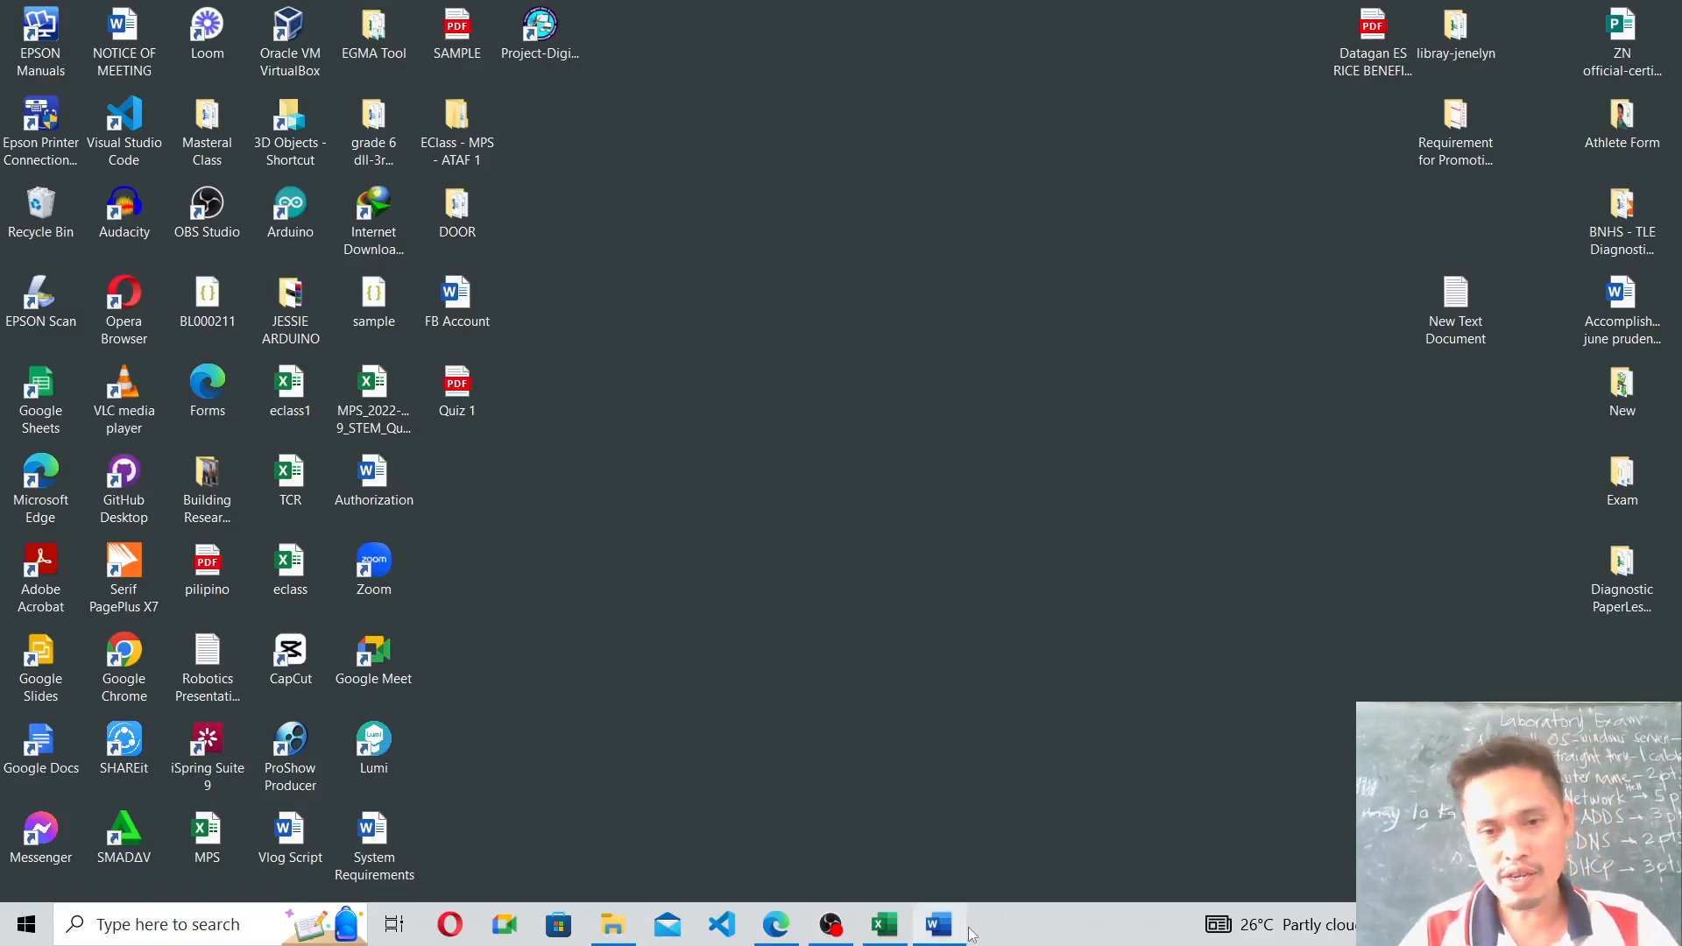
# Review the outline of question groups and question types in the open Word document, leaving it unsaved and open.
pyautogui.click(939, 924)
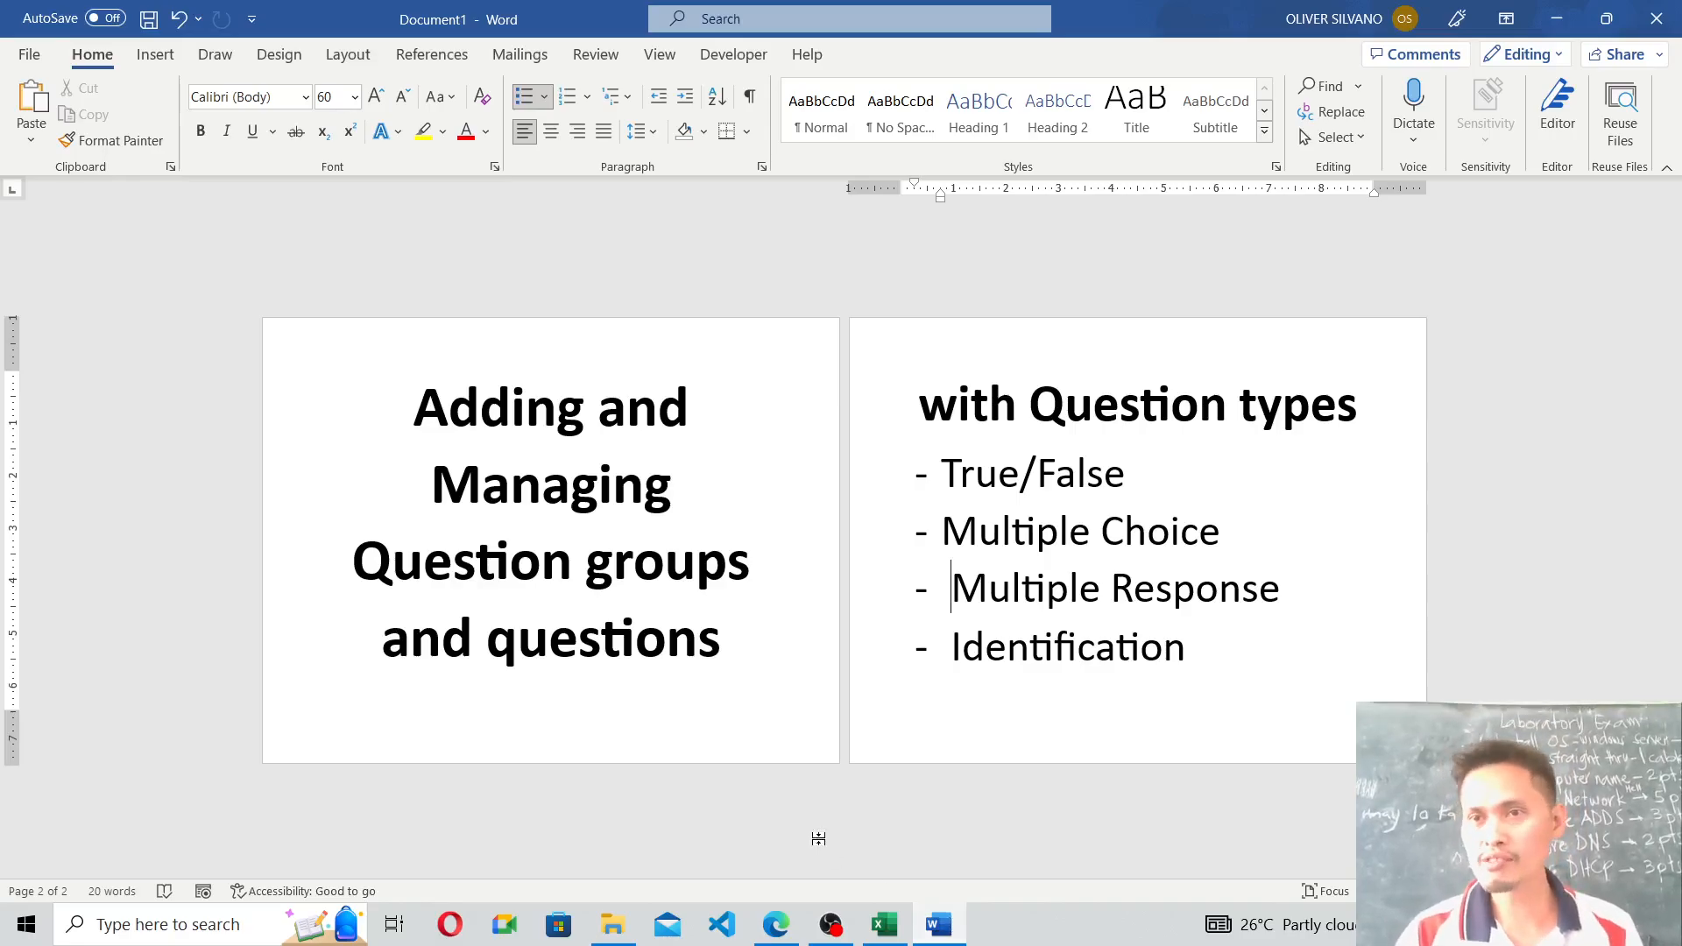
pyautogui.click(1655, 19)
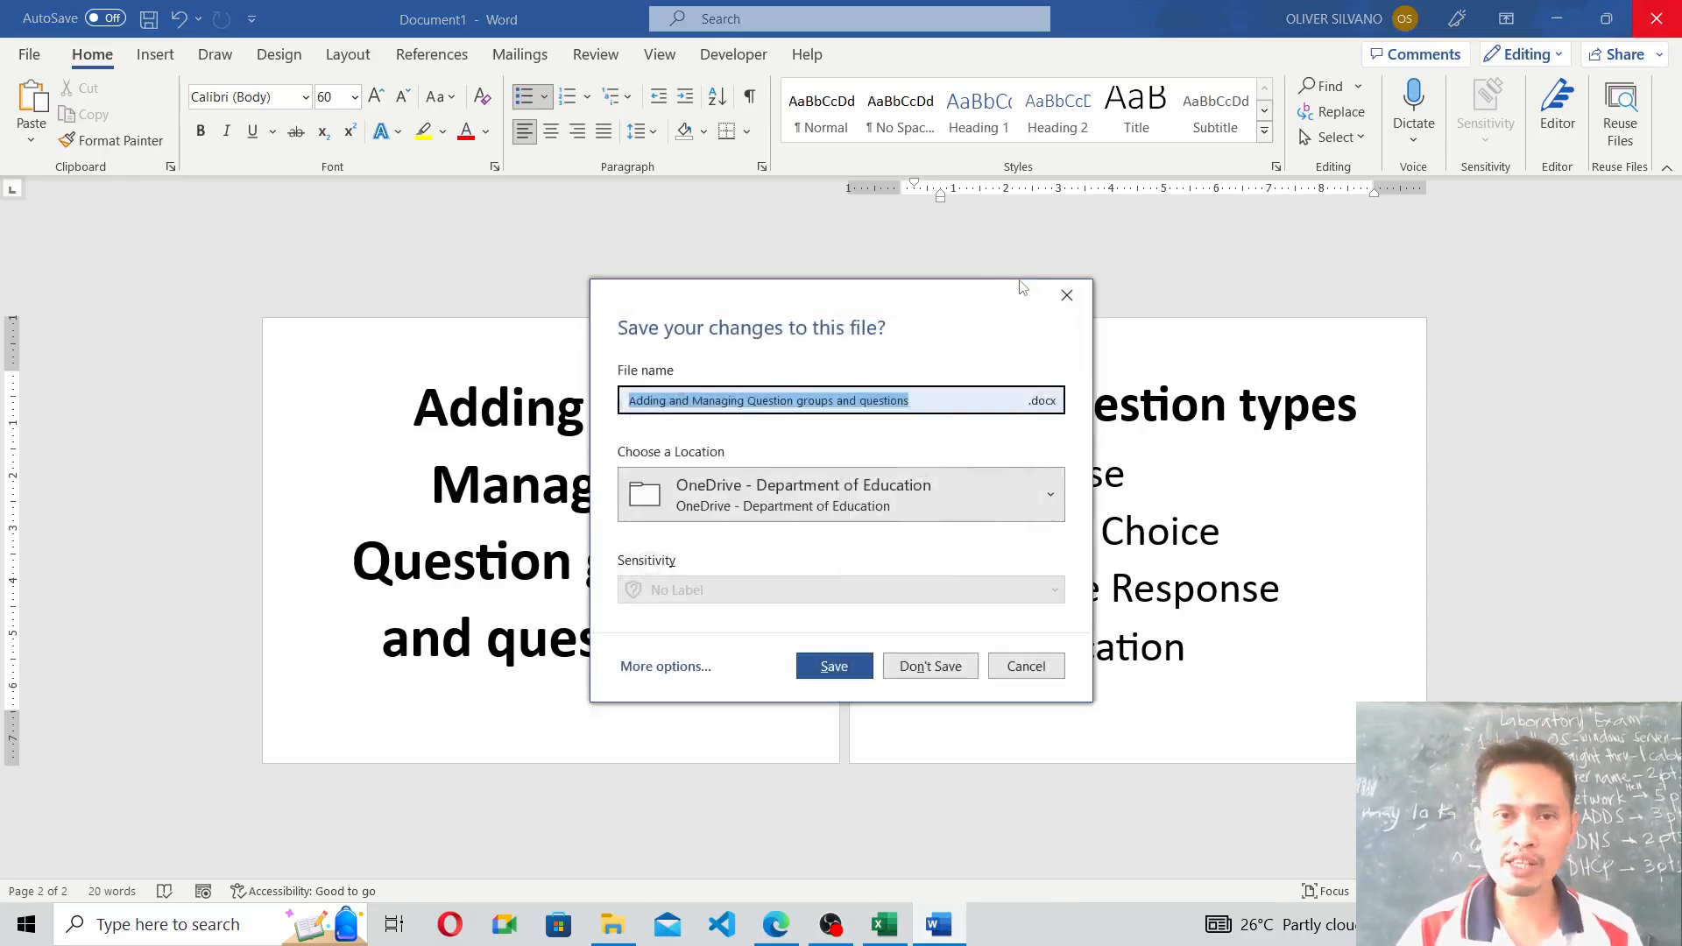
pyautogui.click(1009, 671)
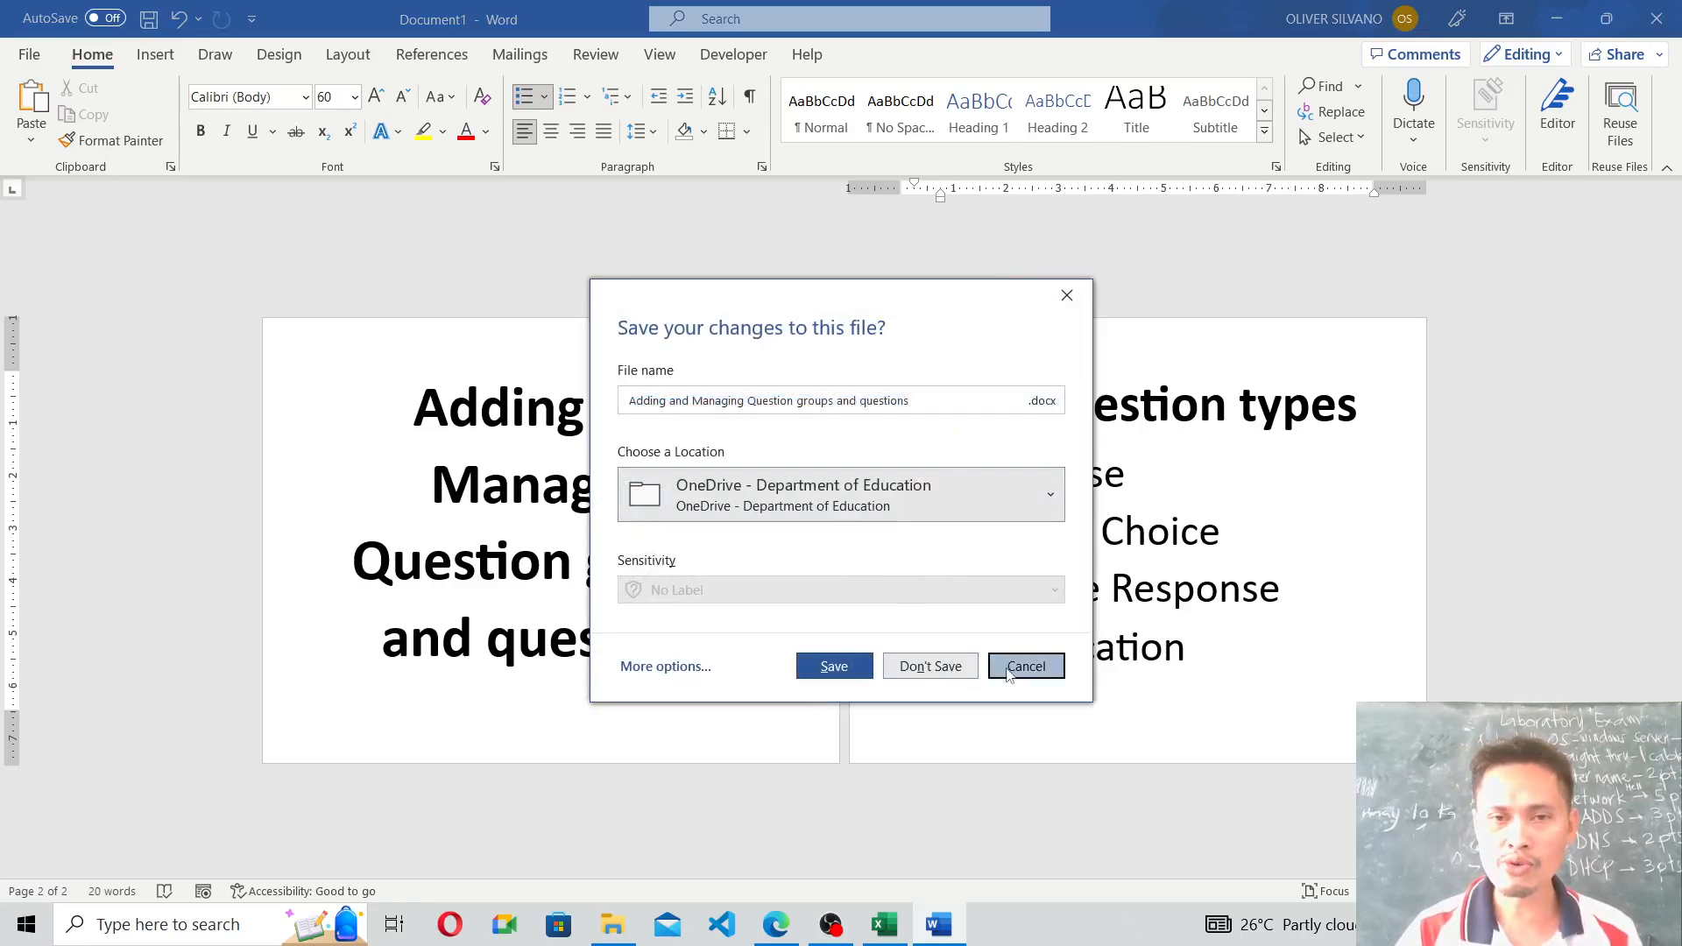
pyautogui.click(1556, 19)
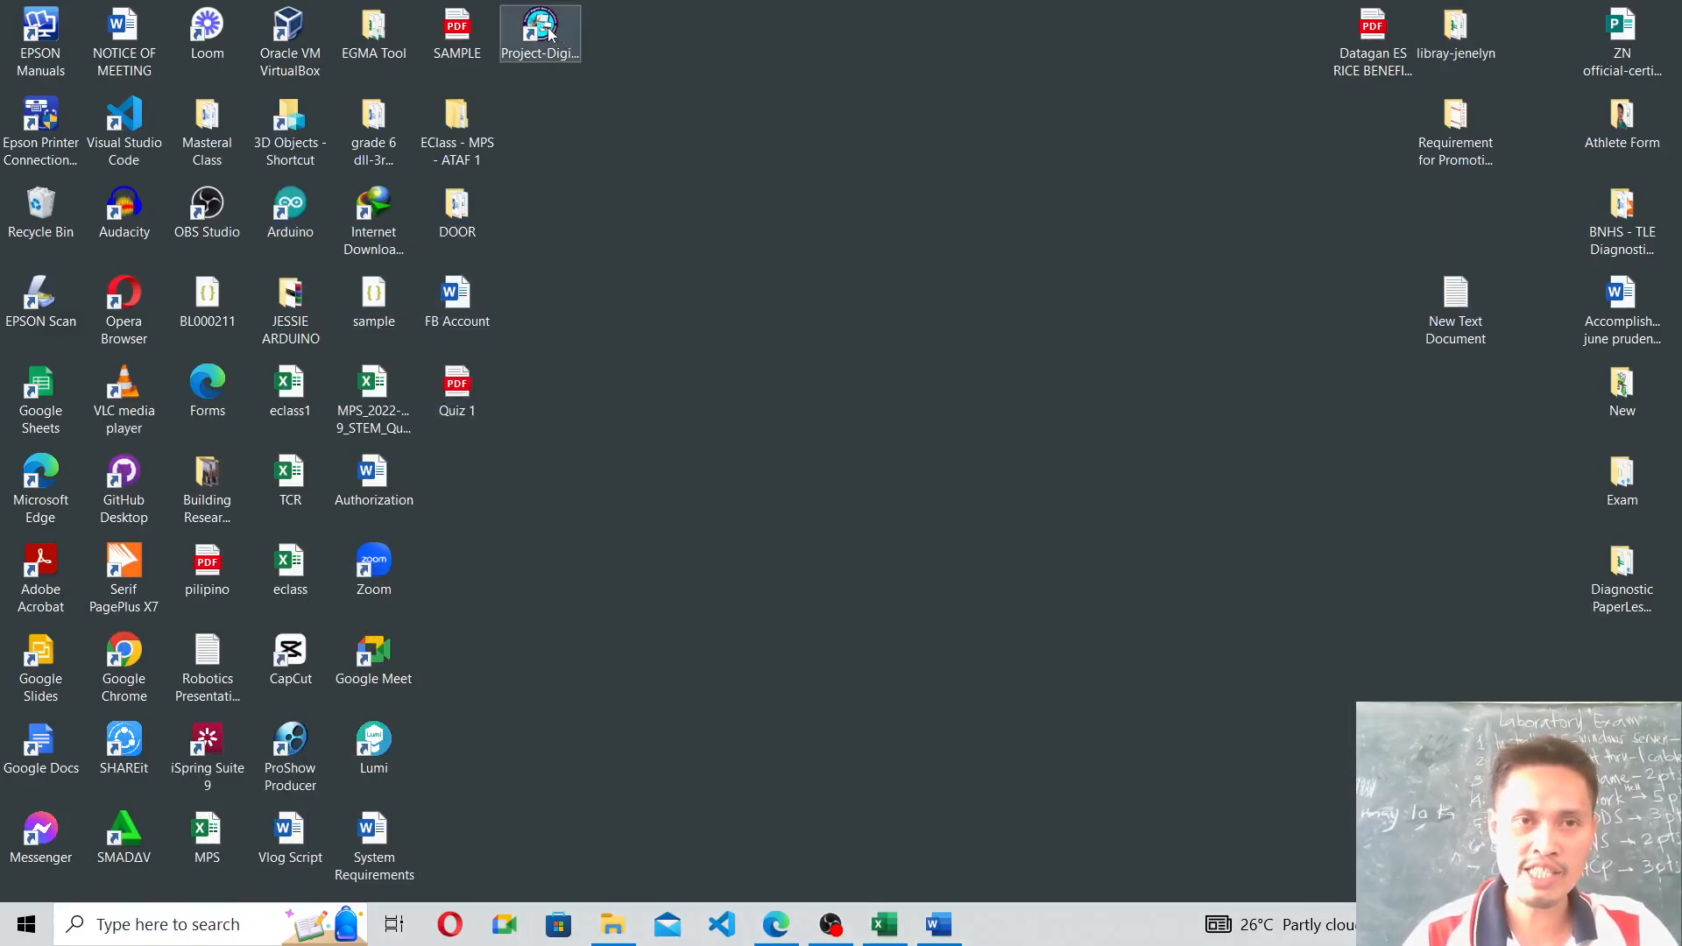
# Move the Project-Digital-Quiz-Essentials desktop shortcut beneath the Quiz 1 file and launch the program from it.
pyautogui.moveTo(550, 35); pyautogui.dragTo(496, 491)
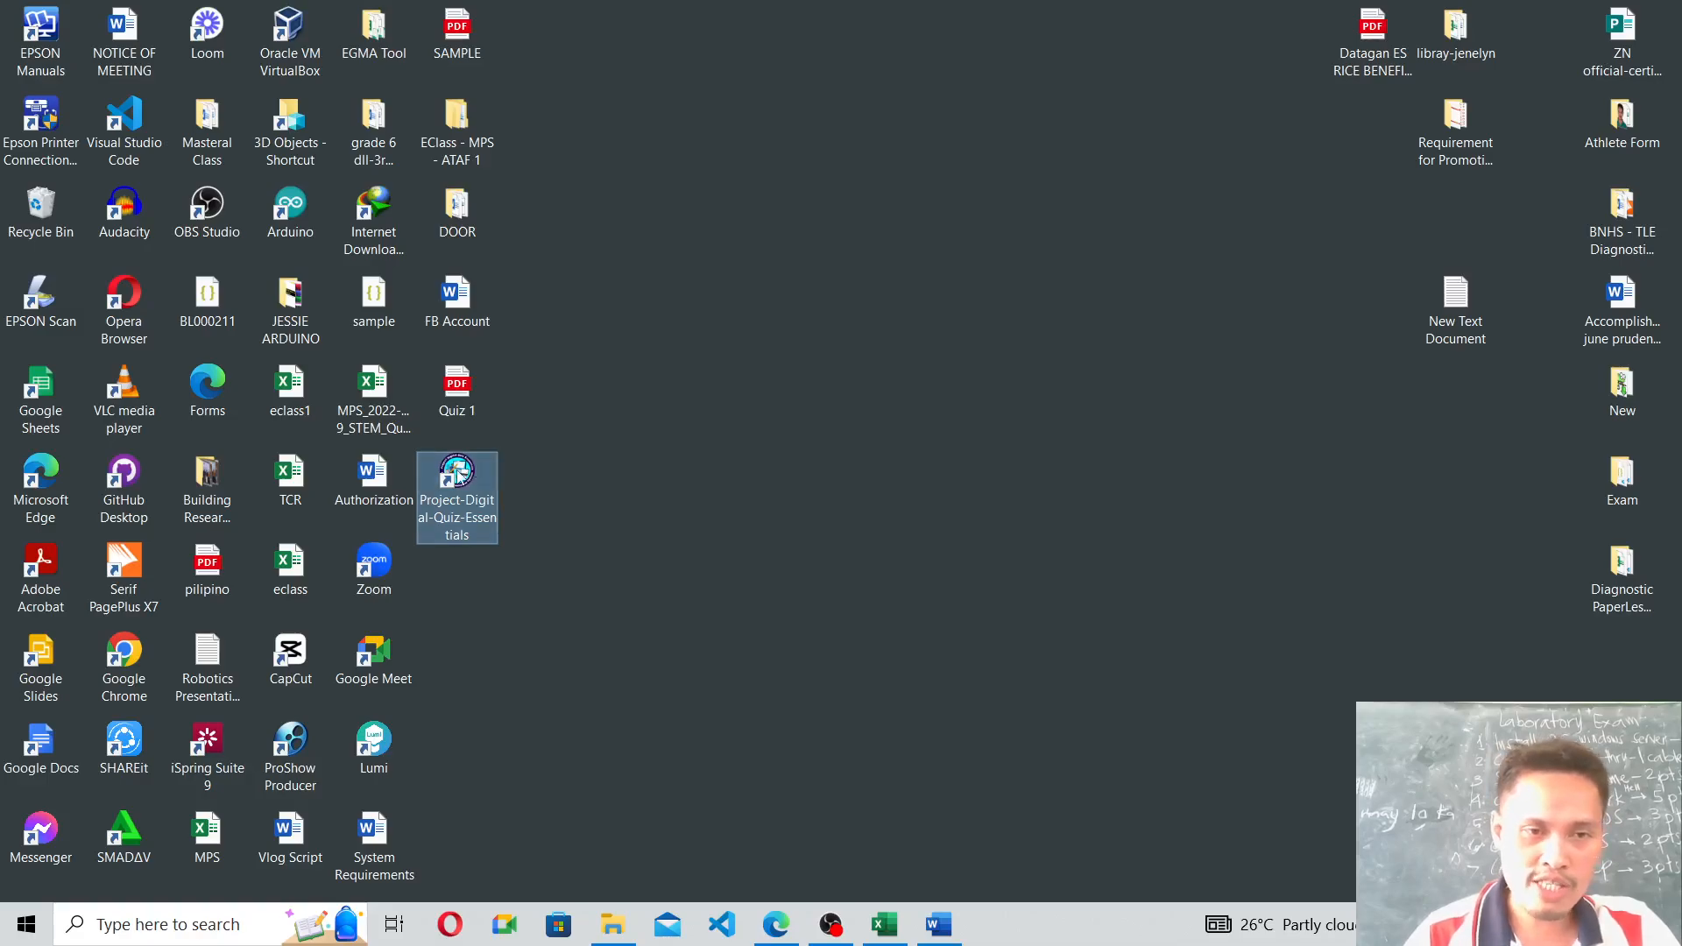
pyautogui.rightClick(457, 476)
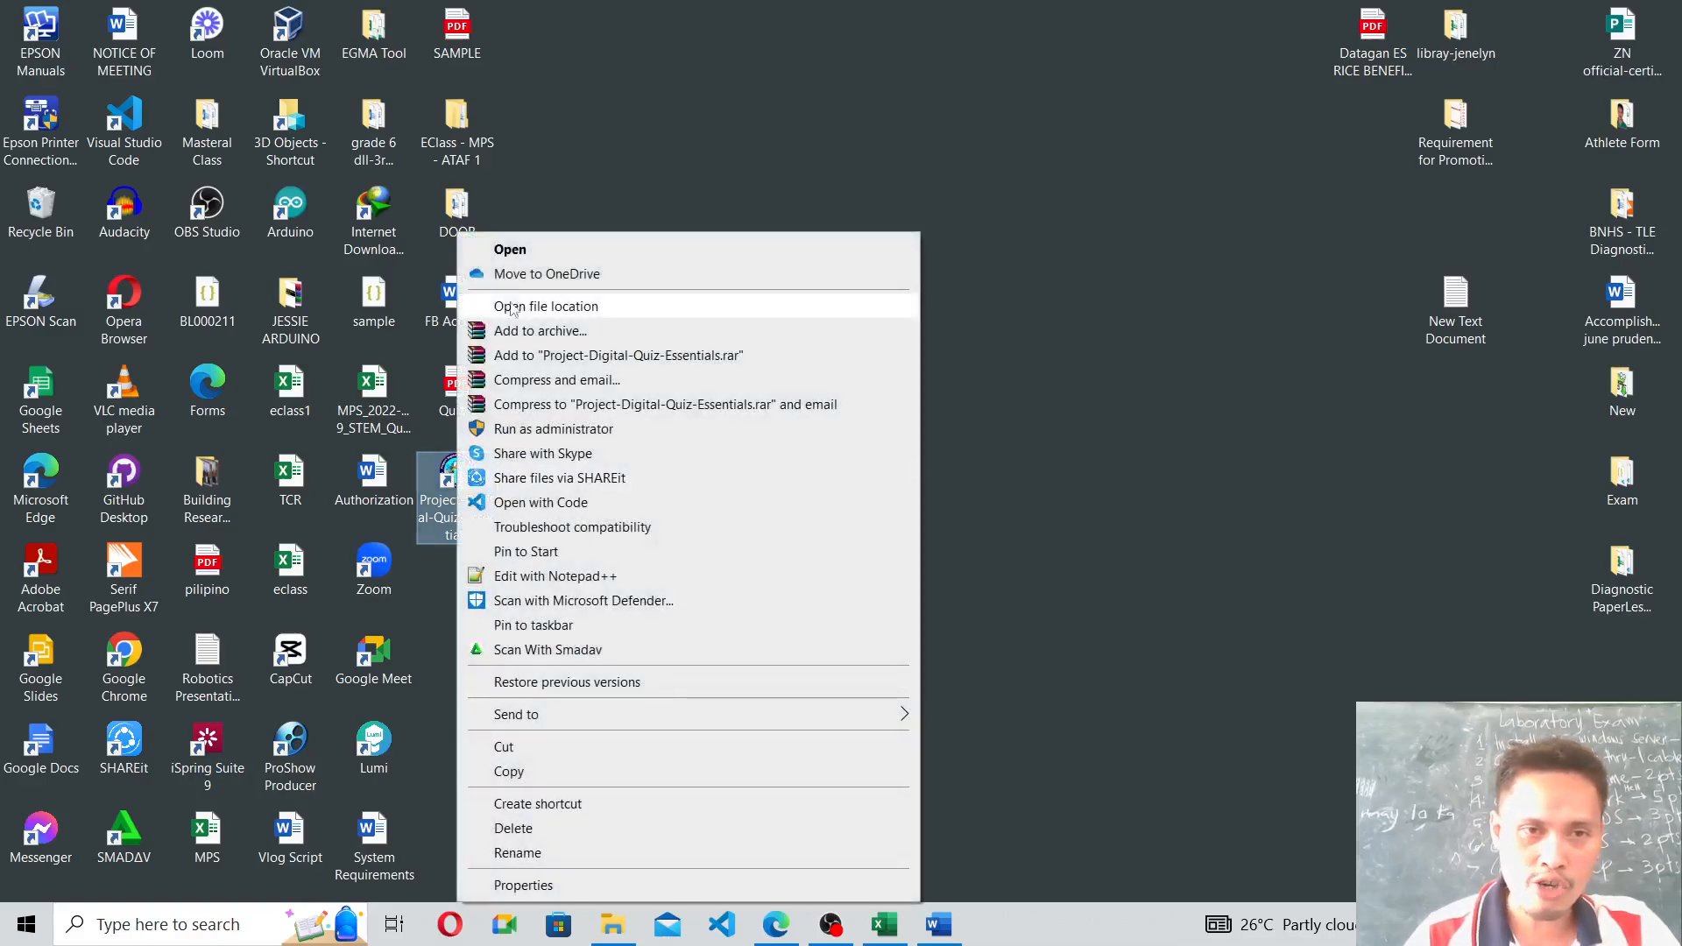
pyautogui.click(516, 247)
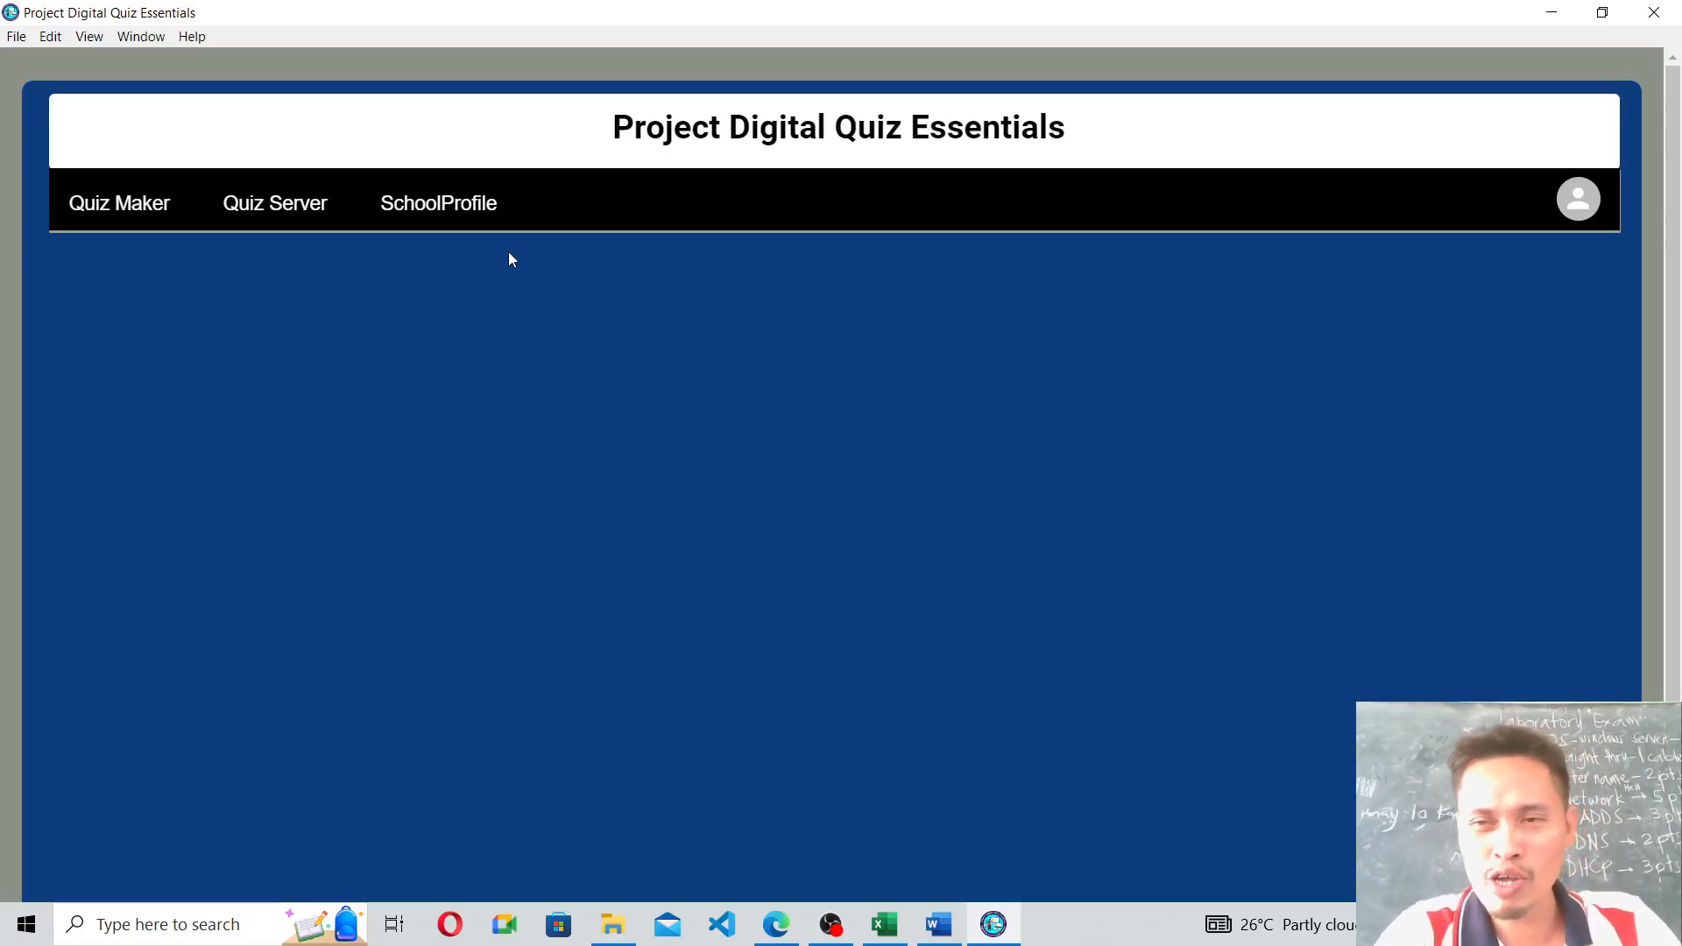
# Close Project Digital Quiz Essentials and relaunch it from its desktop shortcut.
pyautogui.click(1651, 14)
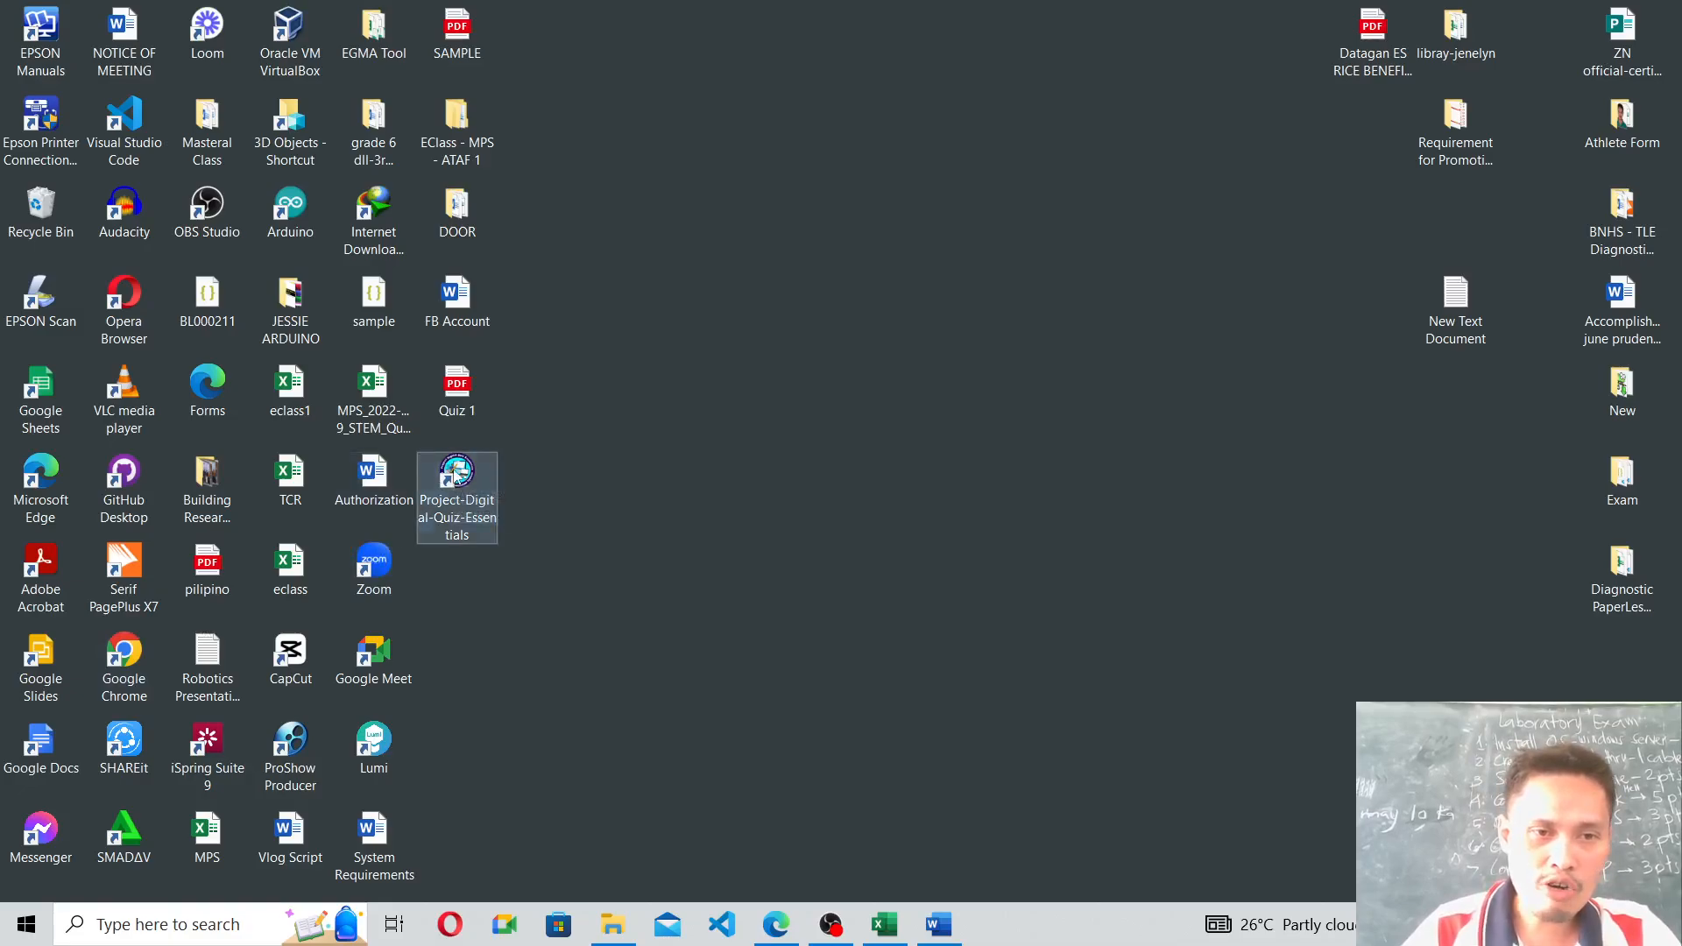
pyautogui.click(455, 475)
pyautogui.rightClick(455, 475)
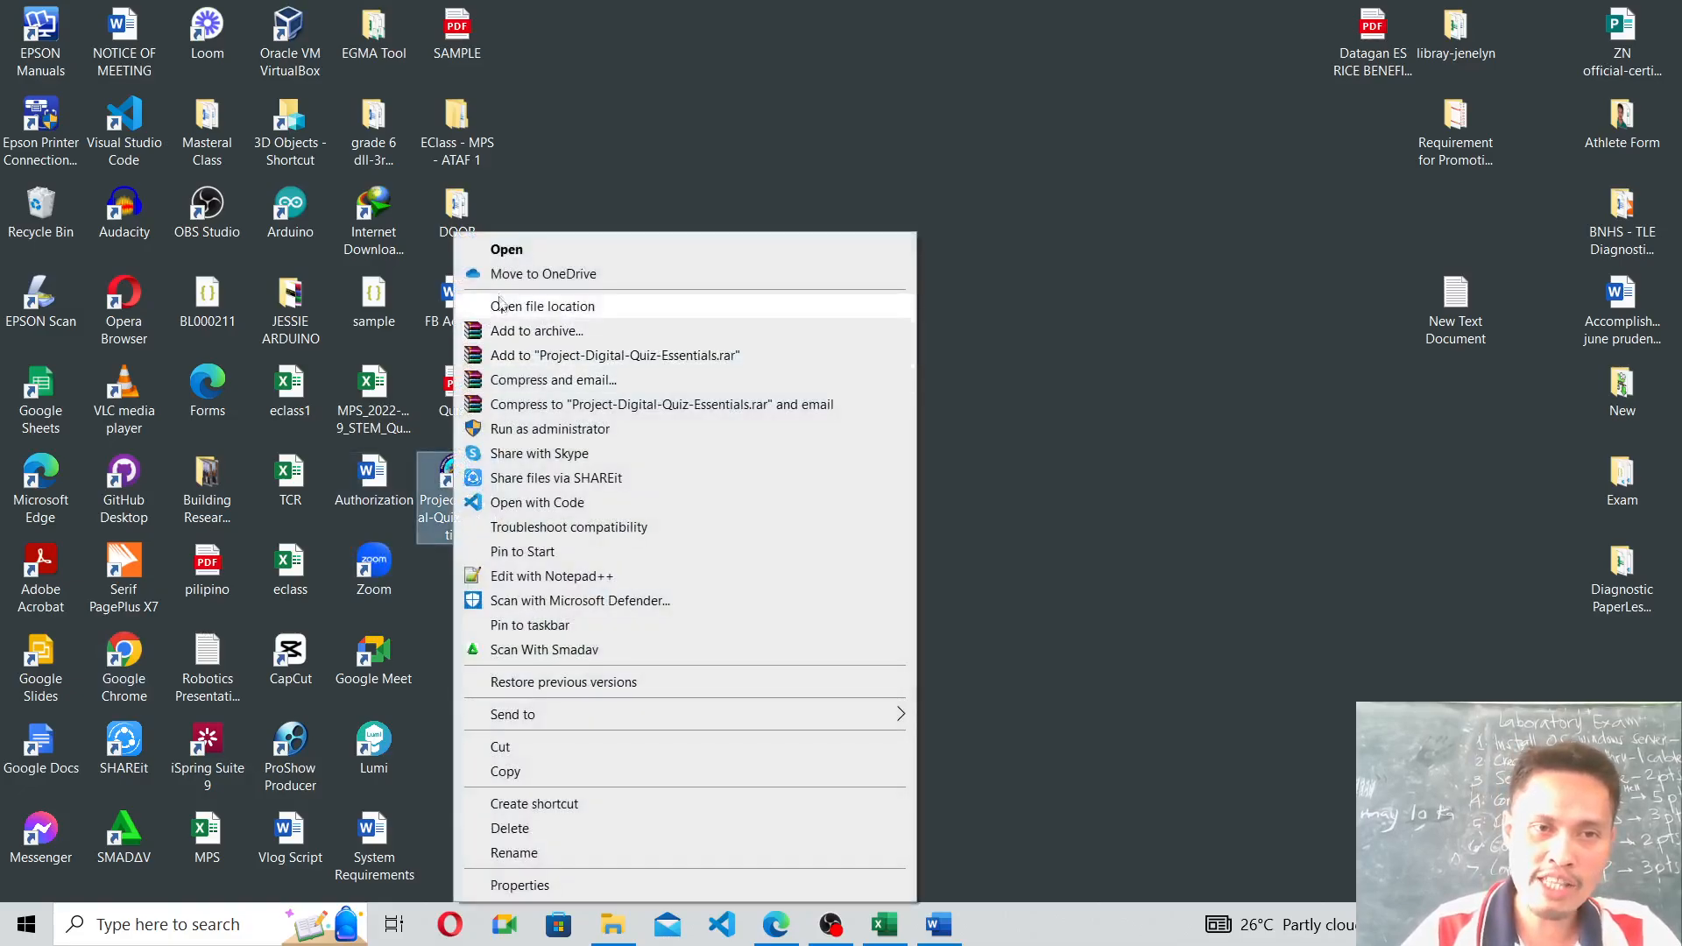
pyautogui.click(507, 251)
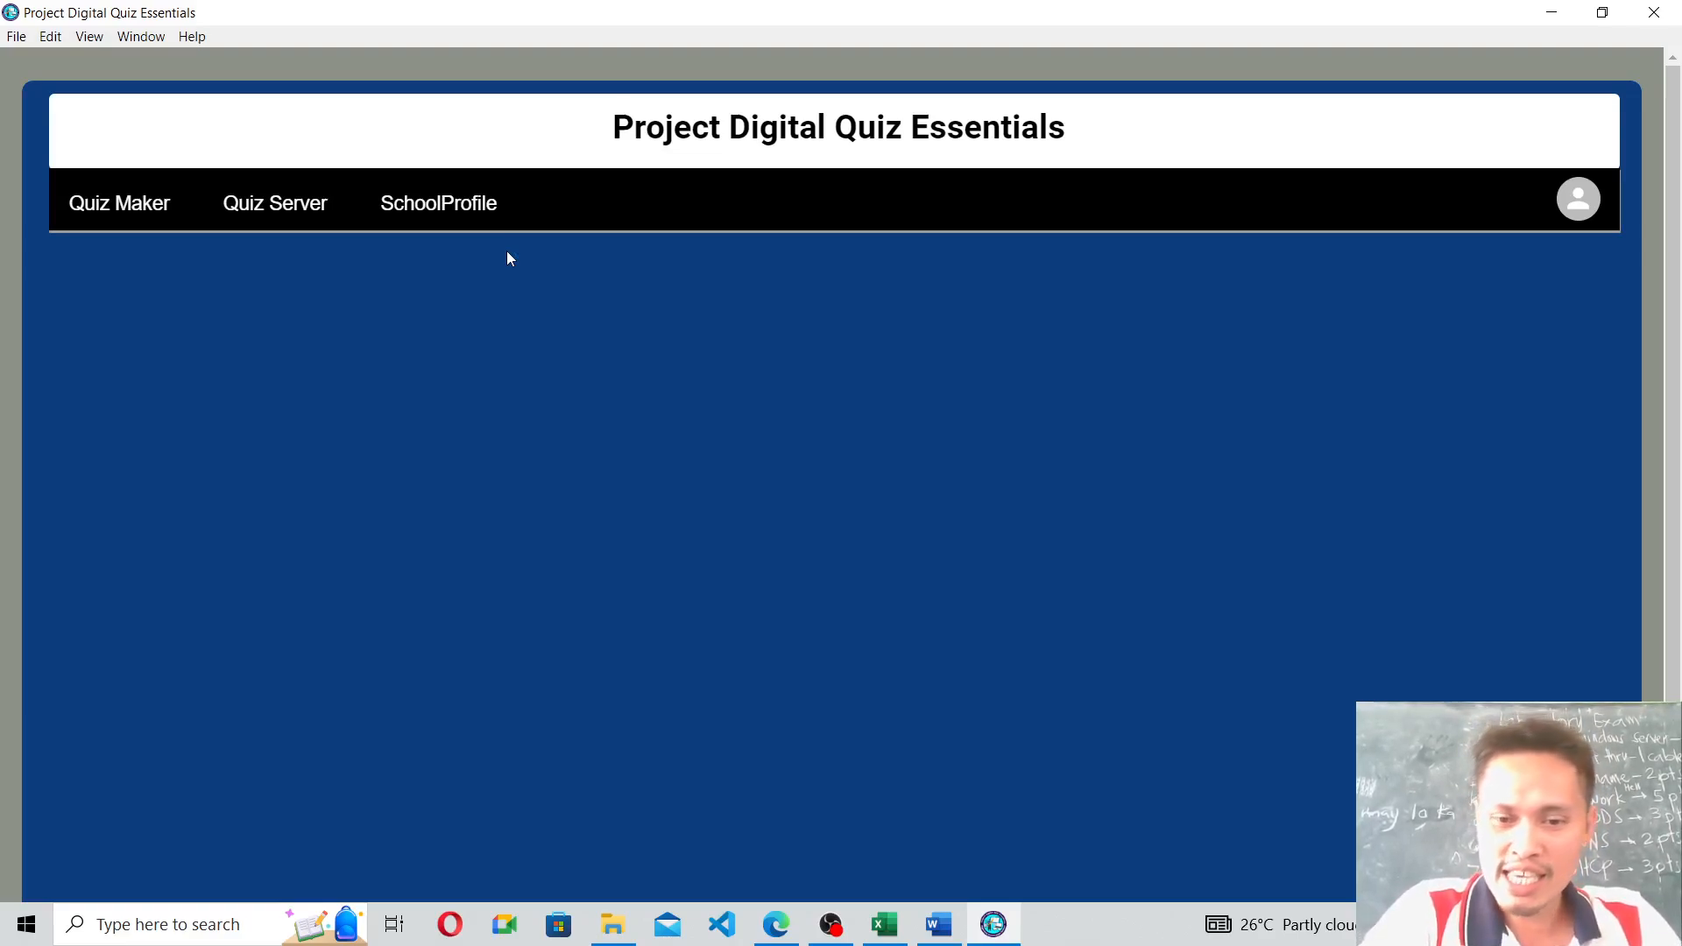
# Check the lesson outline in Word and open the Quiz Maker in Project Digital Quiz Essentials.
pyautogui.click(954, 926)
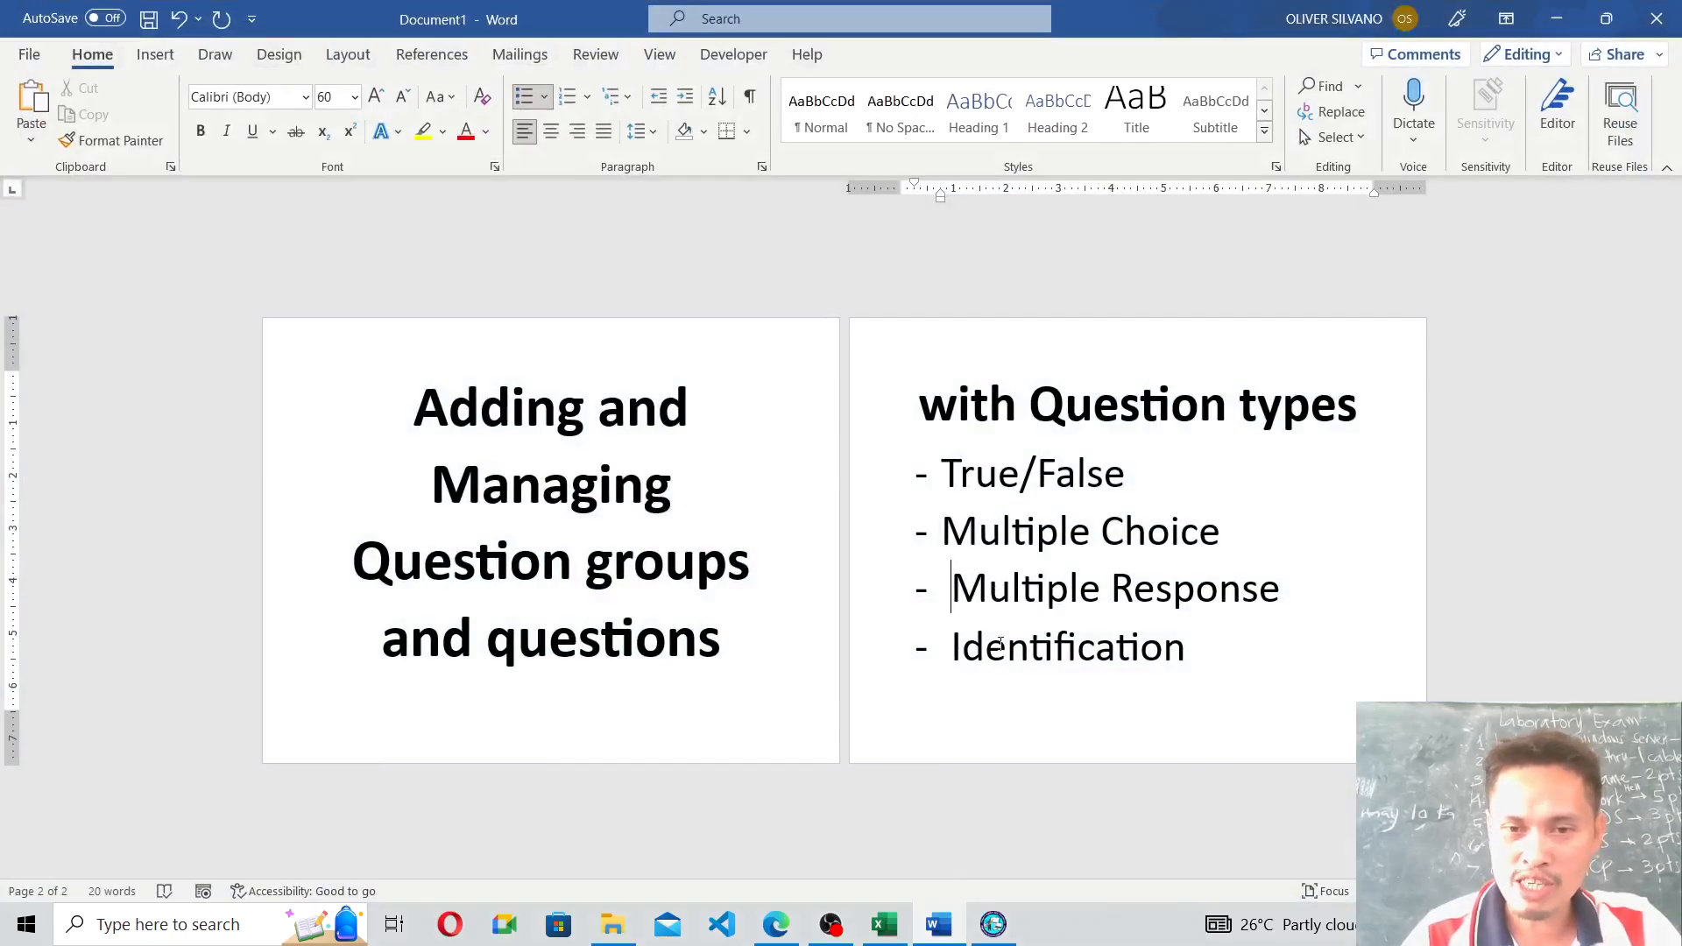
pyautogui.click(1553, 16)
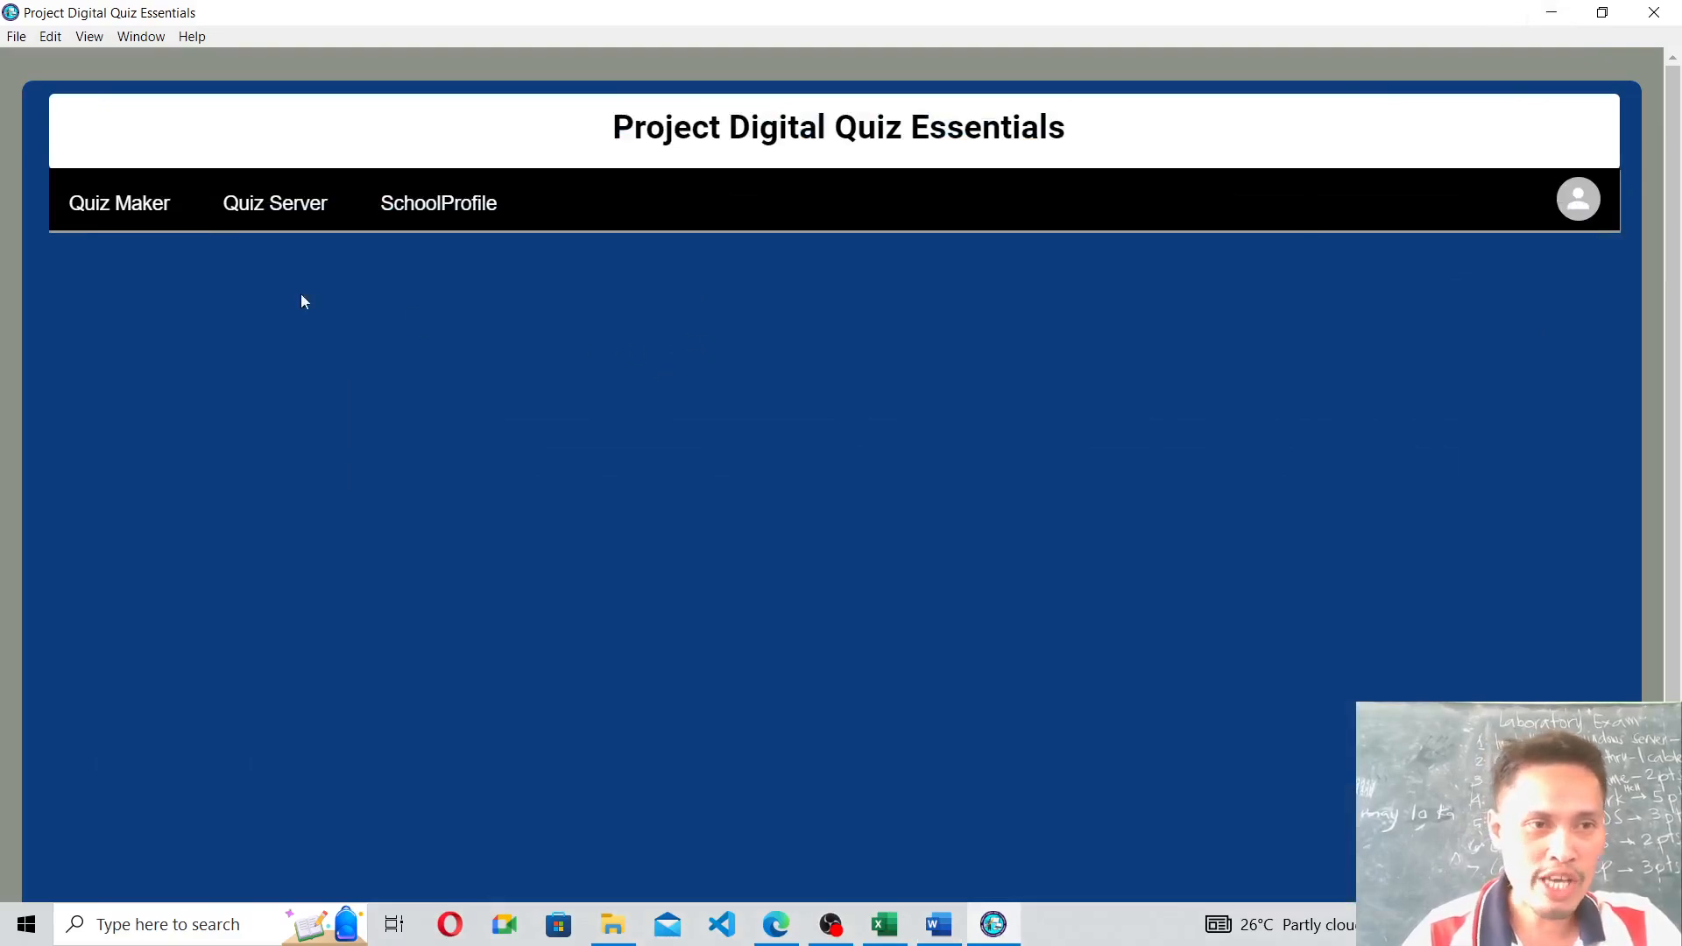
pyautogui.click(114, 213)
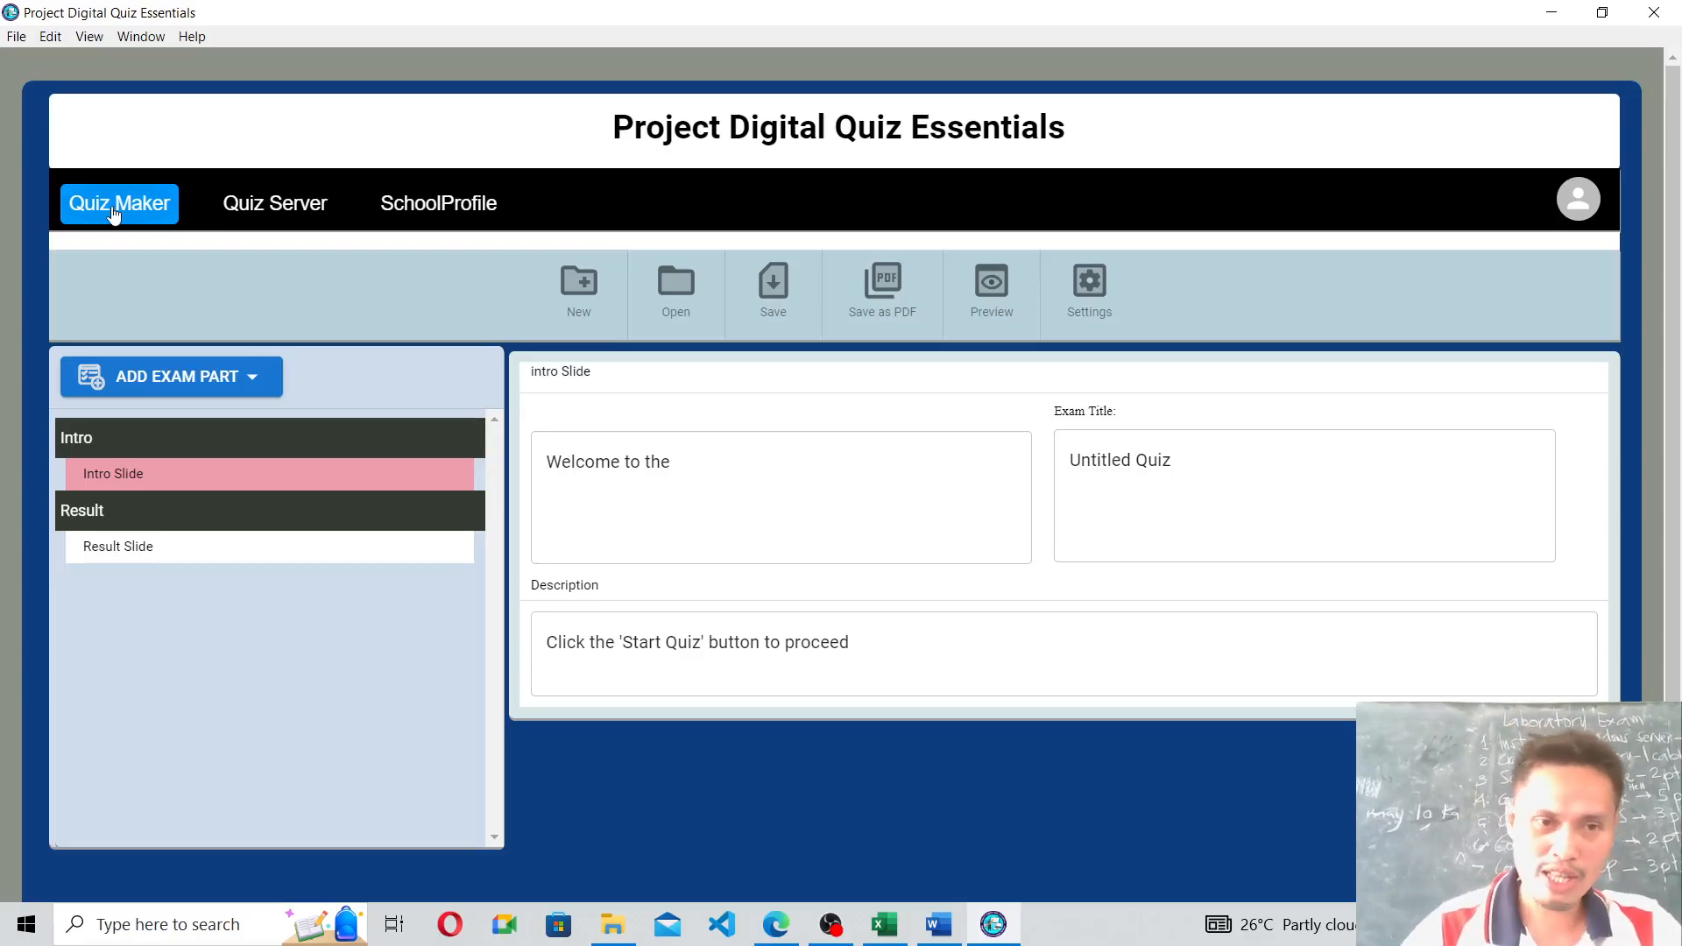
# Review the True/False entry in the Word document's list of question types and return to the Quiz Maker.
pyautogui.click(938, 924)
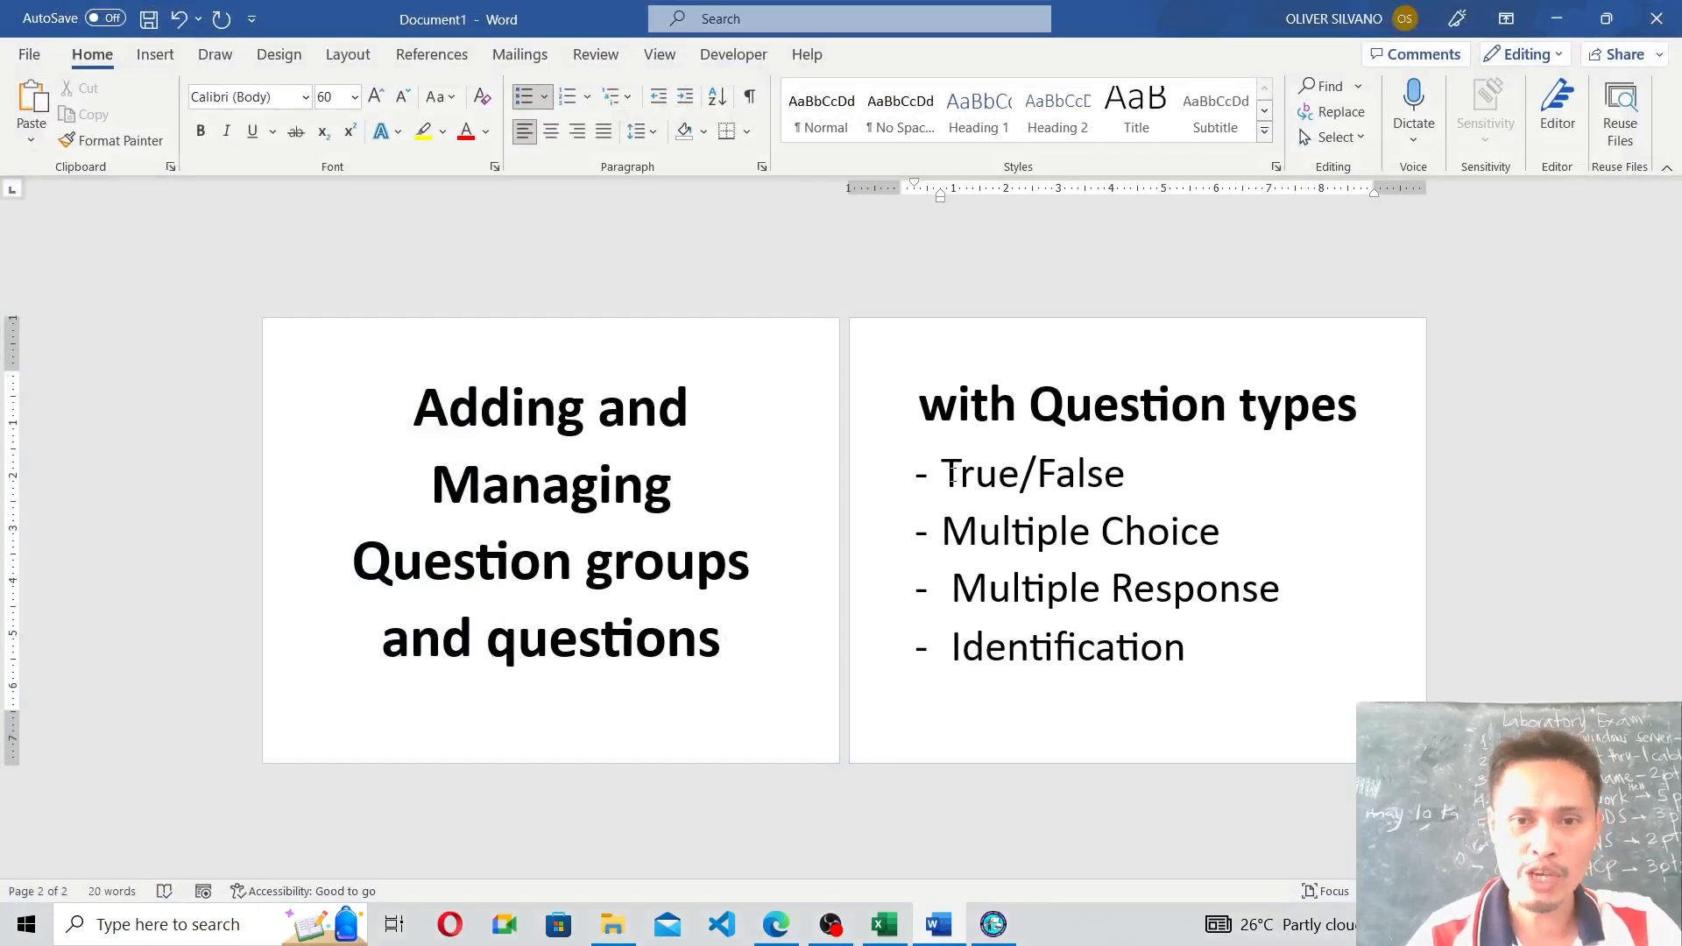
pyautogui.moveTo(943, 476); pyautogui.dragTo(1148, 477)
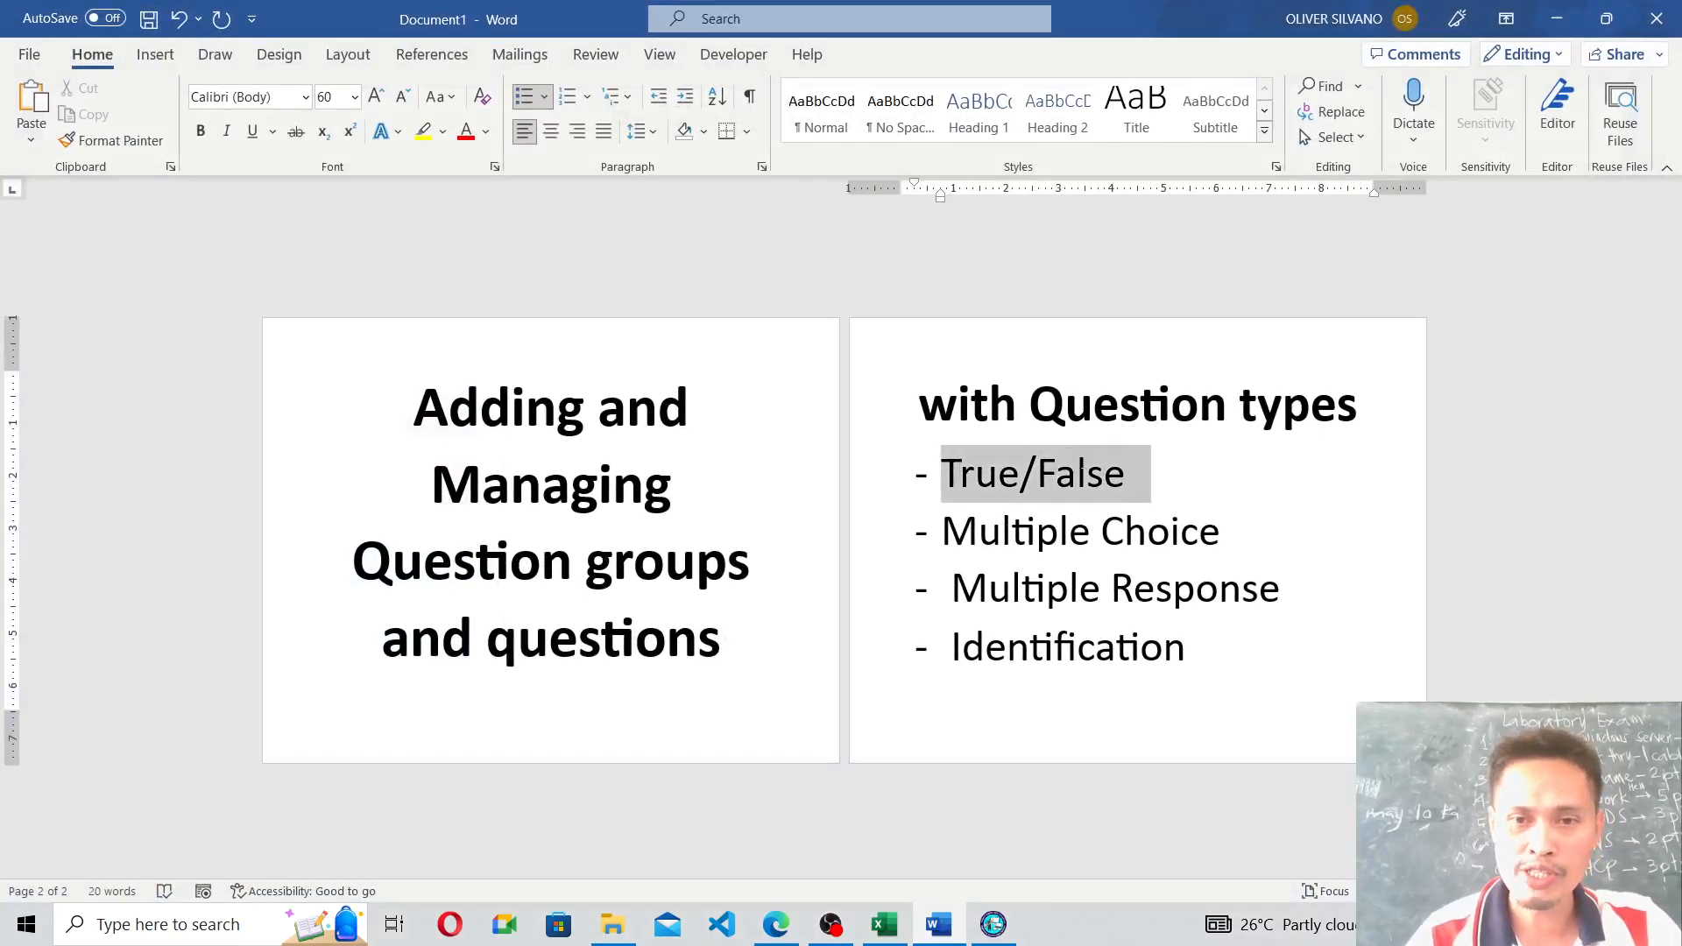
pyautogui.click(1557, 15)
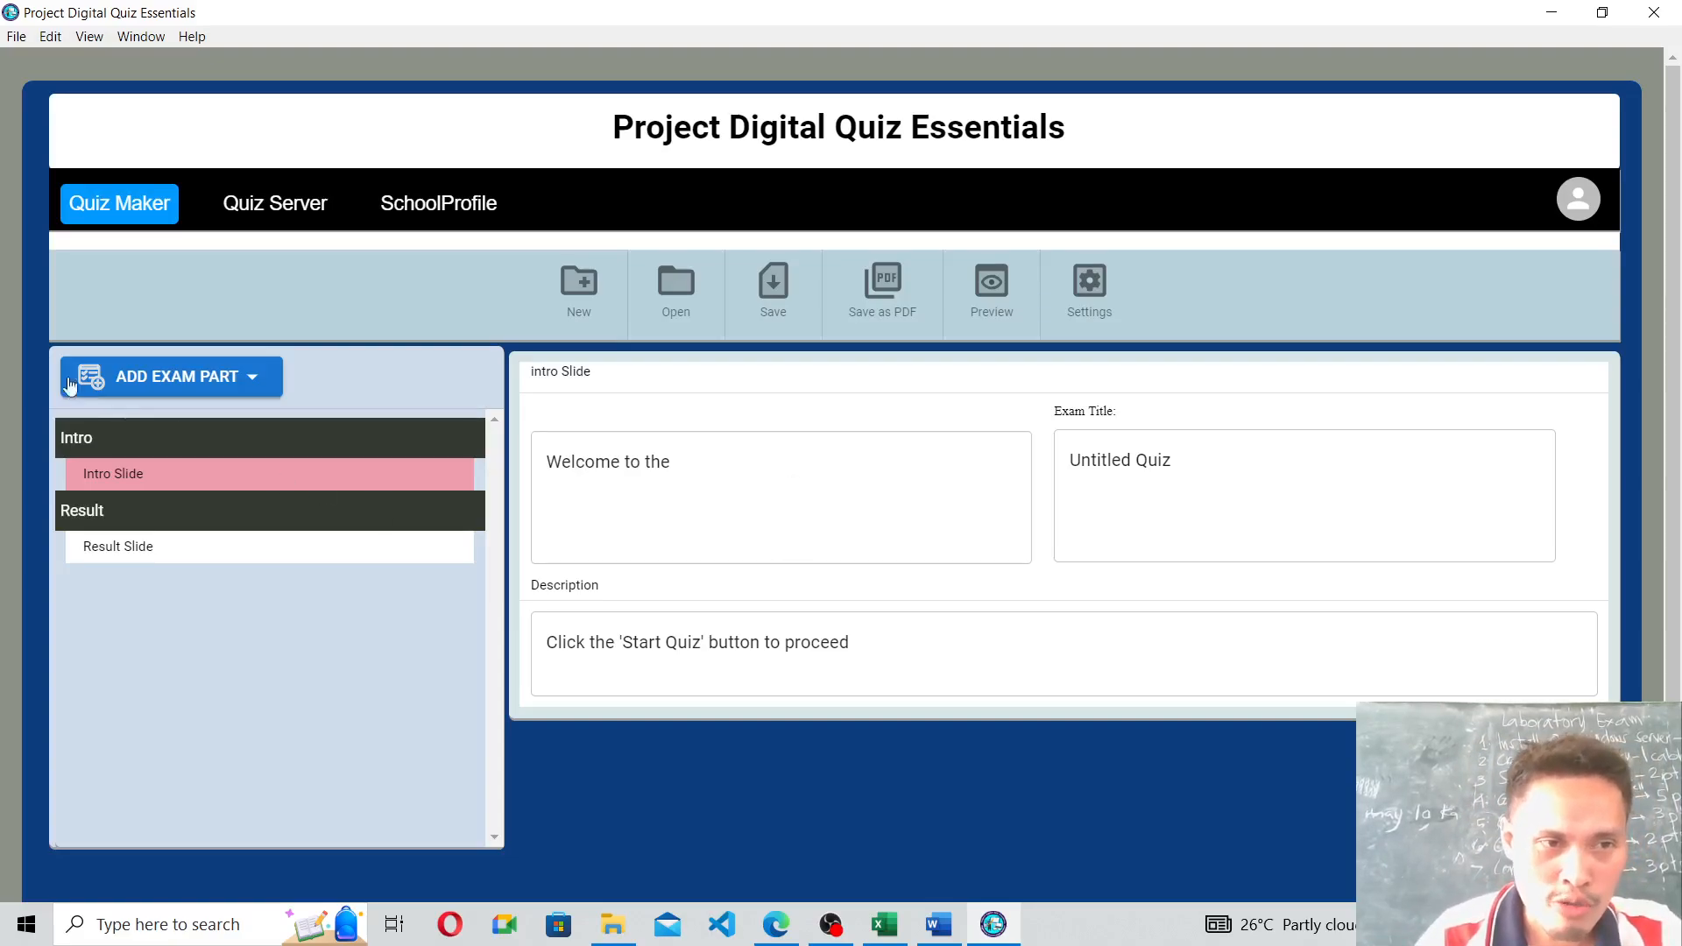
# Add a True/False exam part to the quiz.
pyautogui.click(267, 376)
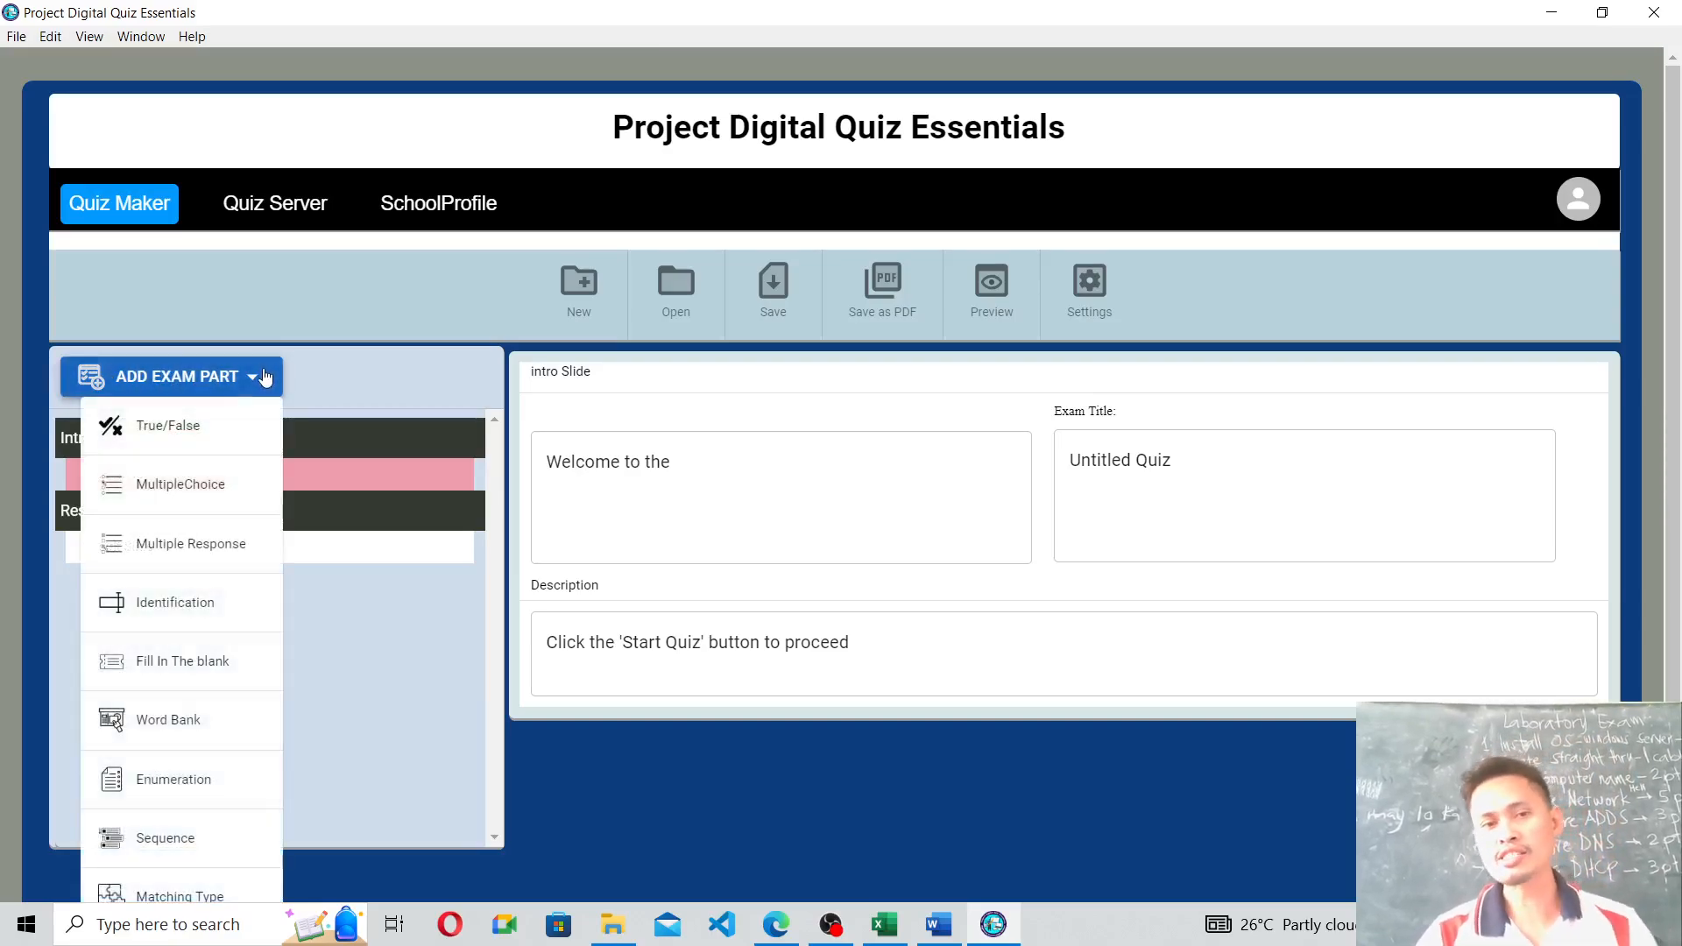
pyautogui.scroll(-2, 254, 438)
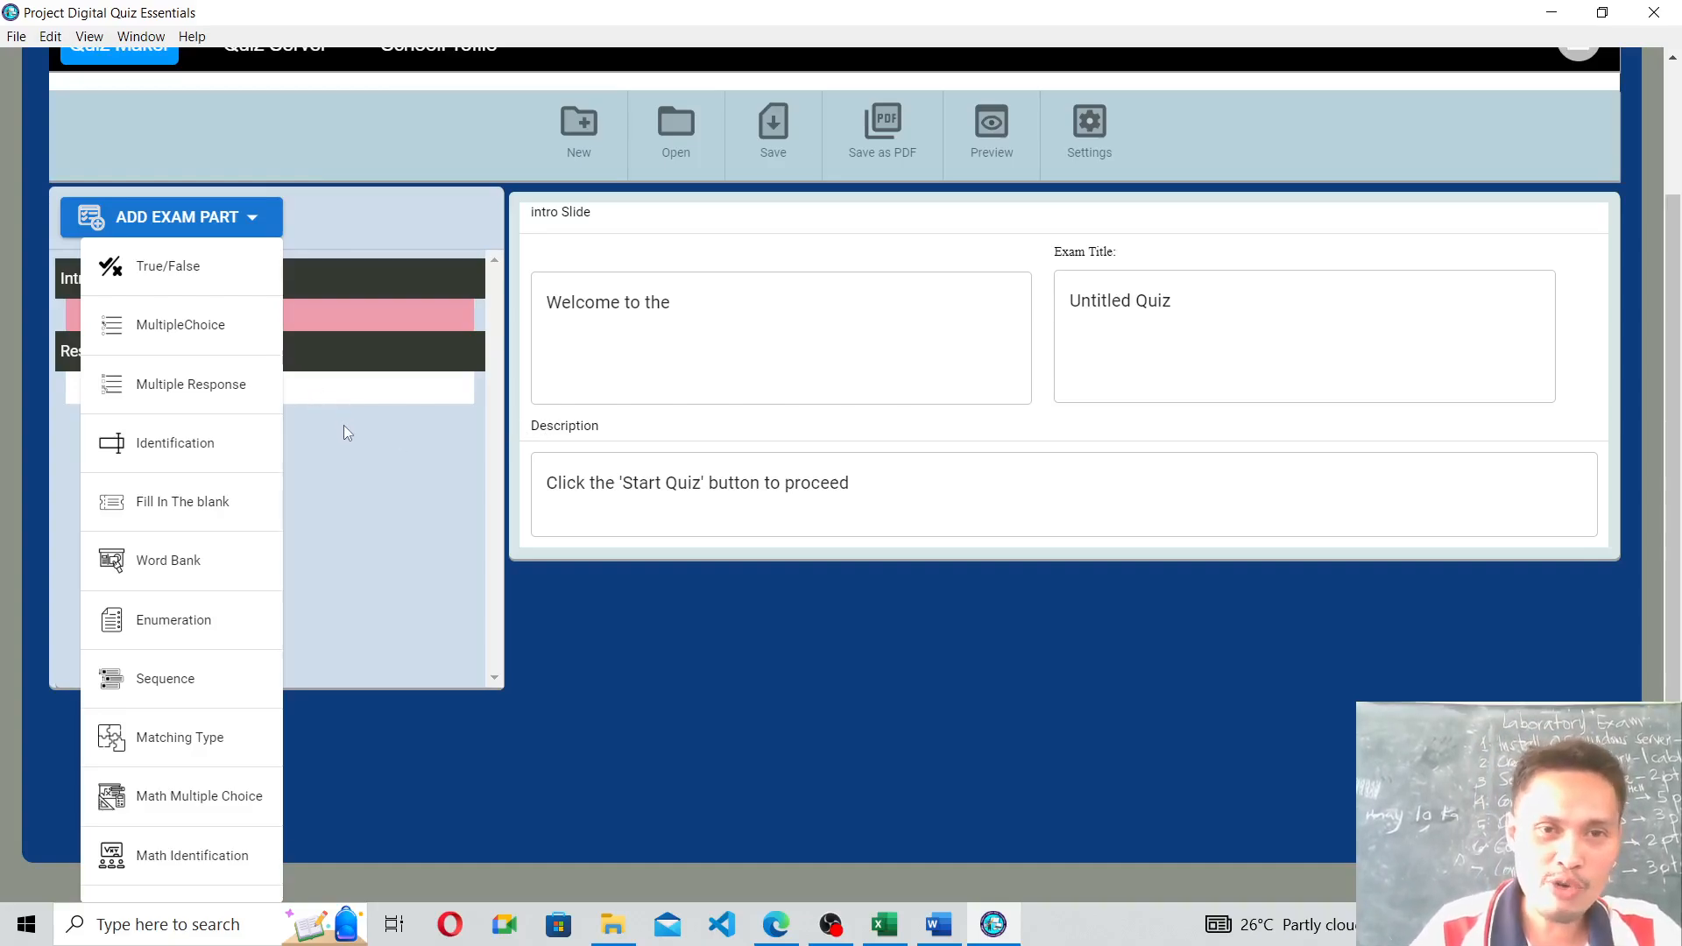
pyautogui.click(180, 273)
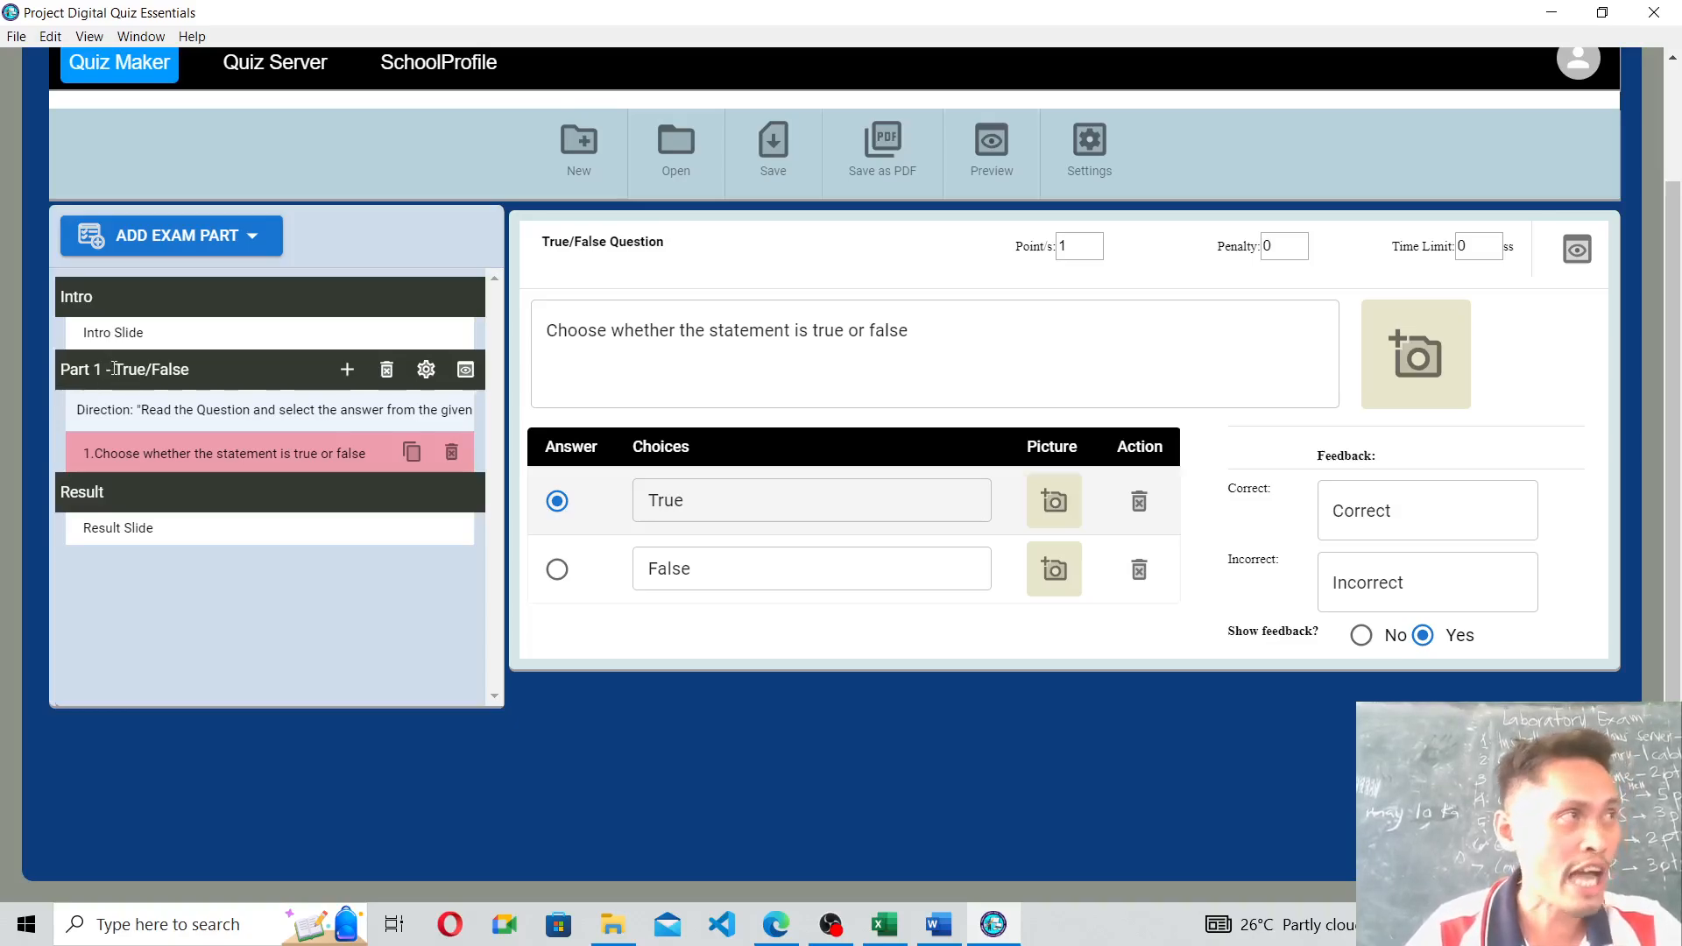
pyautogui.moveTo(116, 369); pyautogui.dragTo(191, 370)
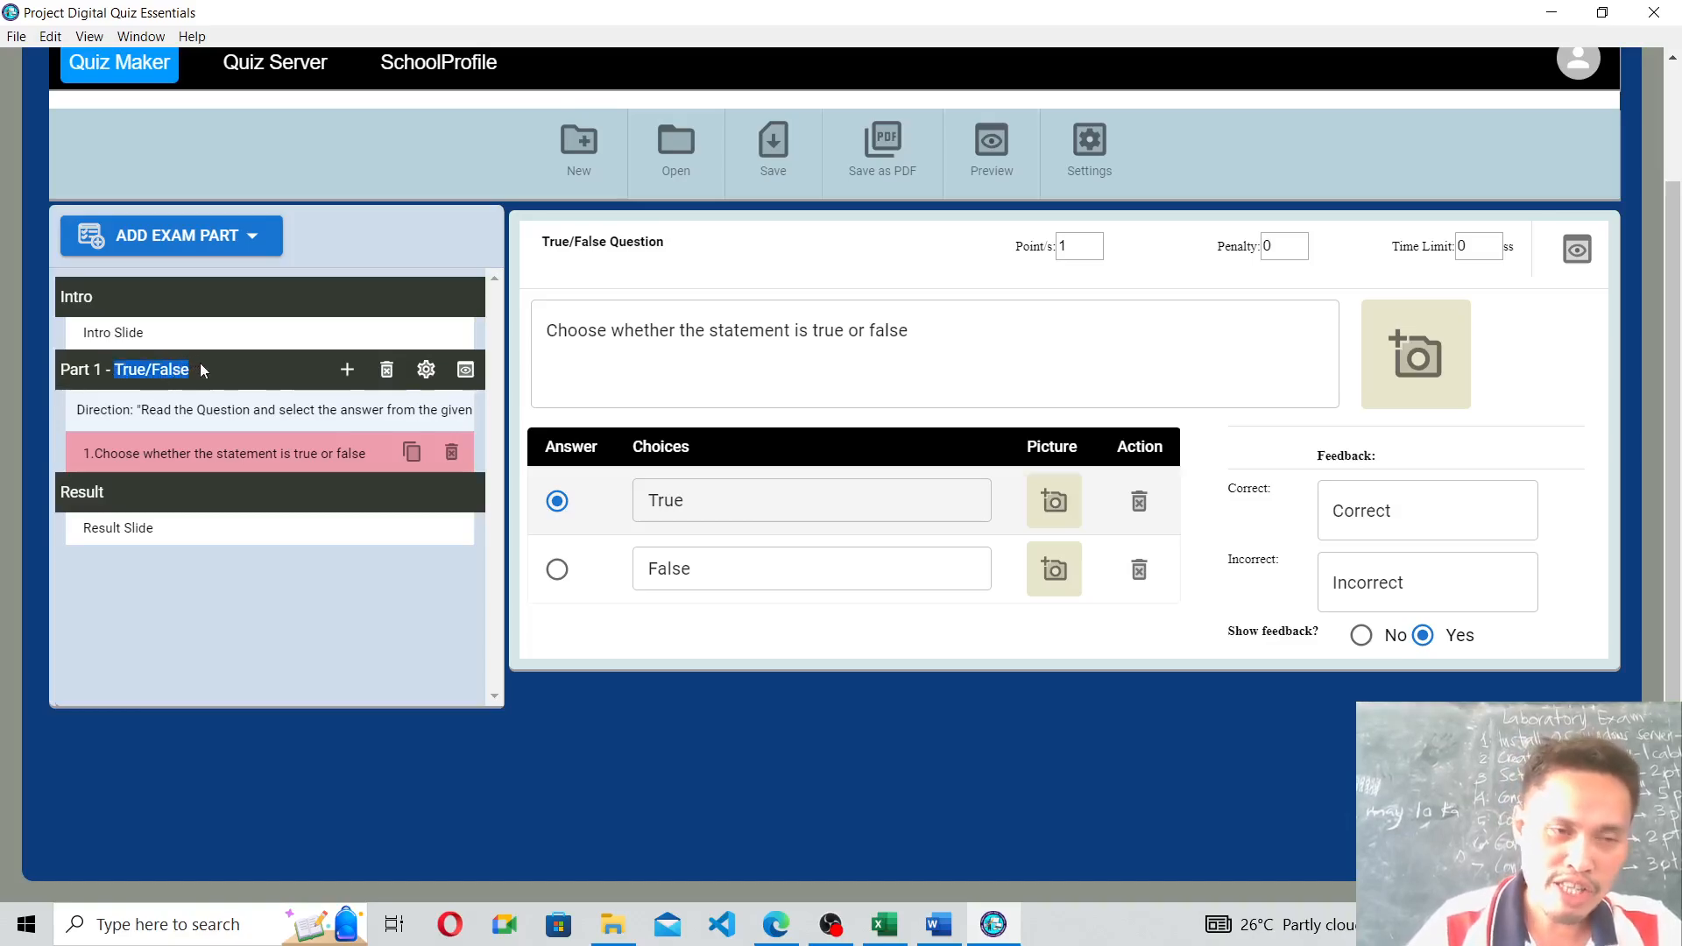
pyautogui.click(210, 368)
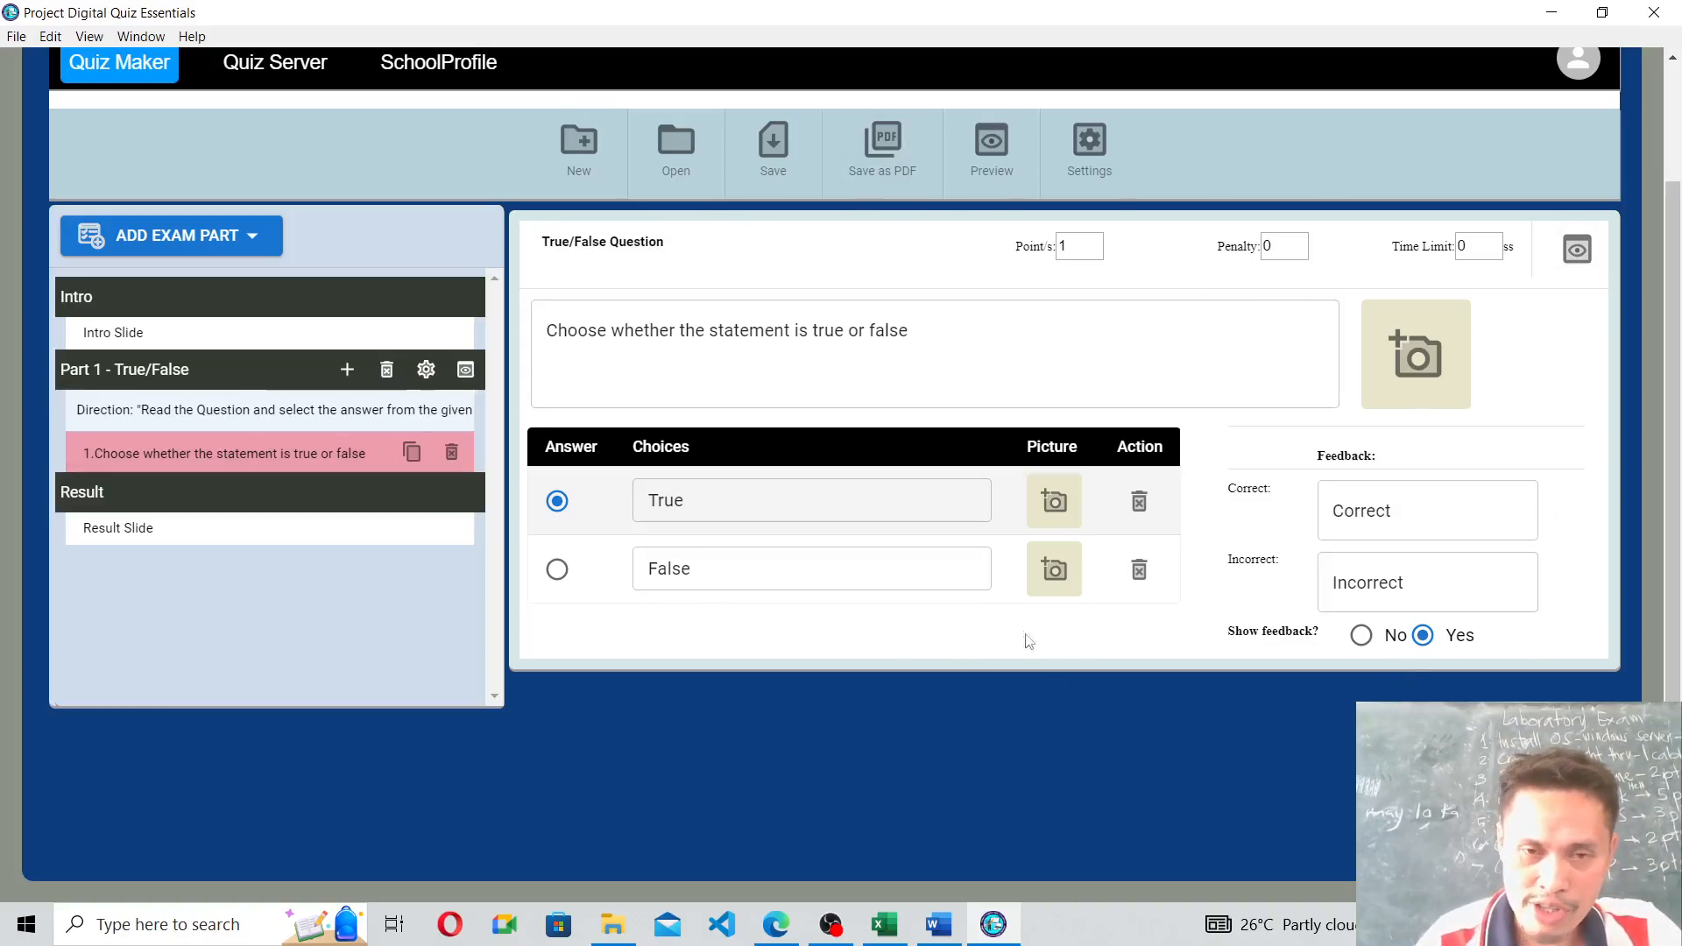
pyautogui.click(725, 340)
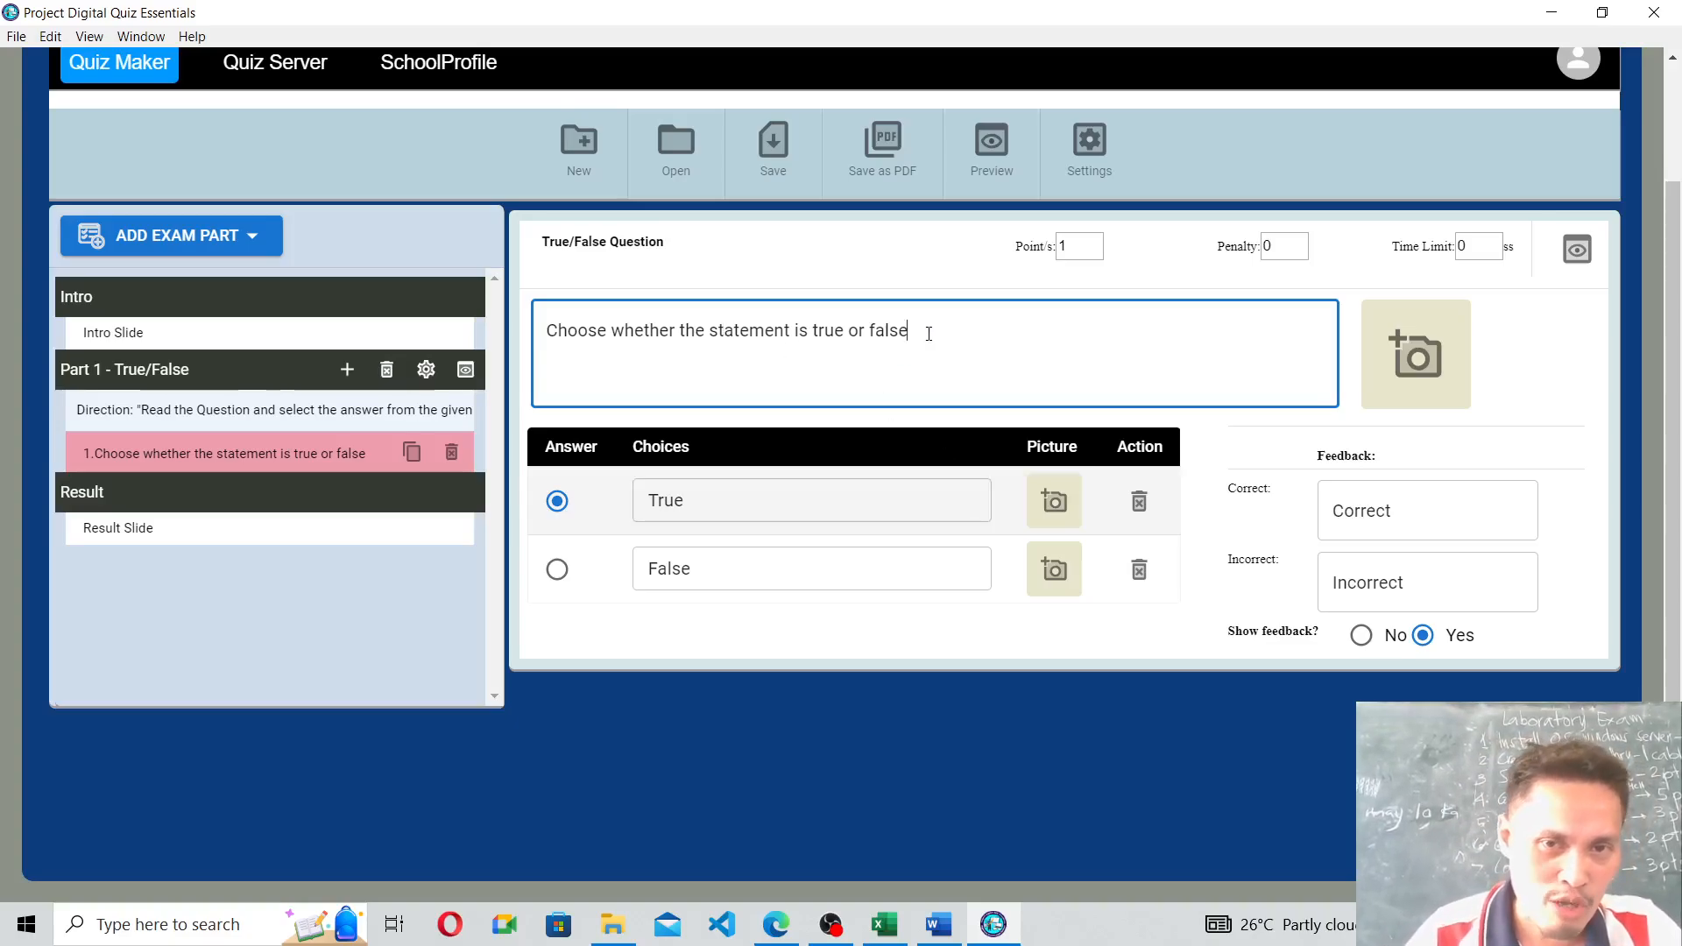
pyautogui.moveTo(928, 334); pyautogui.dragTo(536, 309)
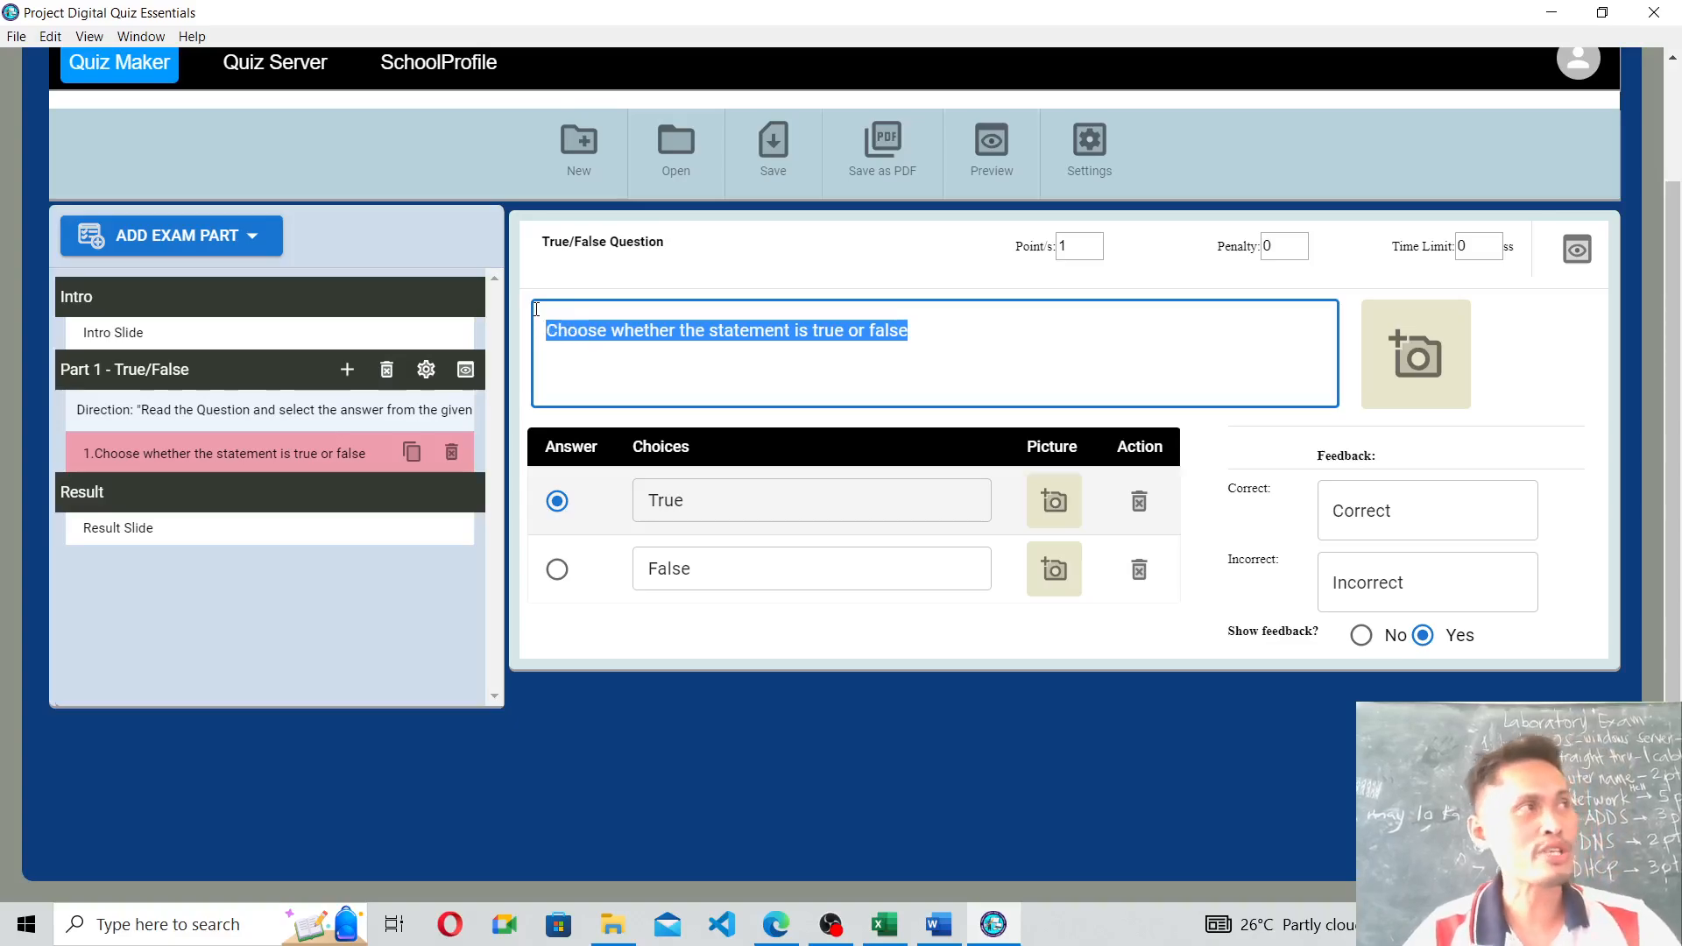
pyautogui.click(724, 364)
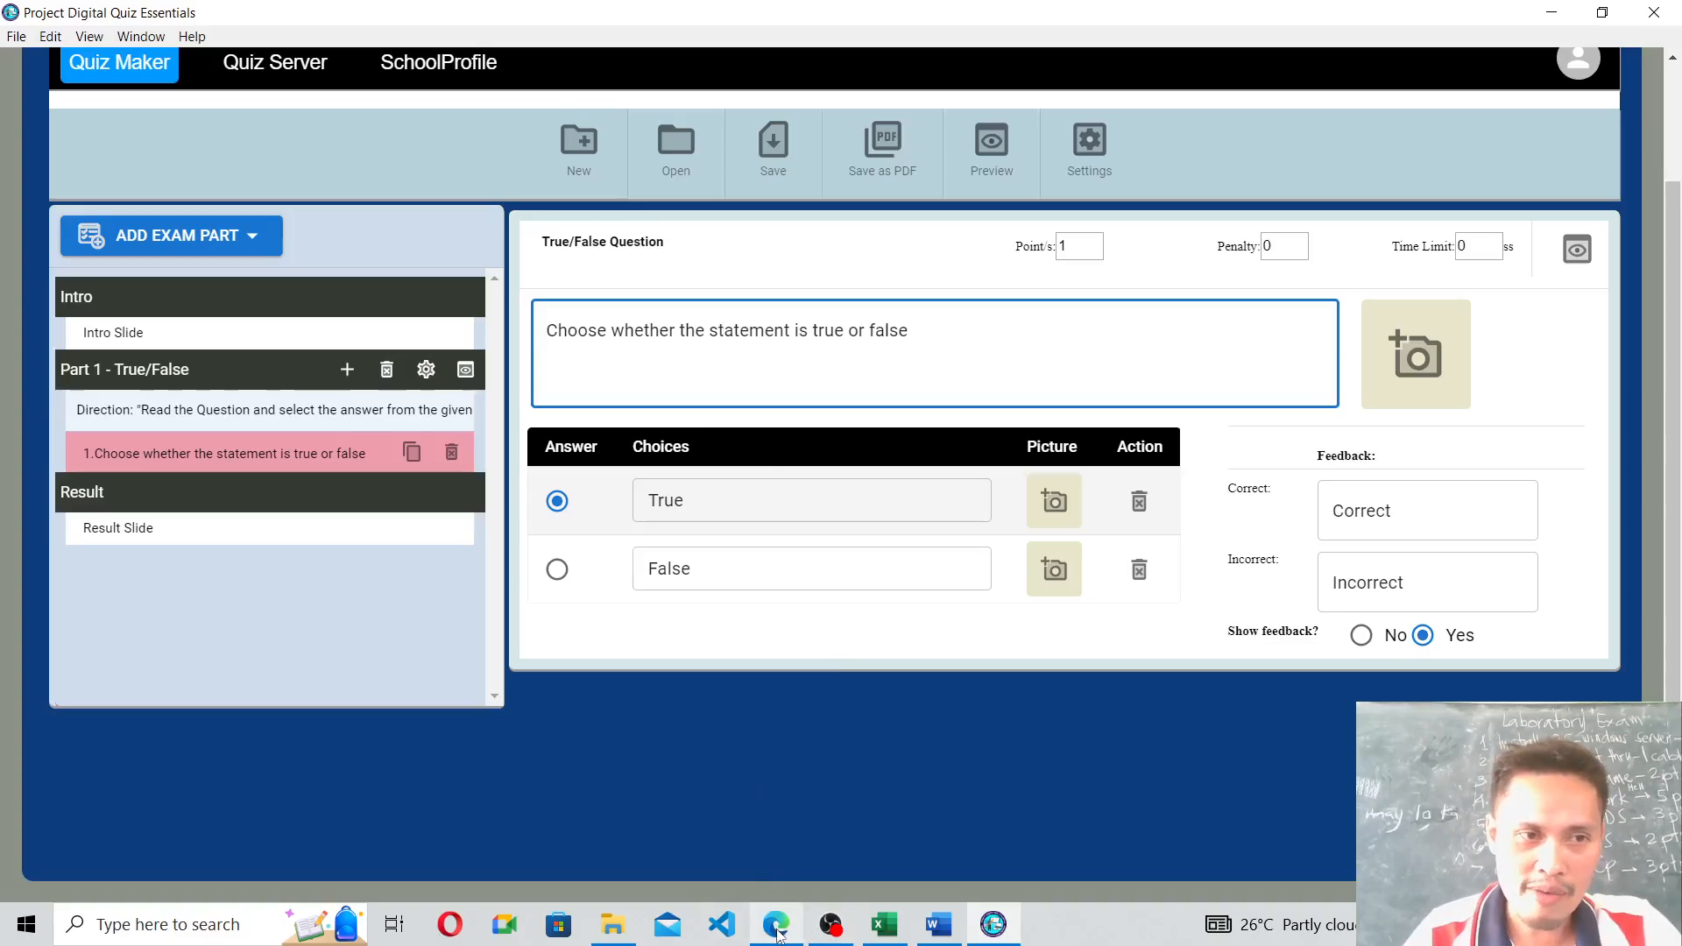
# Switch to Quiz 1.pdf in Edge and copy the first True/False statement, "<Html> tags enclose the entire Web page document.".
pyautogui.moveTo(779, 932)
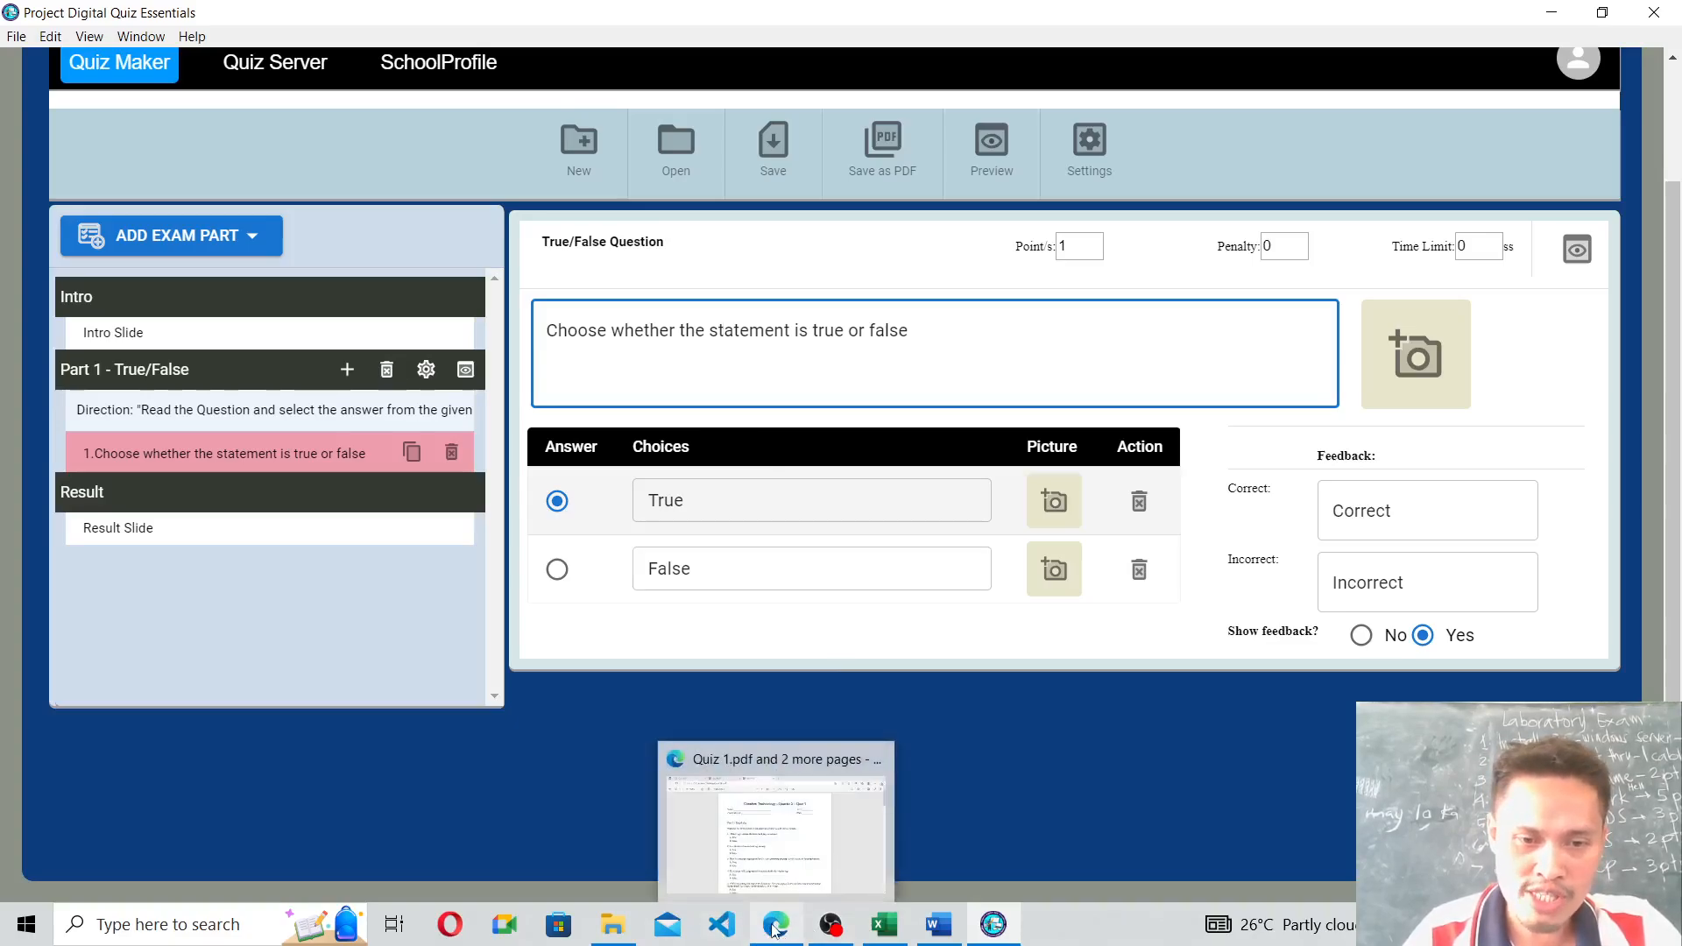
pyautogui.click(778, 931)
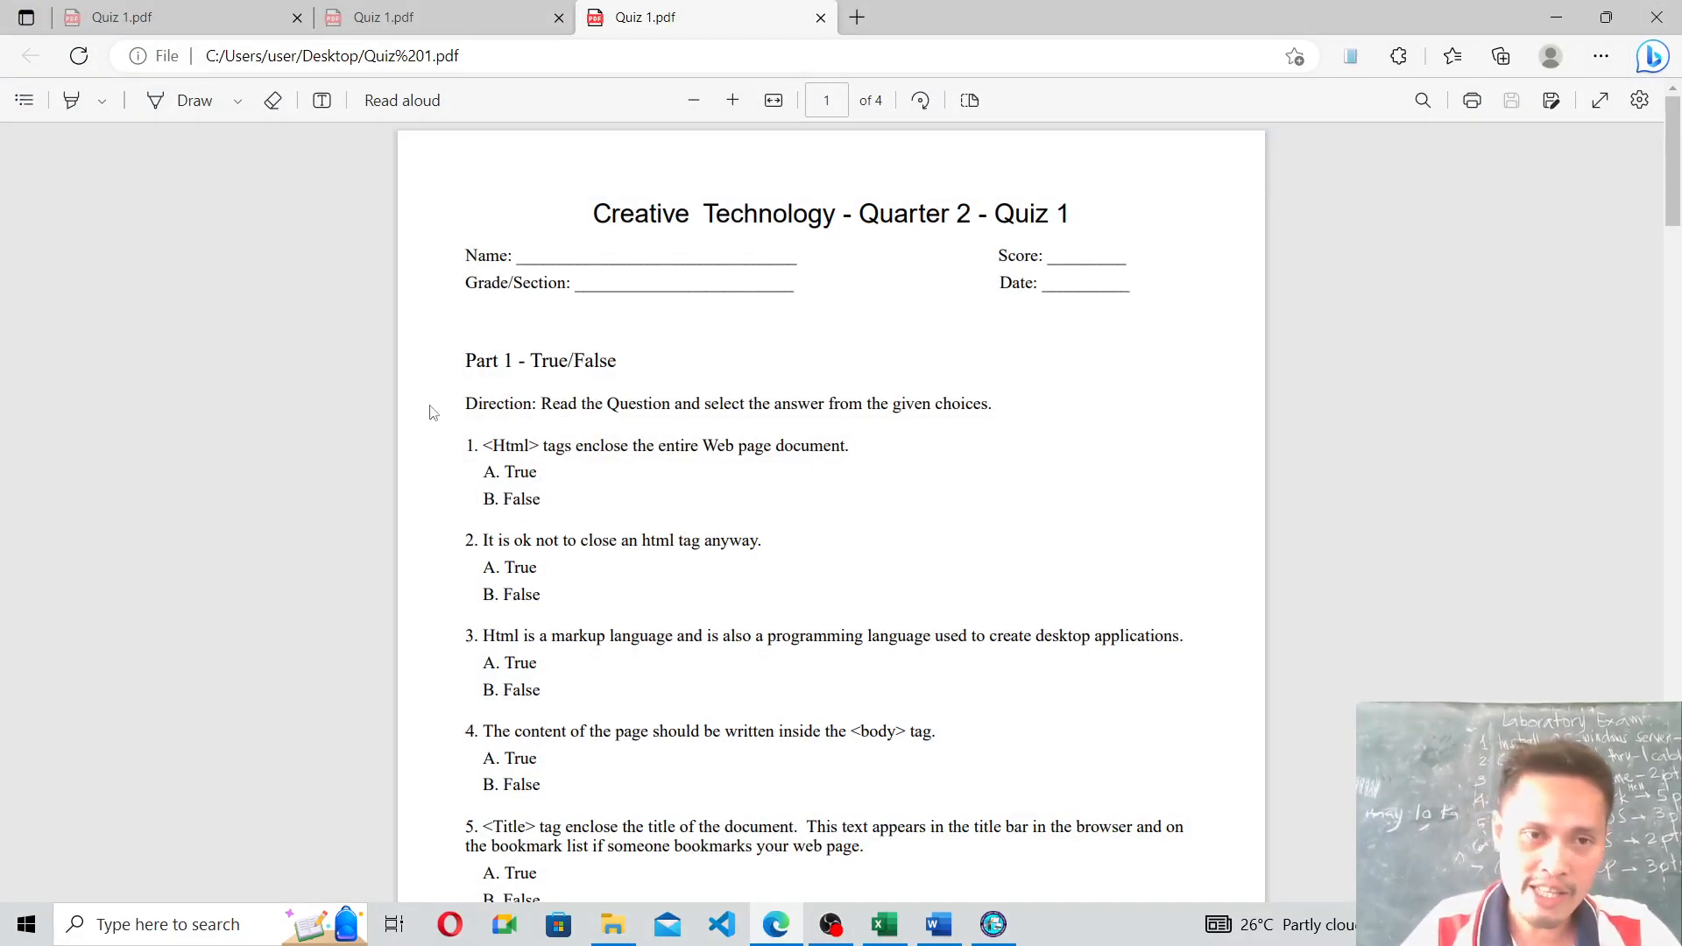
pyautogui.scroll(-1, 519, 393)
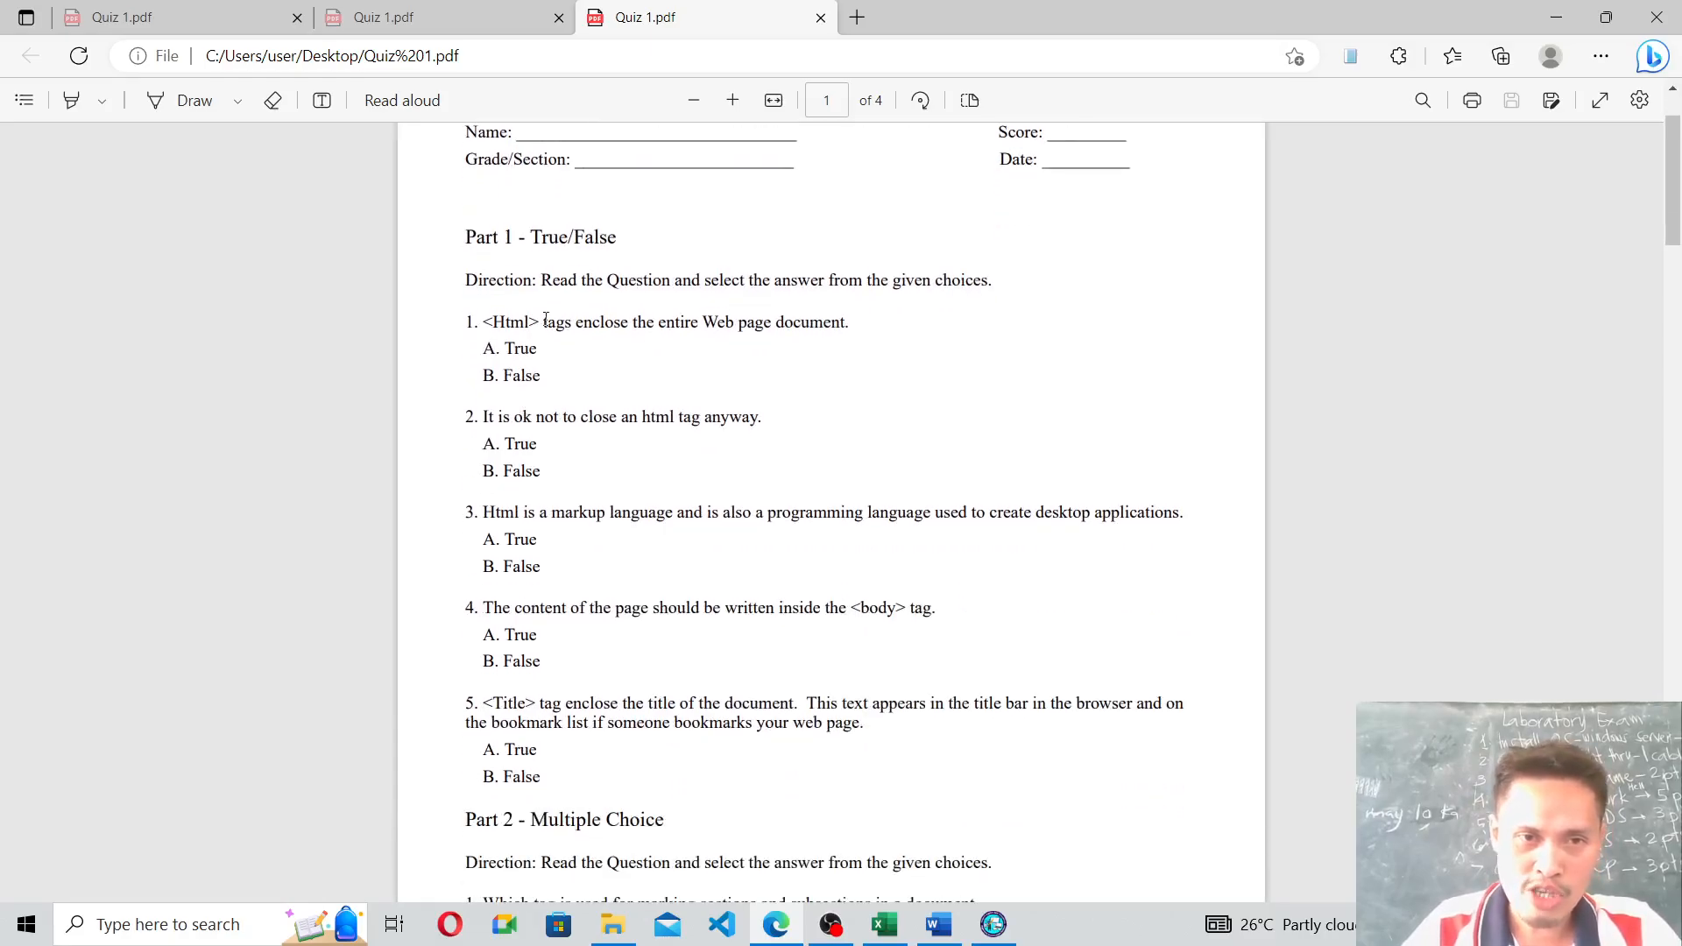
pyautogui.moveTo(481, 322); pyautogui.dragTo(855, 323)
pyautogui.hotkey('ctrl', 'c')
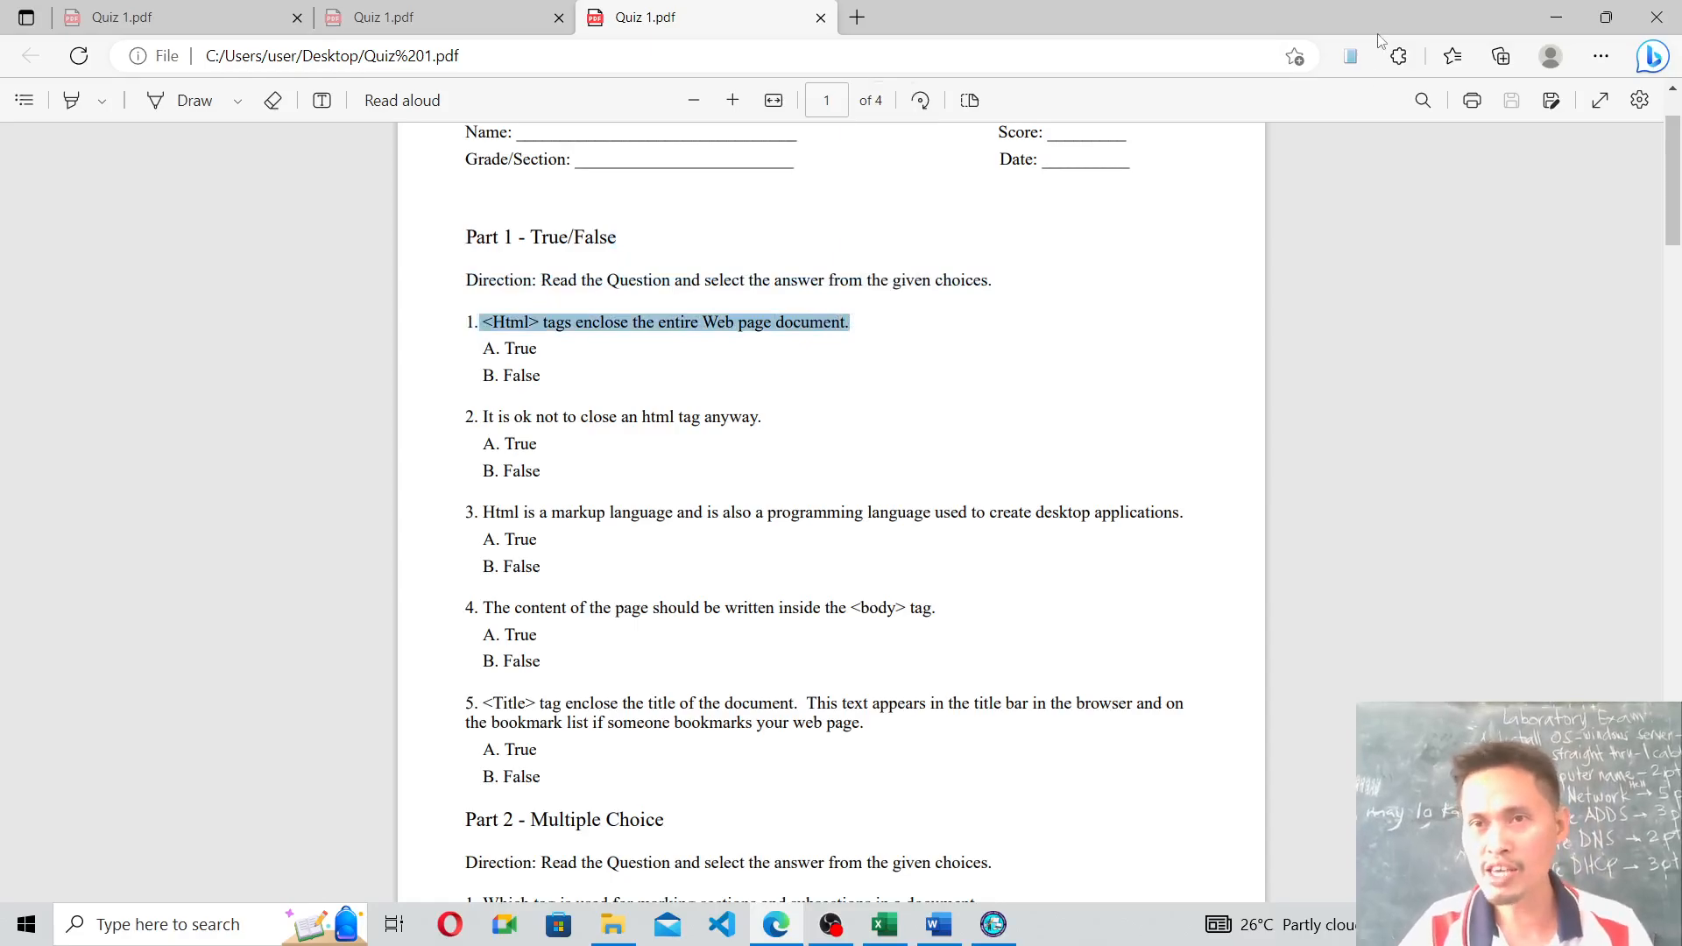
# Return to the Quiz Maker and replace the placeholder text of True/False question 1 with the copied statement.
pyautogui.click(1556, 17)
pyautogui.click(922, 324)
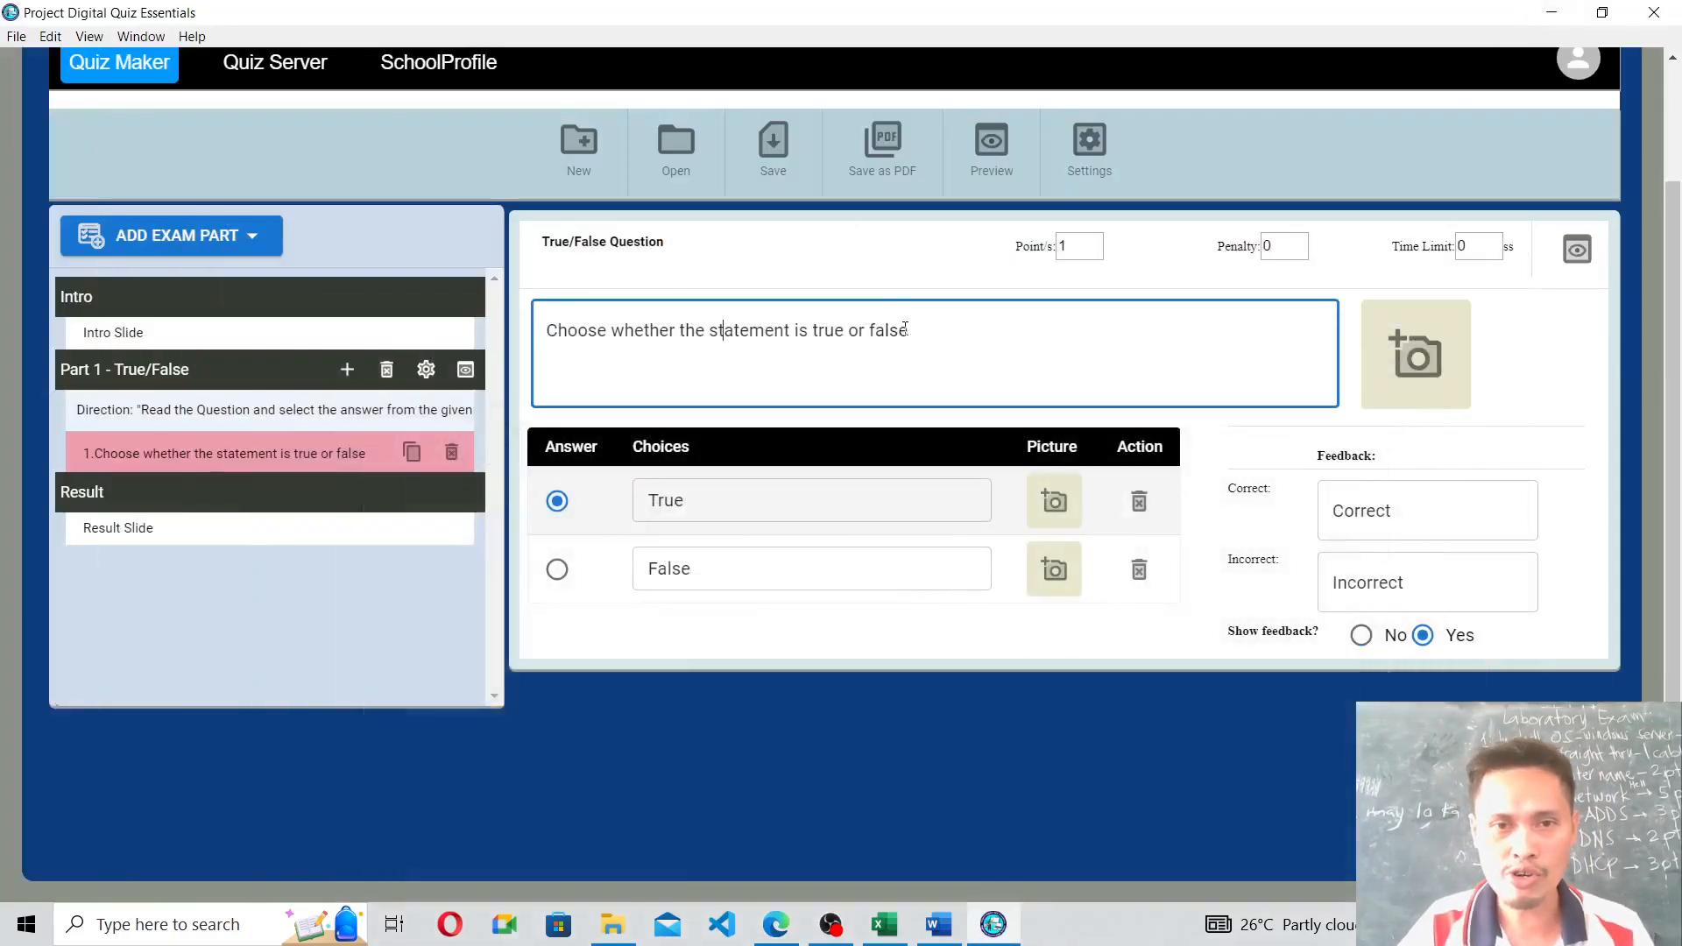
pyautogui.moveTo(922, 324); pyautogui.dragTo(537, 326)
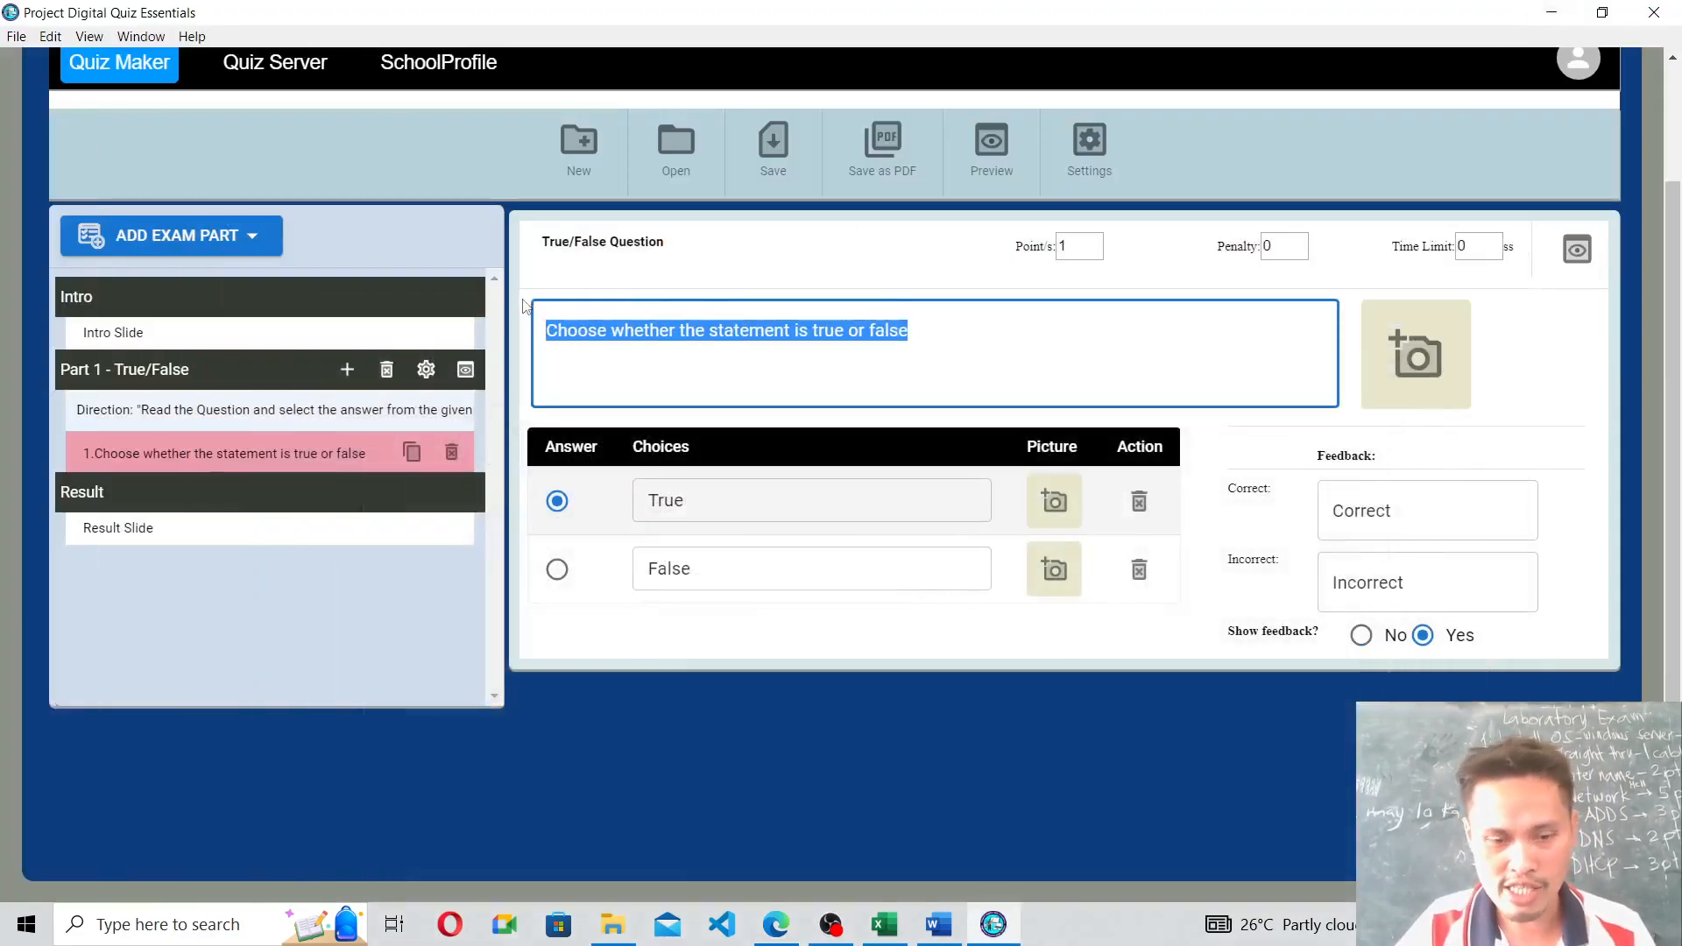
pyautogui.hotkey('ctrl', 'v')
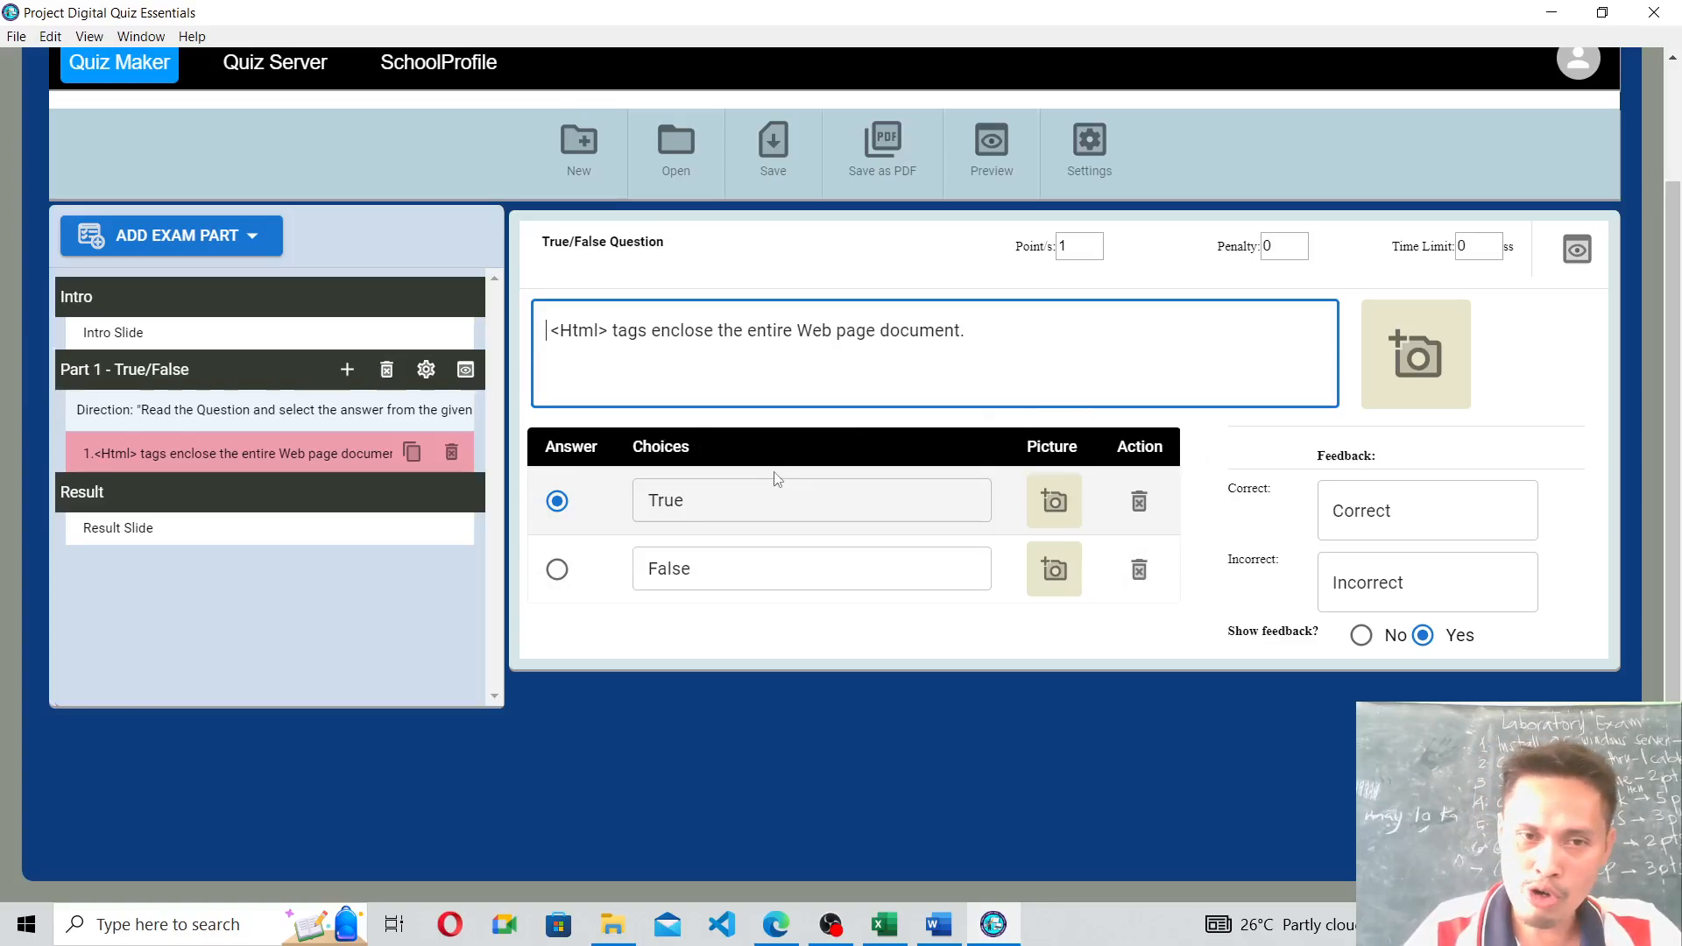
# Mark False as the correct answer of True/False question 1.
pyautogui.click(725, 505)
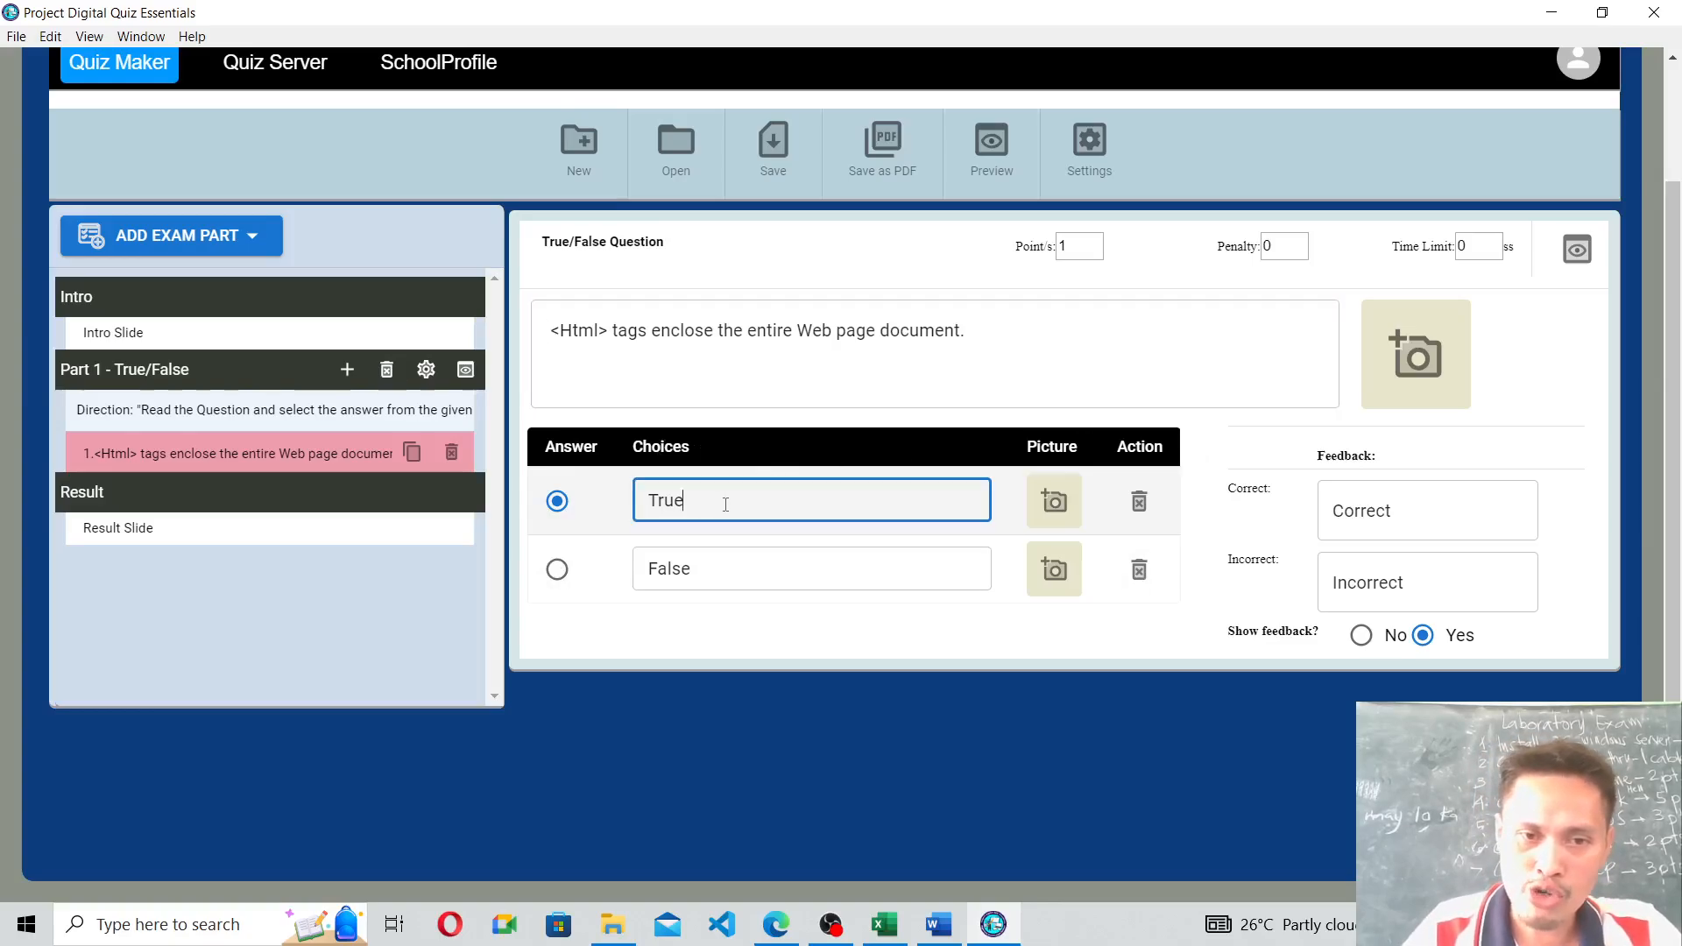
pyautogui.click(709, 570)
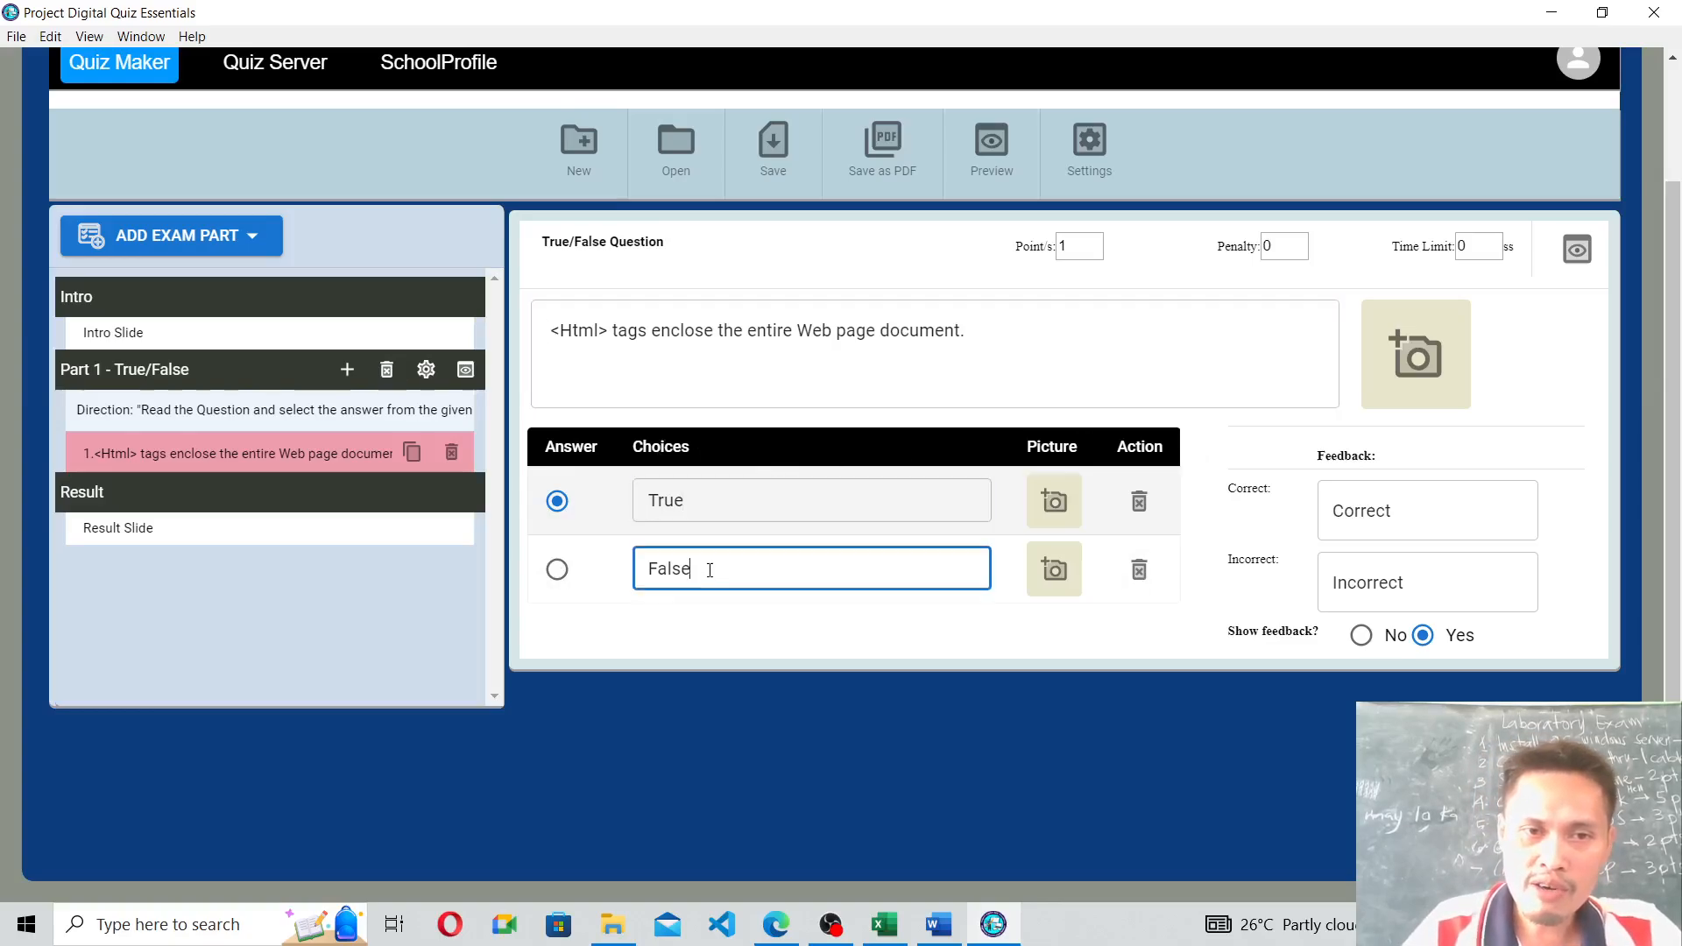
pyautogui.click(558, 508)
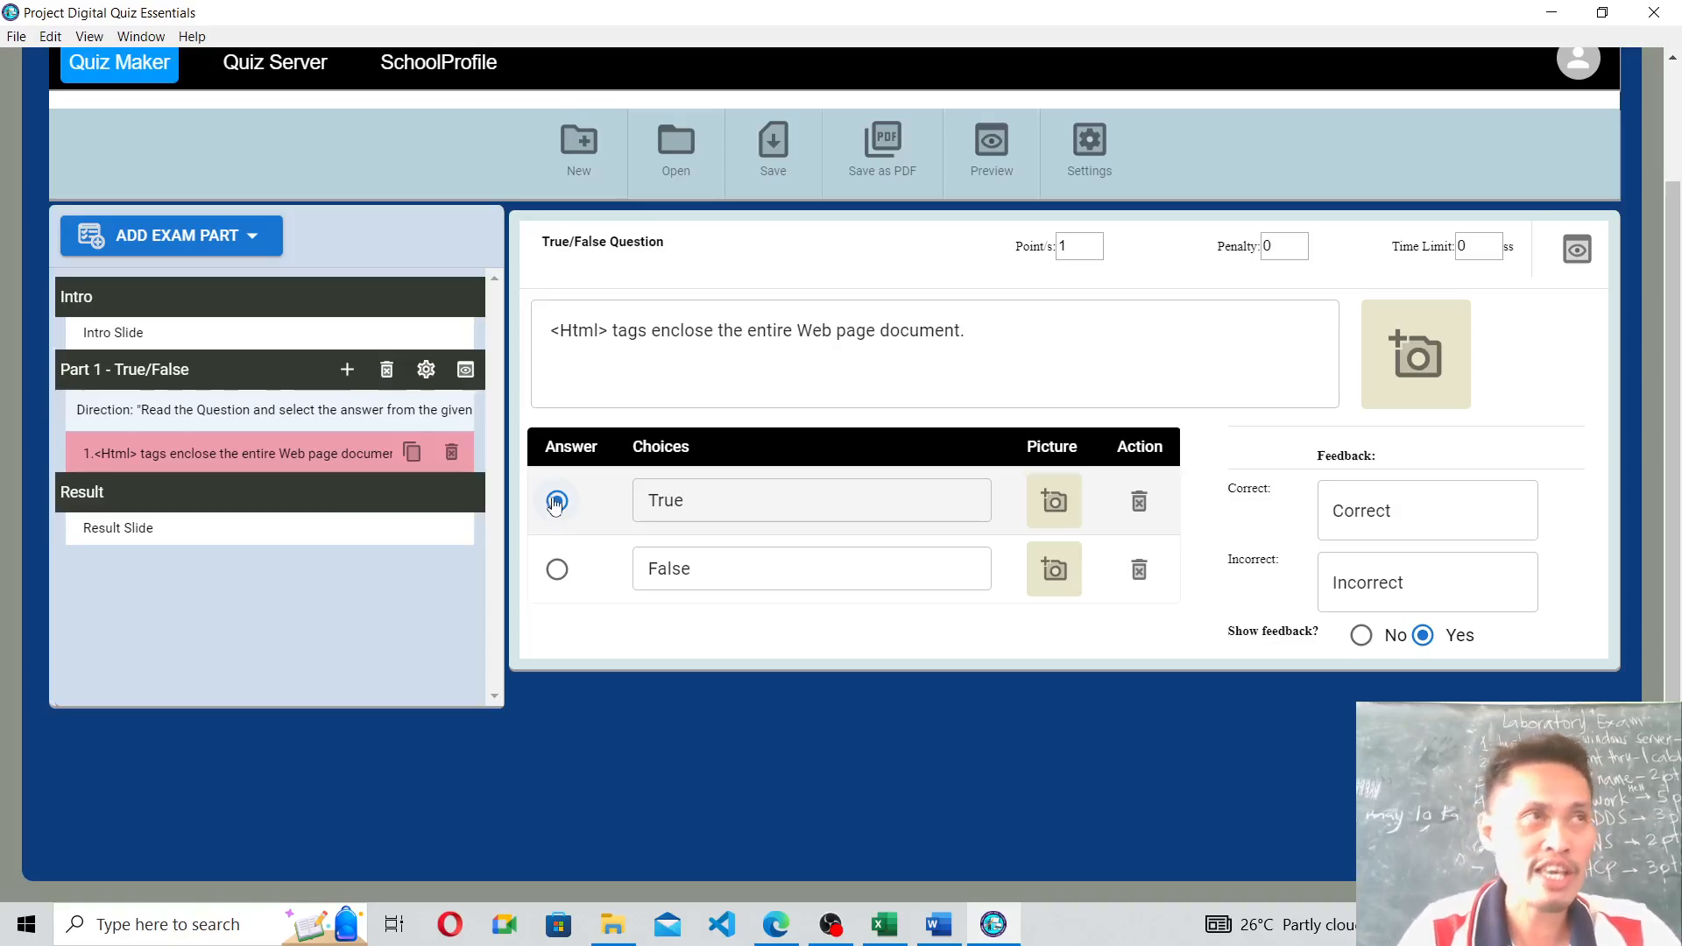
pyautogui.click(559, 574)
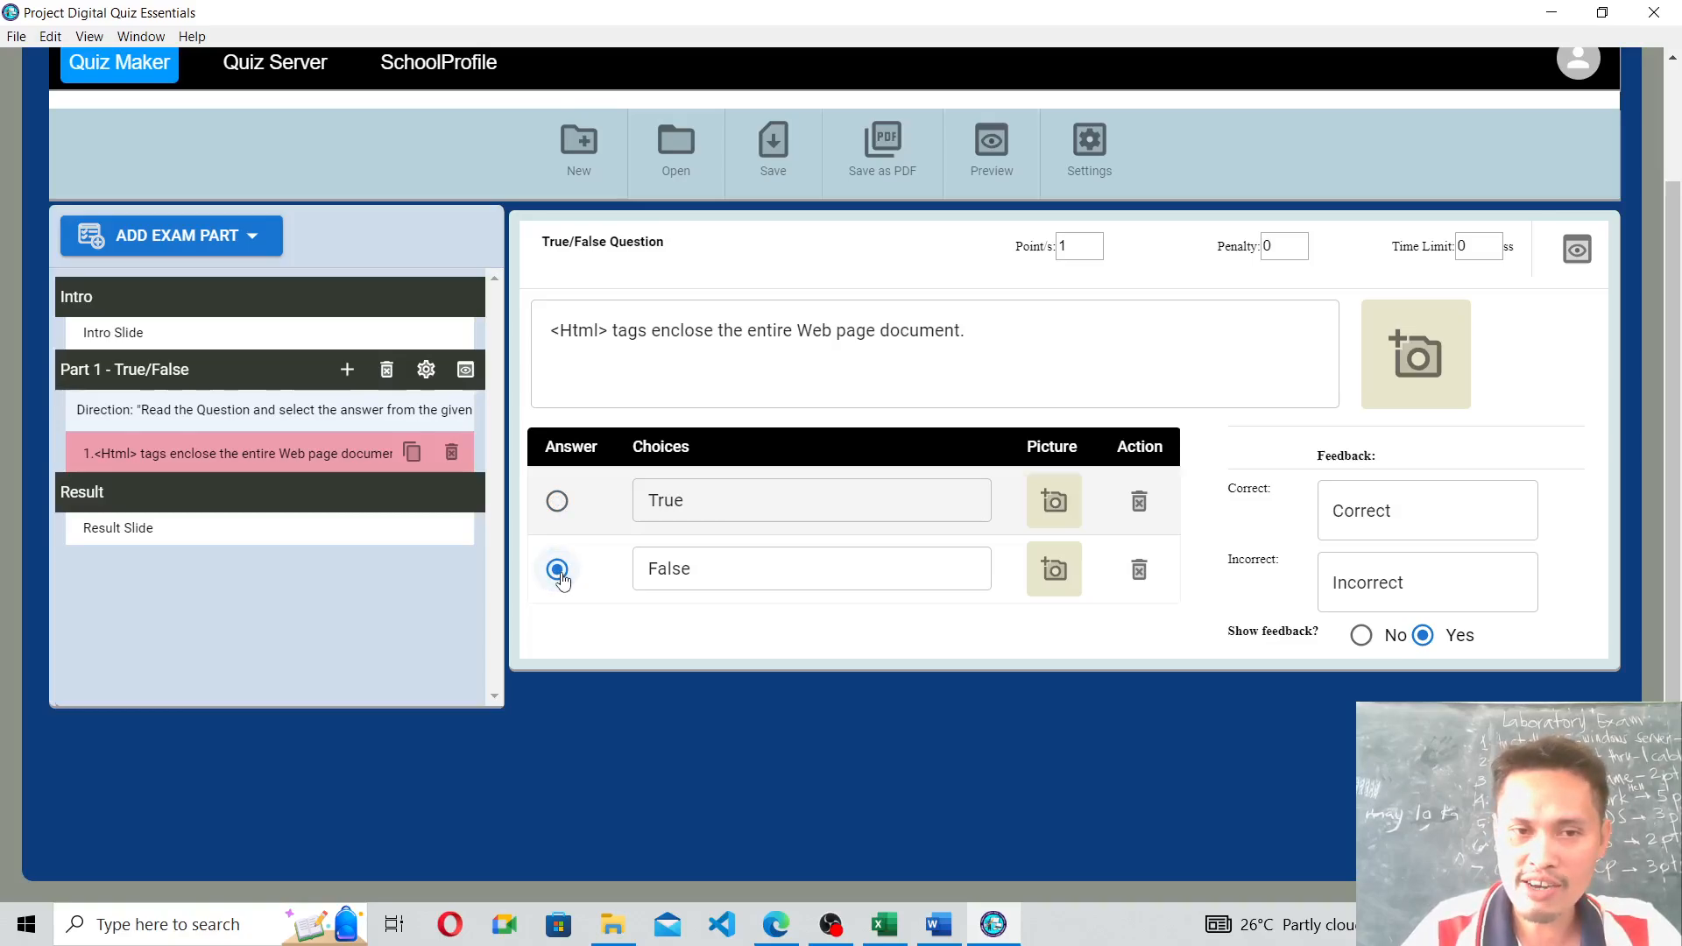
# Mark True as the correct answer of True/False question 1.
pyautogui.click(557, 501)
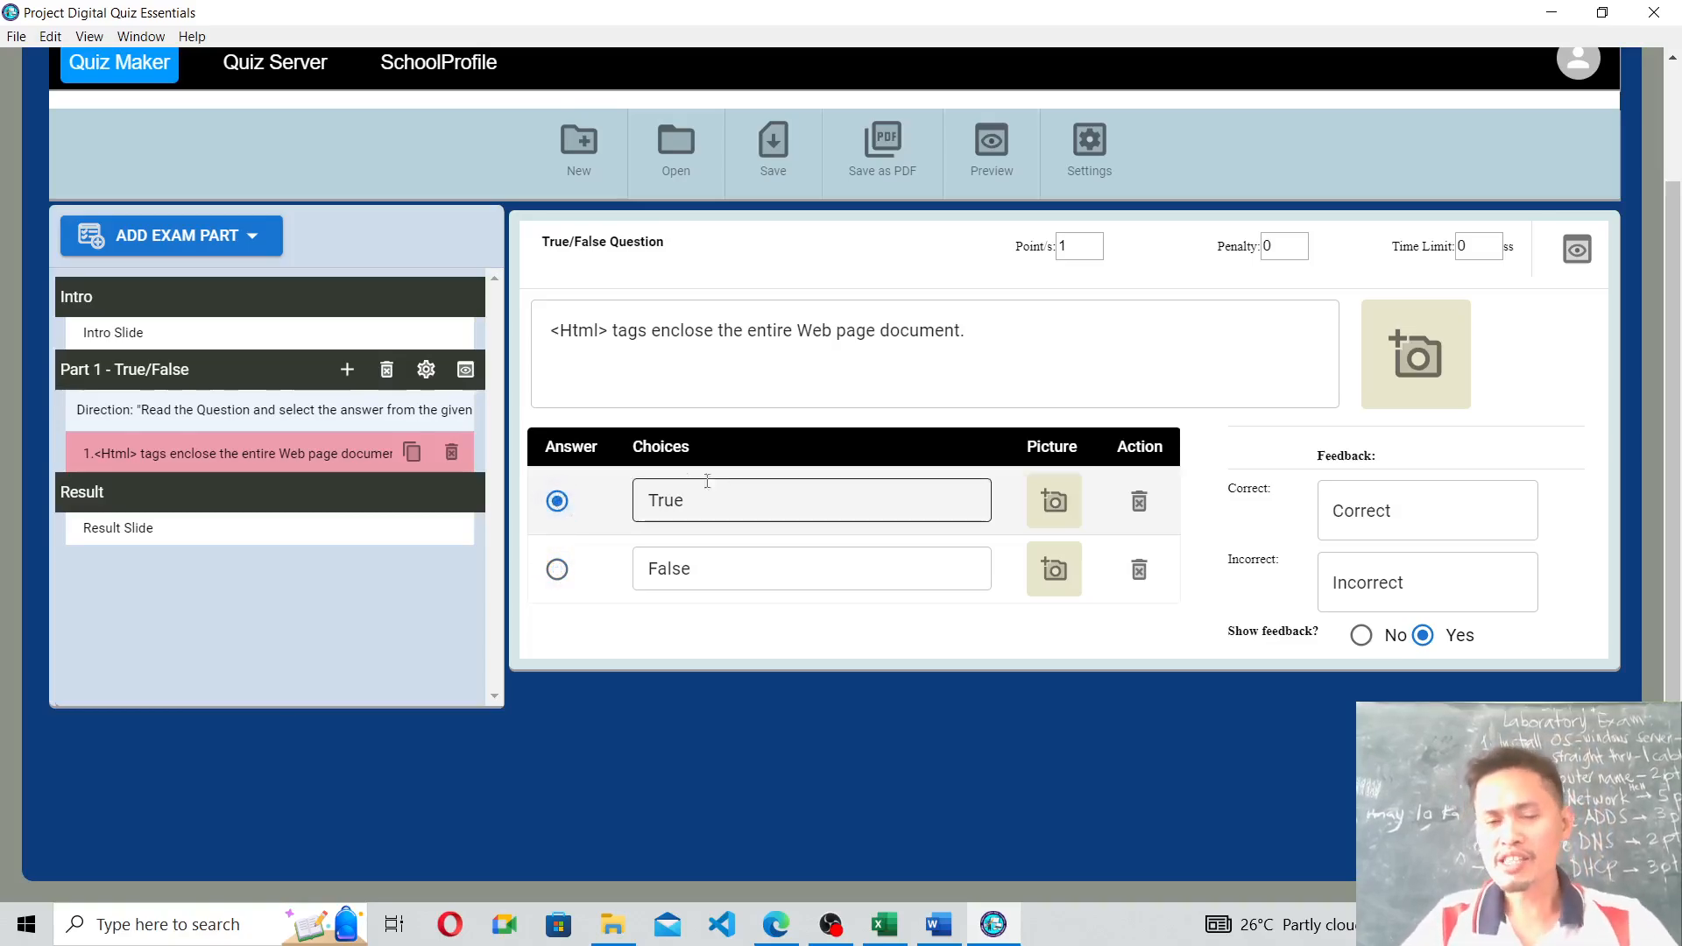
pyautogui.click(761, 335)
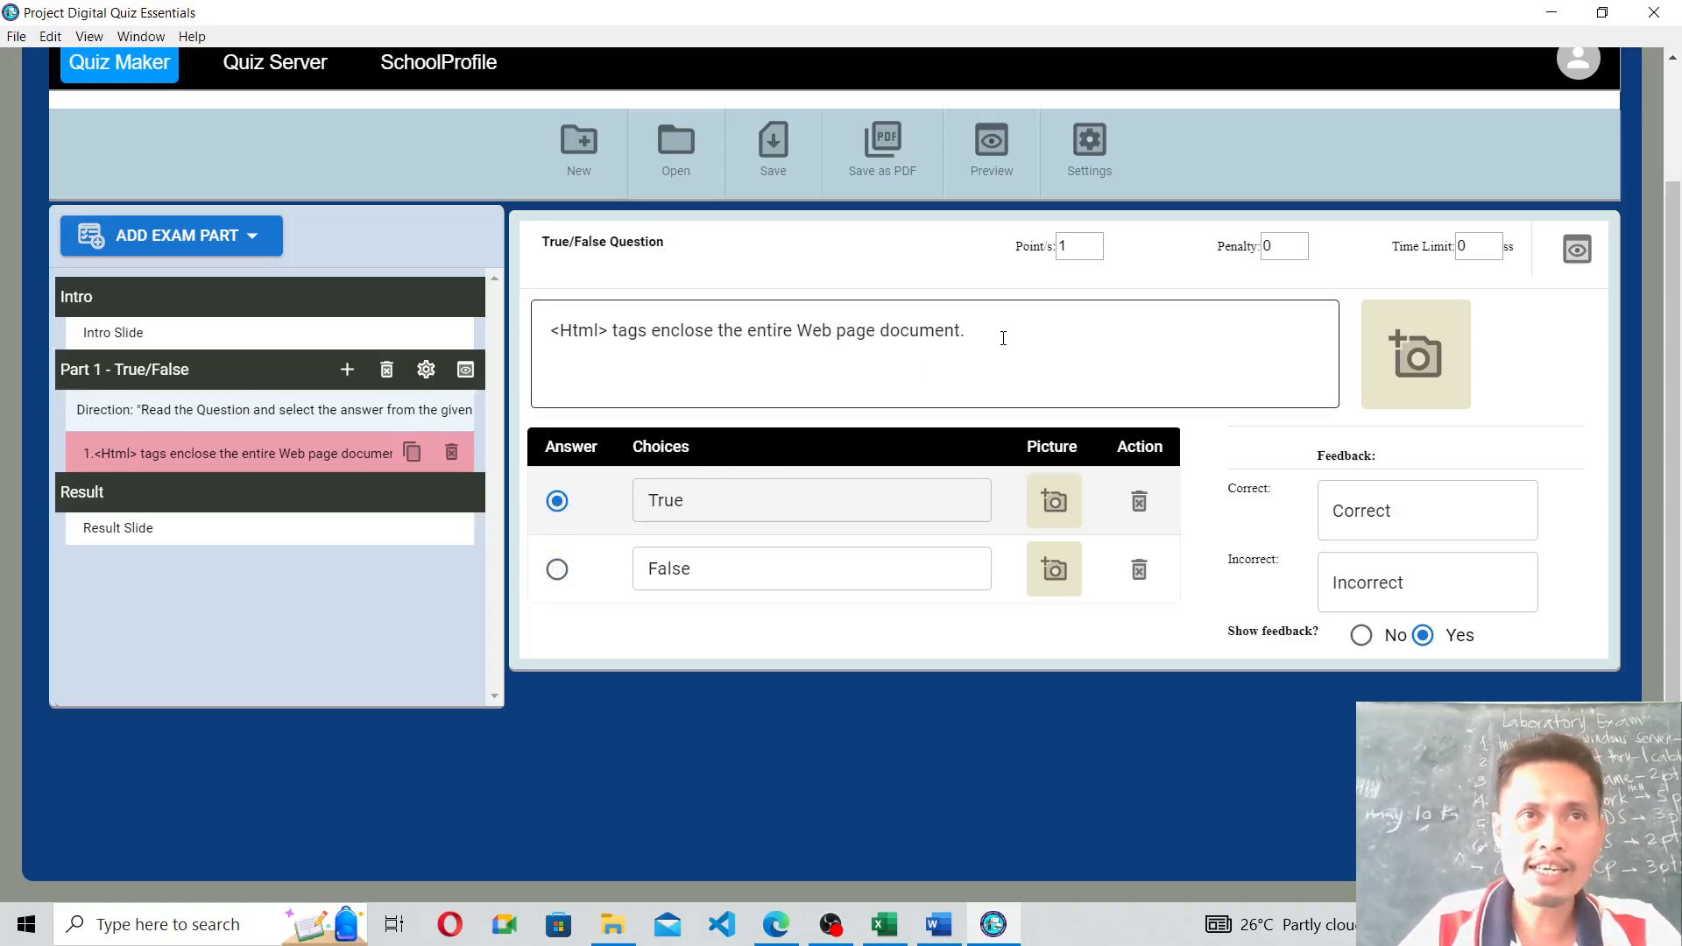
pyautogui.click(1135, 357)
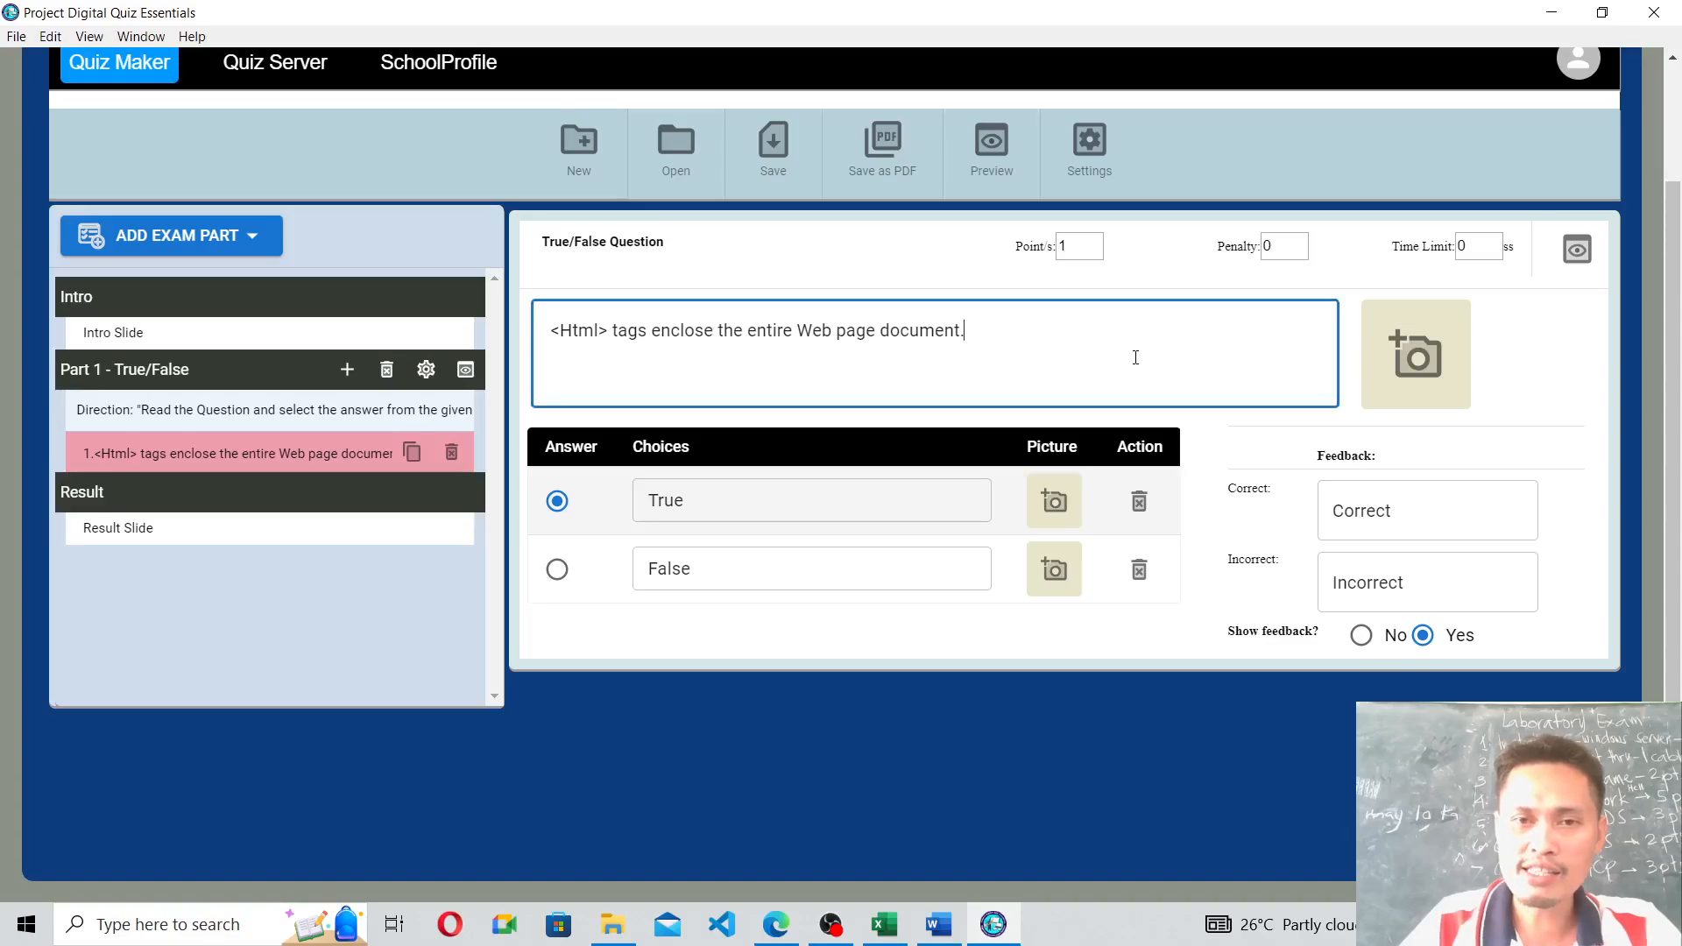
# Attach the processor picture 11a from the Pictures folder to True/False question 1, and remove it again.
pyautogui.click(1426, 367)
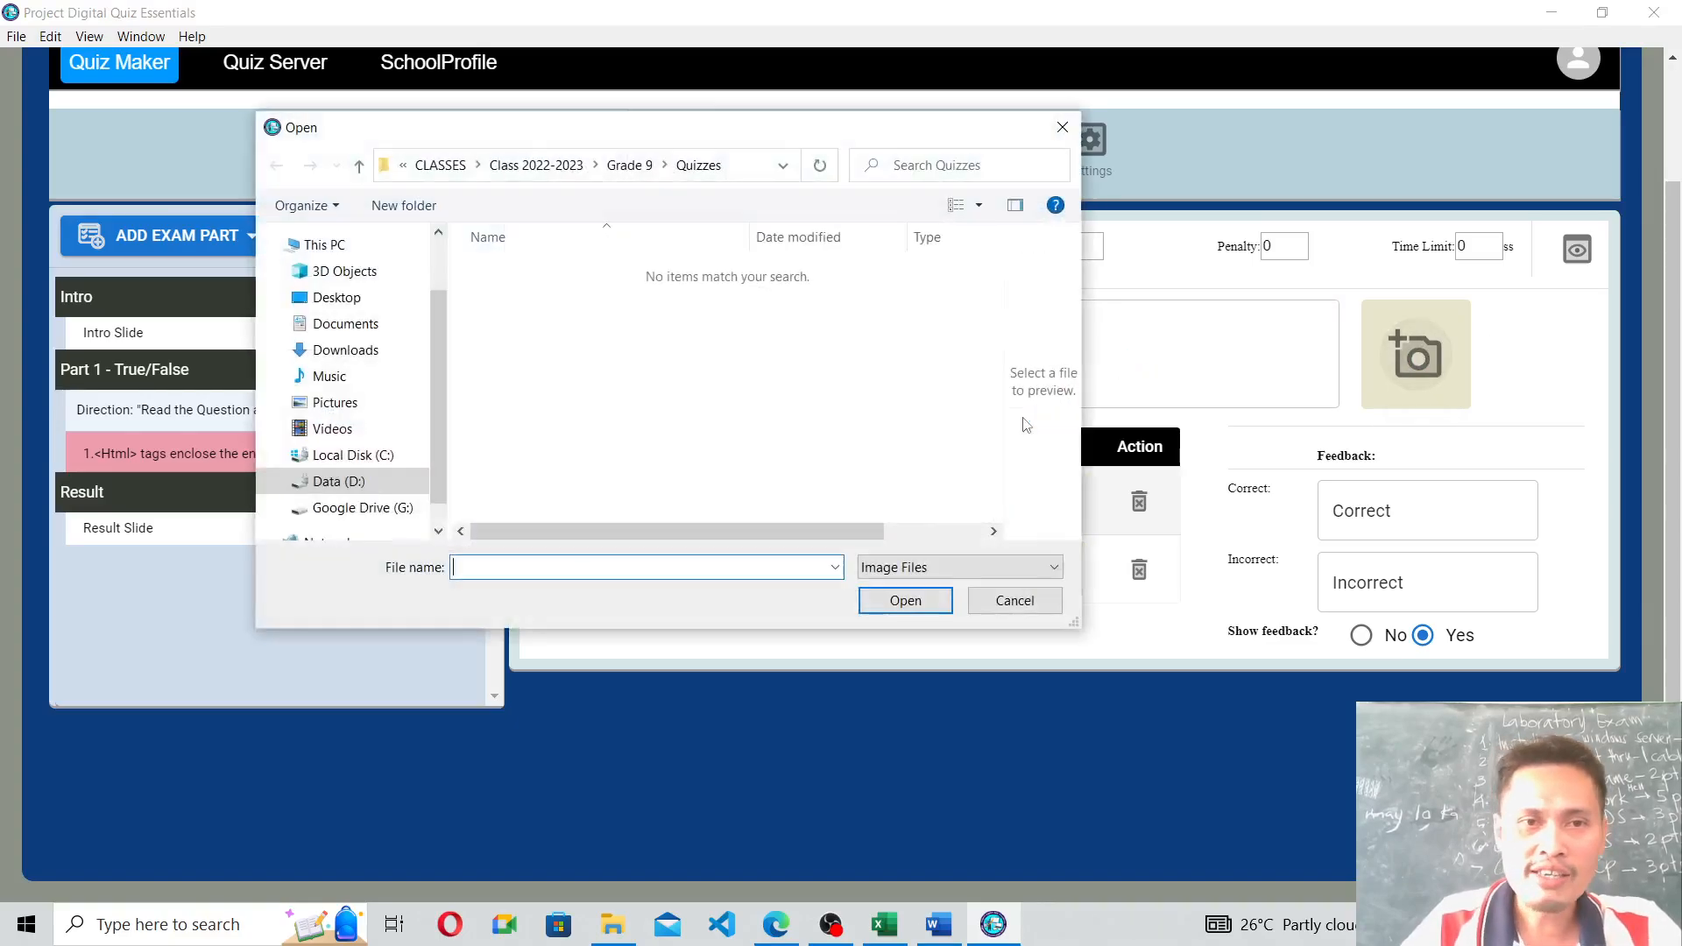
pyautogui.scroll(-1, 326, 438)
pyautogui.scroll(2, 326, 438)
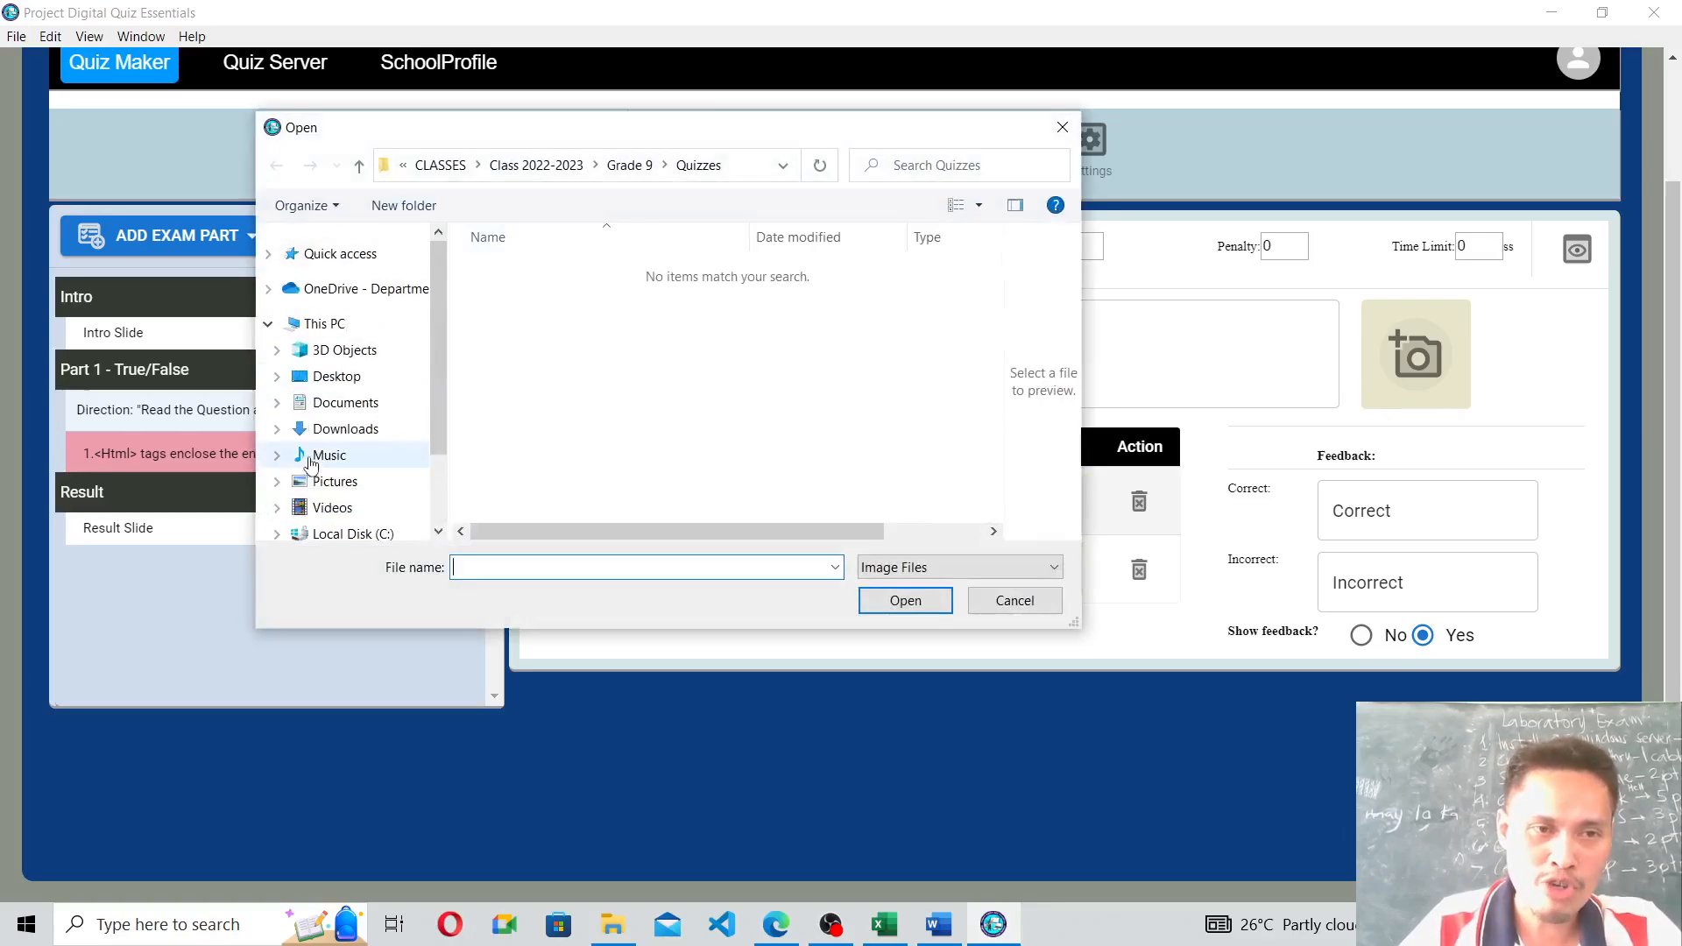
pyautogui.scroll(-2, 322, 425)
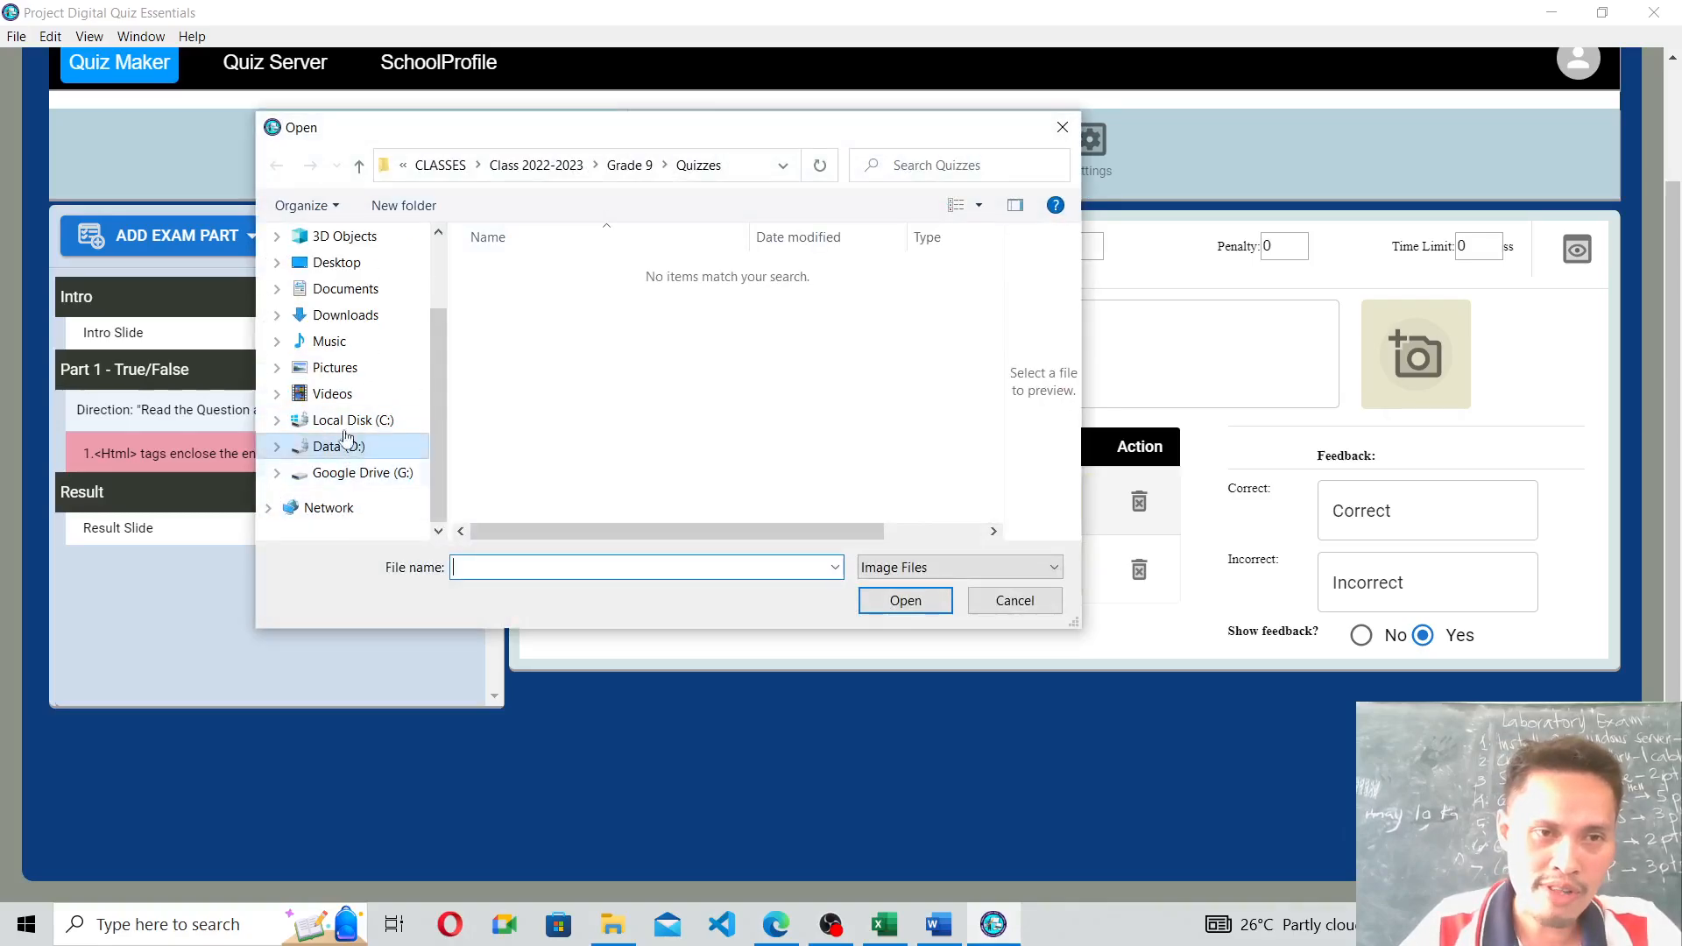
pyautogui.click(346, 368)
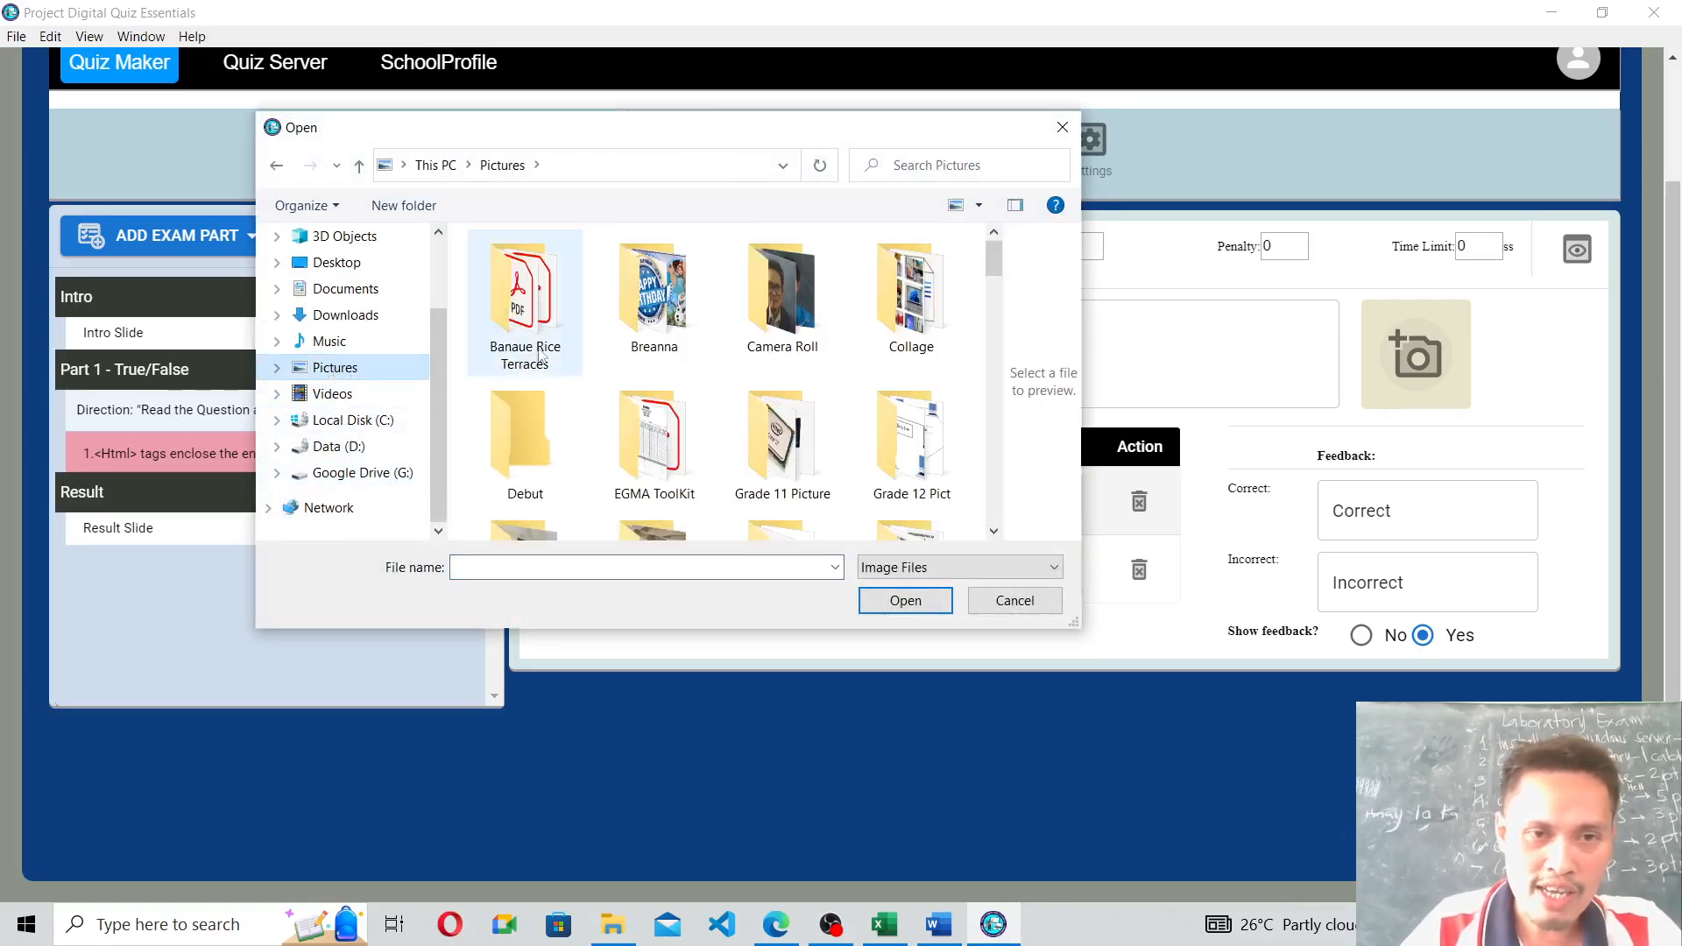
pyautogui.scroll(-3, 644, 368)
pyautogui.scroll(-6, 645, 351)
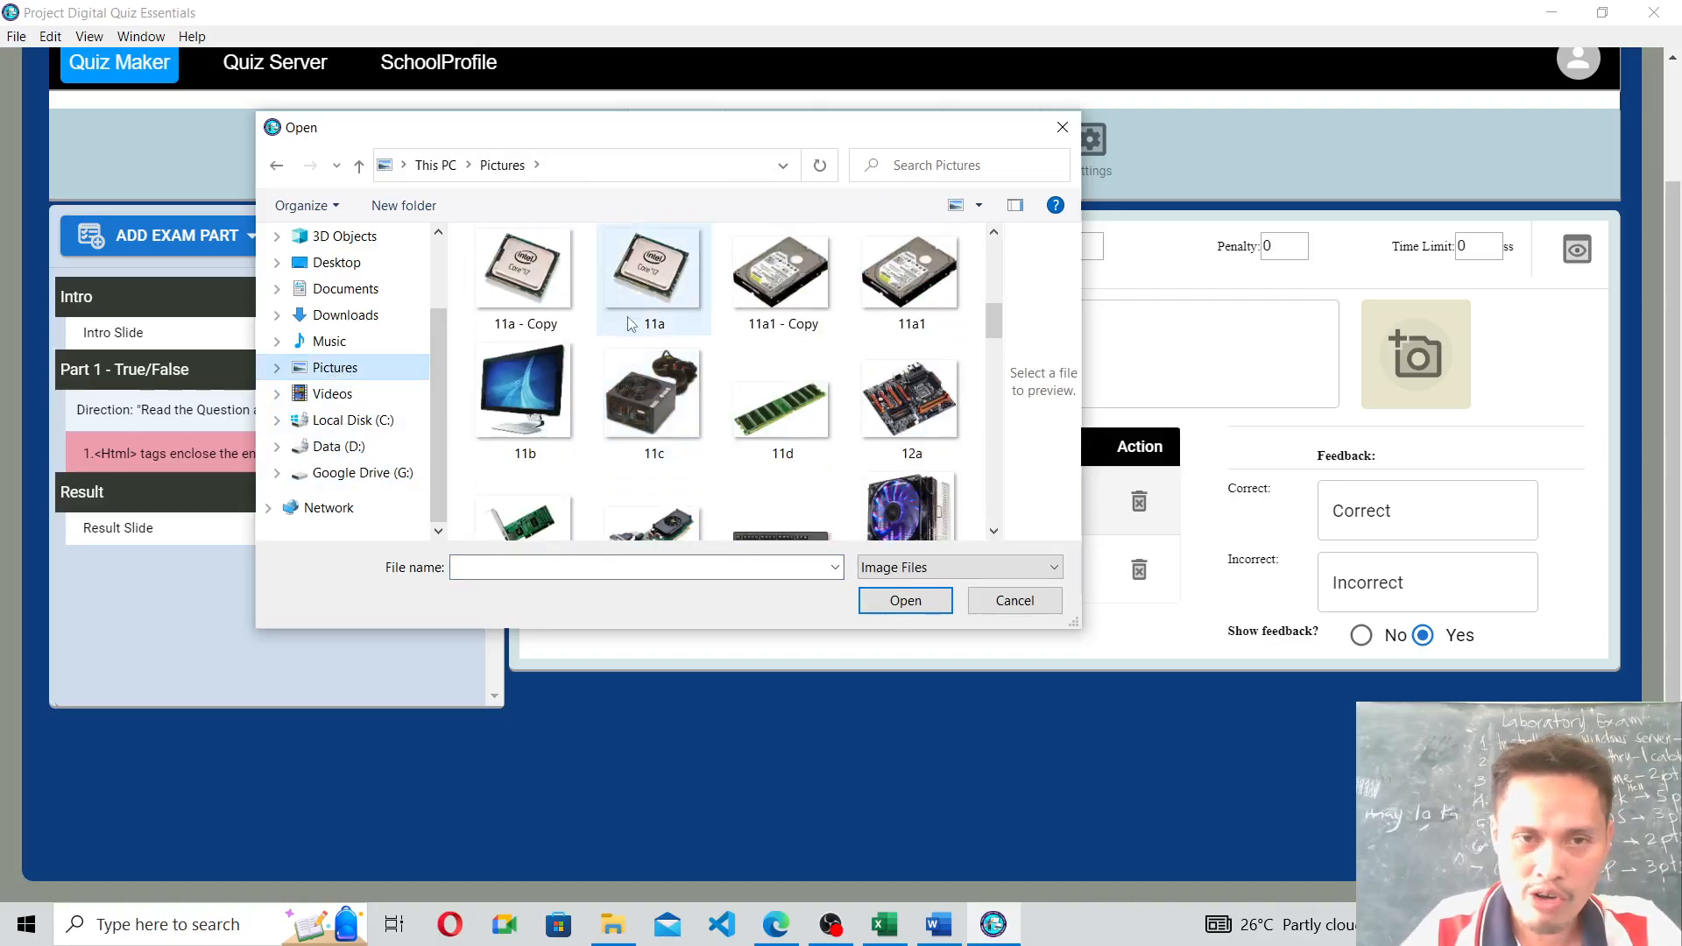
pyautogui.click(644, 263)
pyautogui.click(905, 601)
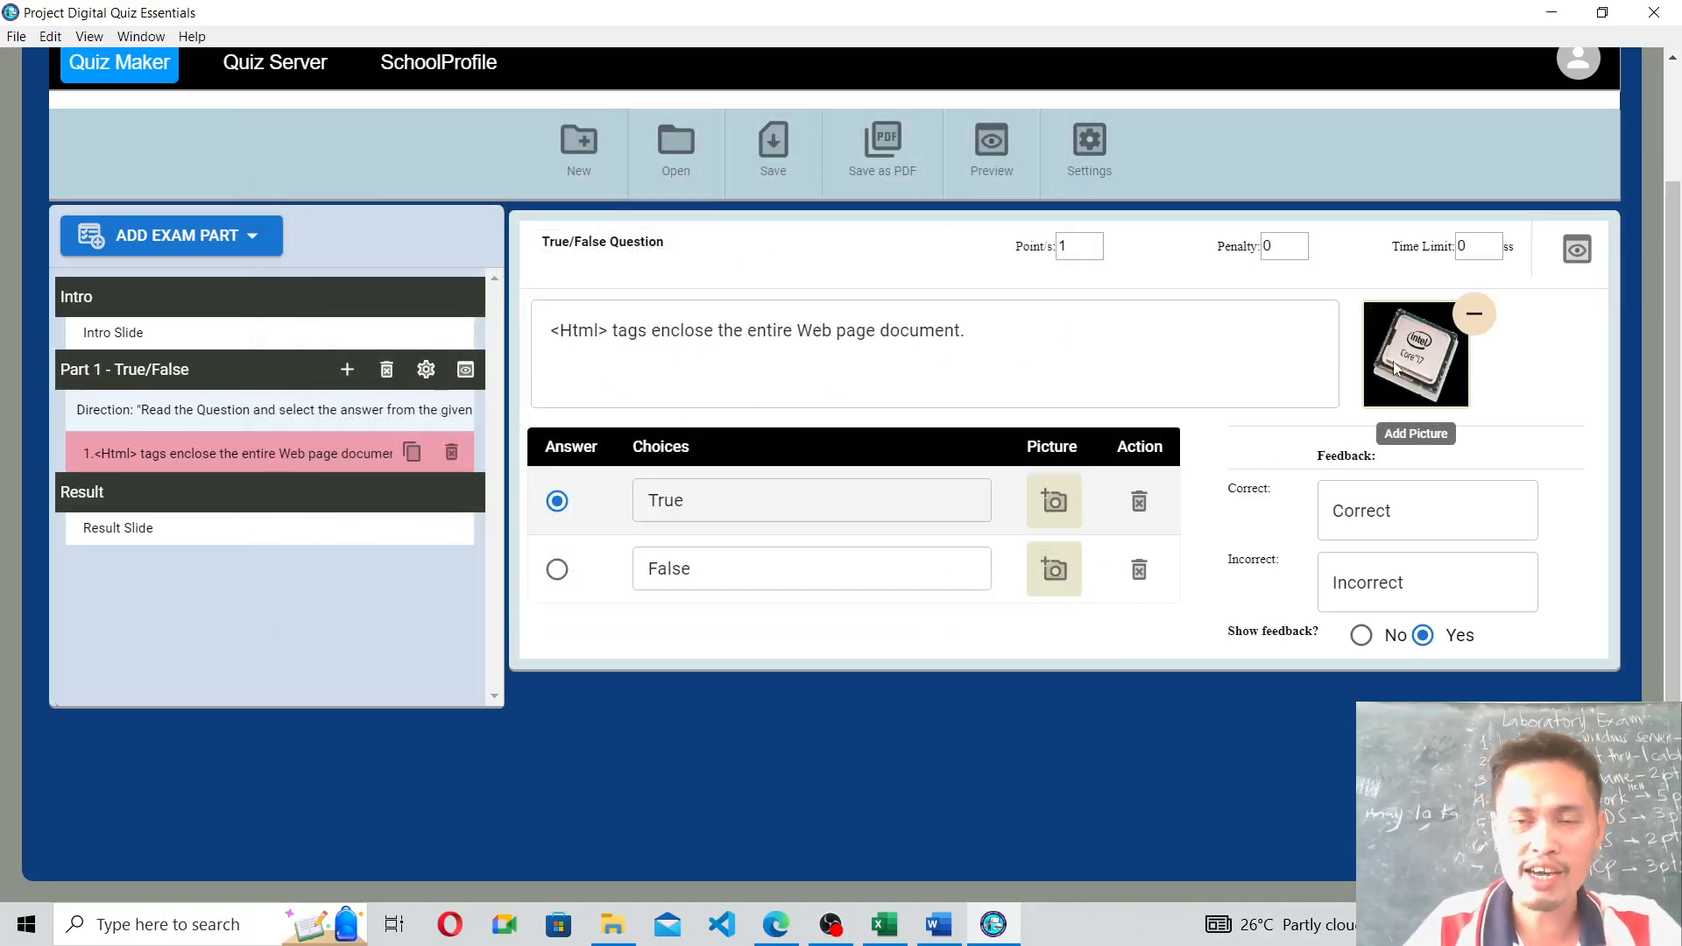
pyautogui.click(1474, 312)
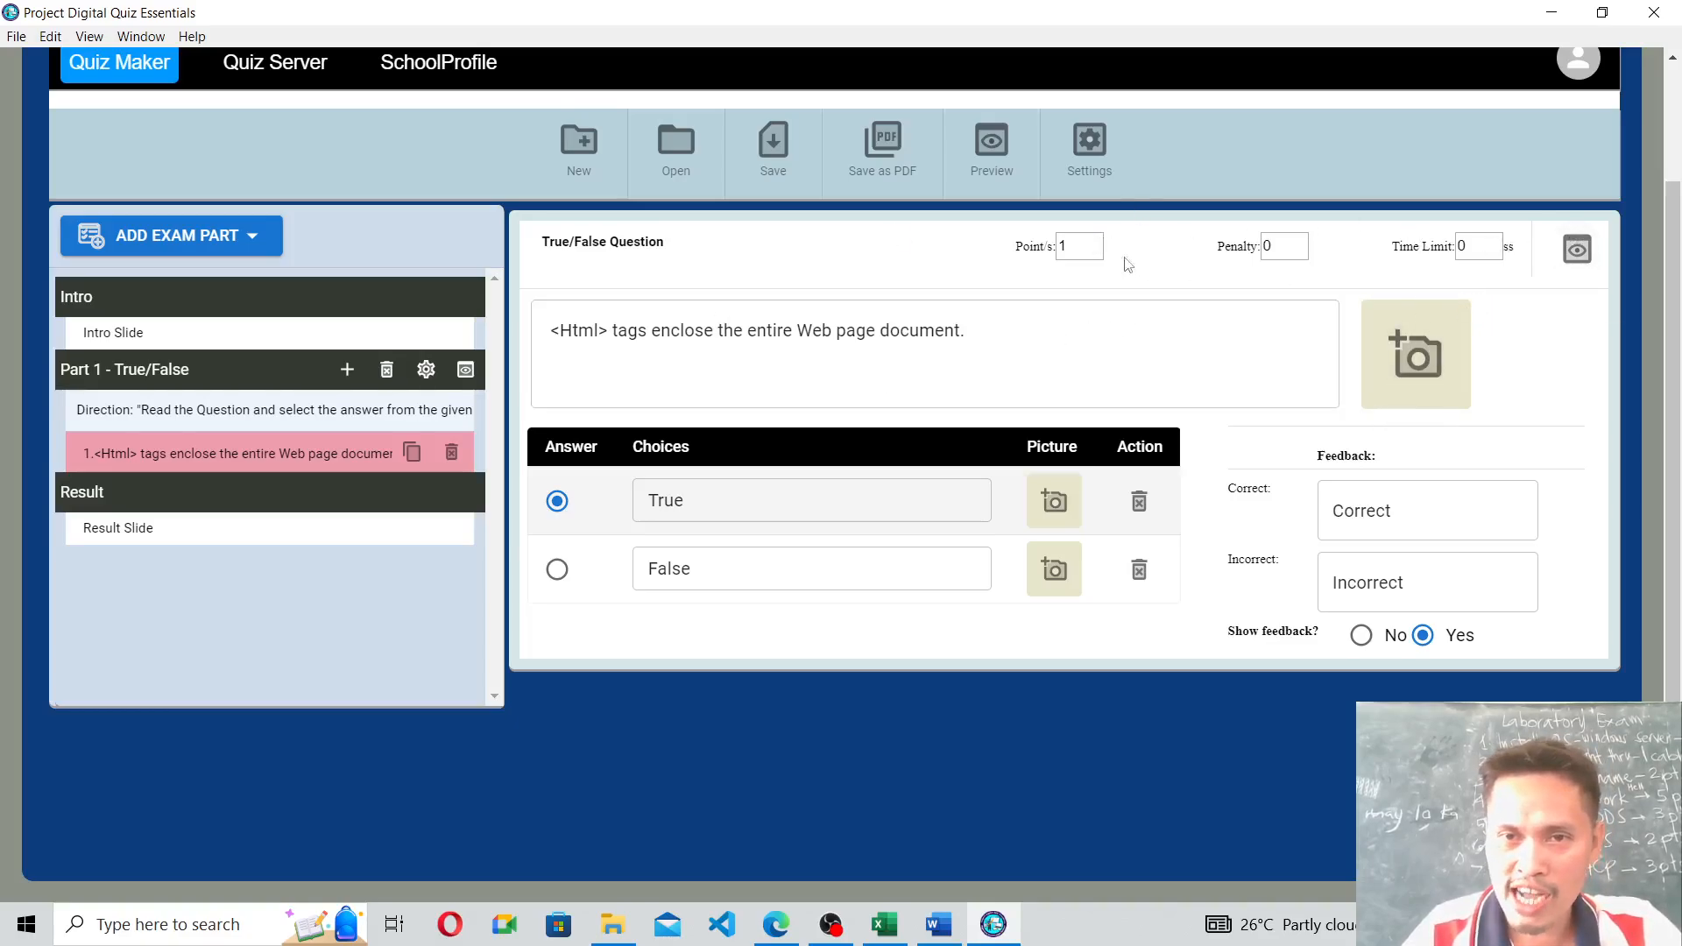
pyautogui.click(1071, 239)
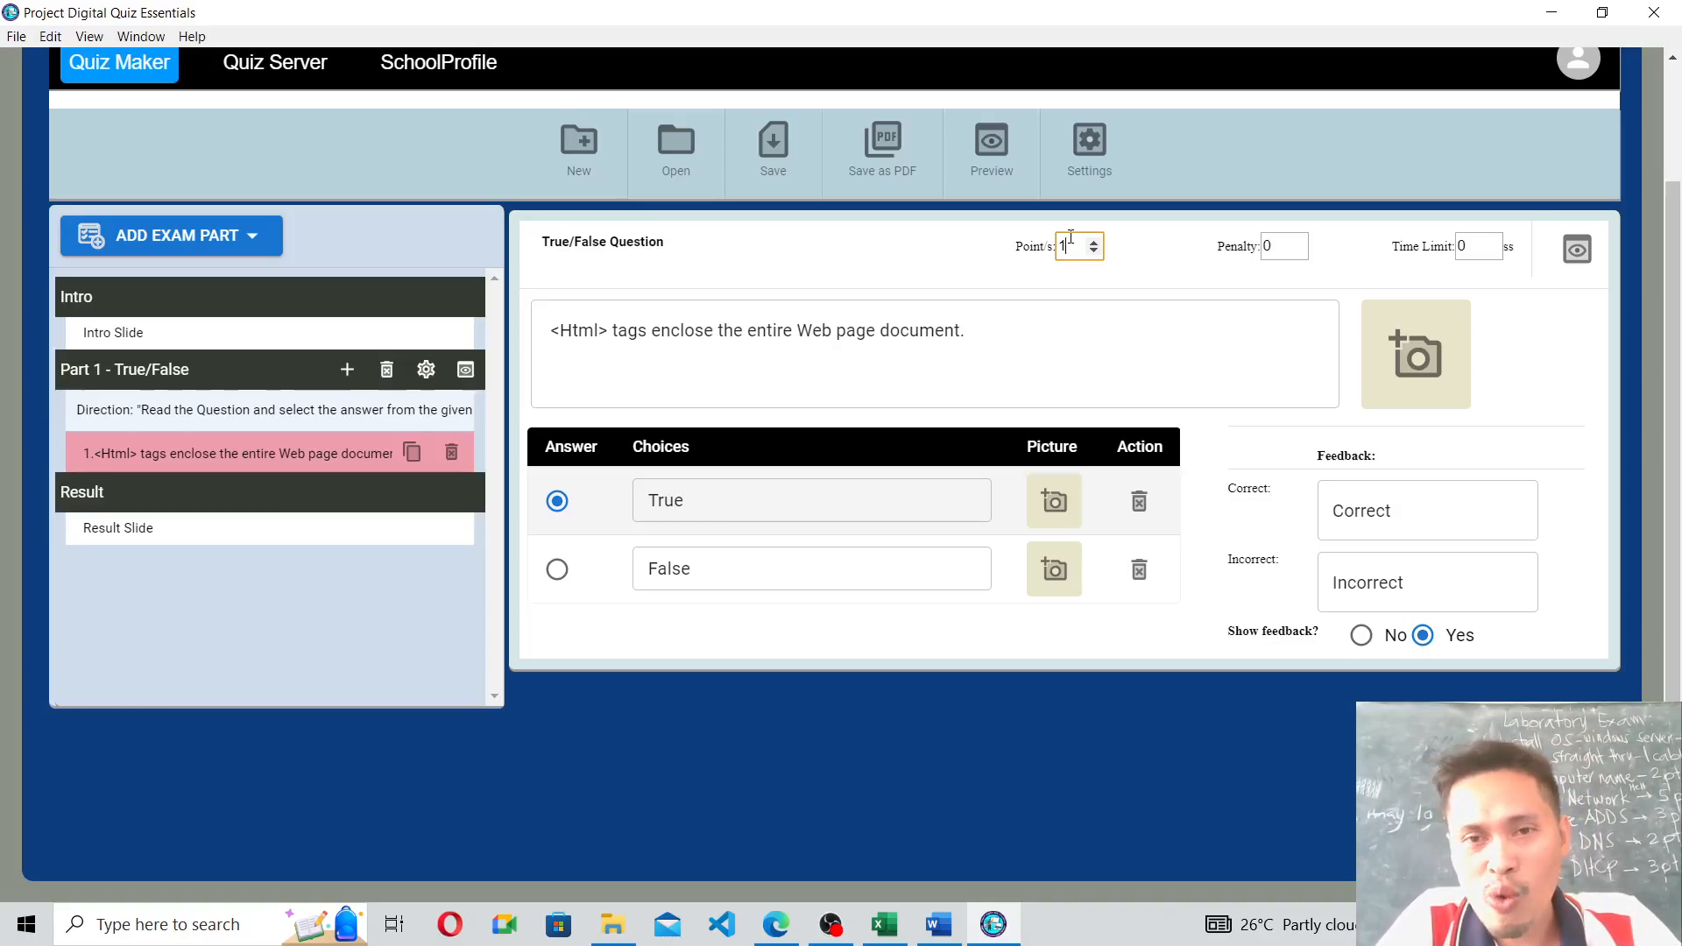
pyautogui.click(1272, 247)
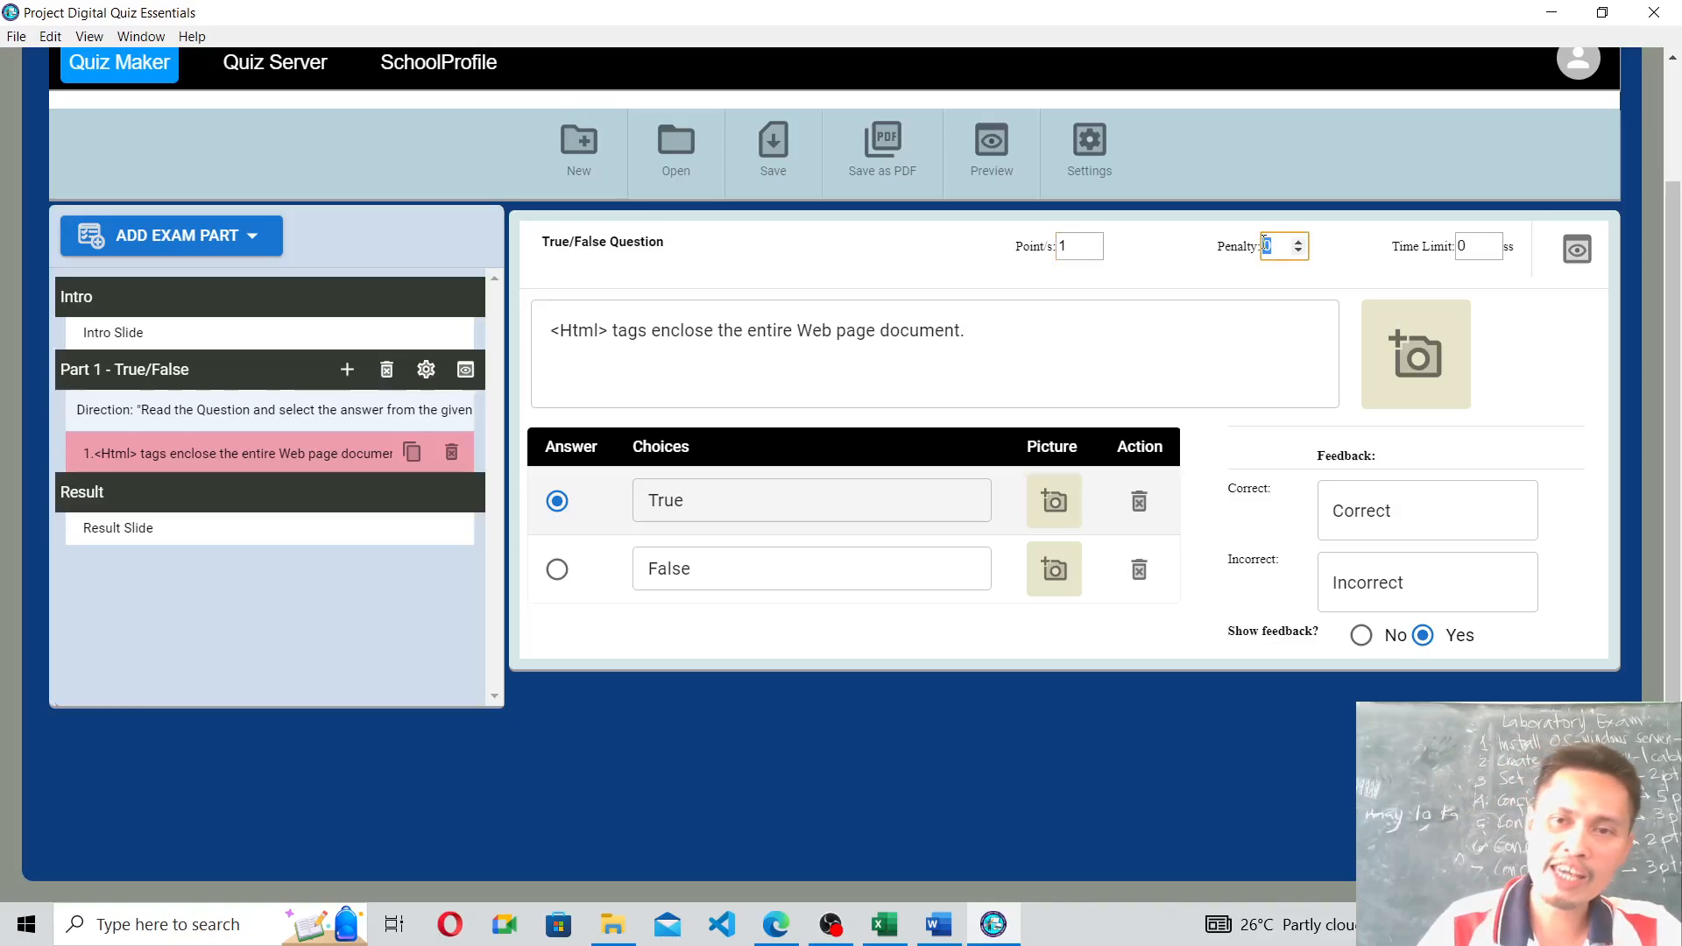
pyautogui.click(1279, 248)
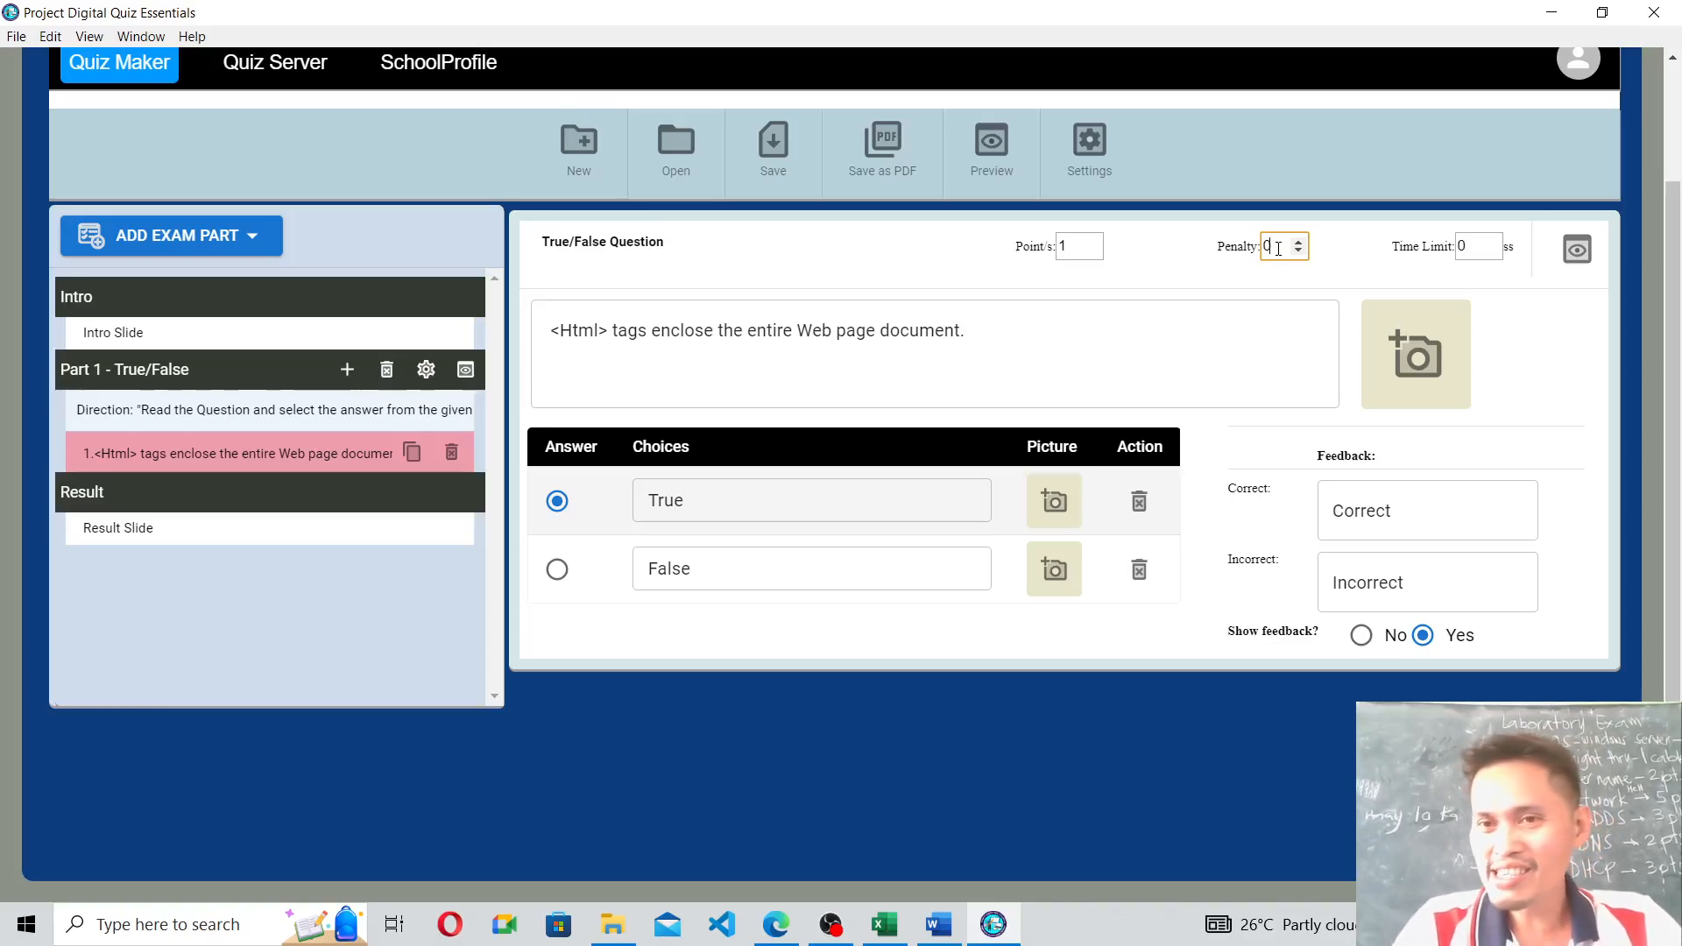
pyautogui.click(1479, 252)
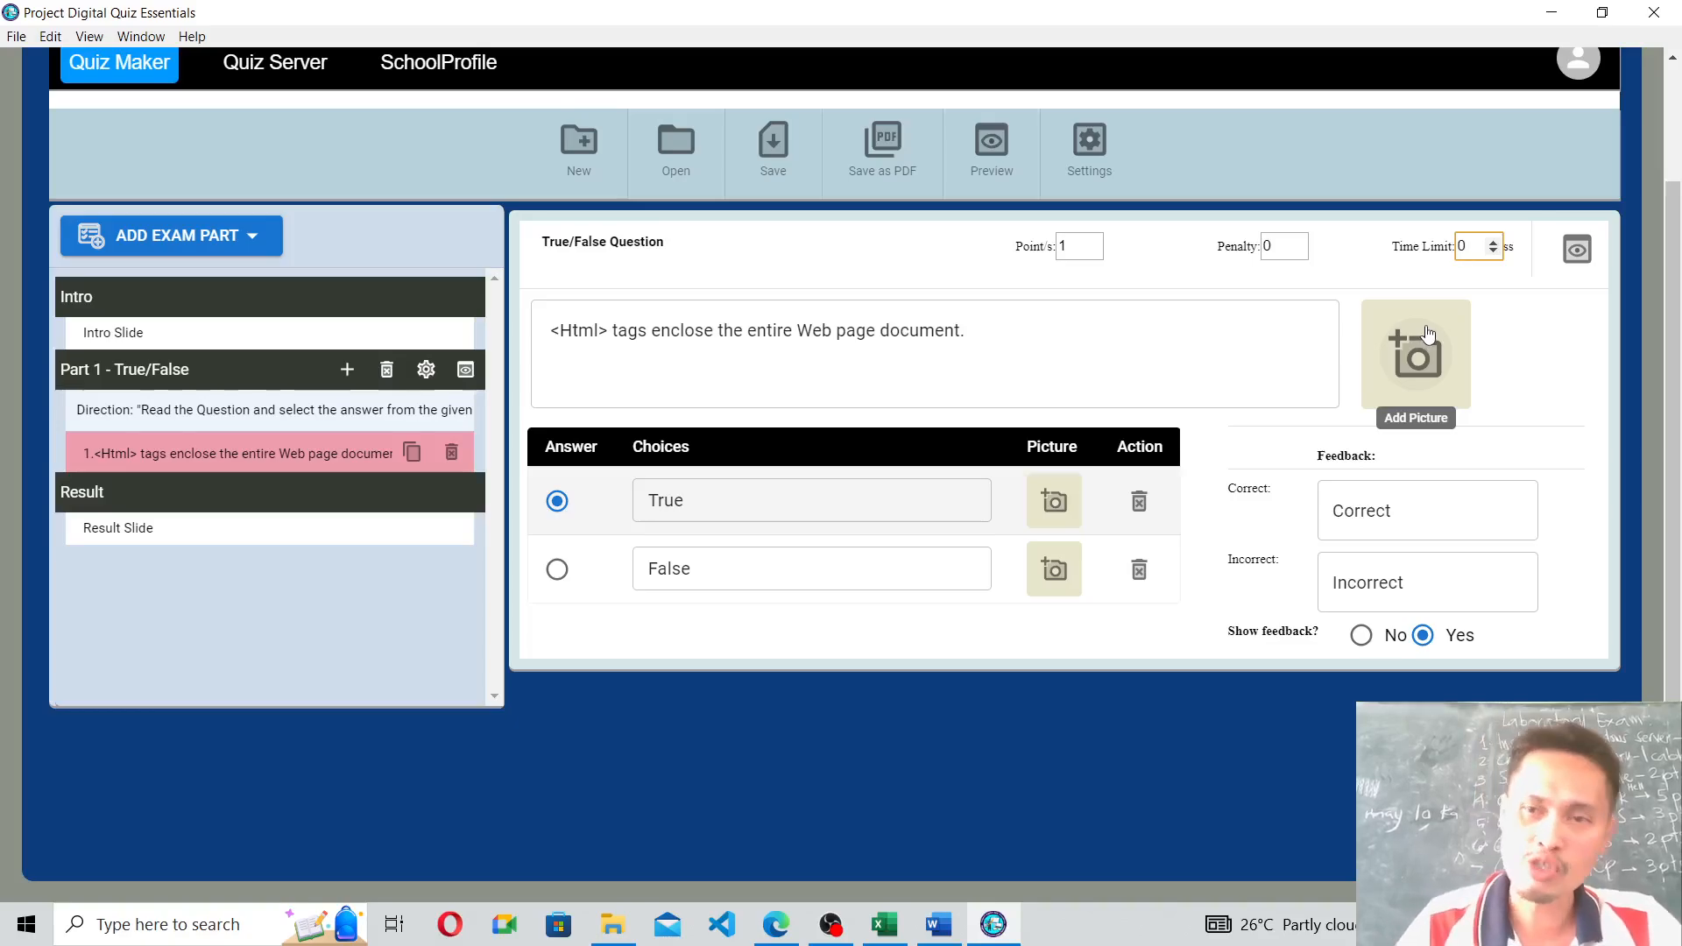
# Preview True/False question 1, submit False as the answer, and close the preview.
pyautogui.click(1578, 252)
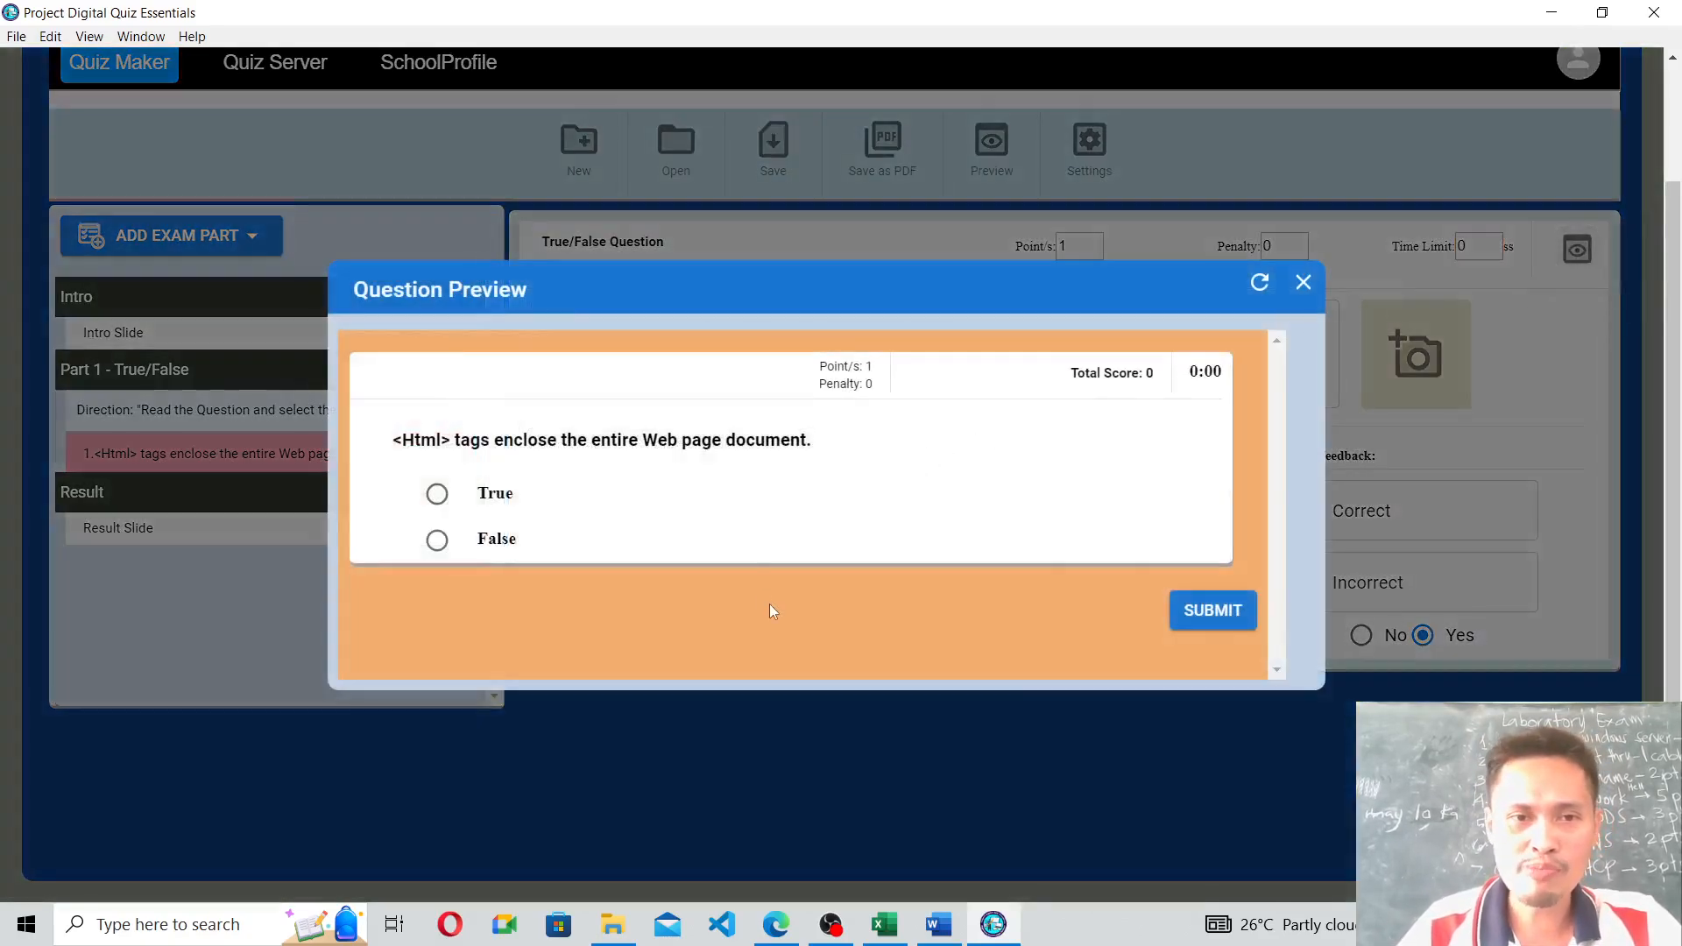
pyautogui.moveTo(599, 301); pyautogui.dragTo(581, 223)
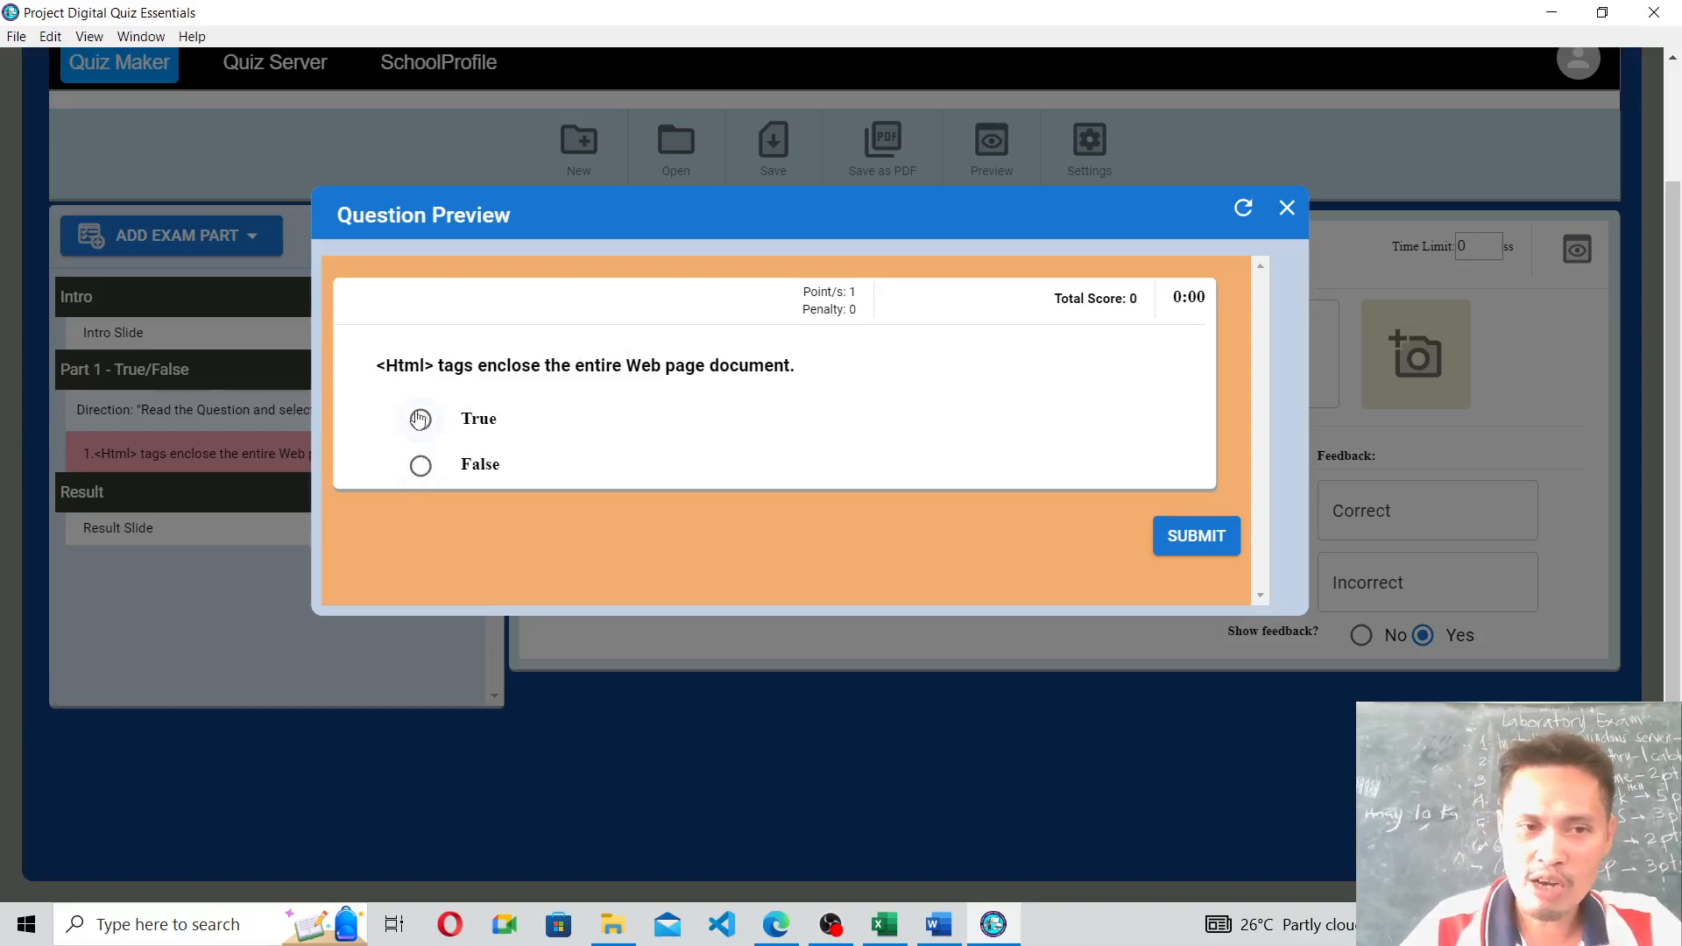
pyautogui.click(419, 466)
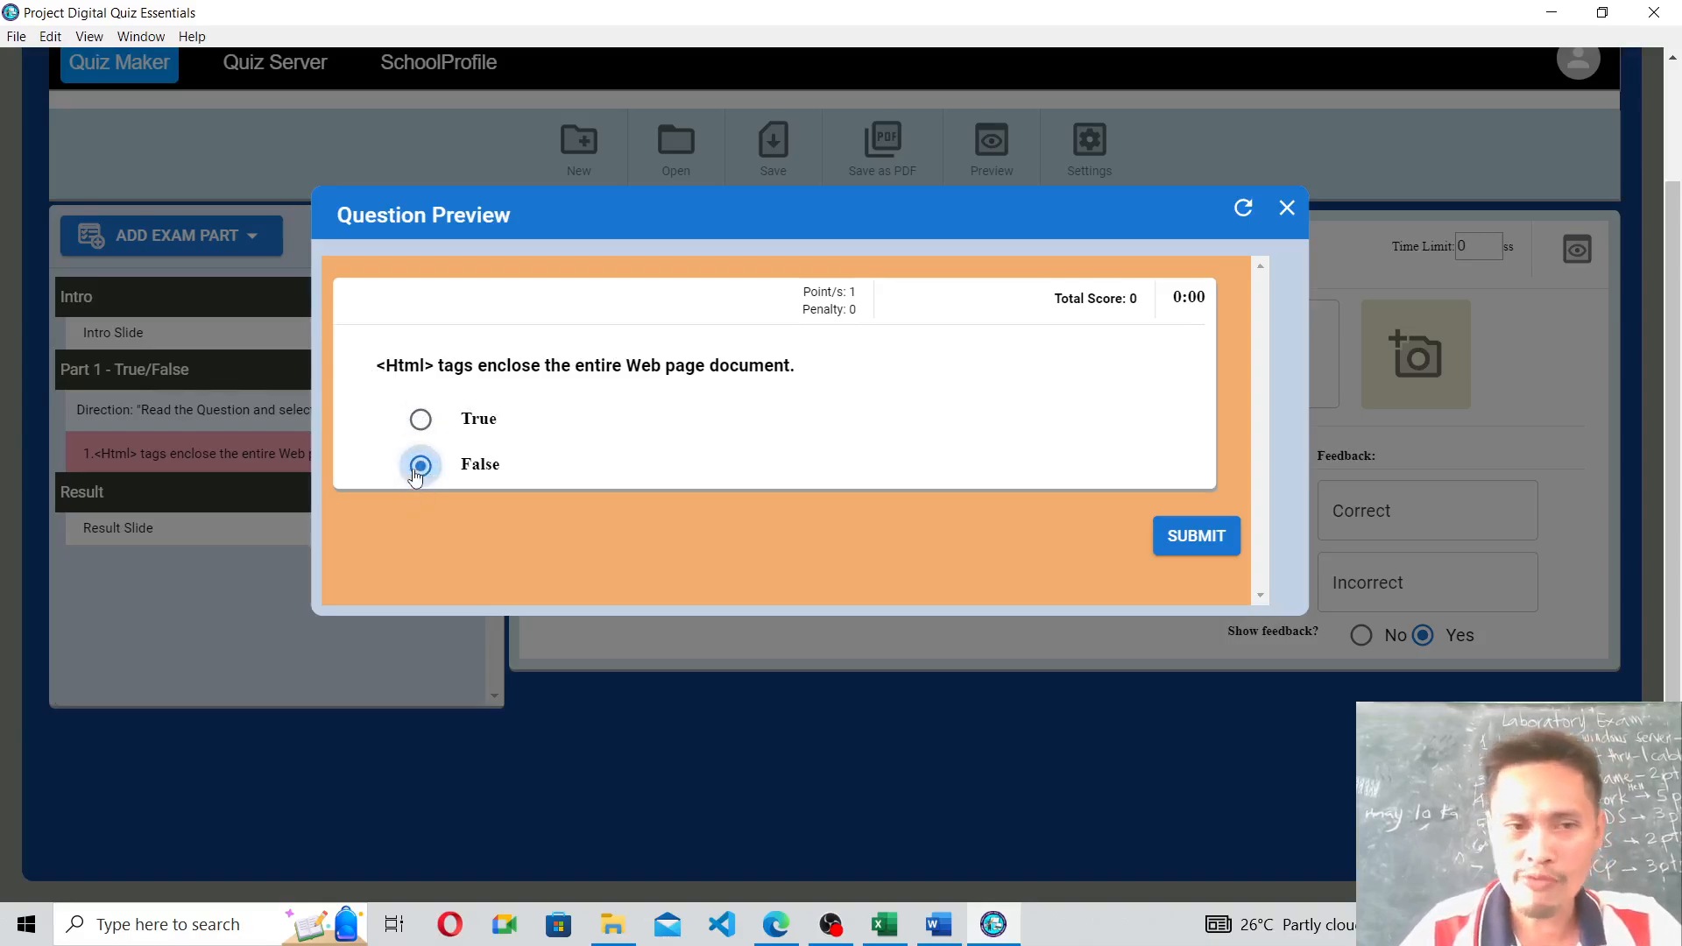
pyautogui.click(1200, 538)
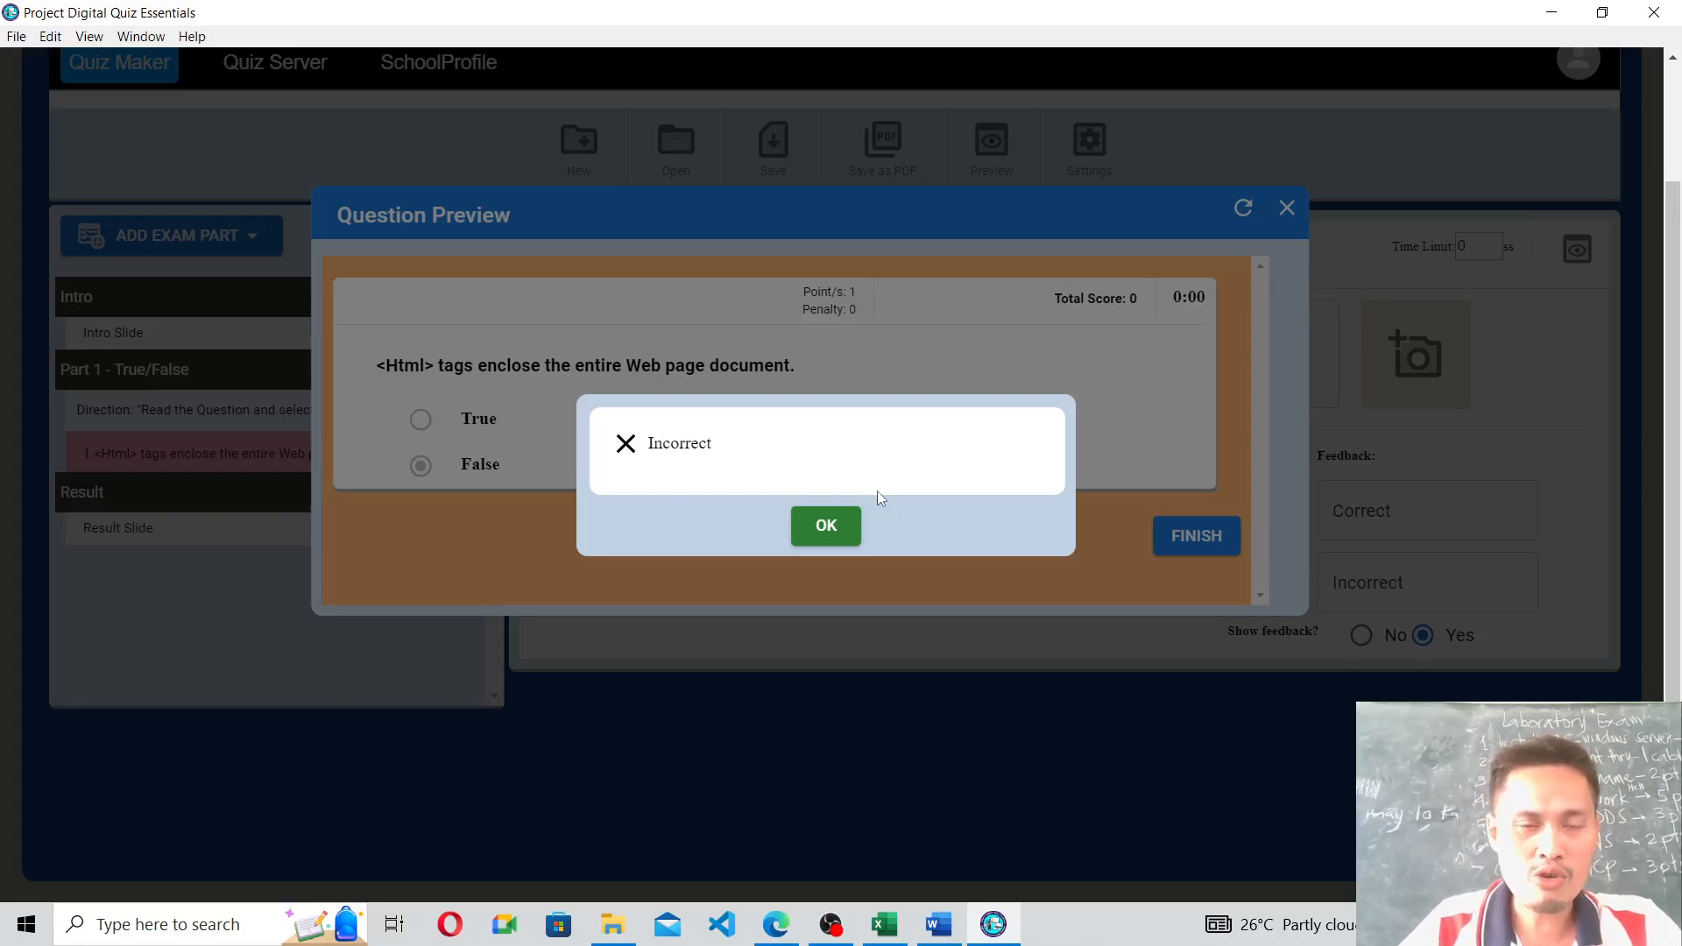
pyautogui.click(828, 526)
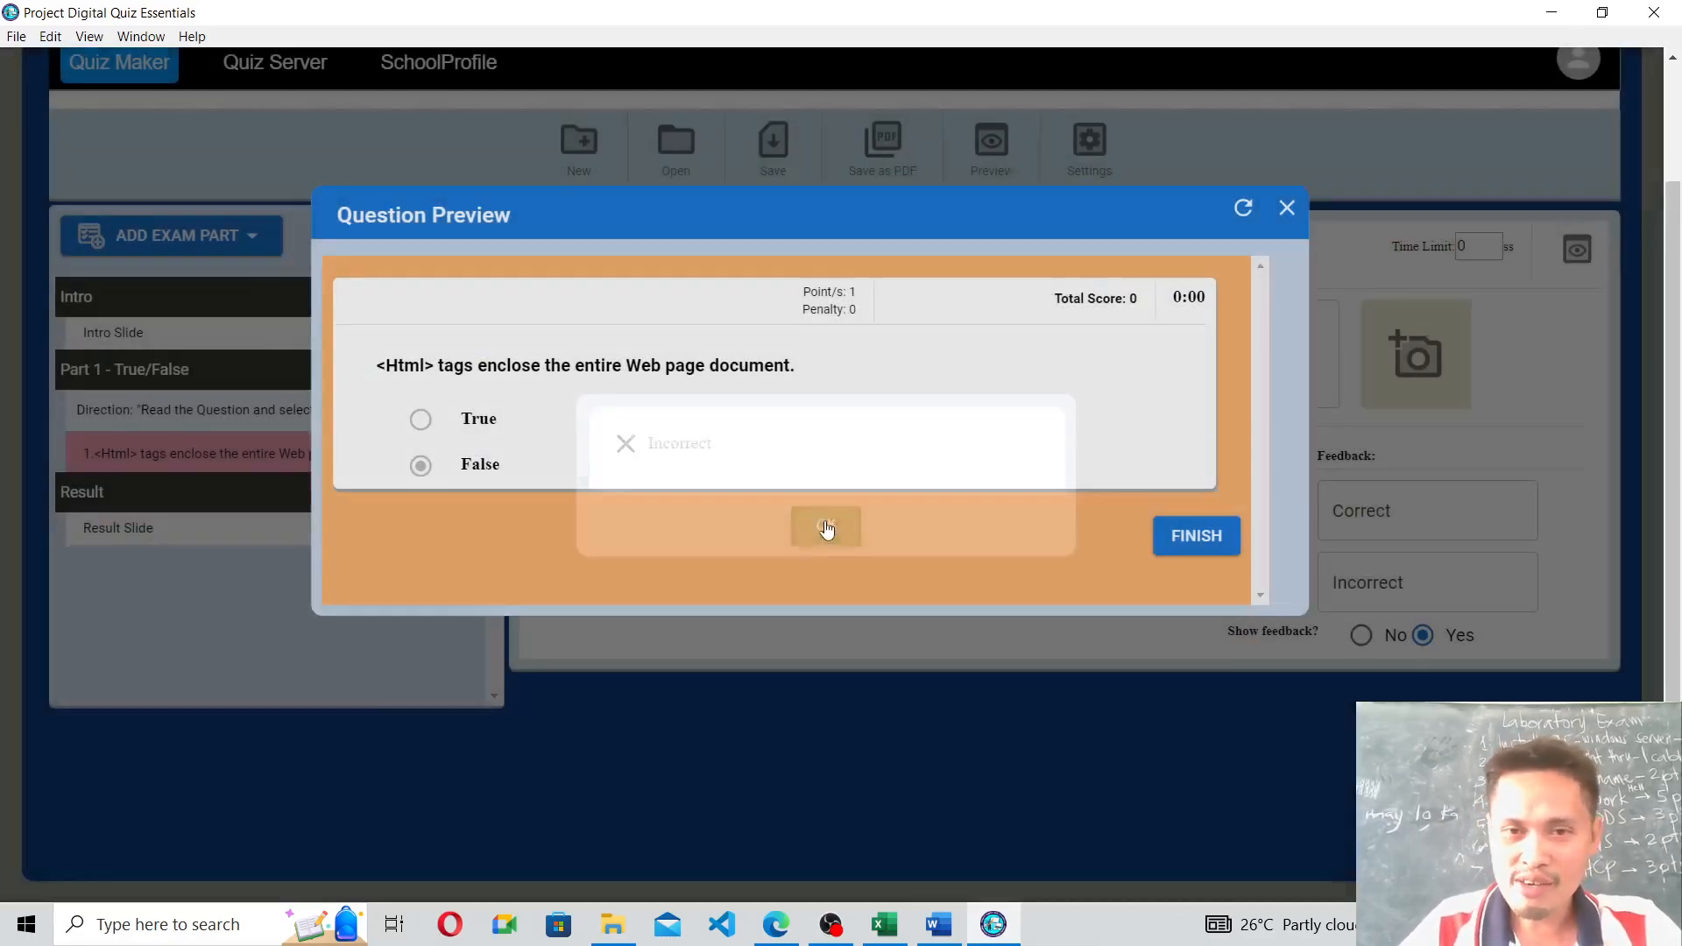
pyautogui.click(1284, 208)
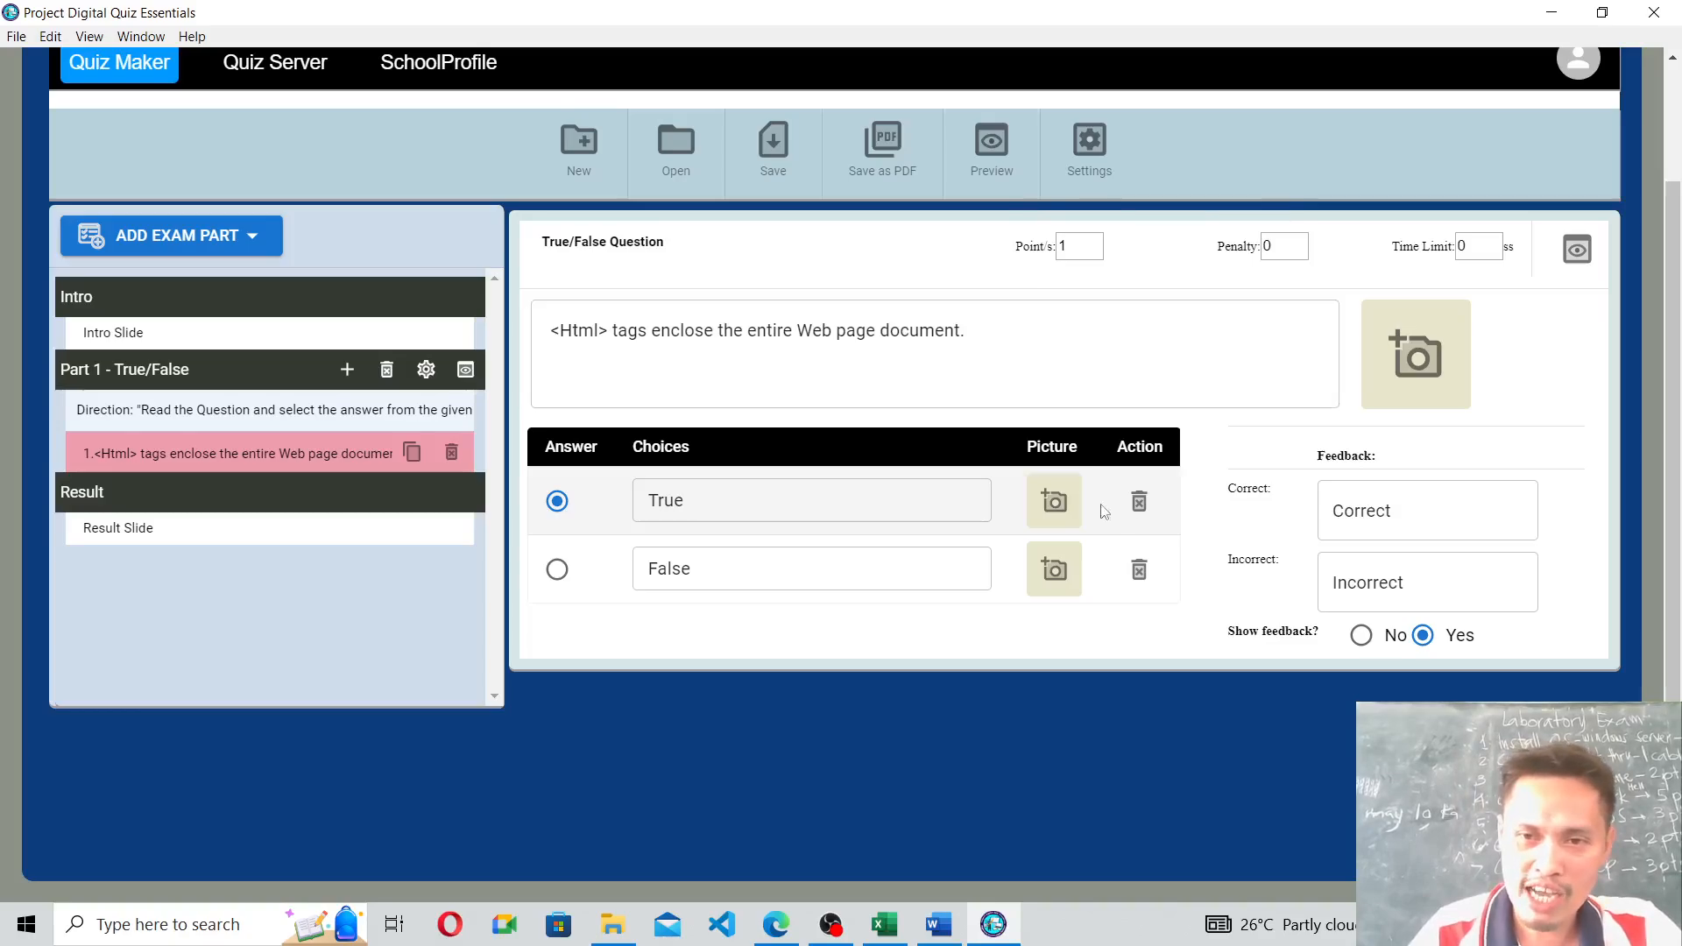
# Turn off answer feedback for True/False question 1.
pyautogui.click(1427, 510)
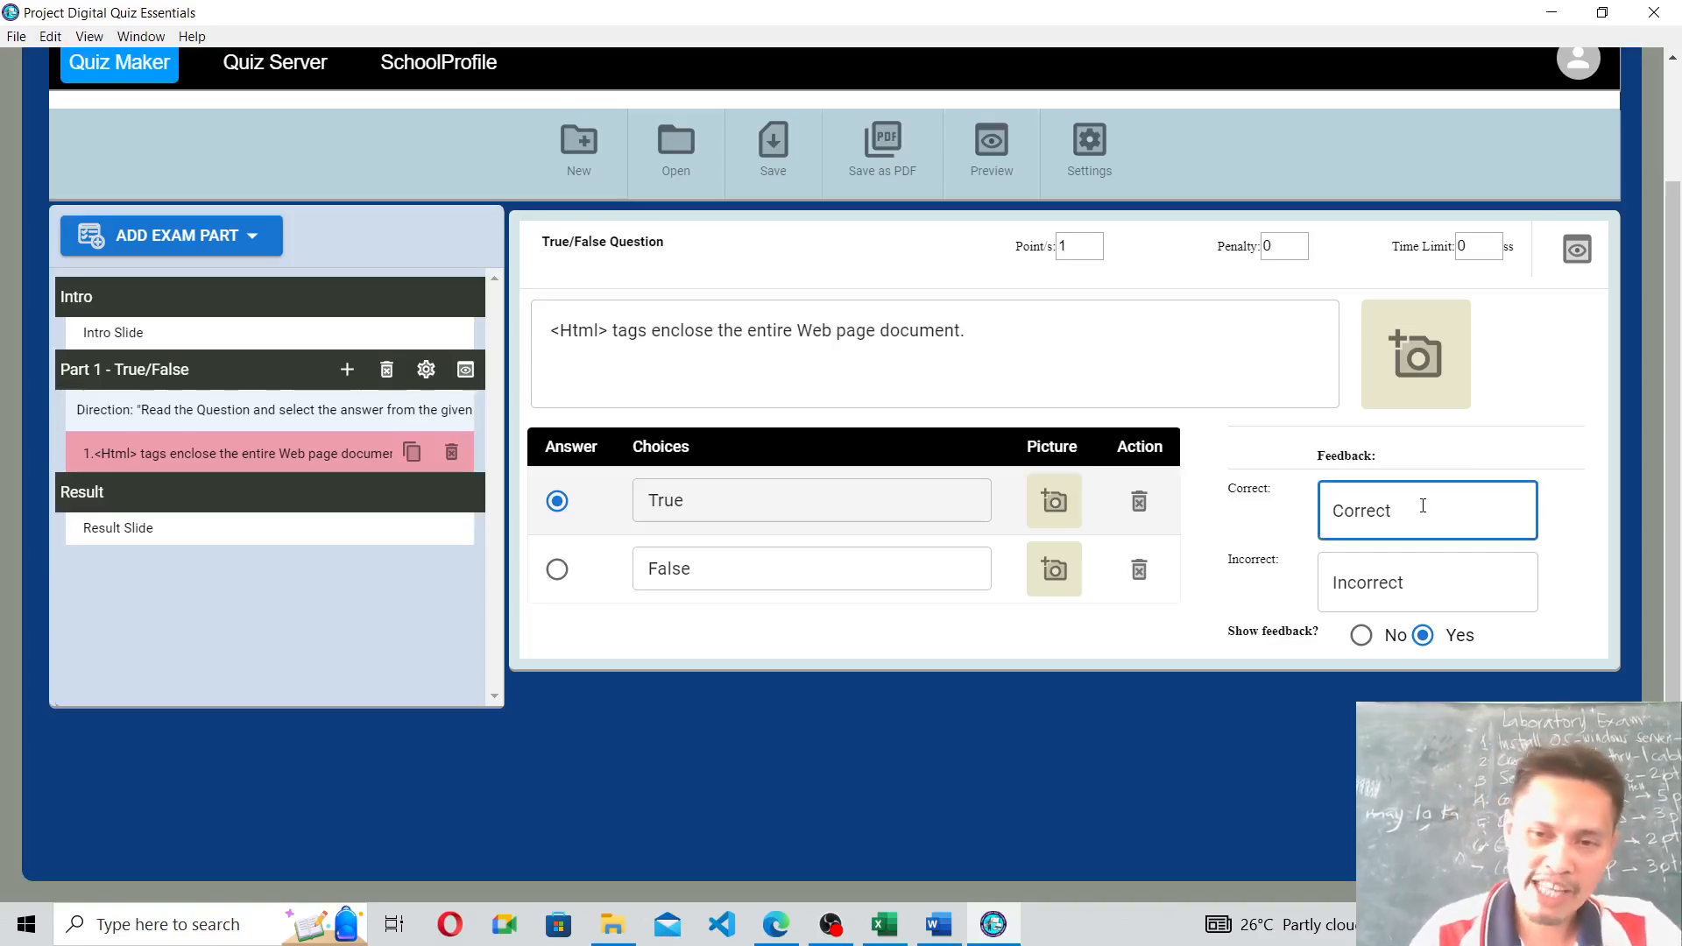
pyautogui.click(1421, 578)
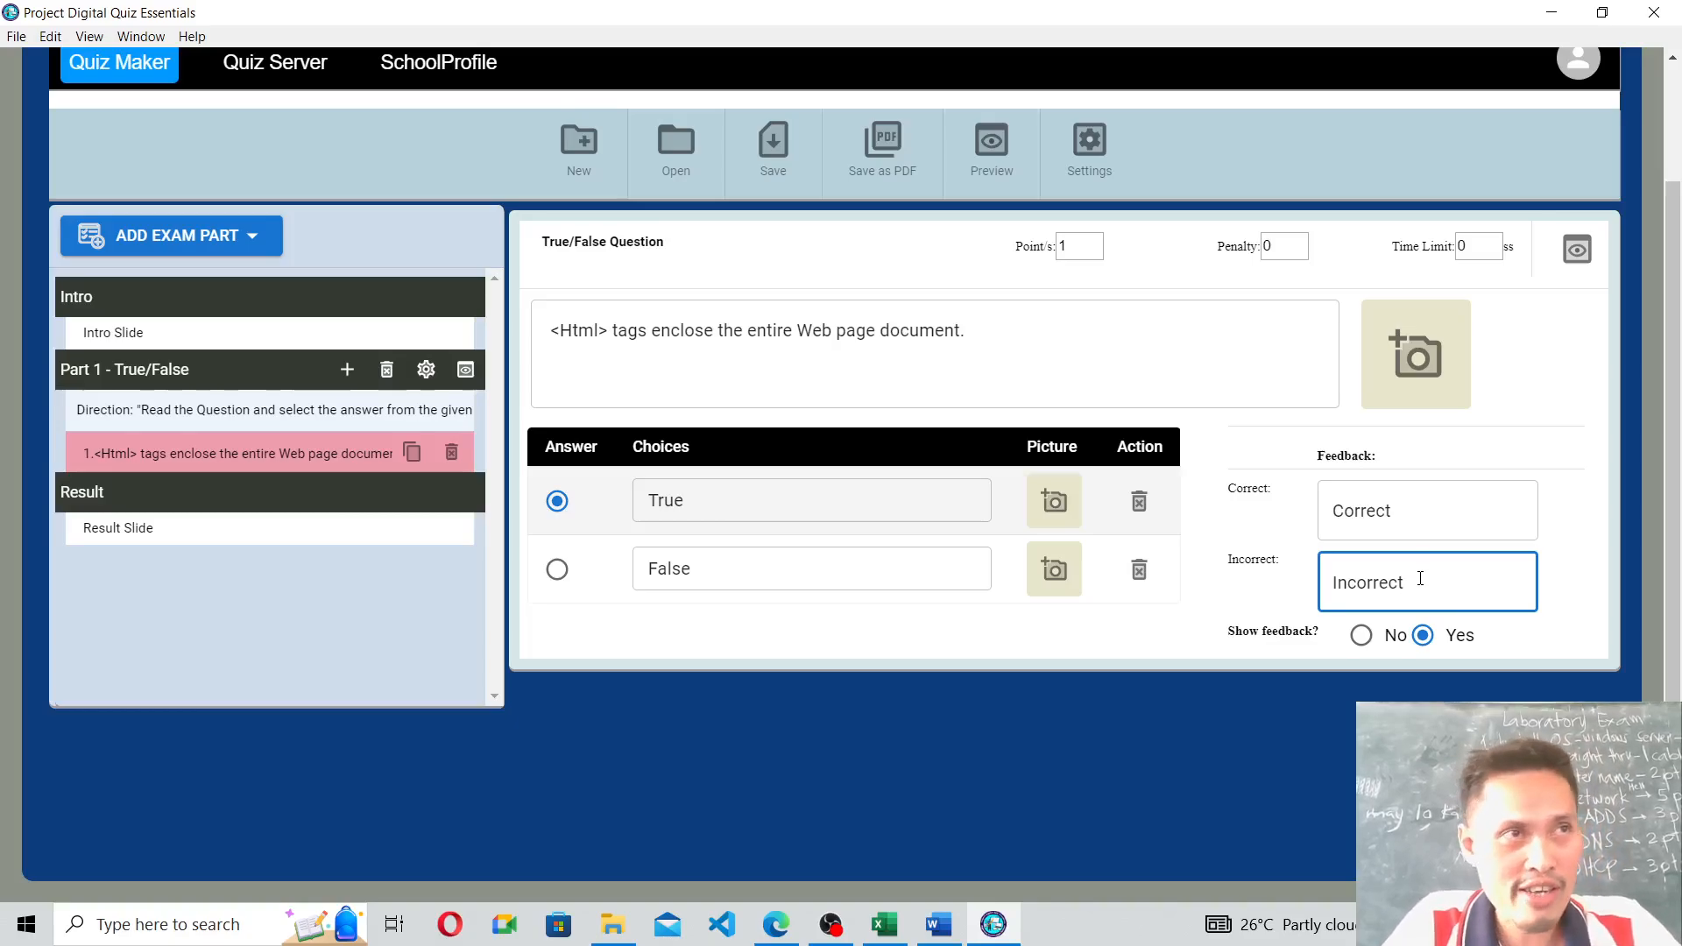
pyautogui.click(1363, 639)
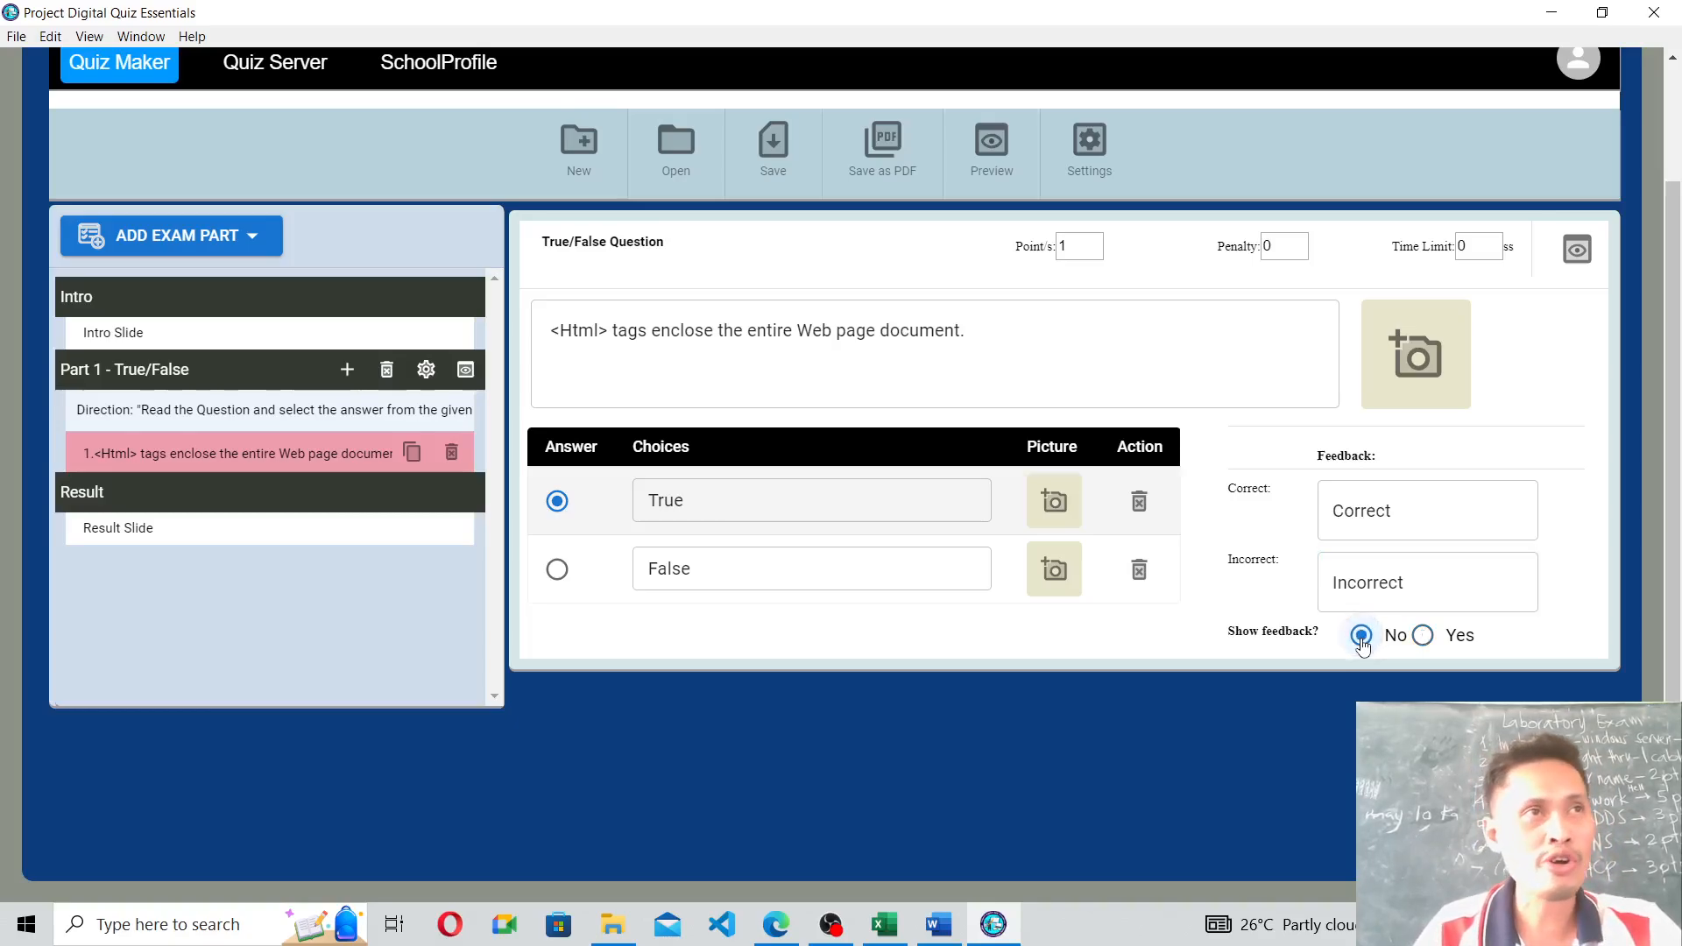
# Preview question 1 with feedback off, submit True as the answer, and close the preview.
pyautogui.click(1574, 250)
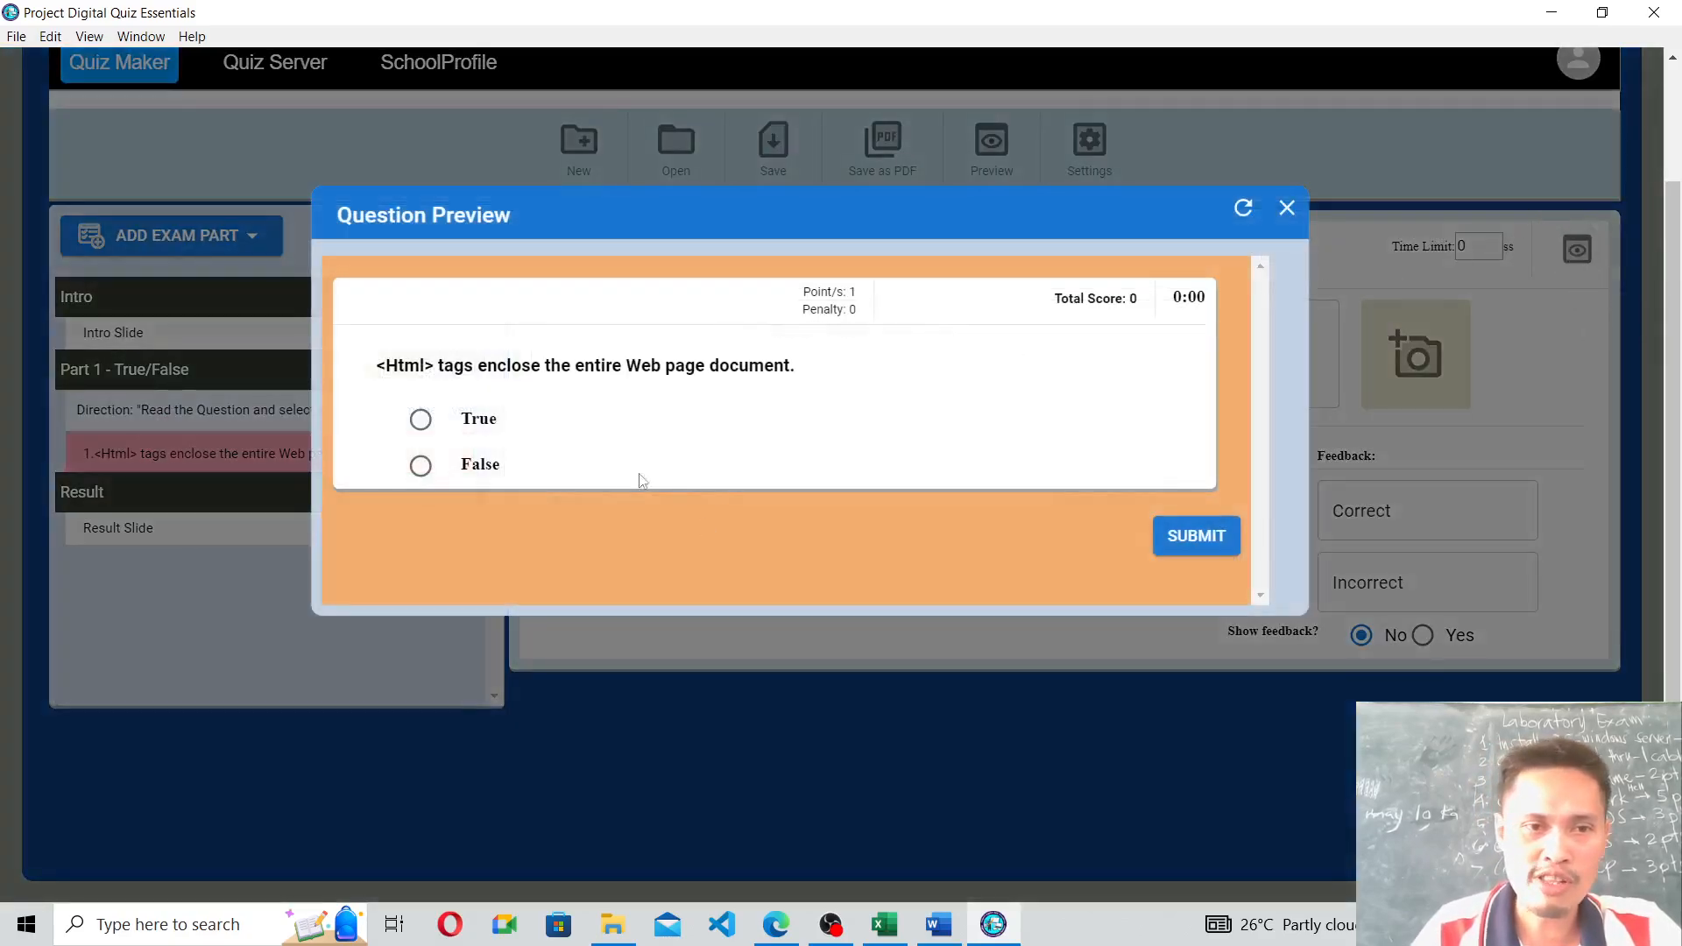
pyautogui.click(421, 420)
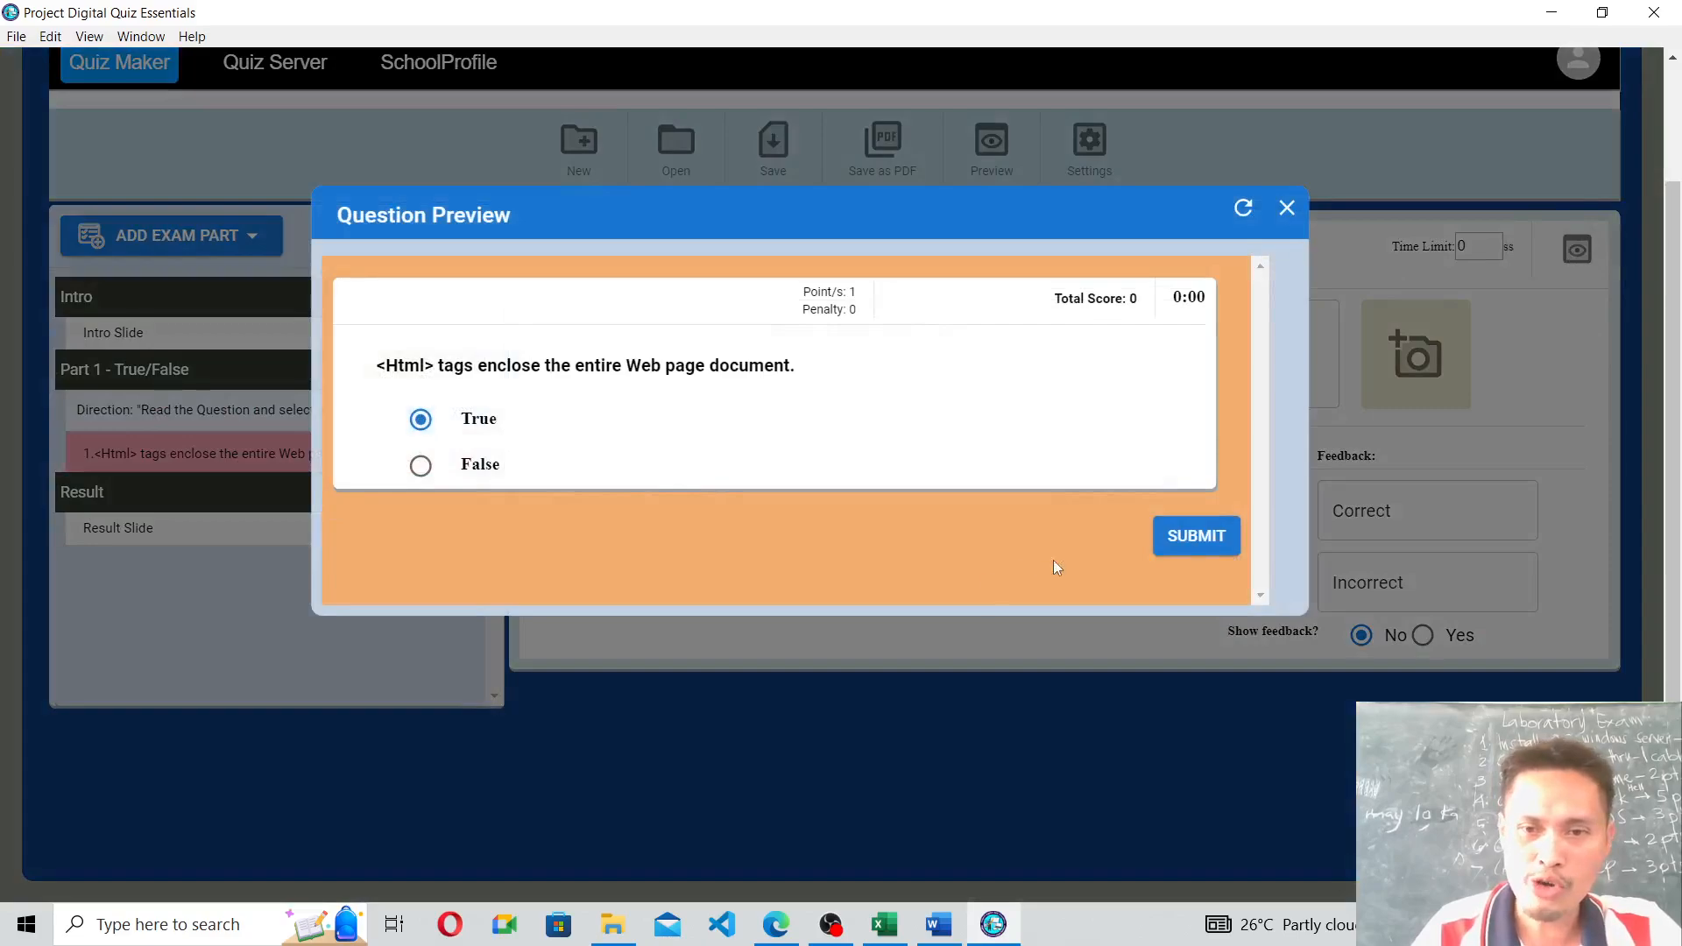
pyautogui.click(1196, 536)
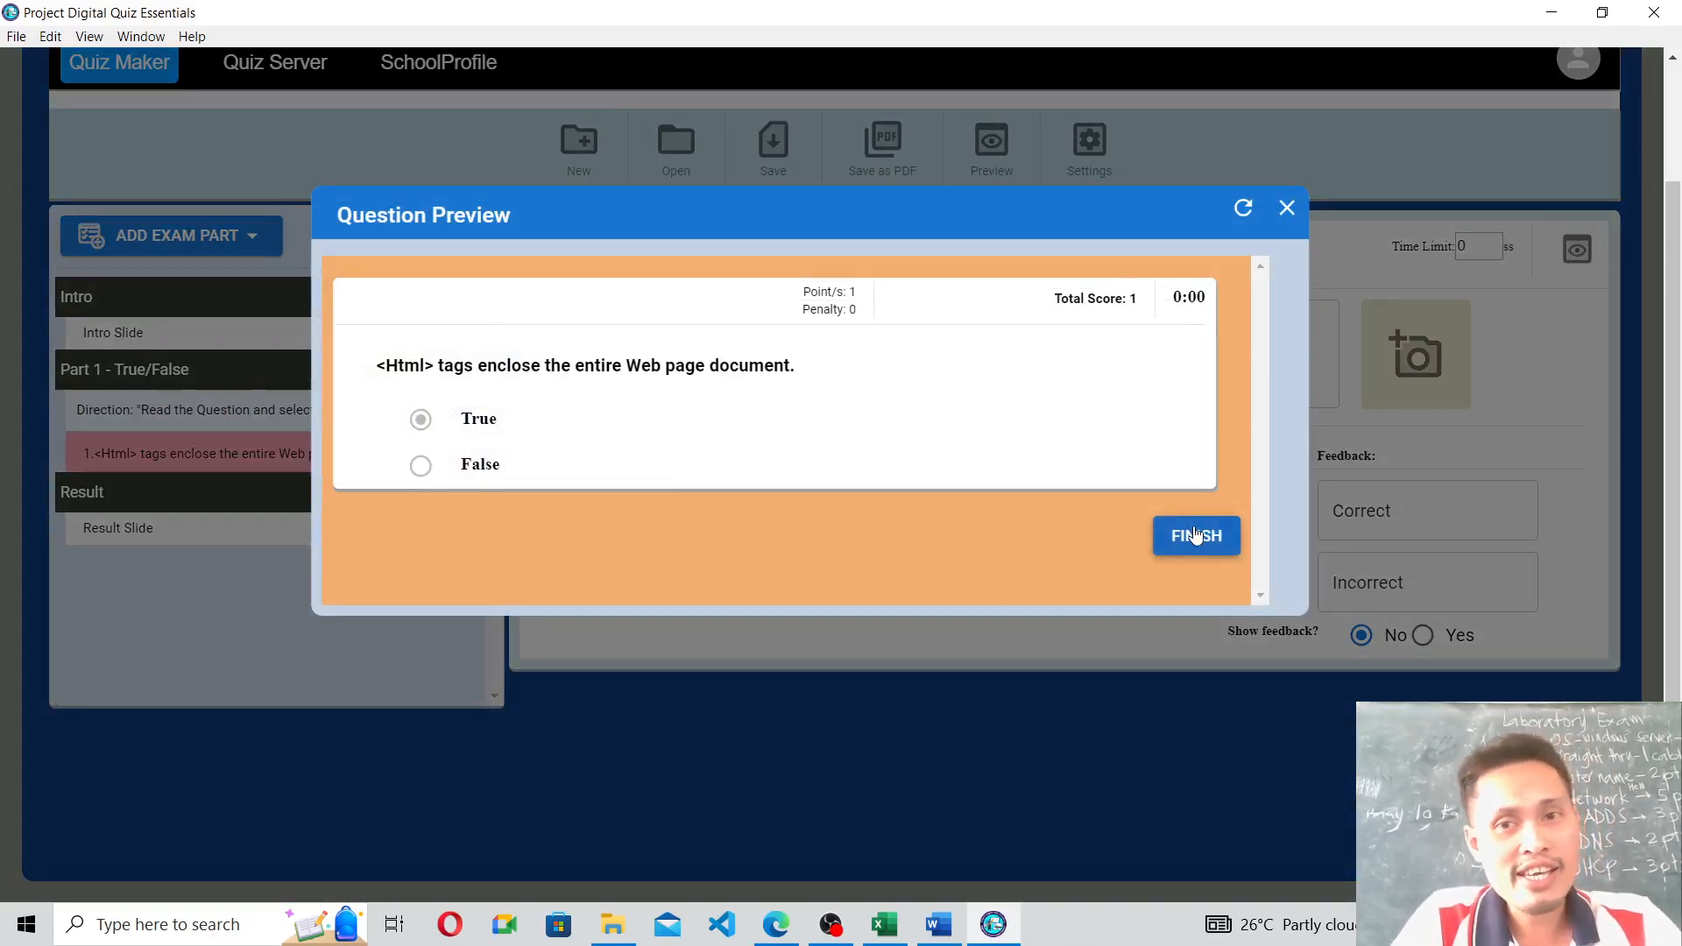
pyautogui.click(1286, 209)
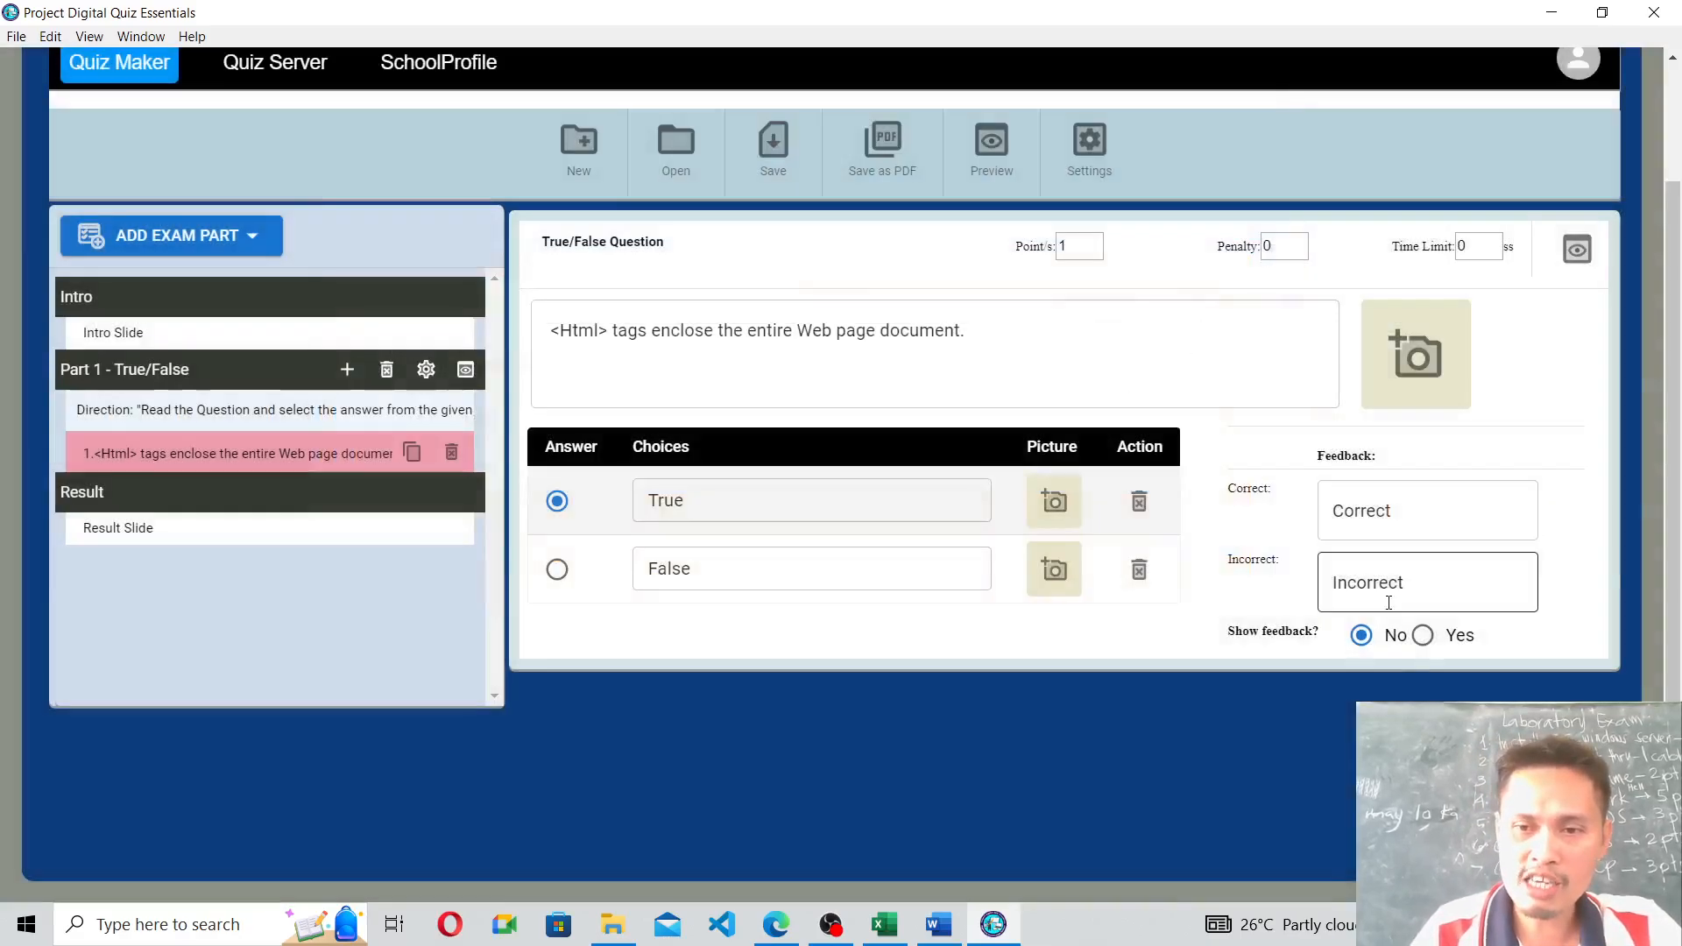
# Turn answer feedback on for question 1 and test it in the question preview by submitting True.
pyautogui.click(1423, 635)
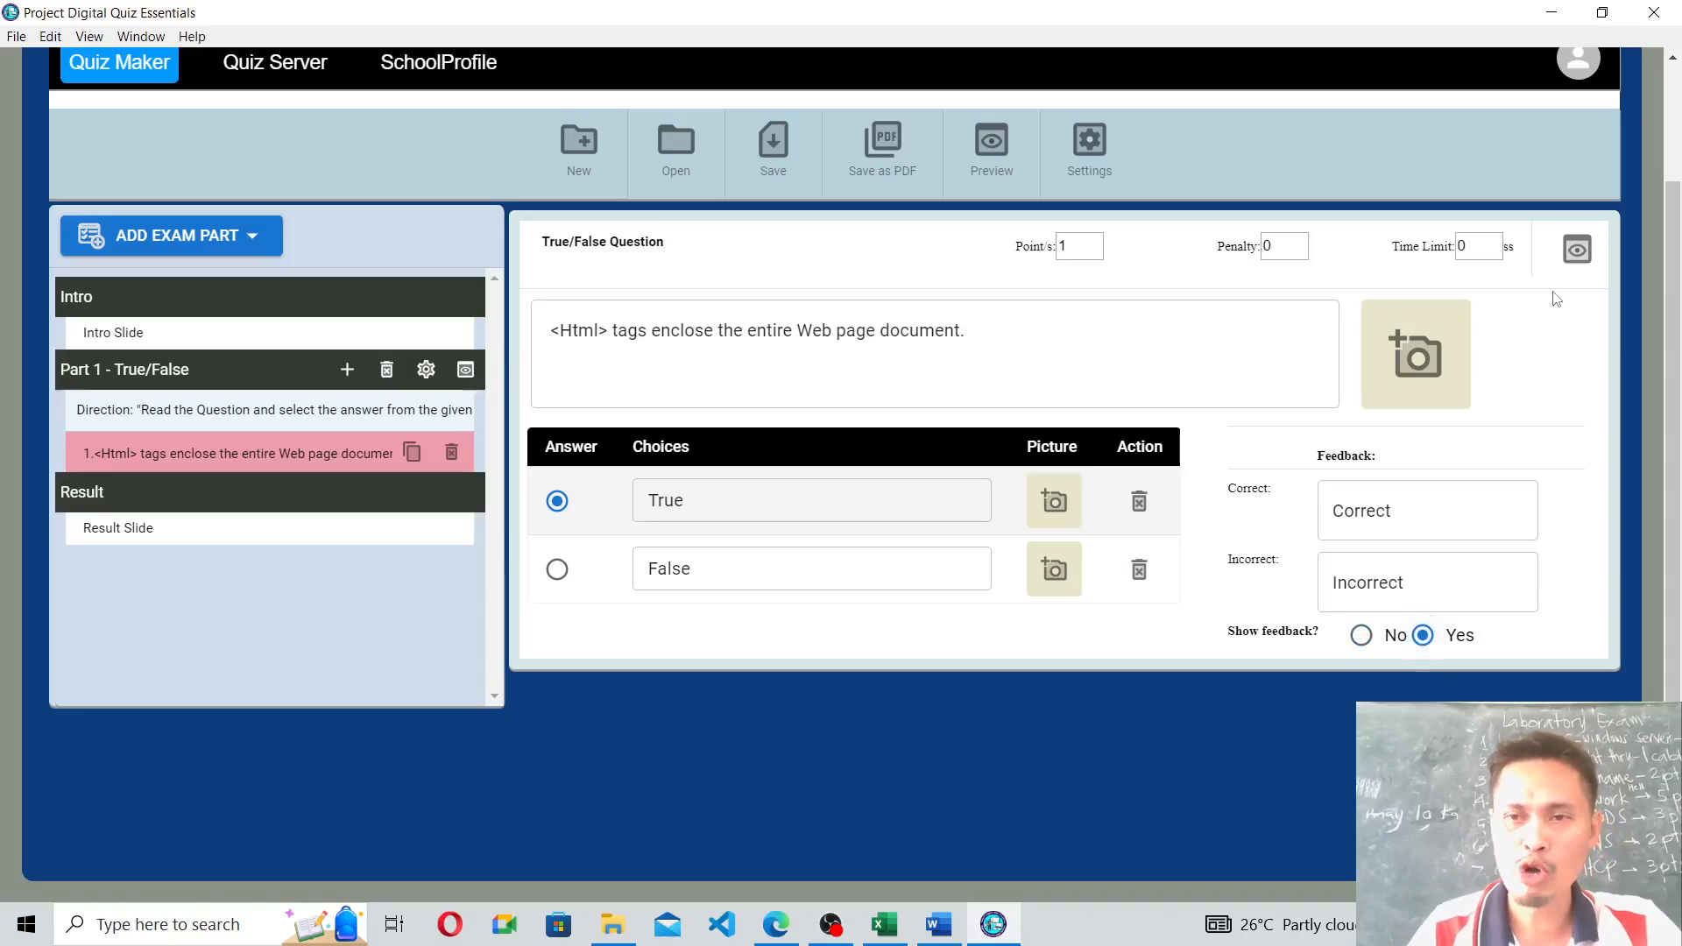
pyautogui.click(1576, 250)
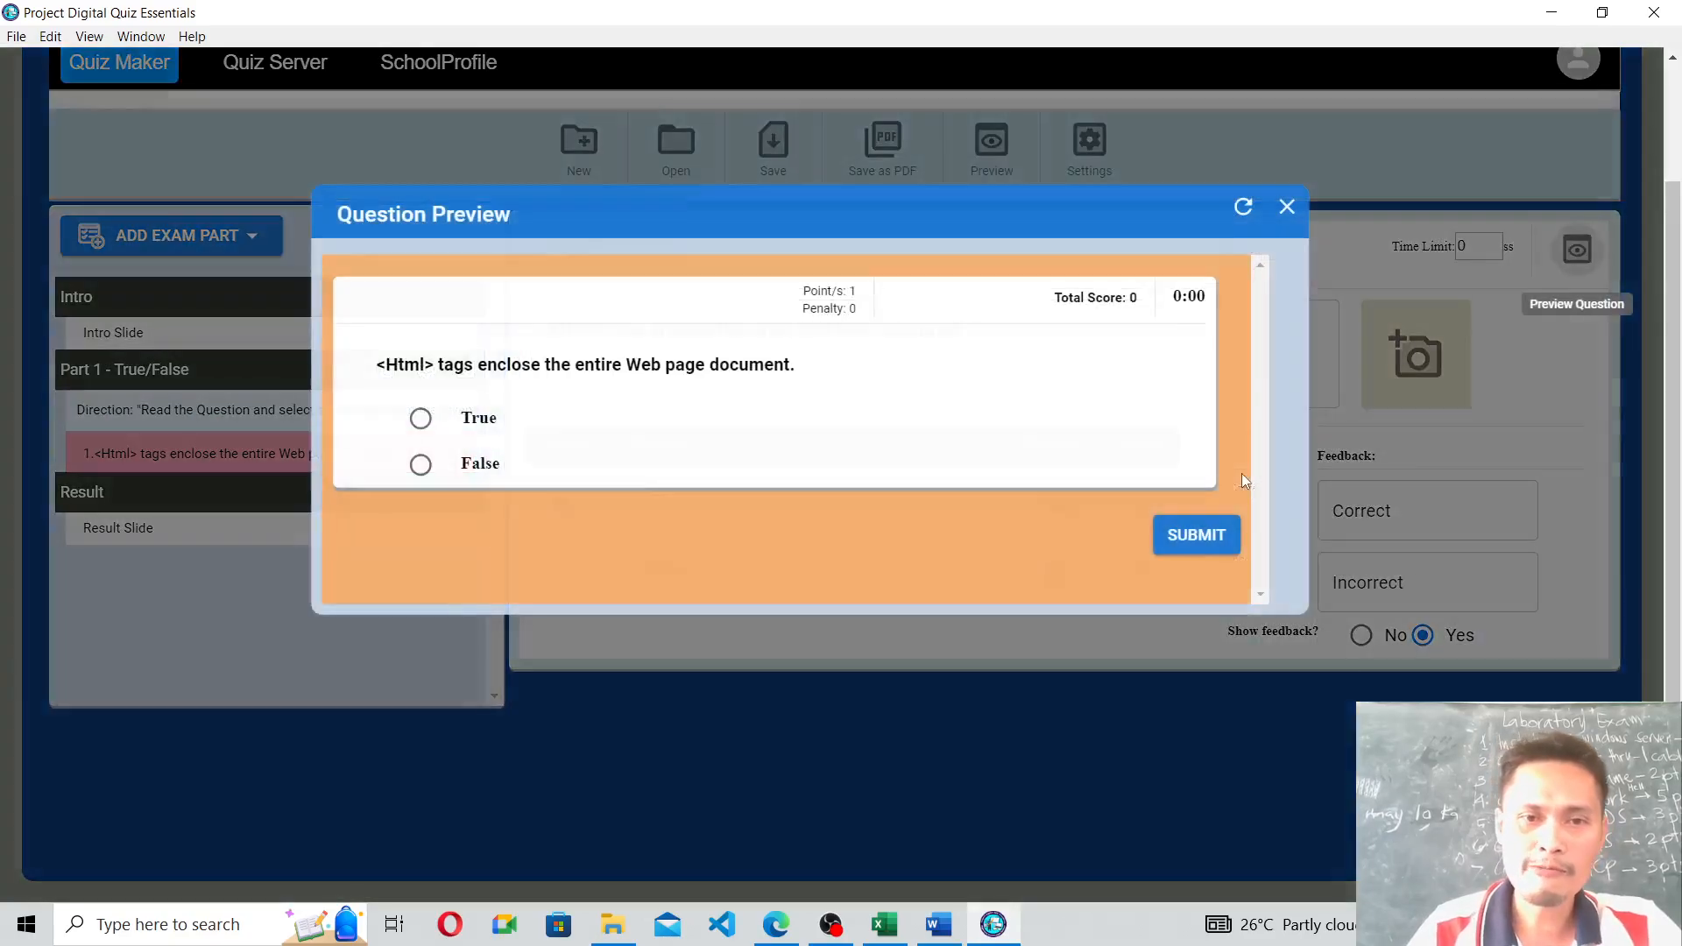
pyautogui.click(422, 420)
pyautogui.click(1187, 535)
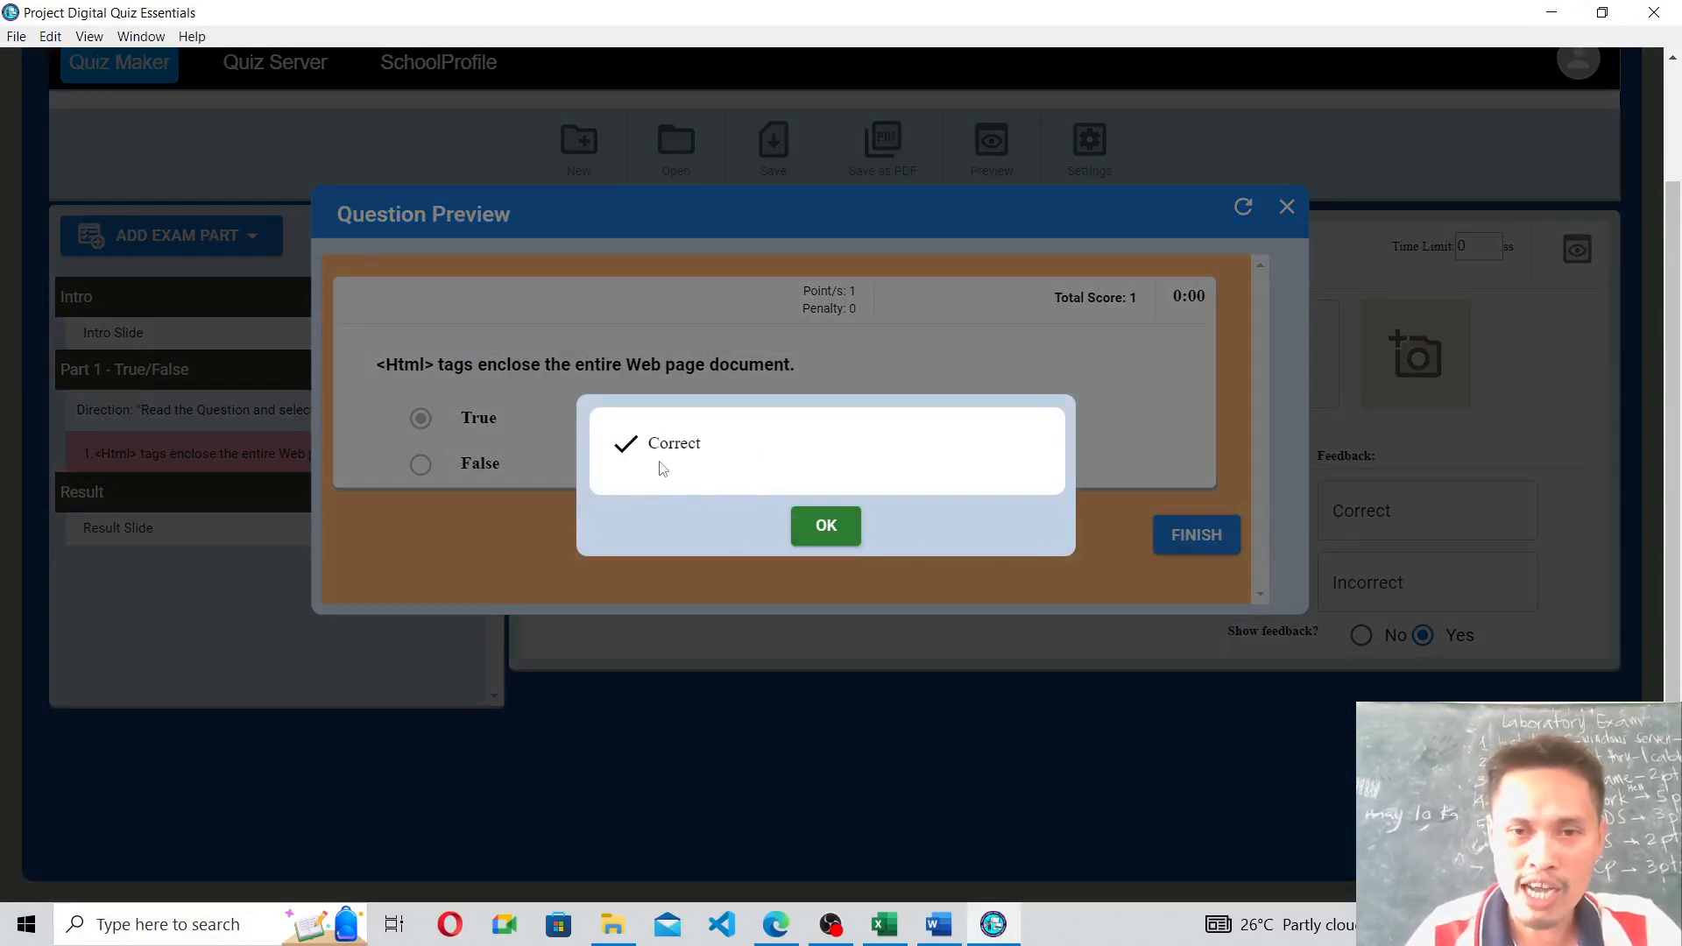
pyautogui.click(848, 523)
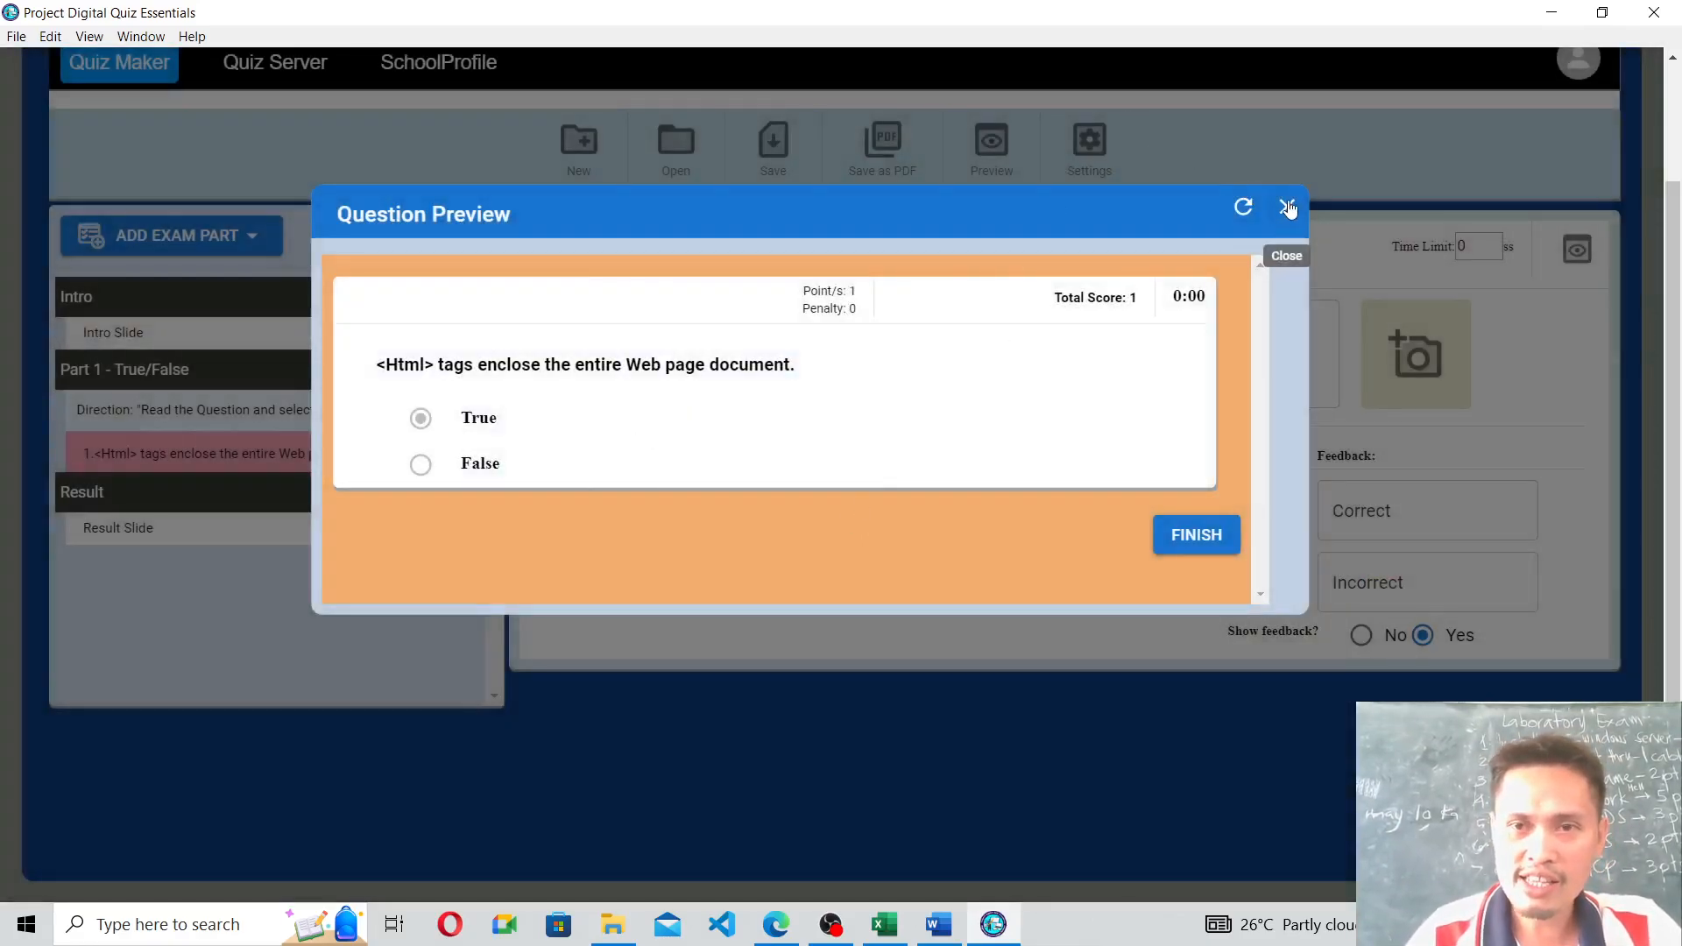
pyautogui.click(1288, 208)
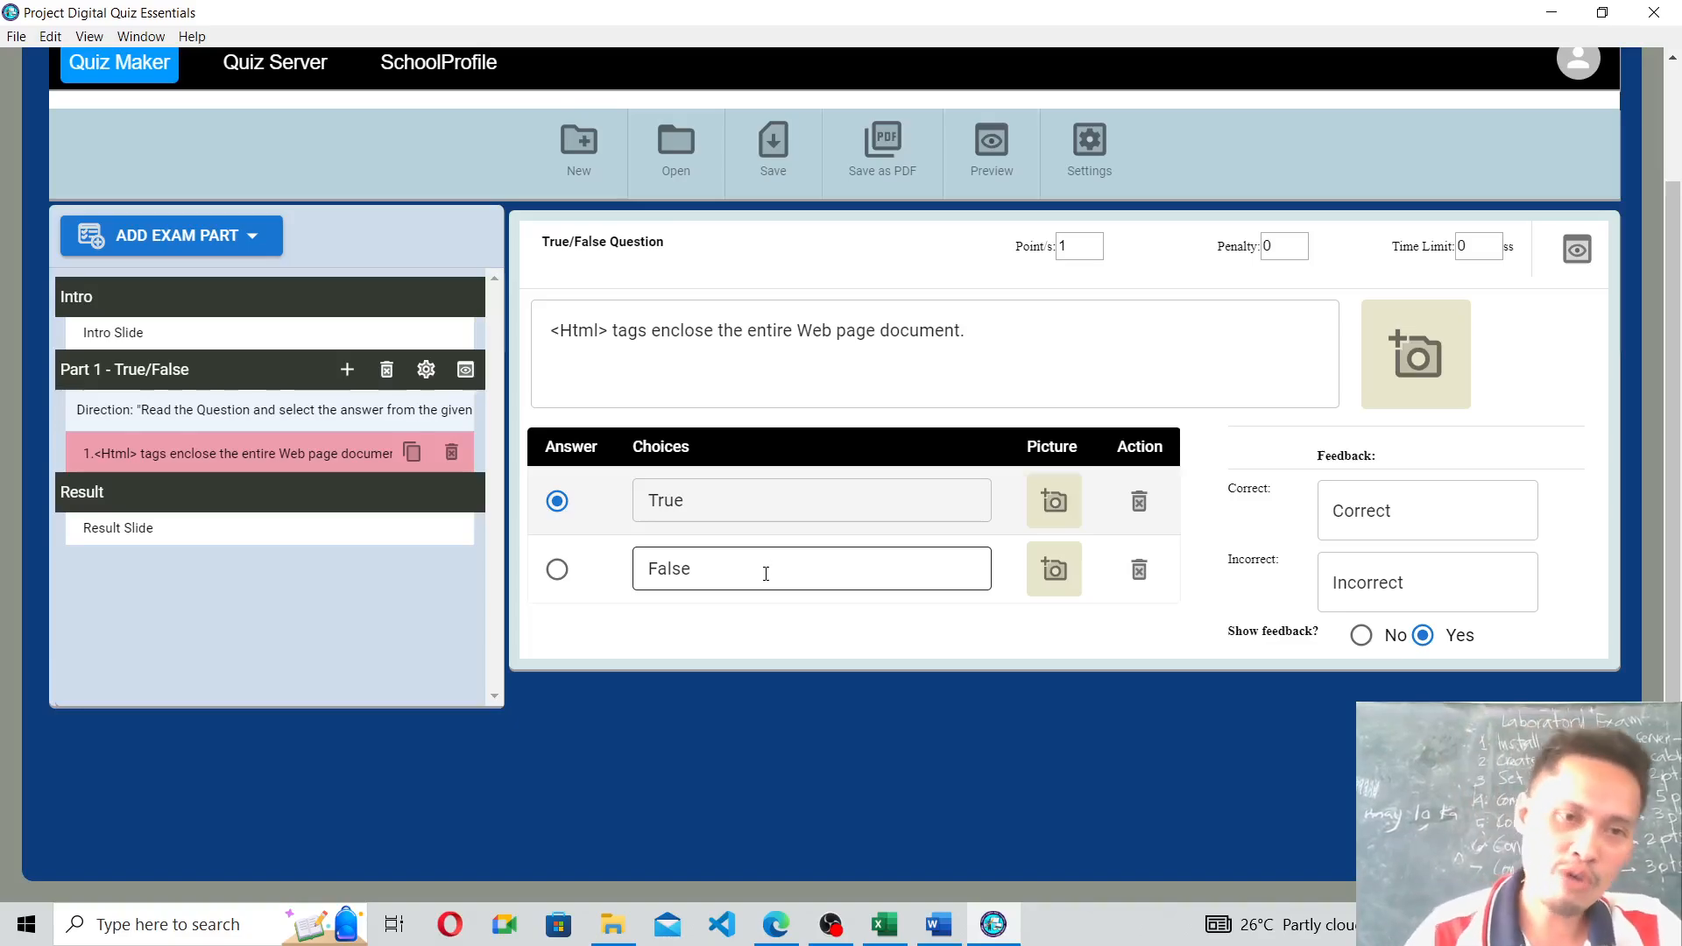
# Add a second question to Part 1 - True/False and place the cursor in its question text.
pyautogui.click(346, 372)
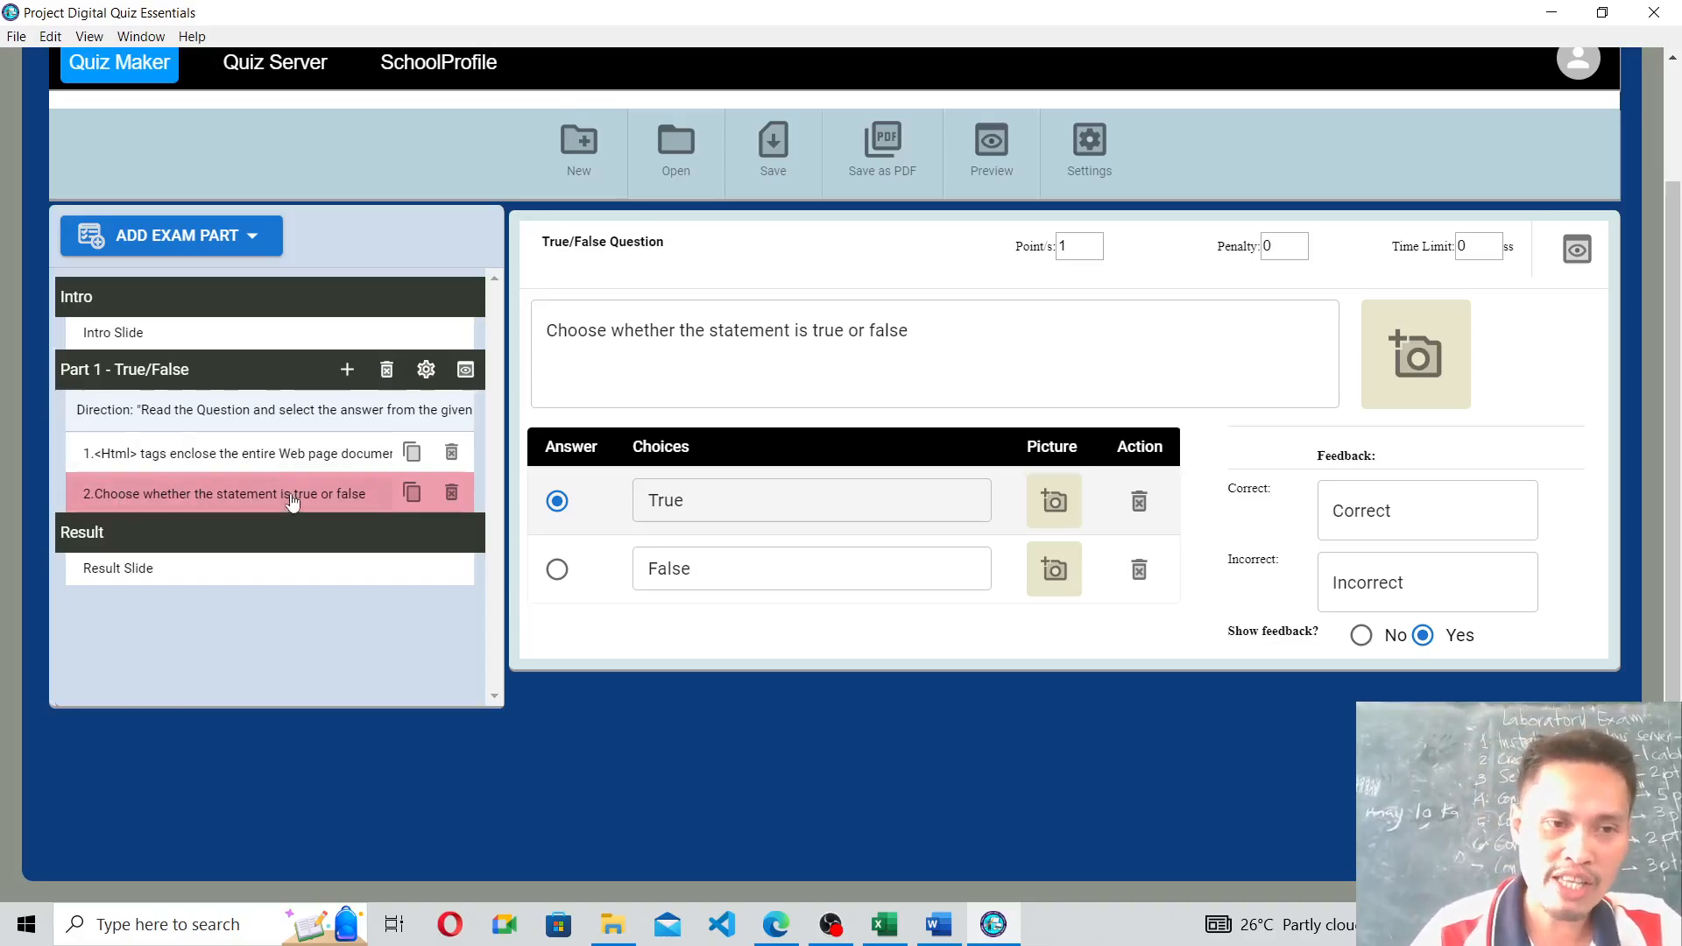
pyautogui.click(550, 330)
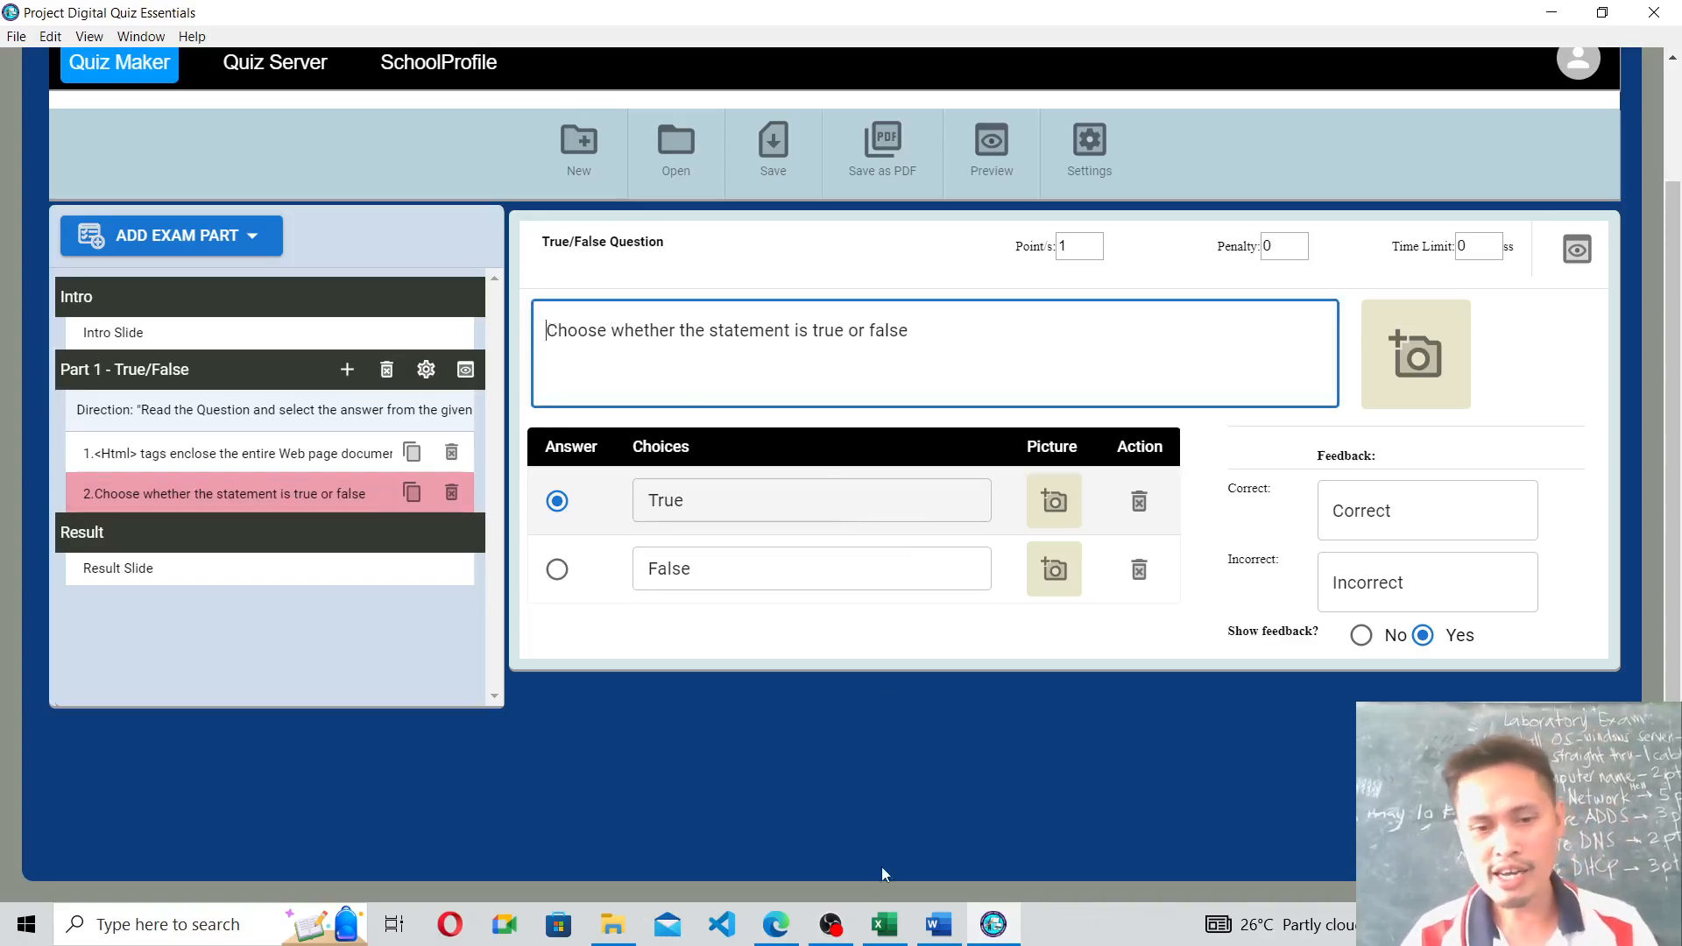
# Replace question 2's text with "It is ok not to close an html tag anyway." from Quiz 1.pdf and mark False as its answer.
pyautogui.click(775, 924)
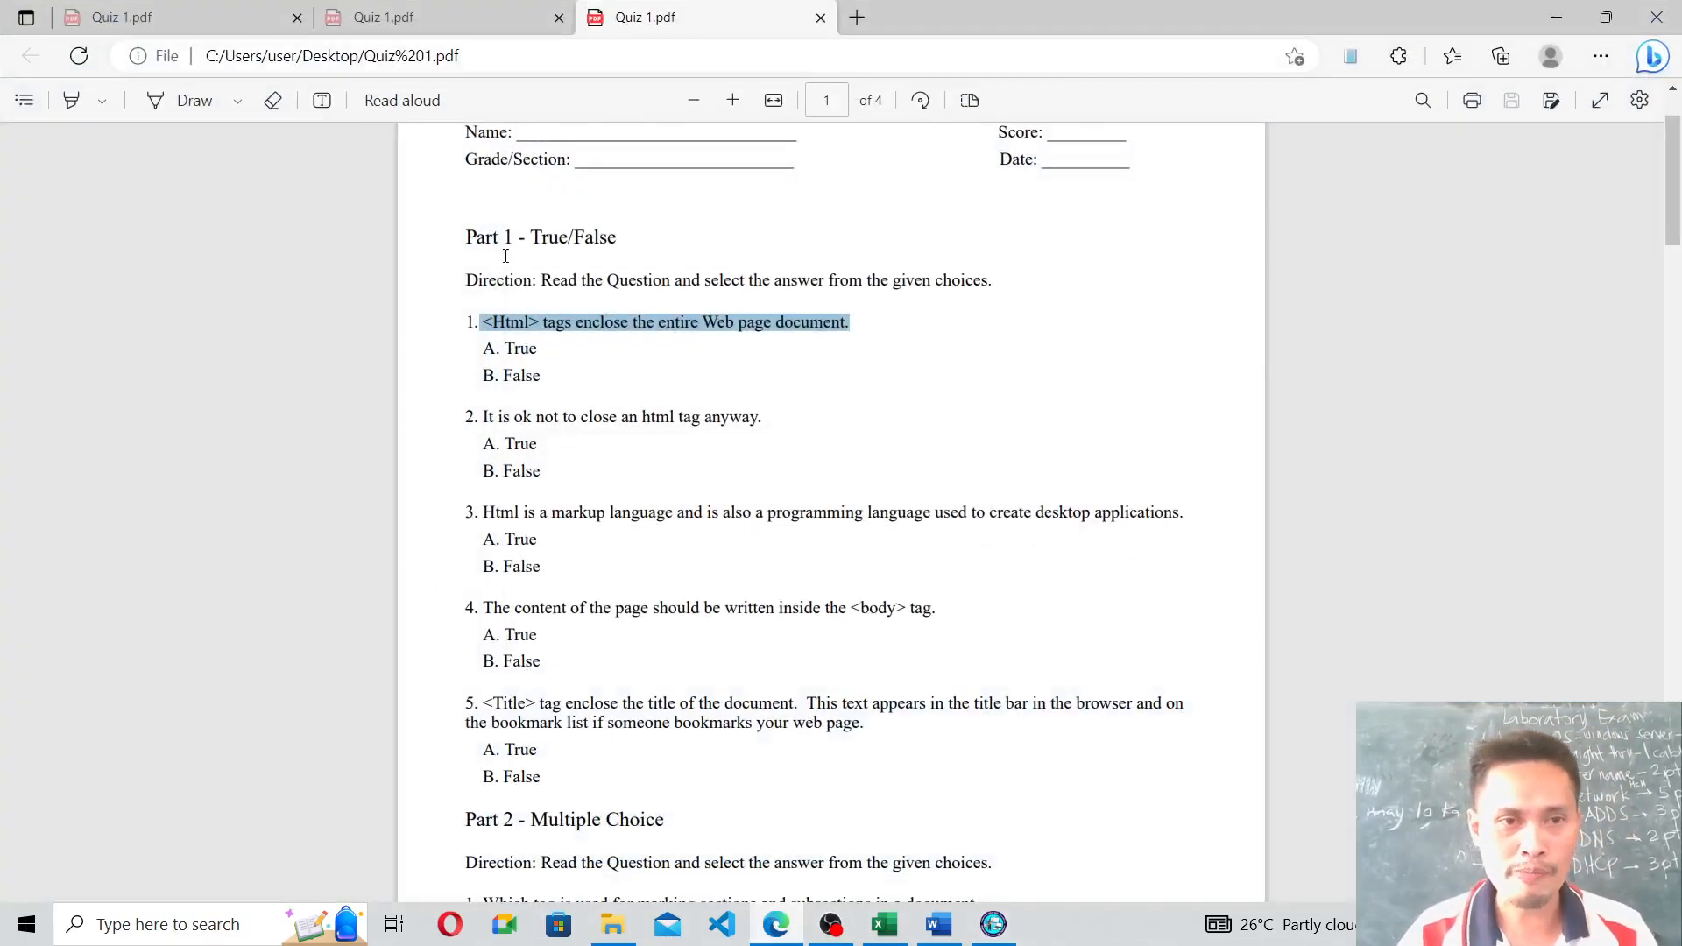
pyautogui.scroll(-3, 505, 255)
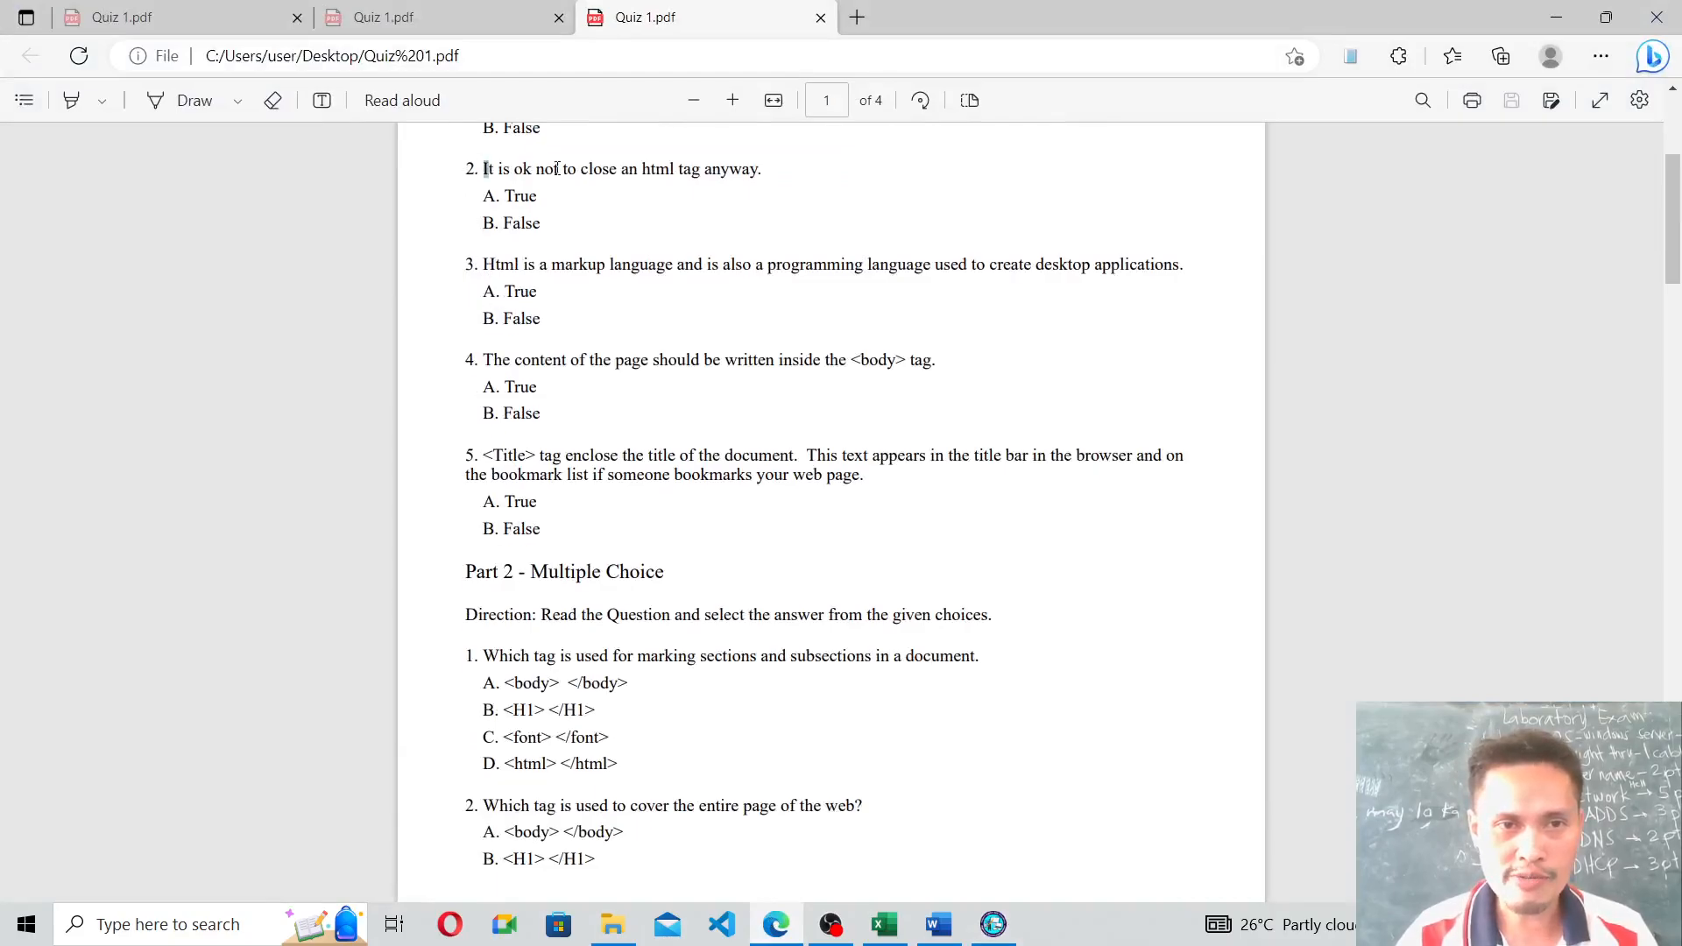
pyautogui.moveTo(557, 168); pyautogui.dragTo(763, 162)
pyautogui.hotkey('ctrl', 'c')
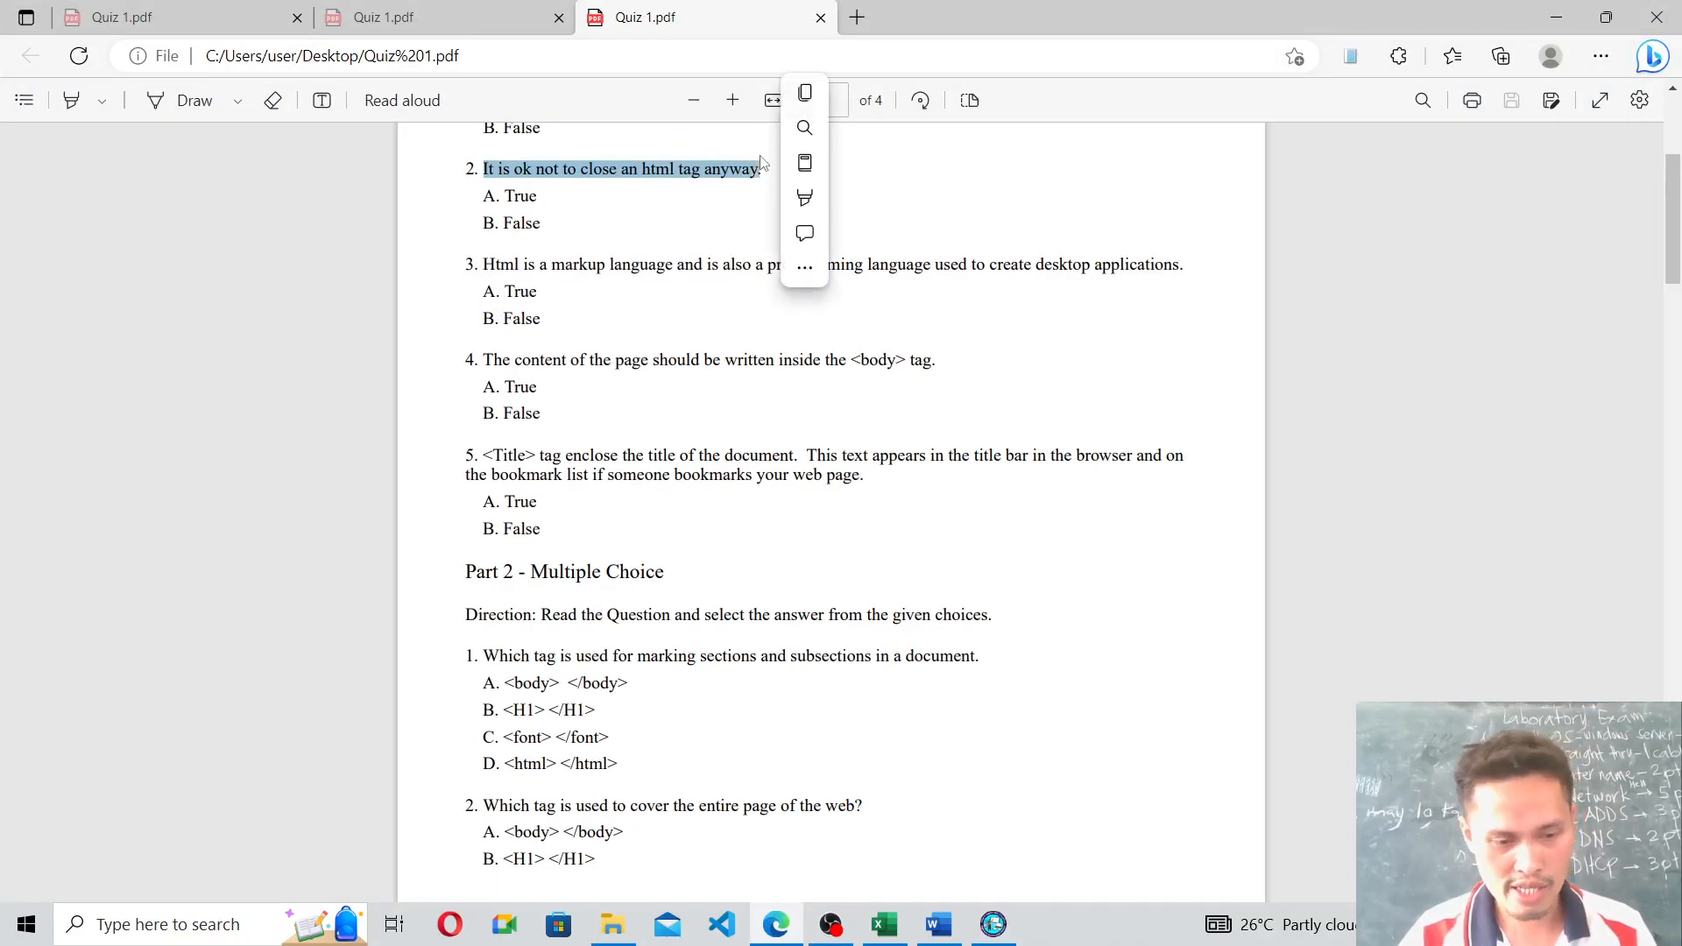
pyautogui.click(1565, 12)
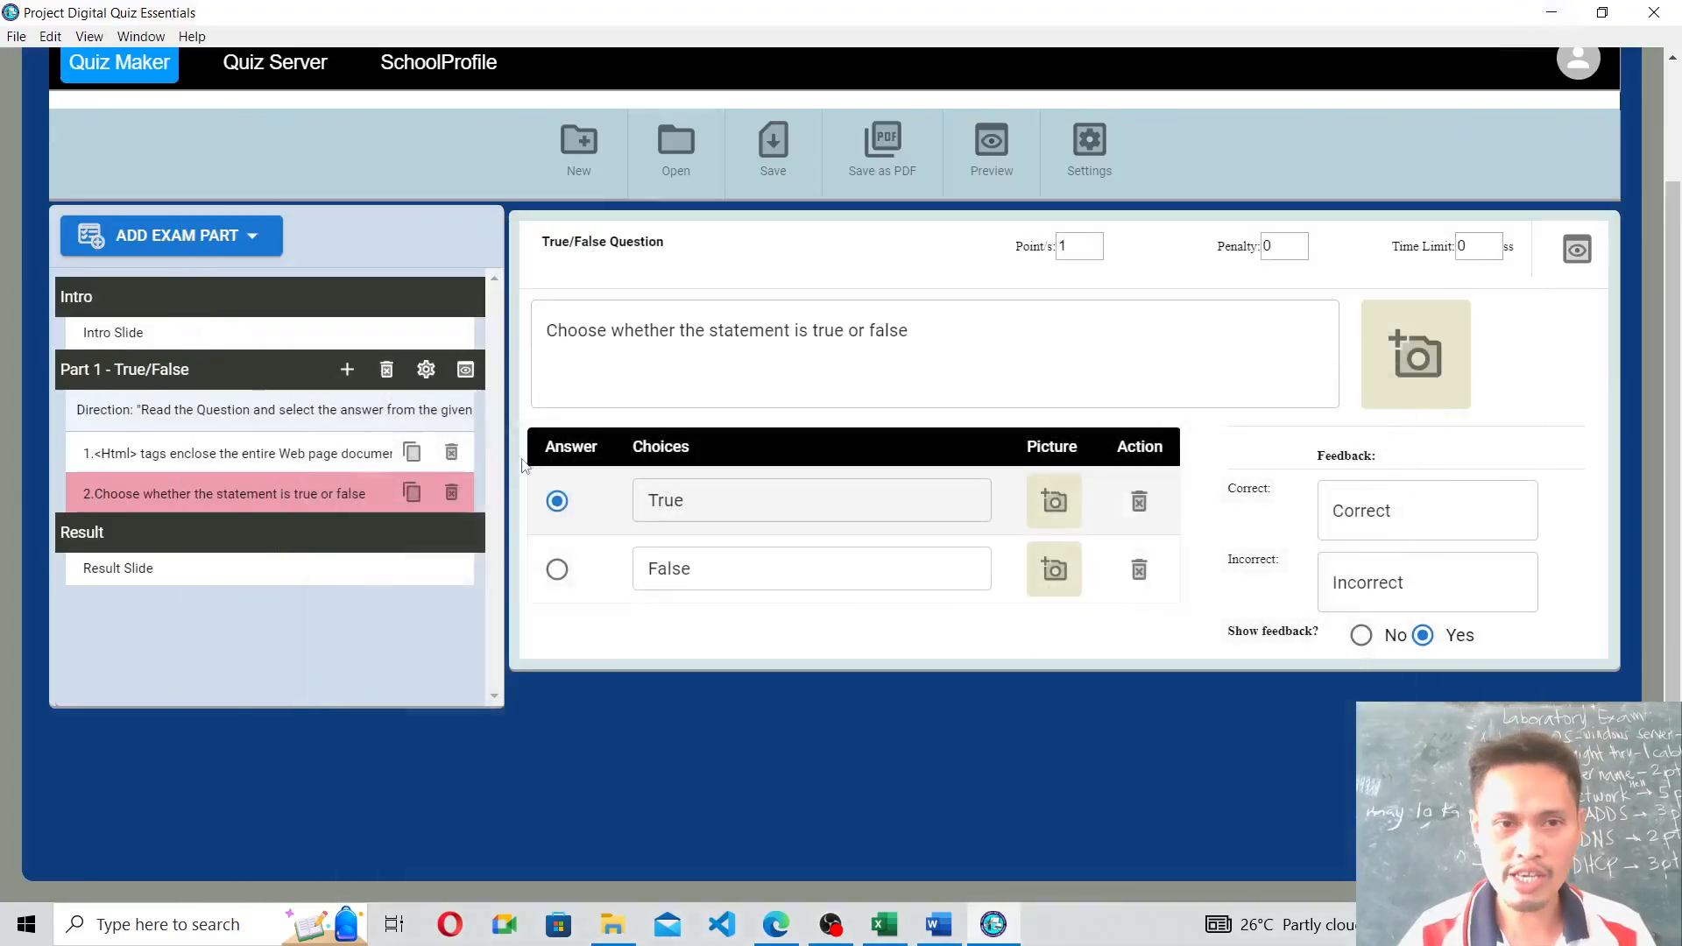
pyautogui.click(745, 355)
pyautogui.hotkey('ctrl', 'a')
pyautogui.hotkey('ctrl', 'v')
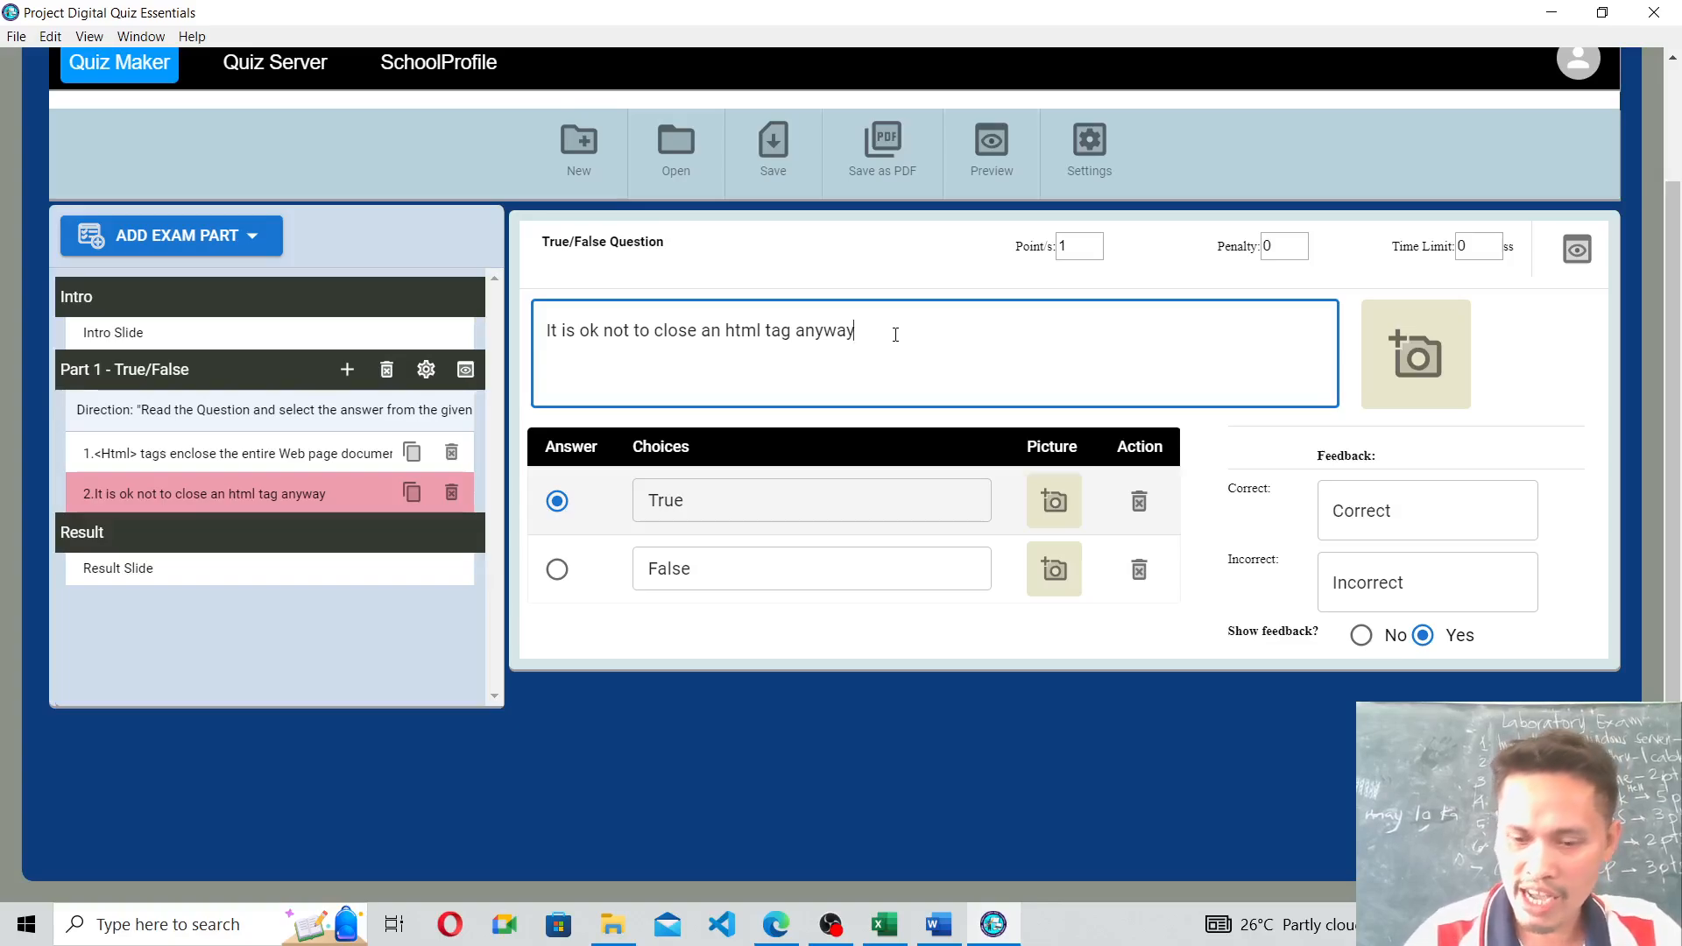
pyautogui.click(557, 570)
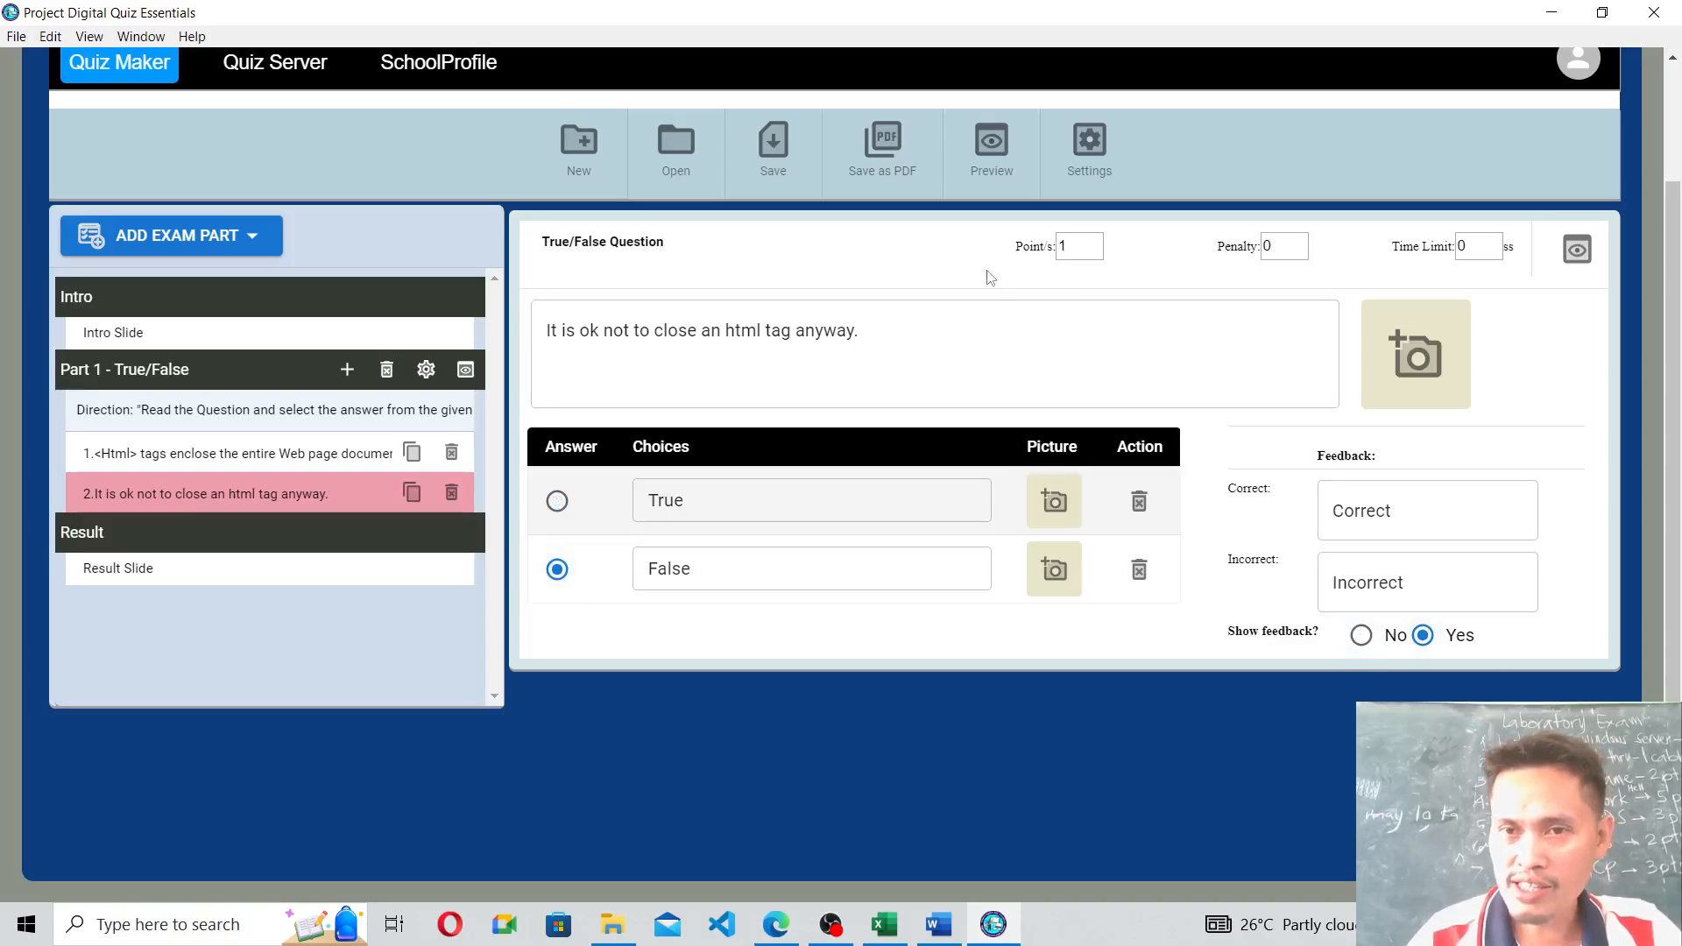
# Set the time limit of question 2 to 40 seconds.
pyautogui.click(1068, 250)
pyautogui.click(1275, 246)
pyautogui.click(1476, 246)
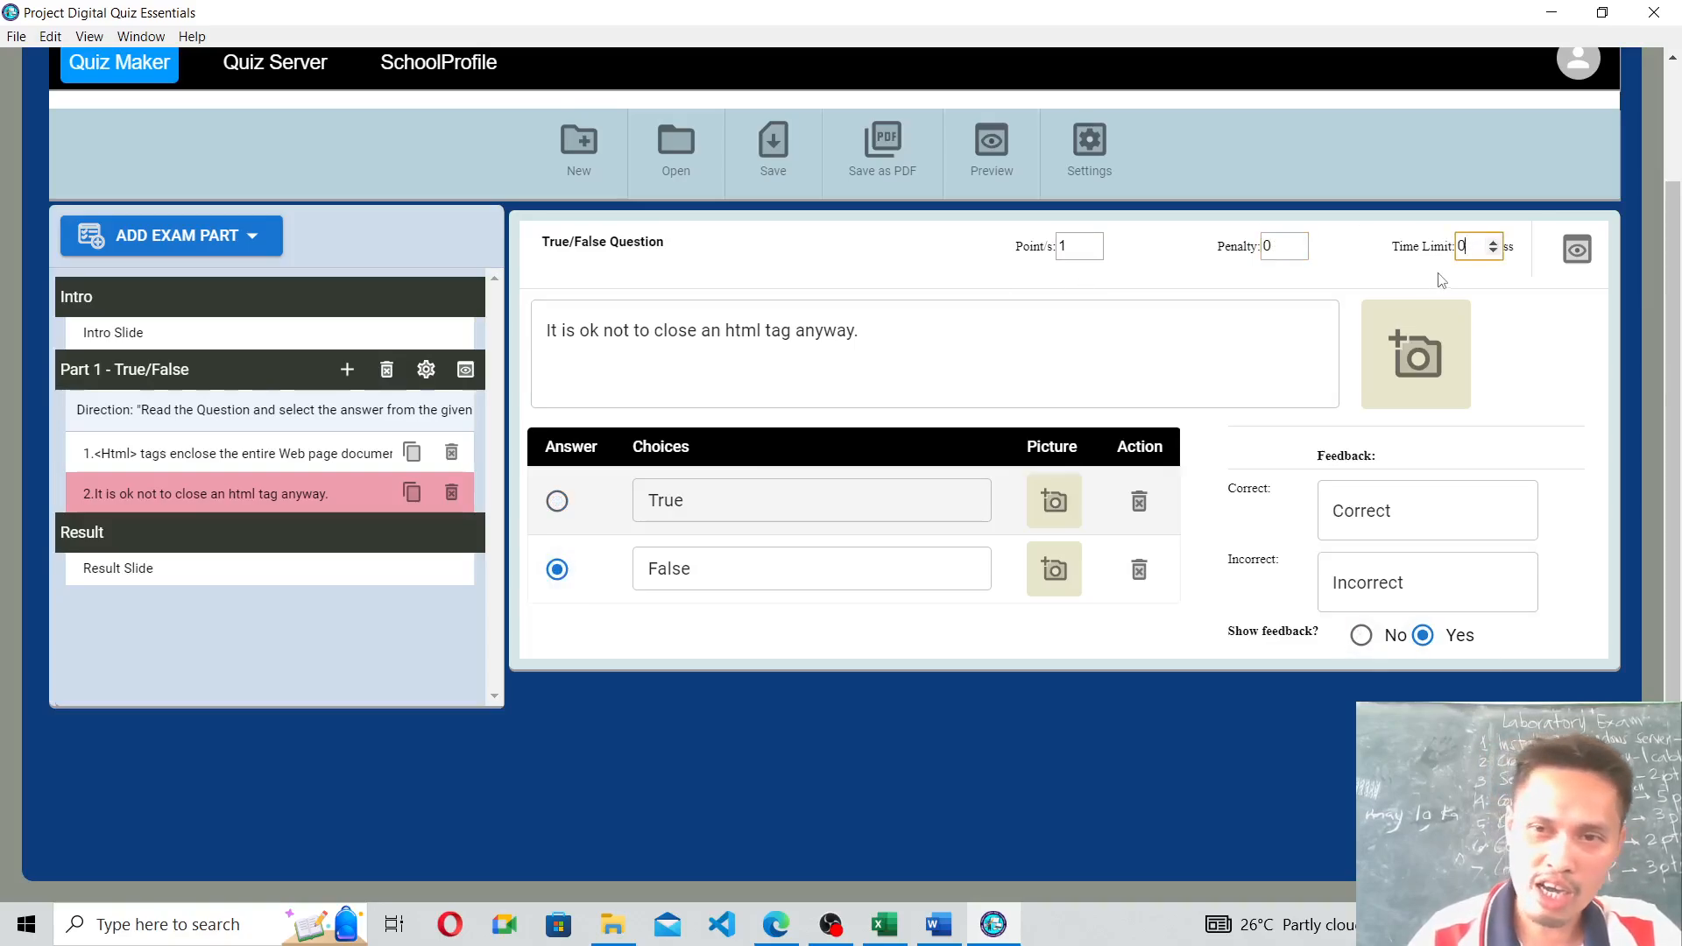
pyautogui.moveTo(1475, 247); pyautogui.dragTo(1435, 237)
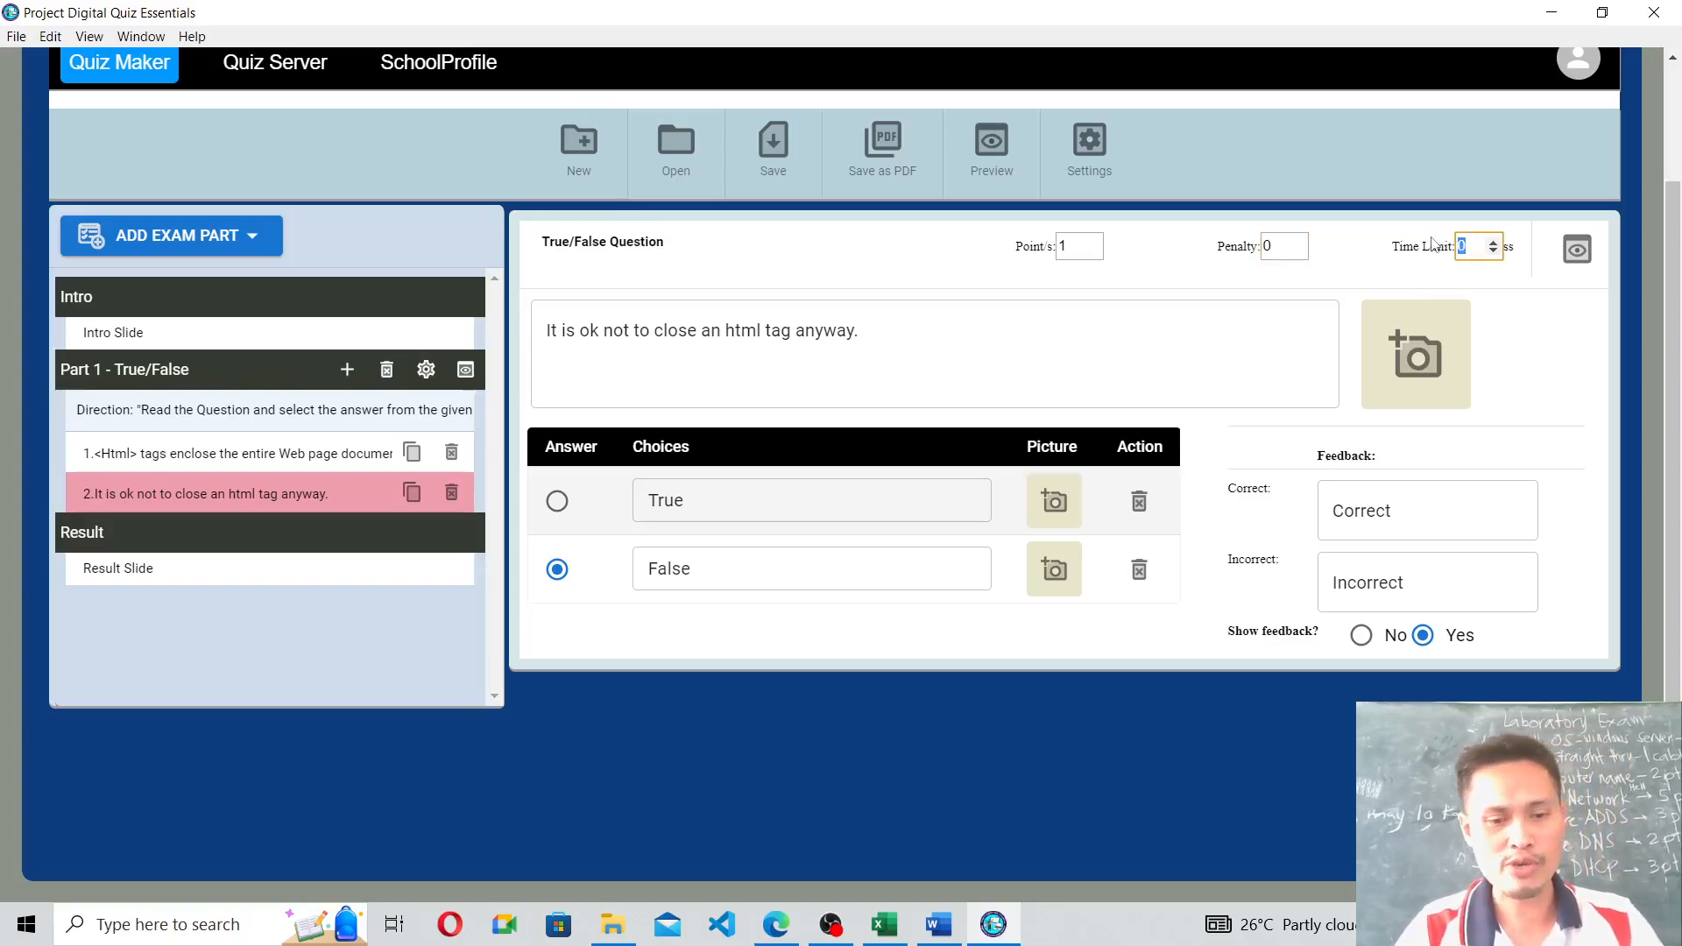
pyautogui.write('40')
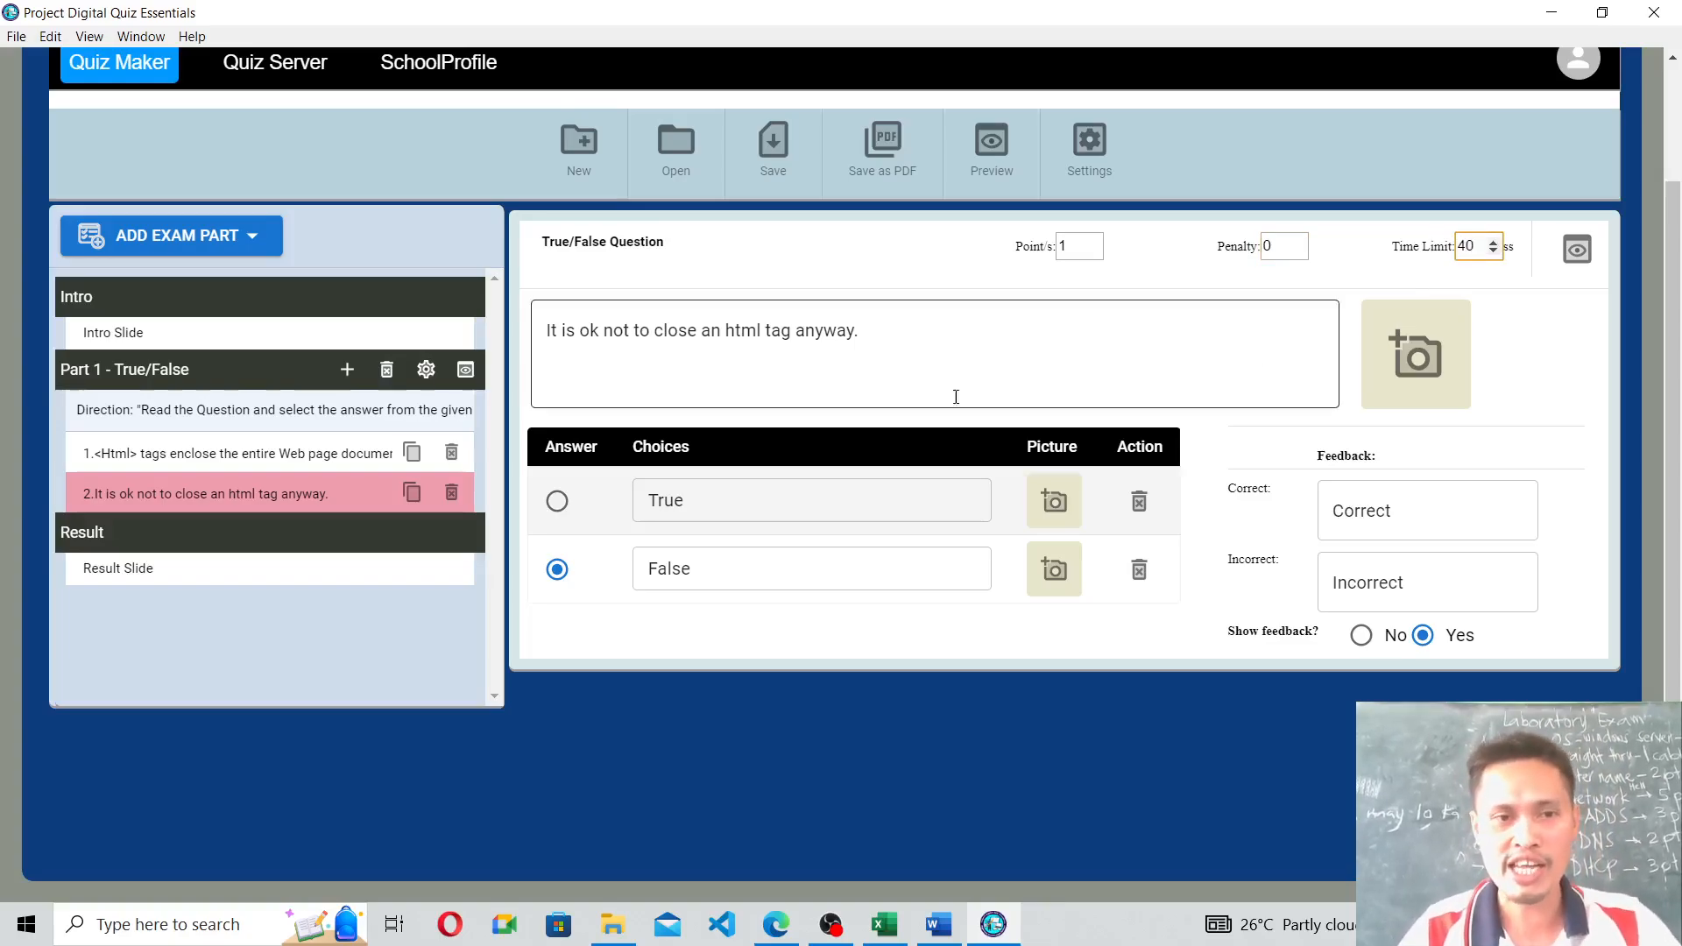
# Set the time limit of question 1, about the <Html> tags, to 40 seconds.
pyautogui.click(272, 449)
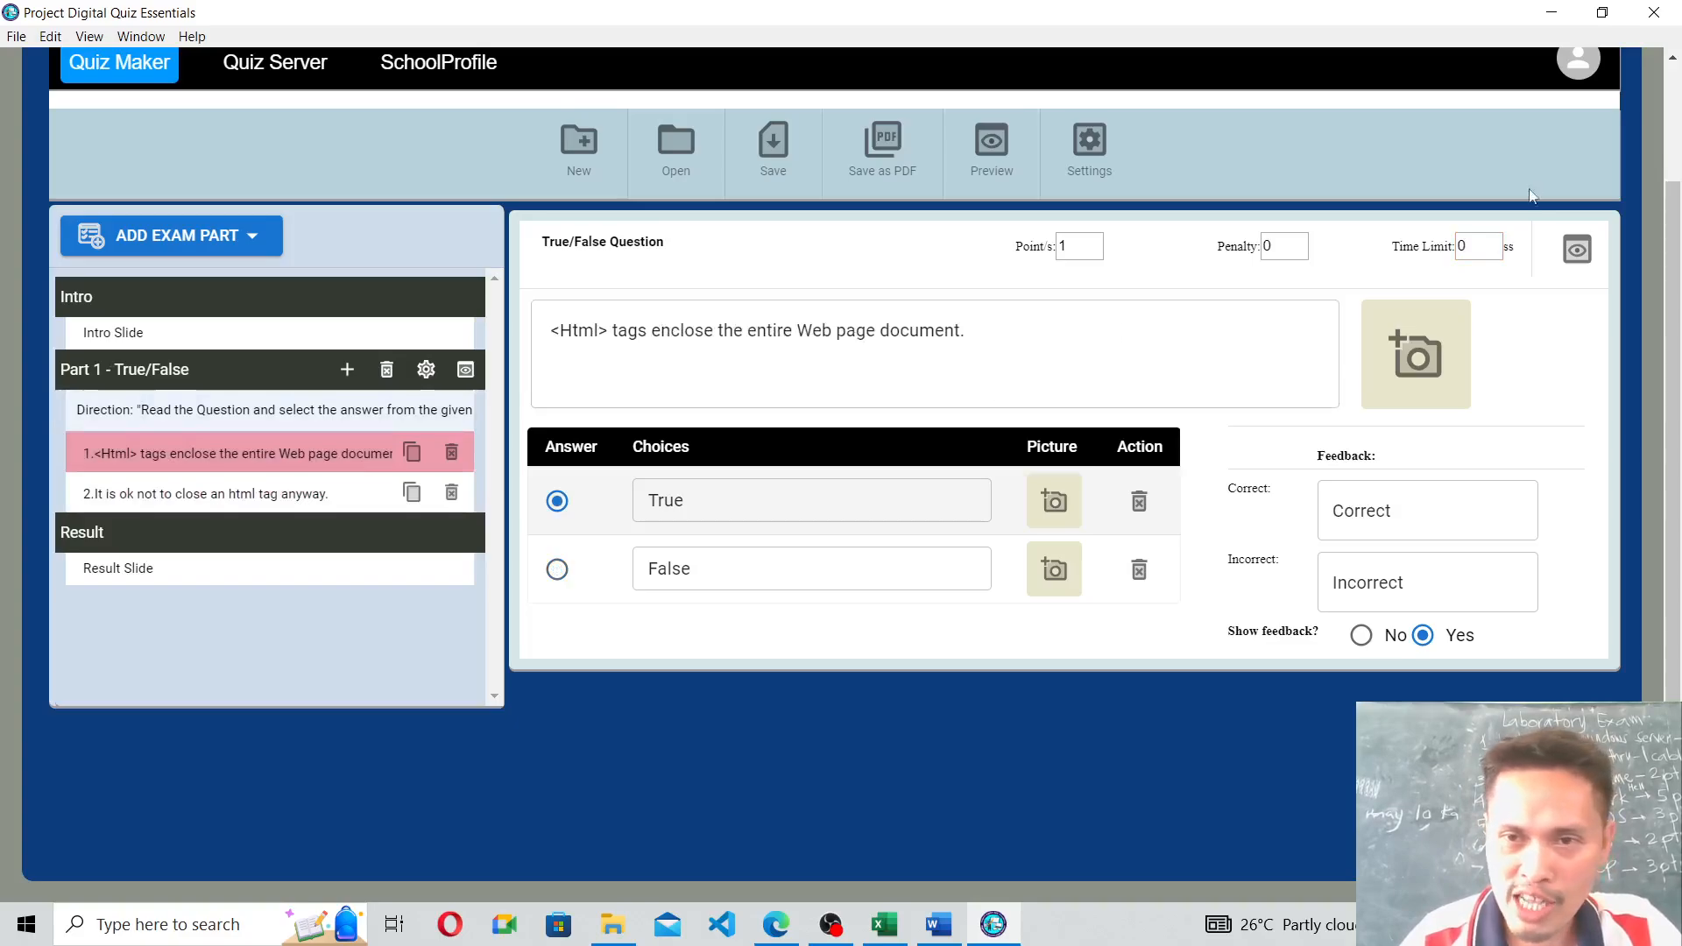
pyautogui.doubleClick(1469, 245)
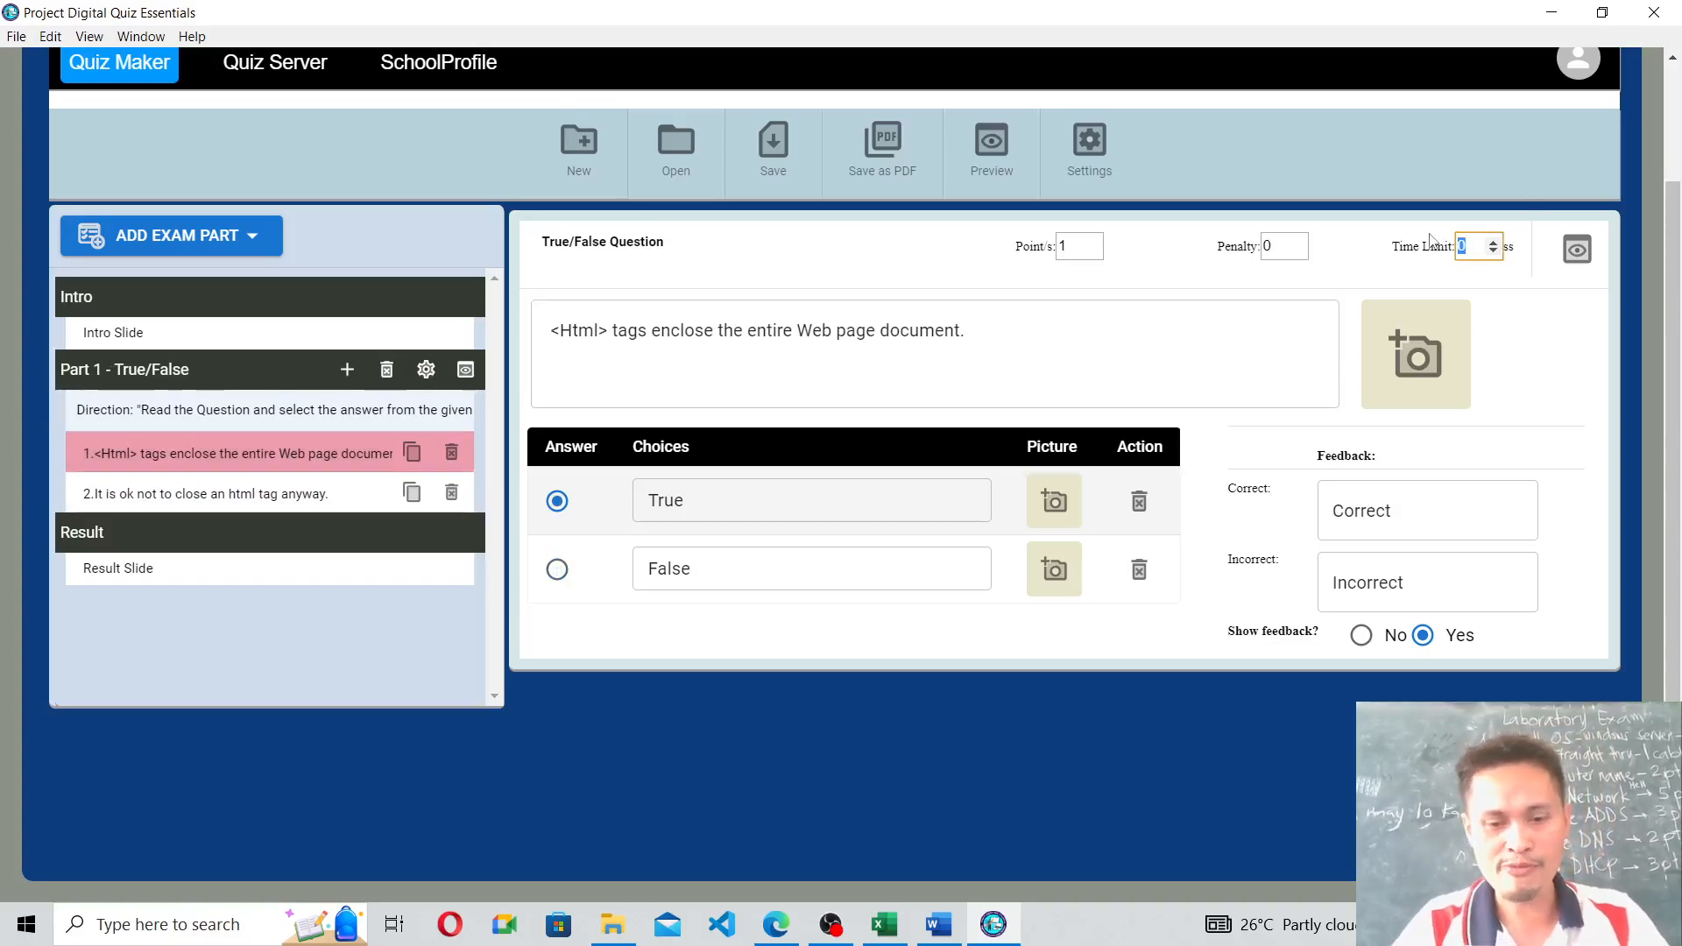
pyautogui.write('40')
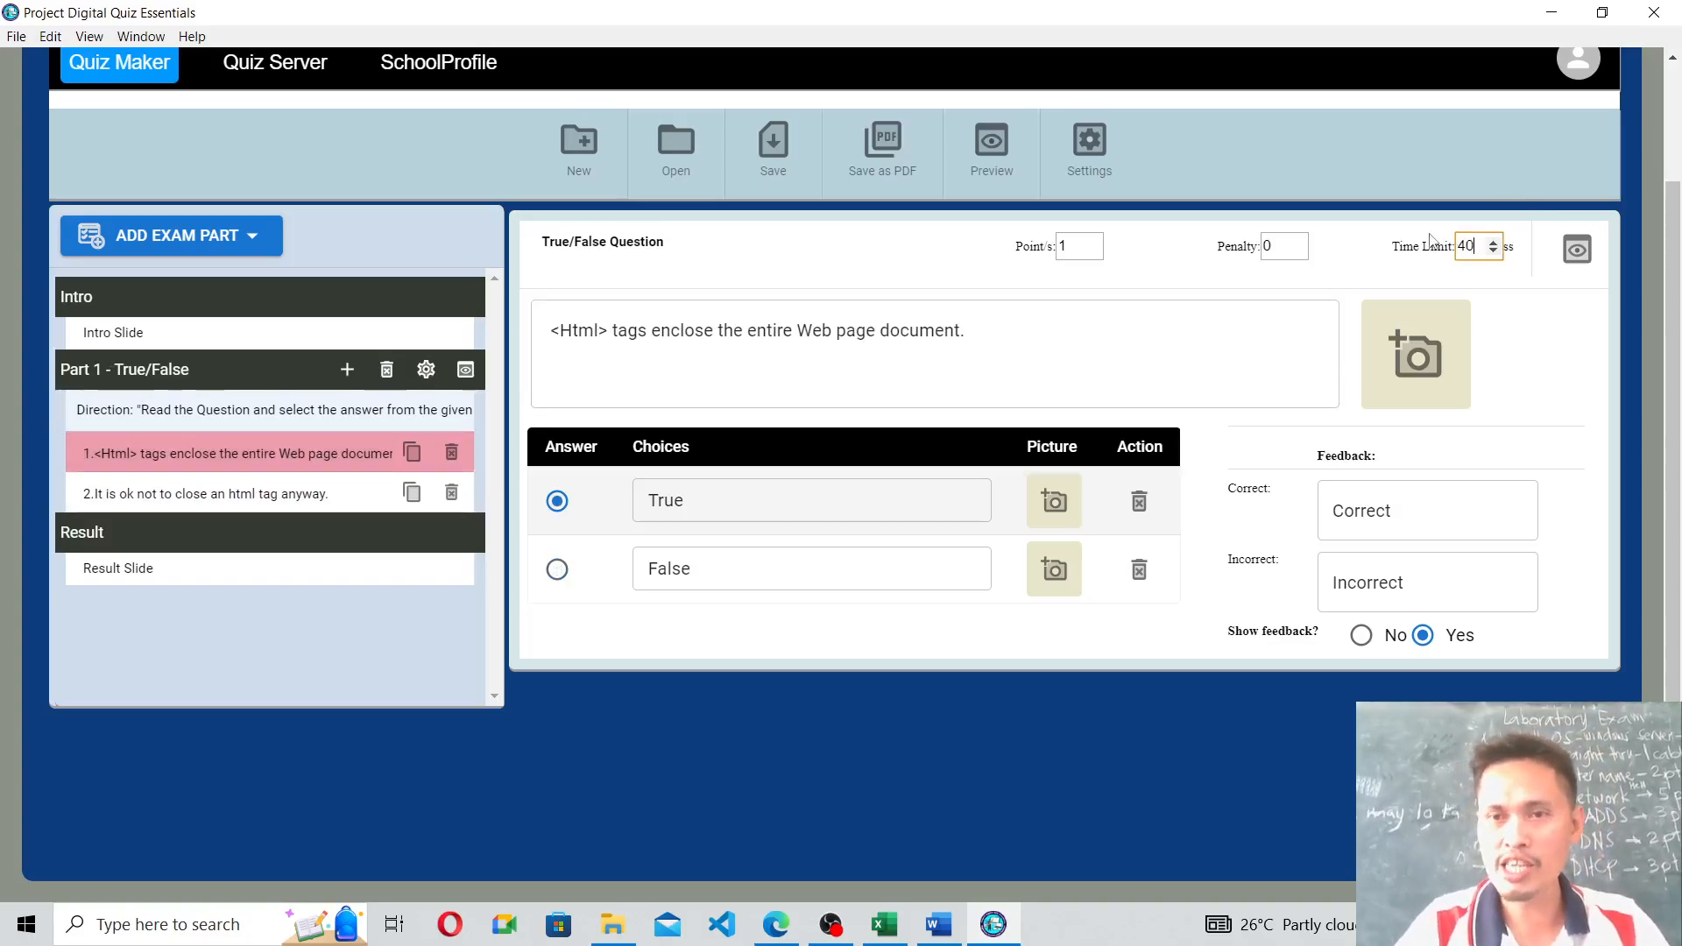
# Return to question 2, check its feedback texts, and open and dismiss the picture file browser for the True choice.
pyautogui.click(362, 504)
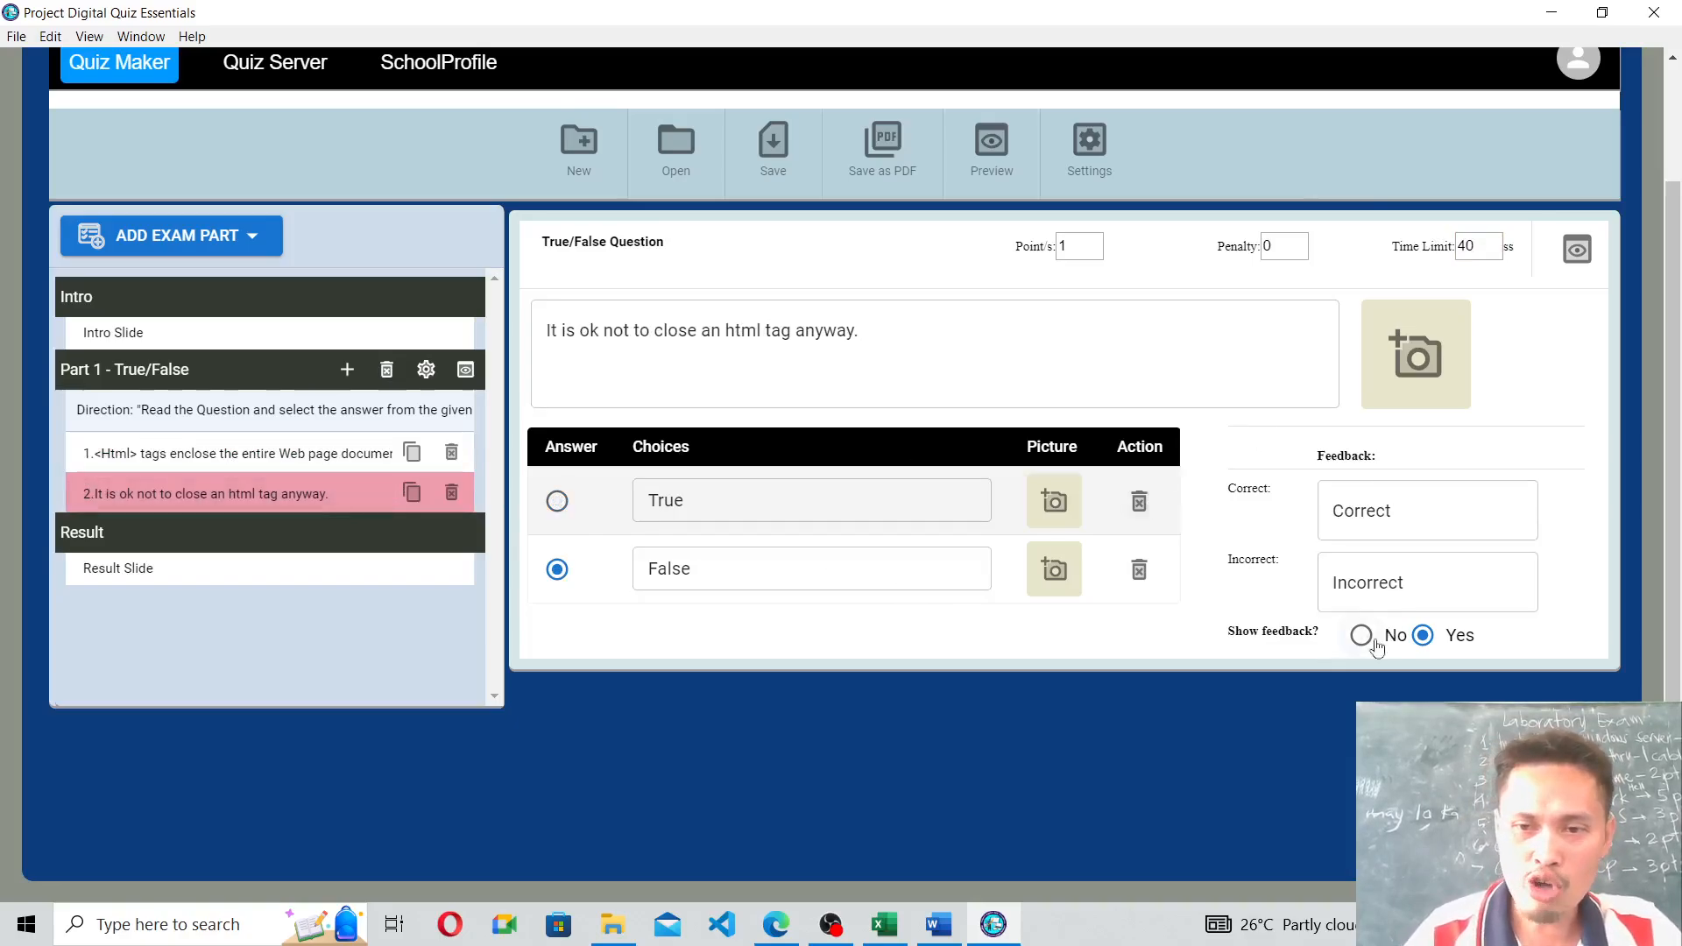
pyautogui.click(1415, 500)
pyautogui.click(1424, 583)
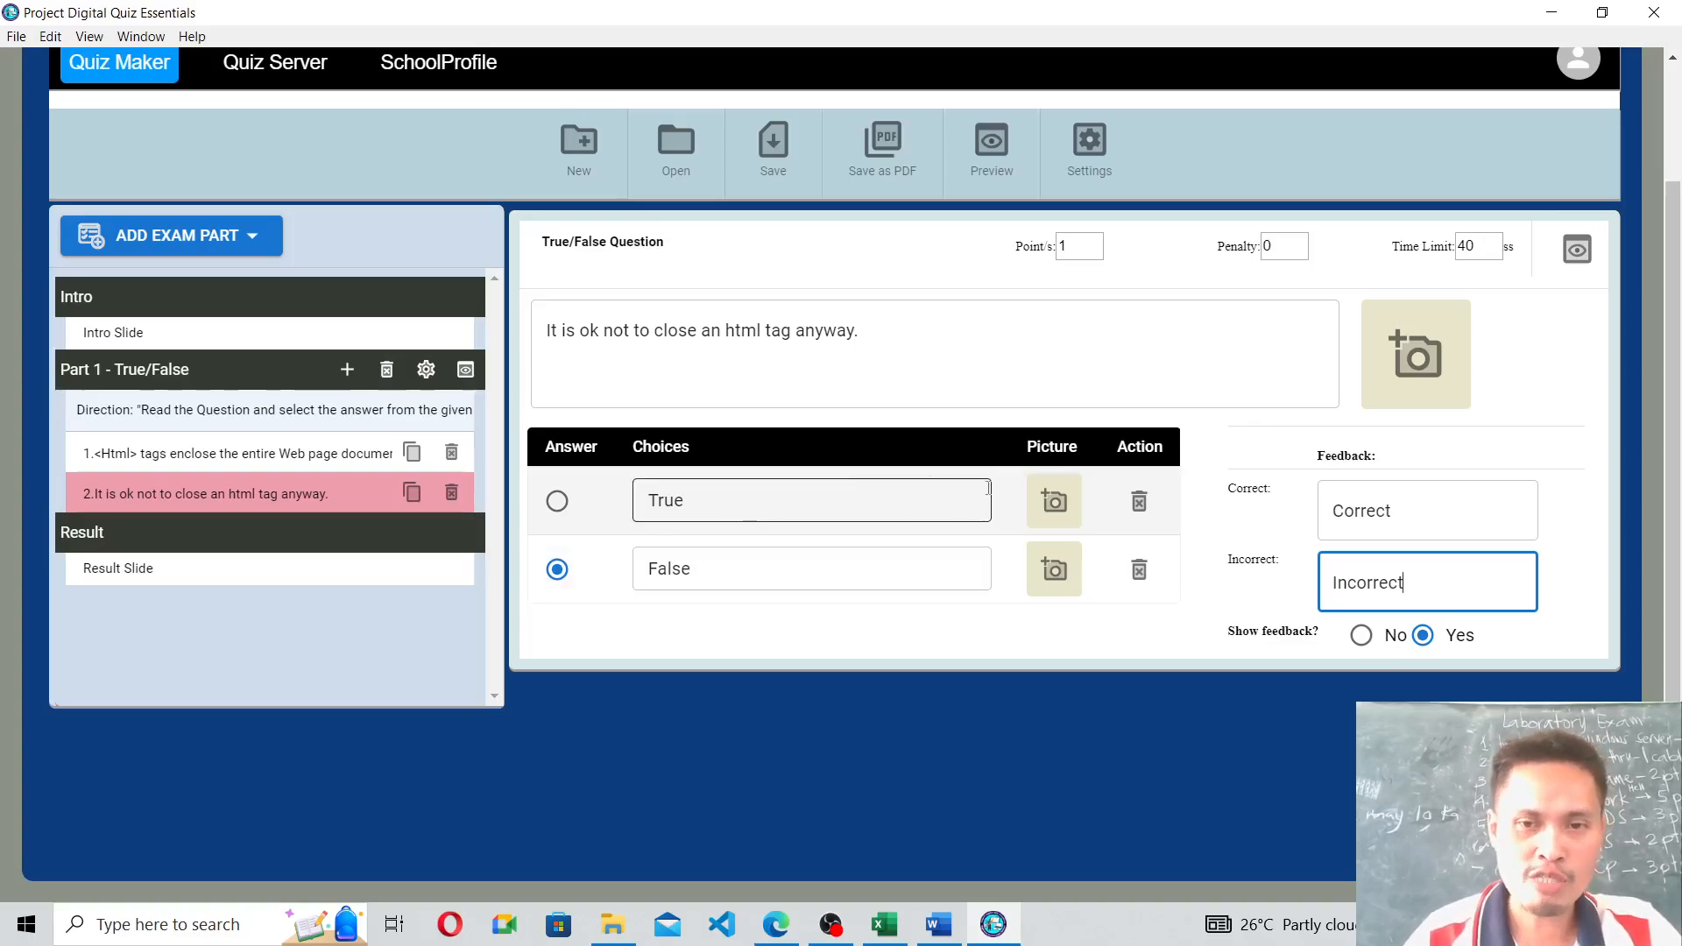
pyautogui.click(1054, 502)
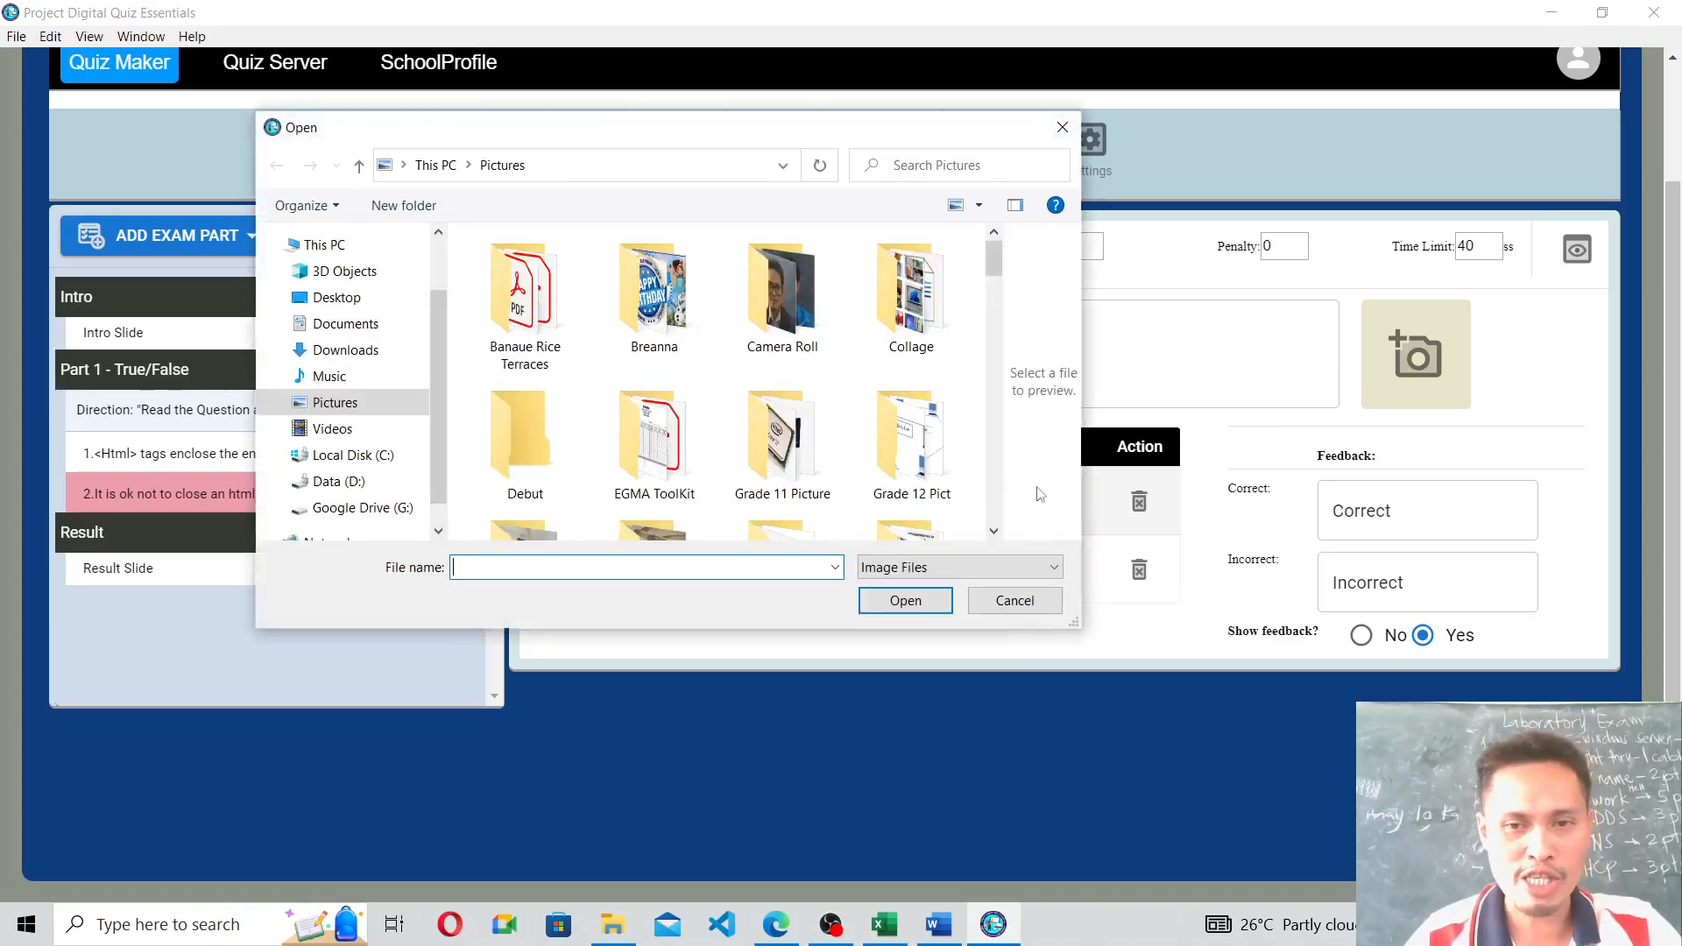
pyautogui.click(1064, 127)
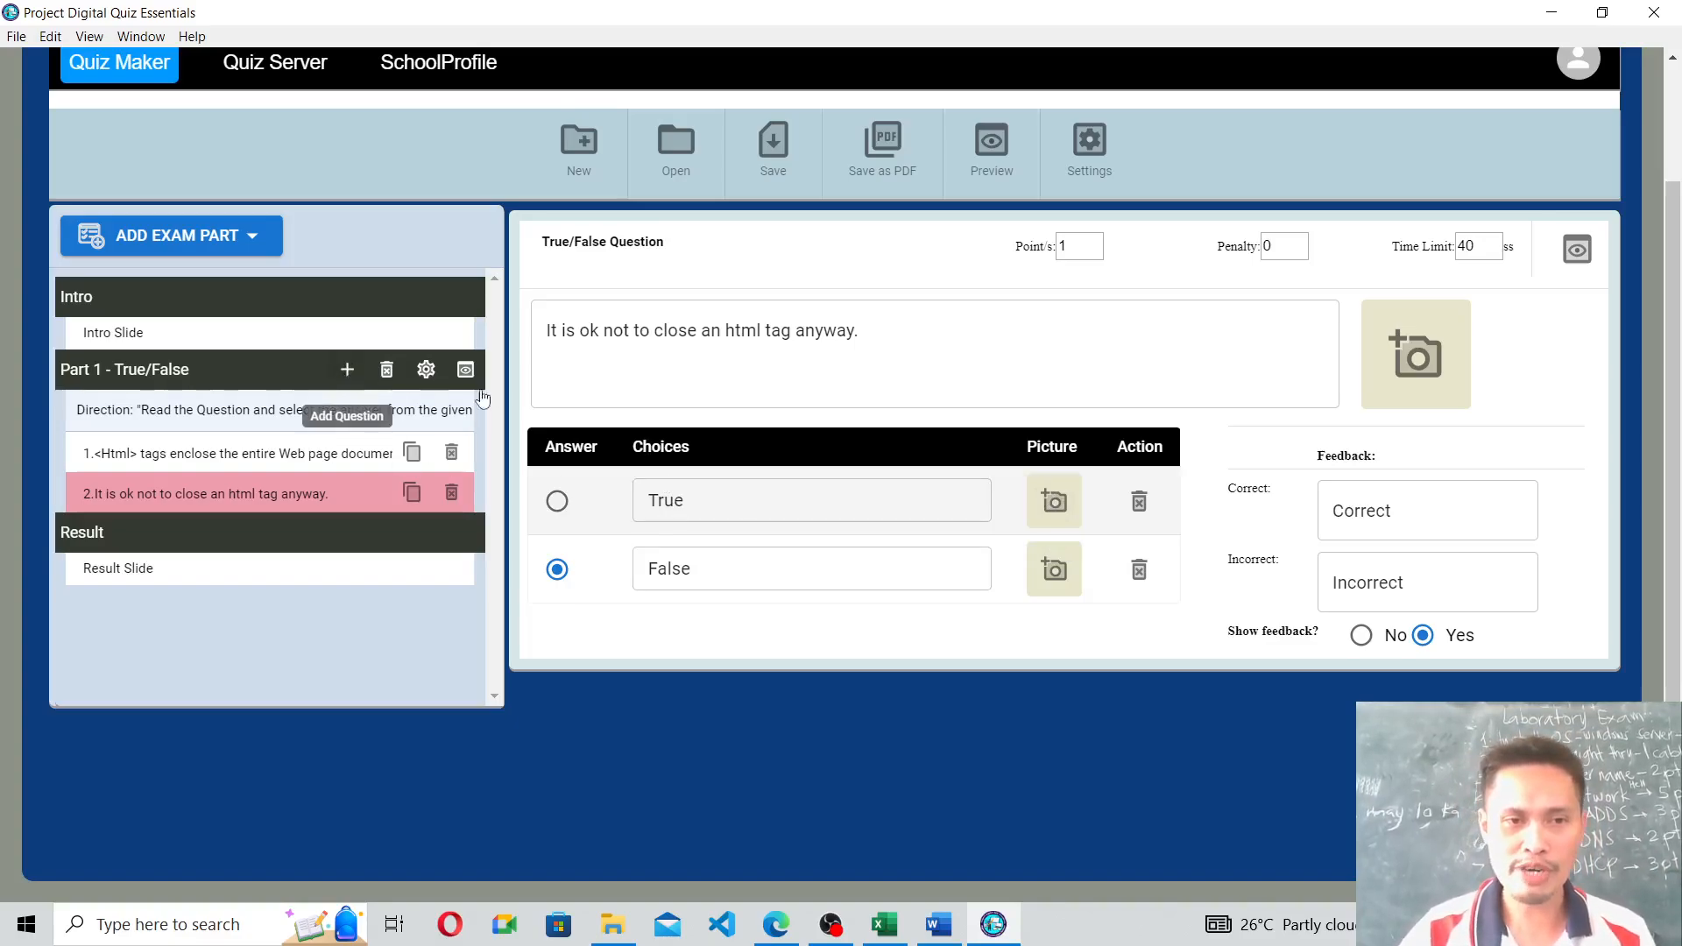
# Add a third question to Part 1 with statement "Html is a markup language and is also a programming language used to create desktop applications." from Quiz 1.pdf.
pyautogui.click(348, 371)
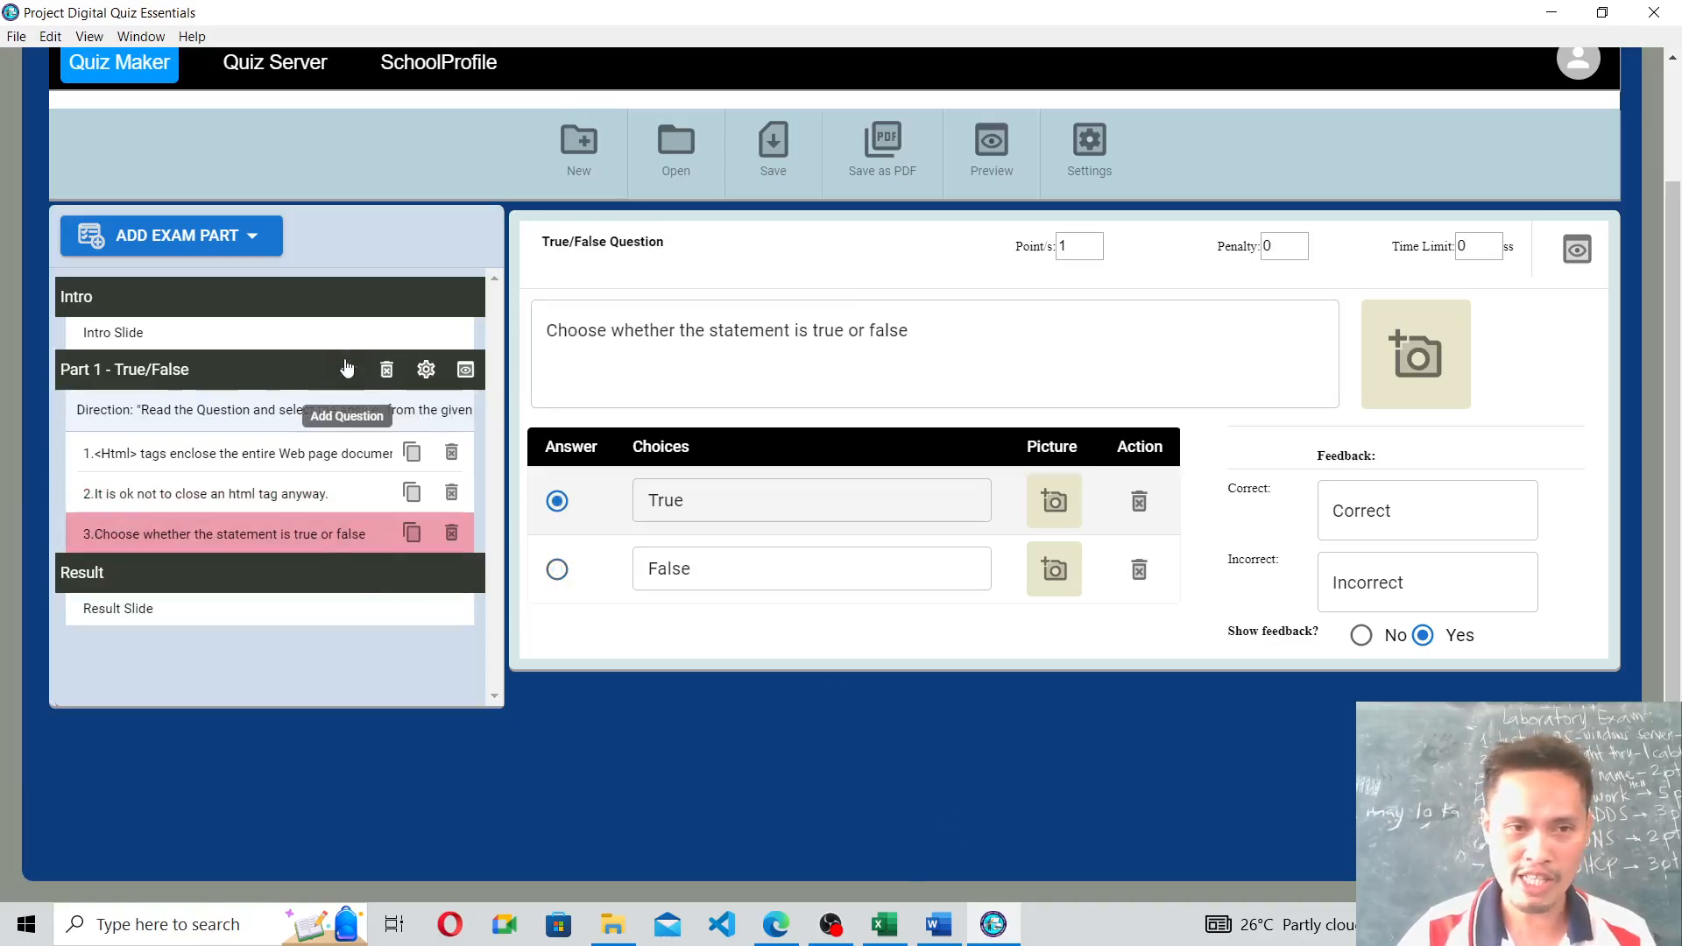
pyautogui.click(775, 924)
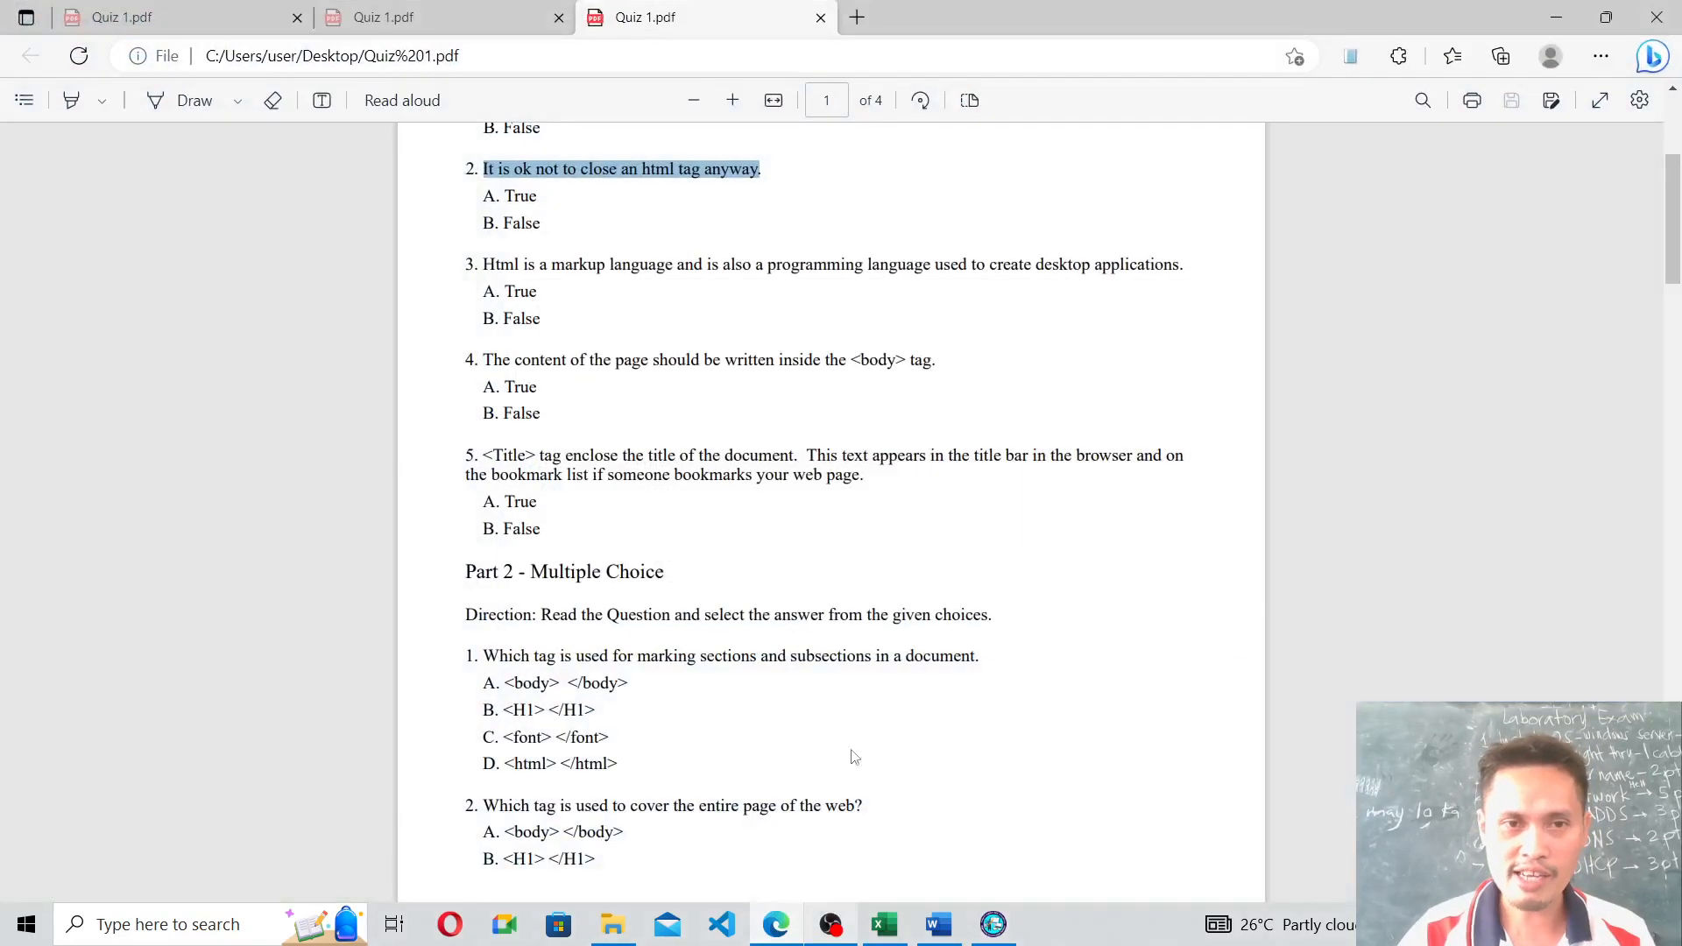
pyautogui.moveTo(487, 266); pyautogui.dragTo(1172, 255)
pyautogui.hotkey('ctrl', 'c')
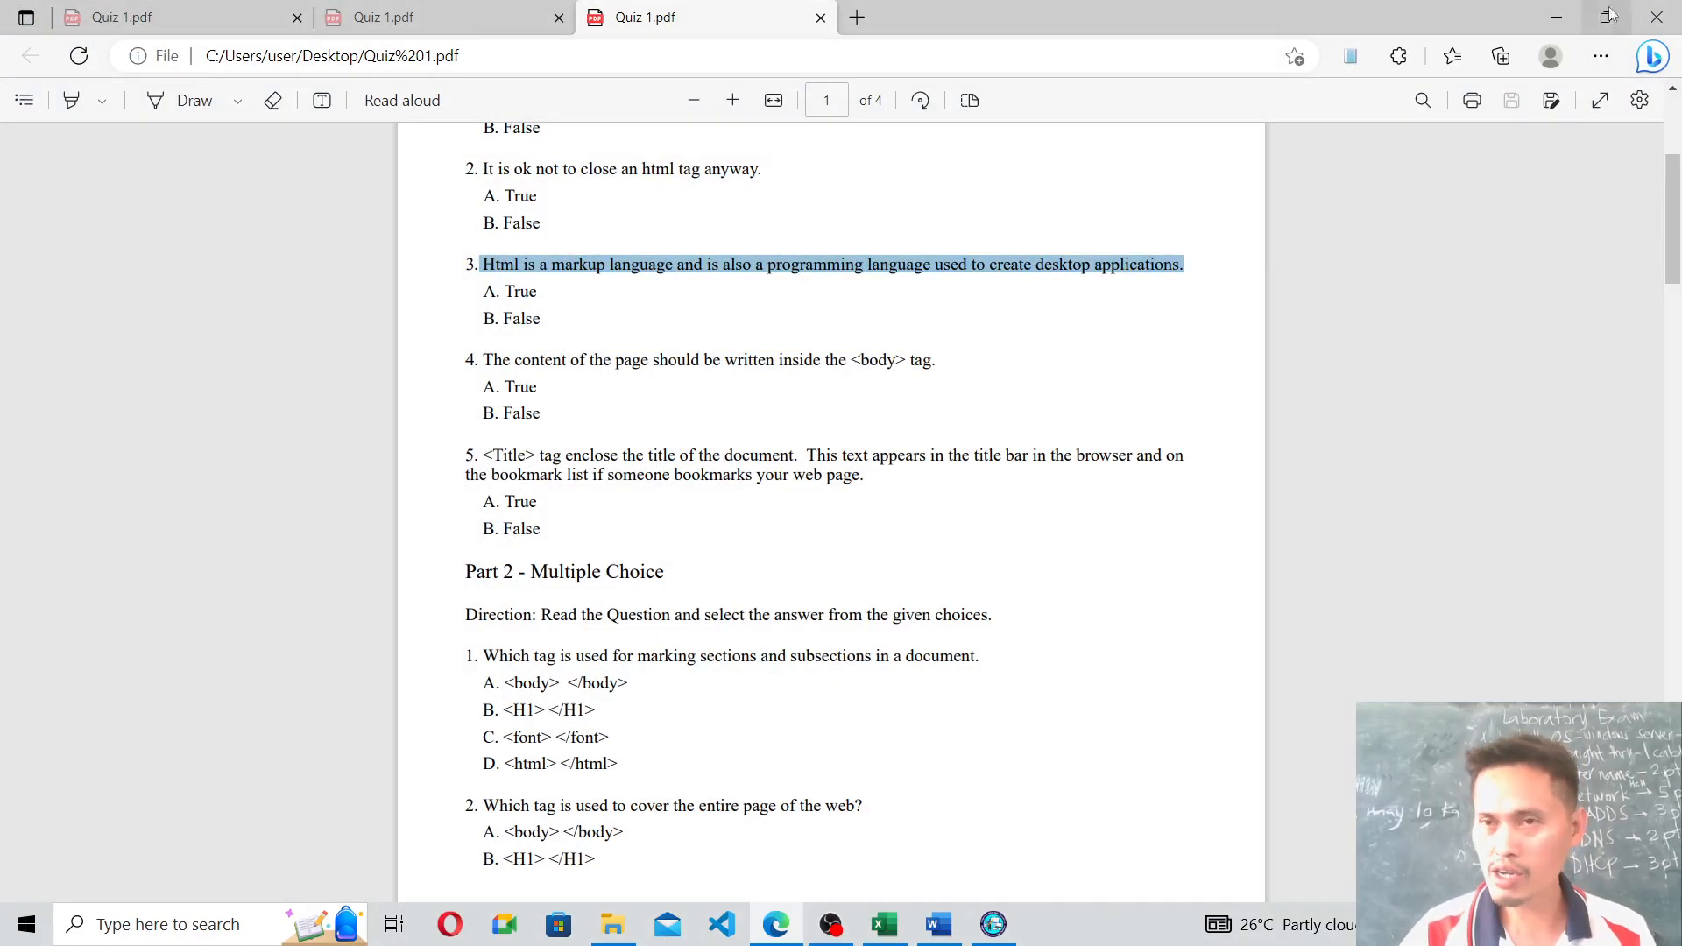
pyautogui.click(1567, 16)
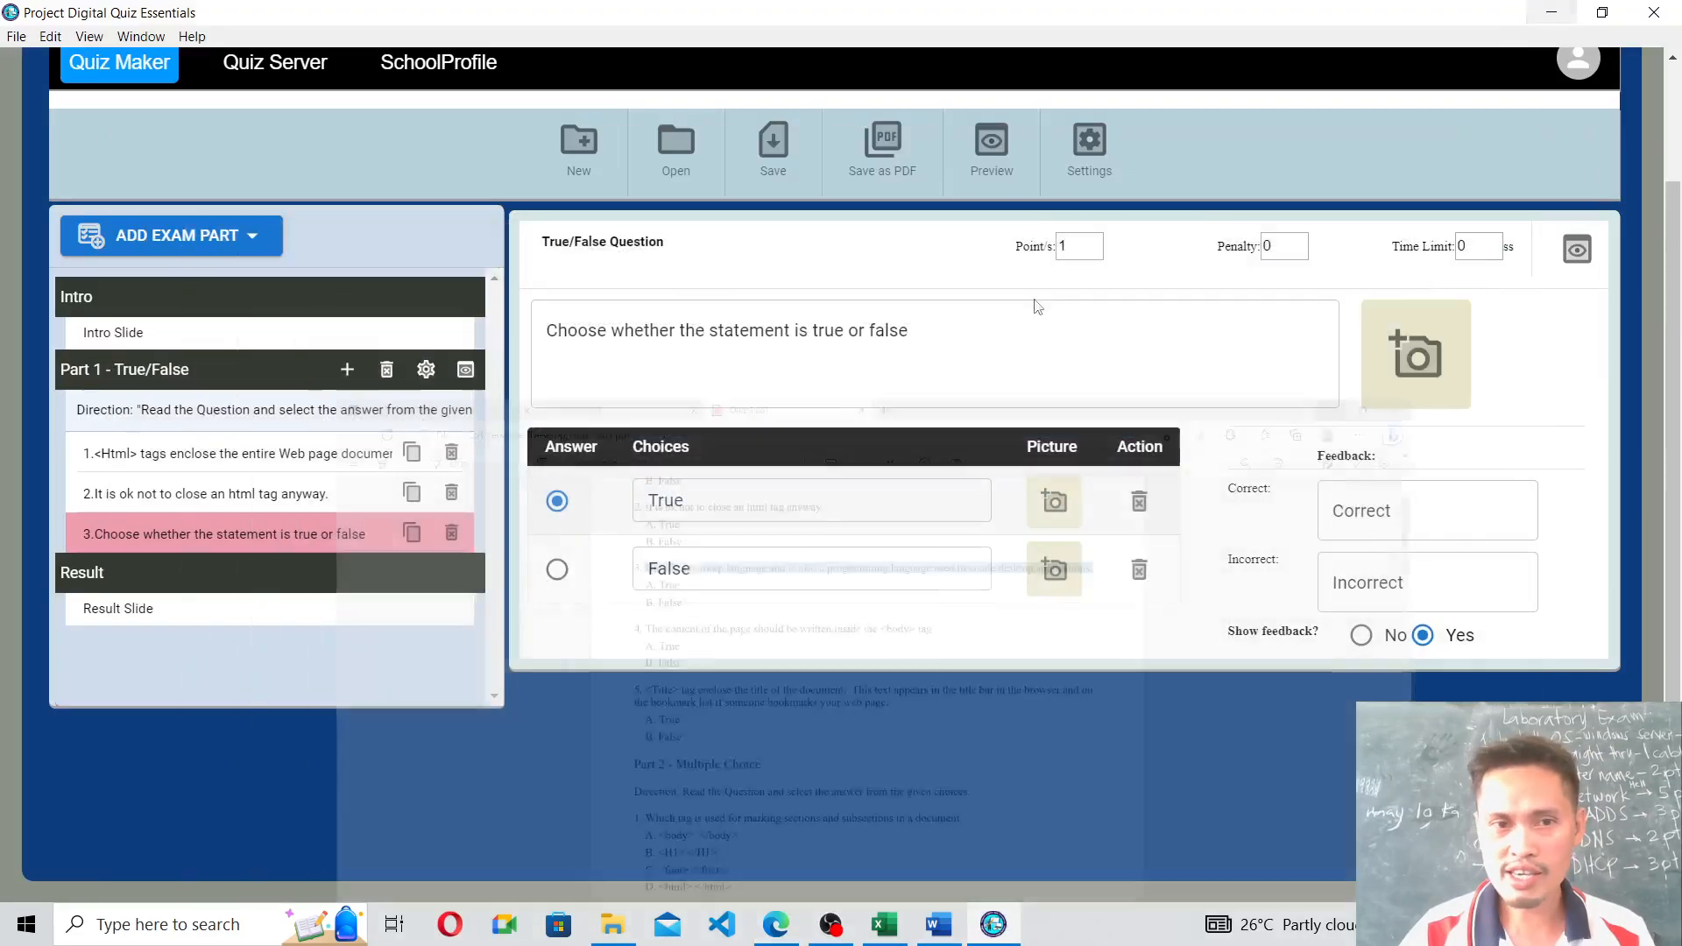
pyautogui.click(670, 329)
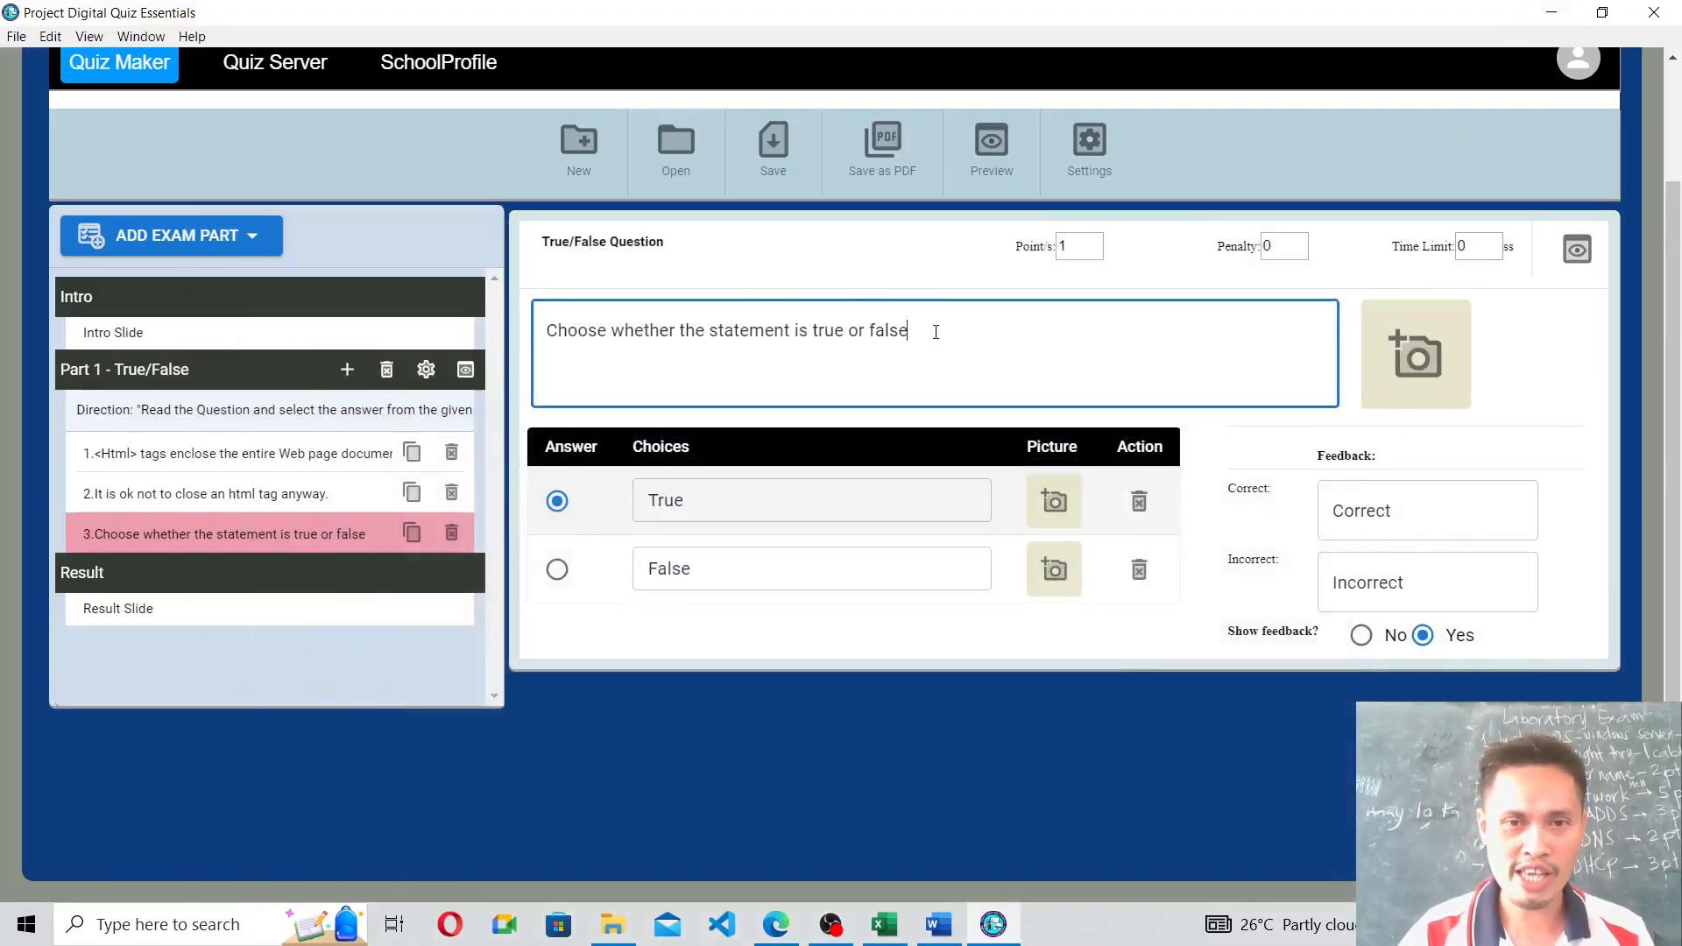
pyautogui.moveTo(936, 331); pyautogui.dragTo(474, 343)
pyautogui.hotkey('ctrl', 'v')
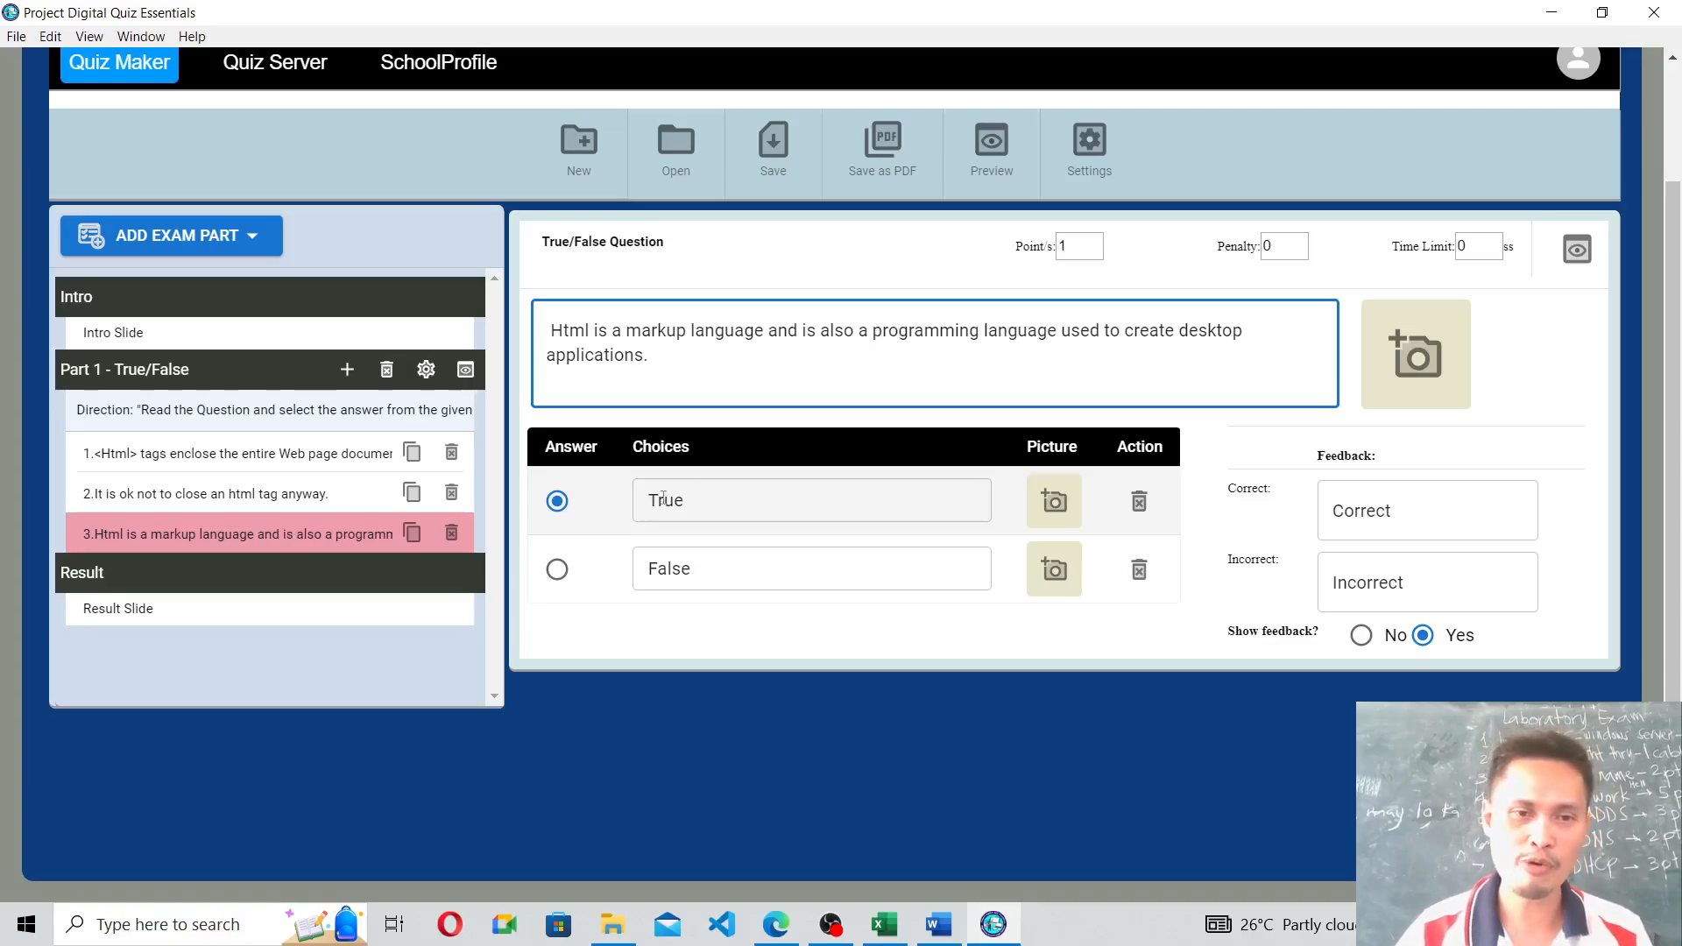
# Mark False as the correct answer for question 3 and check its correct and incorrect feedback texts.
pyautogui.click(558, 571)
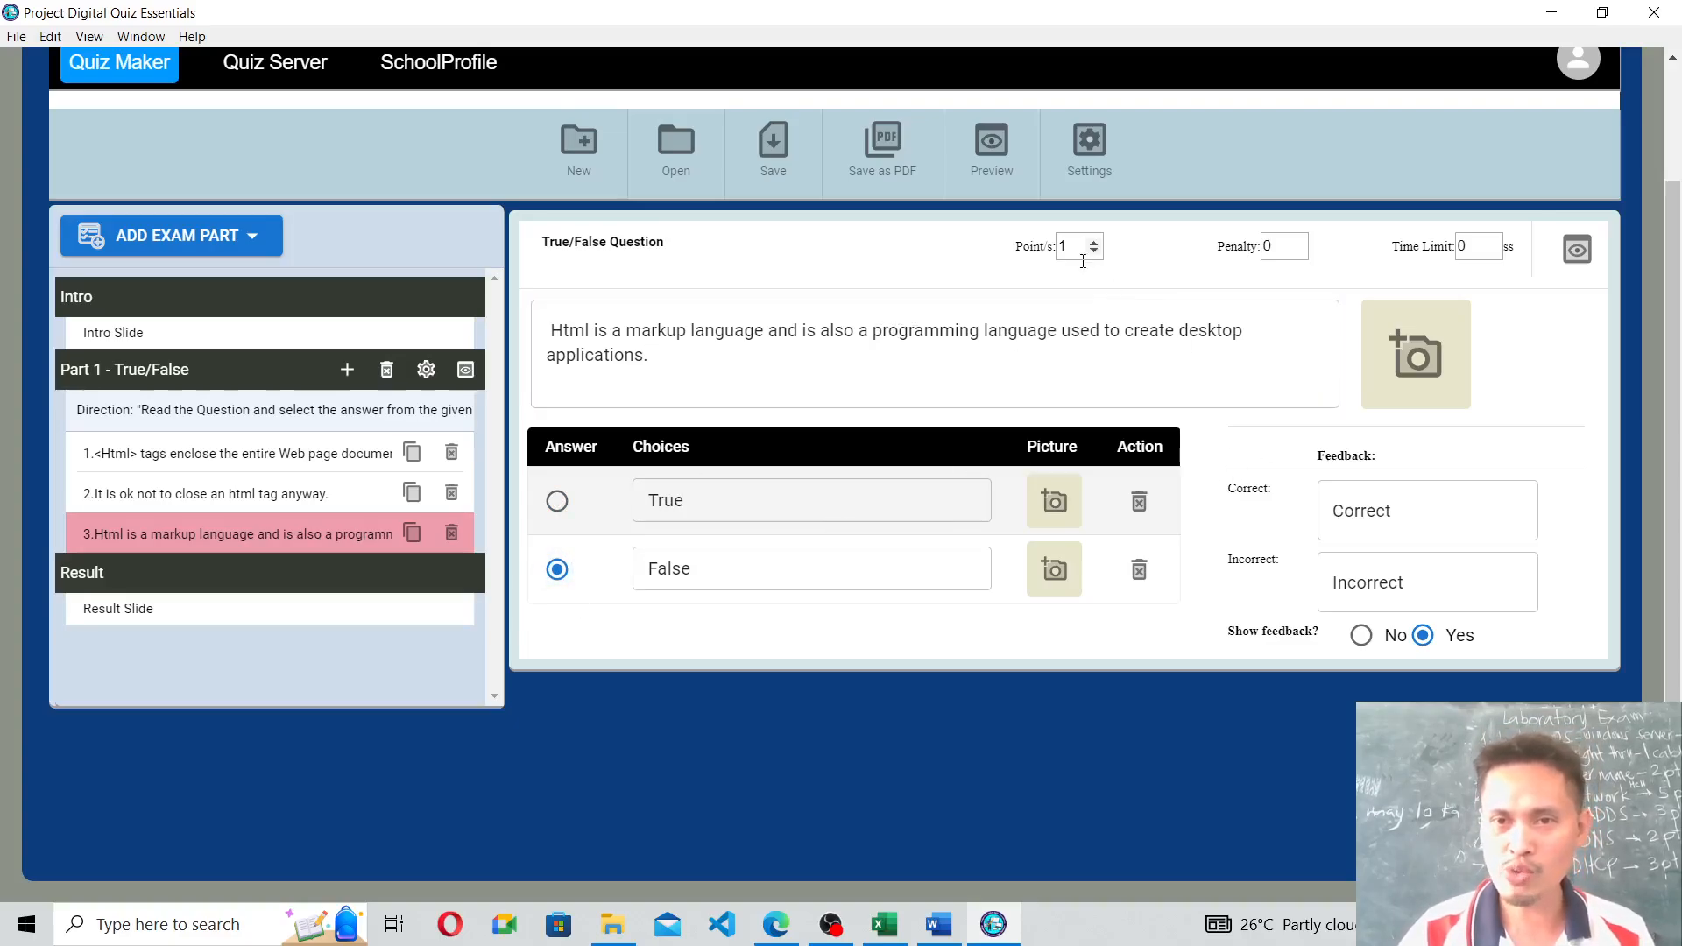
pyautogui.click(1426, 511)
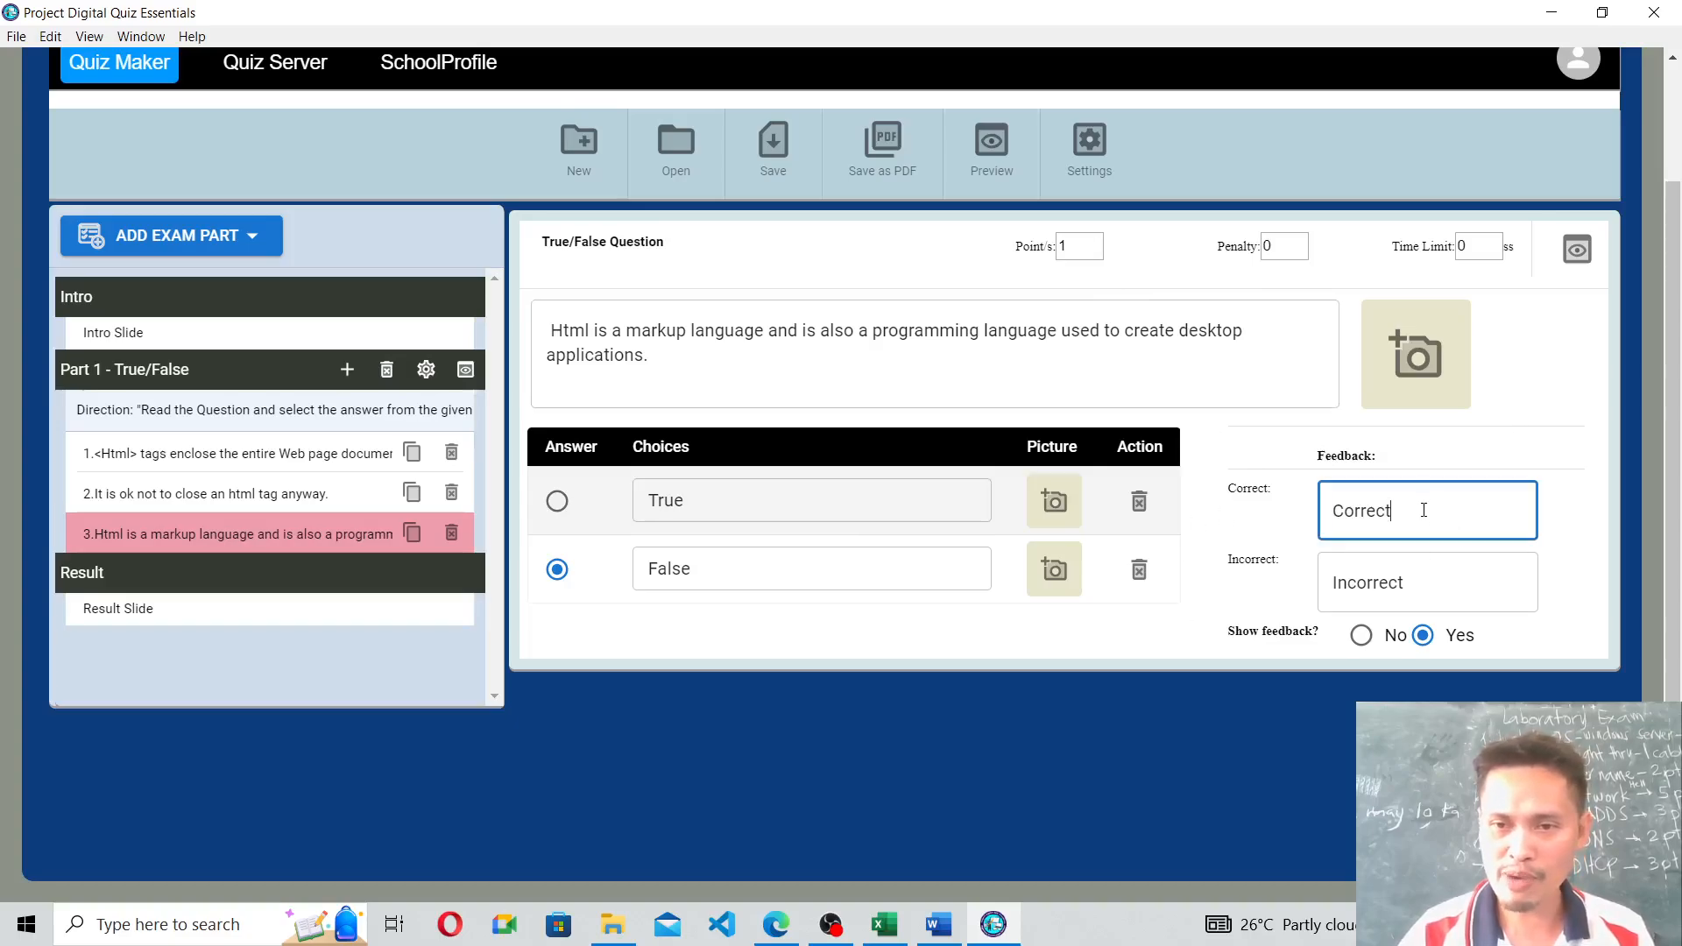
pyautogui.click(1426, 583)
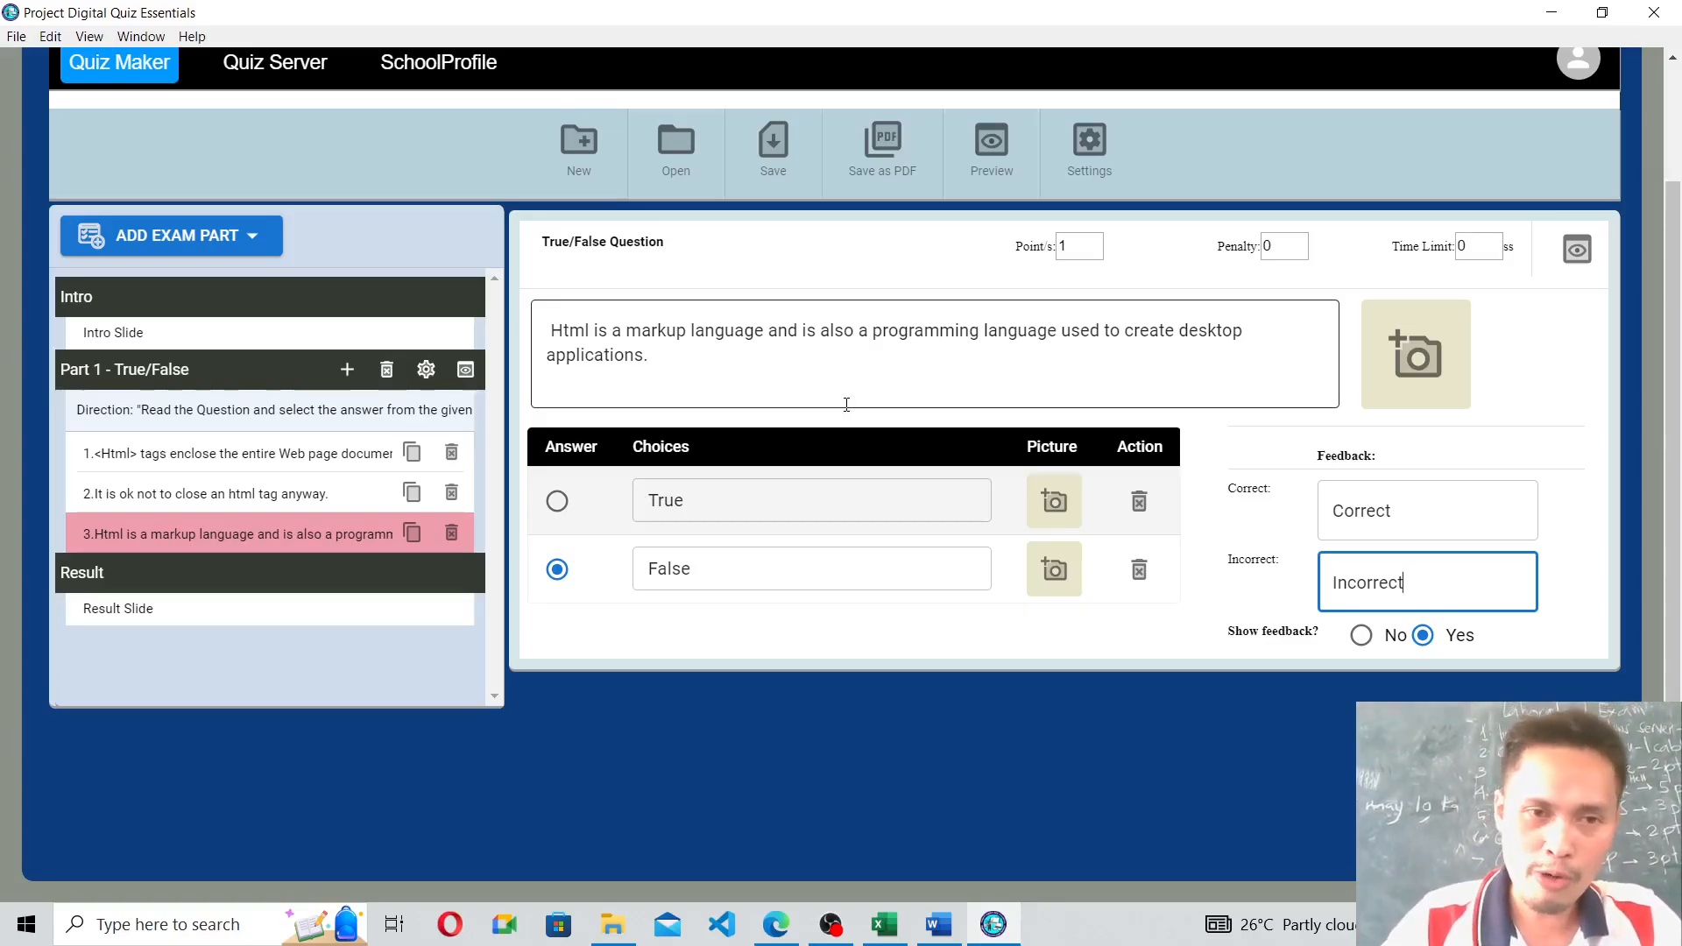
# Add a fourth question, "The content of the page should be written inside the <body> tag.", copied from Quiz 1.pdf, with True as the answer.
pyautogui.click(348, 370)
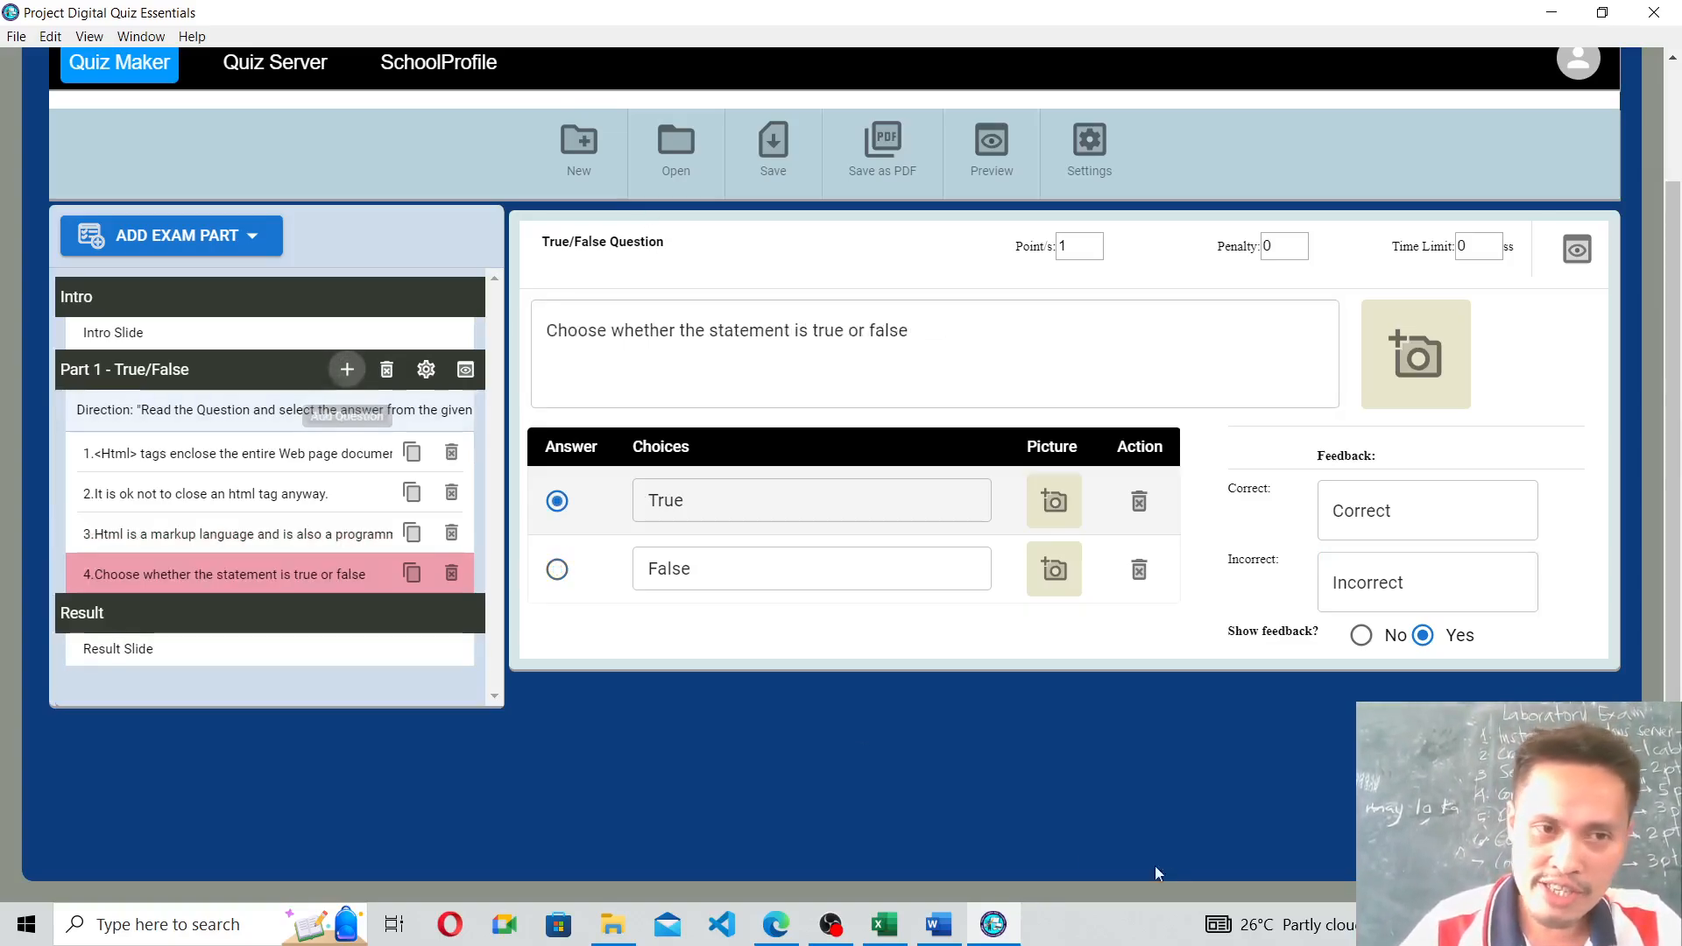
pyautogui.click(774, 930)
pyautogui.moveTo(476, 360); pyautogui.dragTo(924, 359)
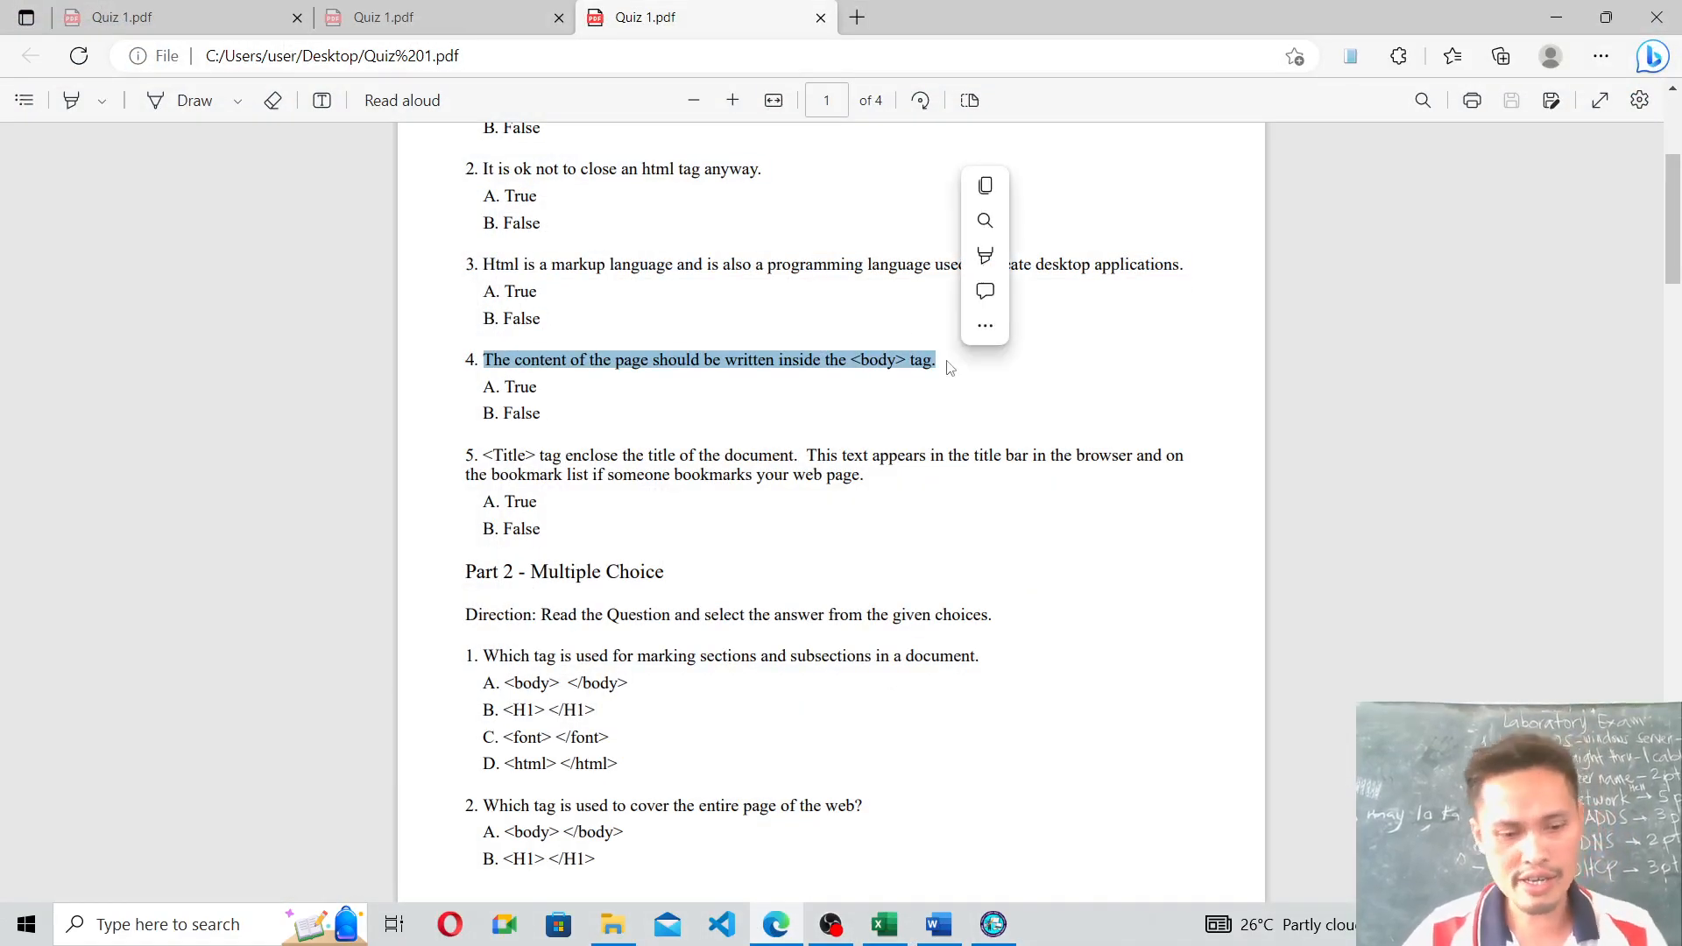
pyautogui.hotkey('ctrl', 'c')
pyautogui.click(1557, 17)
pyautogui.click(754, 320)
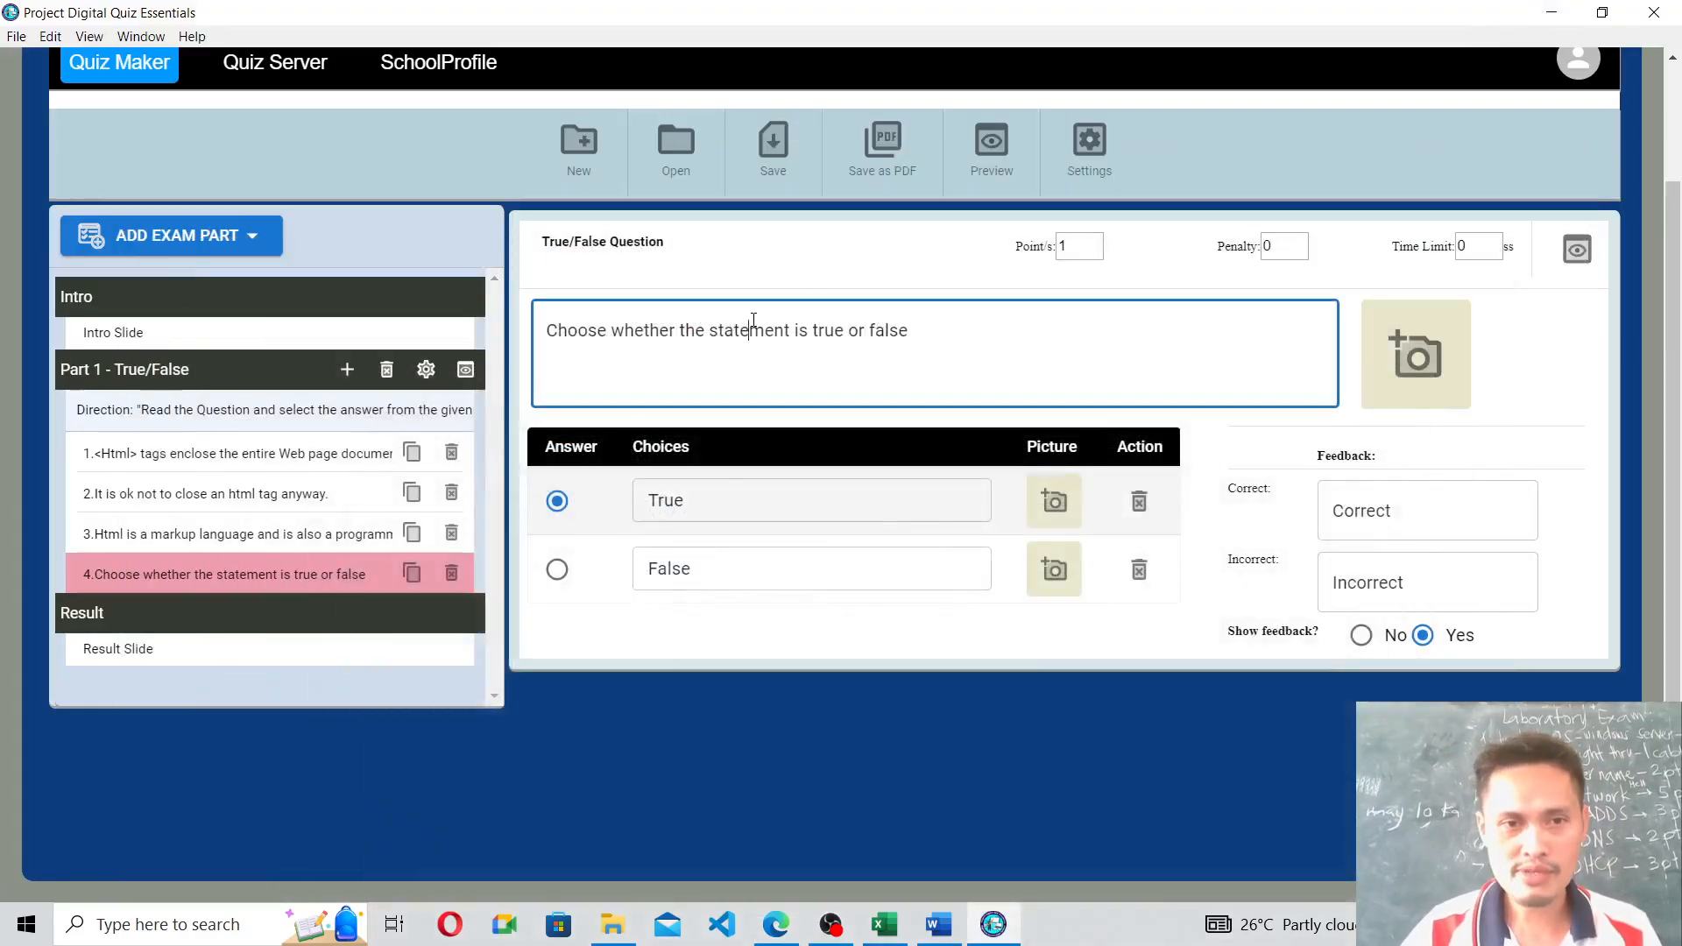
pyautogui.hotkey('ctrl', 'a')
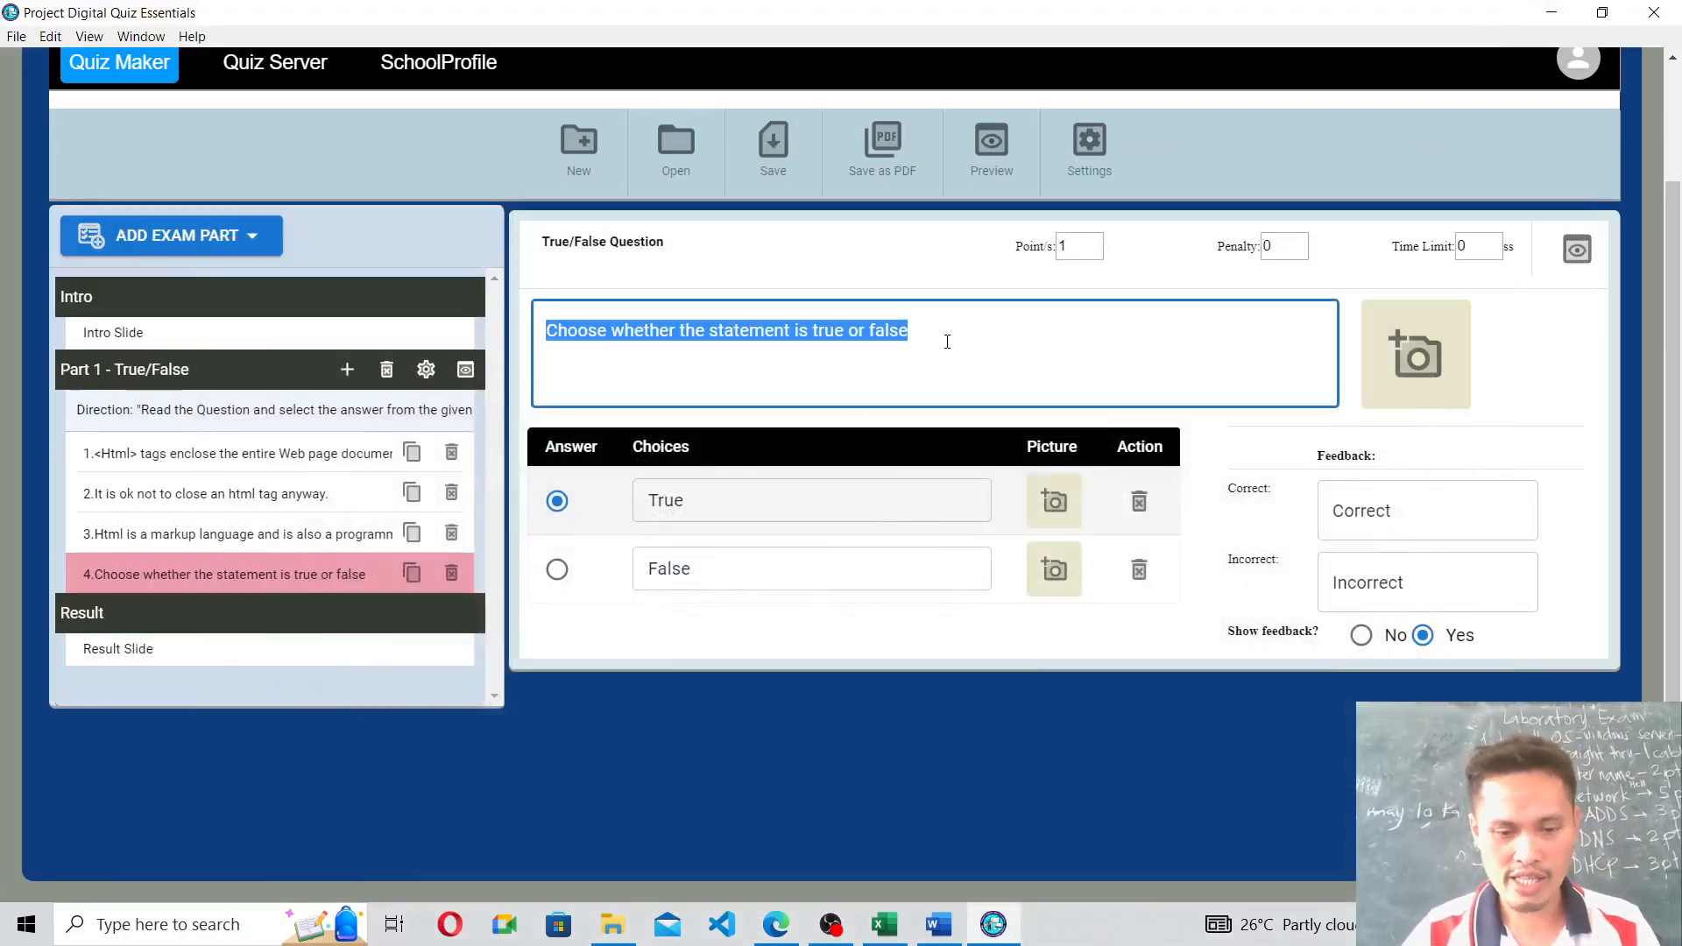
pyautogui.hotkey('ctrl', 'v')
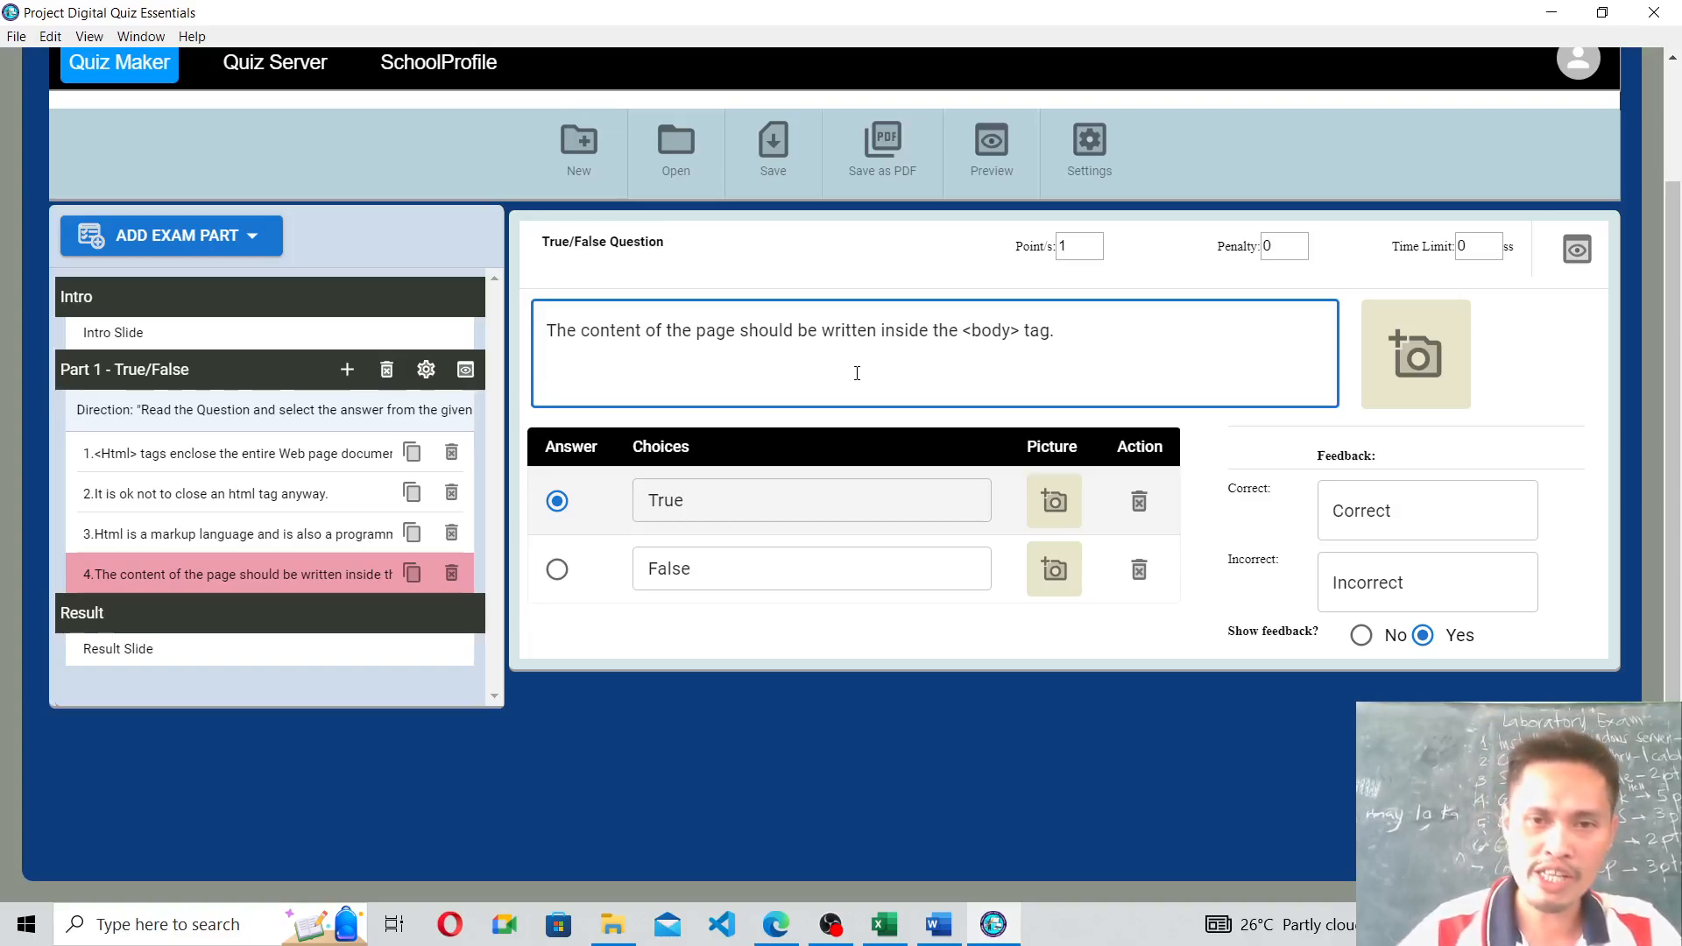
pyautogui.click(558, 501)
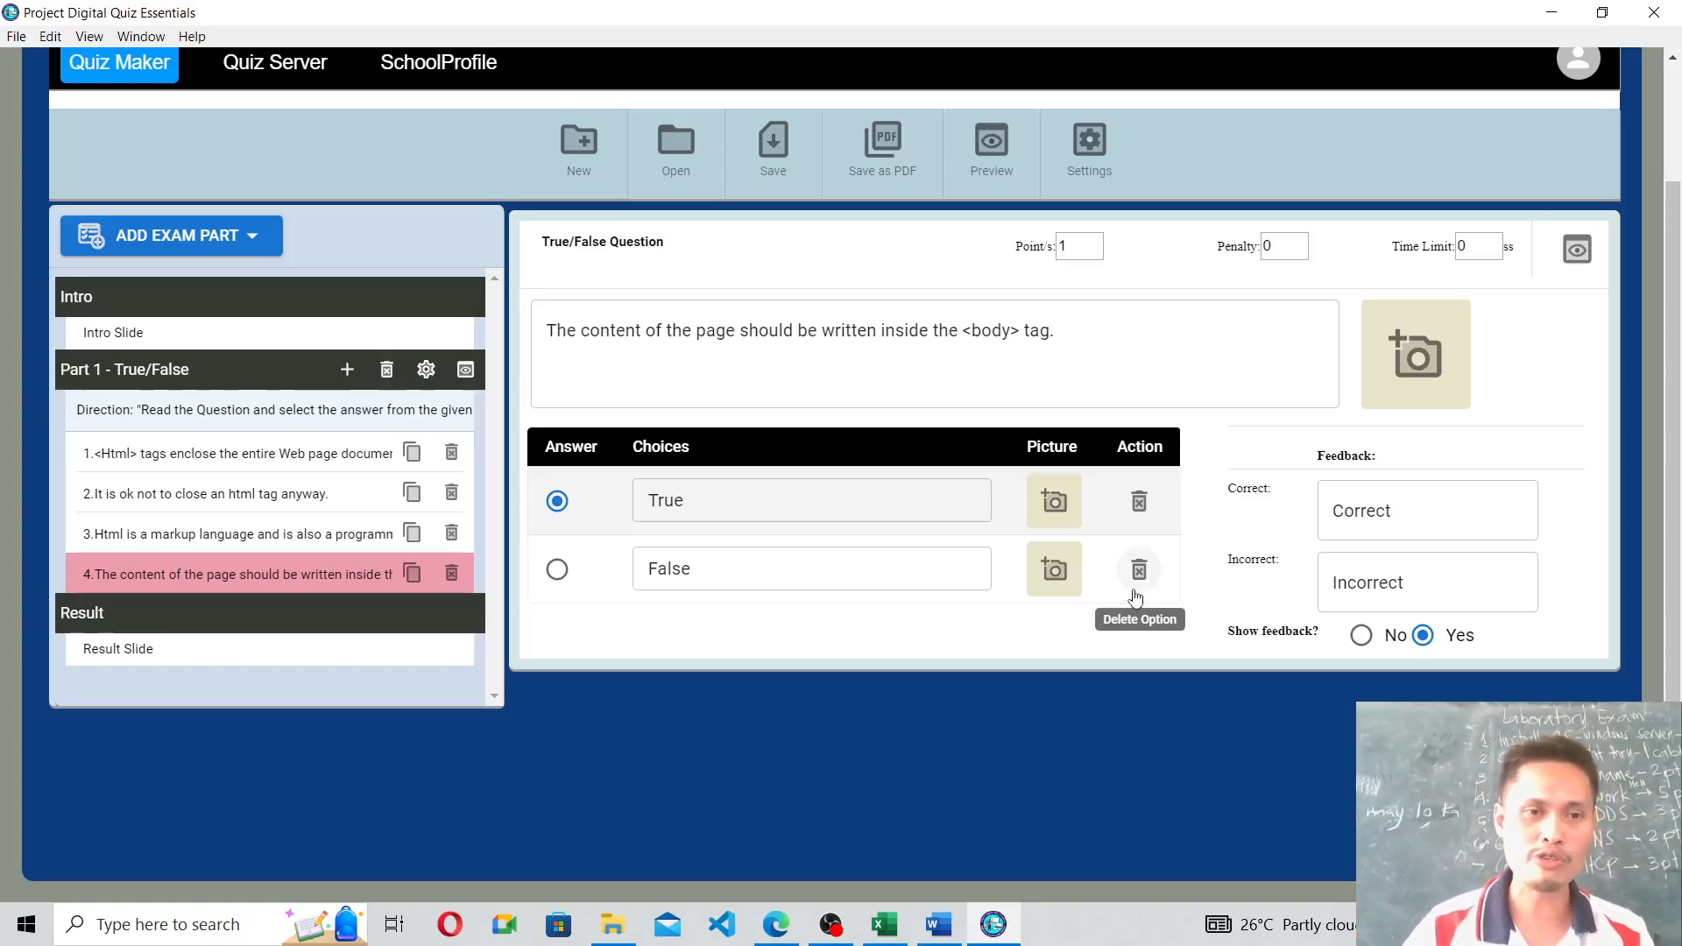
# Add a fifth question to Part 1 with the statement beginning "<Title> tag enclose the title of the document." copied in full from Quiz 1.pdf.
pyautogui.click(348, 371)
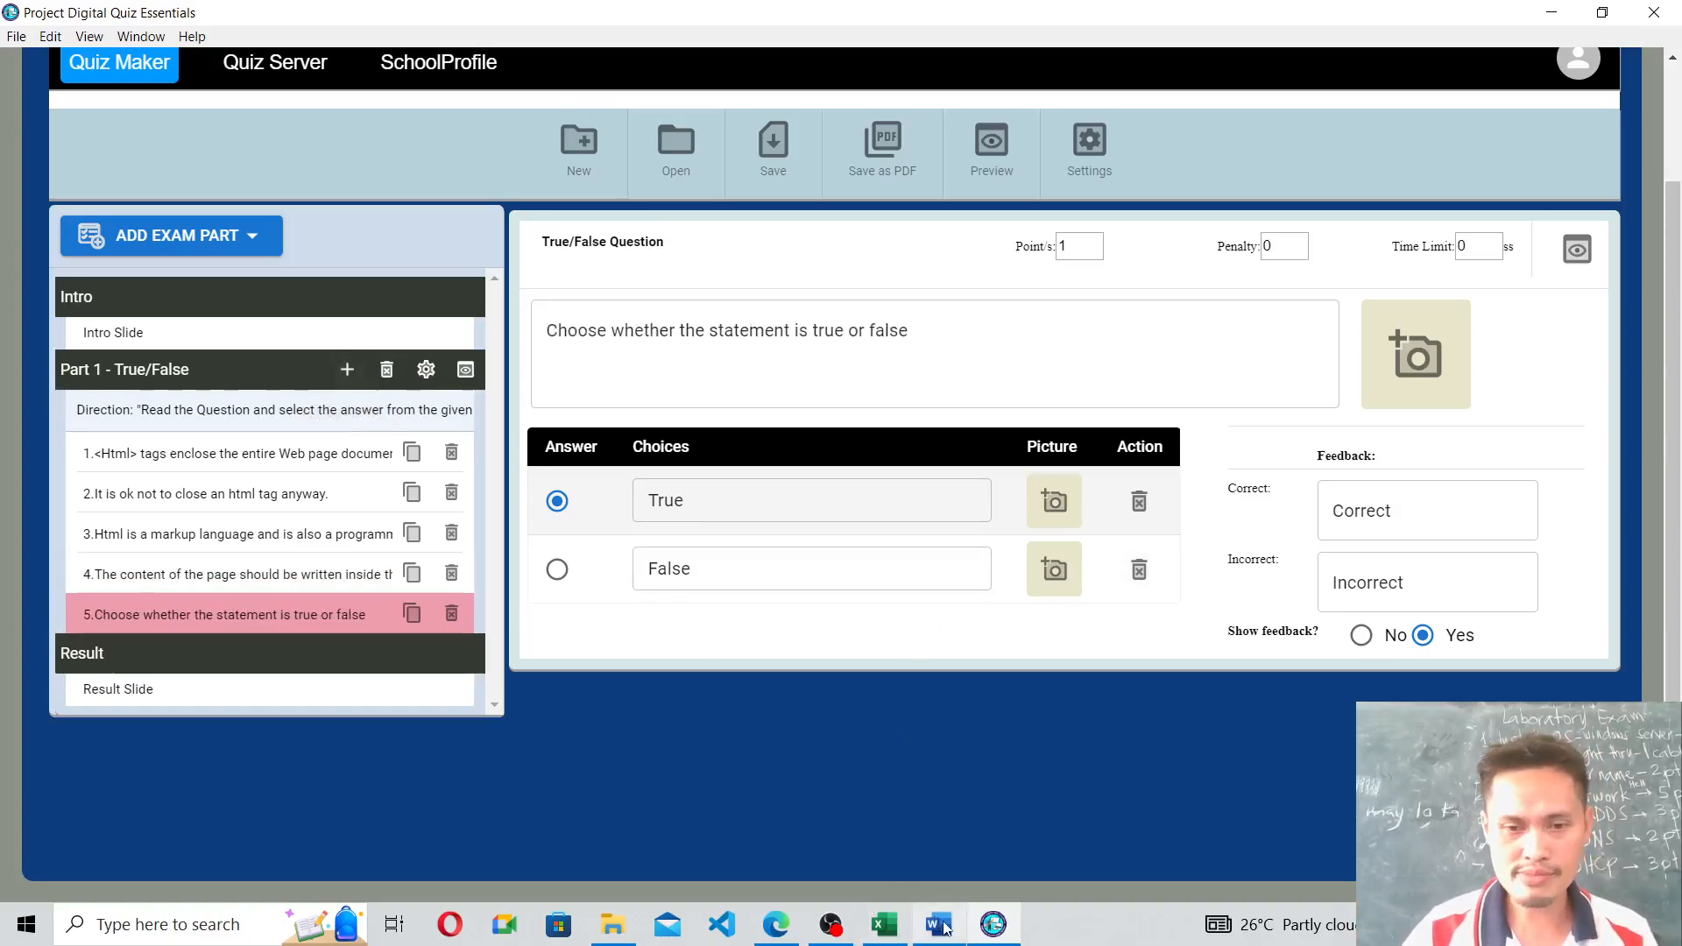
pyautogui.click(775, 925)
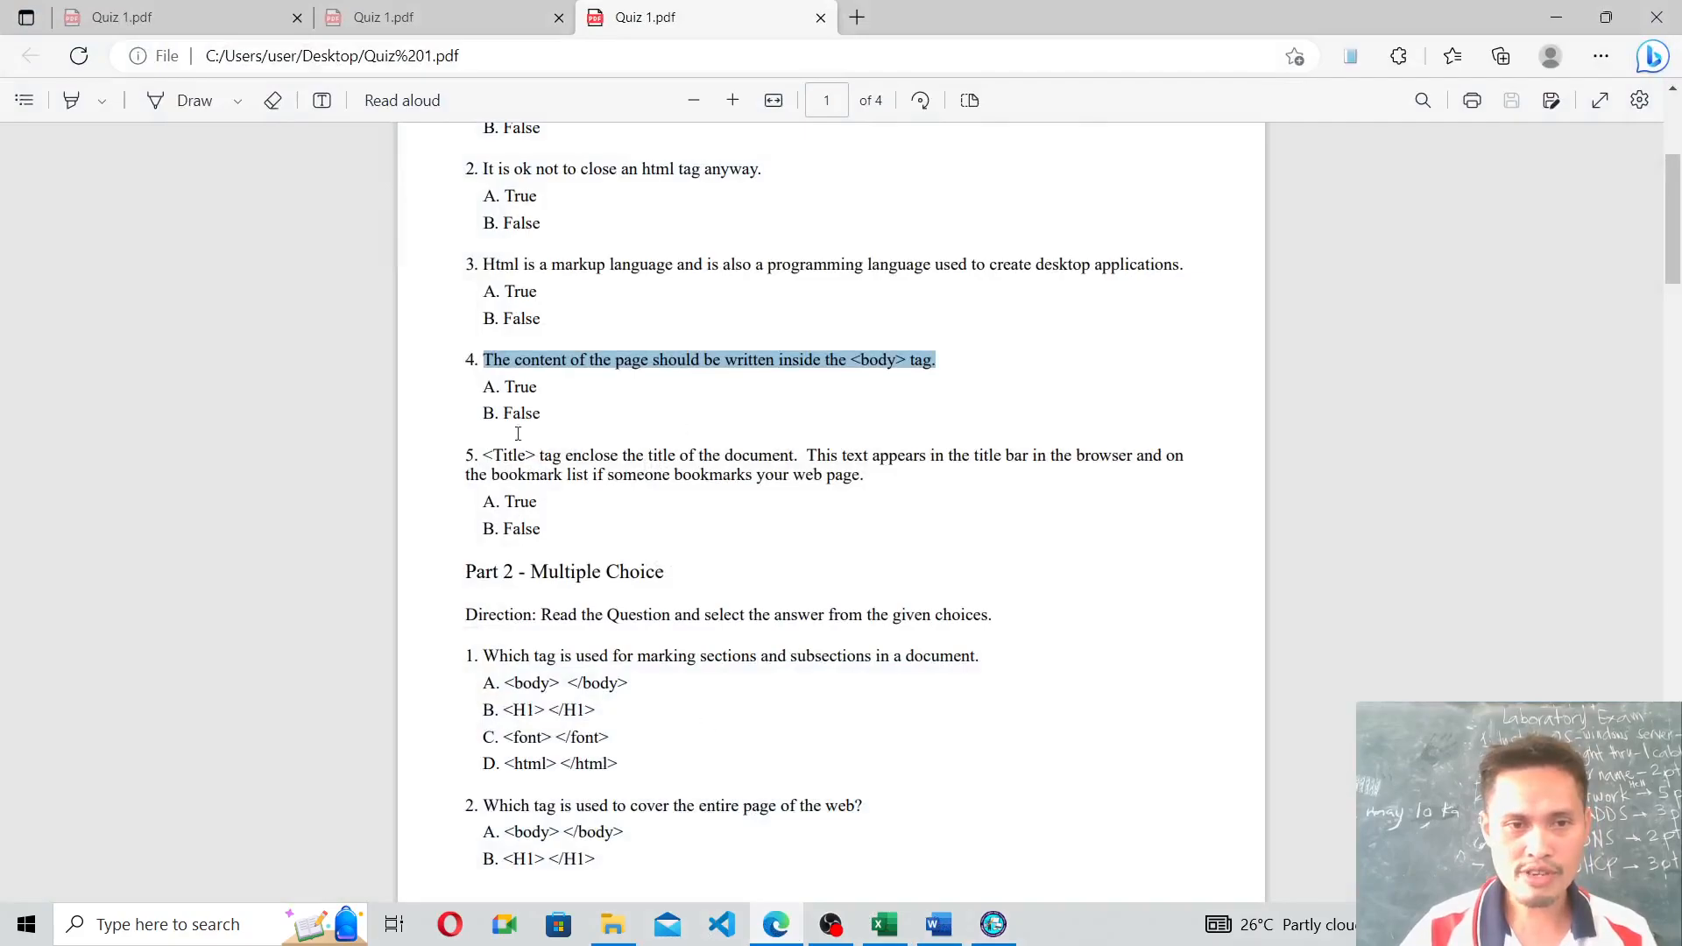
pyautogui.moveTo(481, 456); pyautogui.dragTo(892, 486)
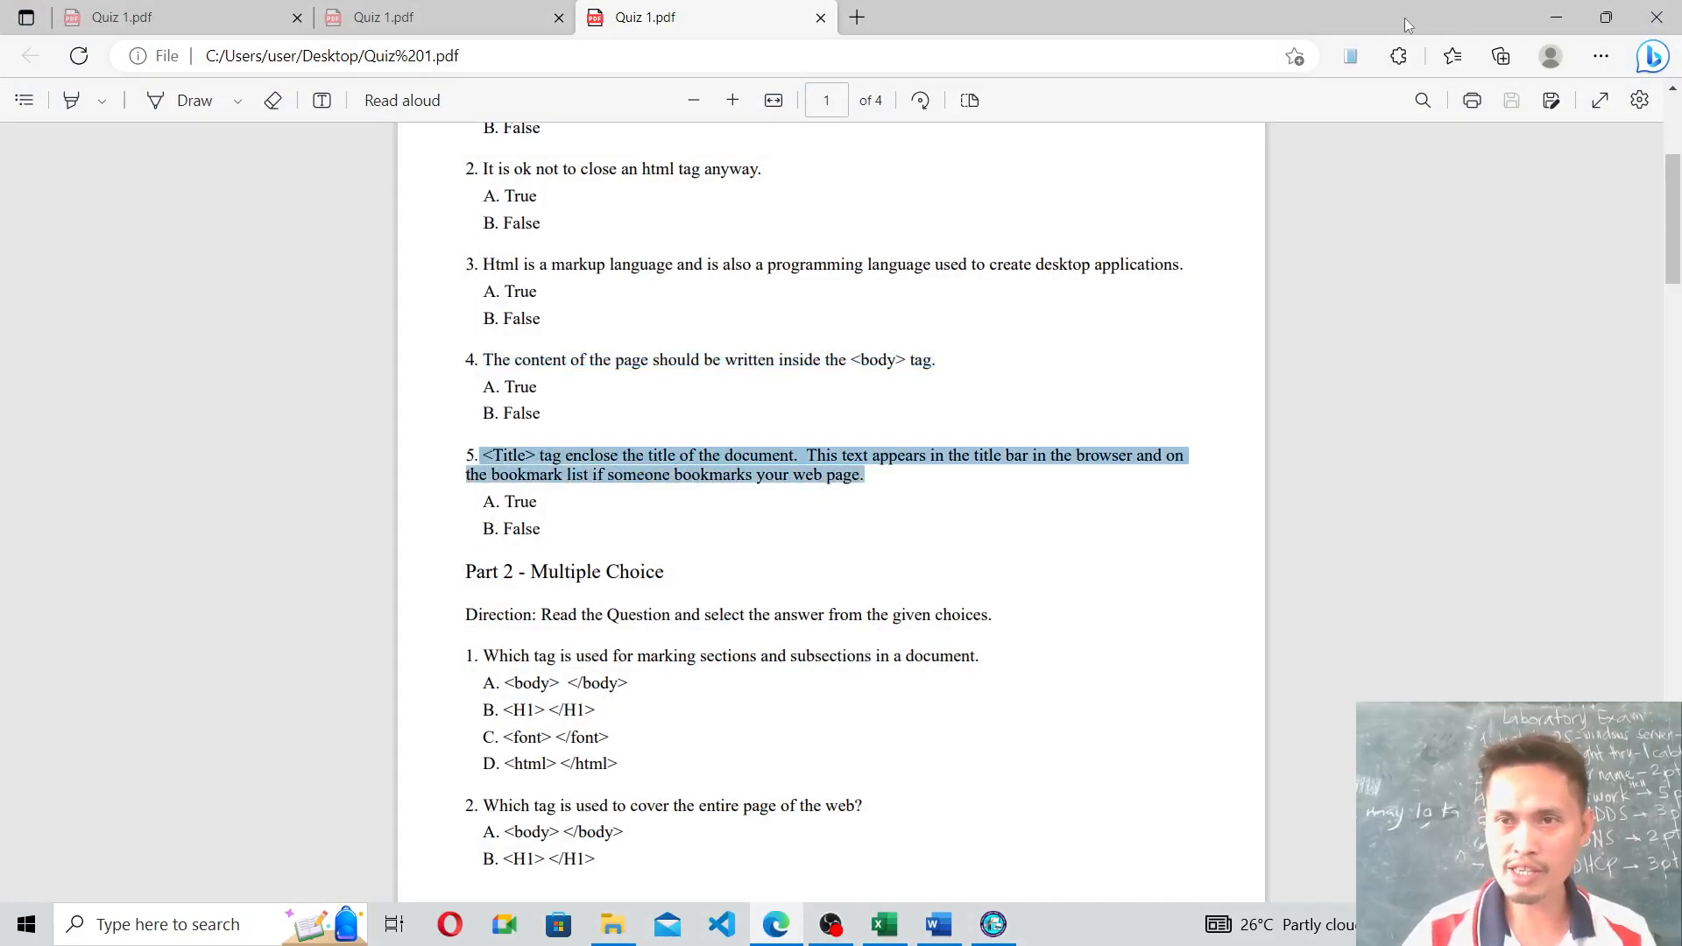
pyautogui.click(1556, 17)
pyautogui.click(694, 341)
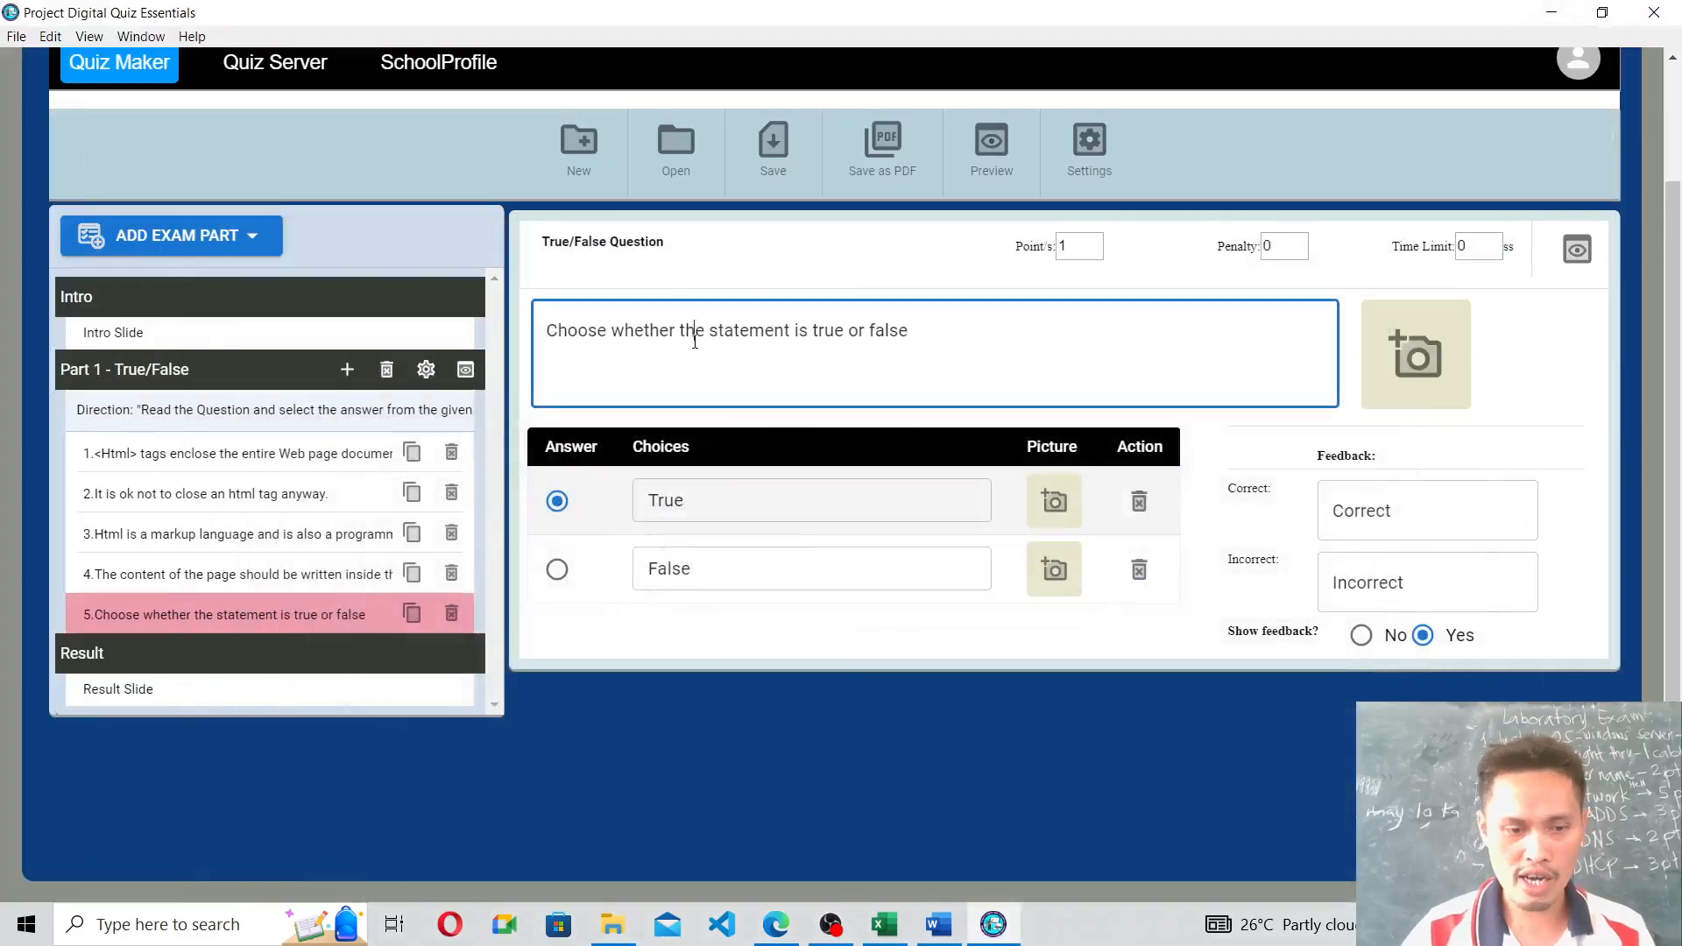
pyautogui.hotkey('ctrl', 'a')
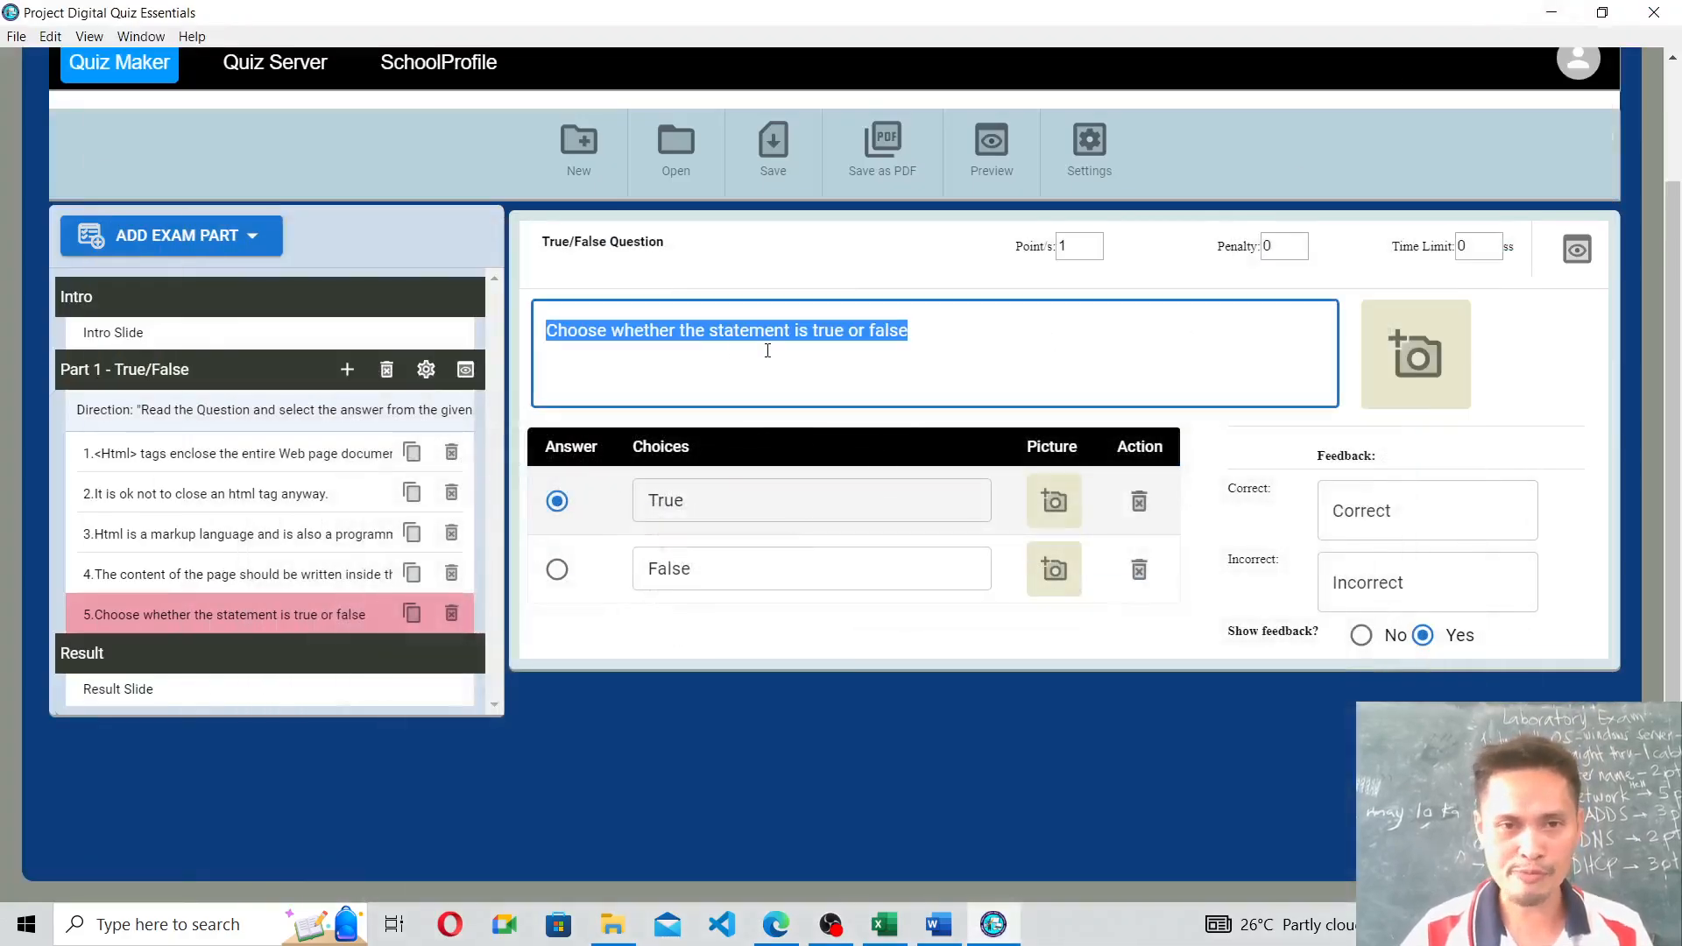
pyautogui.hotkey('ctrl', 'v')
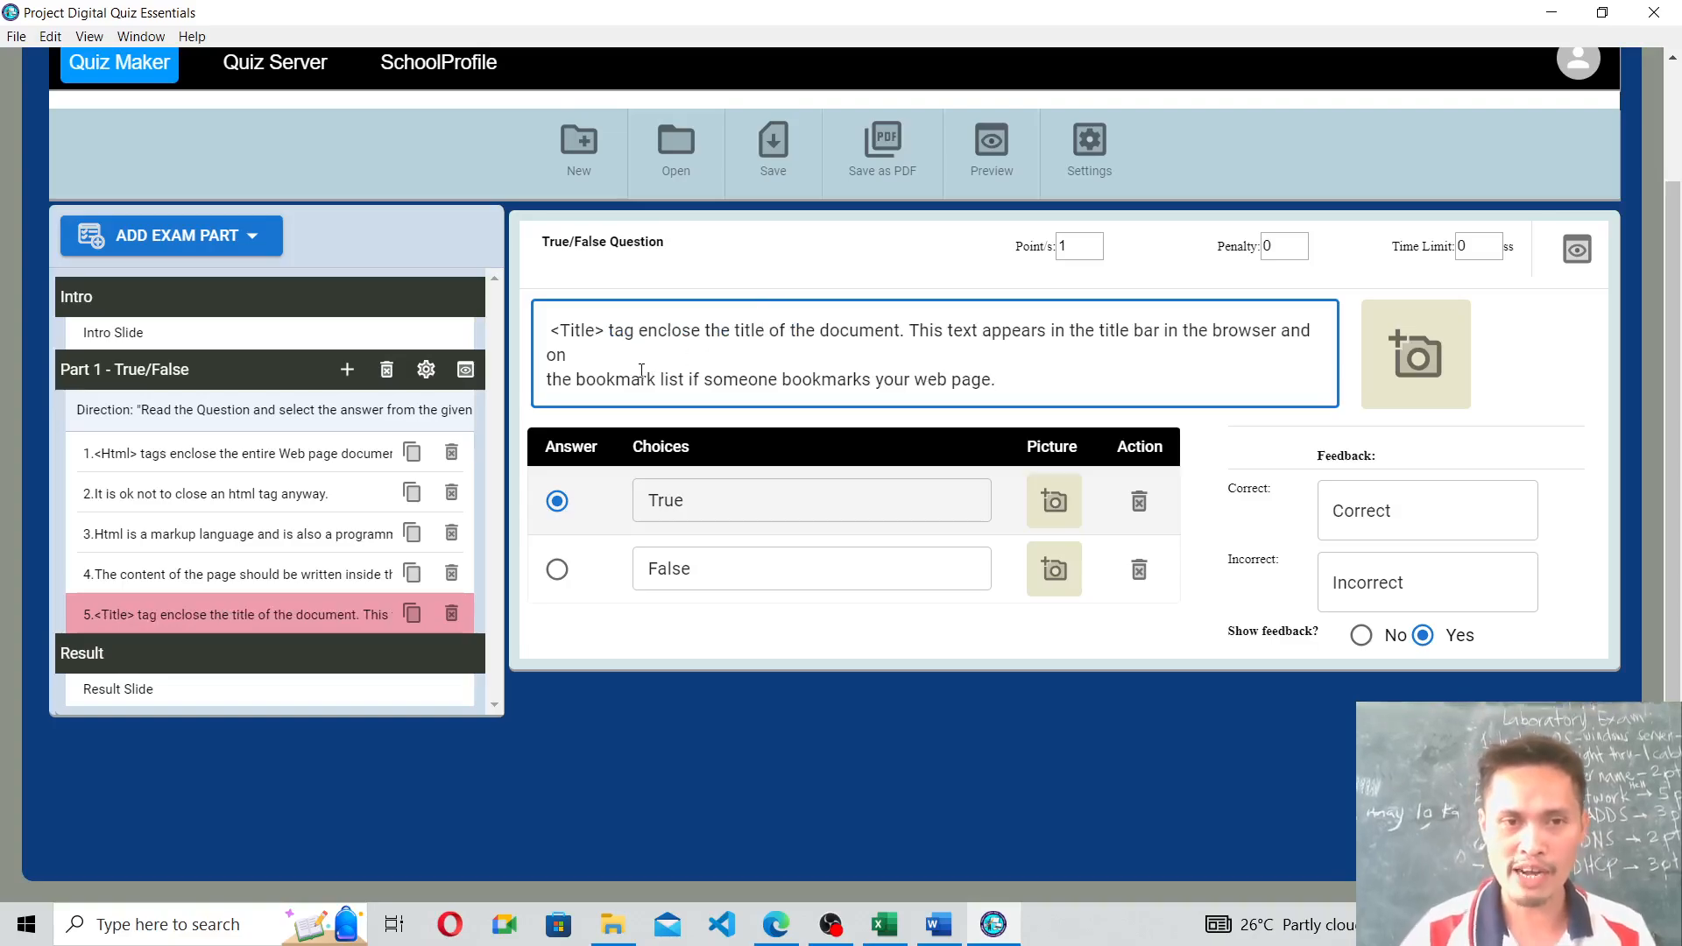
# Remove the line break after "browser and on" in the question 5 statement and mark True as the correct answer.
pyautogui.click(605, 358)
pyautogui.press('Delete')
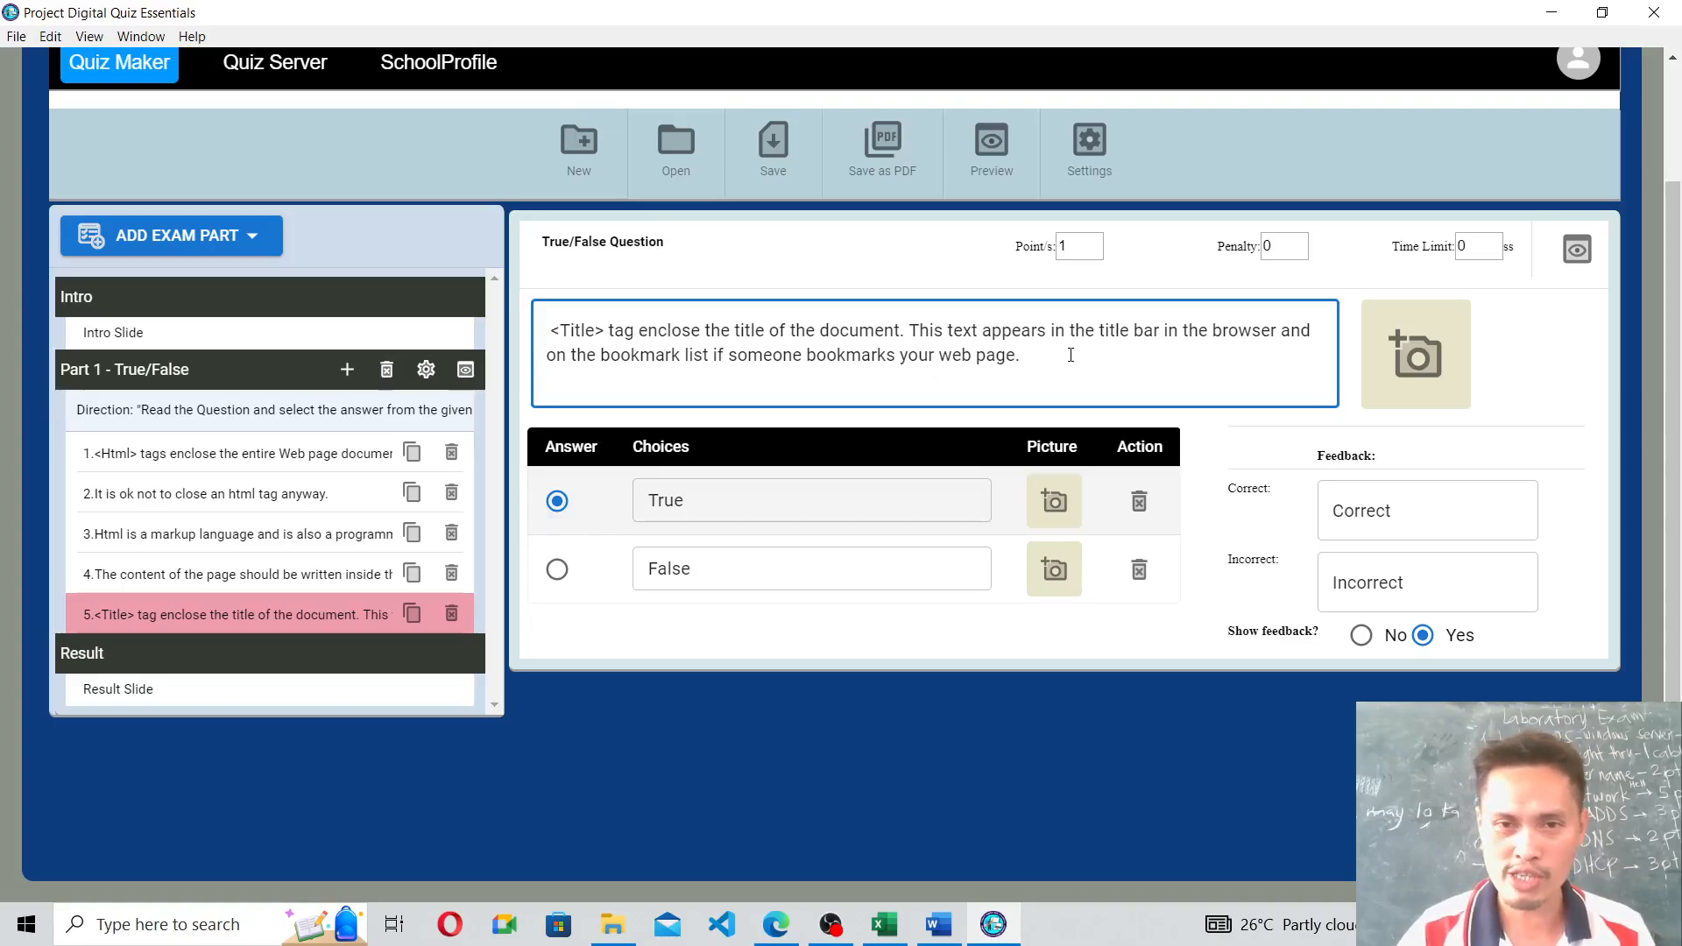
pyautogui.hotkey('ctrl', 'a')
pyautogui.click(557, 501)
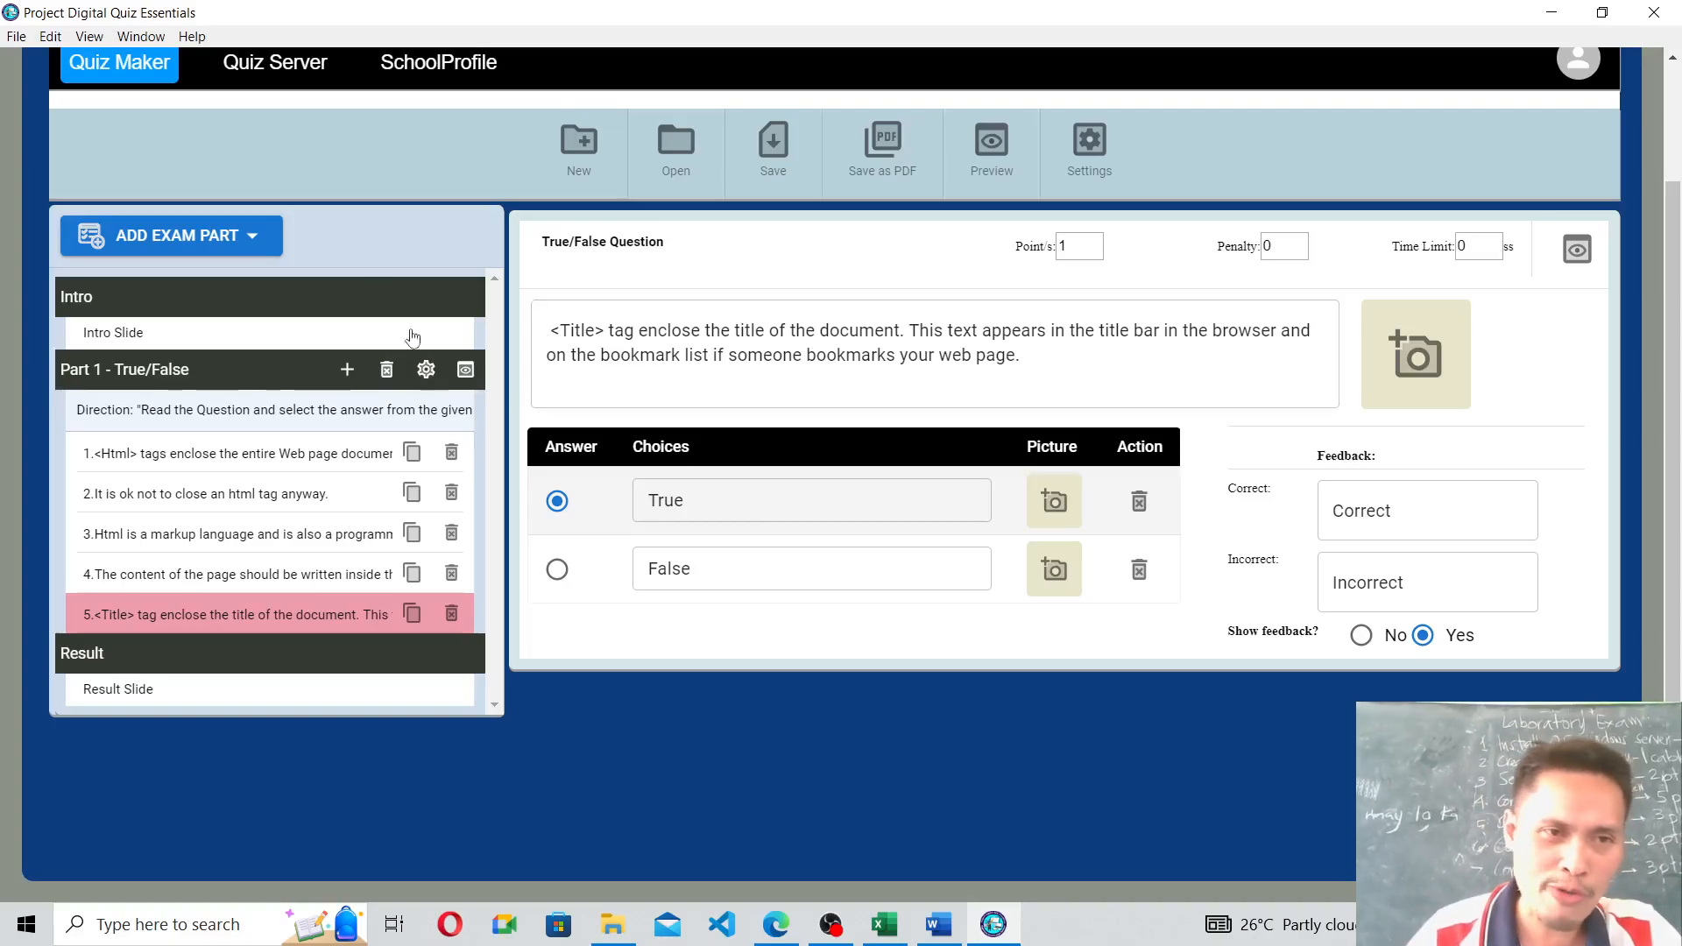
# Add a Multiple Choice exam part to the quiz and look over its first question.
pyautogui.click(253, 246)
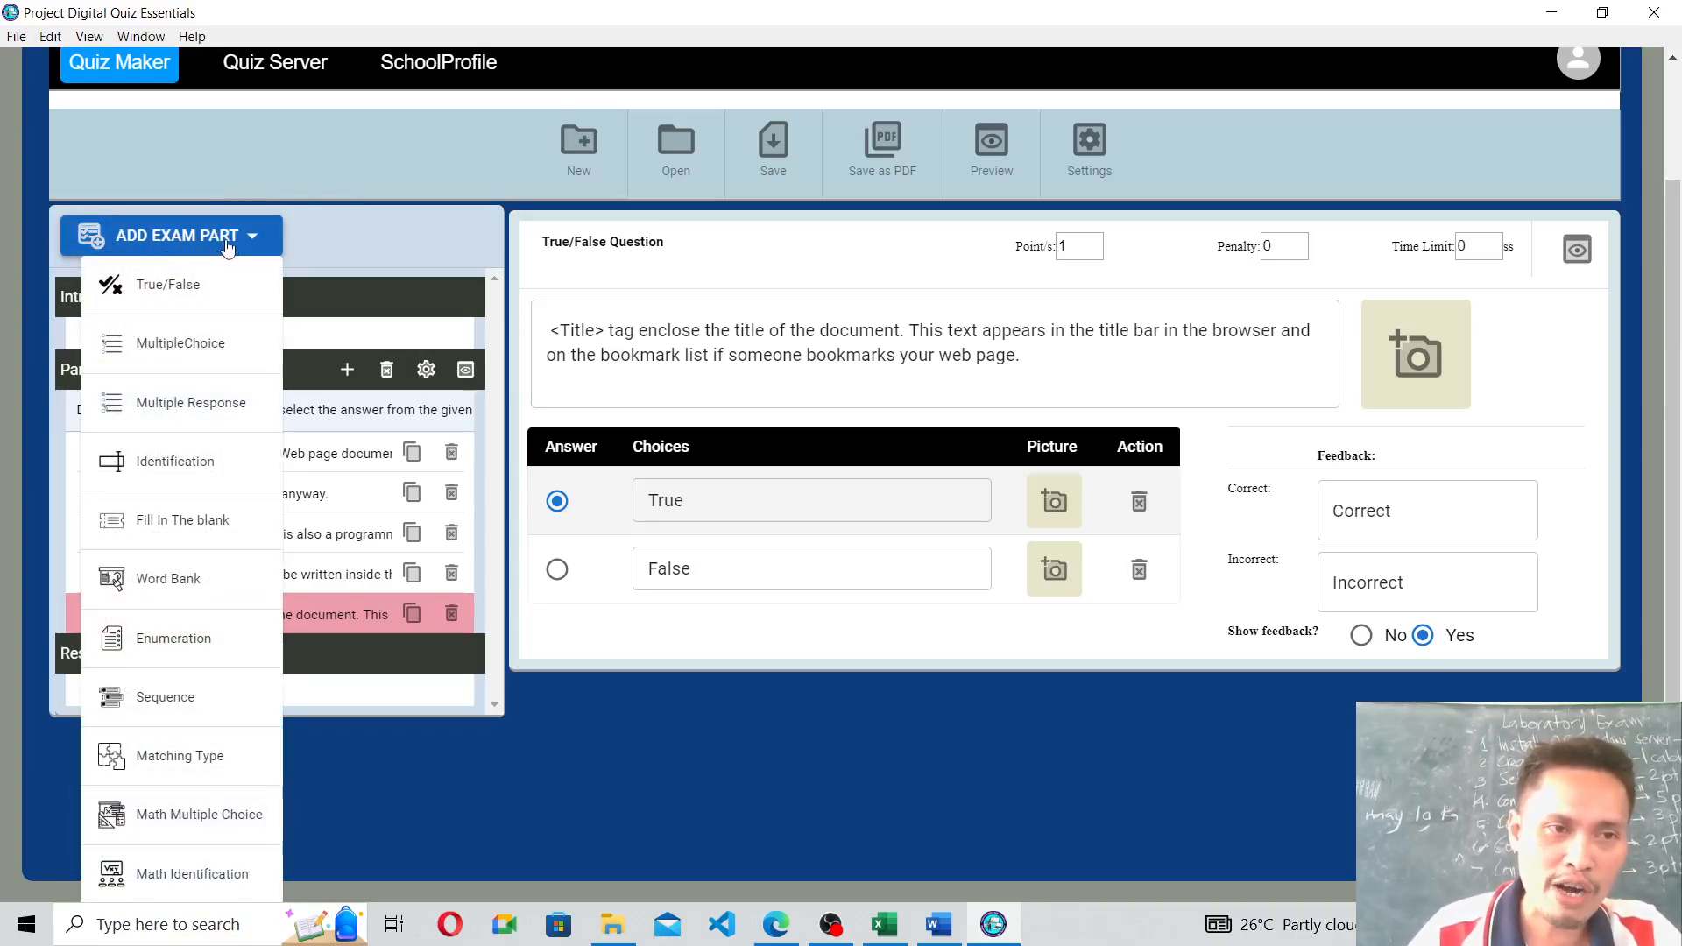
pyautogui.click(192, 353)
pyautogui.scroll(-2, 200, 444)
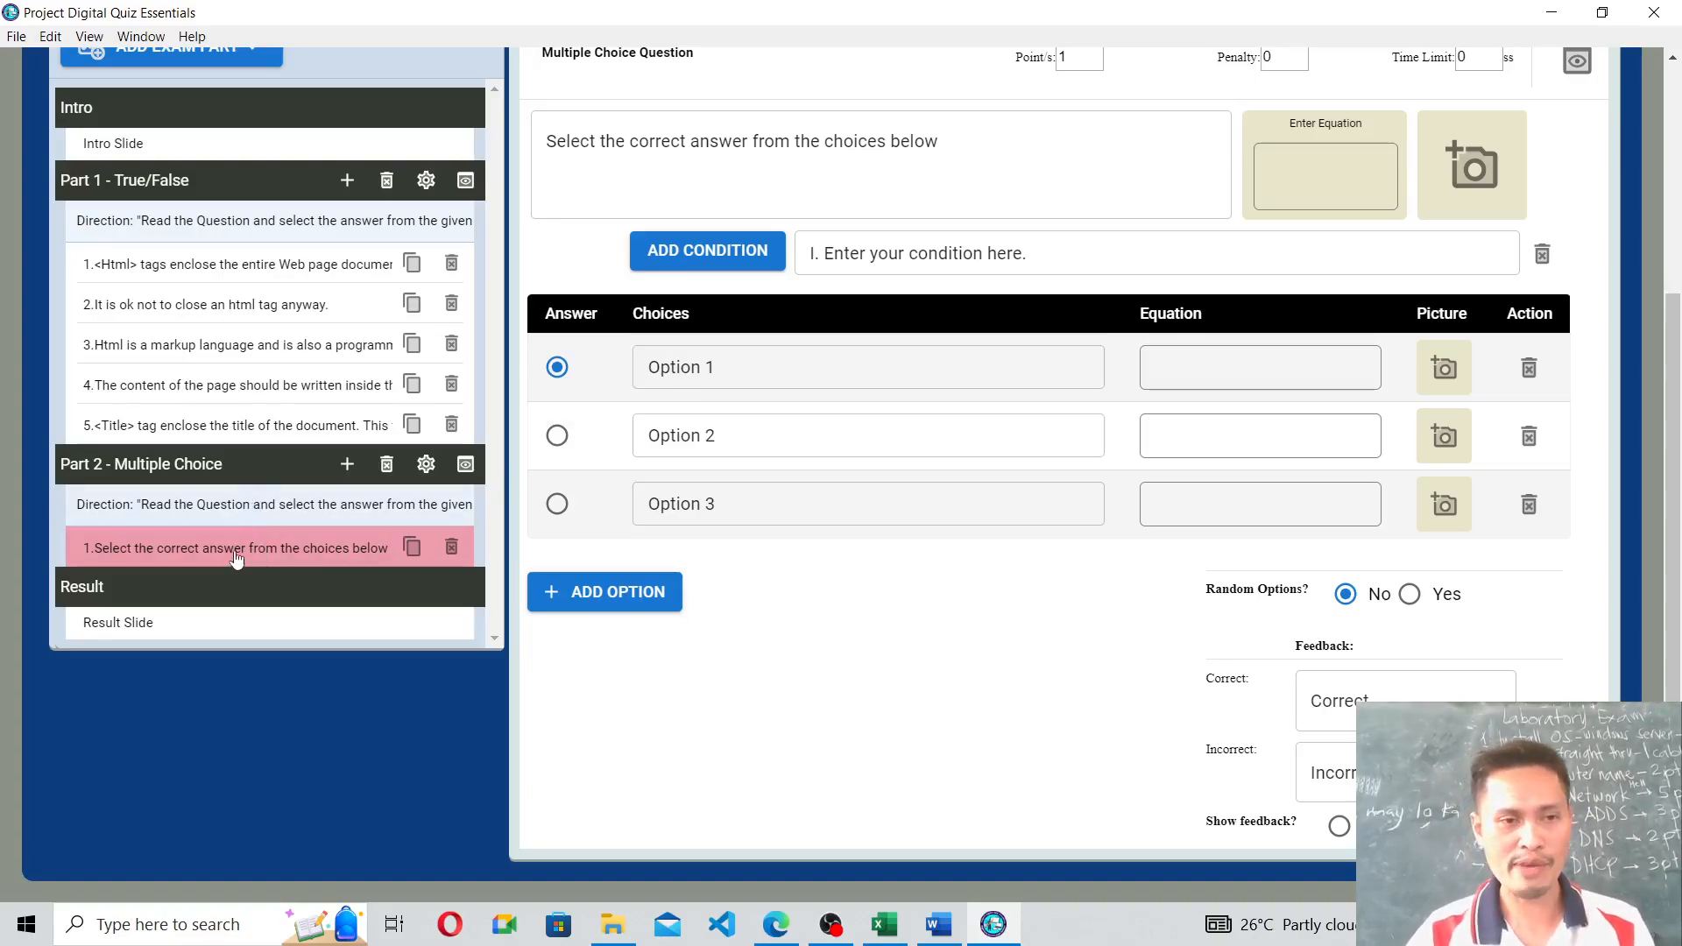
pyautogui.scroll(3, 639, 439)
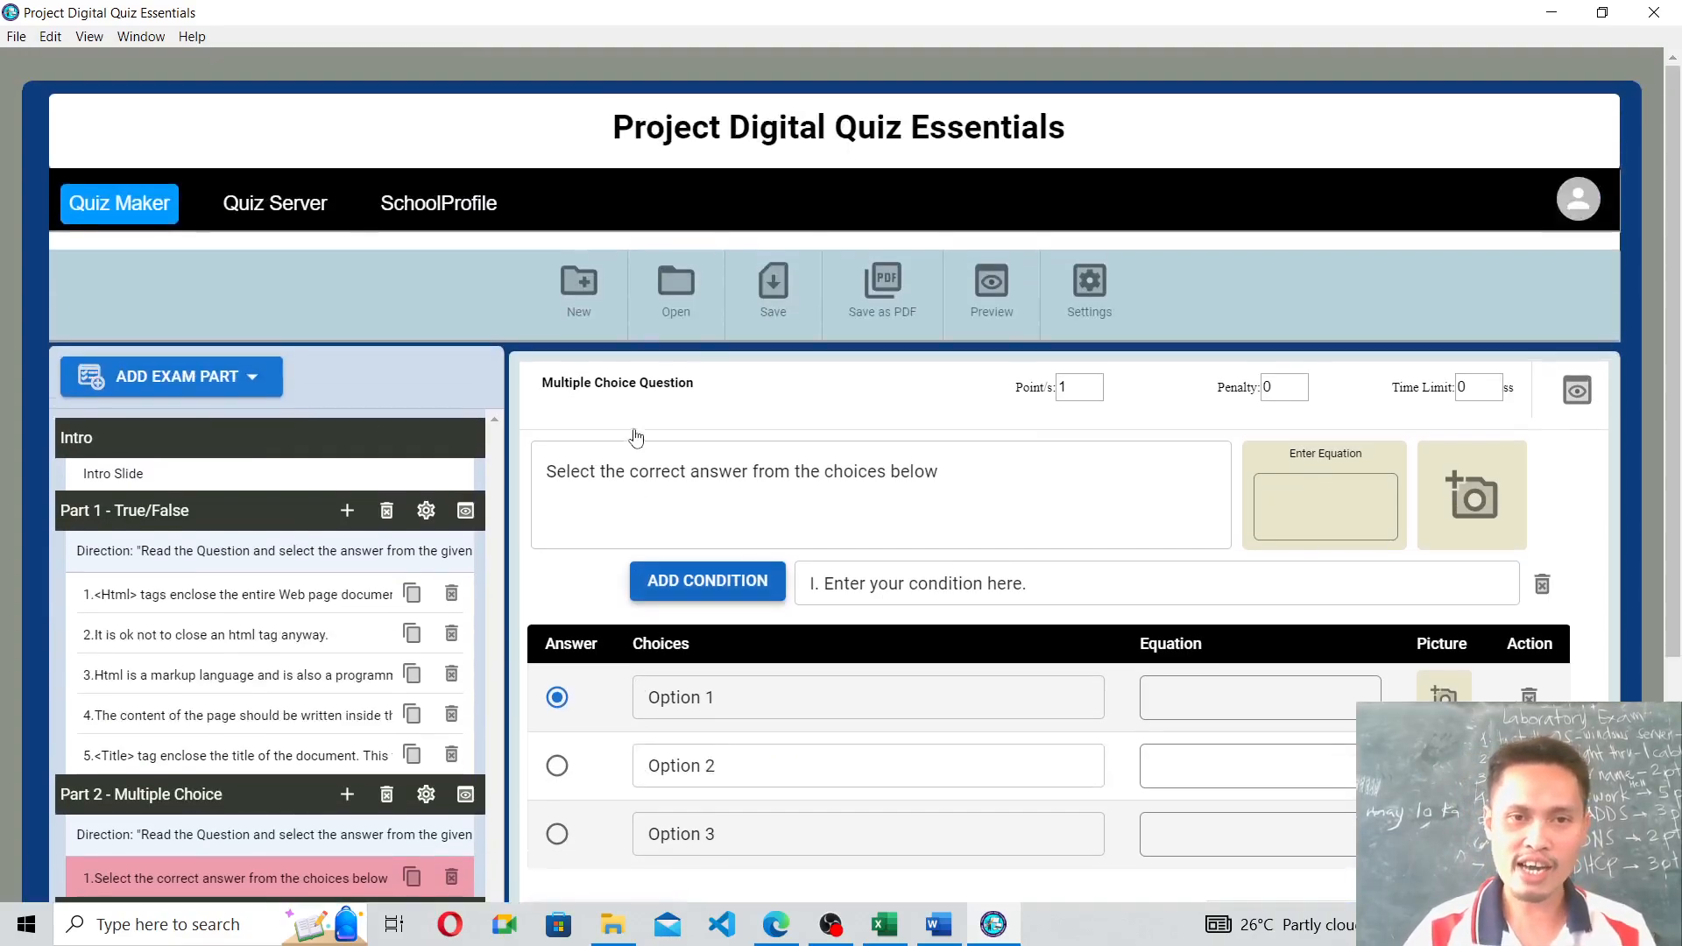
pyautogui.scroll(-2, 642, 425)
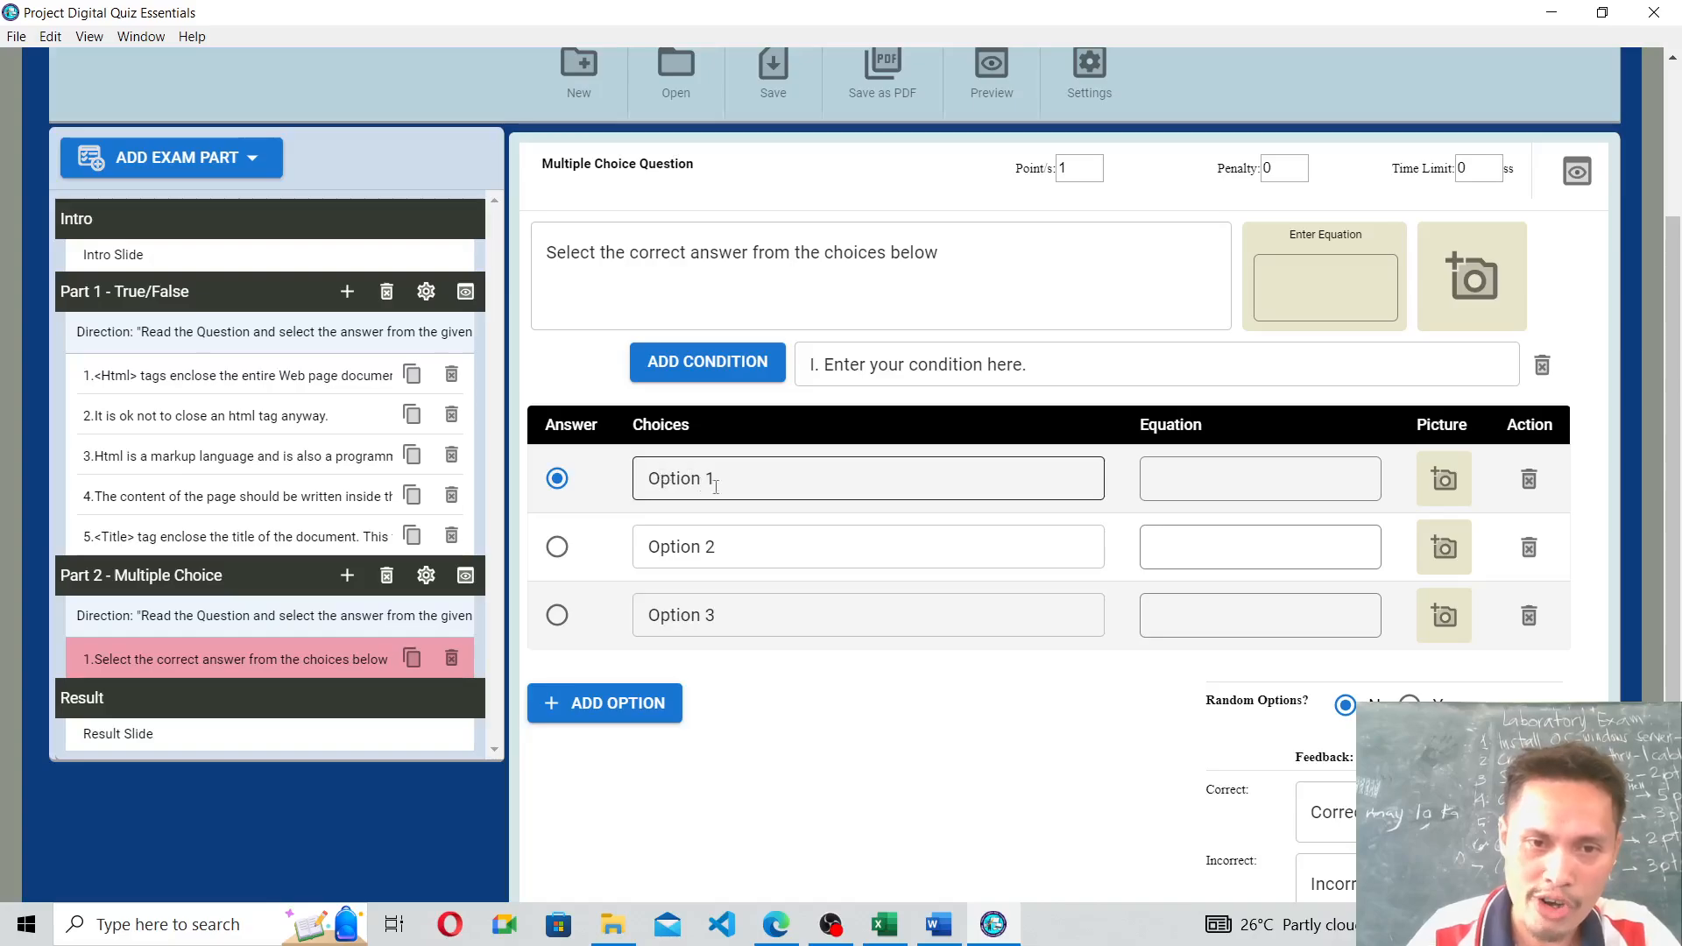
pyautogui.click(727, 547)
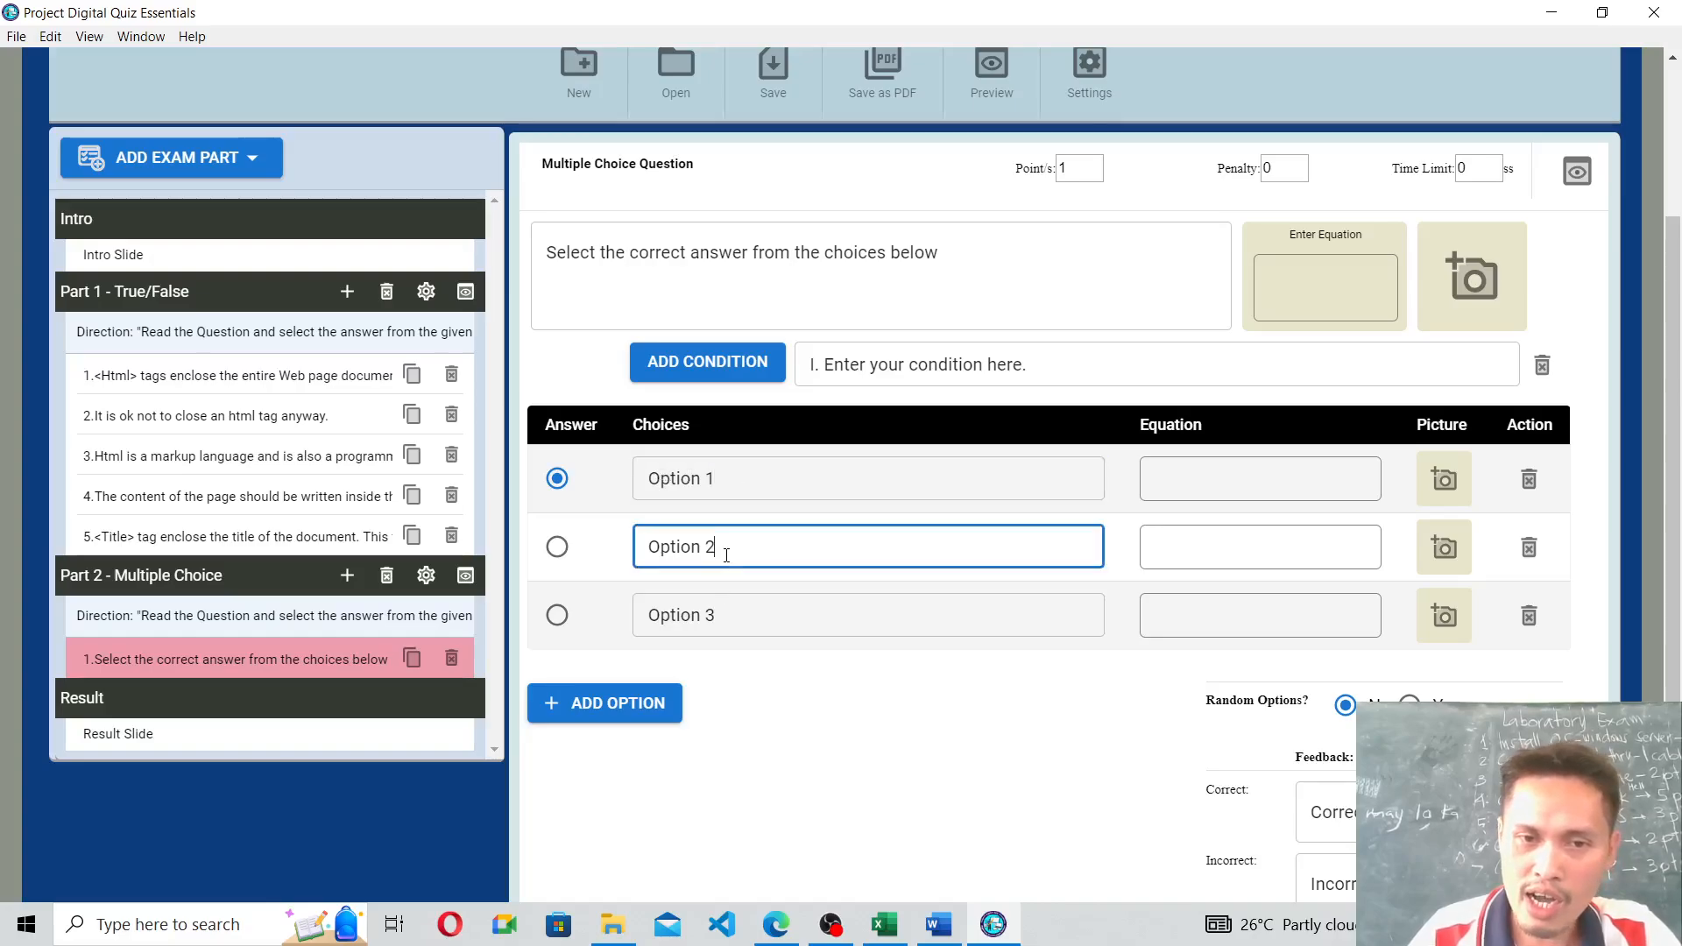
pyautogui.click(740, 624)
pyautogui.click(737, 544)
pyautogui.click(735, 477)
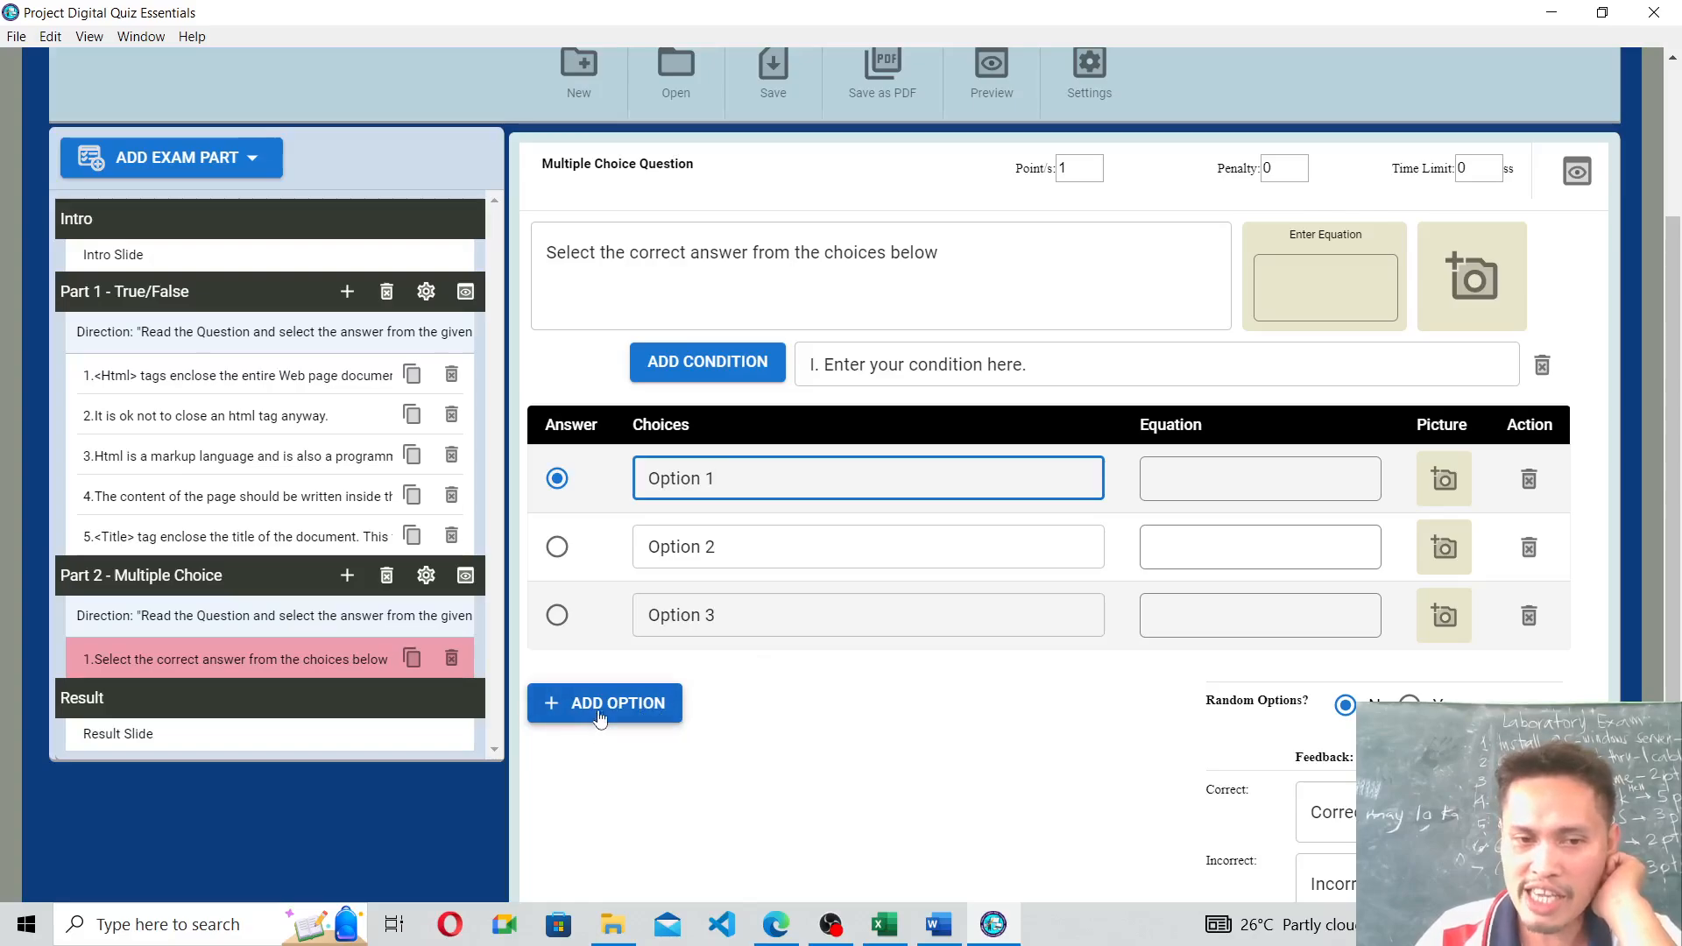
# Replace the Part 2 question text with "Which tag is used for marking sections and subsections in a document?", copied from Quiz 1.pdf and ended with a question mark.
pyautogui.scroll(2, 808, 656)
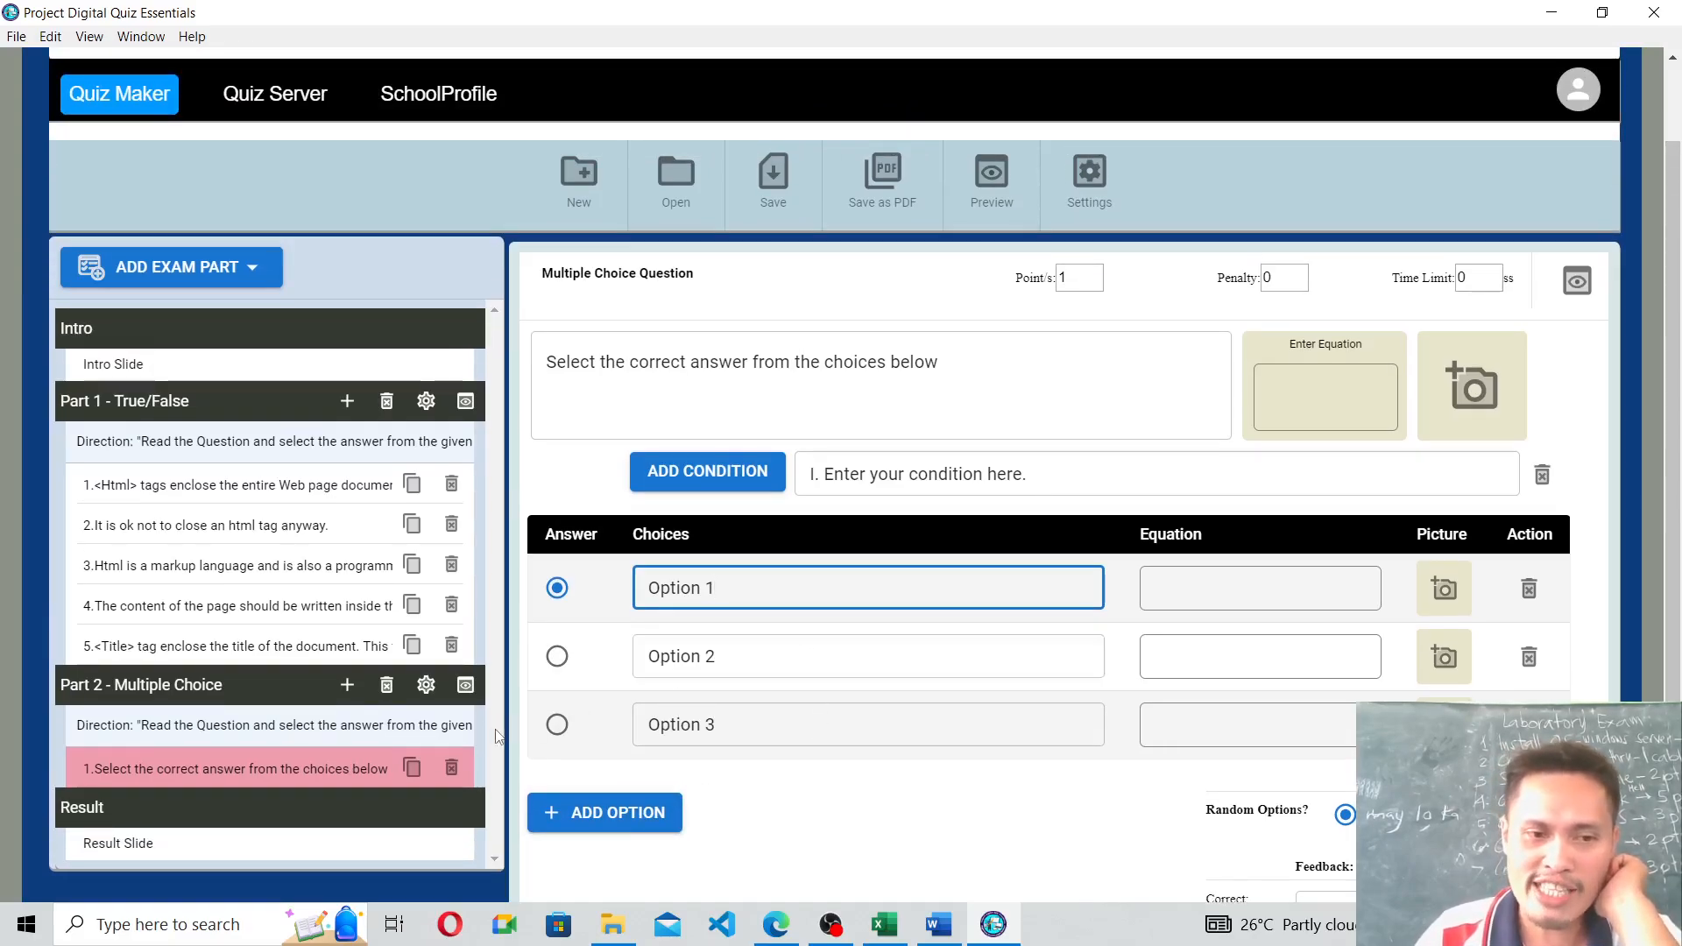
pyautogui.moveTo(952, 366); pyautogui.dragTo(543, 355)
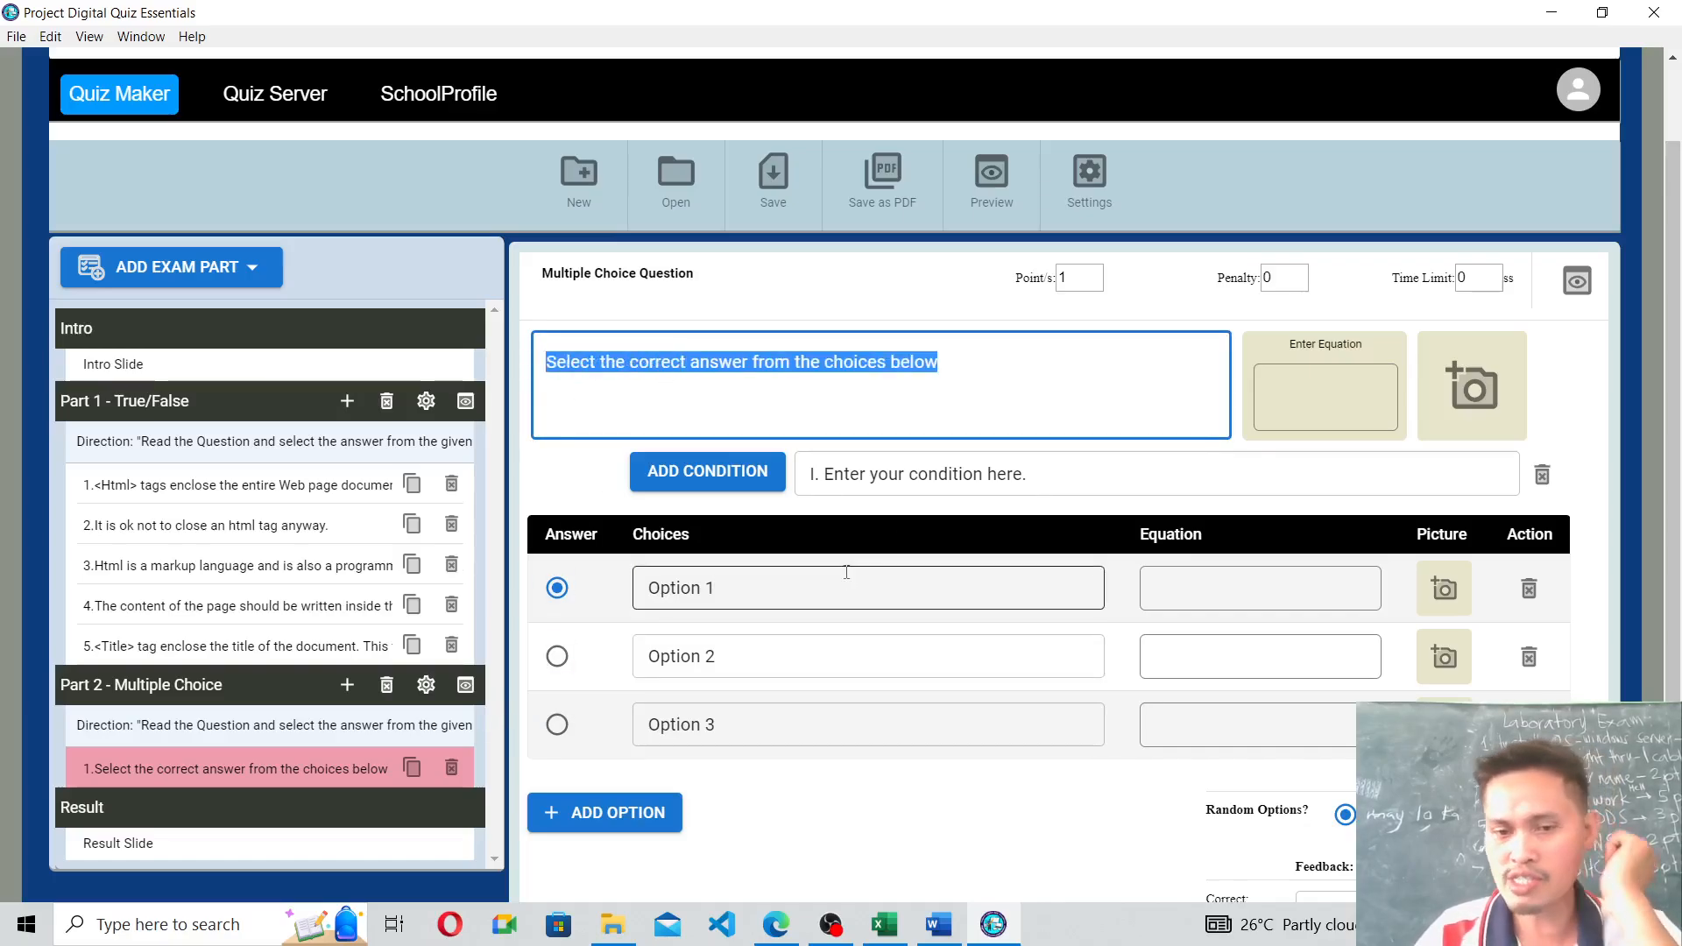
pyautogui.click(777, 921)
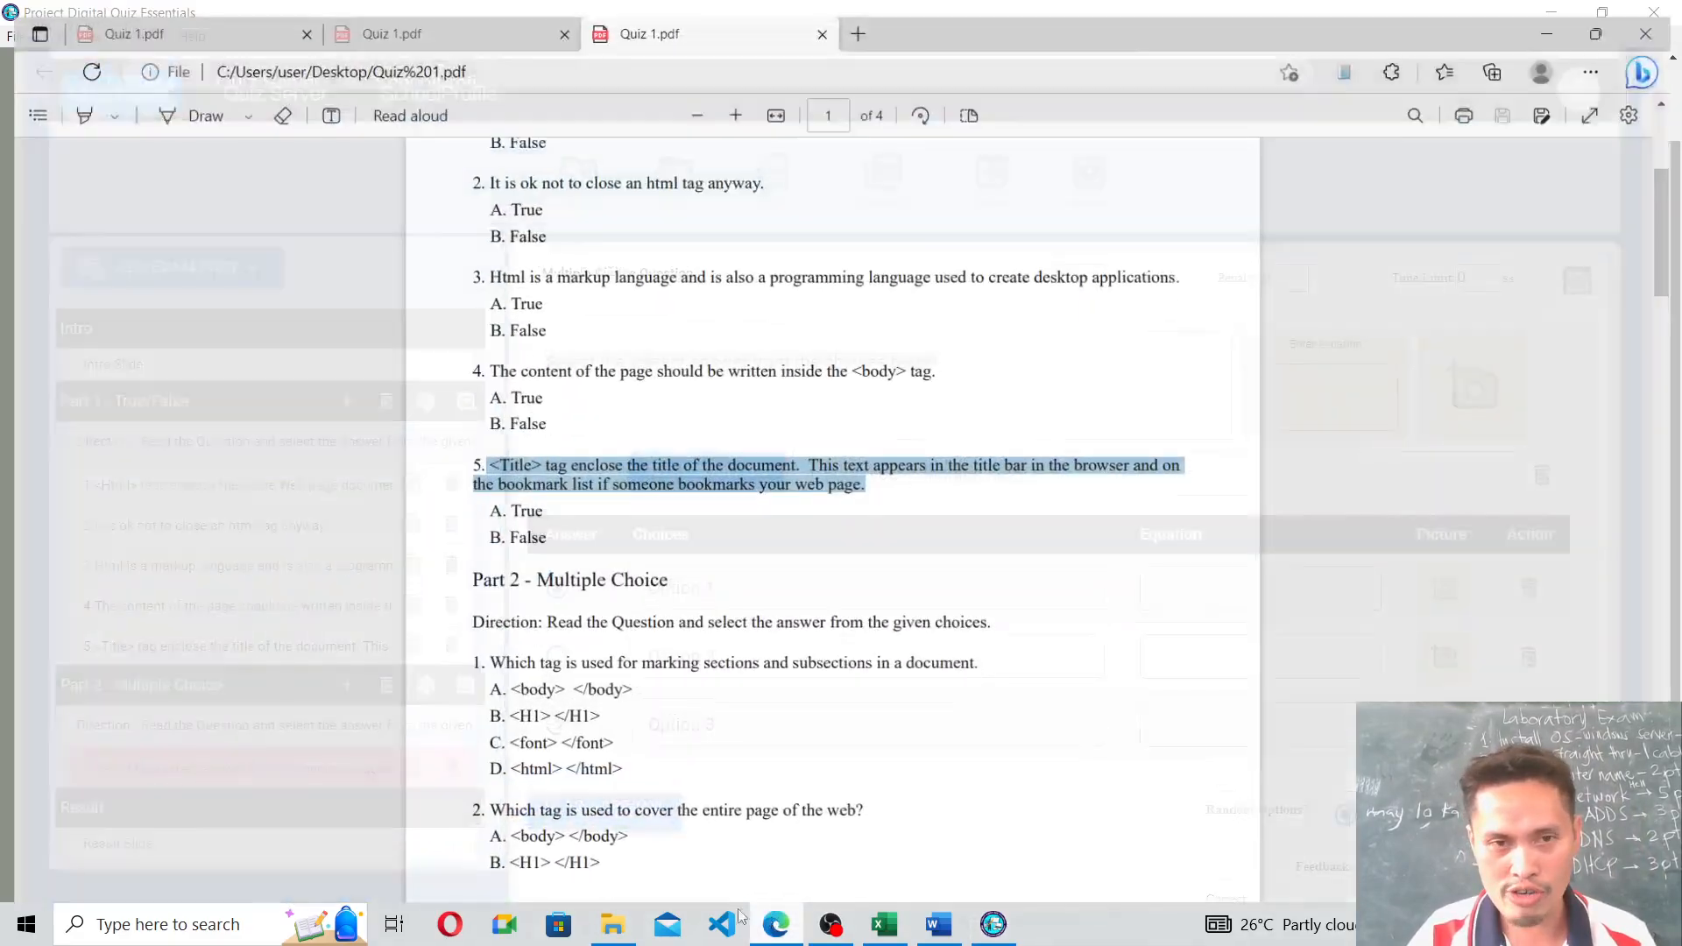
pyautogui.scroll(-3, 527, 342)
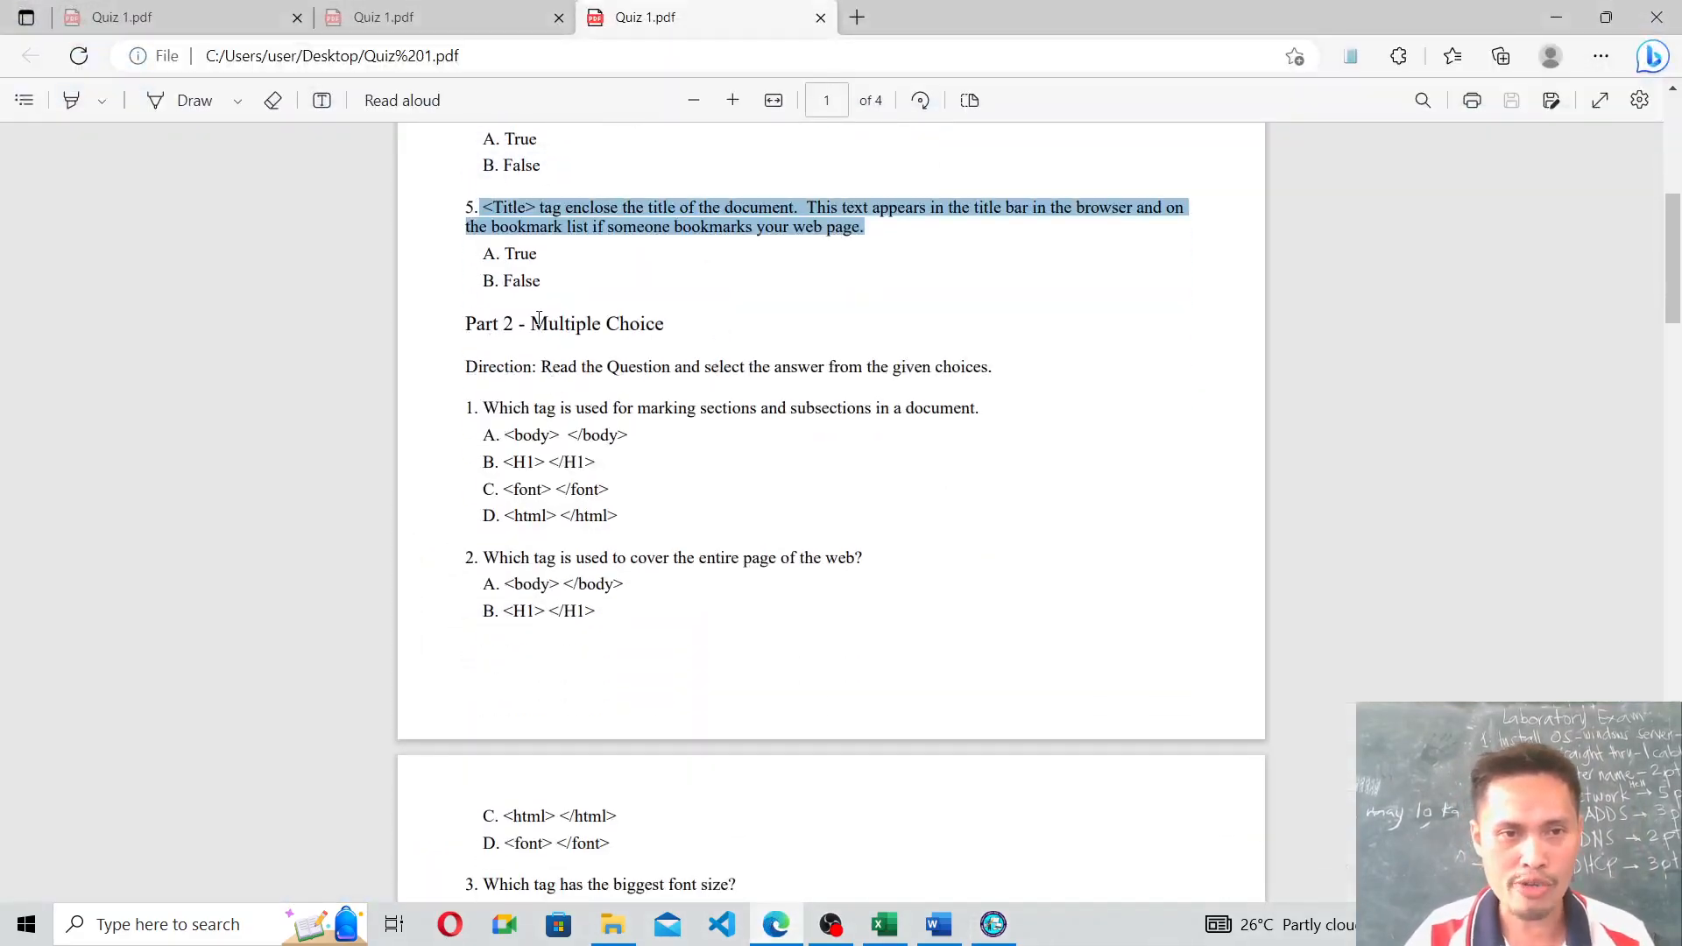
pyautogui.scroll(-2, 565, 351)
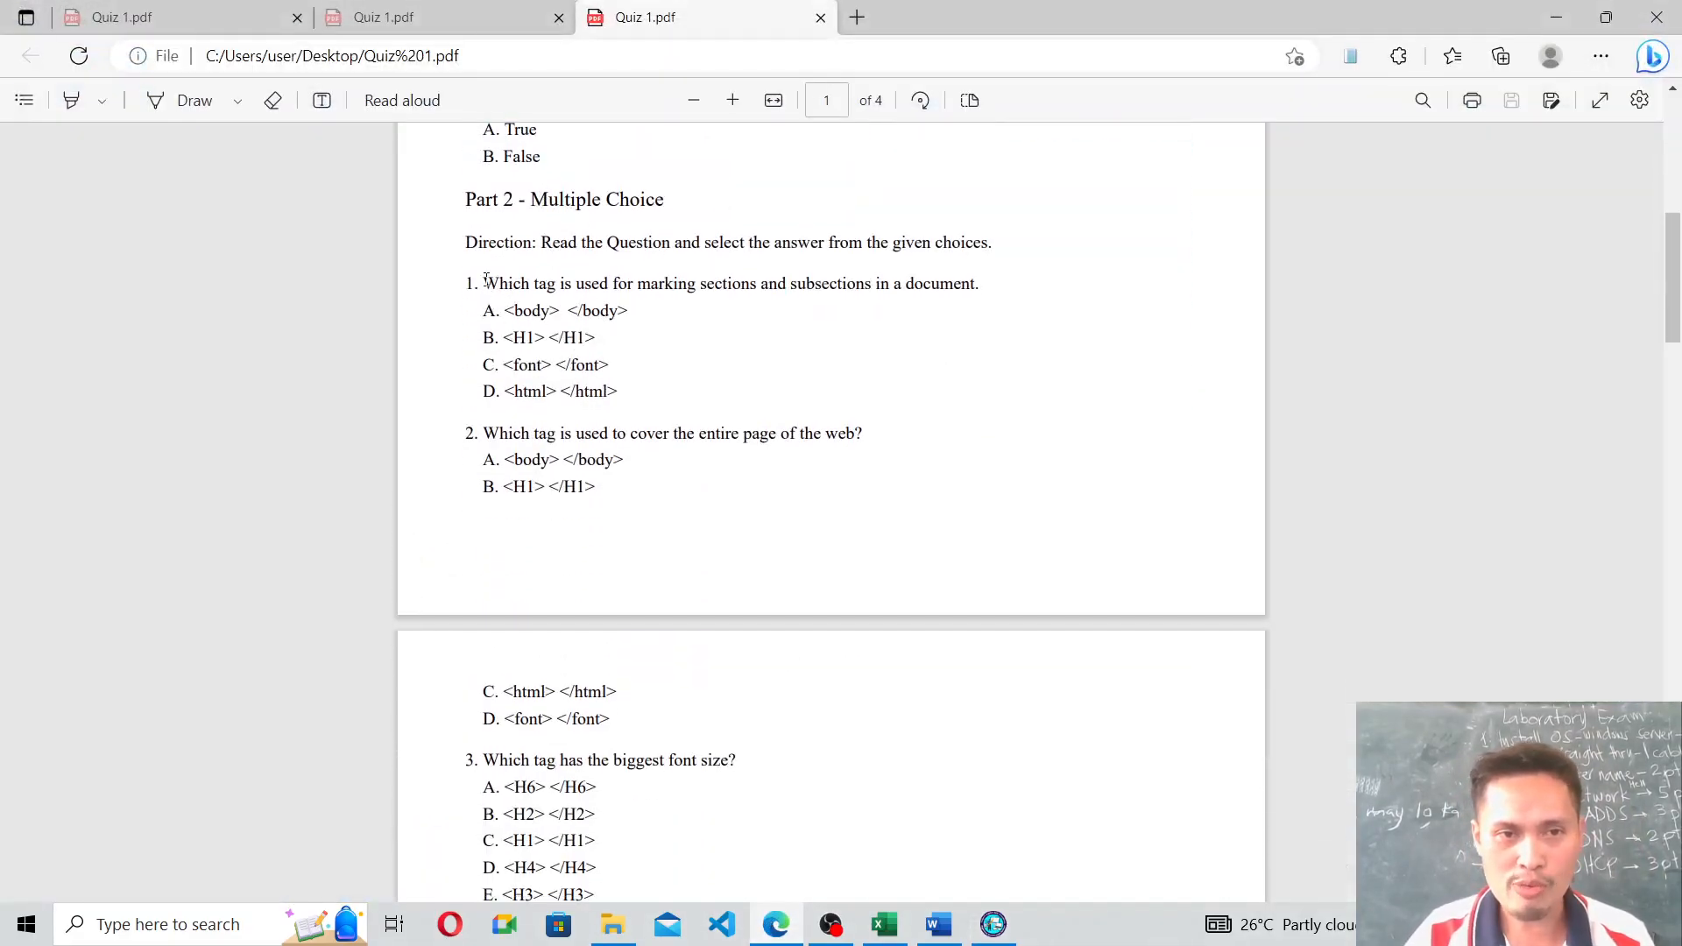
pyautogui.moveTo(486, 279); pyautogui.dragTo(971, 269)
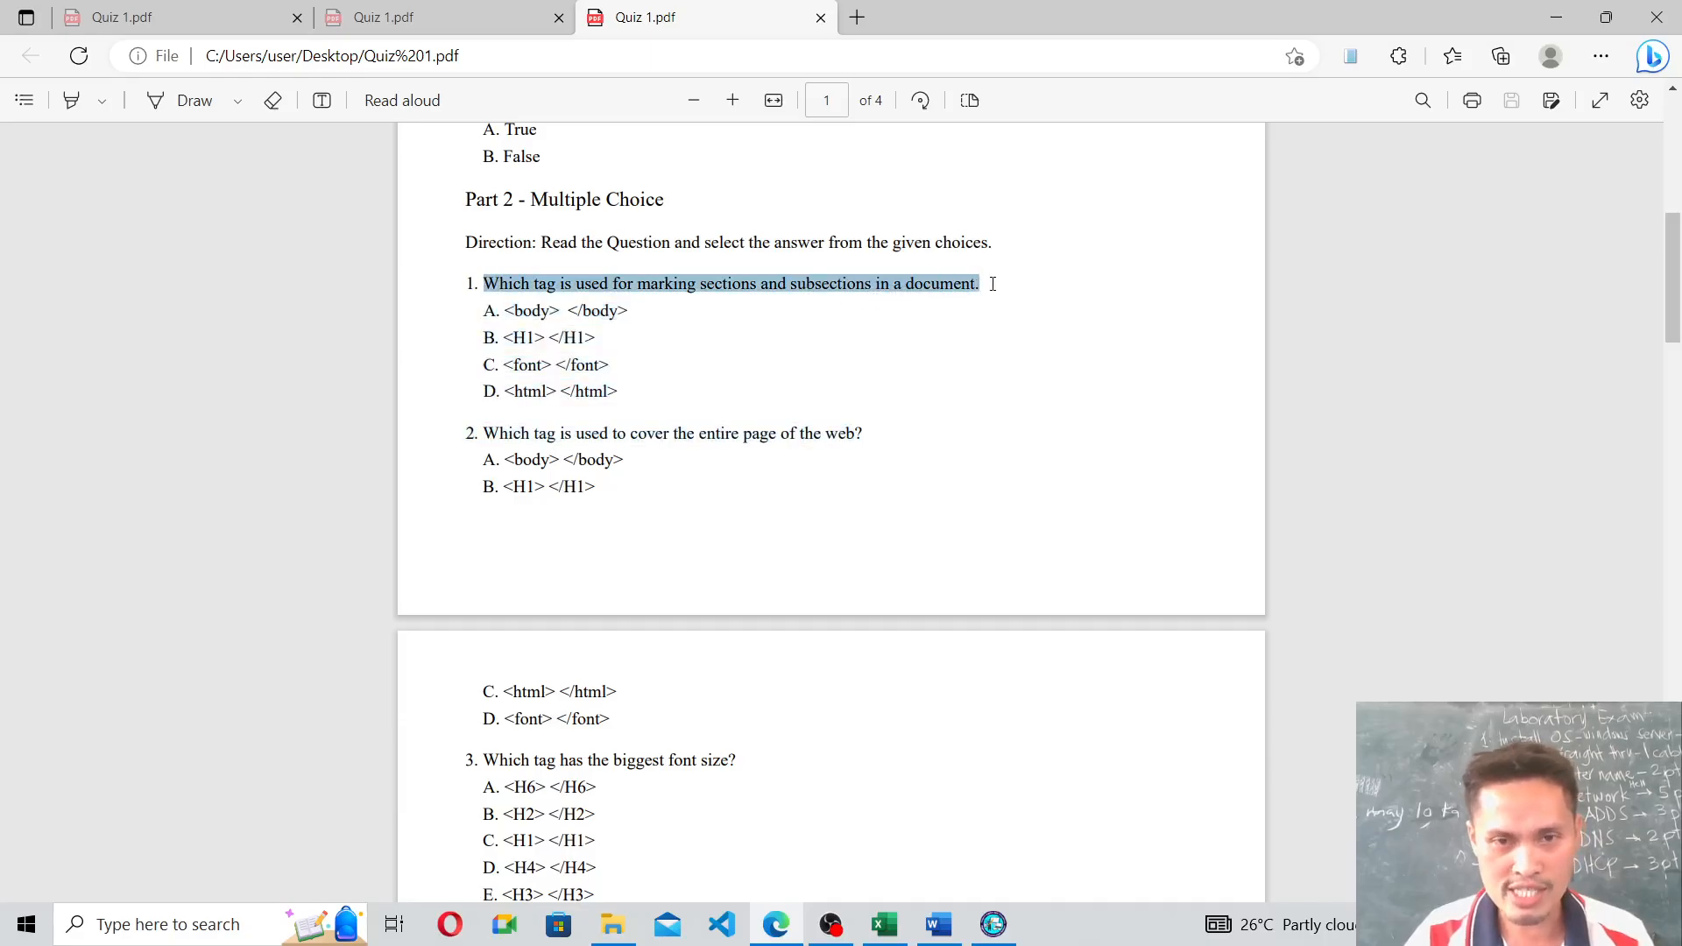
pyautogui.click(1556, 17)
pyautogui.click(868, 408)
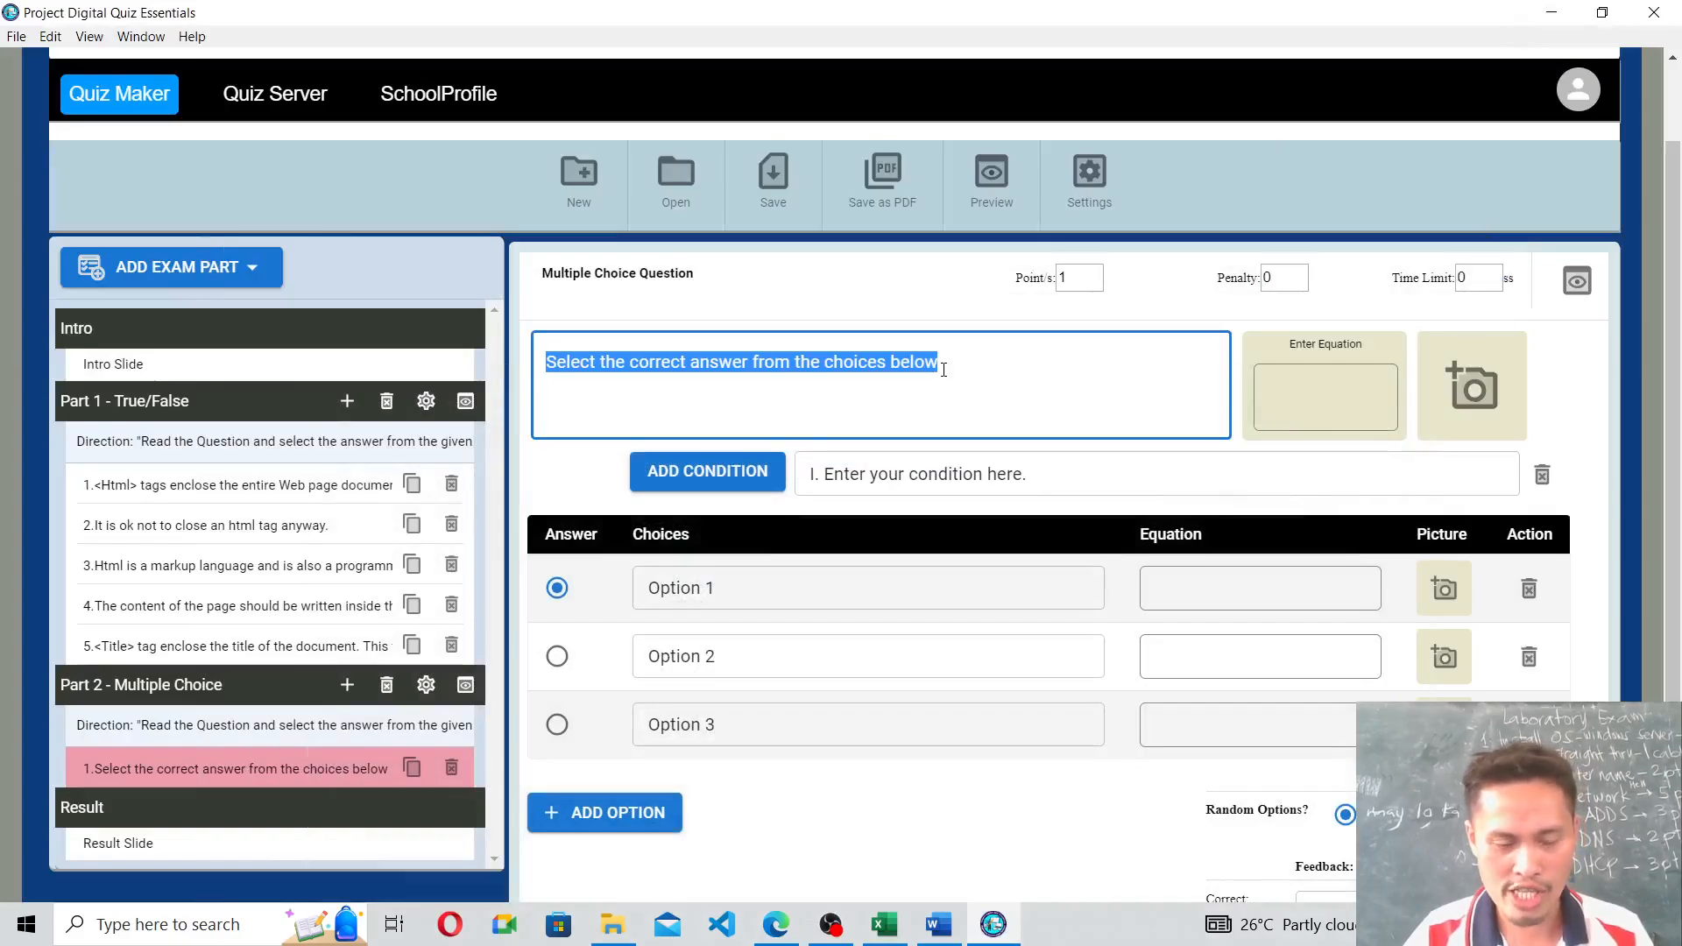
pyautogui.write('Which tag is used for marking sections and subsections in a document.')
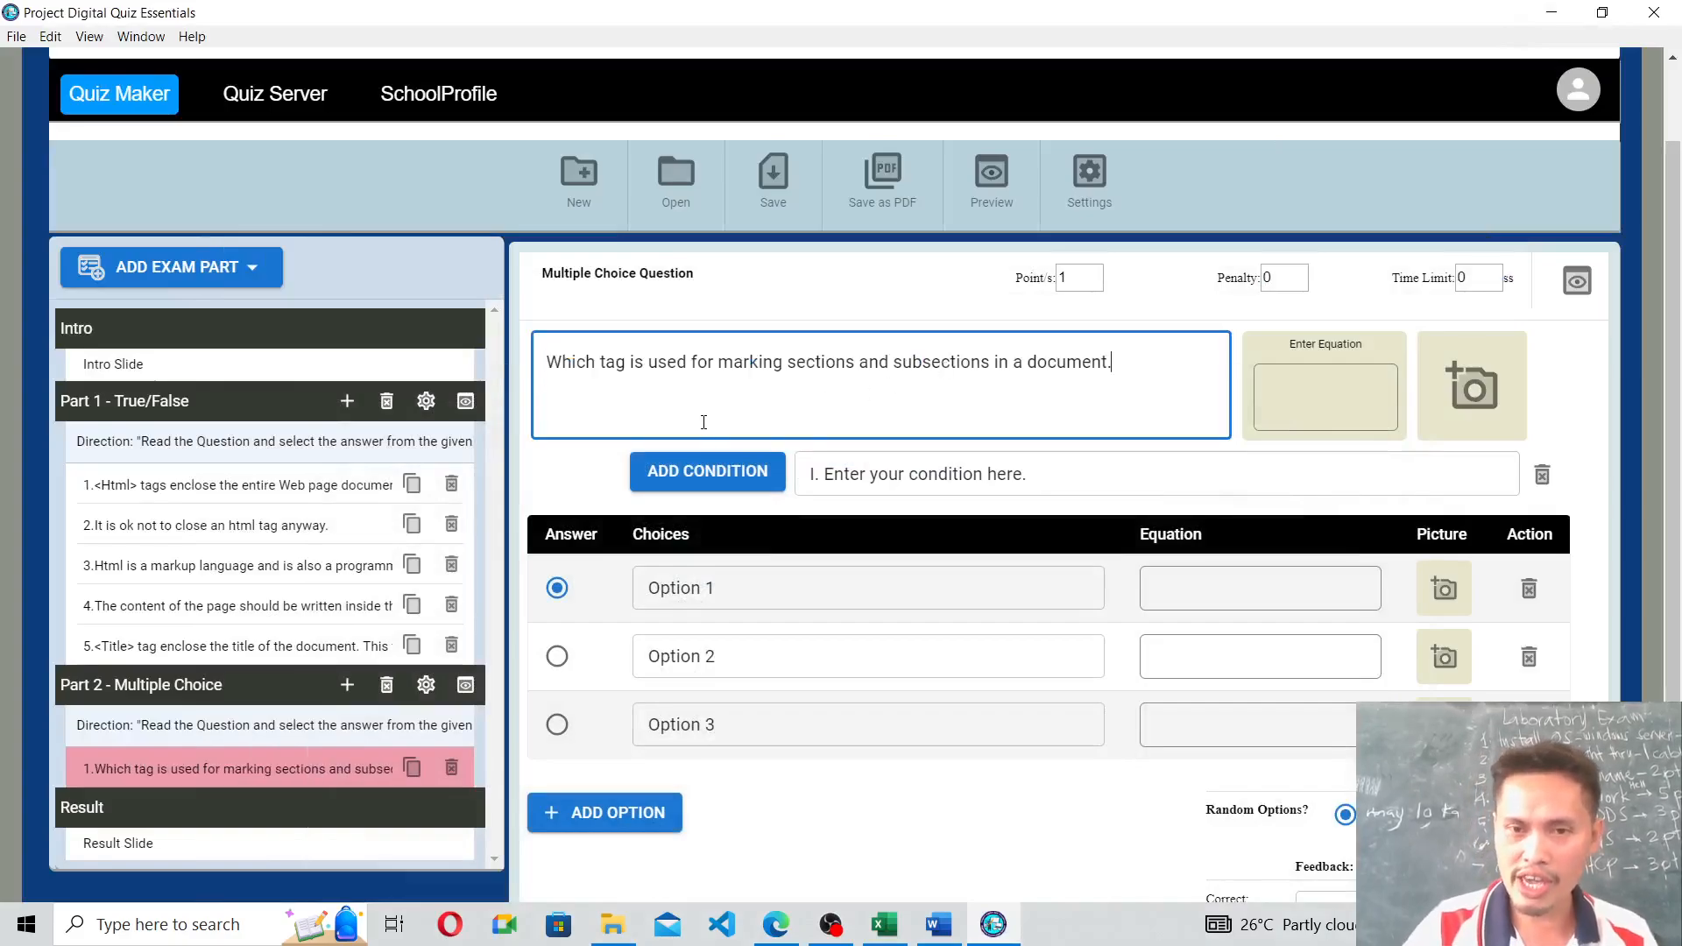
pyautogui.press('BackSpace')
pyautogui.write('?')
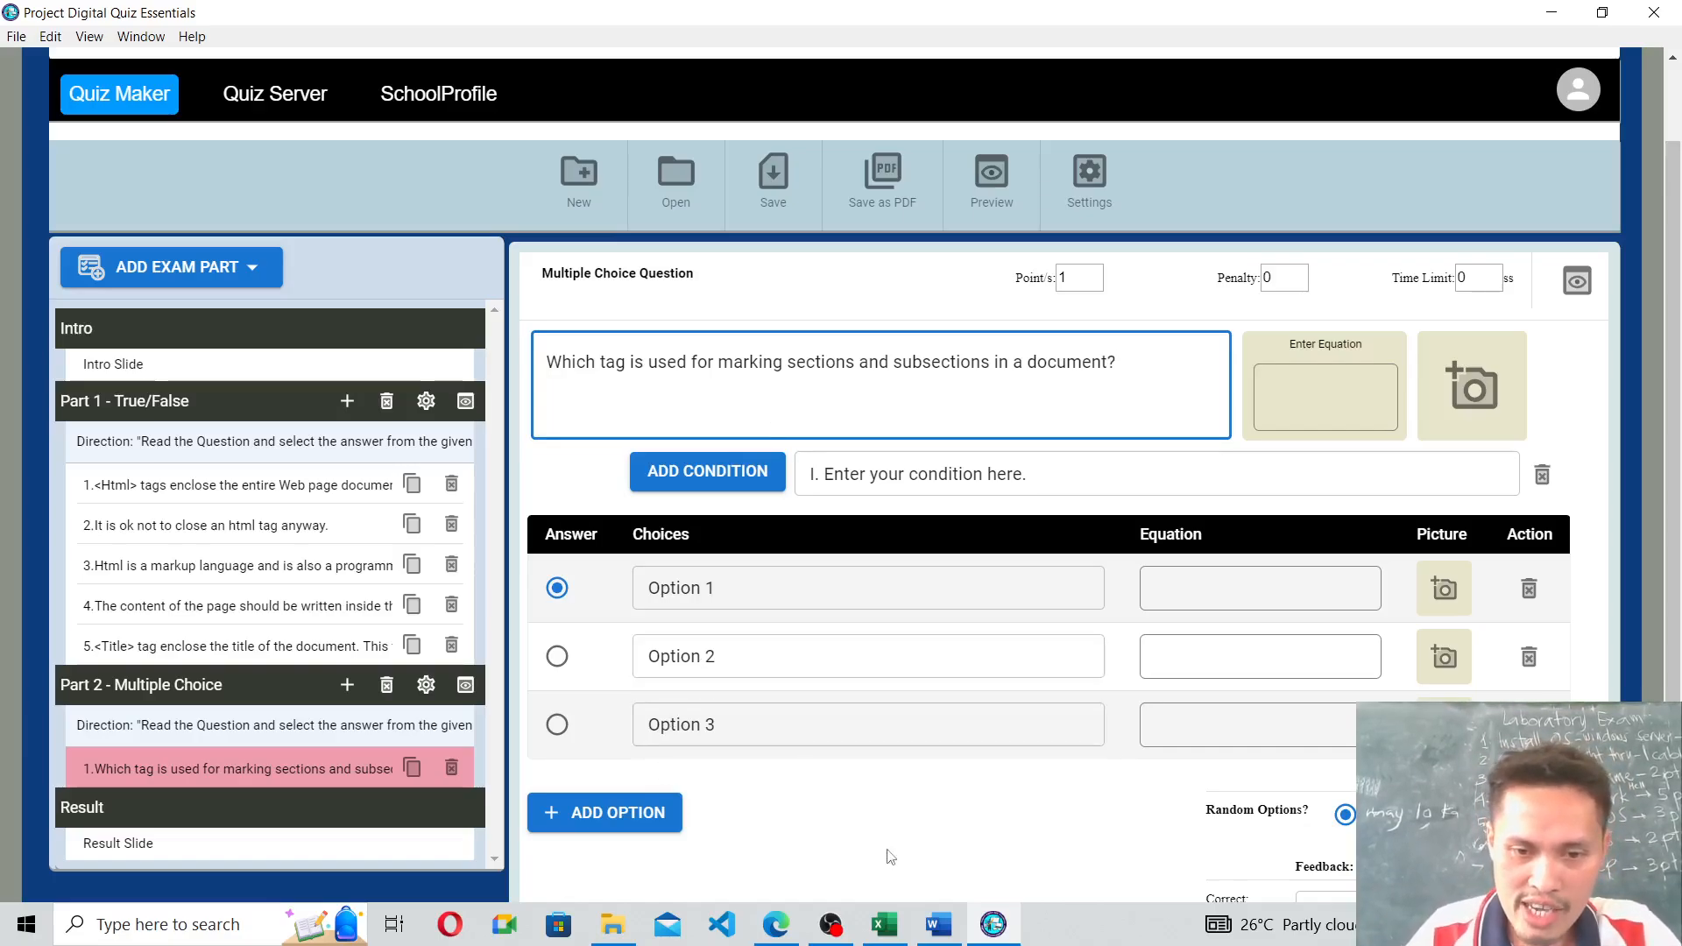
# Replace the first choice with "<body> </body" copied from choice A of question 1 in Quiz 1.pdf.
pyautogui.click(775, 925)
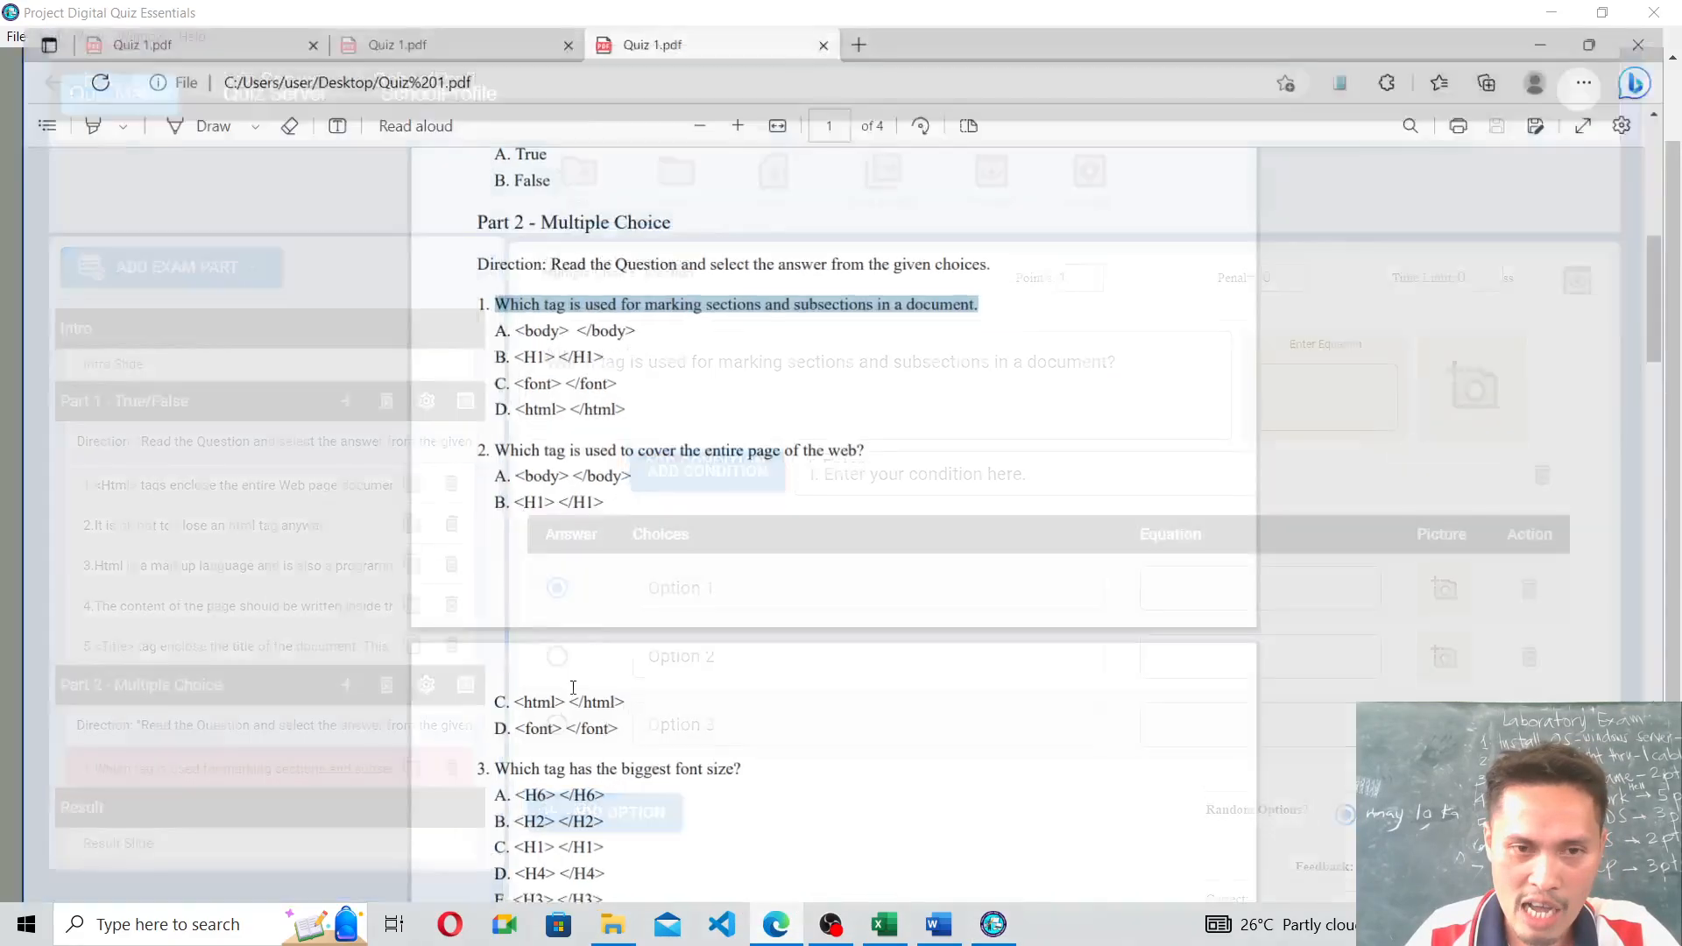
pyautogui.click(501, 312)
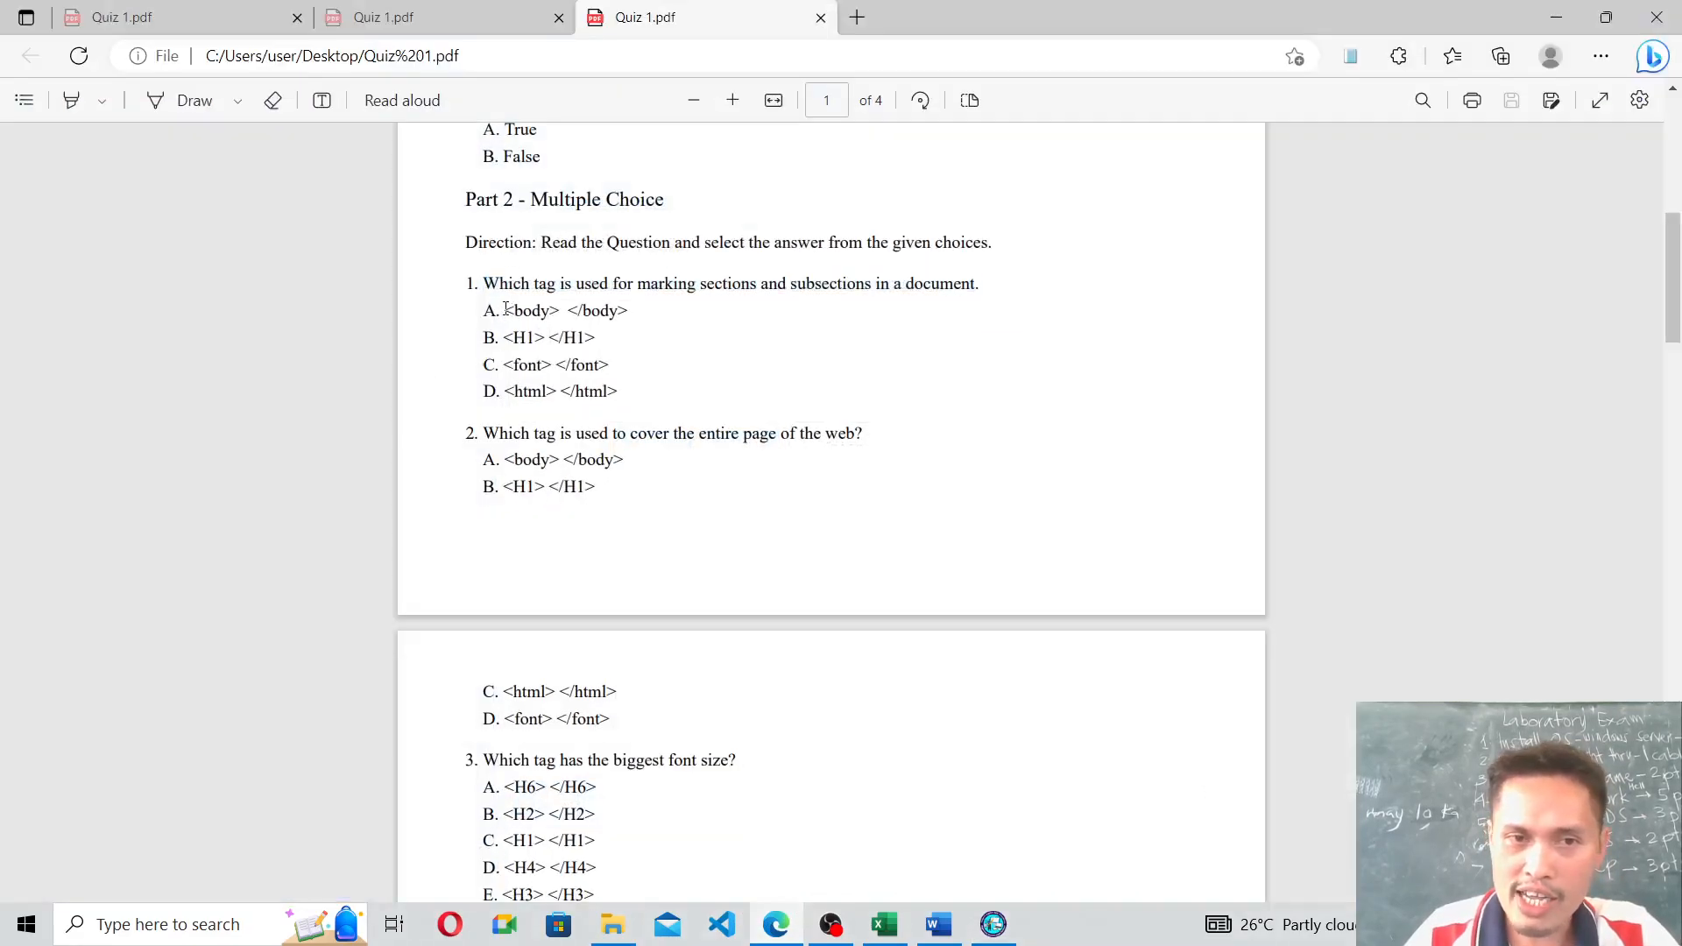
pyautogui.moveTo(506, 309); pyautogui.dragTo(619, 313)
pyautogui.hotkey('ctrl', 'c')
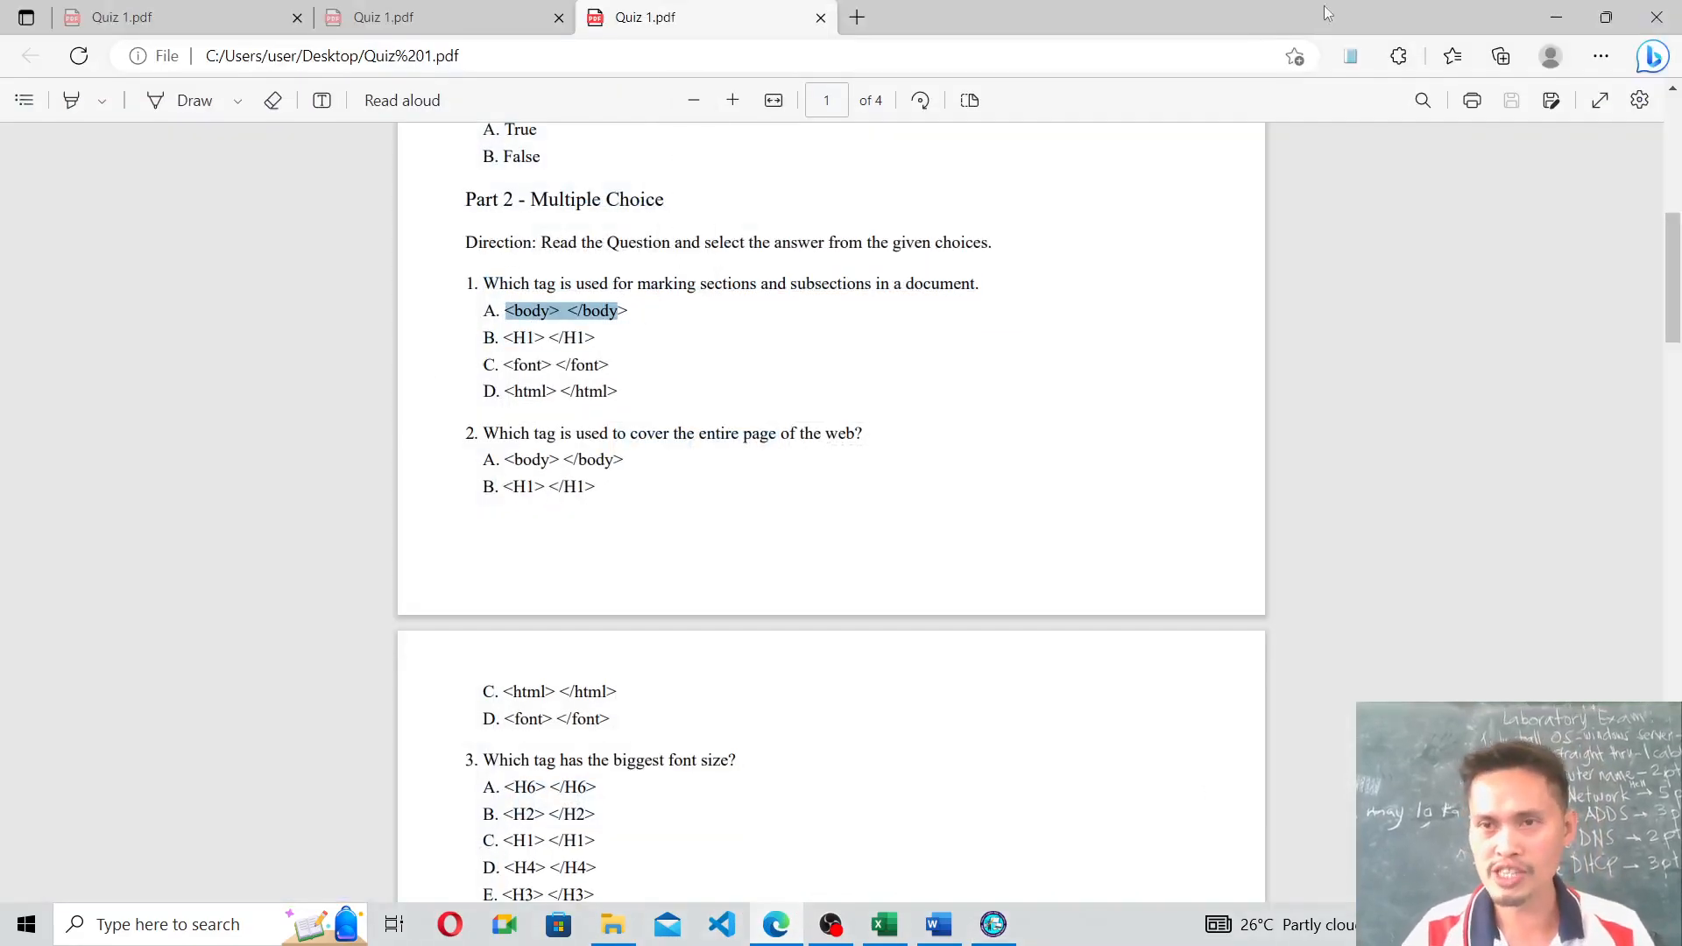
pyautogui.click(1556, 16)
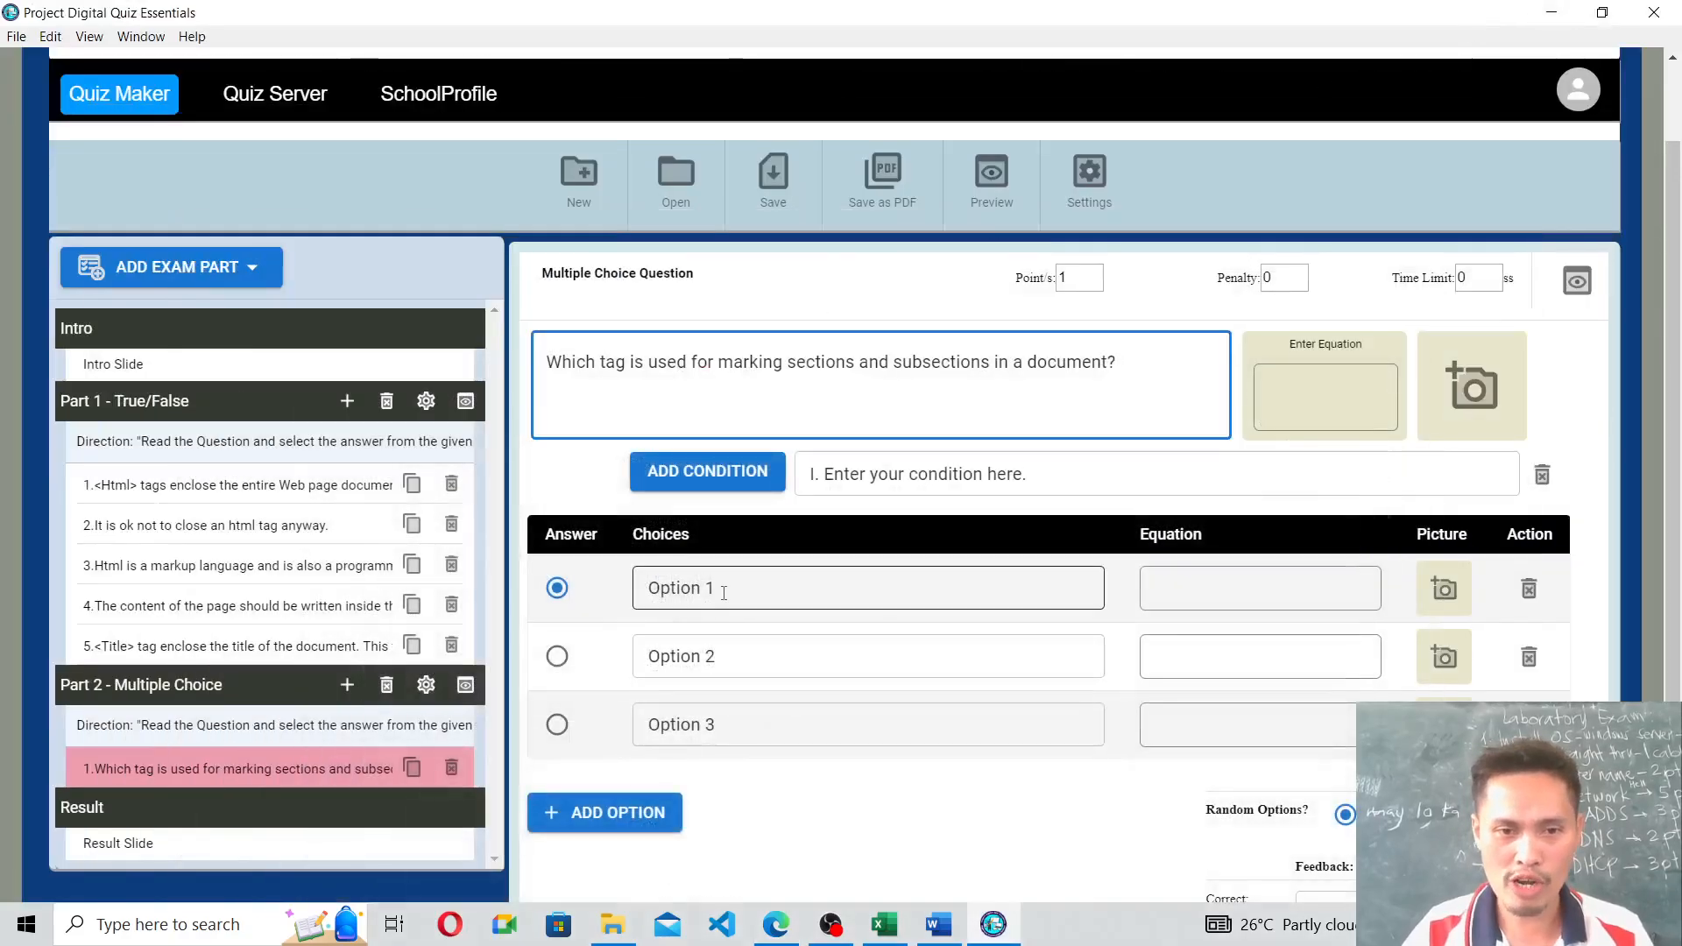
pyautogui.moveTo(723, 594); pyautogui.dragTo(643, 583)
pyautogui.hotkey('ctrl', 'v')
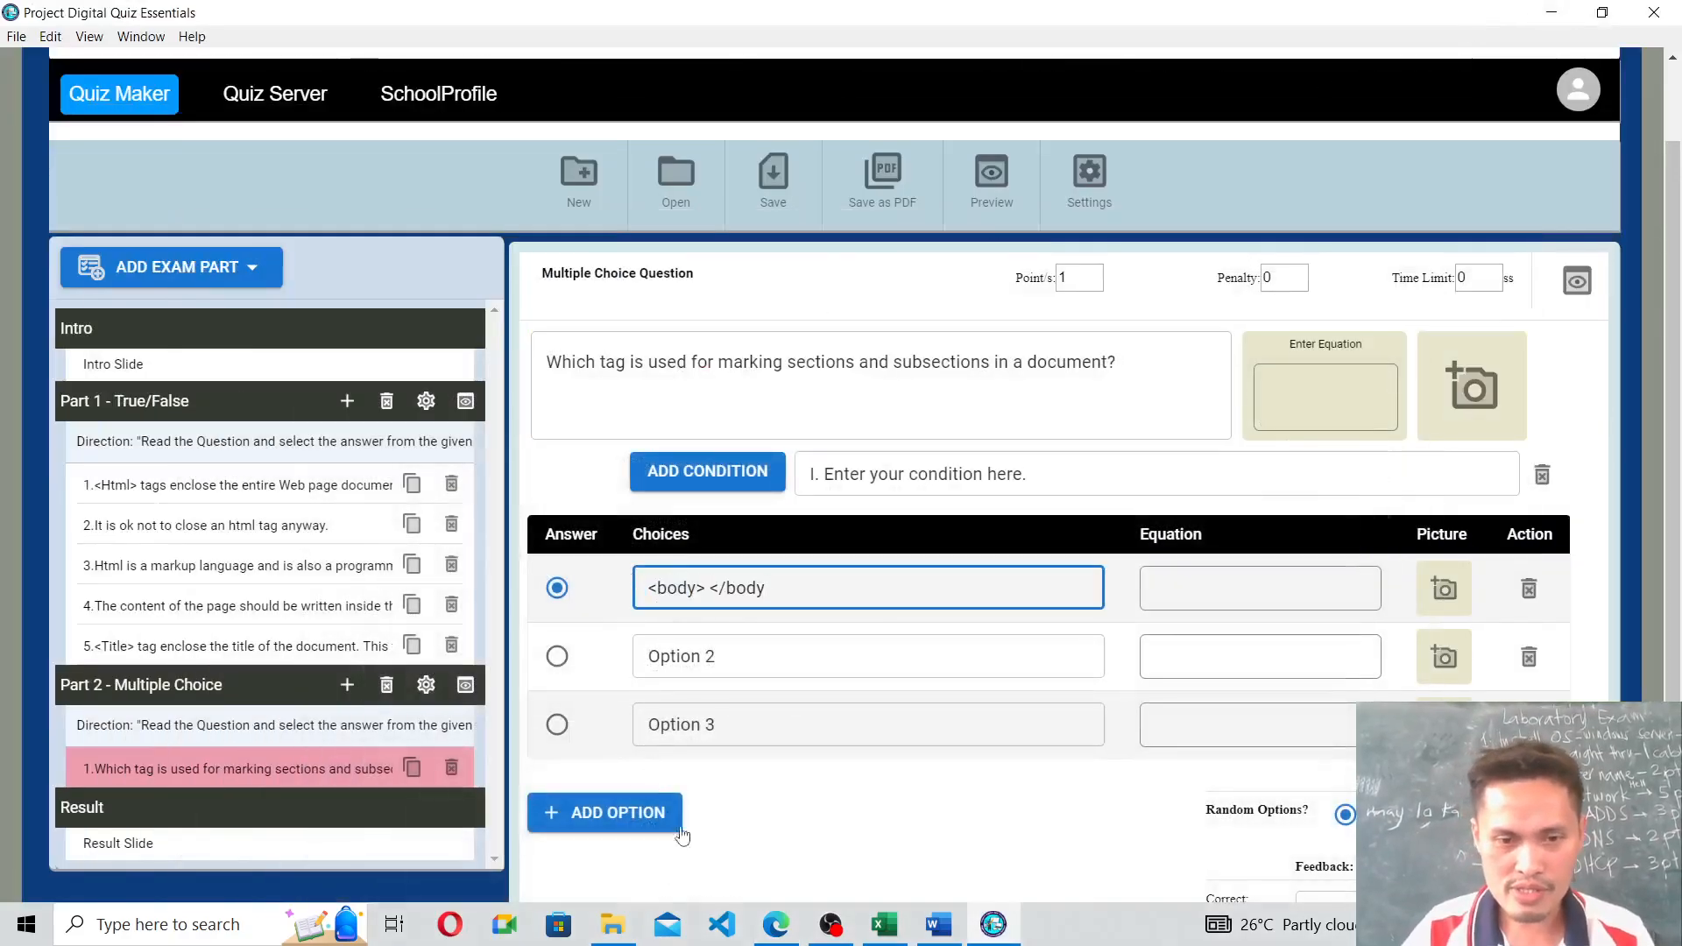
# Try to replace the second choice with choice B of question 1 from Quiz 1.pdf.
pyautogui.click(775, 925)
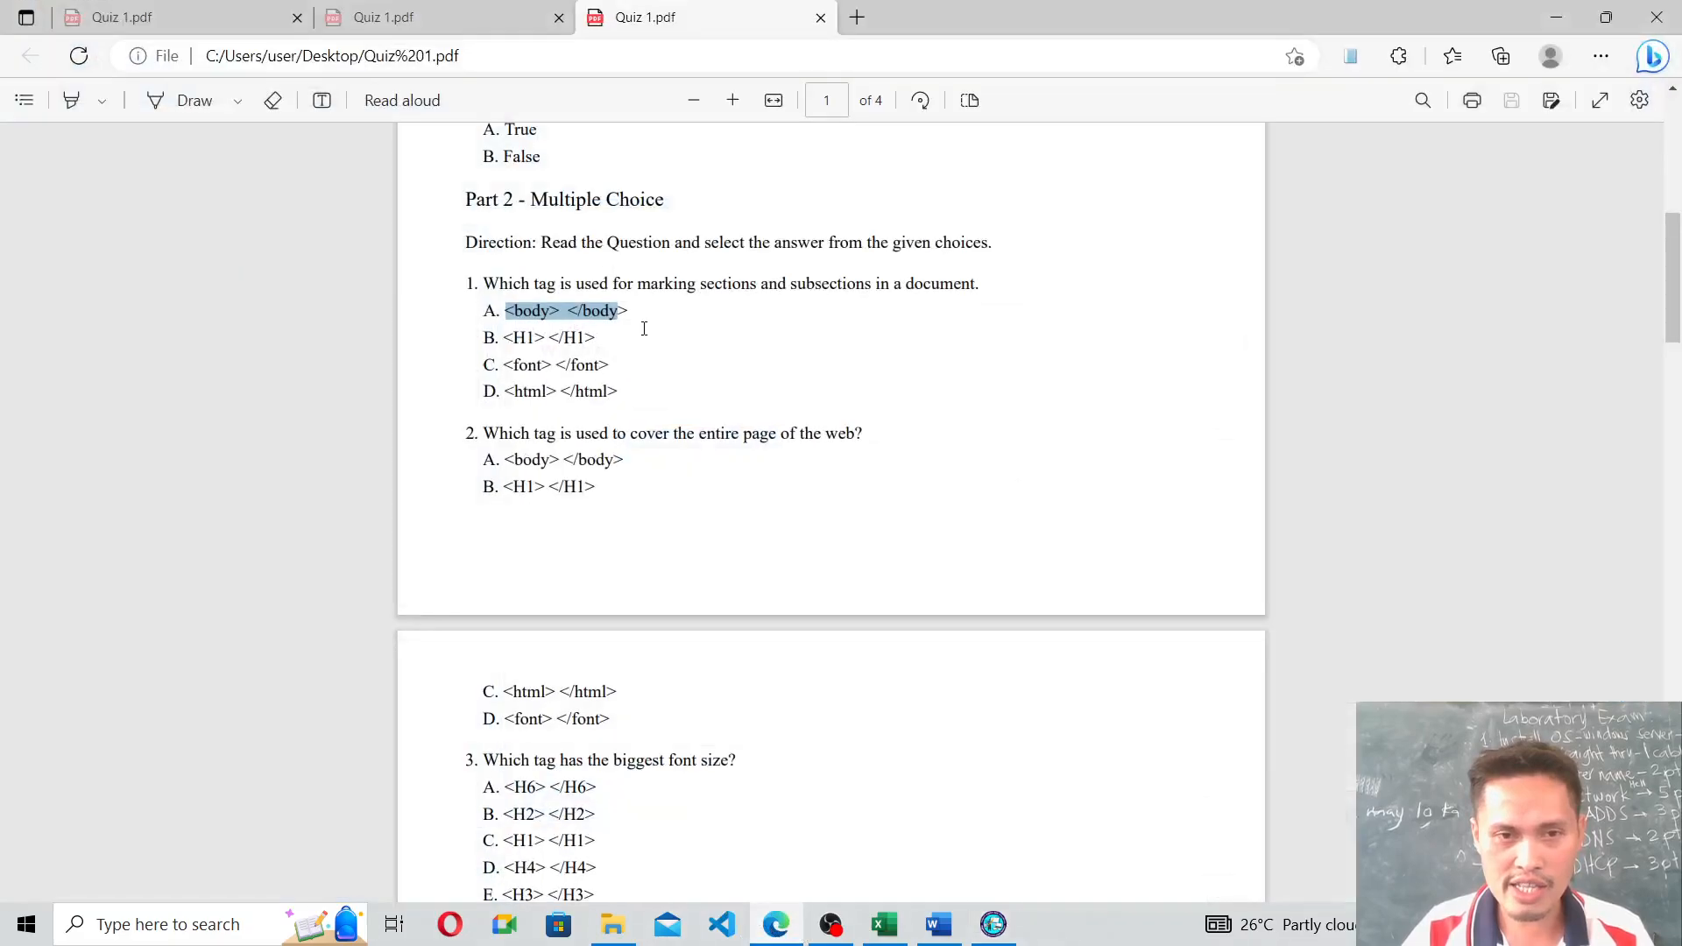
pyautogui.moveTo(503, 344); pyautogui.dragTo(608, 349)
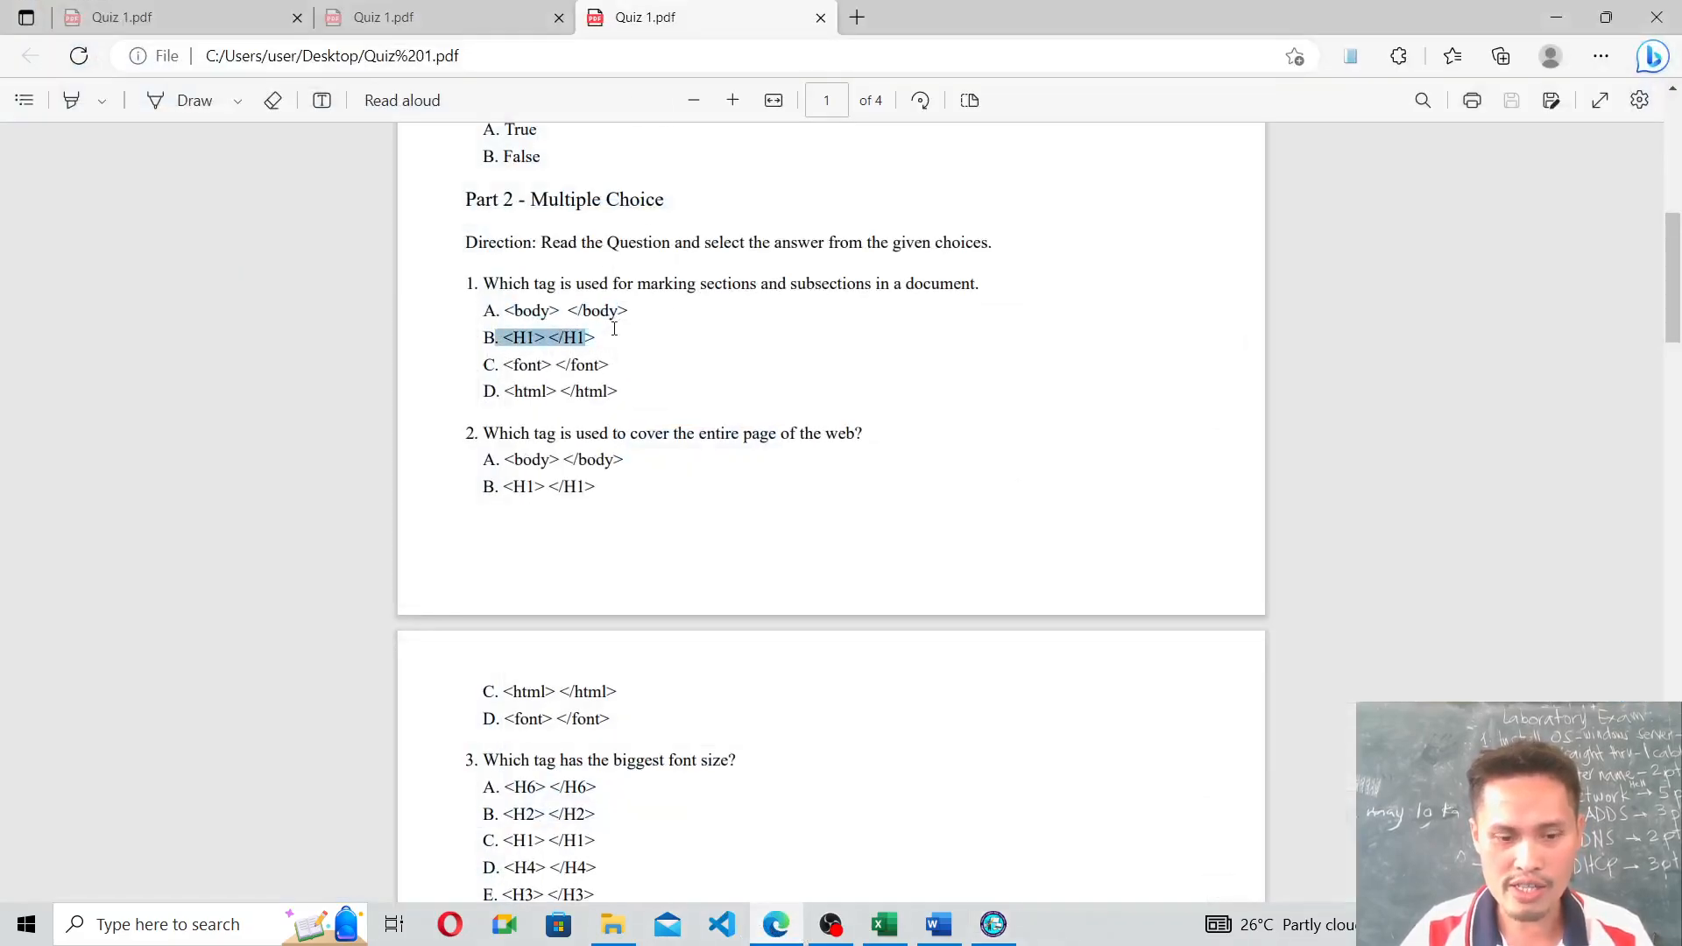
pyautogui.click(1556, 18)
pyautogui.click(740, 650)
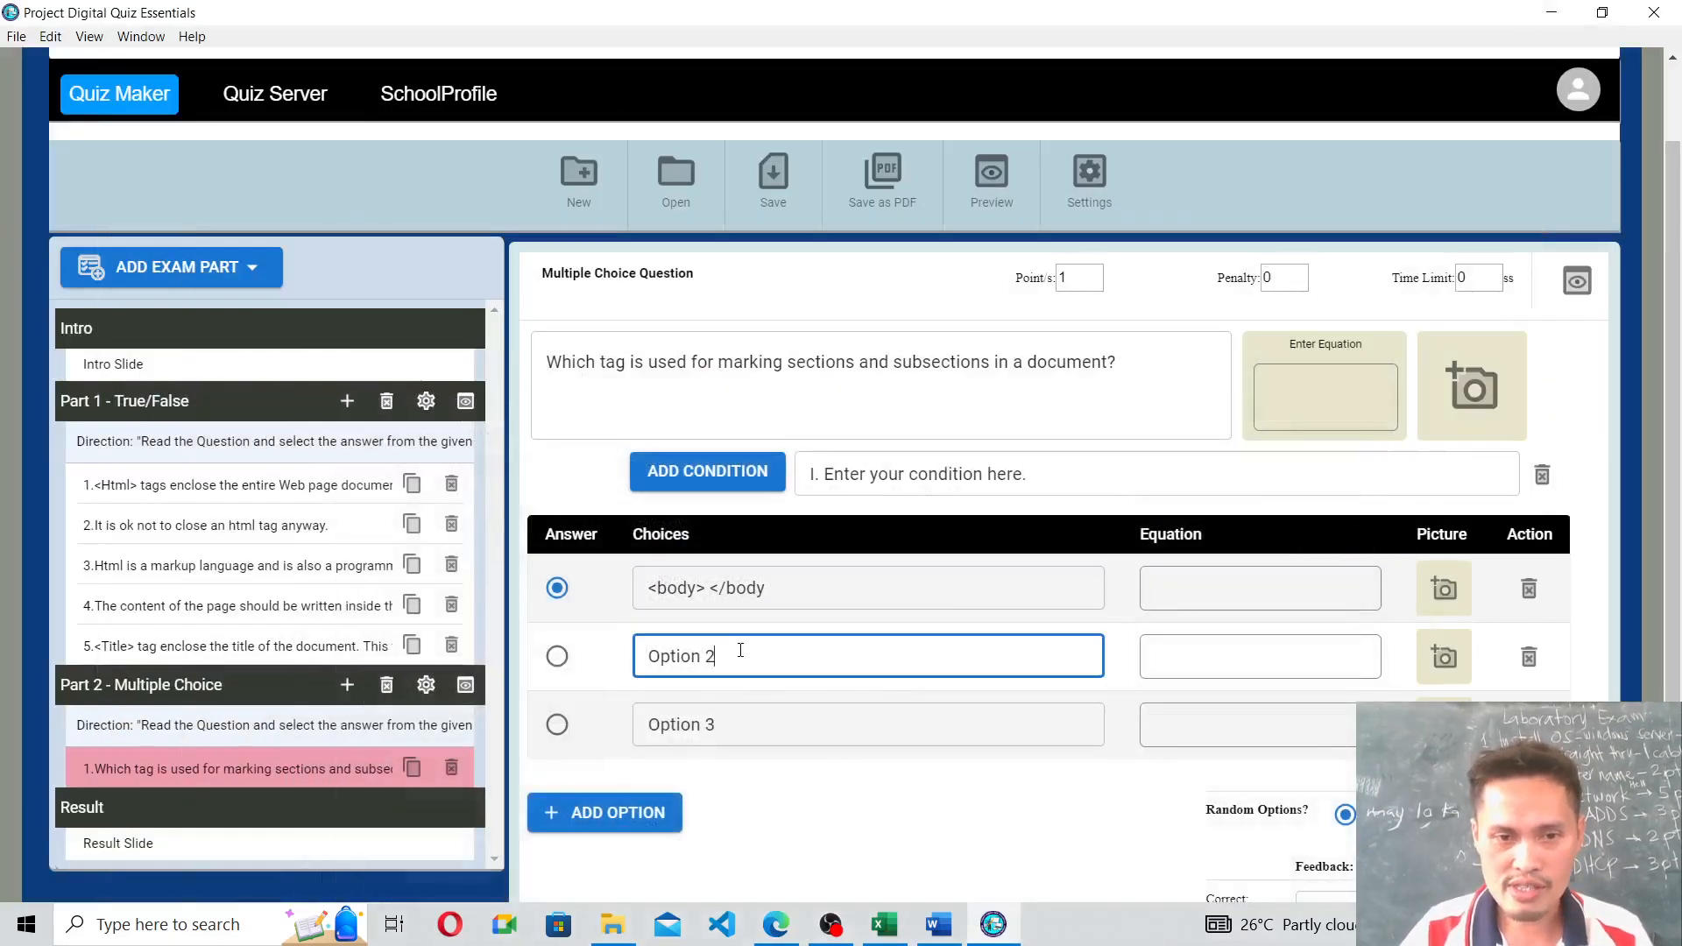
pyautogui.hotkey('ctrl', 'a')
pyautogui.write('> B.')
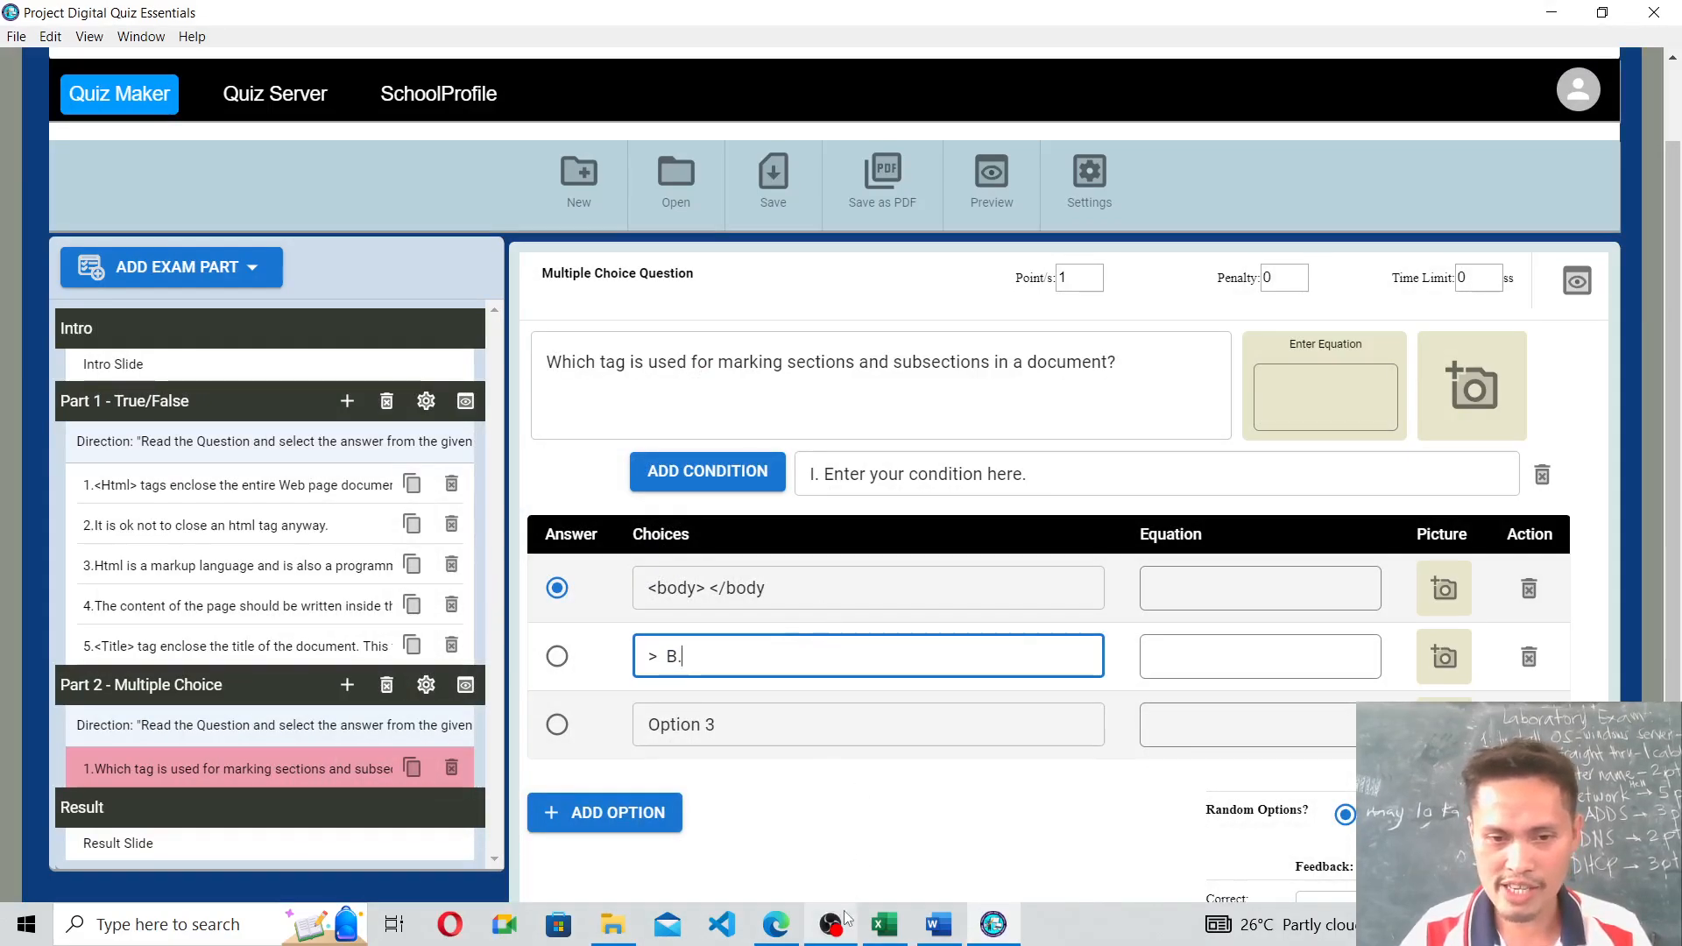
# Switch to Quiz 1.pdf and select the choice B text "<H1> </H1>" of Part 2 question 1 for copying.
pyautogui.click(775, 924)
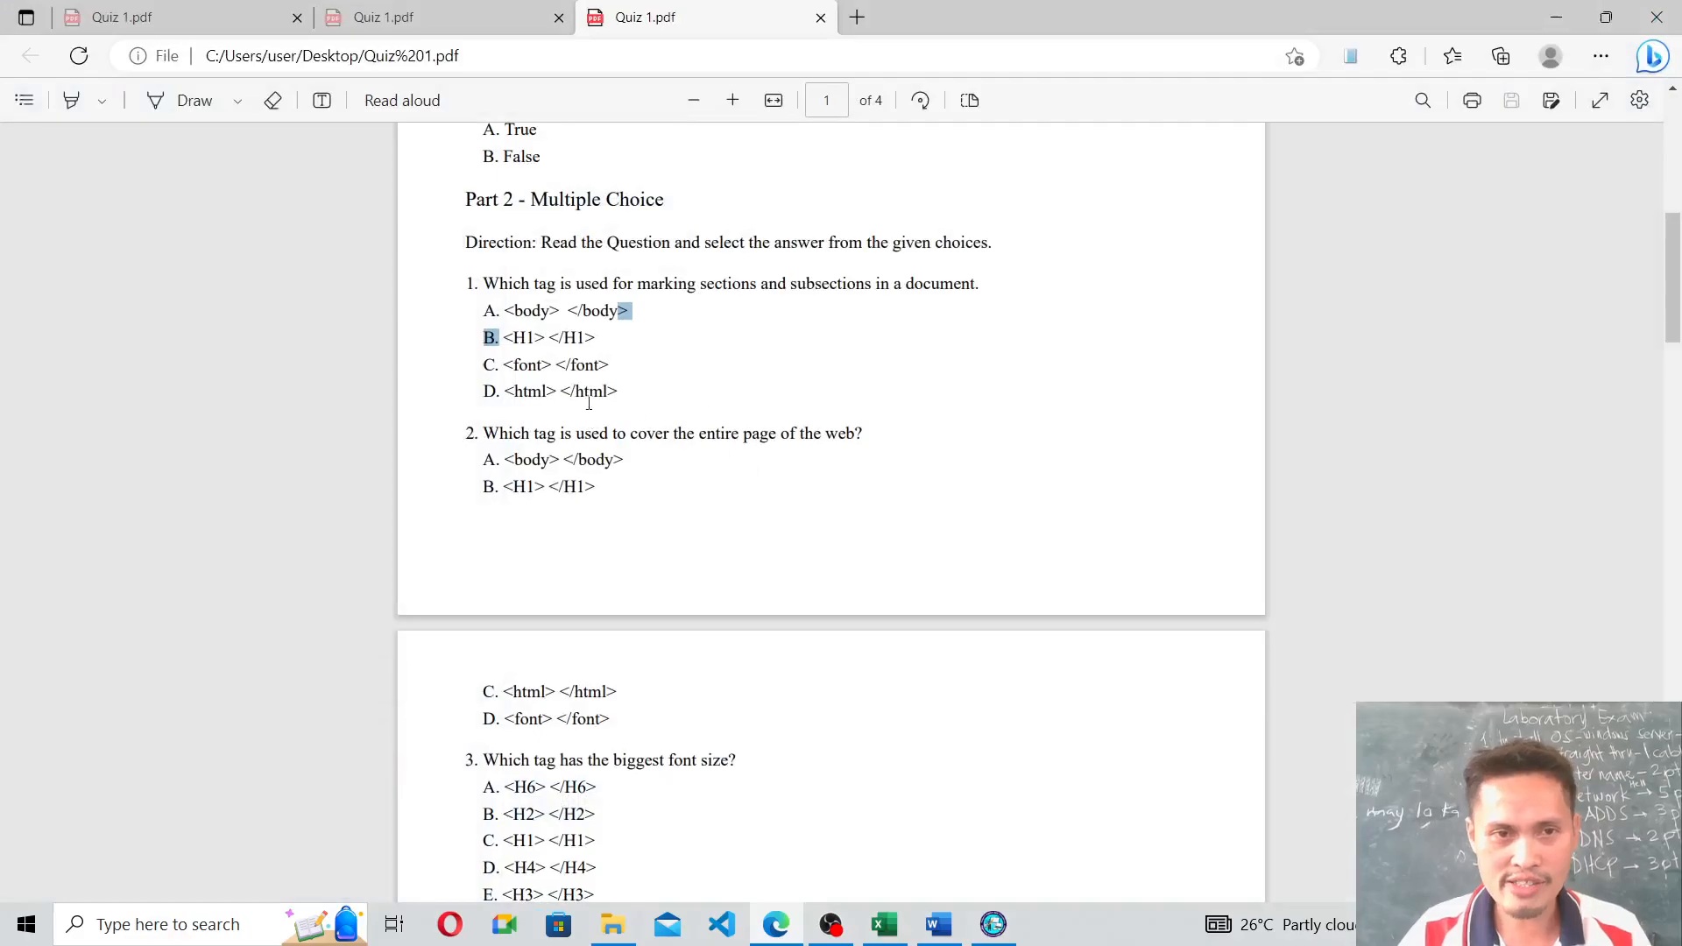
pyautogui.click(570, 350)
pyautogui.moveTo(504, 340)
pyautogui.mouseDown()
pyautogui.moveTo(556, 338)
pyautogui.moveTo(497, 339)
pyautogui.moveTo(514, 338)
pyautogui.mouseUp()
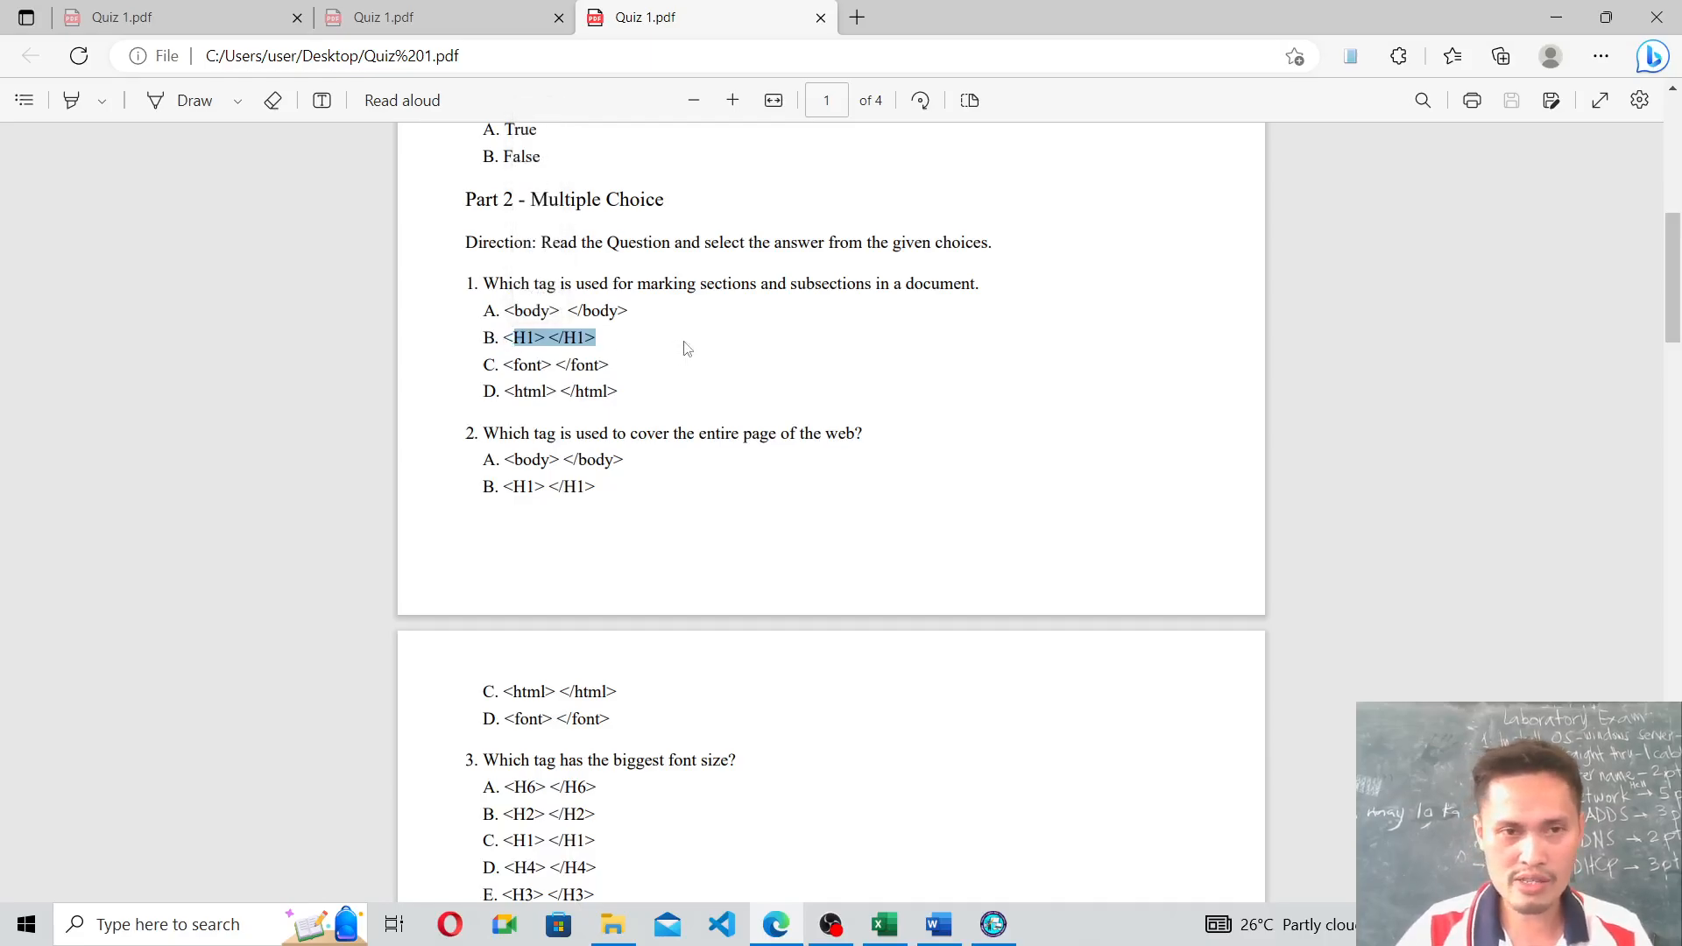
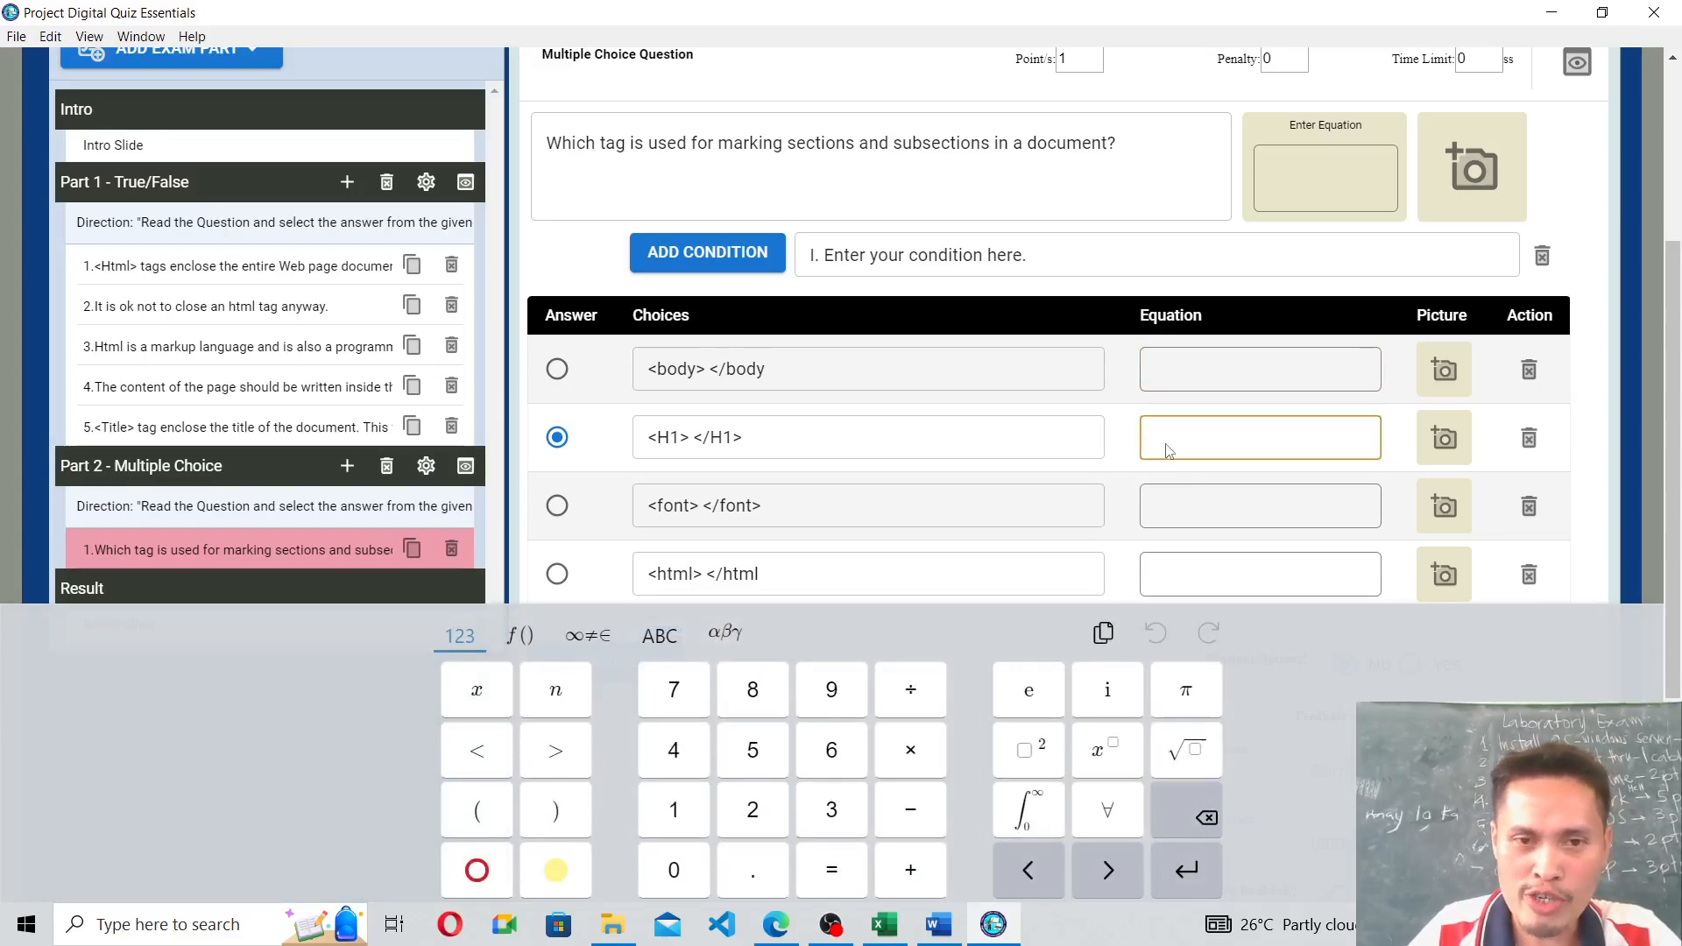
# Add the picture 01_carbonmade_signup_form from the Pictures folder to the second choice, <H1> </H1>.
pyautogui.scroll(-1, 1166, 450)
pyautogui.click(831, 327)
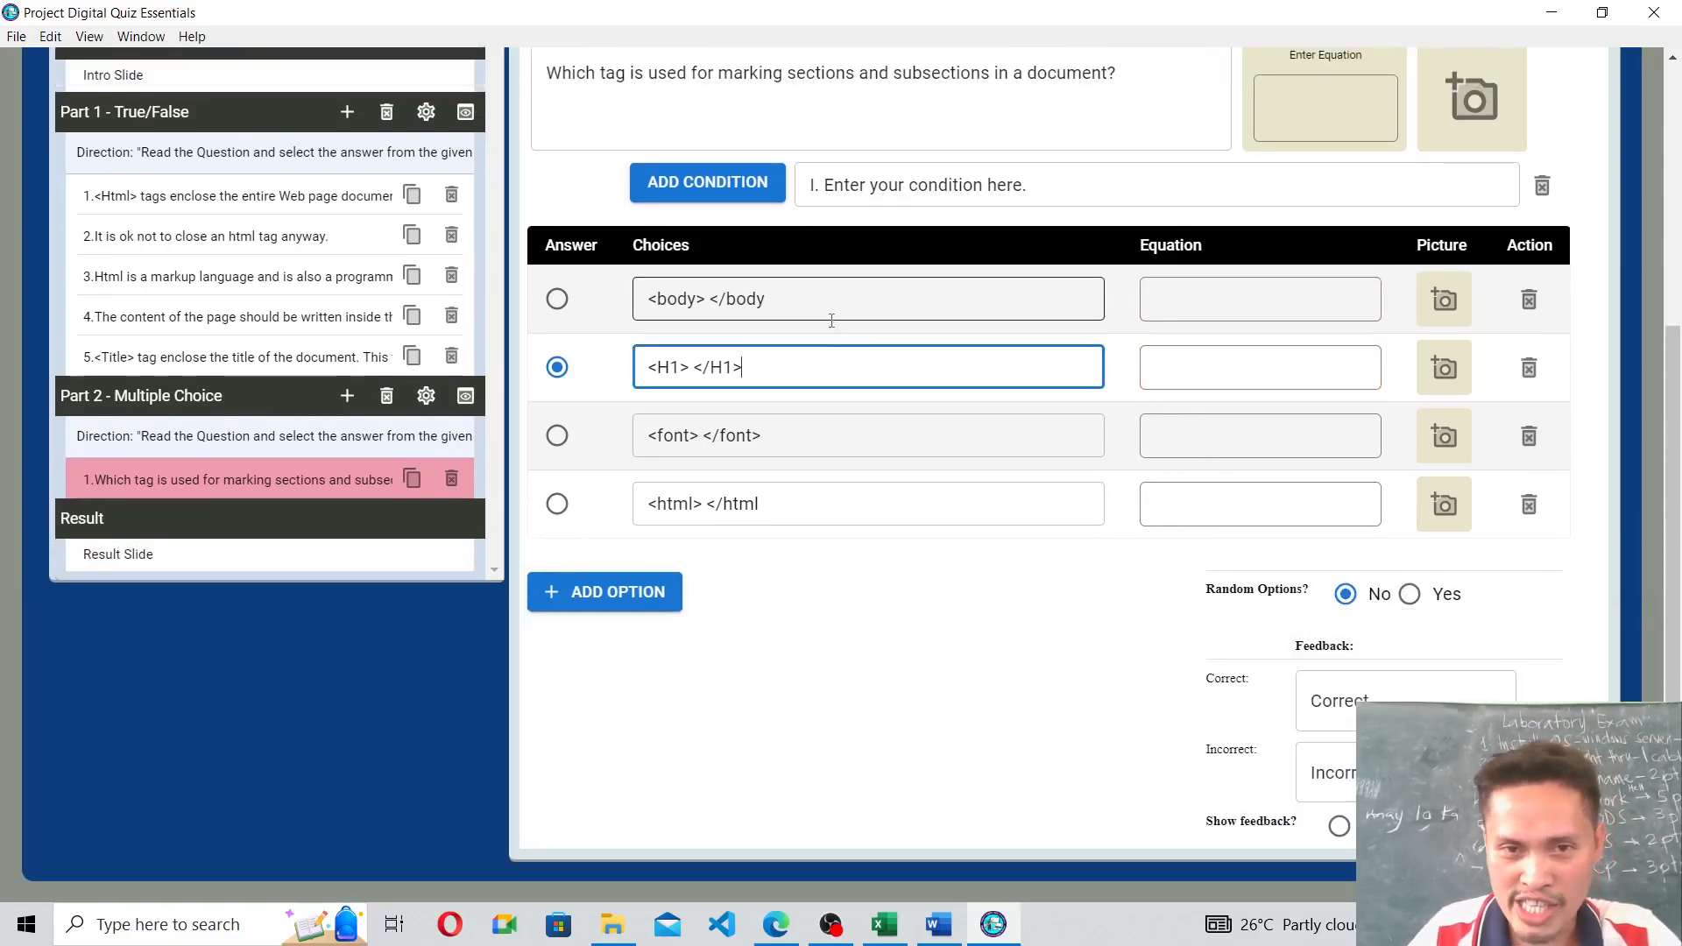
pyautogui.moveTo(833, 350); pyautogui.dragTo(613, 315)
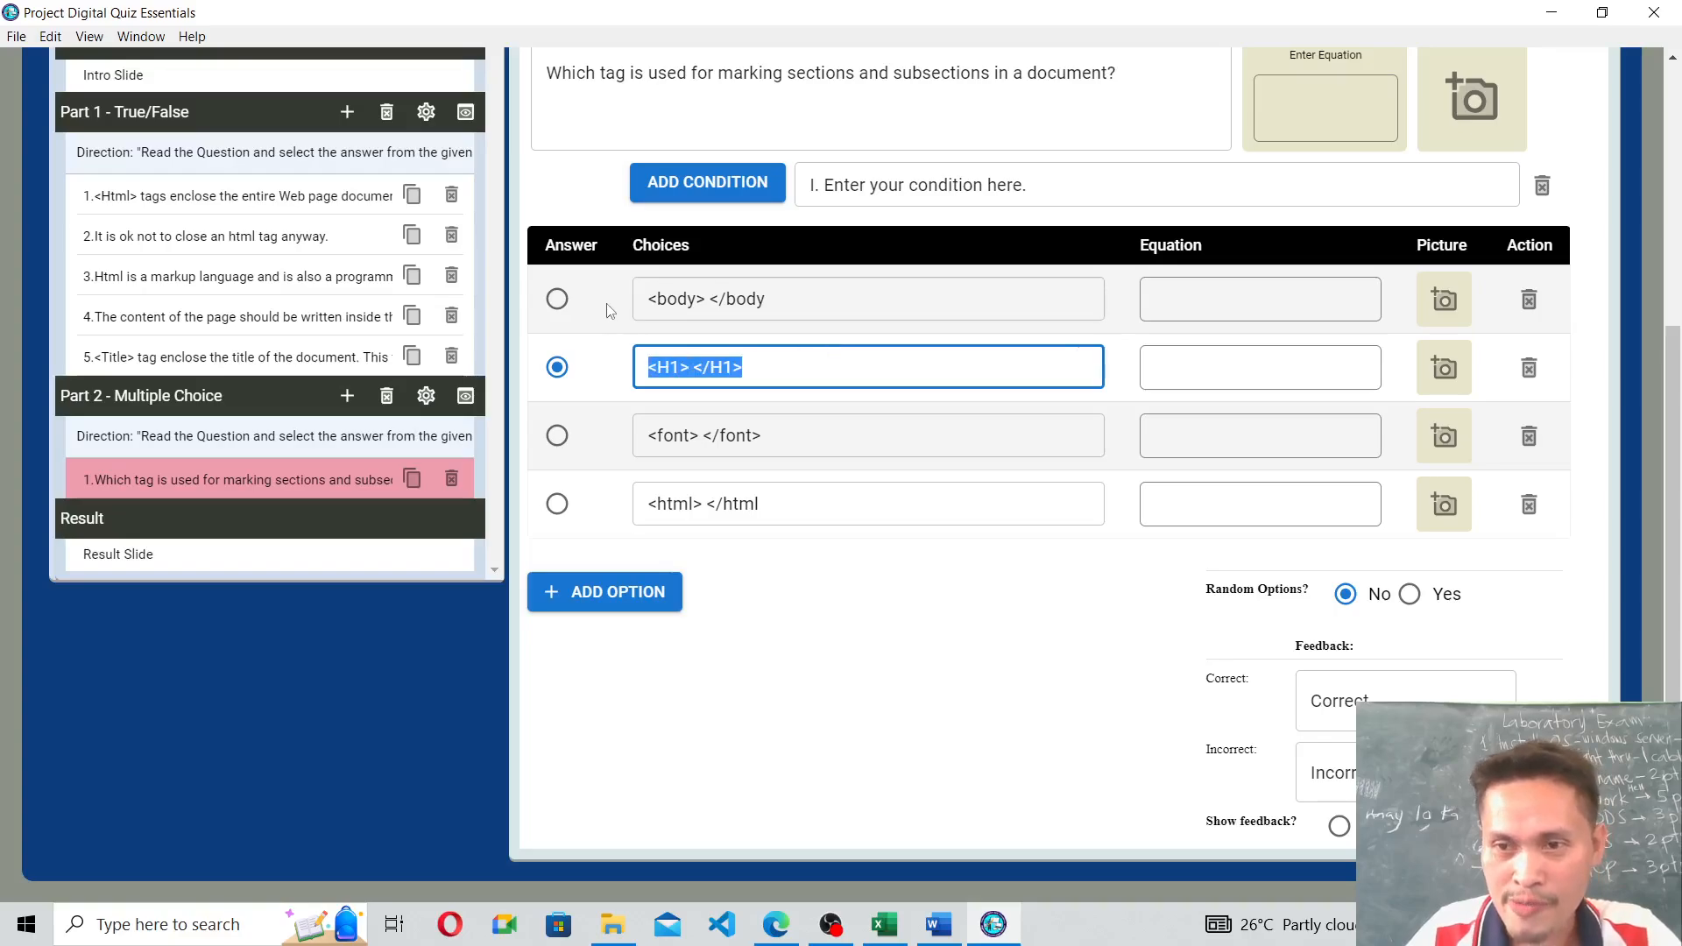
pyautogui.click(1451, 373)
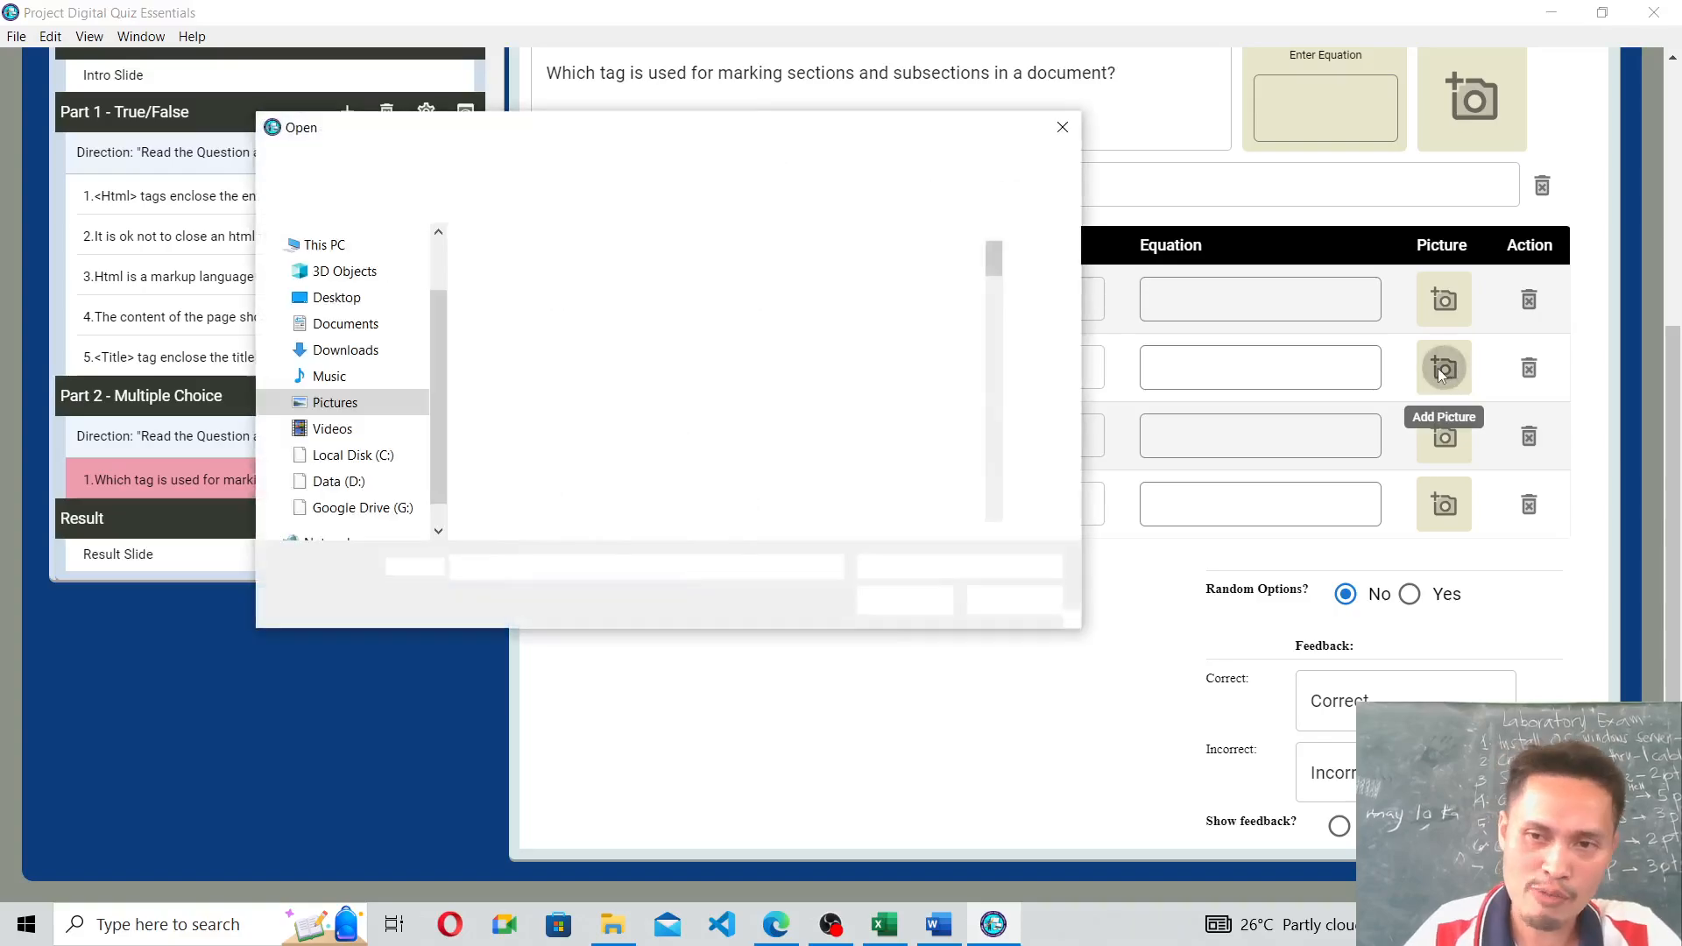
pyautogui.scroll(-3, 789, 395)
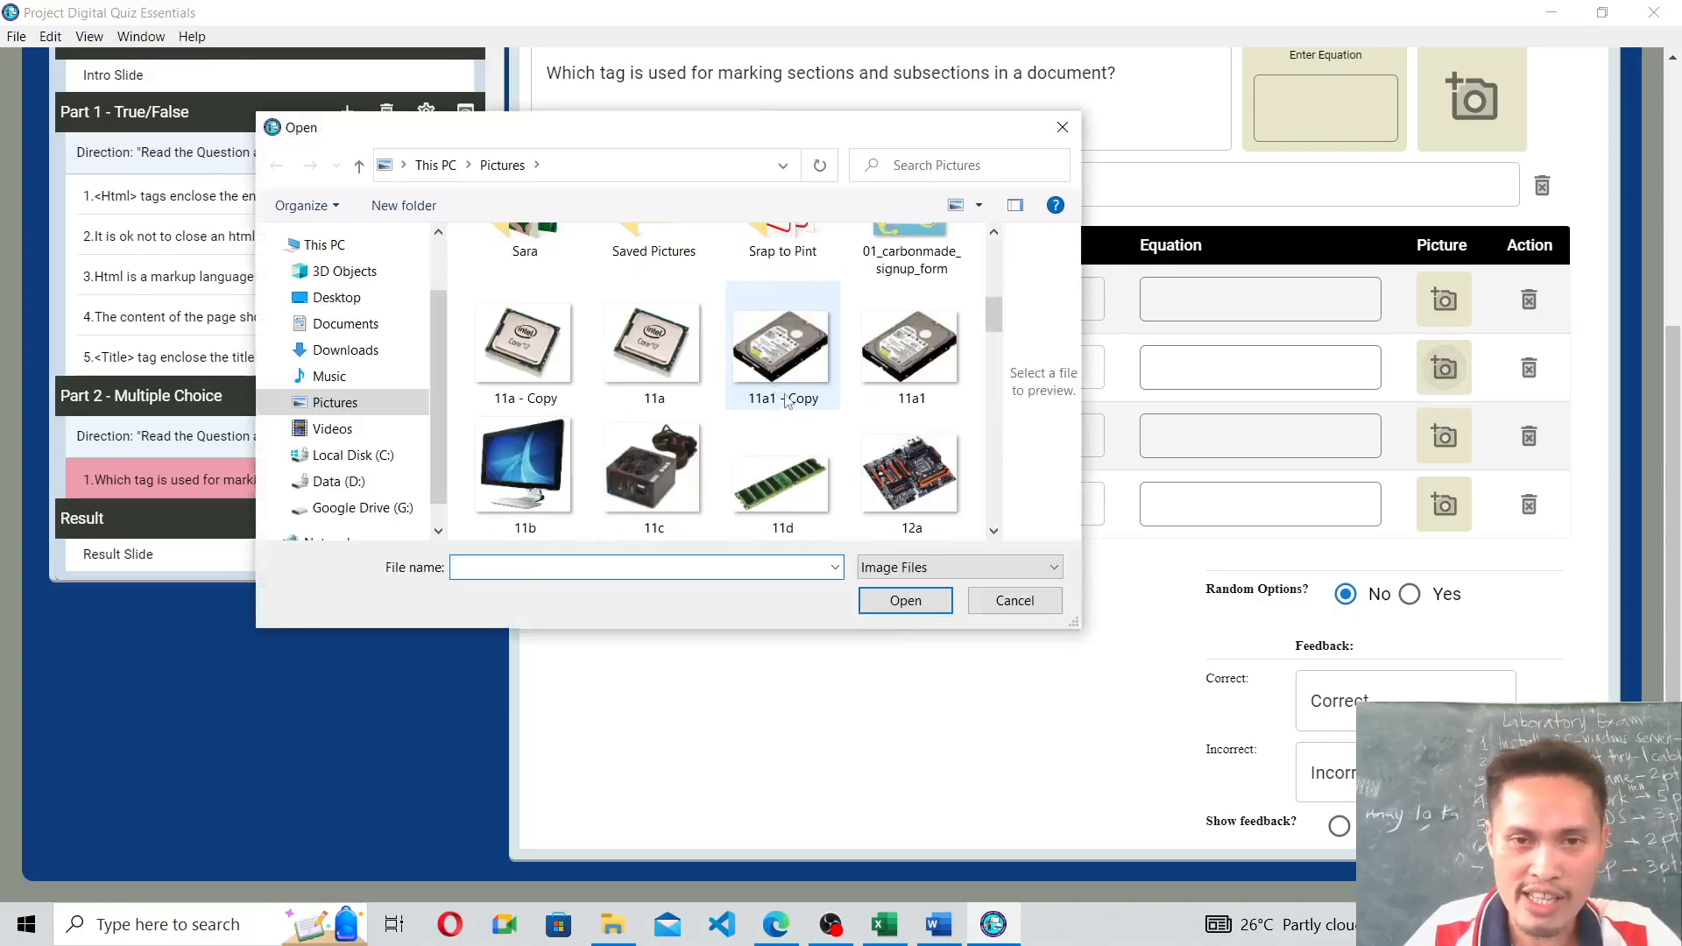
pyautogui.scroll(1, 789, 399)
pyautogui.click(890, 289)
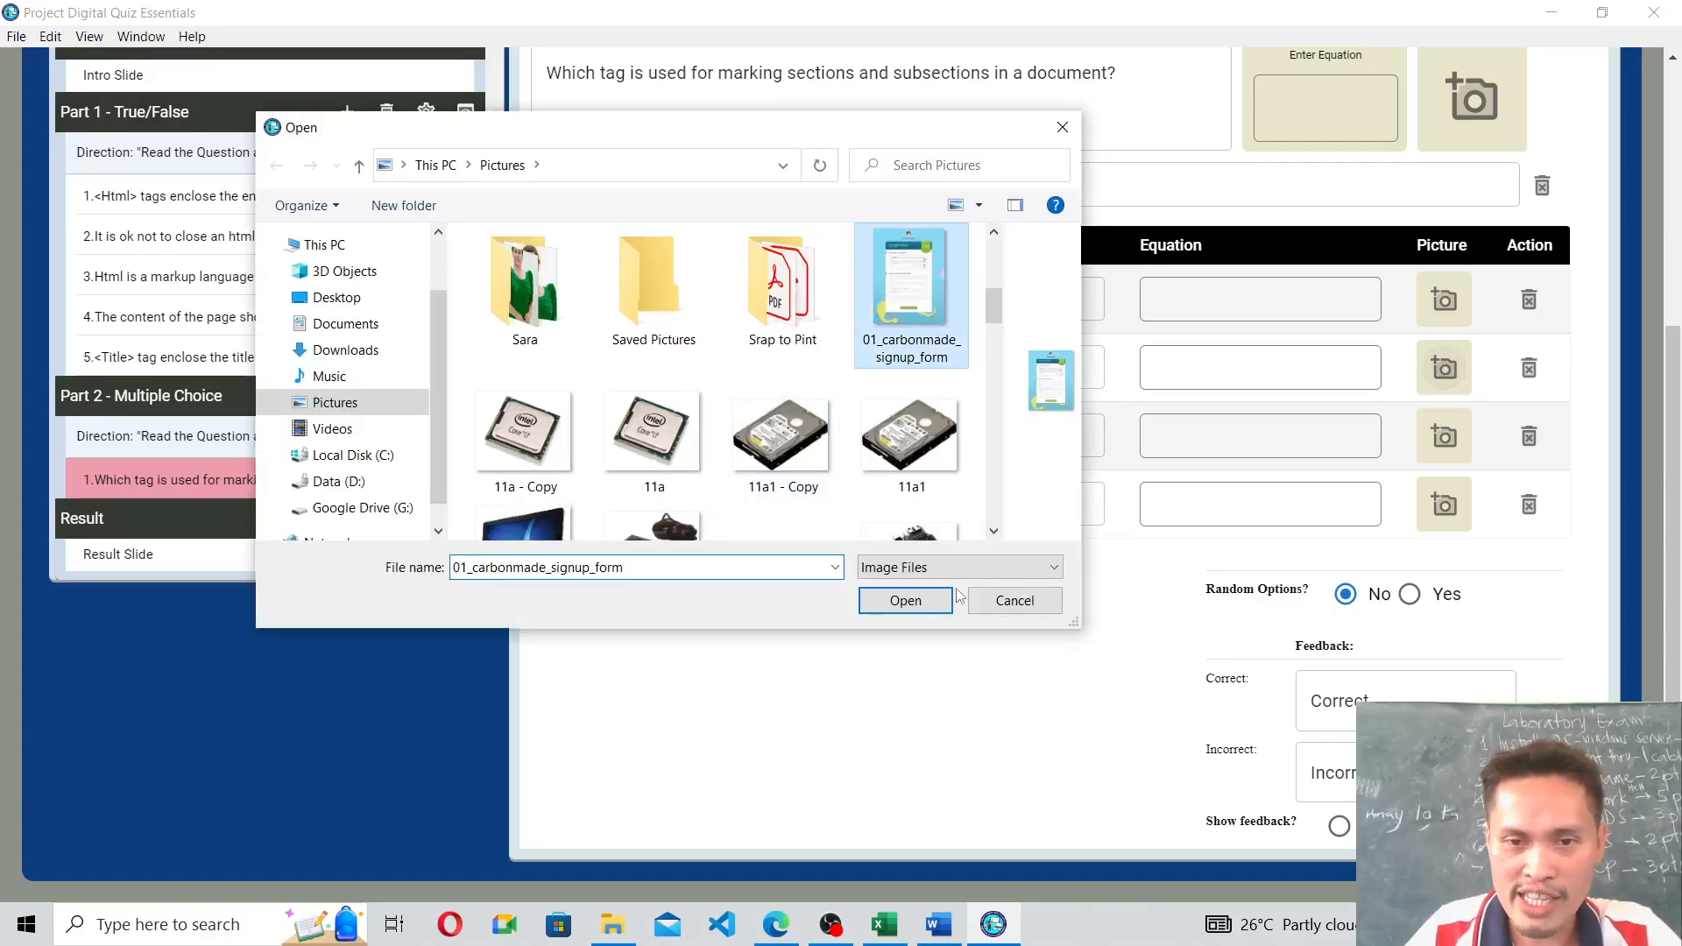
pyautogui.click(907, 607)
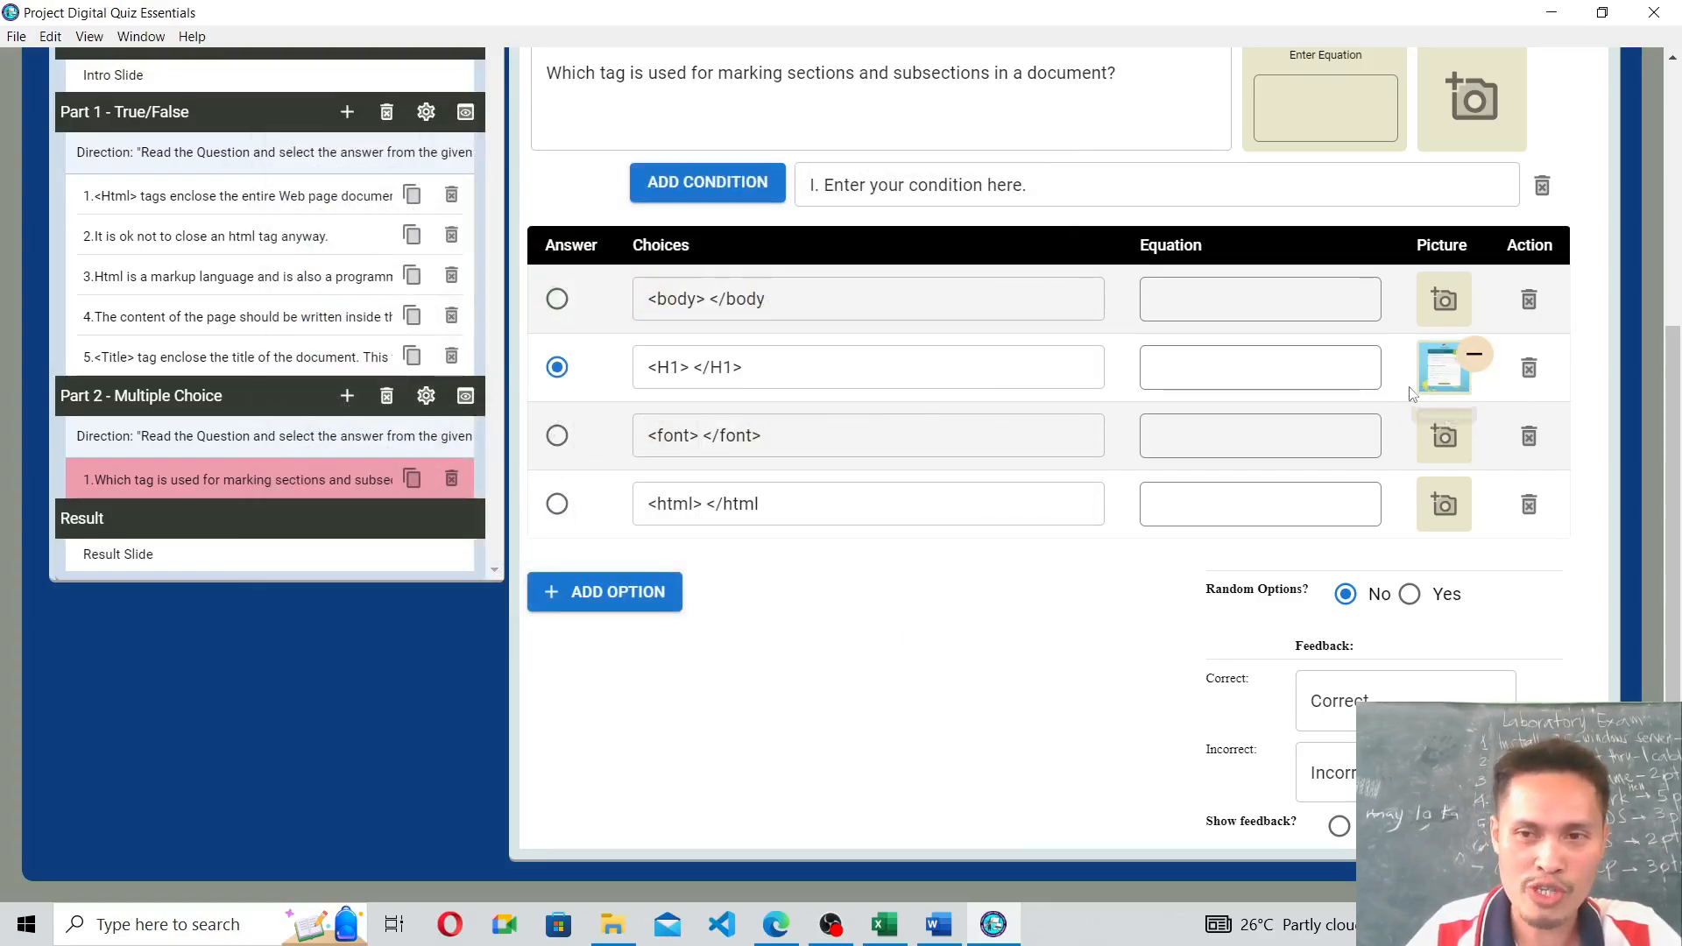
# Look at the question's equation keyboard and preview the question with the picture in its second choice.
pyautogui.scroll(3, 1332, 405)
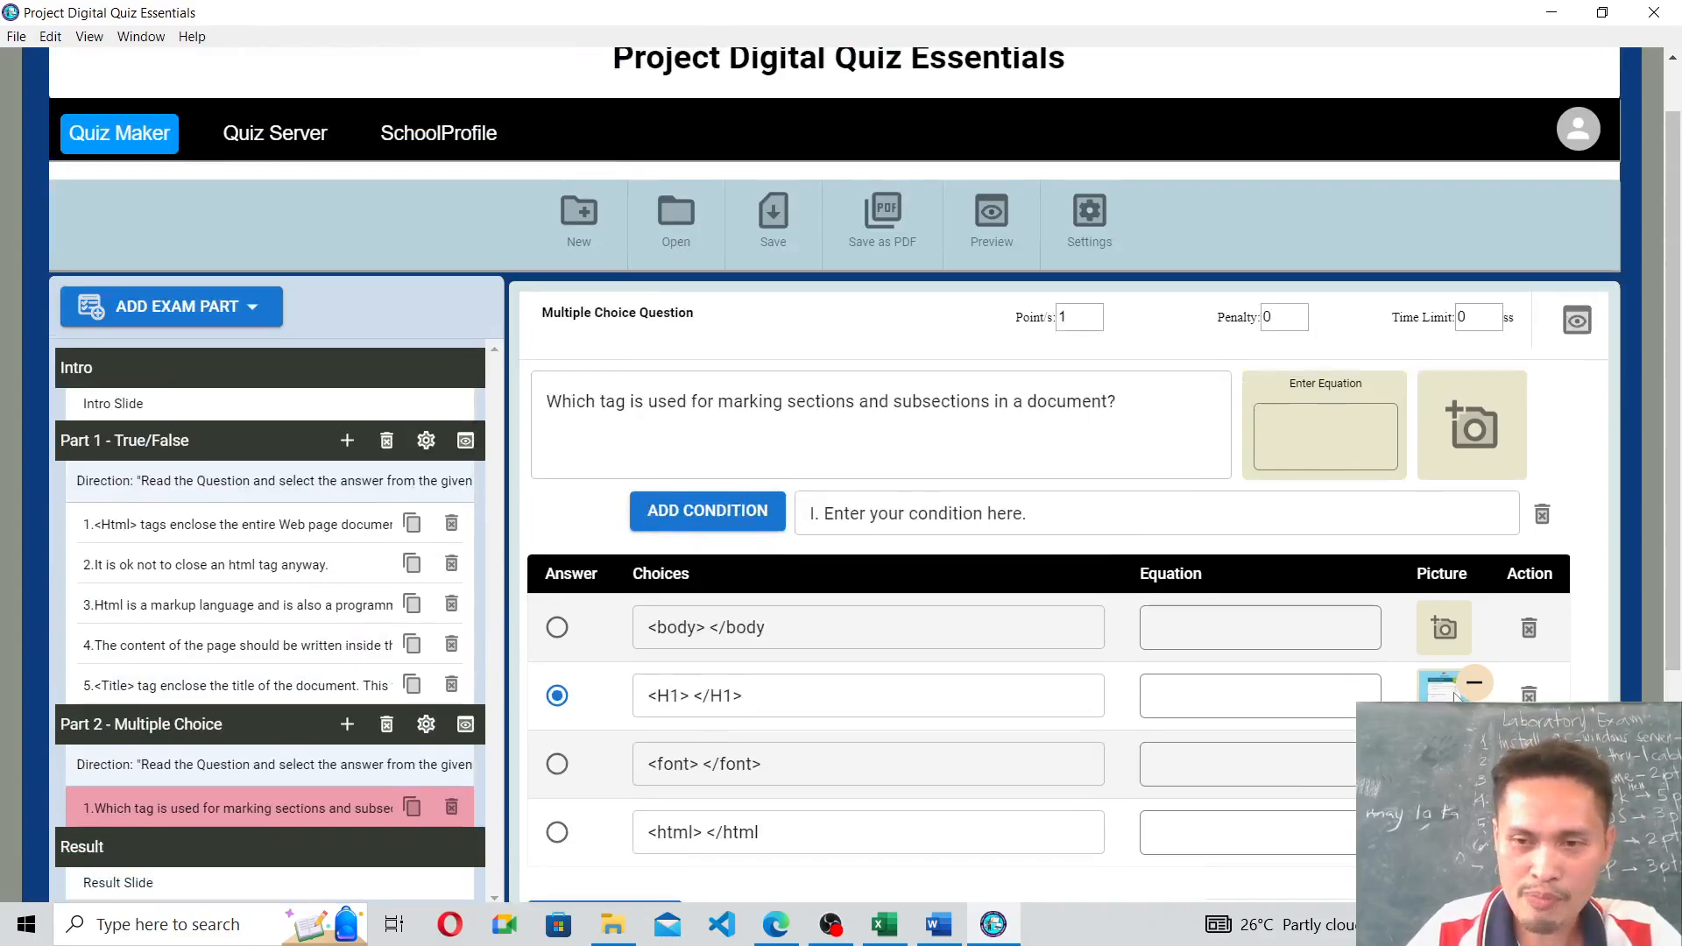
pyautogui.scroll(1, 1006, 575)
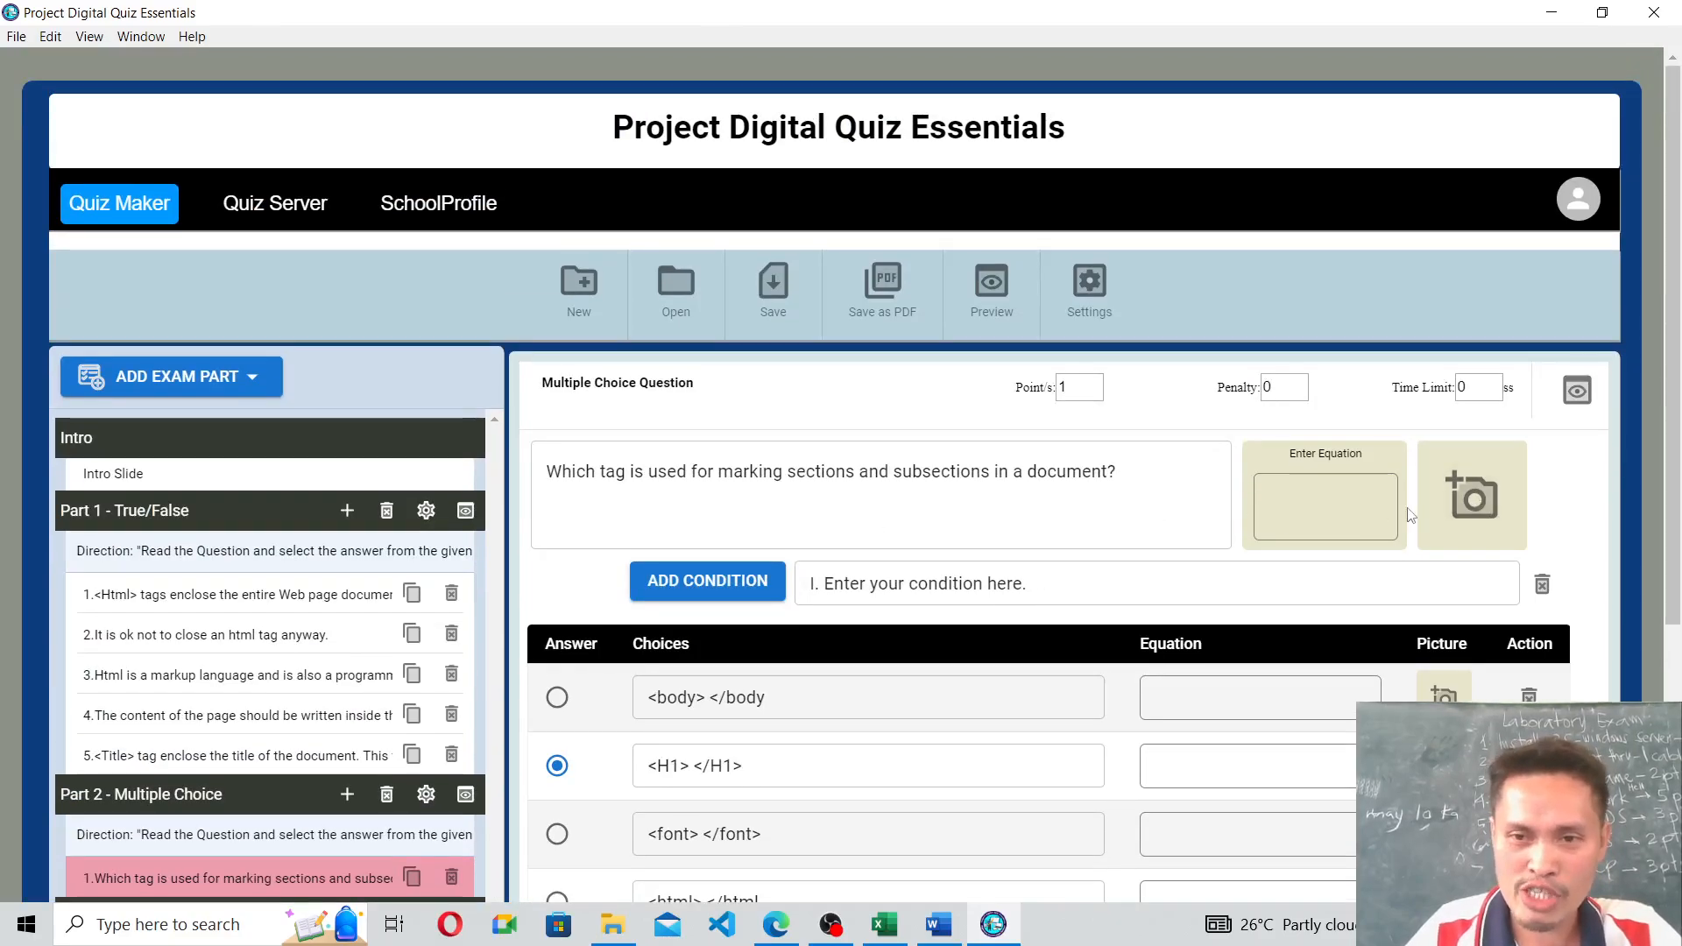
pyautogui.click(1321, 488)
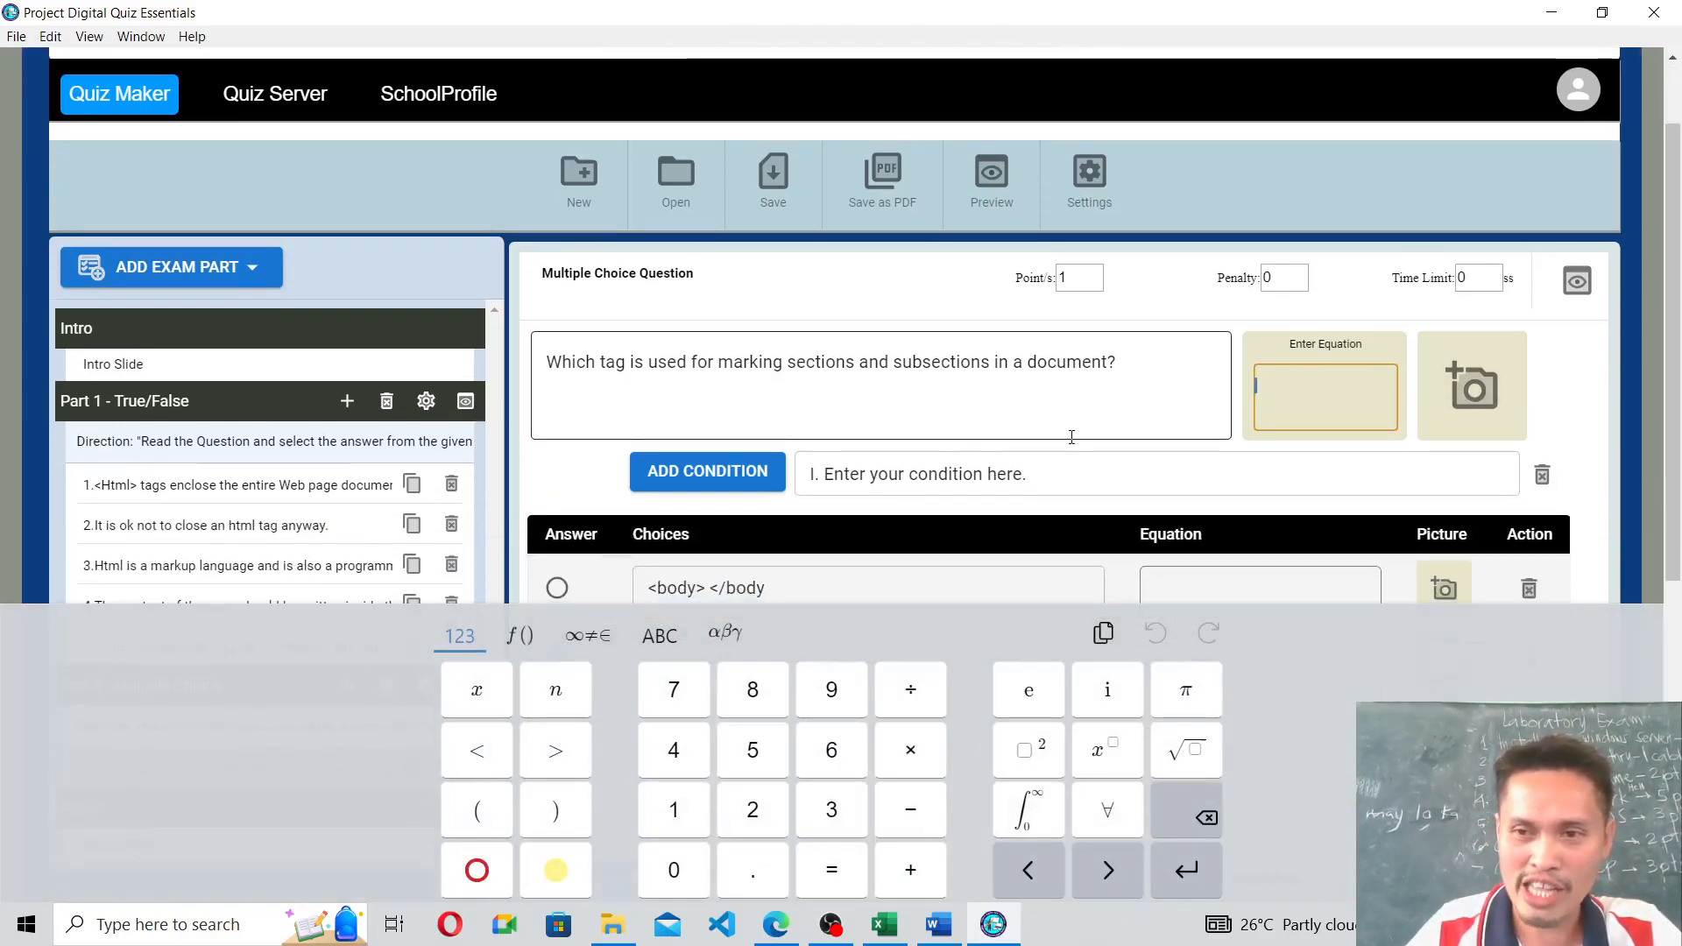
pyautogui.scroll(-1, 1073, 451)
pyautogui.click(1082, 406)
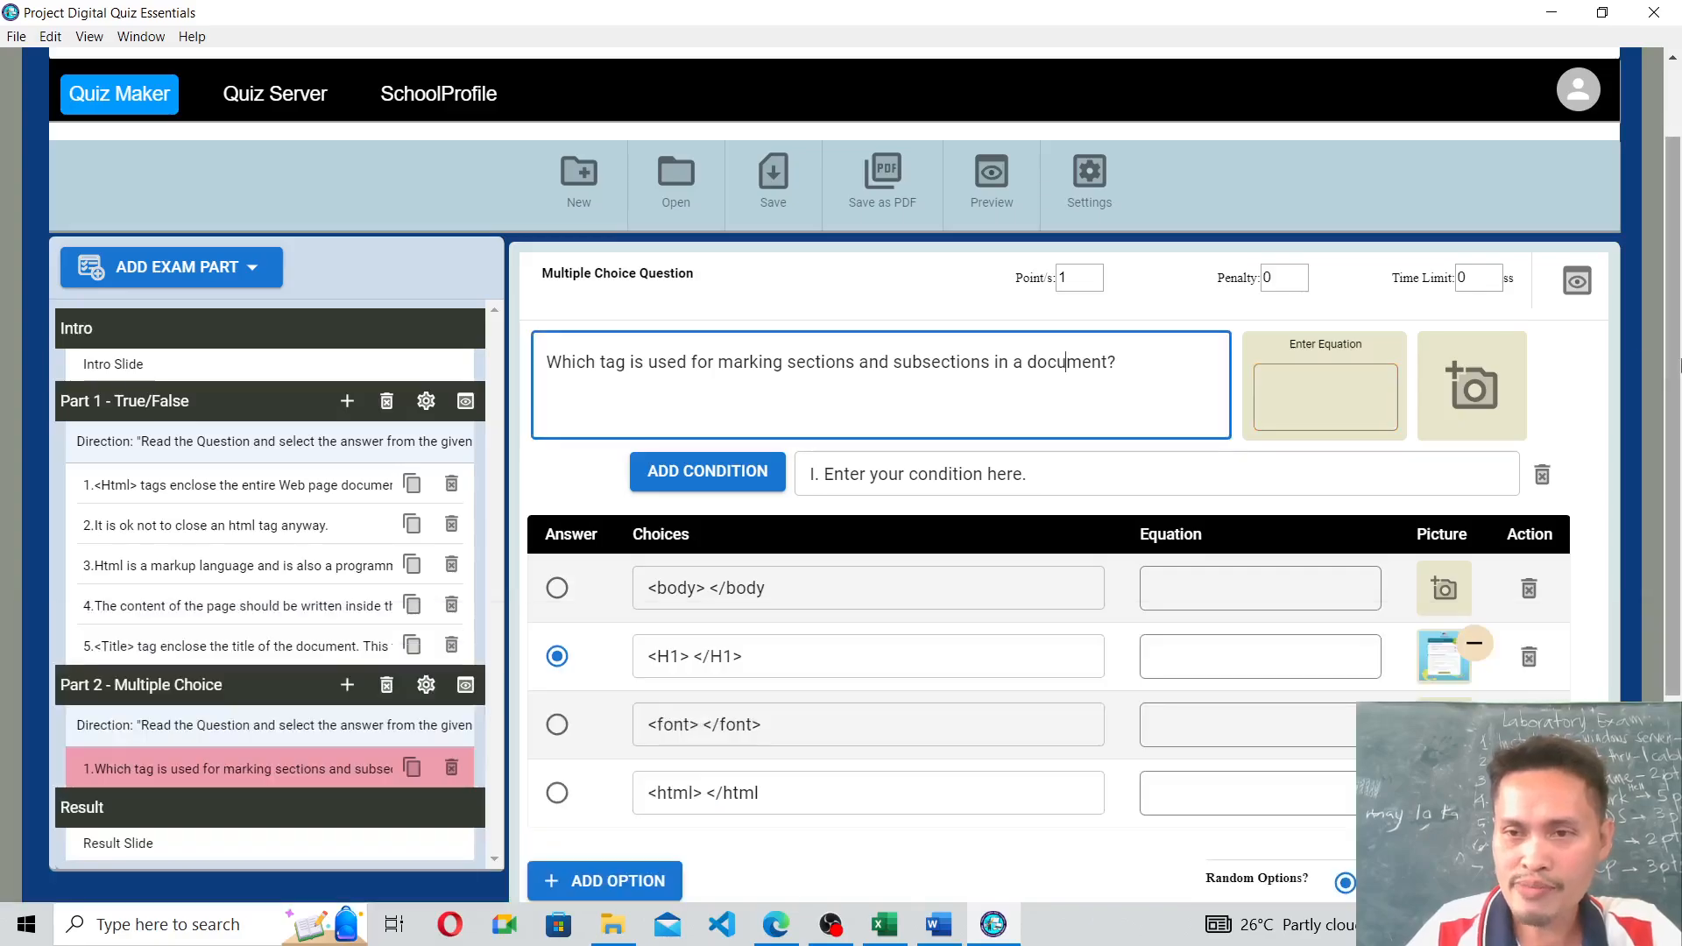
pyautogui.click(1577, 282)
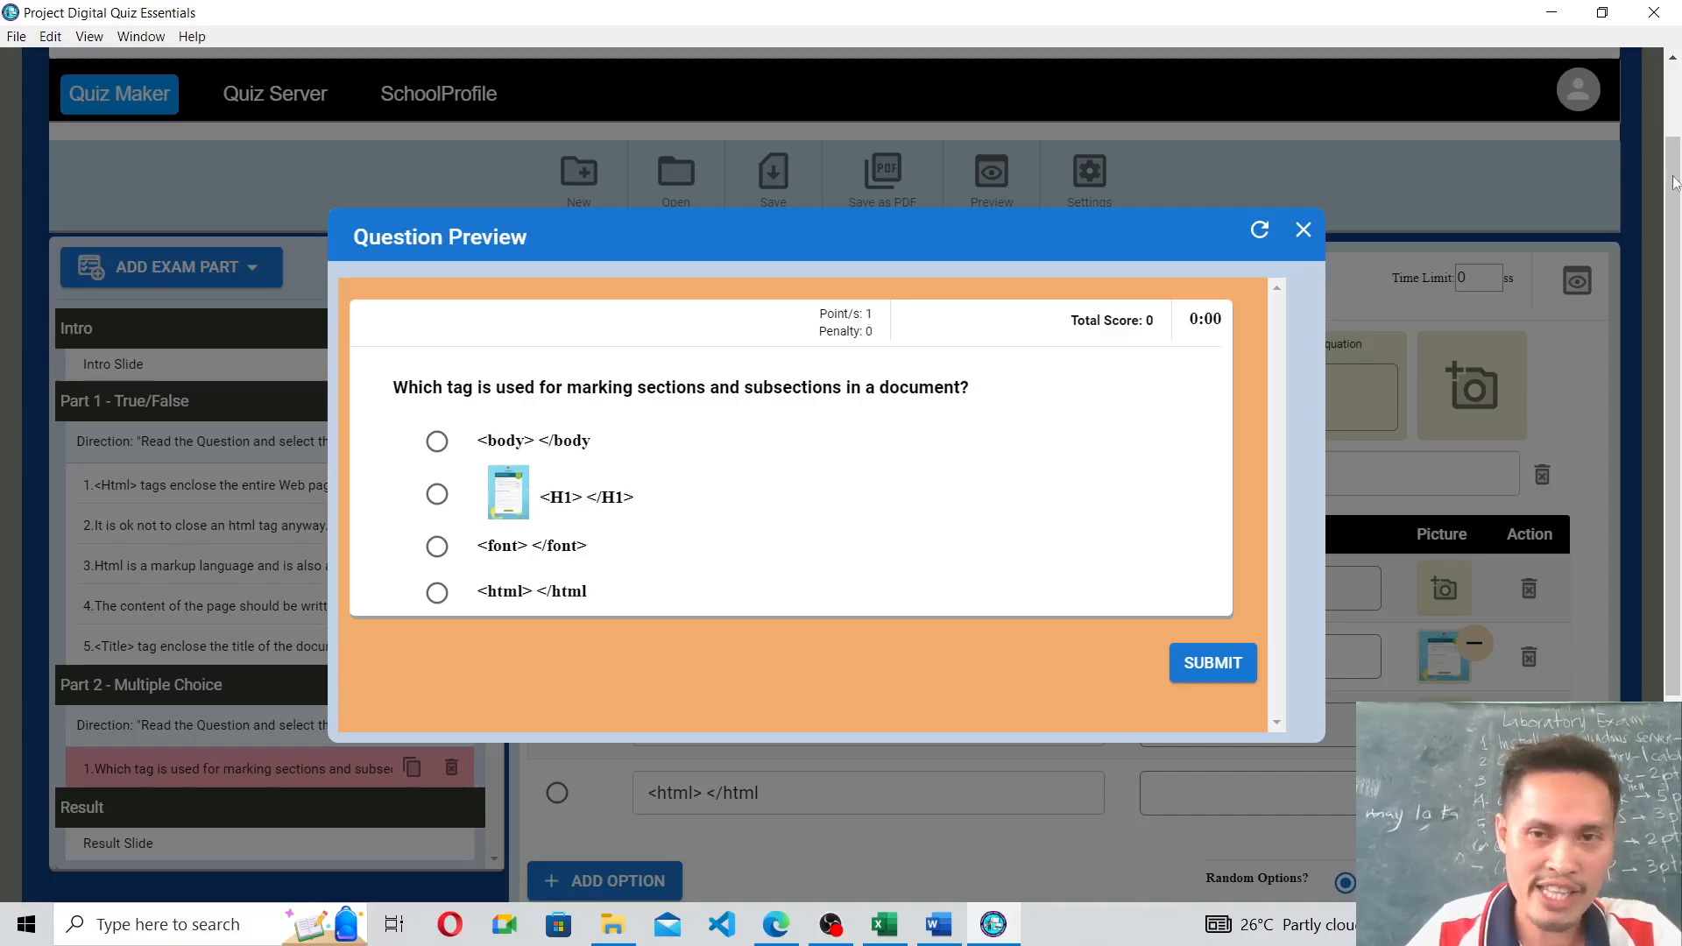
pyautogui.click(1300, 230)
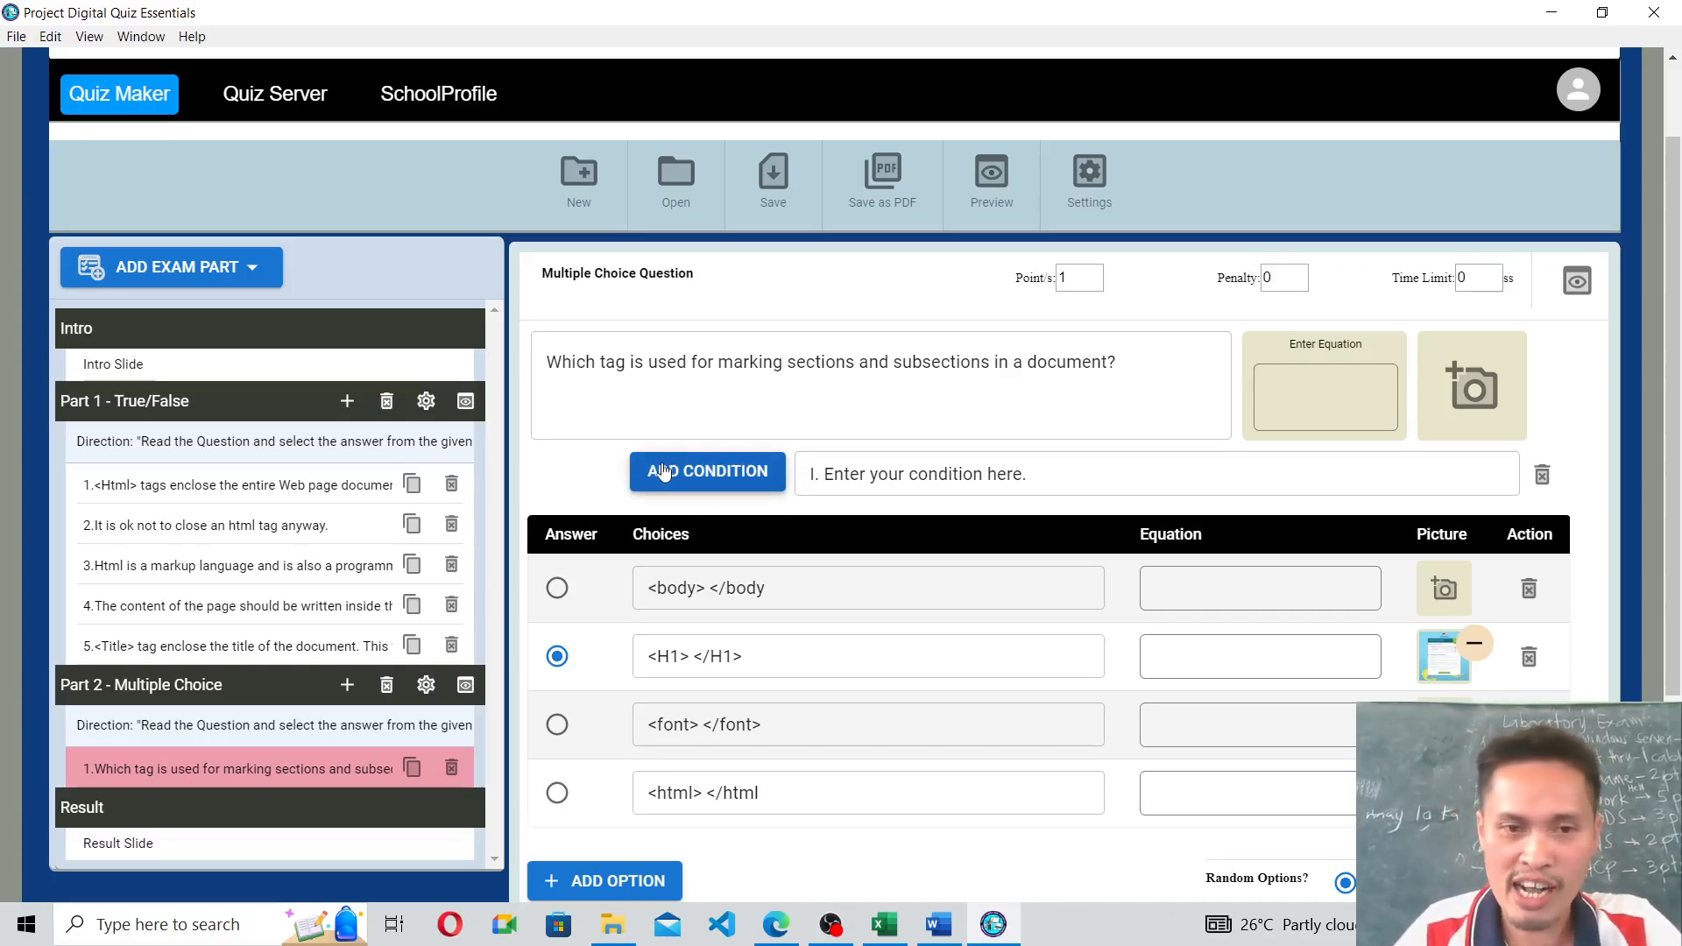
# Set Random Options to Yes for the first multiple choice question.
pyautogui.scroll(-3, 1165, 519)
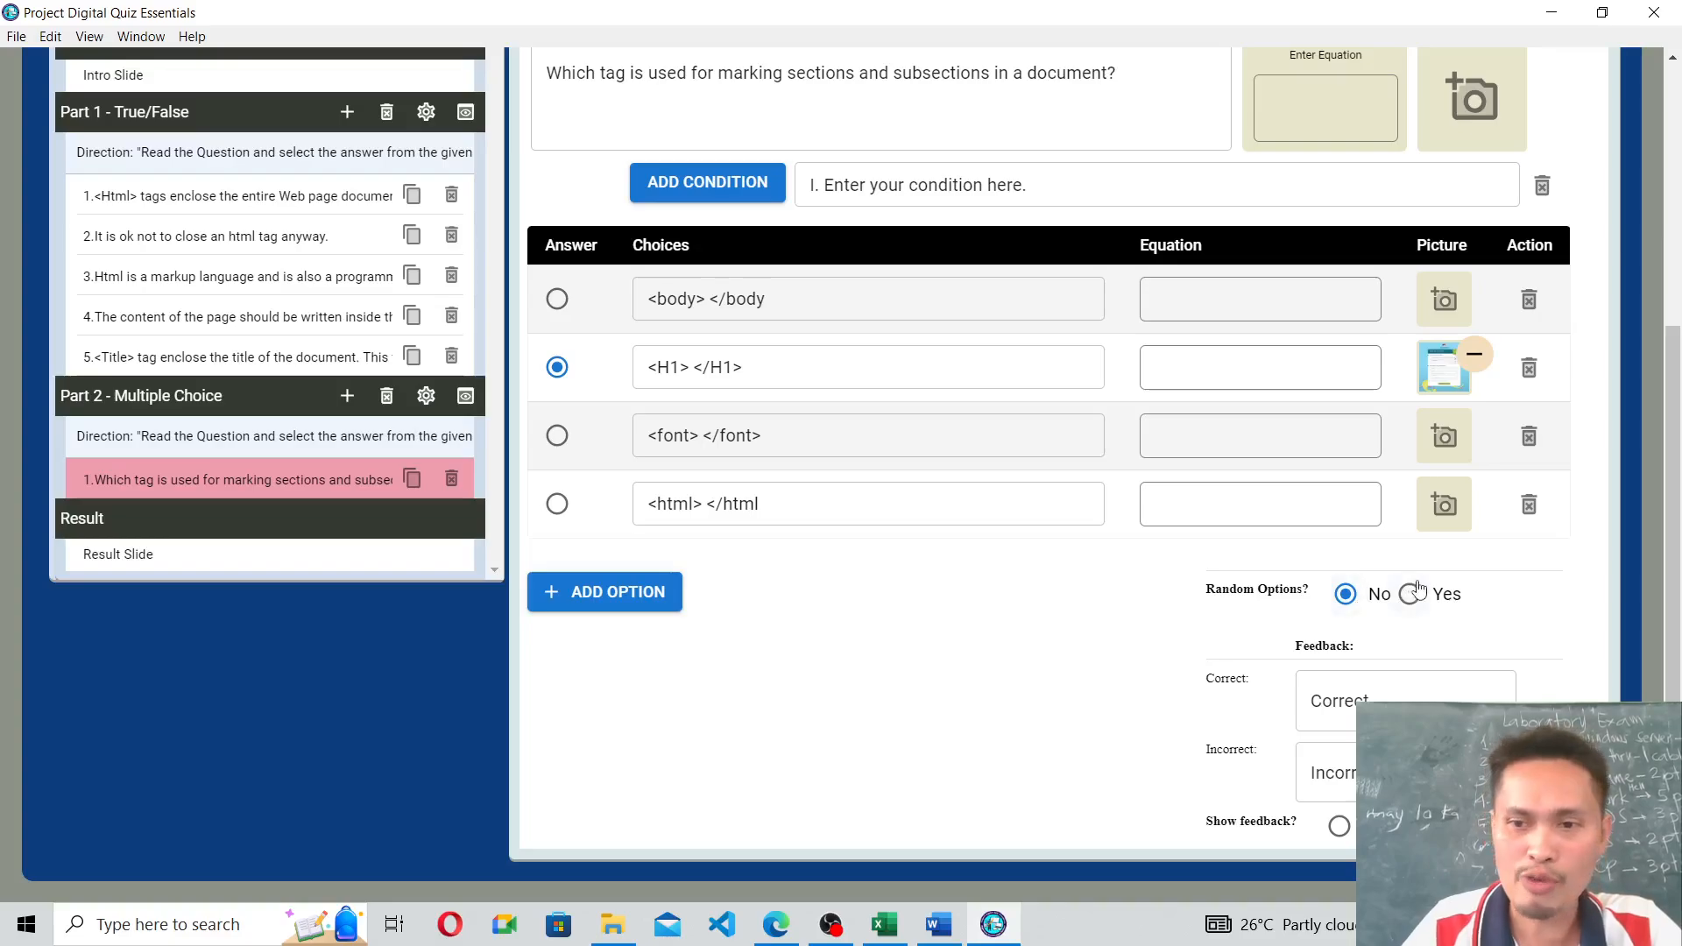
pyautogui.scroll(1, 1193, 467)
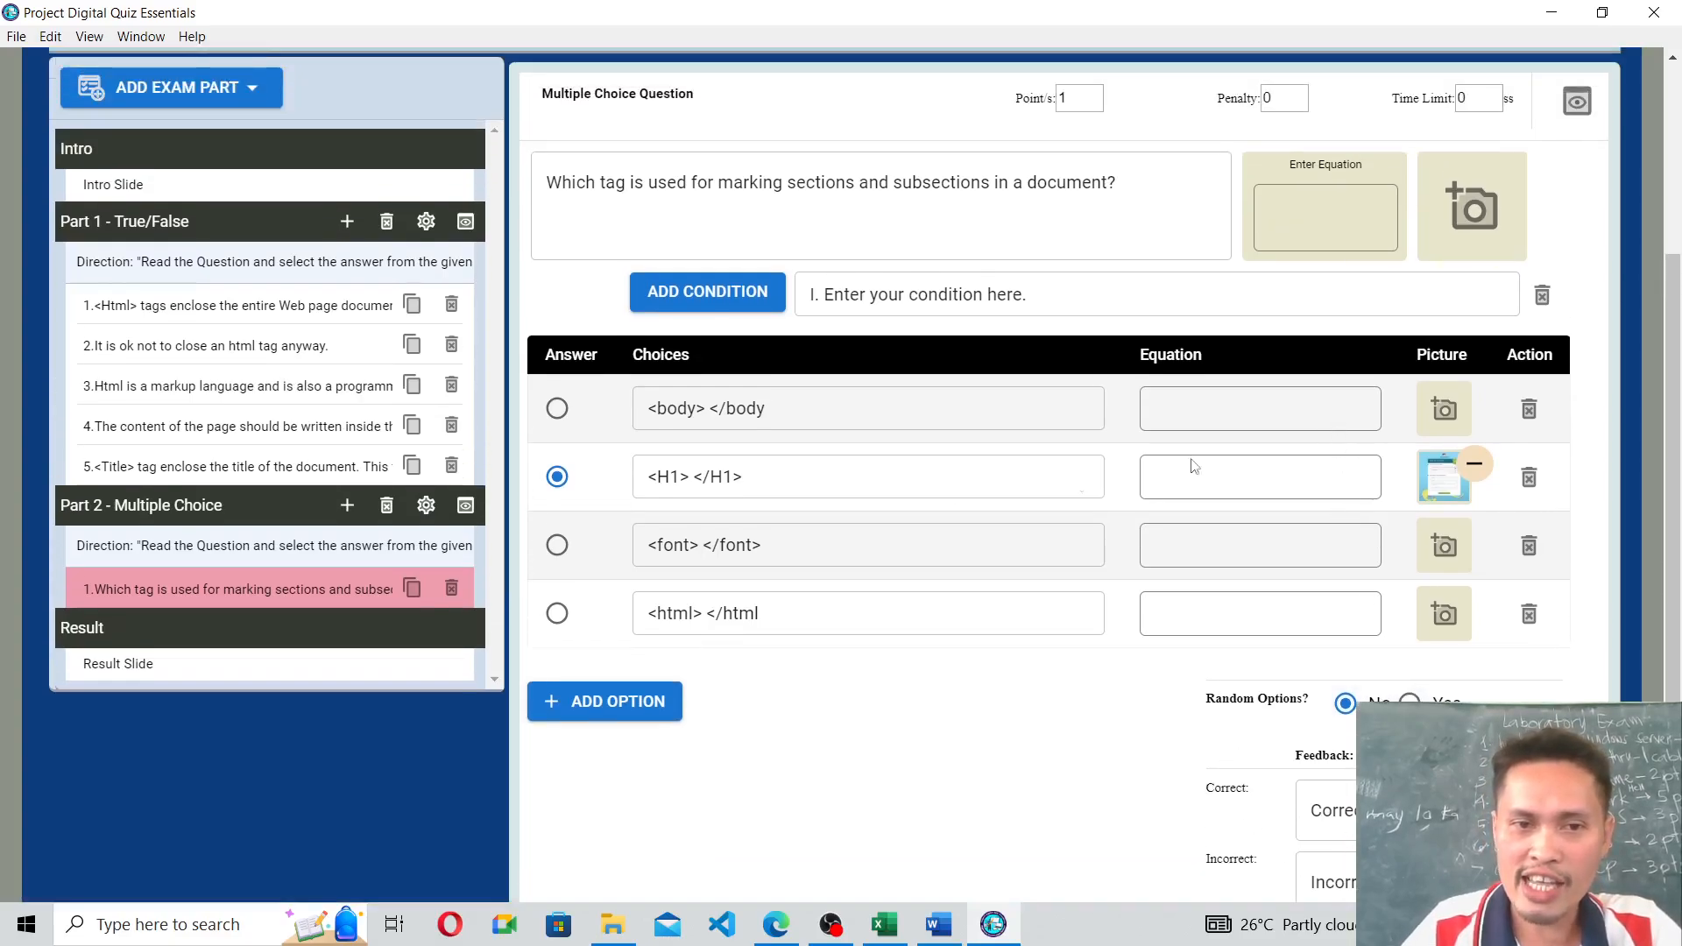
pyautogui.scroll(-1, 1417, 672)
pyautogui.click(1409, 594)
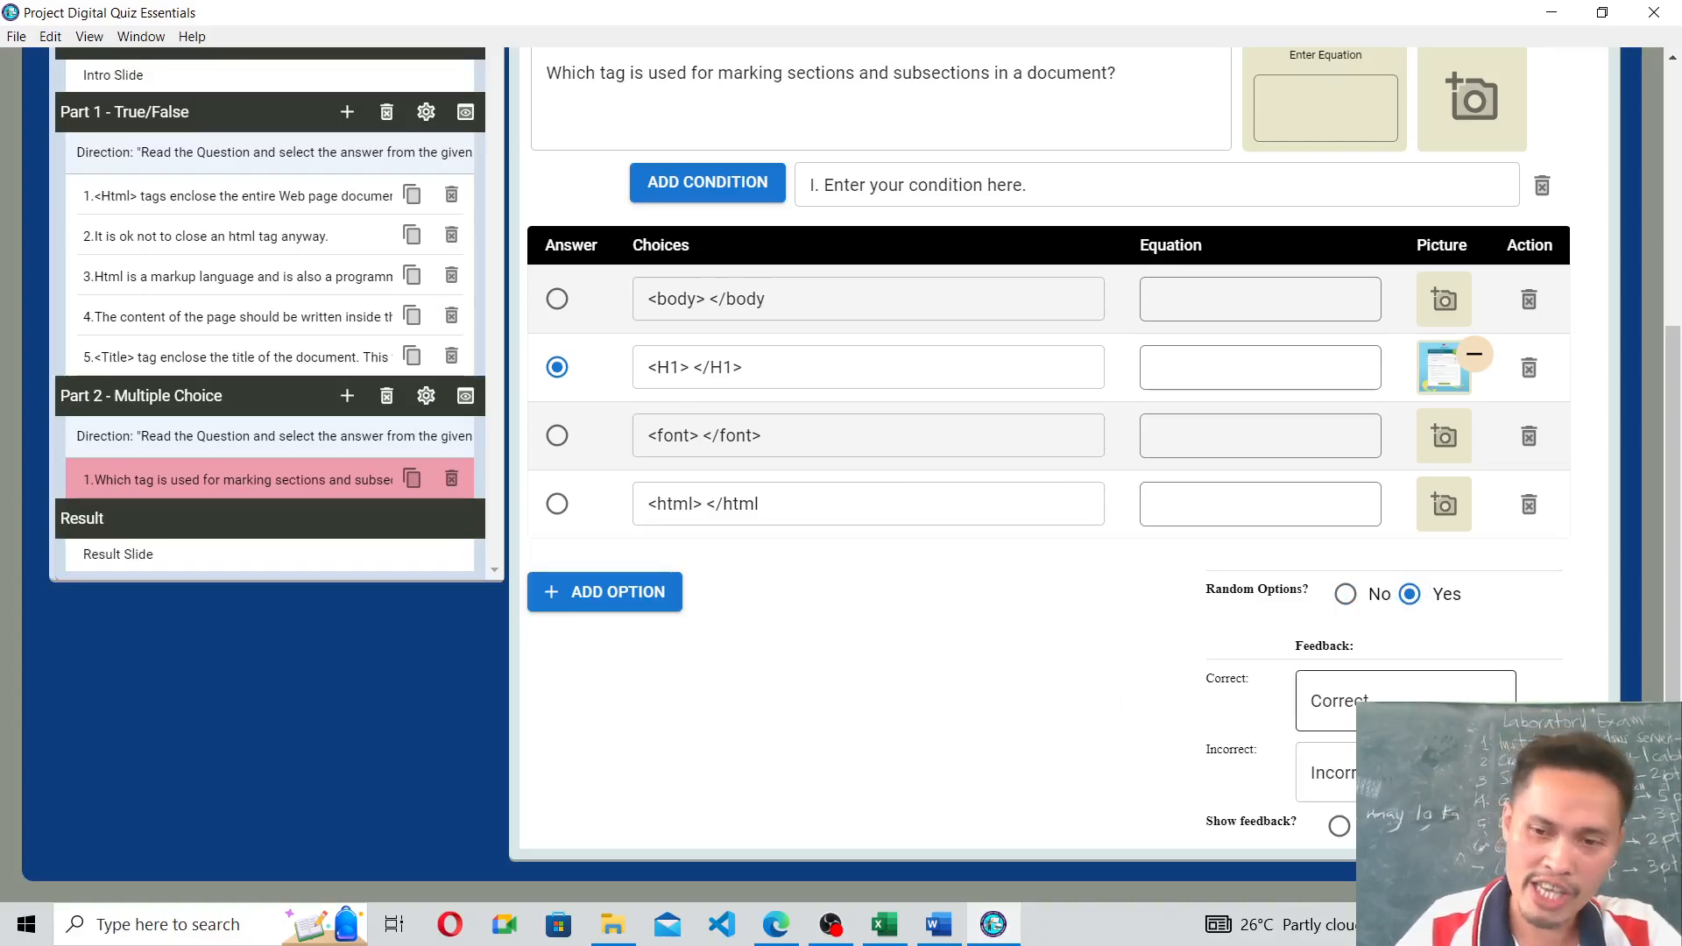
# Preview the question to check the order of its choices, and close the preview.
pyautogui.scroll(5, 1310, 604)
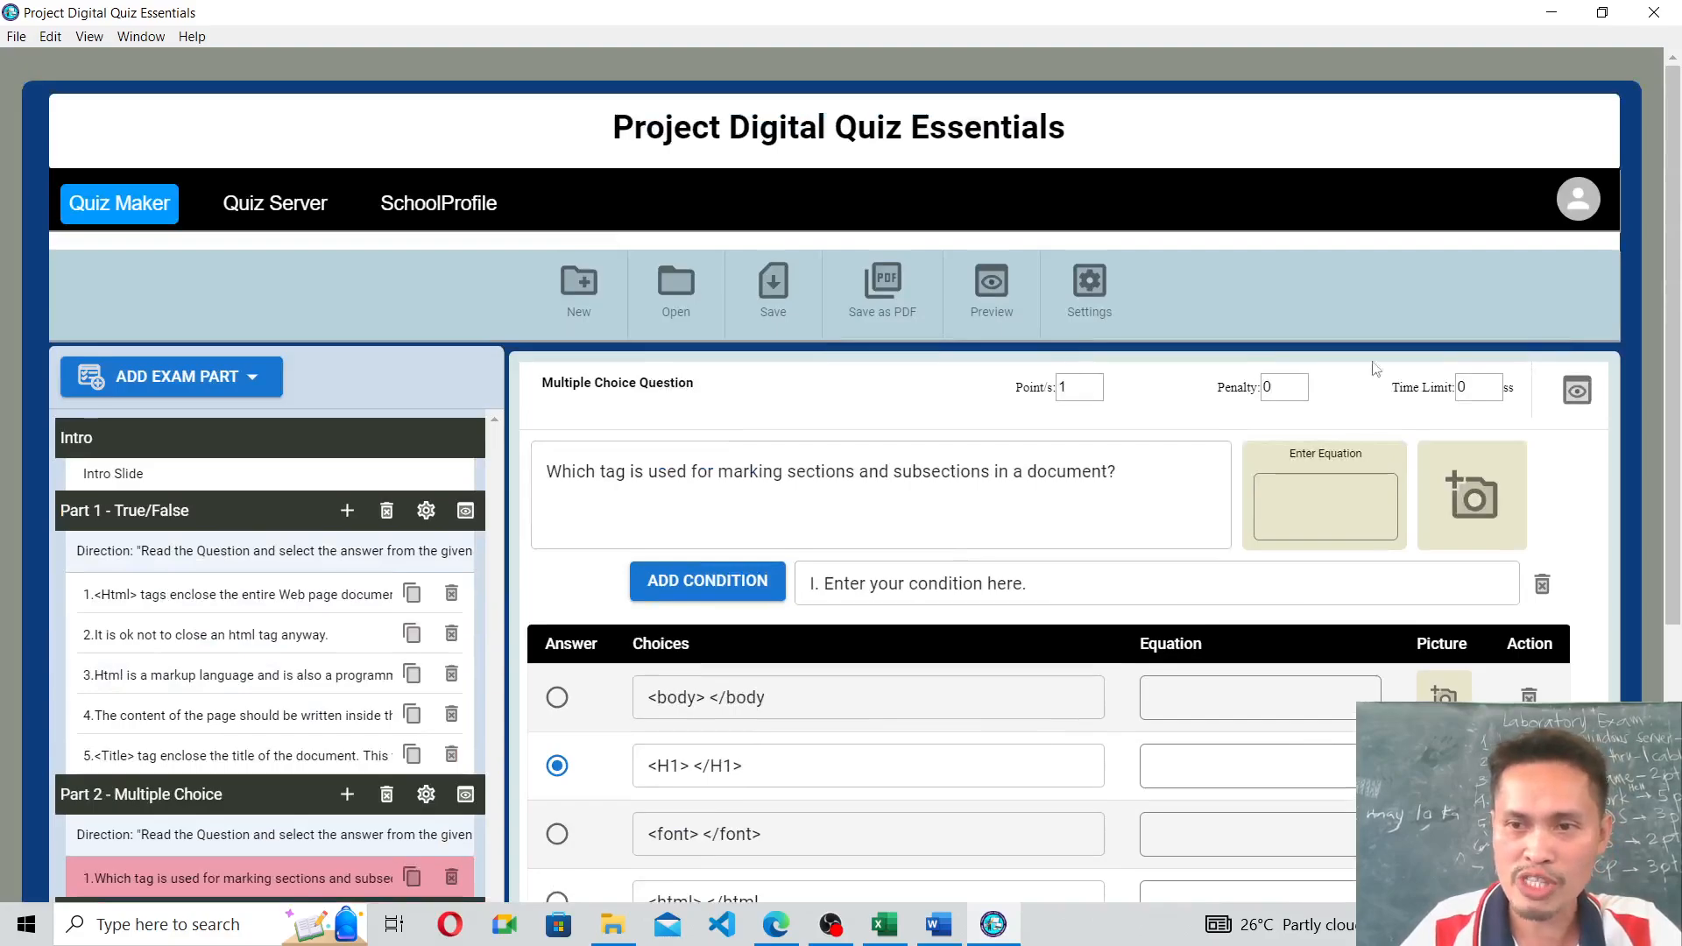
pyautogui.click(1576, 391)
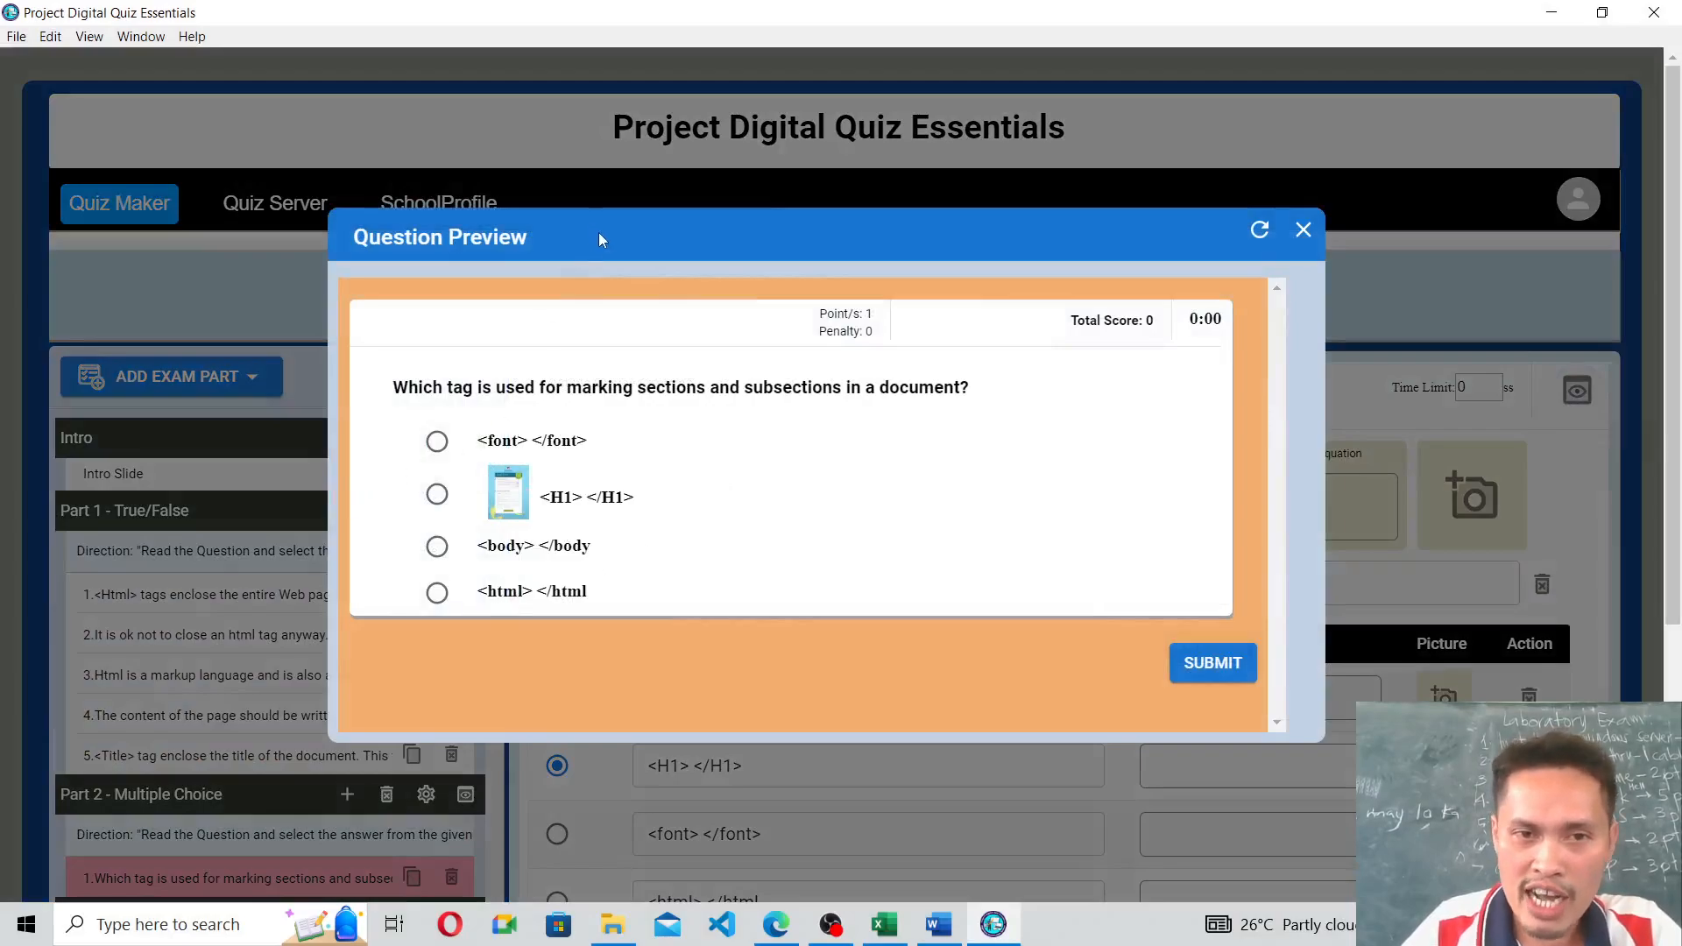
pyautogui.moveTo(601, 239); pyautogui.dragTo(648, 56)
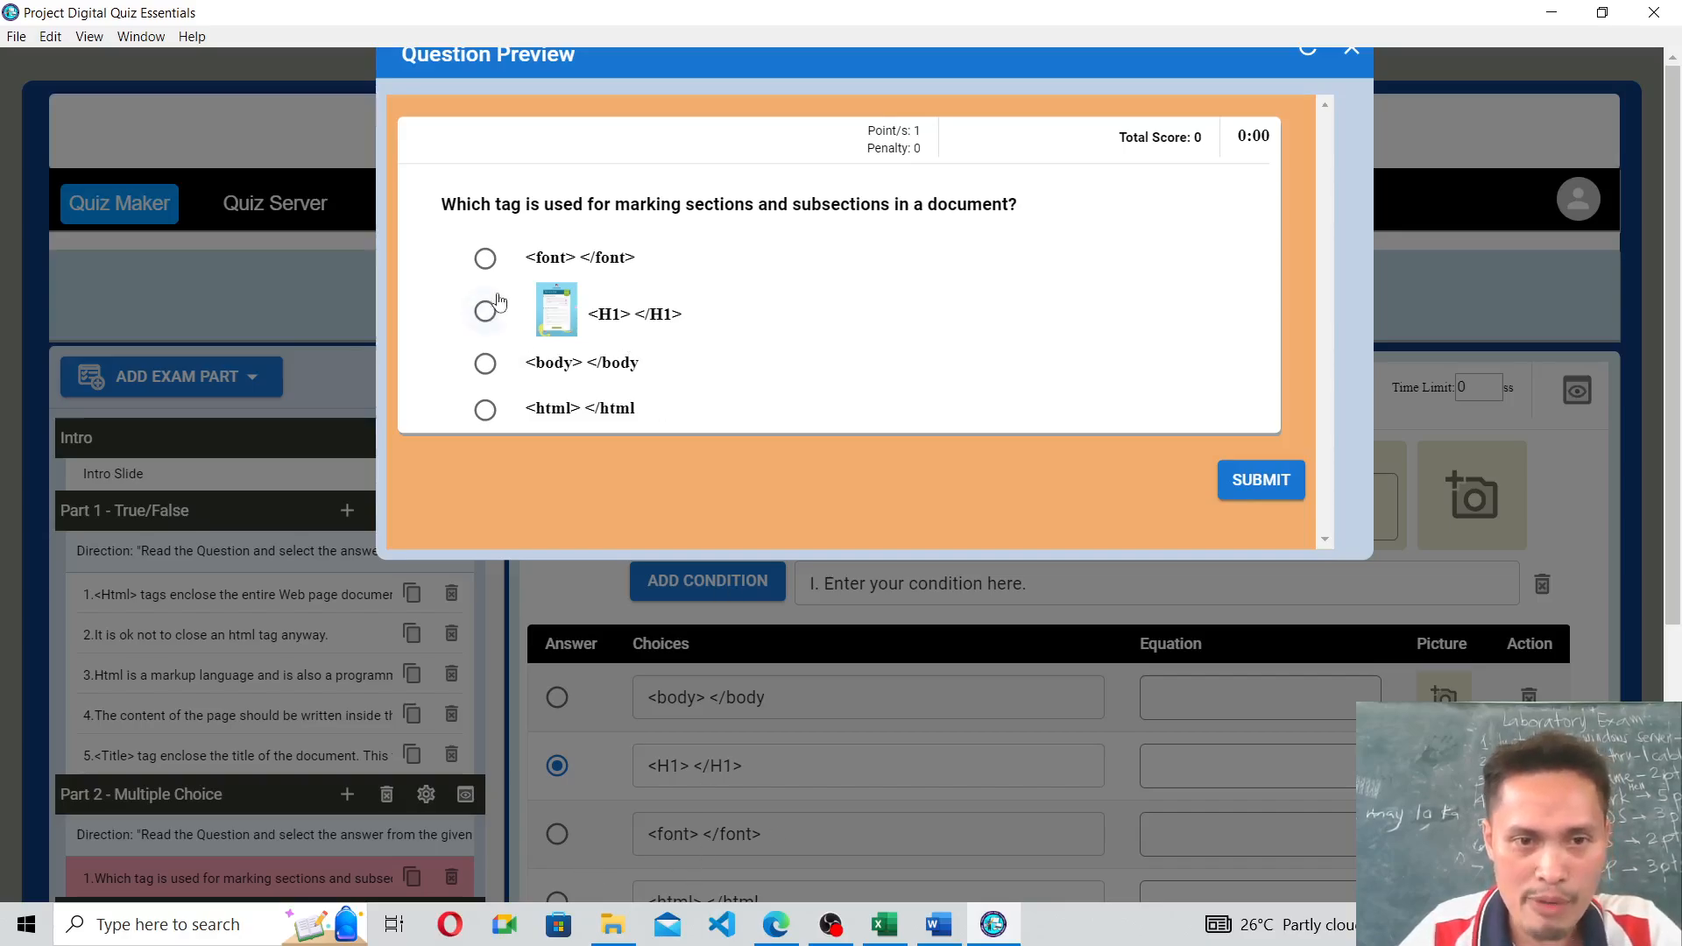
pyautogui.scroll(-3, 723, 671)
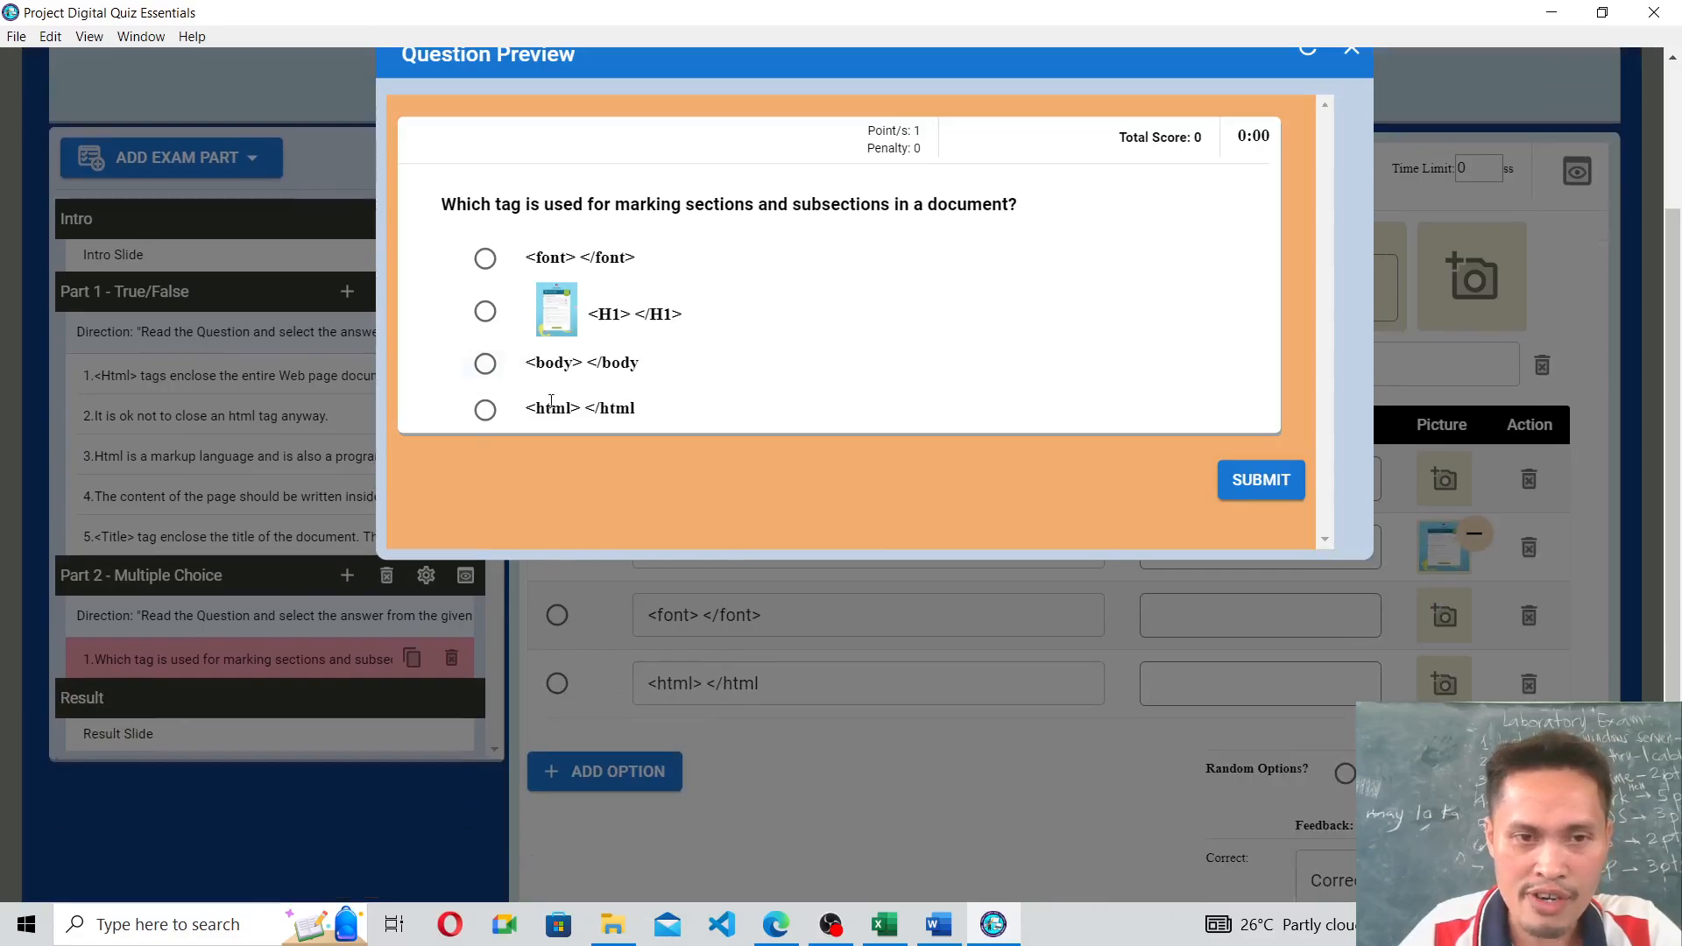
pyautogui.scroll(3, 927, 457)
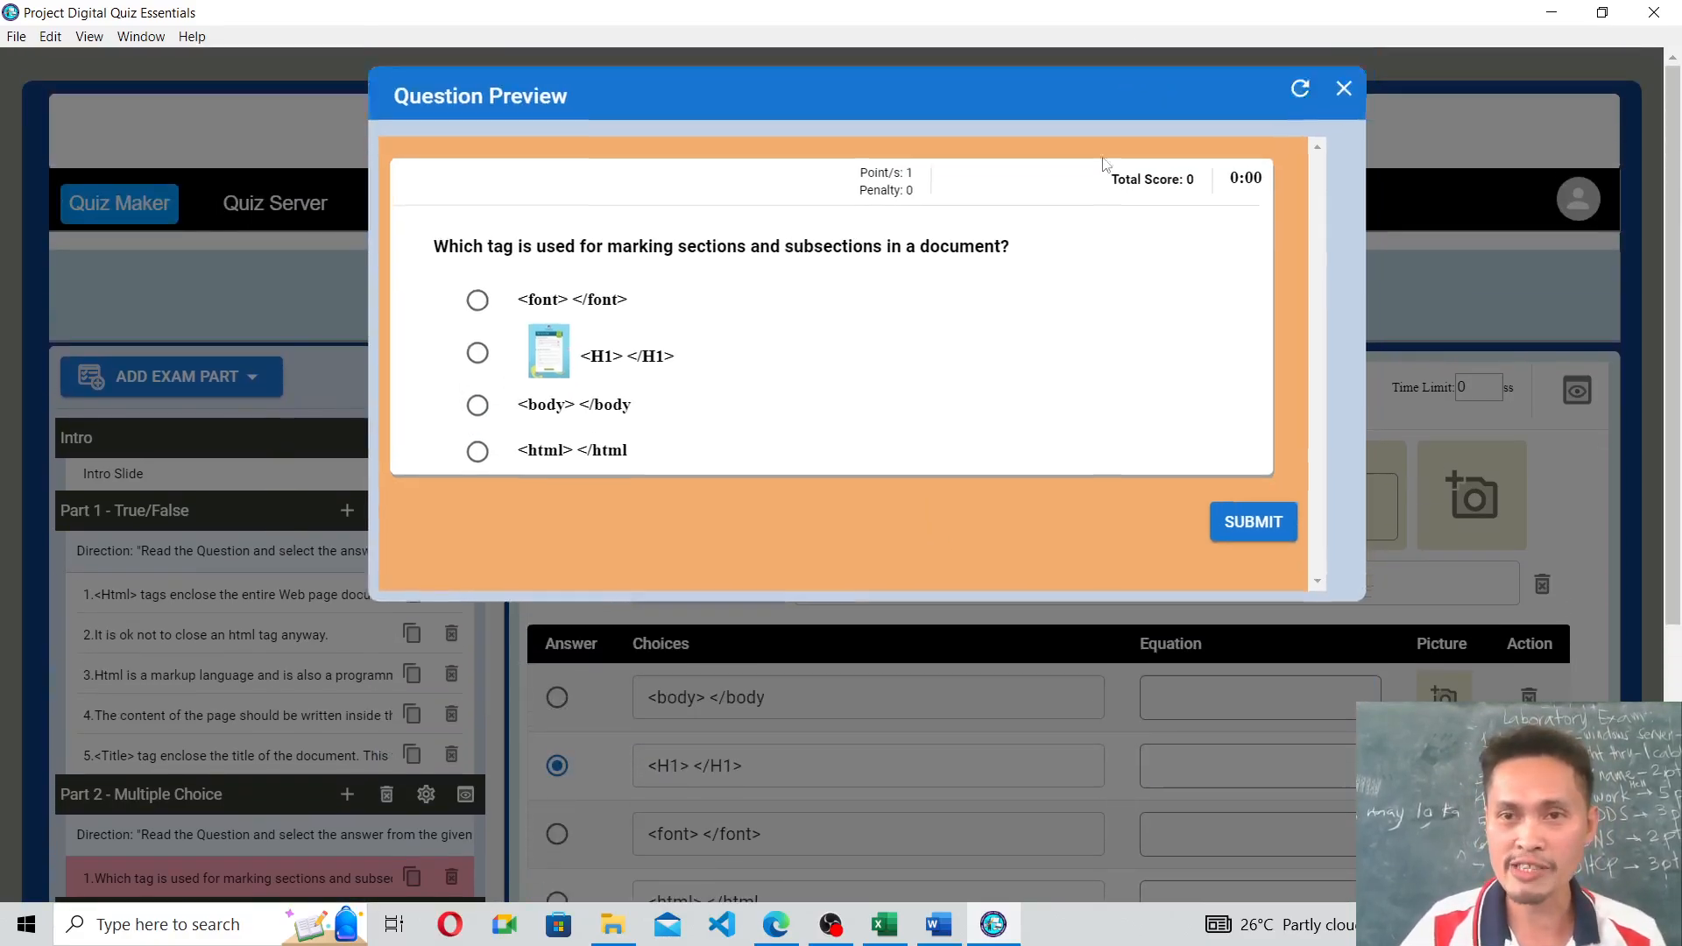
pyautogui.click(1310, 163)
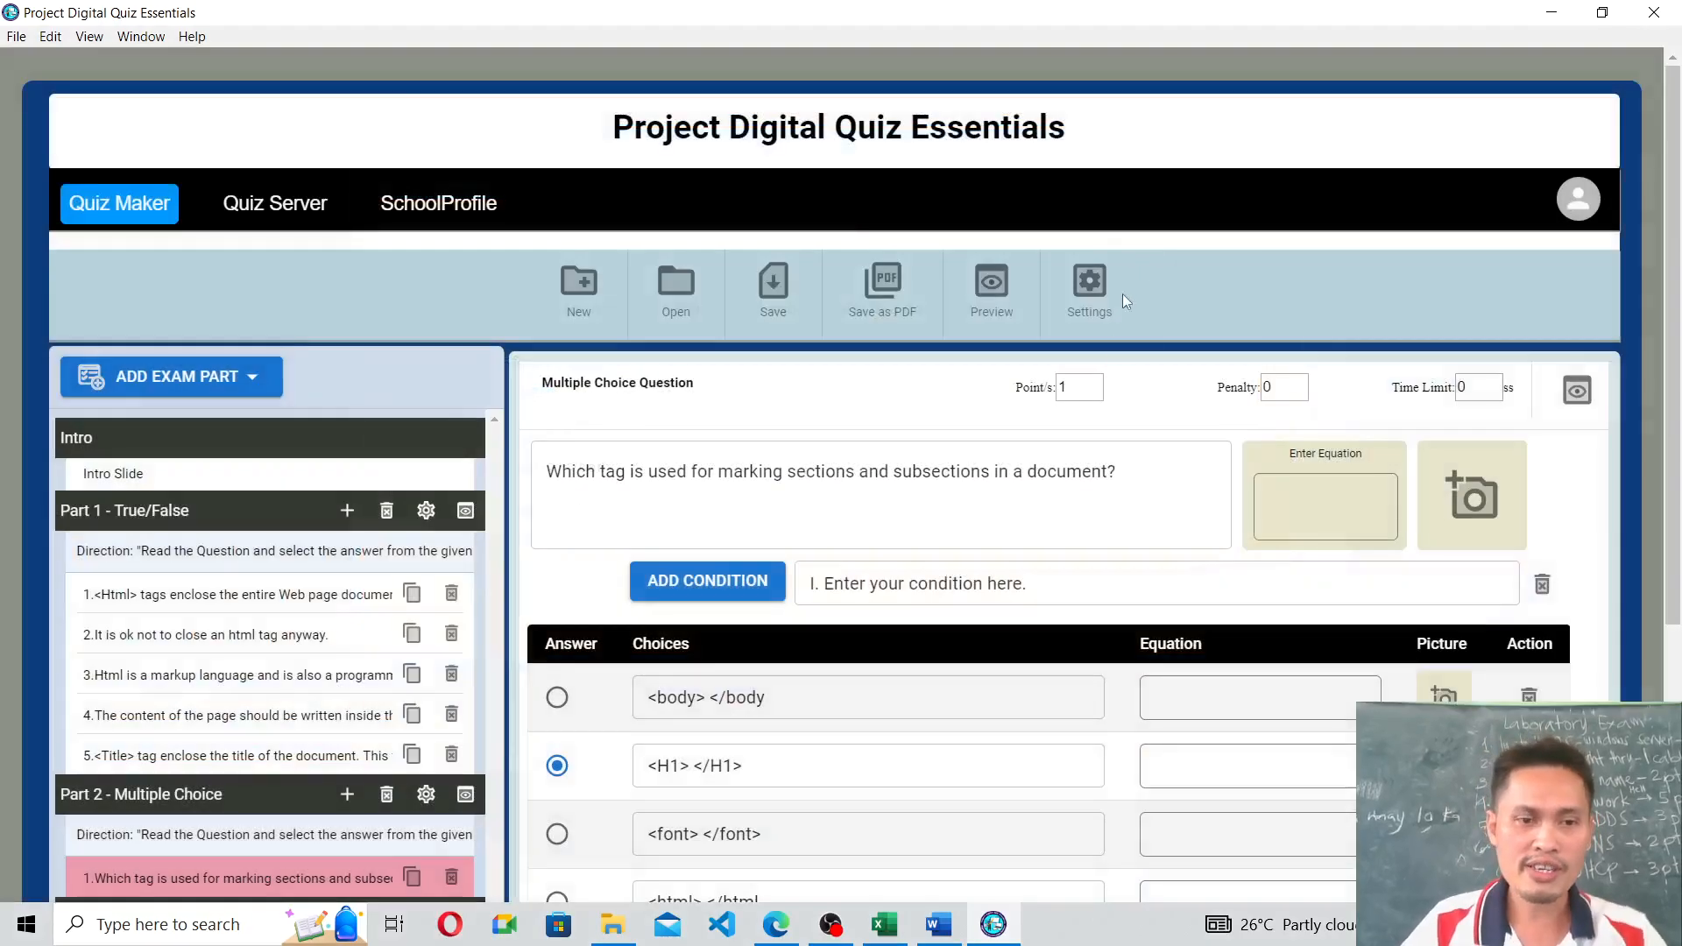
# Add a second question to Part 2 - Multiple Choice.
pyautogui.scroll(-4, 1086, 592)
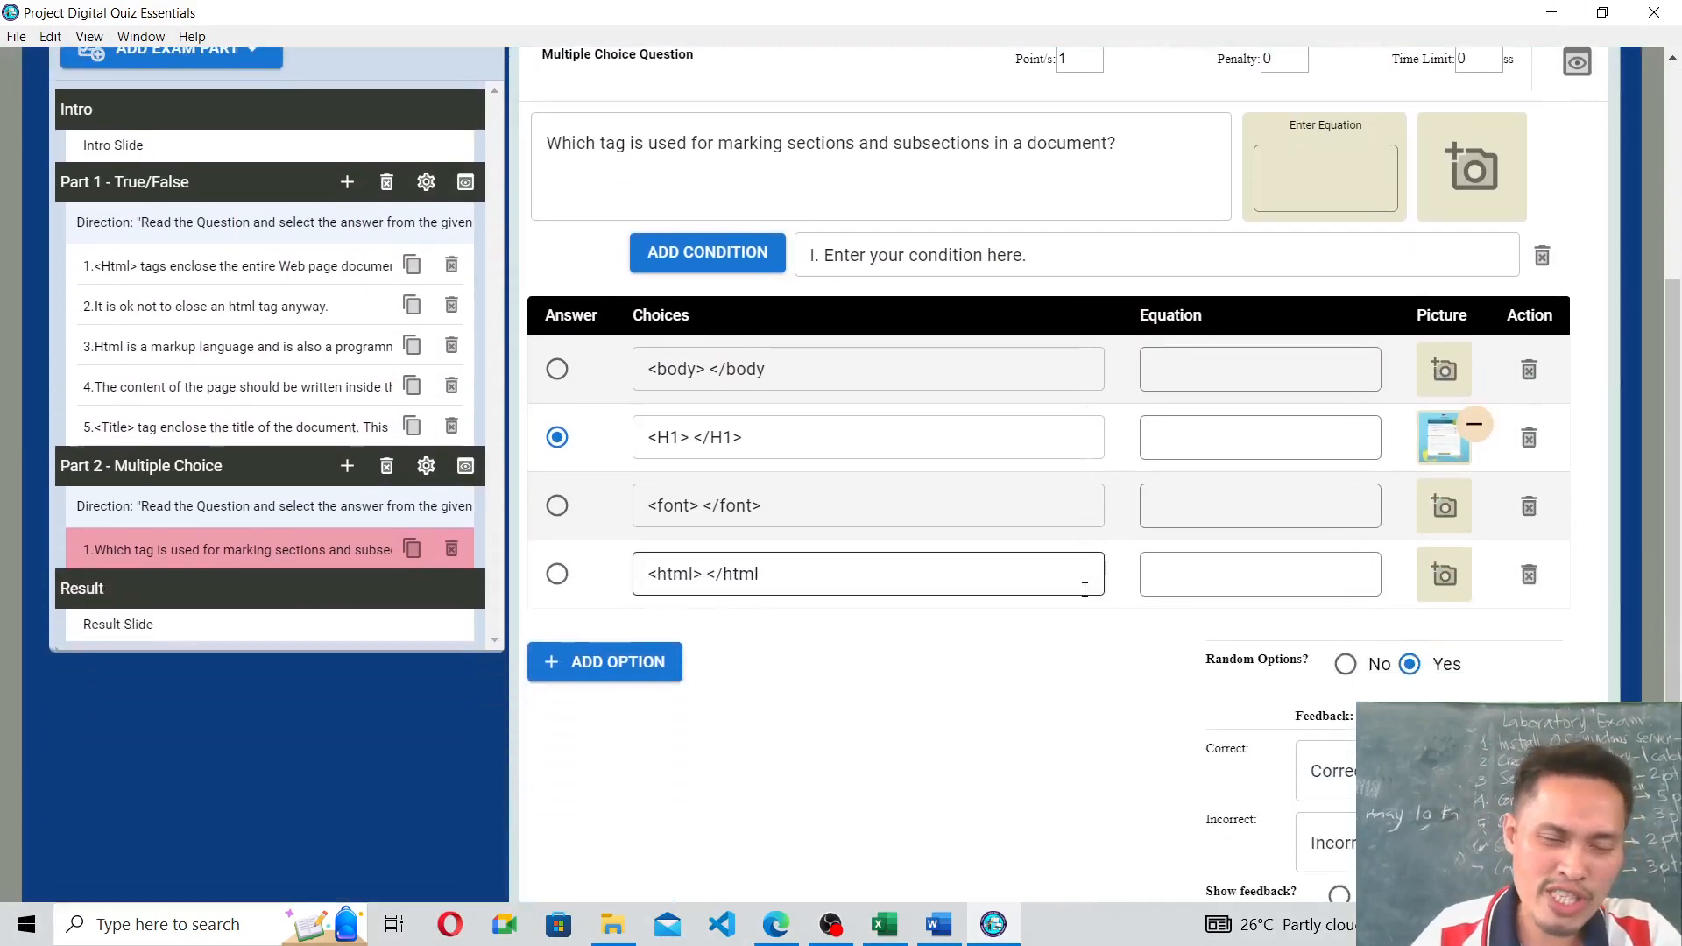
pyautogui.scroll(3, 1084, 590)
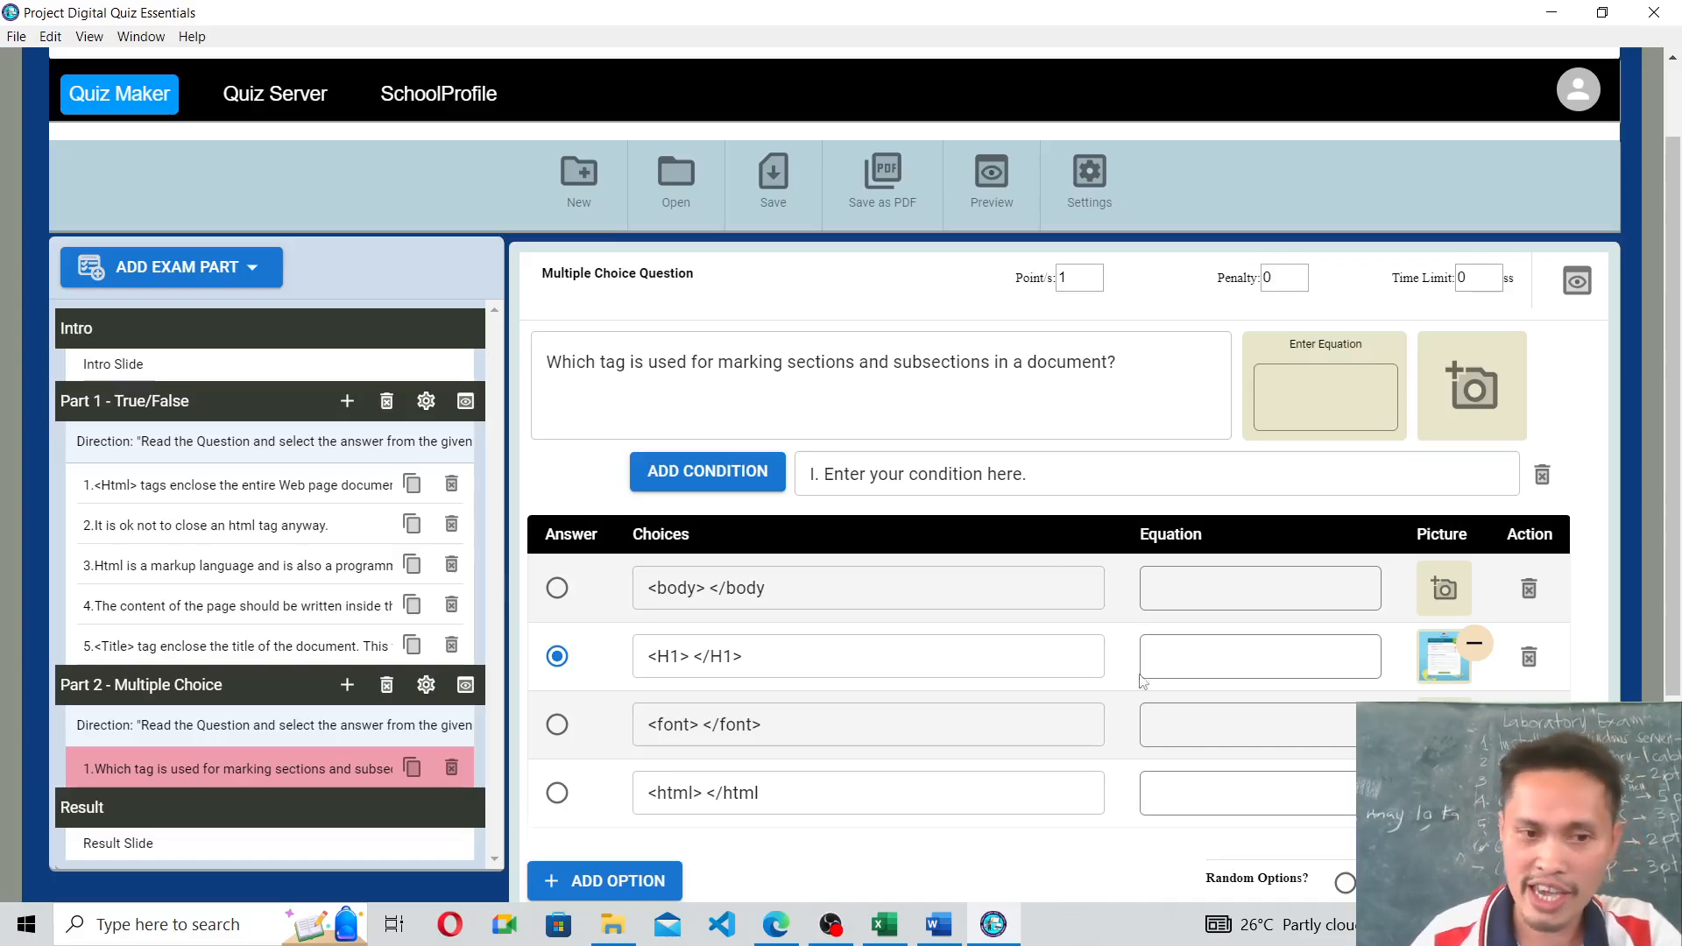
pyautogui.scroll(-3, 30, 737)
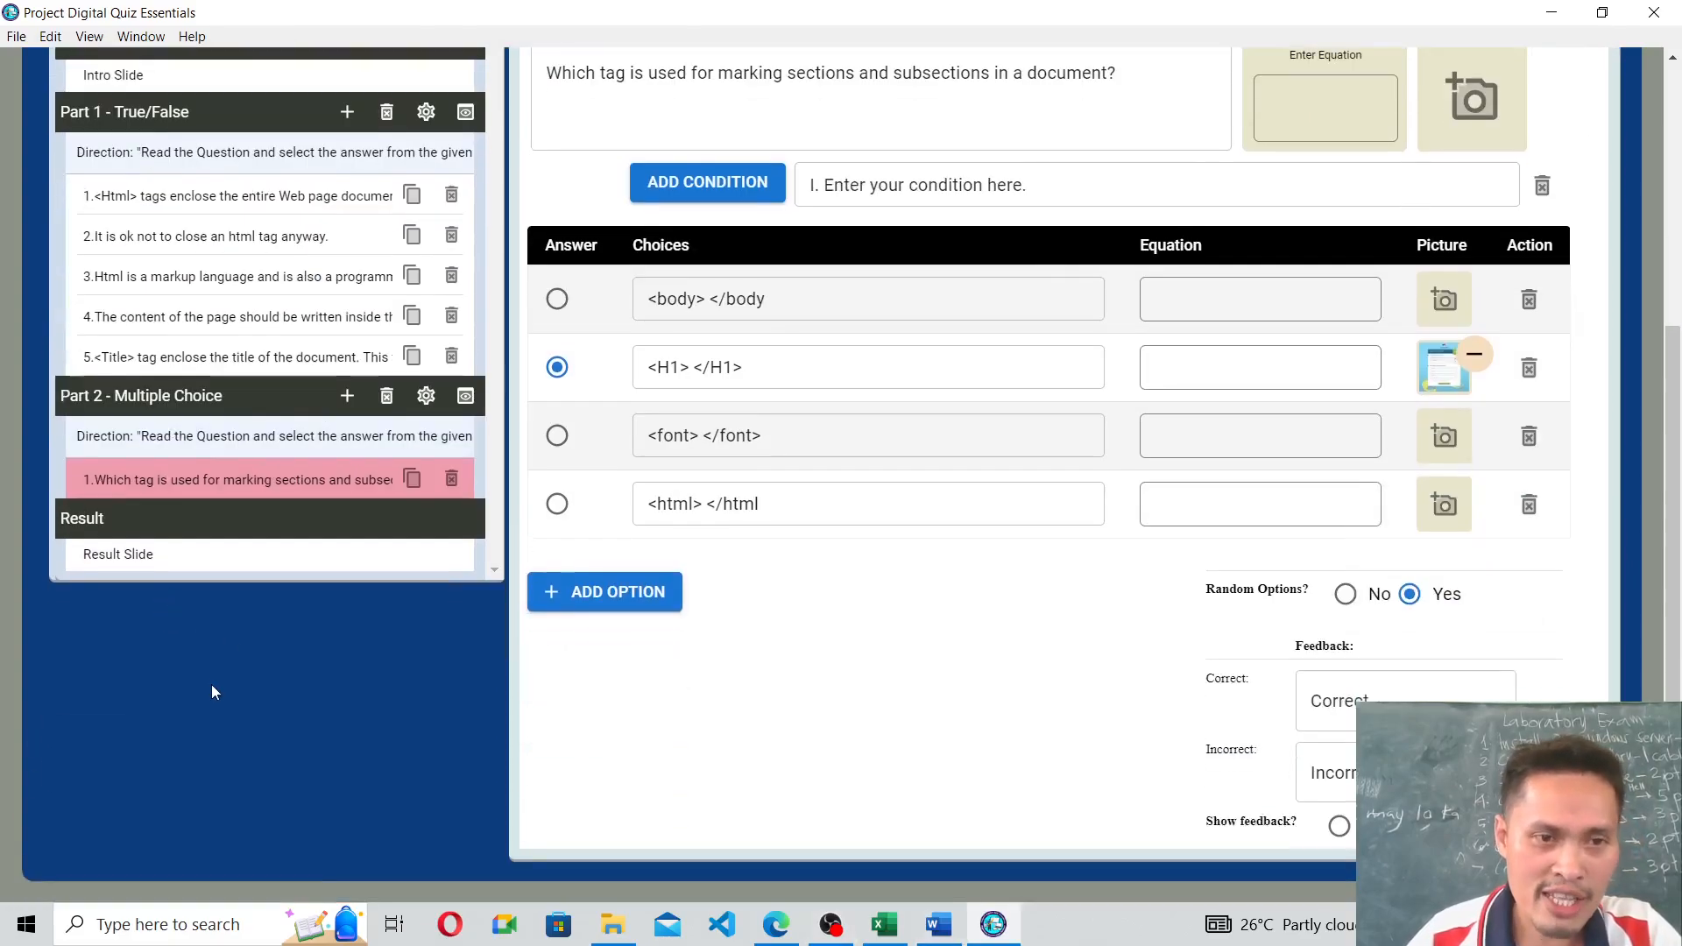
pyautogui.click(347, 395)
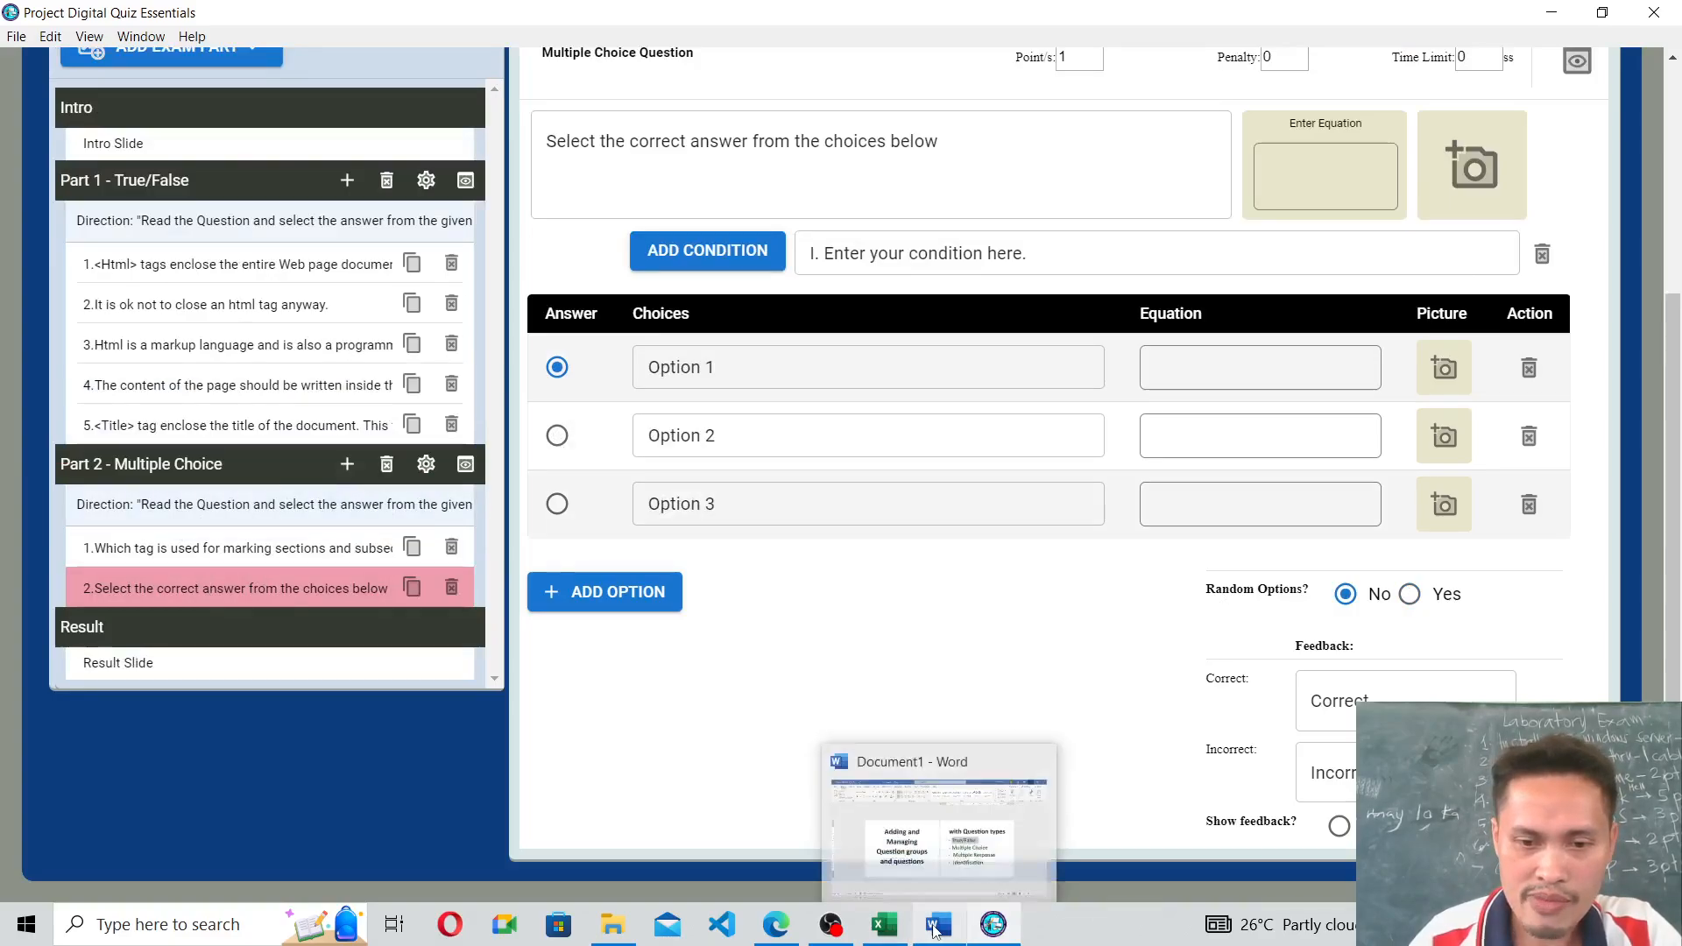
# Replace the second question's text with "Which tag is used to cover the entire page of the web?", copied from question 2 in Quiz 1.pdf.
pyautogui.click(773, 937)
pyautogui.scroll(-2, 675, 496)
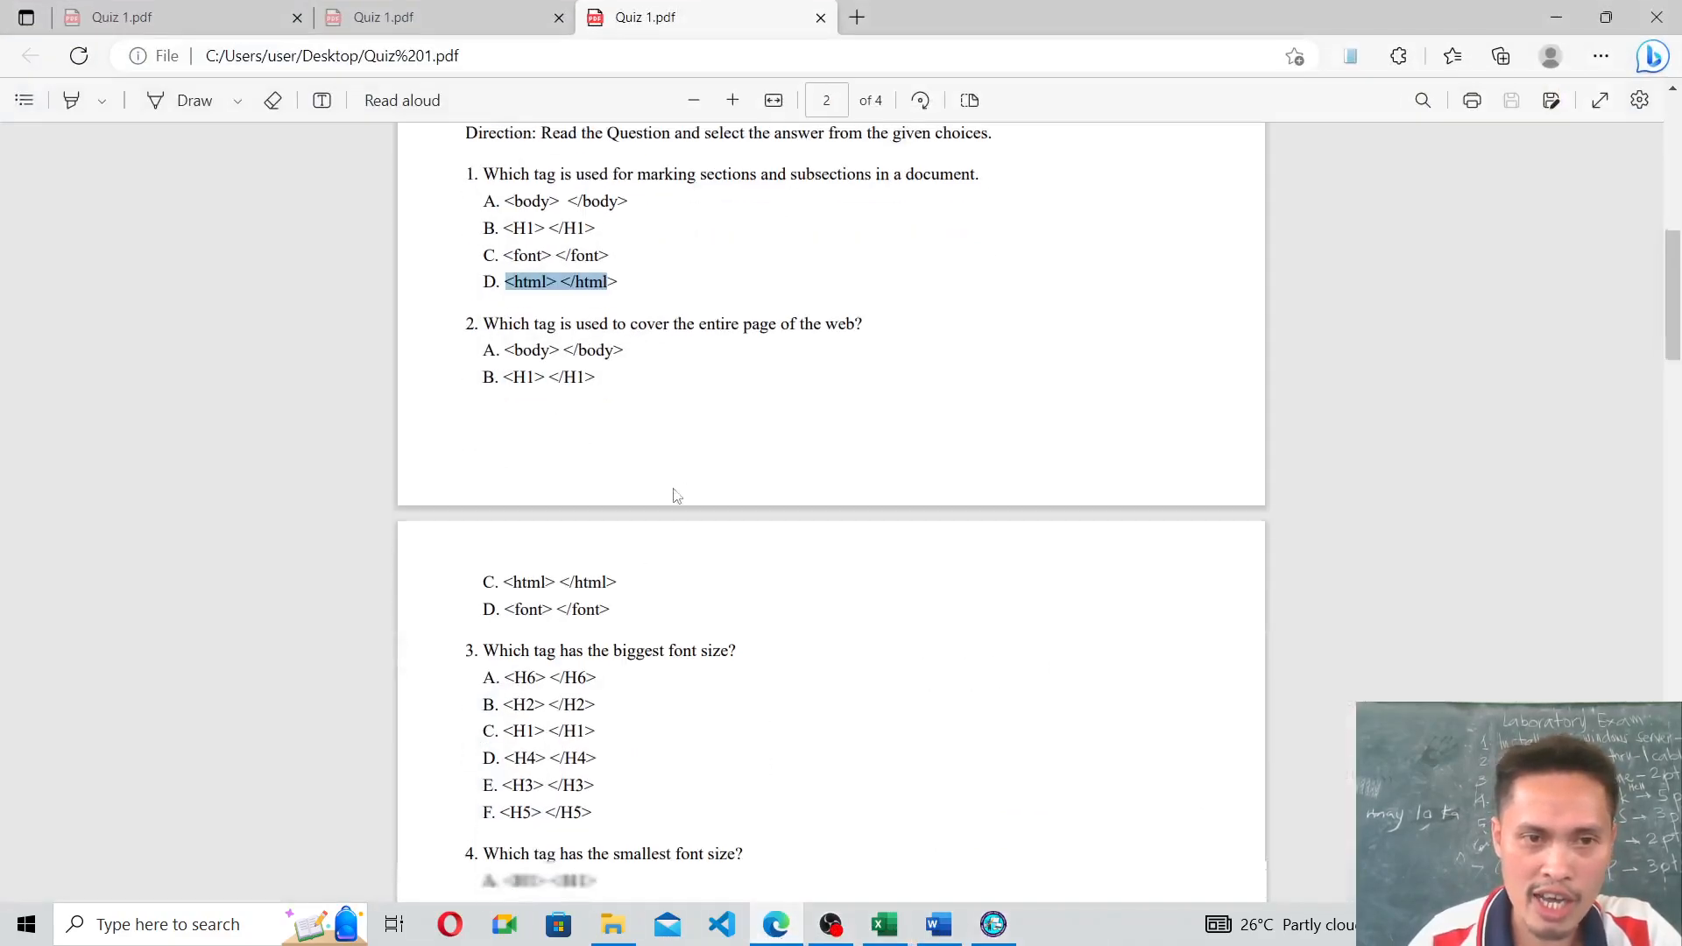
pyautogui.moveTo(485, 310); pyautogui.dragTo(897, 295)
pyautogui.hotkey('ctrl', 'c')
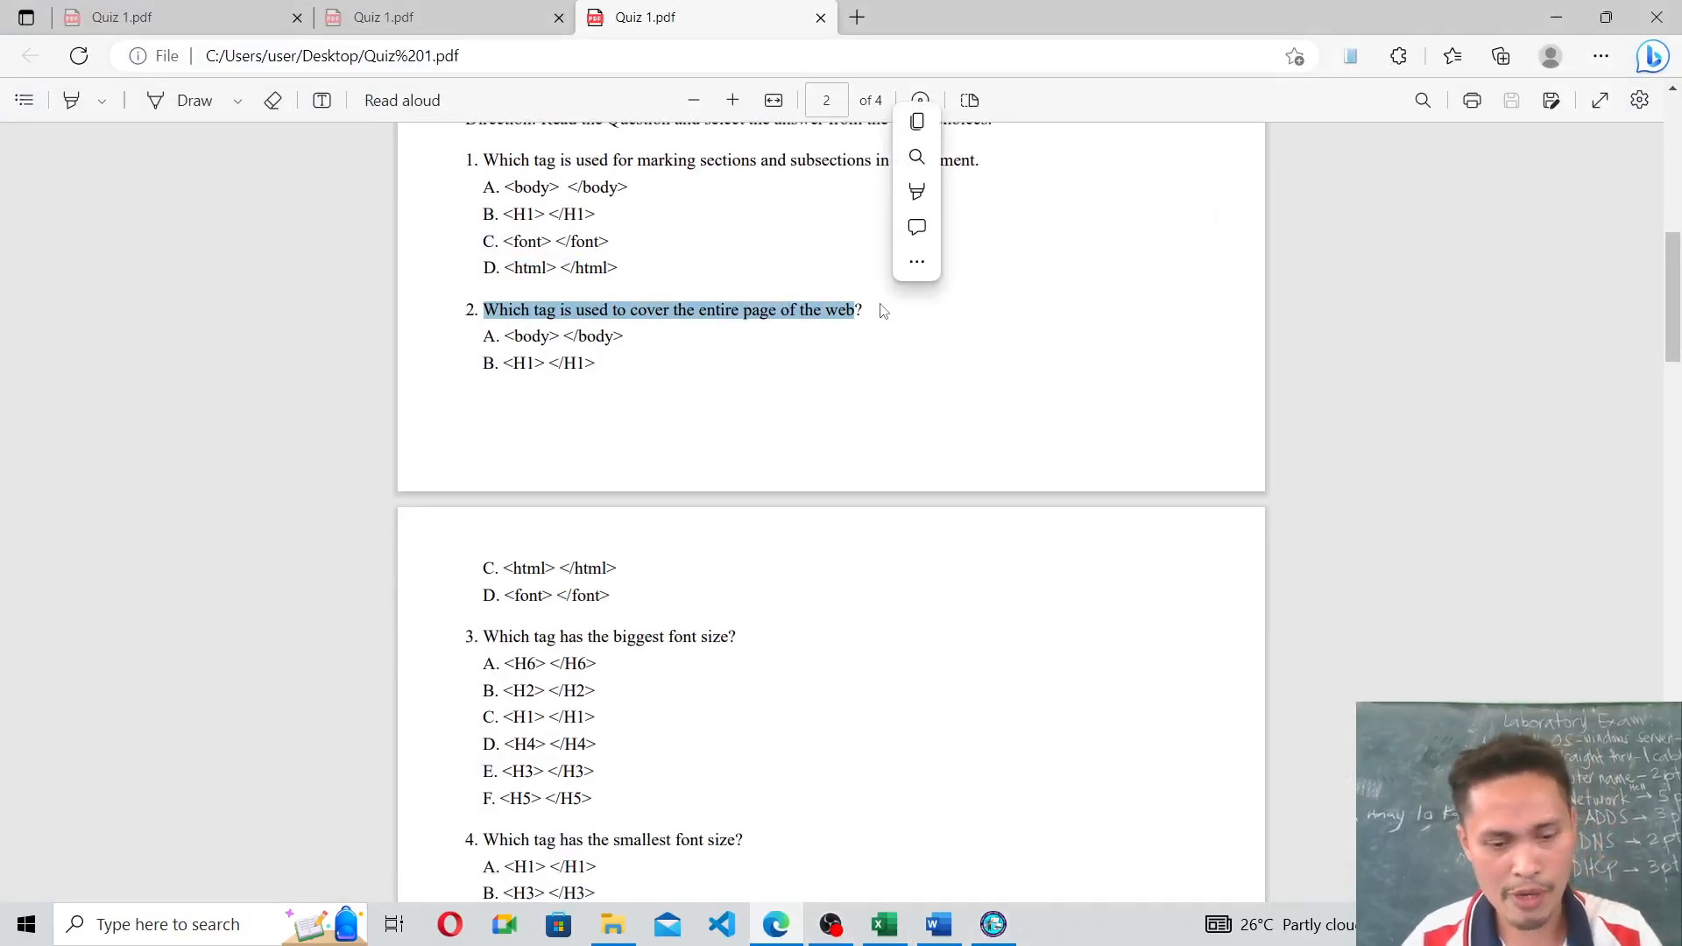
pyautogui.click(1556, 16)
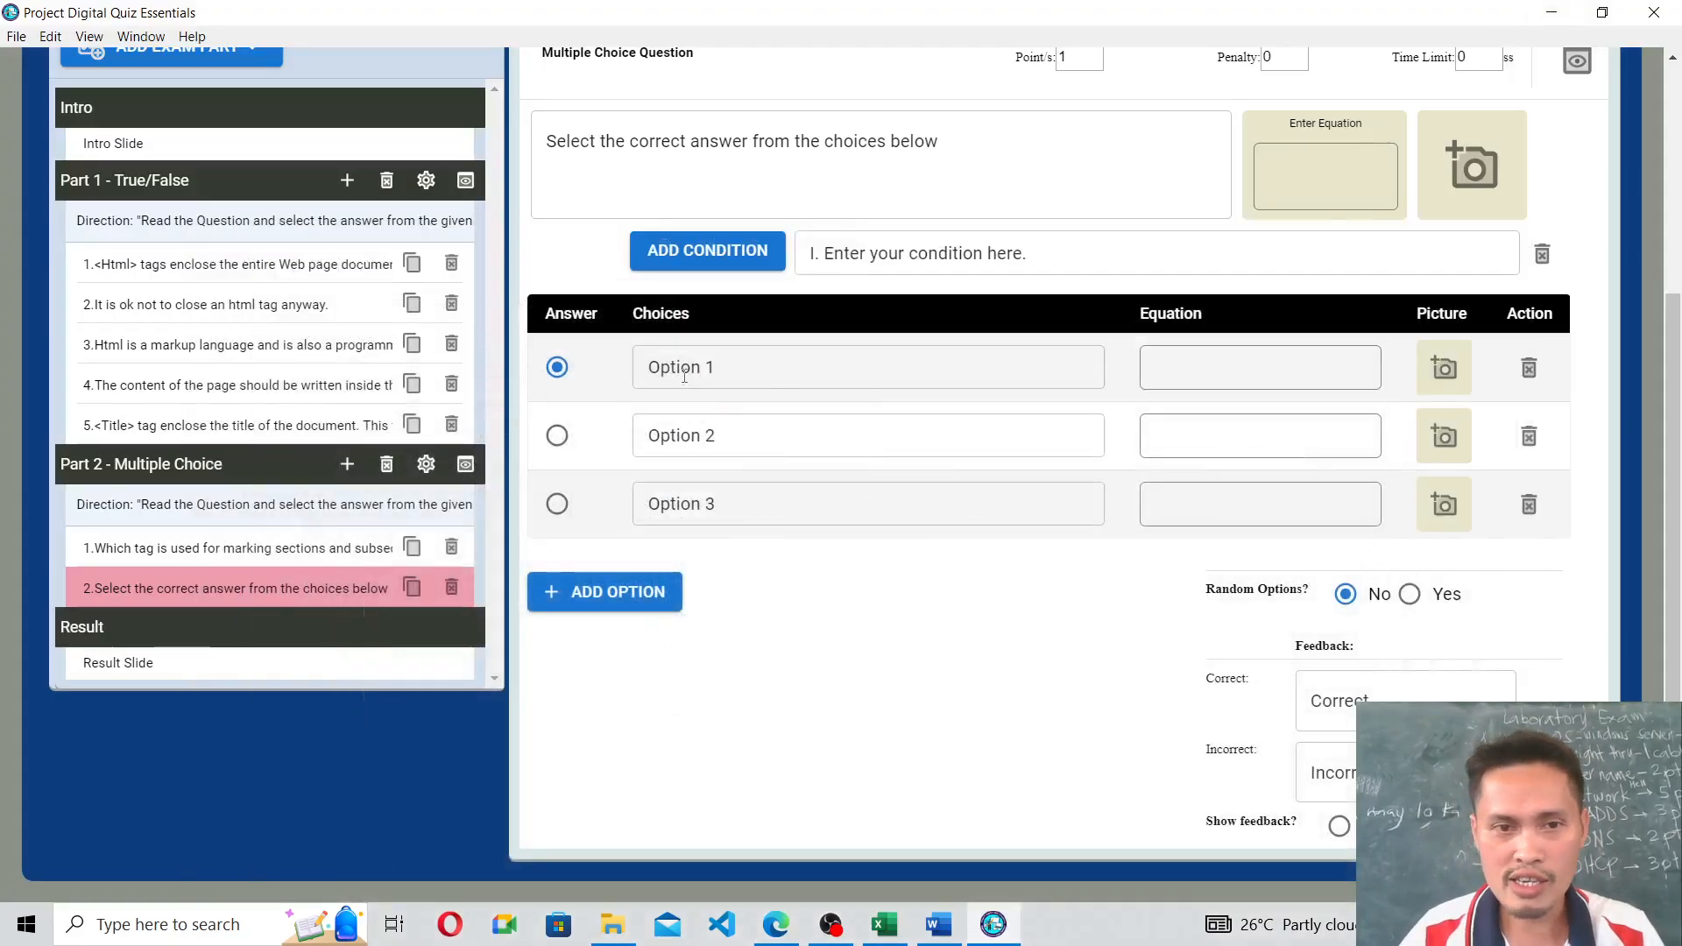
pyautogui.scroll(4, 909, 409)
pyautogui.moveTo(940, 471); pyautogui.dragTo(532, 497)
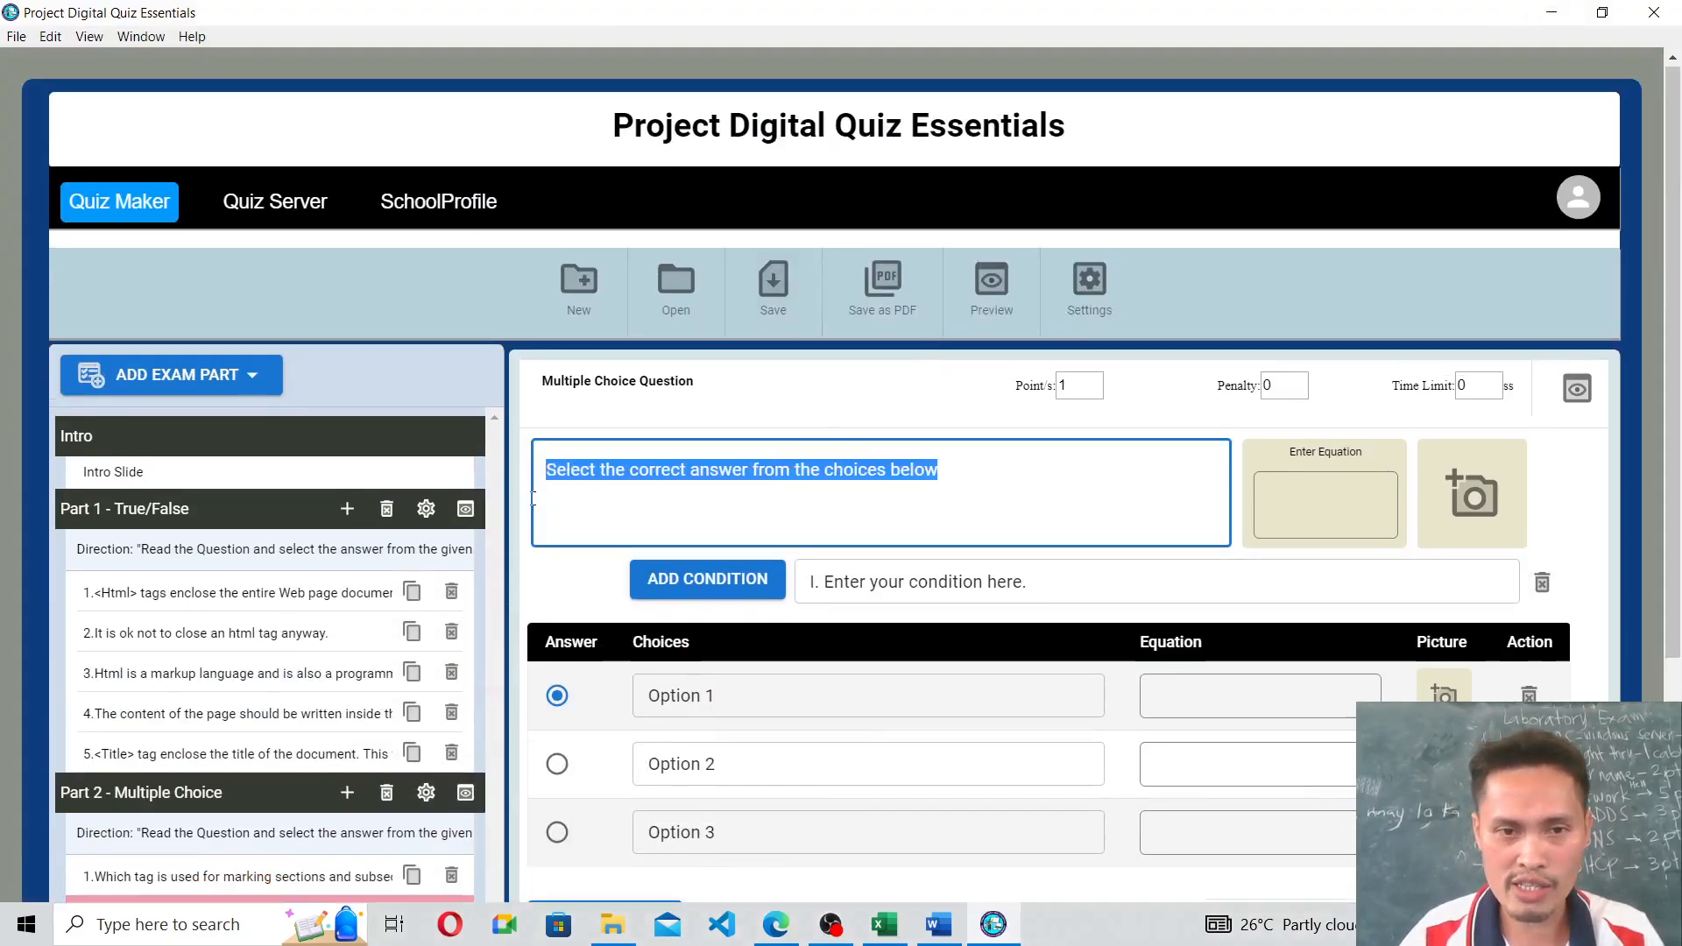
pyautogui.hotkey('ctrl', 'v')
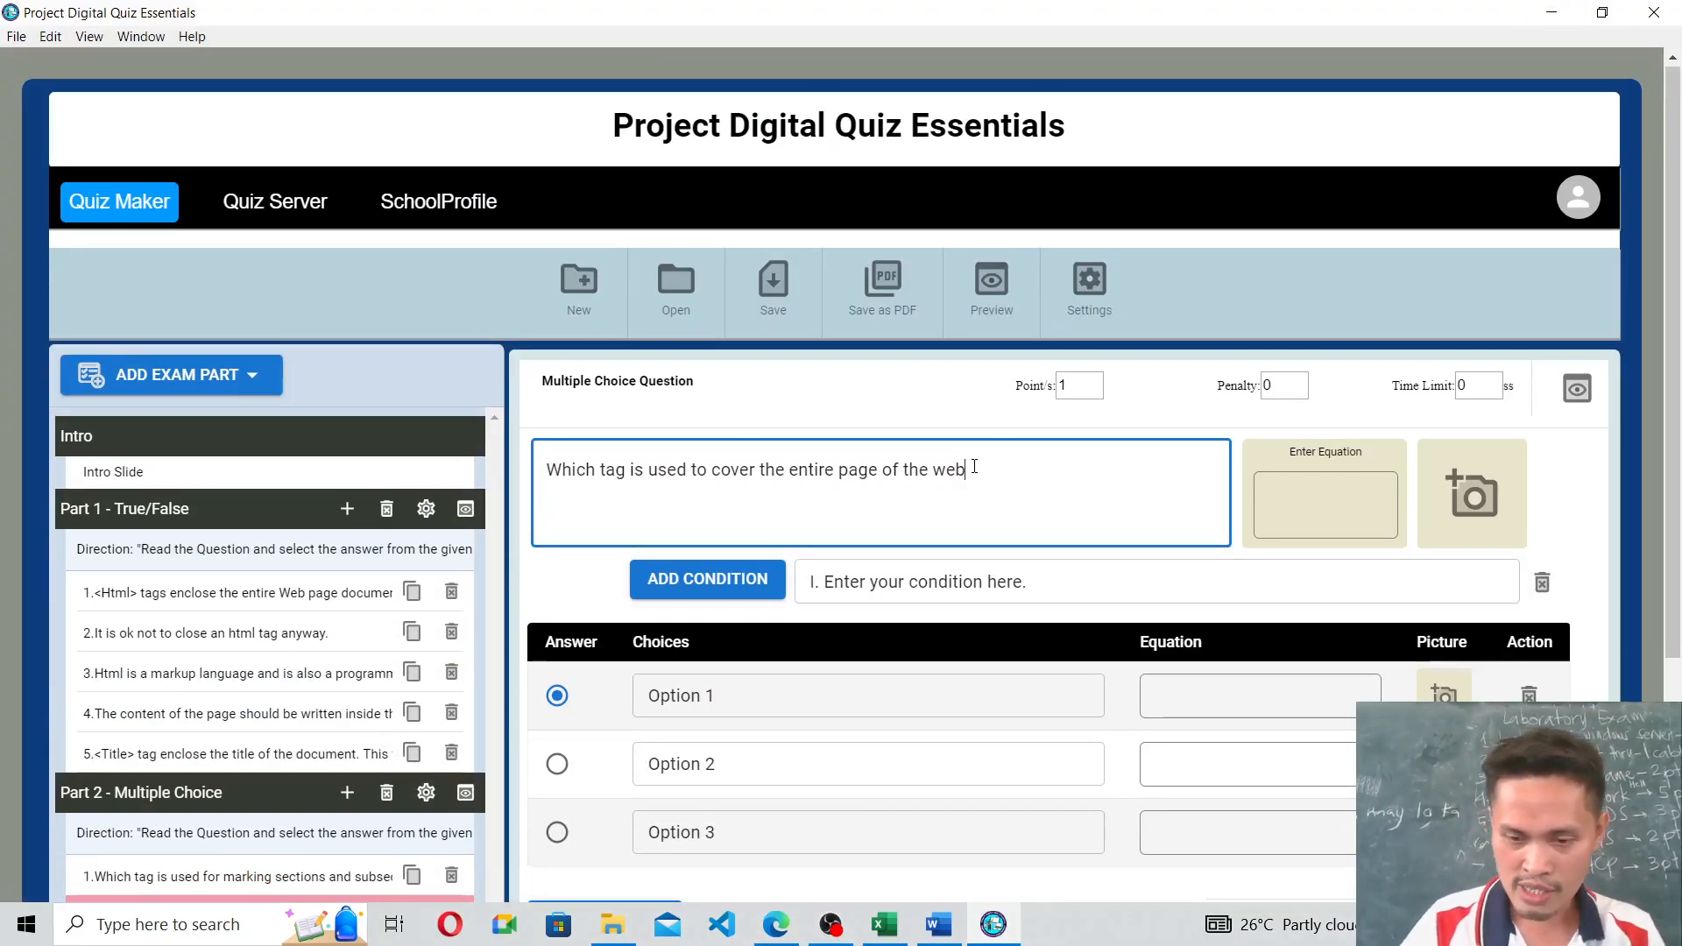
pyautogui.write('?')
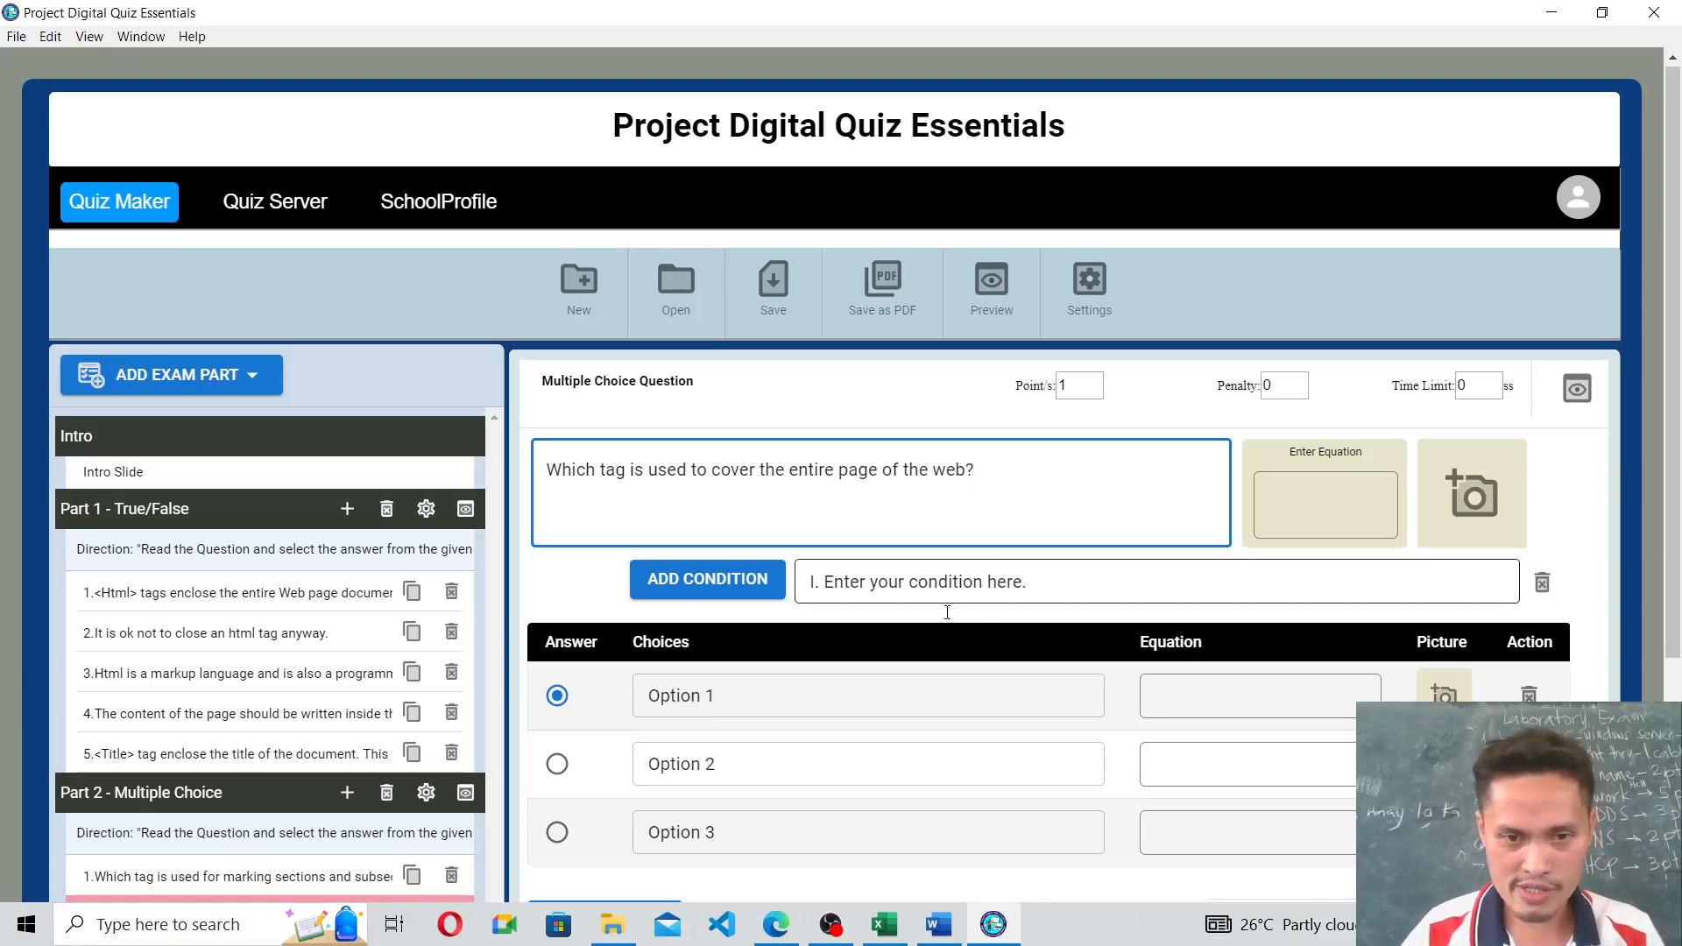
# Replace the second question's first choice with "<body> </body>", copied from choice A of question 2 in Quiz 1.pdf.
pyautogui.click(767, 937)
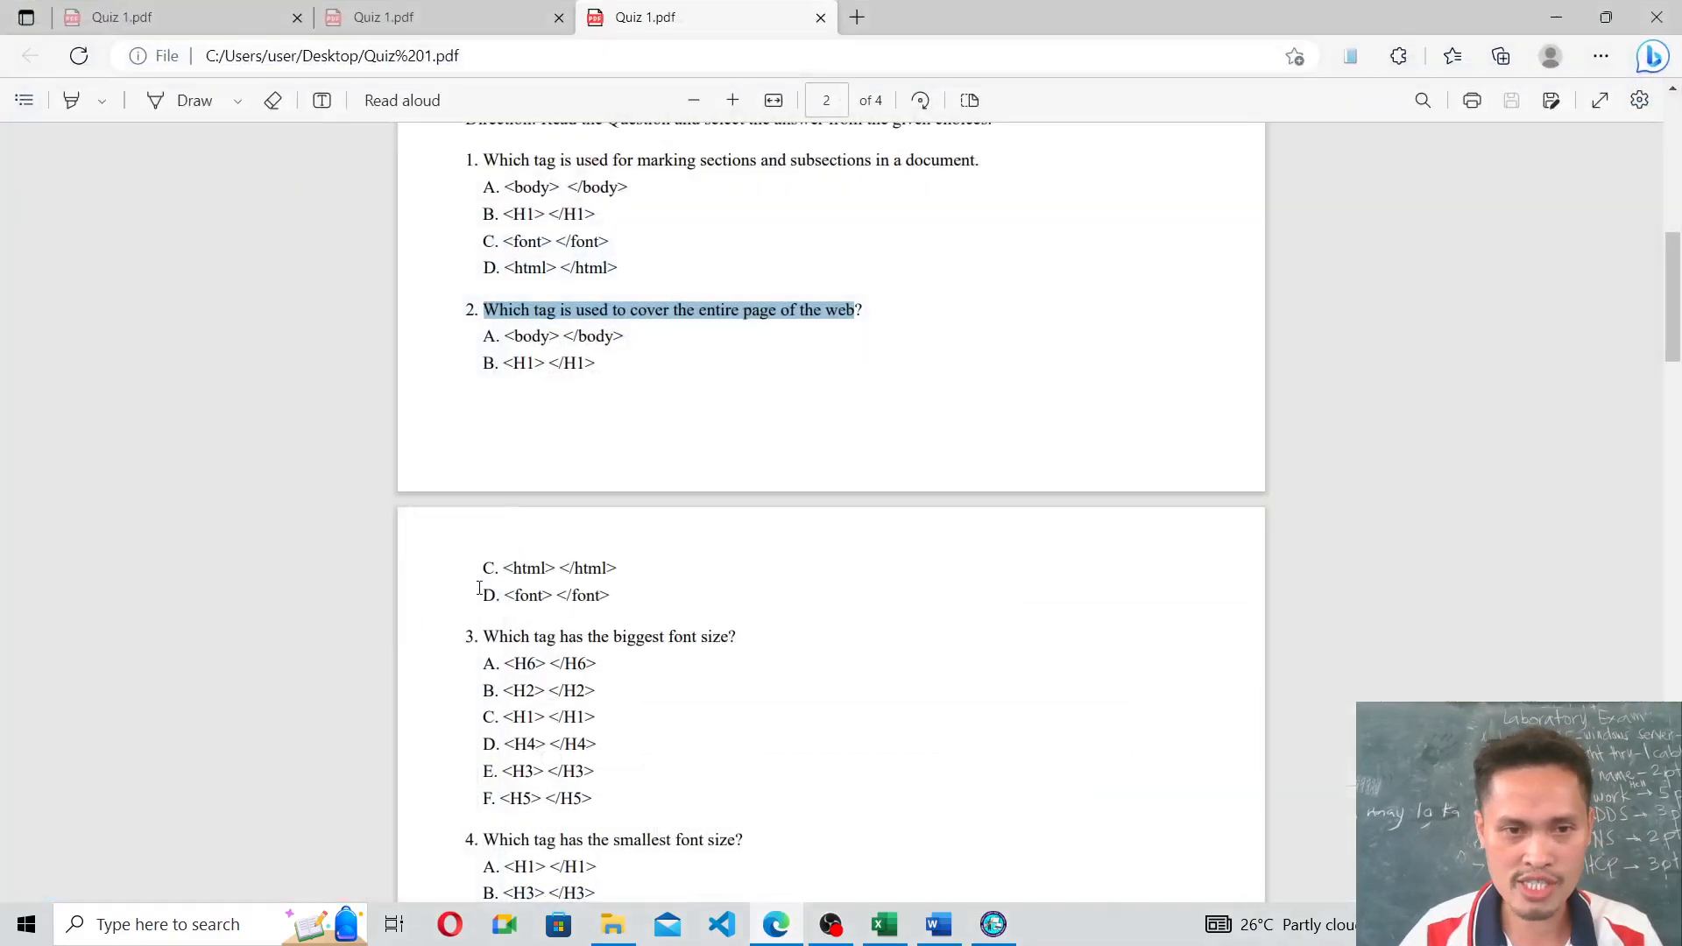
pyautogui.moveTo(508, 340); pyautogui.dragTo(626, 337)
pyautogui.hotkey('ctrl', 'c')
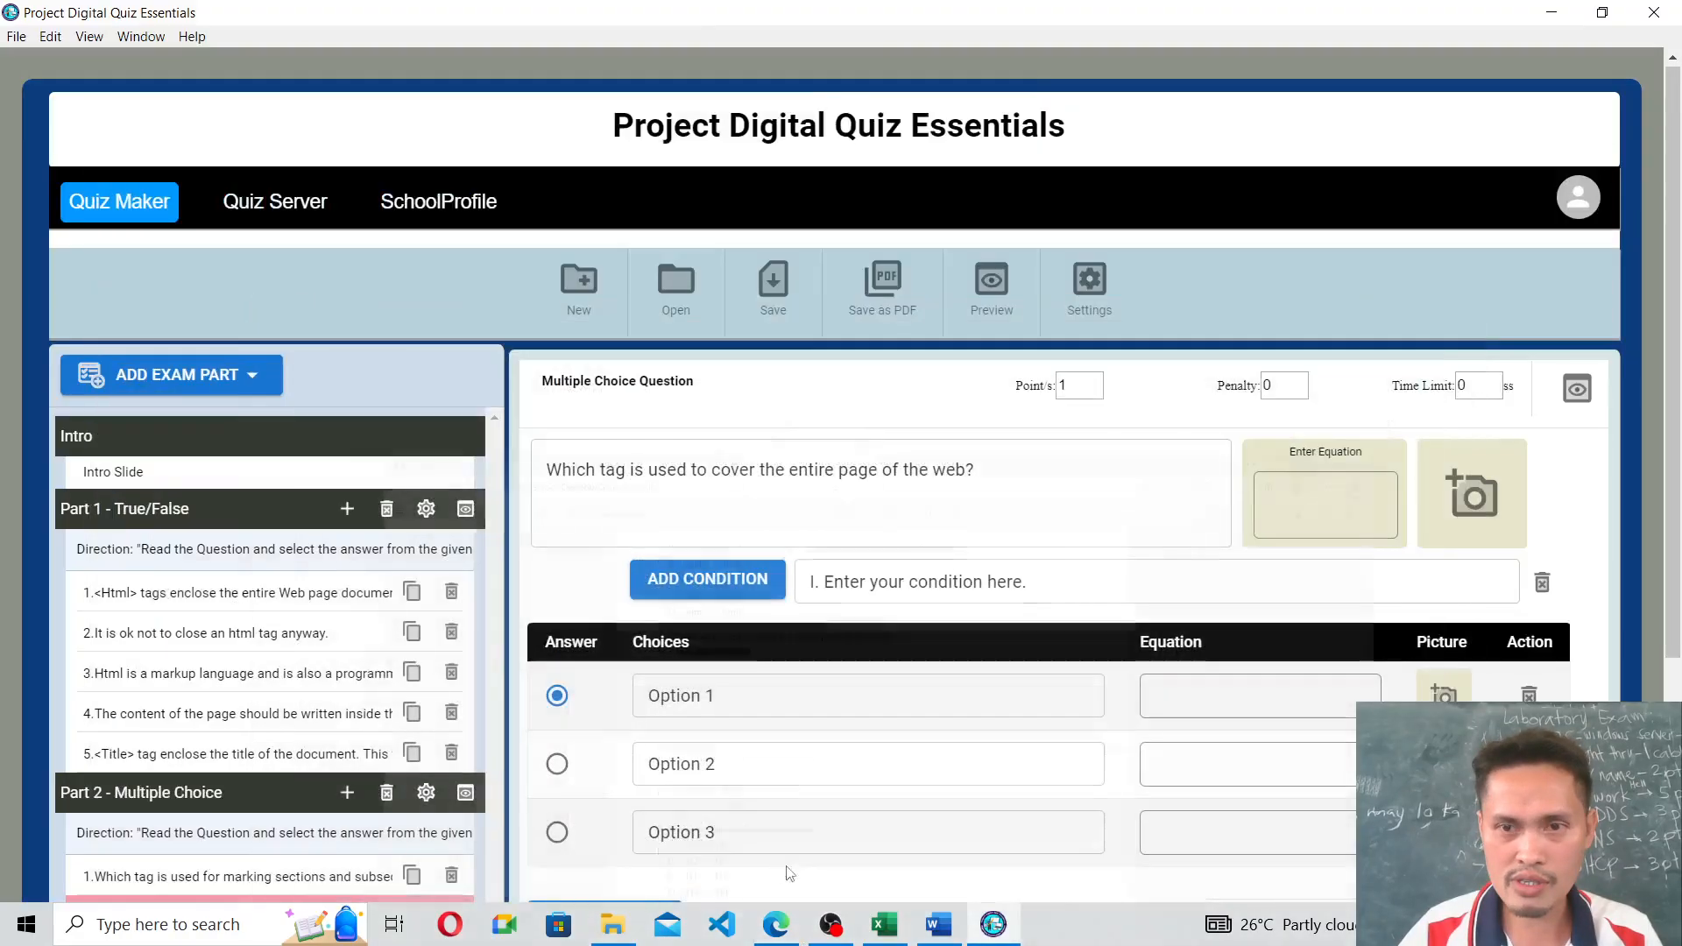
pyautogui.click(1556, 16)
pyautogui.moveTo(717, 697); pyautogui.dragTo(615, 680)
pyautogui.hotkey('ctrl', 'v')
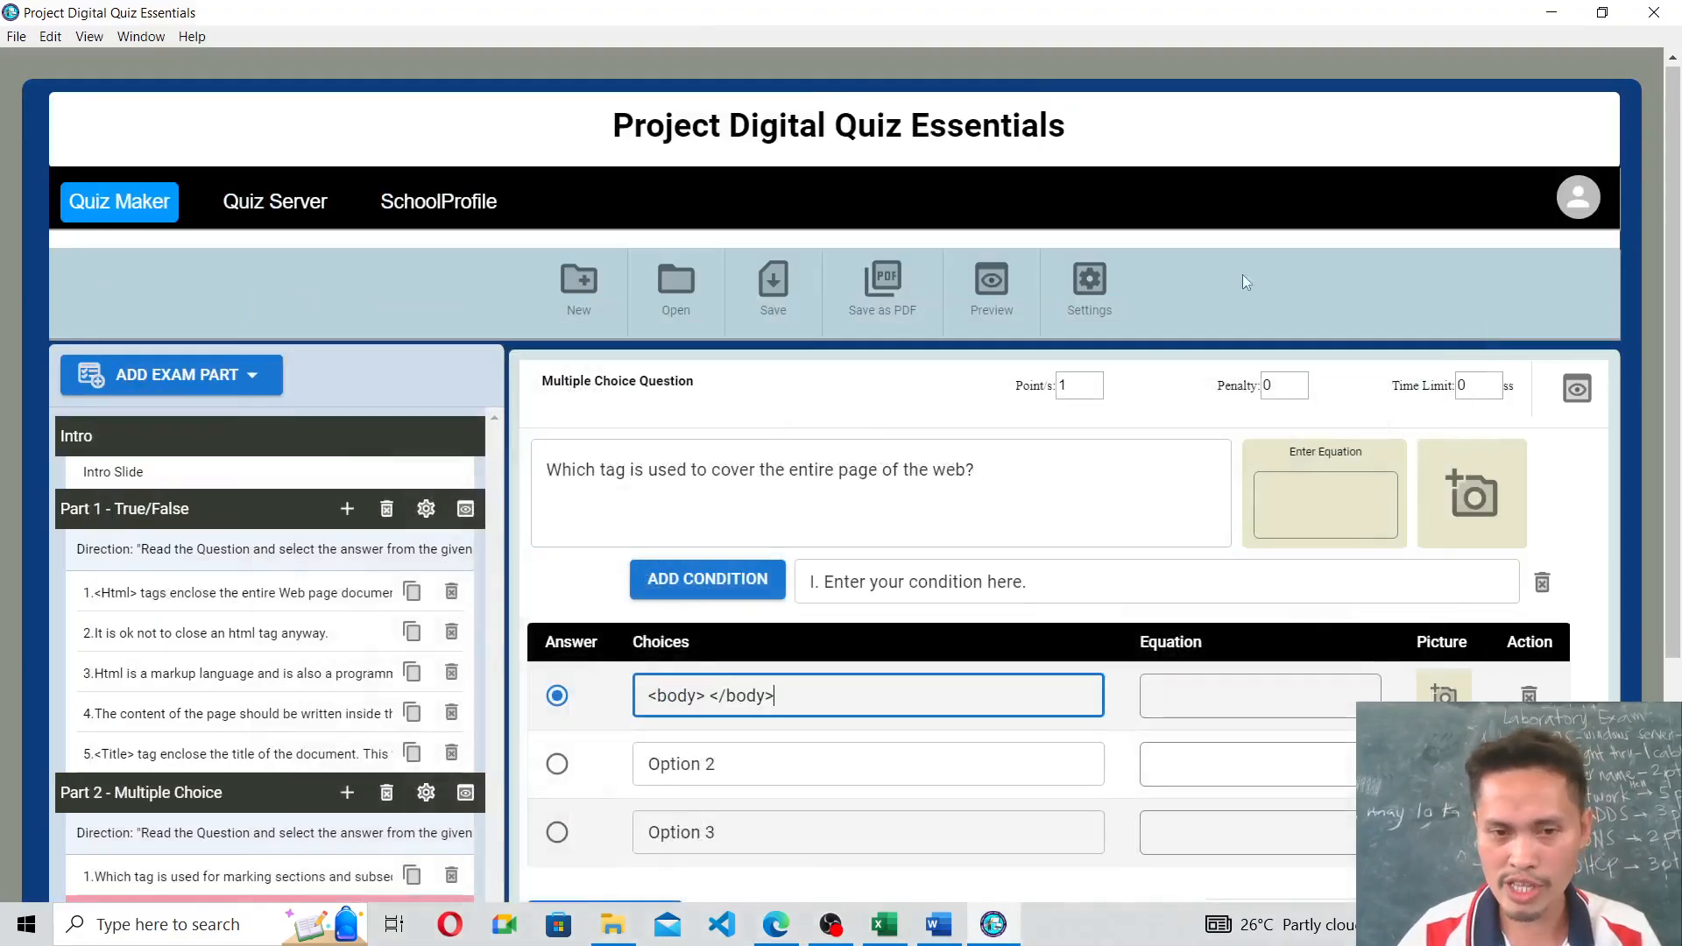
# Try to replace the second choice with "<H1> </H1>", copied from choice B of question 2 in Quiz 1.pdf.
pyautogui.click(775, 927)
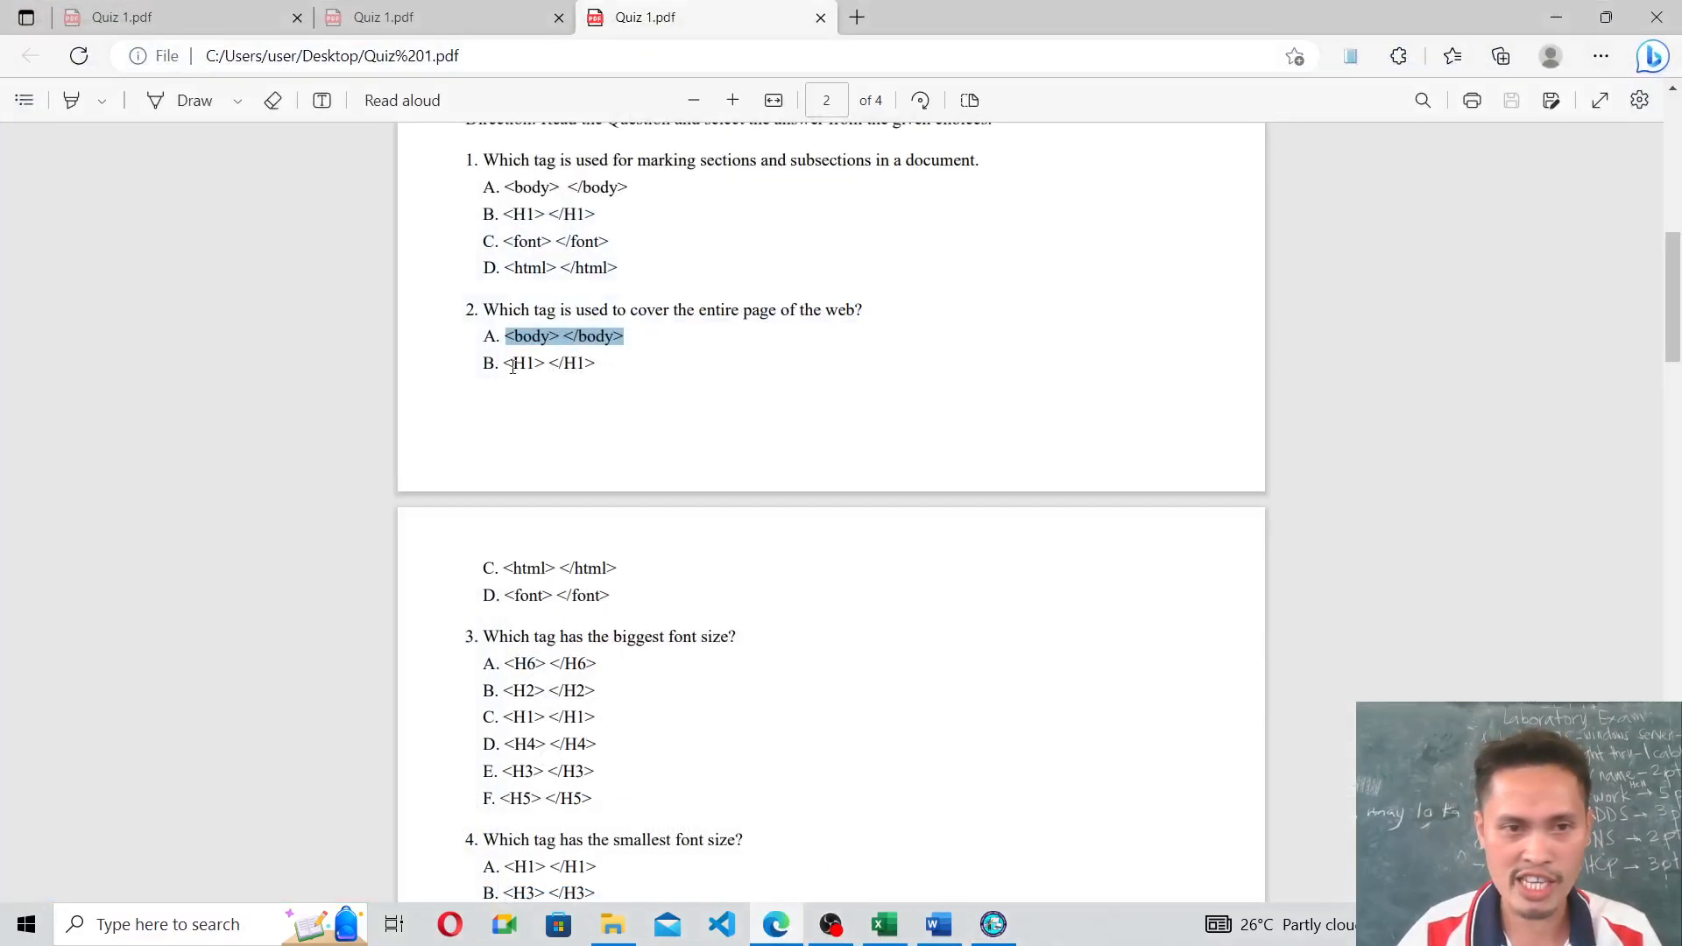
pyautogui.moveTo(504, 359); pyautogui.dragTo(596, 363)
pyautogui.hotkey('ctrl', 'c')
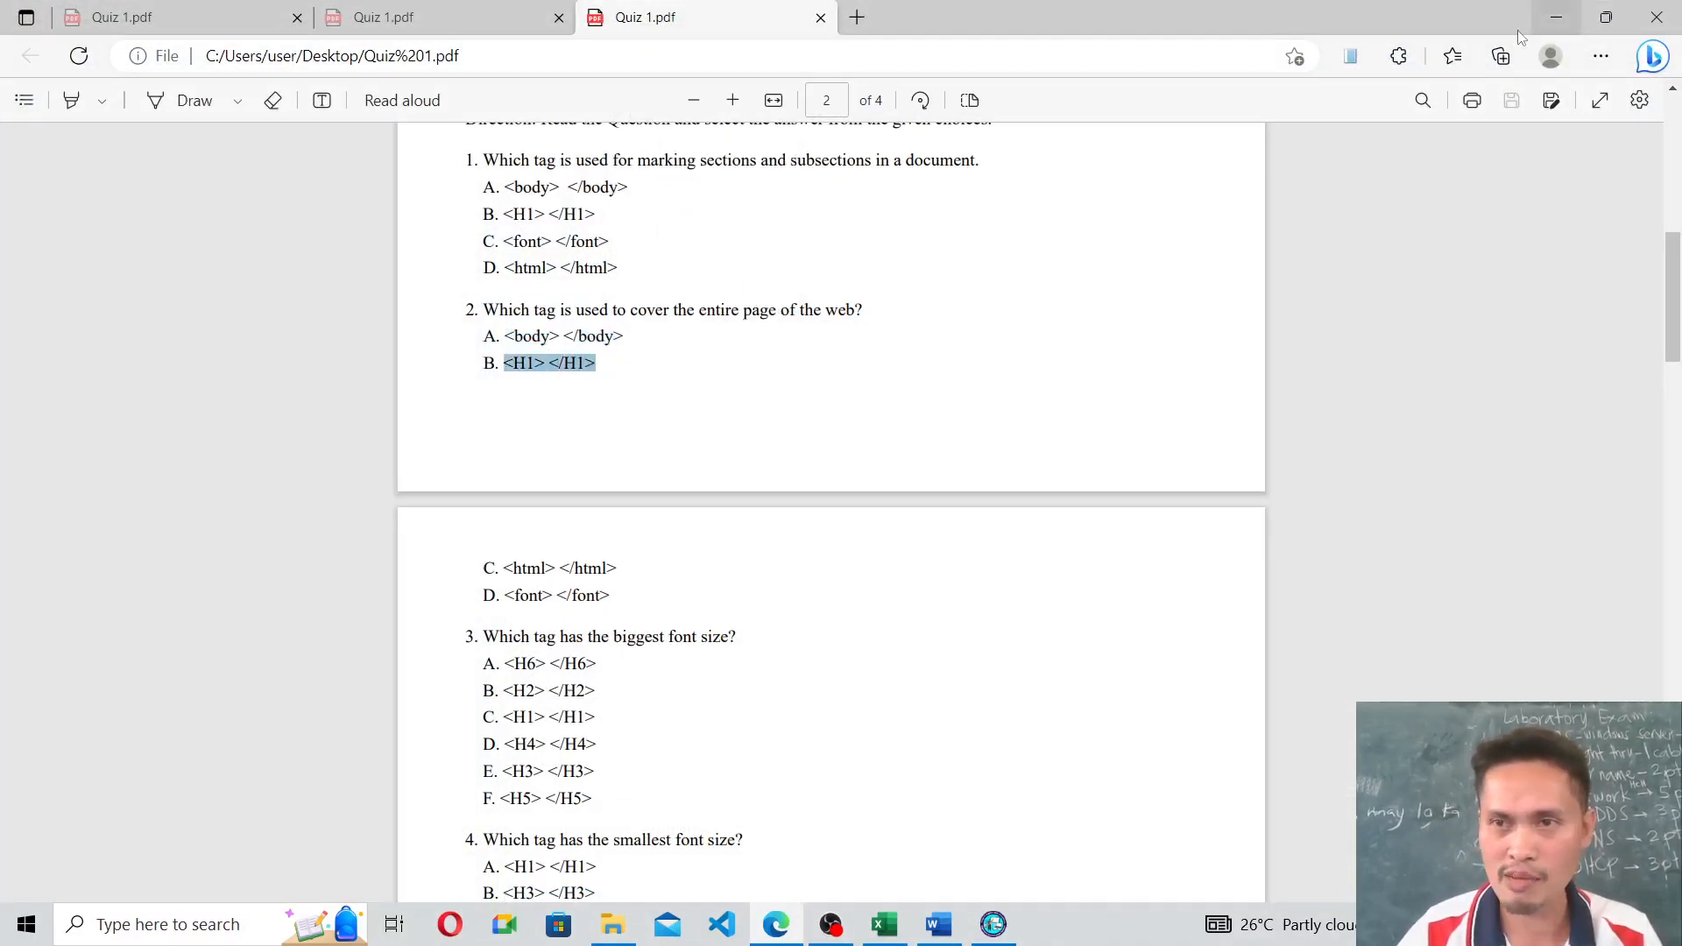
pyautogui.click(1540, 26)
pyautogui.moveTo(714, 764); pyautogui.dragTo(673, 750)
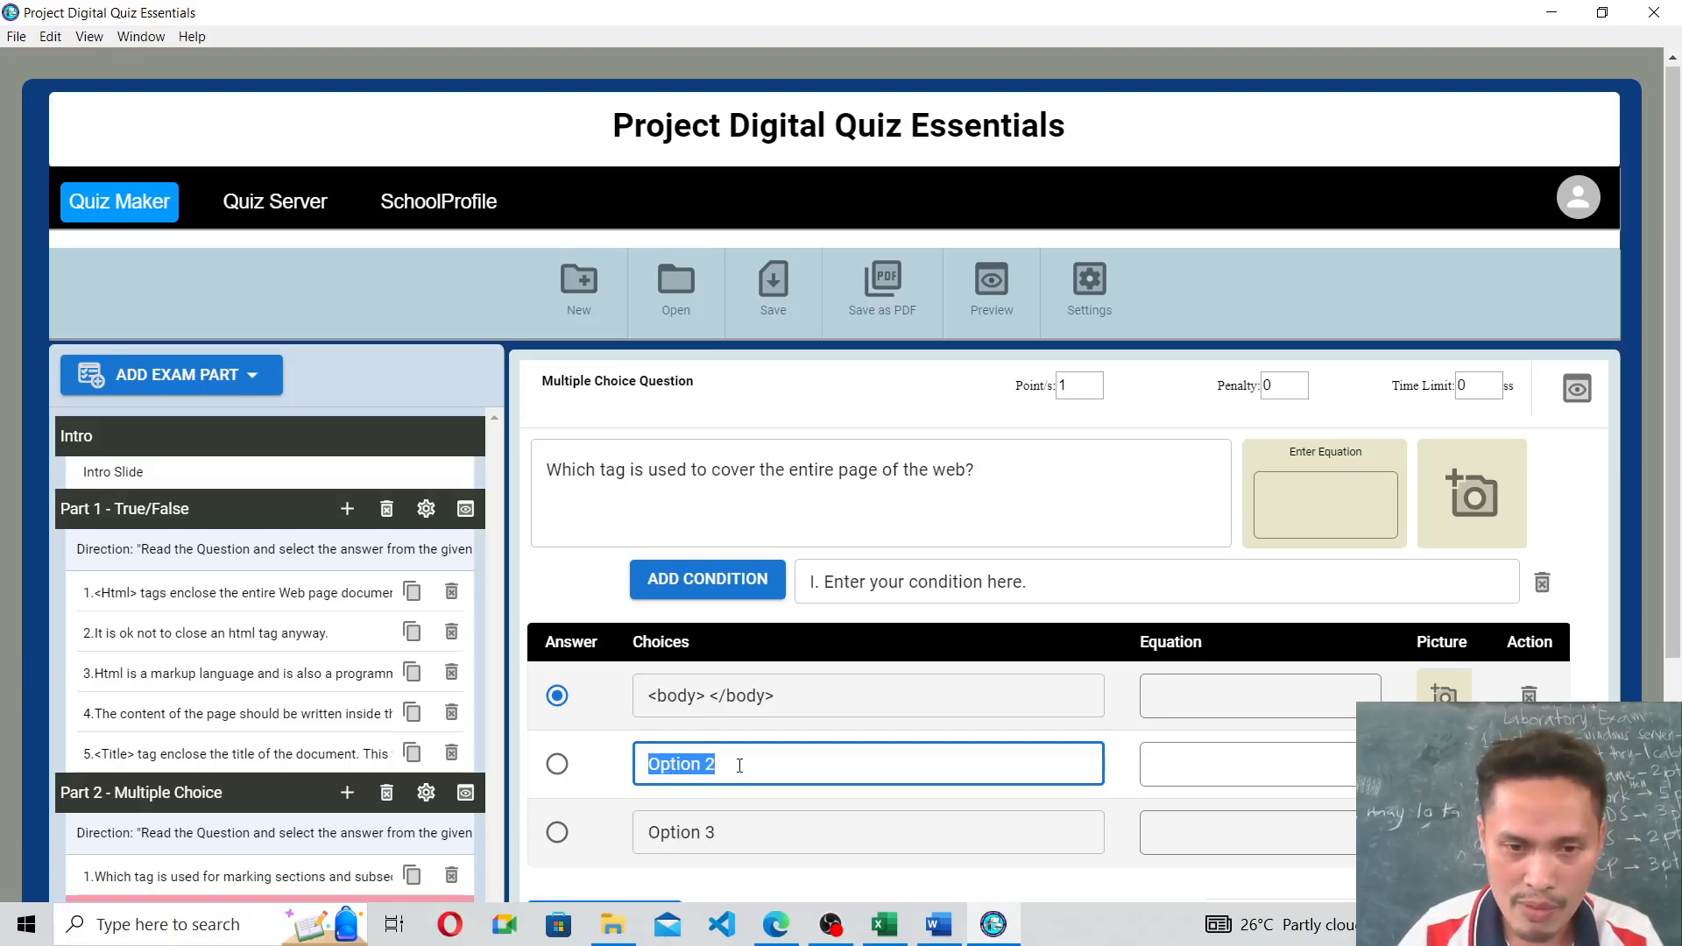
pyautogui.hotkey('ctrl', 'v')
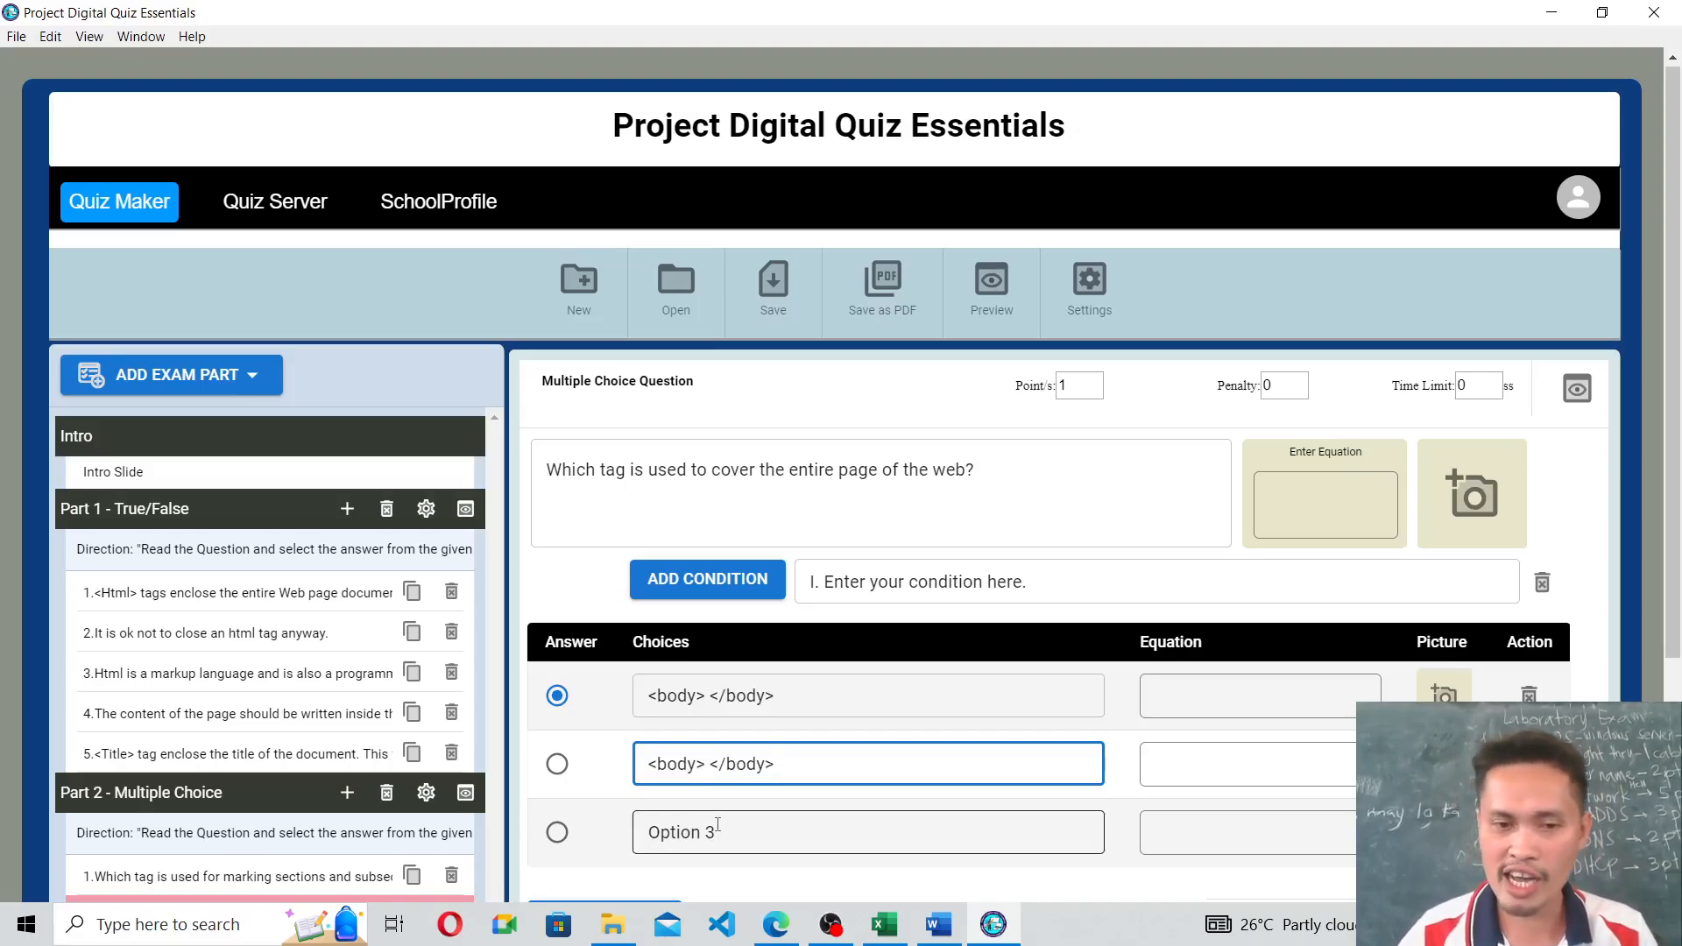
# Try to replace the third choice with "<html> </html>", copied from choice C of question 2 in Quiz 1.pdf.
pyautogui.click(776, 927)
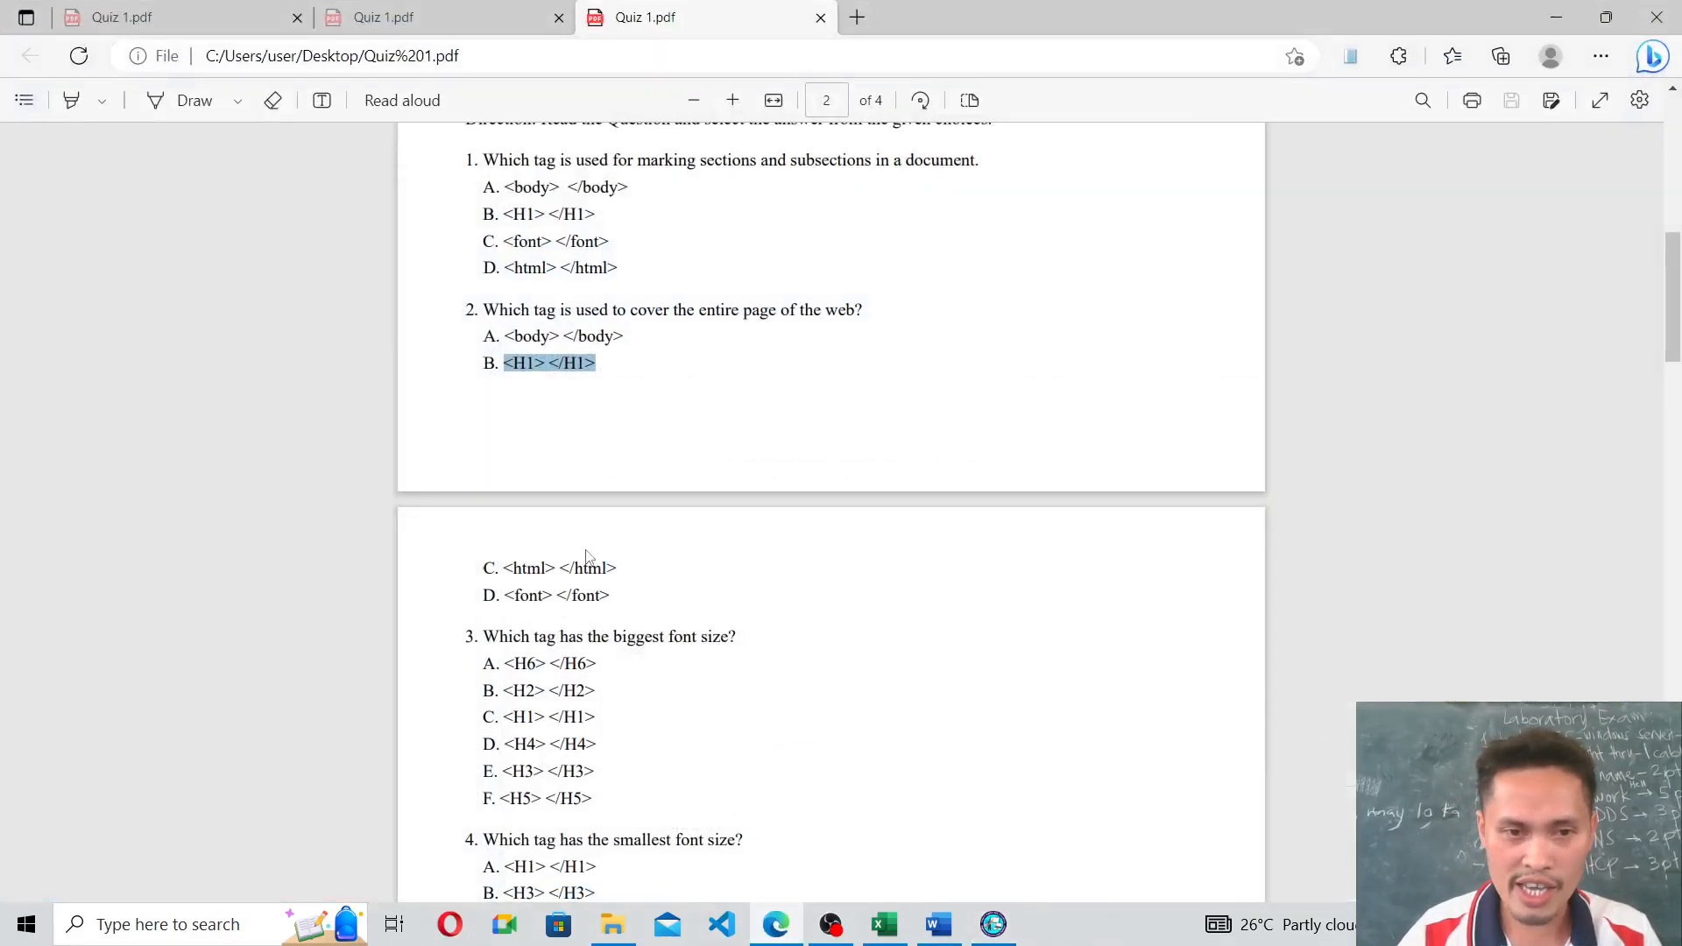
pyautogui.scroll(-2, 512, 490)
pyautogui.moveTo(503, 452); pyautogui.dragTo(637, 437)
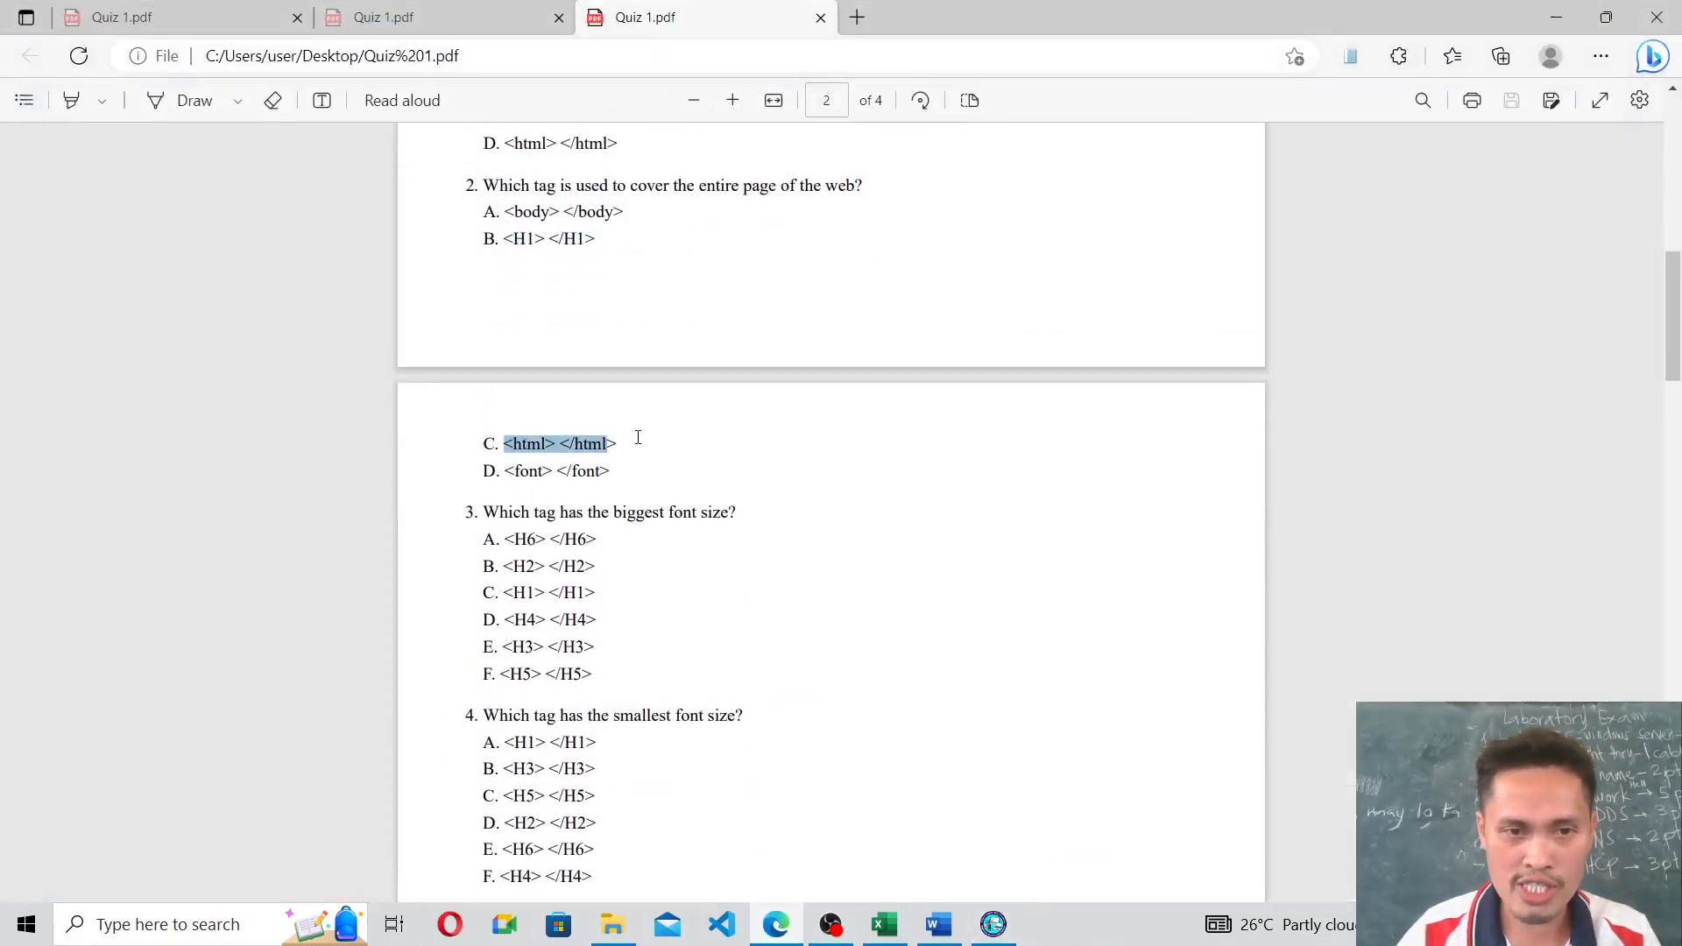
pyautogui.click(629, 441)
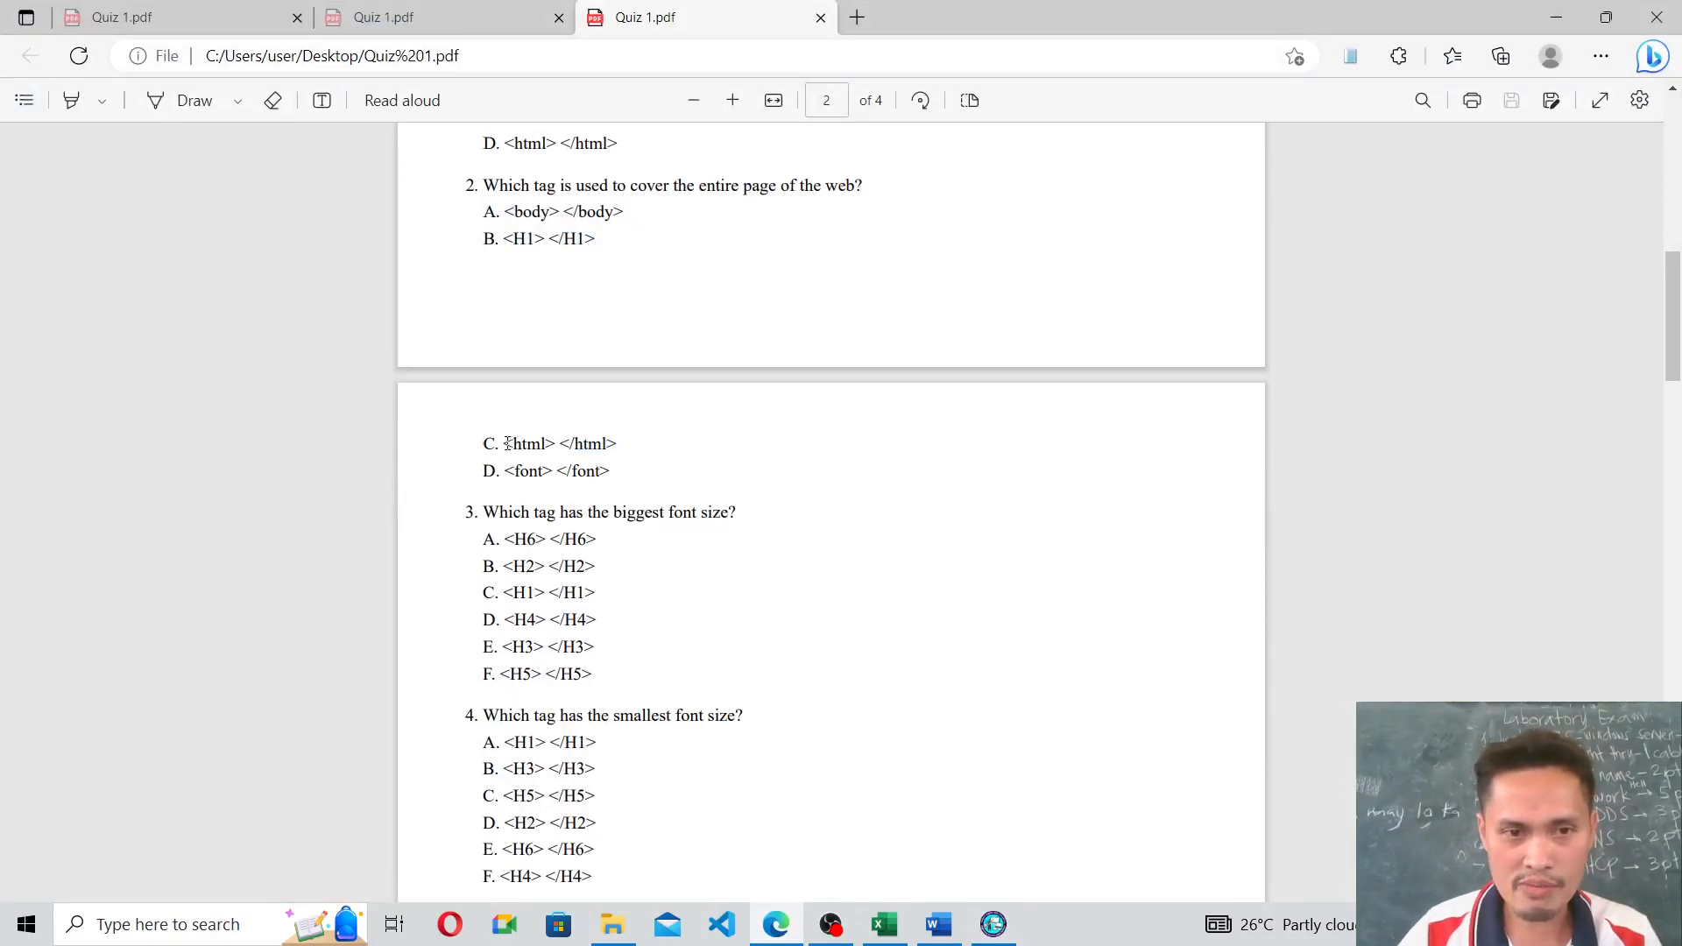
pyautogui.moveTo(508, 444); pyautogui.dragTo(628, 436)
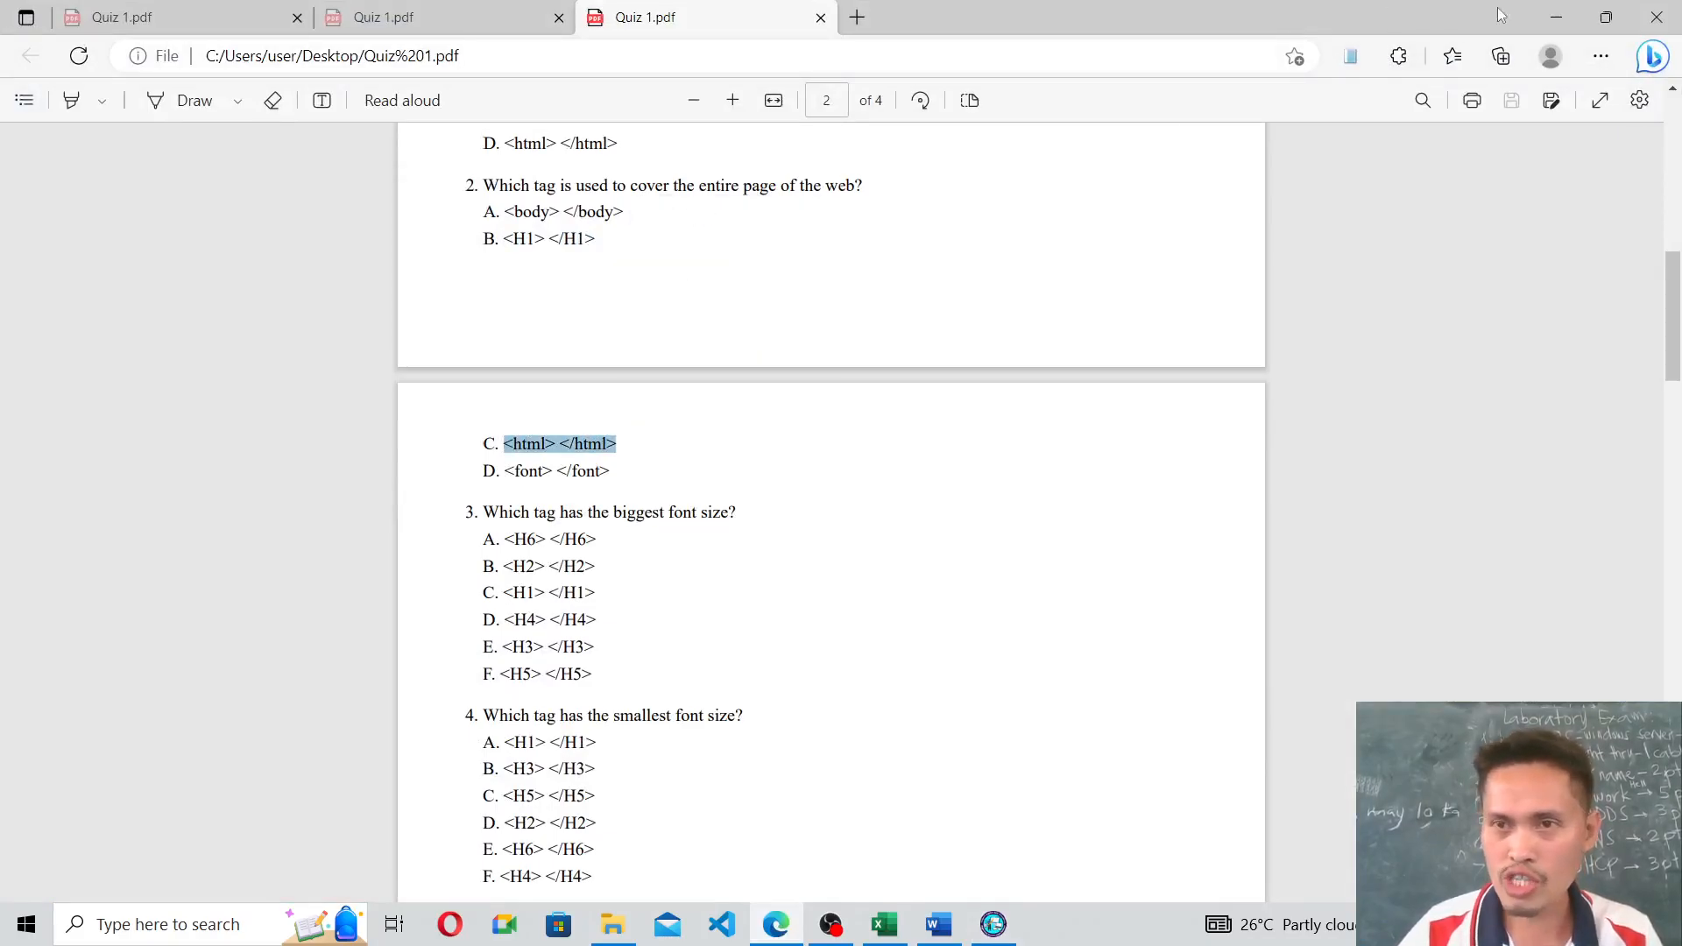
pyautogui.click(1556, 17)
pyautogui.click(642, 815)
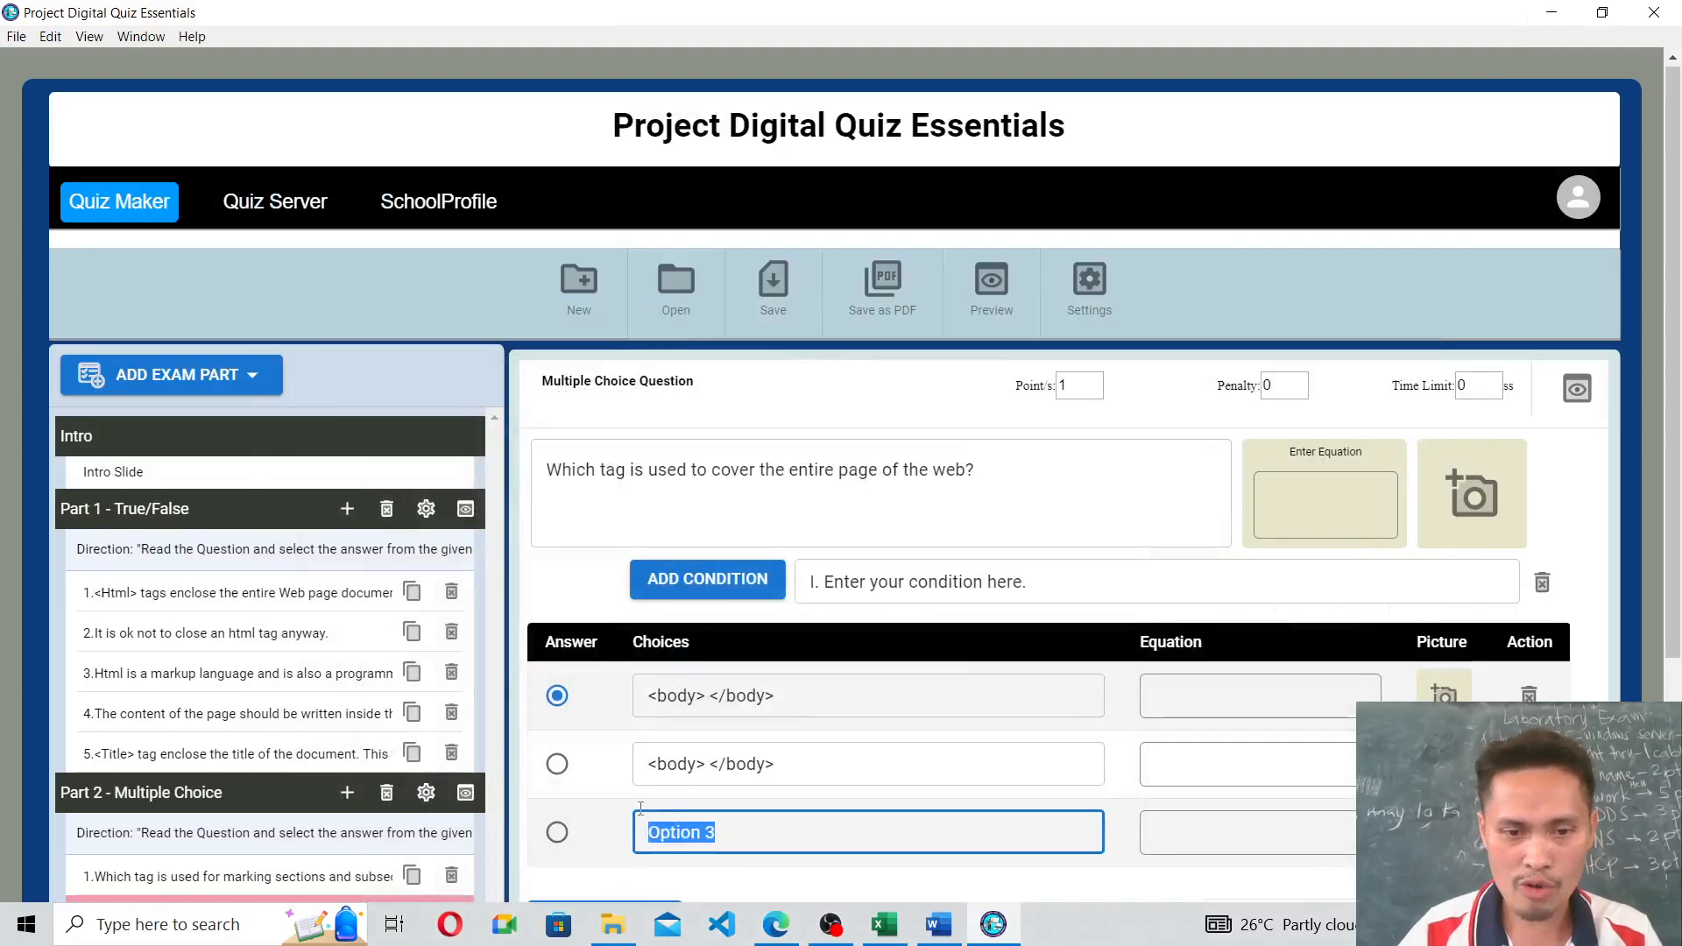
pyautogui.write('<body> </body>')
pyautogui.scroll(-1, 627, 813)
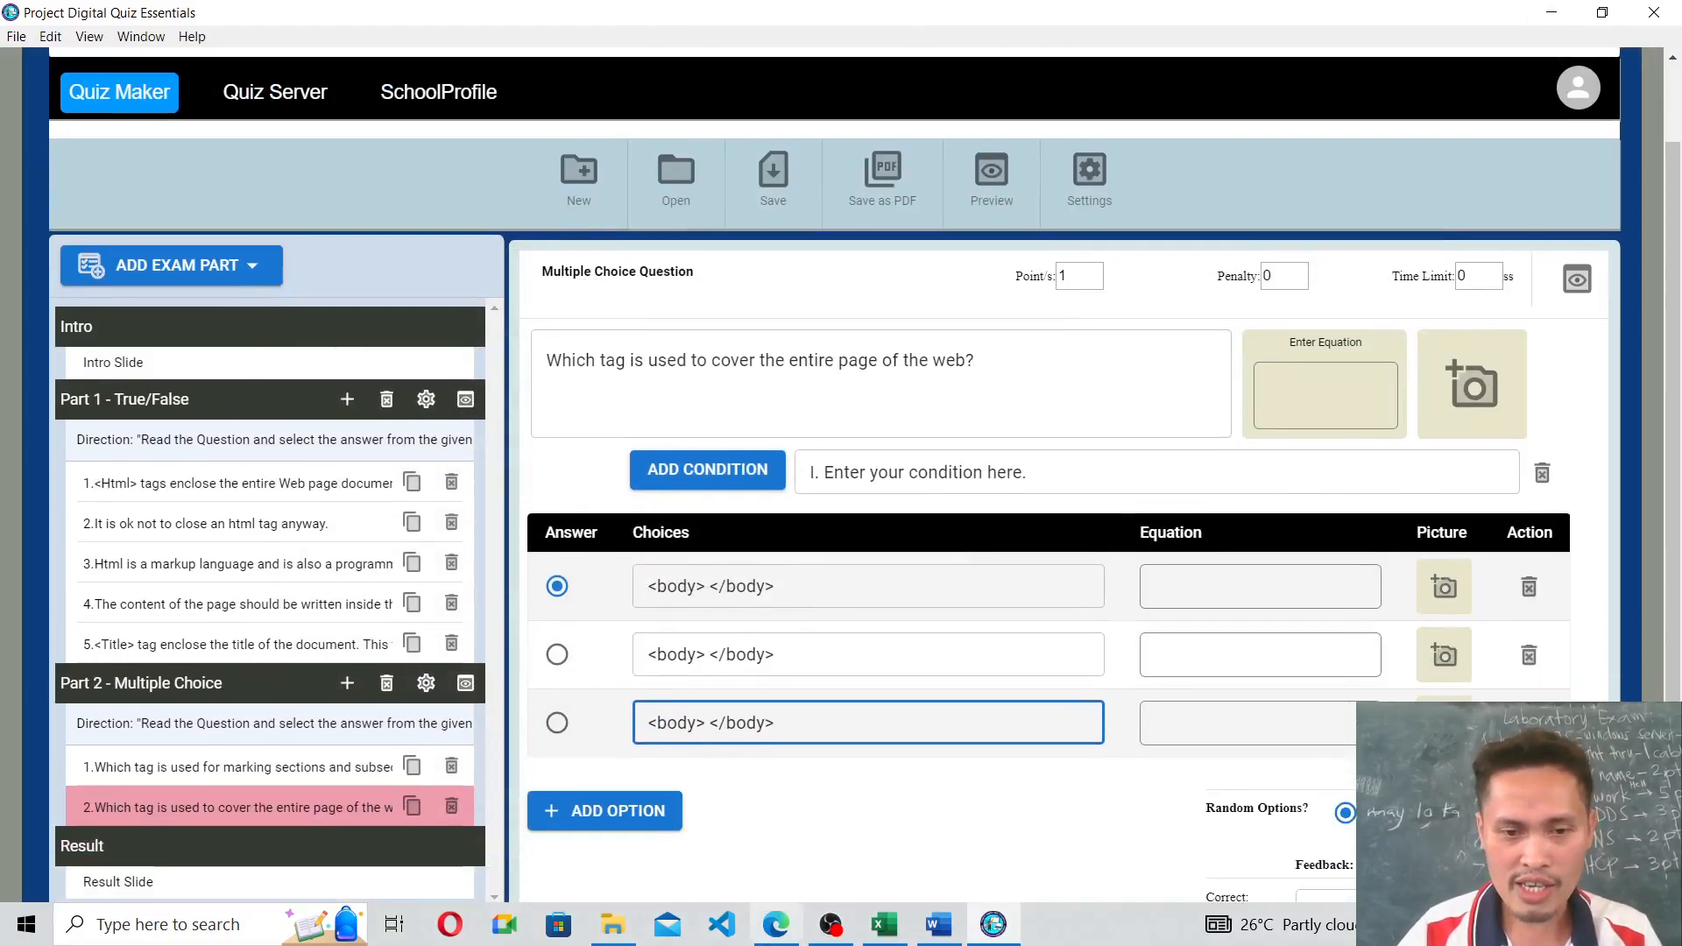
# Add a fourth choice and try to fill it with "<font> </font>", copied from choice D of question 2 in Quiz 1.pdf.
pyautogui.click(777, 924)
pyautogui.moveTo(504, 474); pyautogui.dragTo(632, 478)
pyautogui.rightClick(634, 487)
pyautogui.click(706, 260)
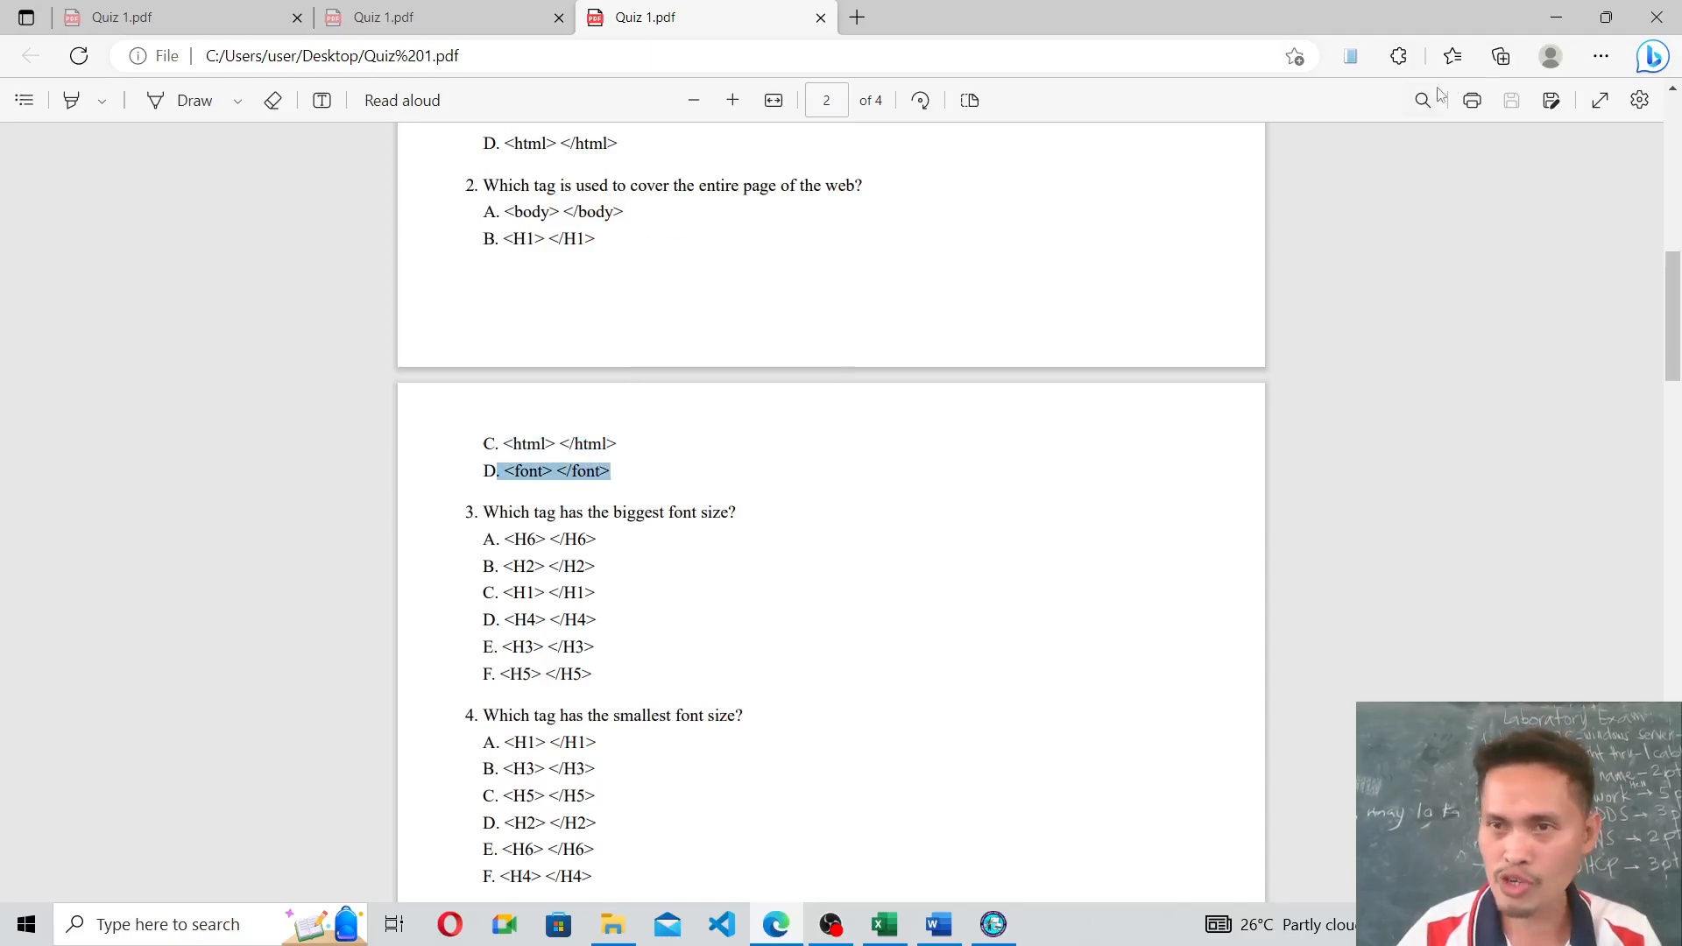
pyautogui.click(1556, 16)
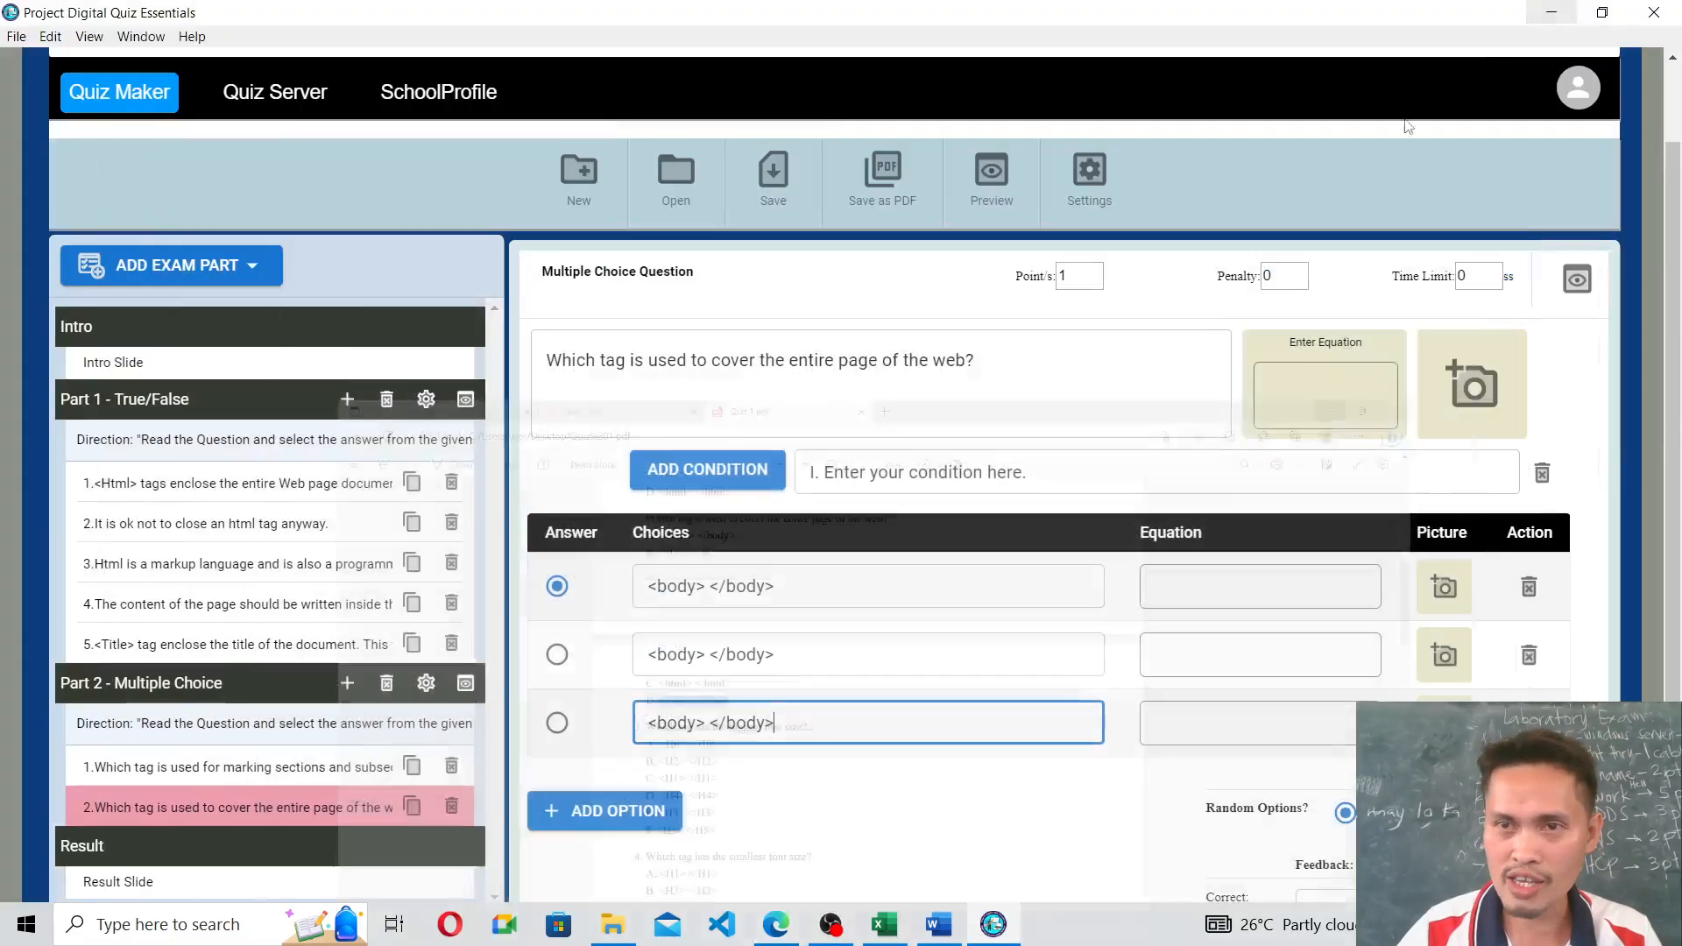
pyautogui.click(587, 813)
pyautogui.moveTo(708, 695); pyautogui.dragTo(634, 682)
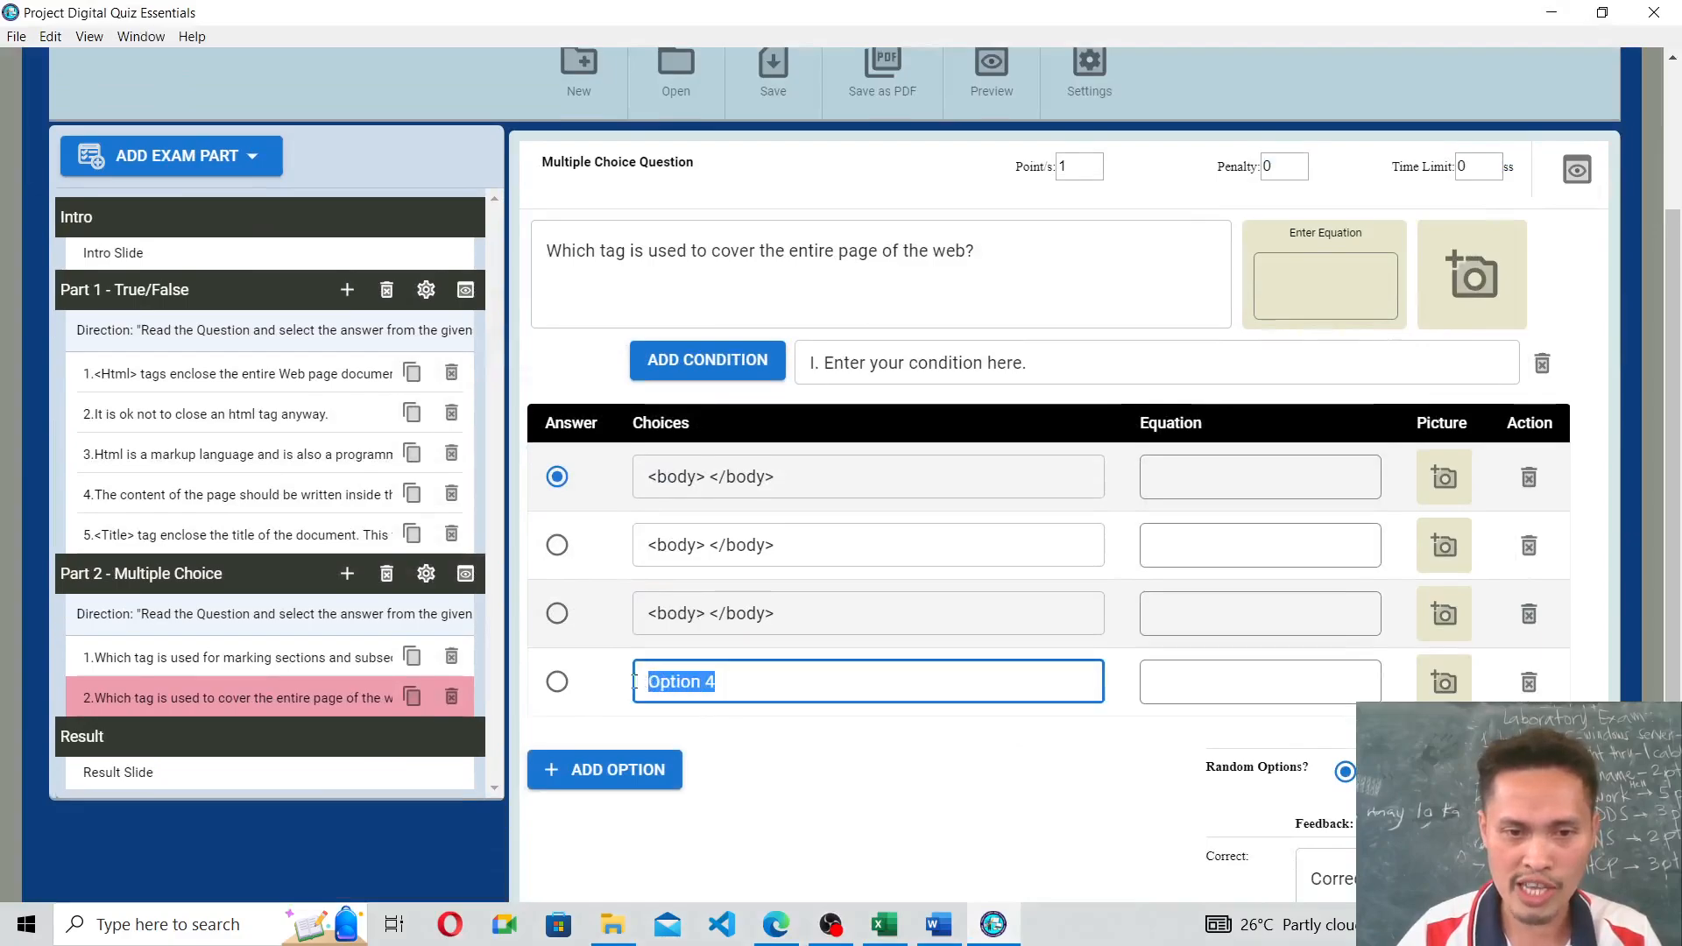
pyautogui.hotkey('ctrl', 'v')
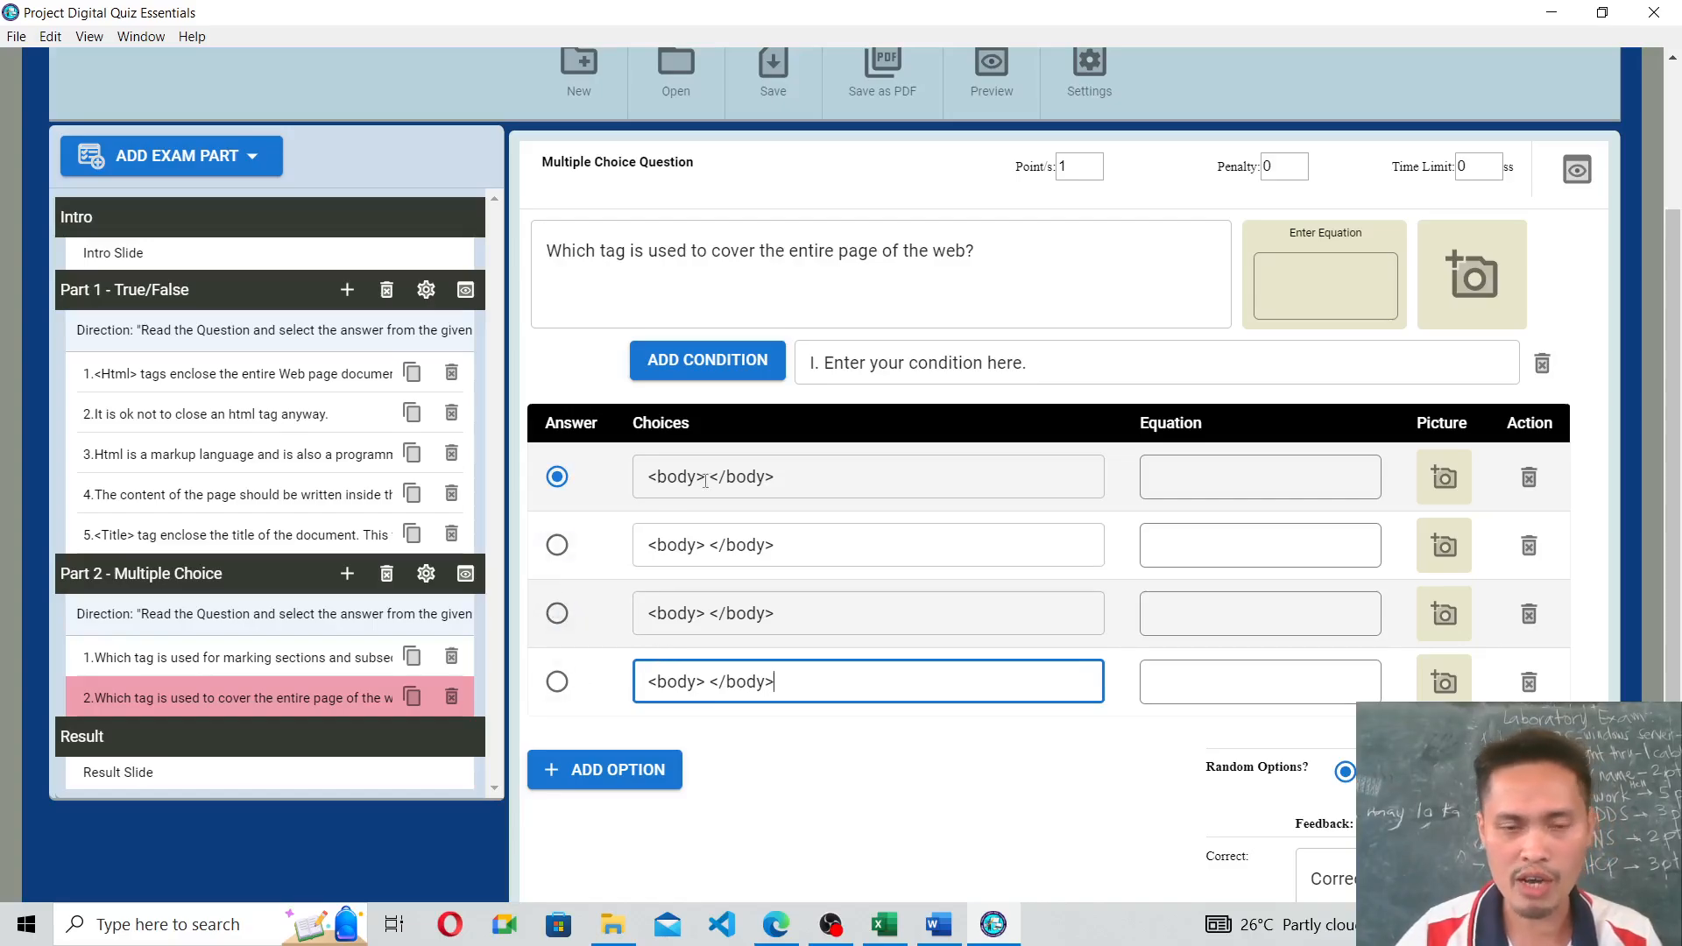
pyautogui.click(776, 925)
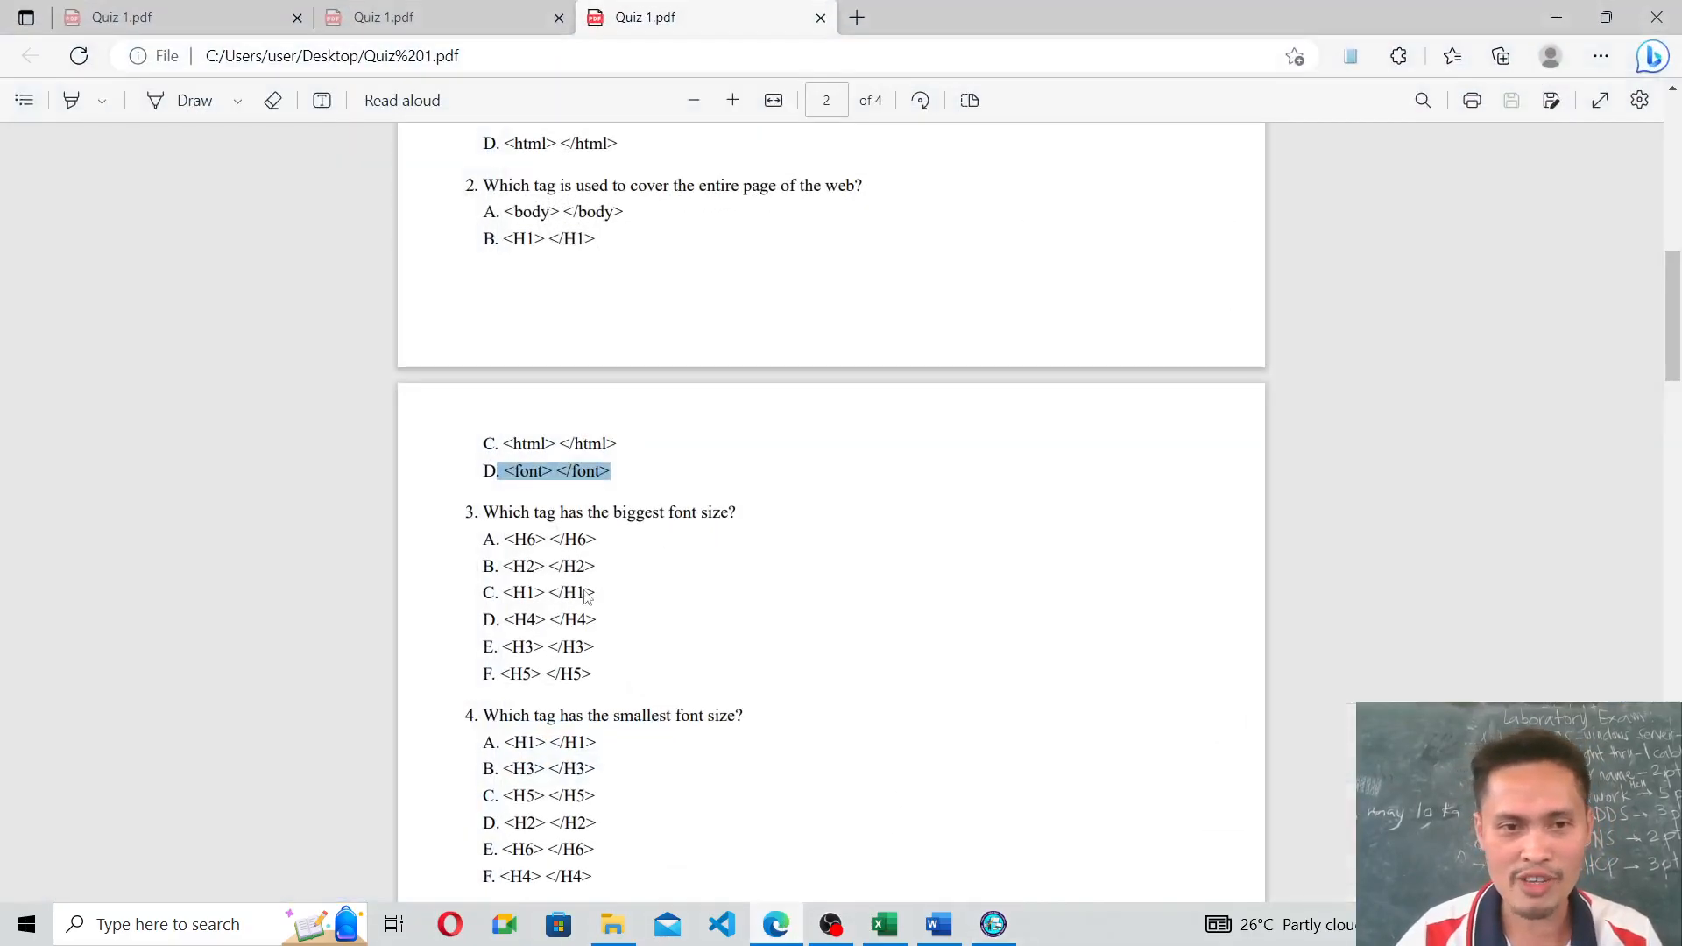
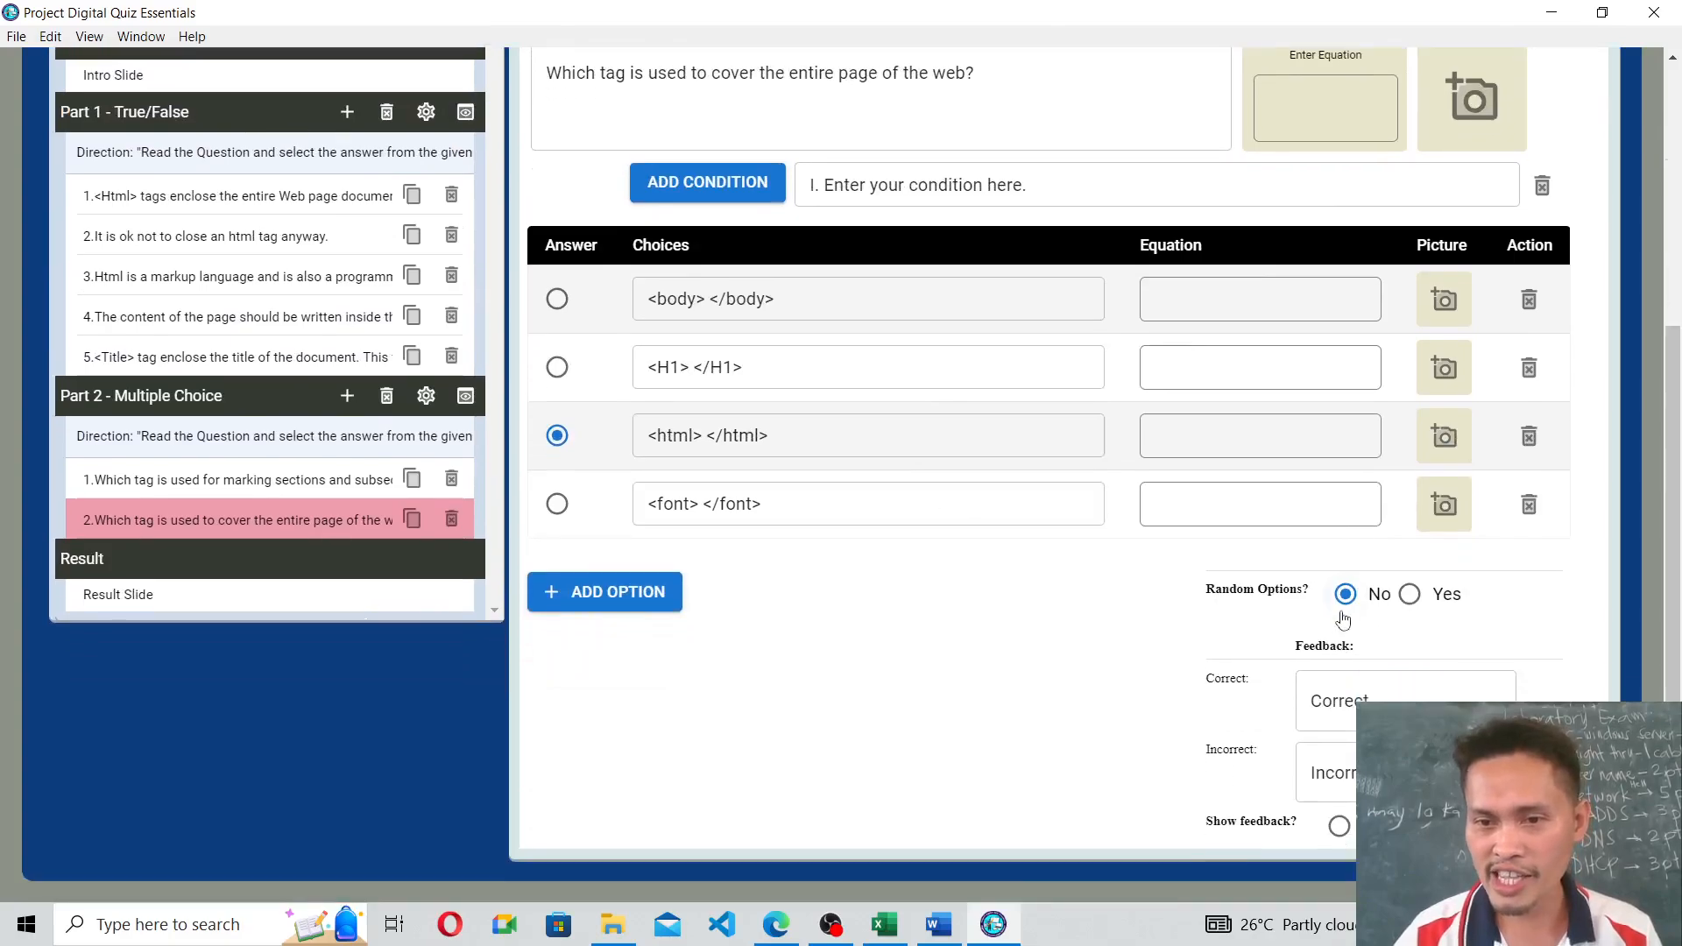
# Set Random Options to Yes for the second multiple choice question and duplicate it as the third question.
pyautogui.click(1410, 595)
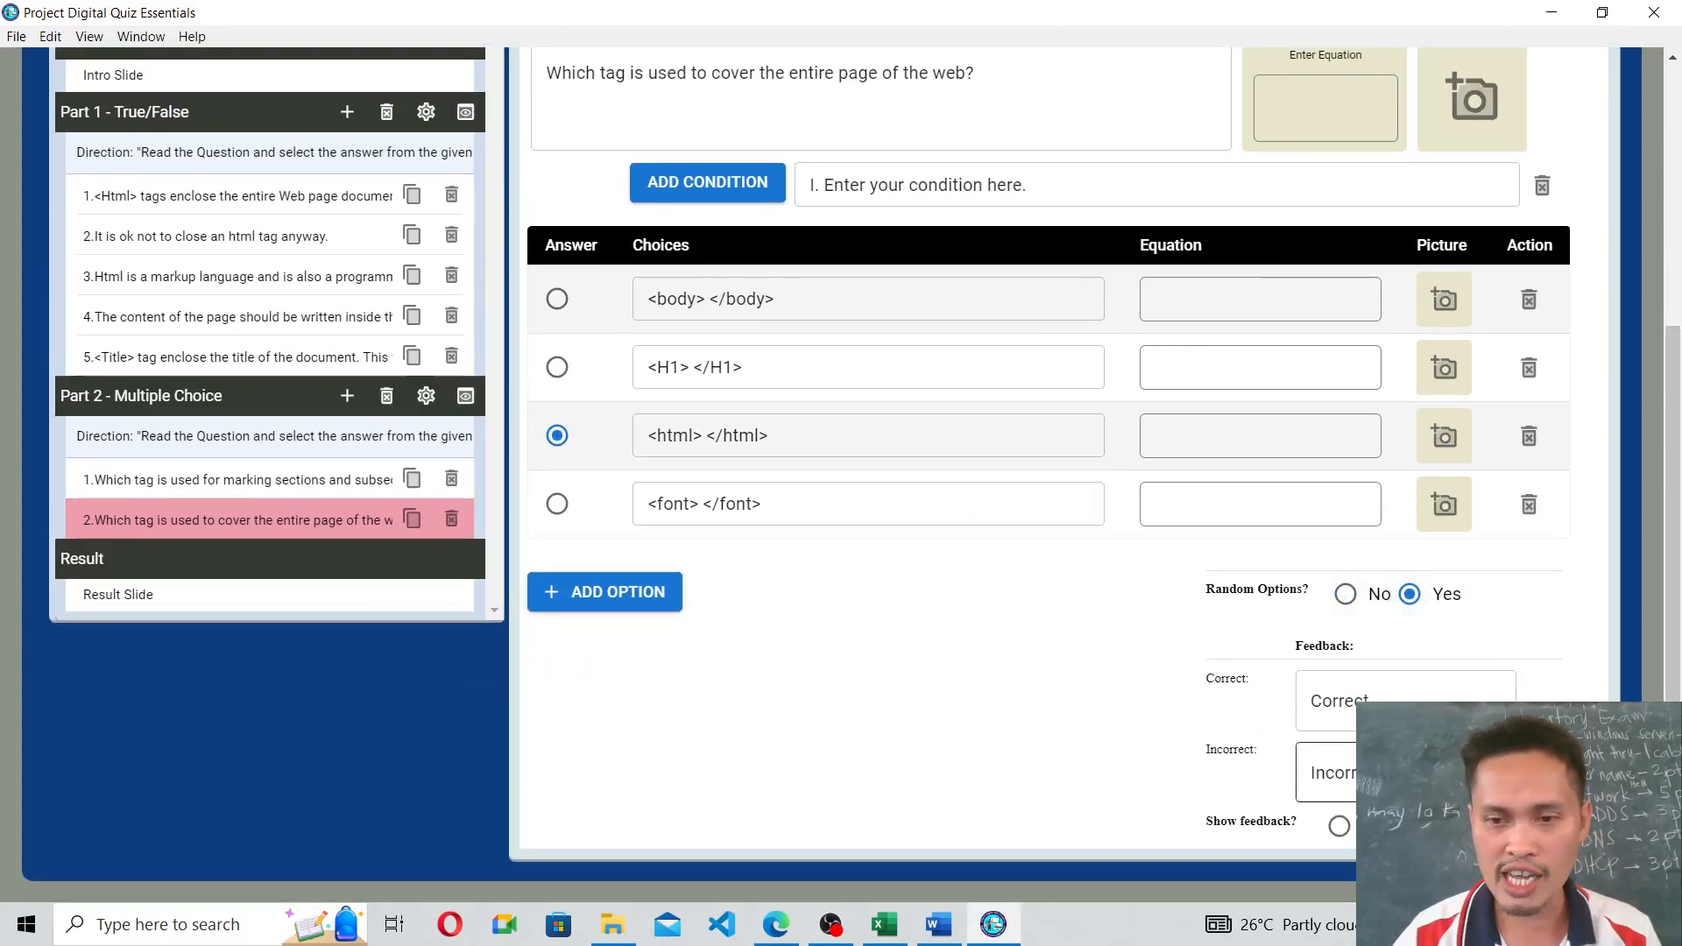
pyautogui.scroll(3, 842, 717)
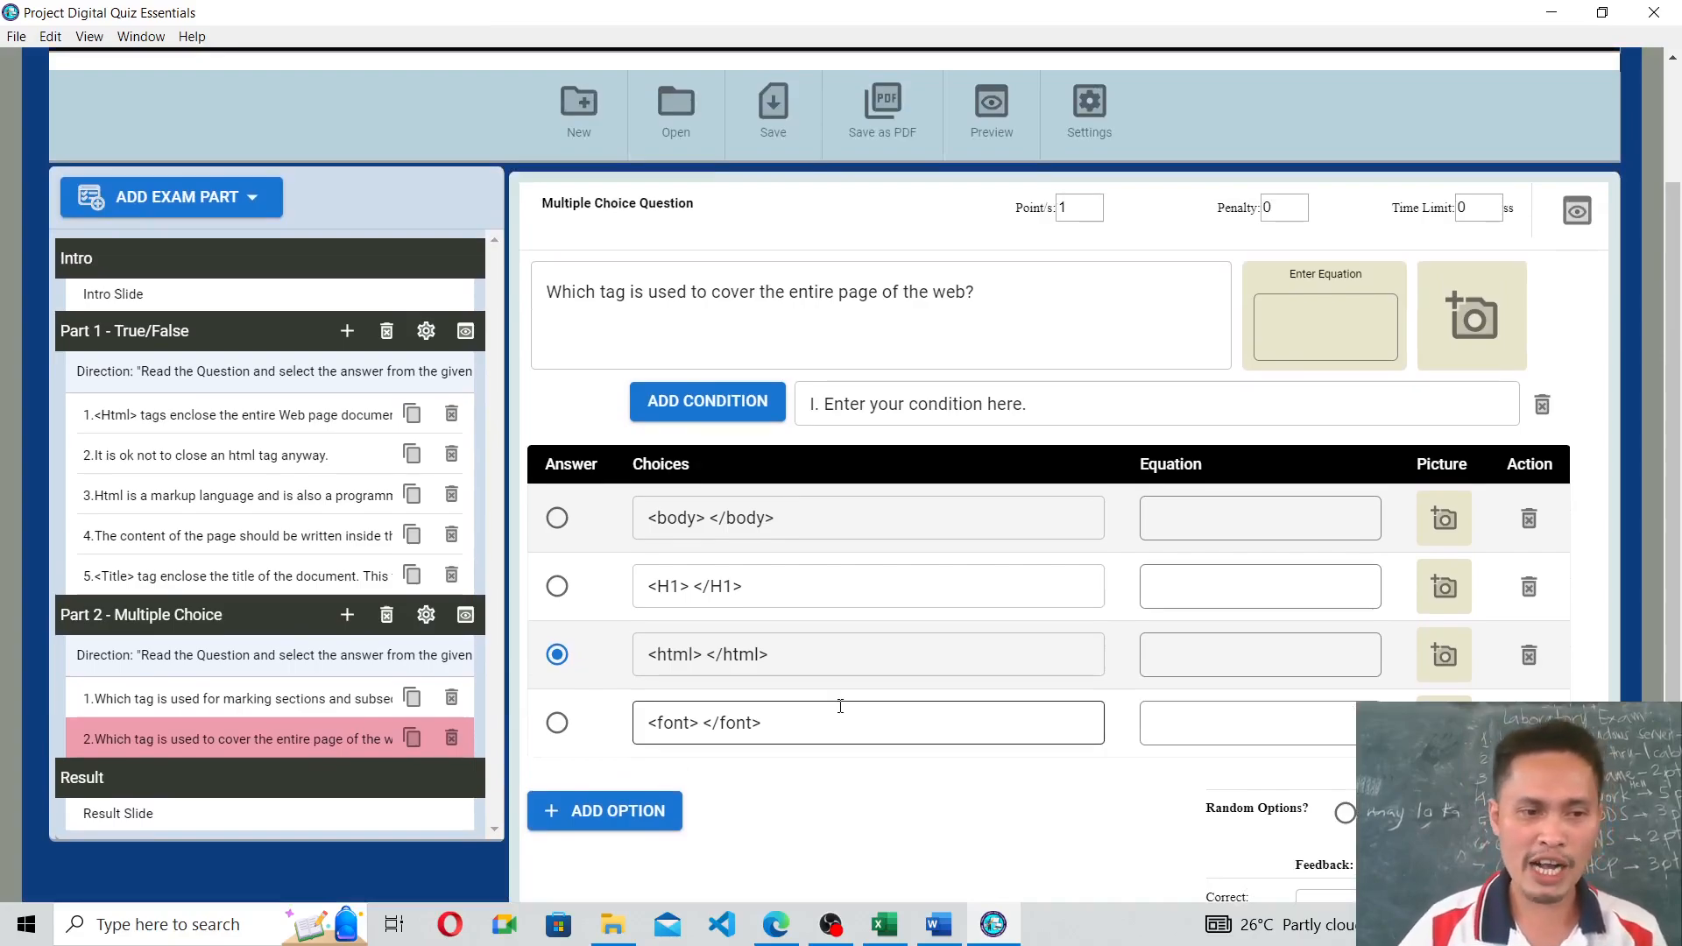
pyautogui.scroll(-3, 229, 592)
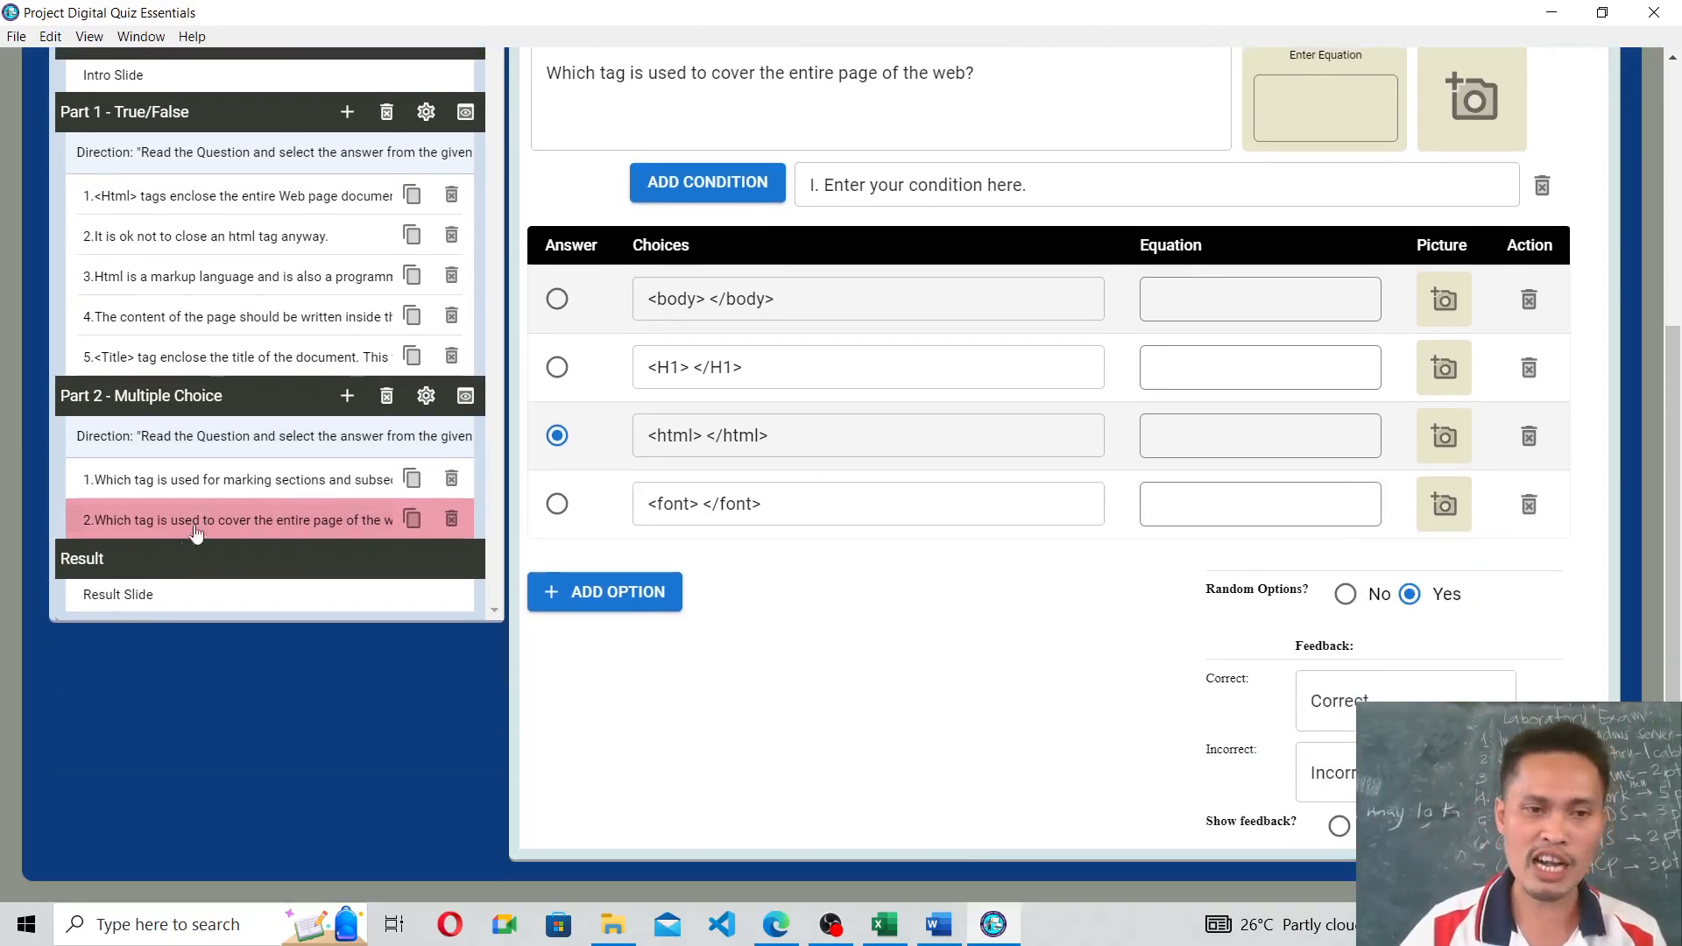
pyautogui.click(411, 521)
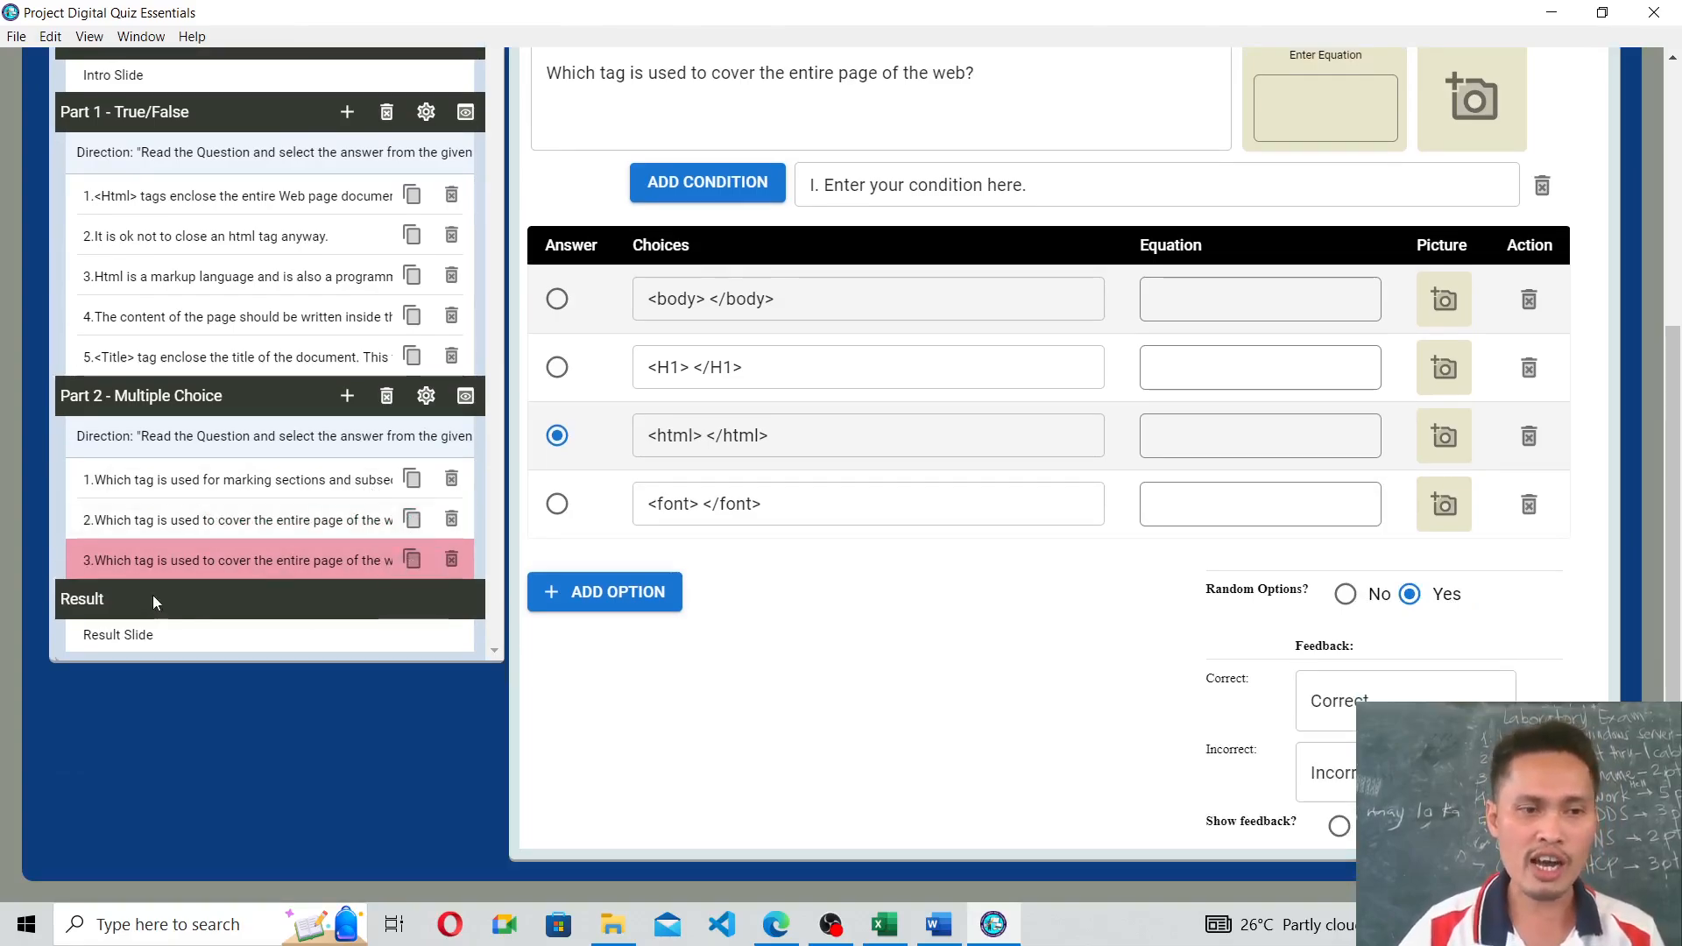
pyautogui.click(207, 554)
pyautogui.scroll(4, 911, 404)
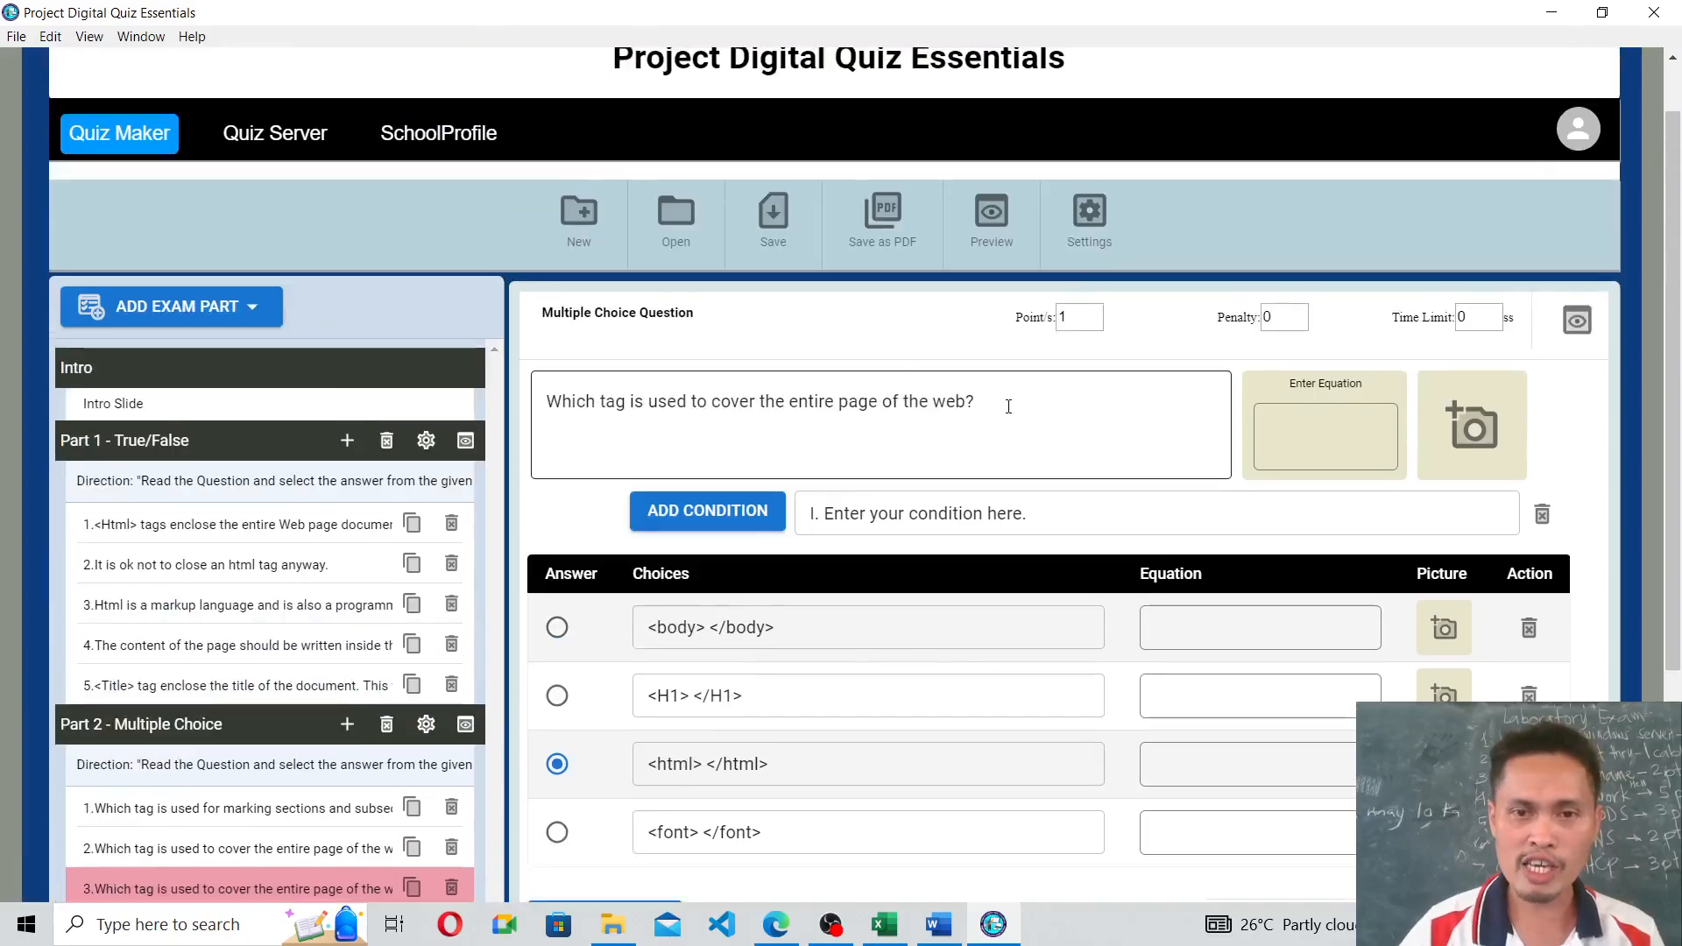
# Replace the duplicated question's text with "Which tag has the biggest font size?", copied from question 3 in Quiz 1.pdf.
pyautogui.moveTo(1006, 403); pyautogui.dragTo(517, 425)
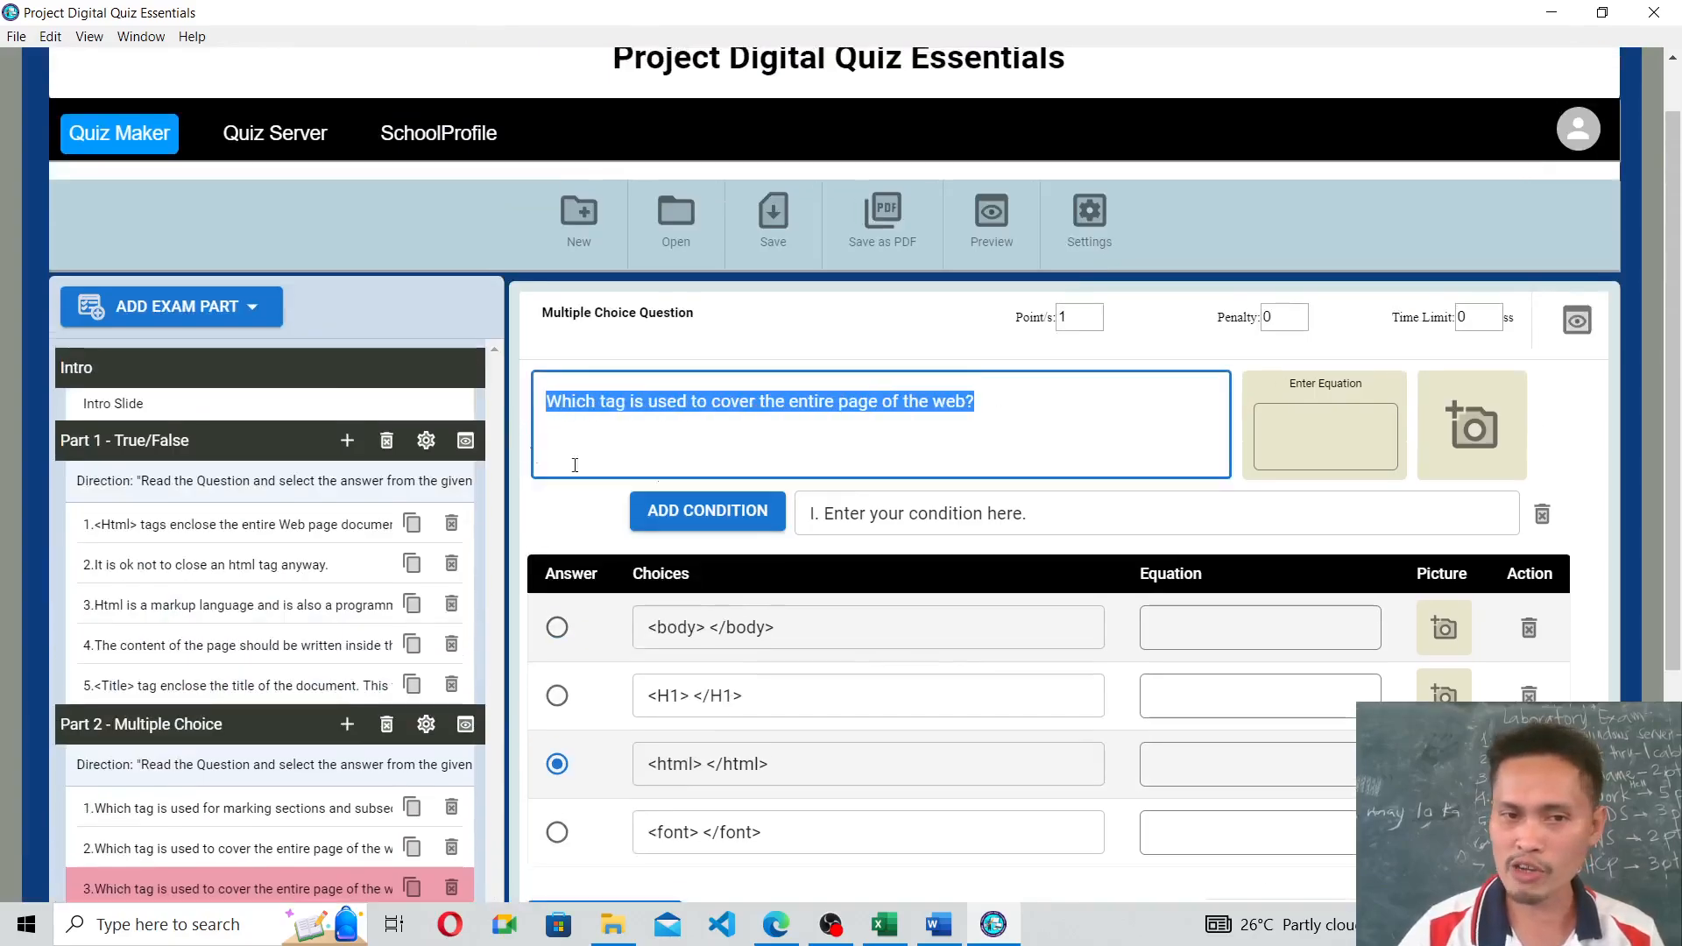
pyautogui.click(774, 924)
pyautogui.scroll(-4, 687, 510)
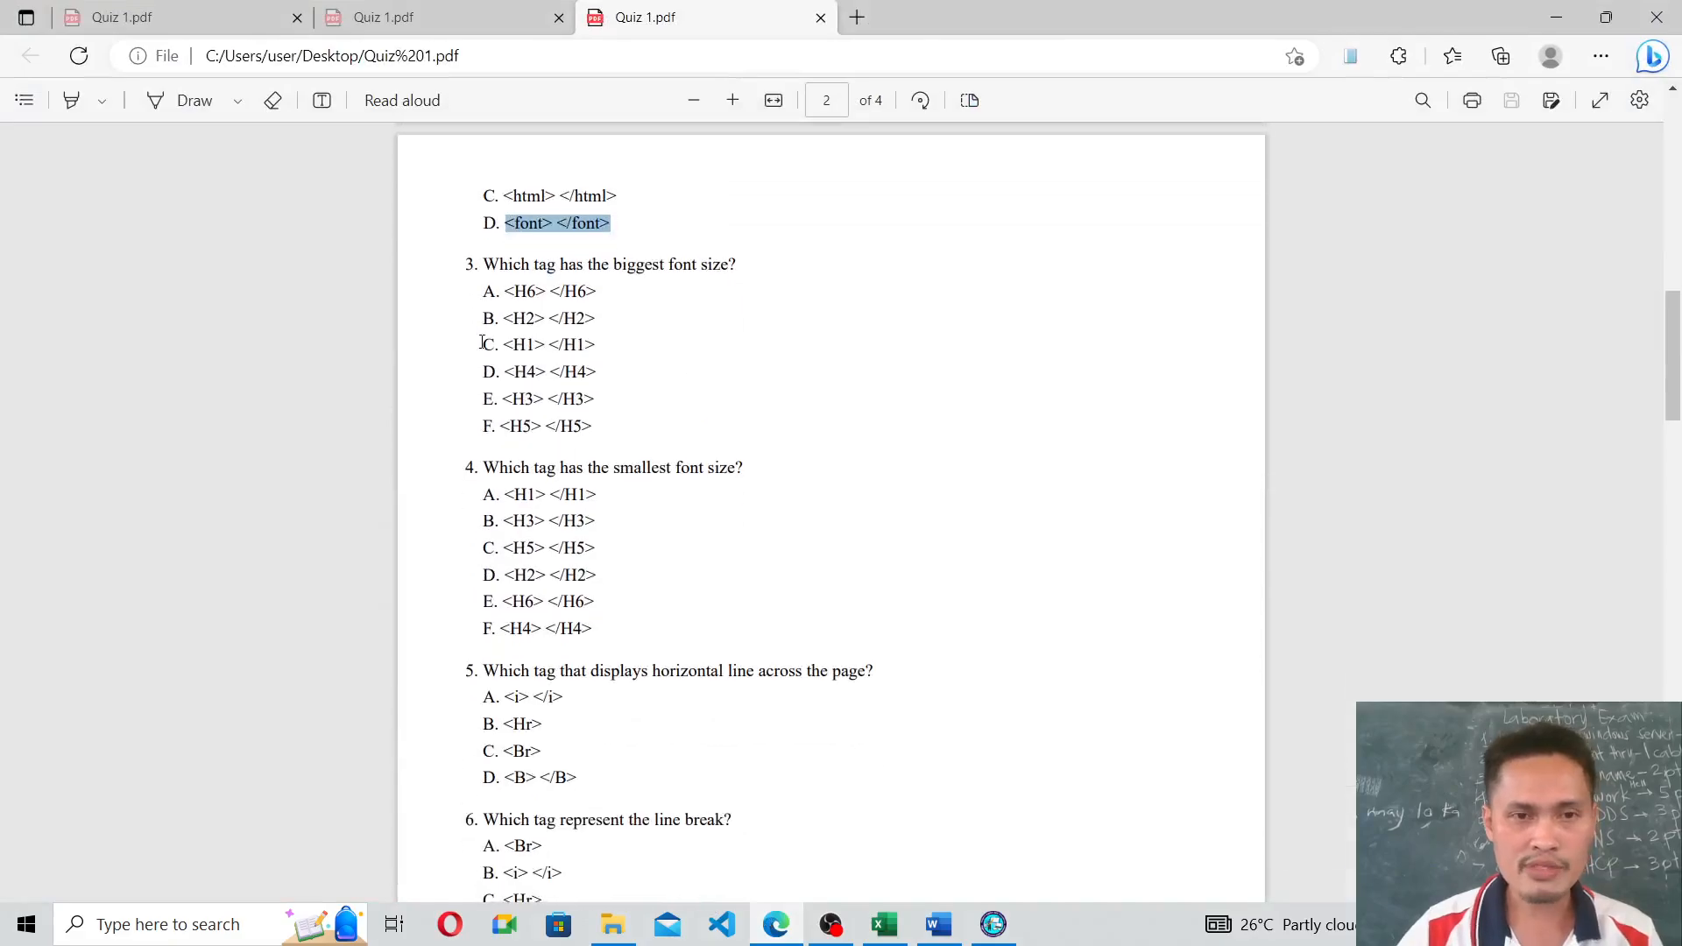
pyautogui.moveTo(484, 263); pyautogui.dragTo(756, 263)
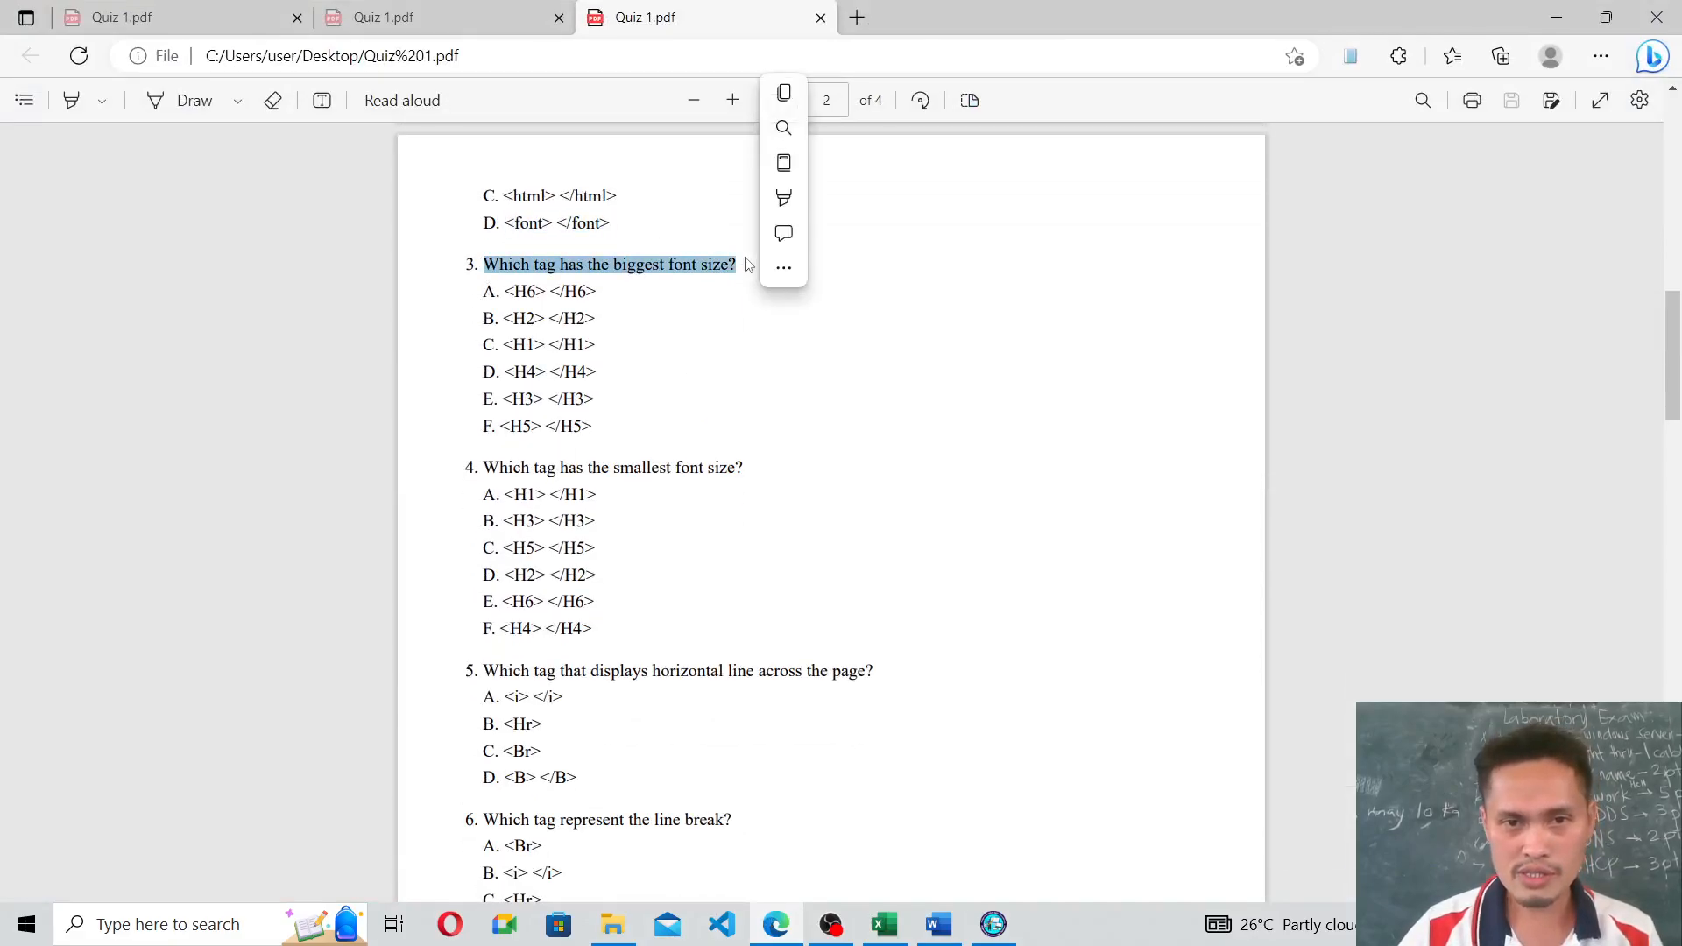
pyautogui.hotkey('ctrl', 'c')
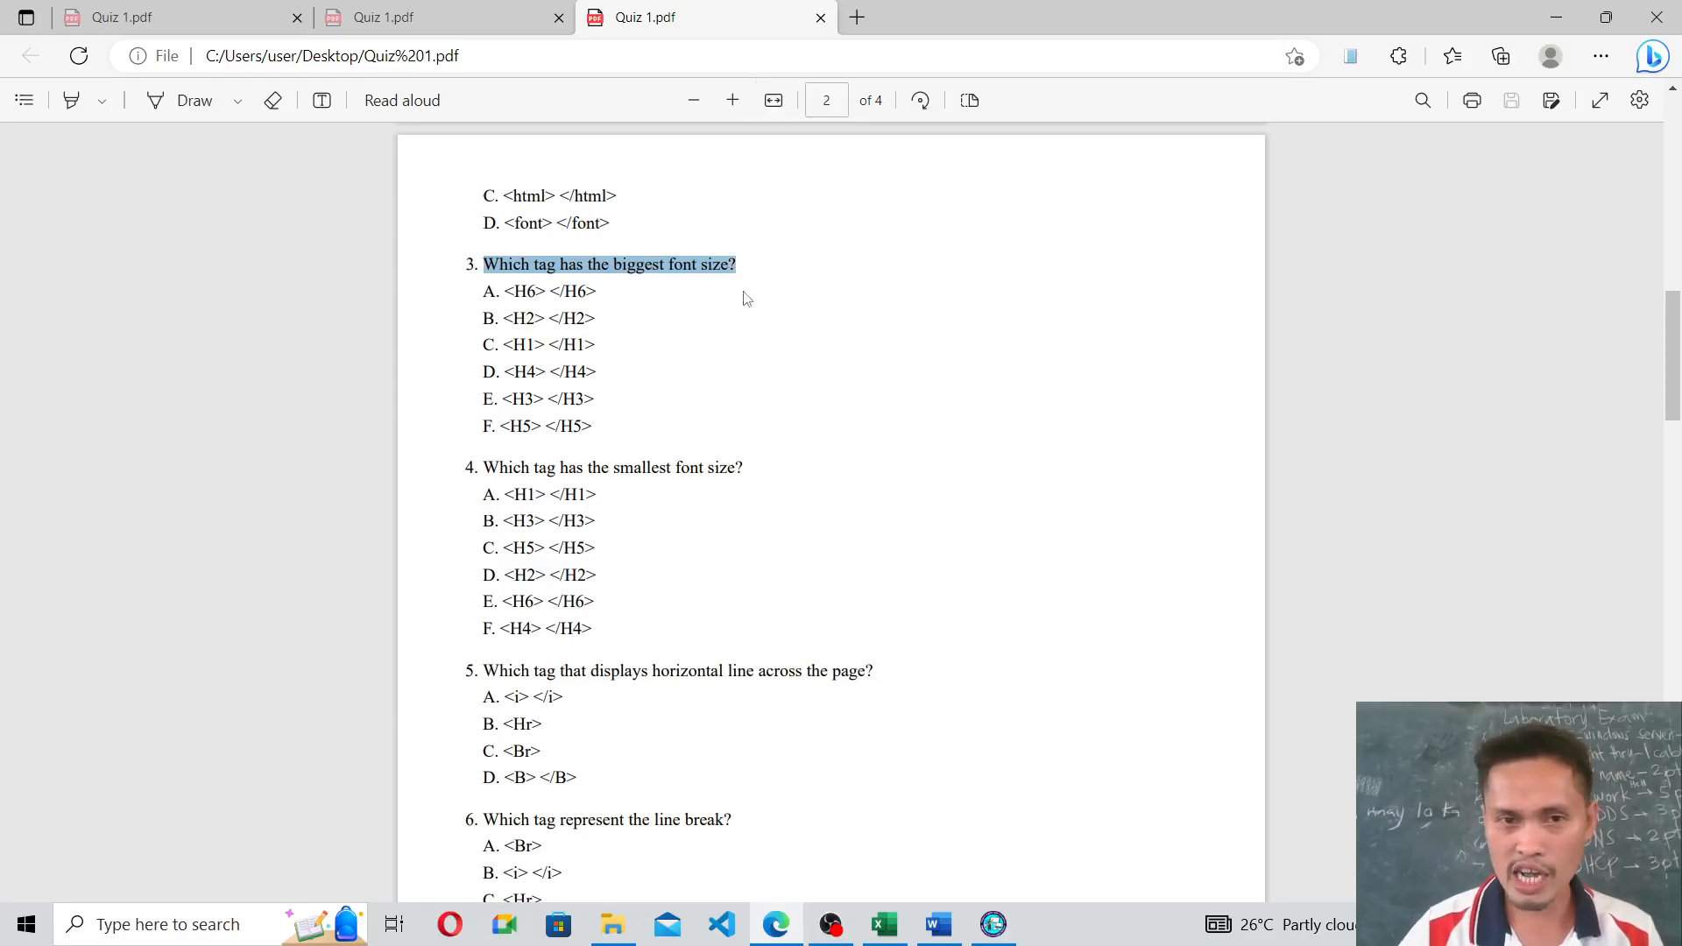
pyautogui.click(1556, 18)
pyautogui.tripleClick(738, 439)
pyautogui.hotkey('ctrl', 'v')
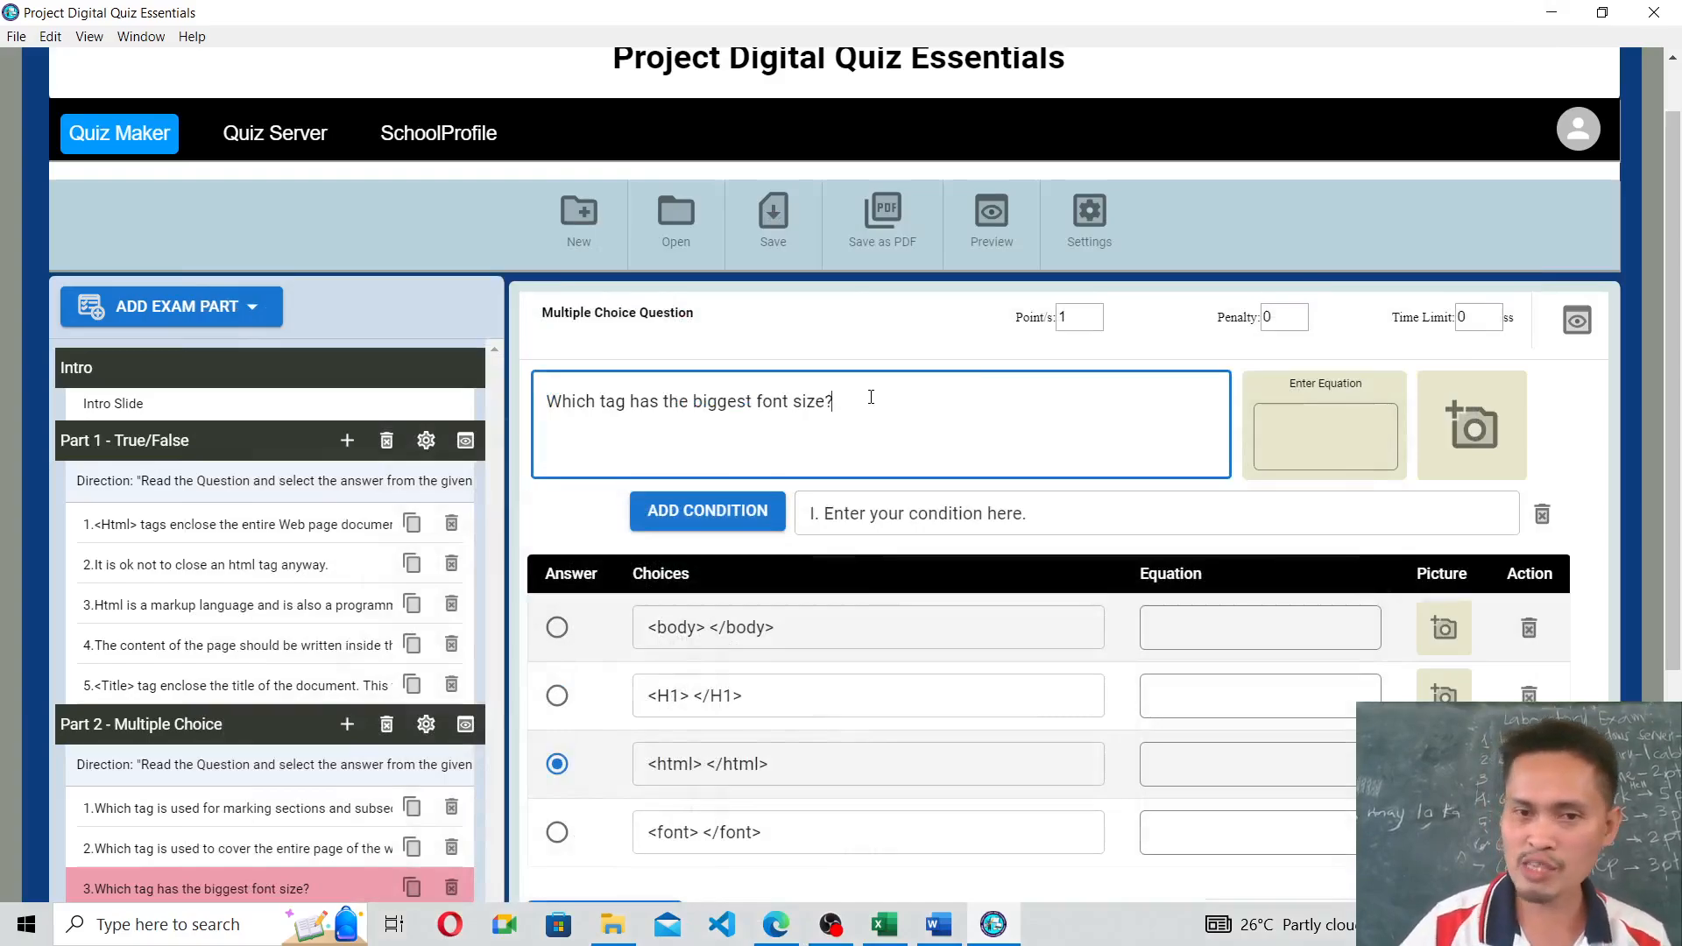
# Replace the third question's first choice with "<H6> </H6>", copied from choice A of question 3 in Quiz 1.pdf.
pyautogui.click(777, 924)
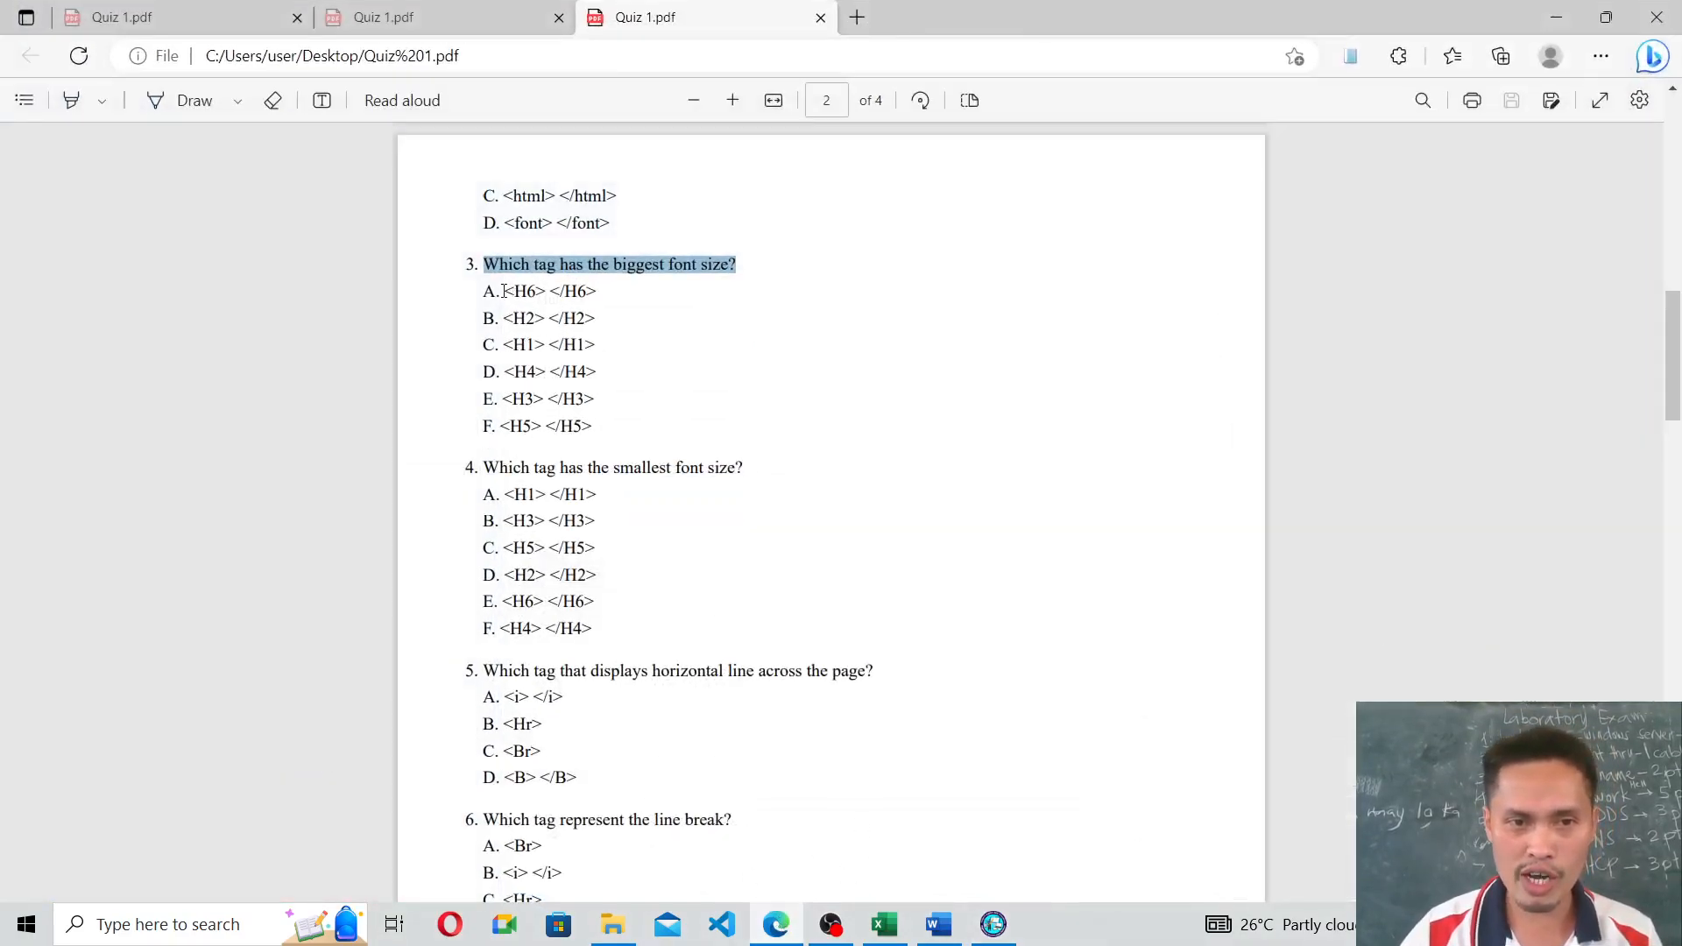
pyautogui.moveTo(504, 291); pyautogui.dragTo(614, 296)
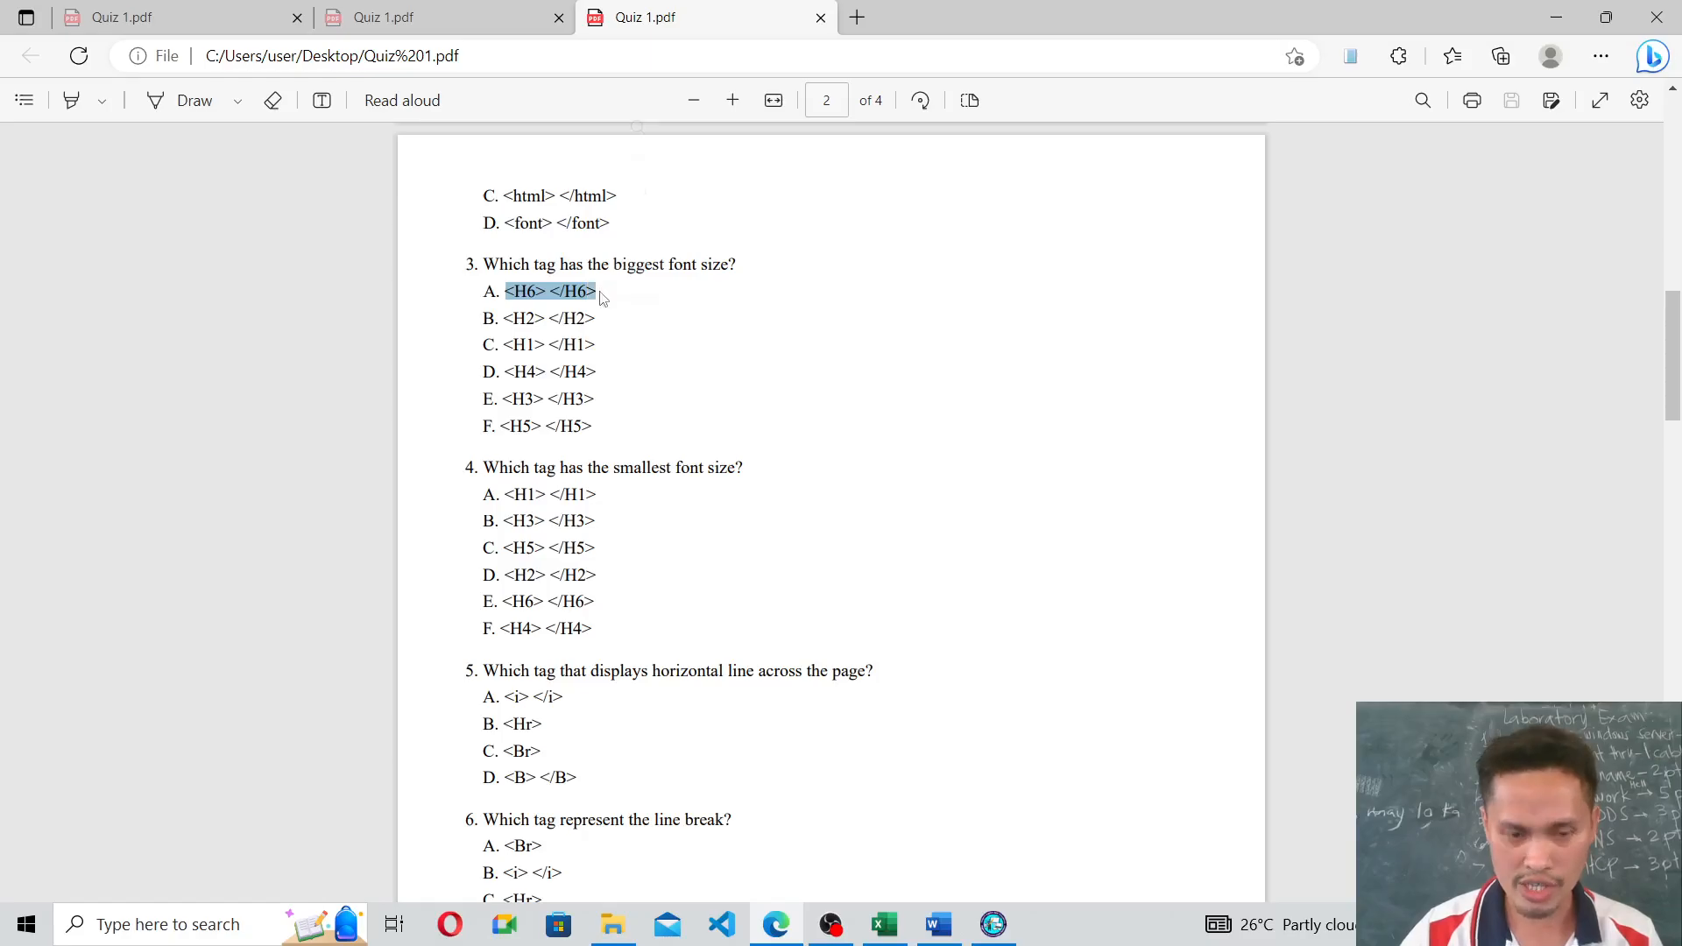
pyautogui.click(1552, 19)
pyautogui.scroll(-2, 788, 524)
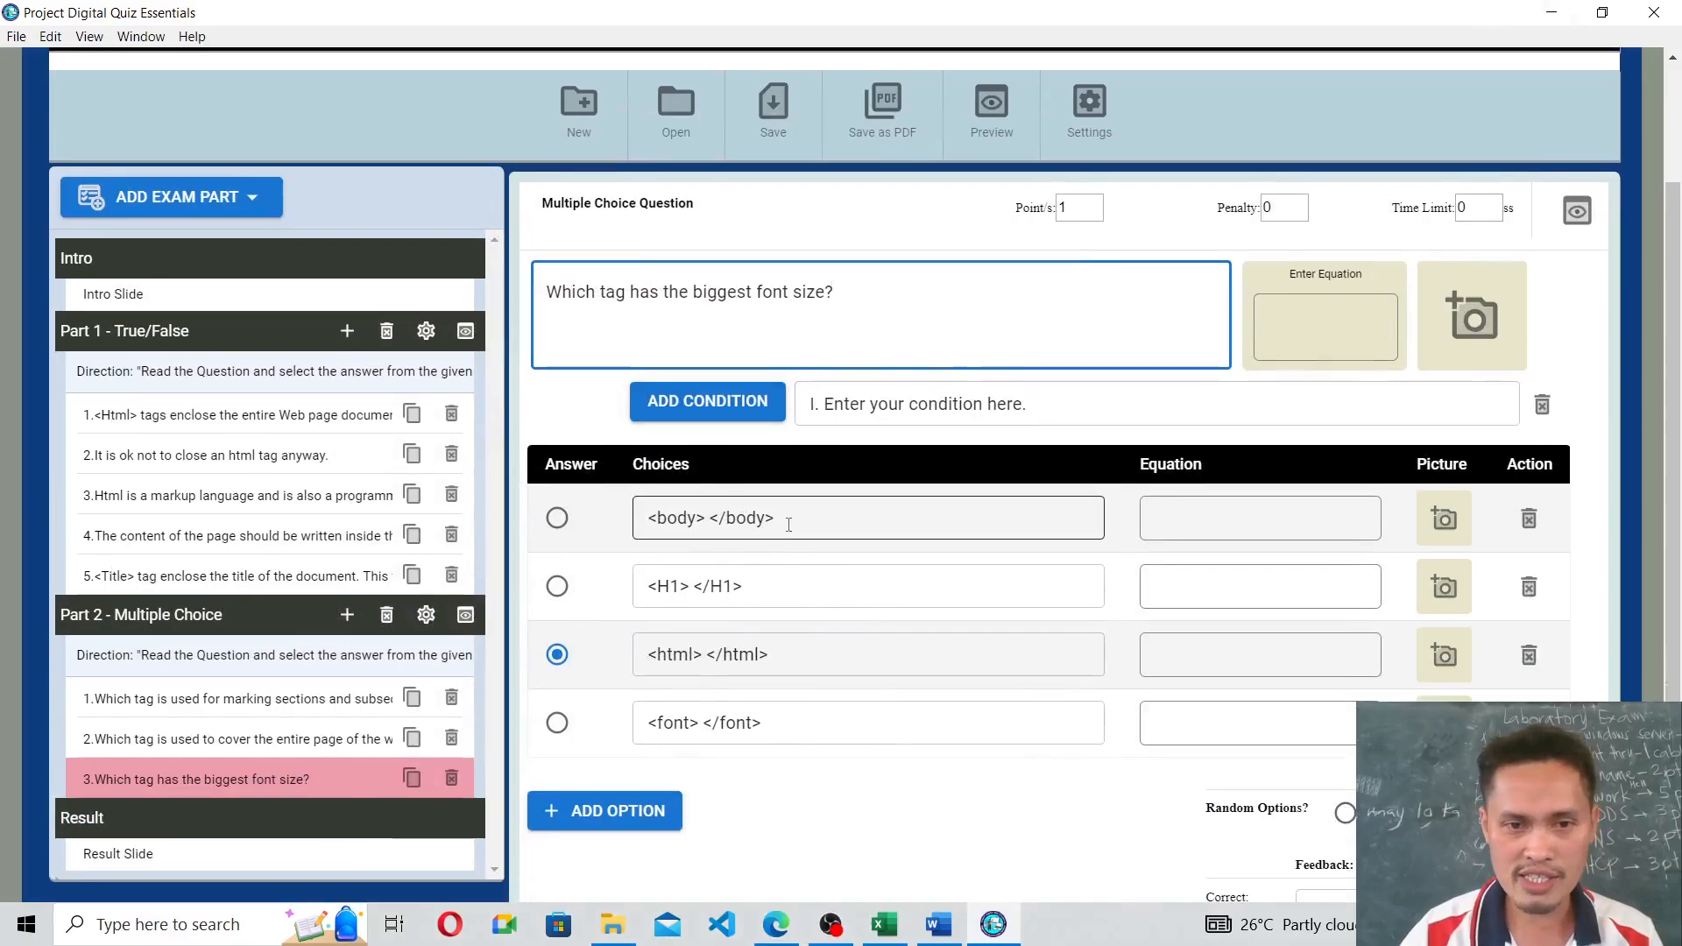
pyautogui.moveTo(788, 524); pyautogui.dragTo(558, 518)
pyautogui.hotkey('ctrl', 'v')
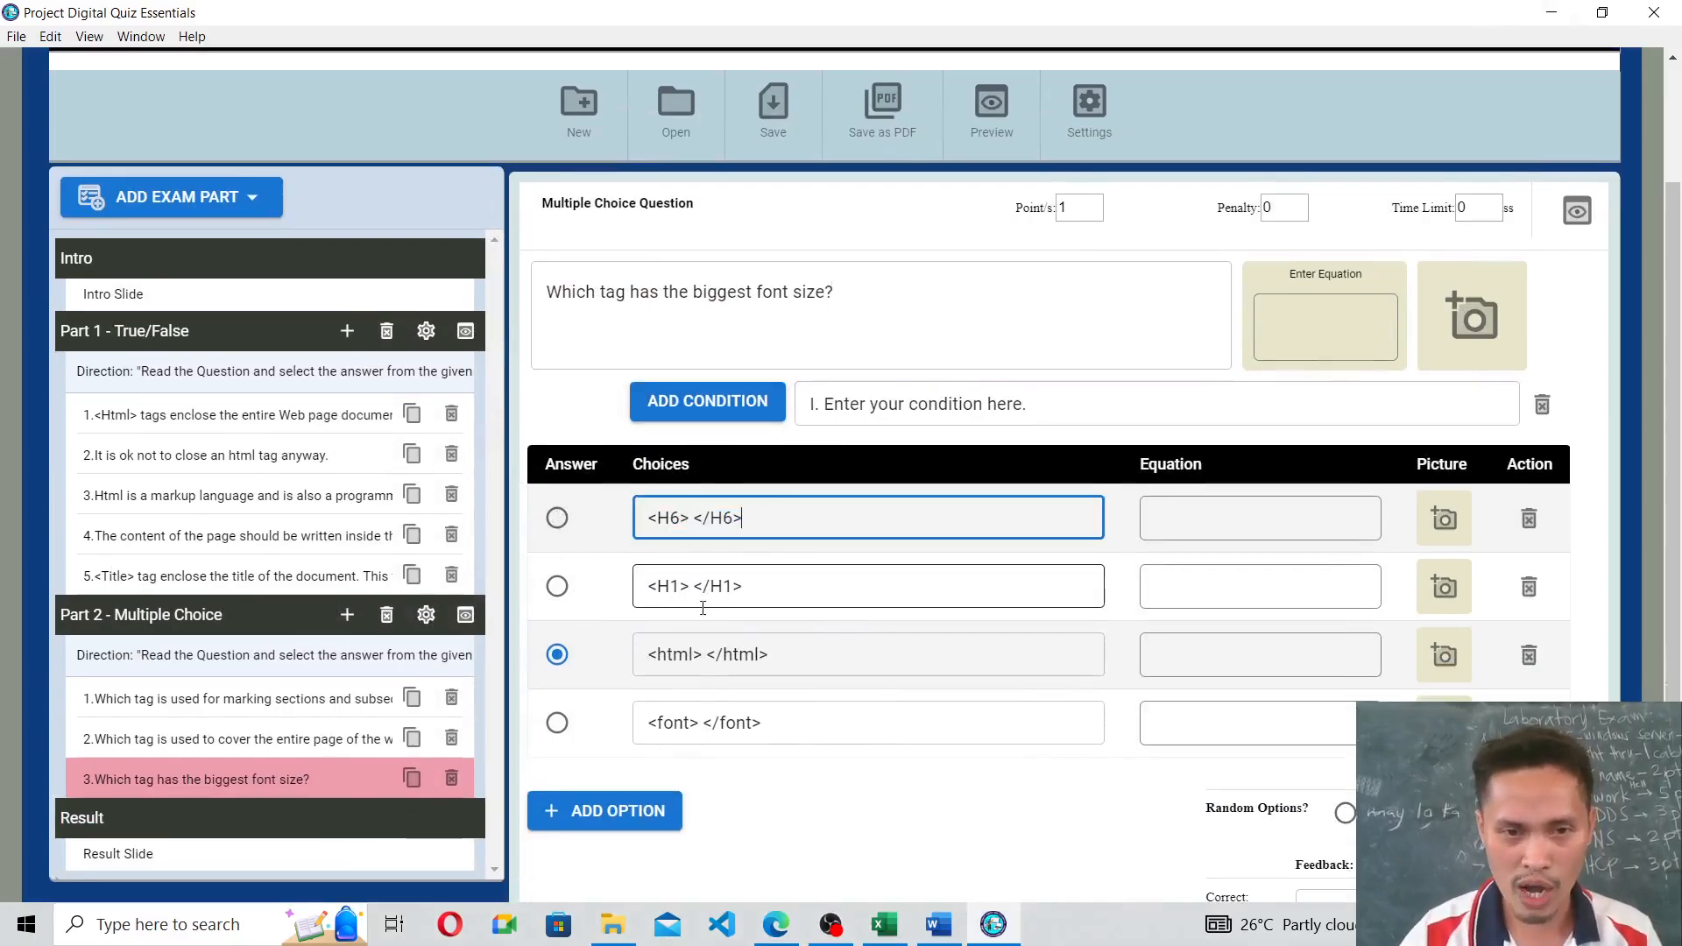
# Replace the "<html> </html>" and "<font> </font>" choices of the third question with the copied "<H6> </H6>".
pyautogui.click(651, 654)
pyautogui.moveTo(651, 655); pyautogui.dragTo(841, 653)
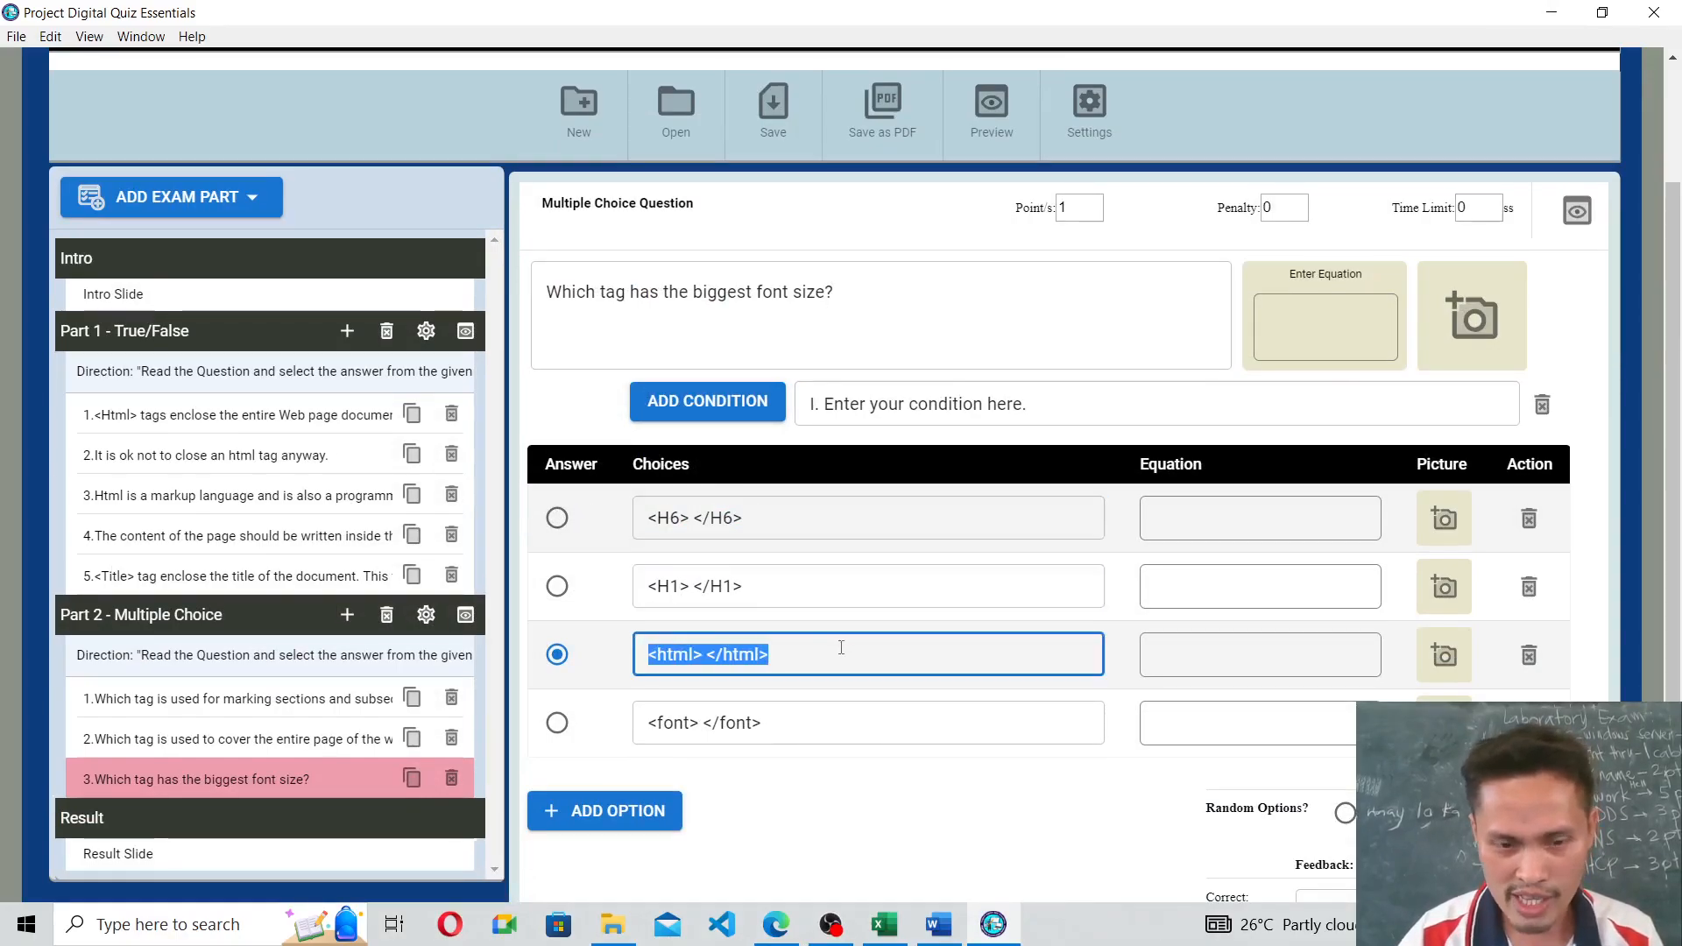
pyautogui.hotkey('ctrl', 'v')
pyautogui.moveTo(636, 725); pyautogui.dragTo(792, 736)
pyautogui.hotkey('ctrl', 'v')
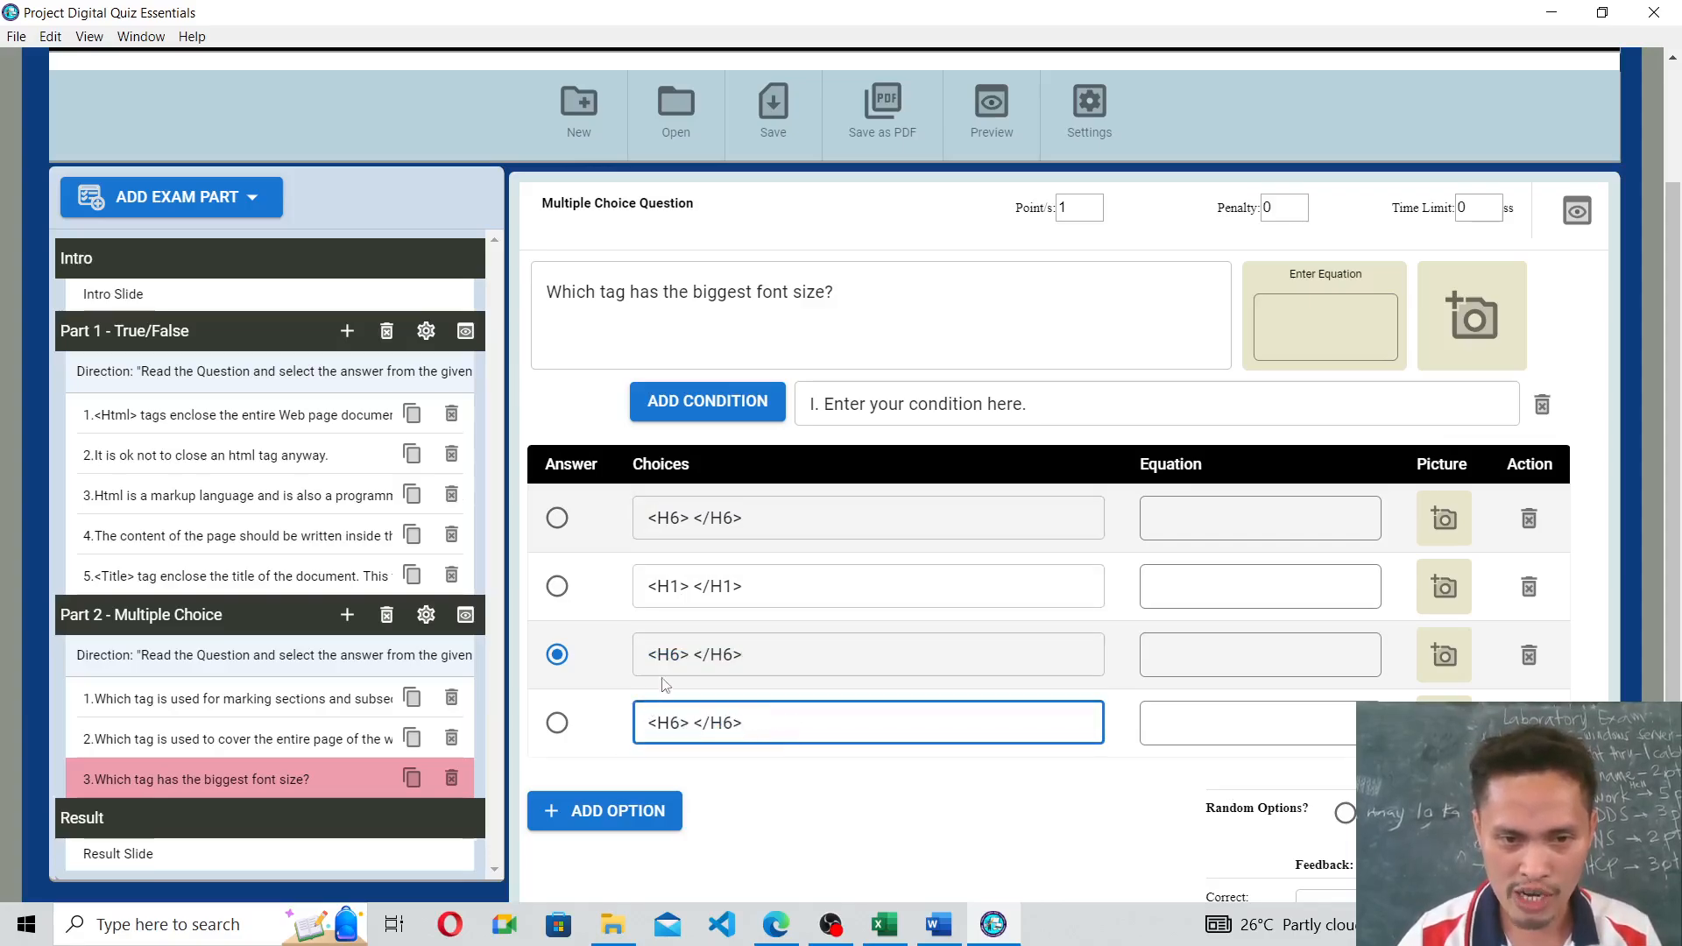
# Change the third question's third choice to "<H2> </H2>" and its fourth choice to "<H3> </H3>".
pyautogui.click(679, 654)
pyautogui.press('BackSpace')
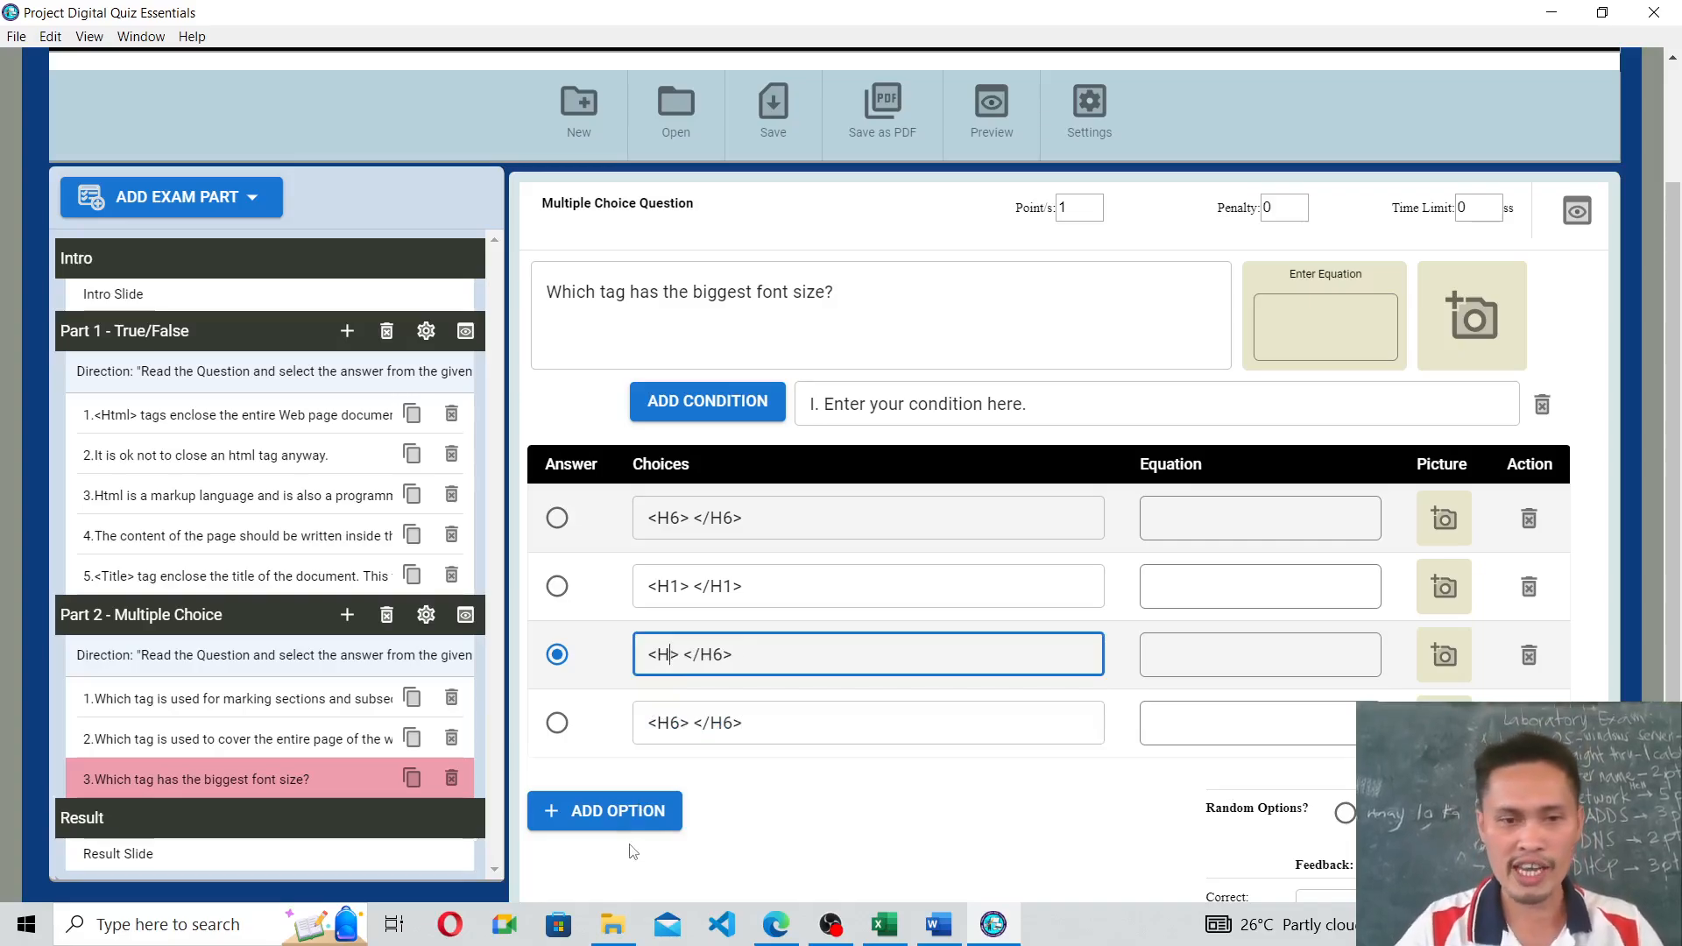
pyautogui.write('2')
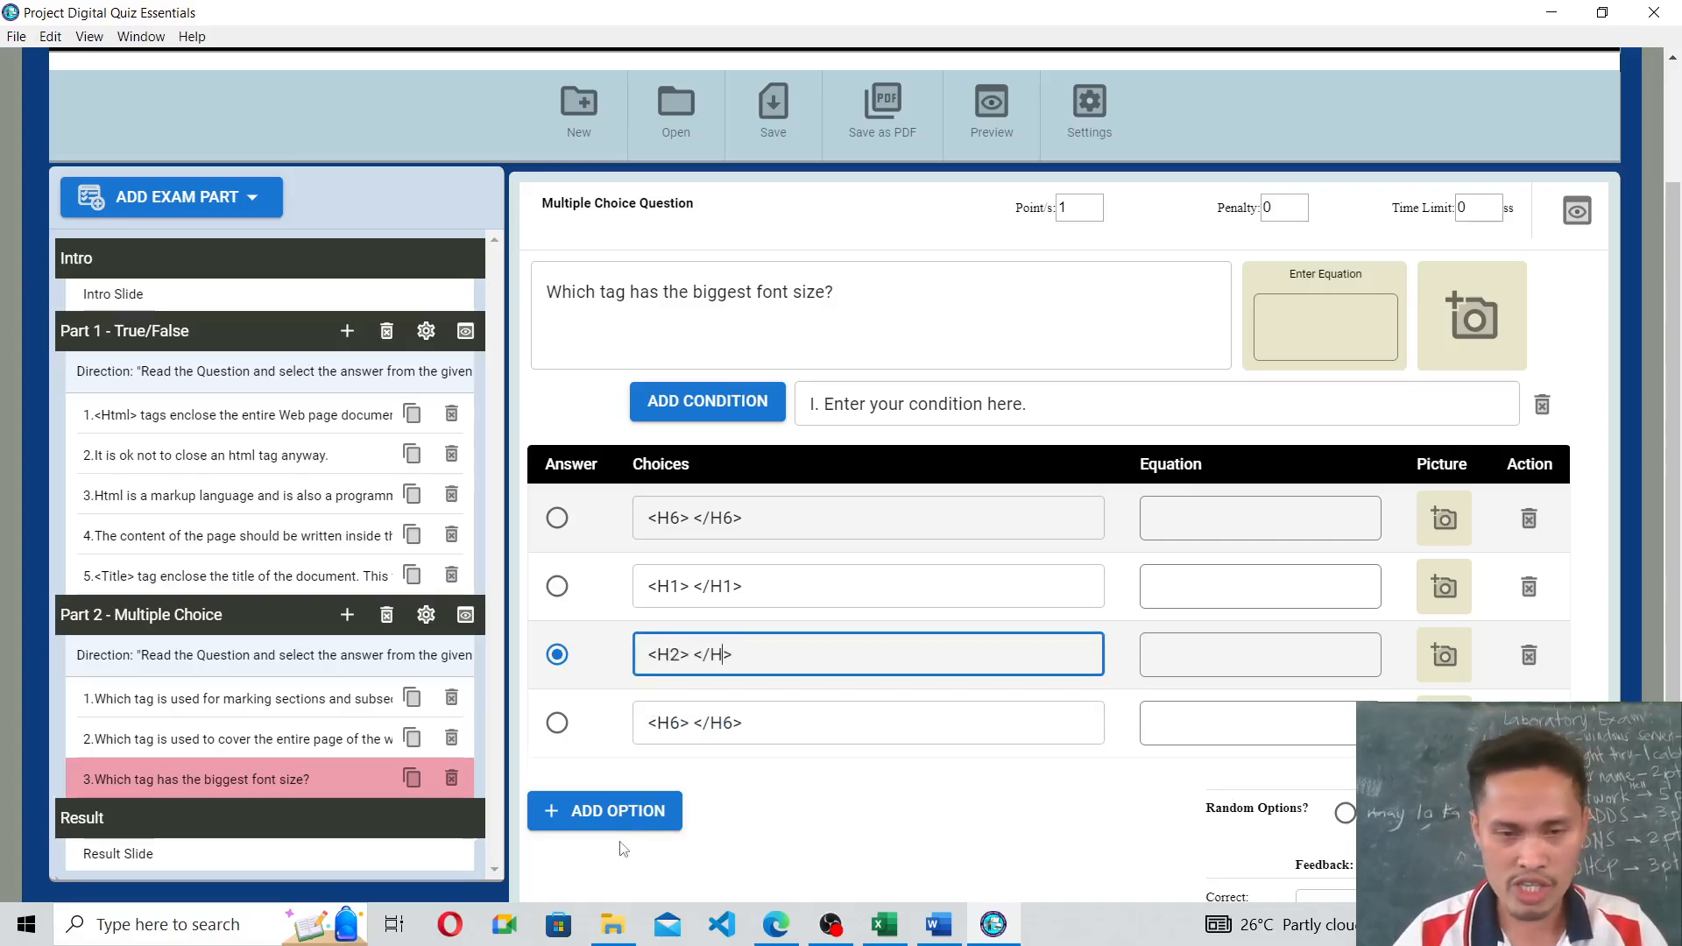
pyautogui.write('2')
pyautogui.click(683, 725)
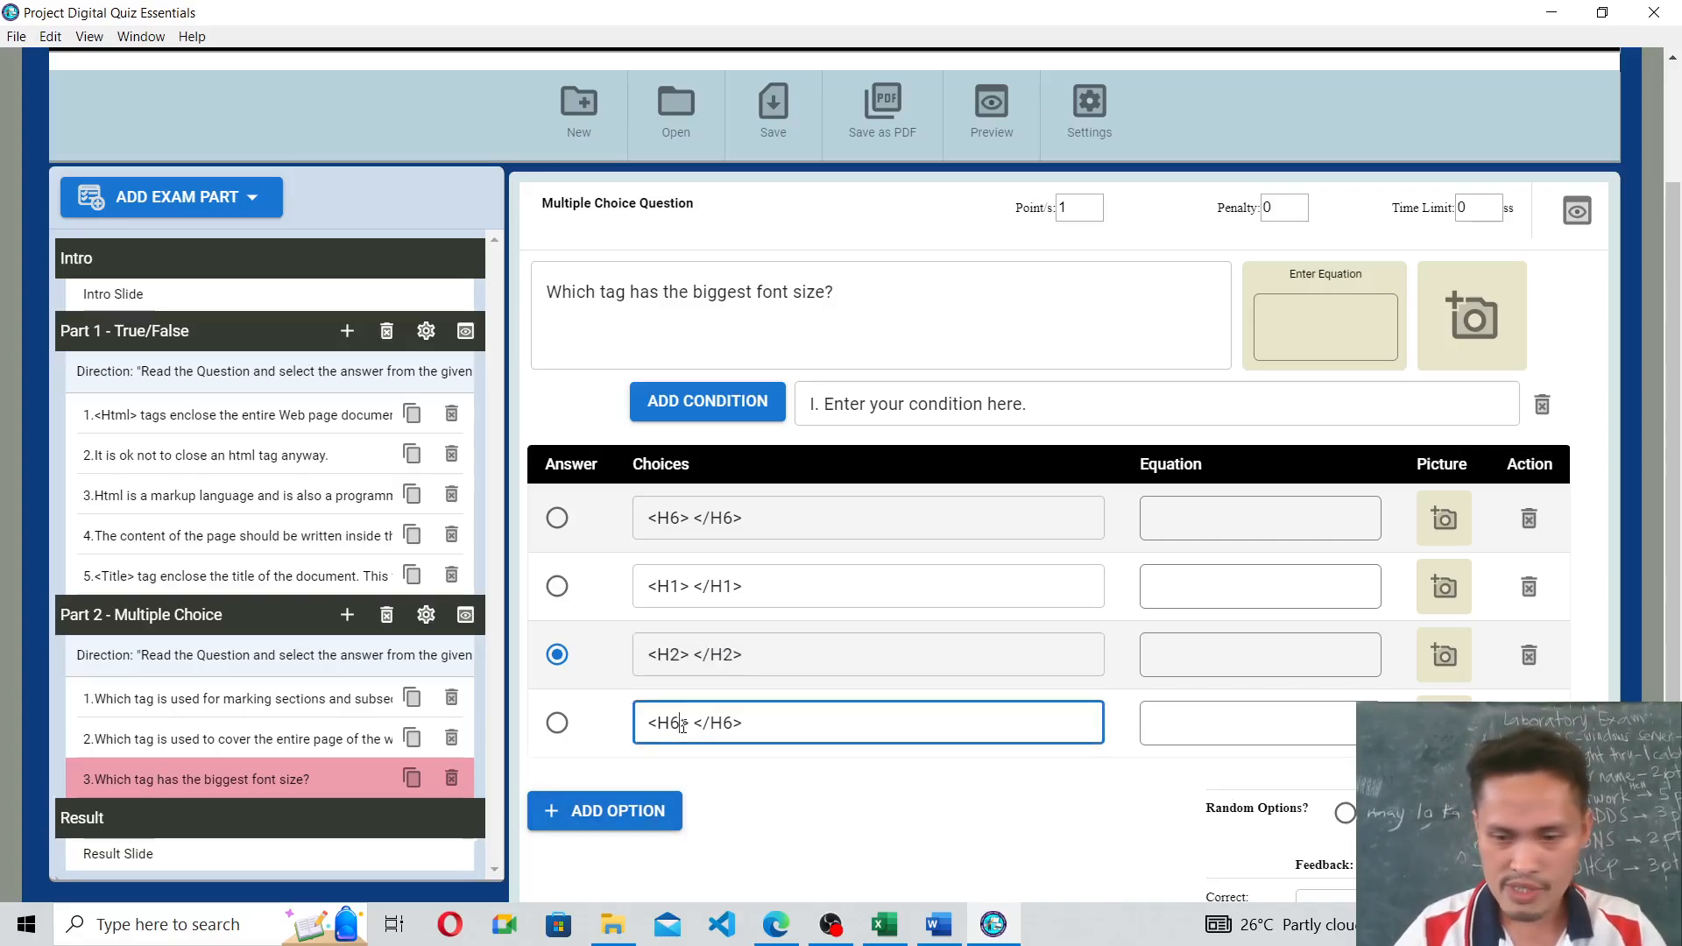
pyautogui.press('BackSpace')
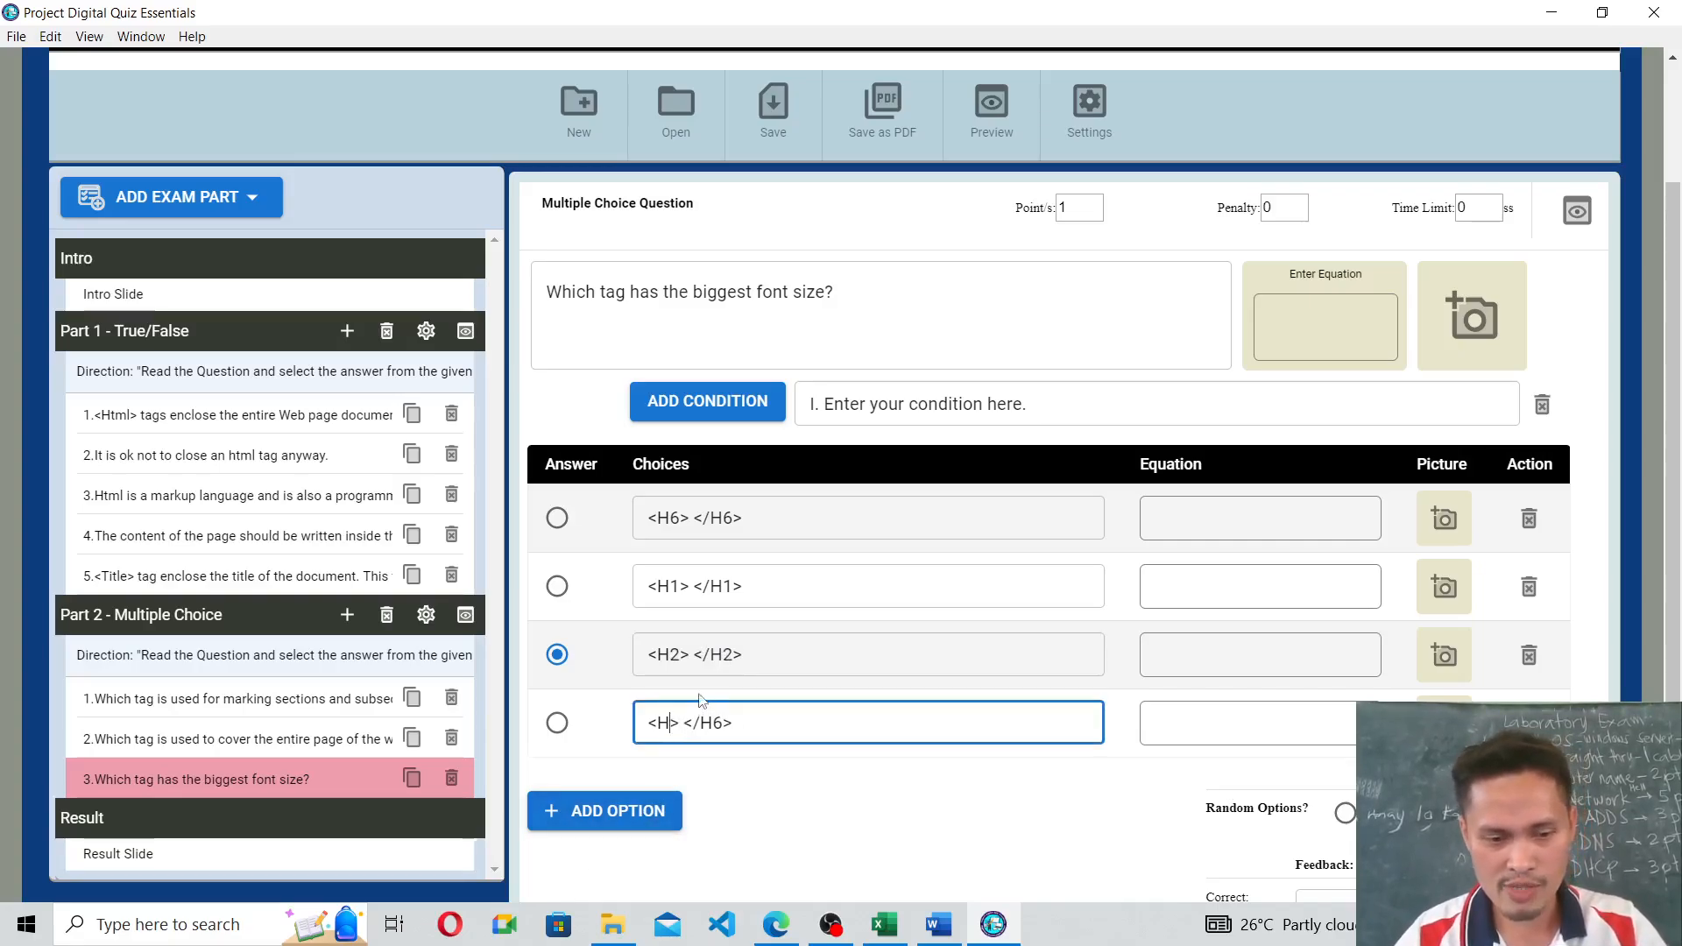
pyautogui.write('3')
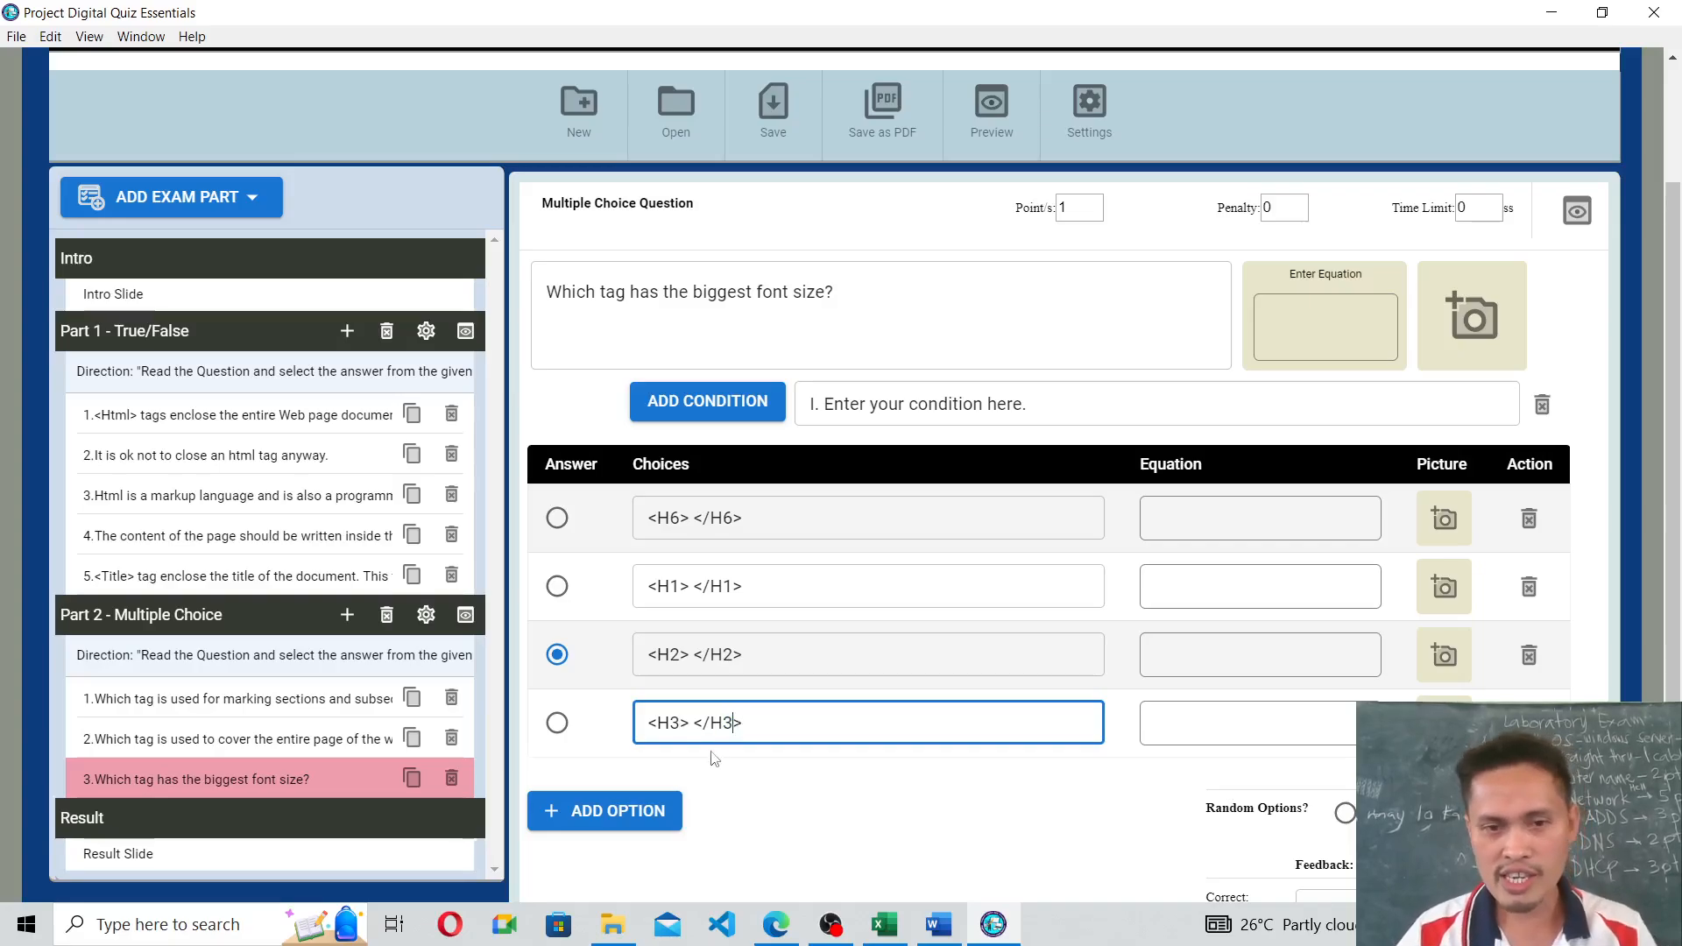
# Mark "<H1> </H1>" as the correct answer of the third multiple choice question and check its remaining options.
pyautogui.click(557, 586)
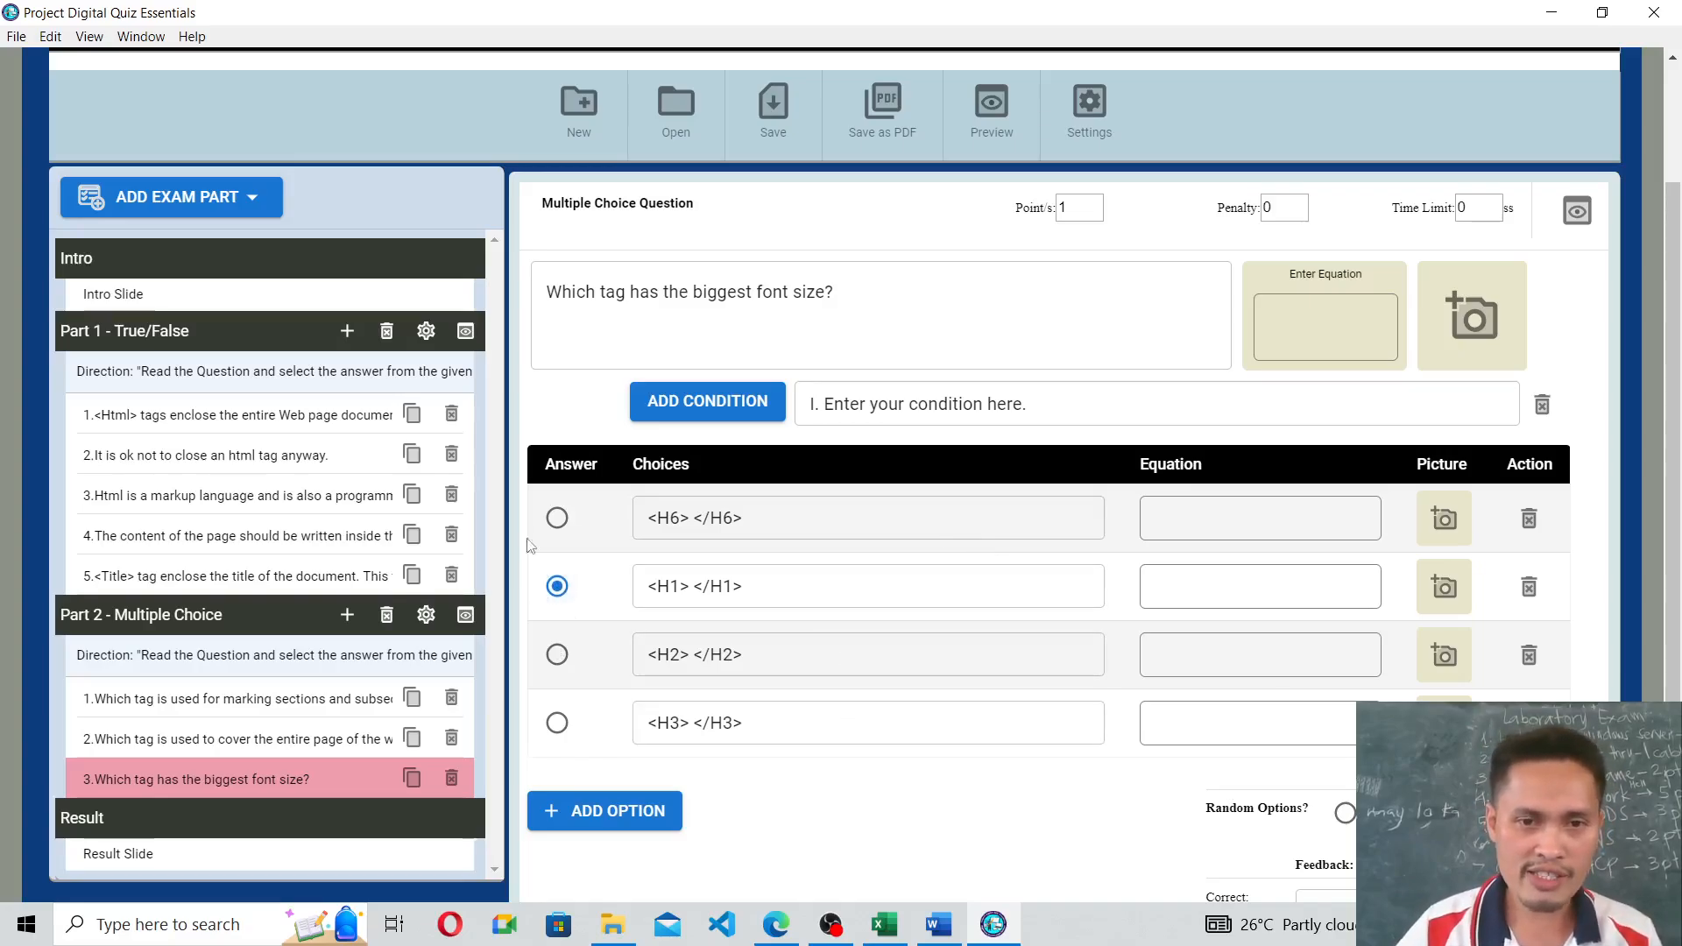
pyautogui.scroll(-1, 358, 549)
pyautogui.scroll(-1, 1130, 604)
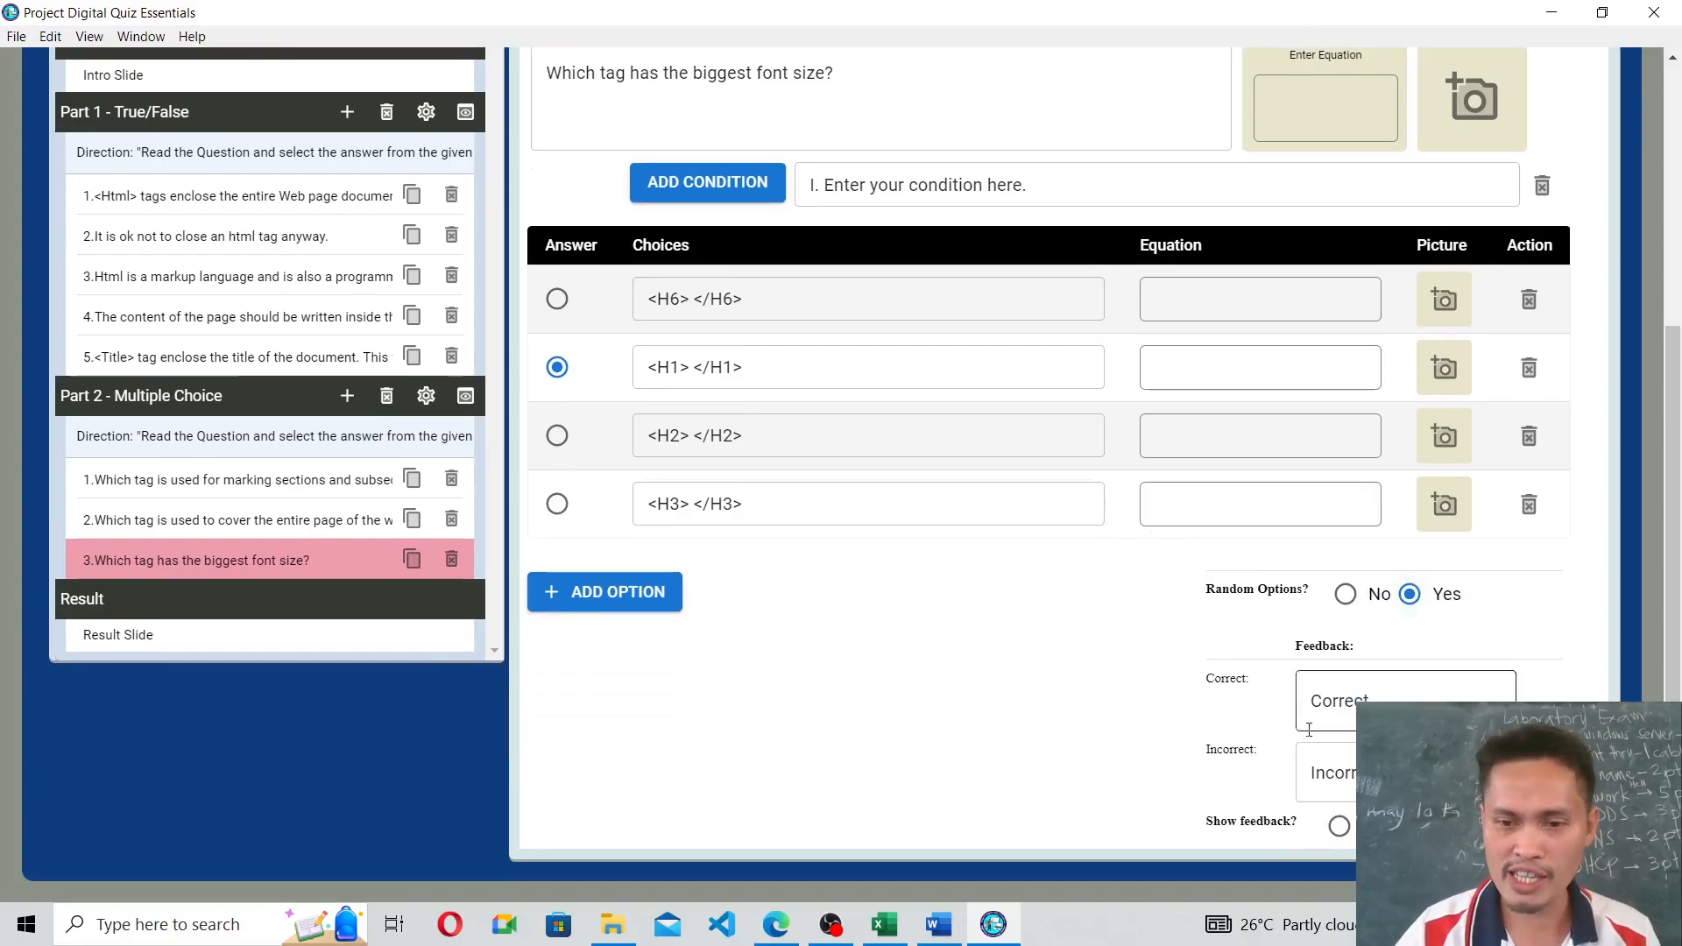
pyautogui.scroll(2, 1387, 554)
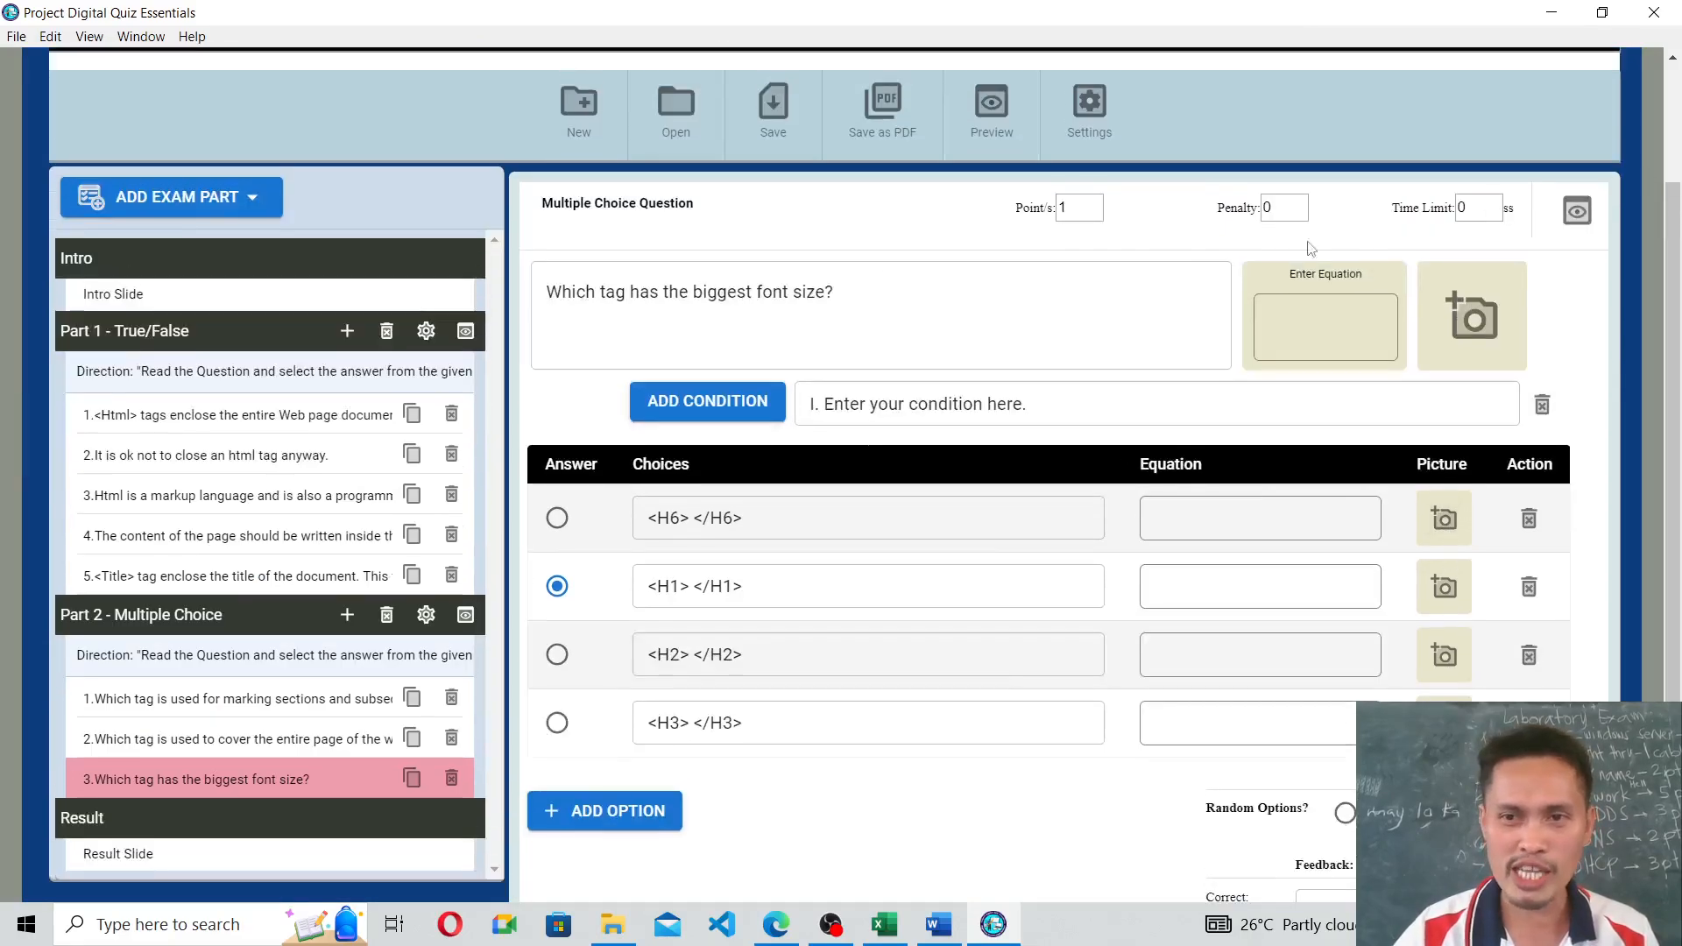
# Set the time limit of True/False questions 3, 4 and 5 to 40 seconds each.
pyautogui.click(215, 457)
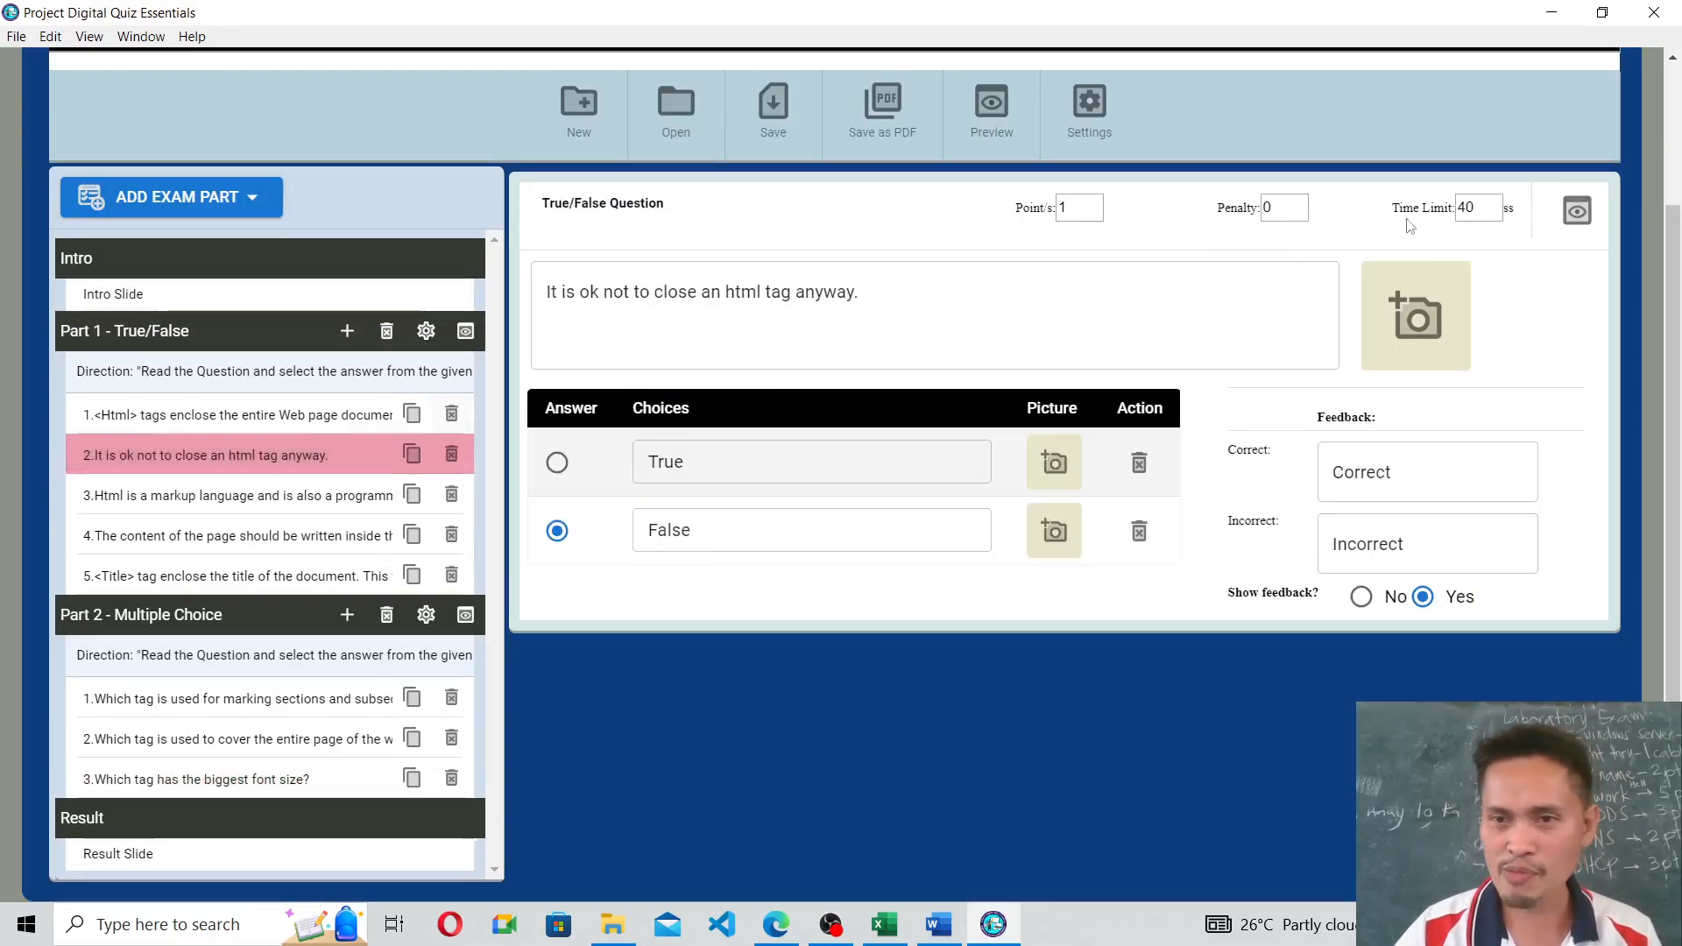
pyautogui.click(368, 496)
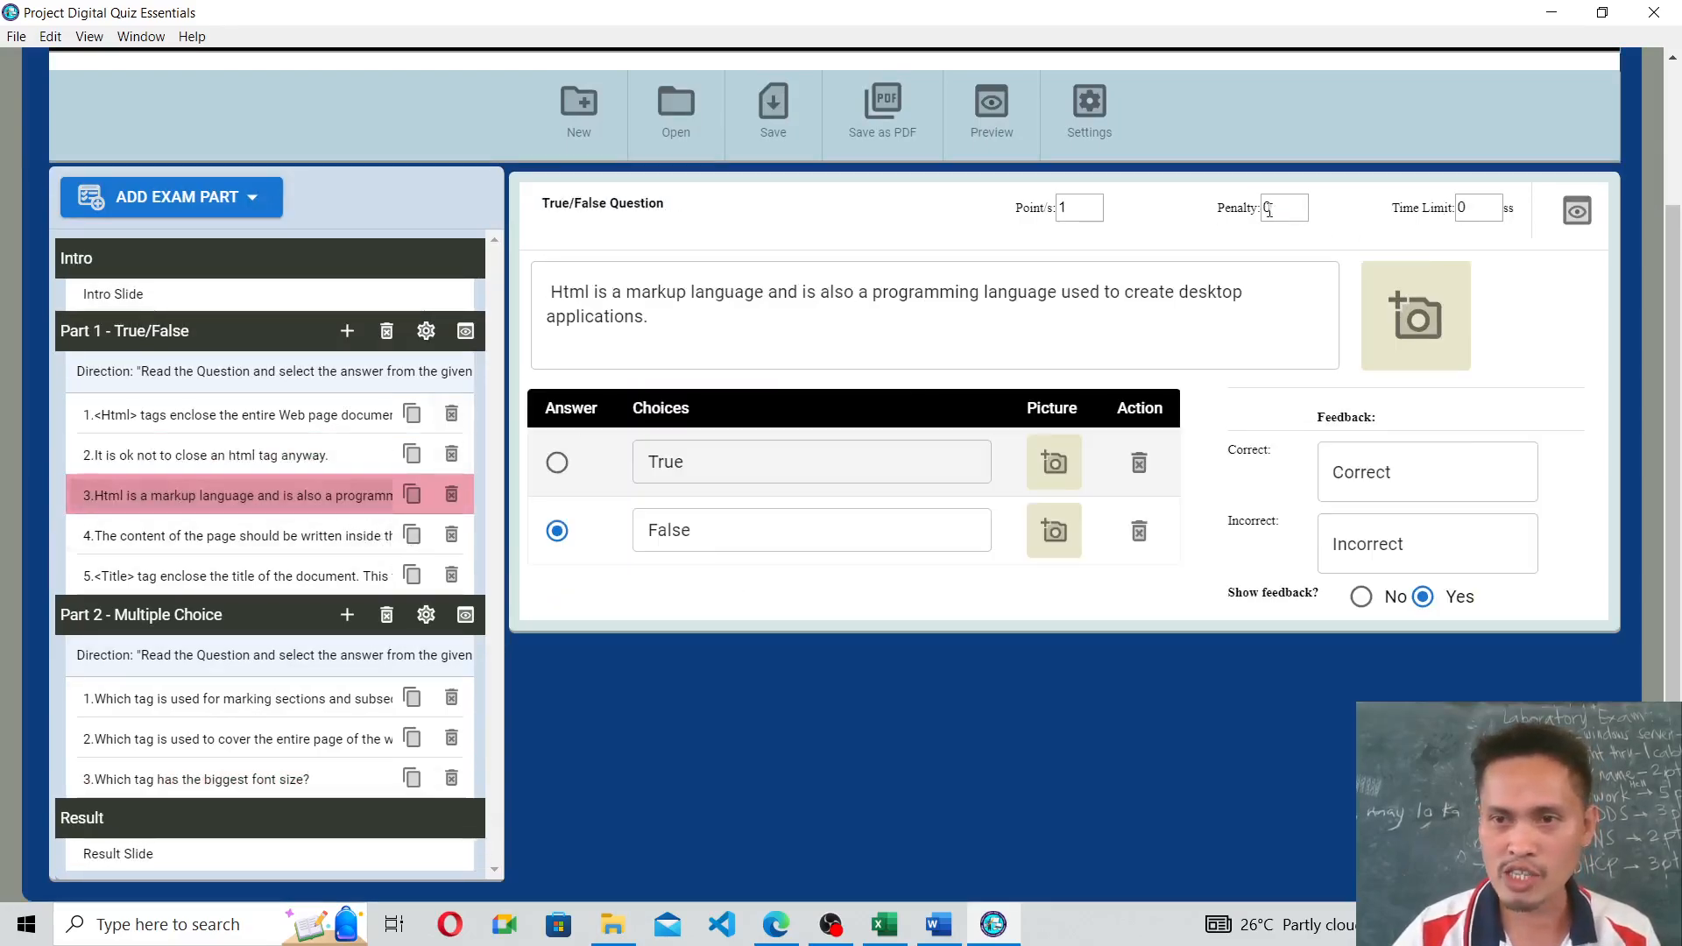
pyautogui.doubleClick(1472, 202)
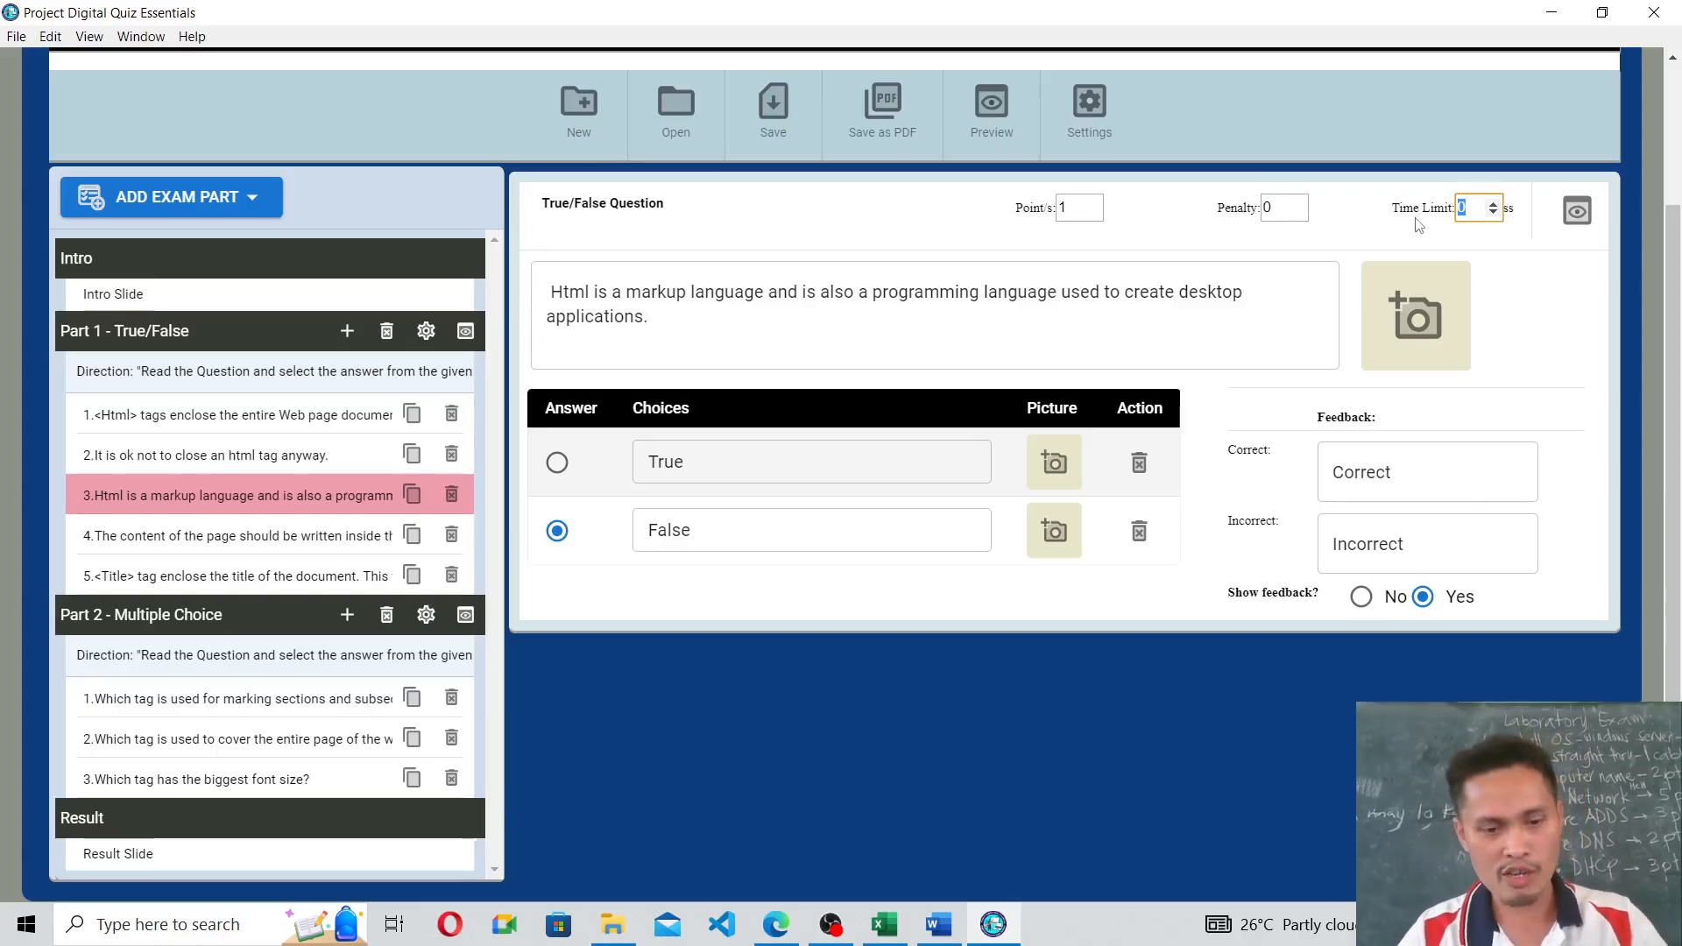
pyautogui.write('40')
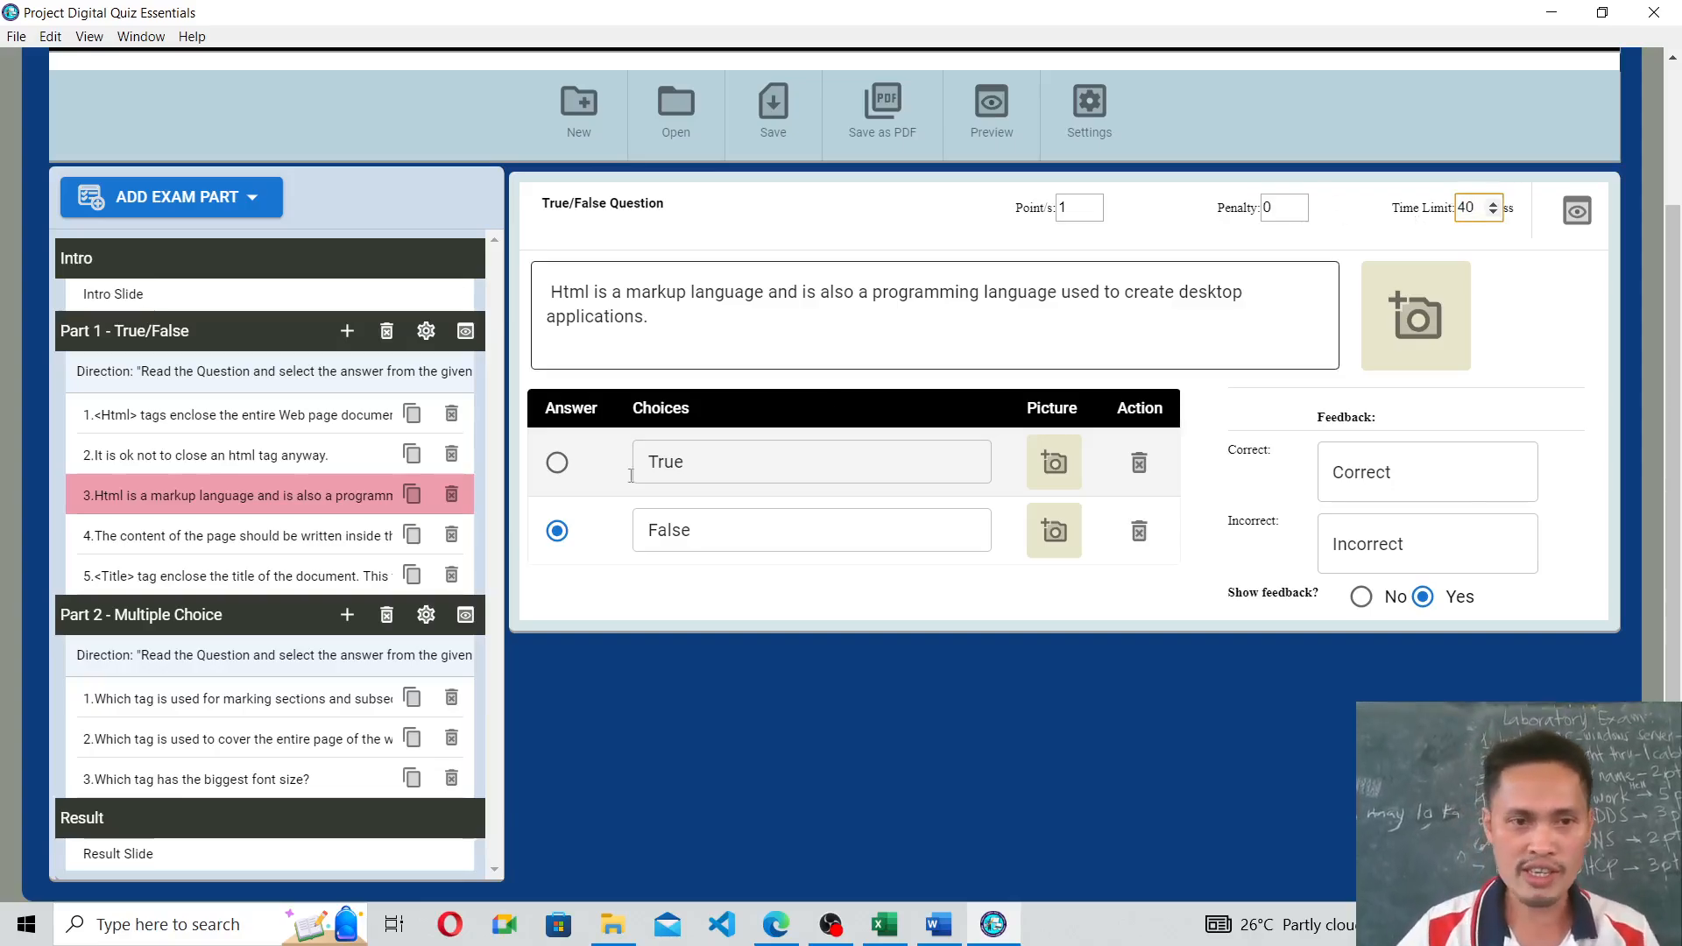
pyautogui.click(382, 533)
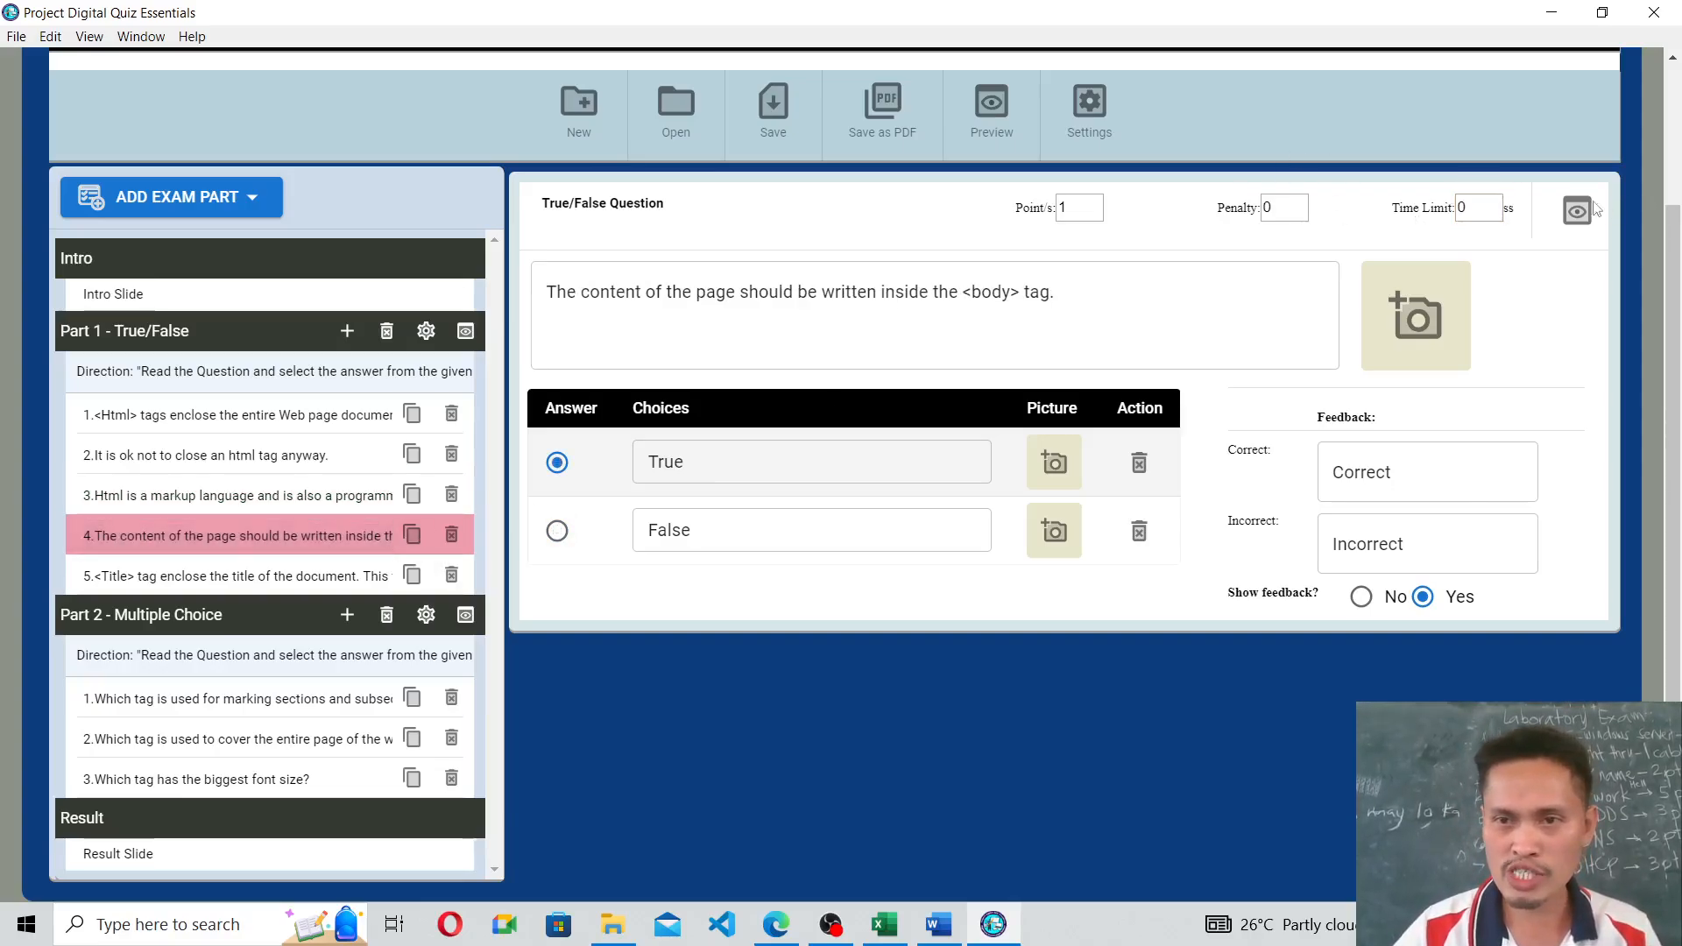
pyautogui.doubleClick(1468, 207)
pyautogui.write('40')
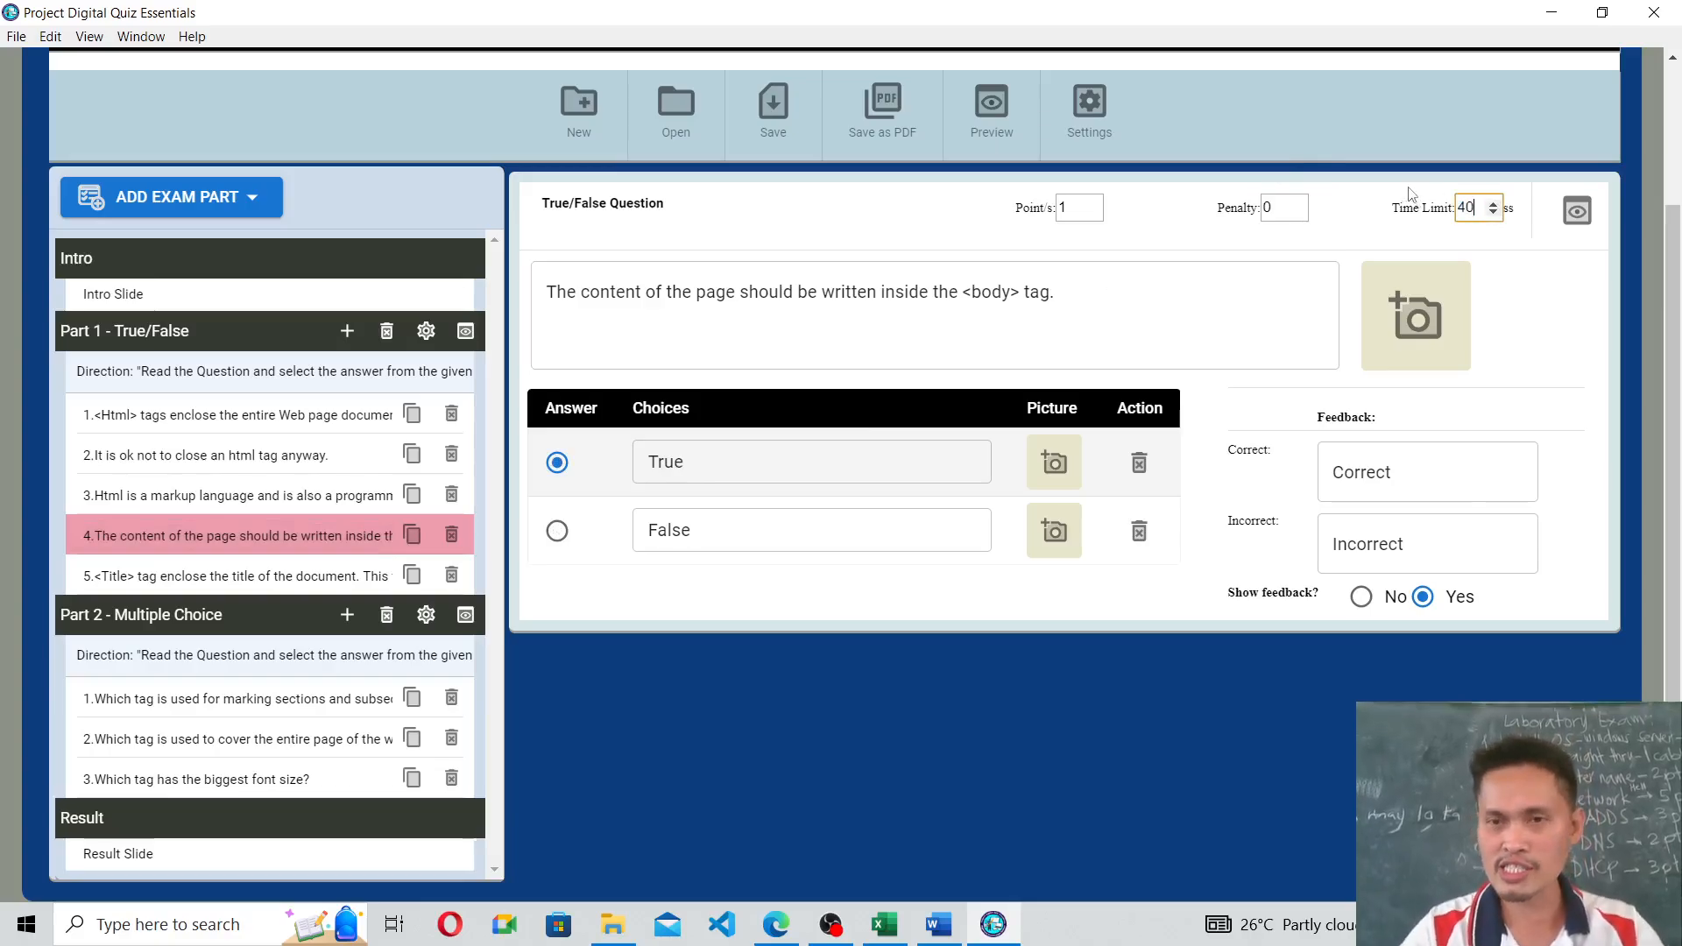
pyautogui.click(294, 574)
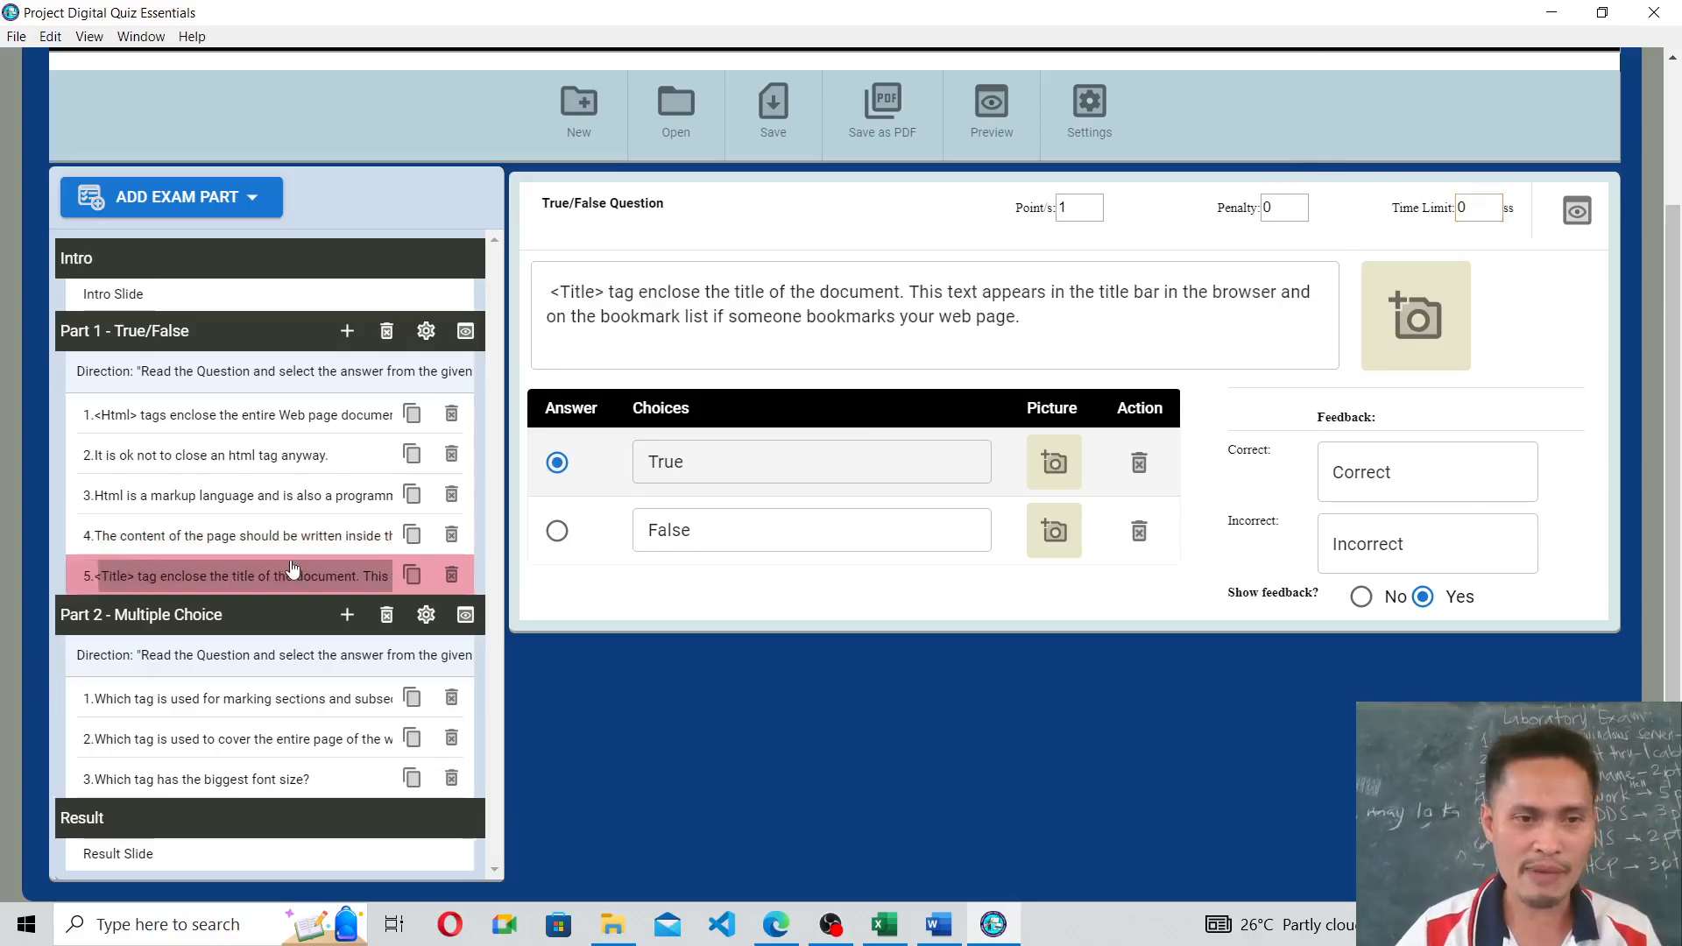
pyautogui.doubleClick(1472, 204)
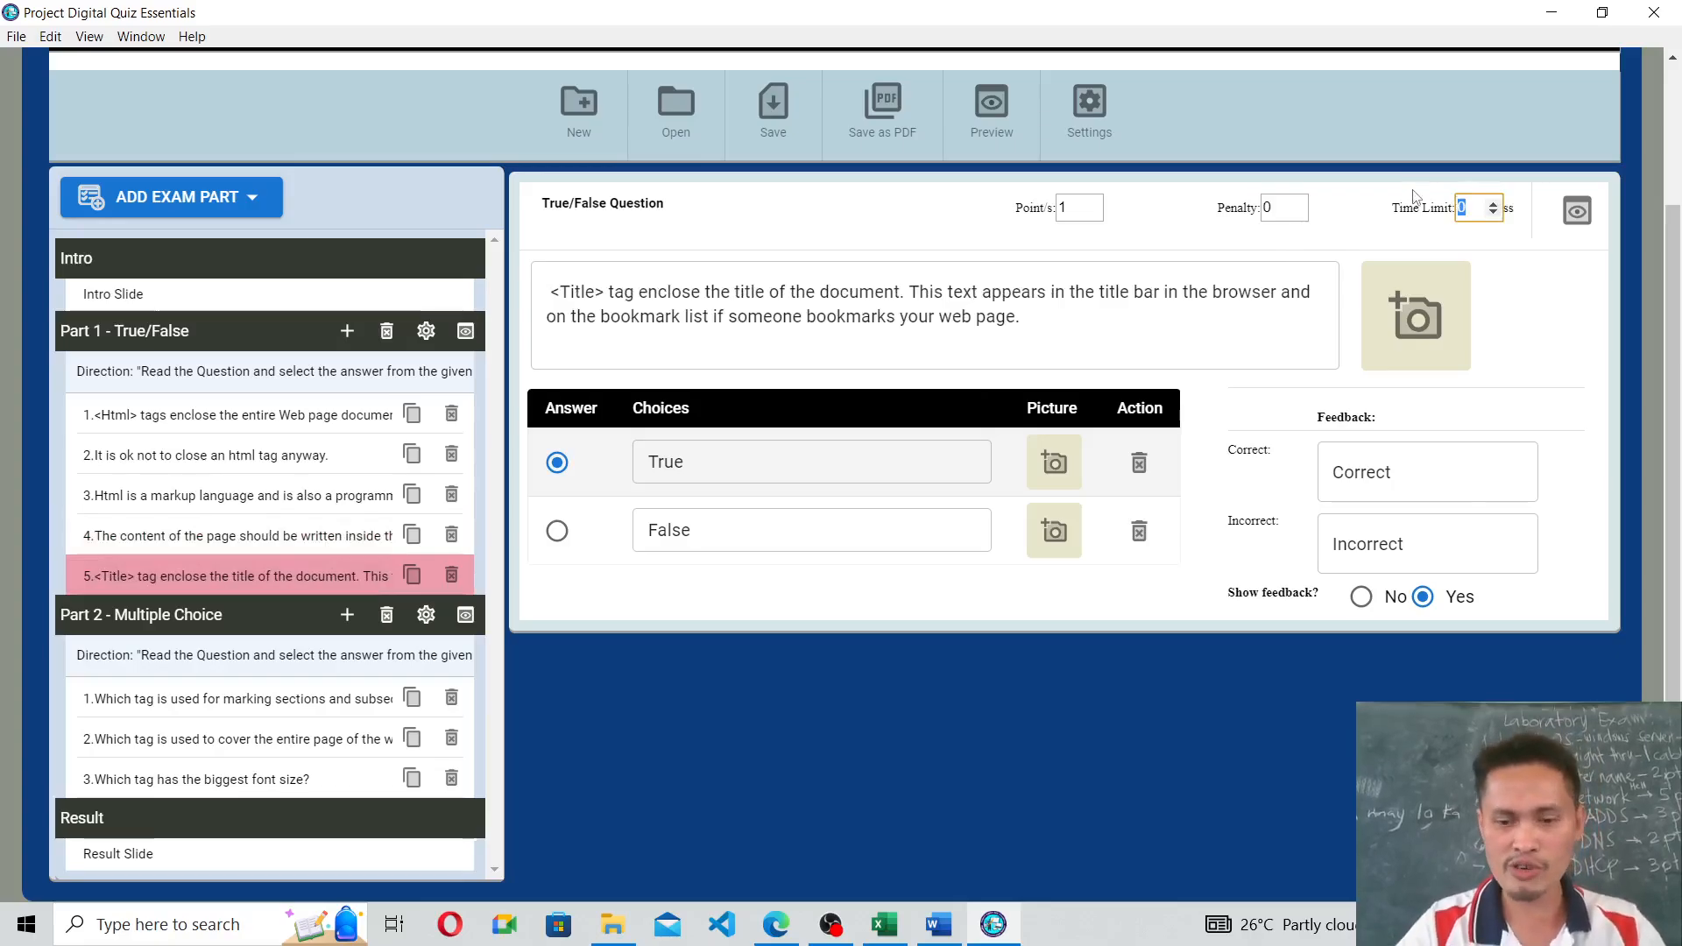
pyautogui.write('40')
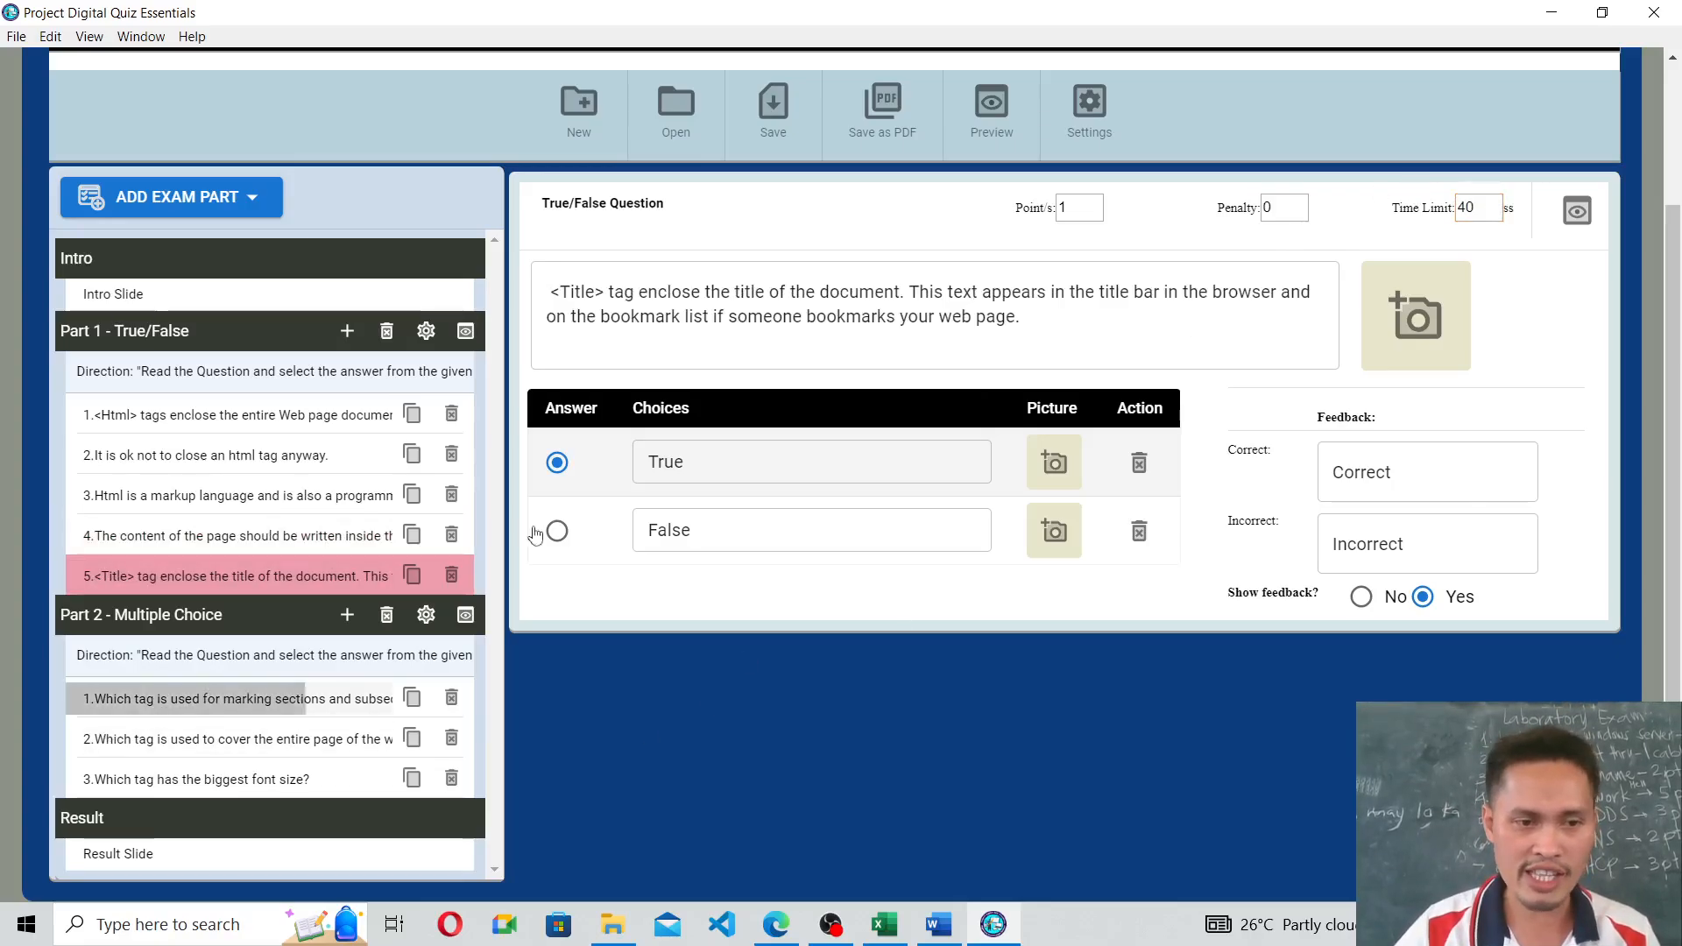
# Set the time limit of the first and second multiple choice questions to 40 seconds.
pyautogui.click(162, 701)
pyautogui.doubleClick(1471, 204)
pyautogui.write('40')
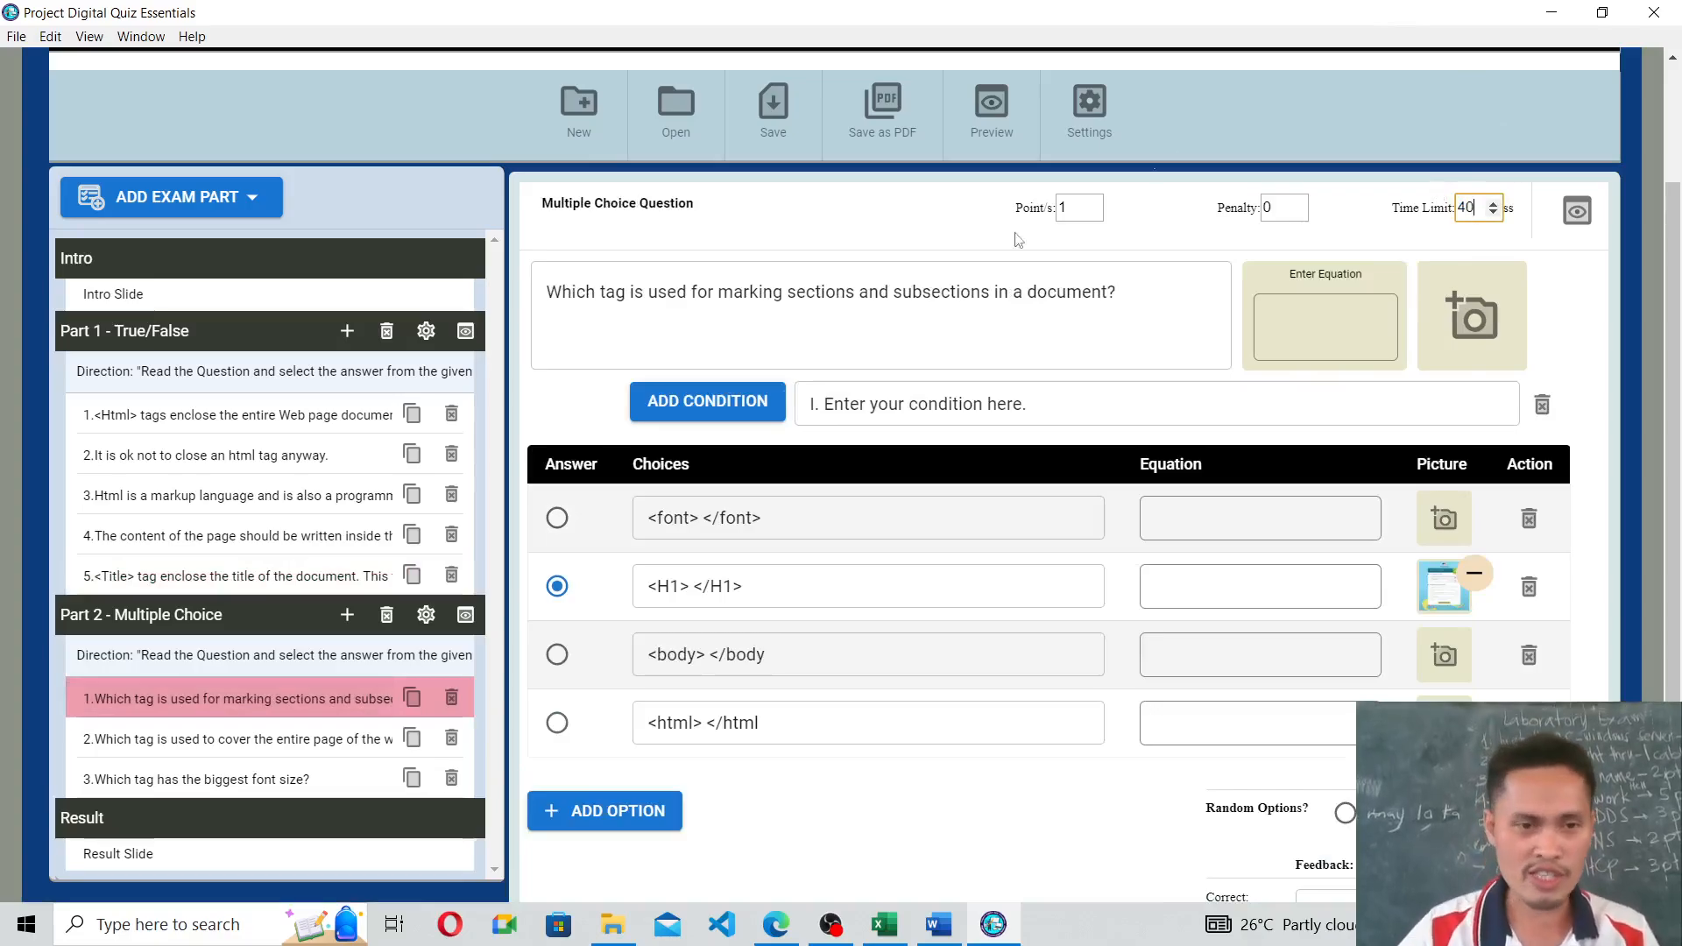
pyautogui.click(226, 741)
pyautogui.doubleClick(1471, 210)
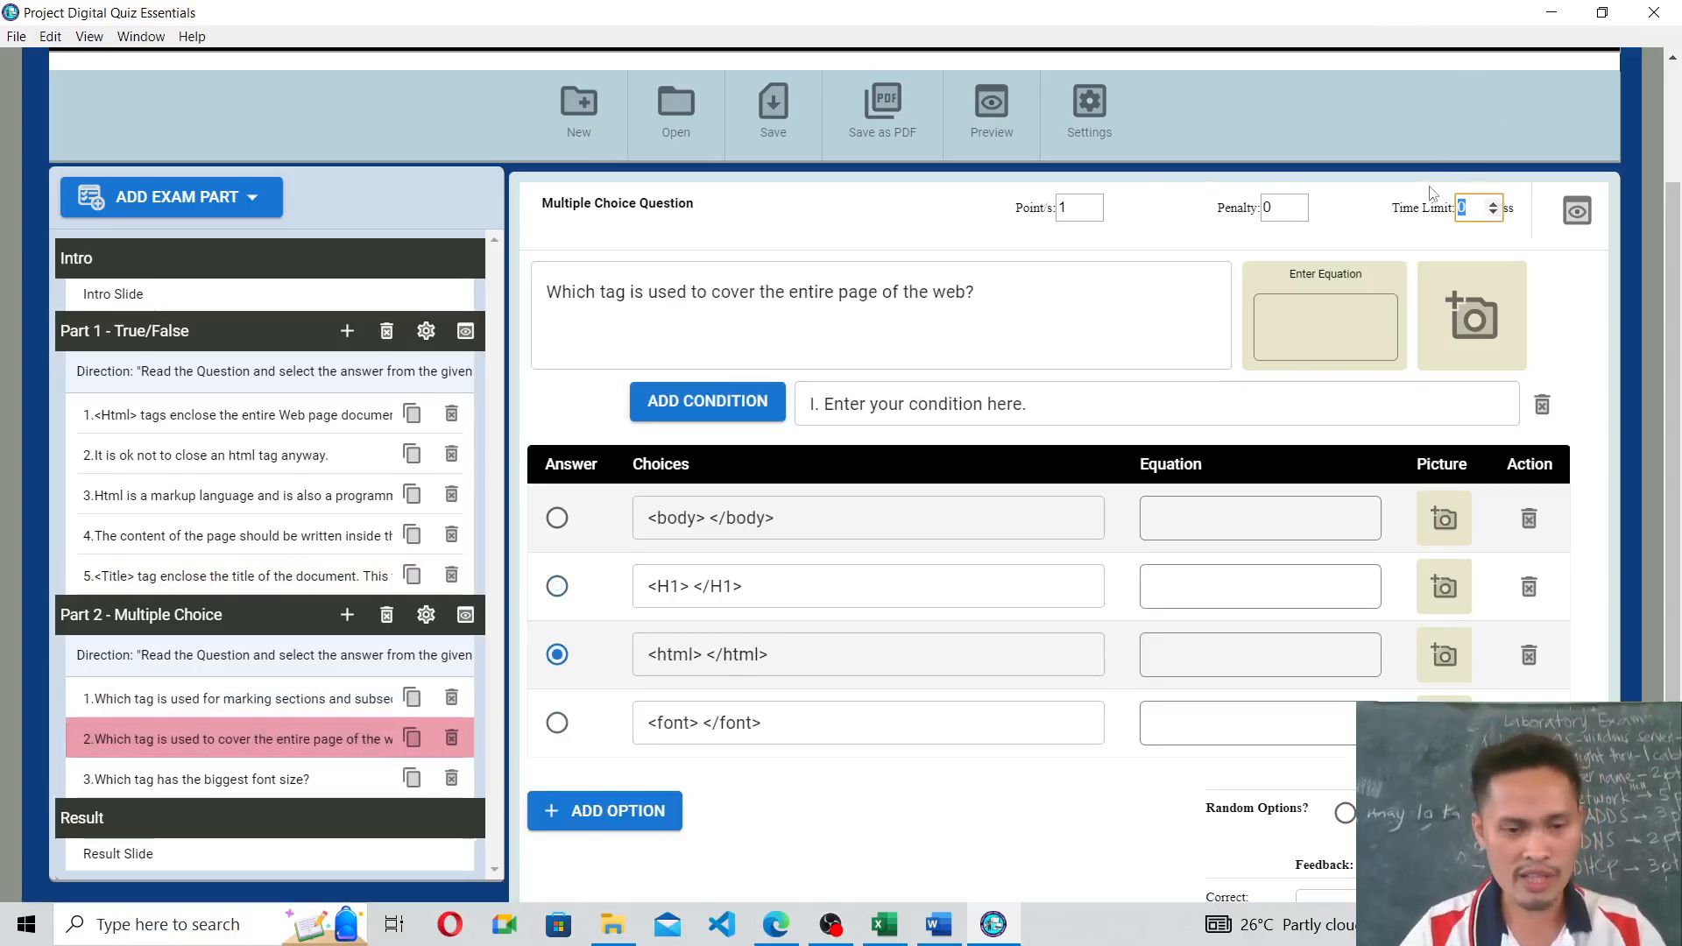
pyautogui.write('40')
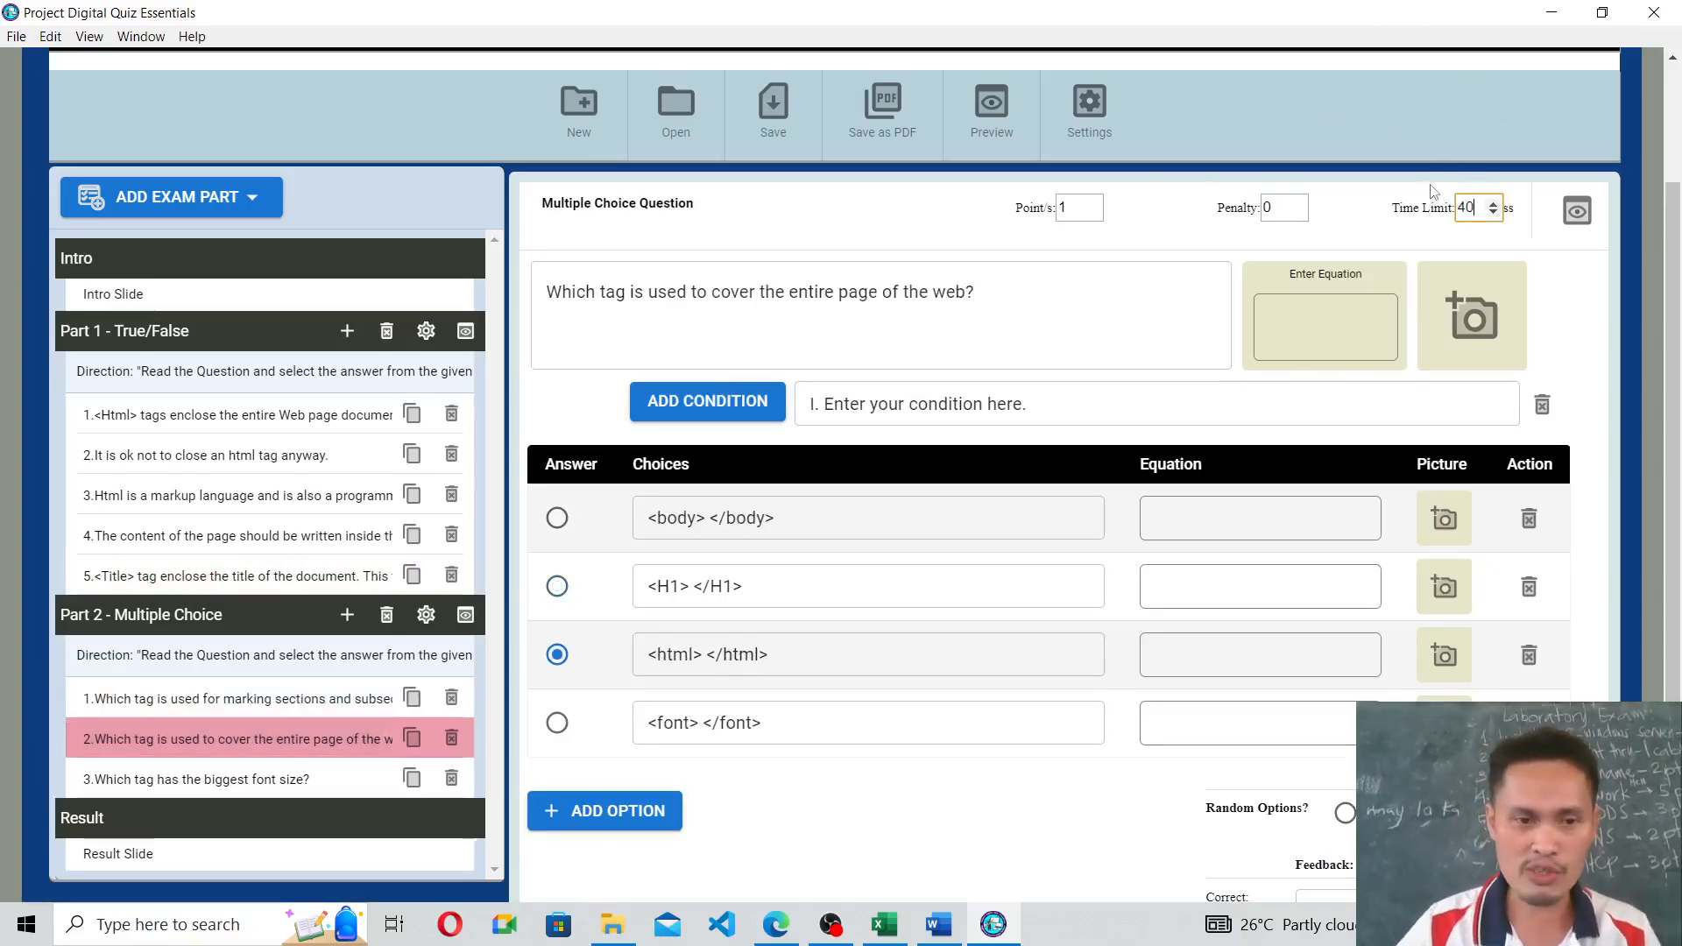
# Set the third multiple choice question's time limit to 40 seconds and duplicate it as the fourth question.
pyautogui.click(198, 780)
pyautogui.doubleClick(1470, 210)
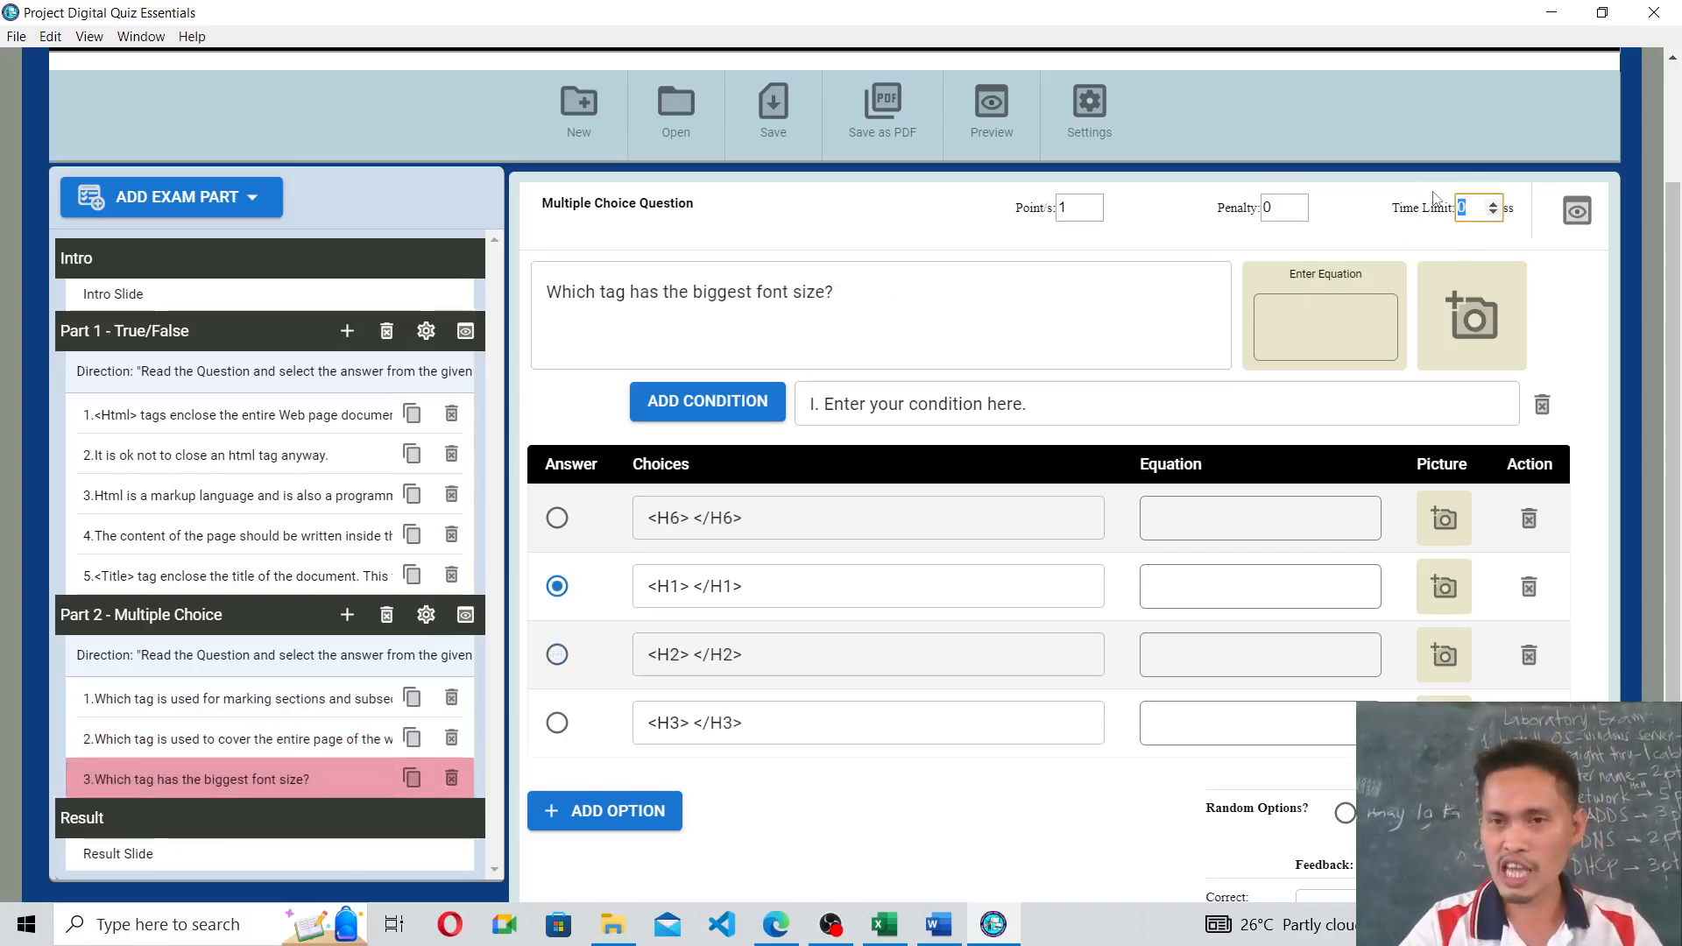
pyautogui.write('40')
pyautogui.scroll(-3, 858, 563)
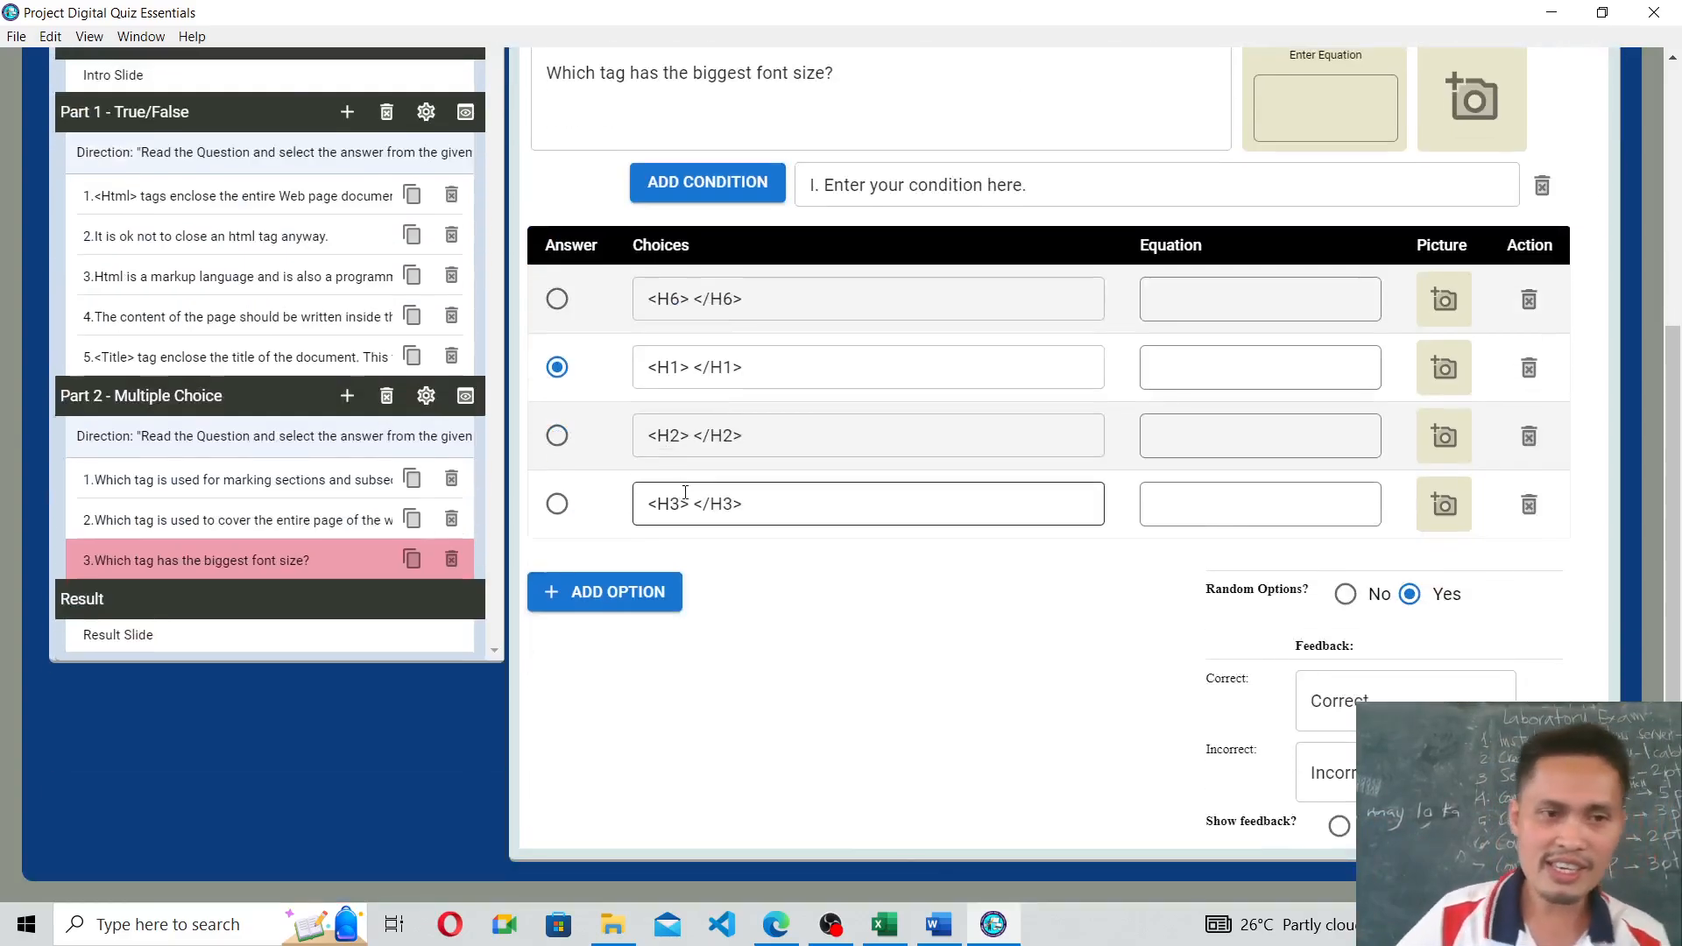
pyautogui.click(412, 560)
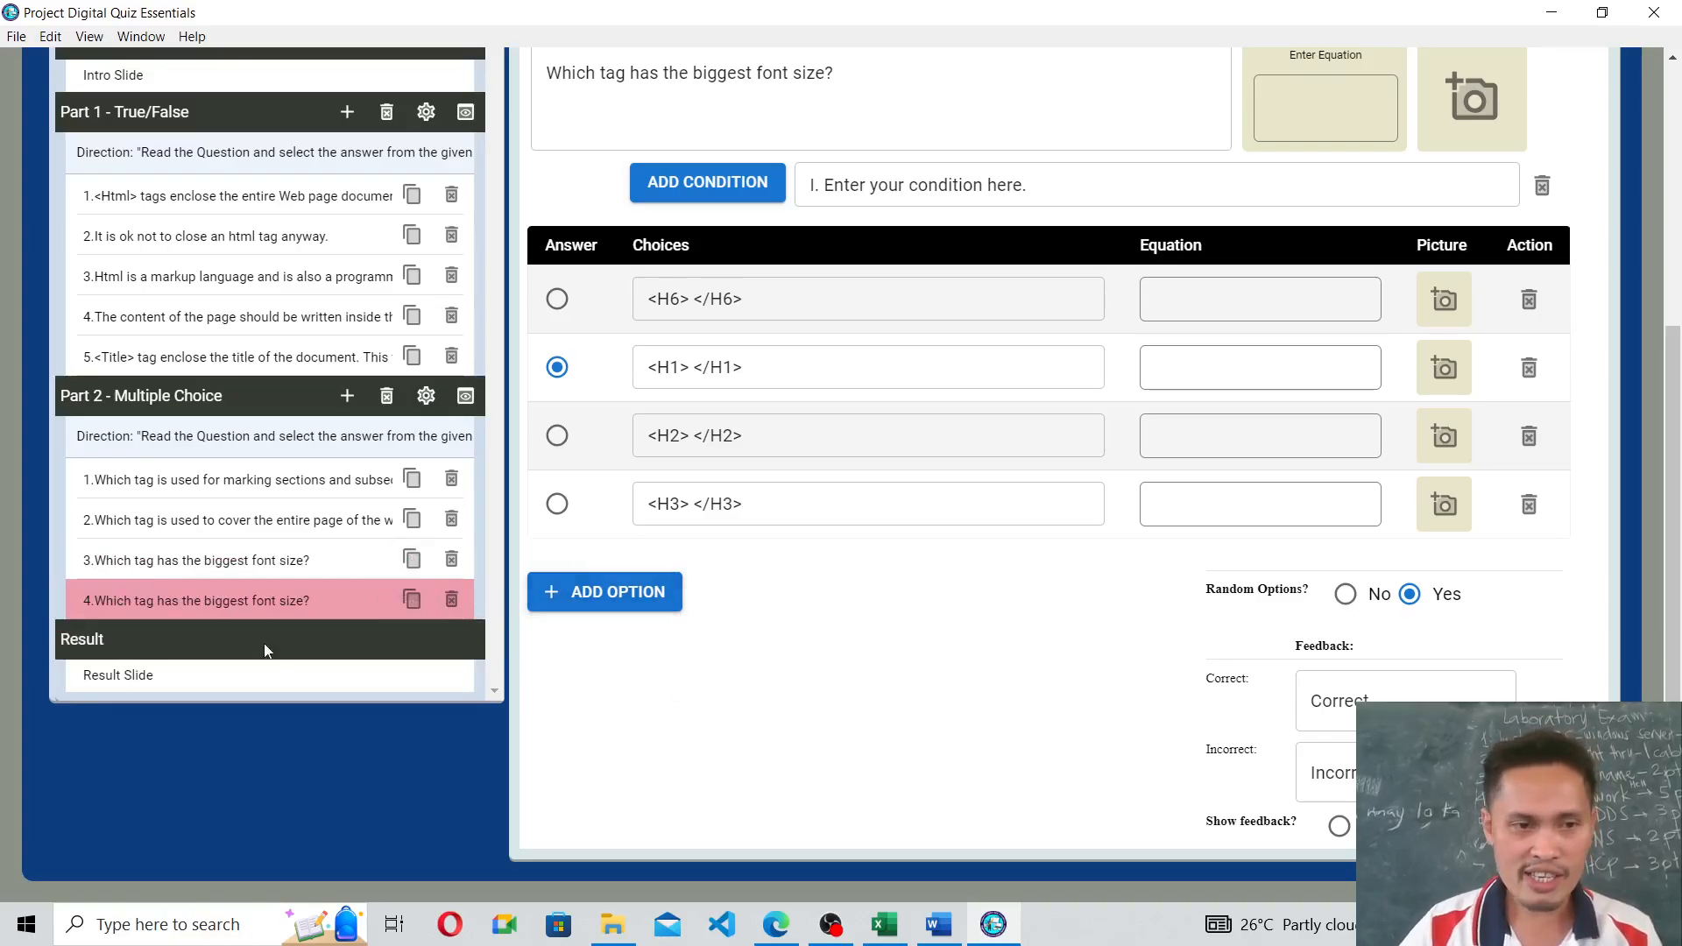
# Replace the fourth question's text with ". Which tag has the smallest font size?", copied from question 4 in Quiz 1.pdf.
pyautogui.click(773, 923)
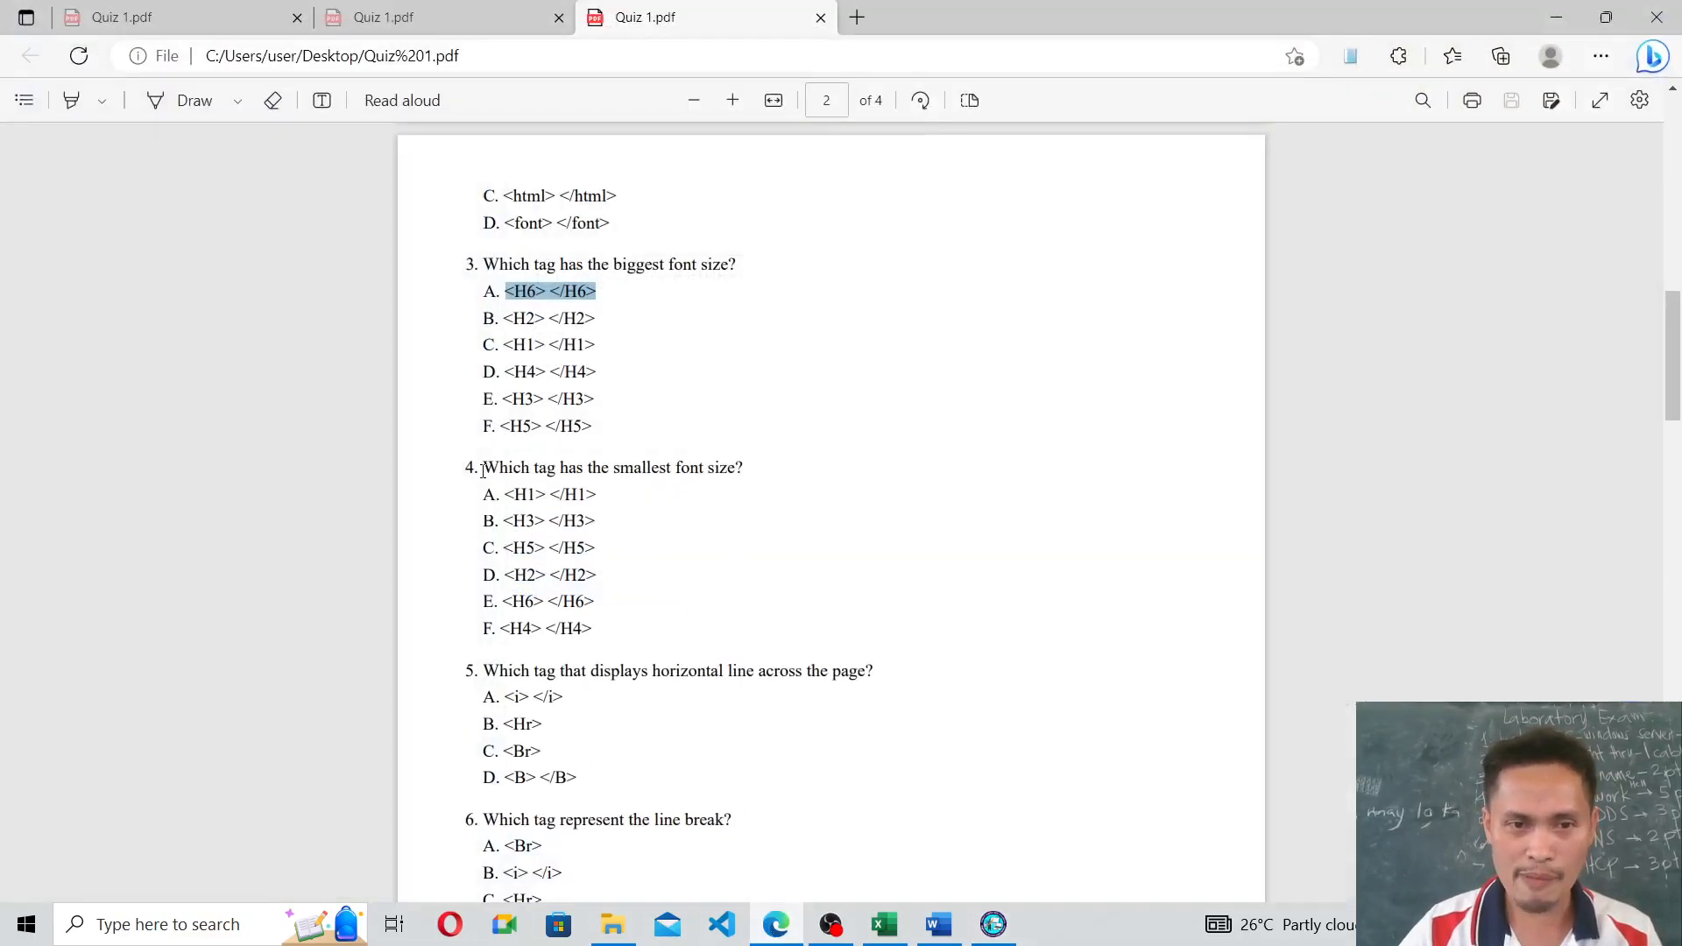
pyautogui.moveTo(483, 470); pyautogui.dragTo(826, 454)
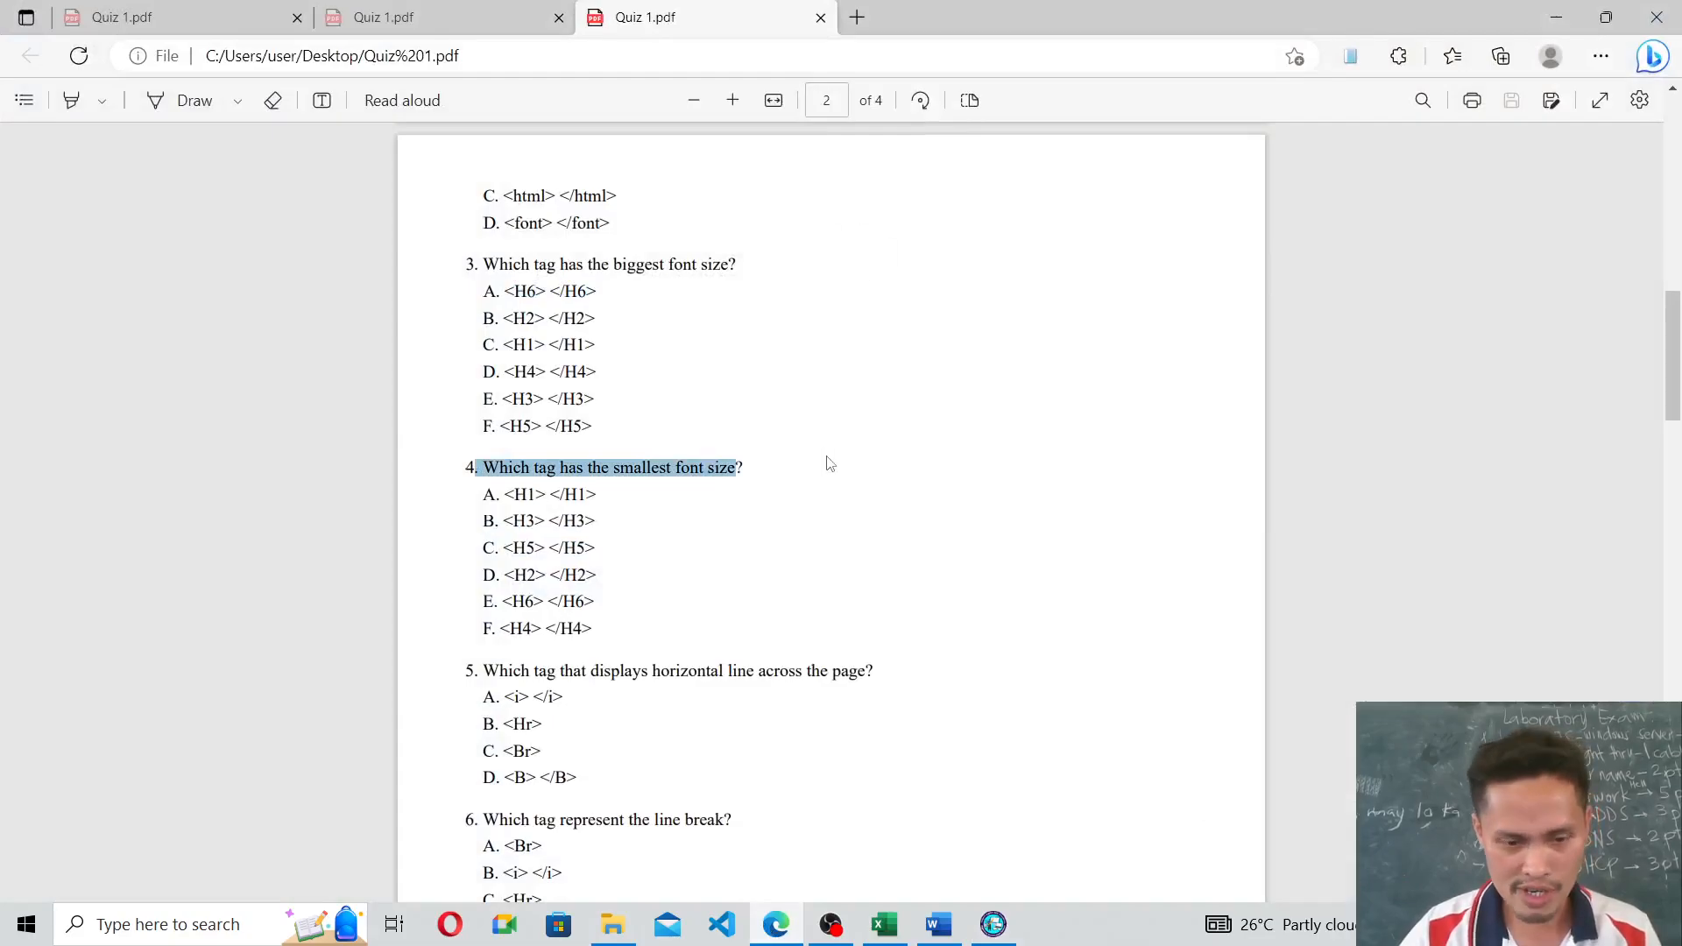
pyautogui.click(1556, 17)
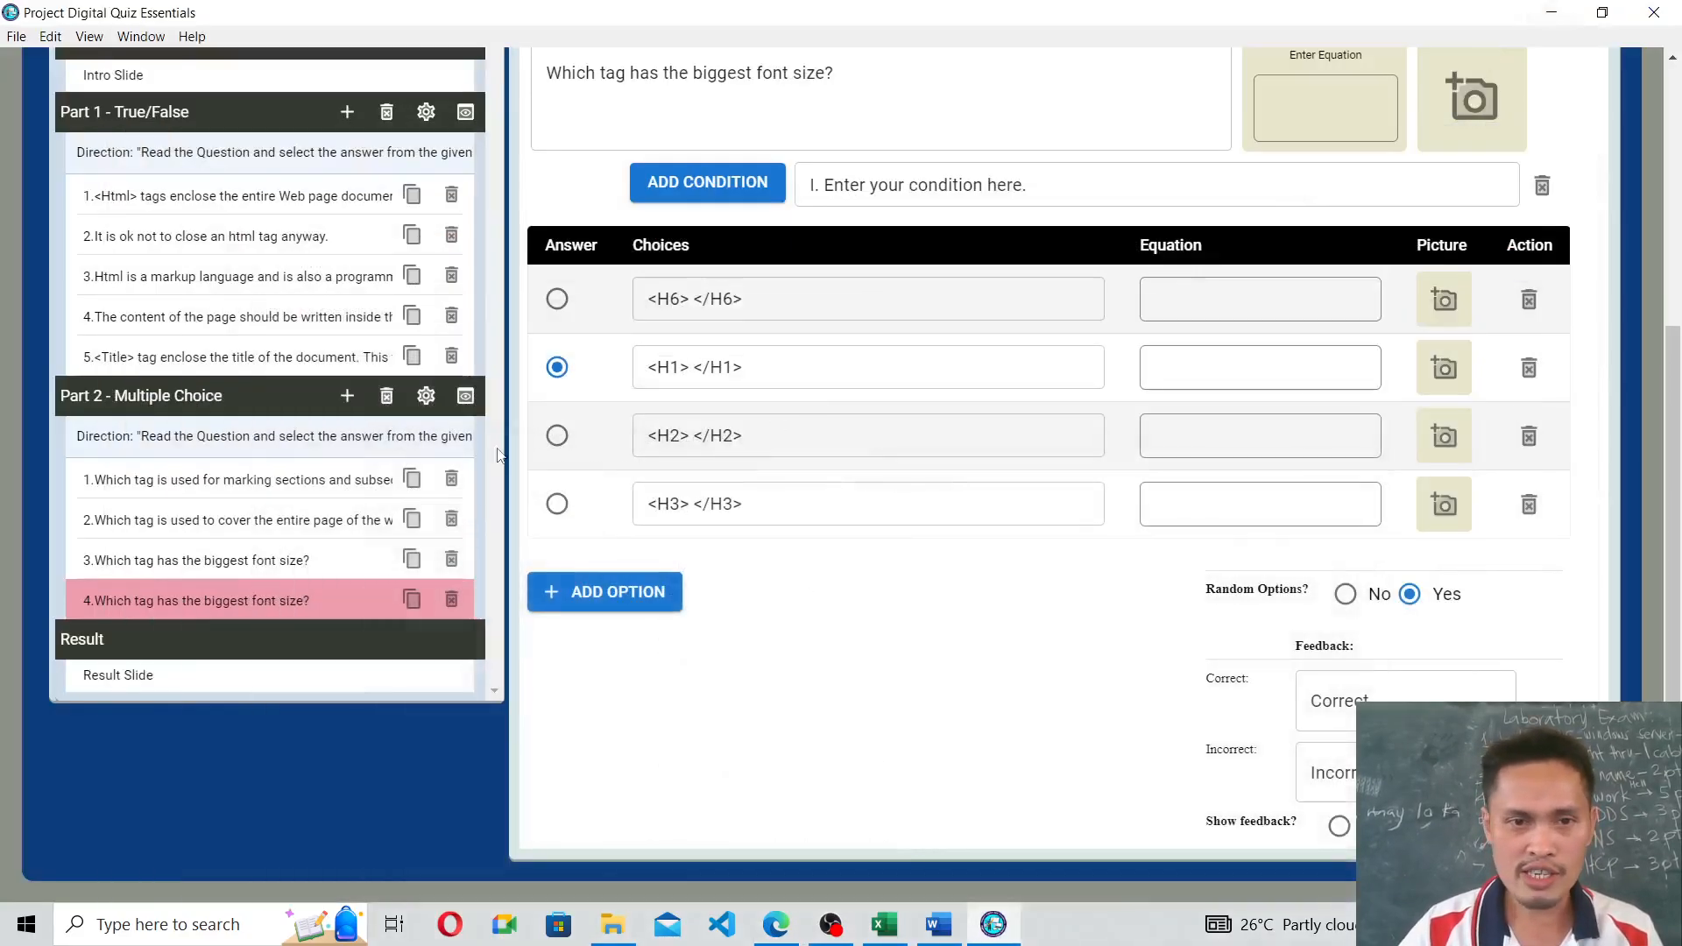
pyautogui.scroll(3, 631, 235)
pyautogui.moveTo(878, 285); pyautogui.dragTo(547, 275)
pyautogui.write('. Which tag has the smallest font size')
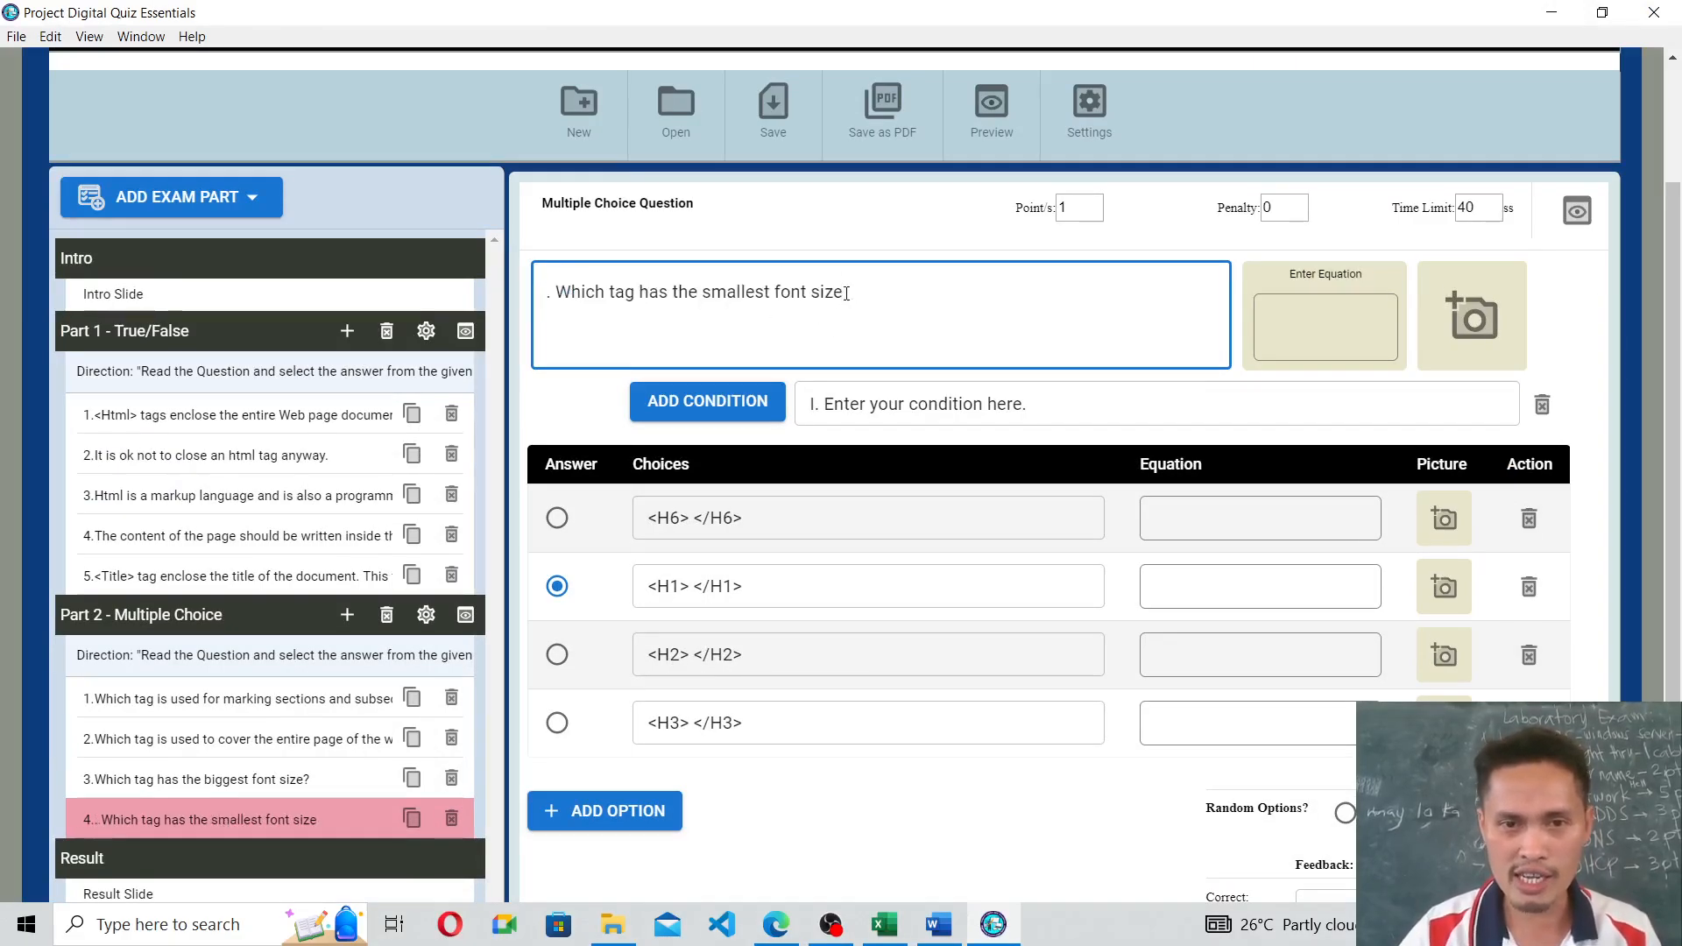
pyautogui.write('?')
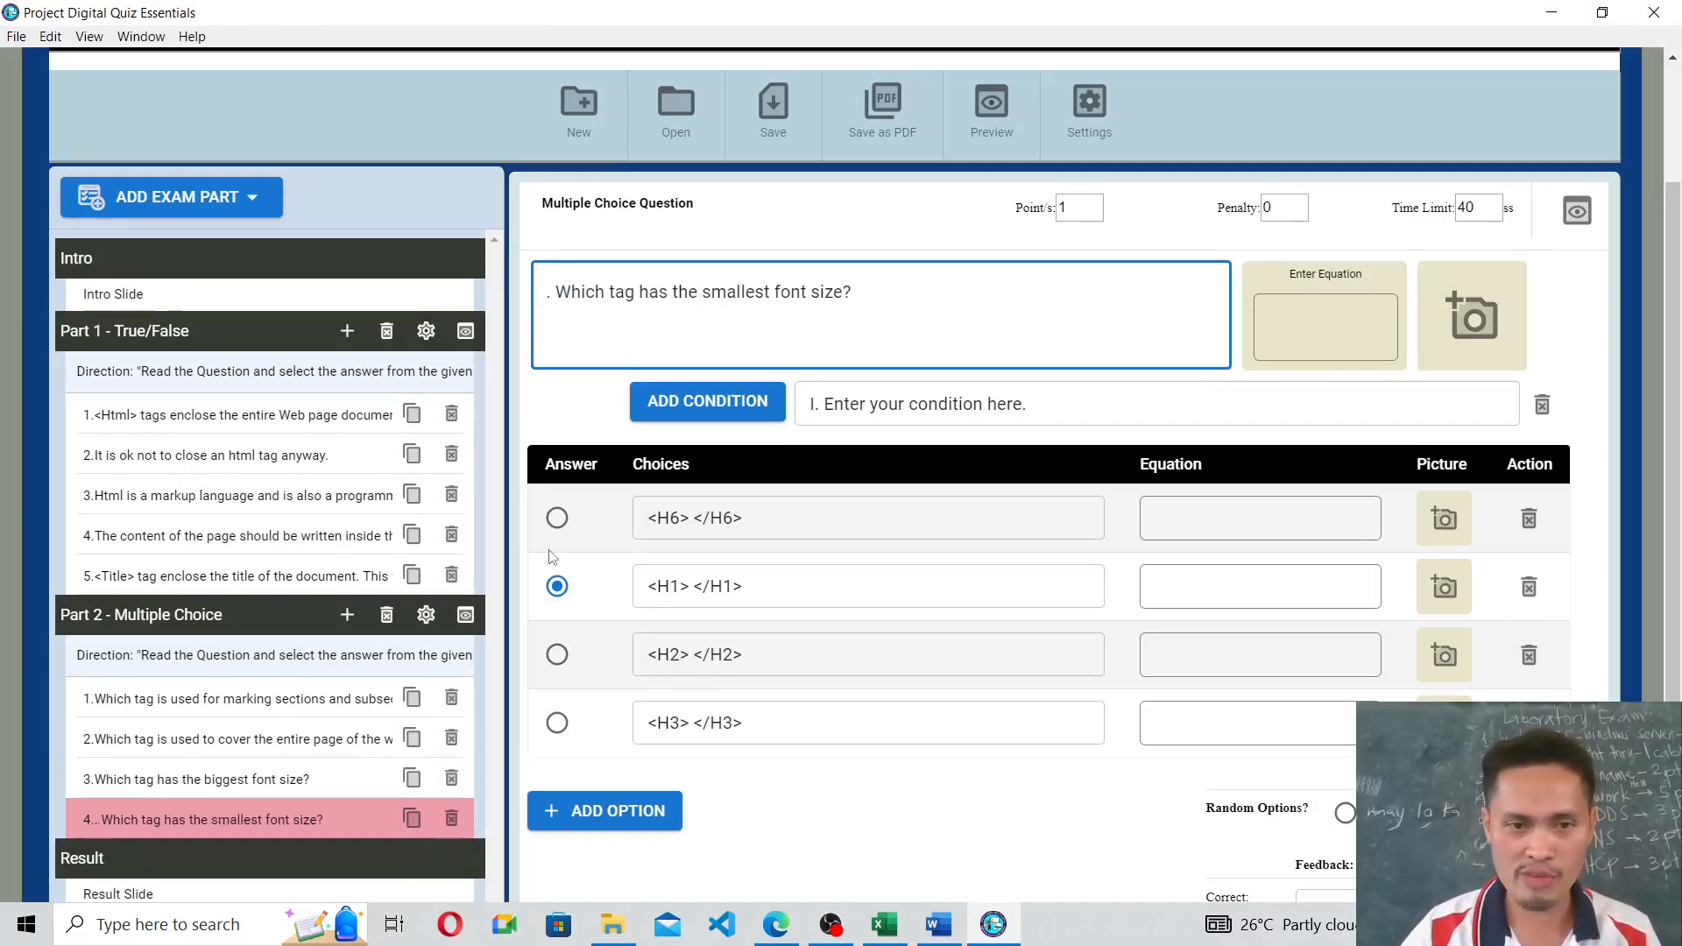
# Mark "<H6> </H6>" as the fourth question's correct answer and duplicate it as the fifth question.
pyautogui.click(558, 518)
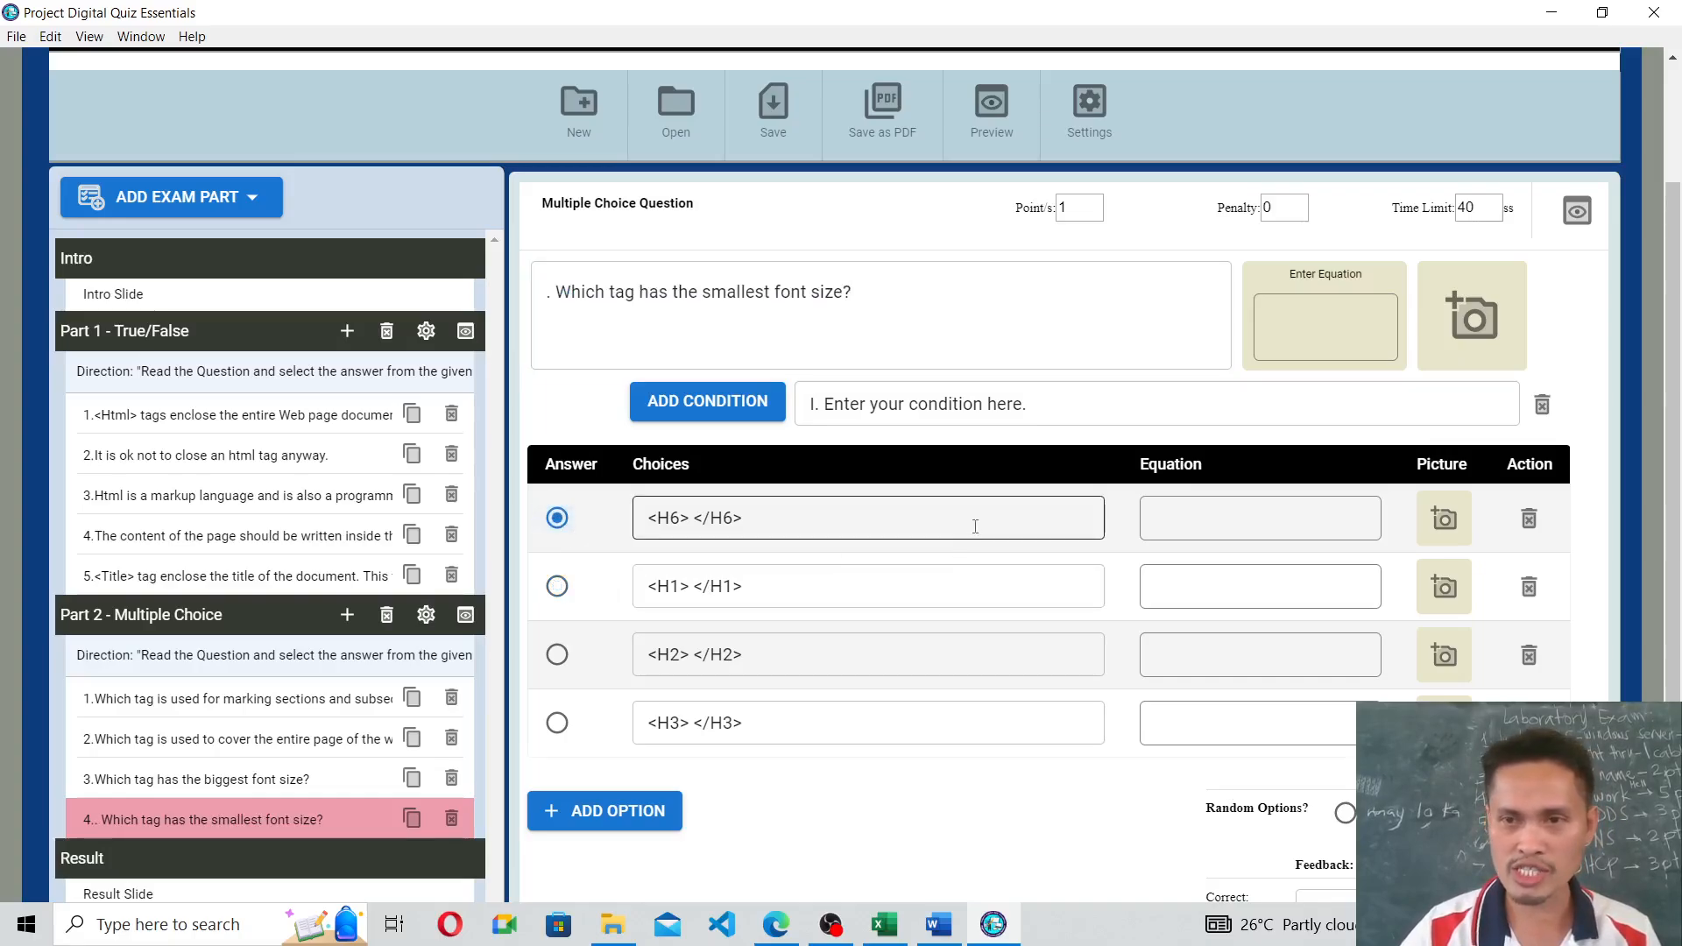
pyautogui.click(1467, 206)
pyautogui.scroll(-1, 999, 600)
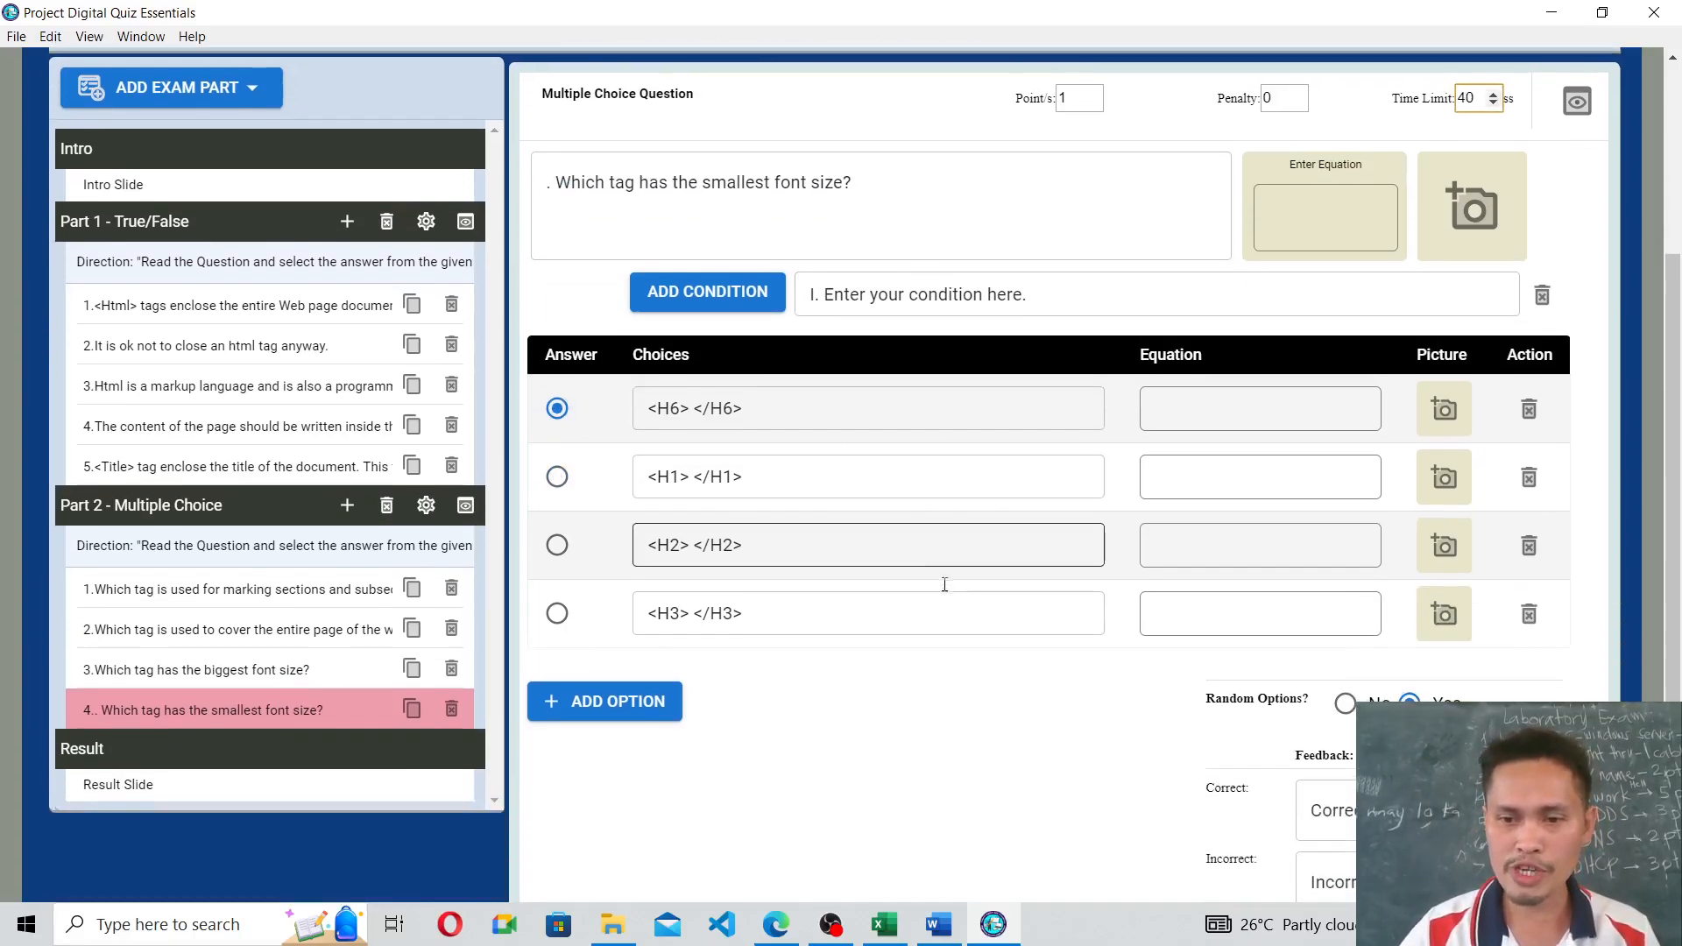
pyautogui.scroll(-1, 1349, 727)
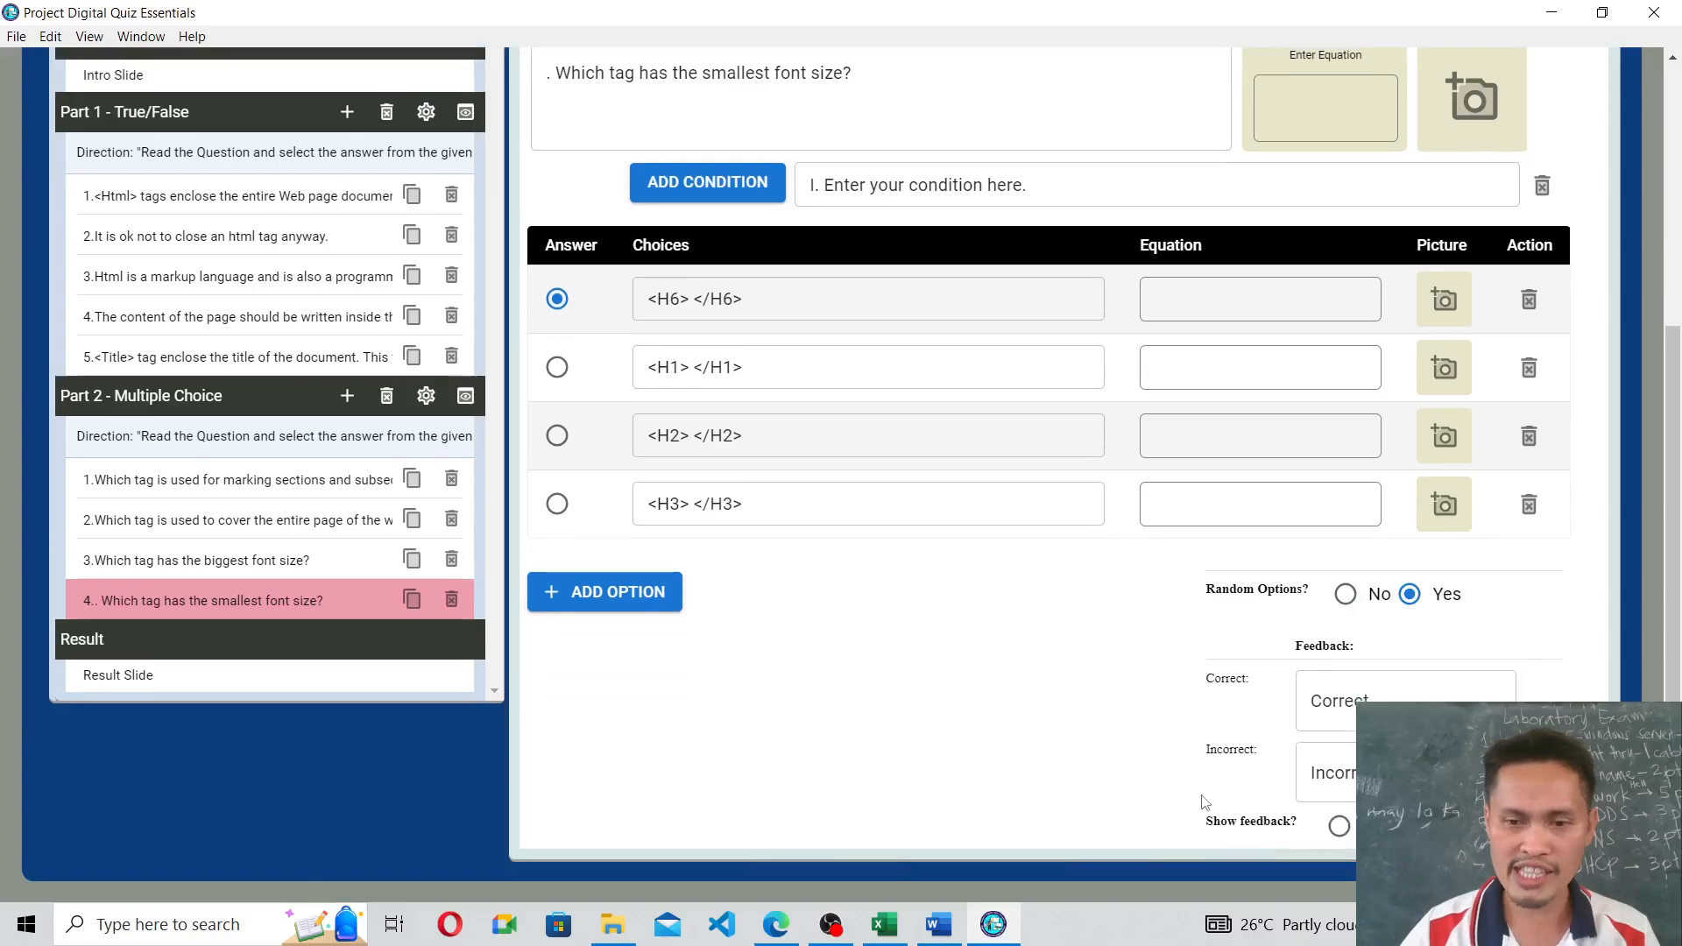
pyautogui.click(412, 599)
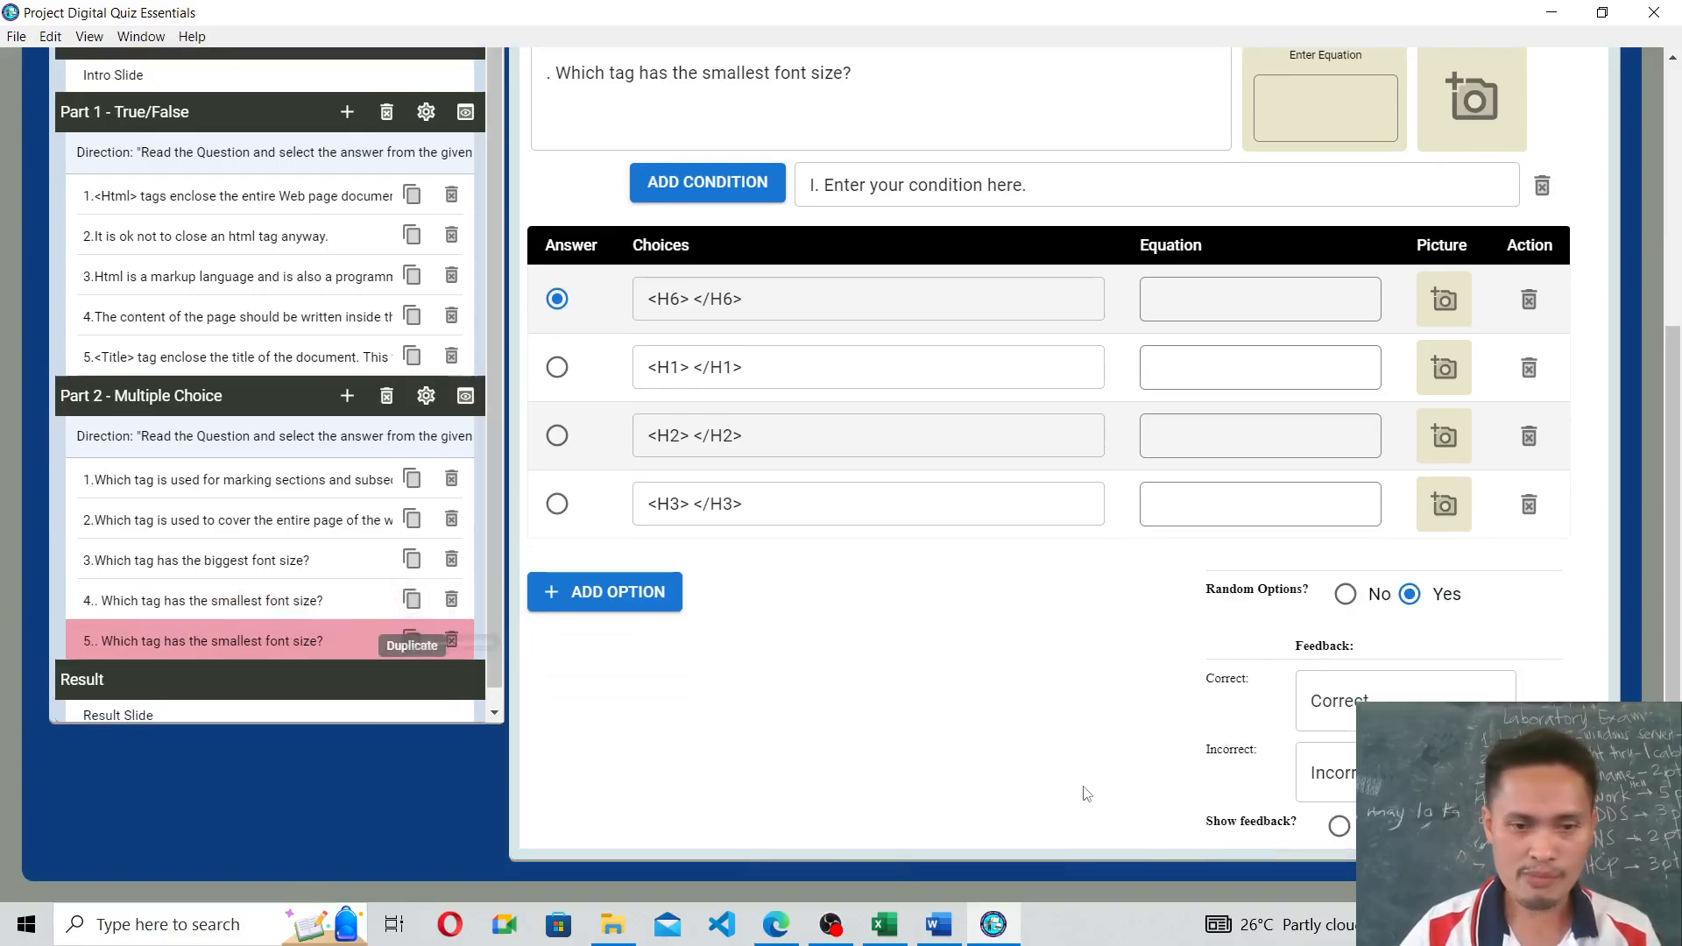
# Replace the fifth question's text with "Which tag that displays horizontal line across the page?", copied from question 5 in Quiz 1.pdf.
pyautogui.click(775, 924)
pyautogui.scroll(-2, 613, 537)
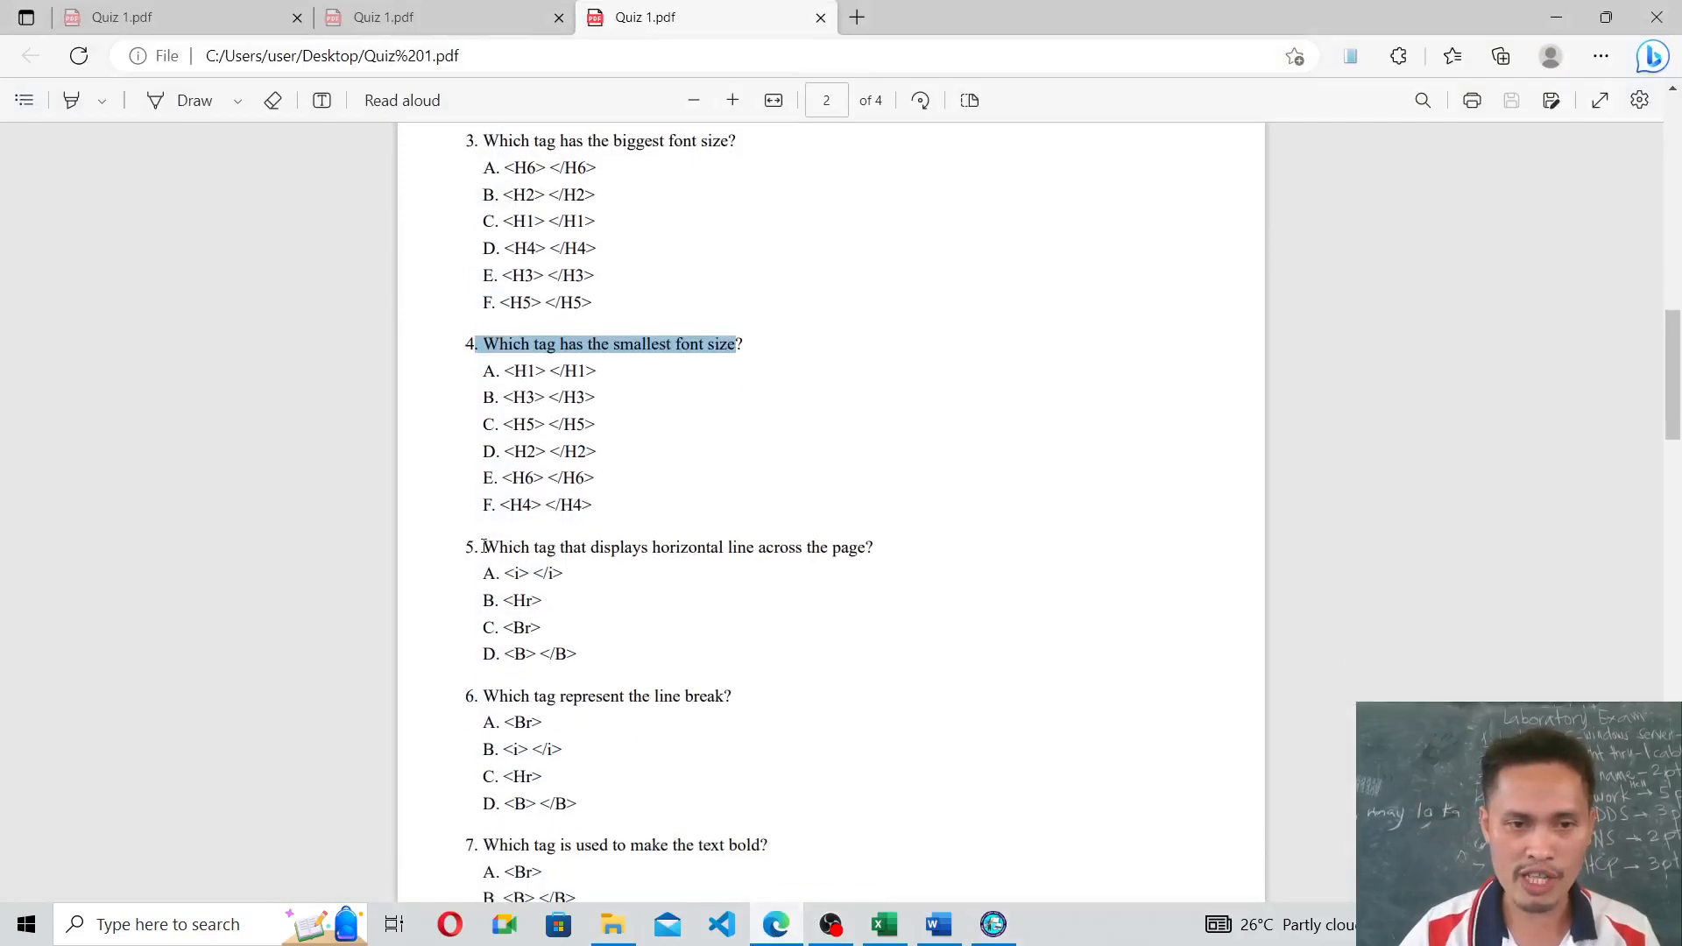
pyautogui.moveTo(484, 547); pyautogui.dragTo(937, 572)
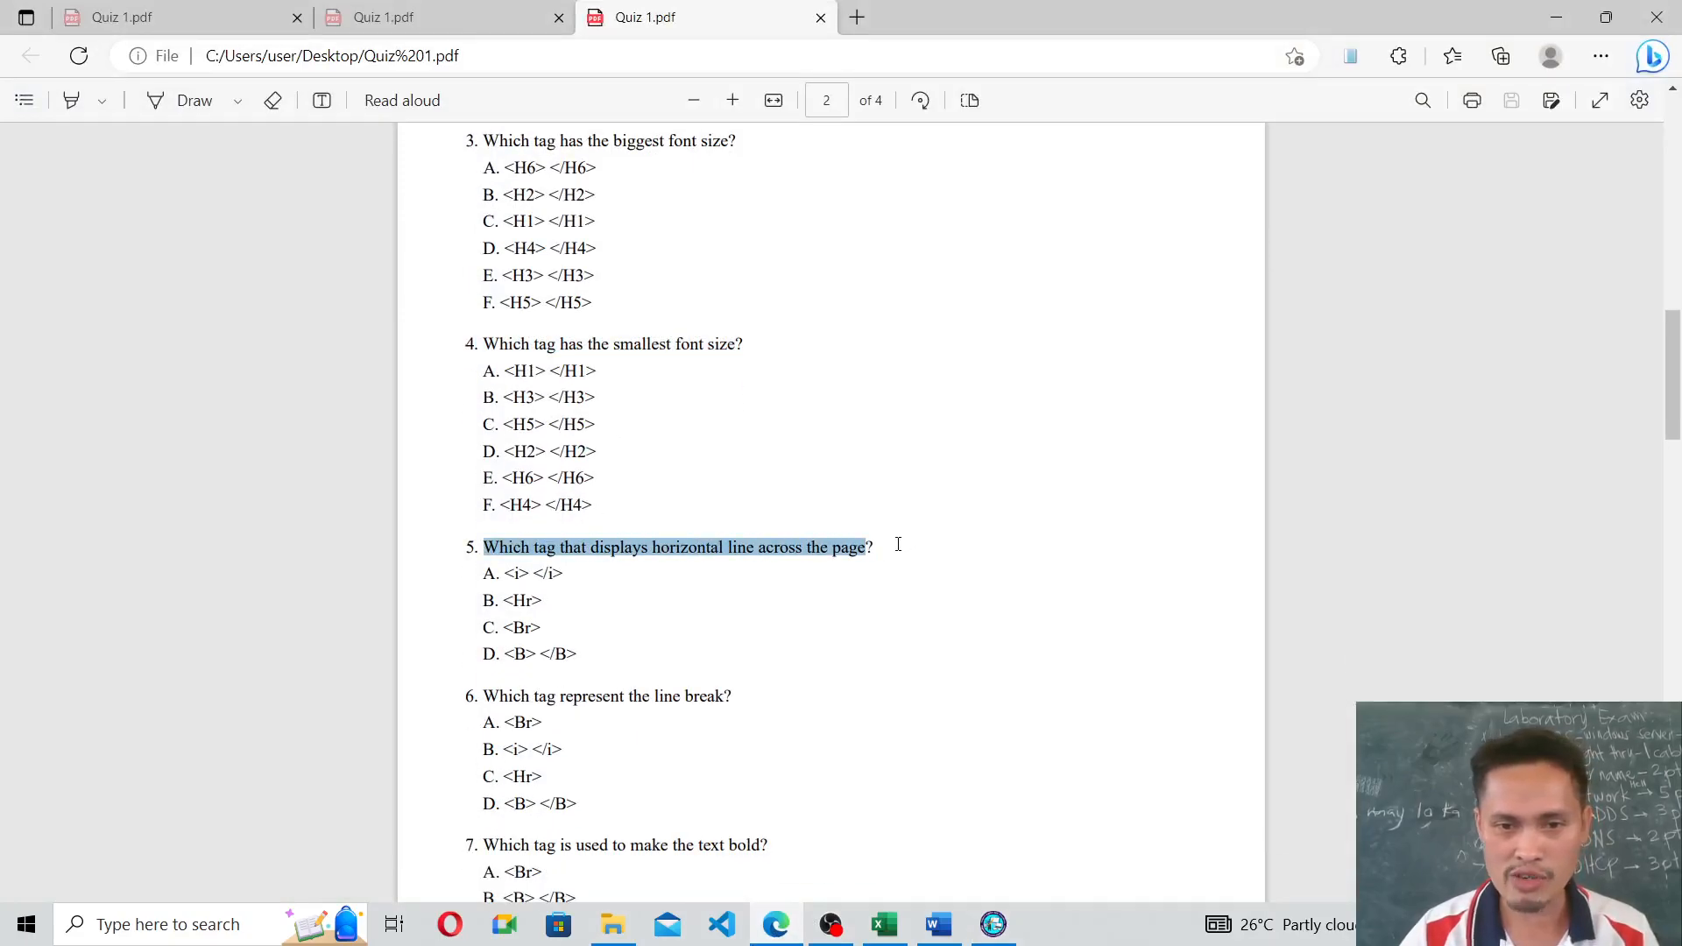
pyautogui.click(1556, 16)
pyautogui.scroll(3, 752, 287)
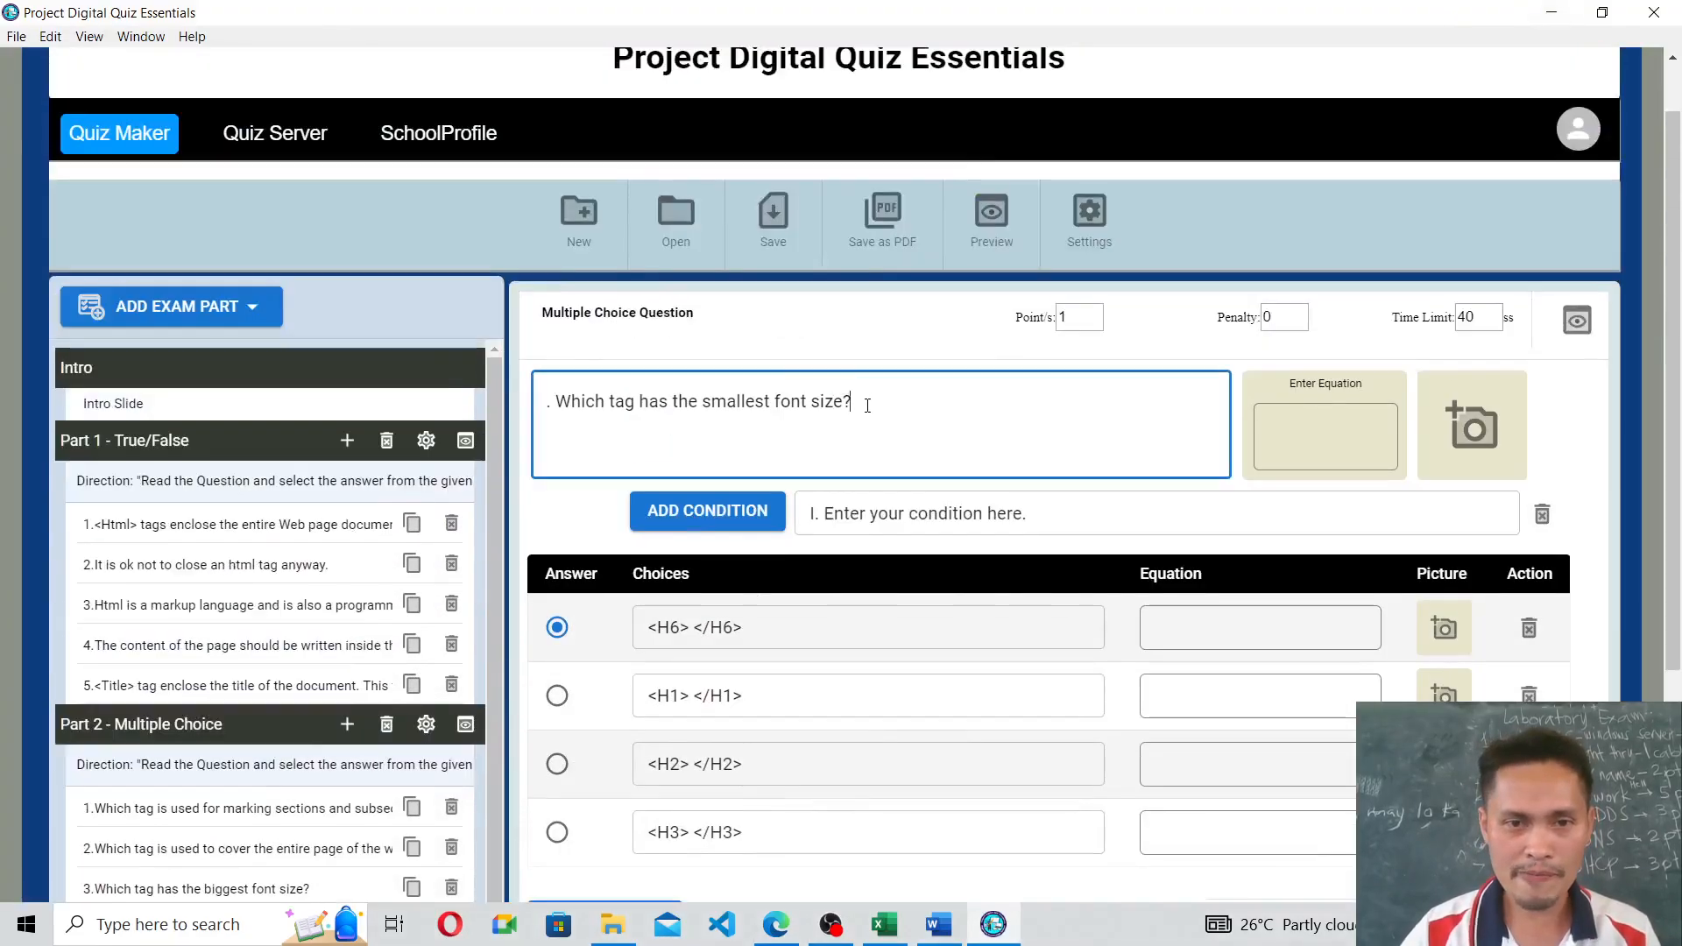
pyautogui.moveTo(867, 402); pyautogui.dragTo(535, 412)
pyautogui.write('Which tag that displays horizontal line across the page?')
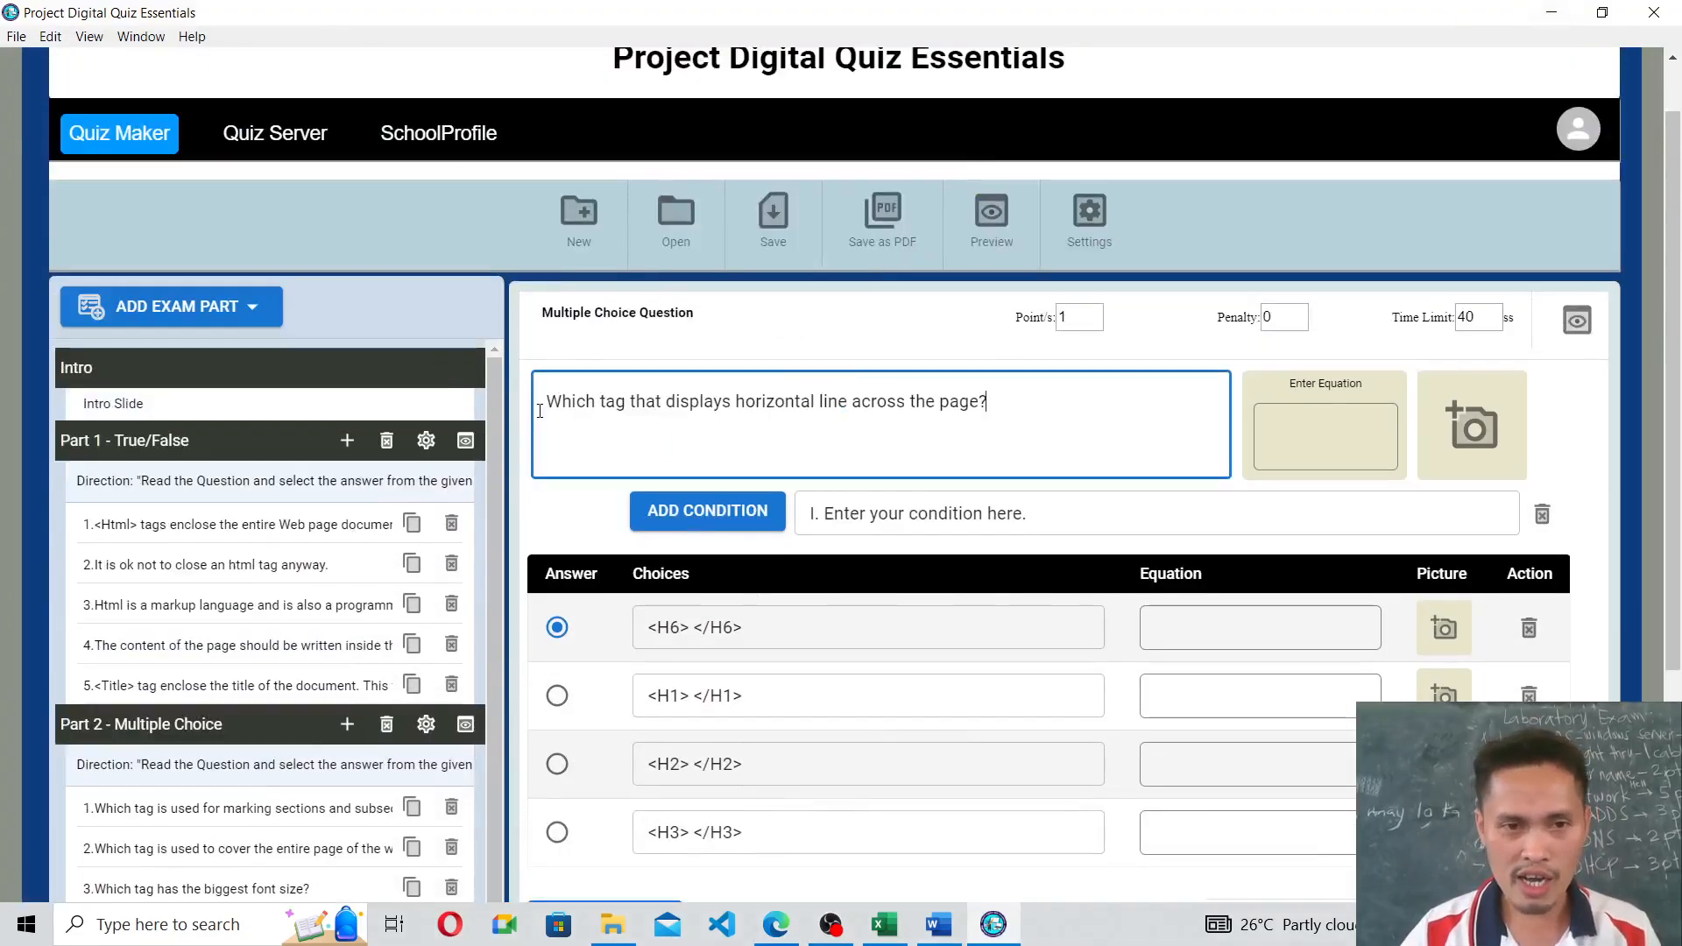
# Replace the fifth question's first choice with "<i> </i>", copied from option A of question 5 in Quiz 1.pdf.
pyautogui.scroll(-5, 242, 637)
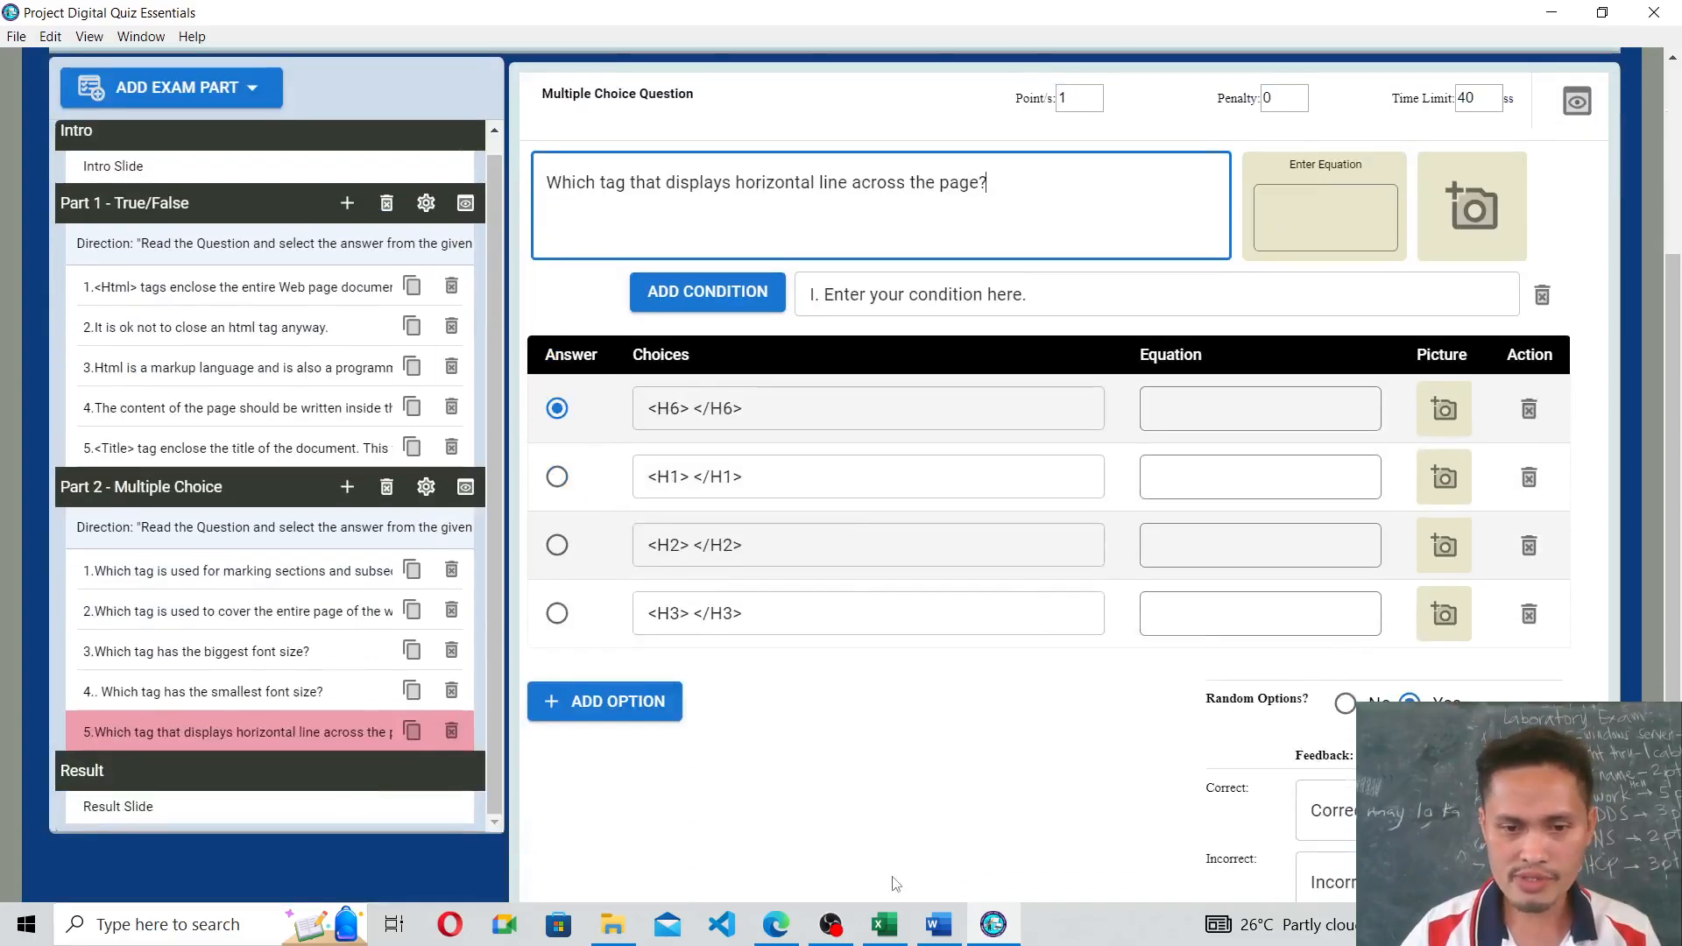
pyautogui.click(775, 927)
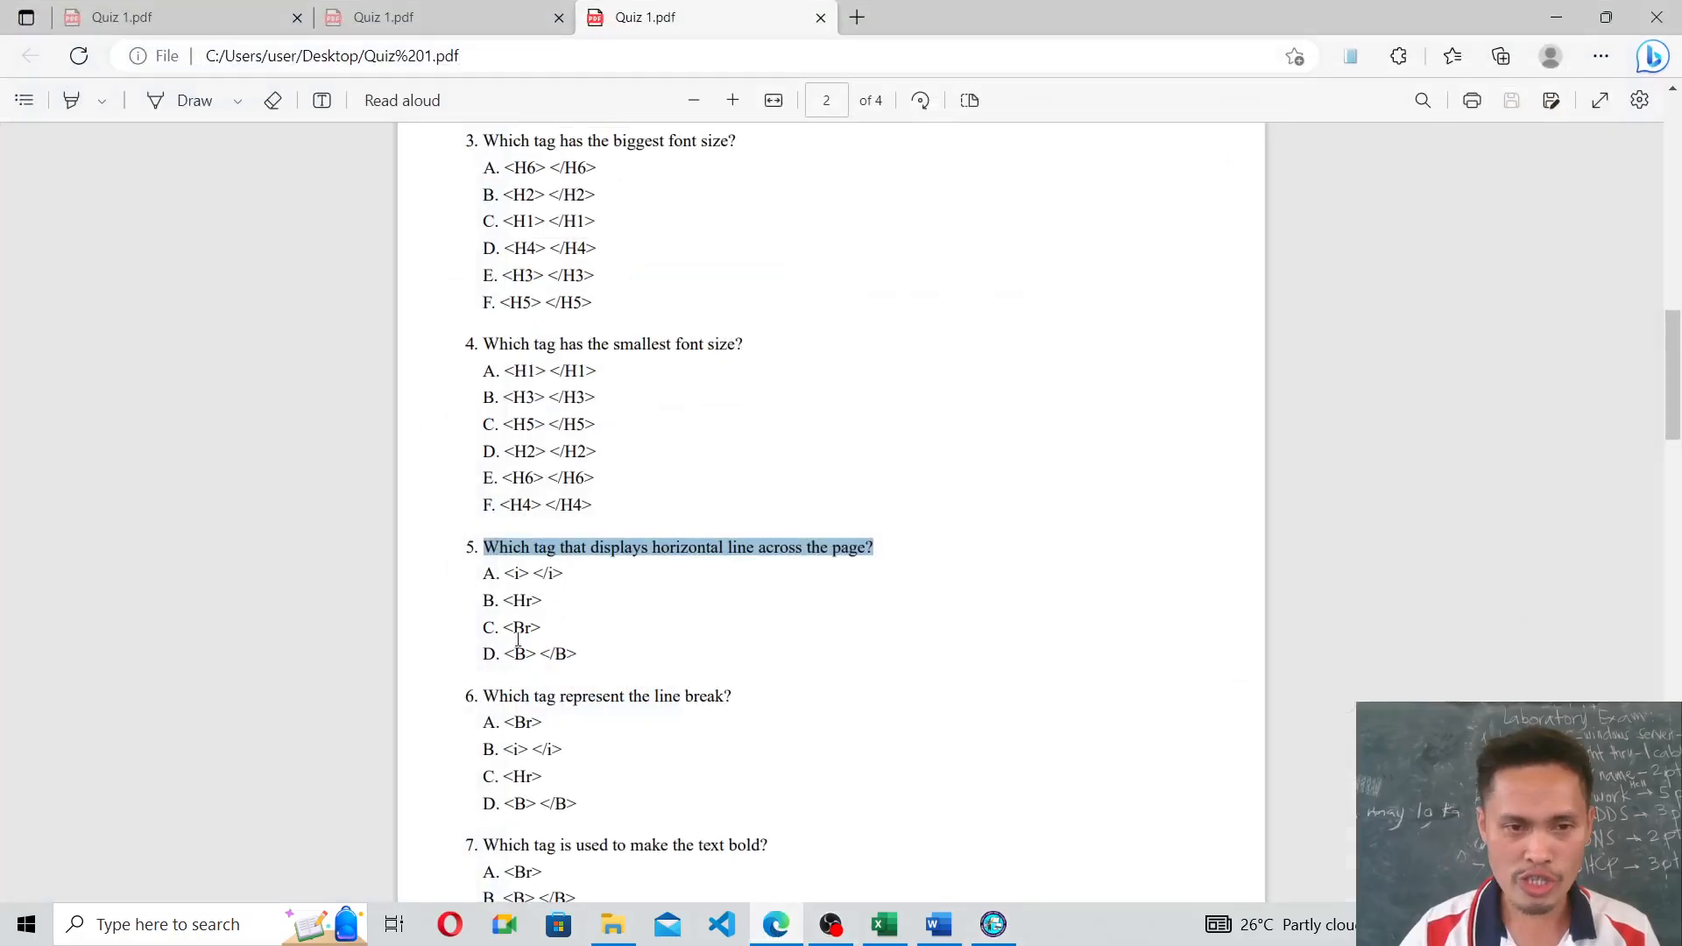
pyautogui.moveTo(506, 574); pyautogui.dragTo(582, 571)
pyautogui.hotkey('ctrl', 'c')
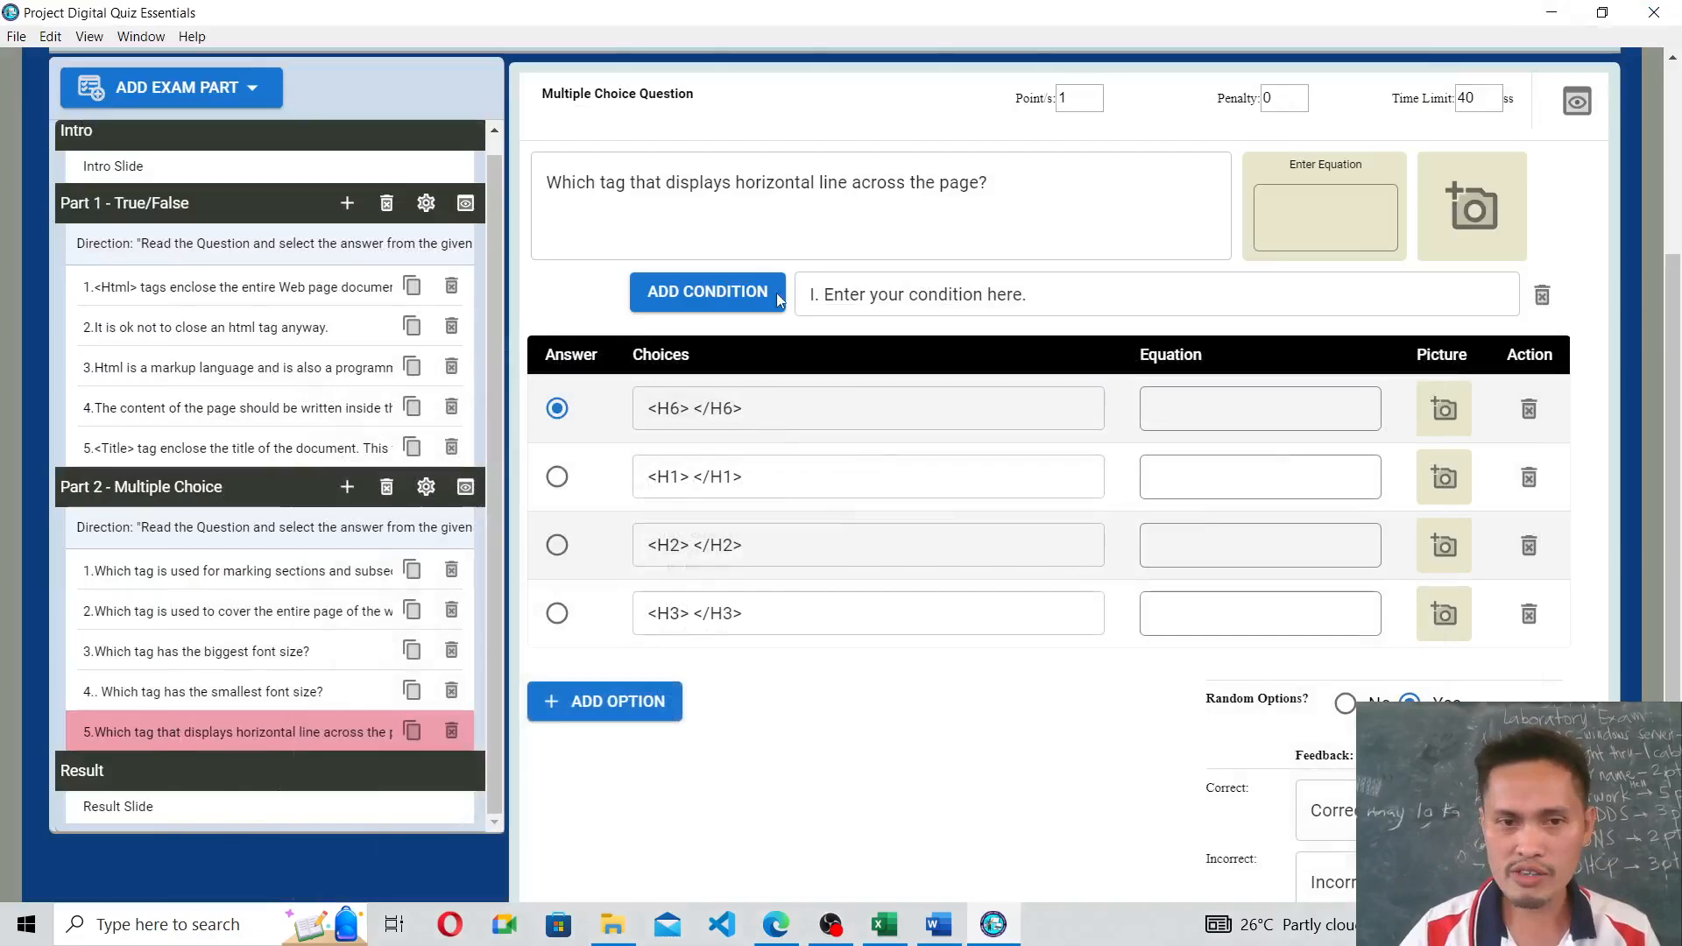
pyautogui.click(1556, 18)
pyautogui.moveTo(650, 414); pyautogui.dragTo(786, 396)
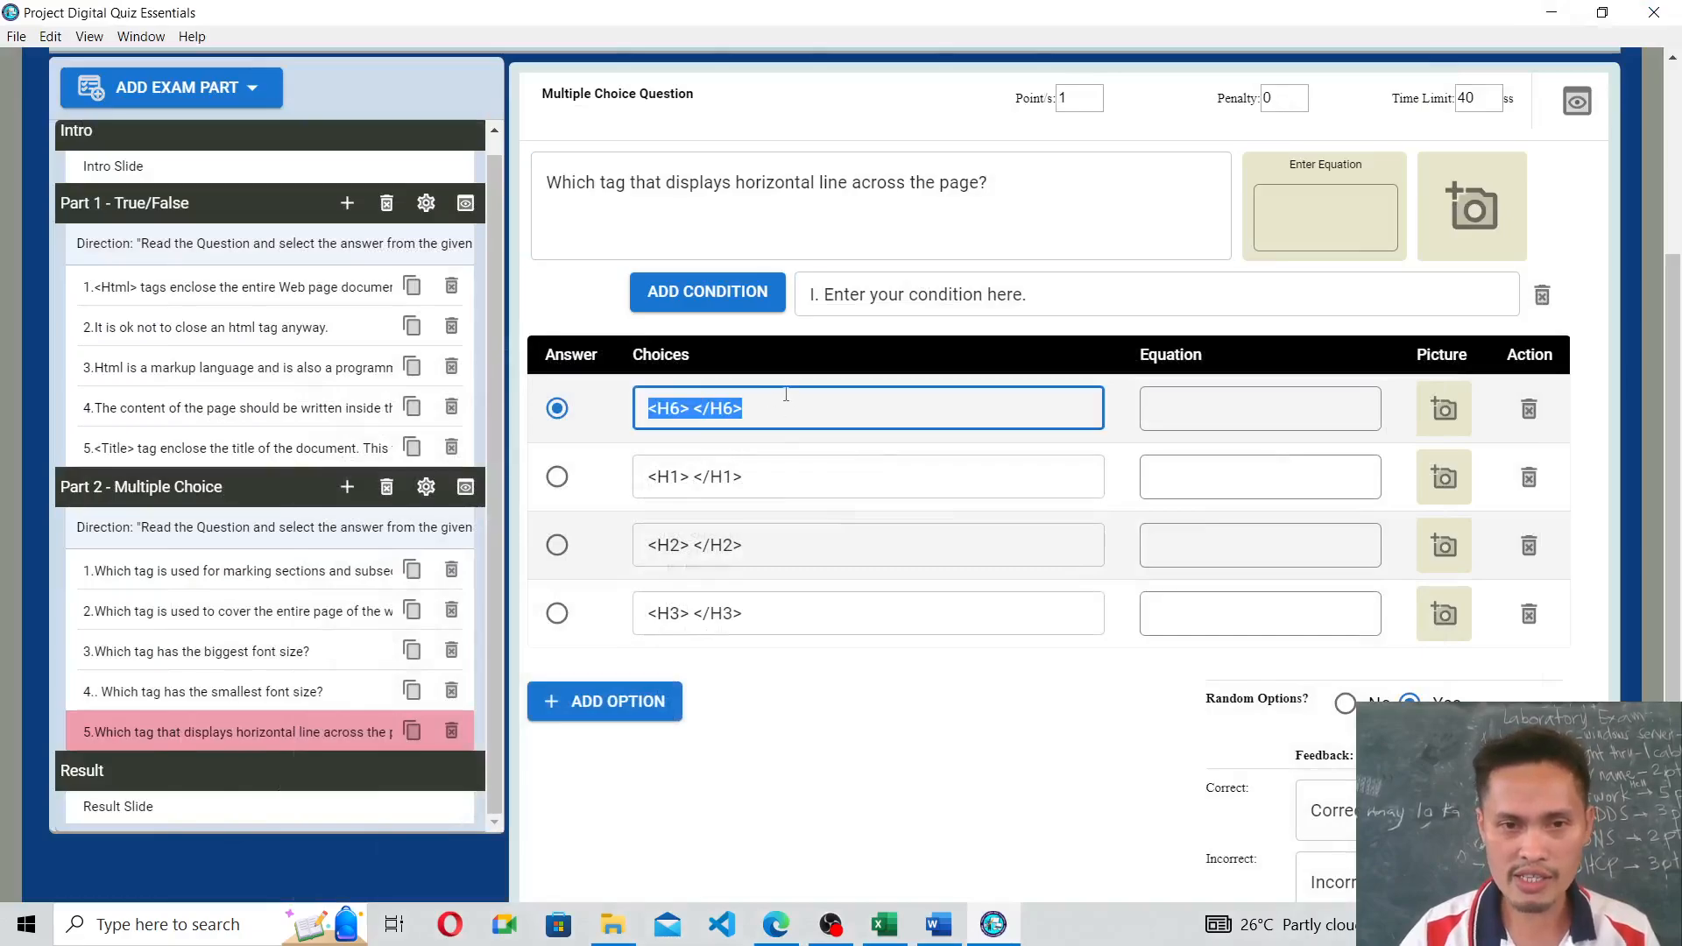
pyautogui.hotkey('ctrl', 'v')
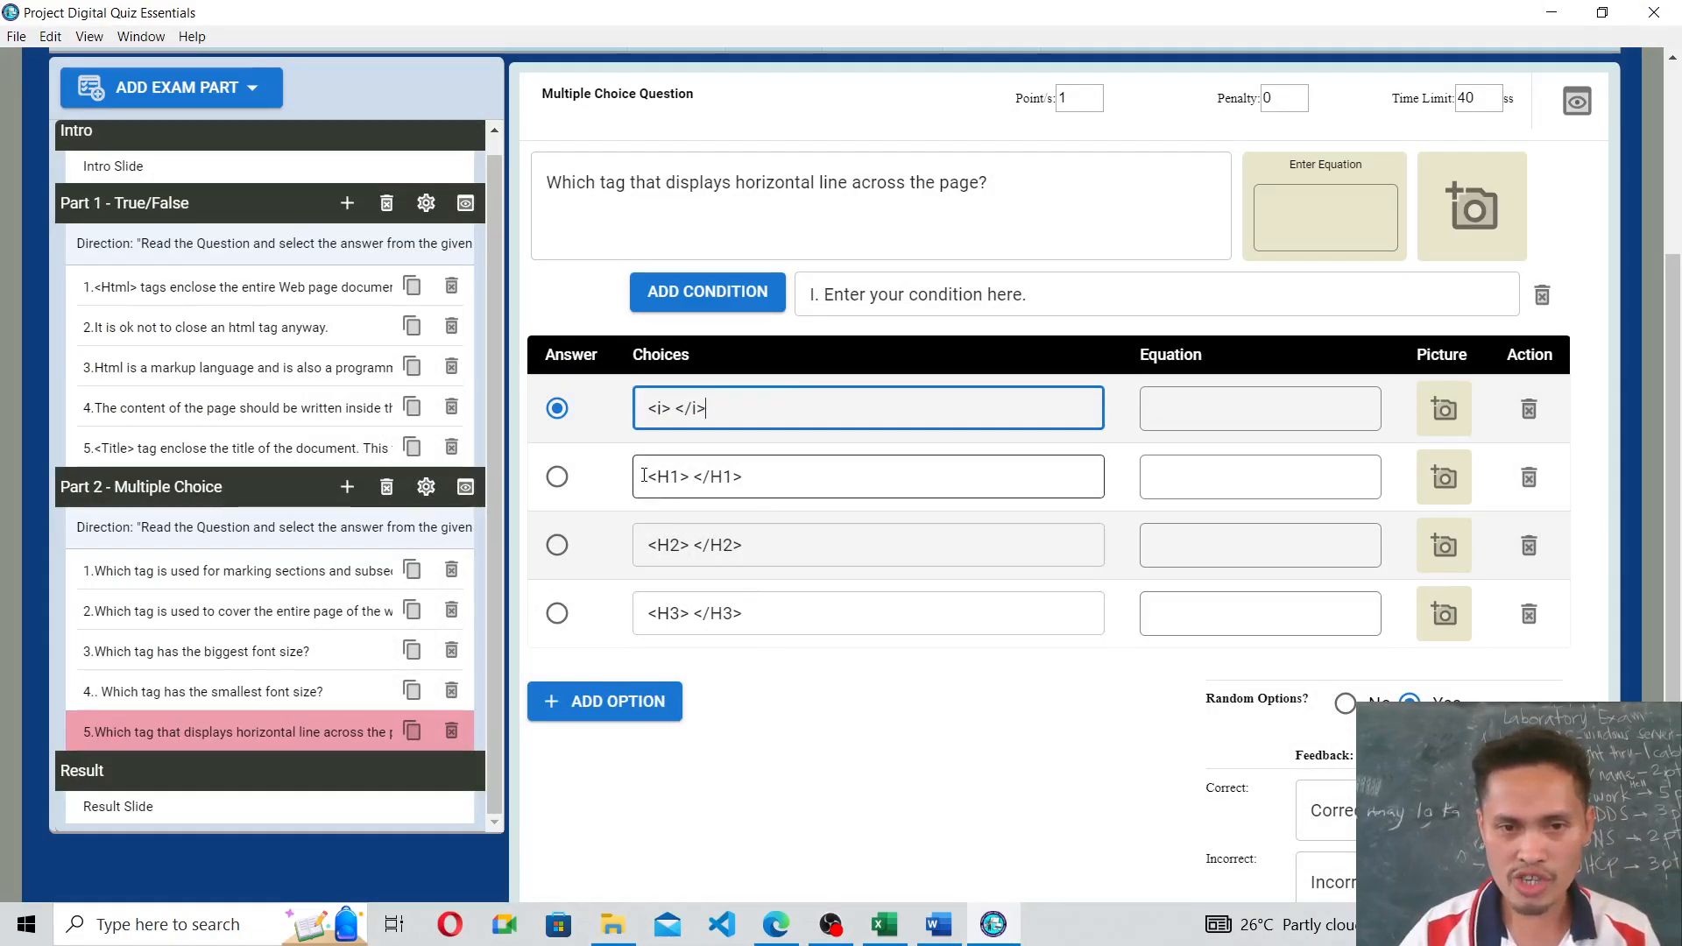
# Replace the fifth question's second choice with "<Hr>".
pyautogui.moveTo(668, 480); pyautogui.dragTo(848, 469)
pyautogui.press('BackSpace')
pyautogui.write('<')
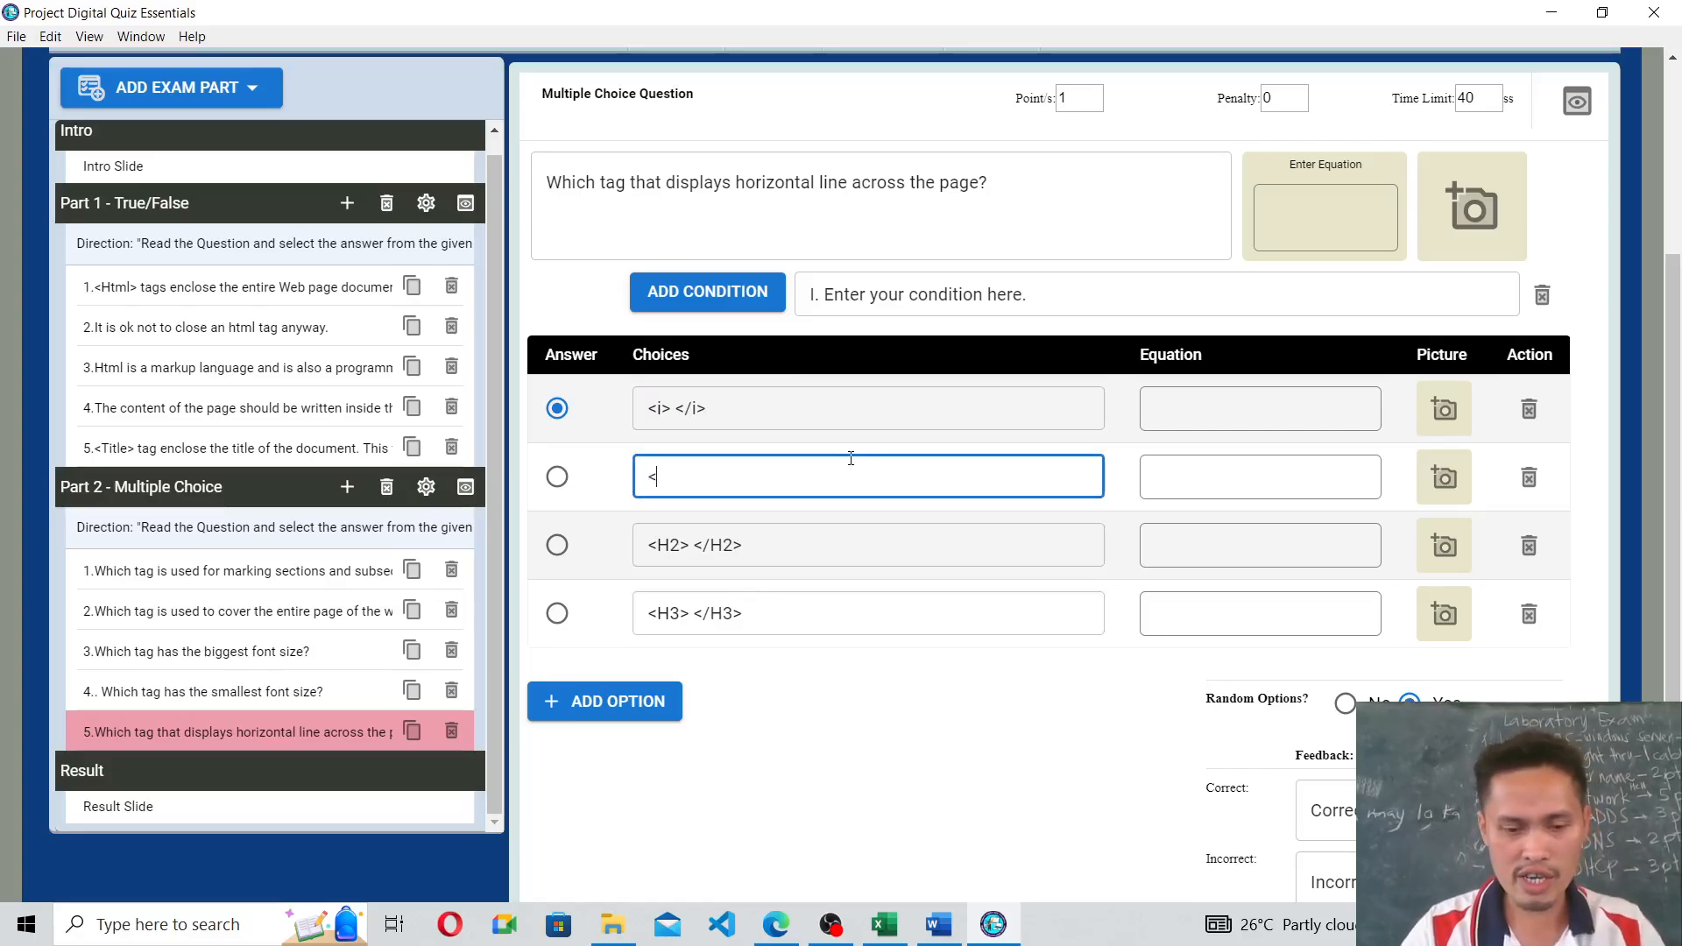
pyautogui.write('h')
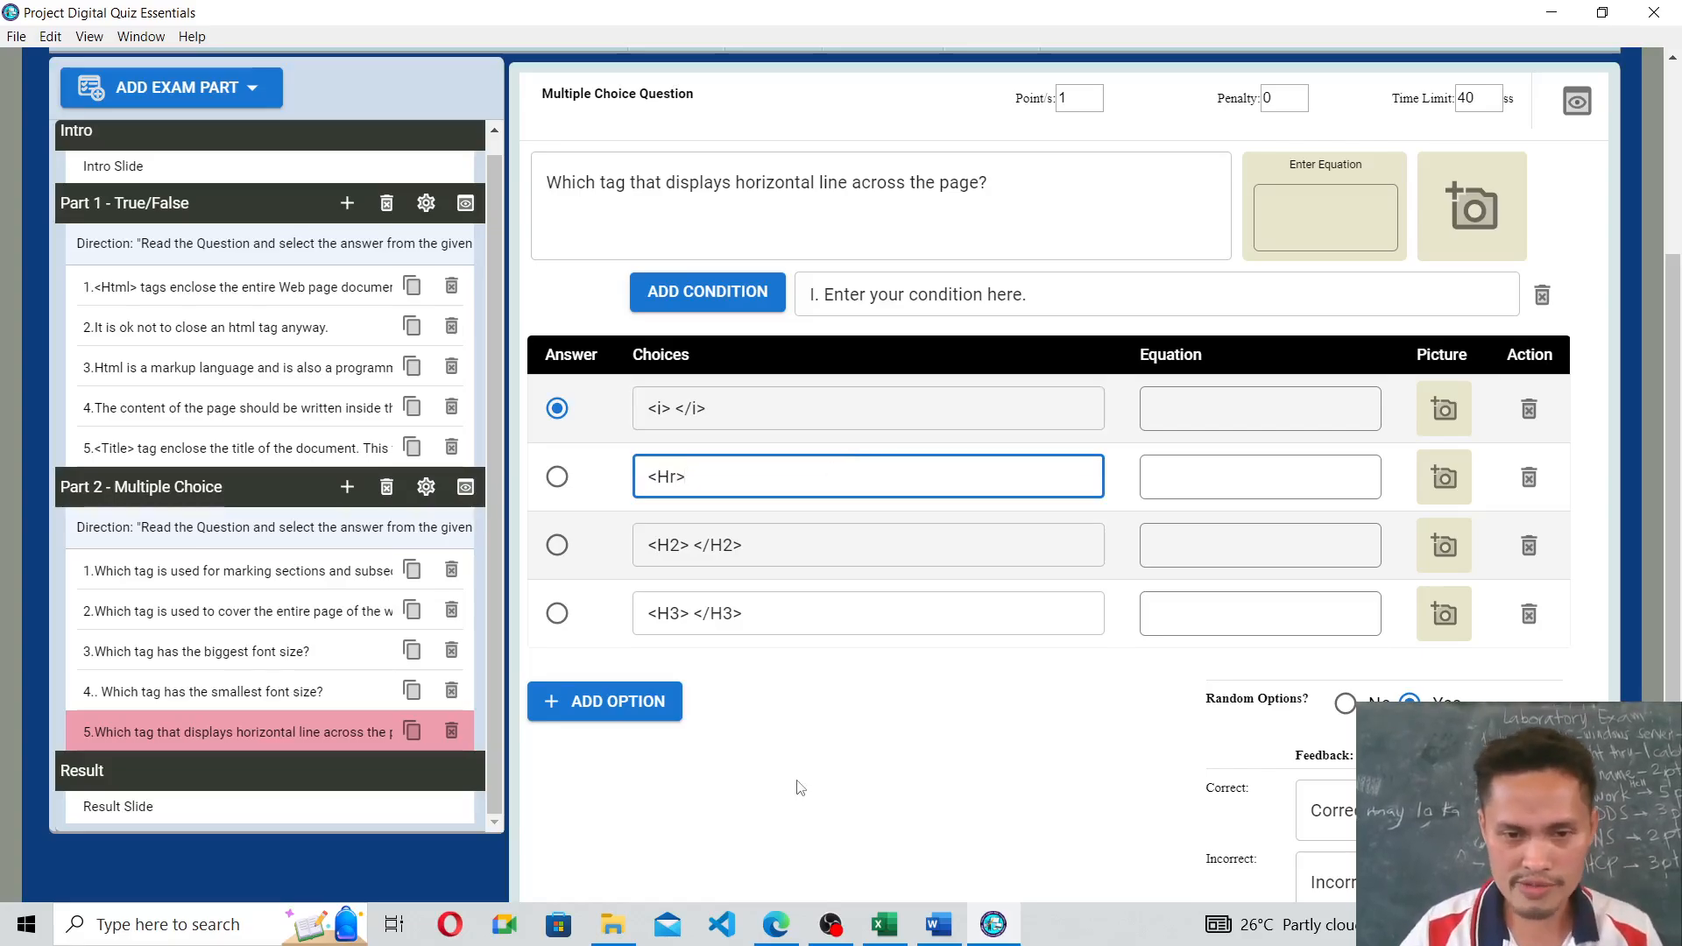
# Check the options in Quiz 1.pdf, replace the fifth question's third choice with "<Br />", and self-close the second choice as "<Hr />".
pyautogui.click(775, 924)
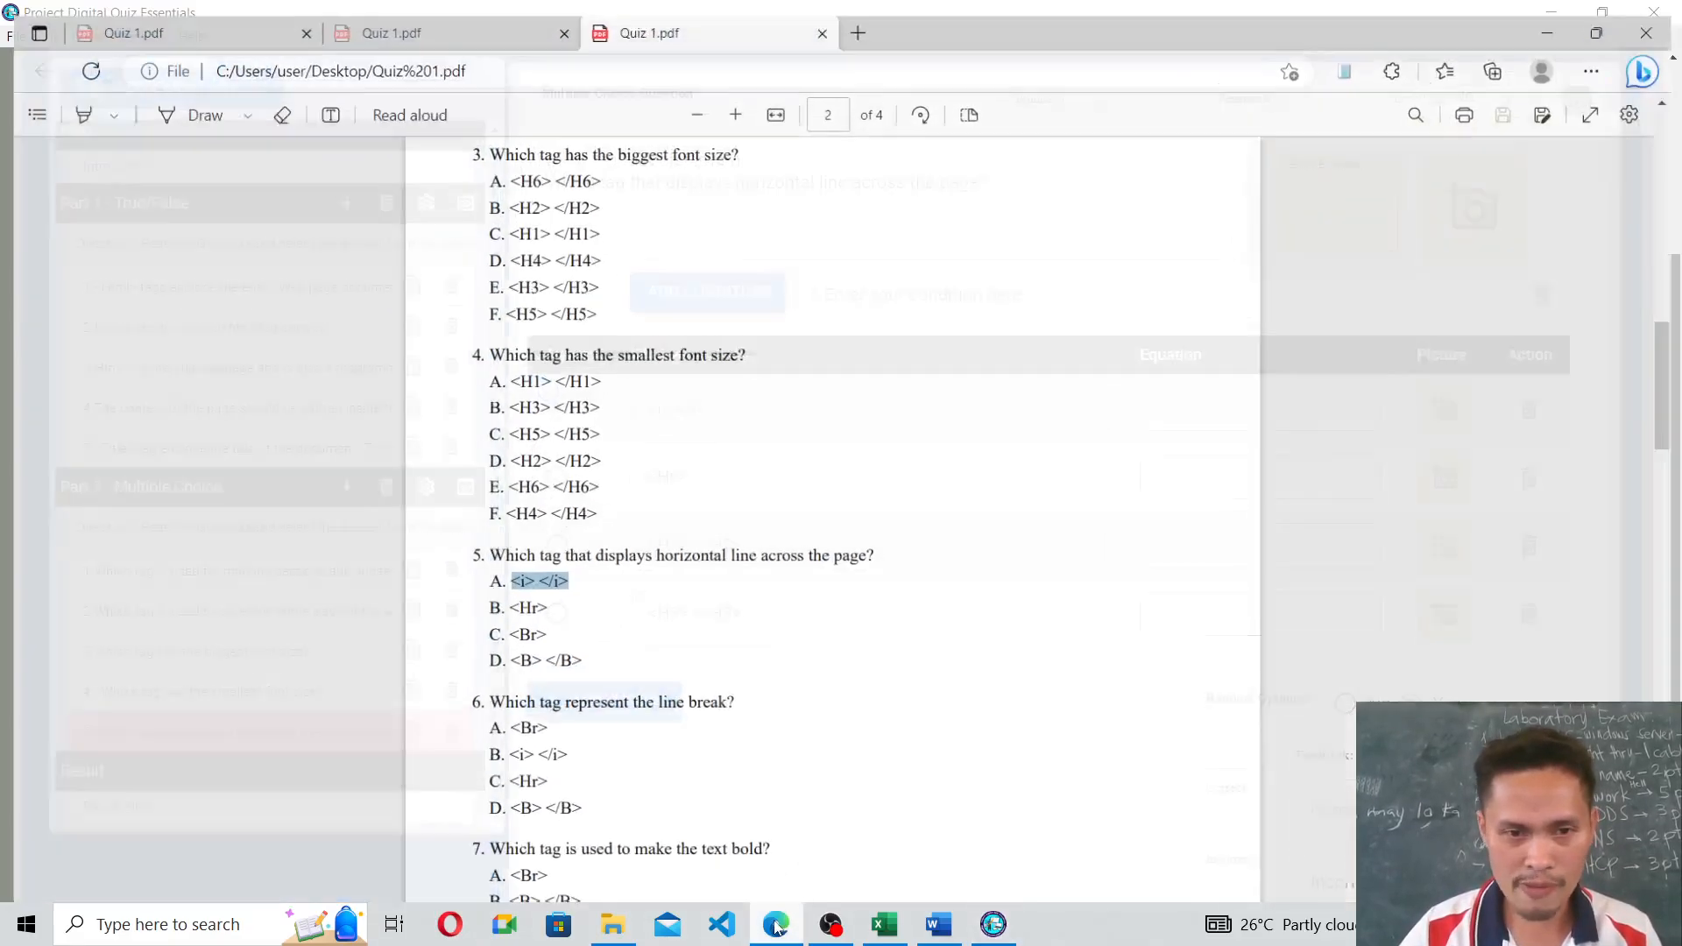
pyautogui.click(775, 925)
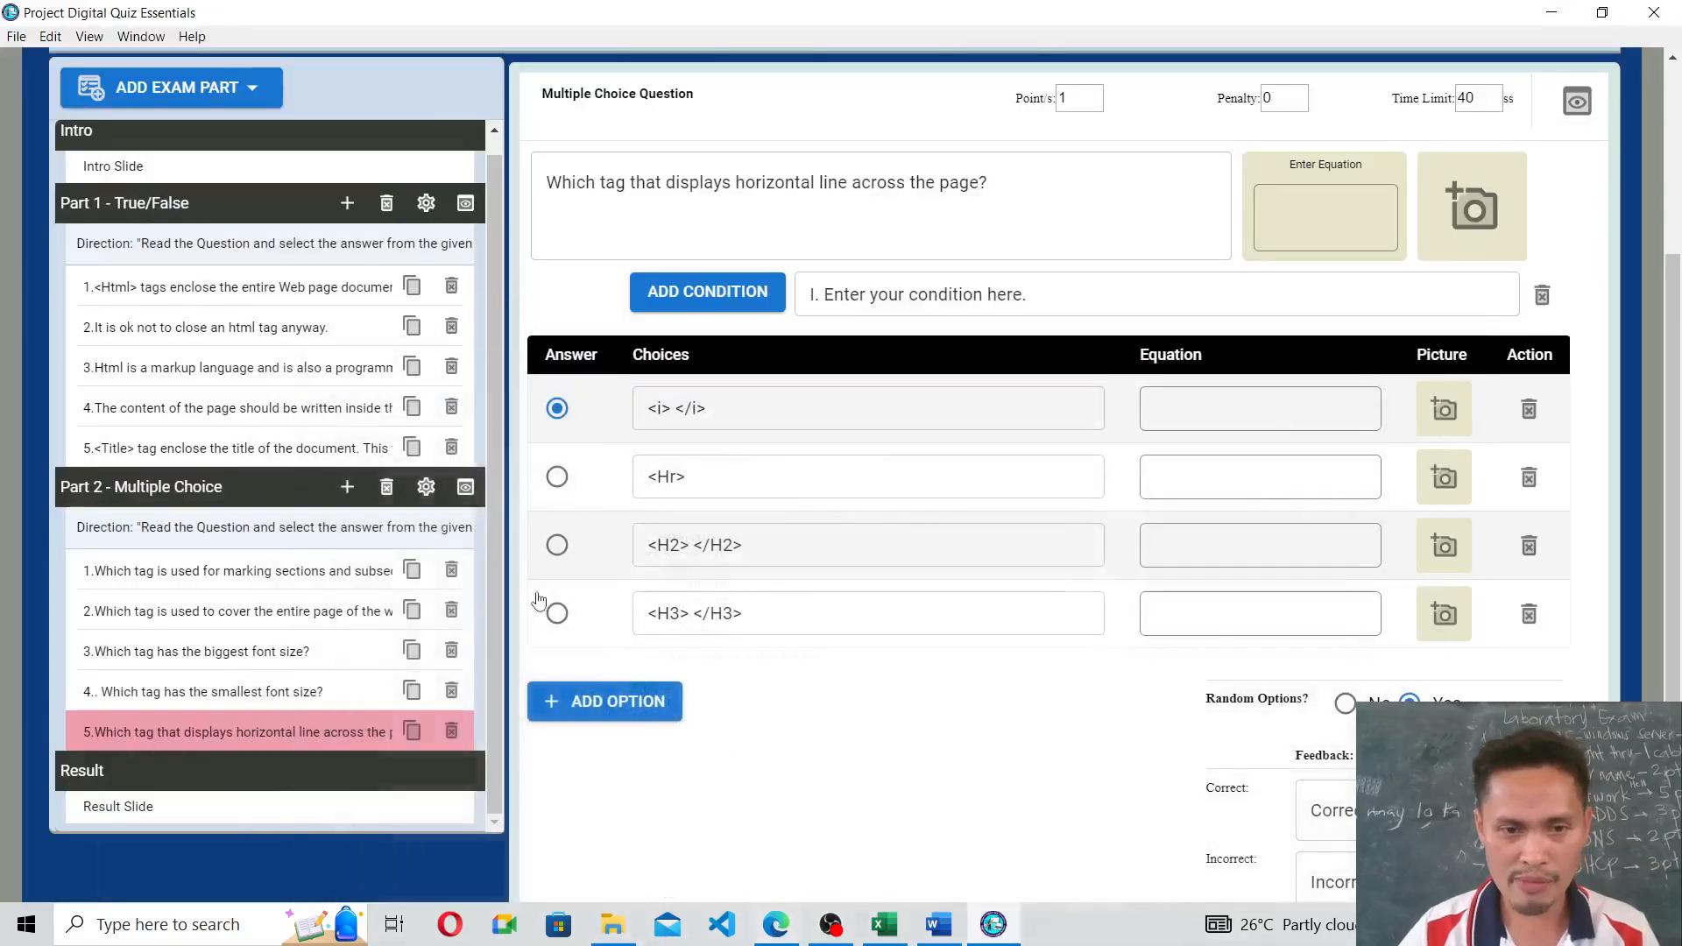
pyautogui.tripleClick(816, 536)
pyautogui.press('BackSpace')
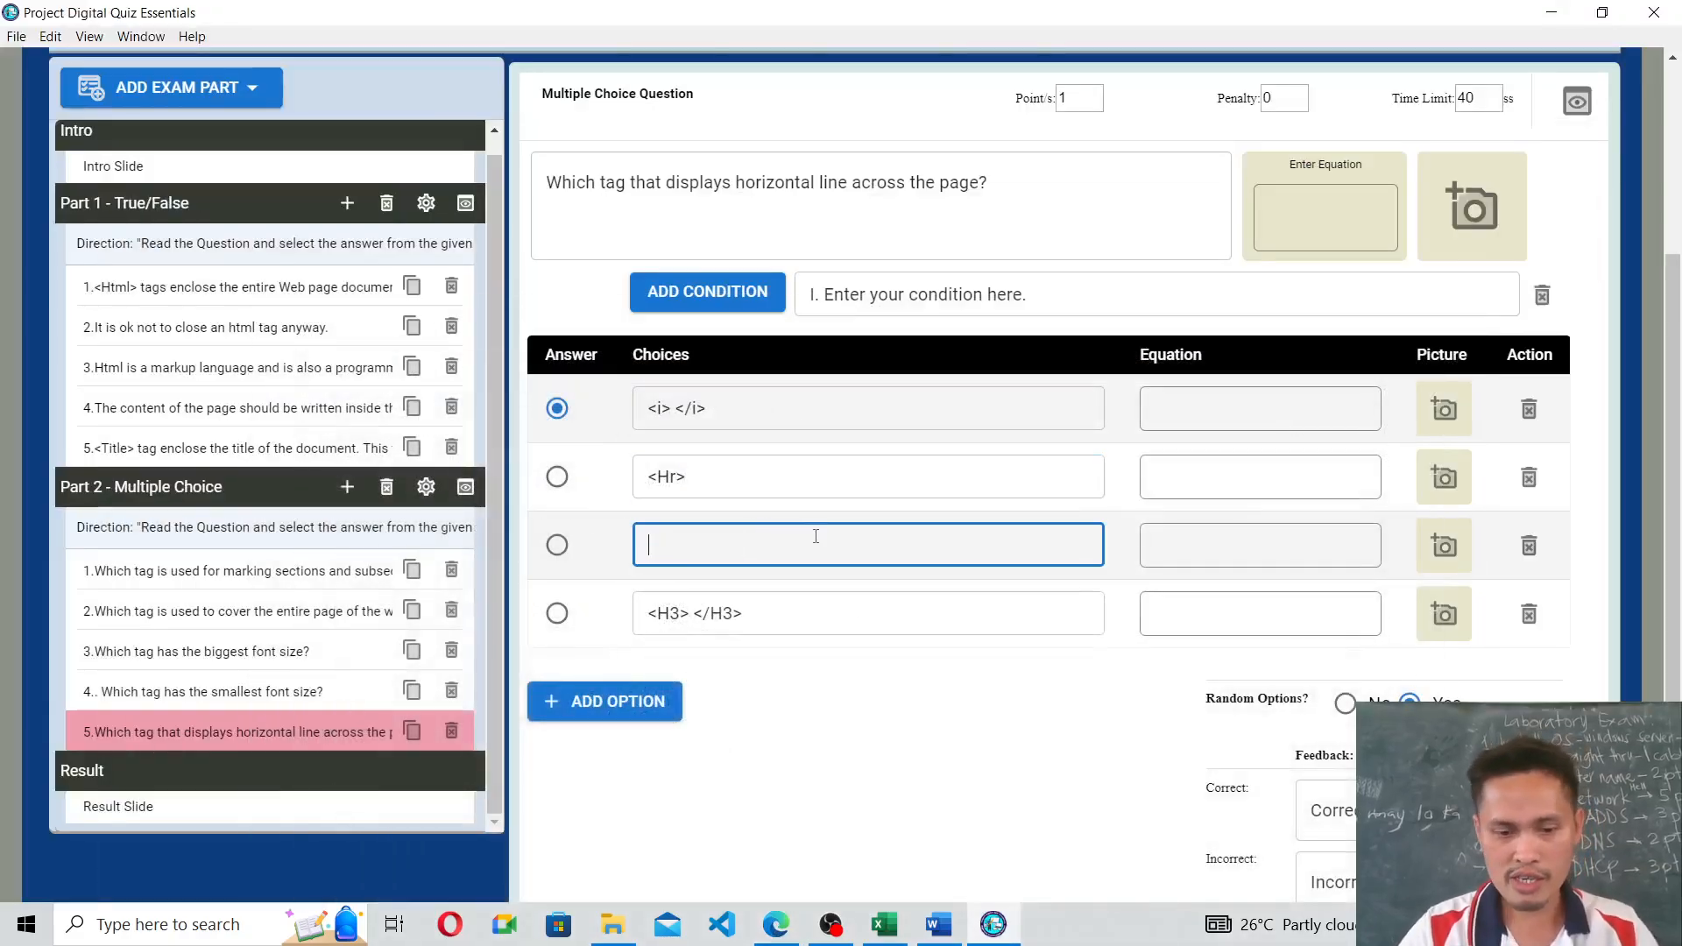
pyautogui.write('<Br>')
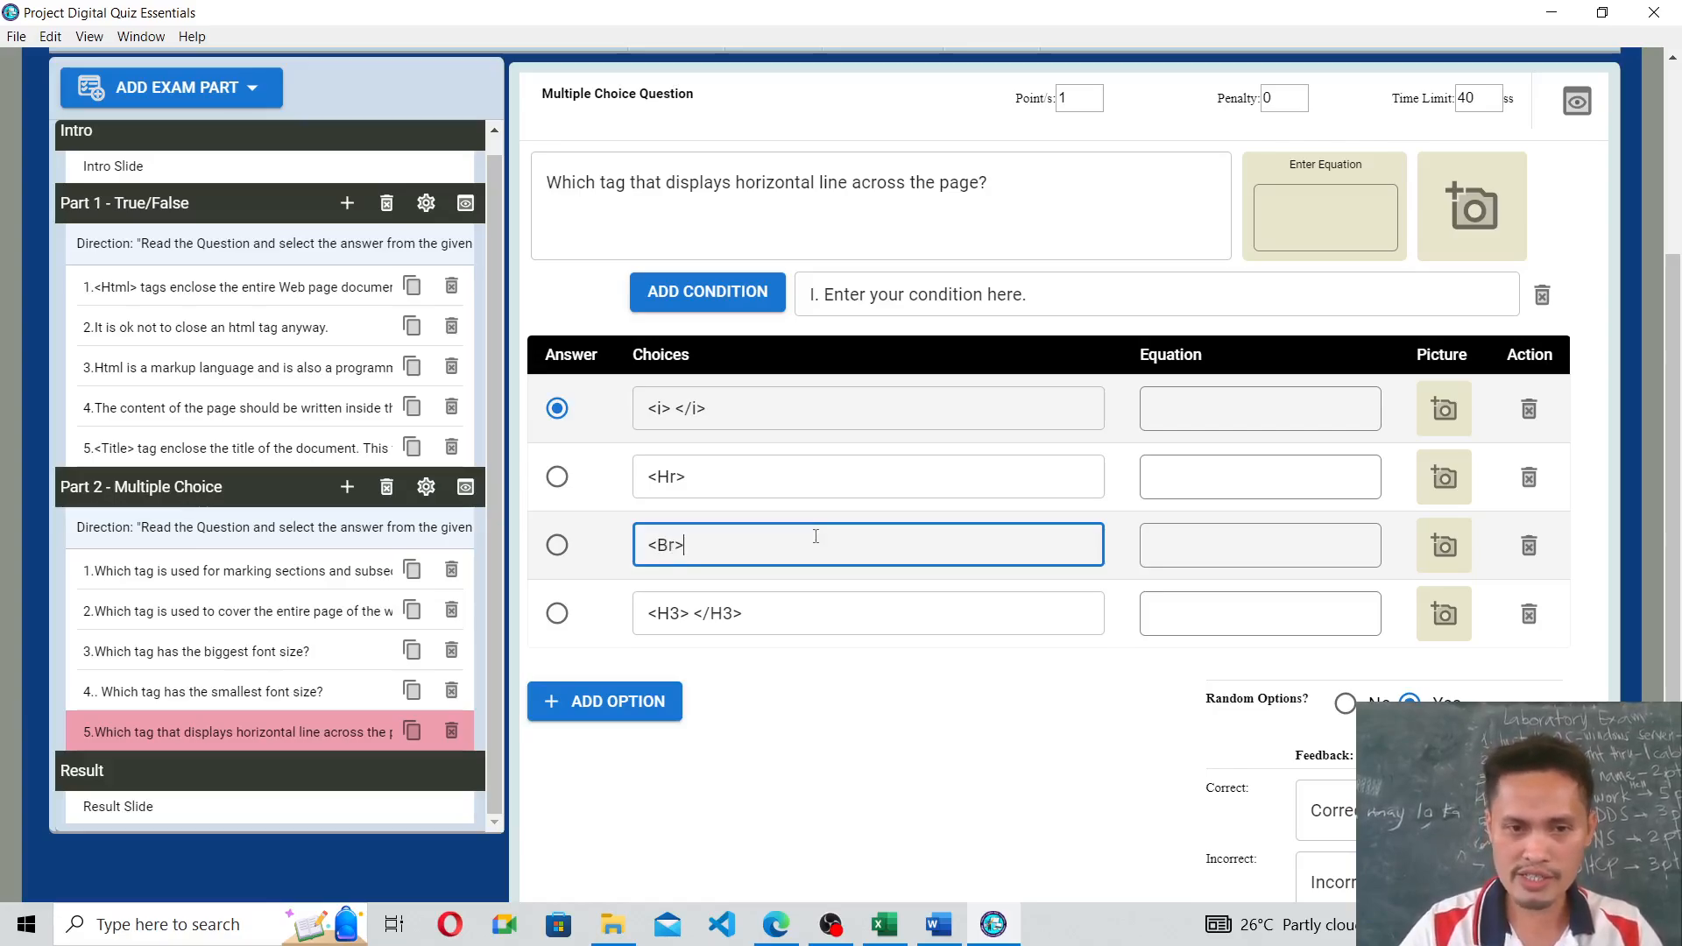
pyautogui.click(678, 481)
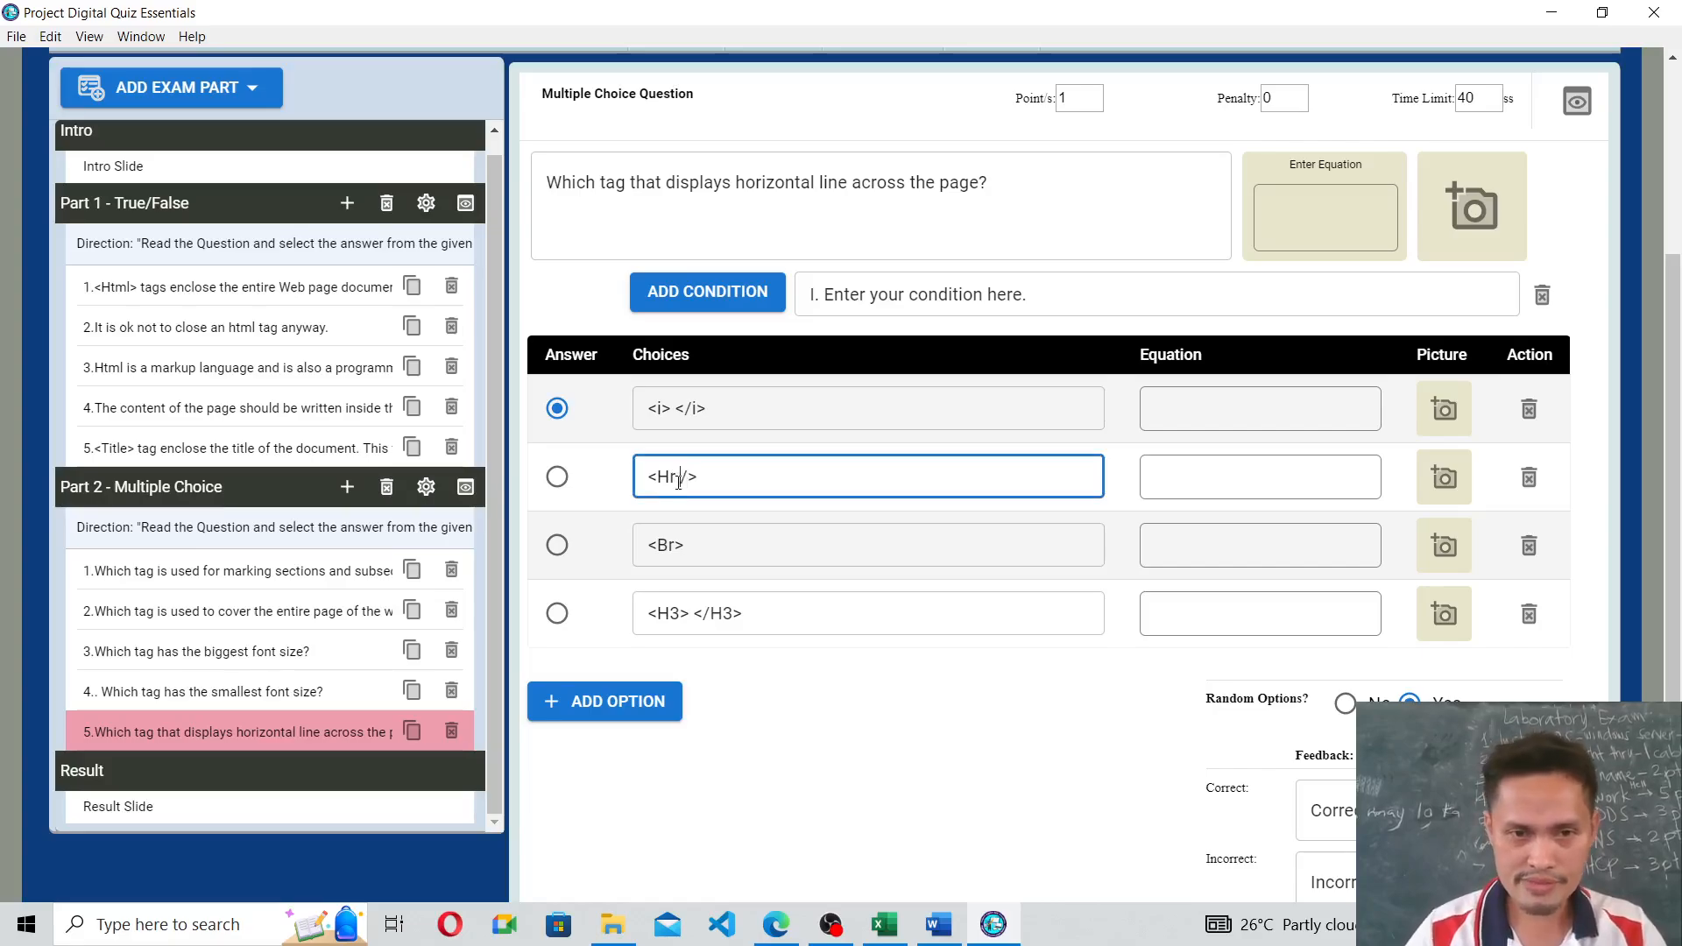
pyautogui.click(684, 548)
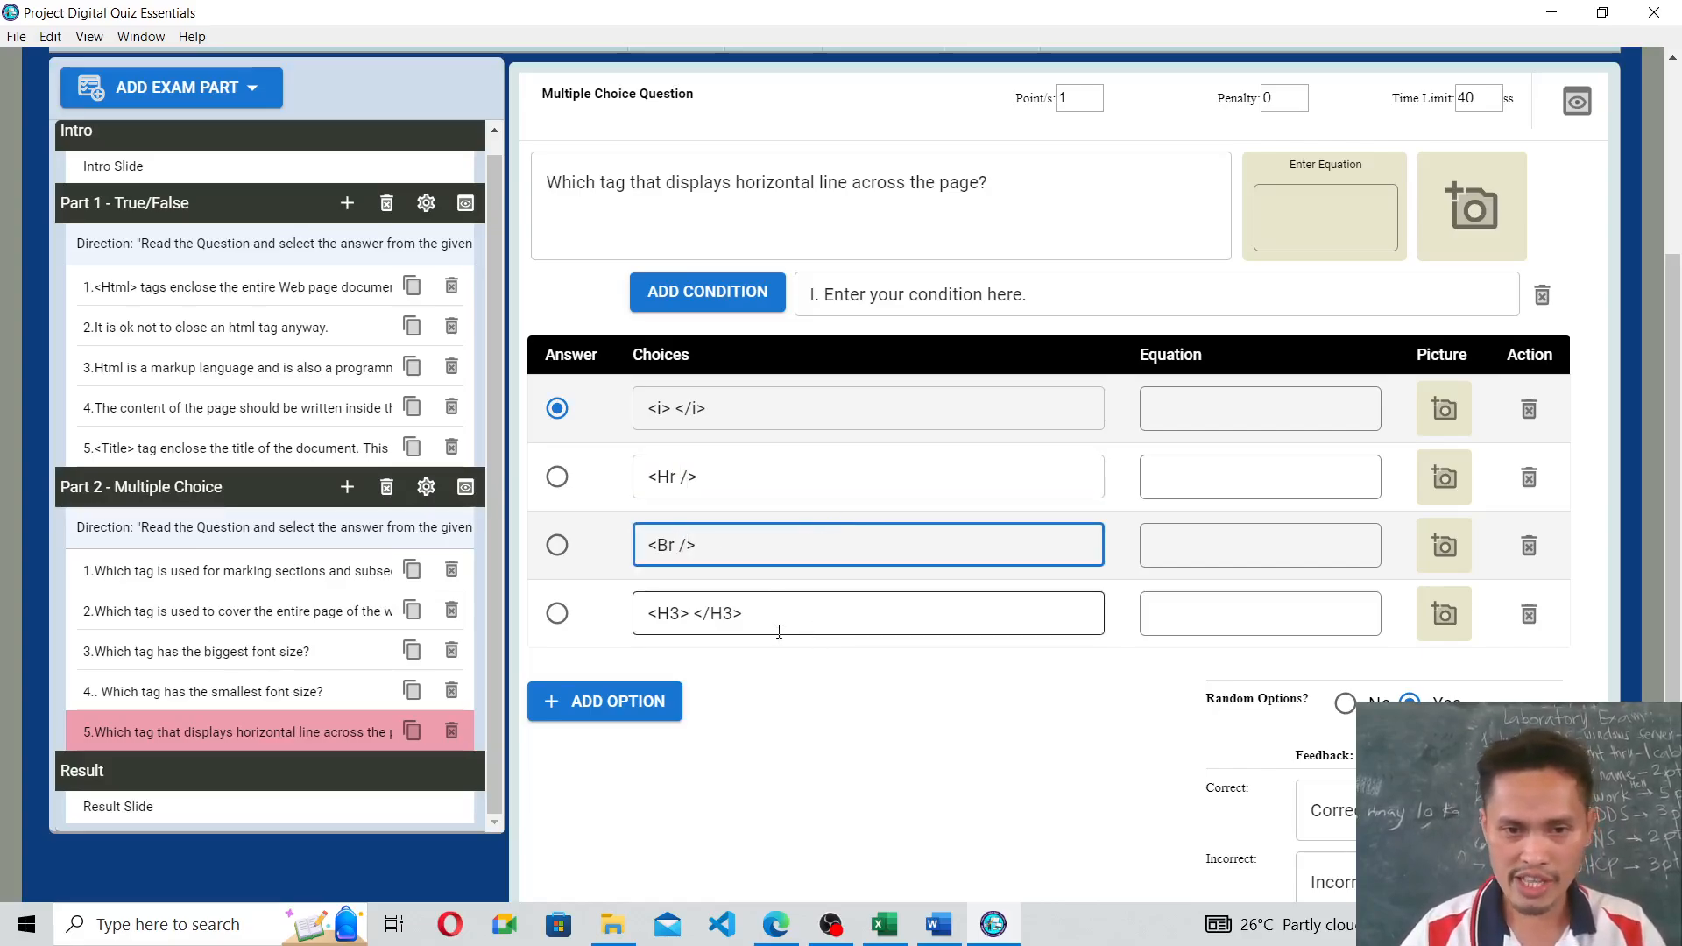
# Change the fourth choice to "<B> </B>" and mark "<Br />" as the correct answer.
pyautogui.click(683, 616)
pyautogui.press('BackSpace')
pyautogui.press('BackSpace')
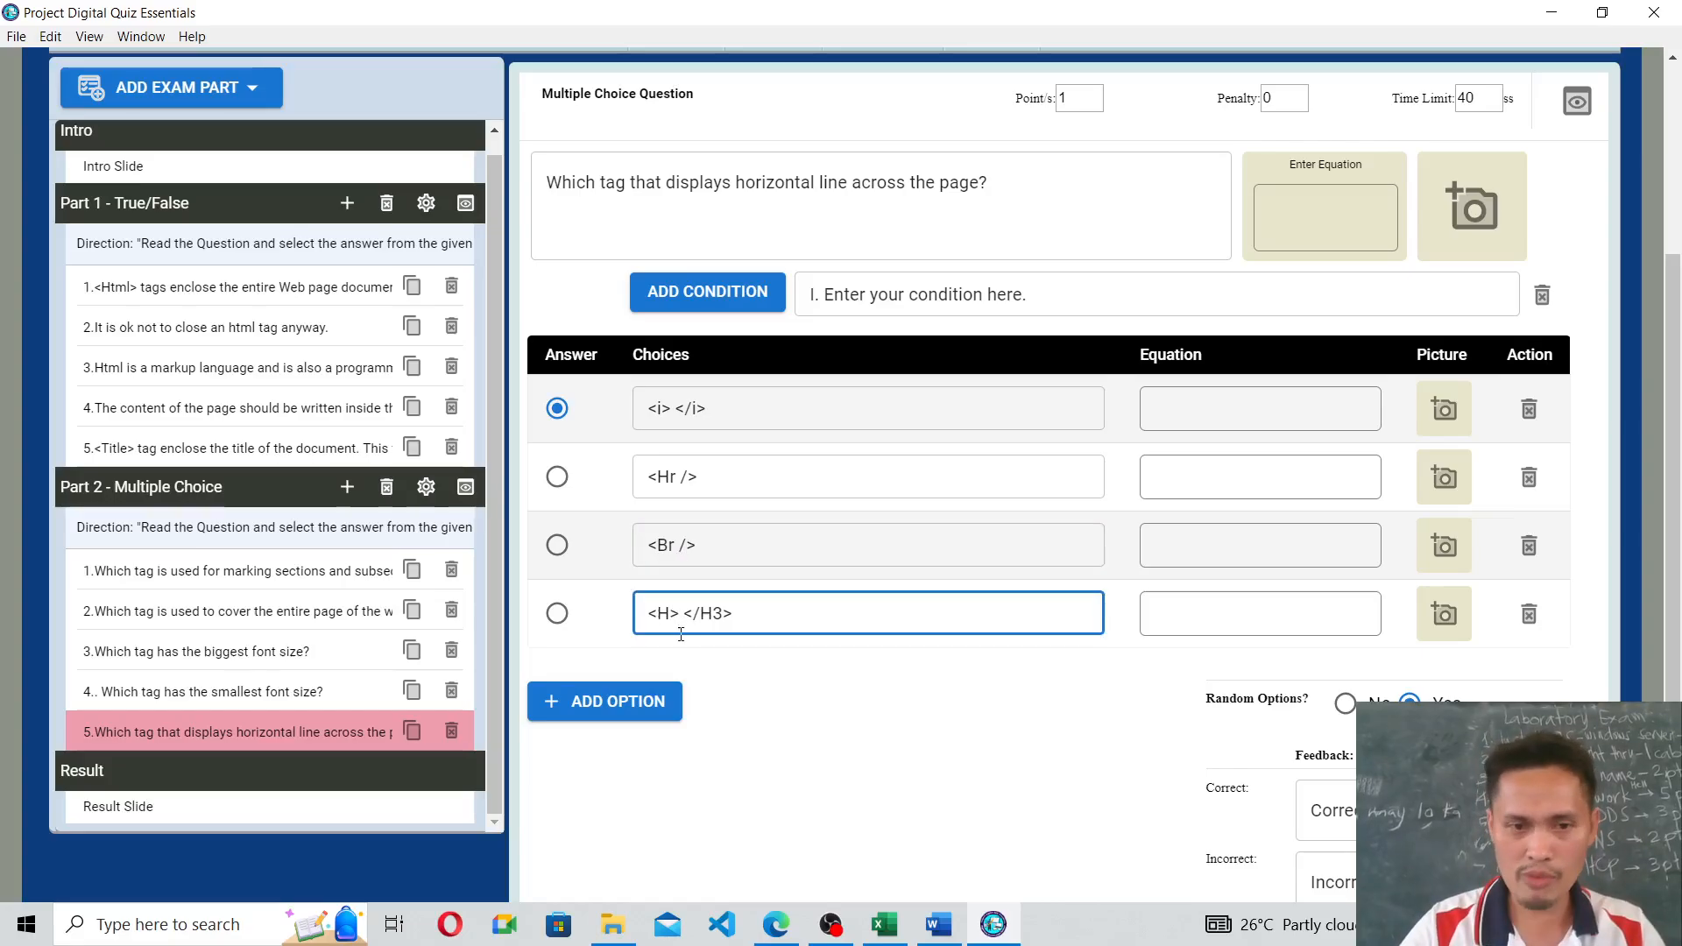
pyautogui.write('B')
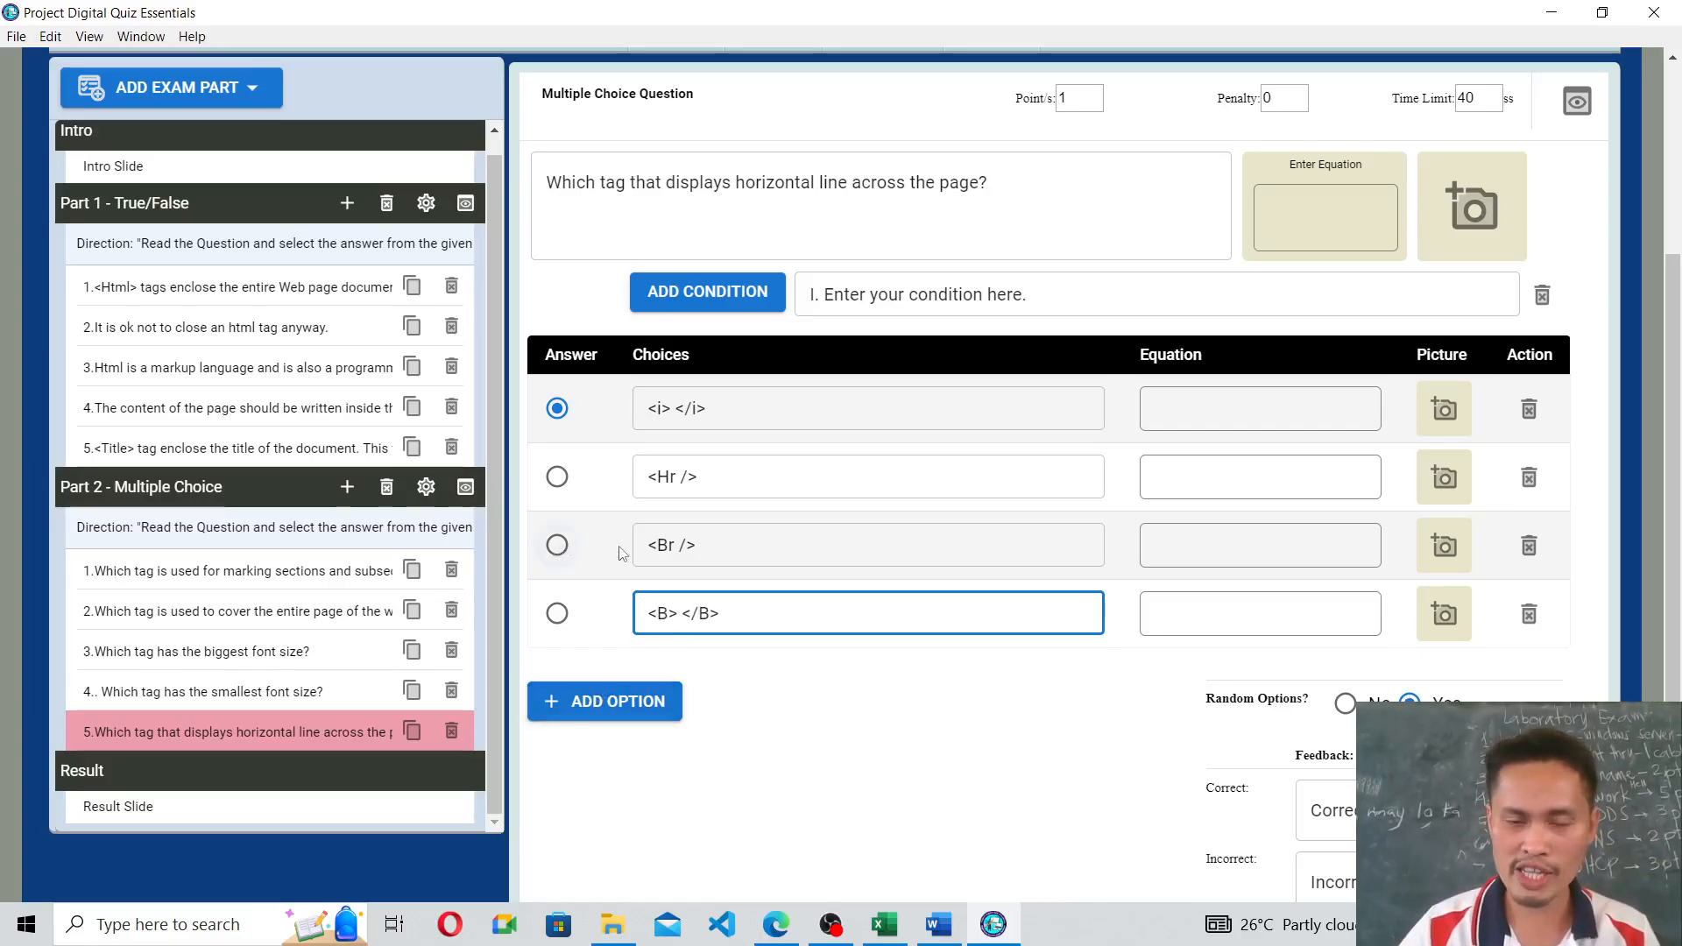
pyautogui.click(556, 548)
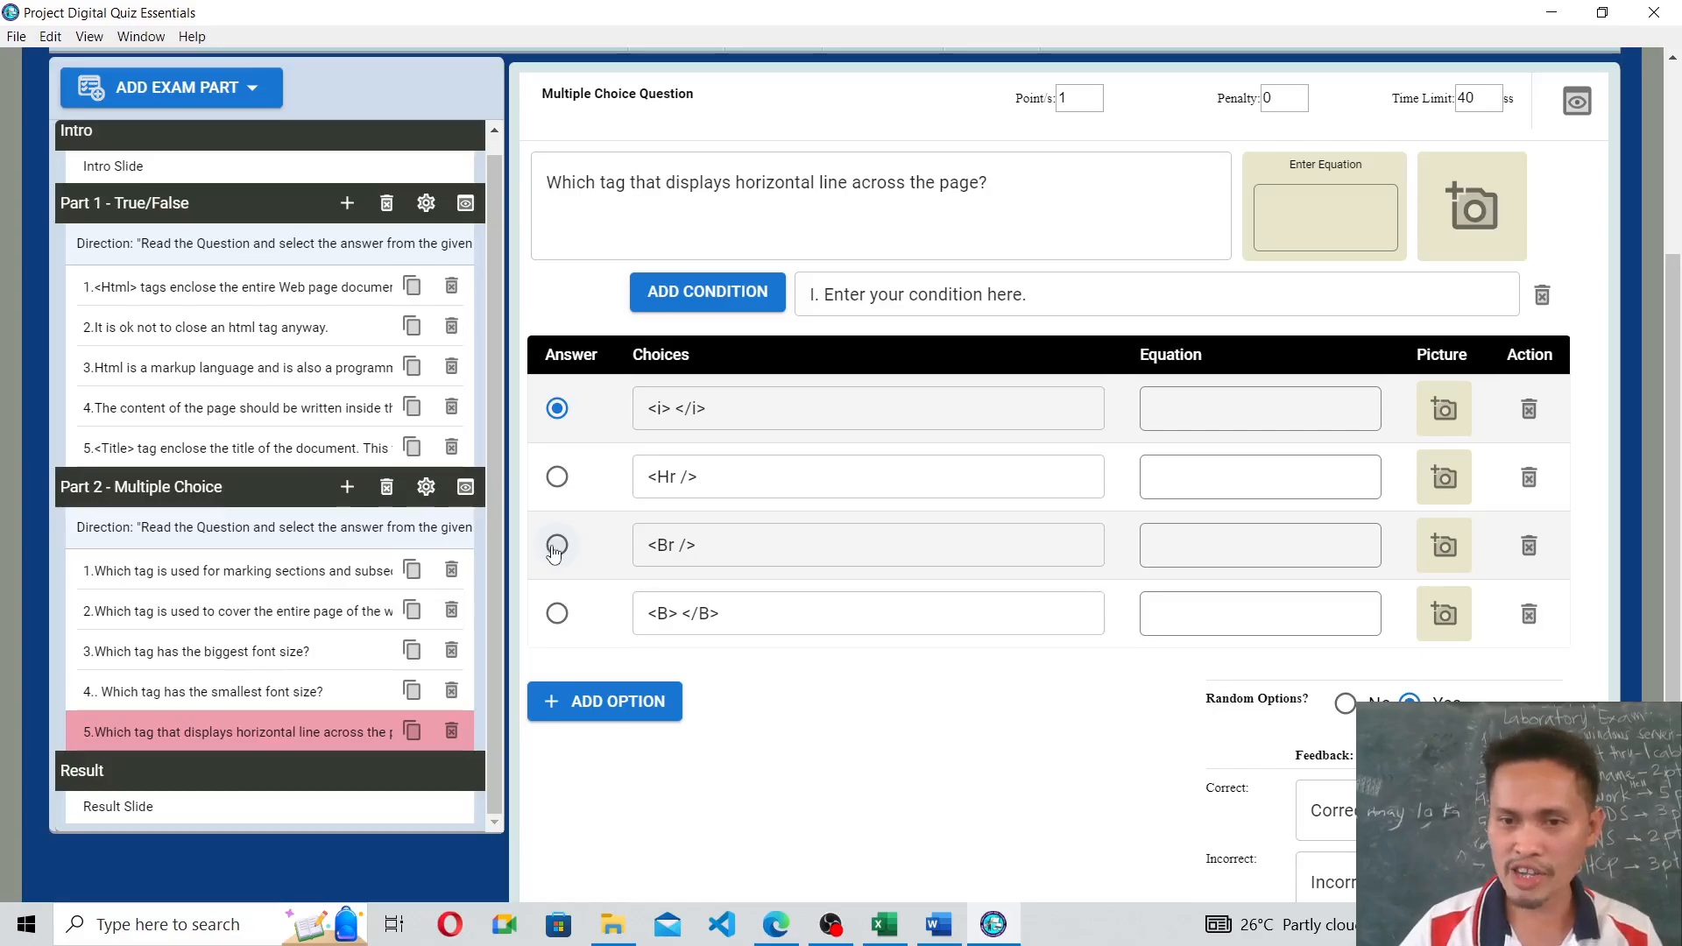
# Review the horizontal-line question's time limit, choices, answer and feedback settings.
pyautogui.scroll(-1, 902, 639)
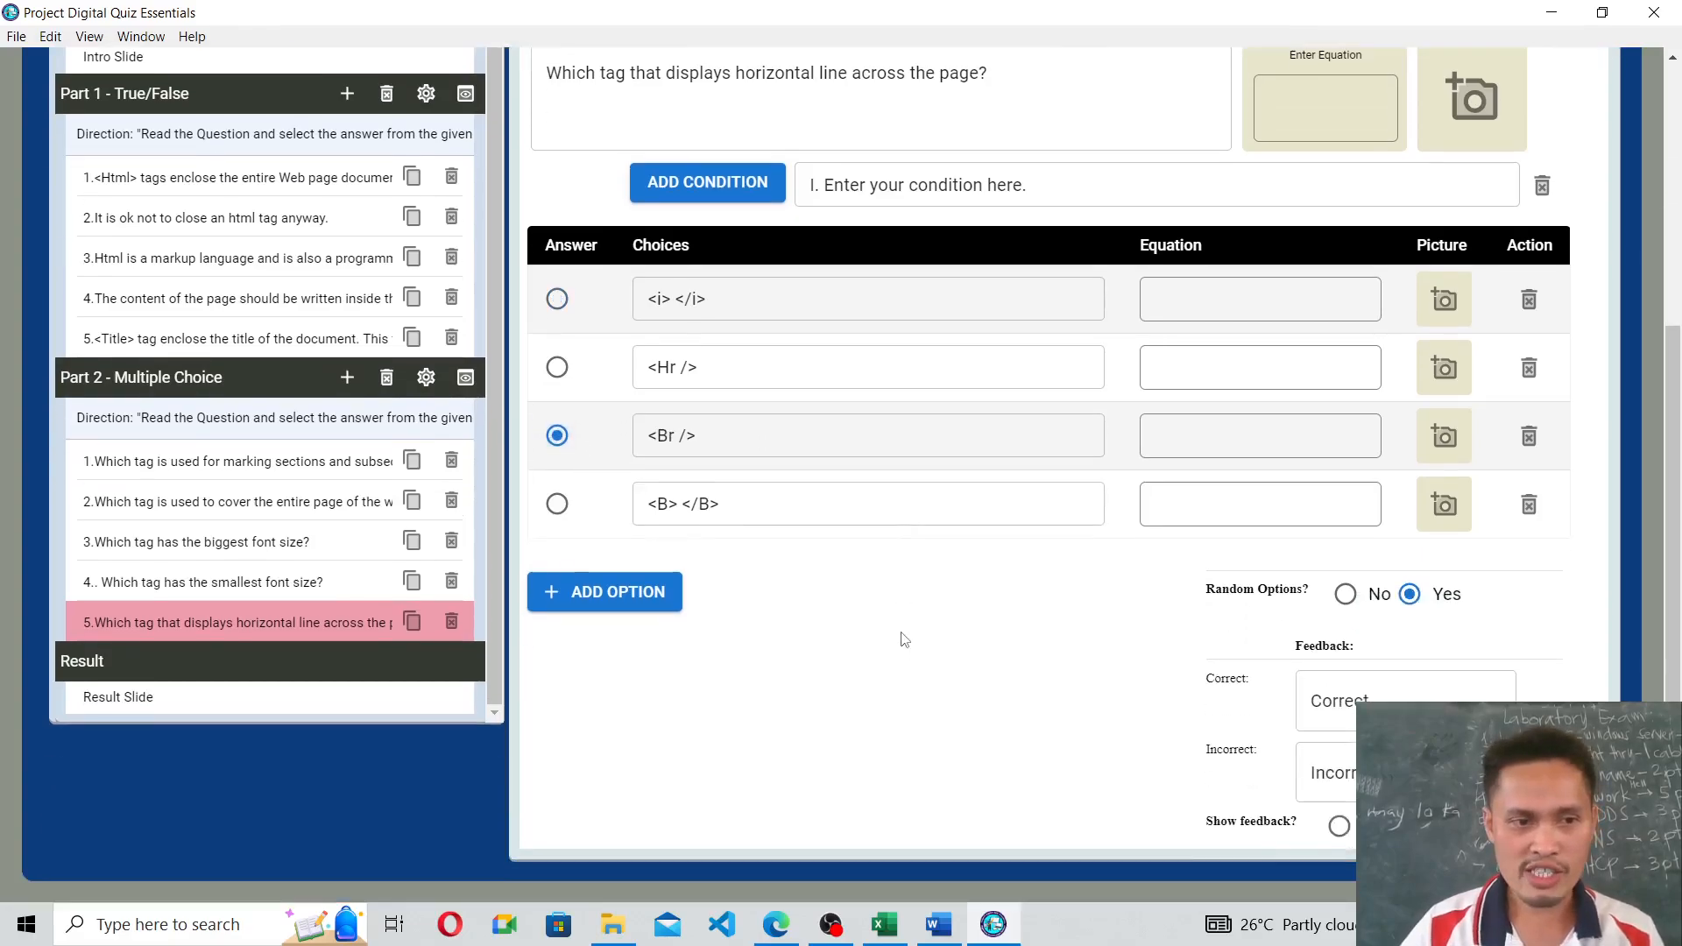
pyautogui.scroll(3, 905, 640)
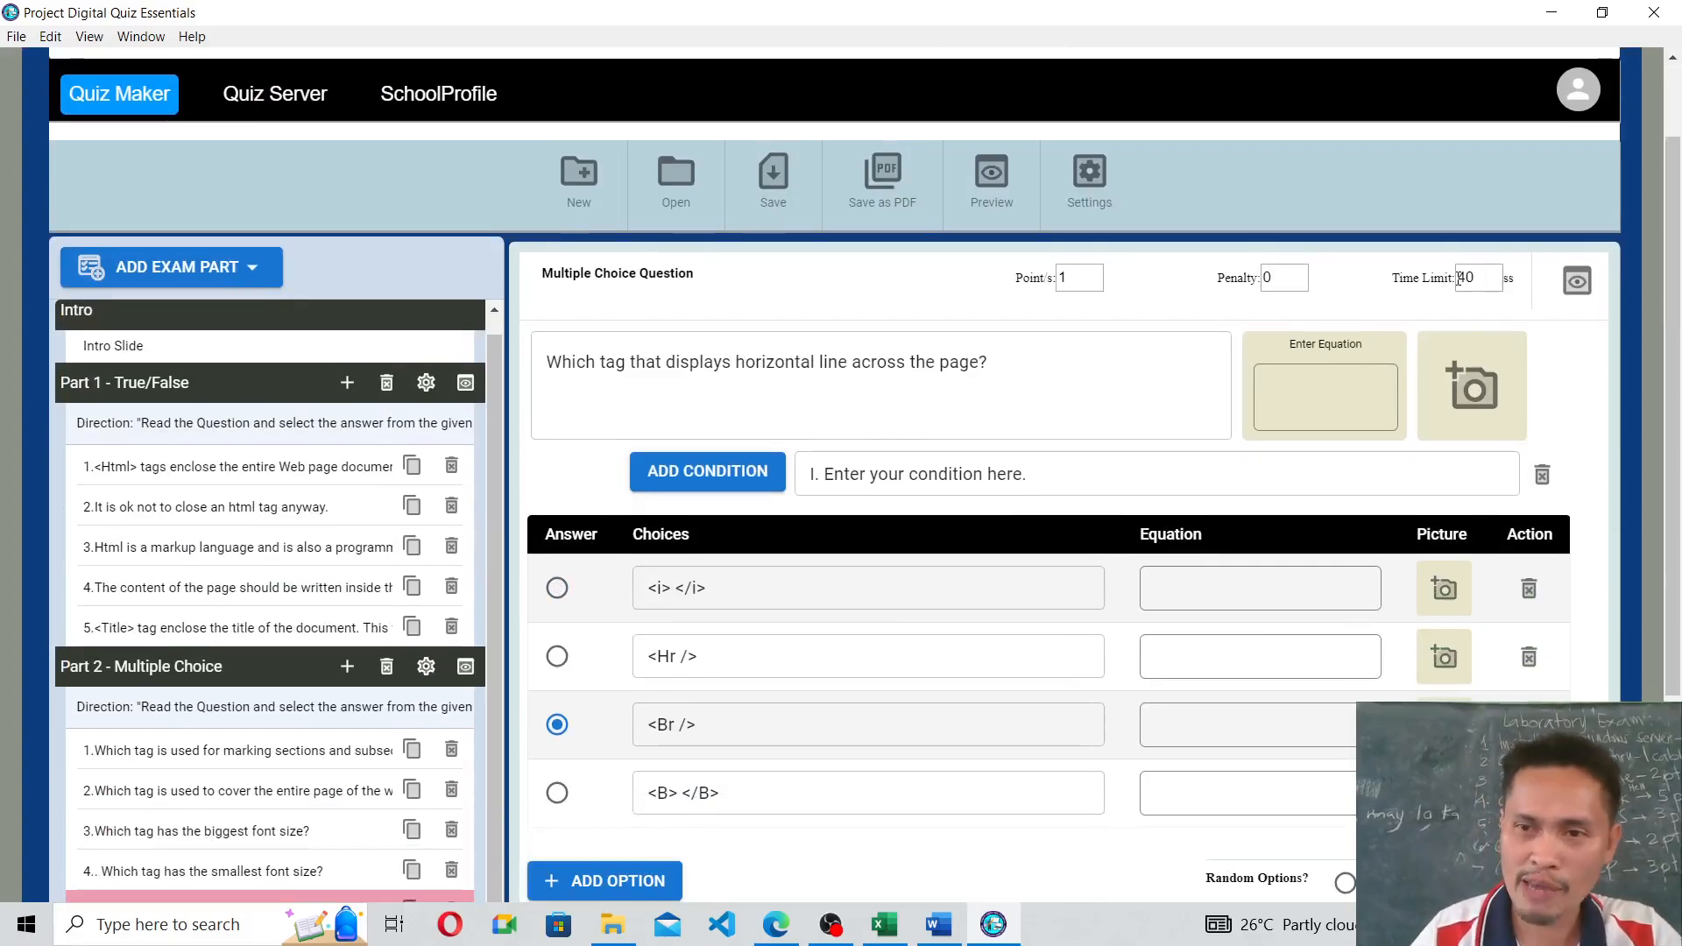
pyautogui.click(1476, 278)
pyautogui.scroll(-2, 94, 755)
pyautogui.scroll(-1, 95, 755)
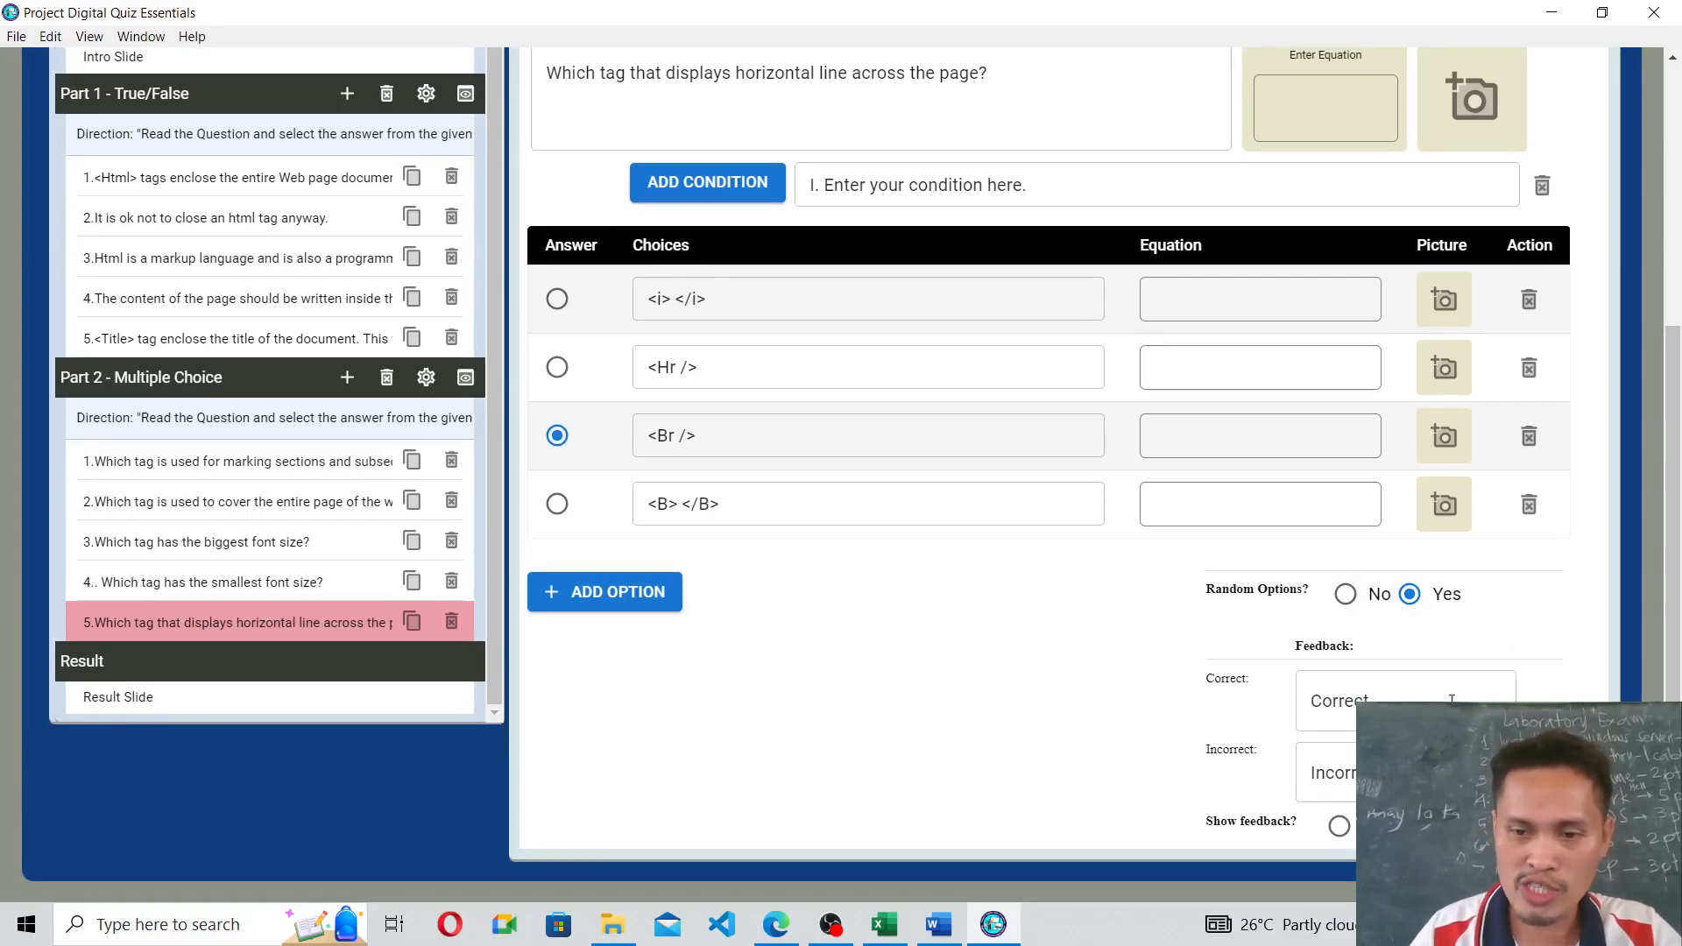
pyautogui.scroll(4, 706, 638)
pyautogui.scroll(-4, 706, 638)
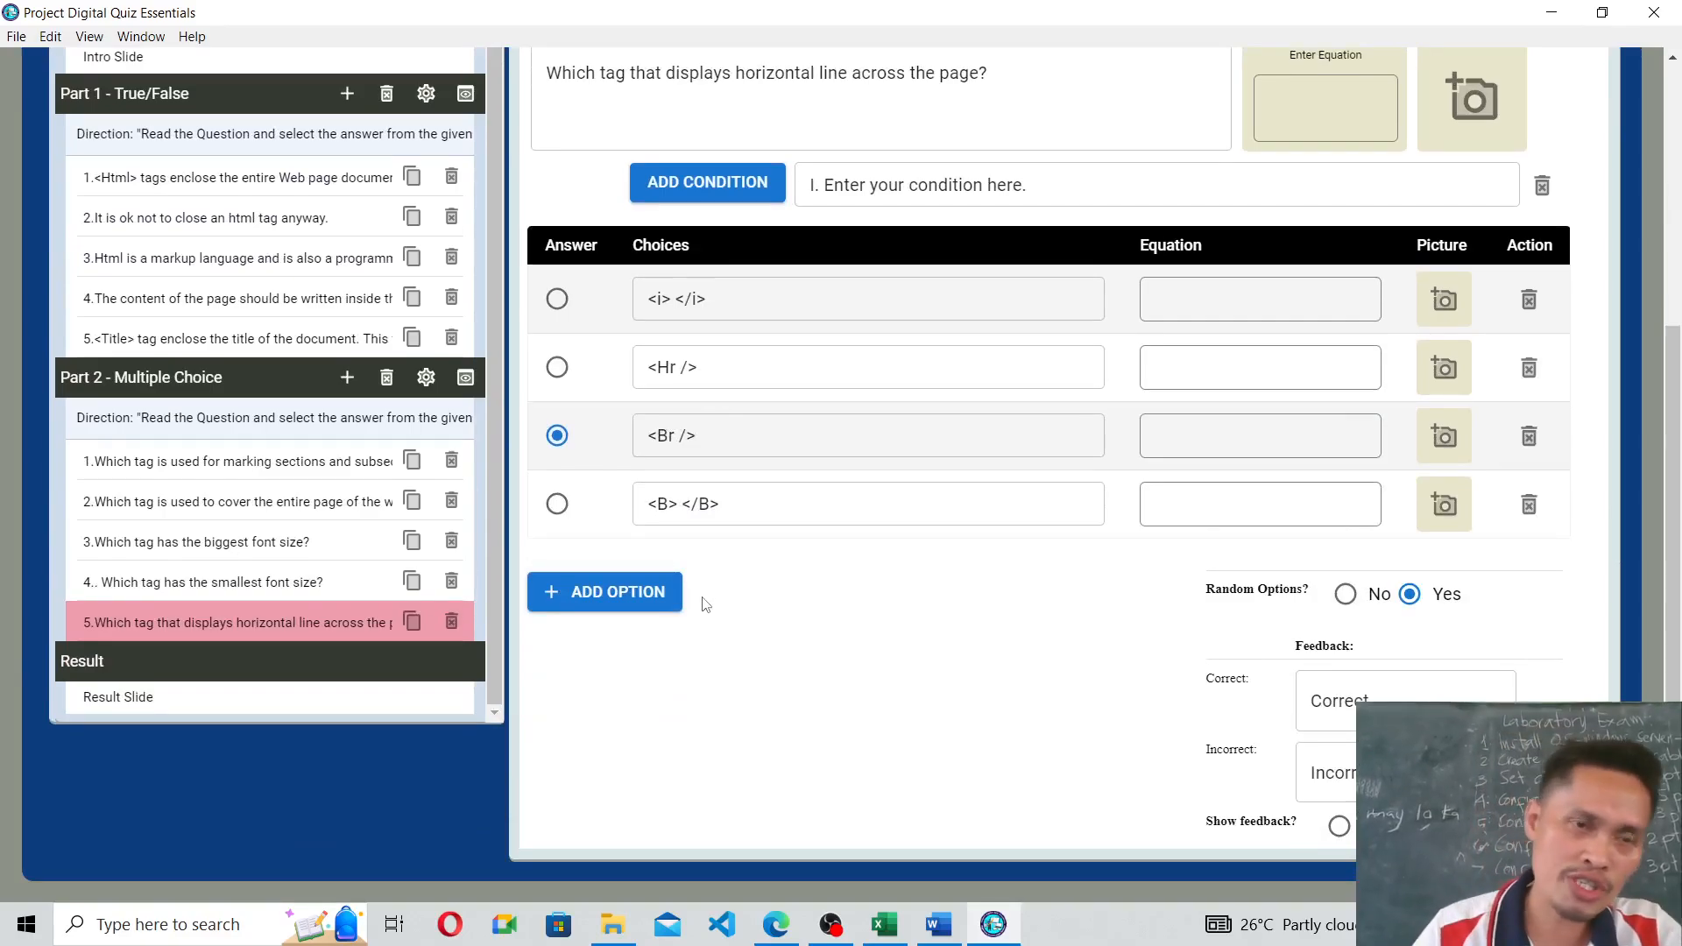
pyautogui.scroll(2, 829, 462)
pyautogui.scroll(2, 830, 462)
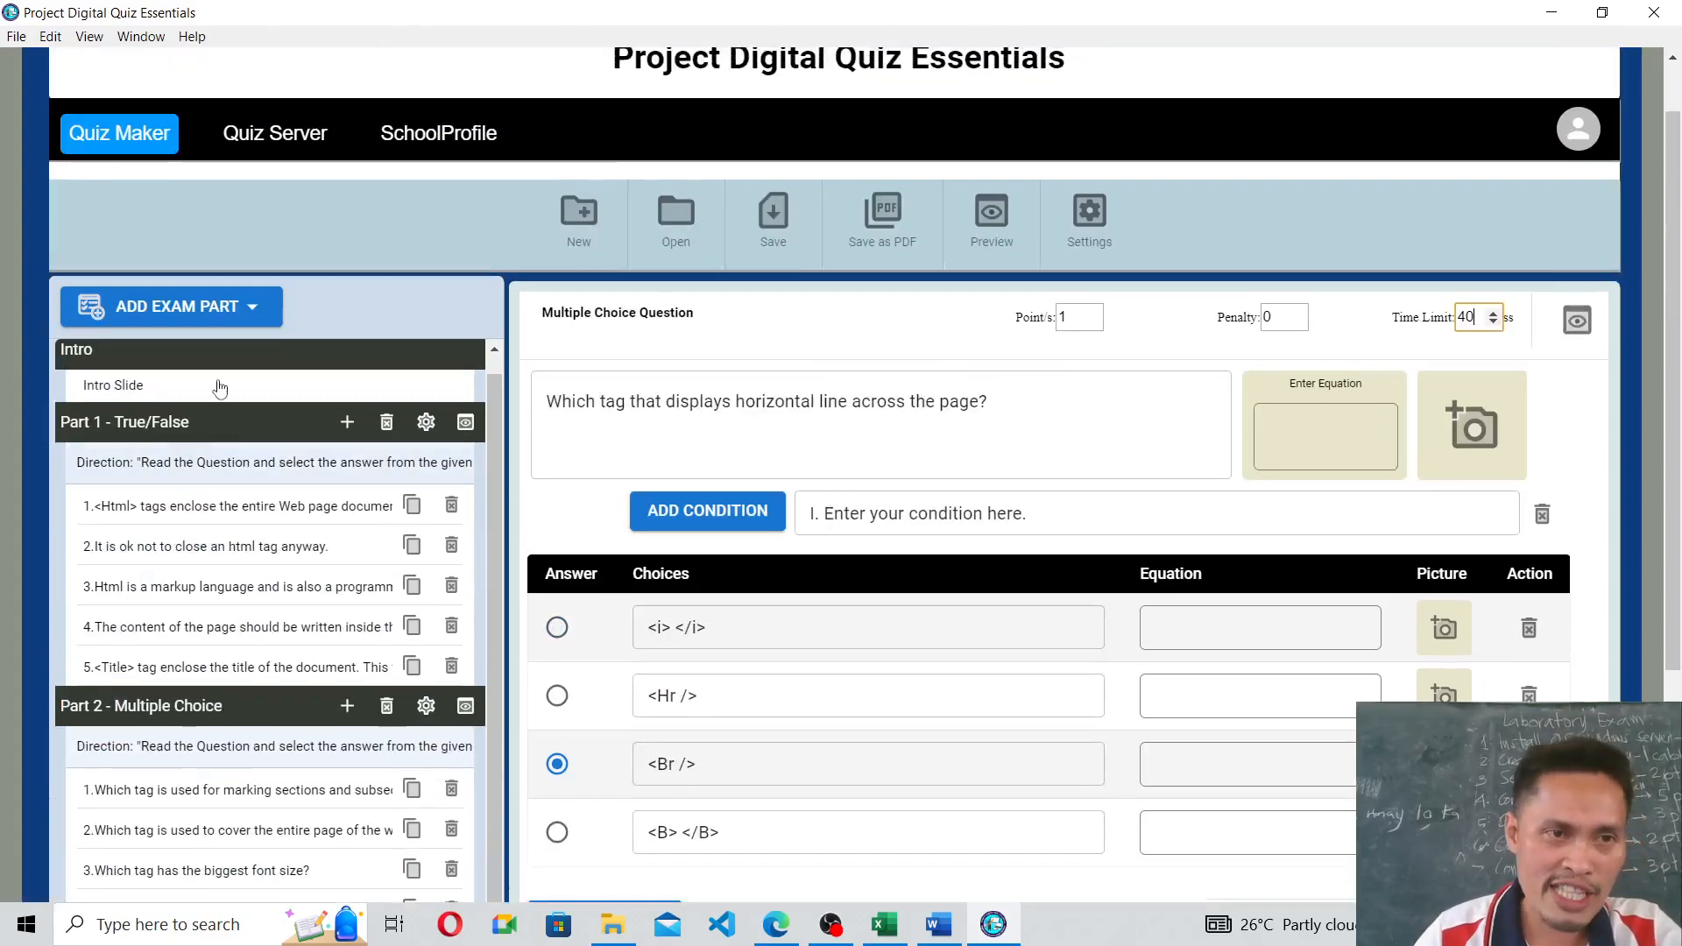
# Add a Multiple Response exam part to the quiz after the Multiple Choice part.
pyautogui.click(254, 313)
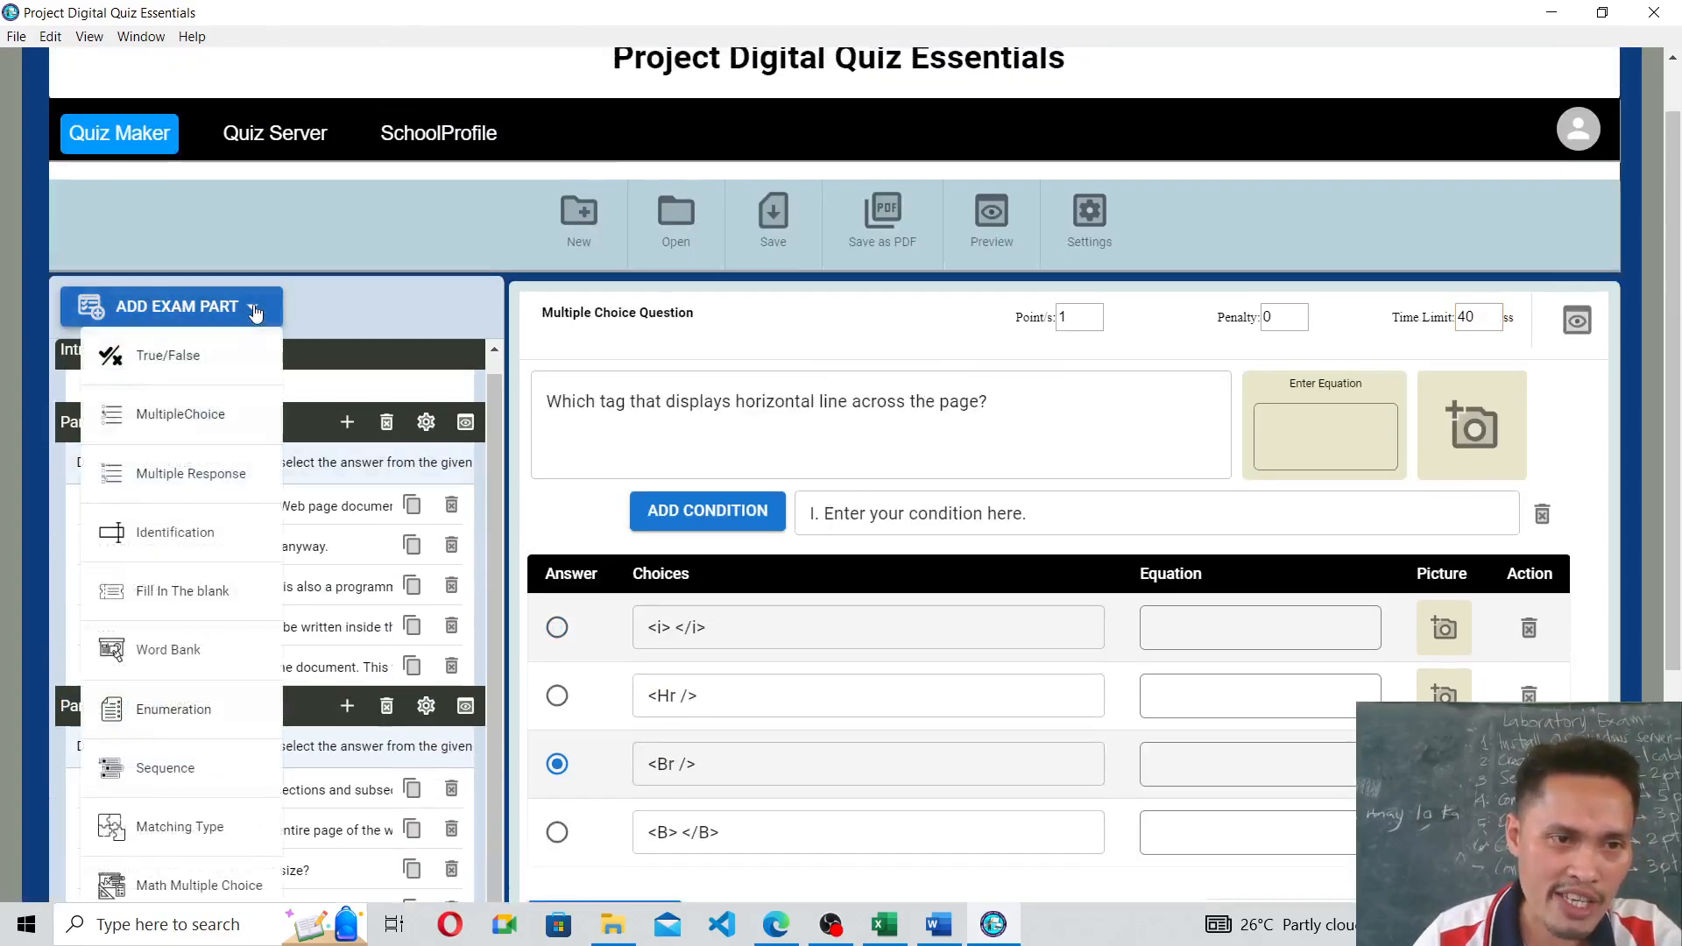
pyautogui.scroll(-4, 250, 456)
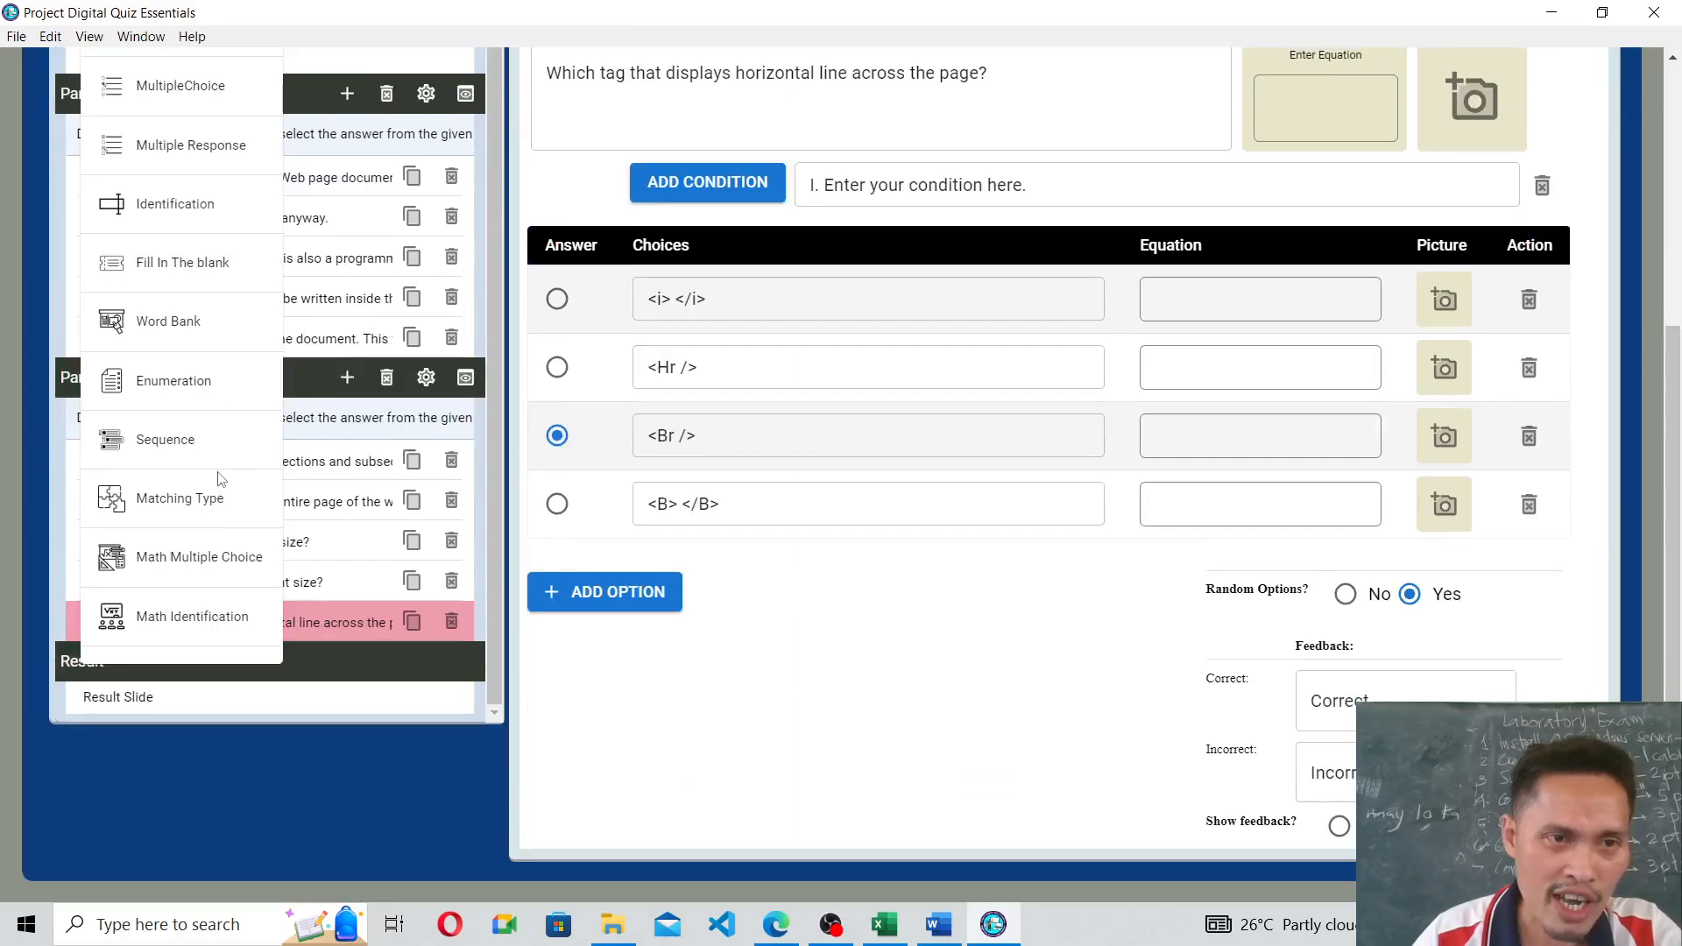
pyautogui.click(193, 156)
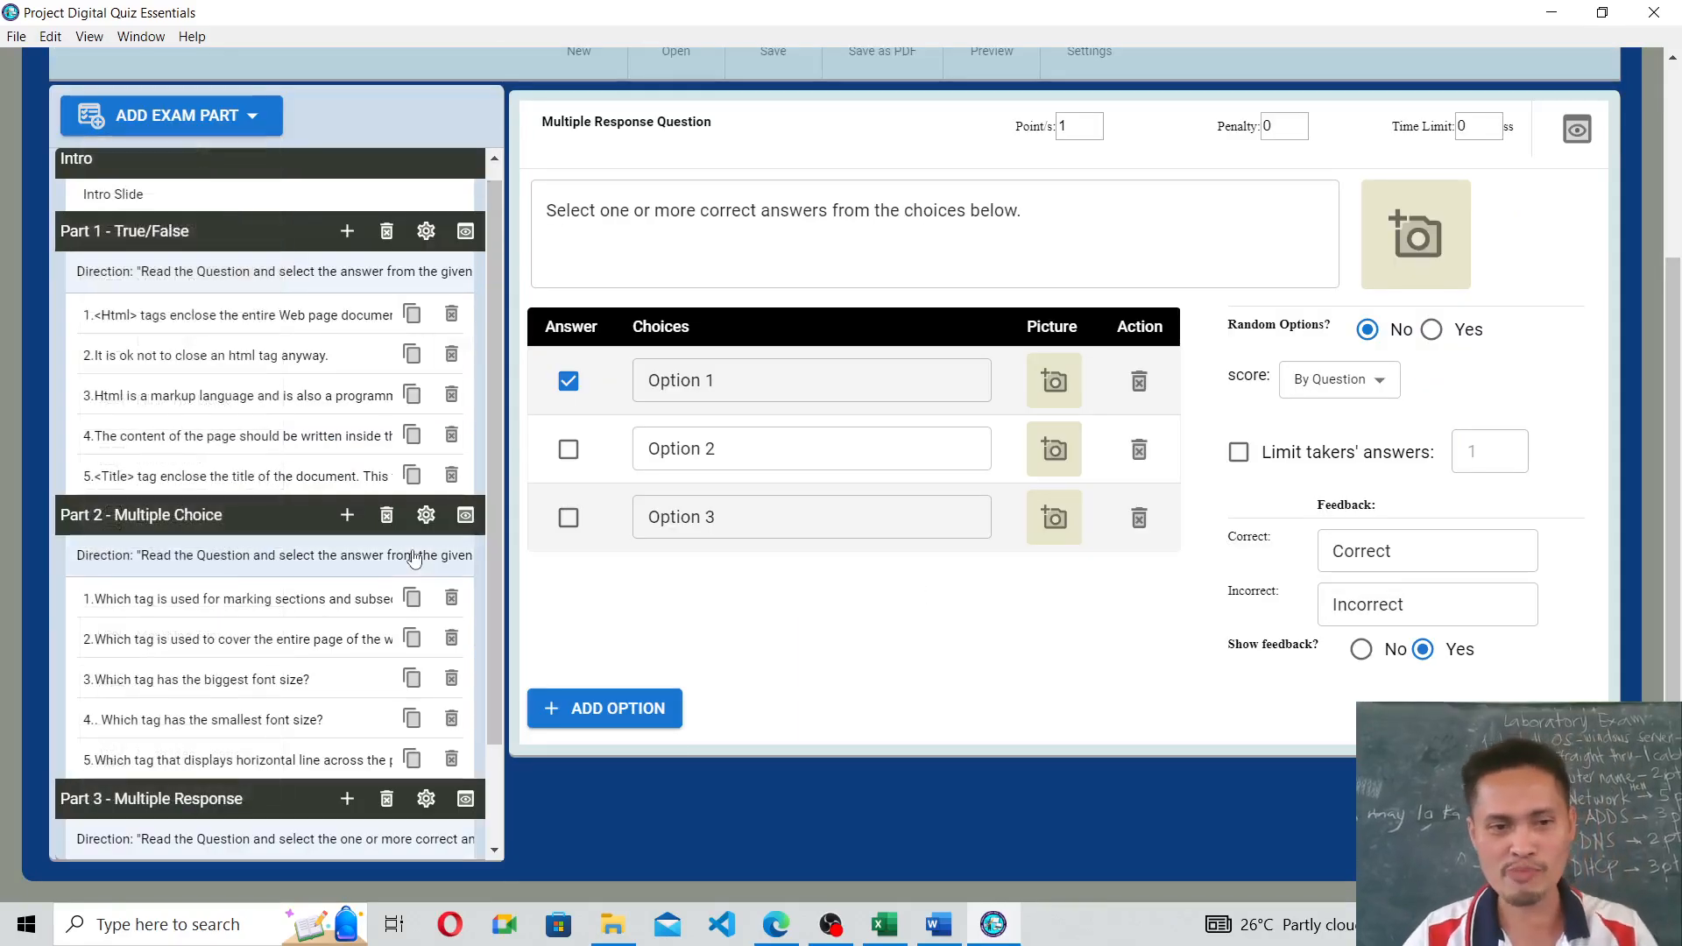
pyautogui.scroll(-3, 289, 596)
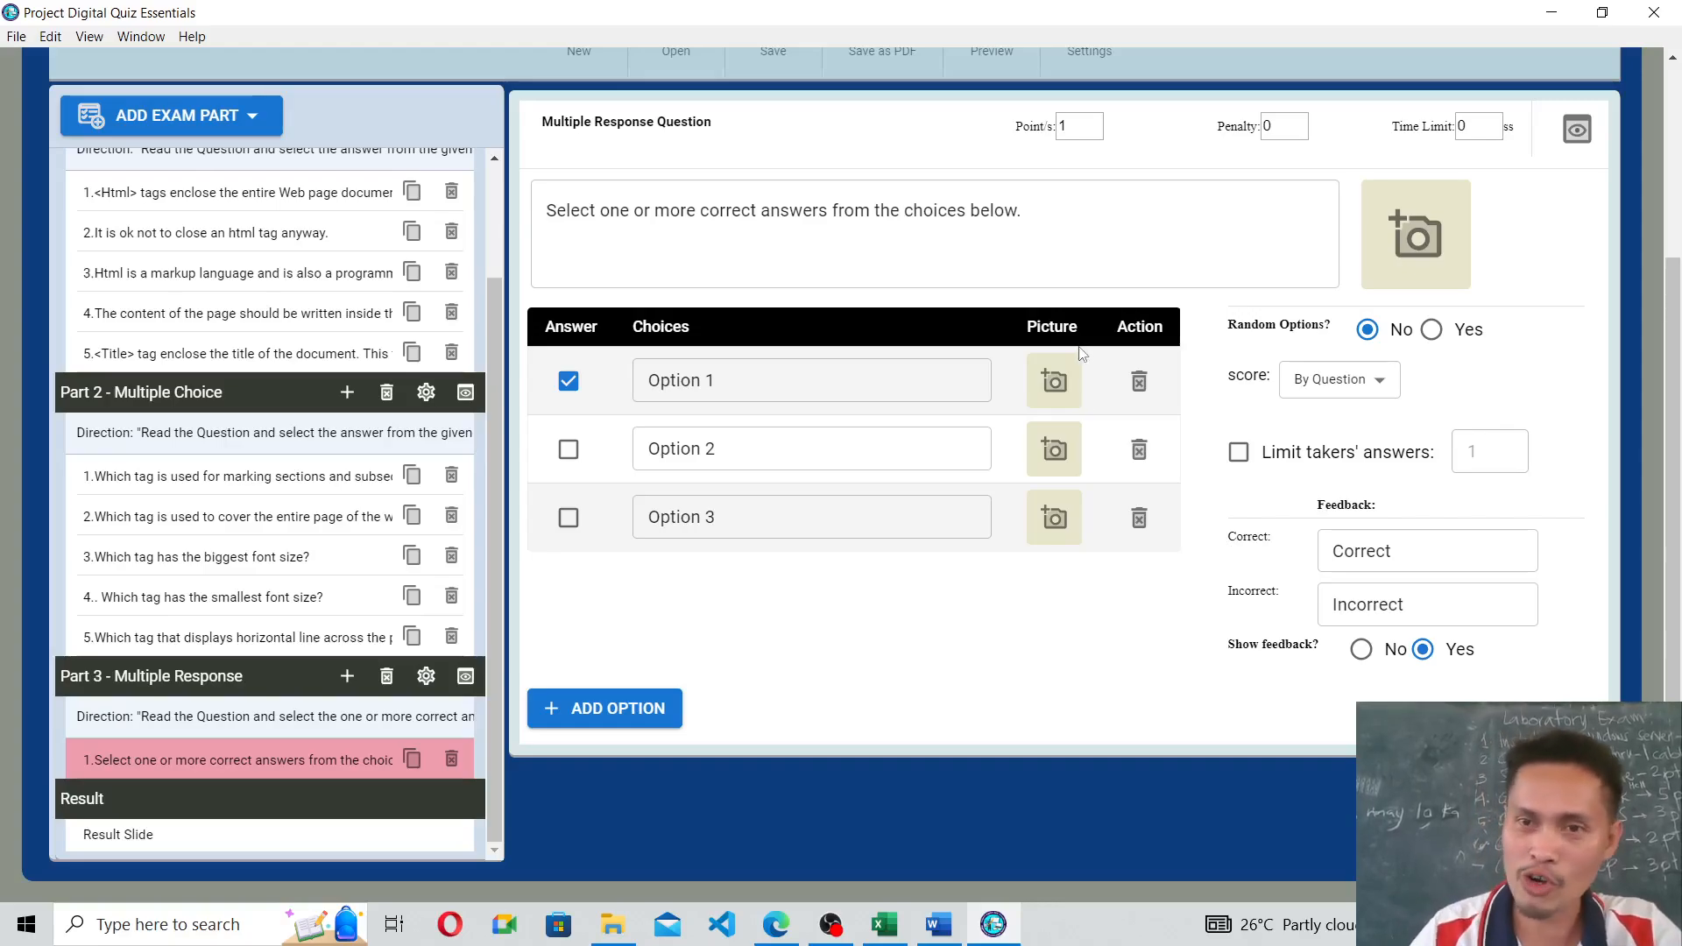
# Replace the Multiple Response question text with "Select the four basic math operations from the choices below.".
pyautogui.click(1044, 211)
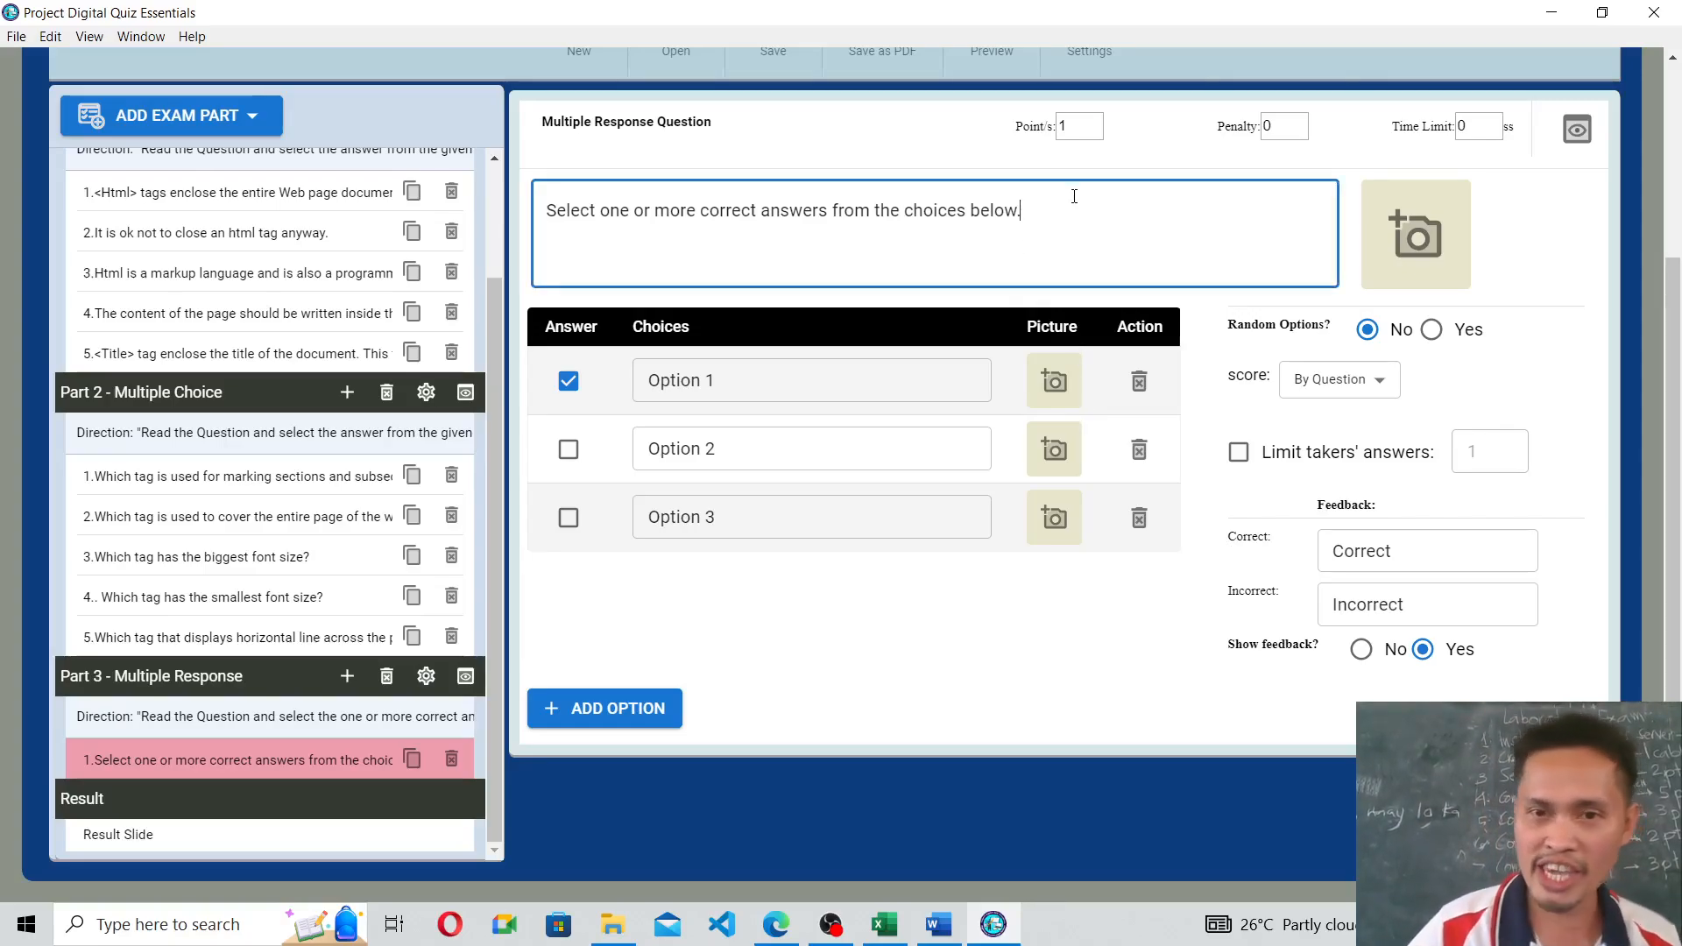
pyautogui.moveTo(1094, 207); pyautogui.dragTo(405, 258)
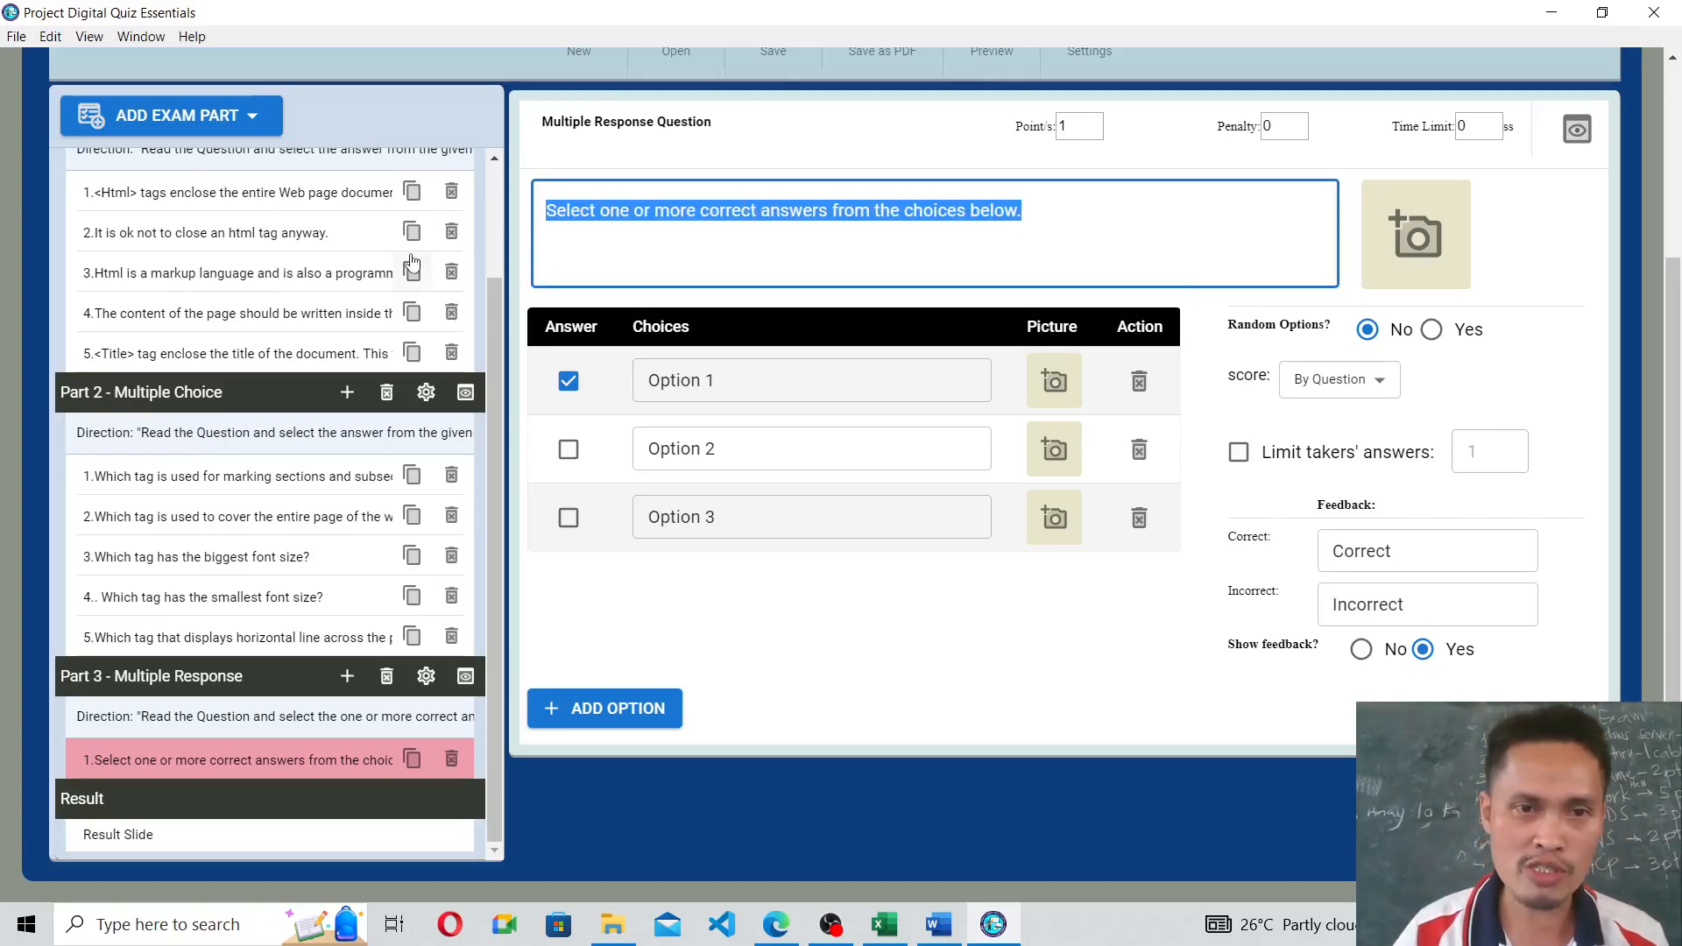
pyautogui.press('BackSpace')
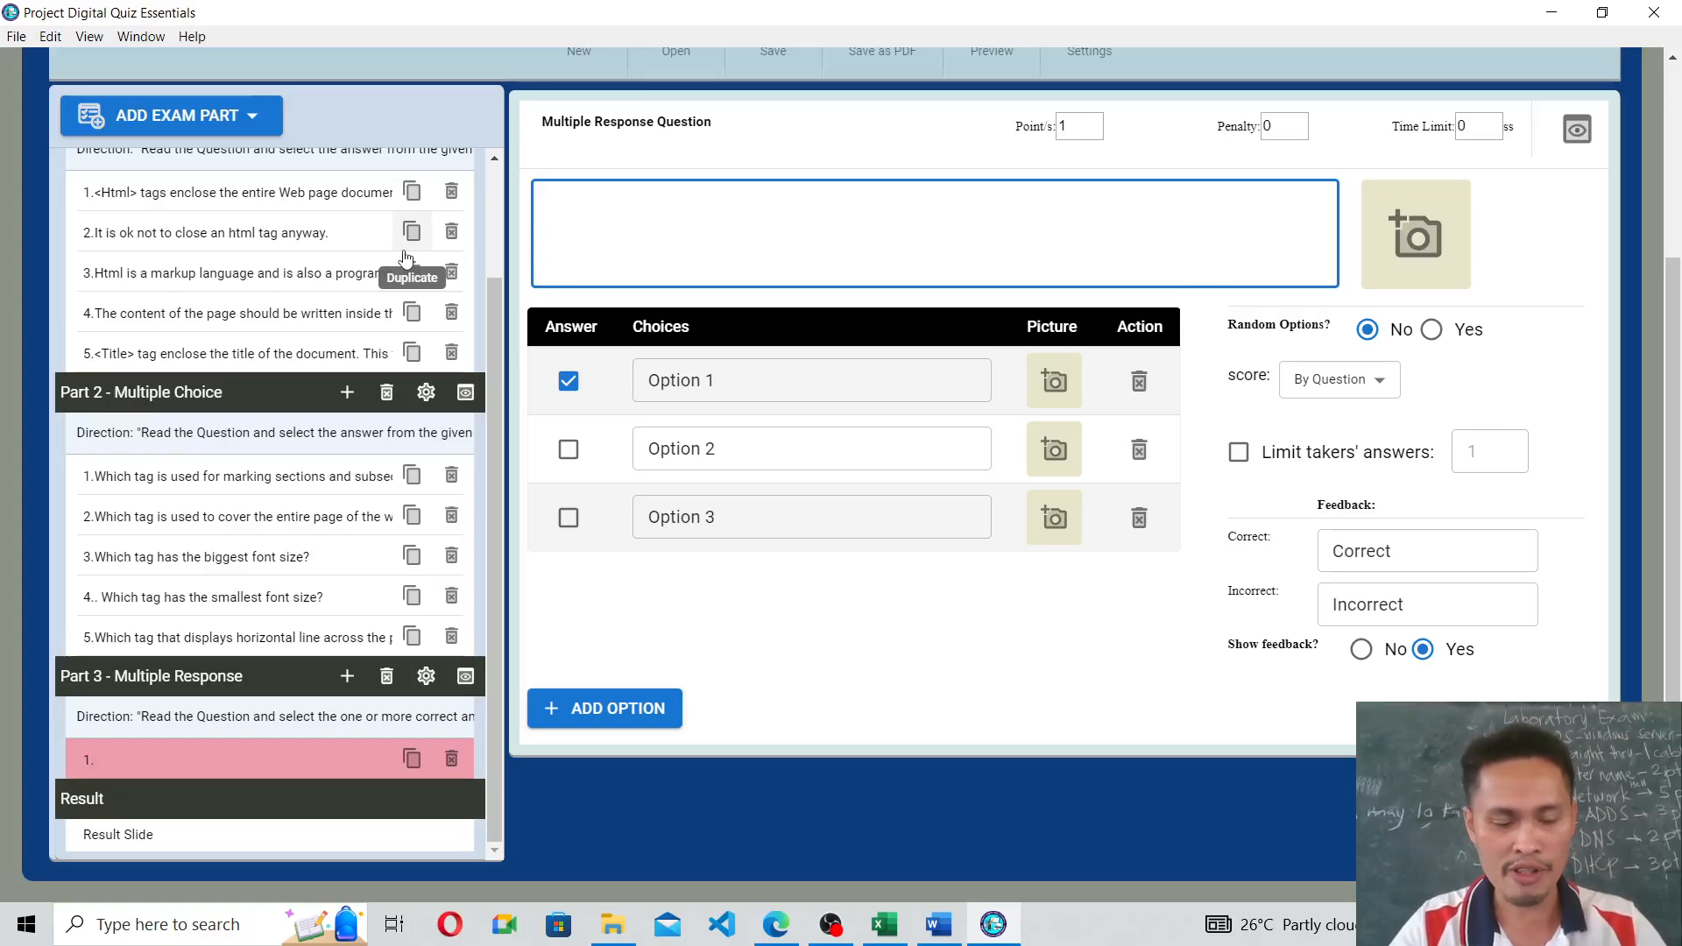
pyautogui.write('Wh')
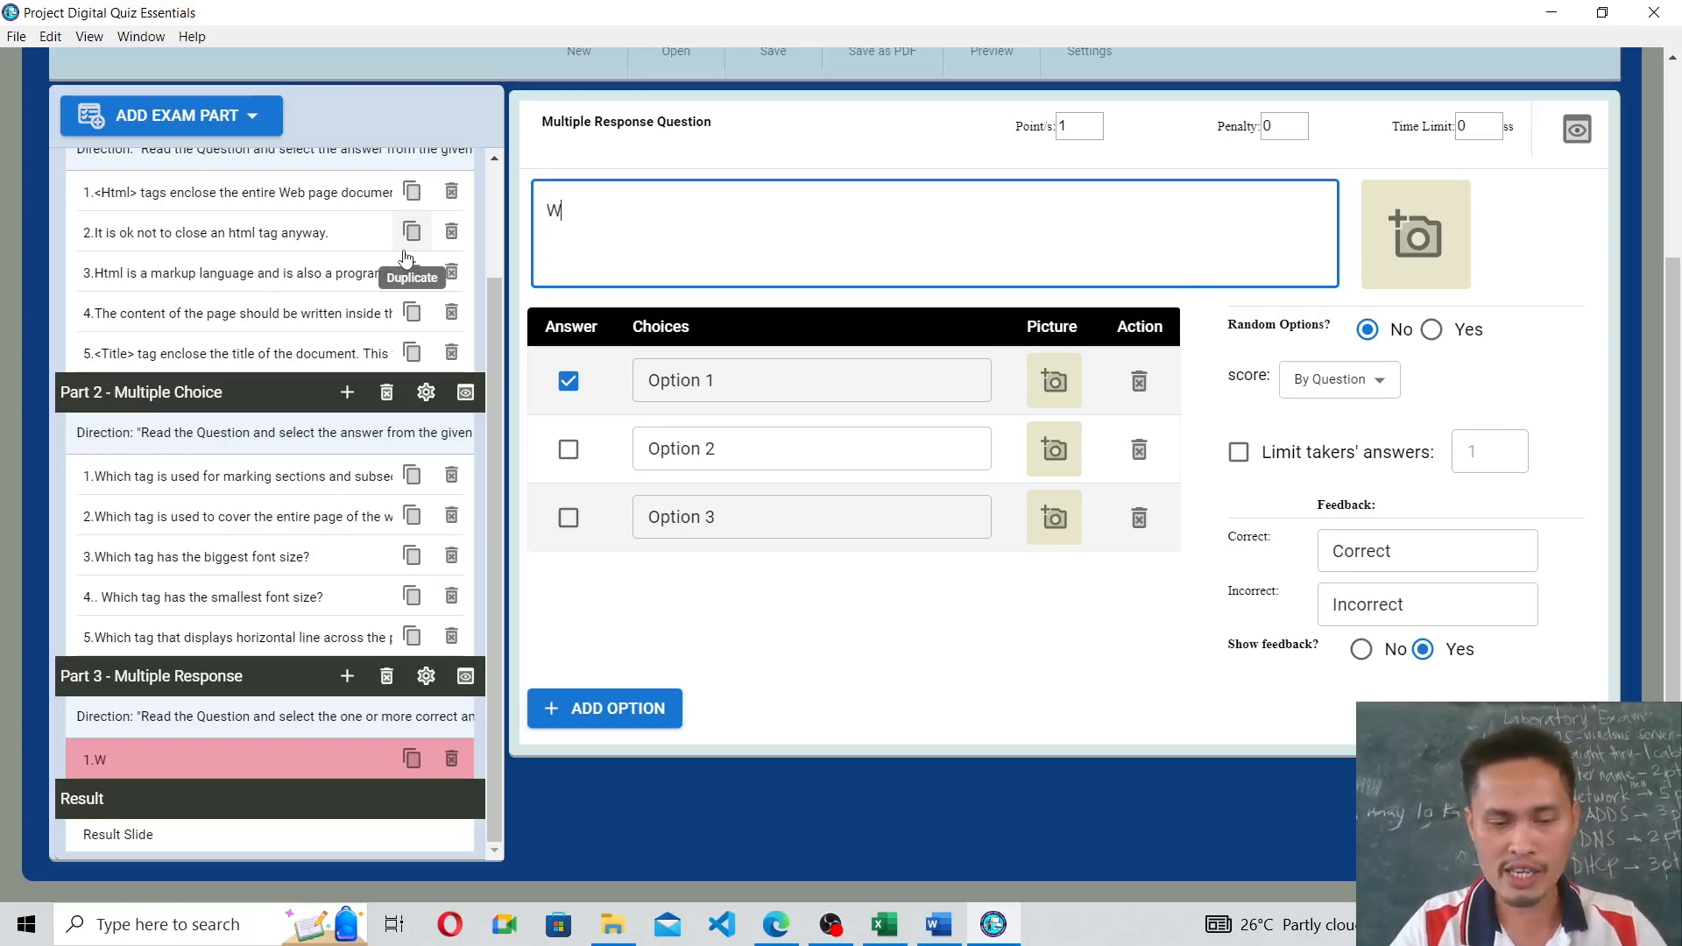
pyautogui.press('BackSpace')
pyautogui.press('BackSpace')
pyautogui.write('Sele')
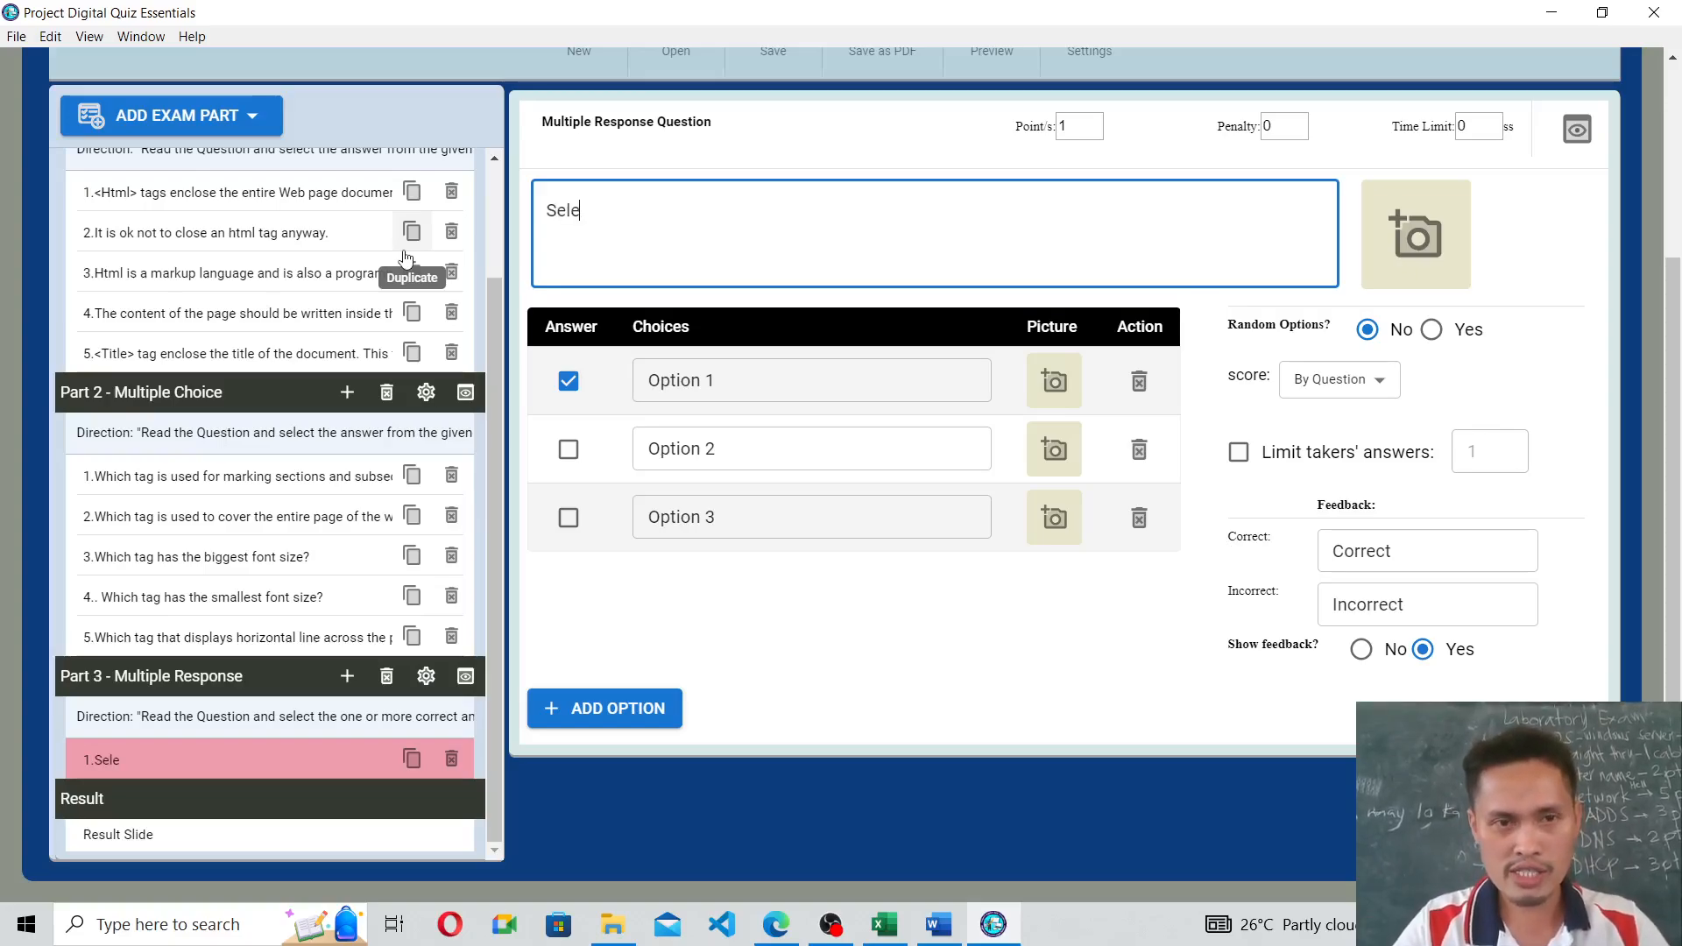
pyautogui.write('ct ')
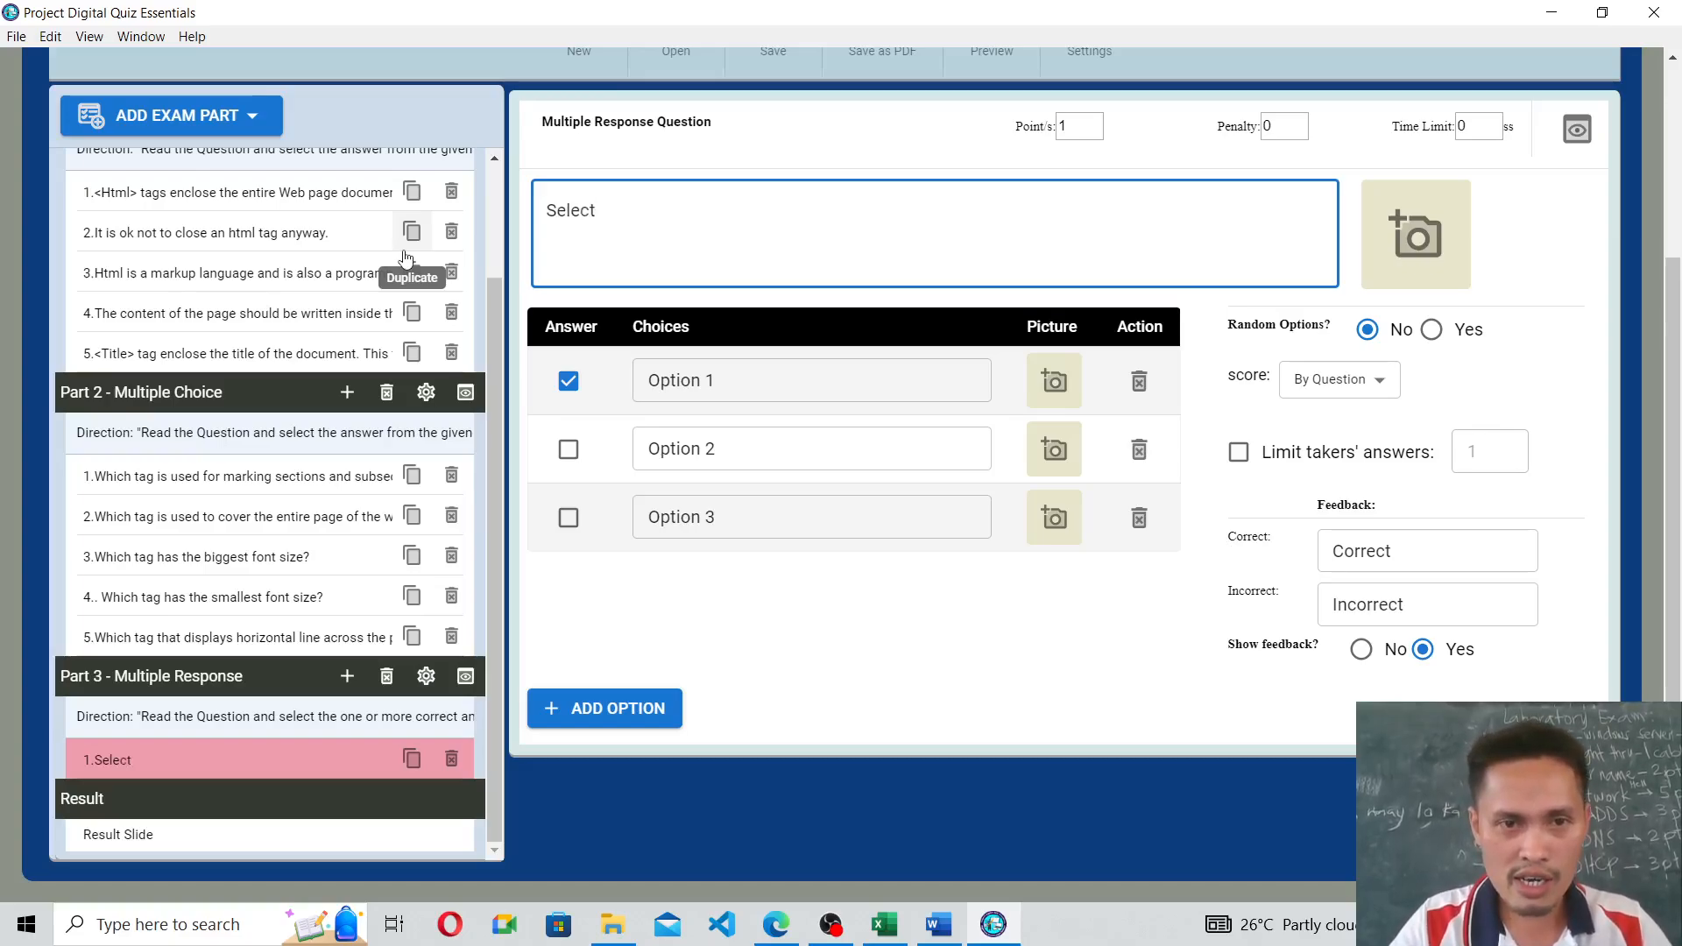
pyautogui.write('the')
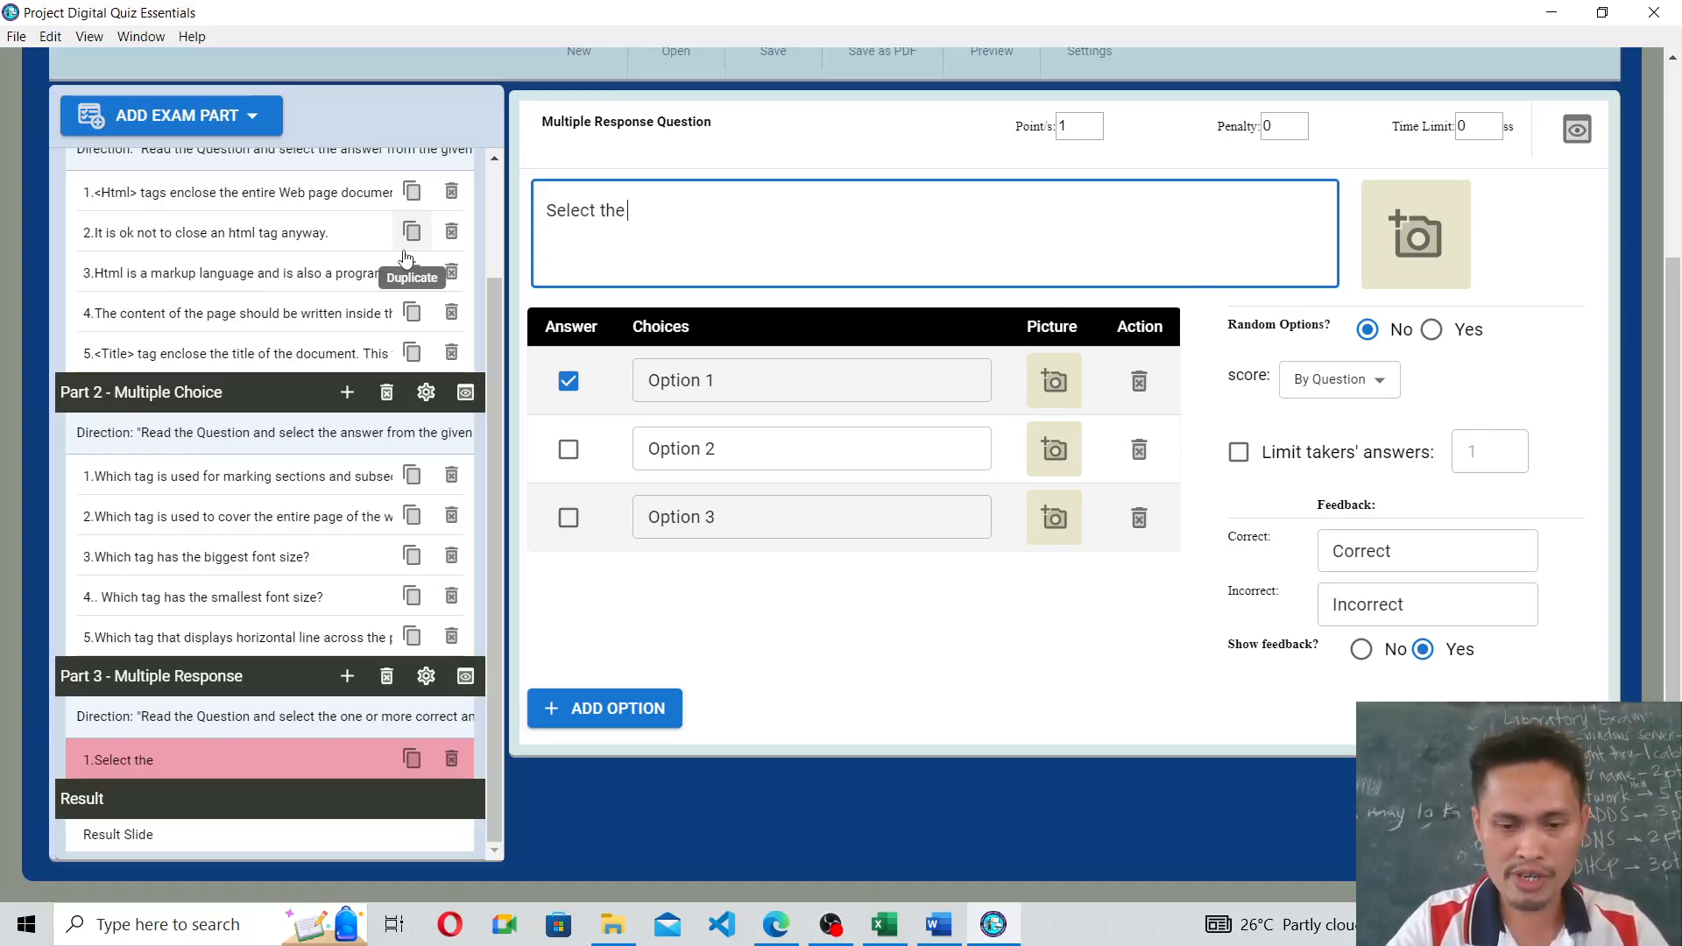
pyautogui.write(' four')
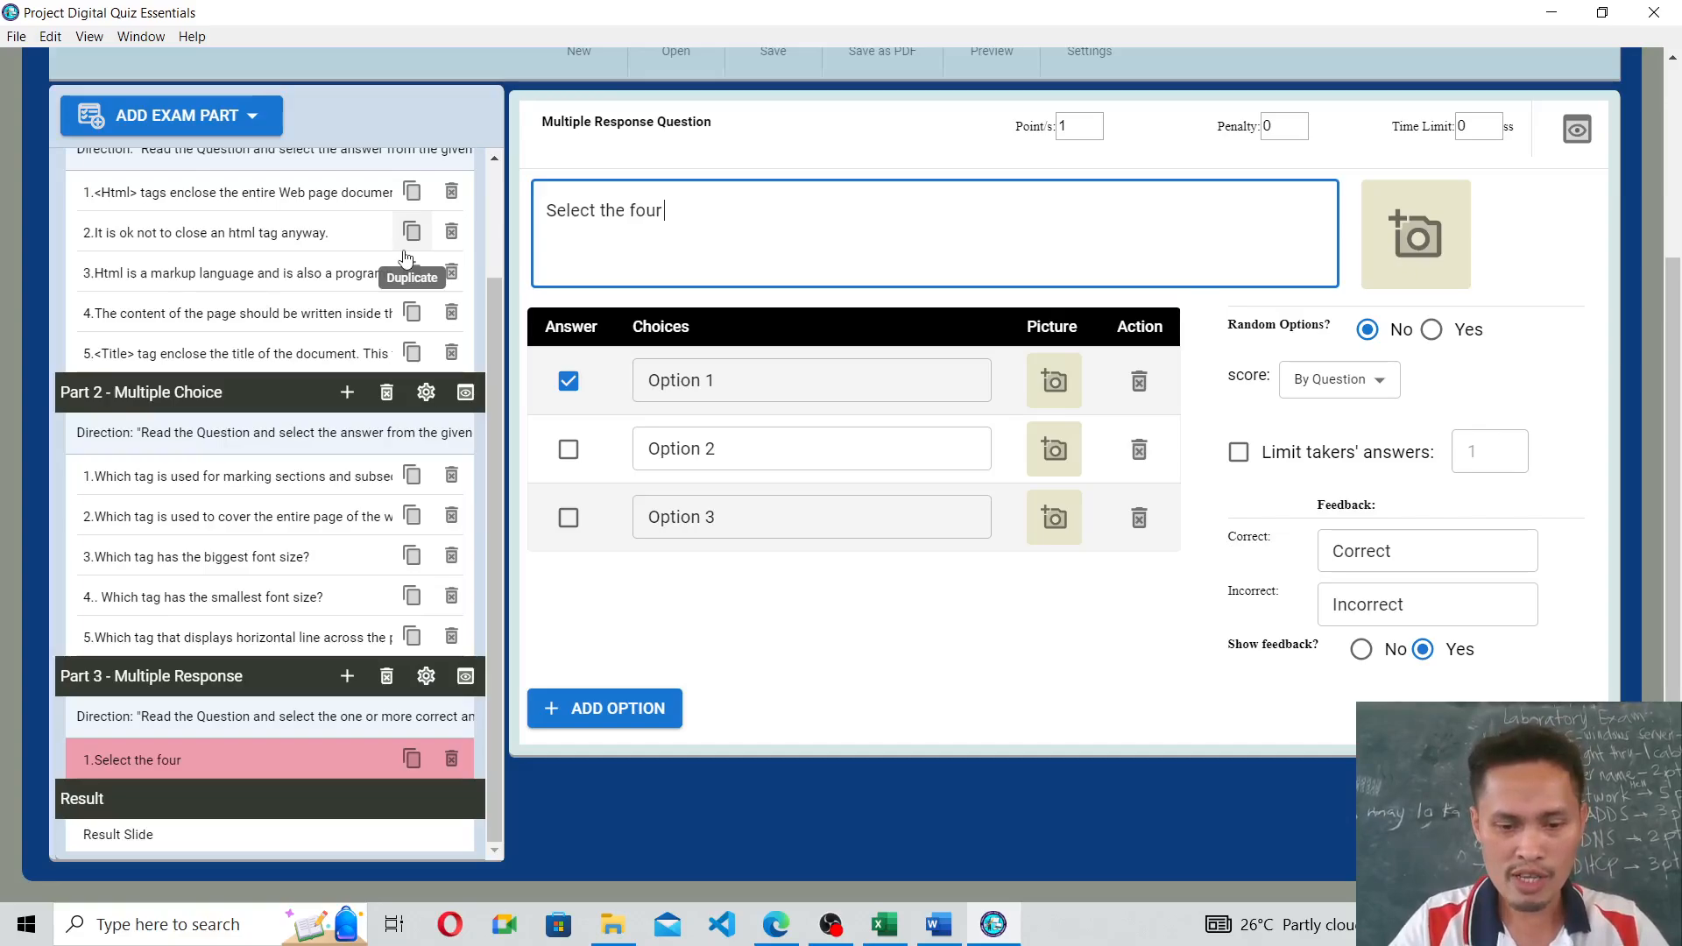
pyautogui.write(' basing')
pyautogui.press('BackSpace')
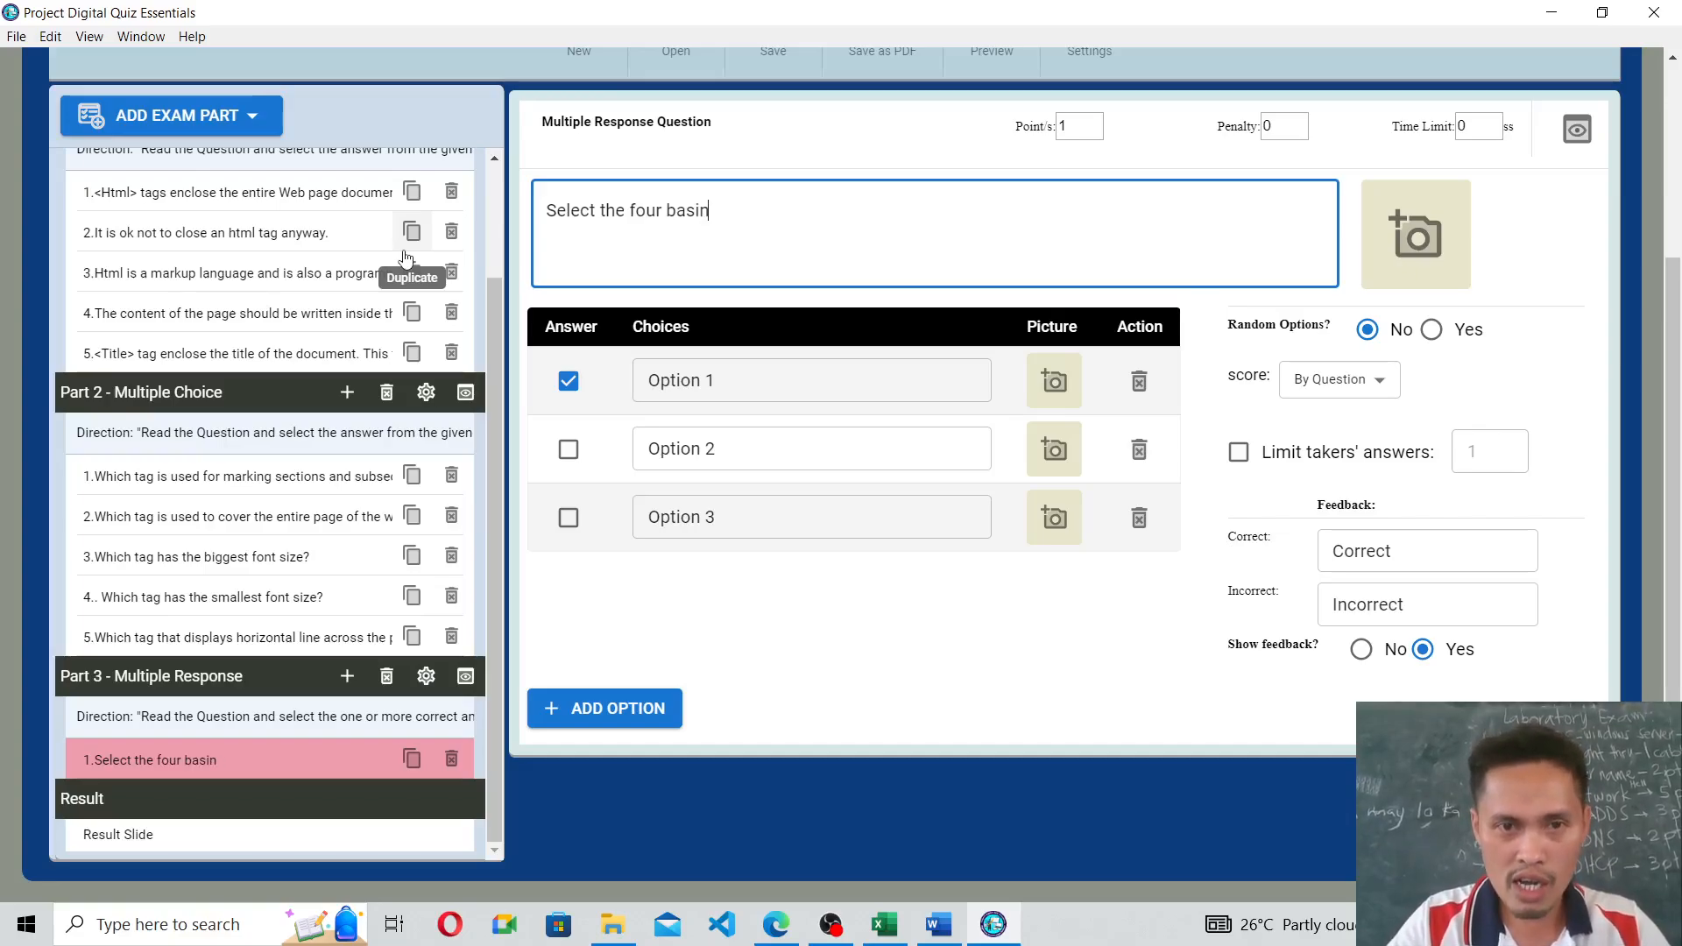
pyautogui.write('c ')
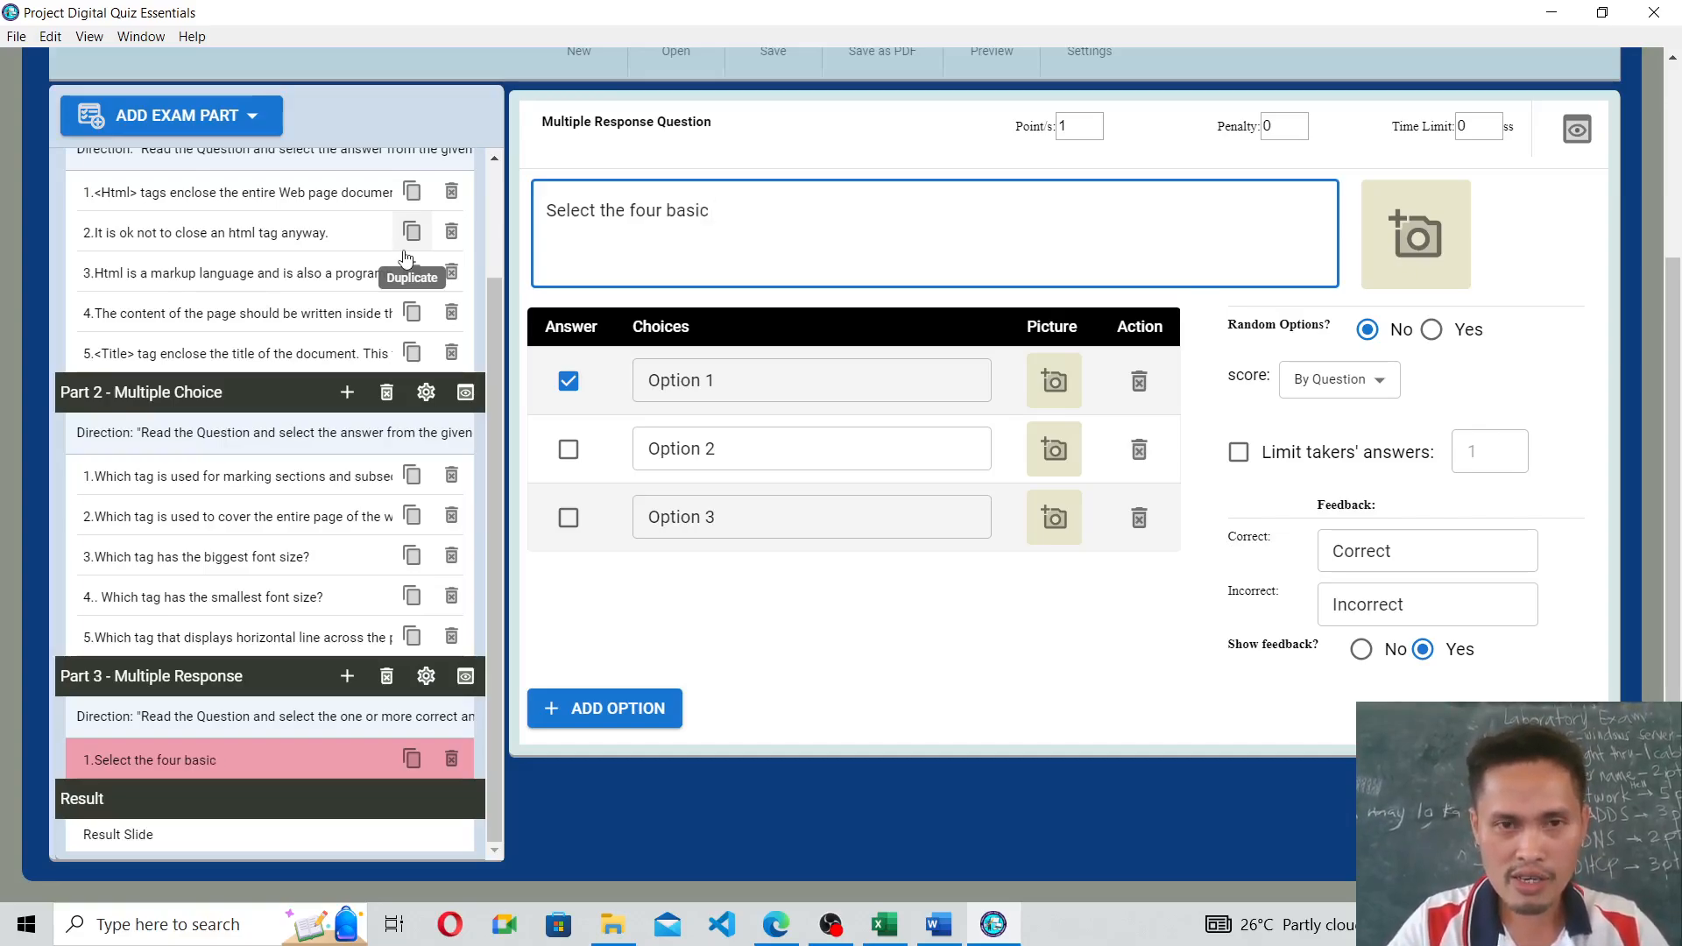
pyautogui.write('math ')
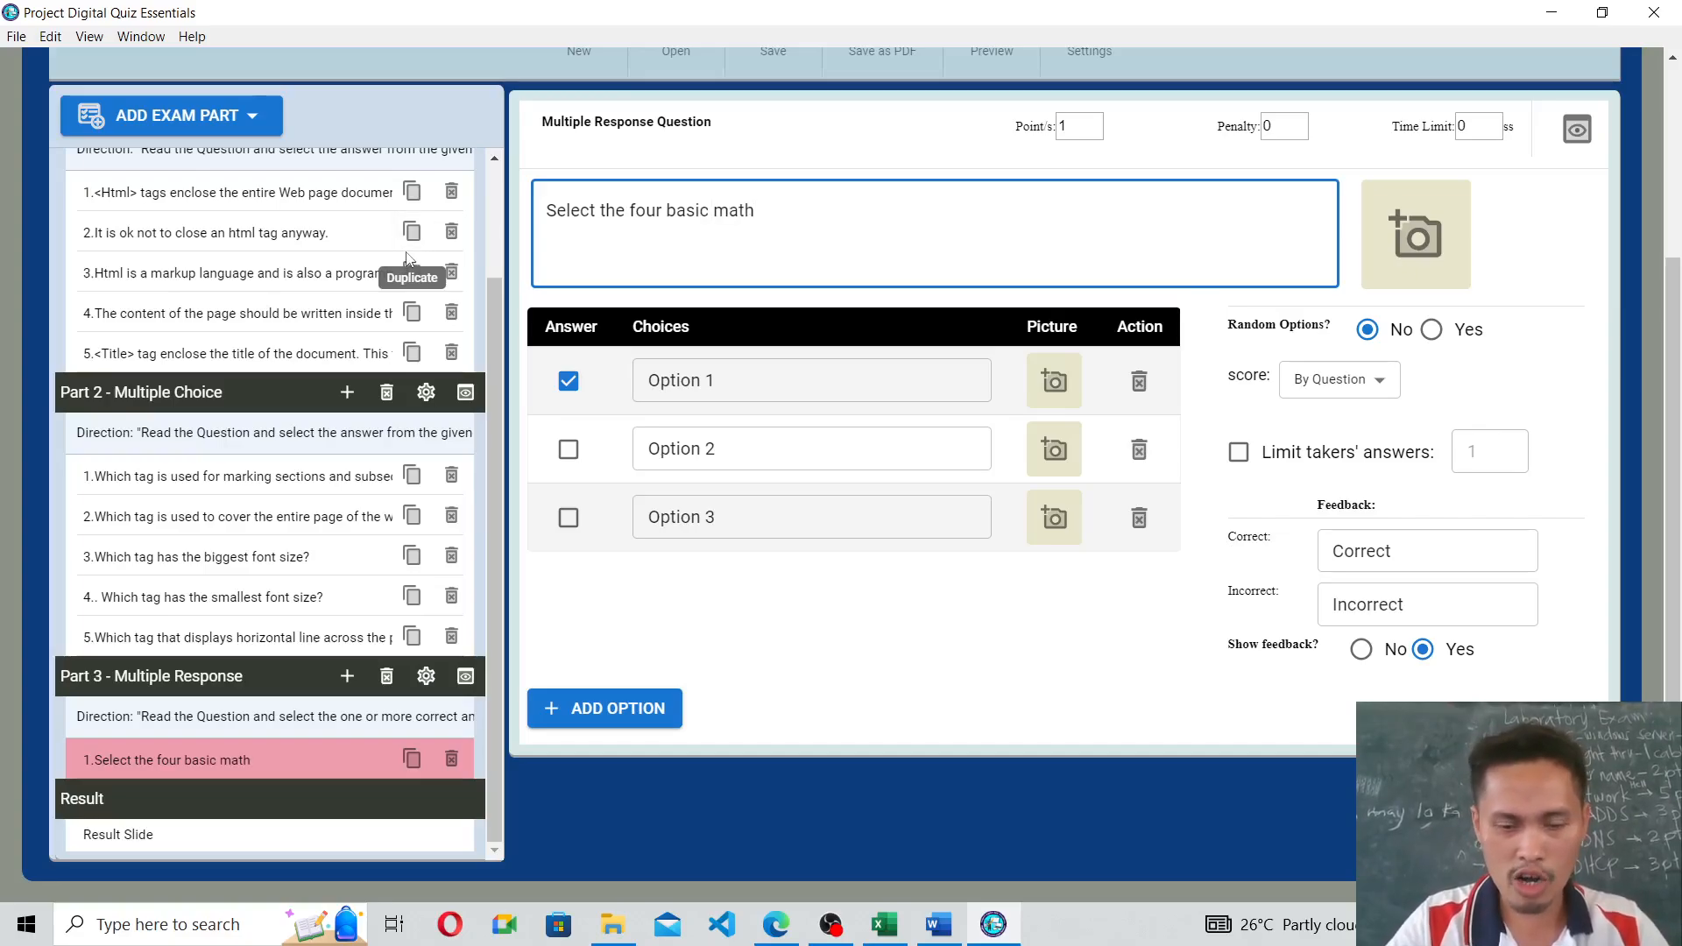
pyautogui.write('operatio')
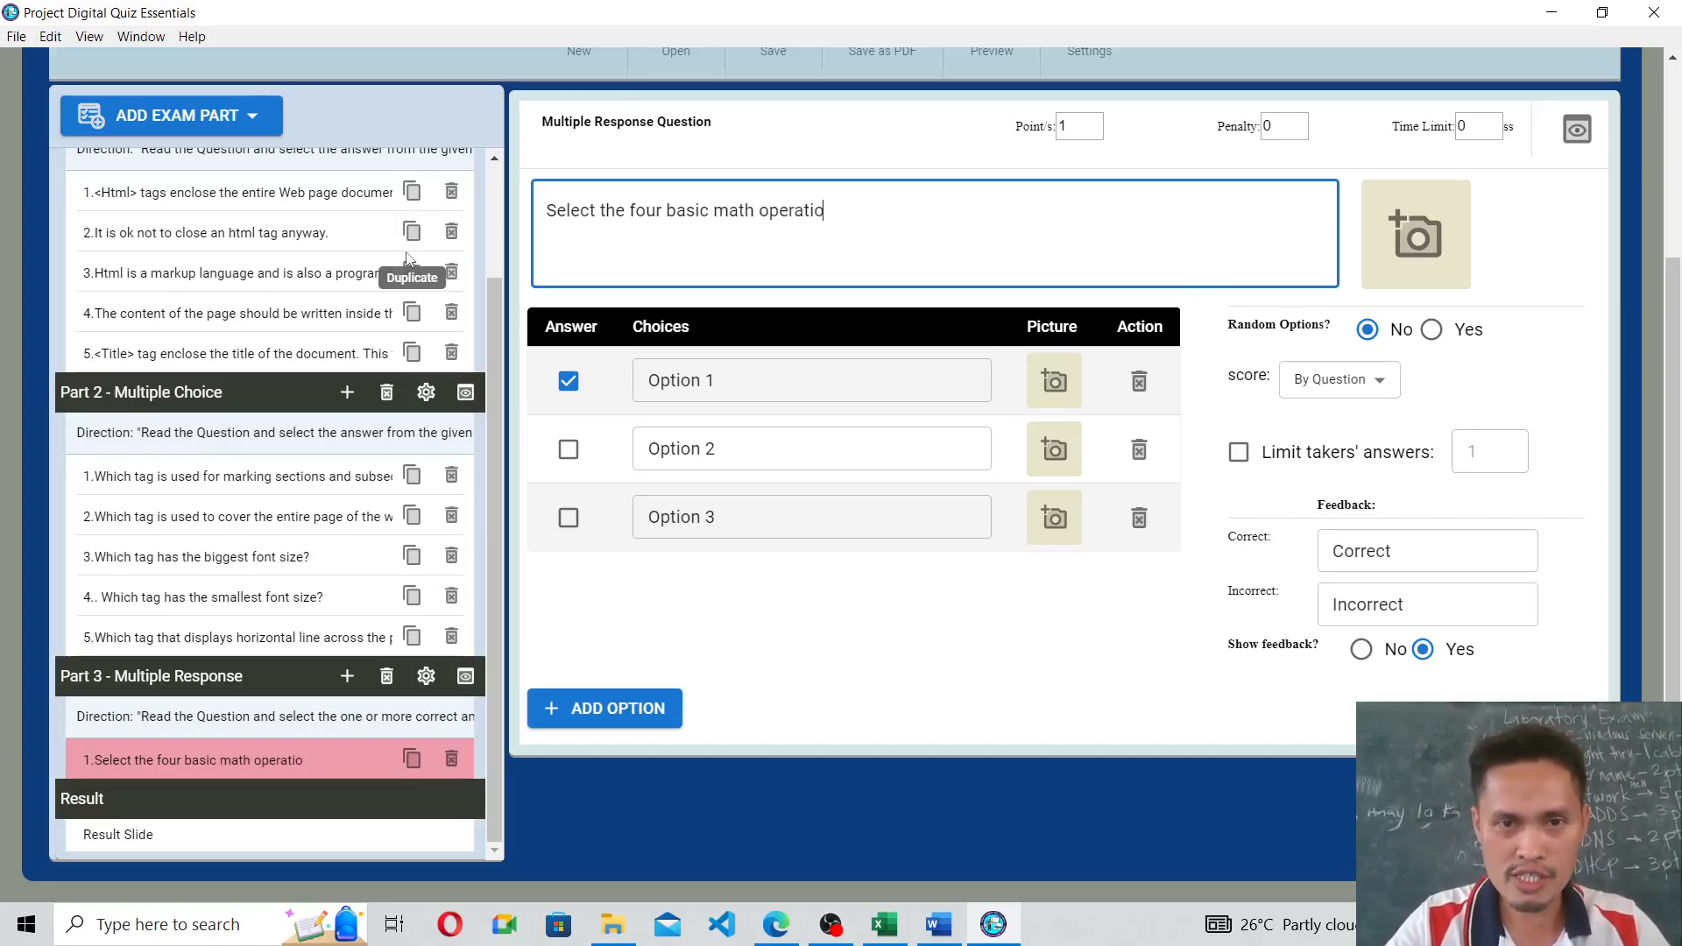
pyautogui.write('ns fro')
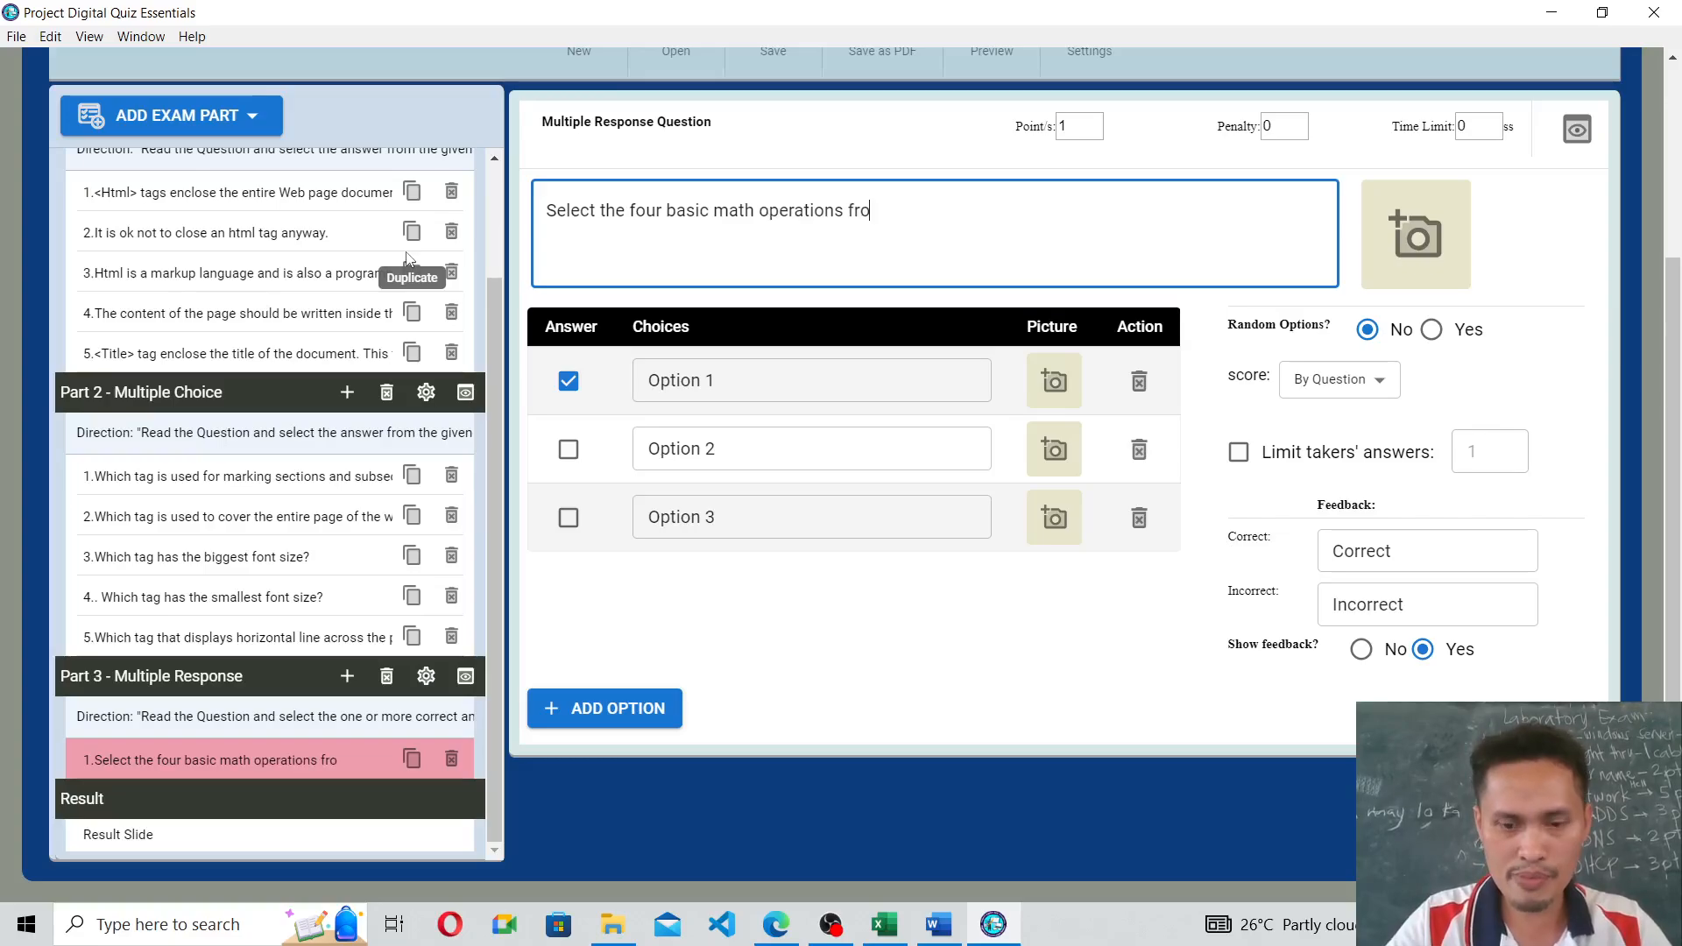
pyautogui.write('m the ch')
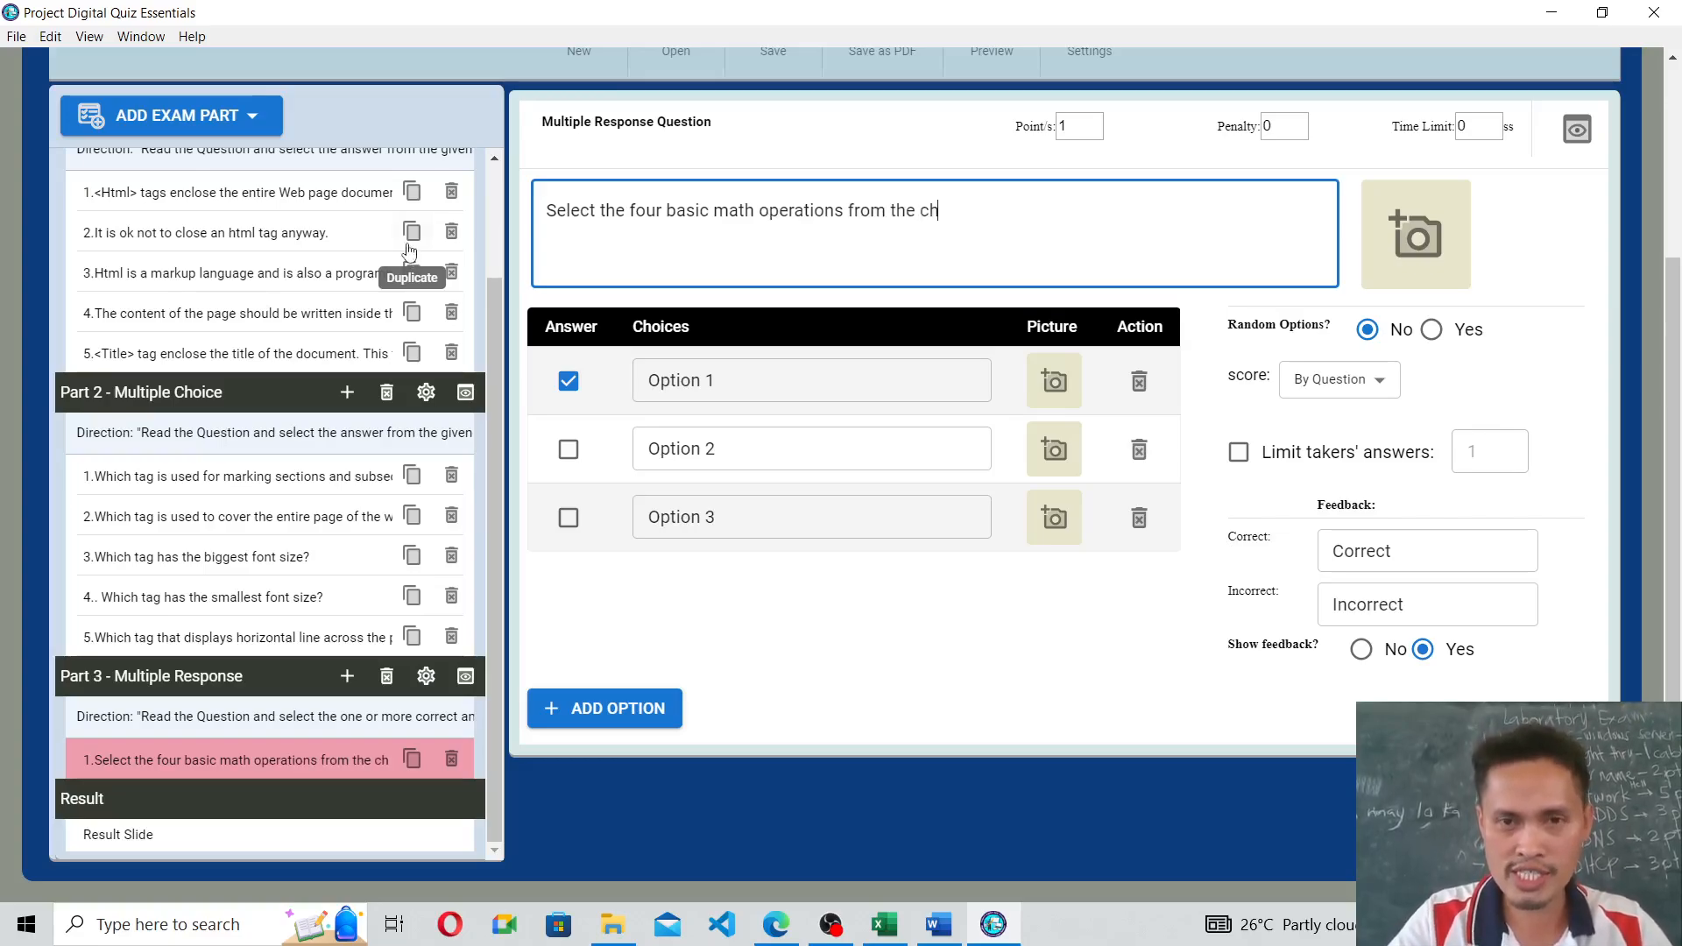
pyautogui.write('oice')
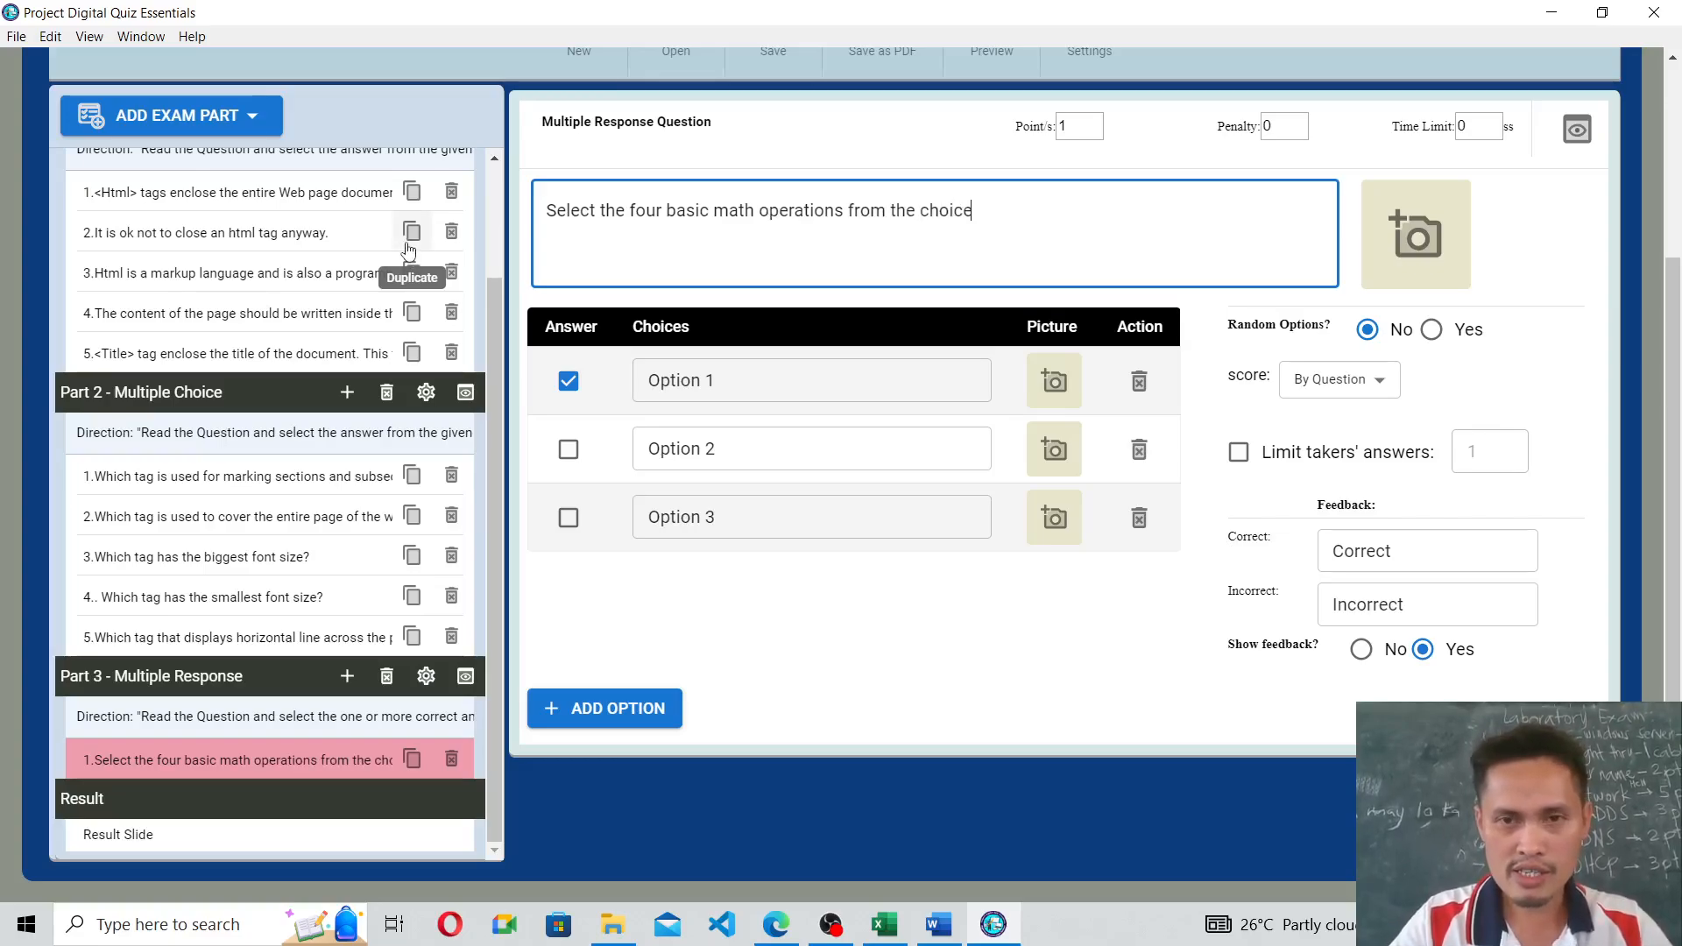
pyautogui.write('s below')
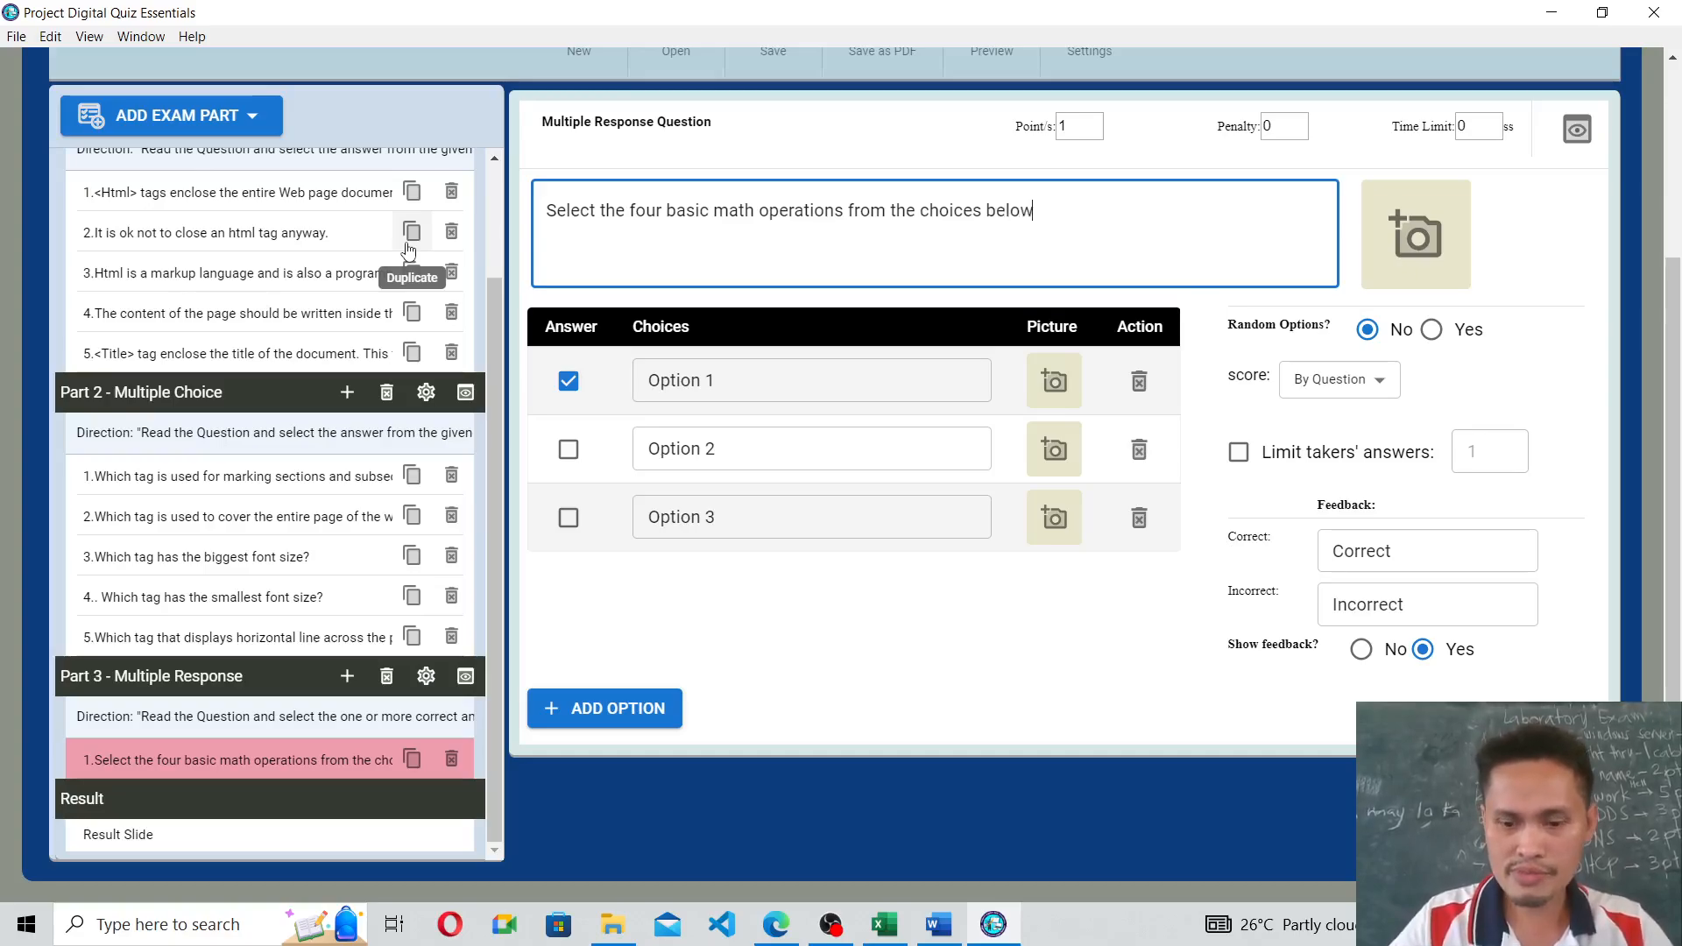
pyautogui.write('.')
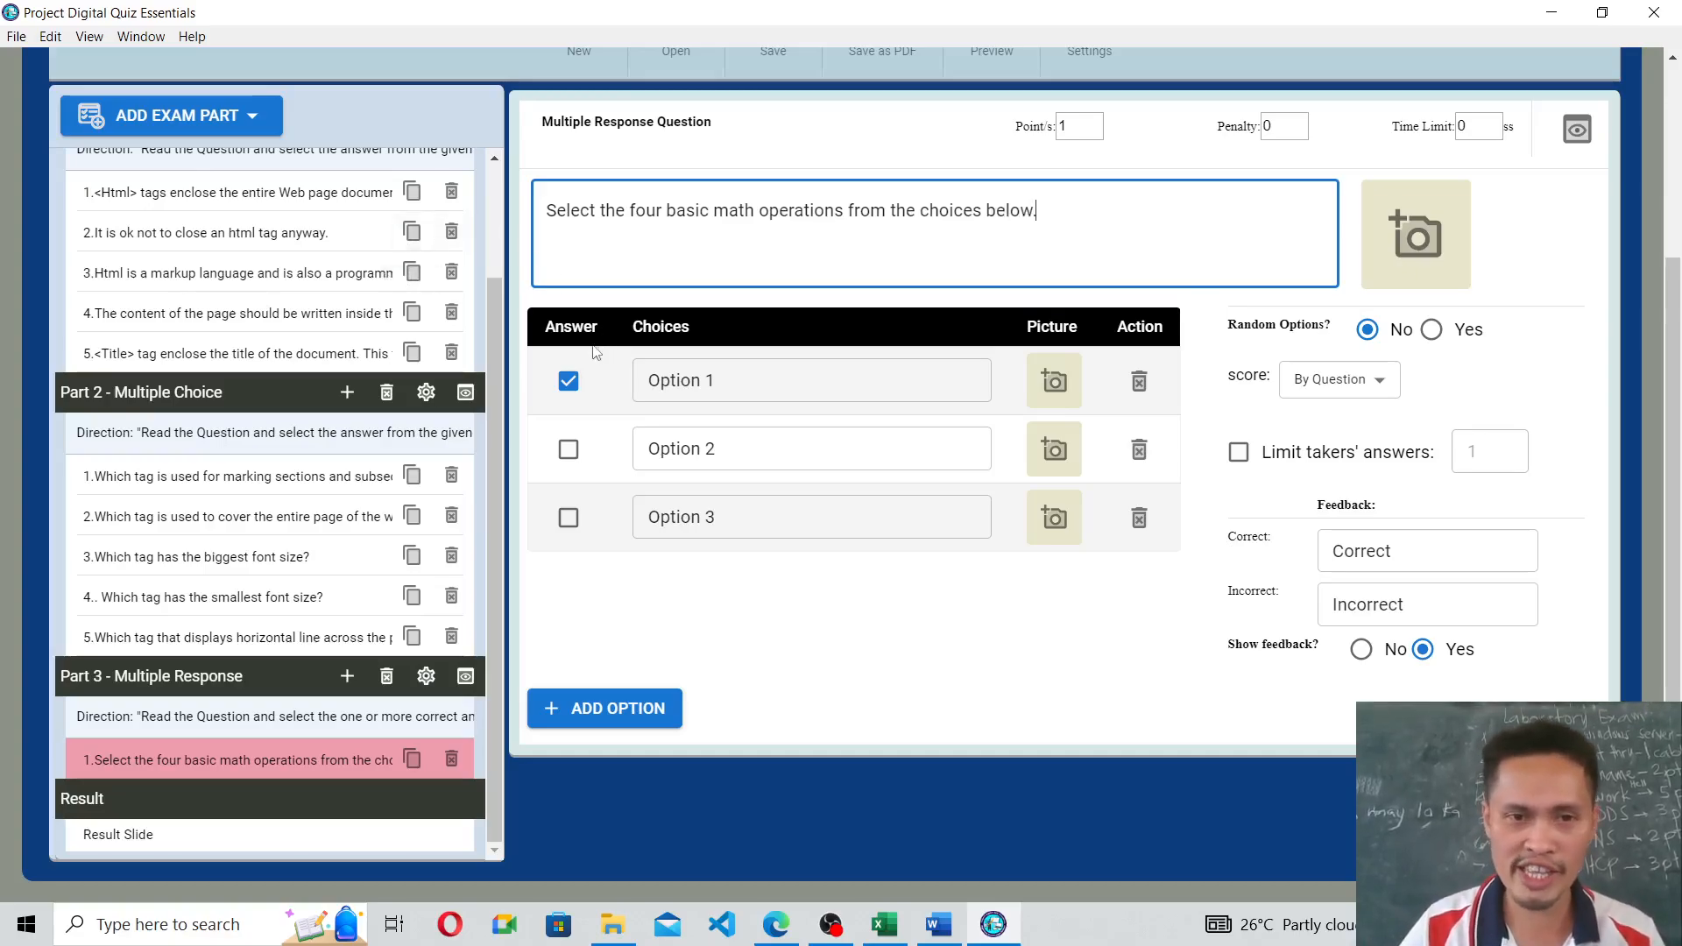
# Replace the first two choices of the math operations question with "Addition" and "Subtraction".
pyautogui.click(731, 391)
pyautogui.moveTo(706, 379); pyautogui.dragTo(601, 371)
pyautogui.press('BackSpace')
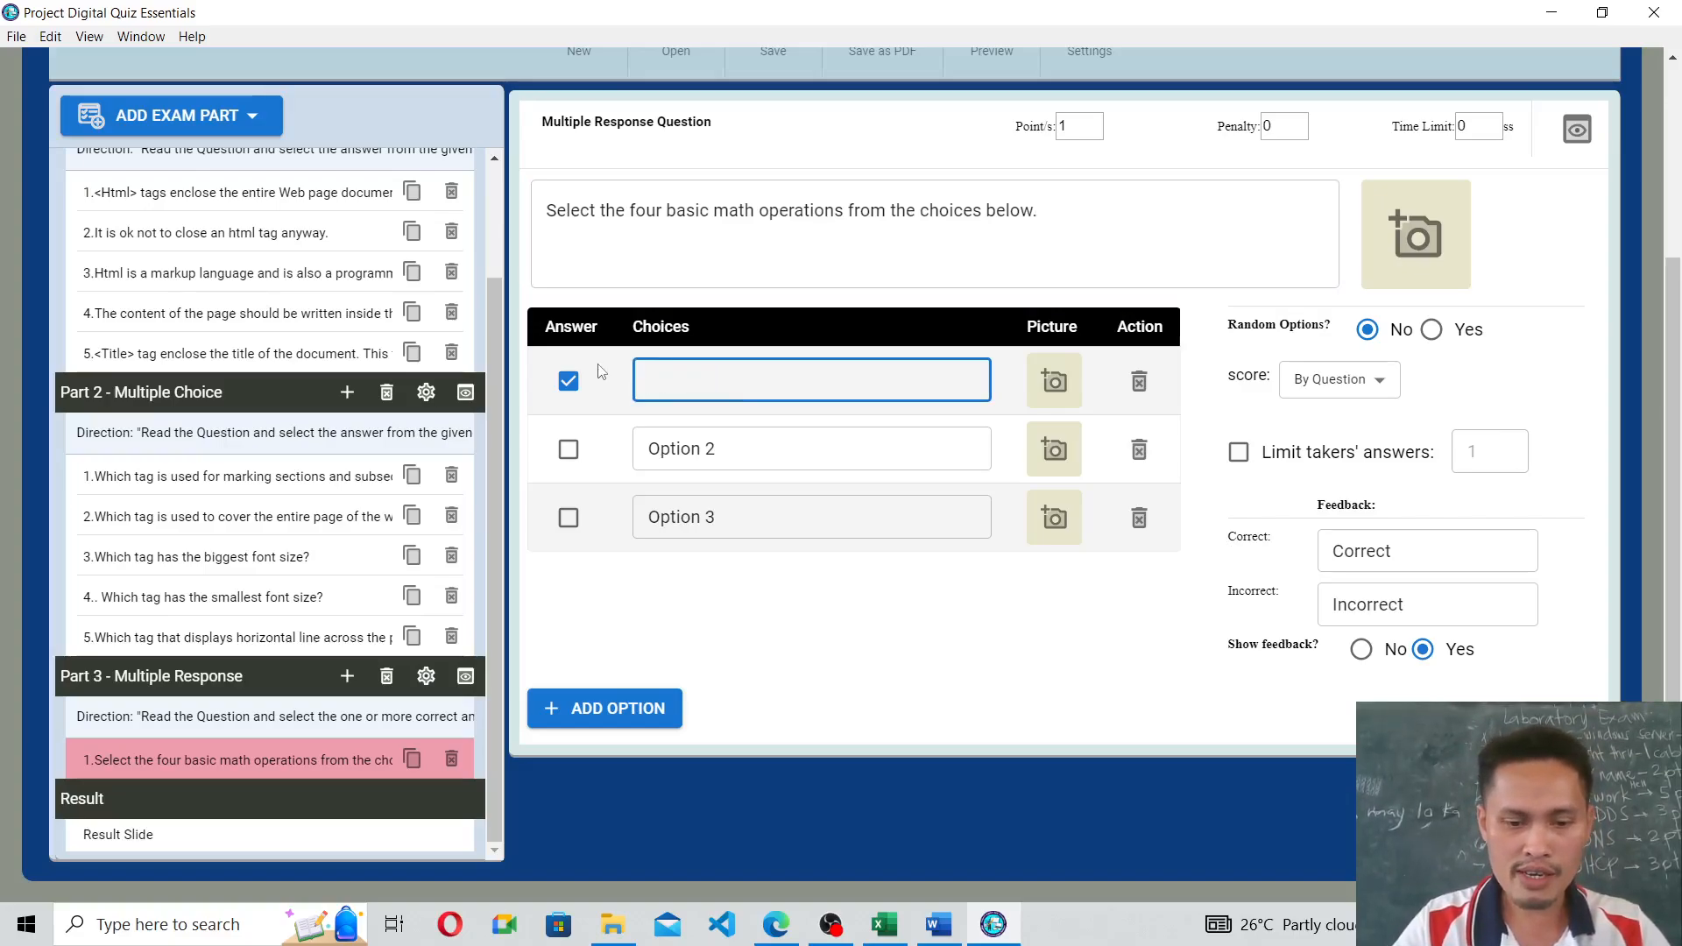
pyautogui.write('Ad')
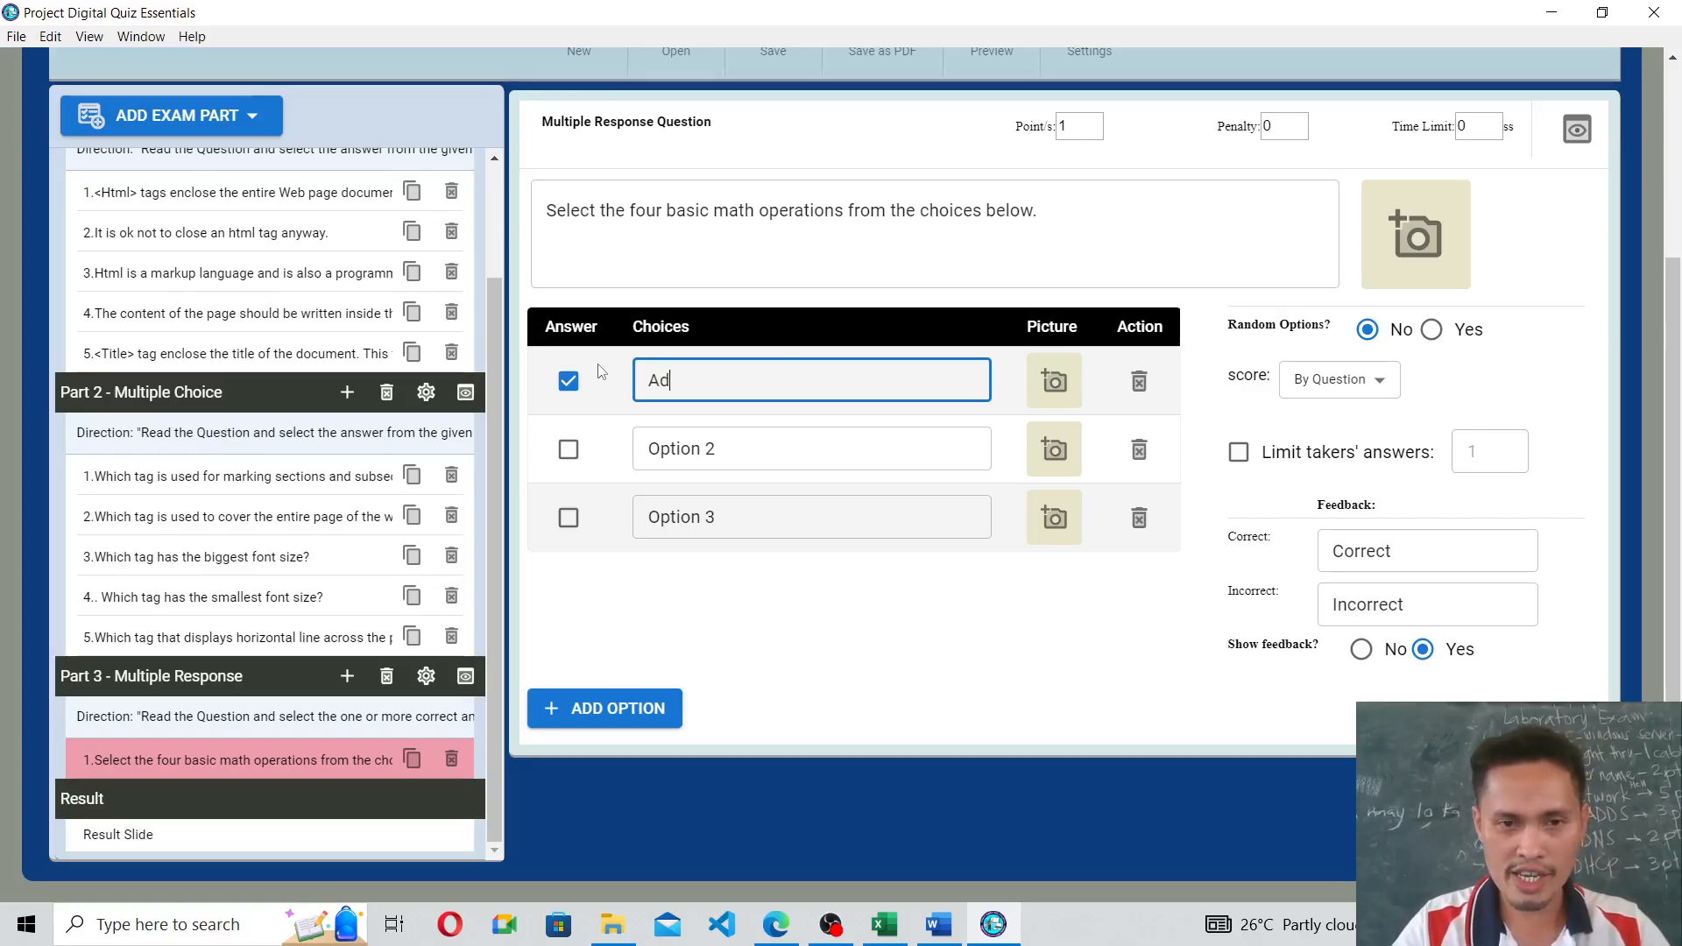
pyautogui.write('dition')
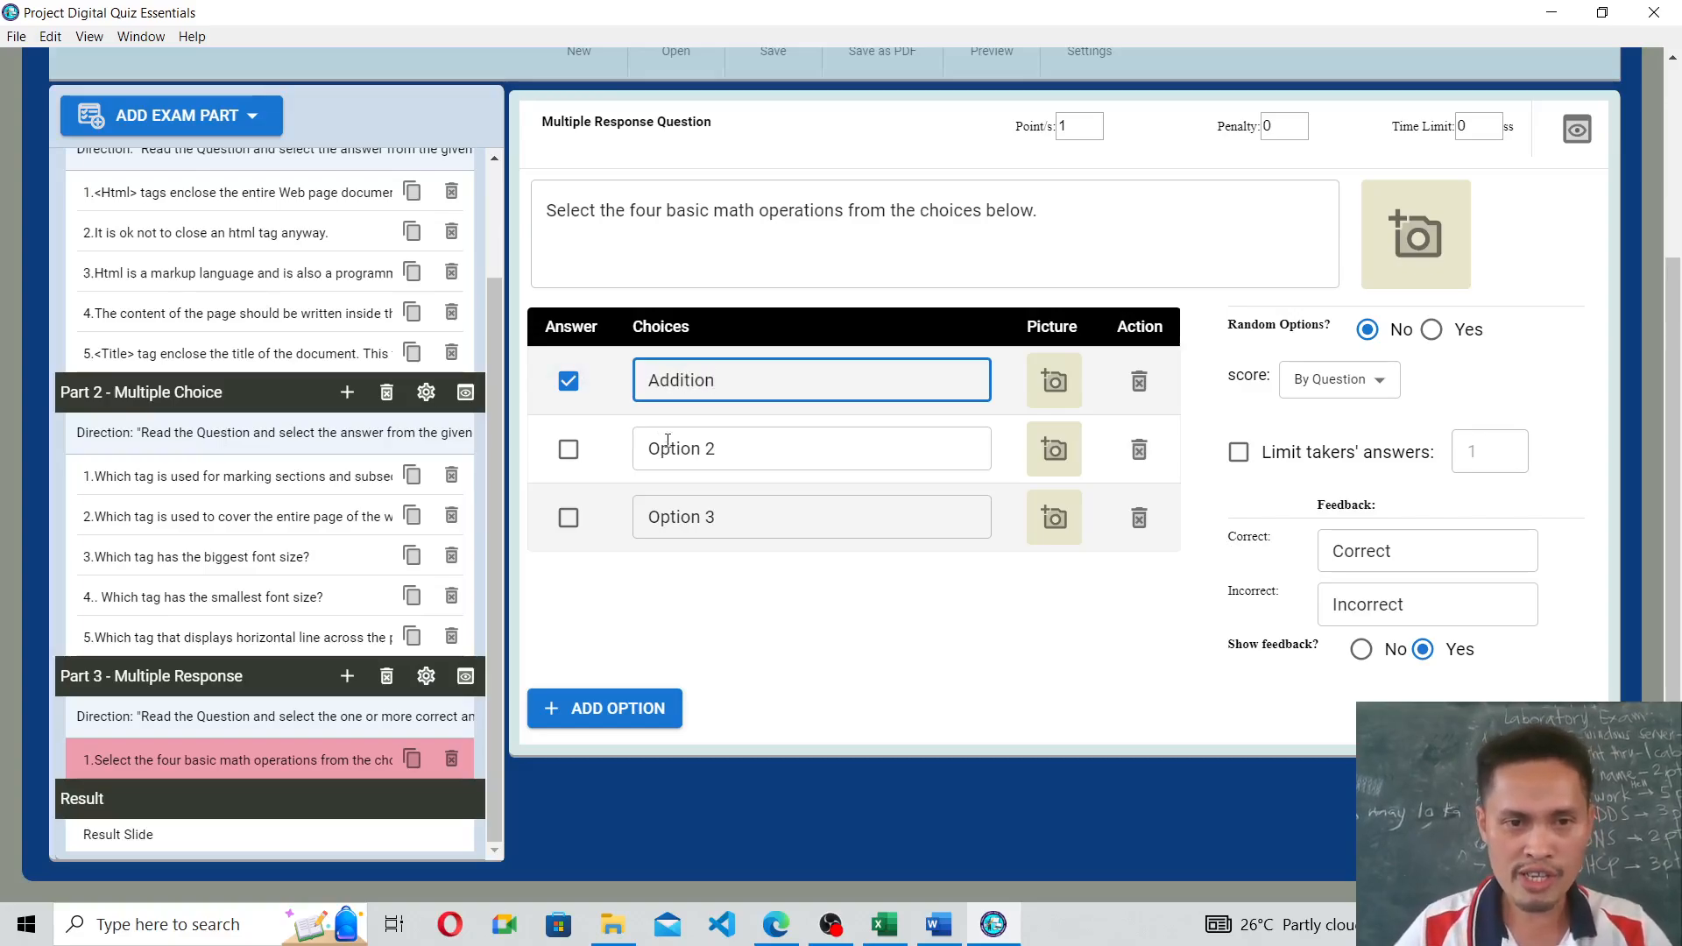
pyautogui.moveTo(736, 451); pyautogui.dragTo(557, 444)
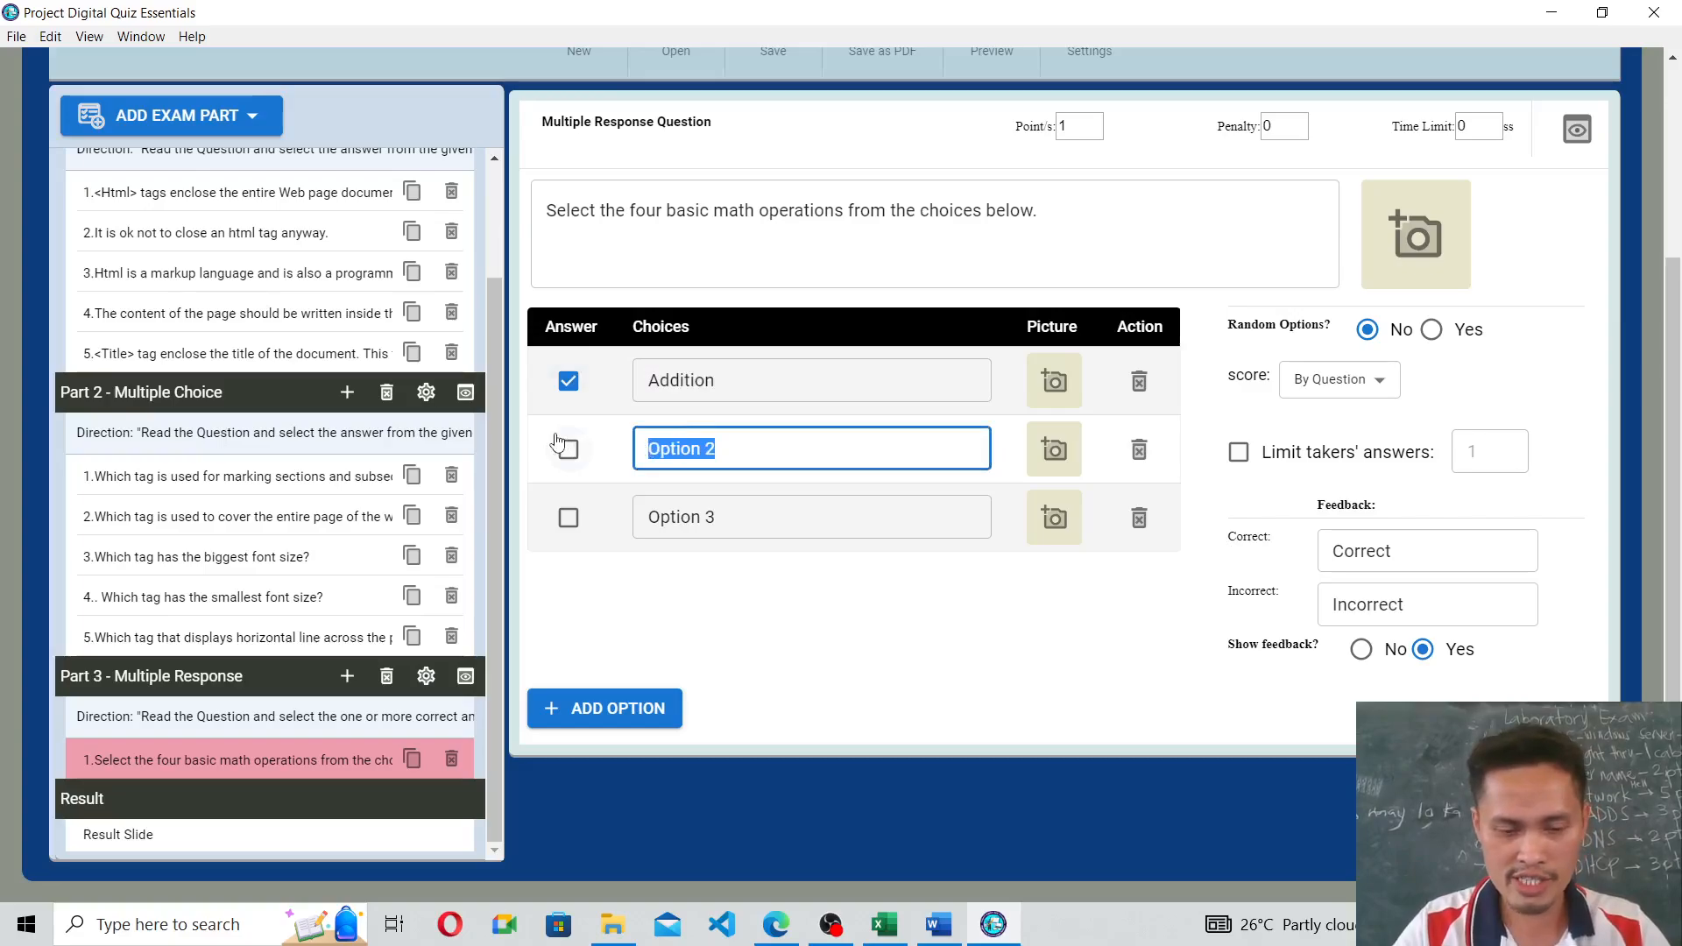
pyautogui.write('Subtrac')
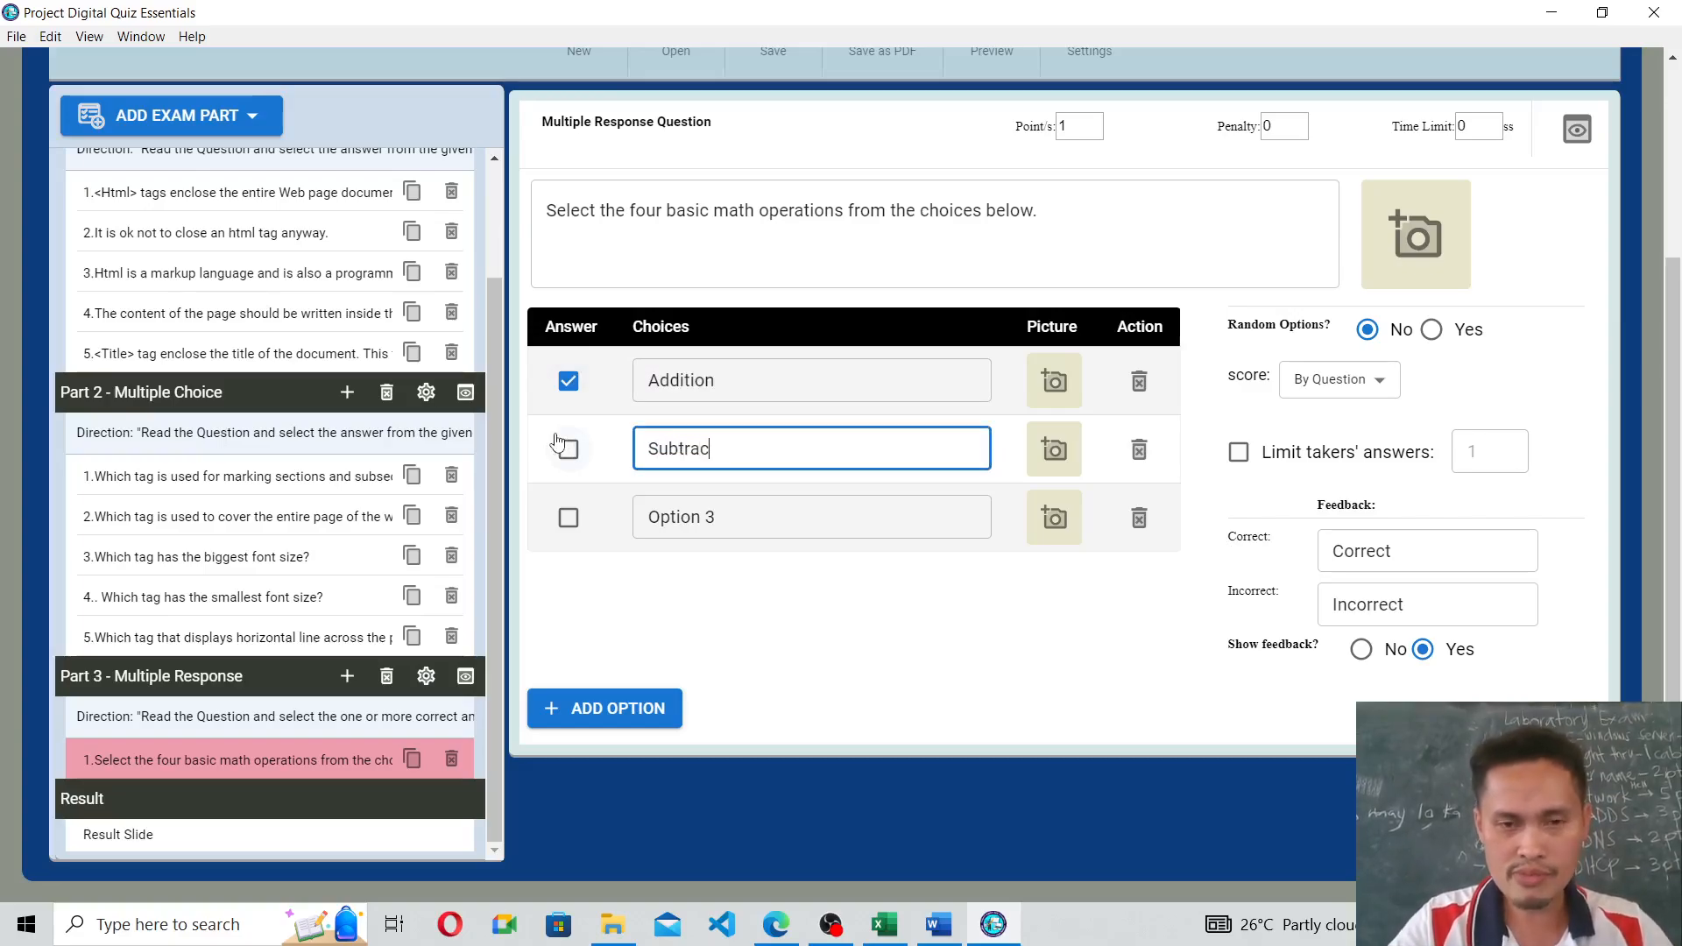
pyautogui.write('tion')
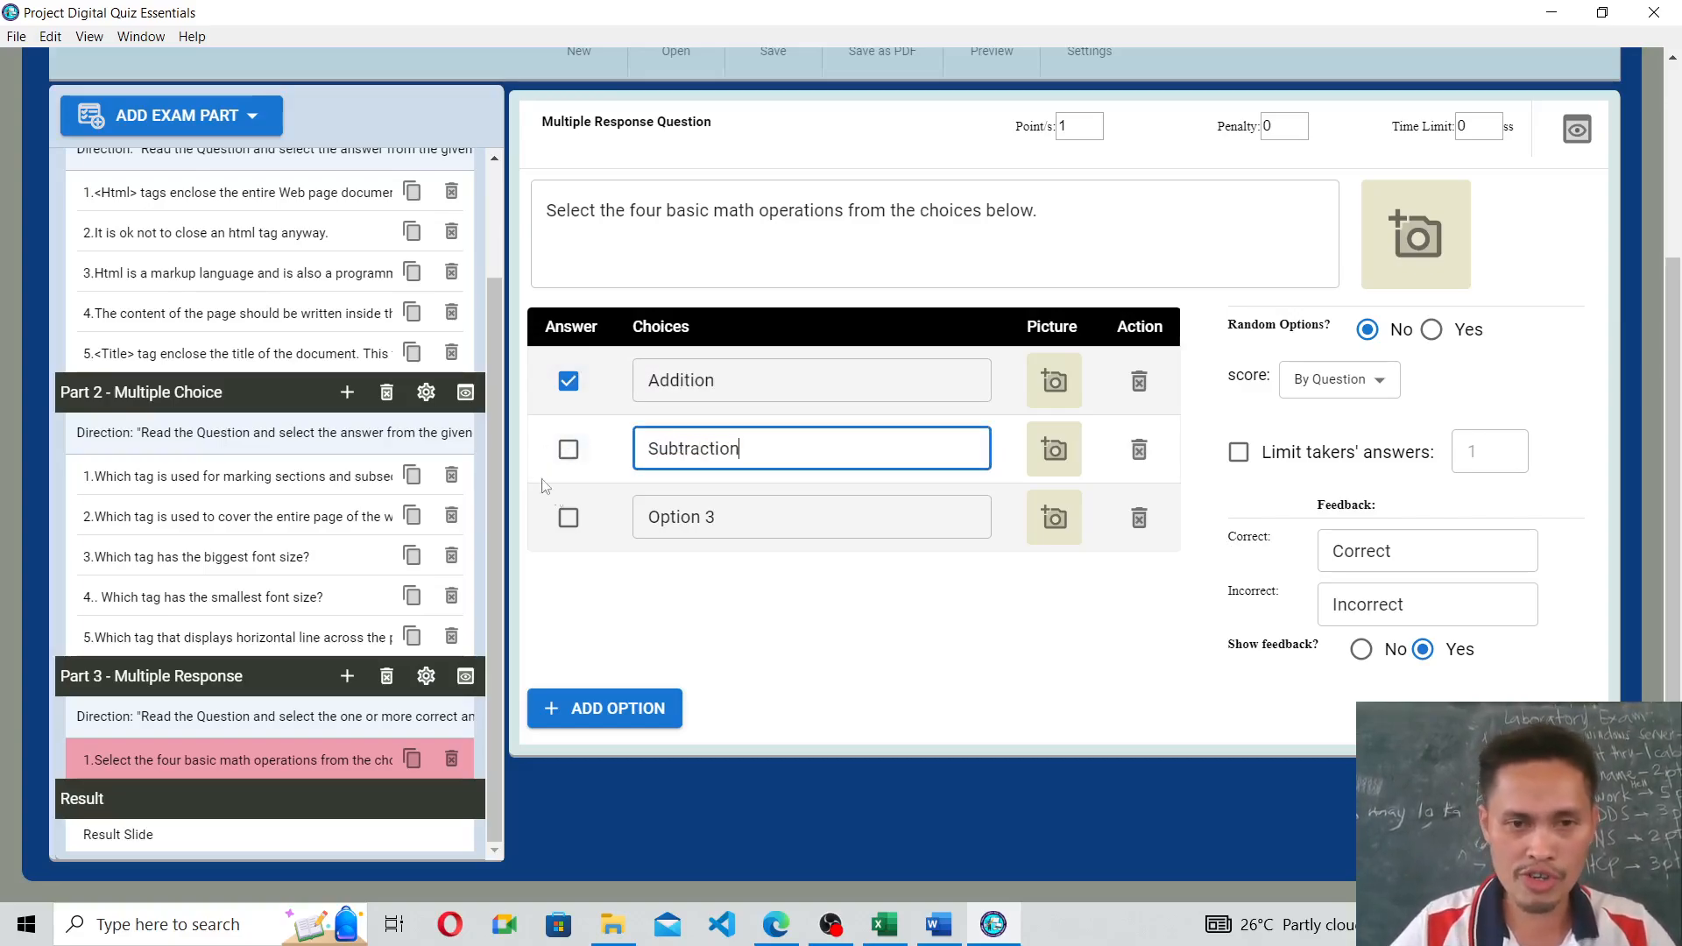
# Replace the third choice of the math operations question with "Multiplication" and add a fourth choice, "Division".
pyautogui.moveTo(740, 517); pyautogui.dragTo(637, 518)
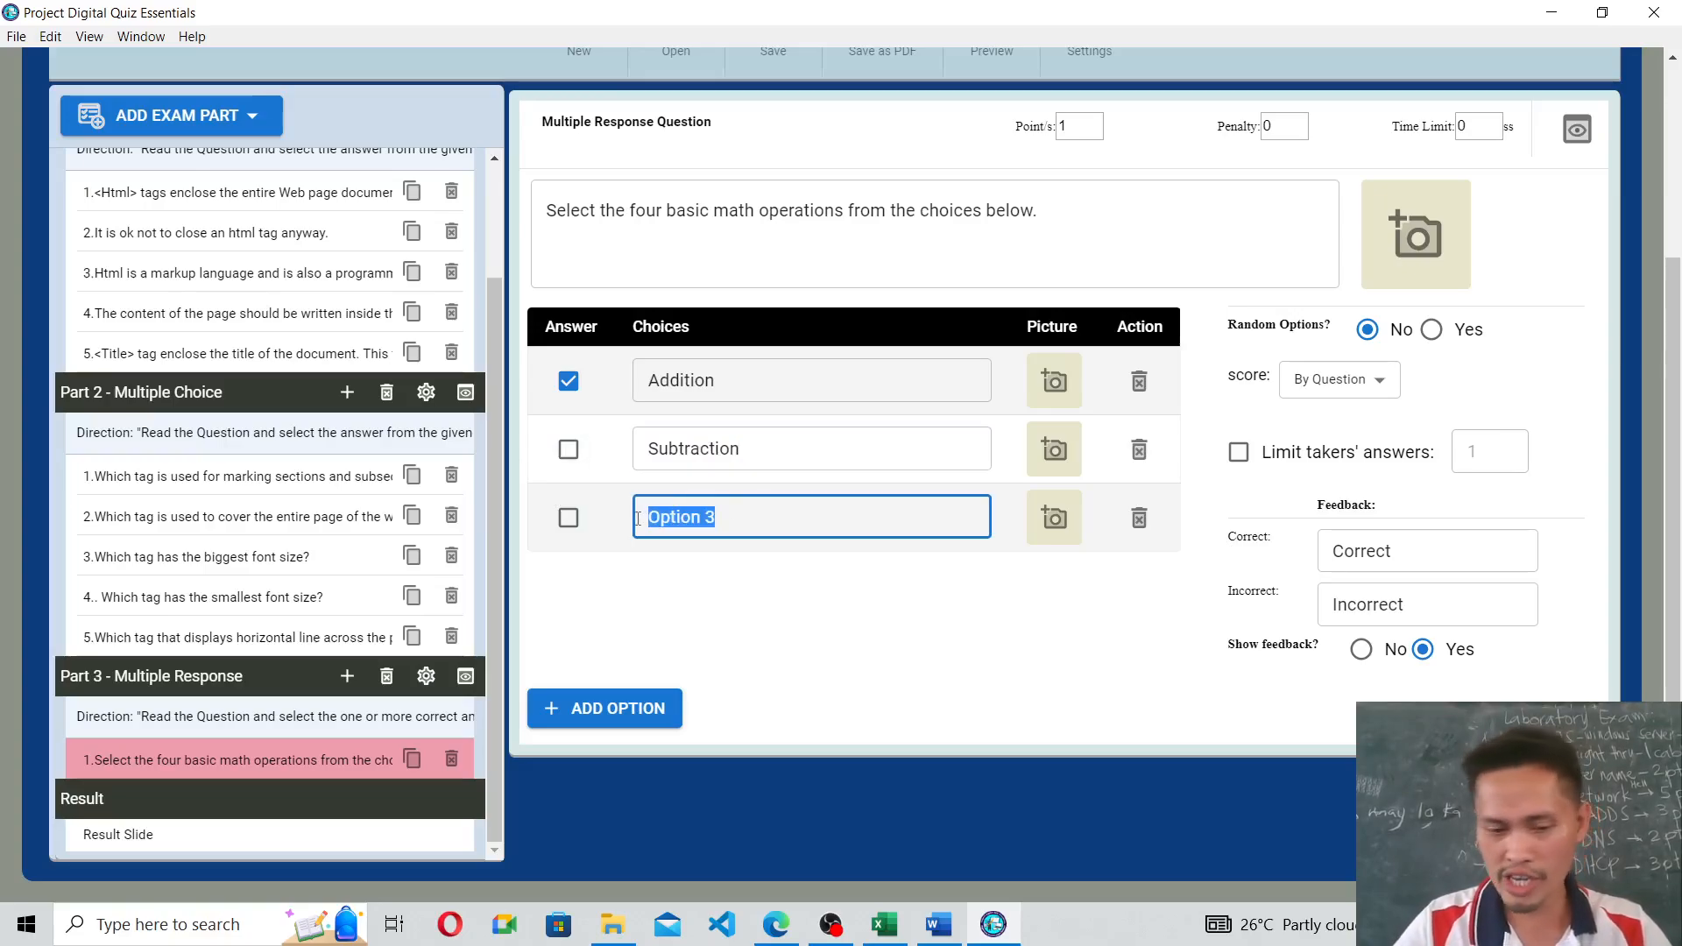
pyautogui.write('Mu')
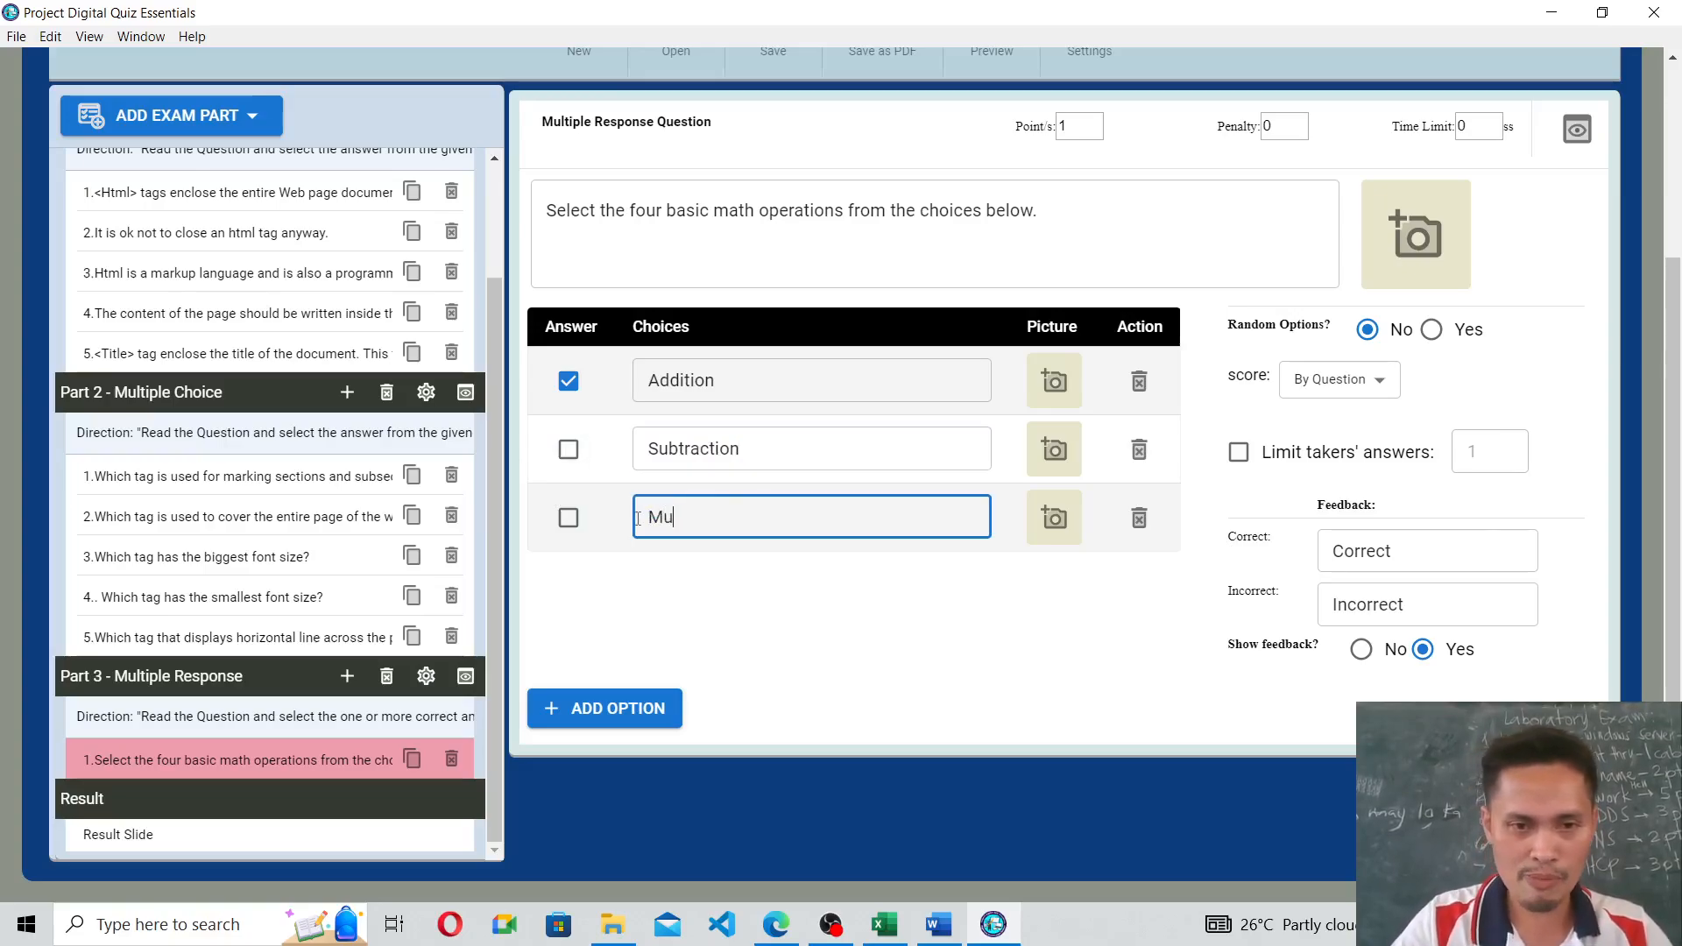
pyautogui.write('litiplication')
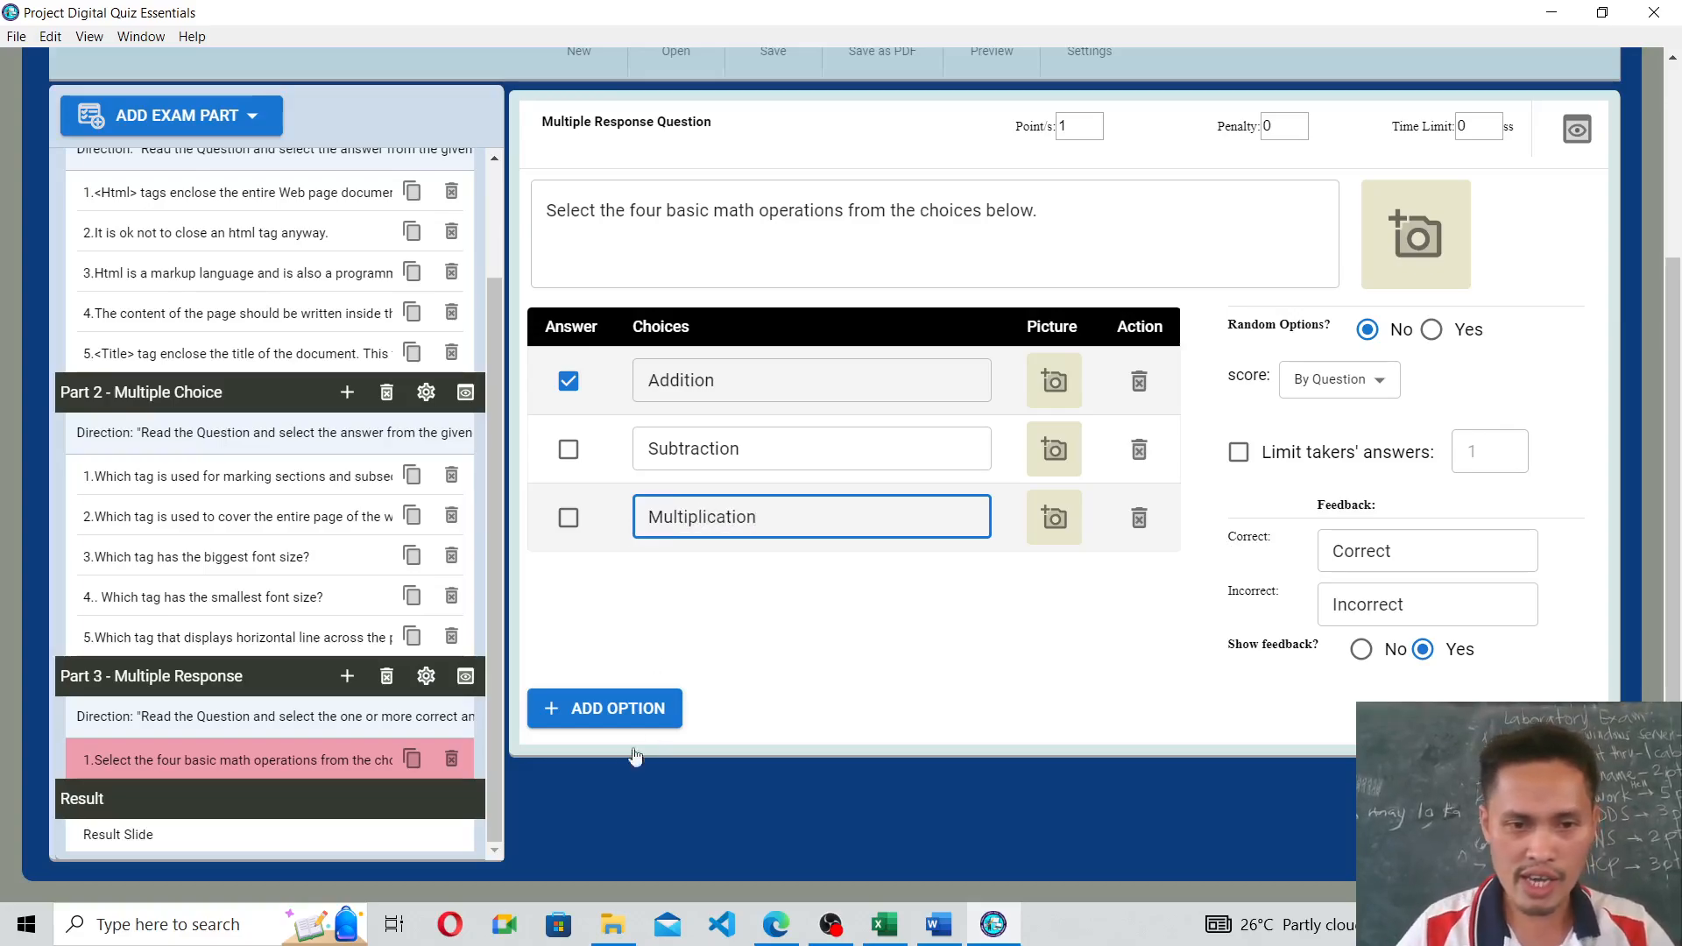
pyautogui.click(587, 708)
pyautogui.moveTo(754, 582); pyautogui.dragTo(596, 574)
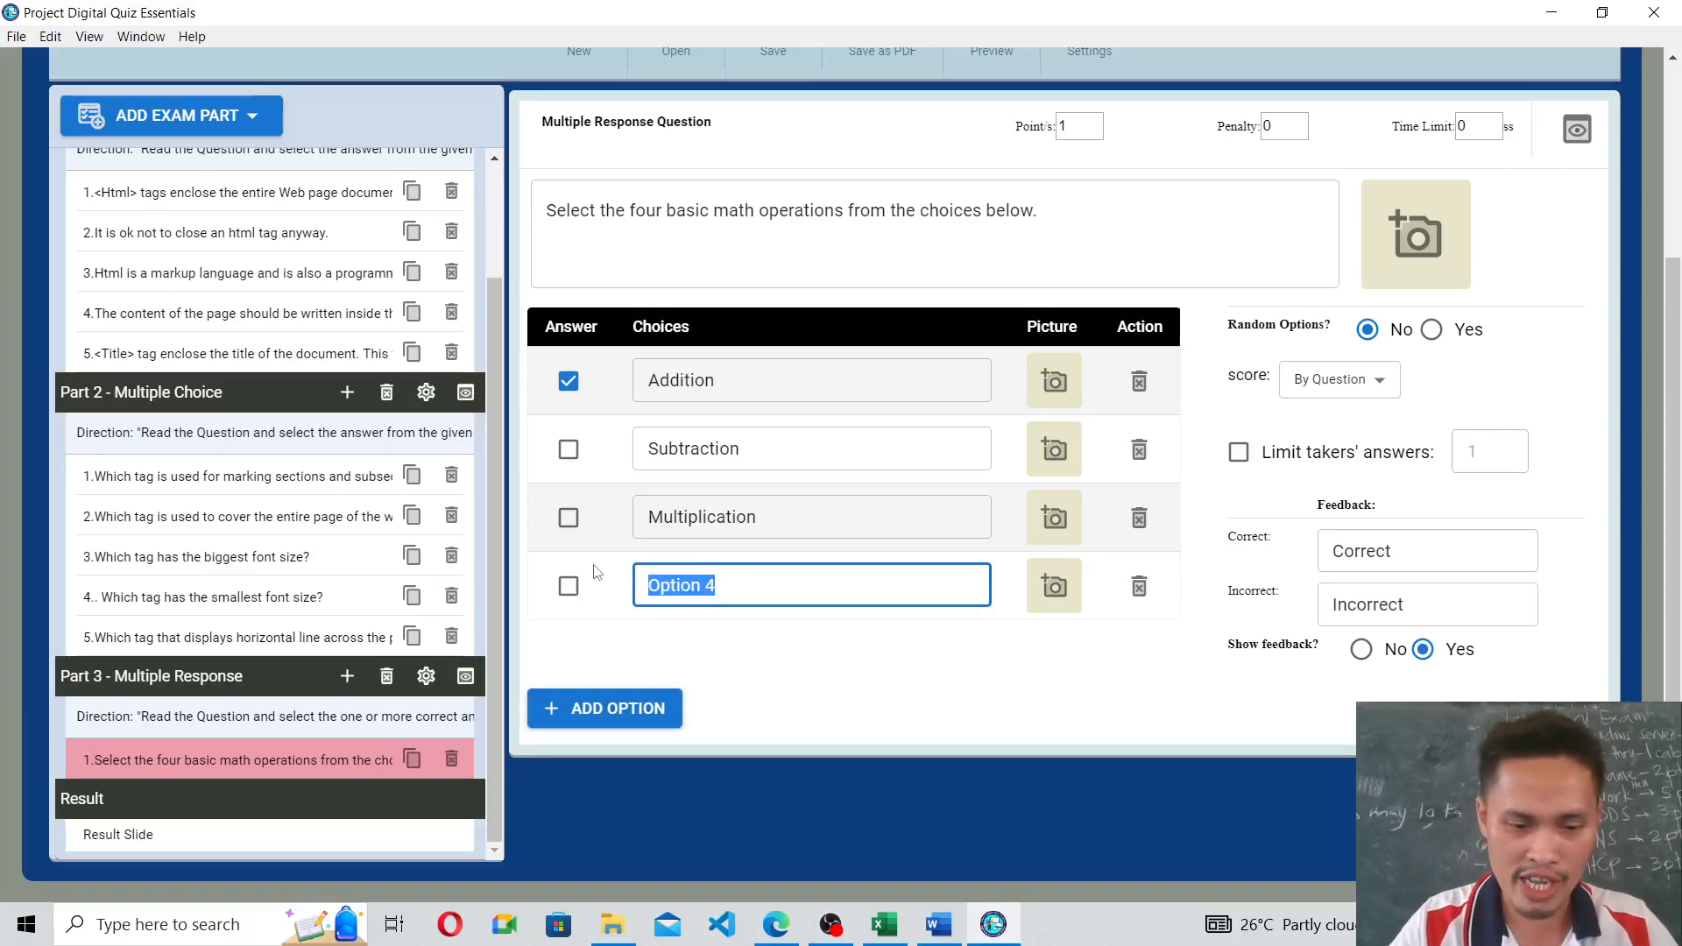
pyautogui.write('Division')
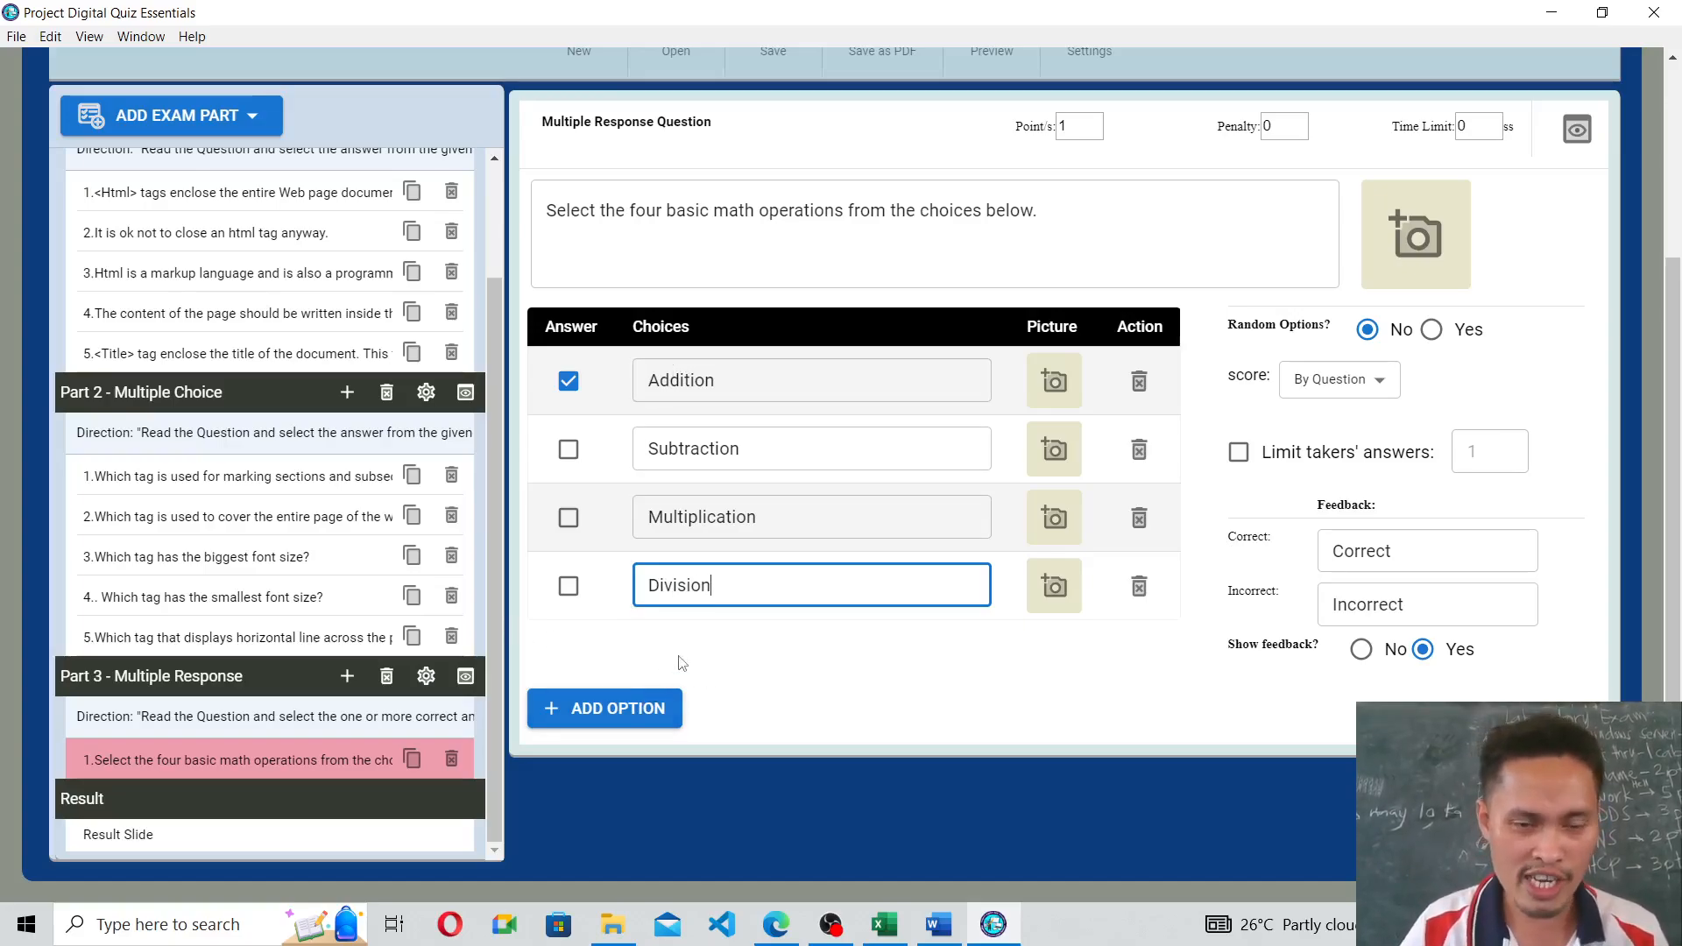
# Add four more choices below "Division" in the math operations question.
pyautogui.click(633, 722)
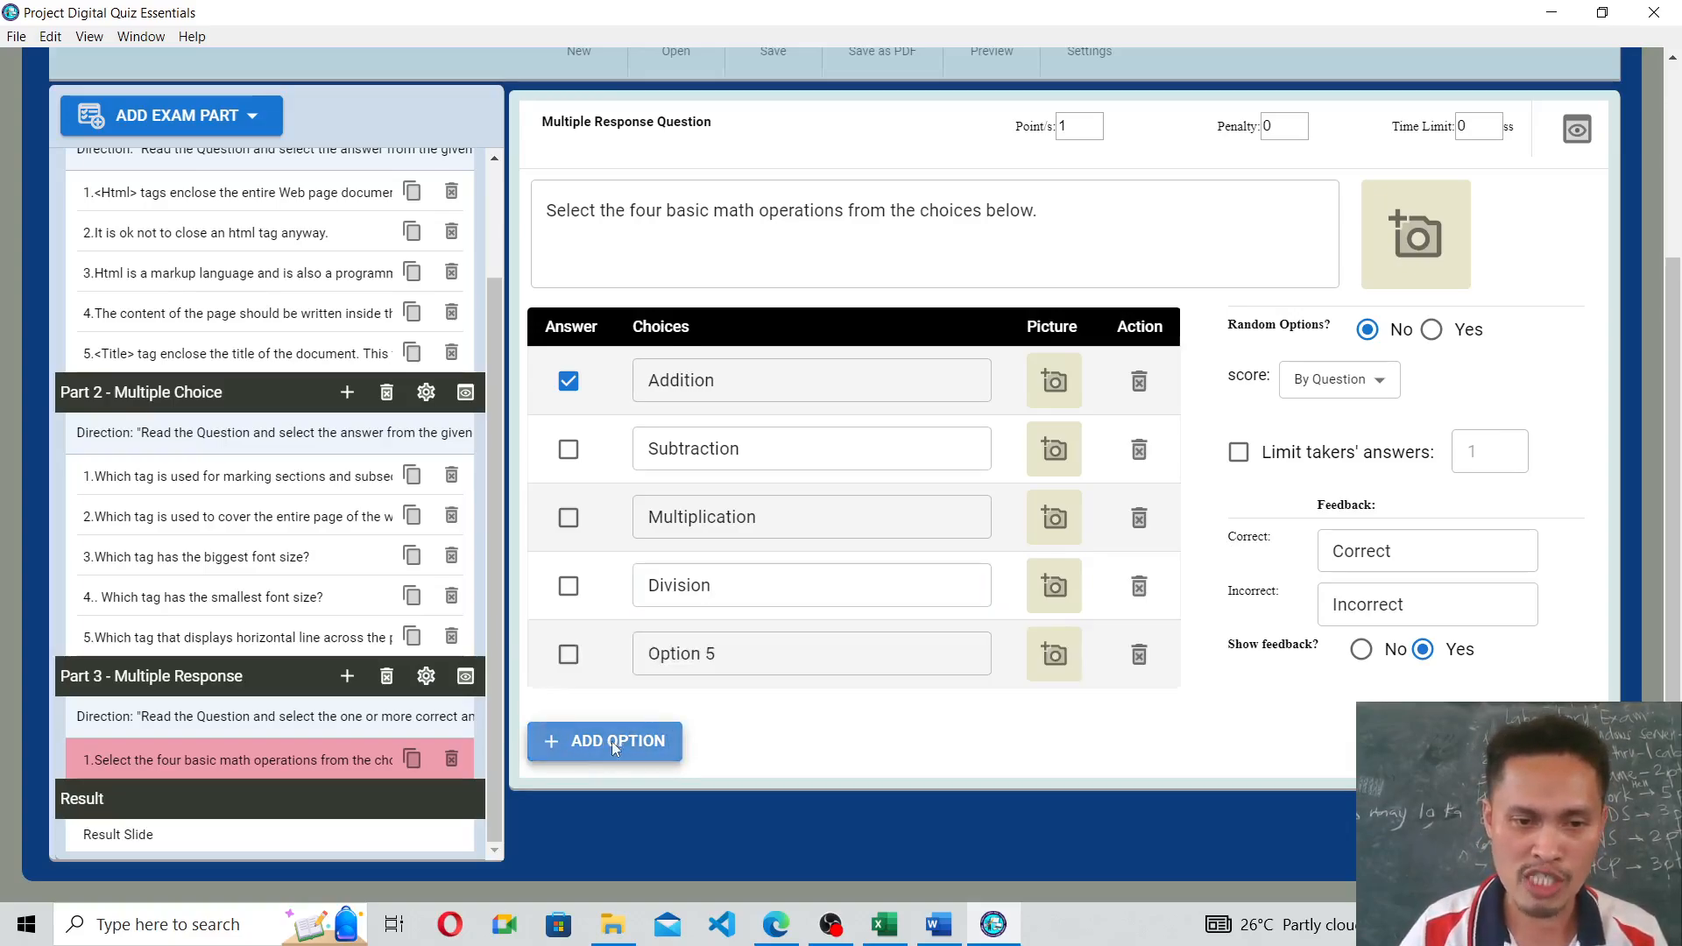
pyautogui.click(611, 741)
pyautogui.click(615, 804)
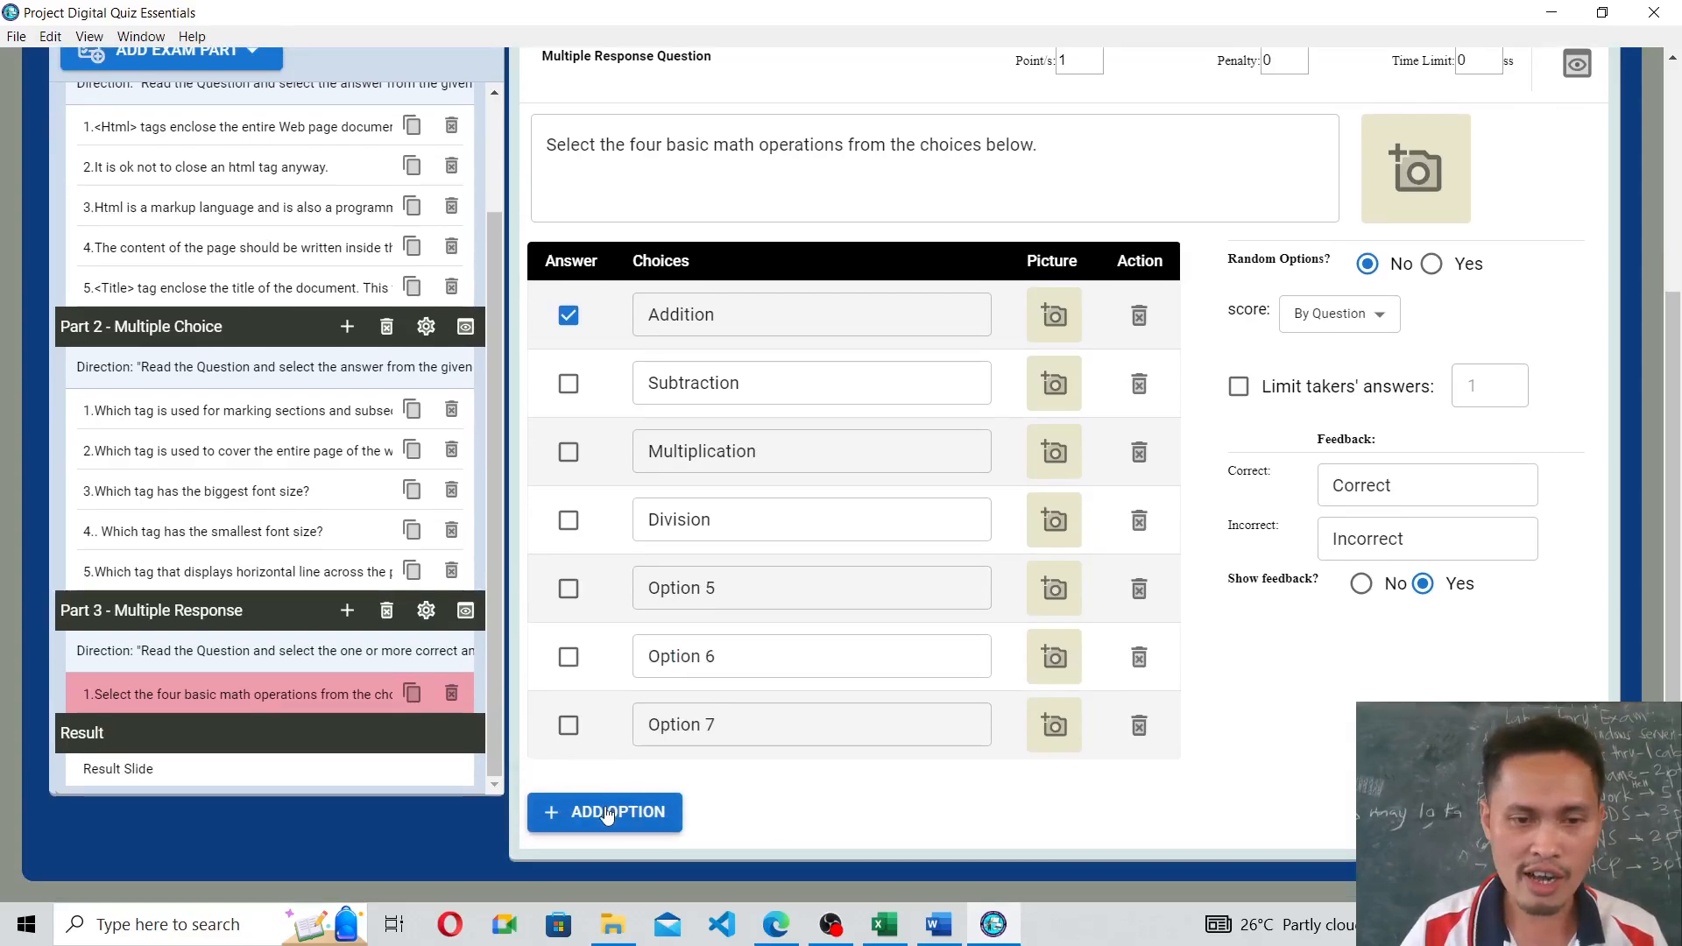
pyautogui.click(603, 818)
# Replace the text of the fifth choice with "Option A".
pyautogui.click(745, 518)
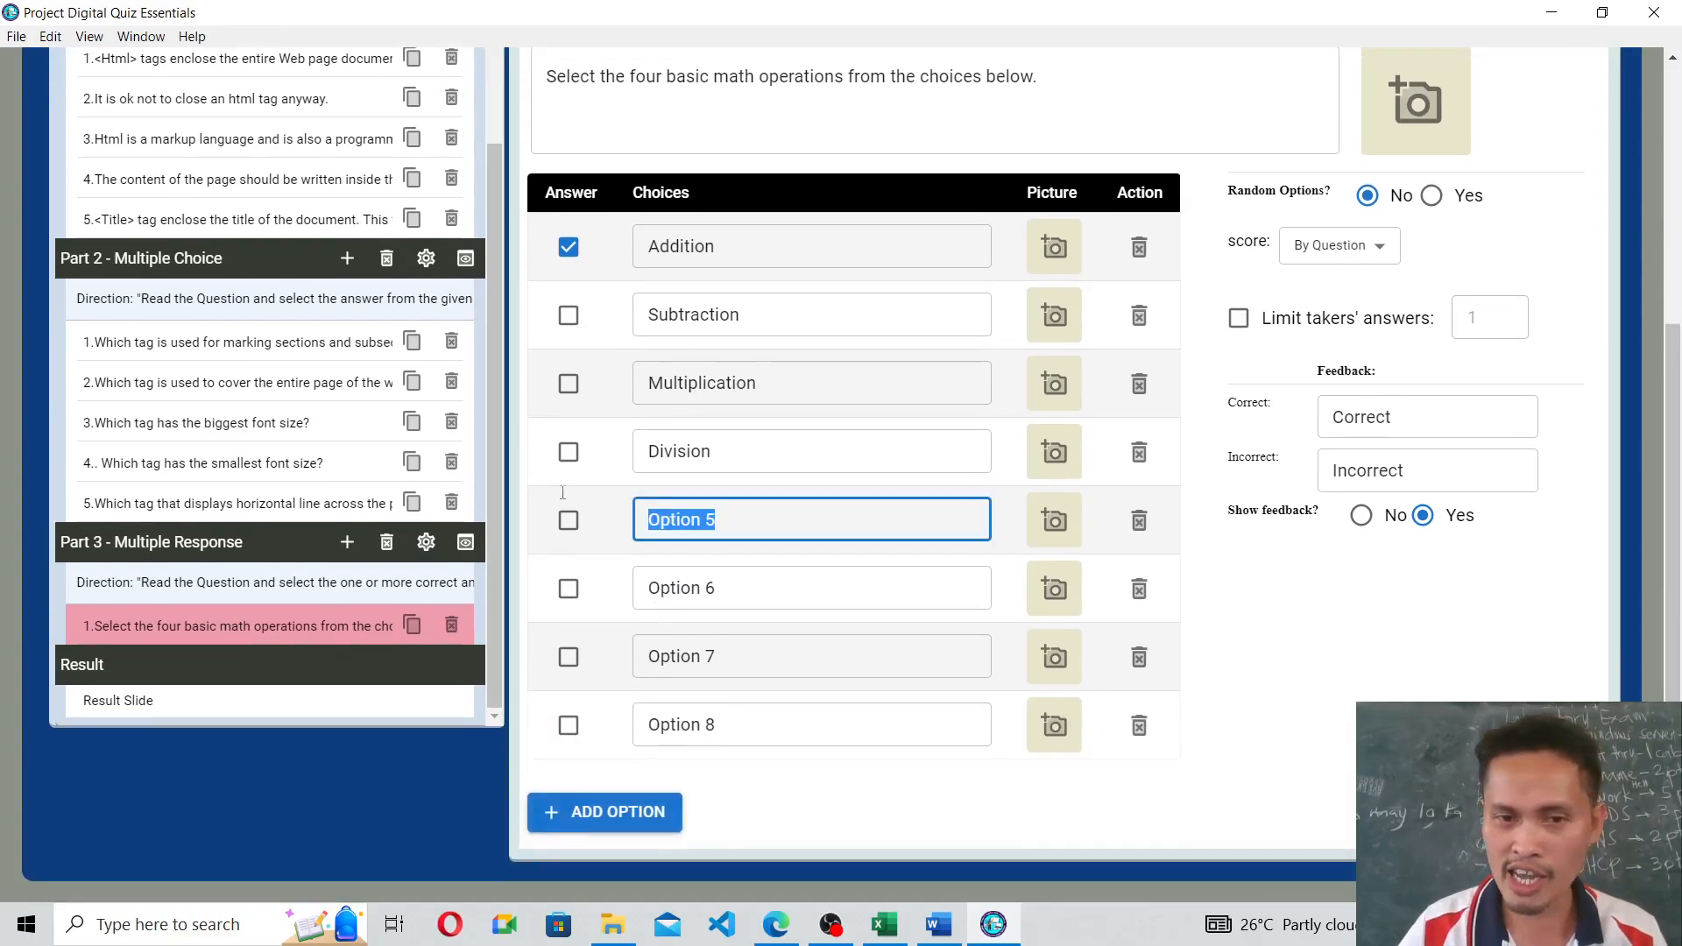
pyautogui.press('BackSpace')
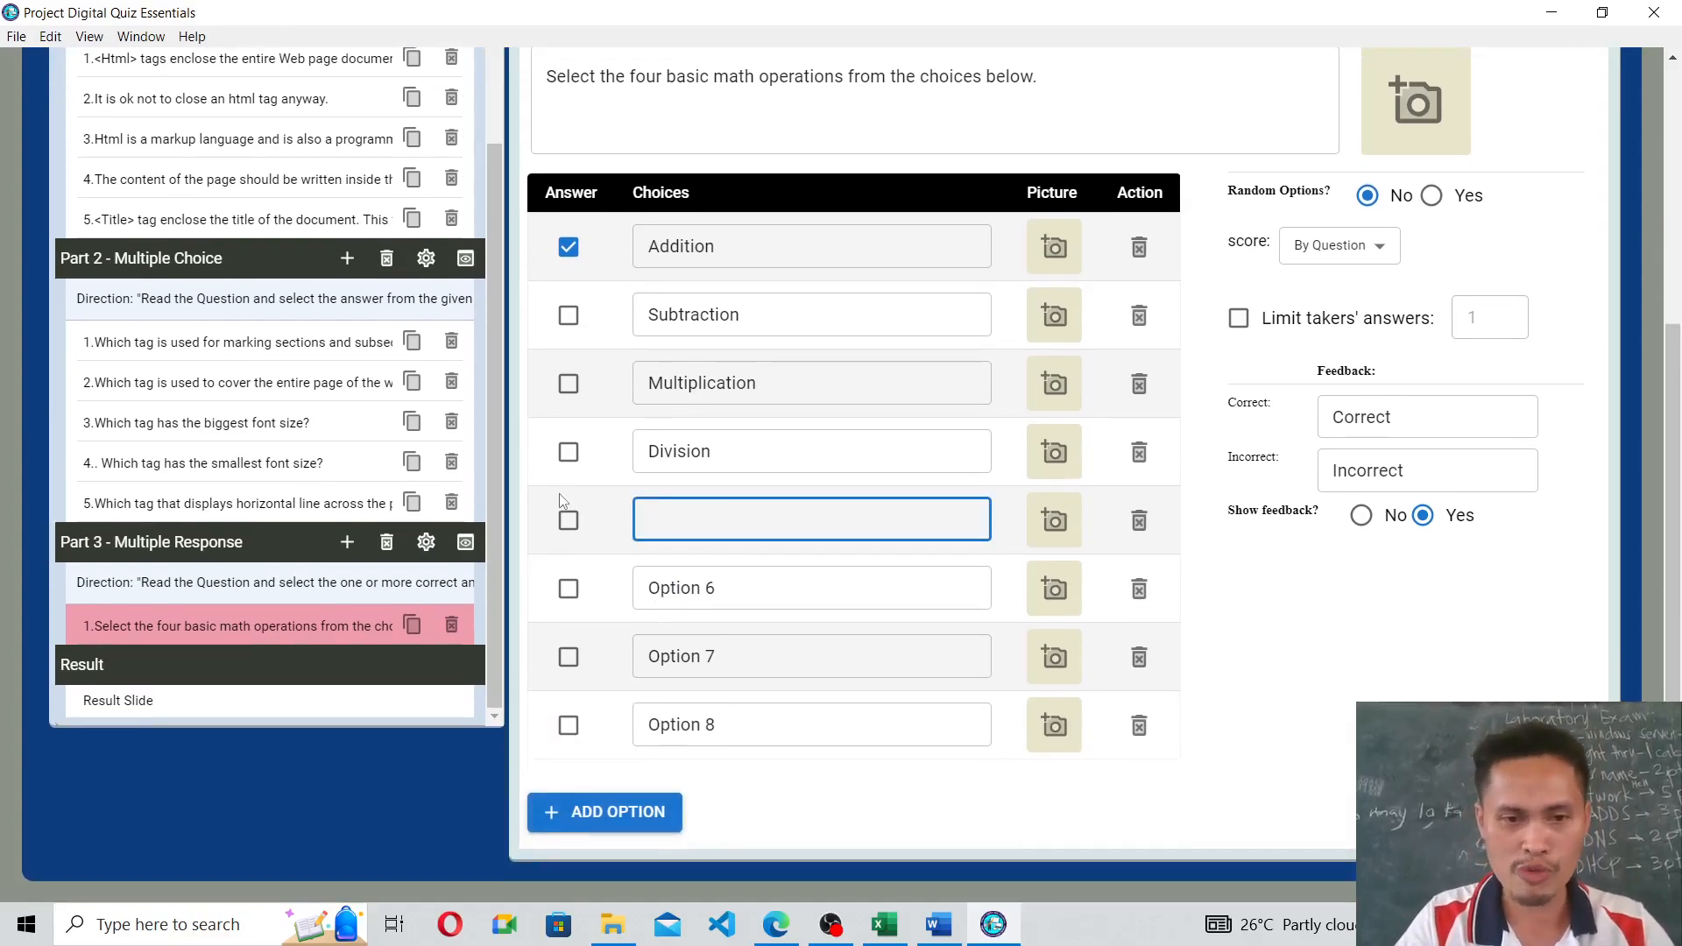
pyautogui.write('Op')
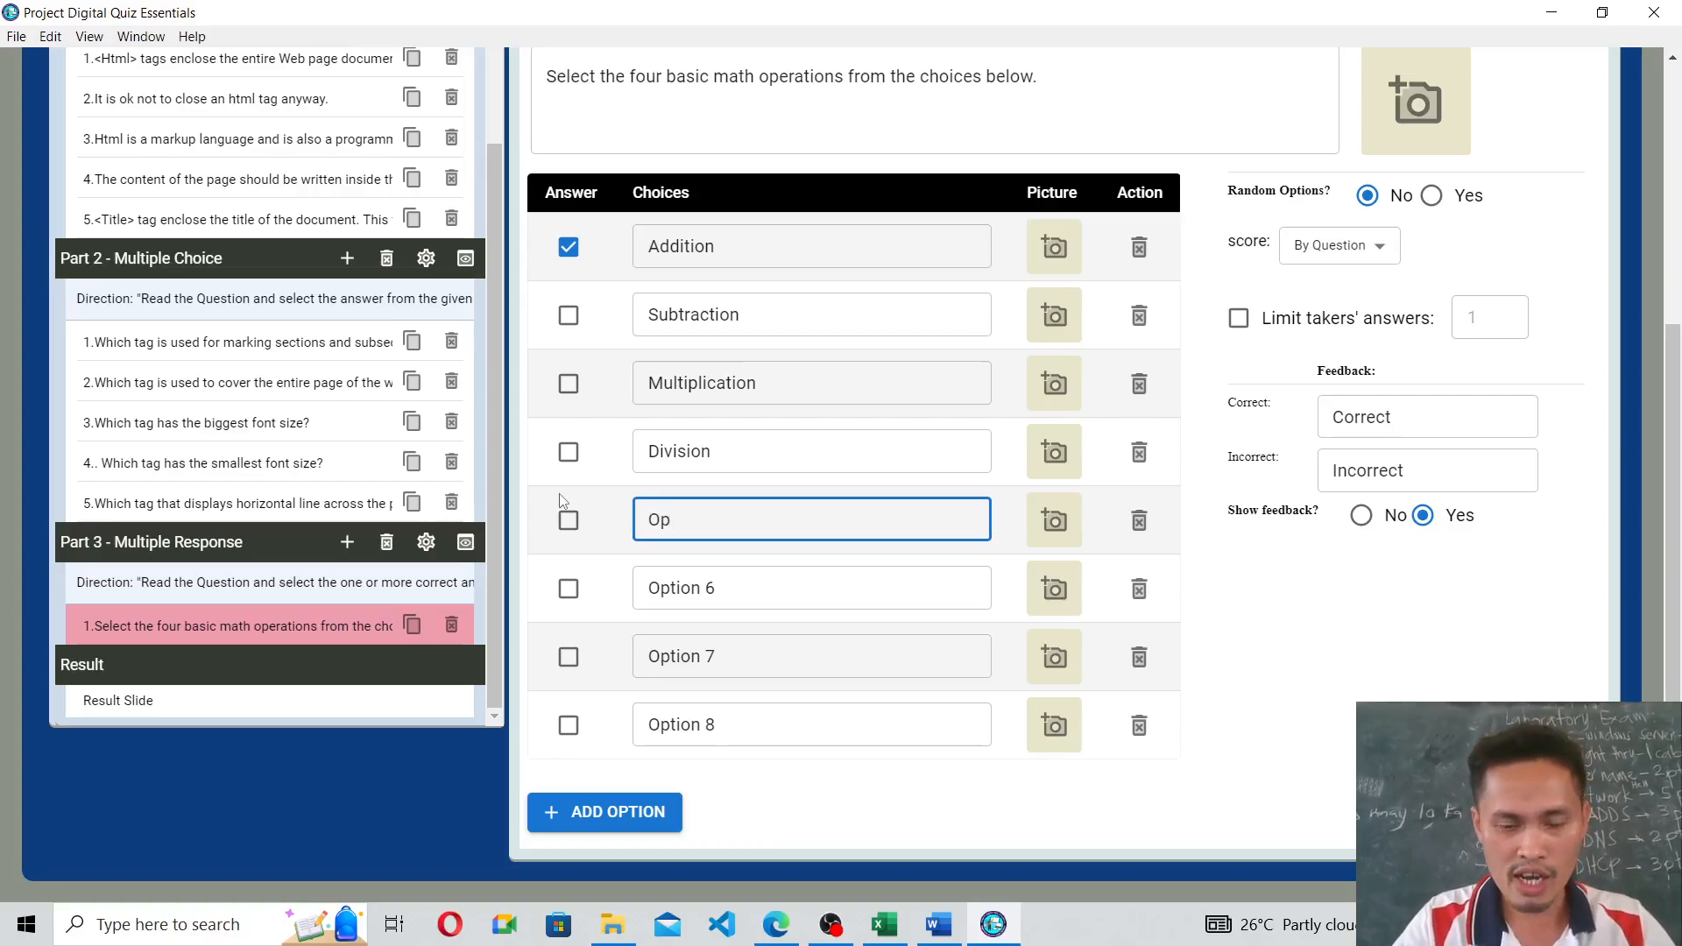
pyautogui.write('tion ')
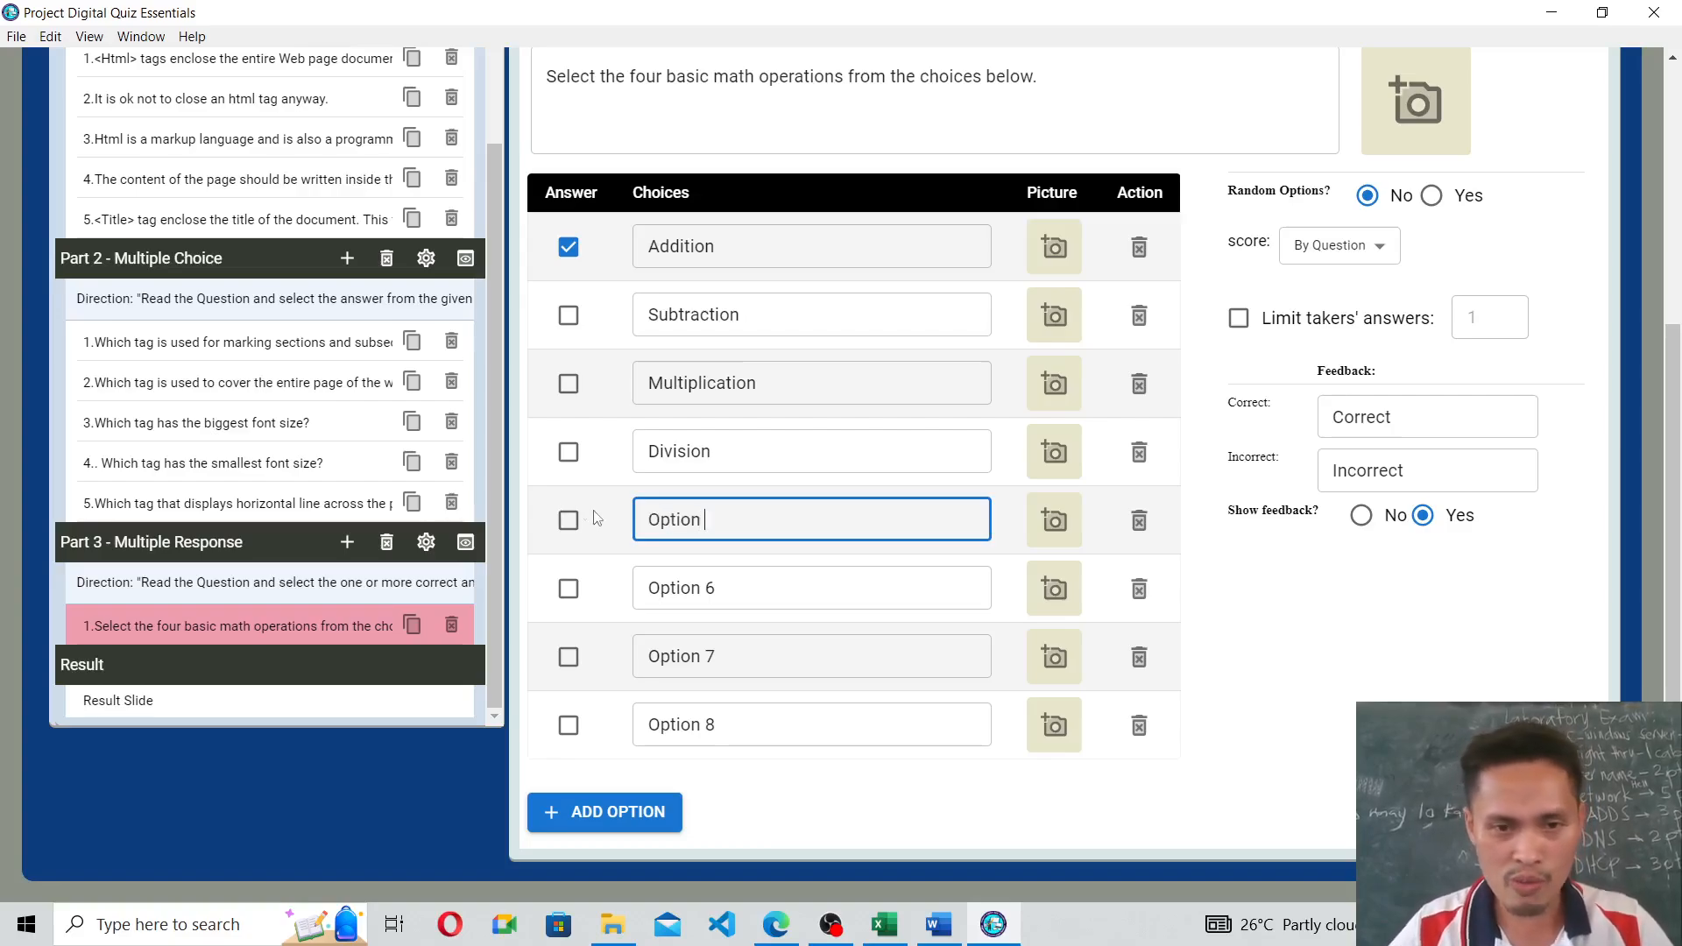
pyautogui.write('1')
pyautogui.press('BackSpace')
pyautogui.write('A')
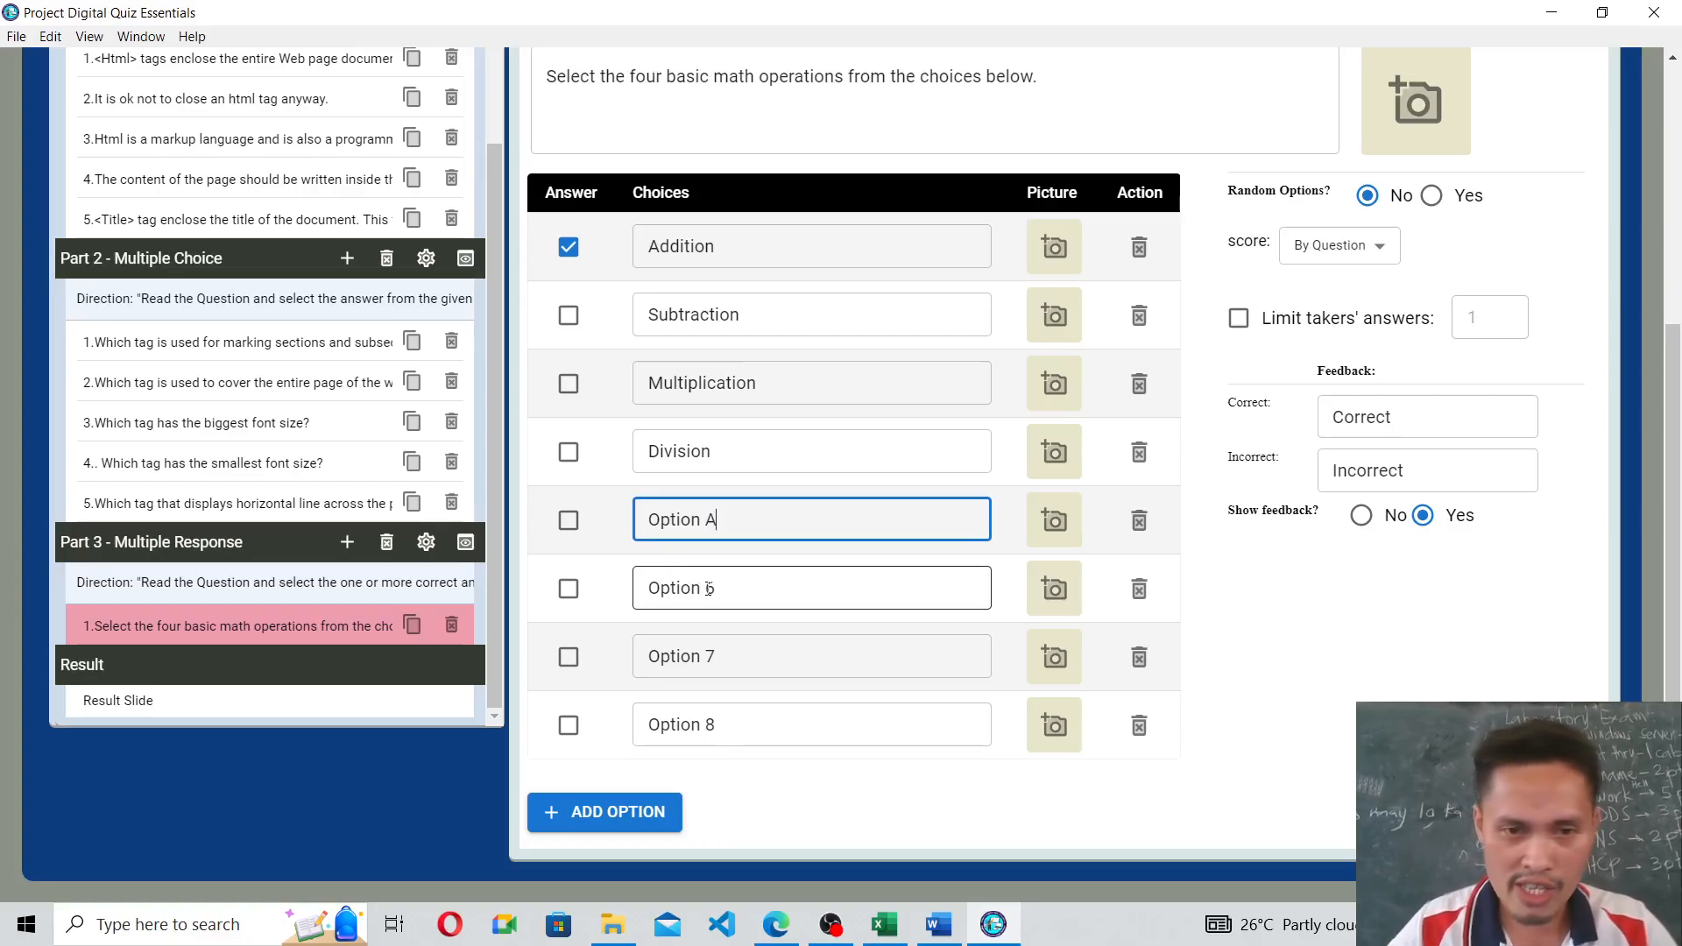
# Rename the sixth, seventh and eighth choices as "Option B", "Option C" and "Option D".
pyautogui.doubleClick(711, 588)
pyautogui.write('B')
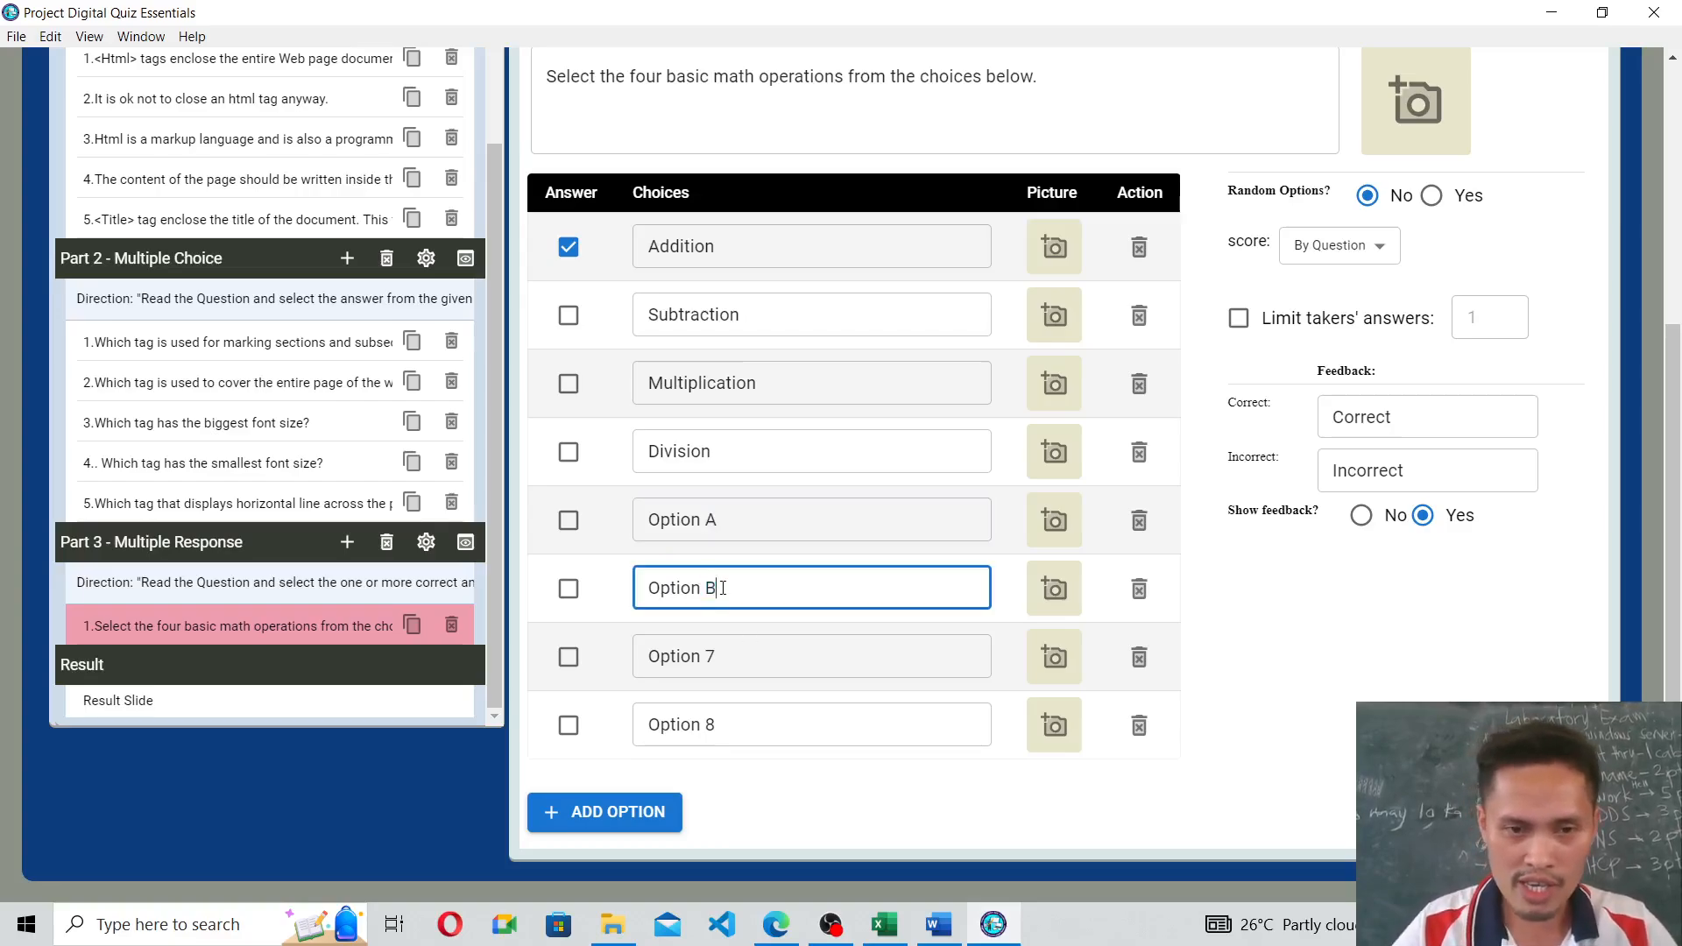
pyautogui.doubleClick(708, 656)
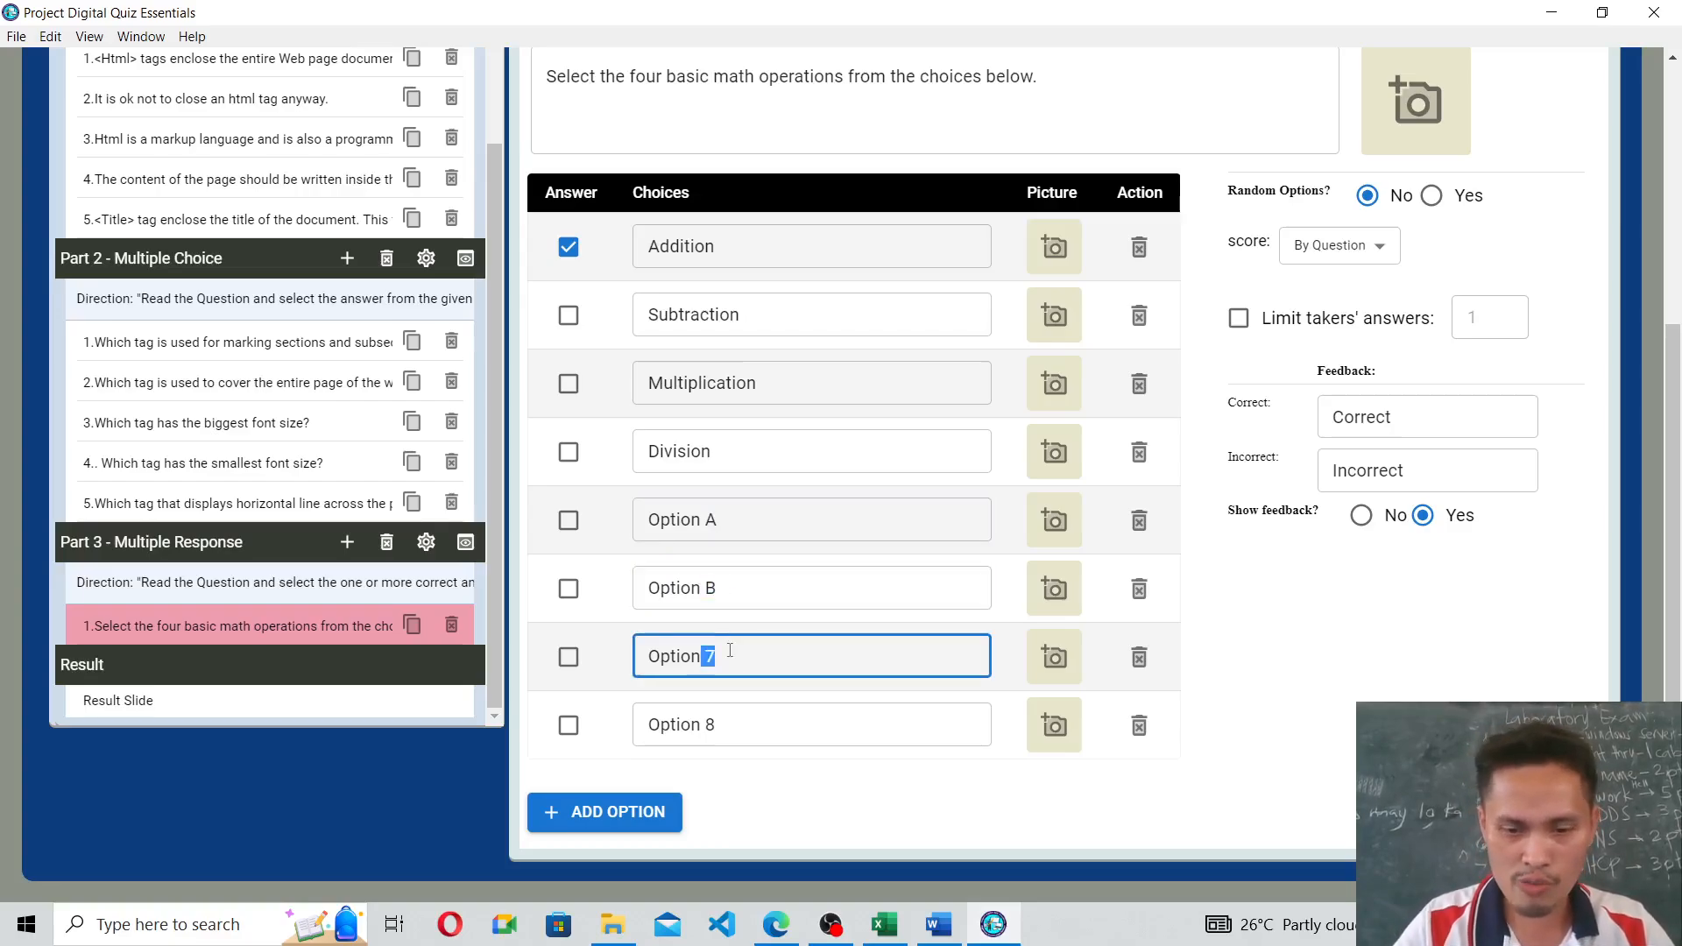
pyautogui.press('BackSpace')
pyautogui.write('C')
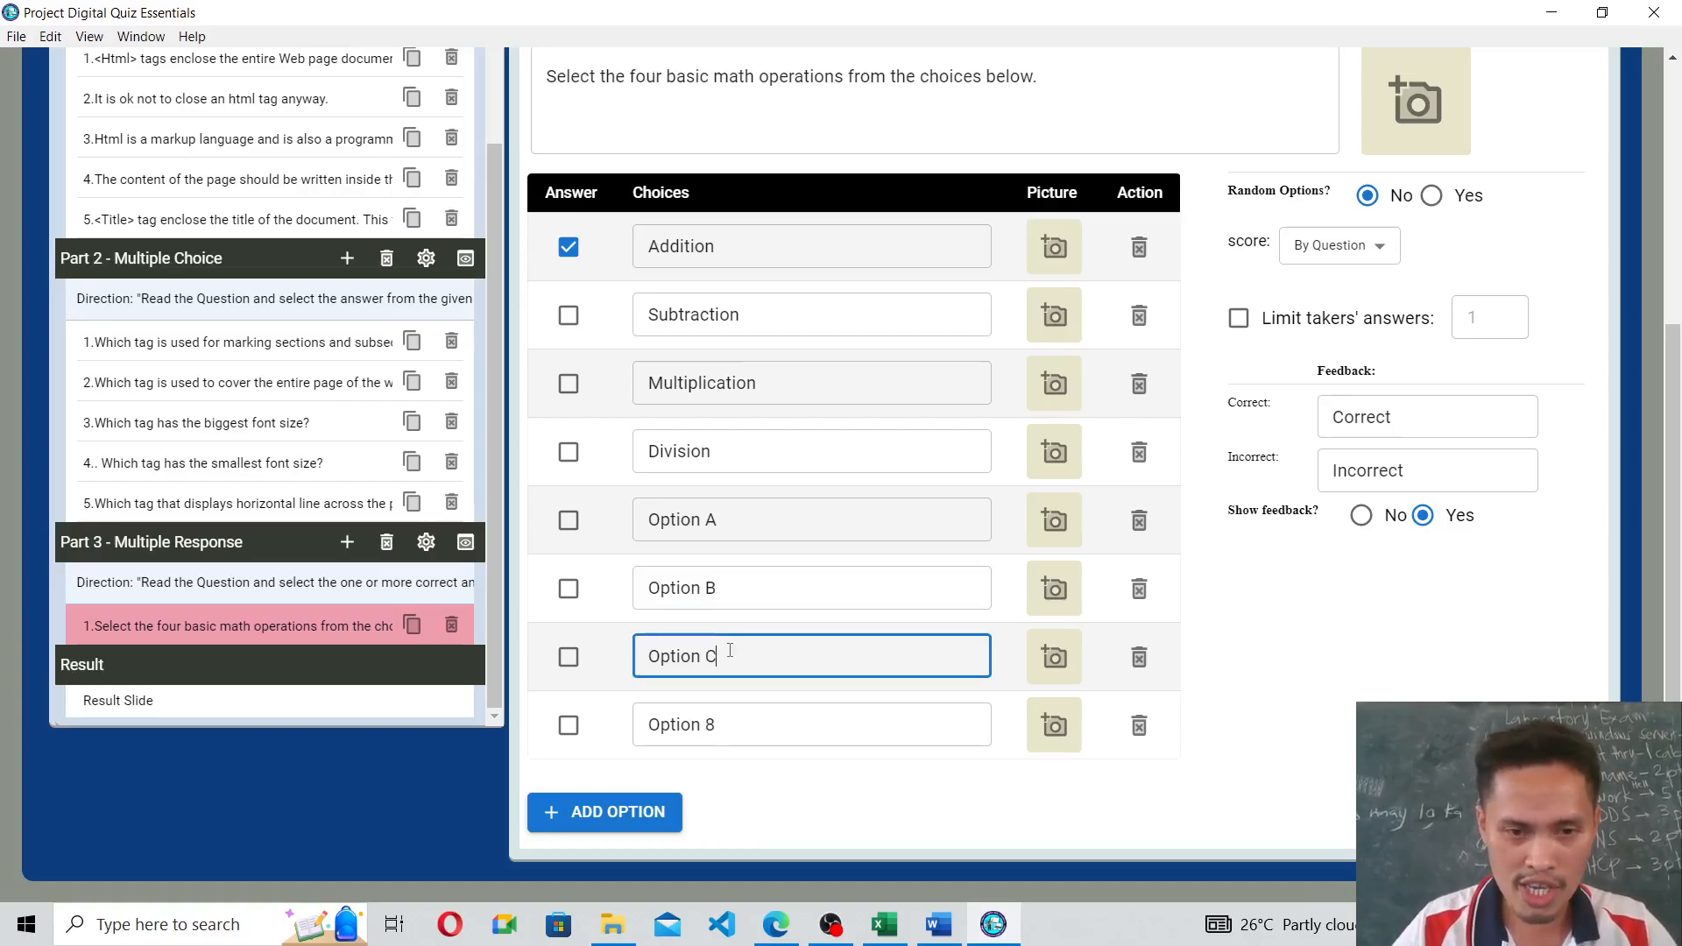
pyautogui.doubleClick(708, 726)
pyautogui.write('D')
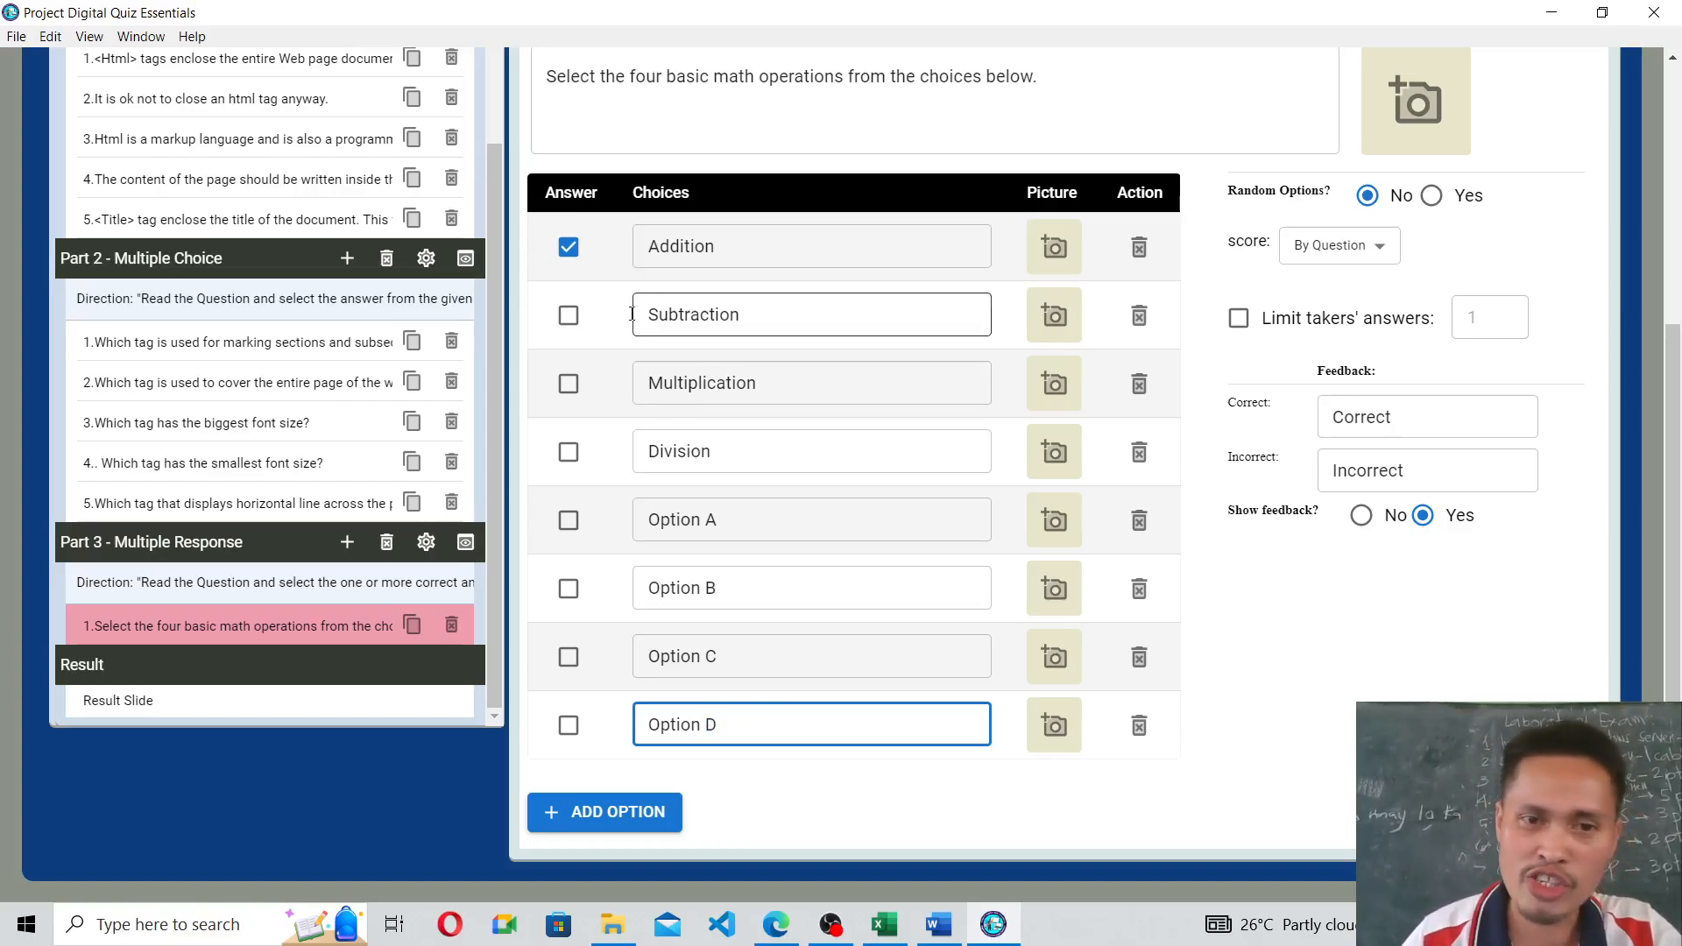
# Mark Subtraction, Multiplication and Division as correct answers as well.
pyautogui.click(569, 315)
pyautogui.click(569, 386)
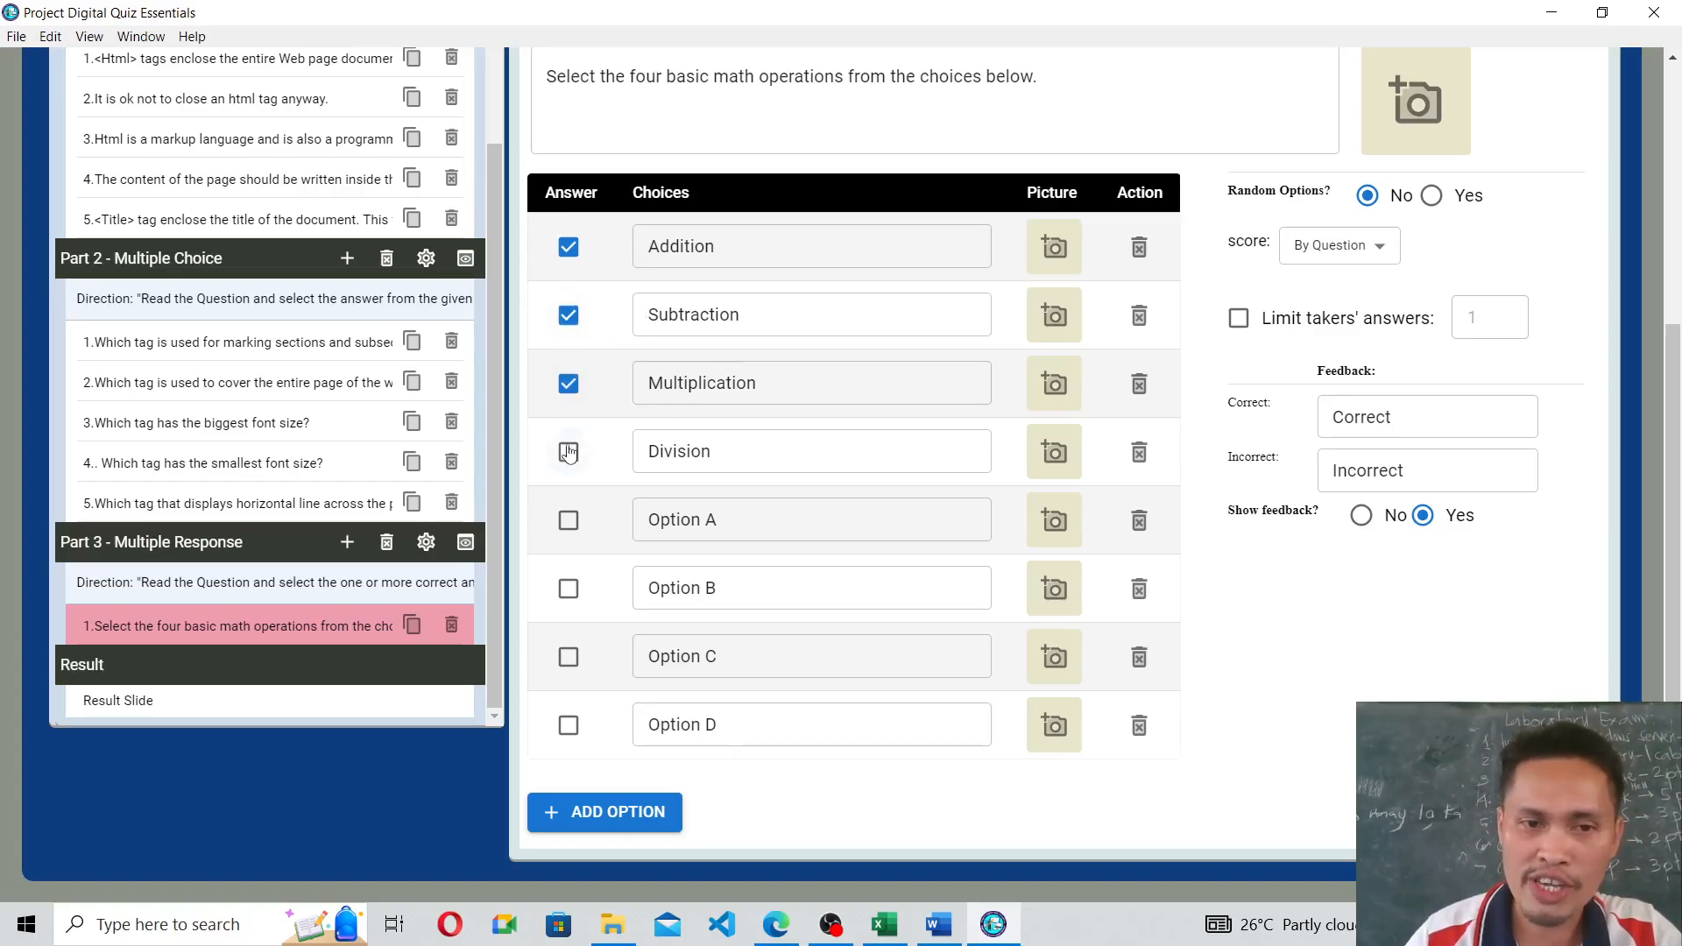
pyautogui.click(568, 452)
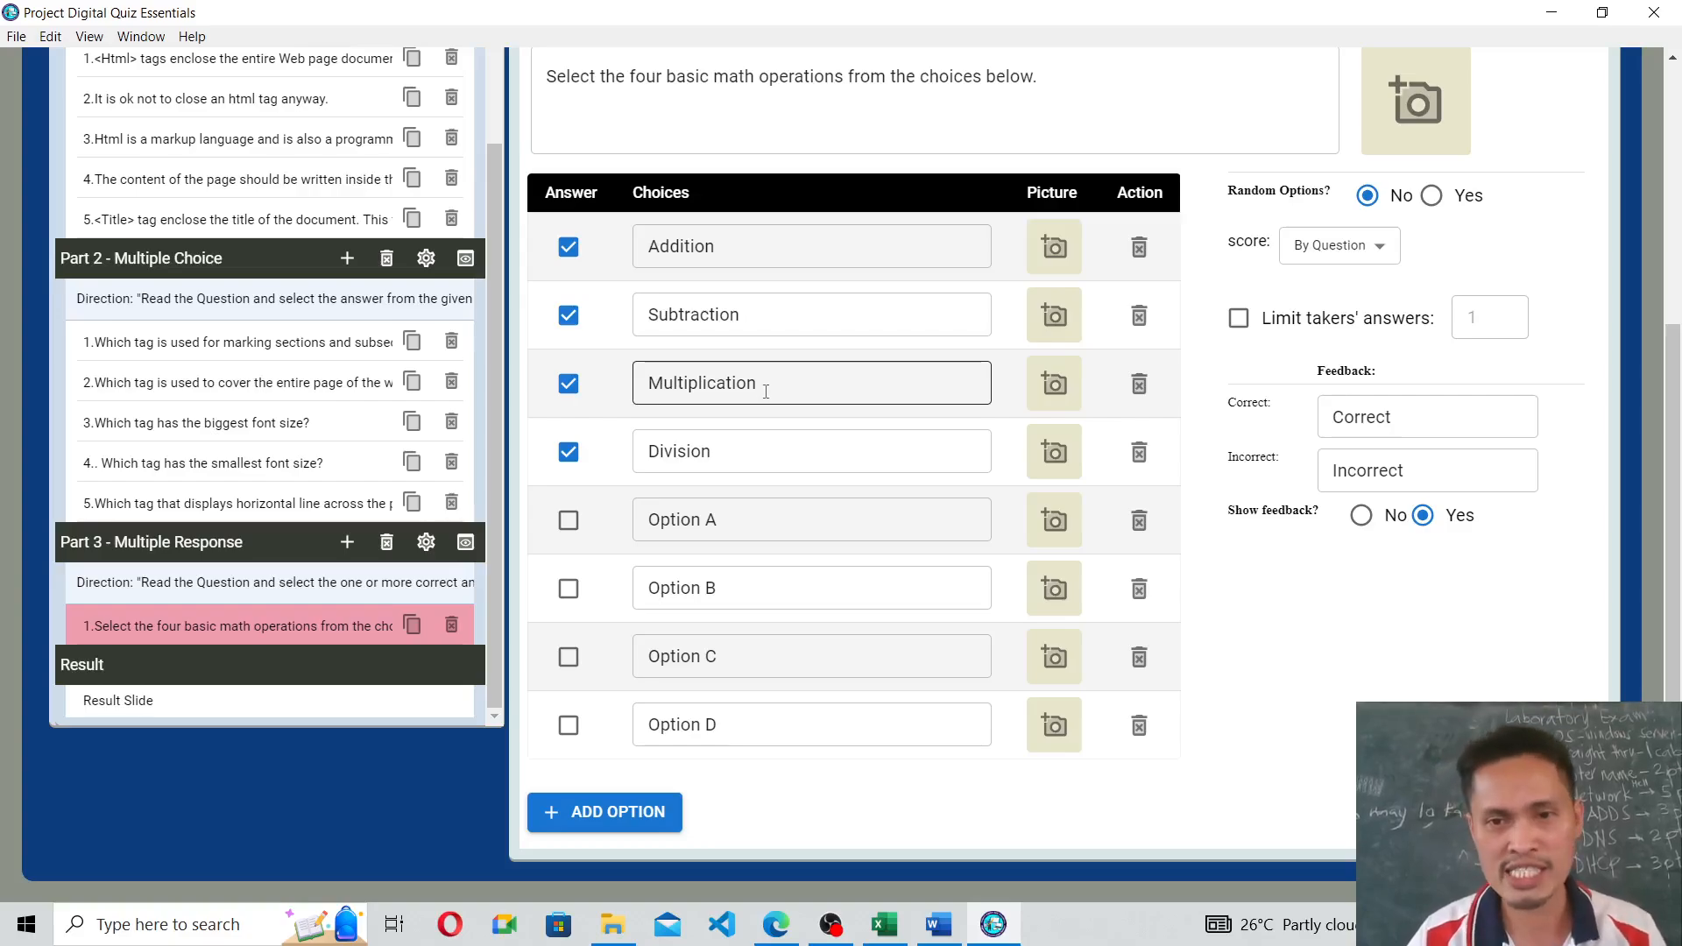
# Check the question's points, penalty and time limit, and set Random Options to Yes.
pyautogui.scroll(2, 708, 372)
pyautogui.scroll(4, 708, 372)
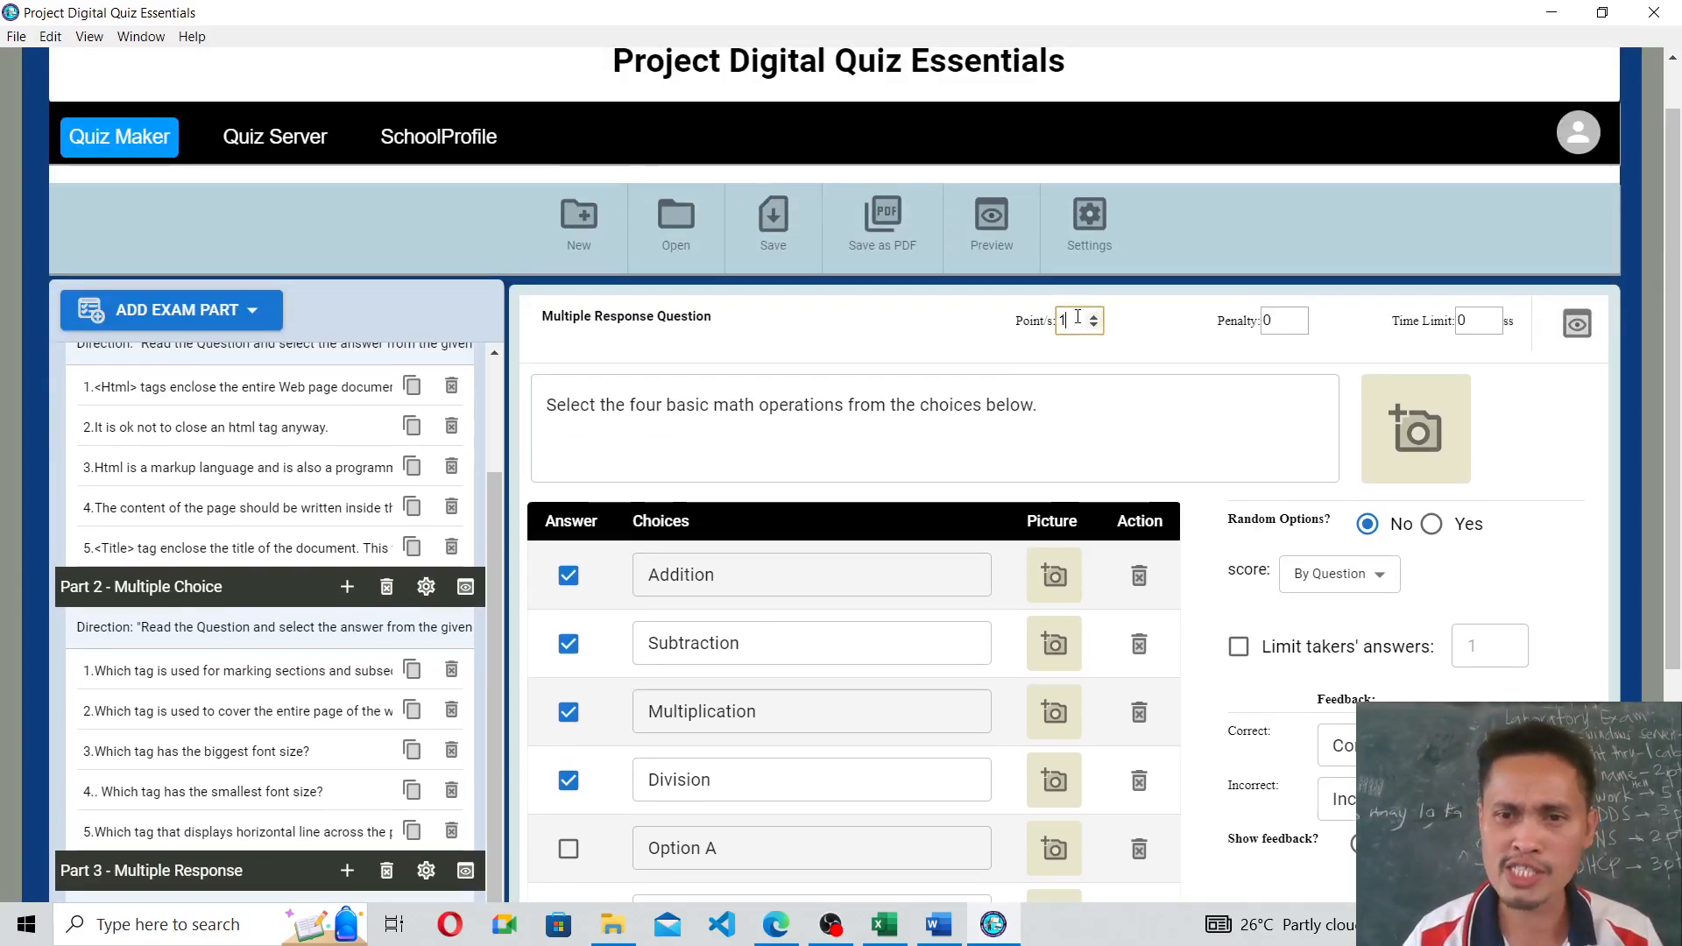
pyautogui.click(1279, 326)
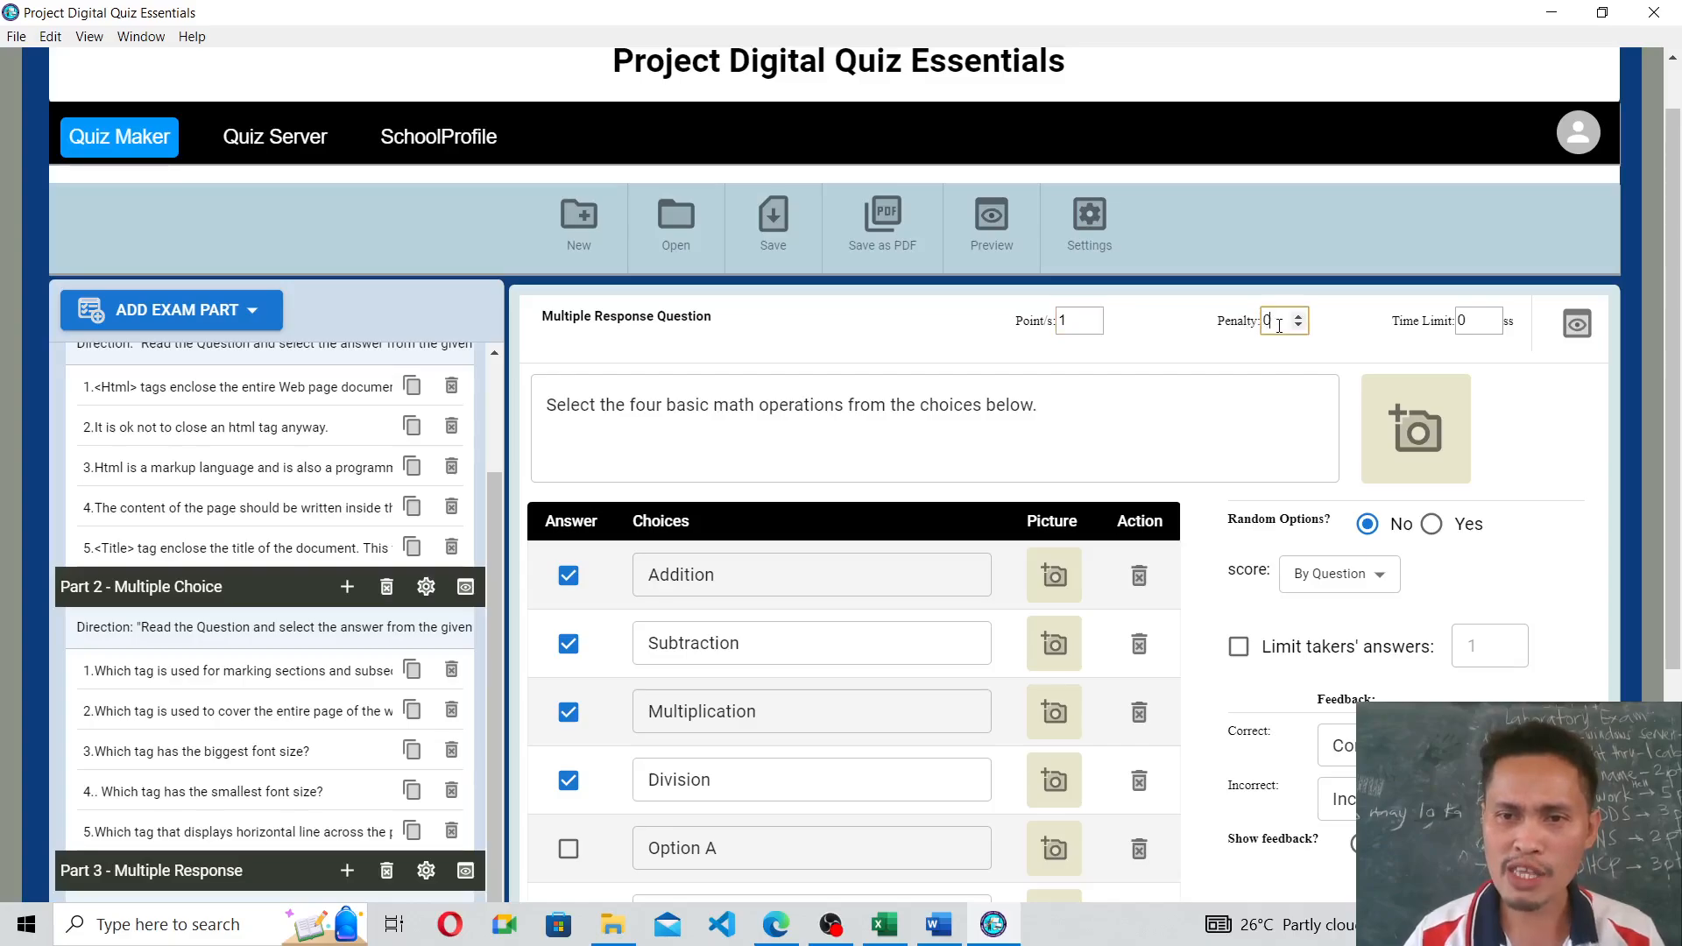
pyautogui.click(1492, 321)
pyautogui.scroll(-6, 1440, 392)
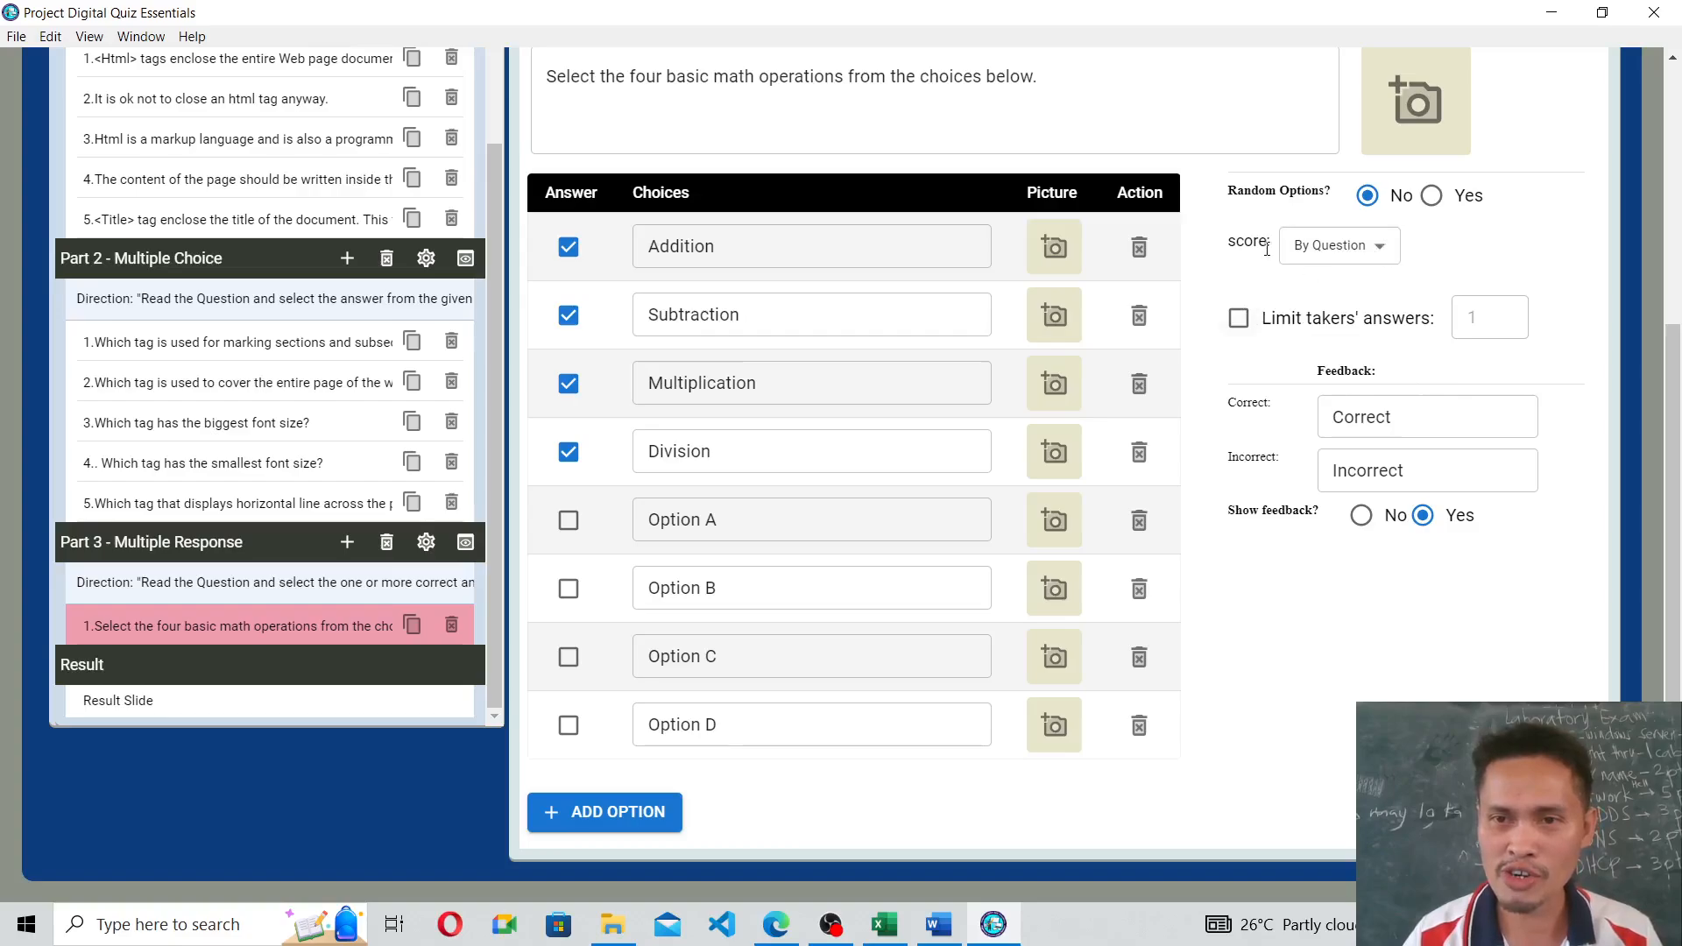
pyautogui.click(1431, 196)
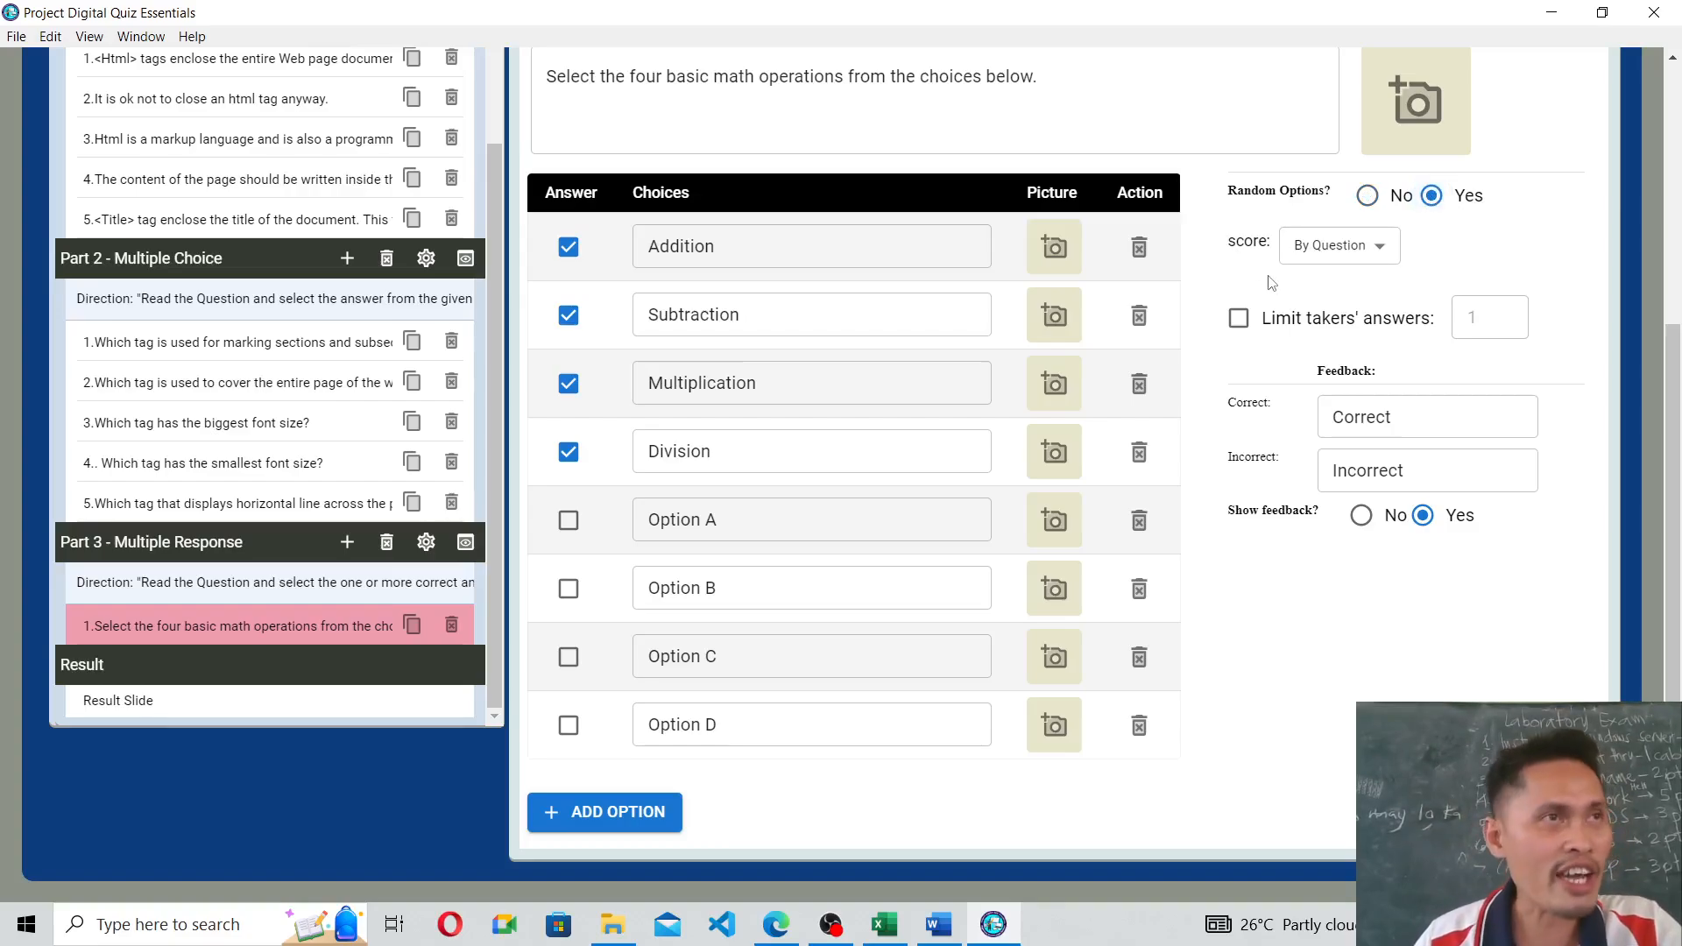
# Set the math operations question's score to By Answer.
pyautogui.scroll(3, 1272, 282)
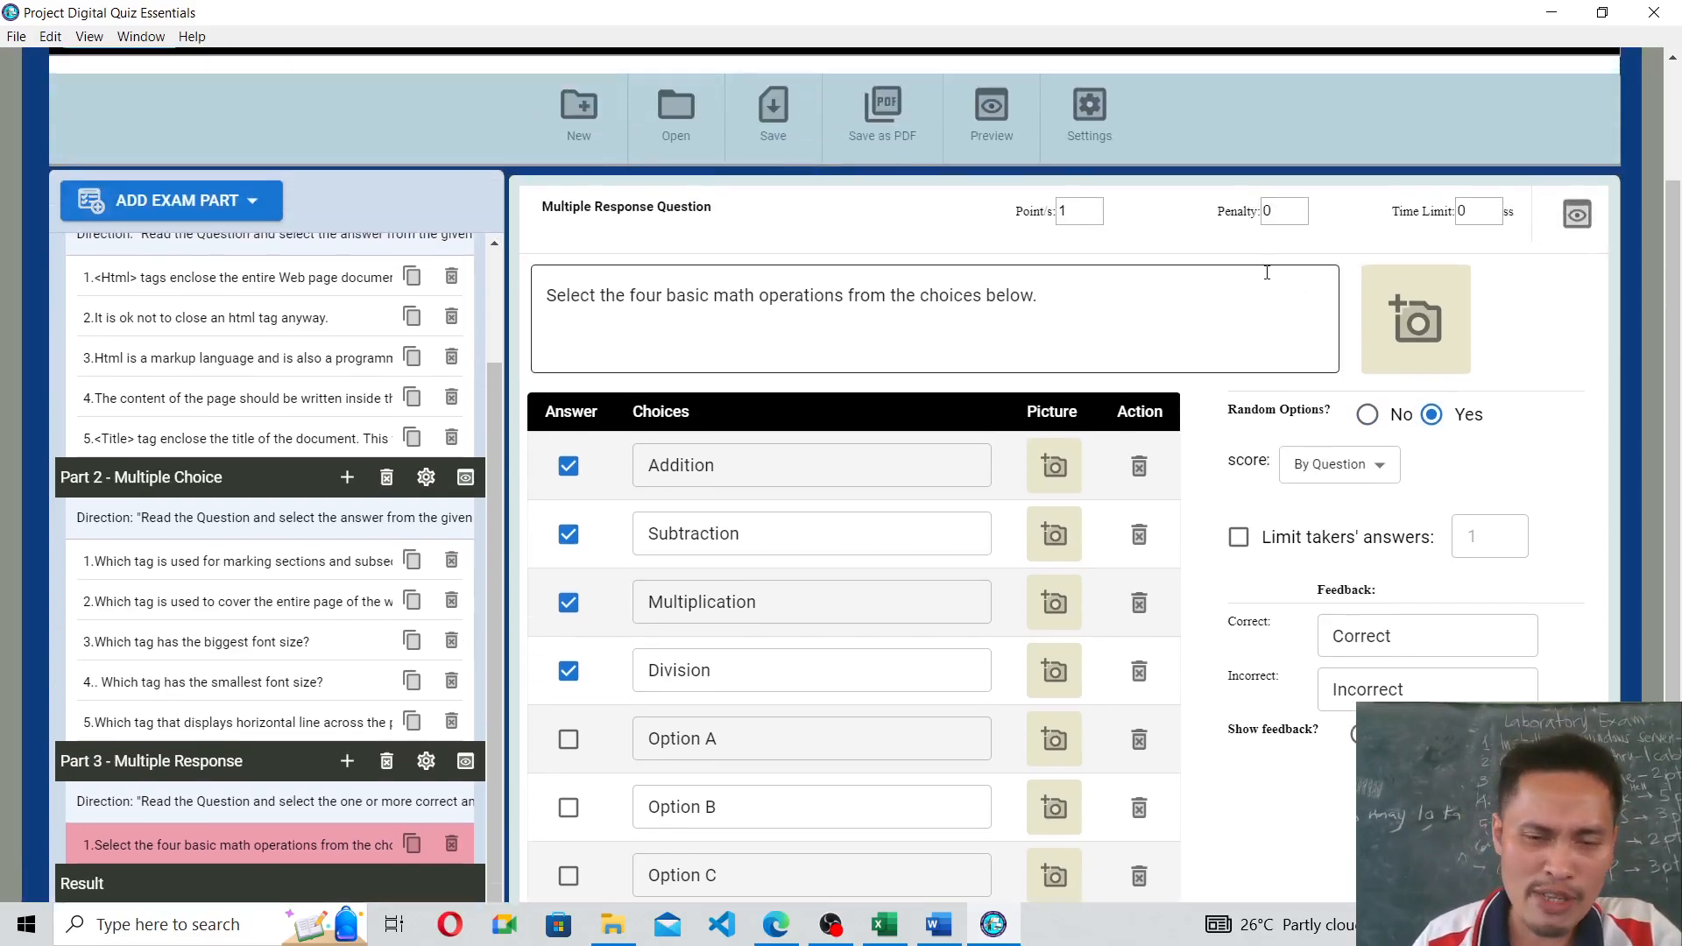
pyautogui.scroll(-2, 1267, 273)
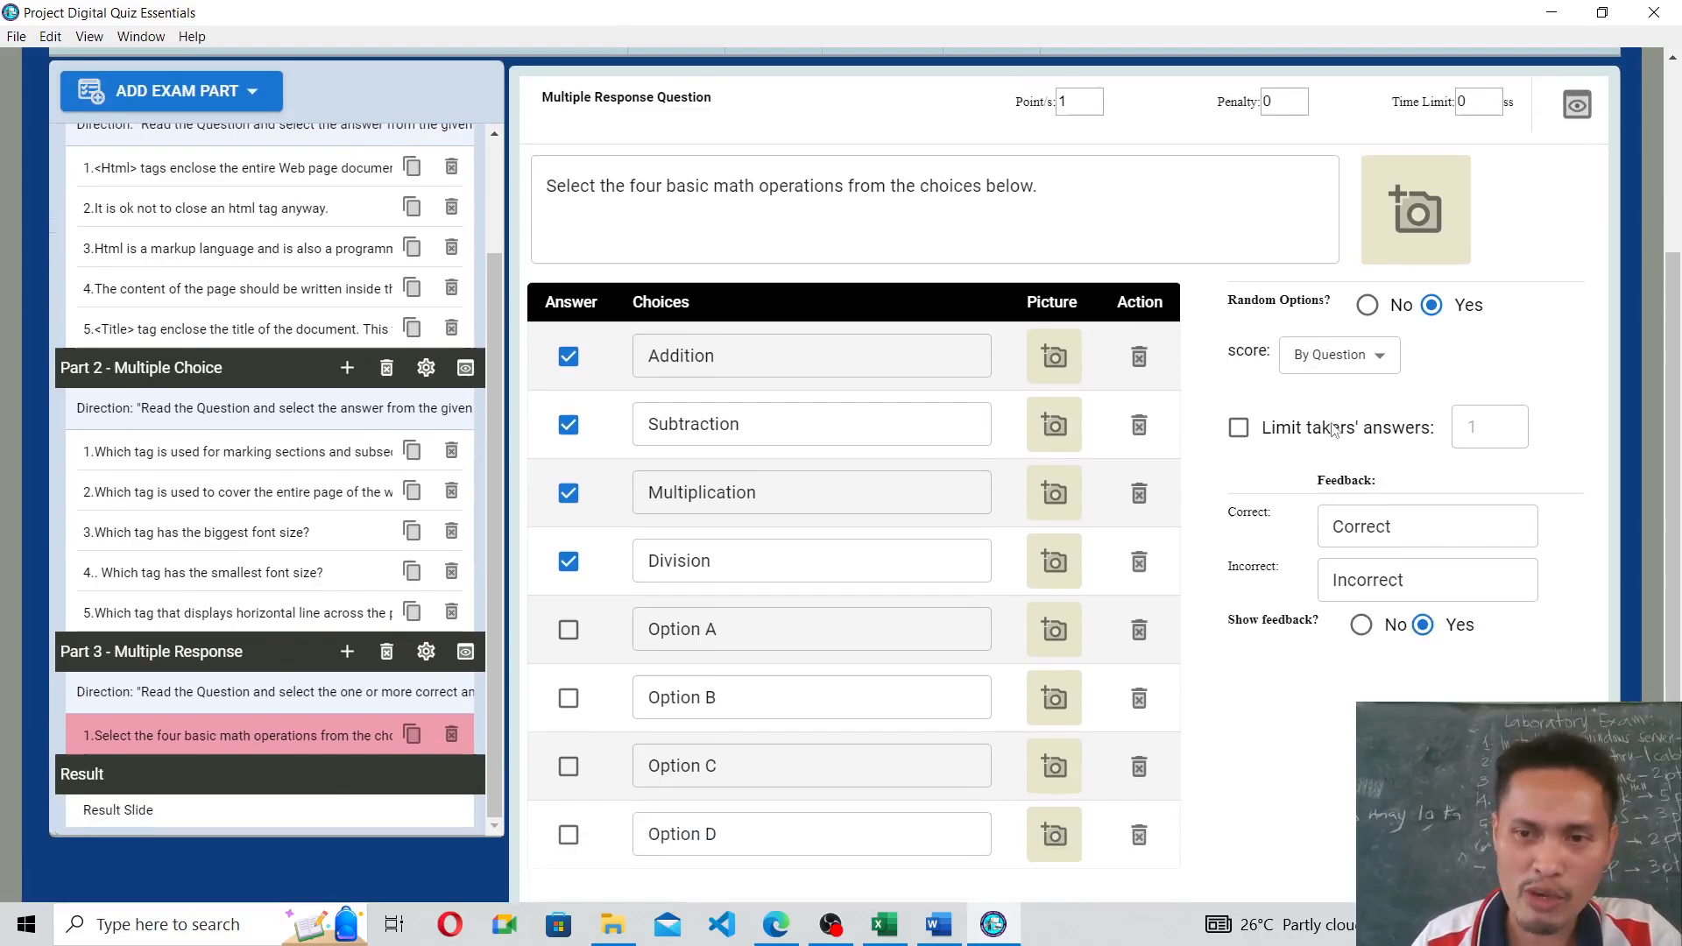
pyautogui.click(1380, 359)
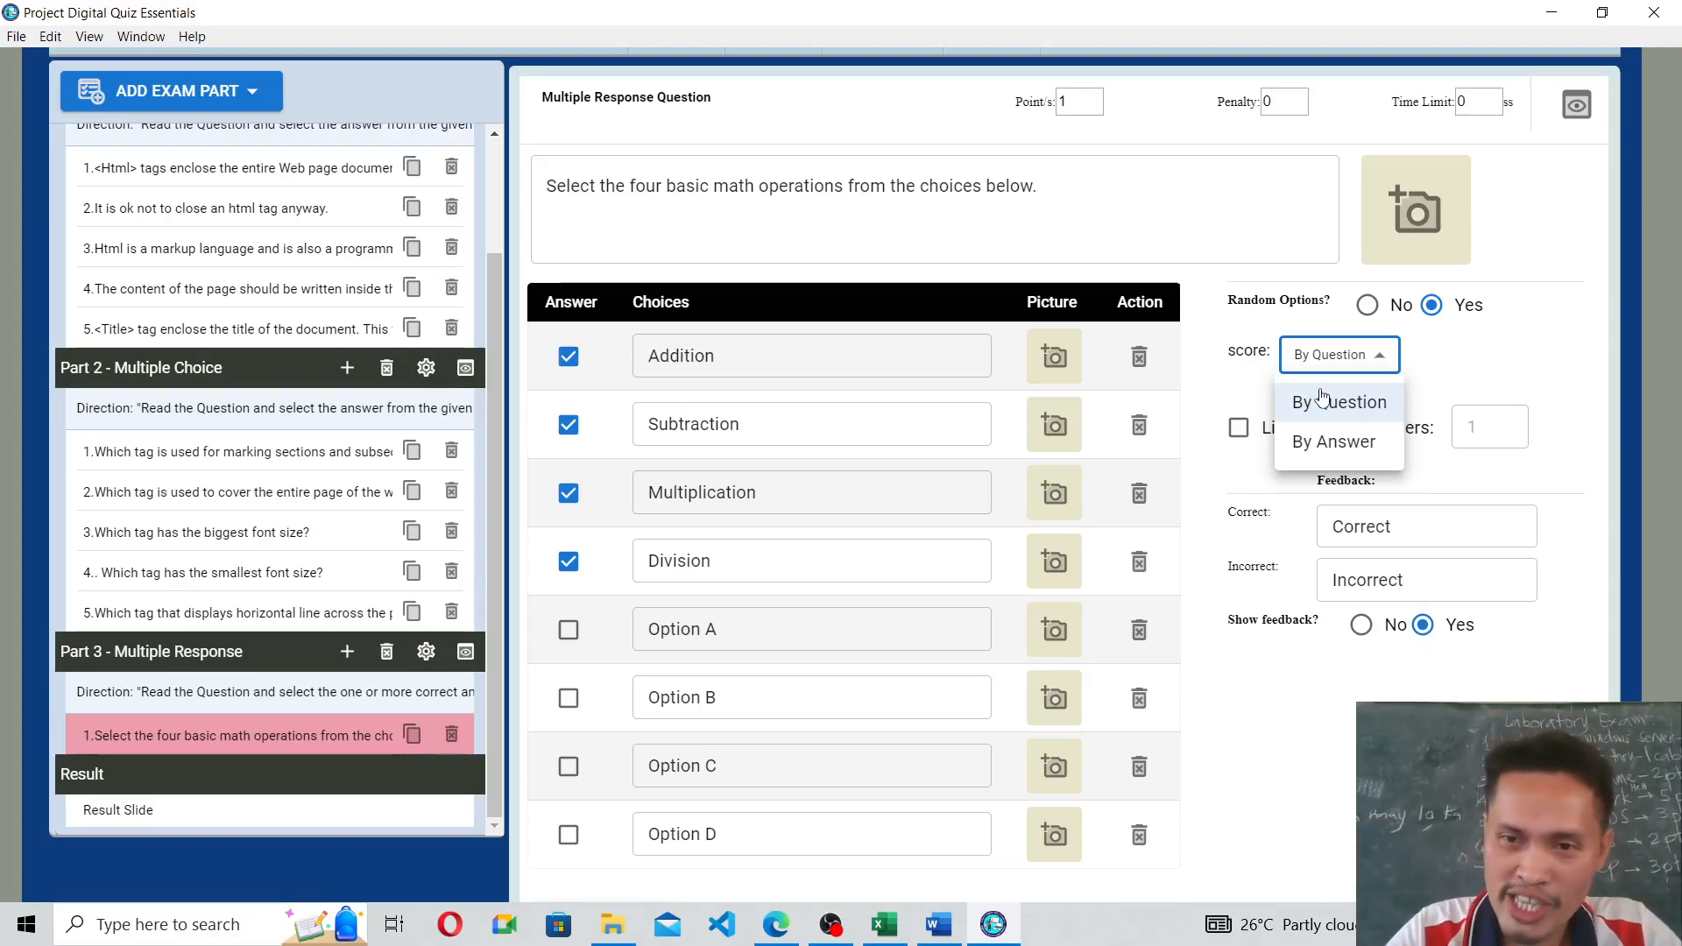
pyautogui.click(1305, 444)
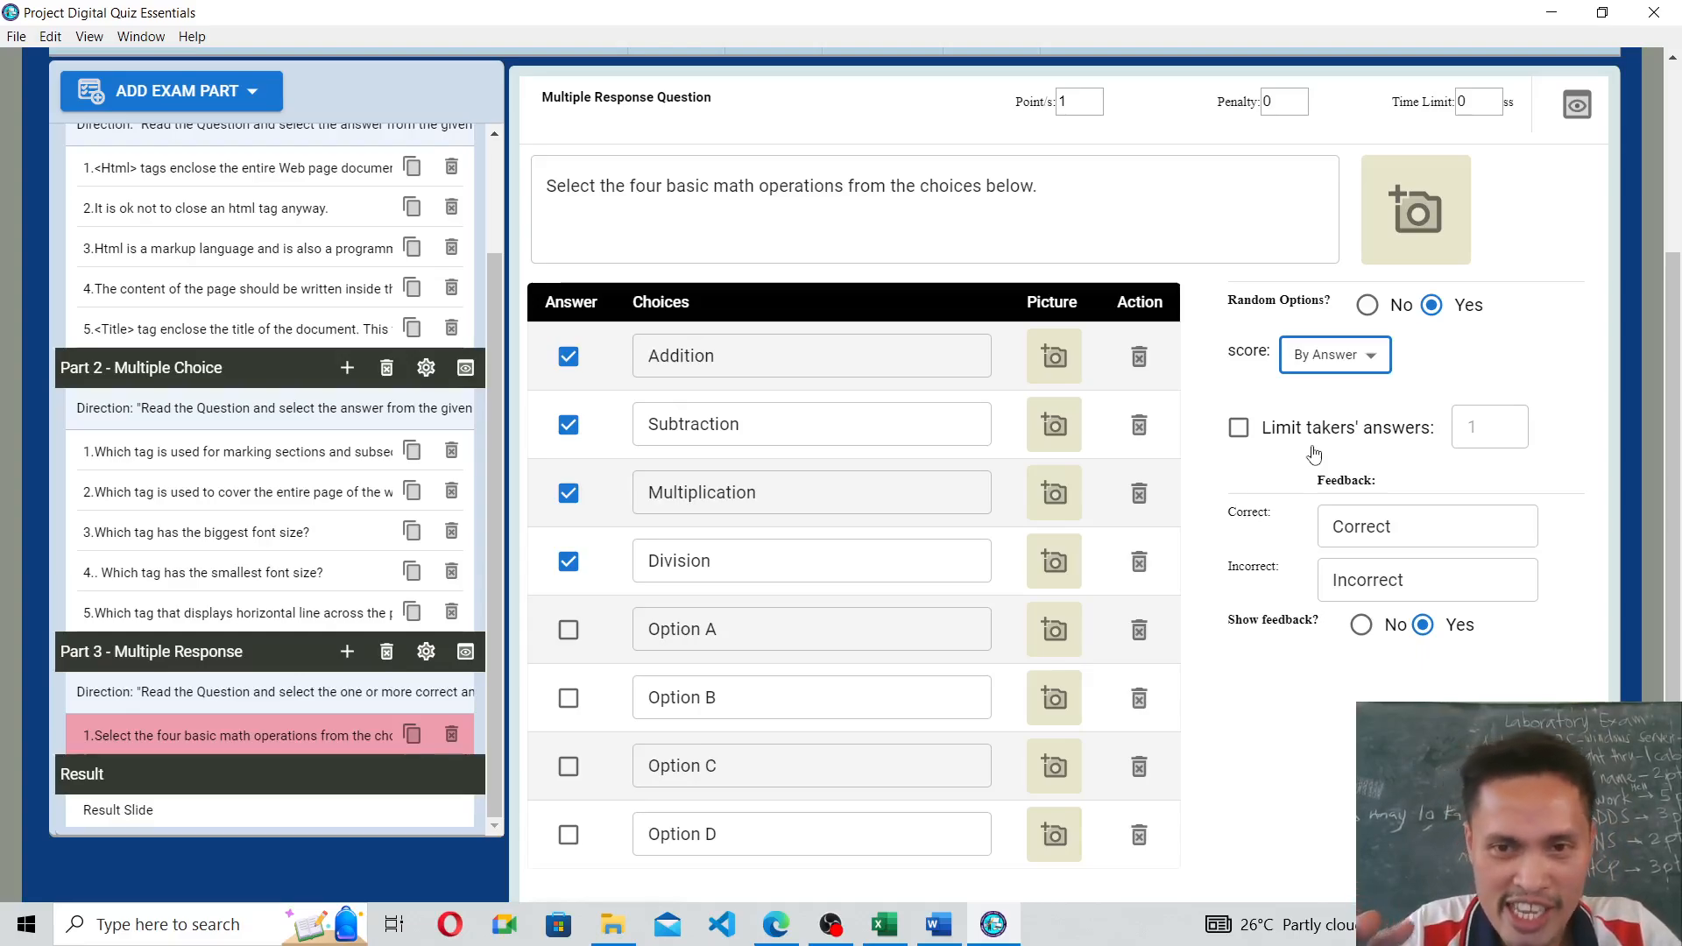
pyautogui.click(1068, 101)
pyautogui.scroll(-2, 1008, 526)
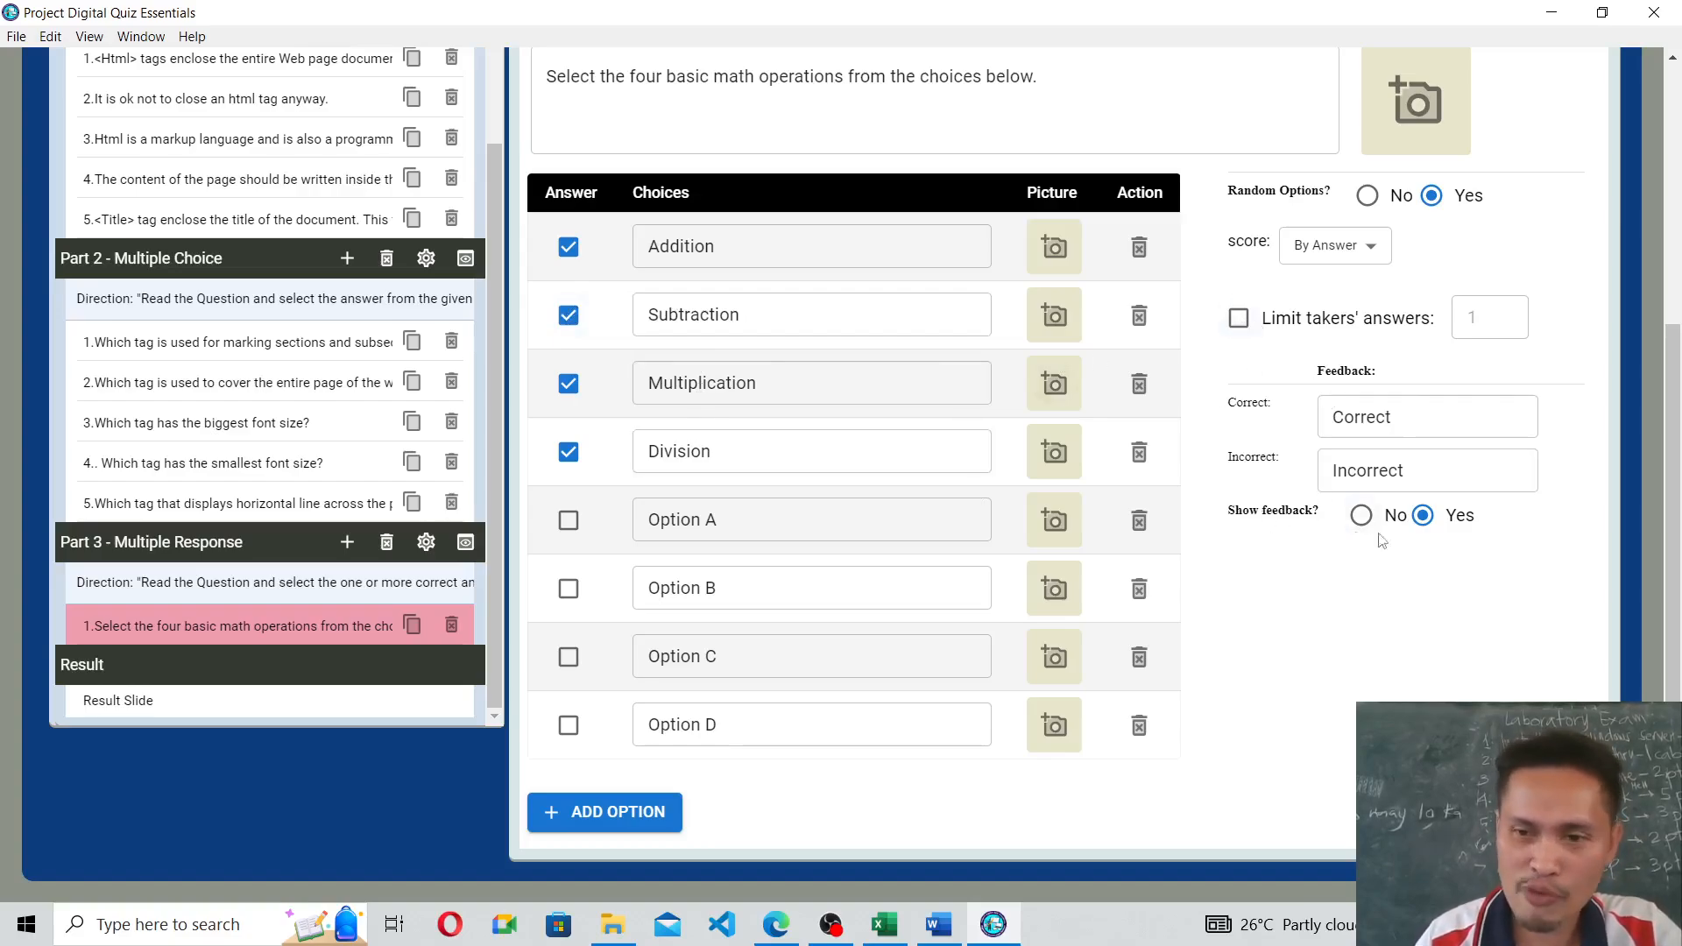
# Open the preview of the math operations question and move its window clear of the question settings.
pyautogui.scroll(5, 950, 659)
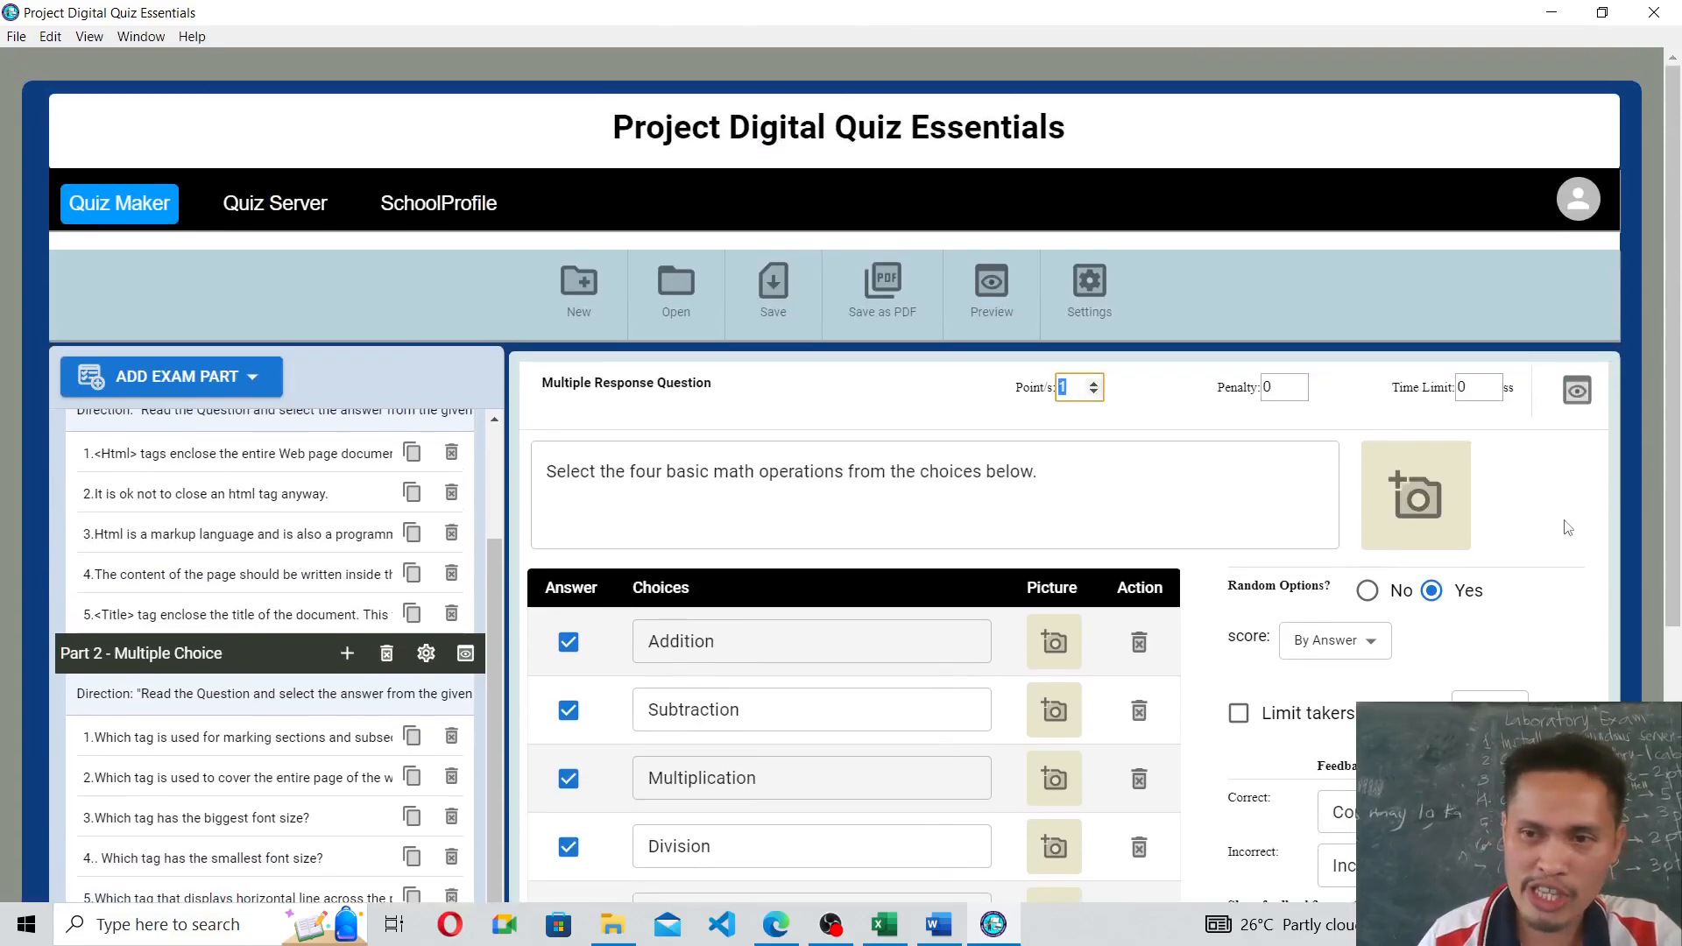
pyautogui.click(1577, 389)
pyautogui.scroll(-1, 1075, 491)
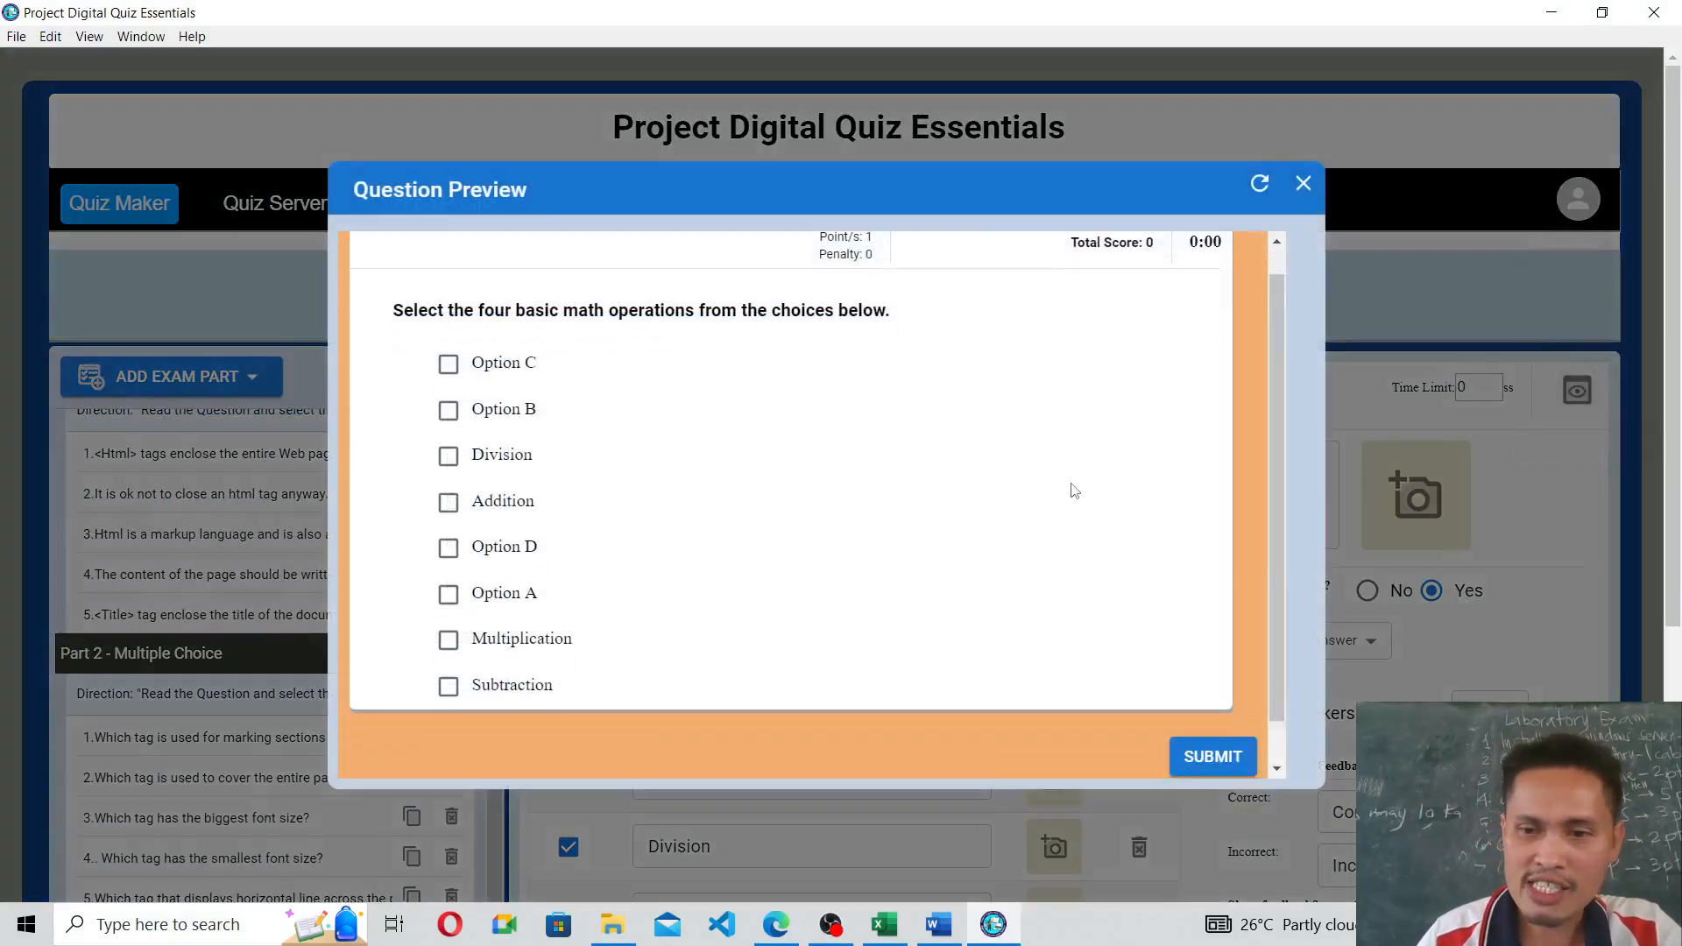
pyautogui.moveTo(946, 189); pyautogui.dragTo(785, 88)
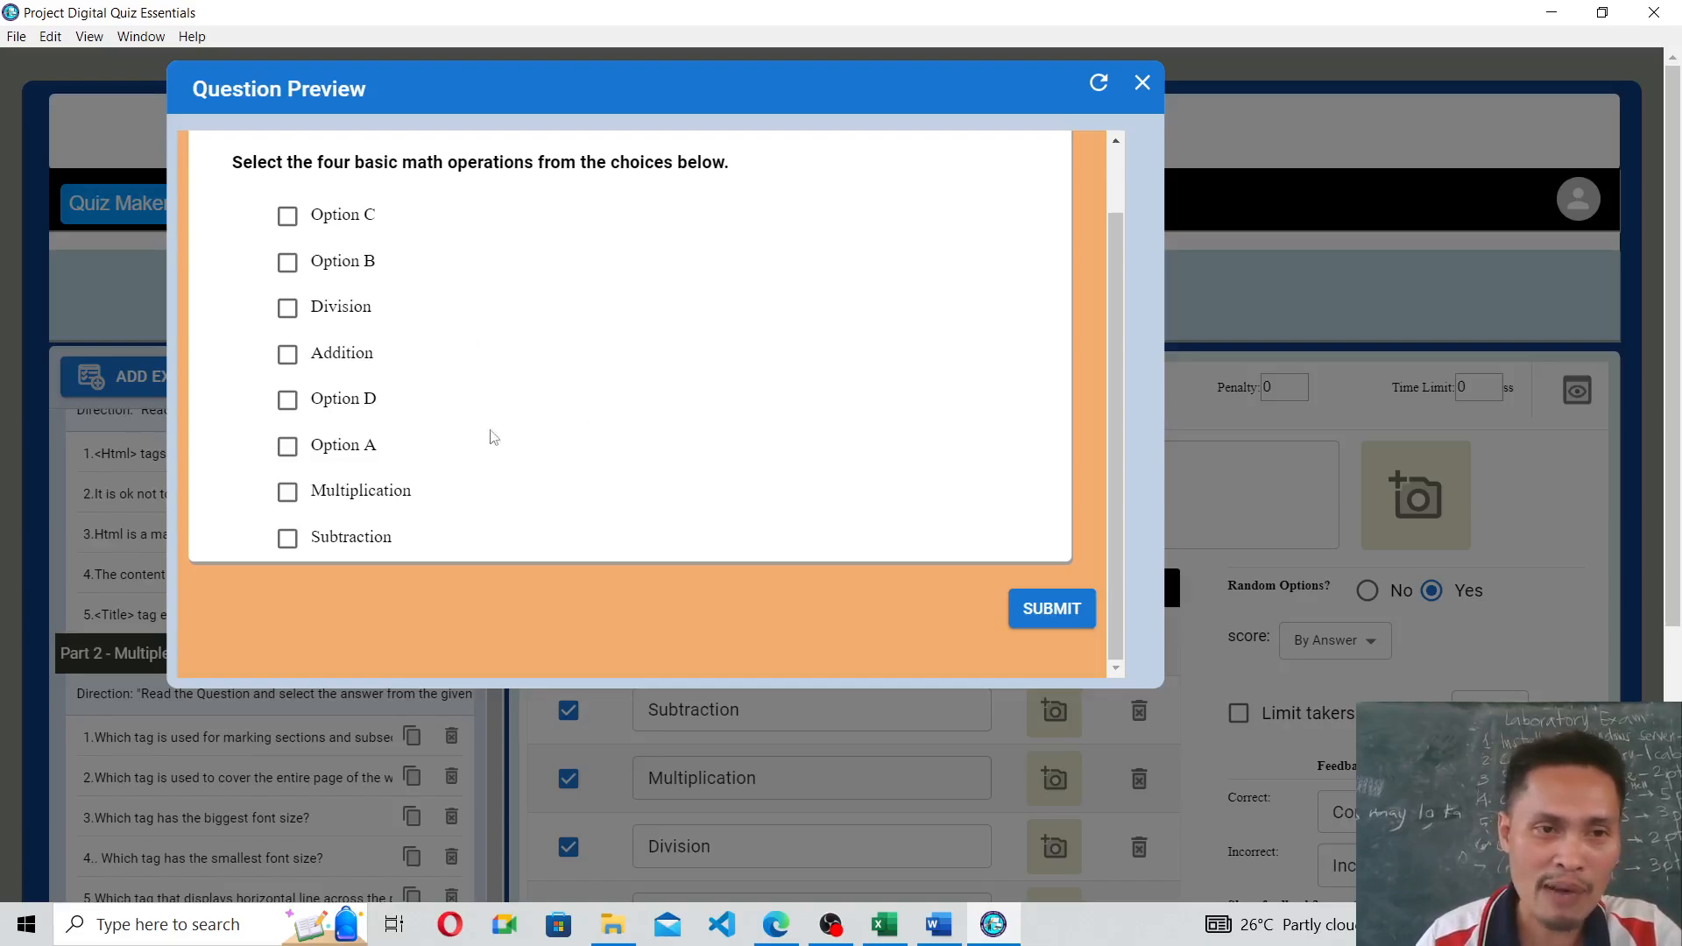
# Answer the previewed question with Division, Addition, Multiplication and Subtraction, and submit it to check the feedback.
pyautogui.click(287, 314)
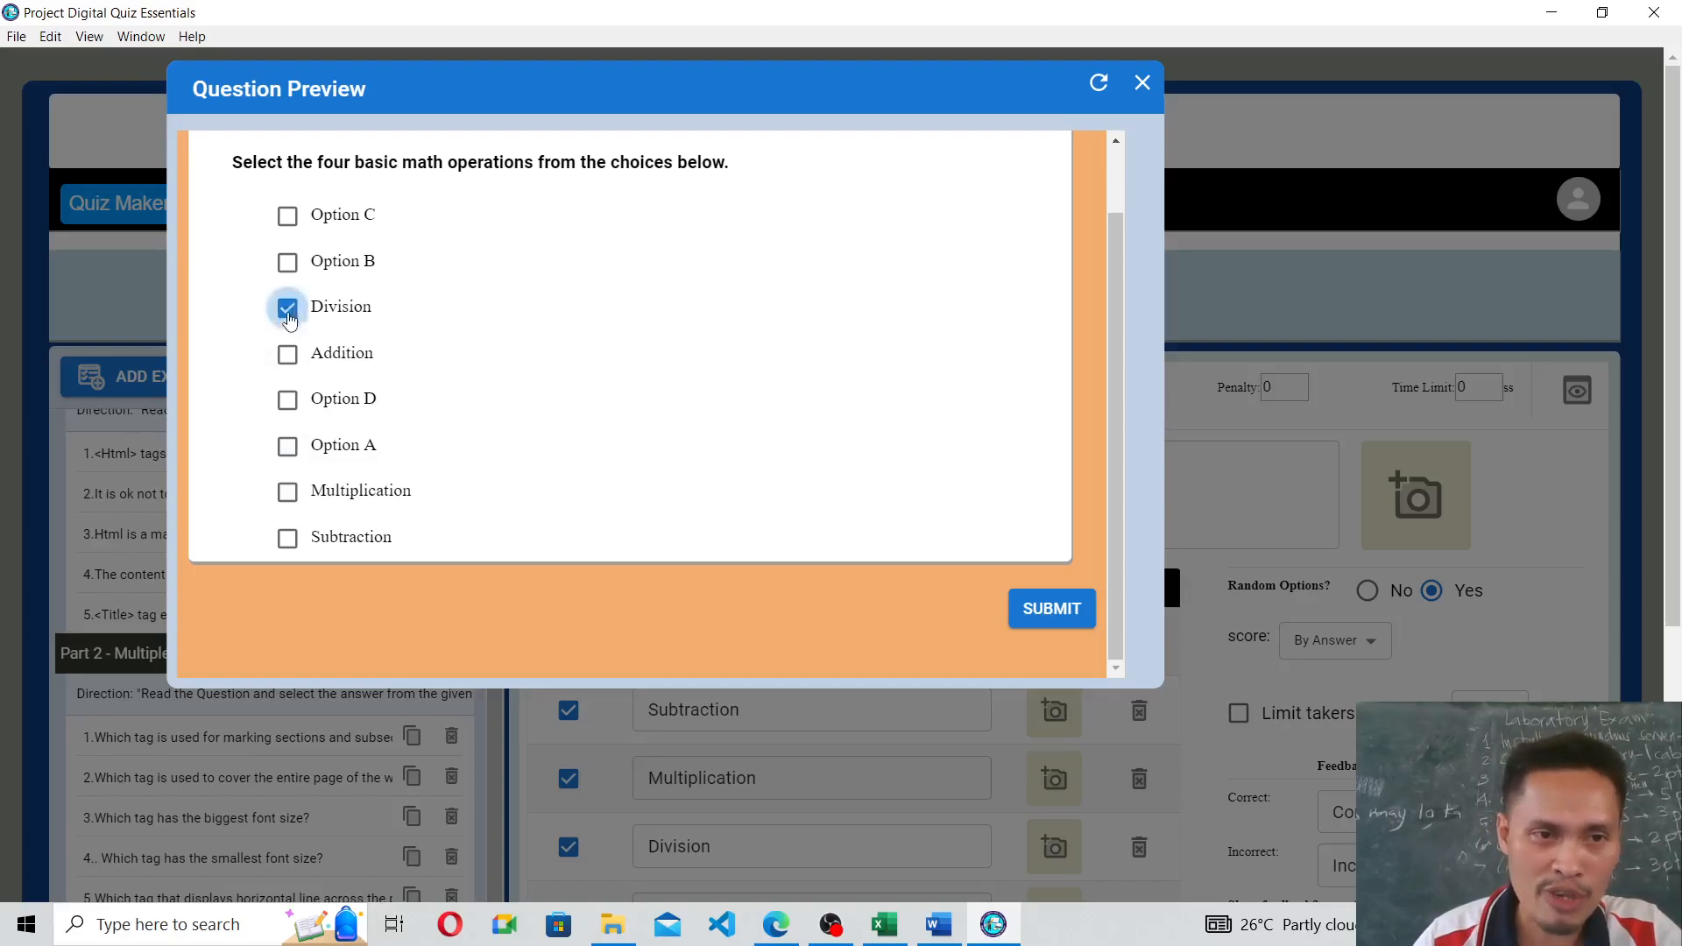
pyautogui.click(299, 370)
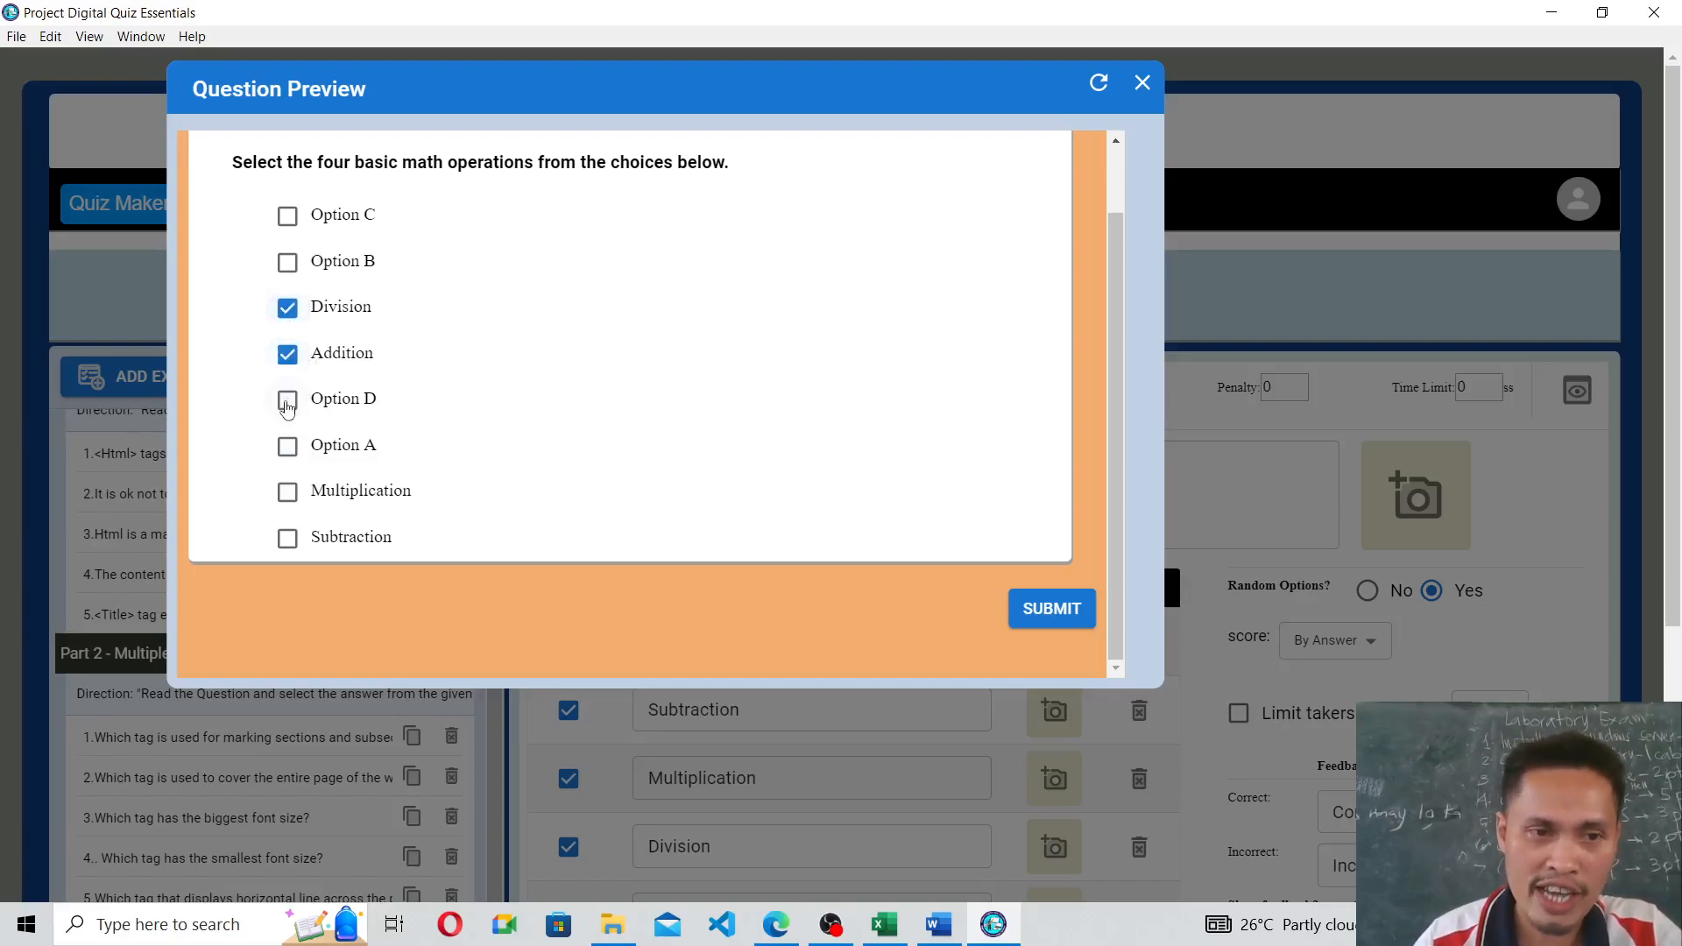
pyautogui.click(287, 499)
pyautogui.click(288, 539)
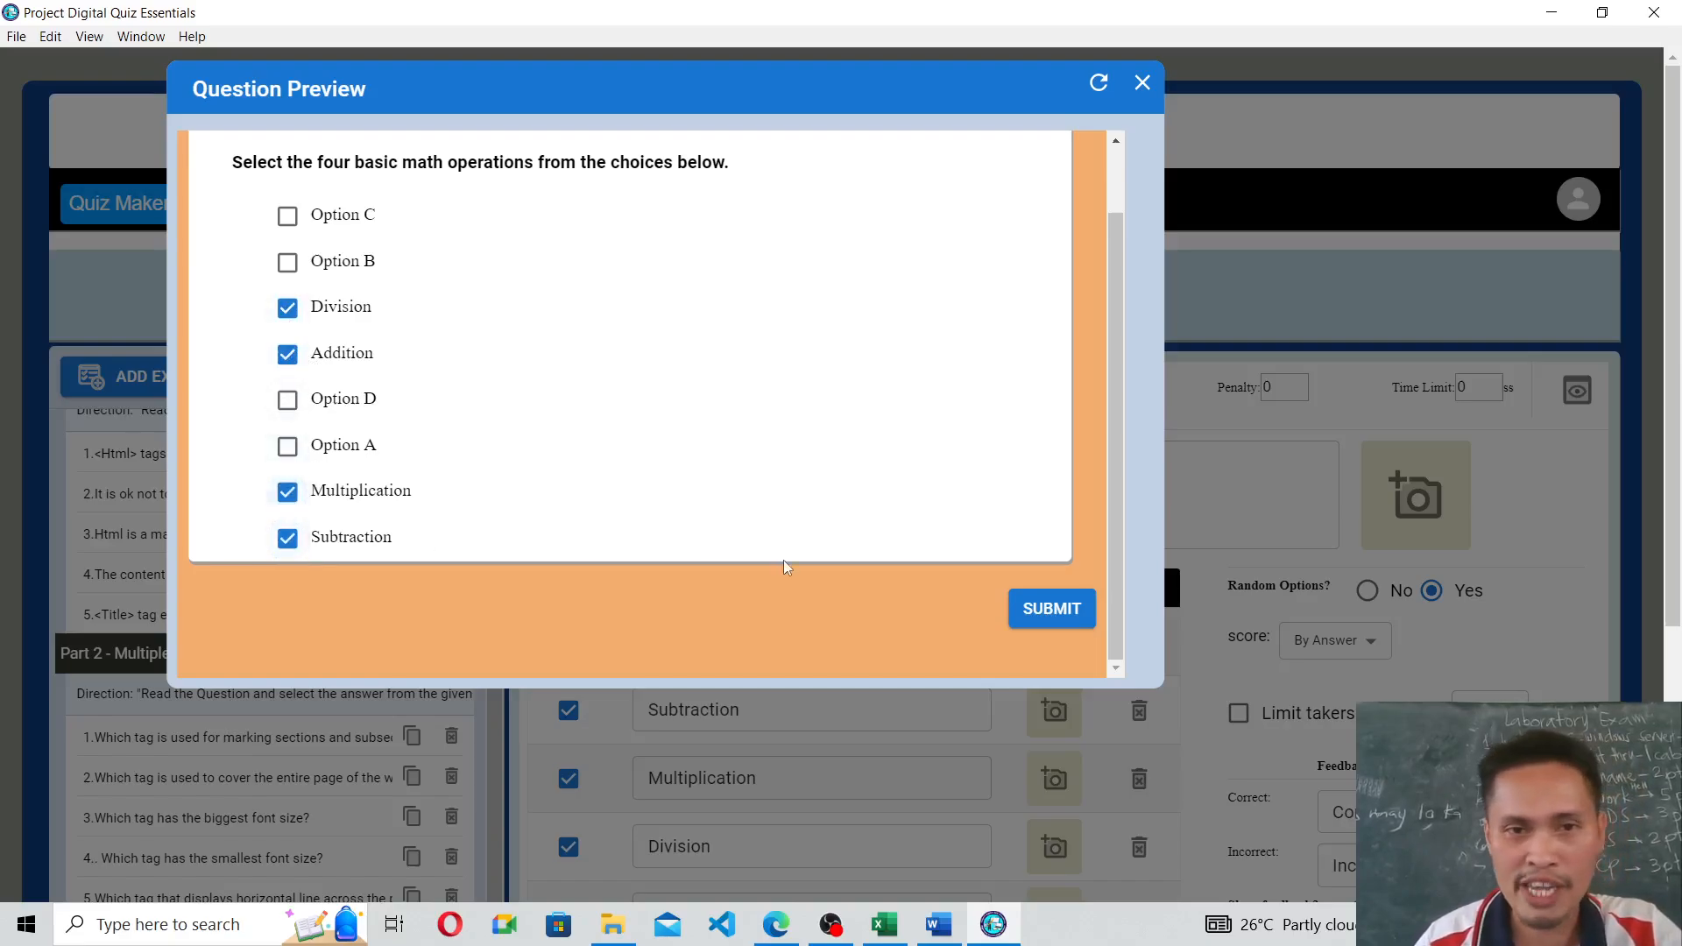
pyautogui.click(1056, 608)
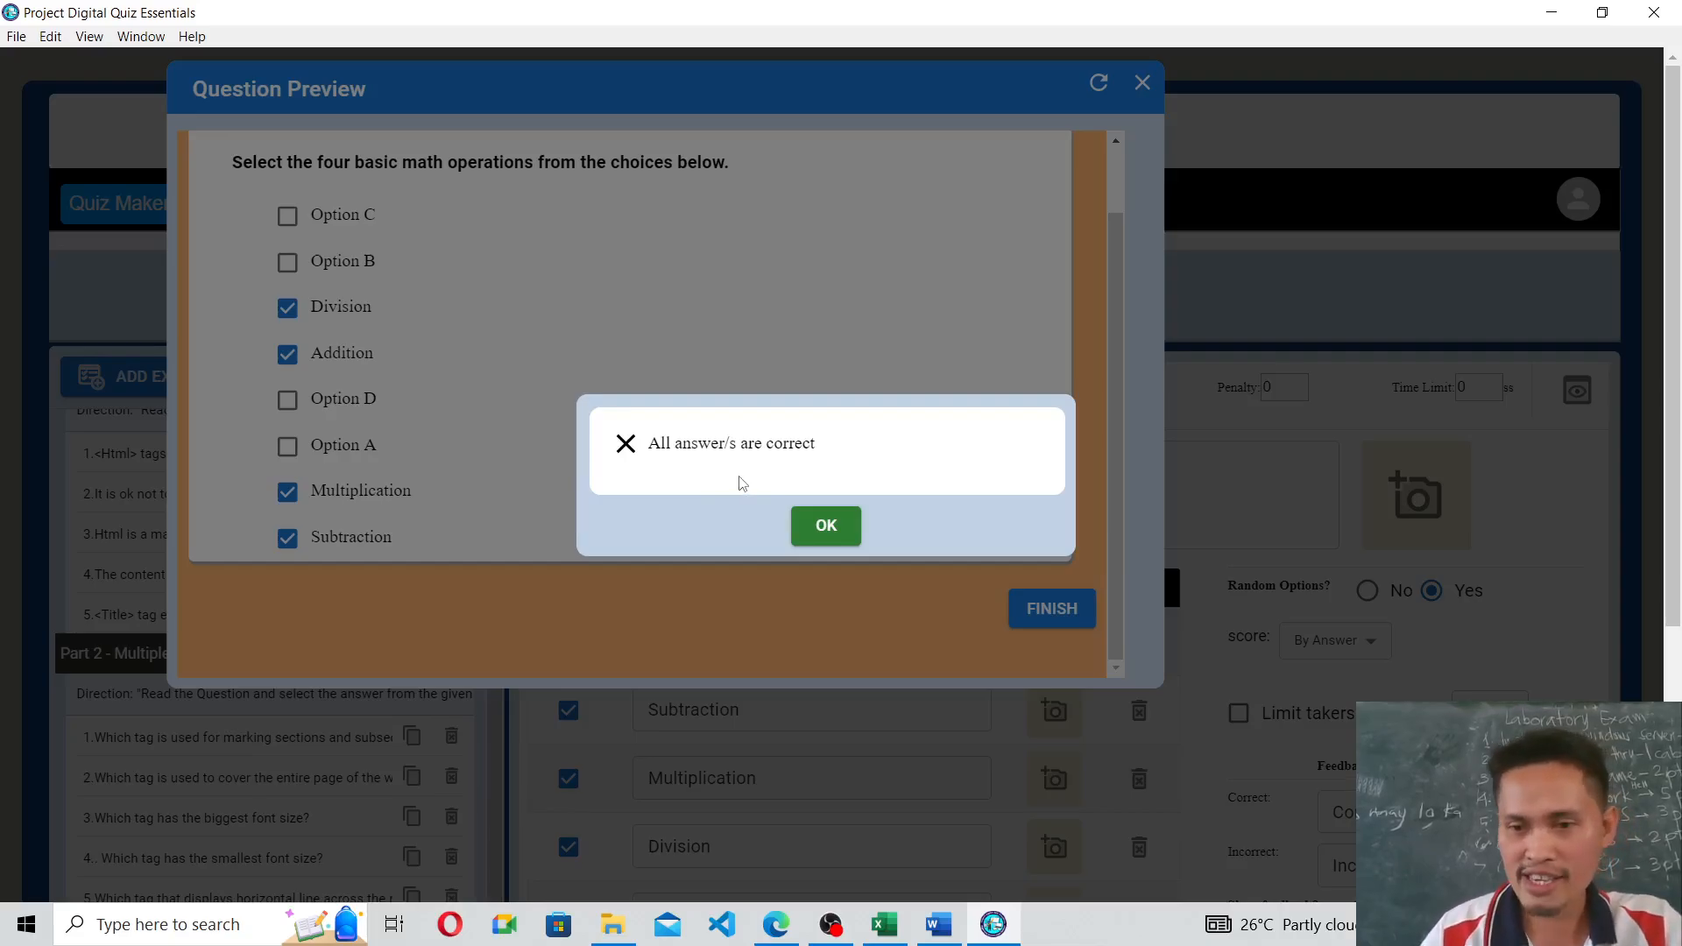
pyautogui.scroll(-2, 742, 483)
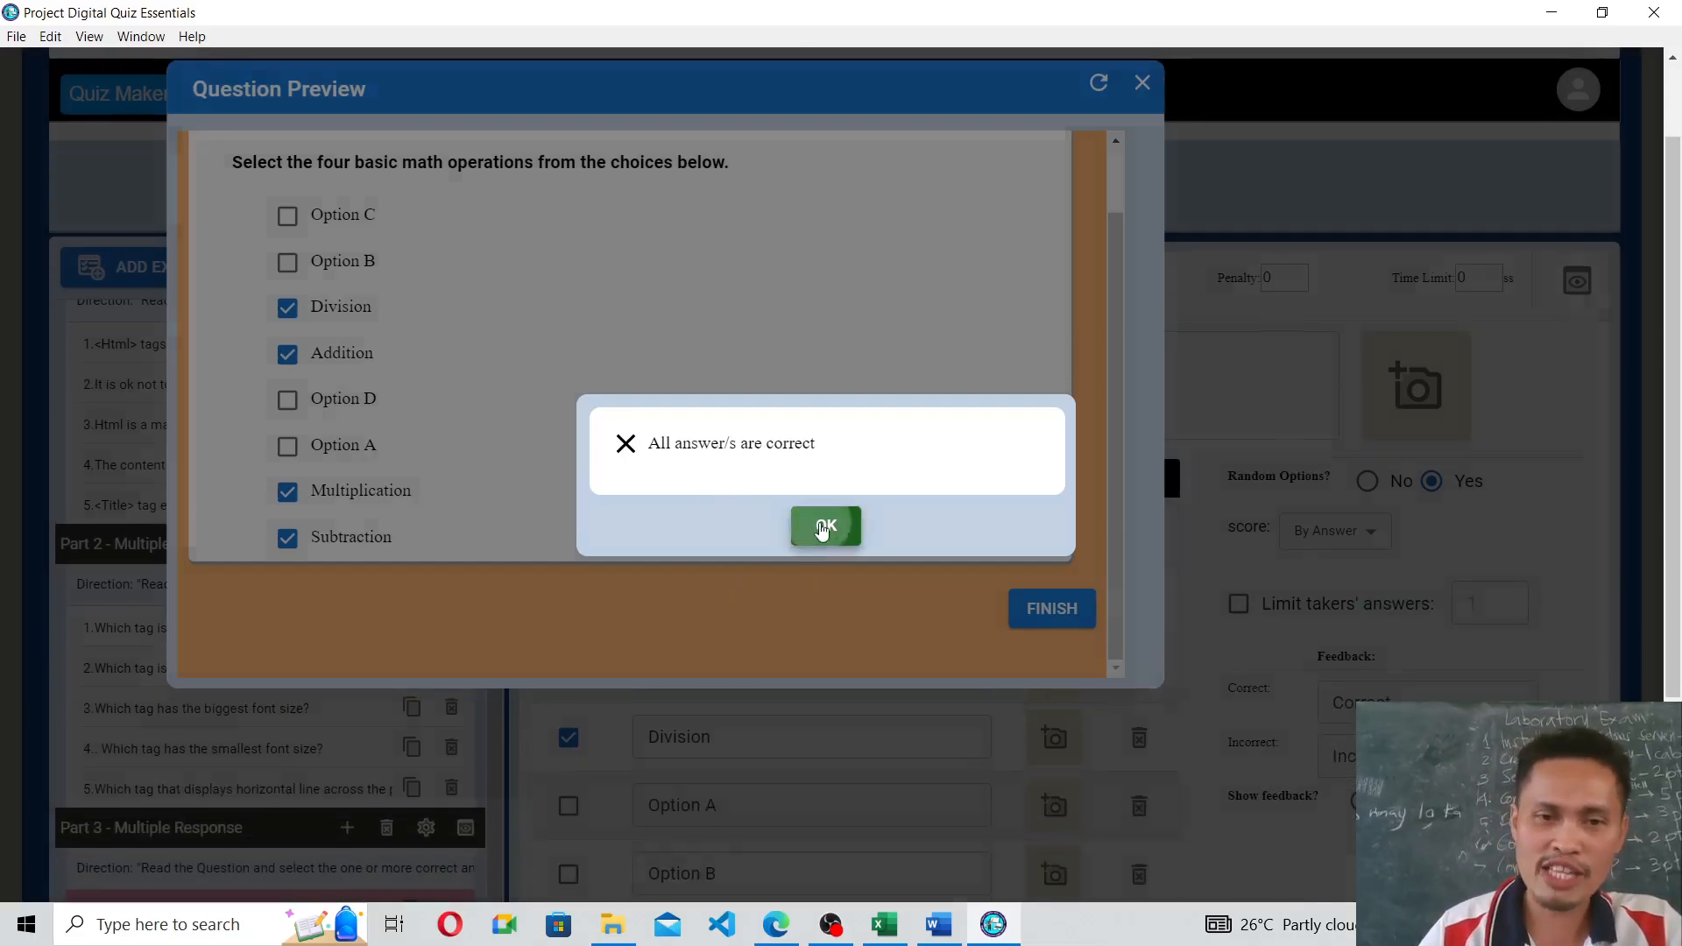
# Dismiss the answer feedback and close the preview of the math operations question.
pyautogui.click(822, 528)
pyautogui.scroll(2, 872, 424)
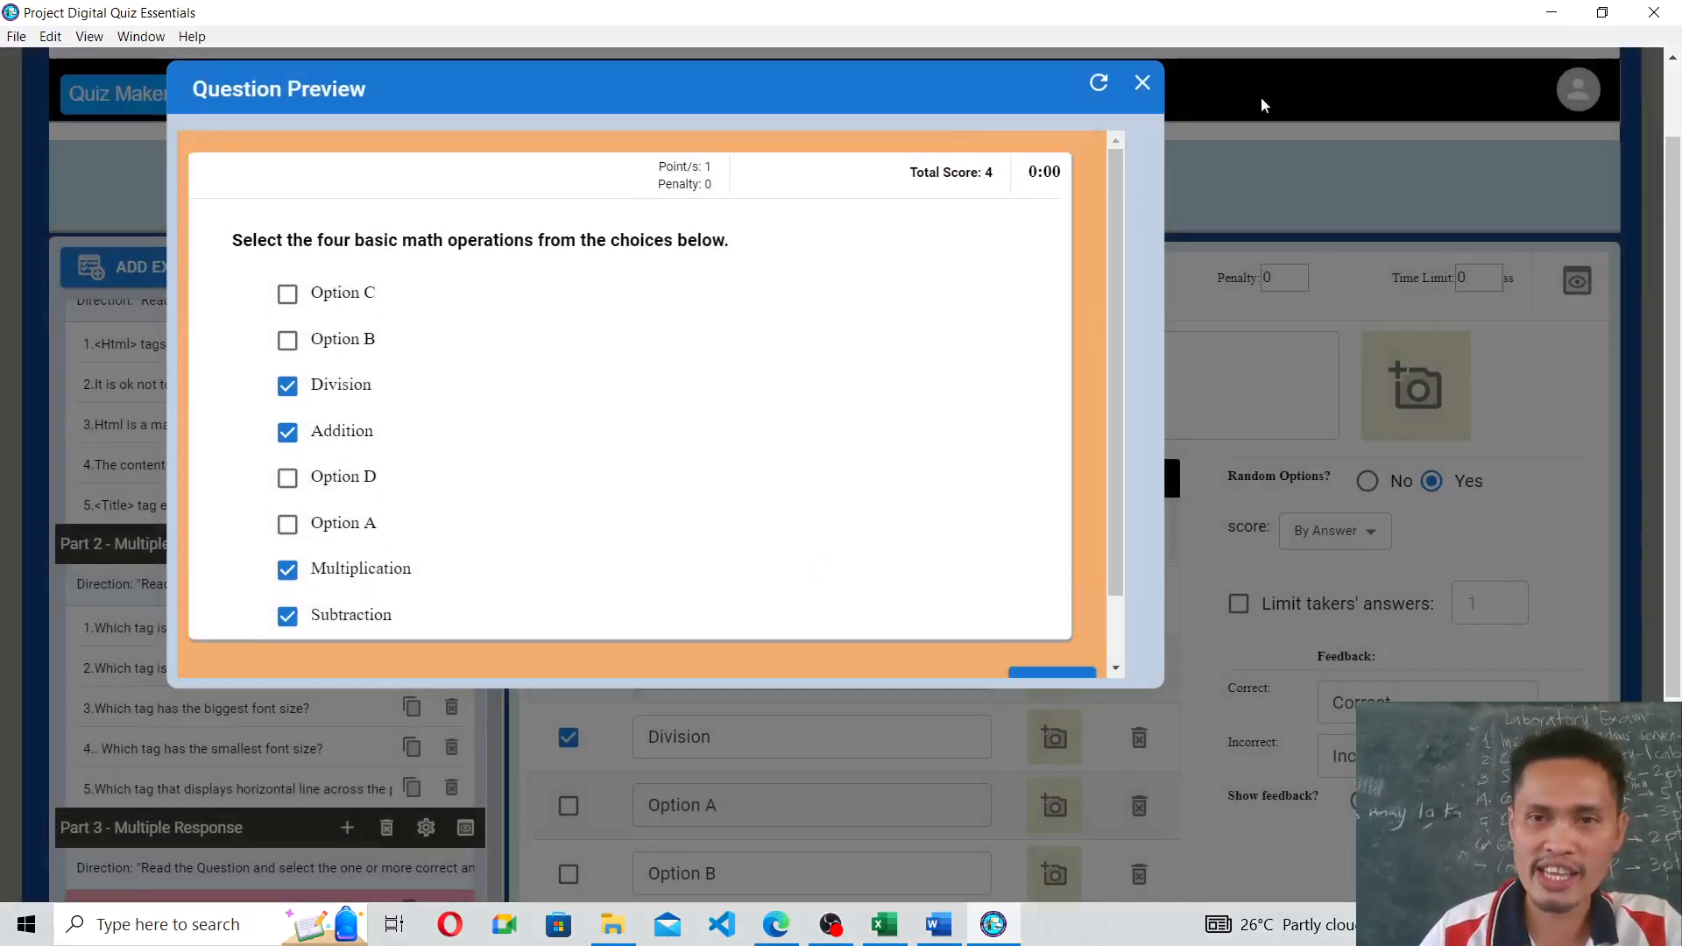
pyautogui.click(1142, 83)
pyautogui.scroll(-3, 990, 578)
pyautogui.scroll(3, 987, 574)
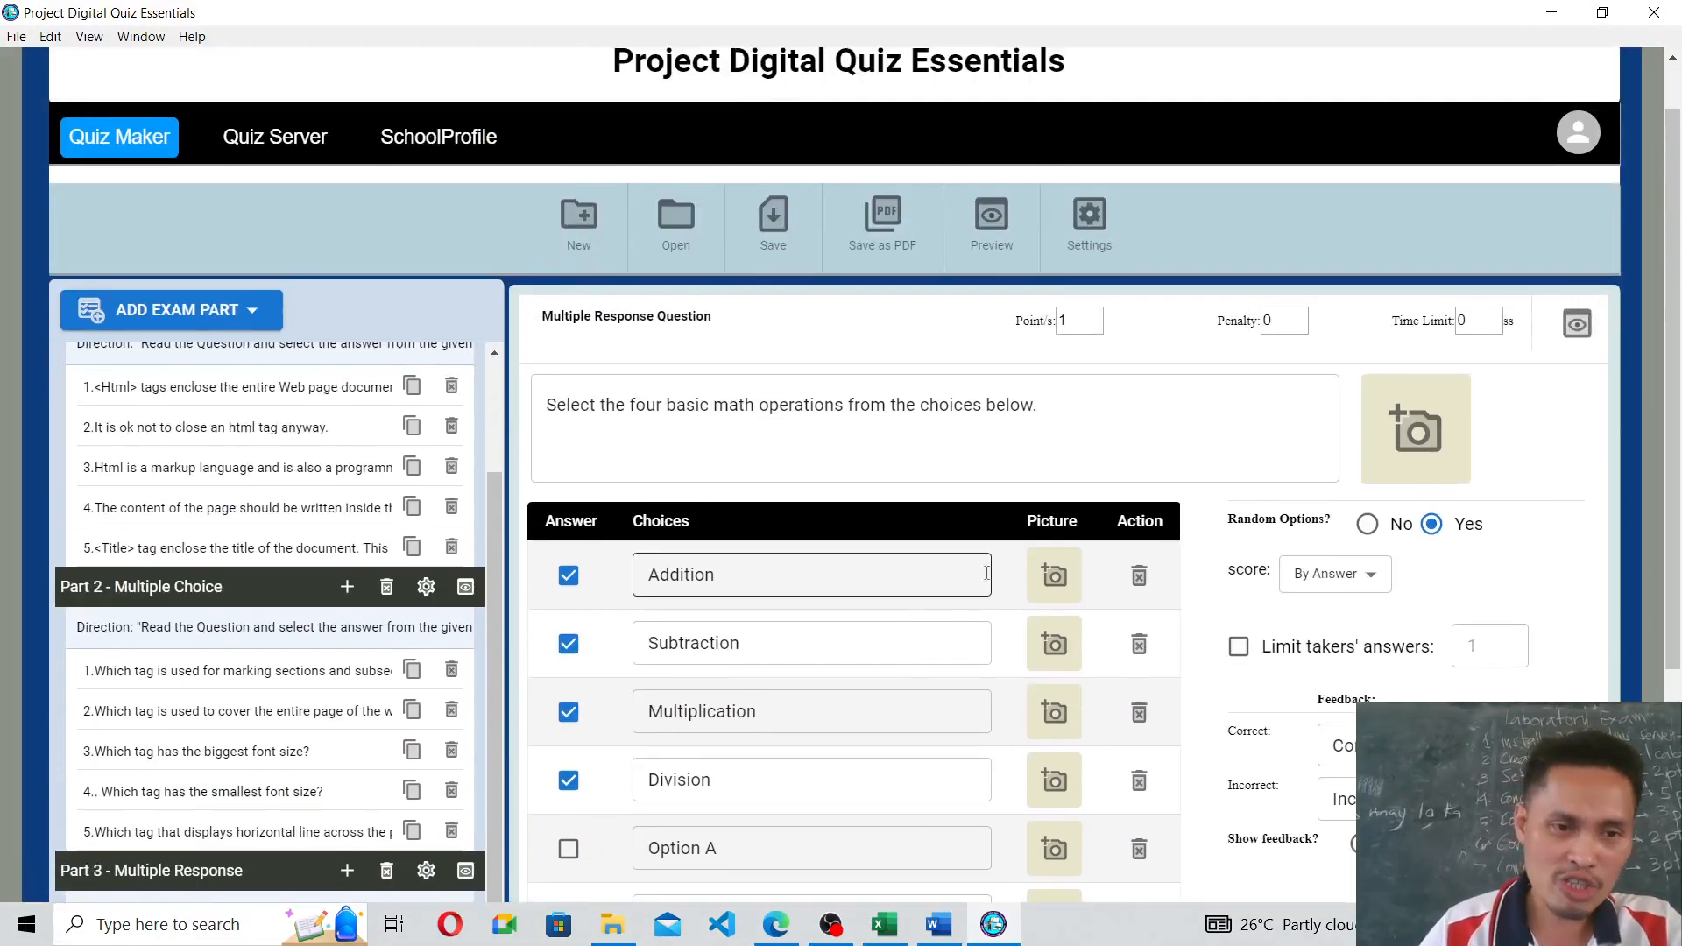
pyautogui.scroll(-3, 986, 573)
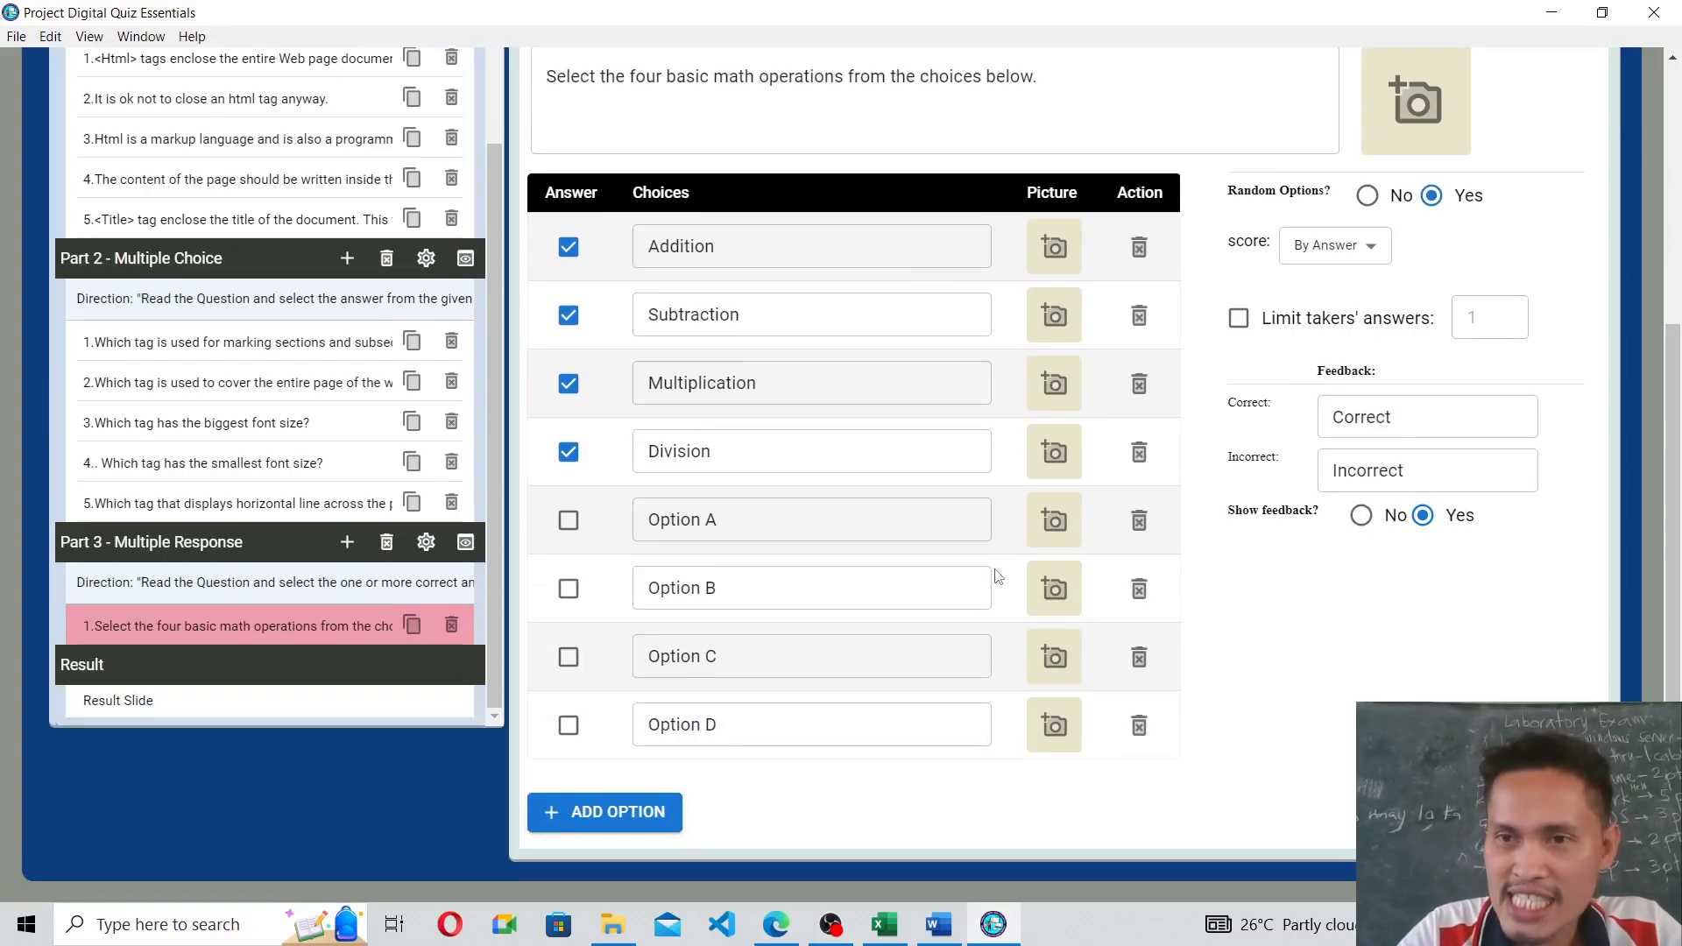
pyautogui.scroll(2, 876, 508)
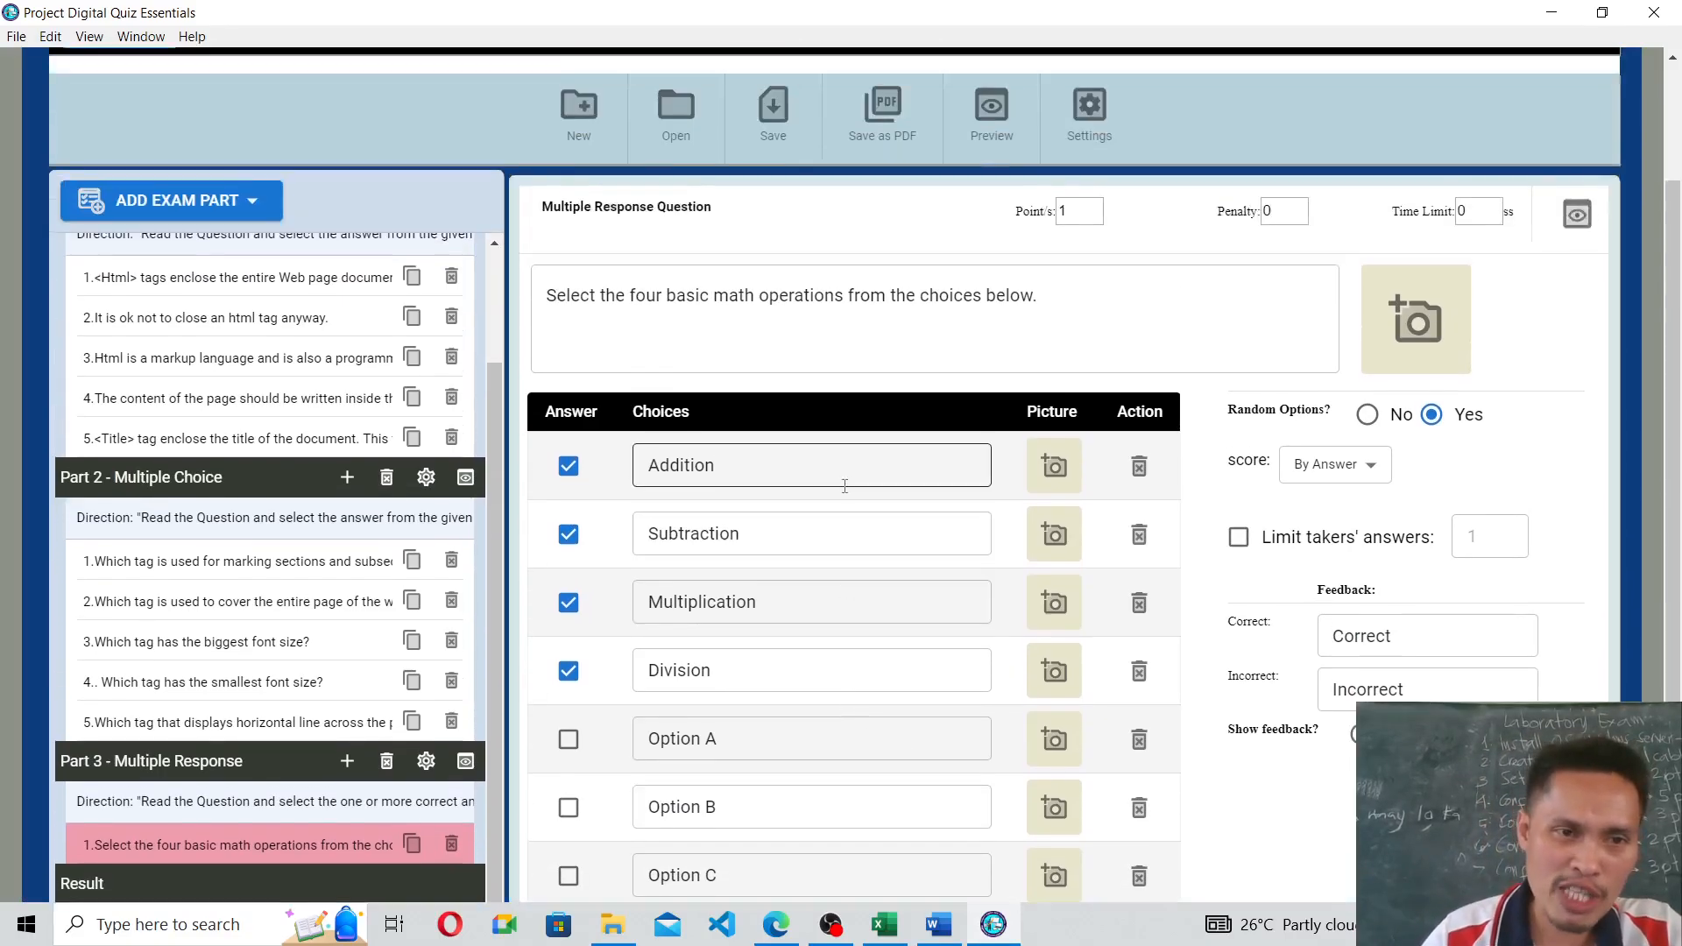
# Add an Identification part to the exam after the multiple response part.
pyautogui.click(251, 201)
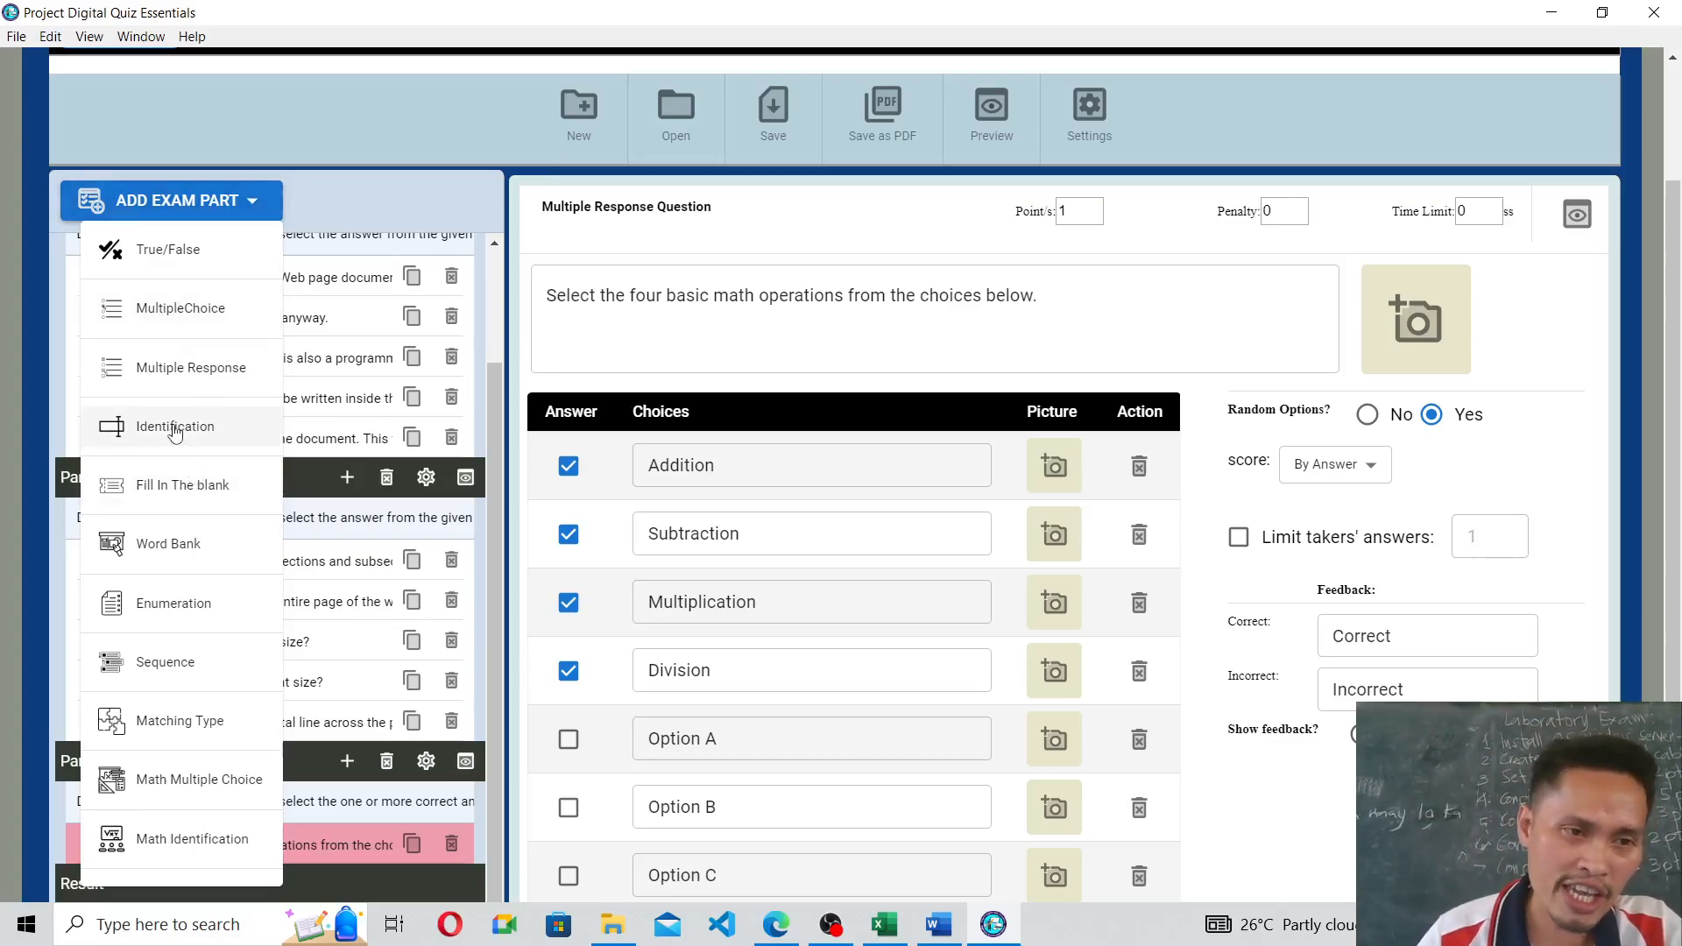
pyautogui.click(224, 436)
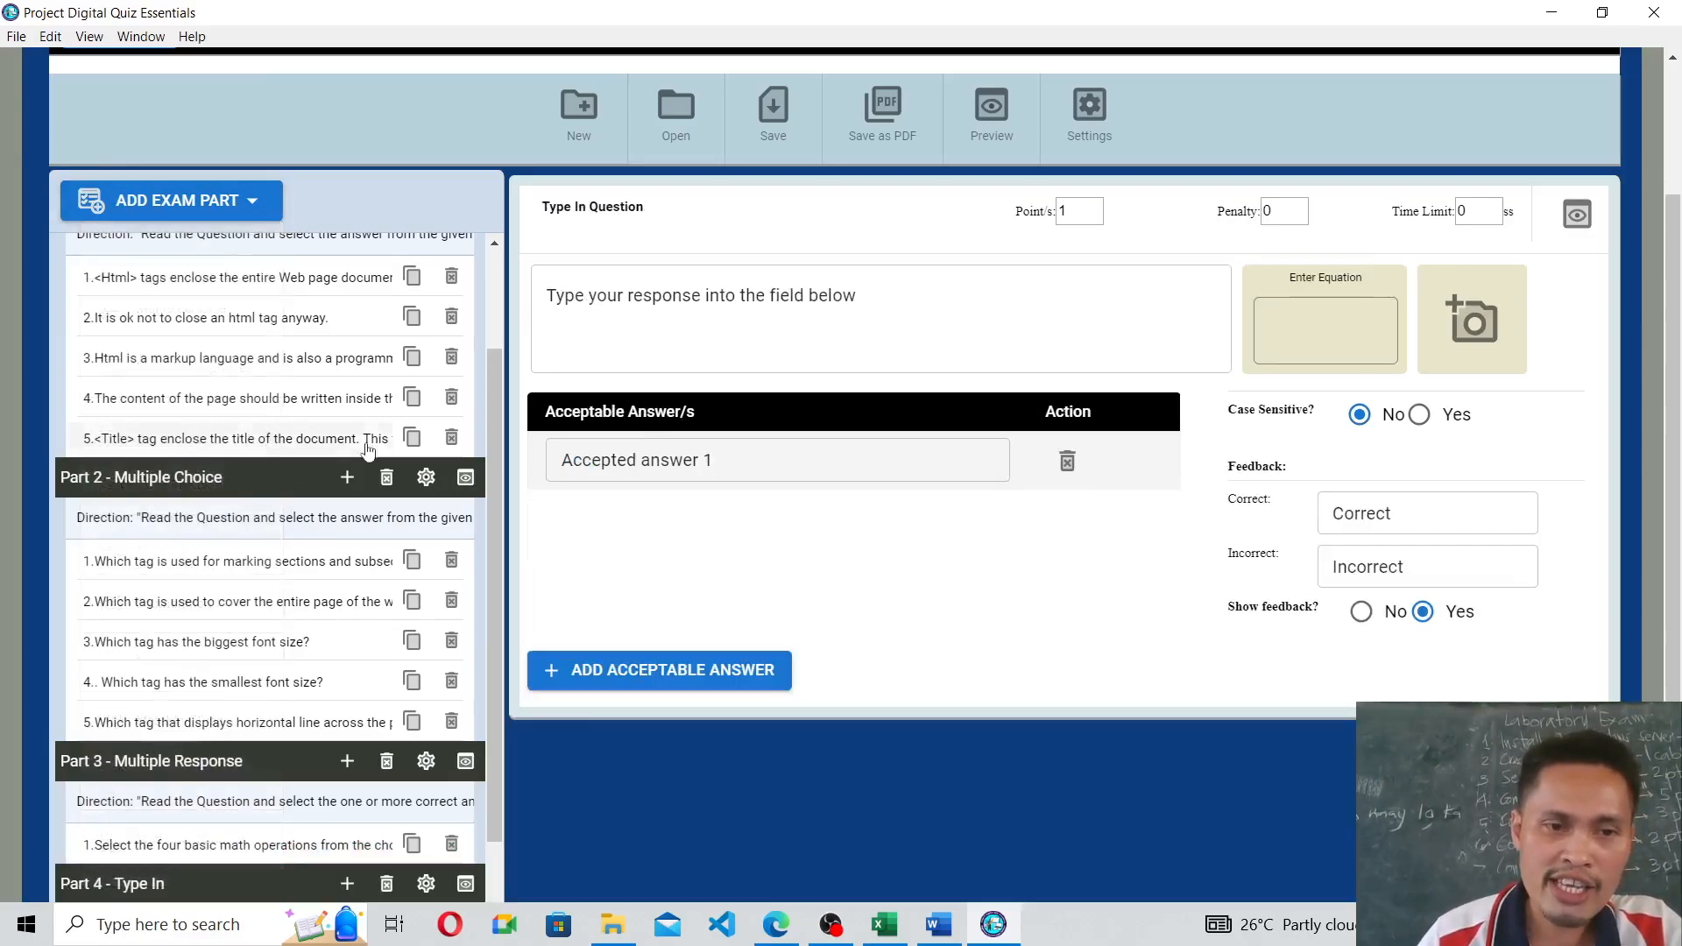
pyautogui.scroll(-5, 375, 456)
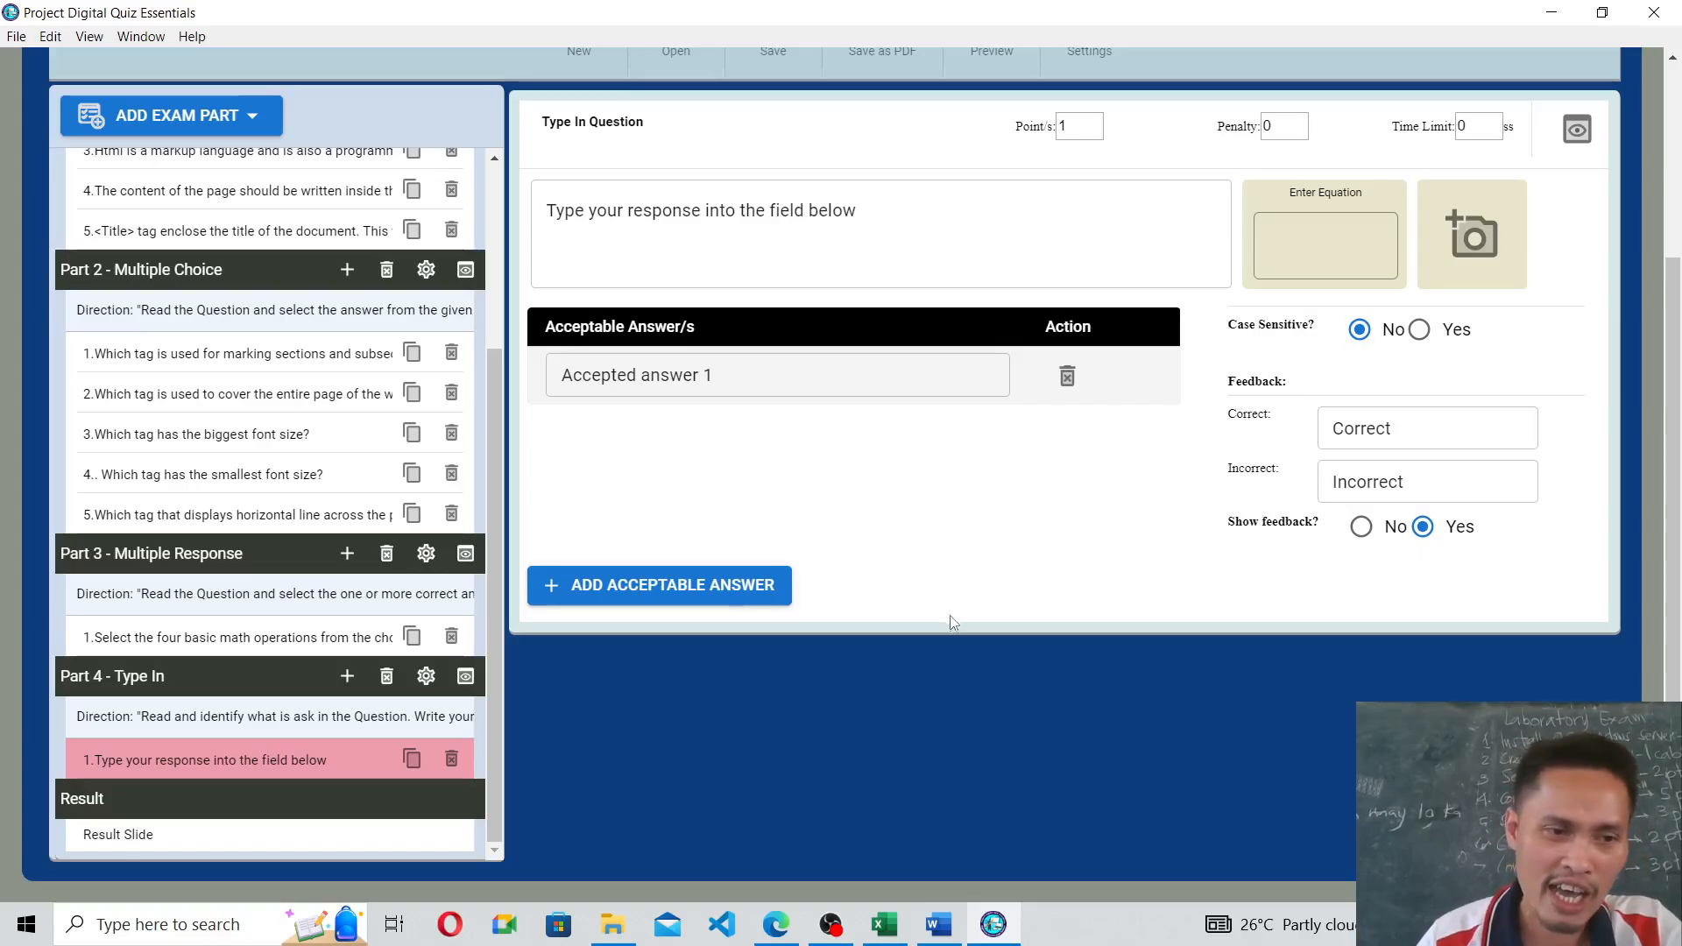
pyautogui.scroll(2, 951, 637)
pyautogui.scroll(-2, 954, 637)
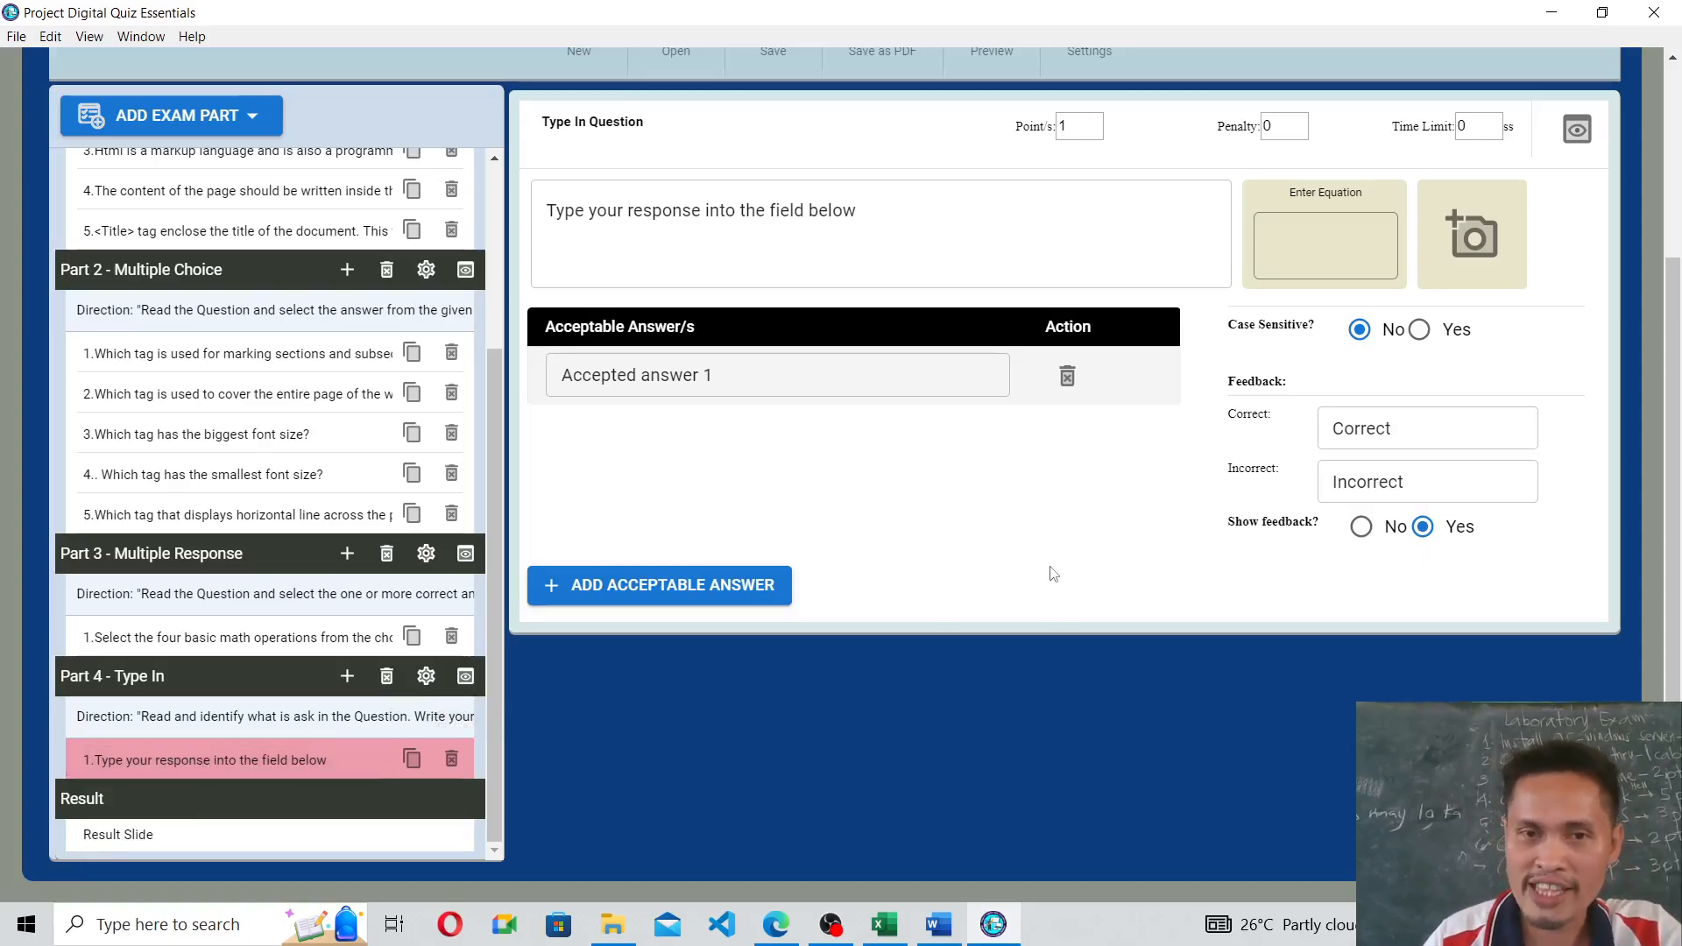
pyautogui.scroll(3, 1051, 571)
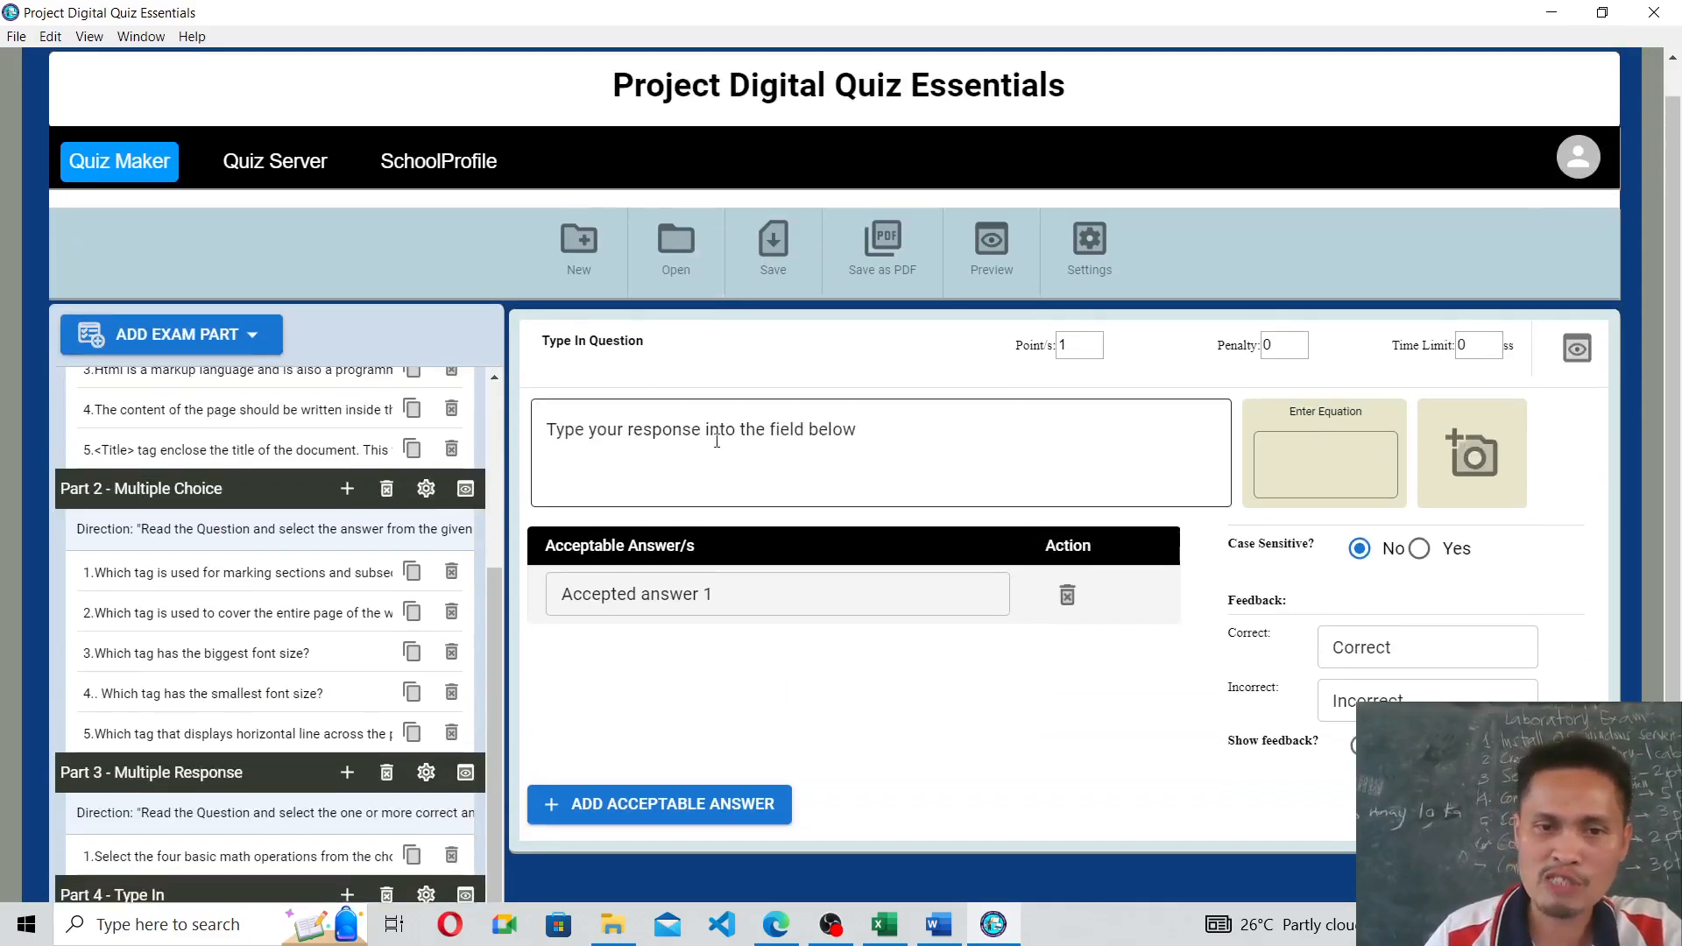
# Examine the new type-in question's text, accepted answer and equation fields.
pyautogui.click(796, 435)
pyautogui.moveTo(907, 431); pyautogui.dragTo(544, 431)
pyautogui.moveTo(727, 606); pyautogui.dragTo(506, 581)
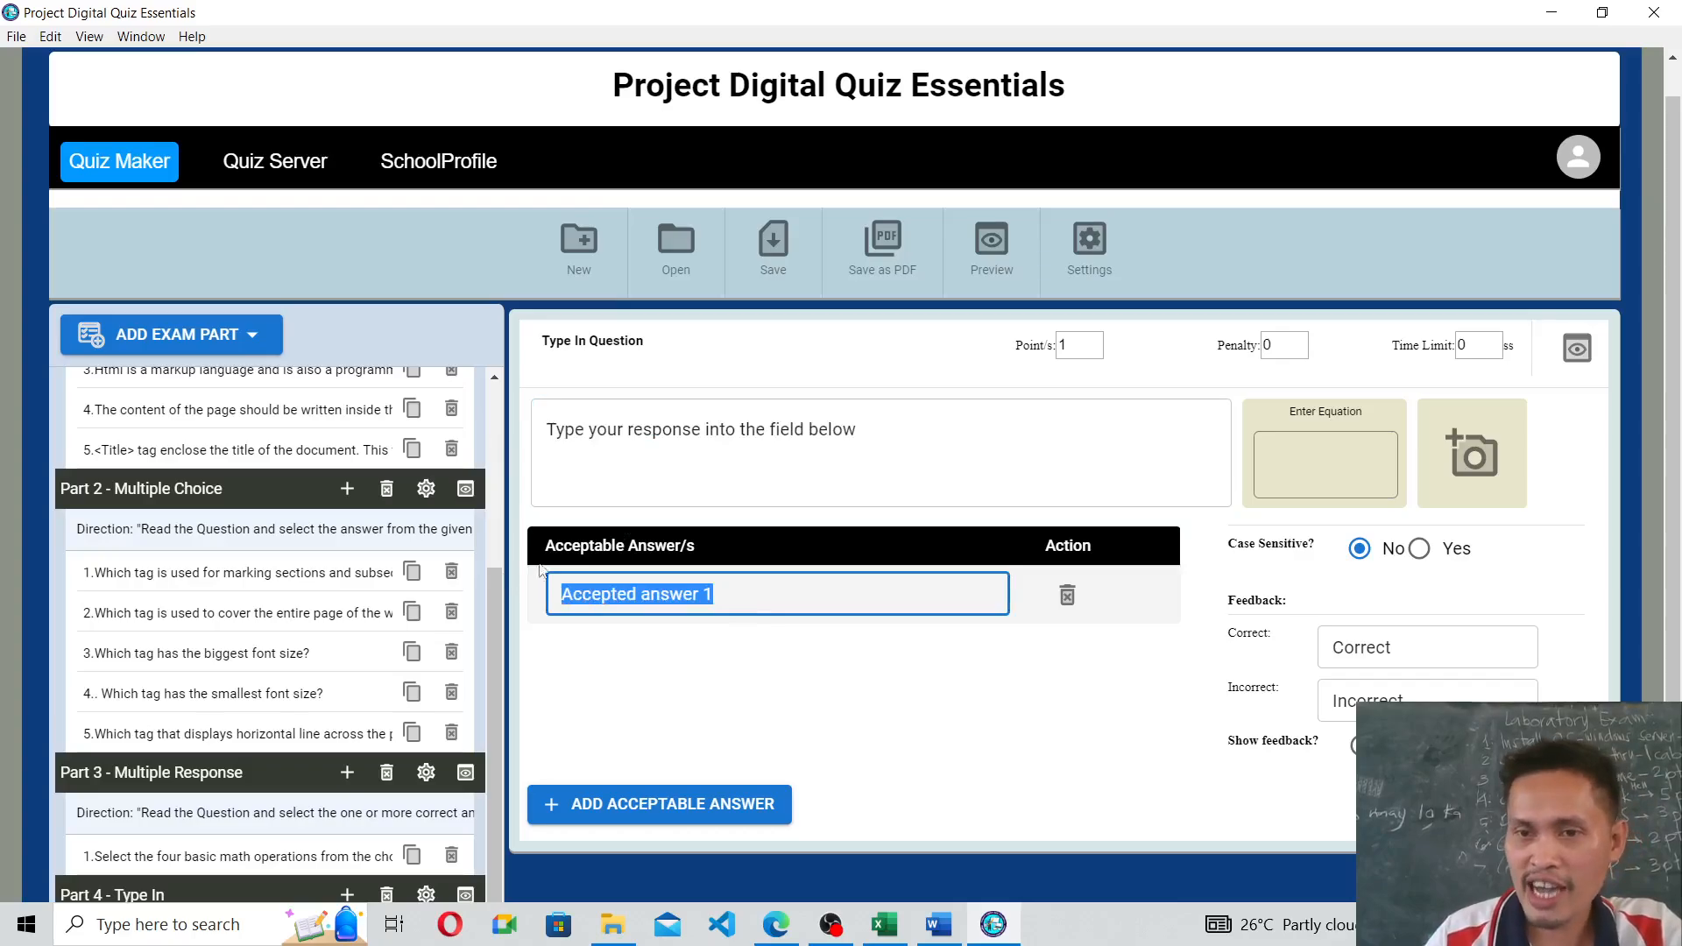
pyautogui.click(1322, 460)
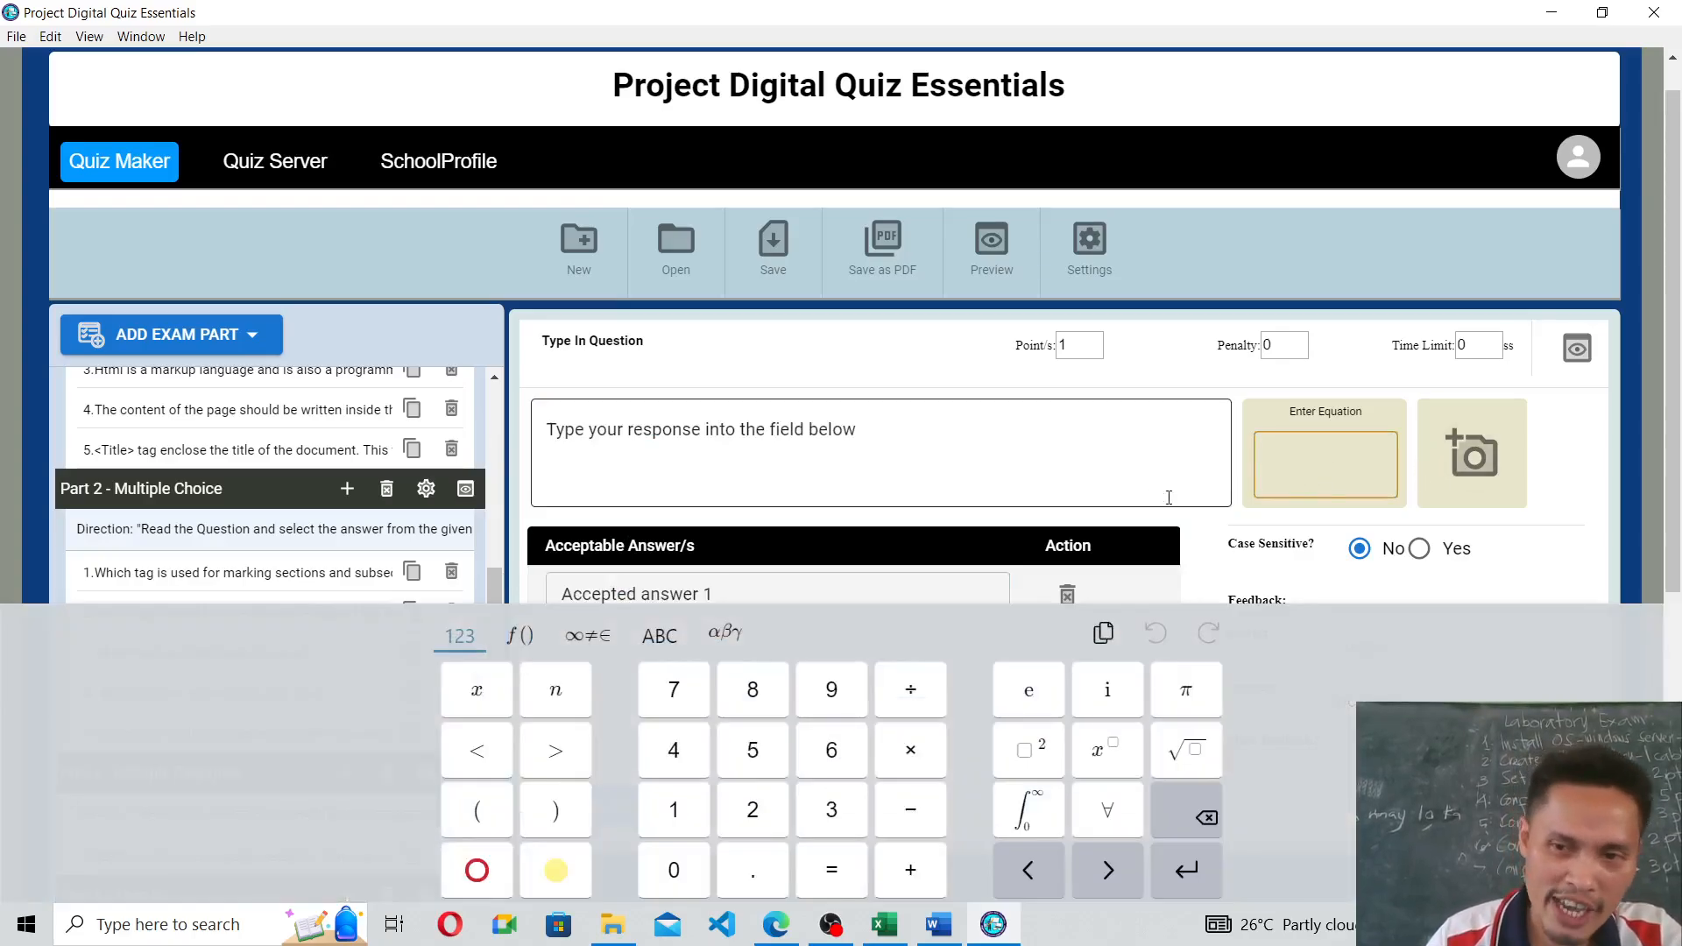
# Insert the hard drive picture "11a1 - Copy" from the Pictures folder into the type-in question.
pyautogui.click(1492, 452)
pyautogui.click(1492, 451)
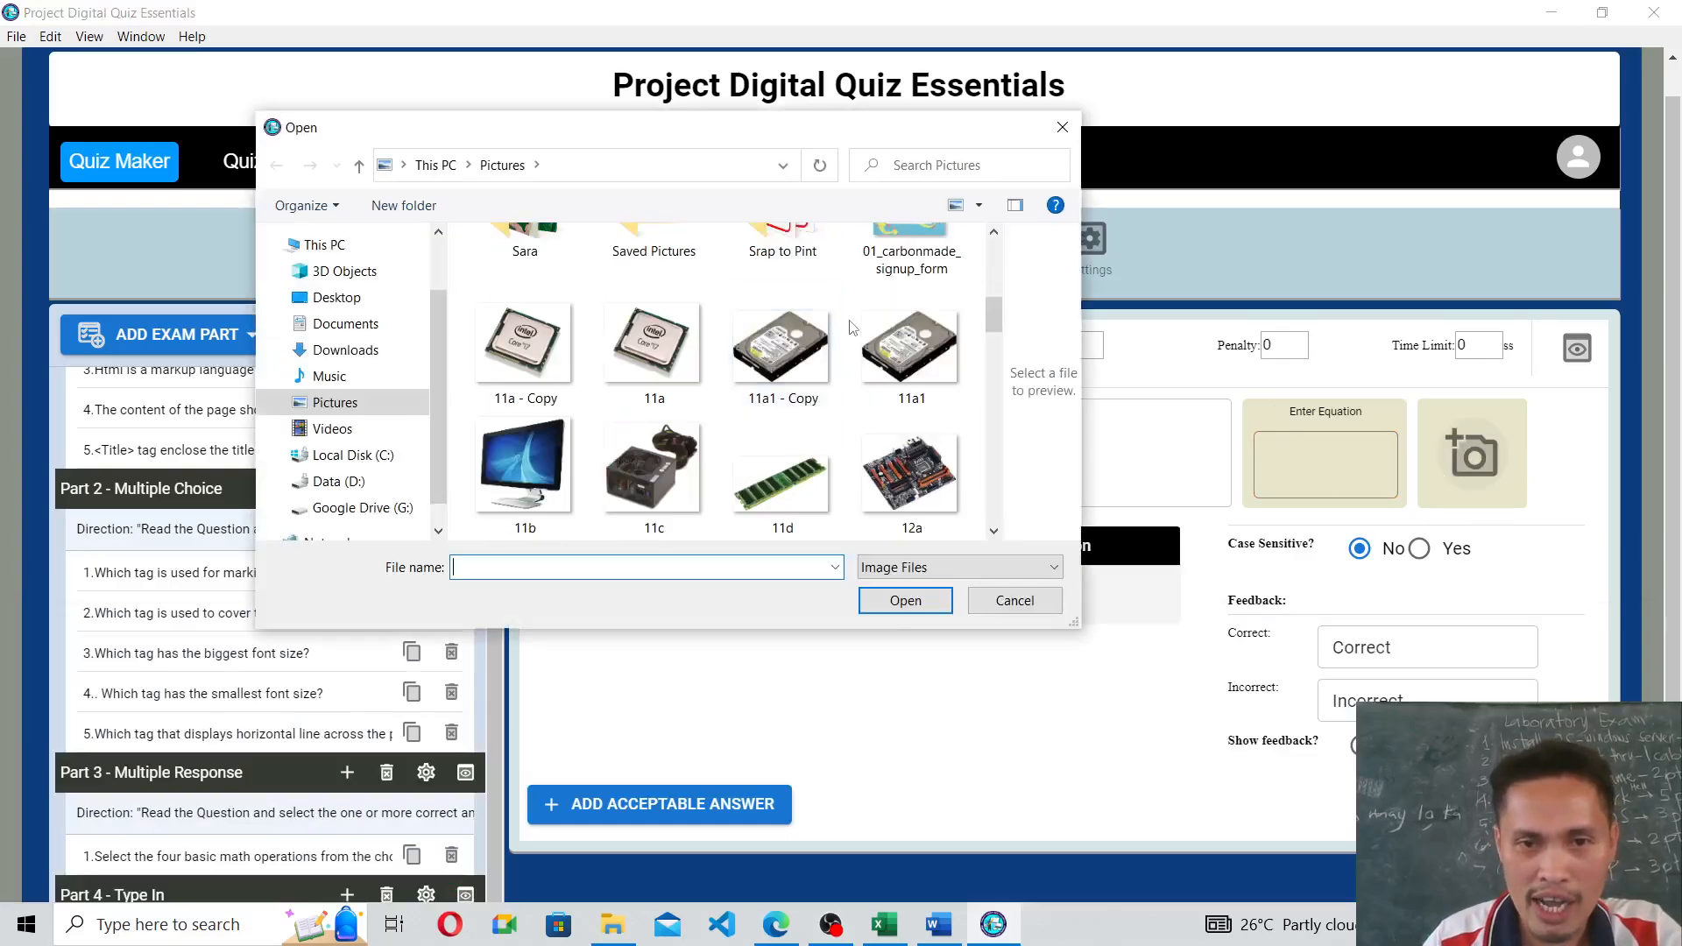
pyautogui.click(784, 350)
pyautogui.click(912, 603)
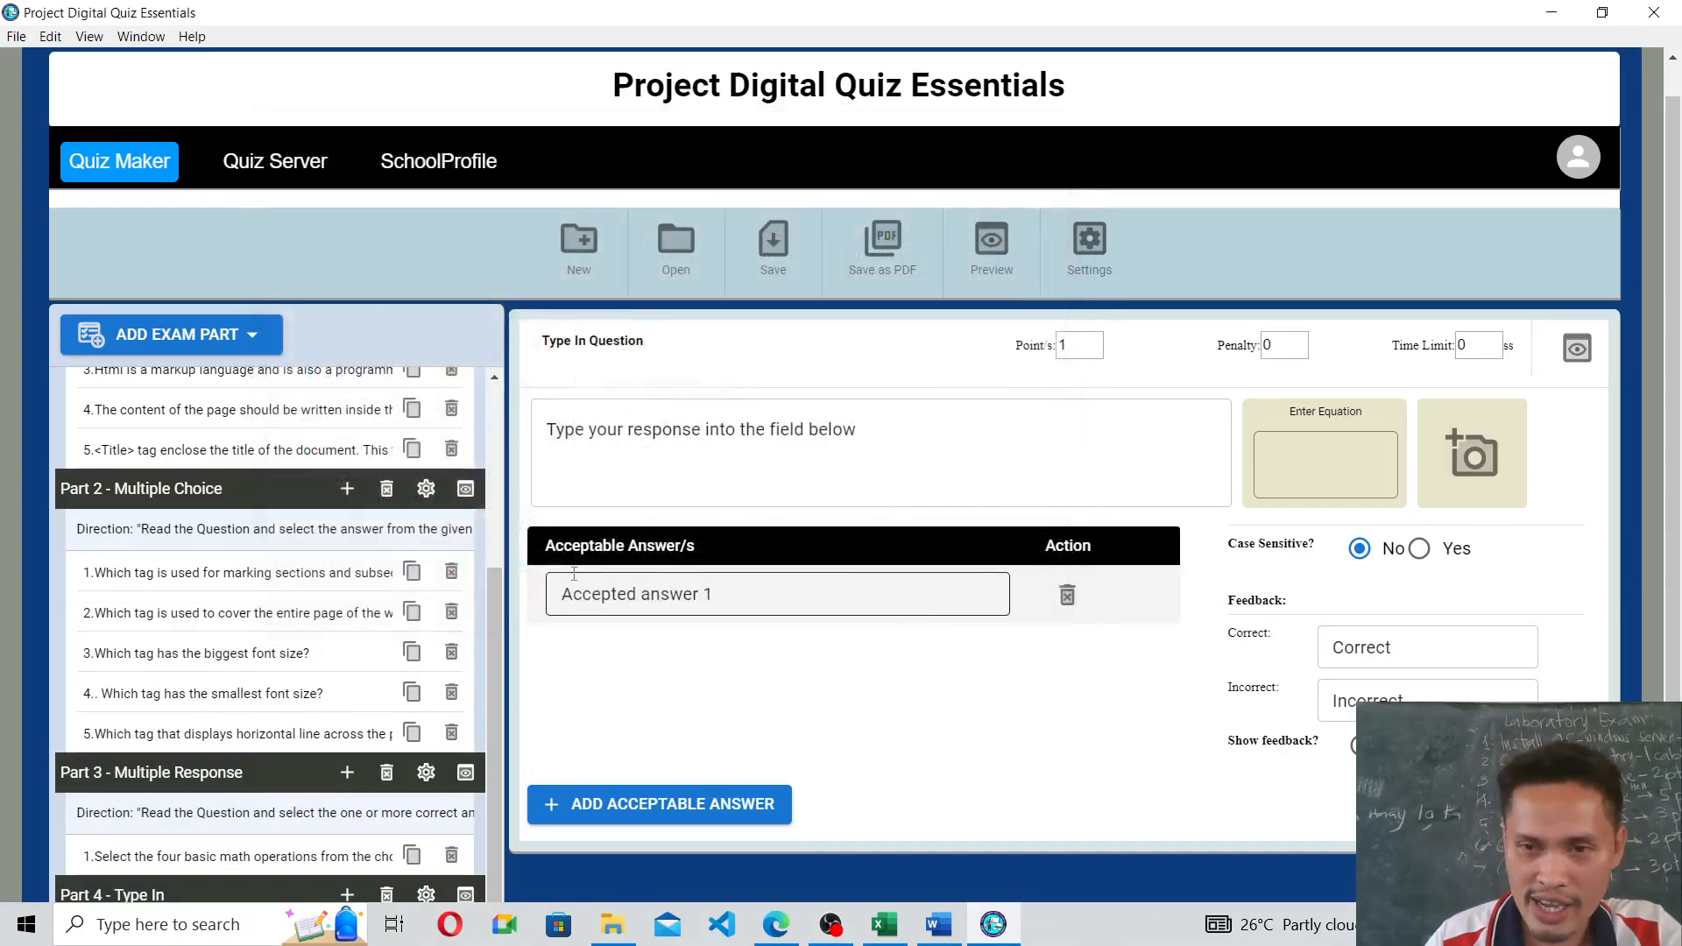
# Replace the type-in question's text with "Identify the Picture at the right.".
pyautogui.moveTo(965, 443); pyautogui.dragTo(375, 474)
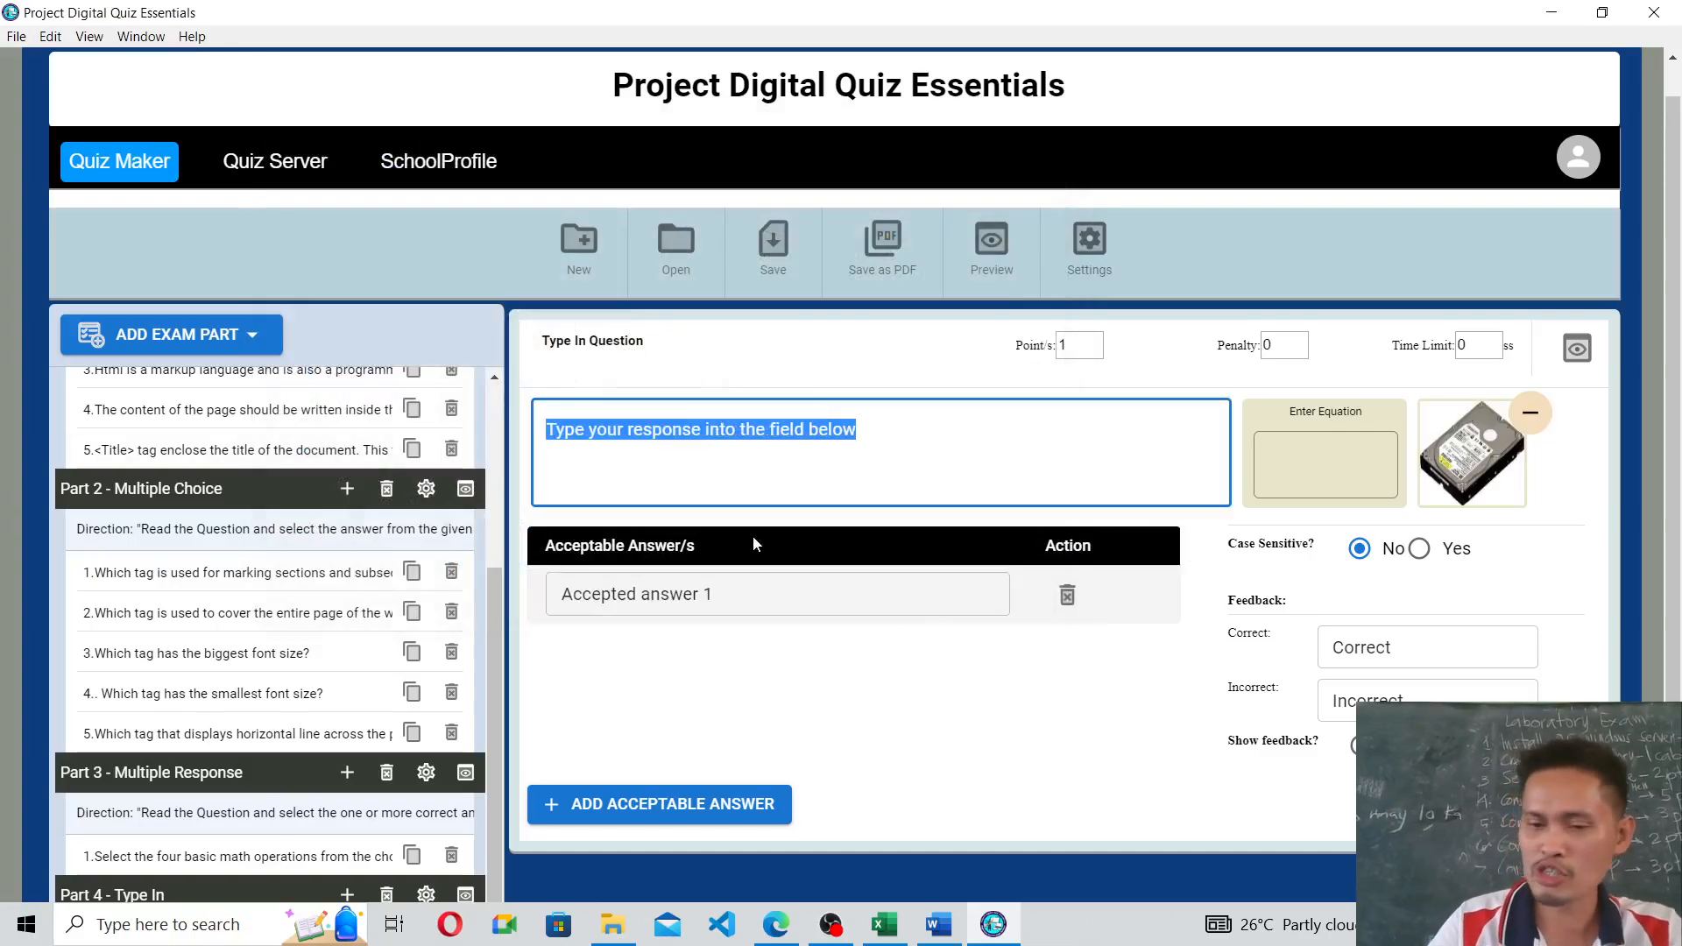
pyautogui.press('BackSpace')
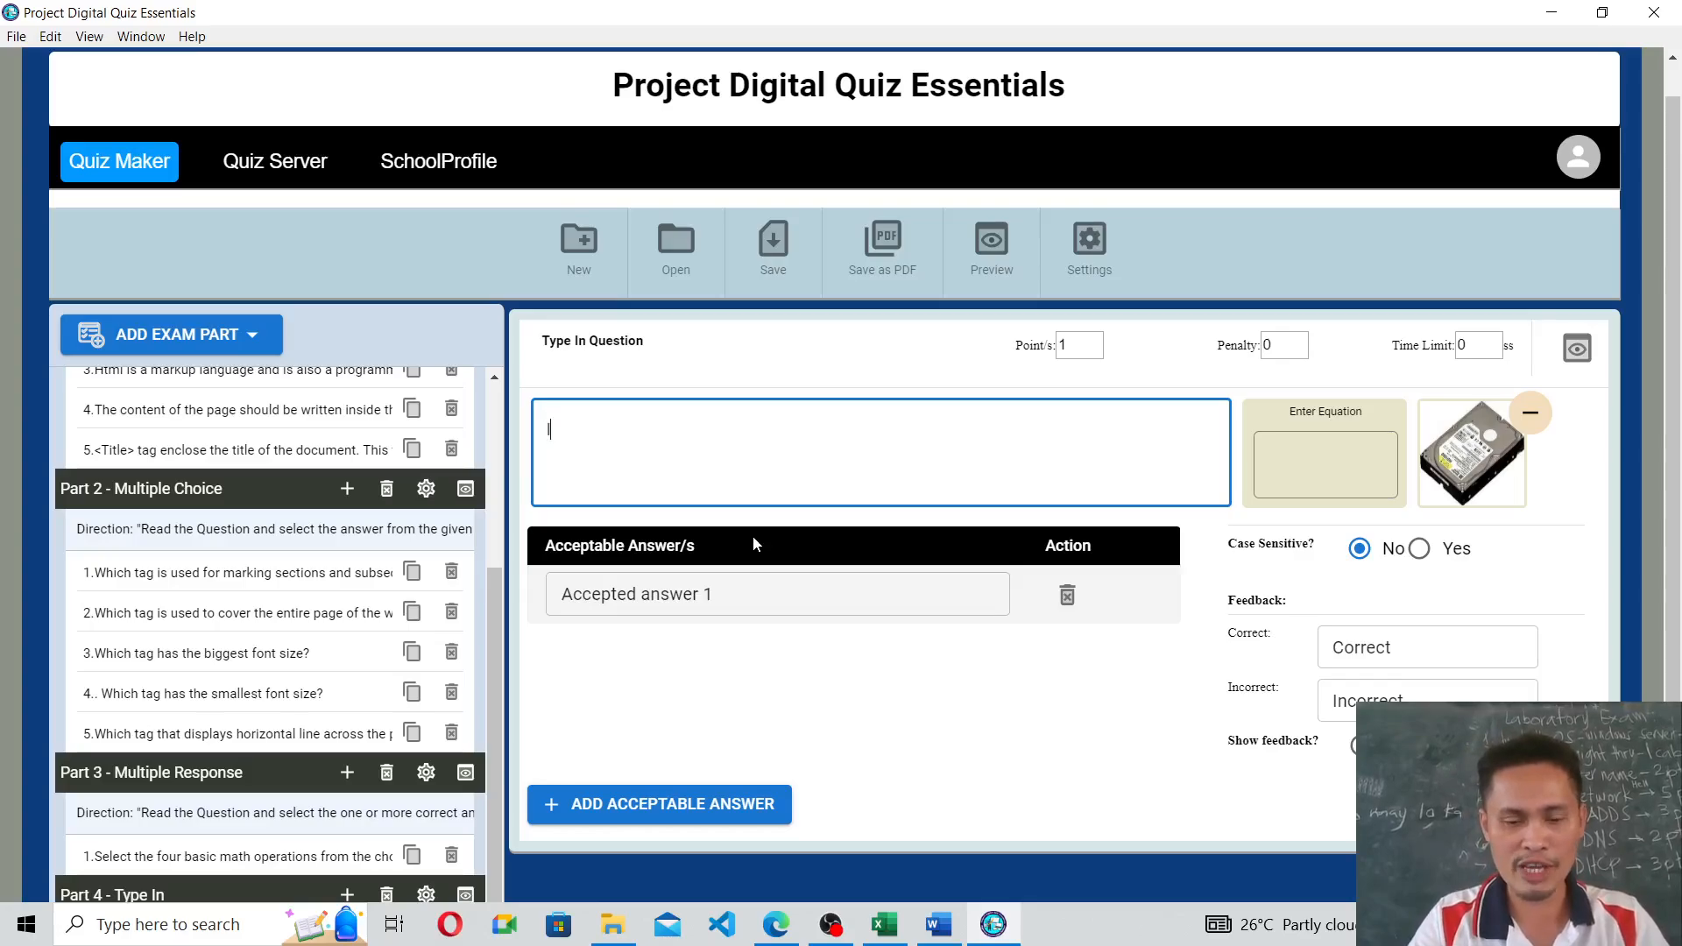
pyautogui.write('Identify')
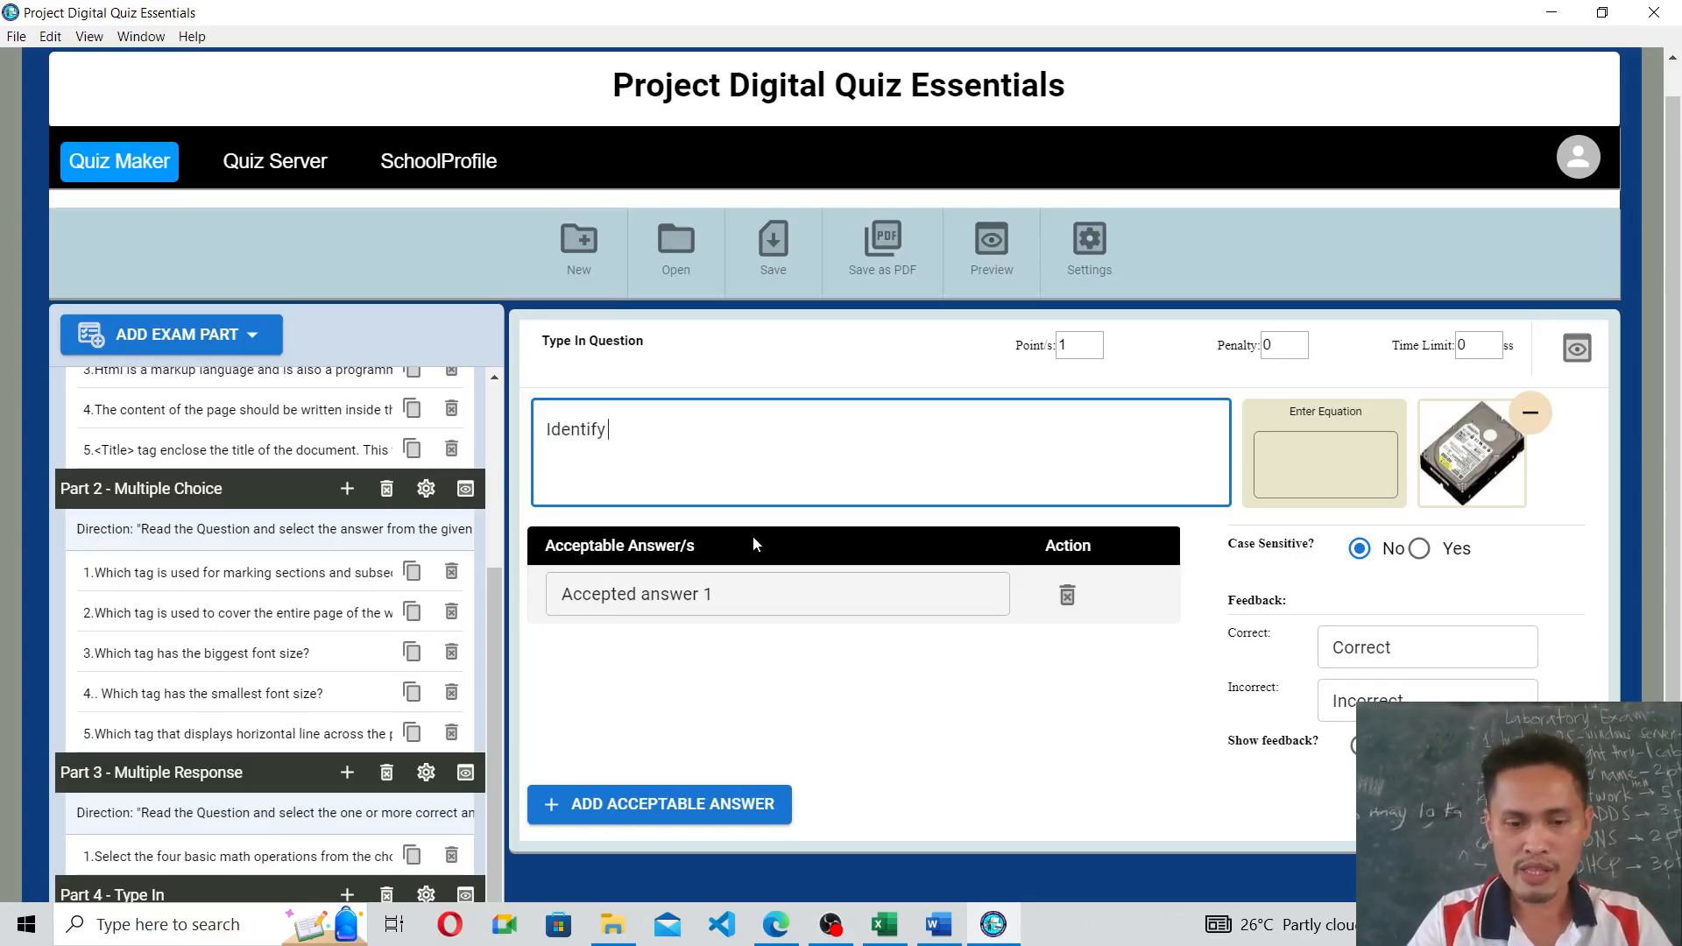
pyautogui.write(' the Pic')
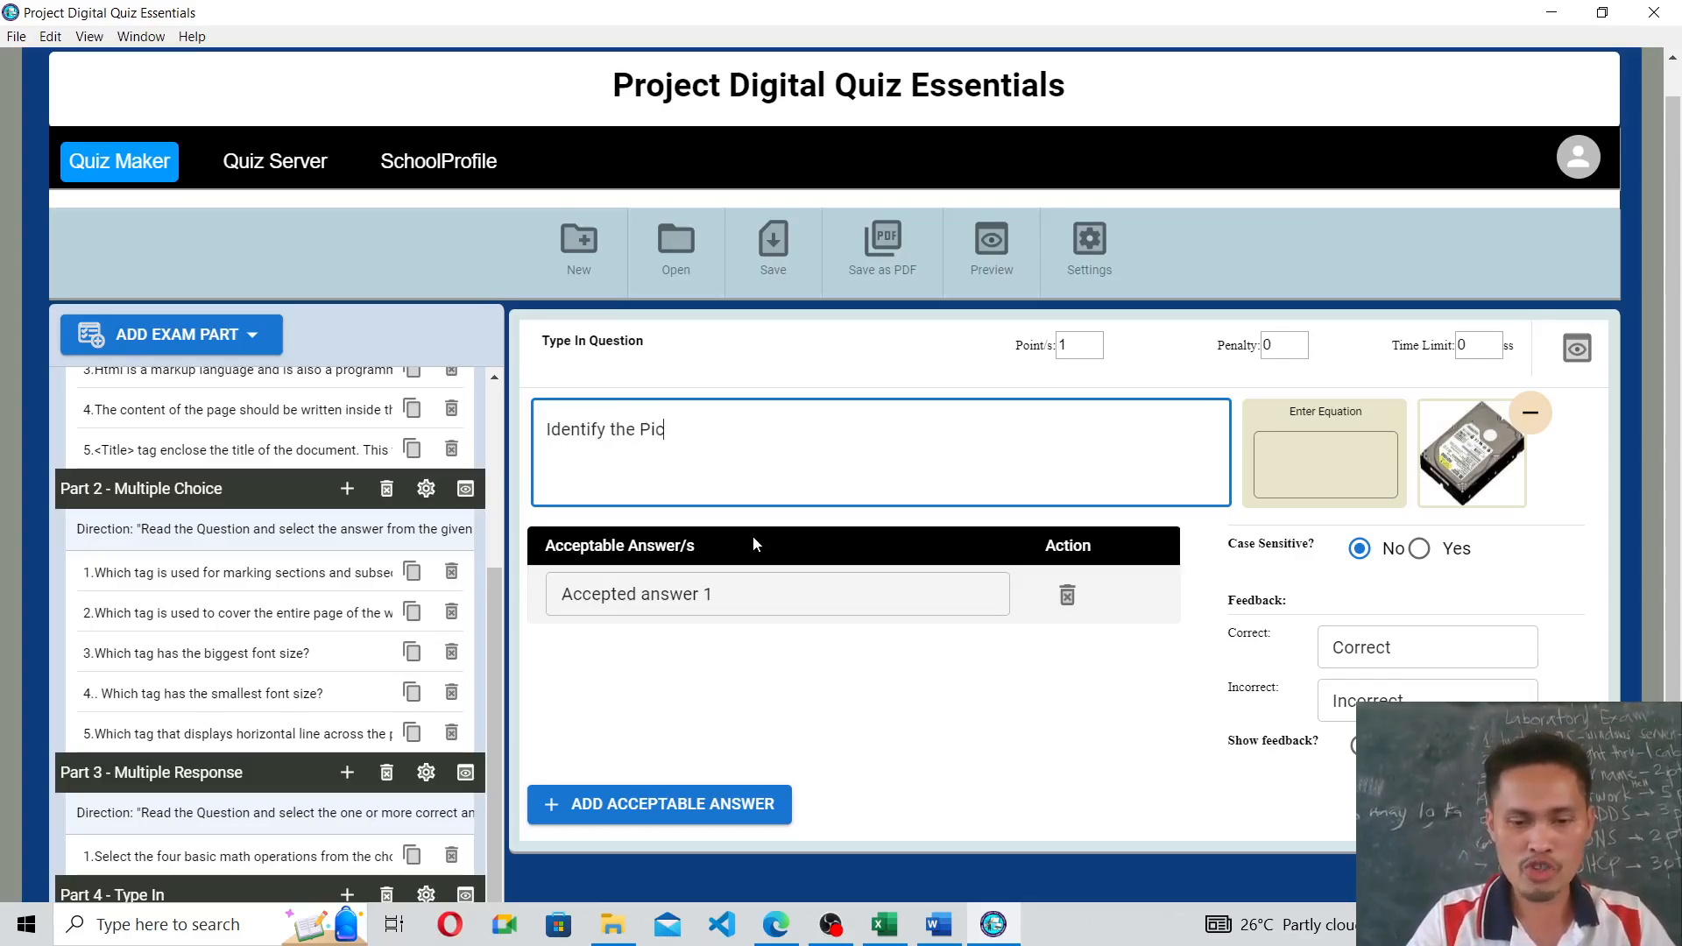
pyautogui.write('ture at')
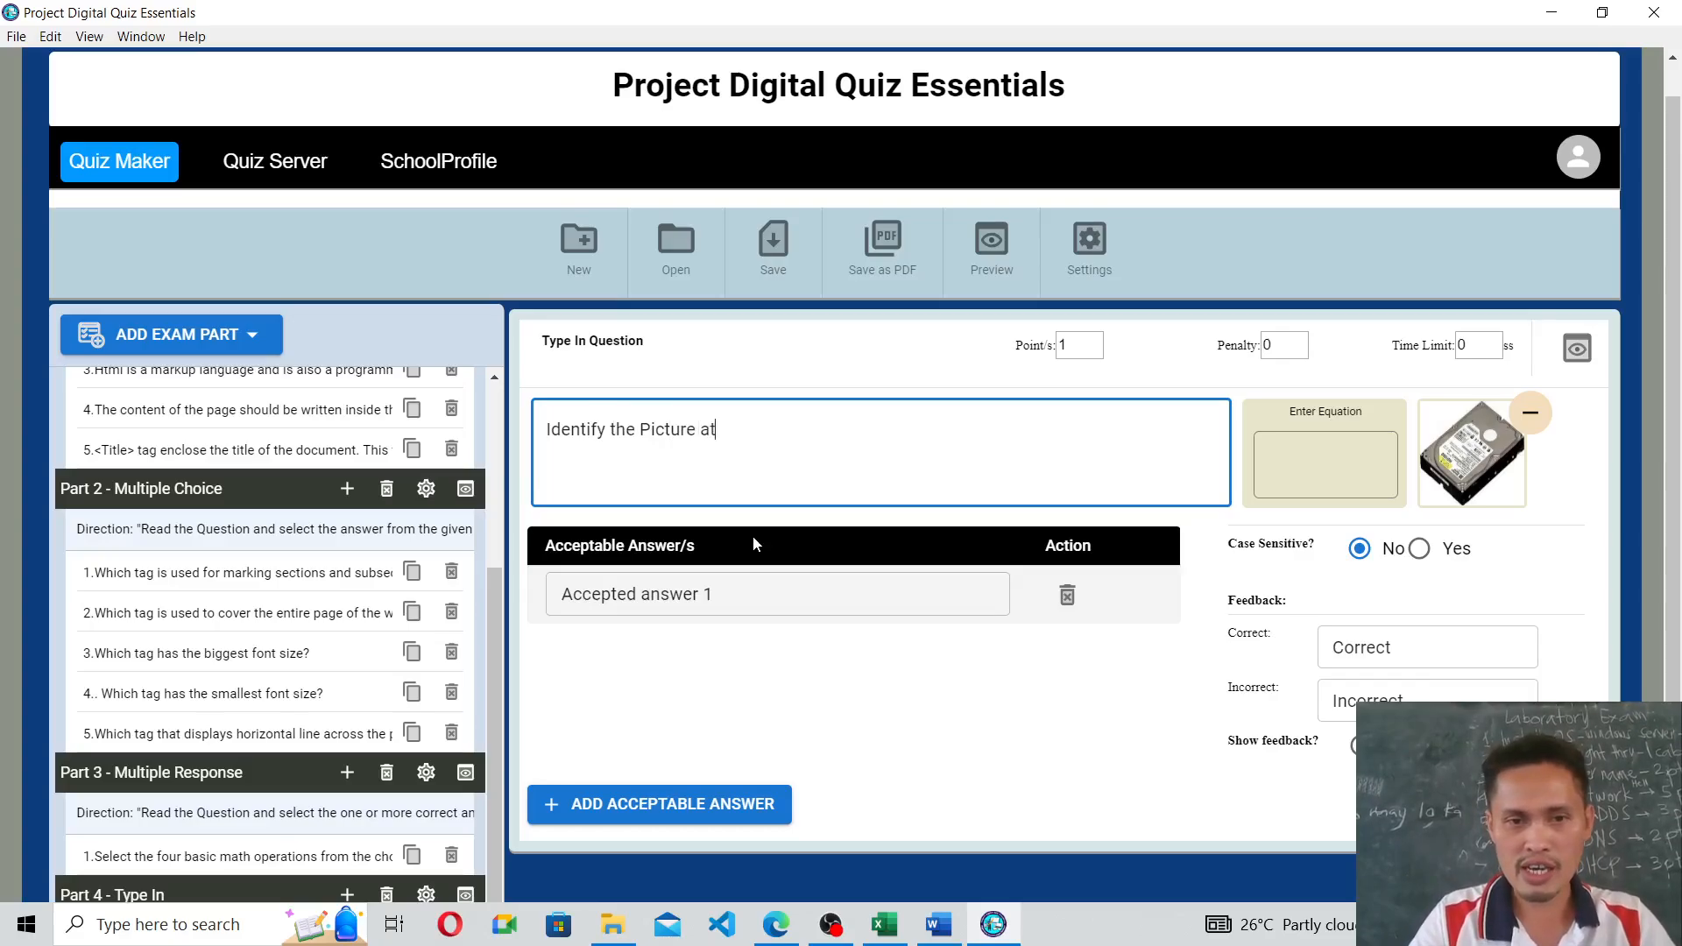
pyautogui.write(' the ')
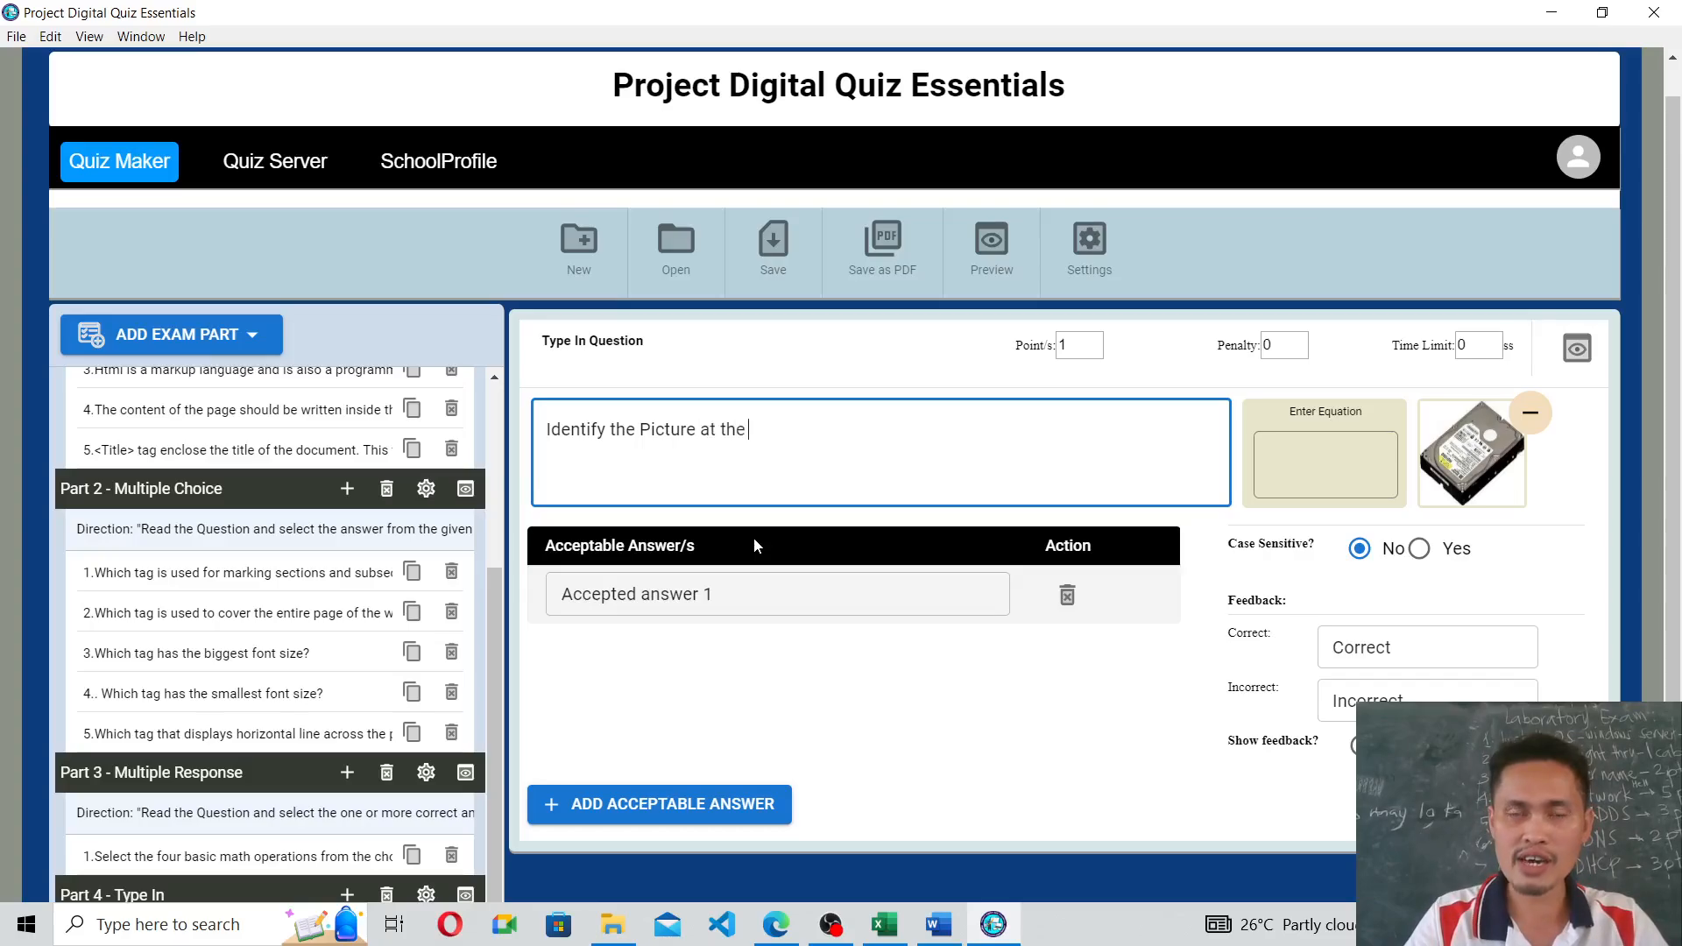
pyautogui.write('right.')
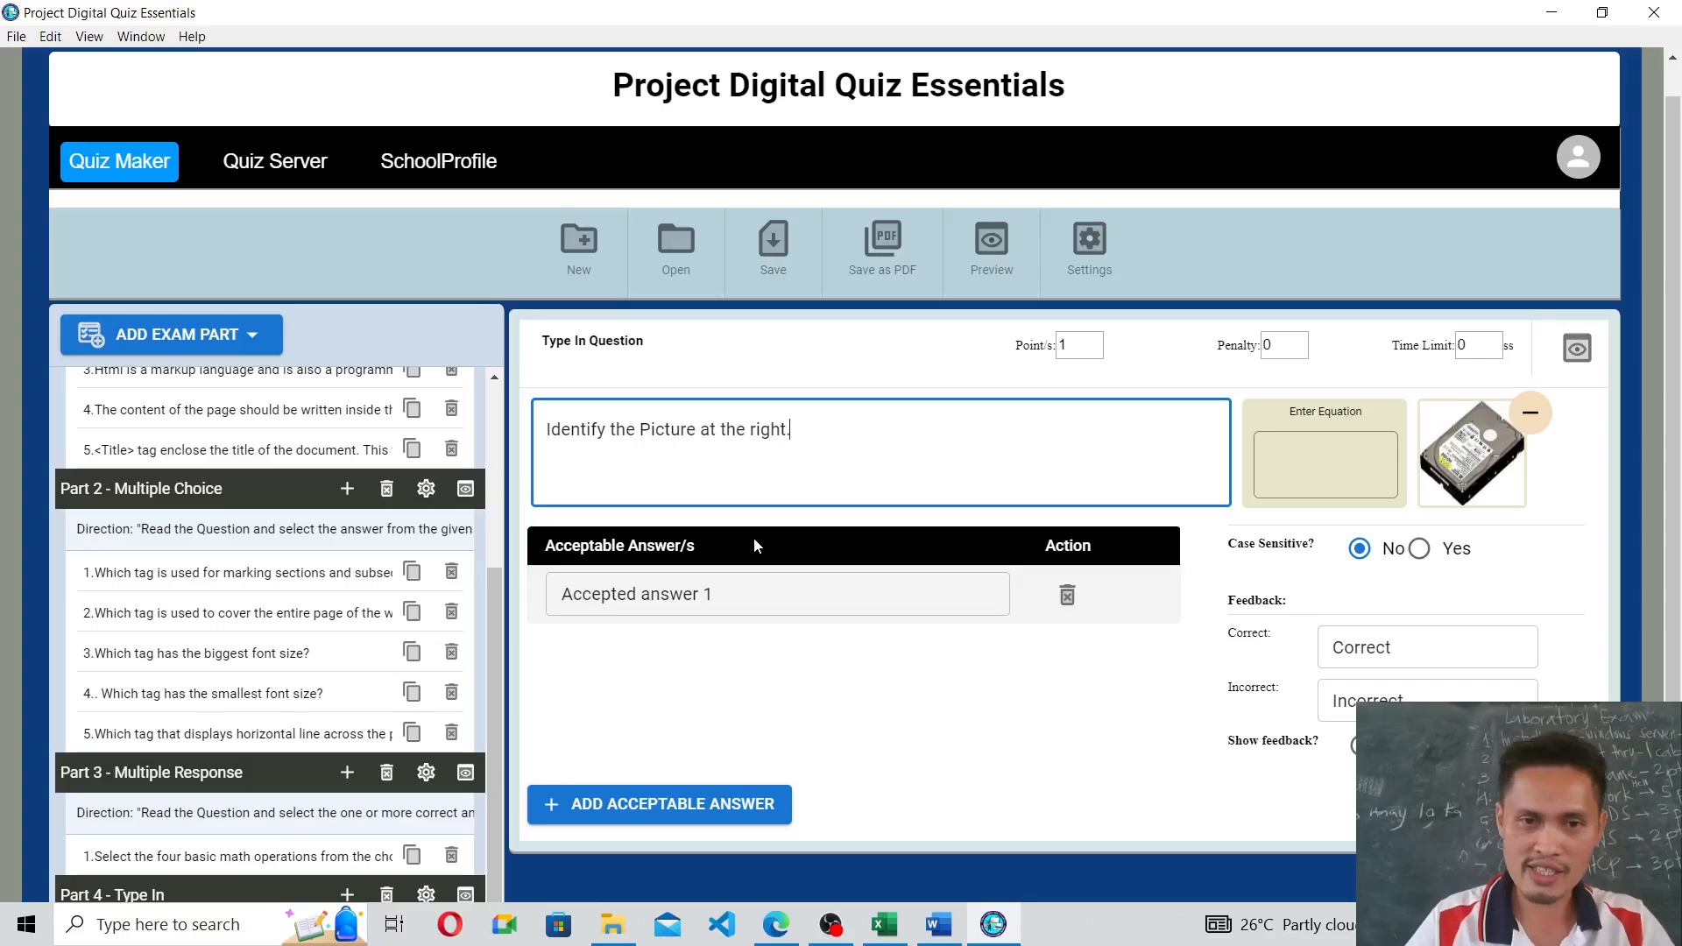
# Set the first acceptable answer to "HDD" and add "Hard Disk Drive" as a second one.
pyautogui.click(728, 594)
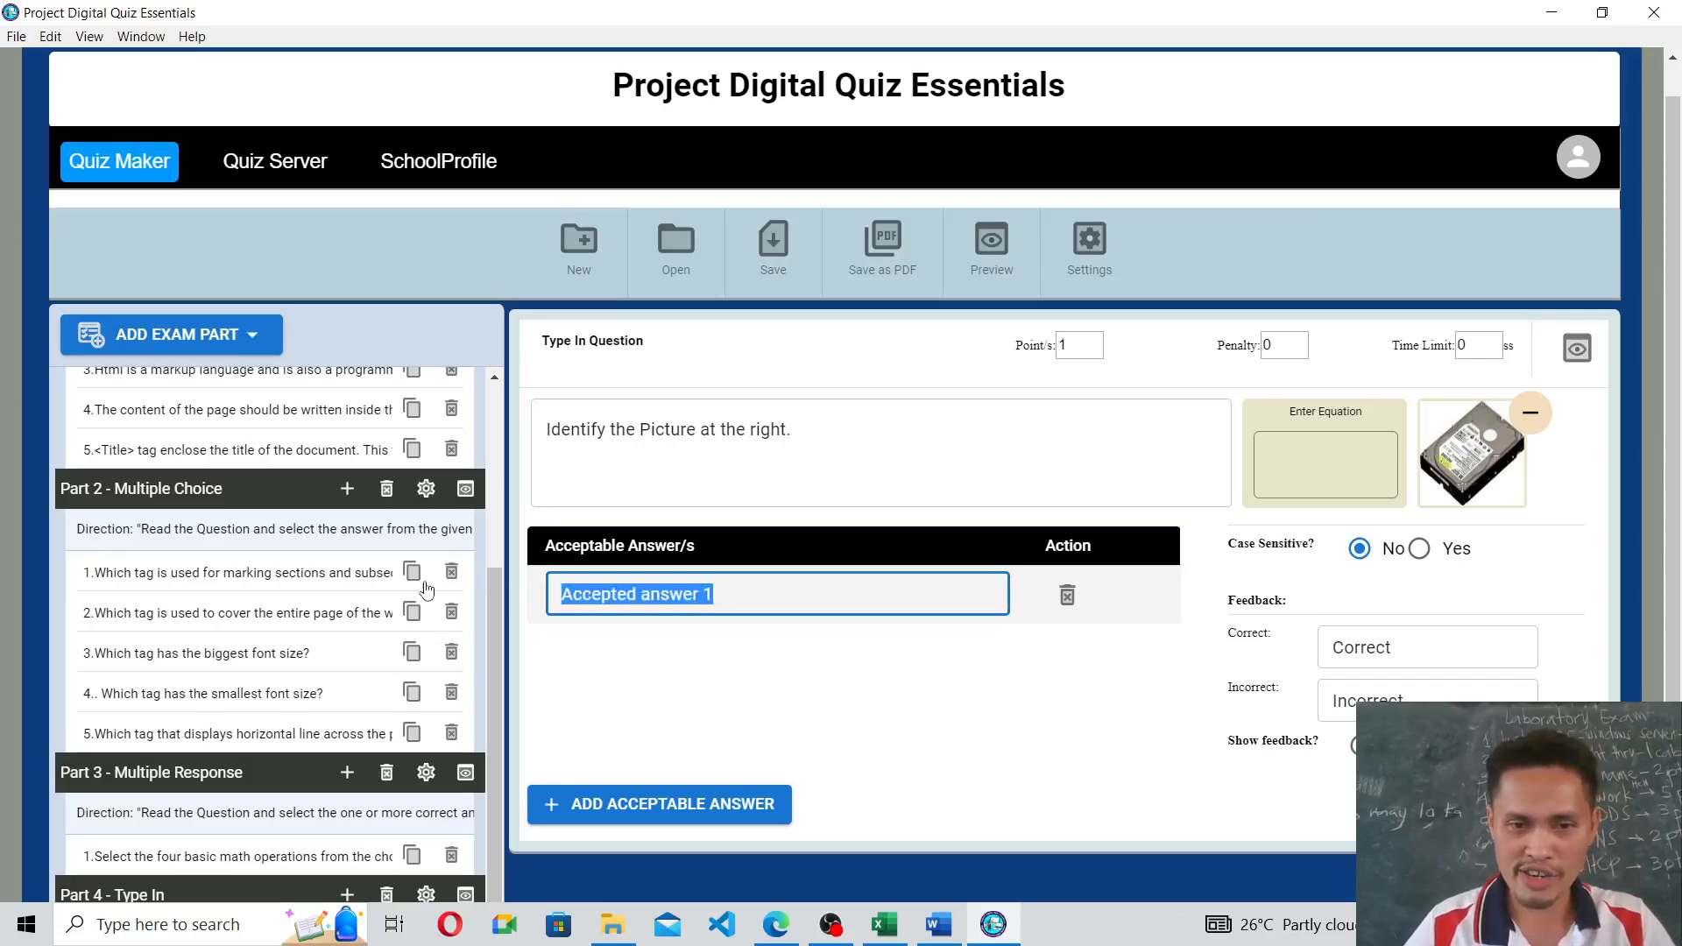
pyautogui.write('HDD')
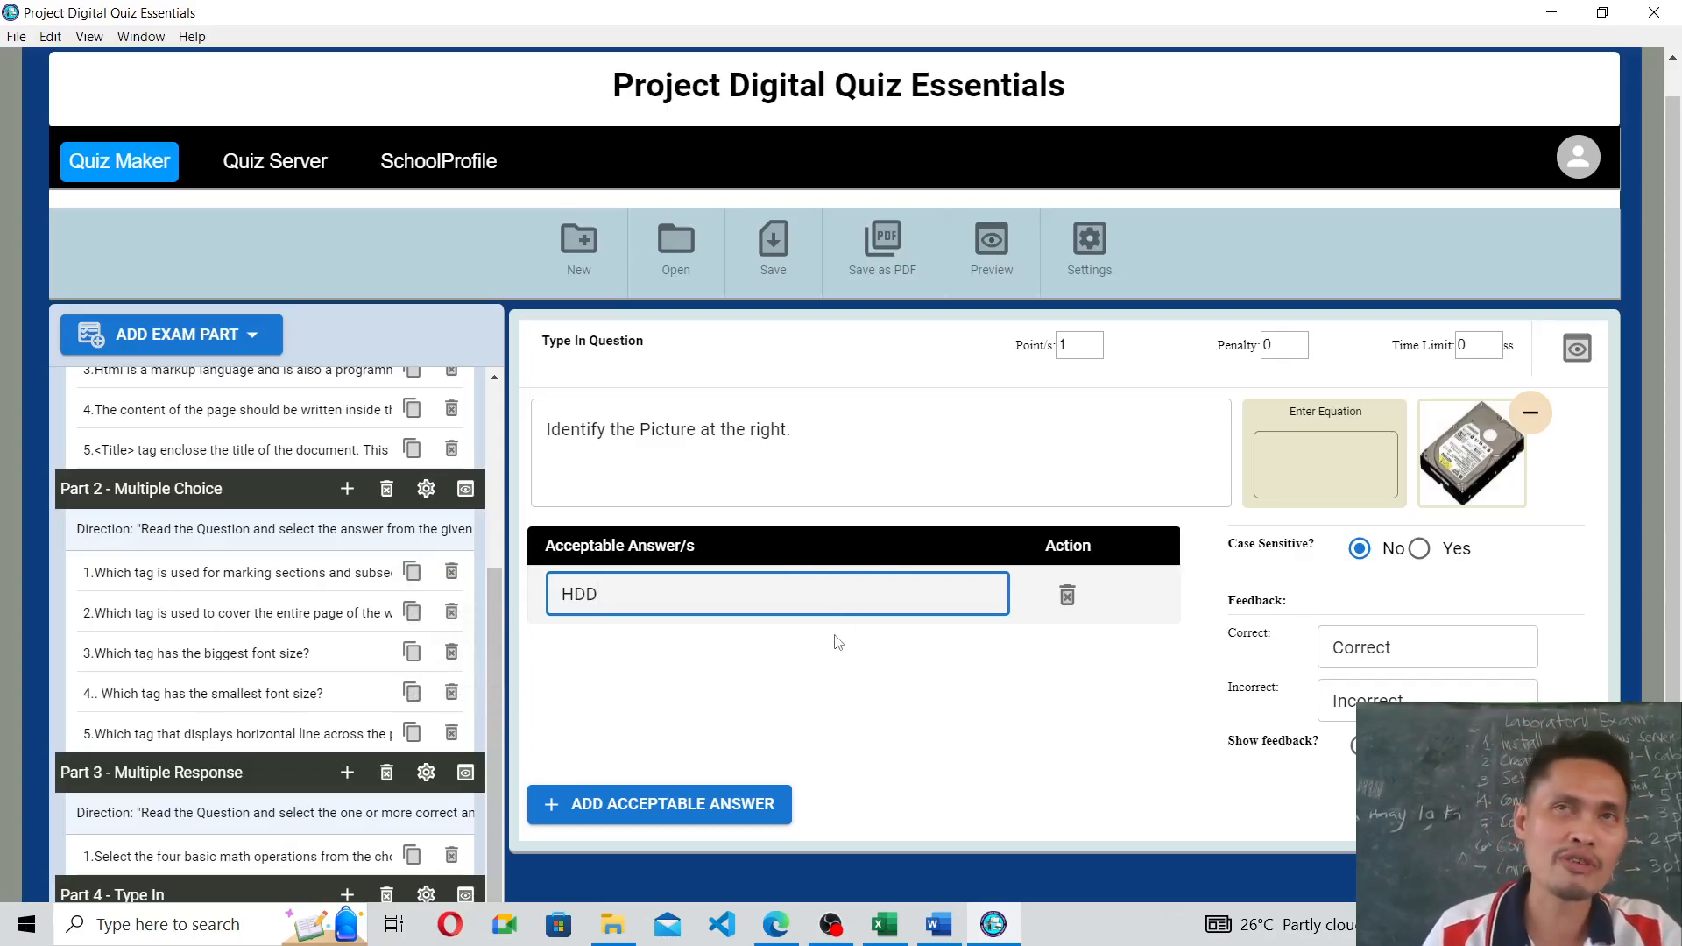
pyautogui.click(652, 816)
pyautogui.click(723, 655)
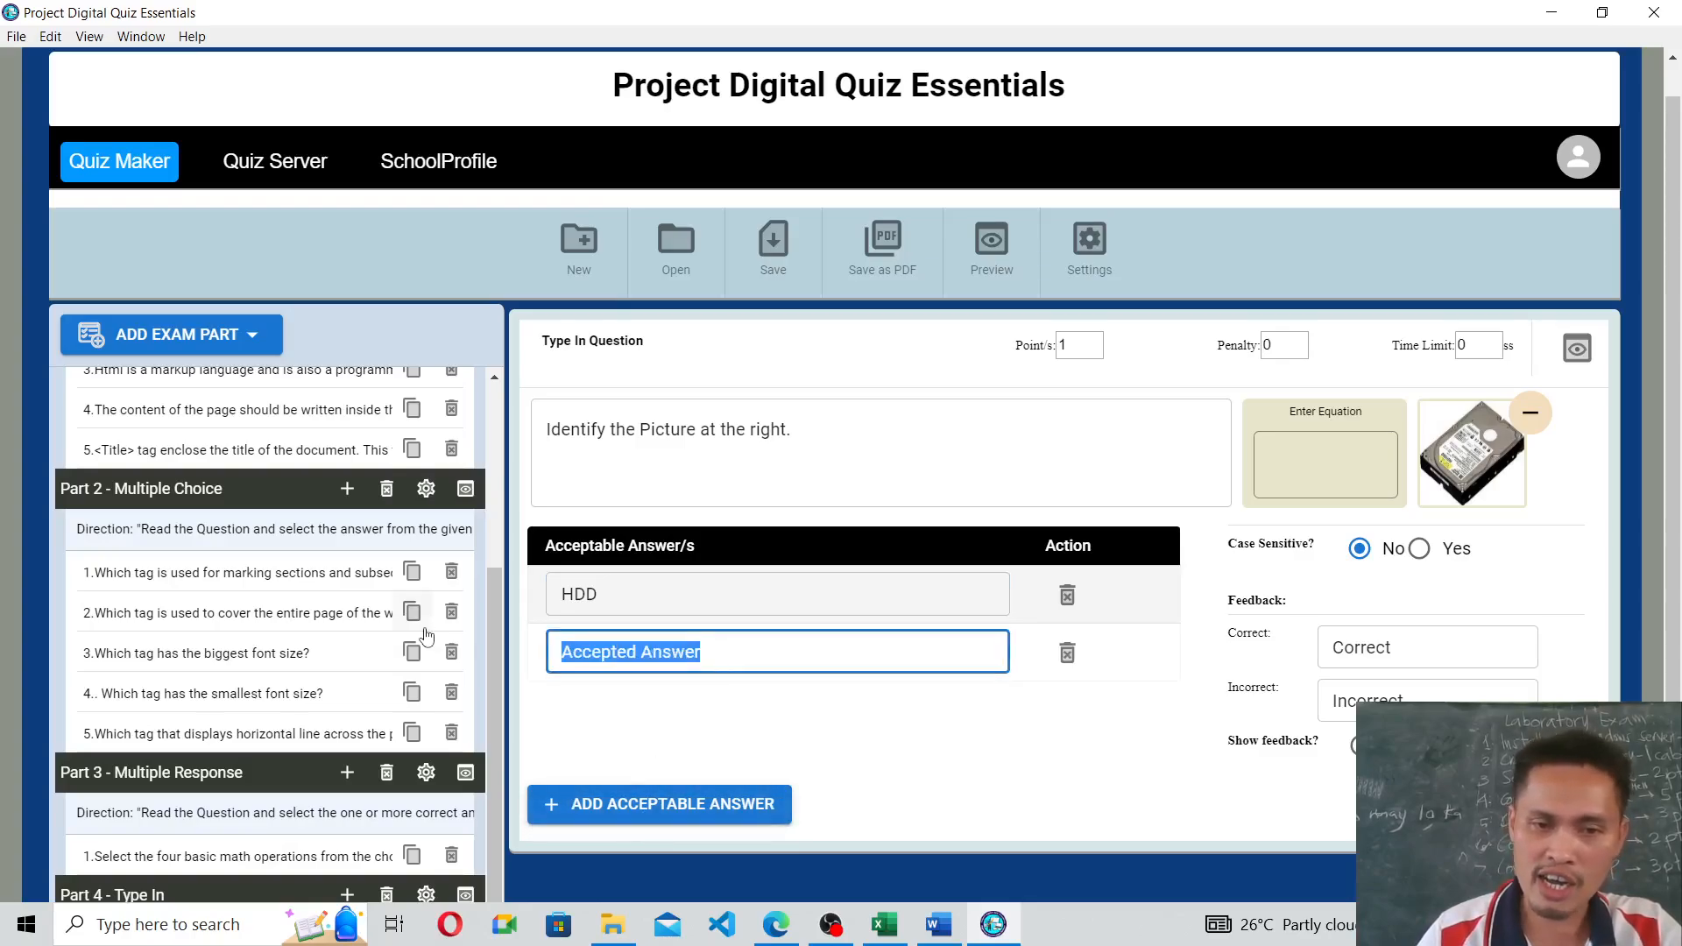
pyautogui.write('Hard')
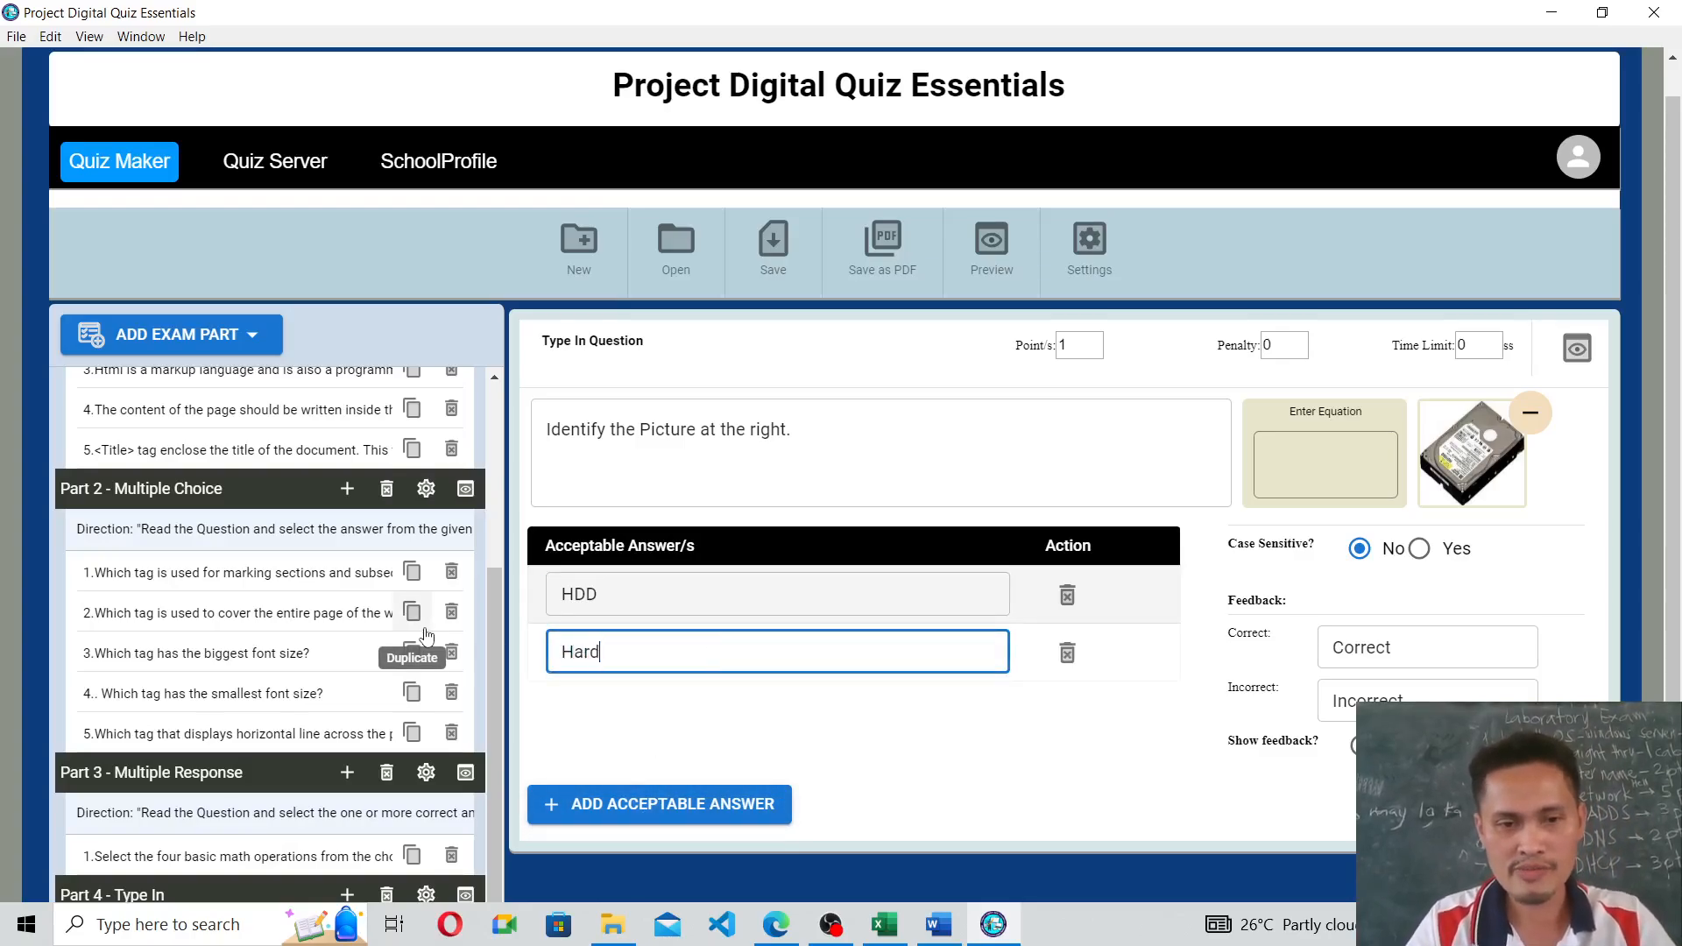
pyautogui.write(' Dis')
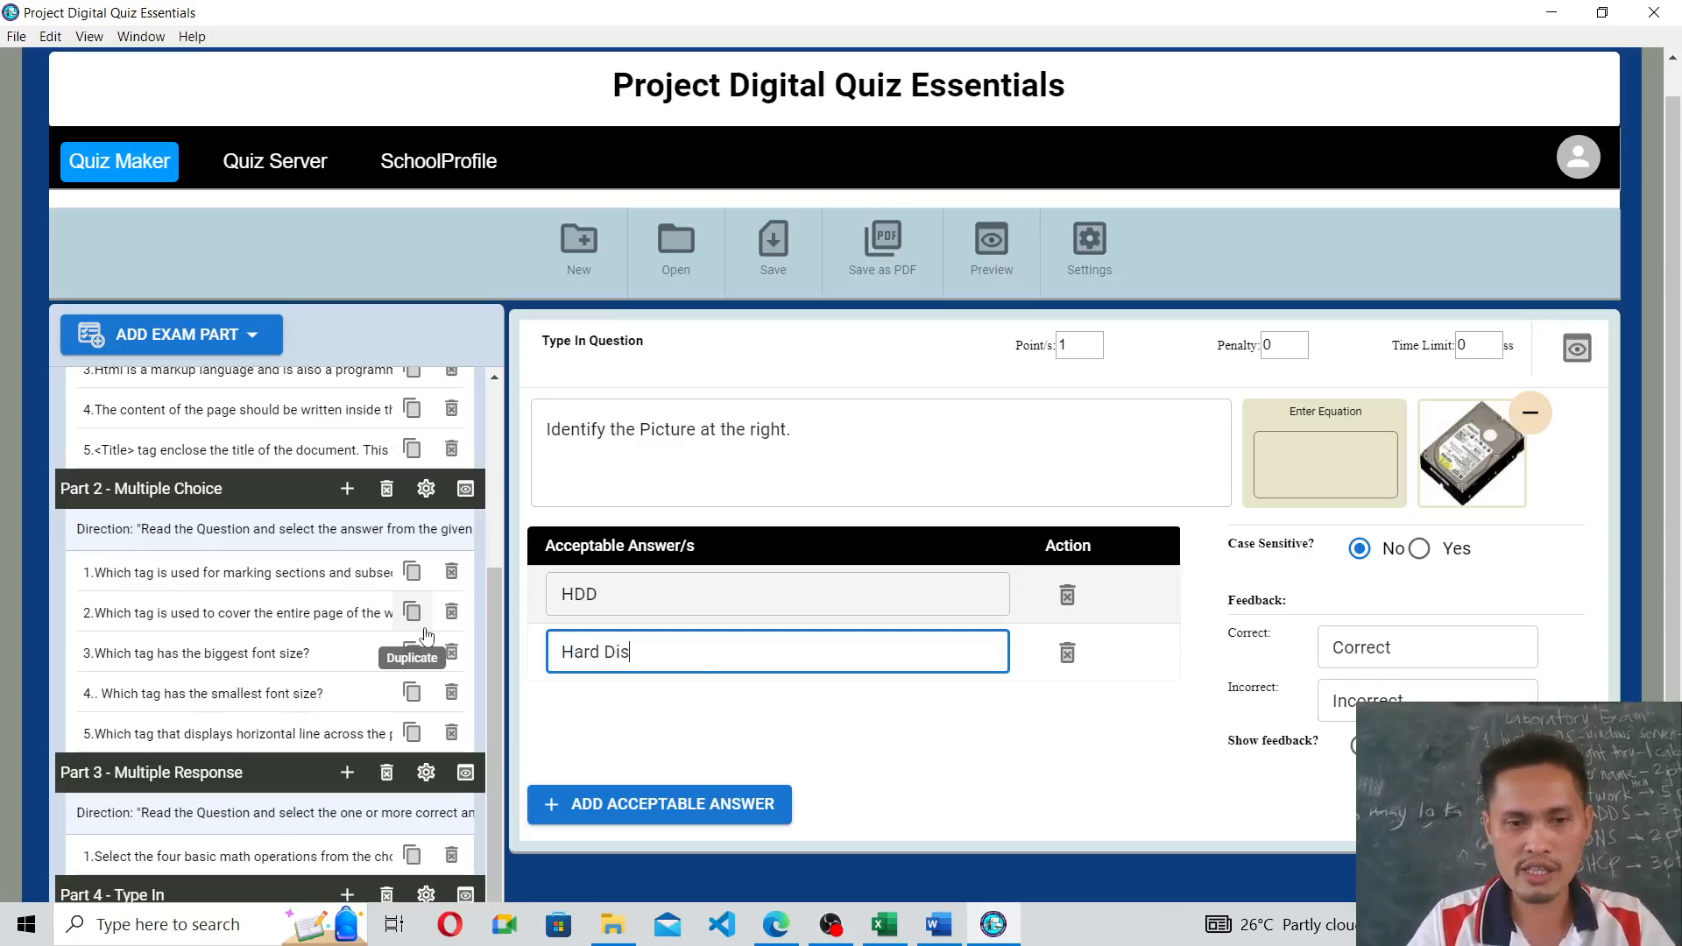
pyautogui.write('k Drive')
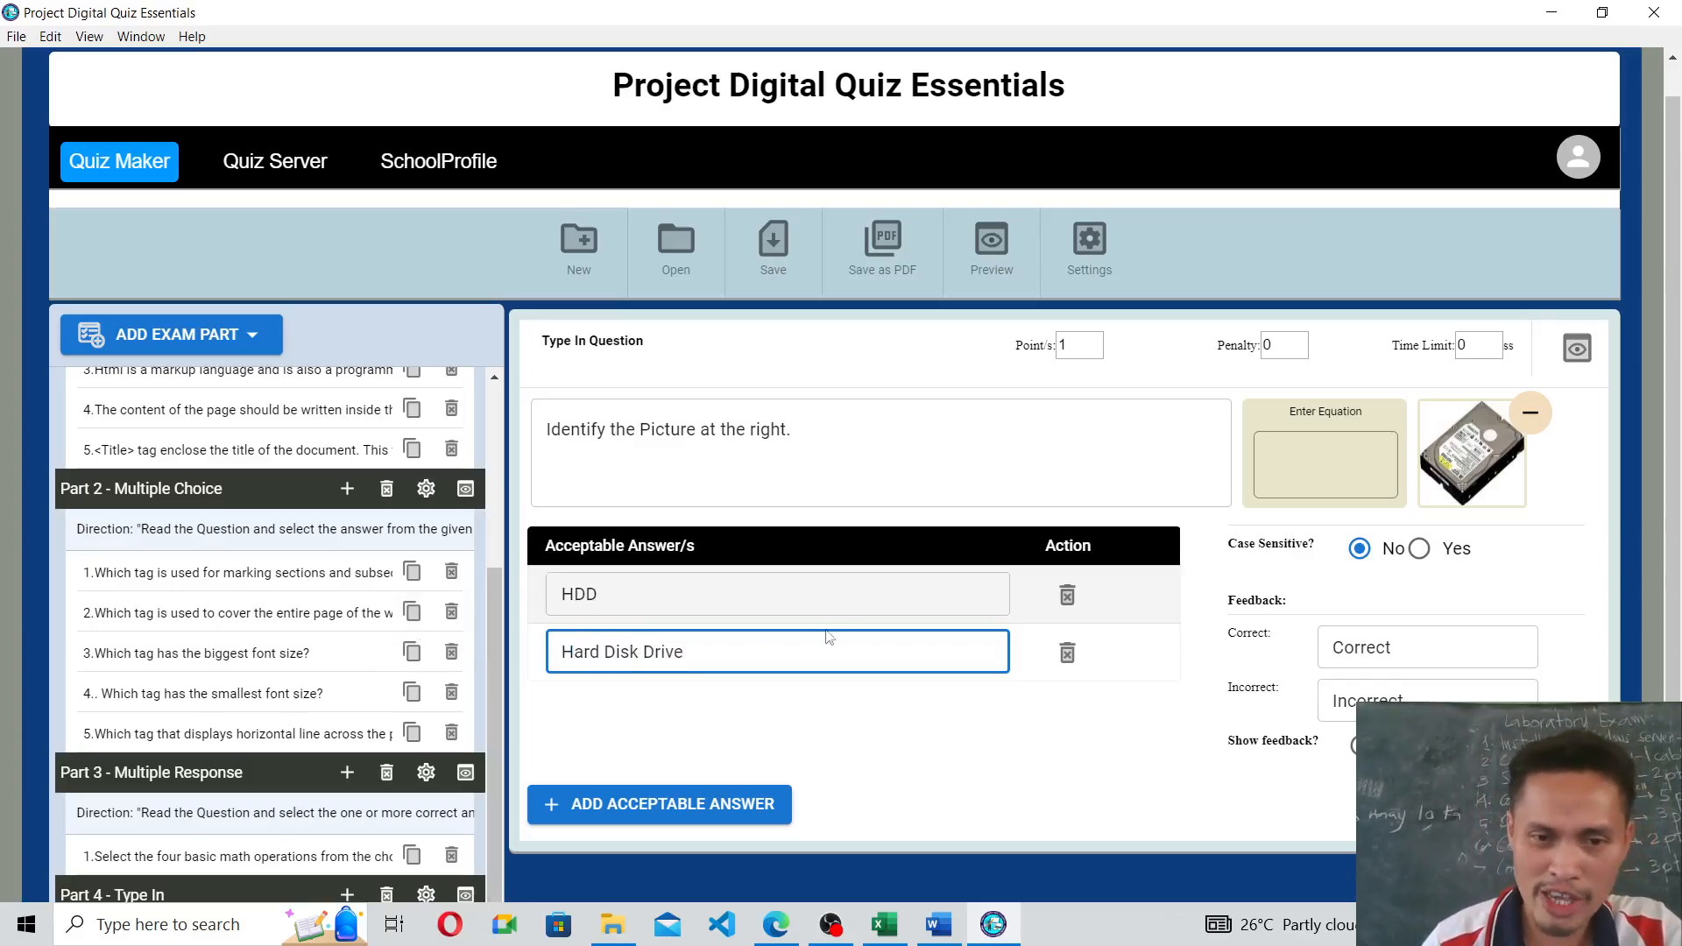
# Check the points, penalty and time limit of the picture identification question.
pyautogui.scroll(-1, 823, 640)
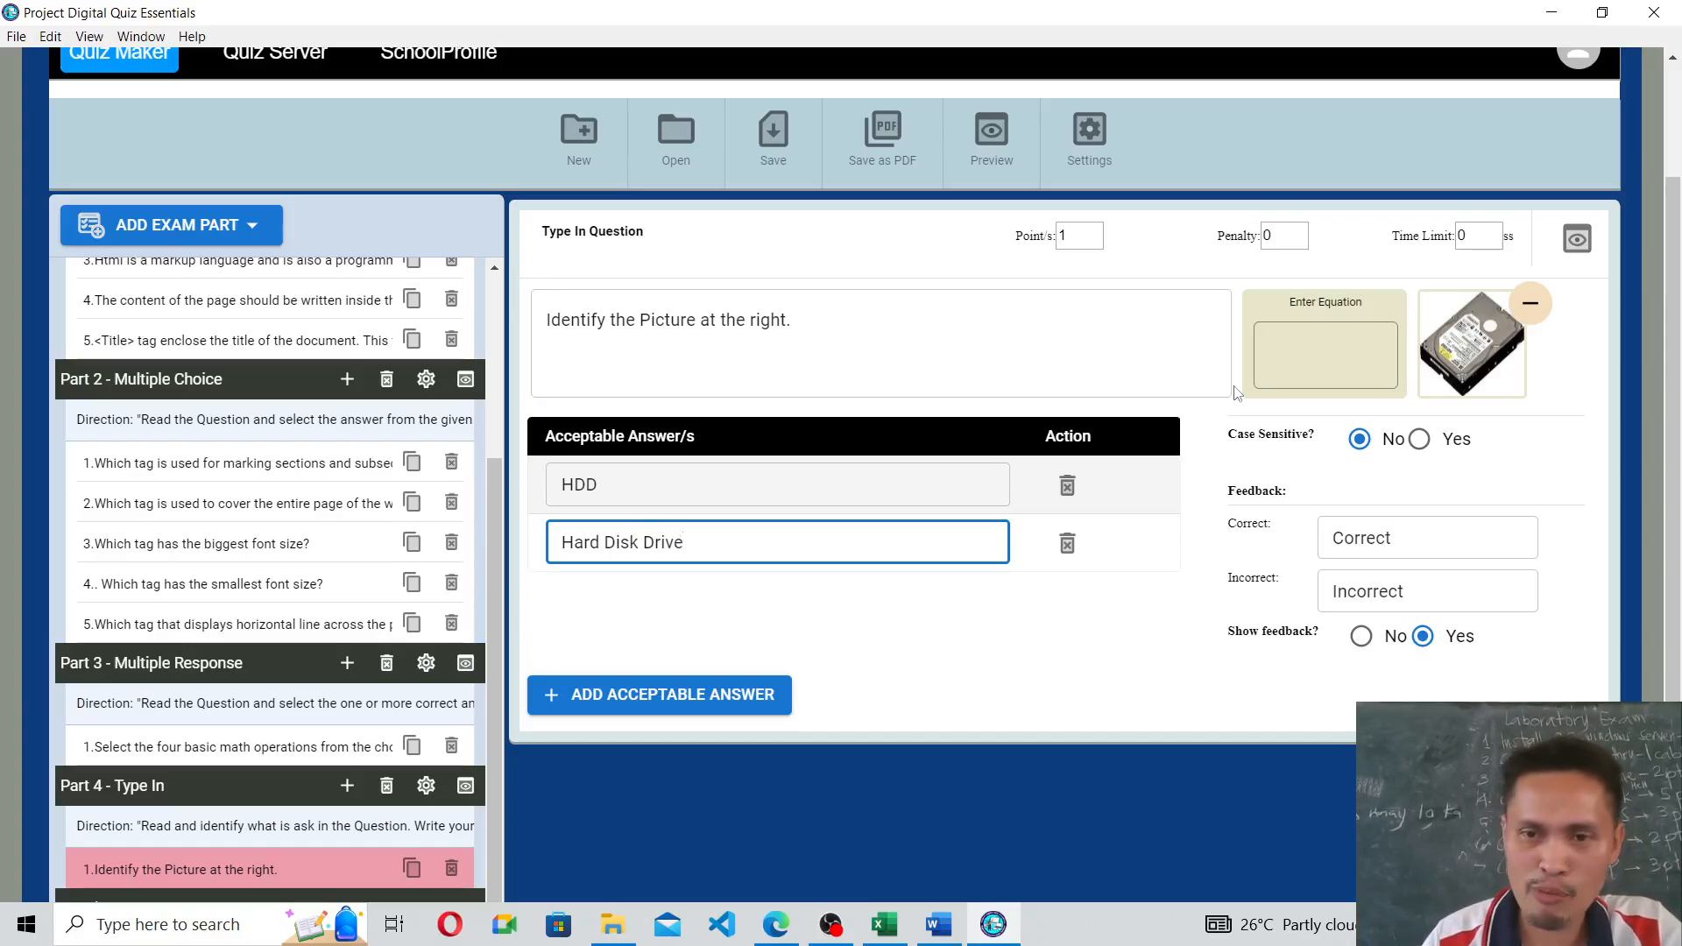
pyautogui.click(1071, 237)
pyautogui.click(1280, 235)
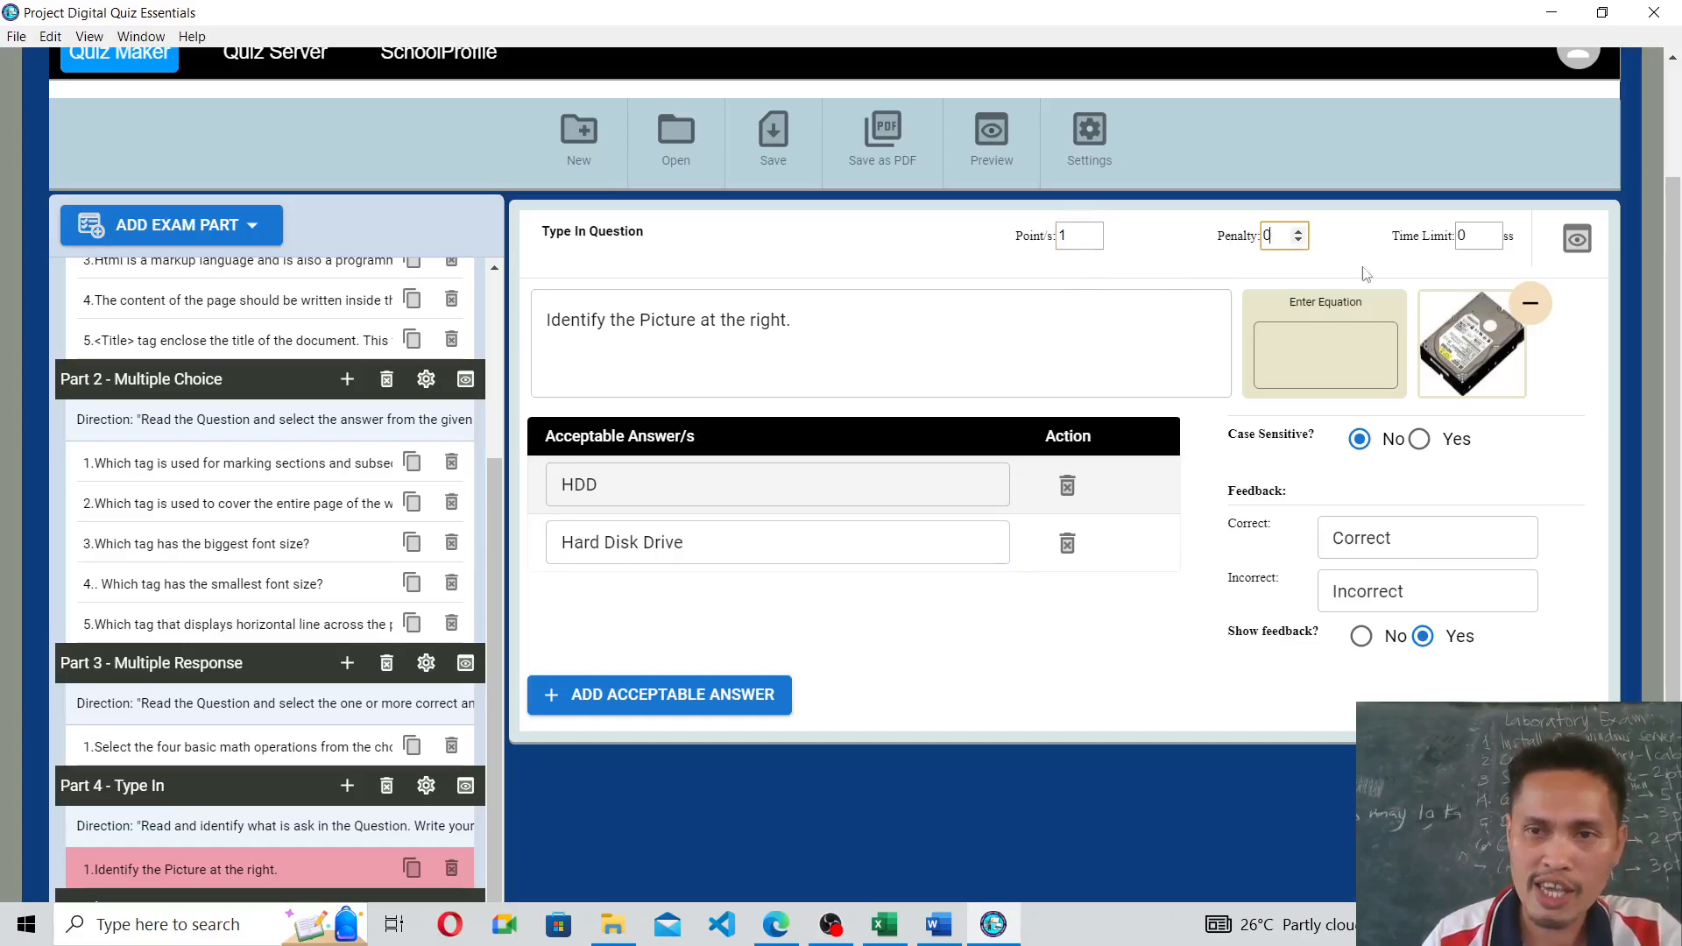
pyautogui.click(1462, 234)
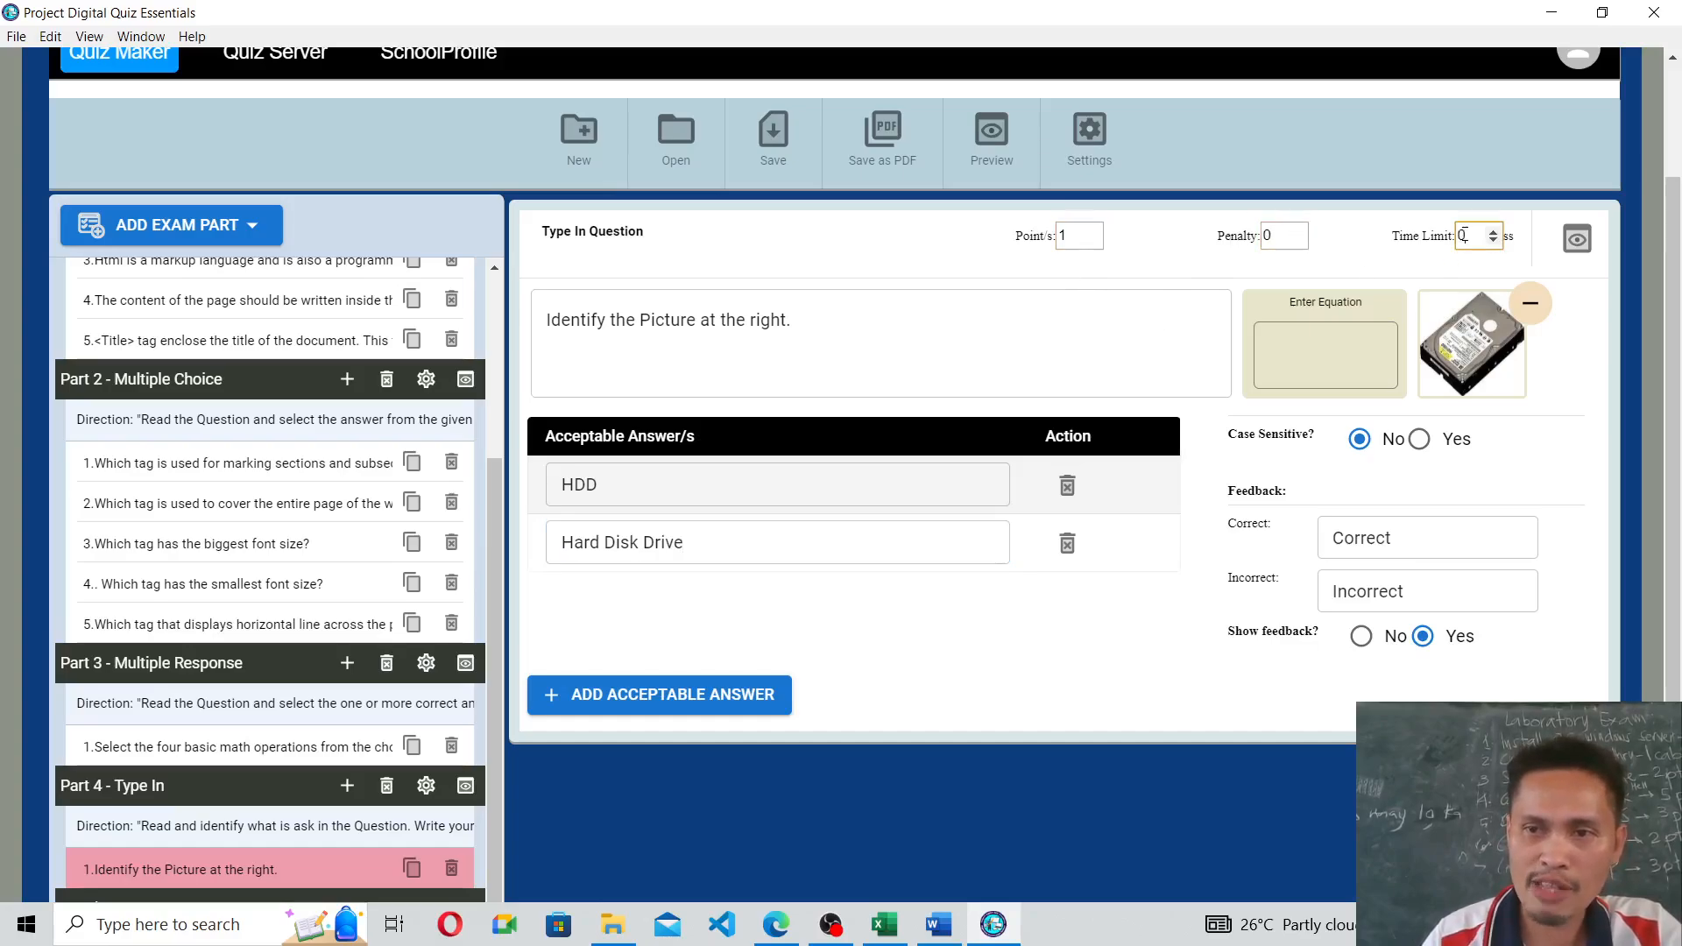
# Preview the picture question, submit "HDD" as its answer and dismiss the feedback.
pyautogui.click(1570, 242)
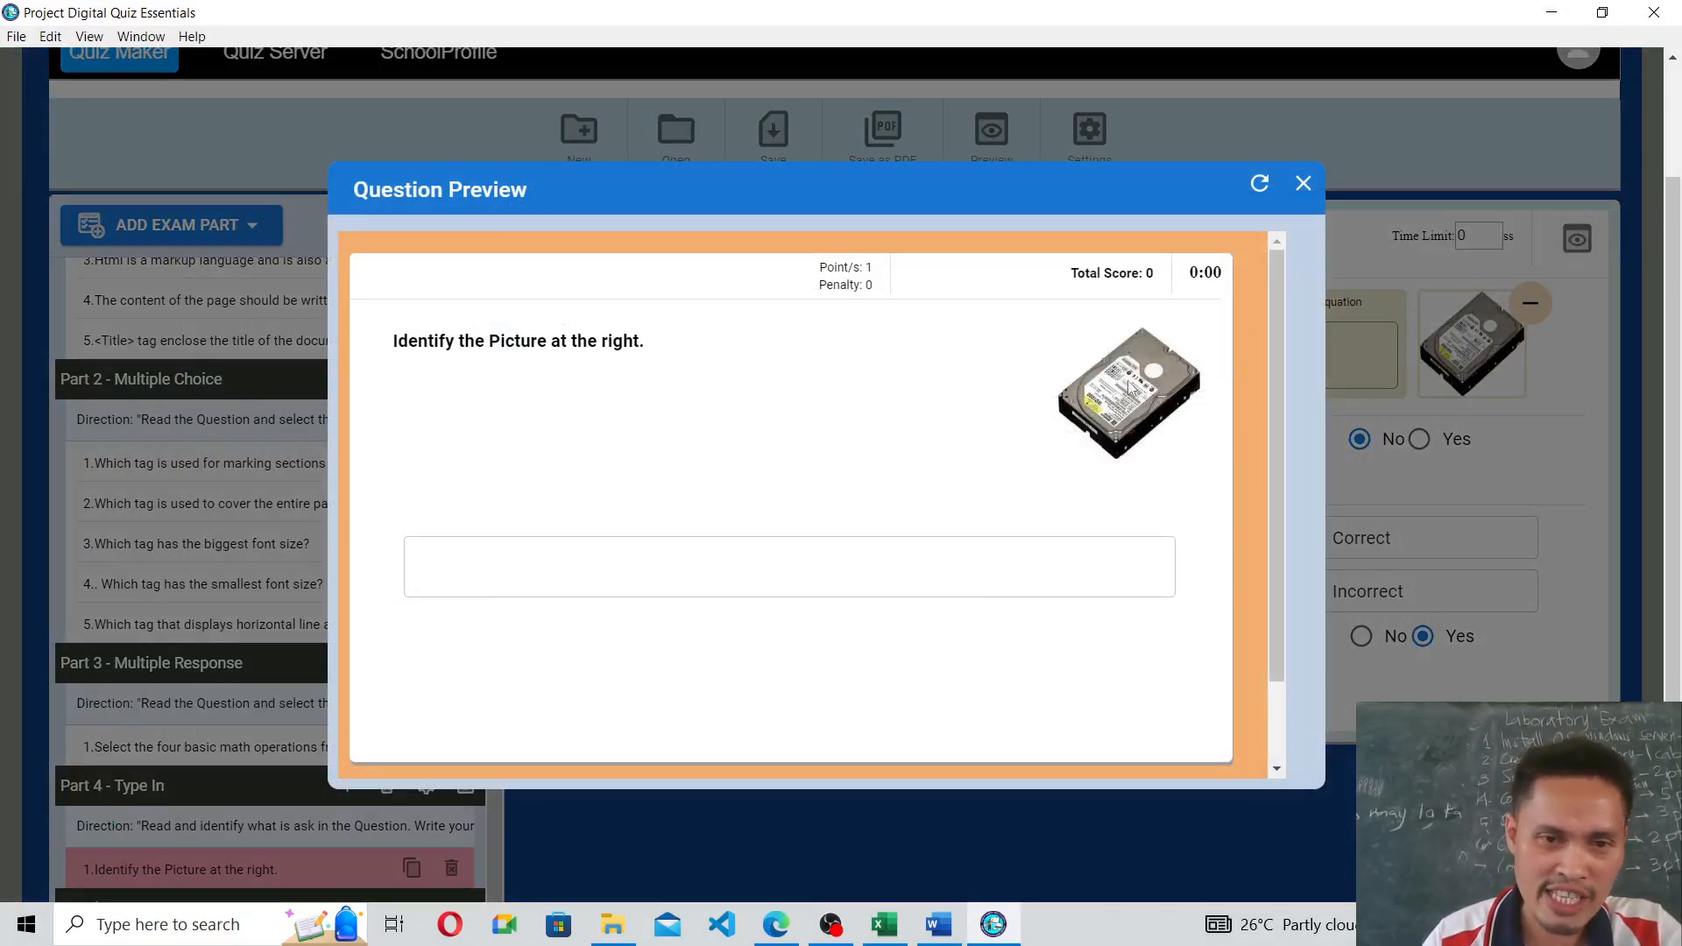
pyautogui.click(472, 563)
pyautogui.click(472, 563)
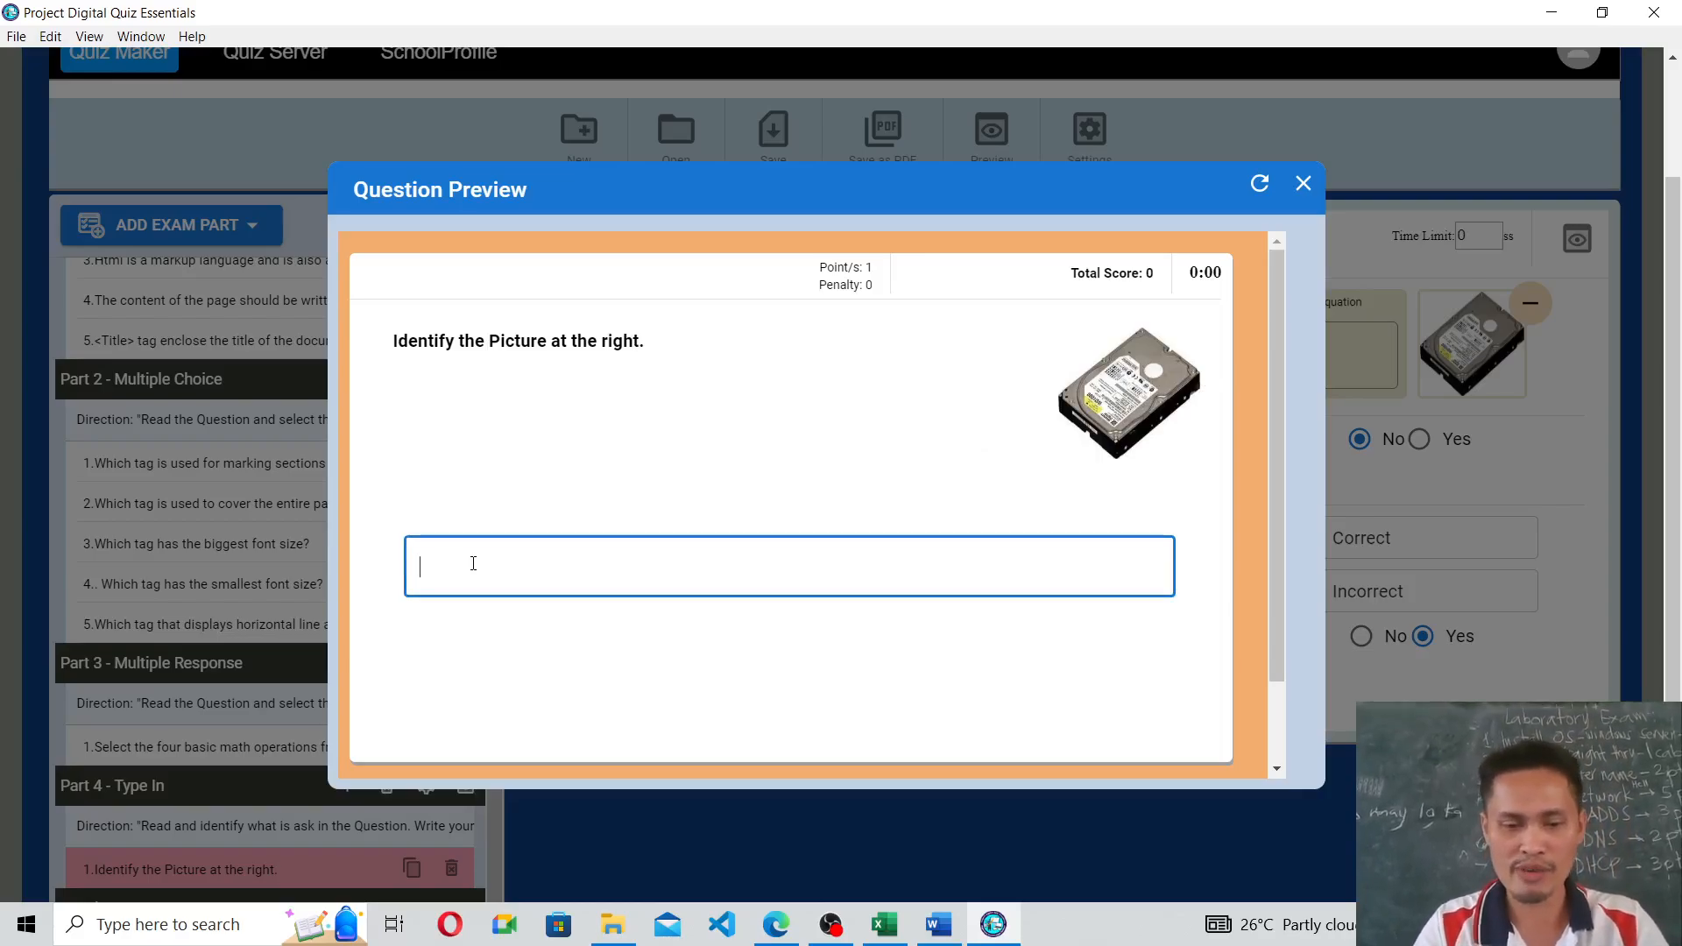
pyautogui.write('HDD')
pyautogui.scroll(-1, 741, 530)
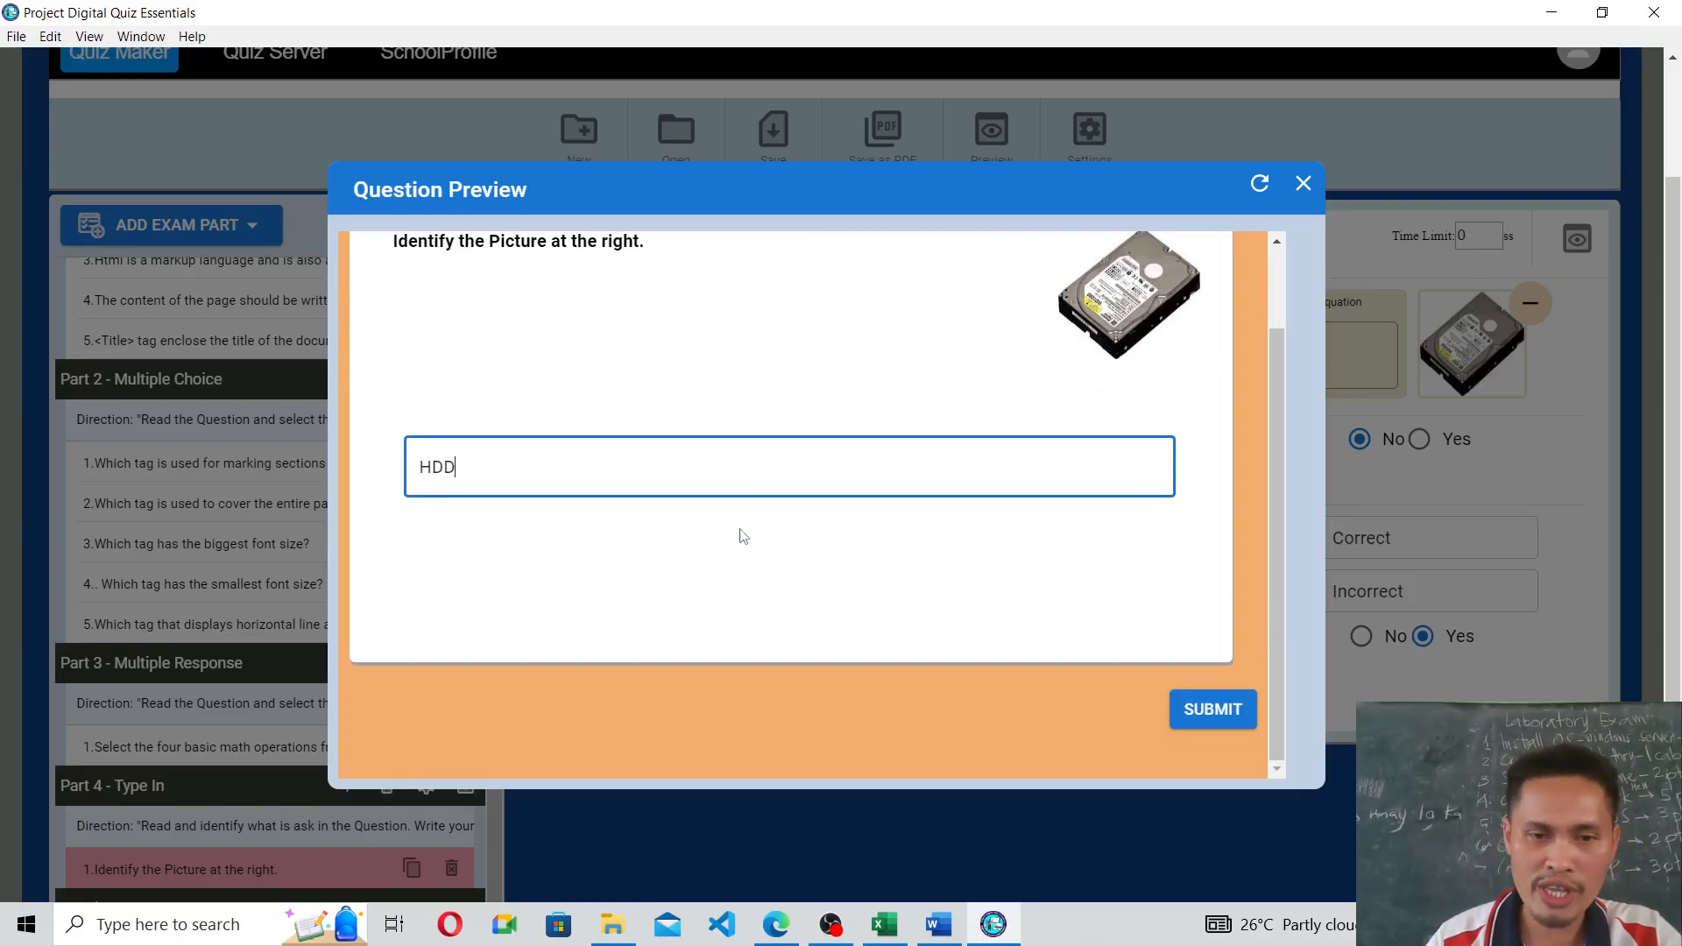
pyautogui.click(1218, 711)
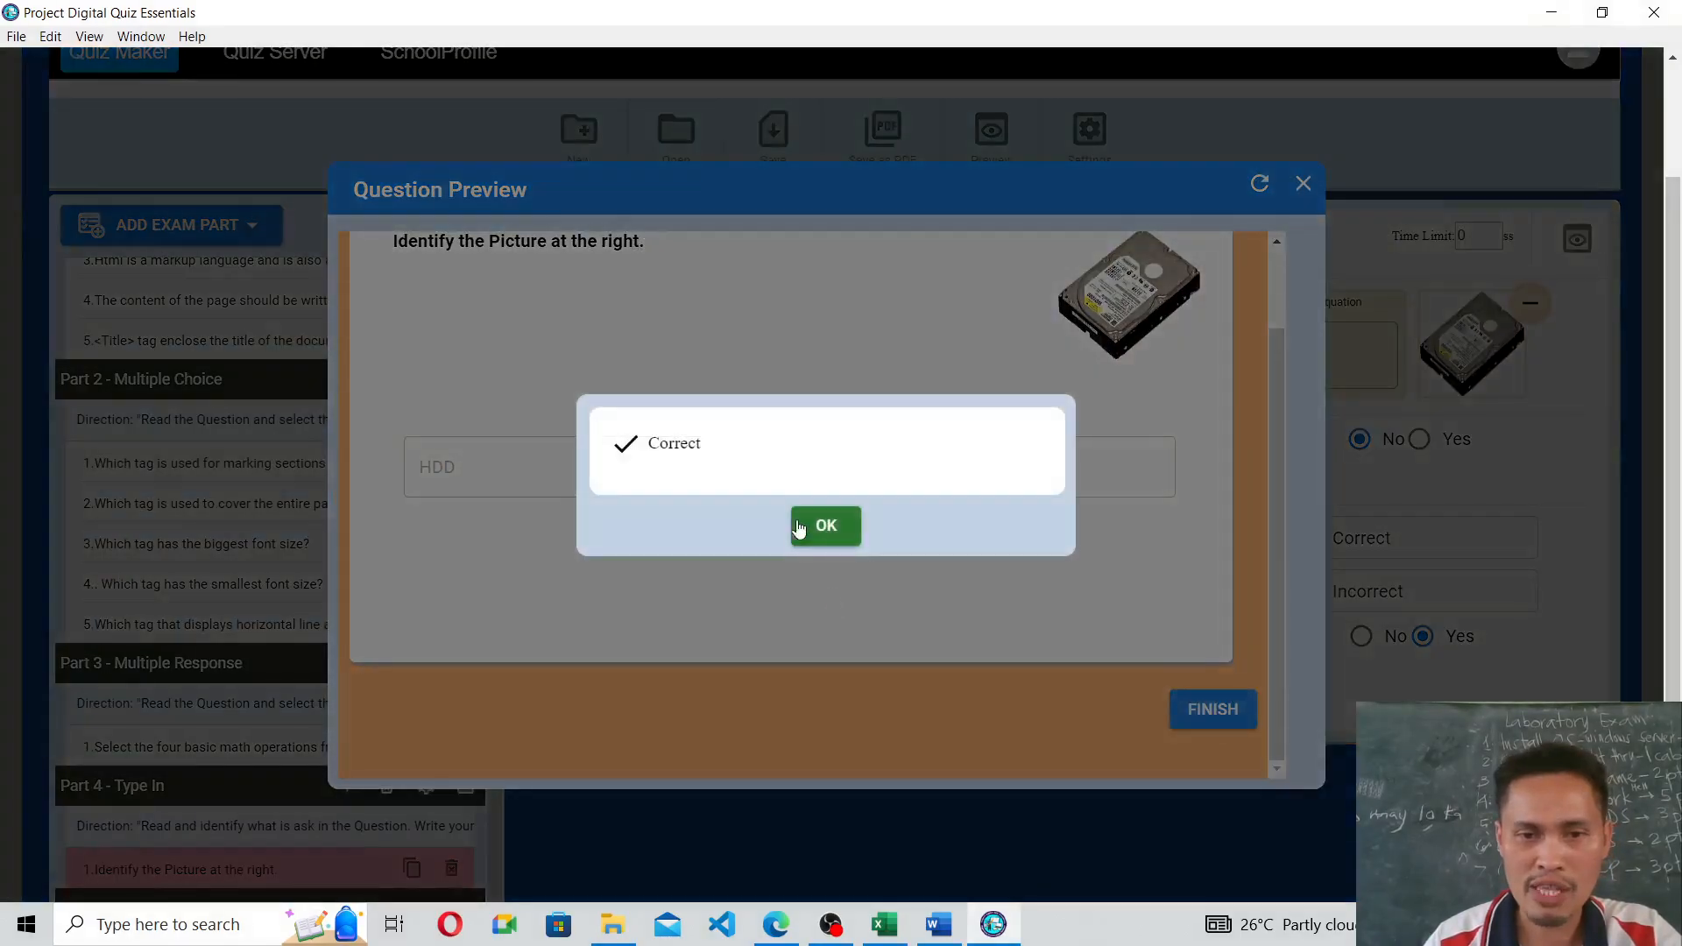
pyautogui.click(823, 526)
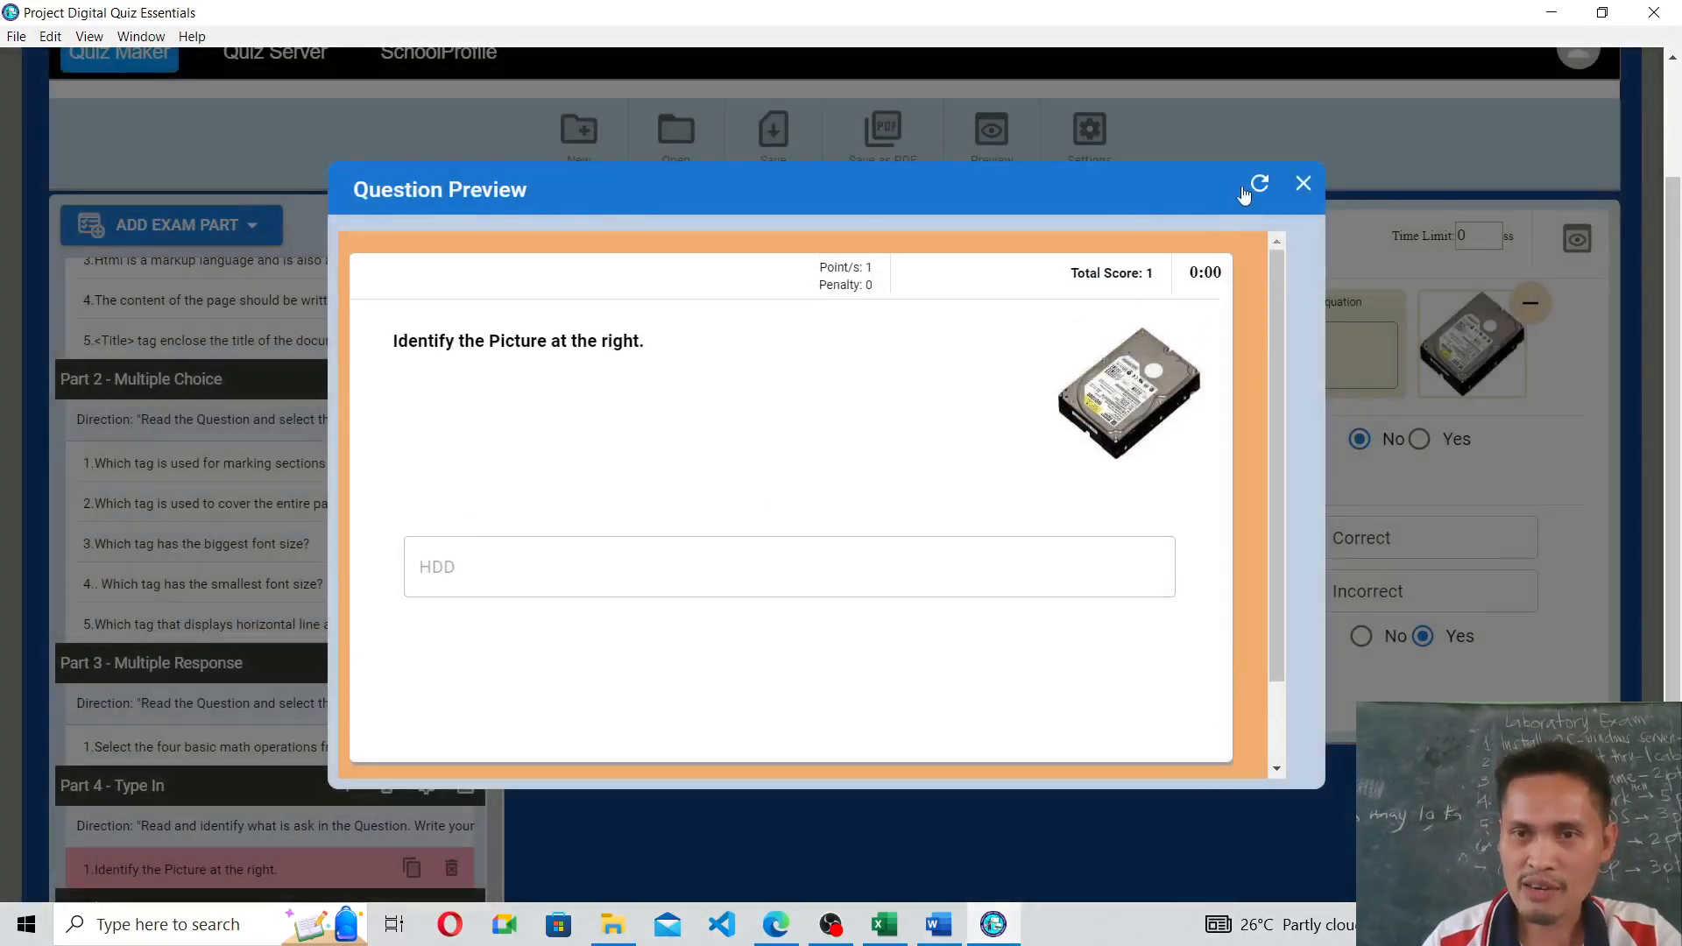
# Restart the picture question's preview, submit "Hard Disk Drive" as its answer, dismiss the feedback and close the preview.
pyautogui.click(1260, 183)
pyautogui.click(458, 554)
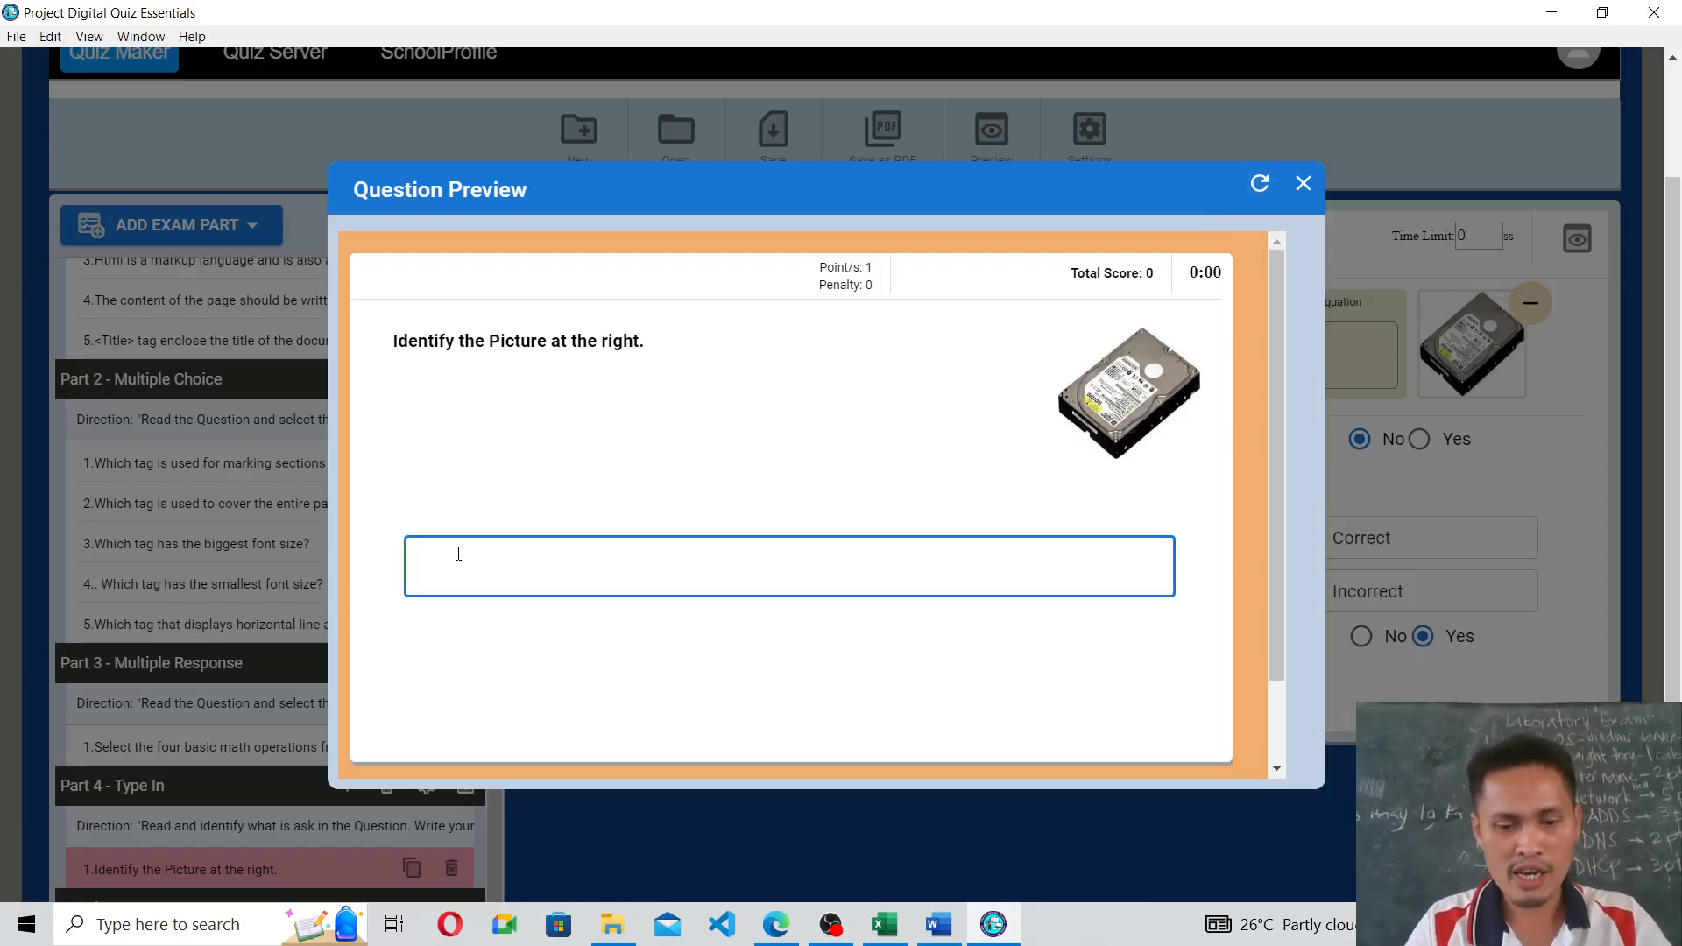
pyautogui.write('Hard D')
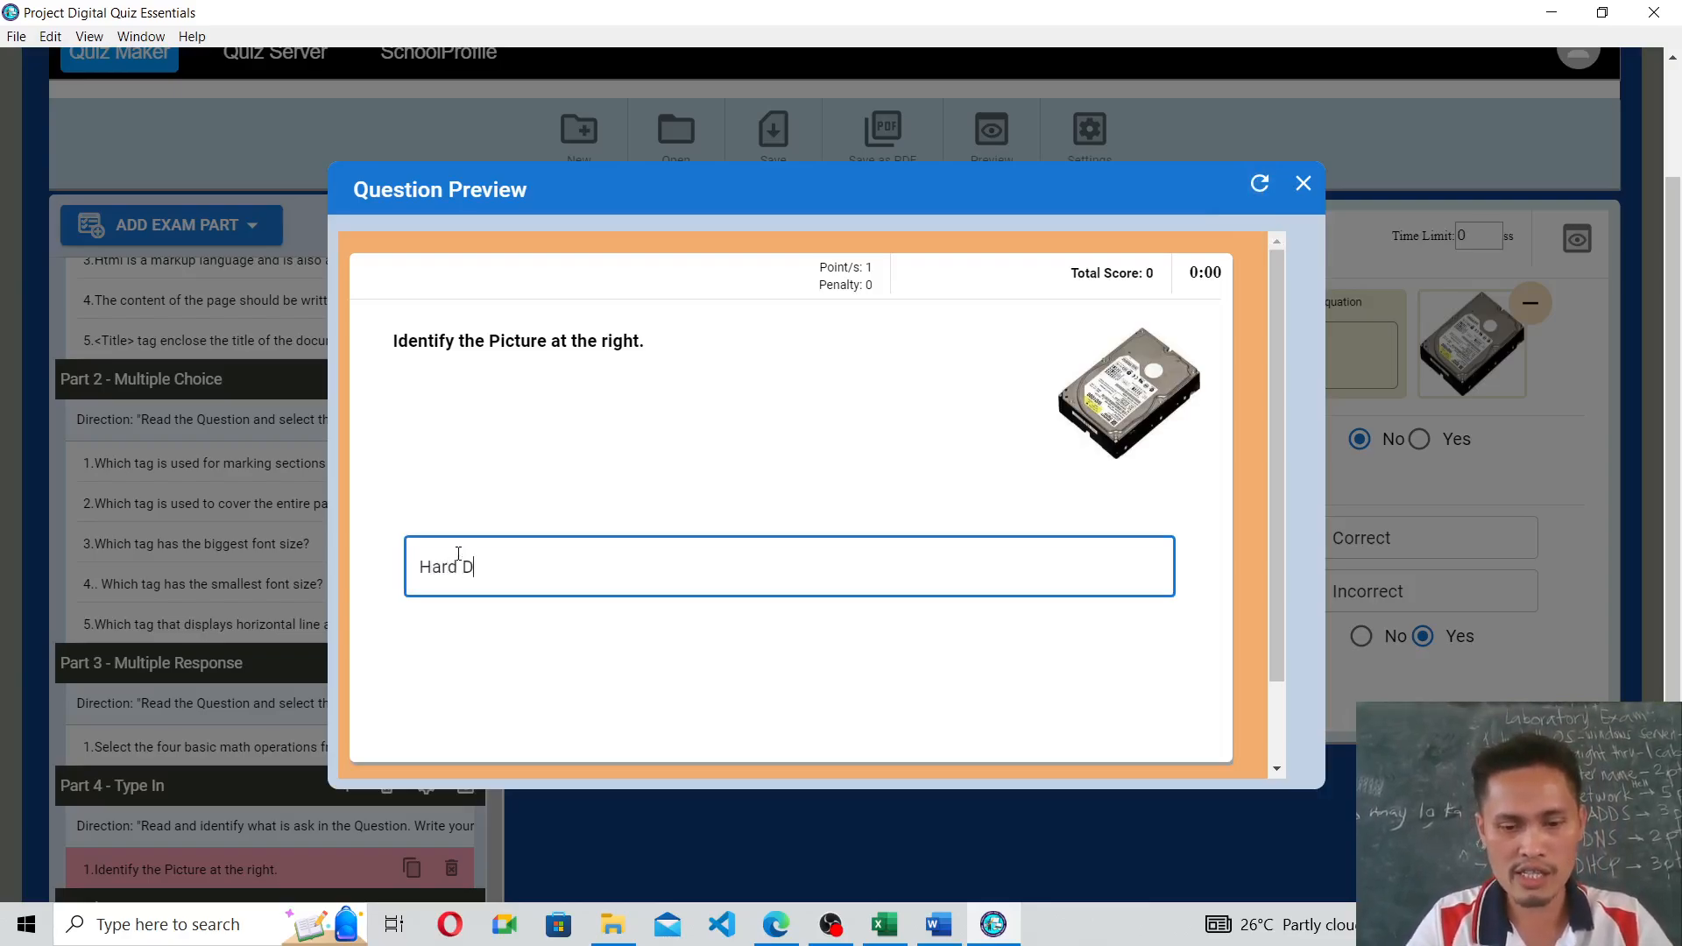
pyautogui.write('isk Dr')
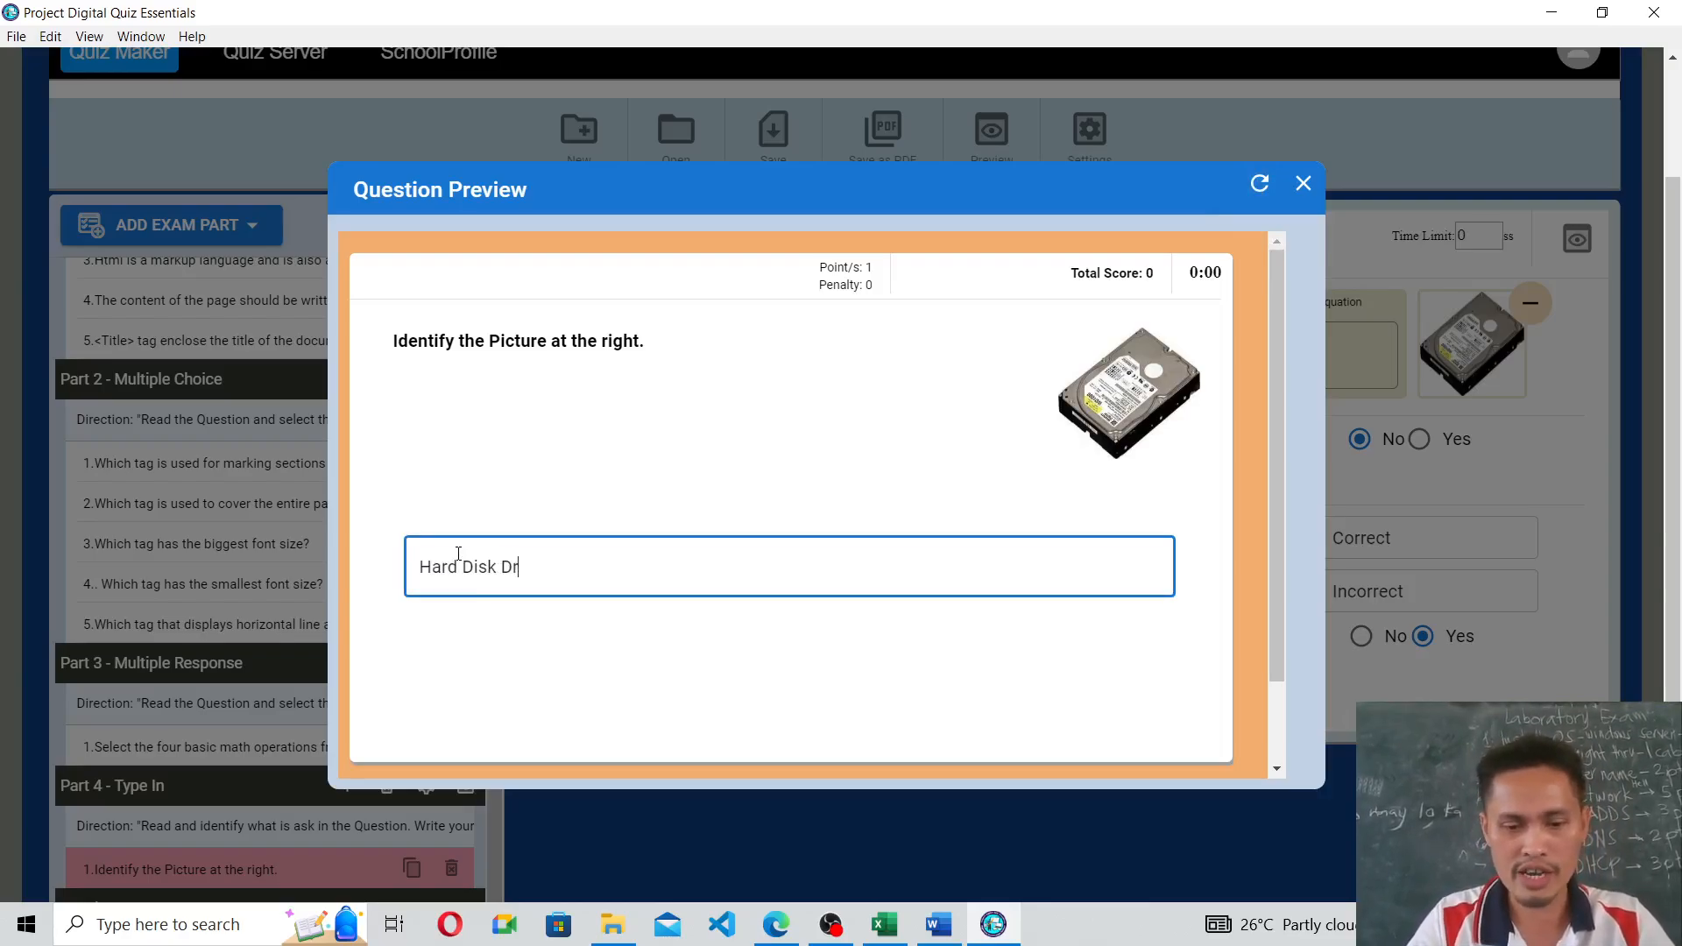
pyautogui.write('ive')
pyautogui.scroll(-1, 1222, 631)
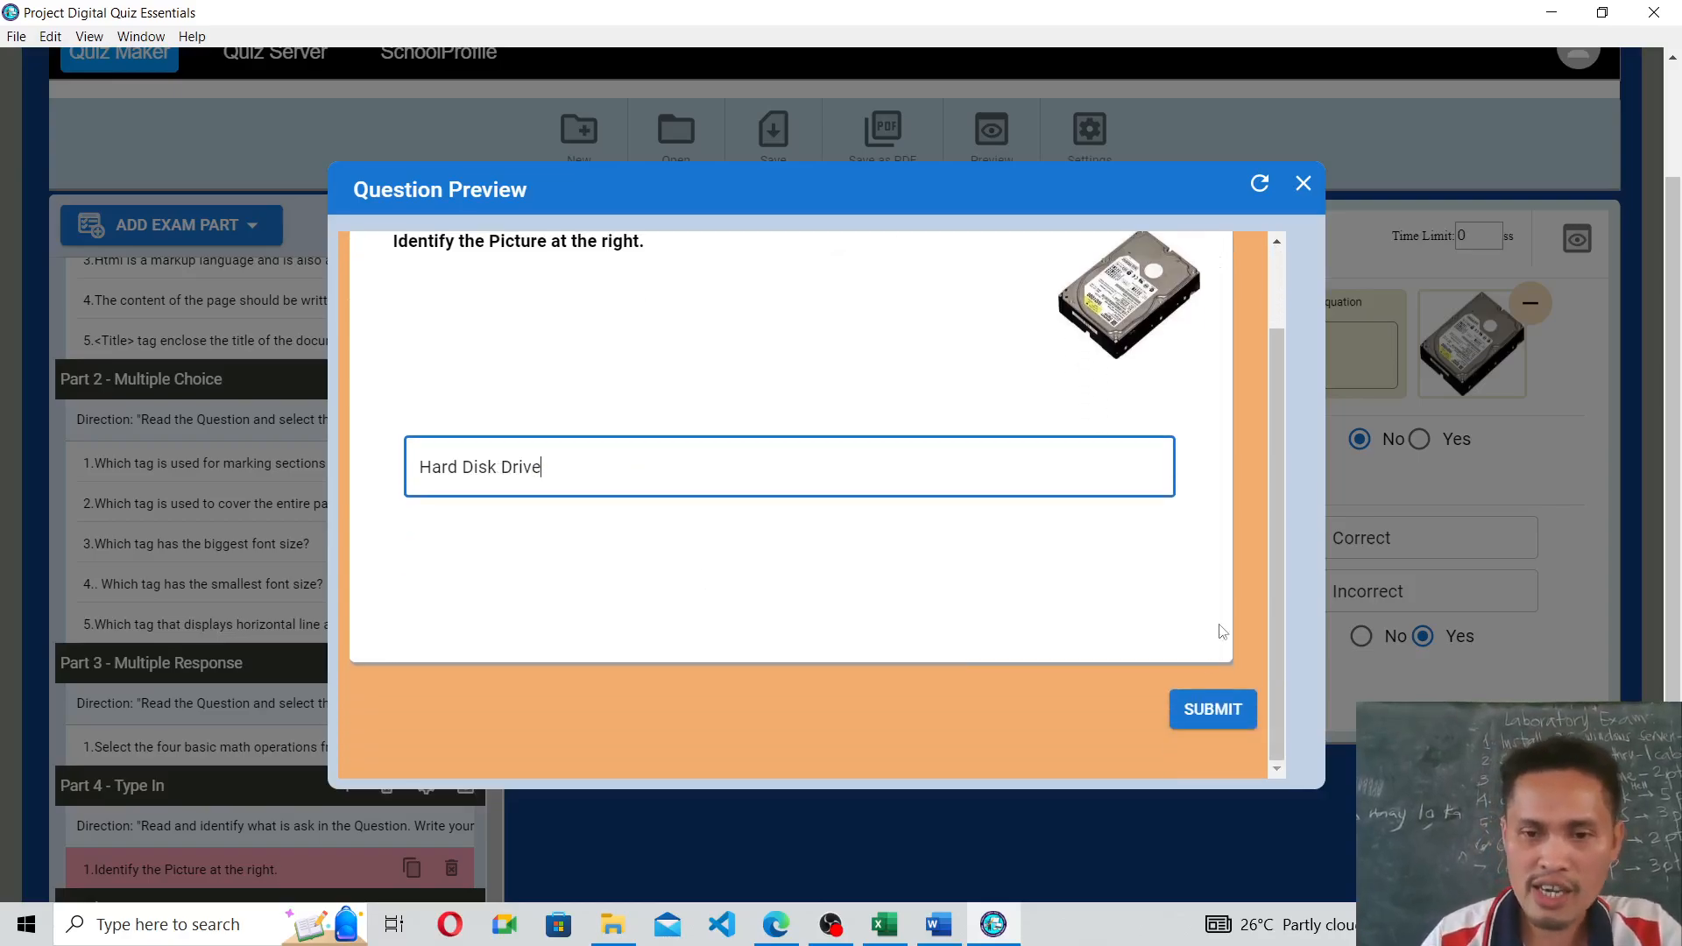
pyautogui.click(1210, 709)
pyautogui.click(825, 526)
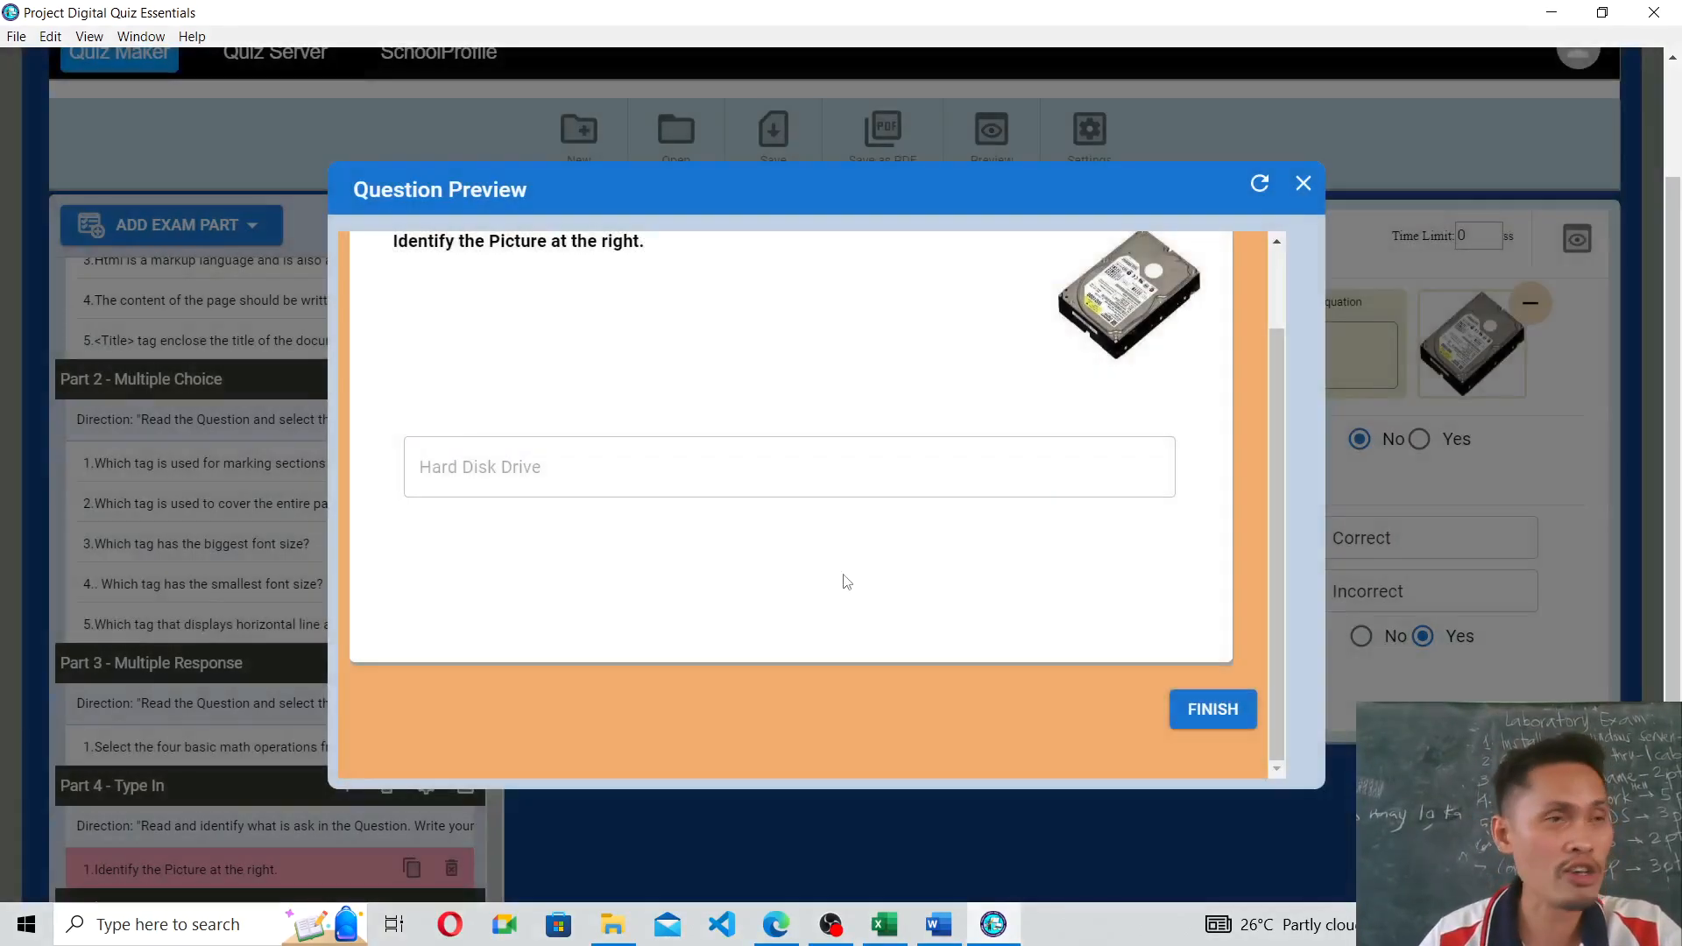
pyautogui.scroll(1, 846, 581)
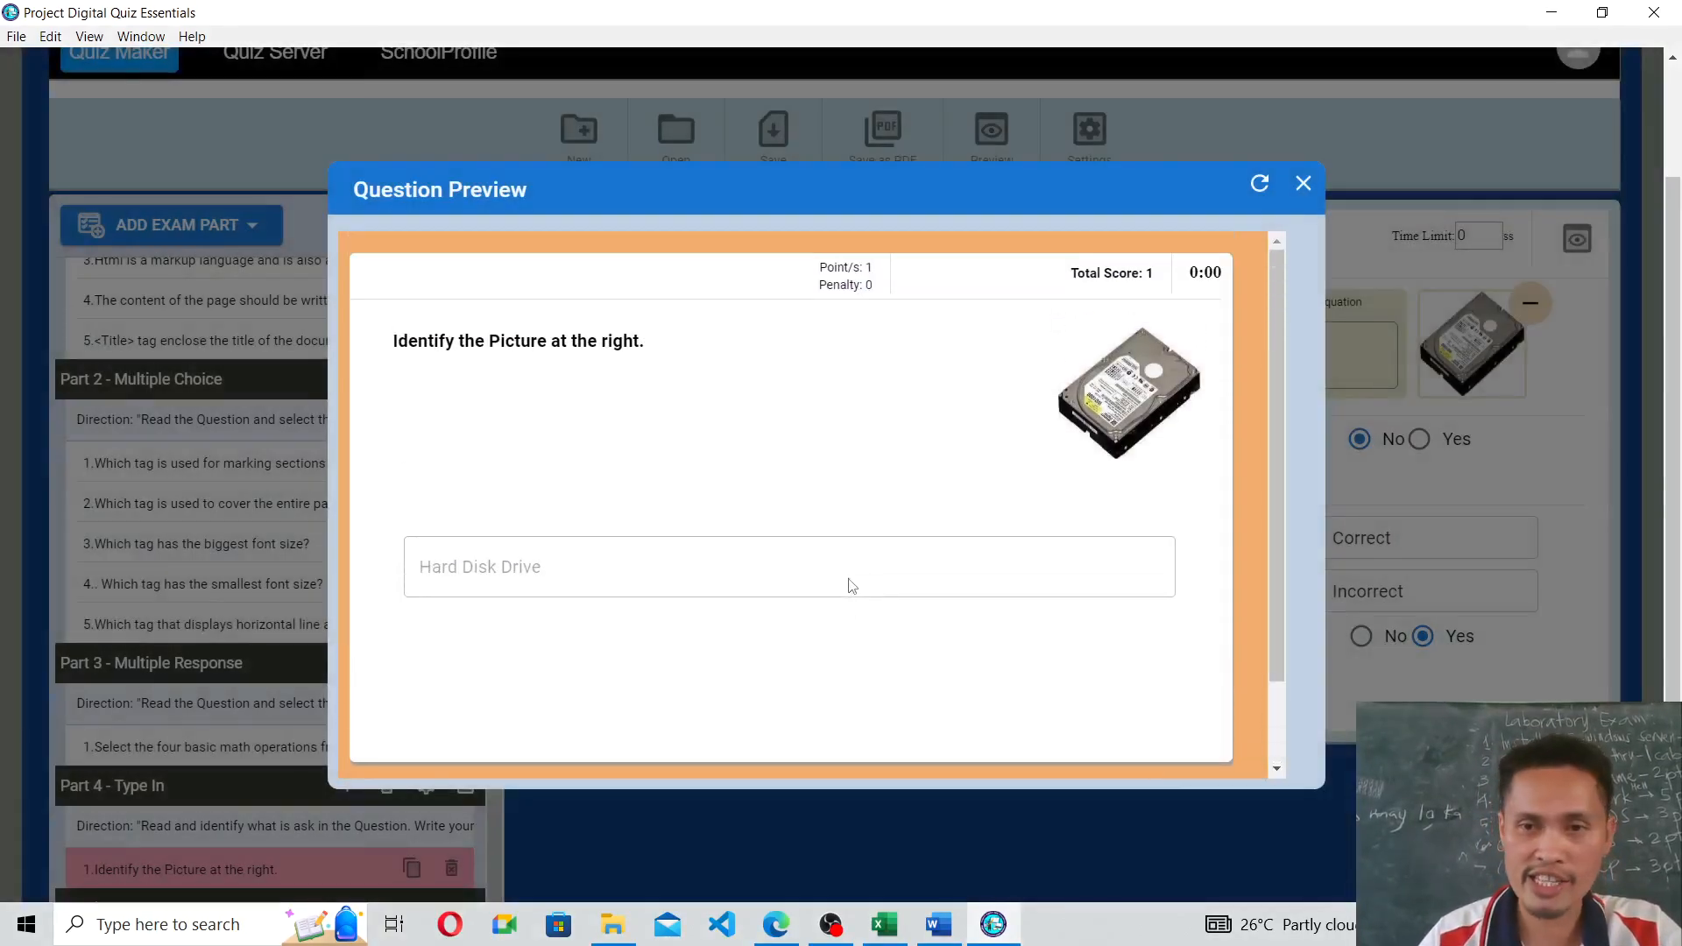
pyautogui.click(1304, 185)
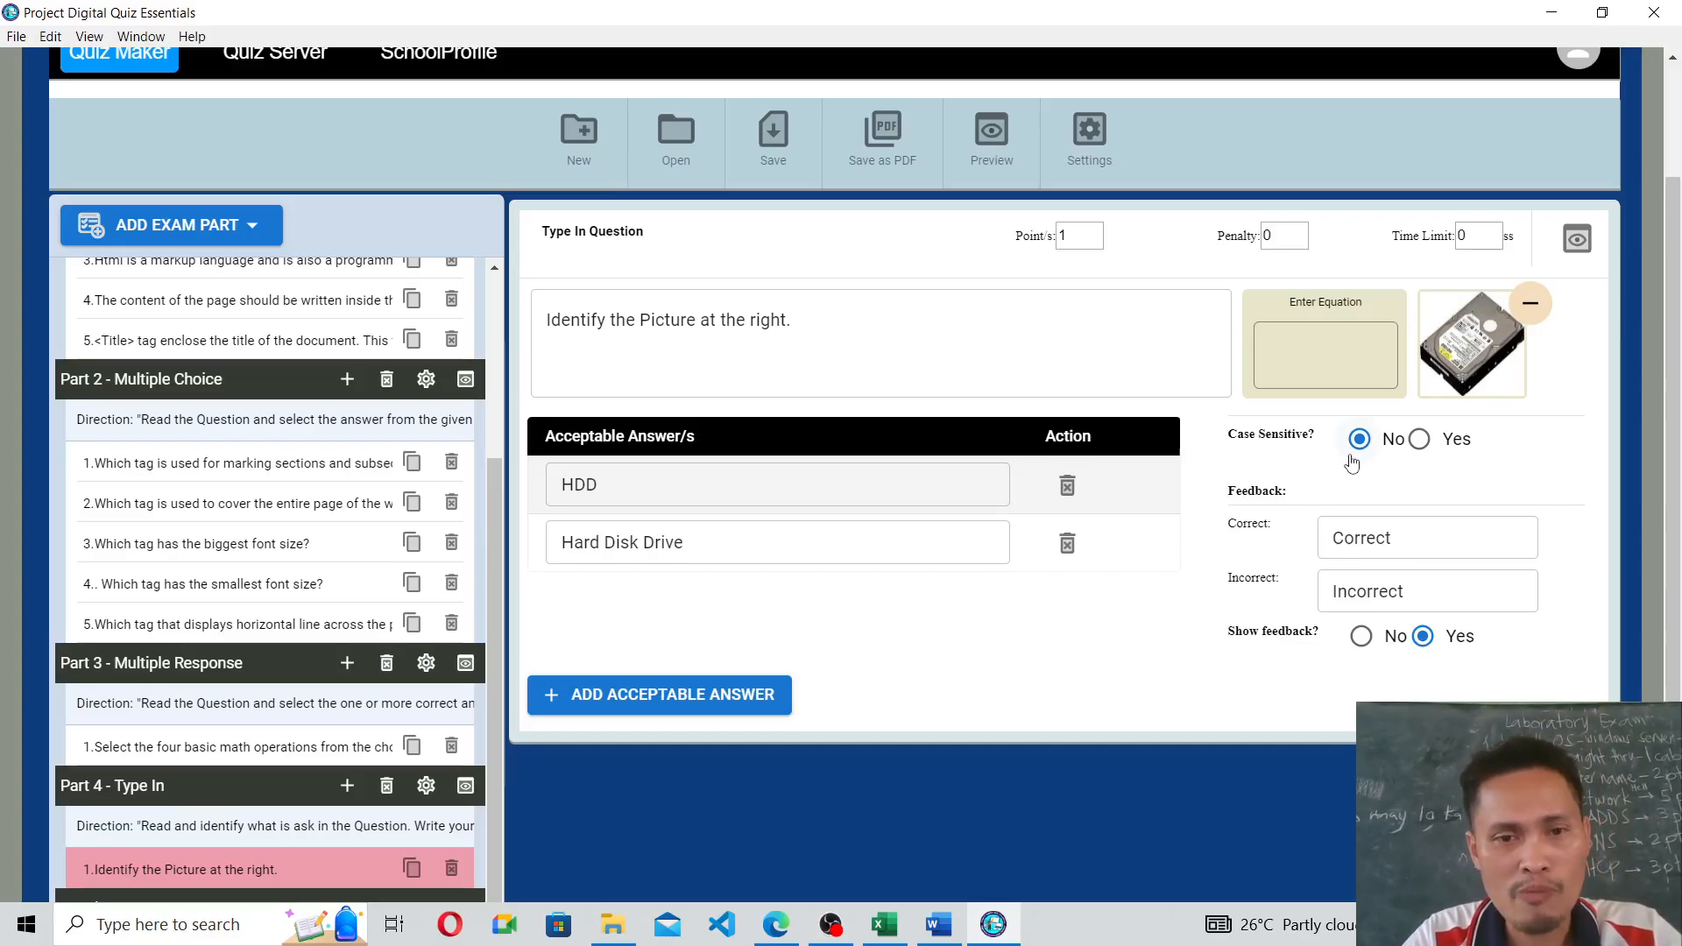
# Try case-sensitive checking and a lowercase "hdd" in the first acceptable answer of the picture question, and revert both.
pyautogui.click(573, 487)
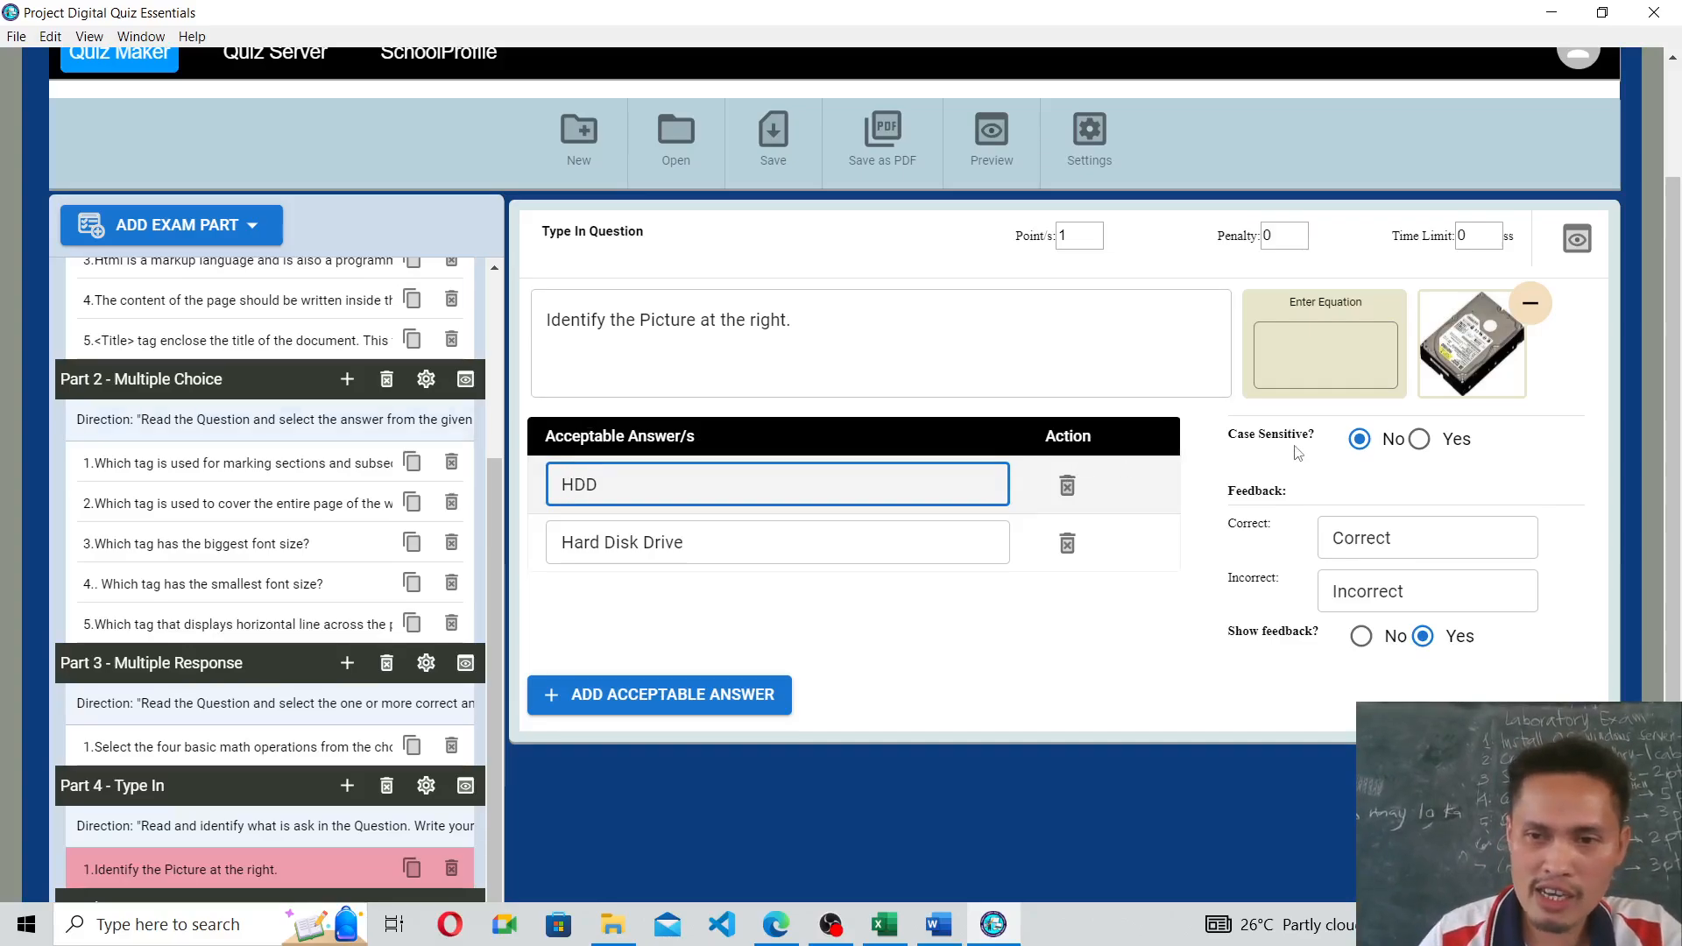
pyautogui.click(1420, 439)
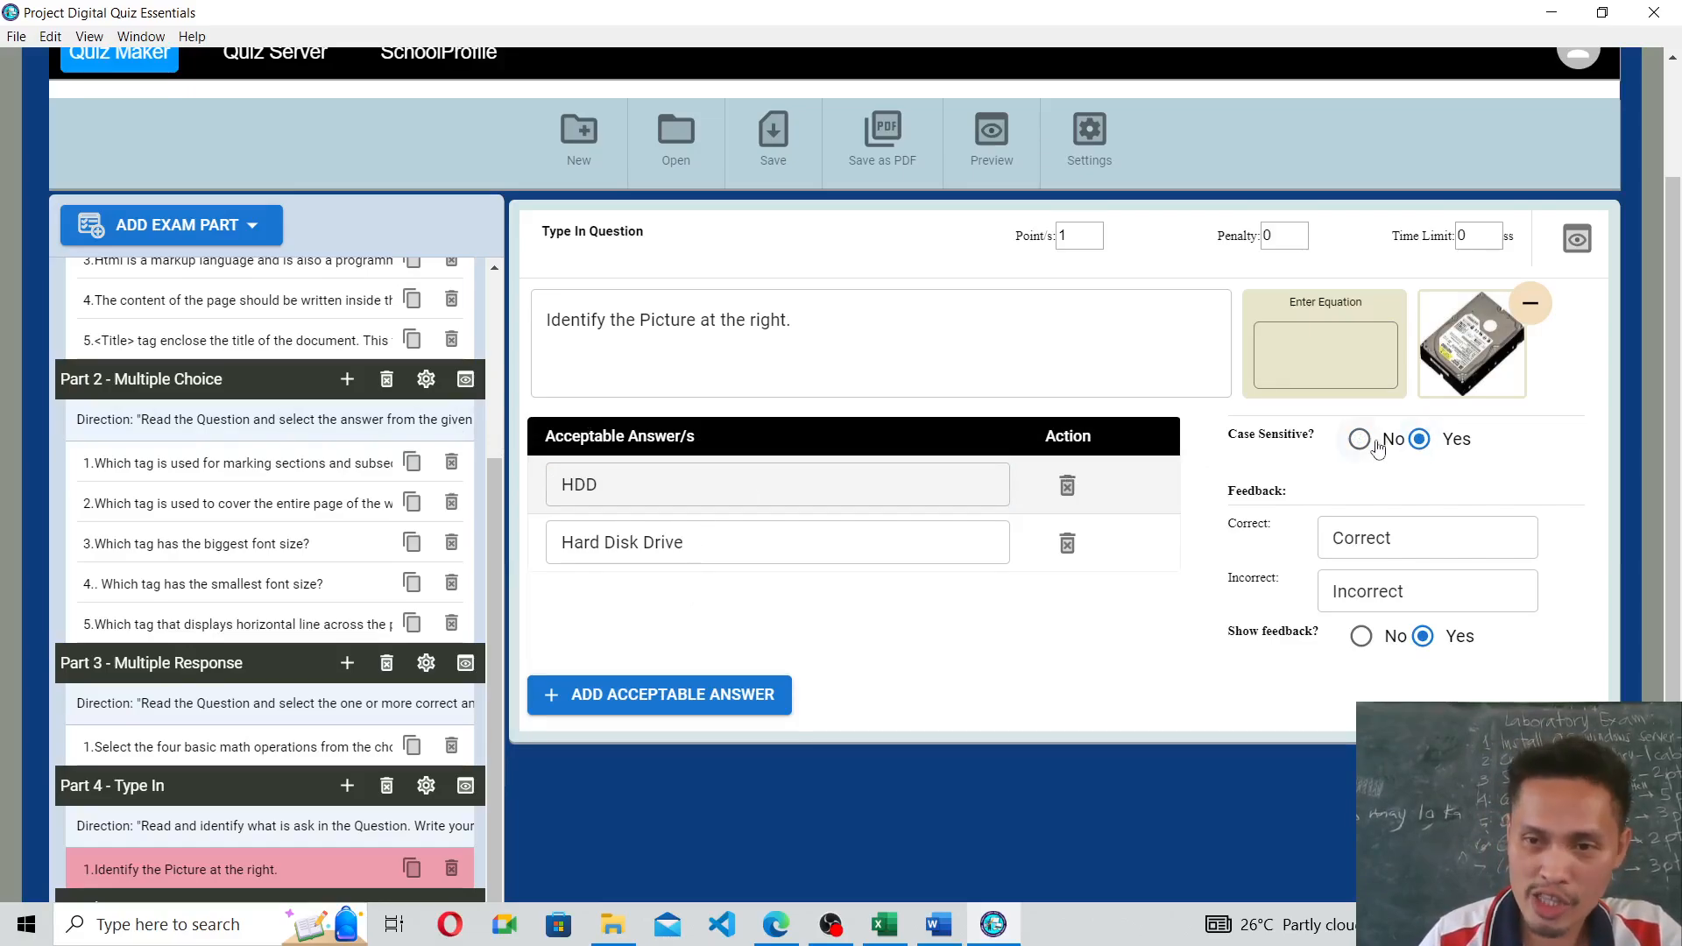
pyautogui.click(611, 485)
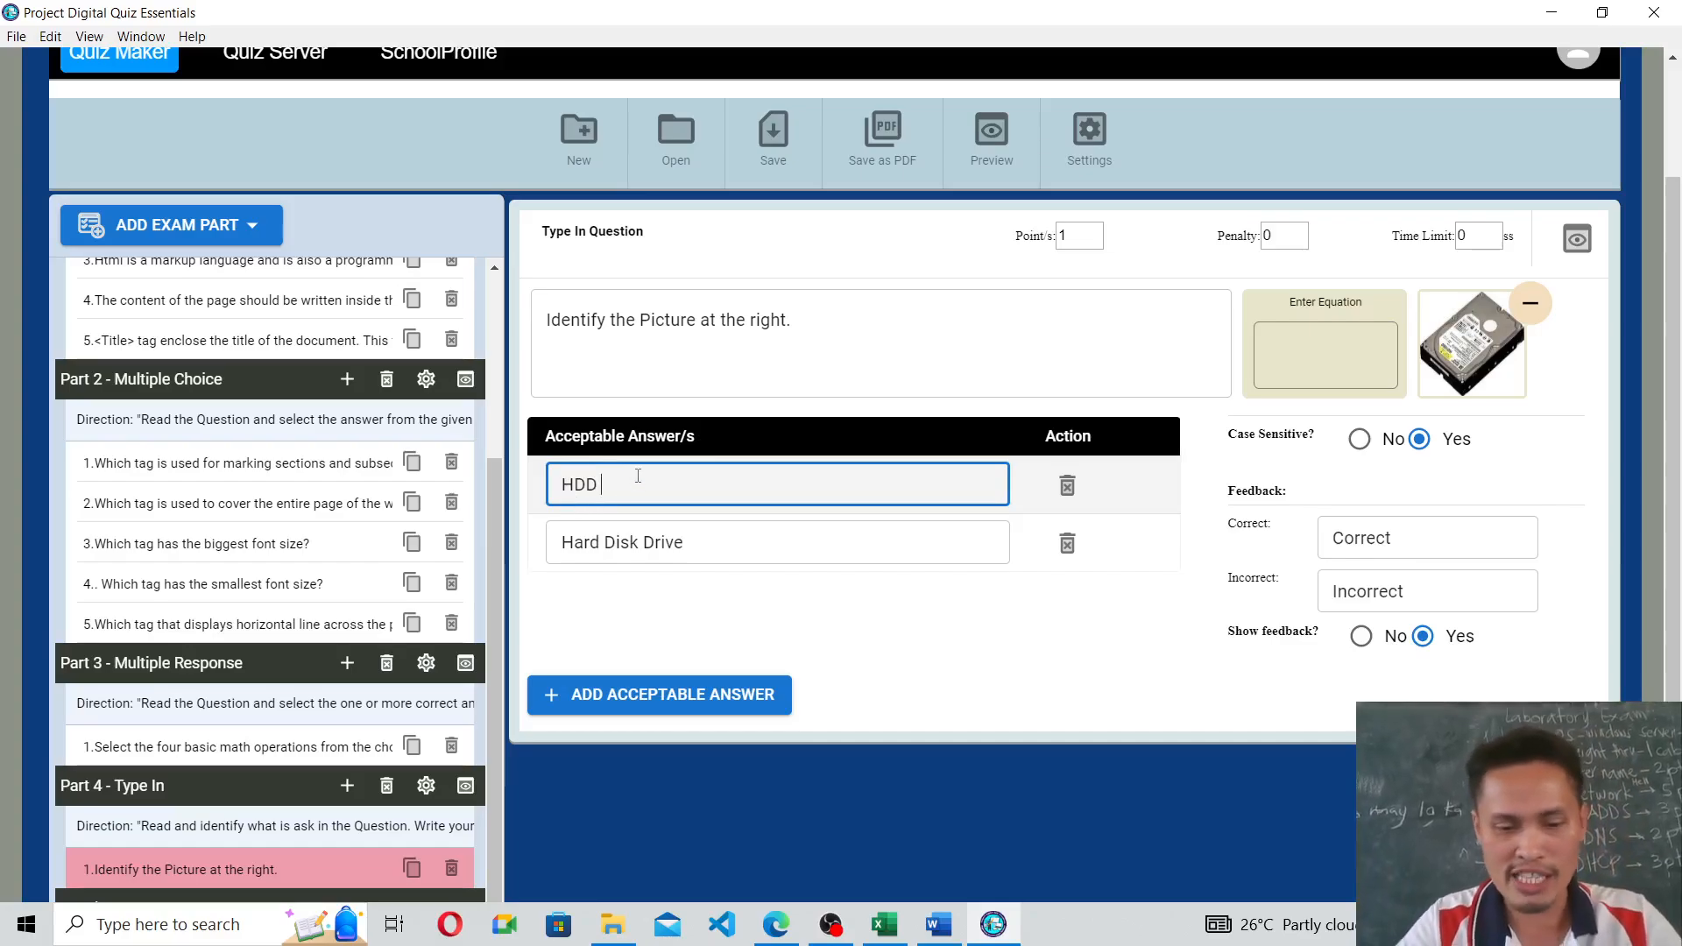
pyautogui.write('hdd')
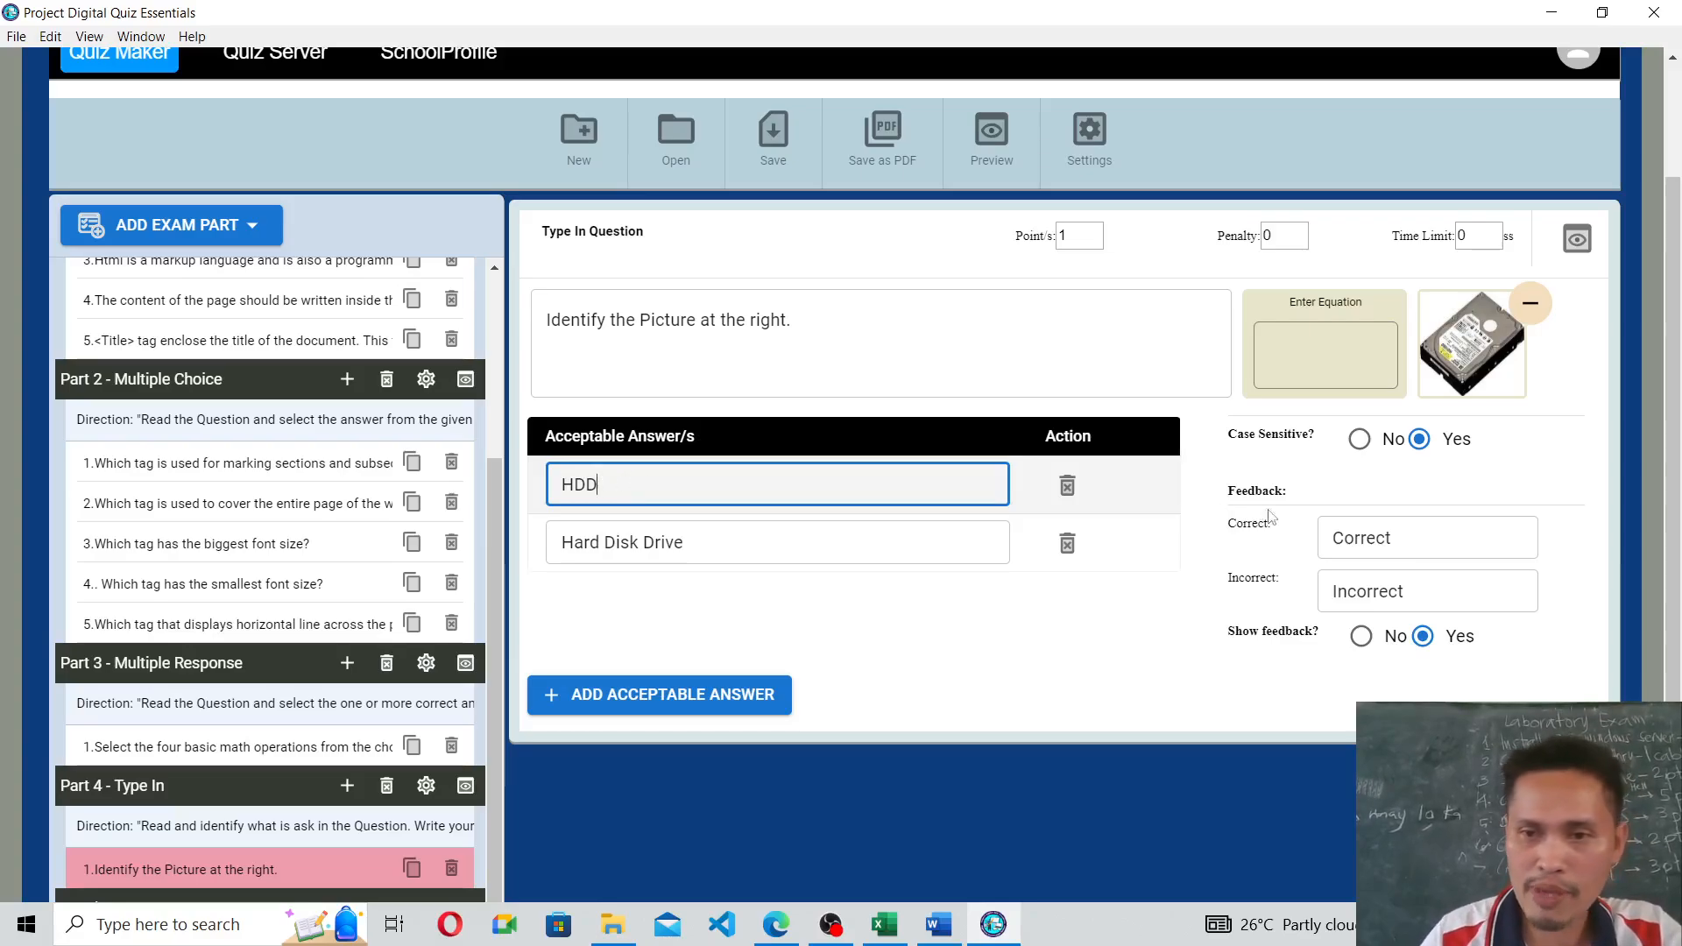
pyautogui.click(1358, 441)
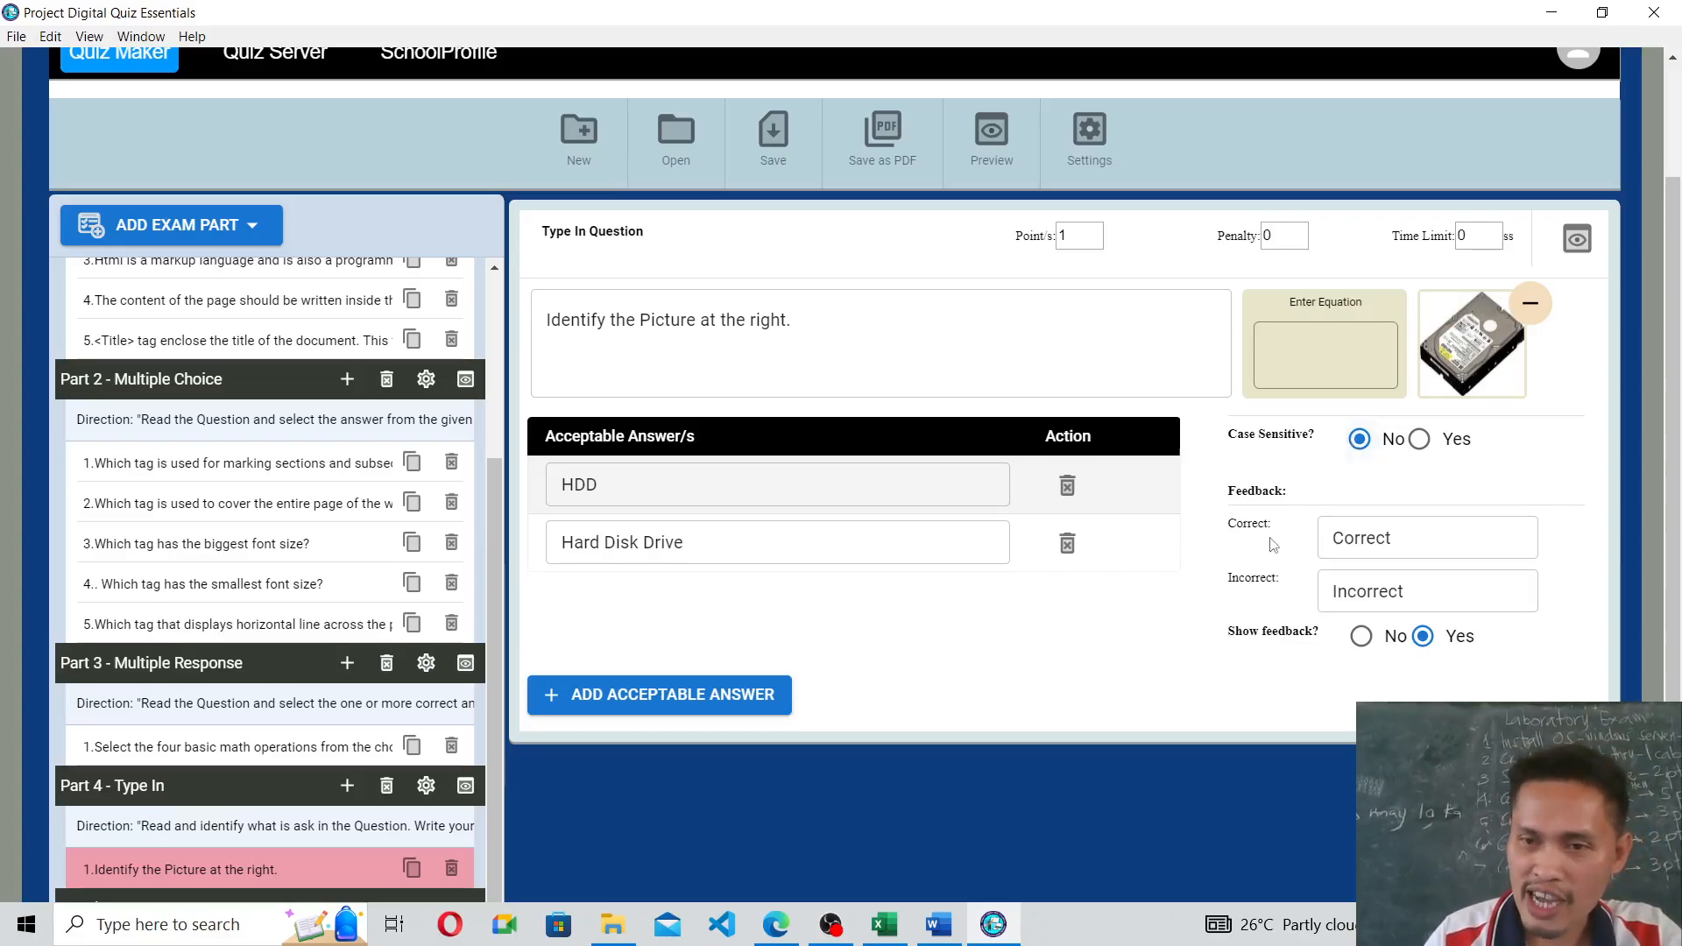
# Examine the correct and incorrect feedback texts and the remaining settings of the picture question.
pyautogui.click(1366, 536)
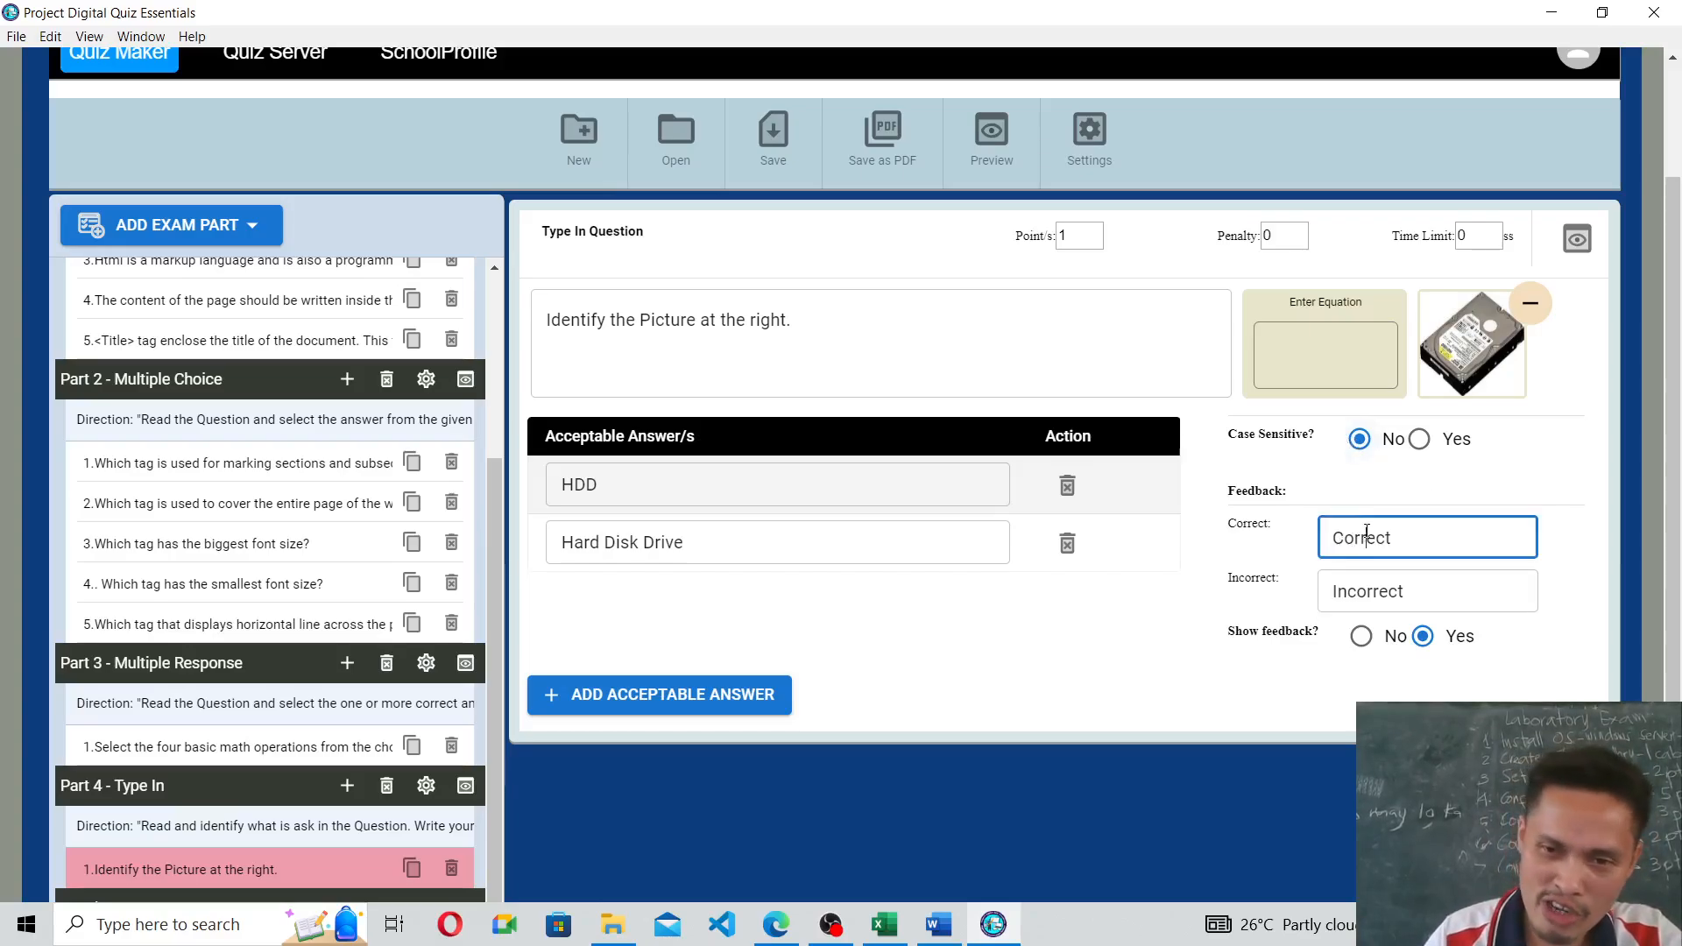
pyautogui.click(1400, 592)
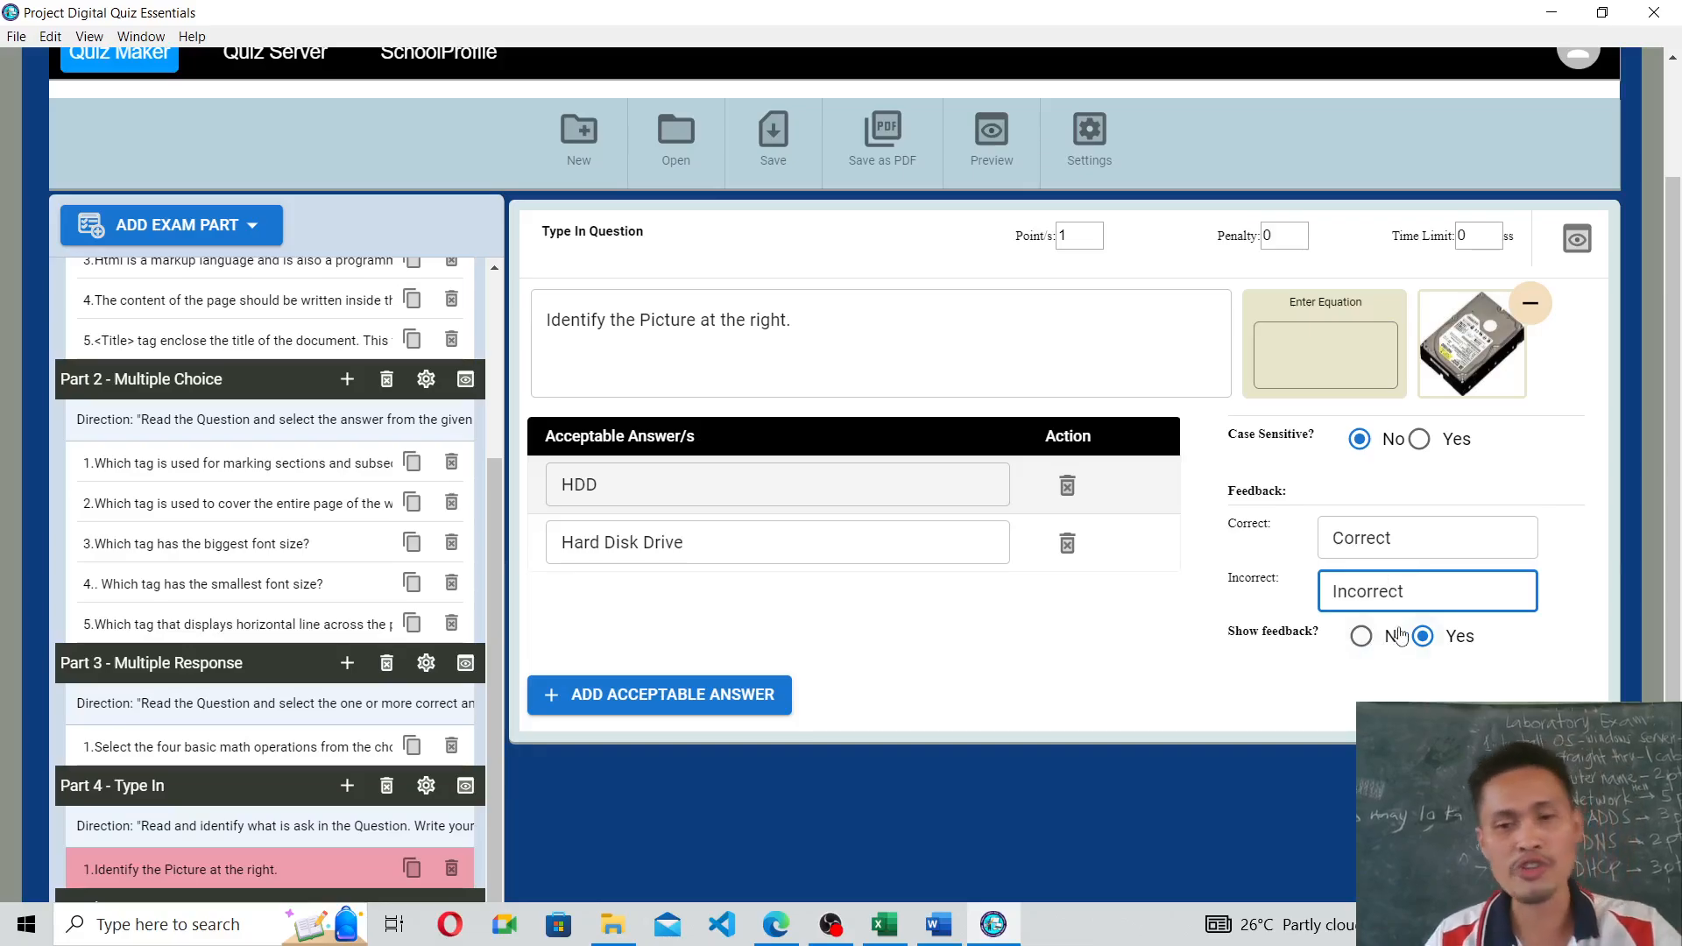
pyautogui.scroll(-1, 1388, 635)
pyautogui.scroll(1, 1058, 588)
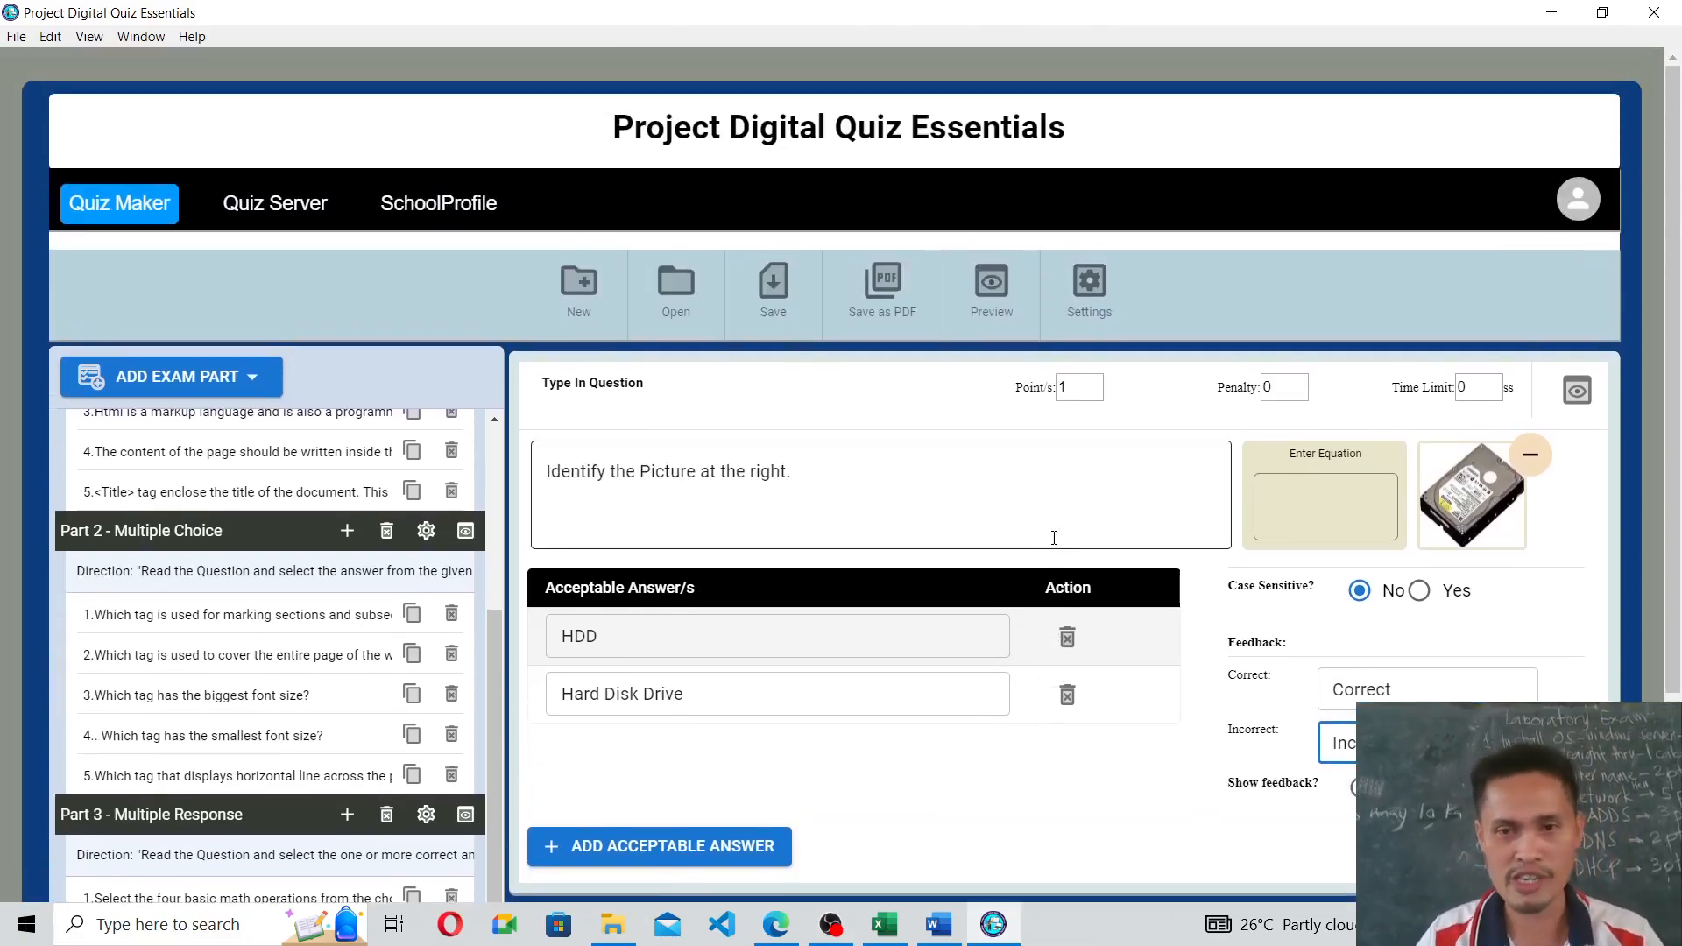
pyautogui.scroll(-1, 1033, 517)
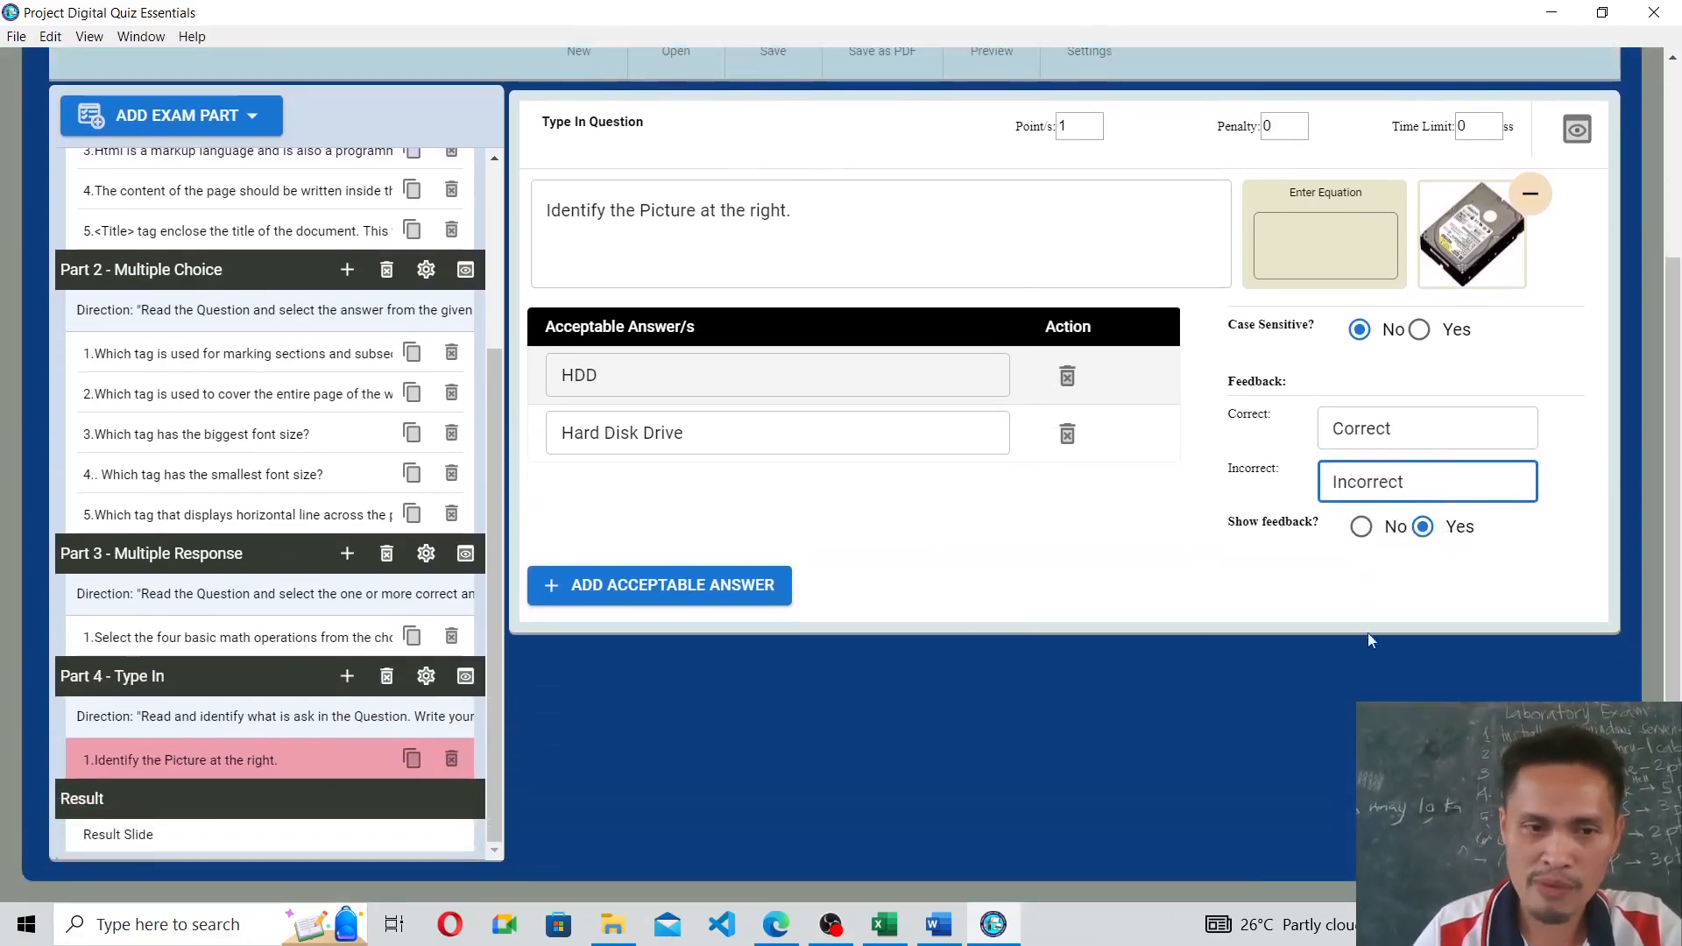
pyautogui.scroll(2, 938, 627)
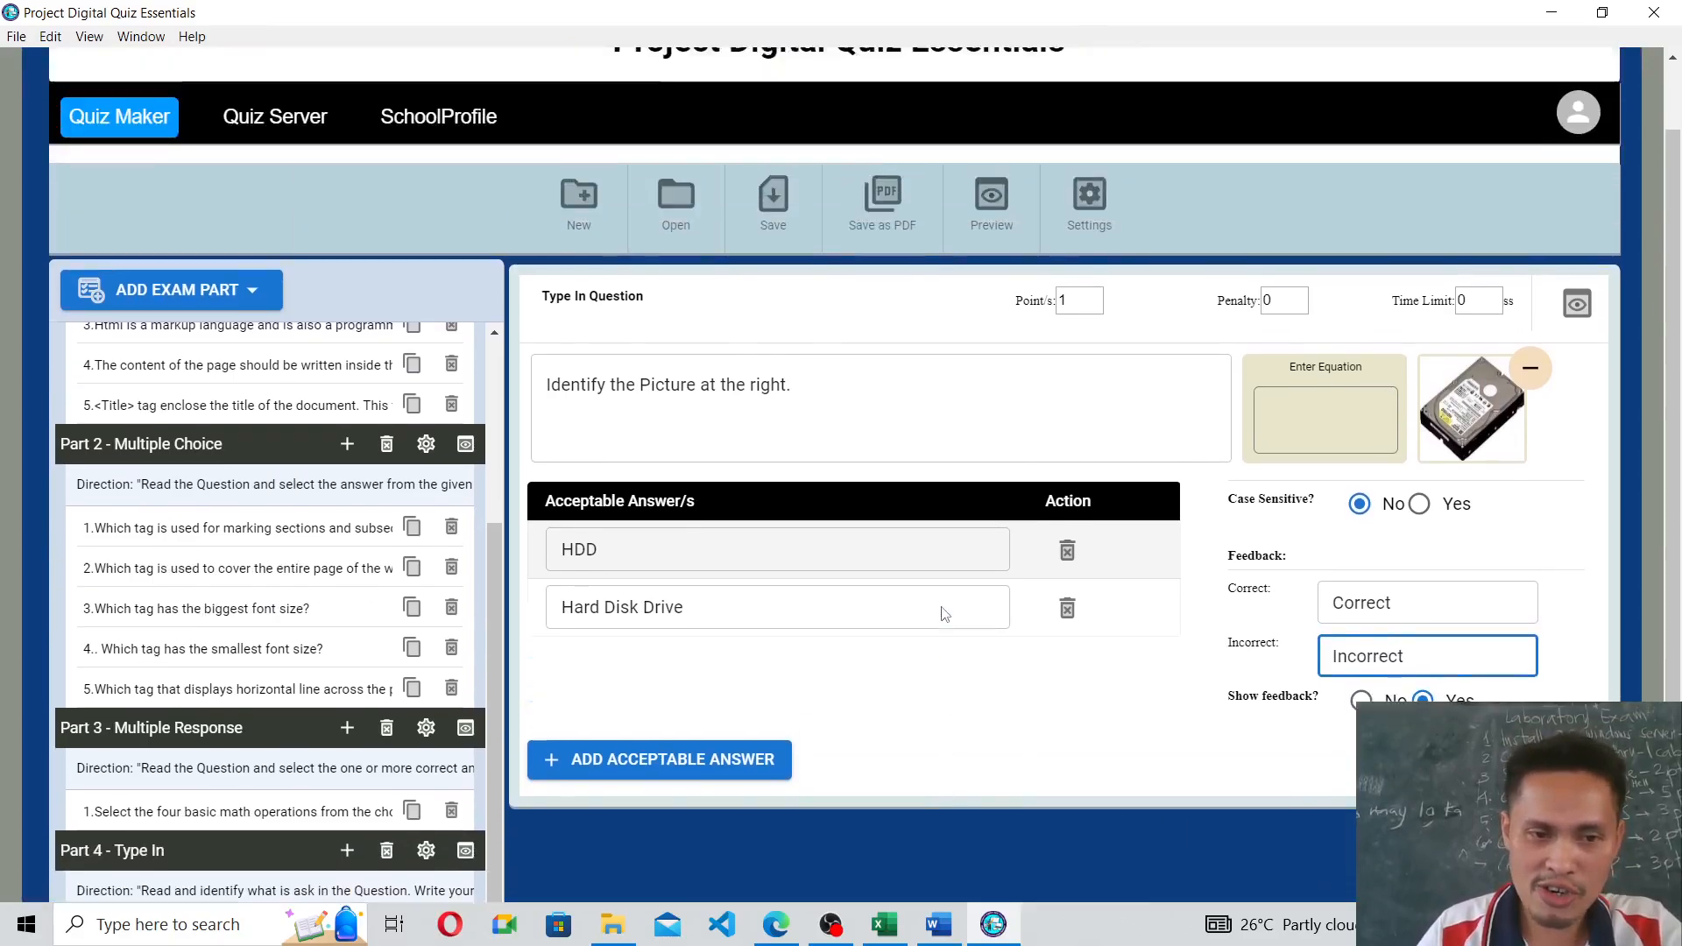
pyautogui.scroll(-2, 943, 604)
pyautogui.scroll(1, 951, 583)
pyautogui.scroll(-1, 950, 581)
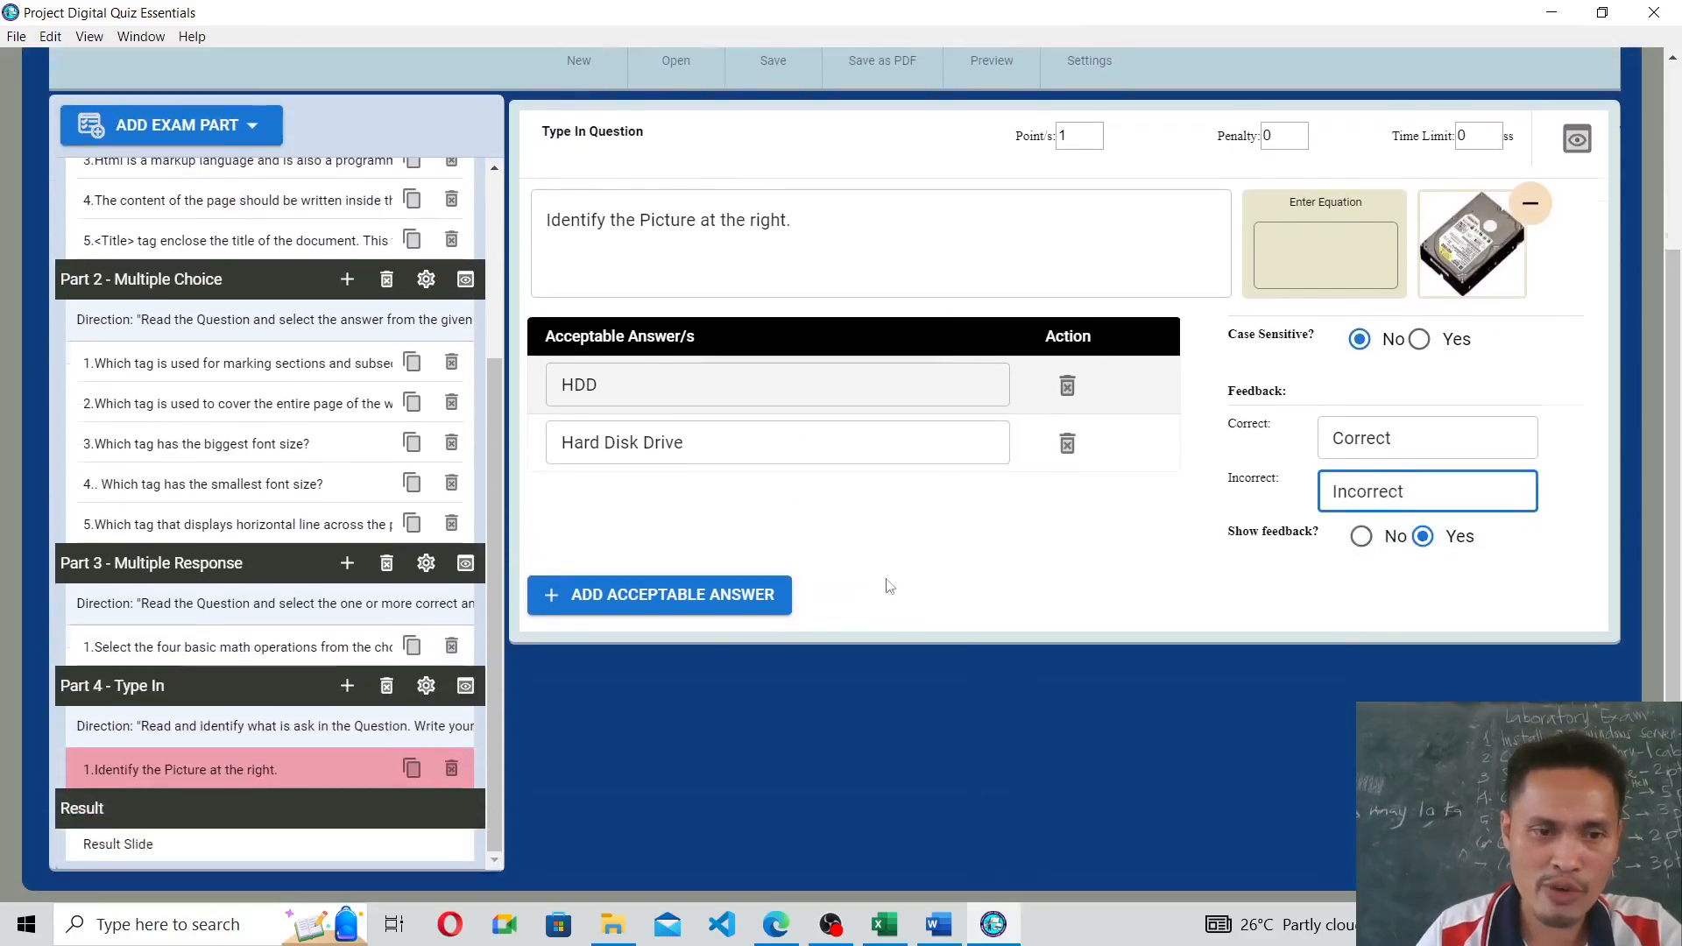
# Add a second question to Part 4 - Type In and copy the text of the first Type In question from Quiz 1.pdf in the browser.
pyautogui.click(347, 679)
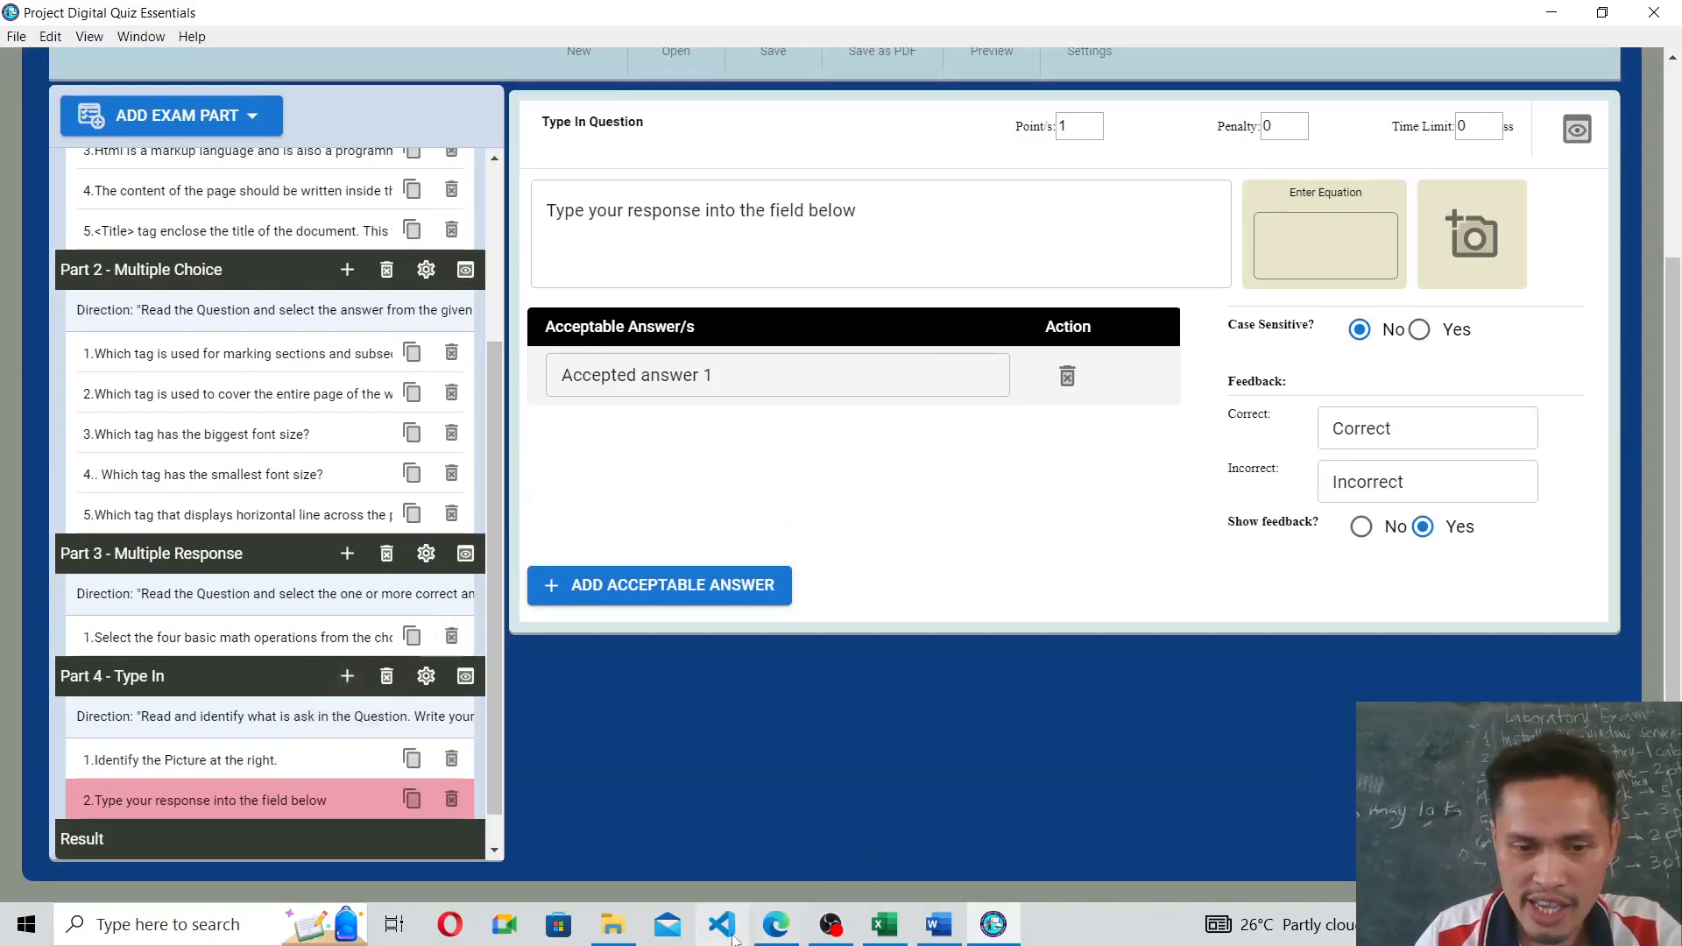
pyautogui.click(781, 934)
pyautogui.scroll(-20, 781, 435)
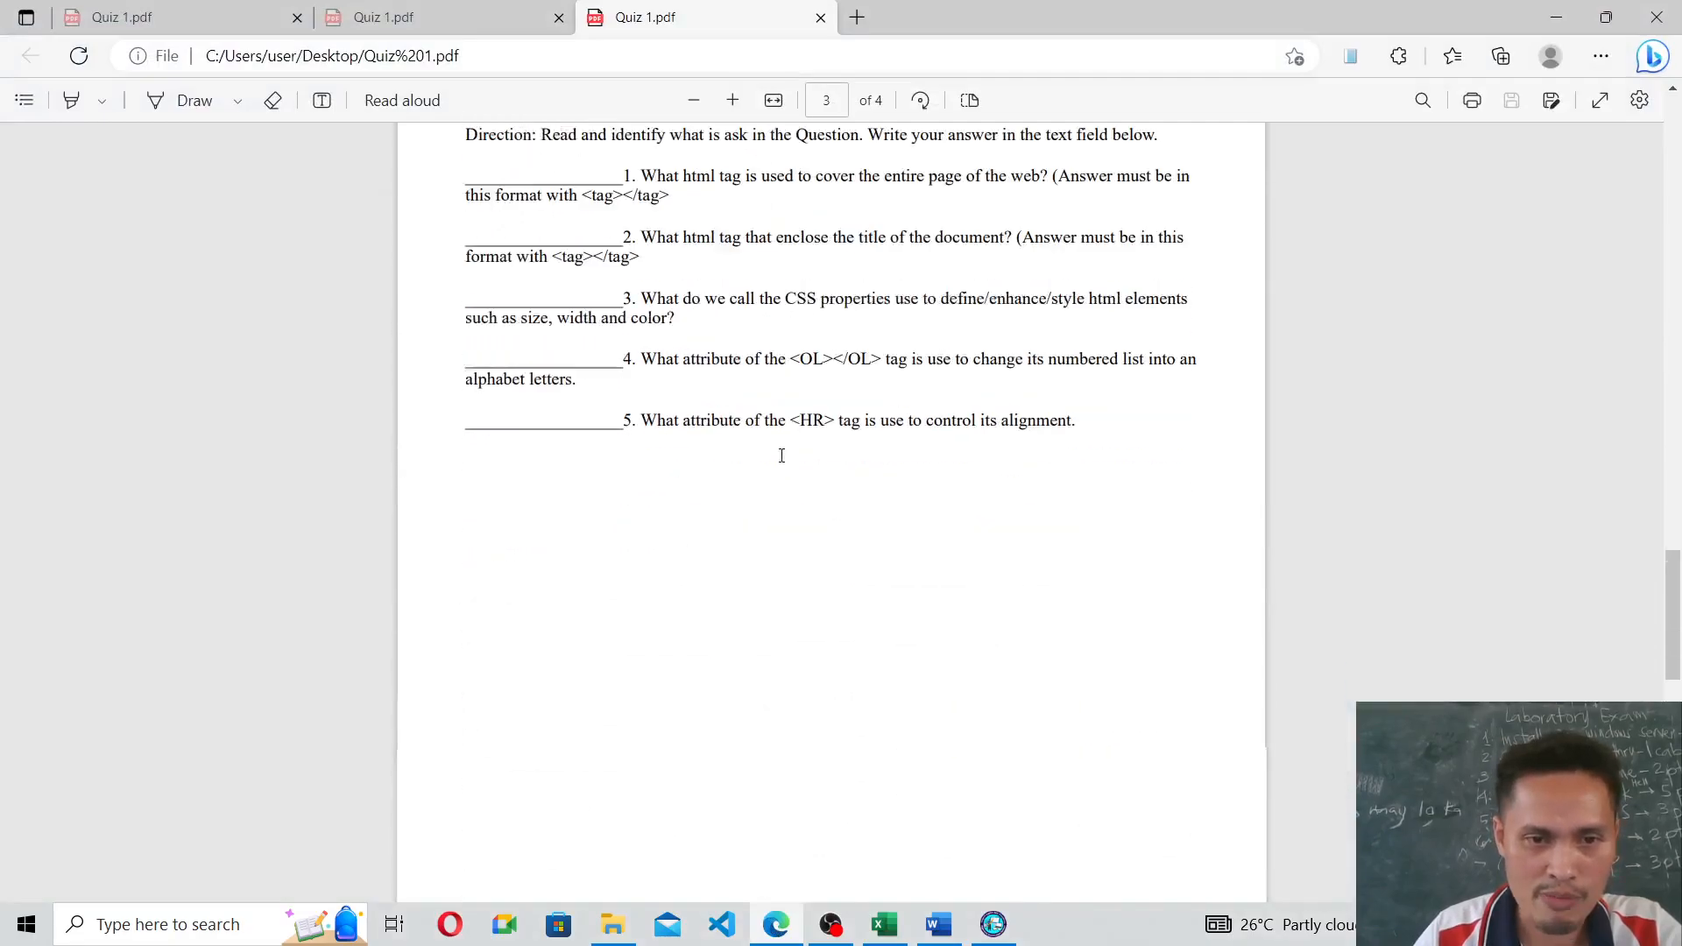
pyautogui.scroll(10, 780, 465)
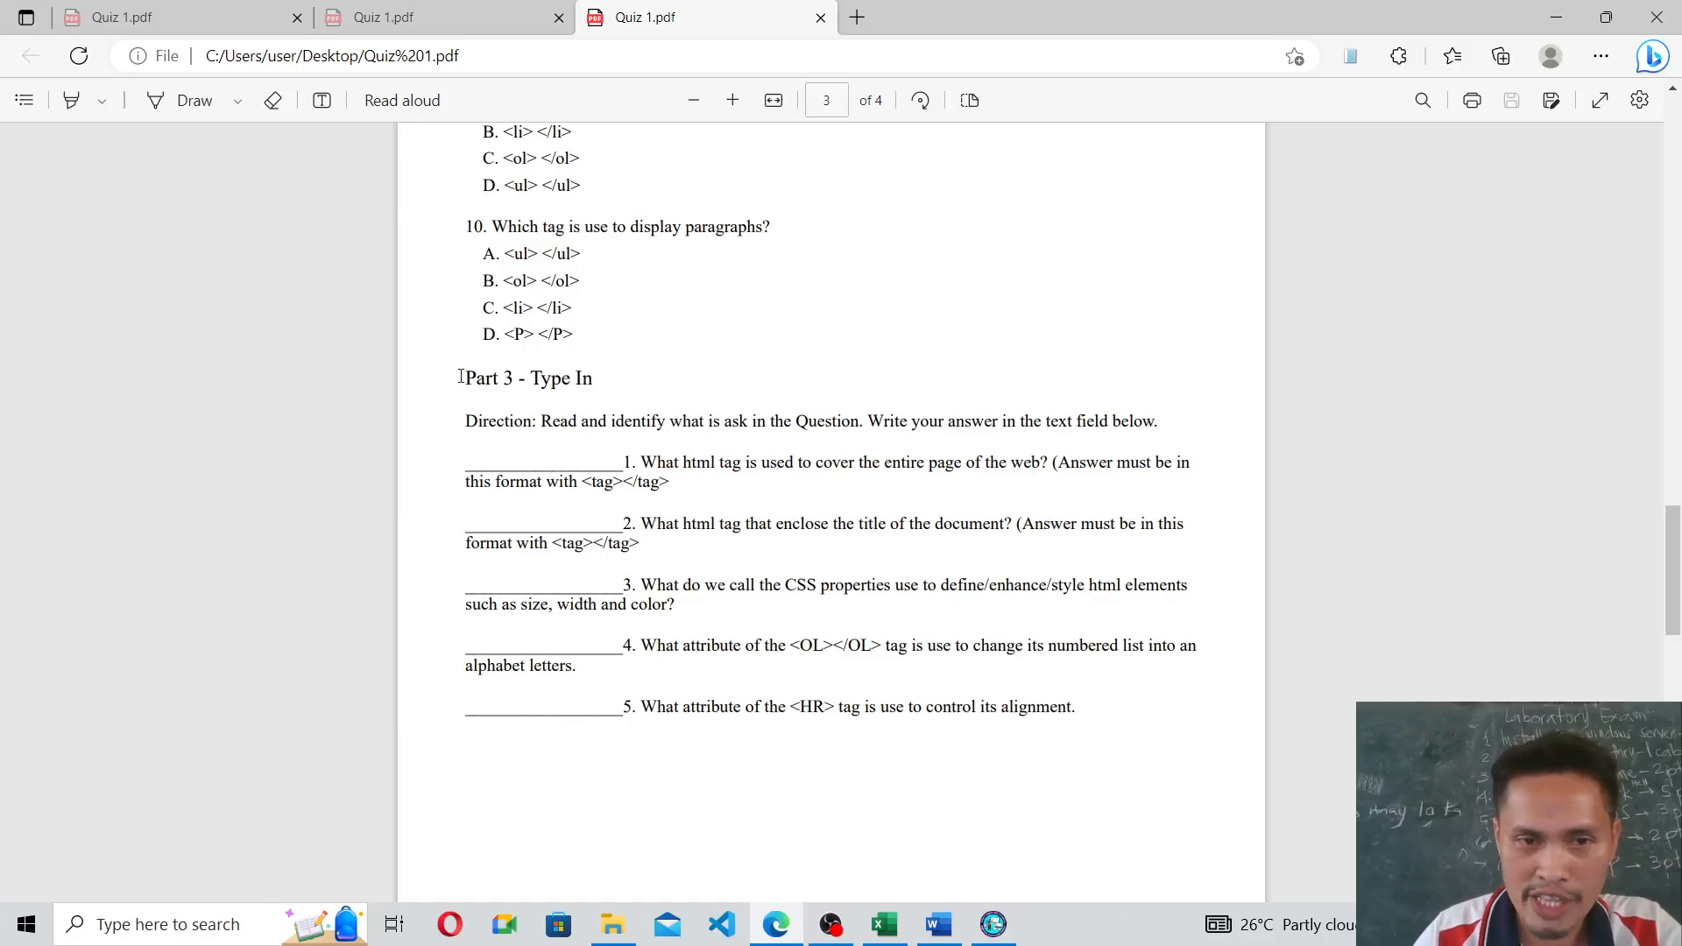
pyautogui.moveTo(461, 376); pyautogui.dragTo(1137, 748)
pyautogui.click(608, 549)
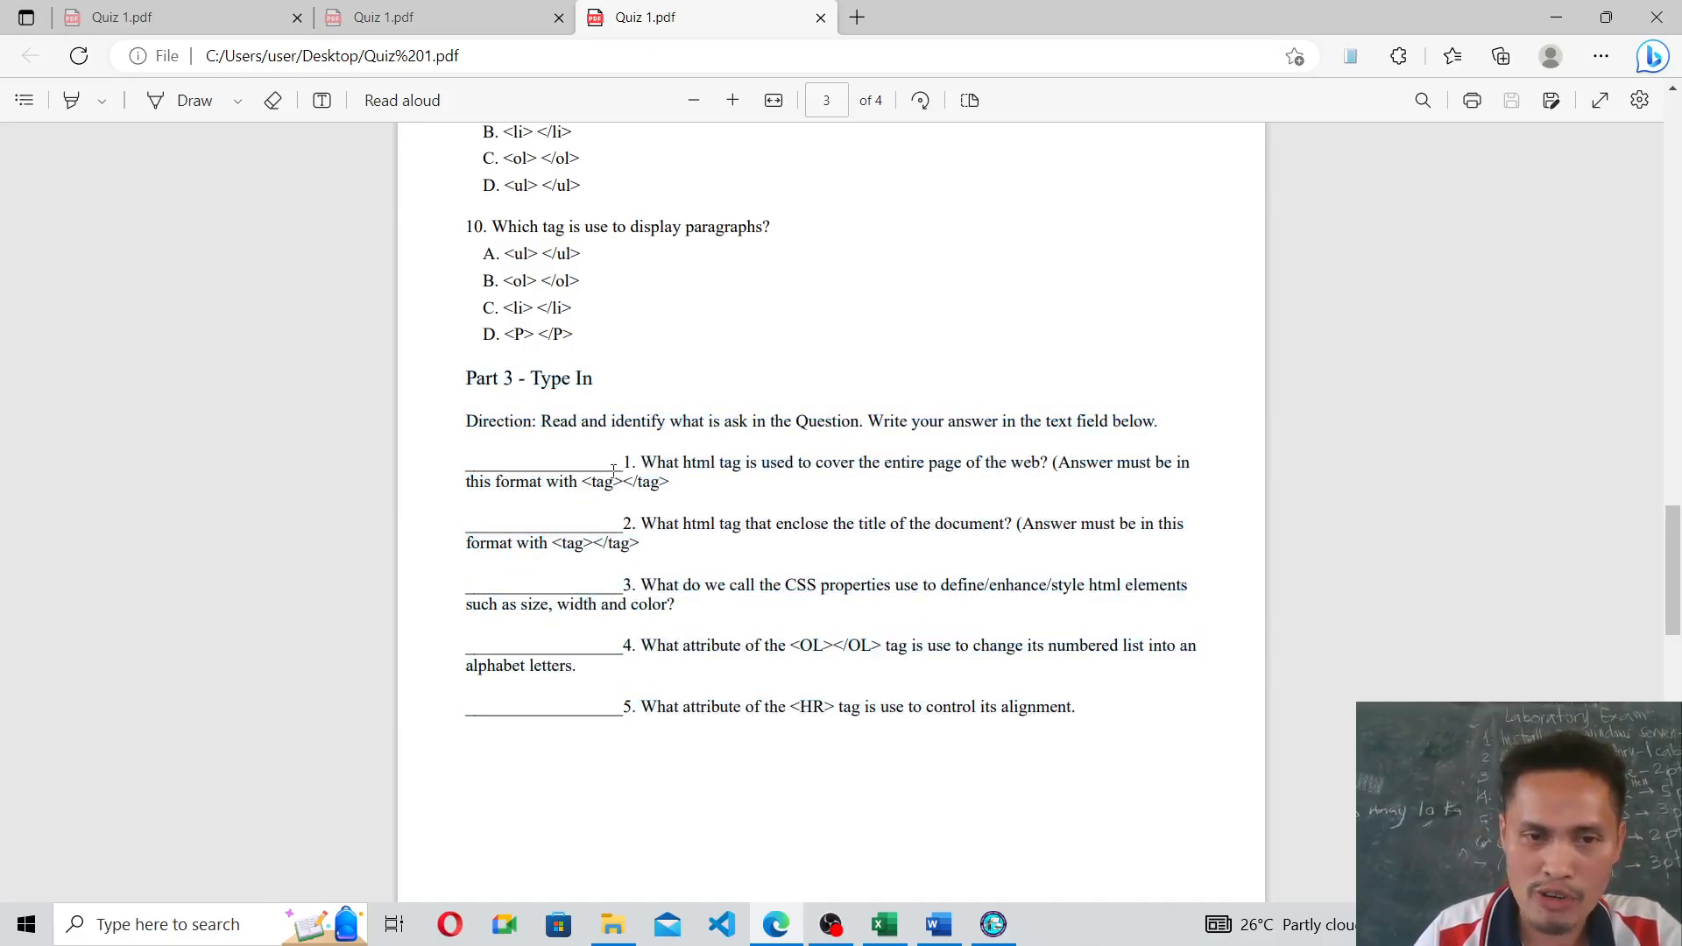
pyautogui.moveTo(643, 462); pyautogui.dragTo(681, 484)
pyautogui.hotkey('ctrl', 'c')
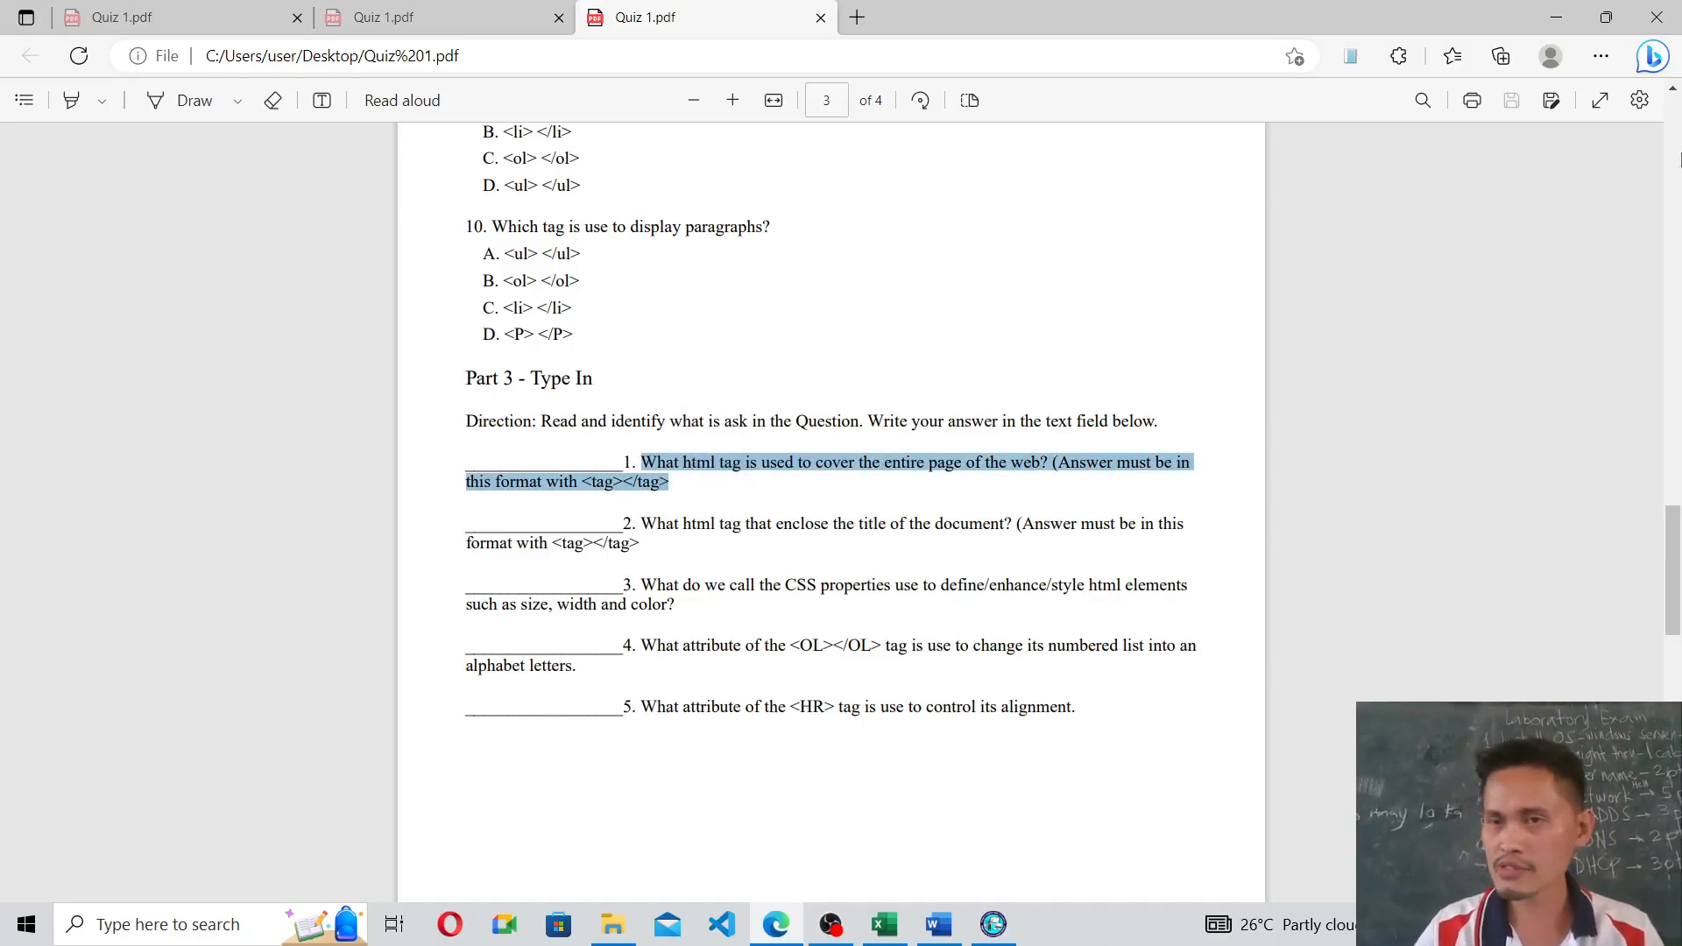
pyautogui.click(1557, 19)
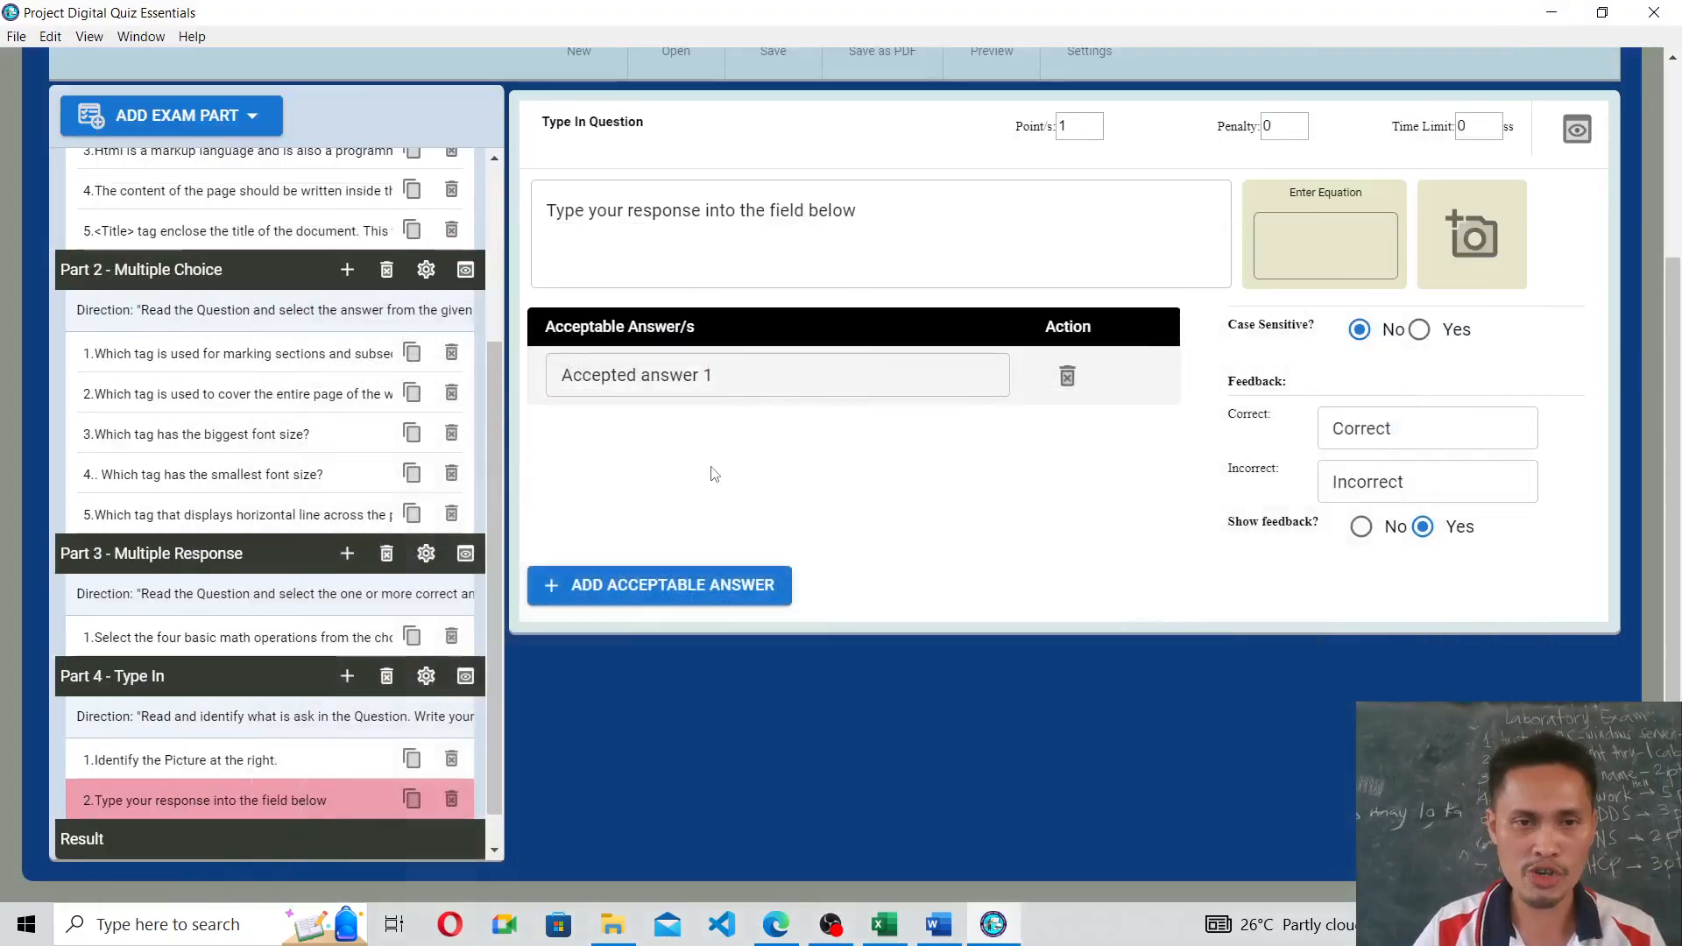
# Replace the new question's text with the copied "What html tag is used to cover the entire page of the web?" and its answer-format note.
pyautogui.scroll(5, 532, 544)
pyautogui.scroll(-4, 315, 646)
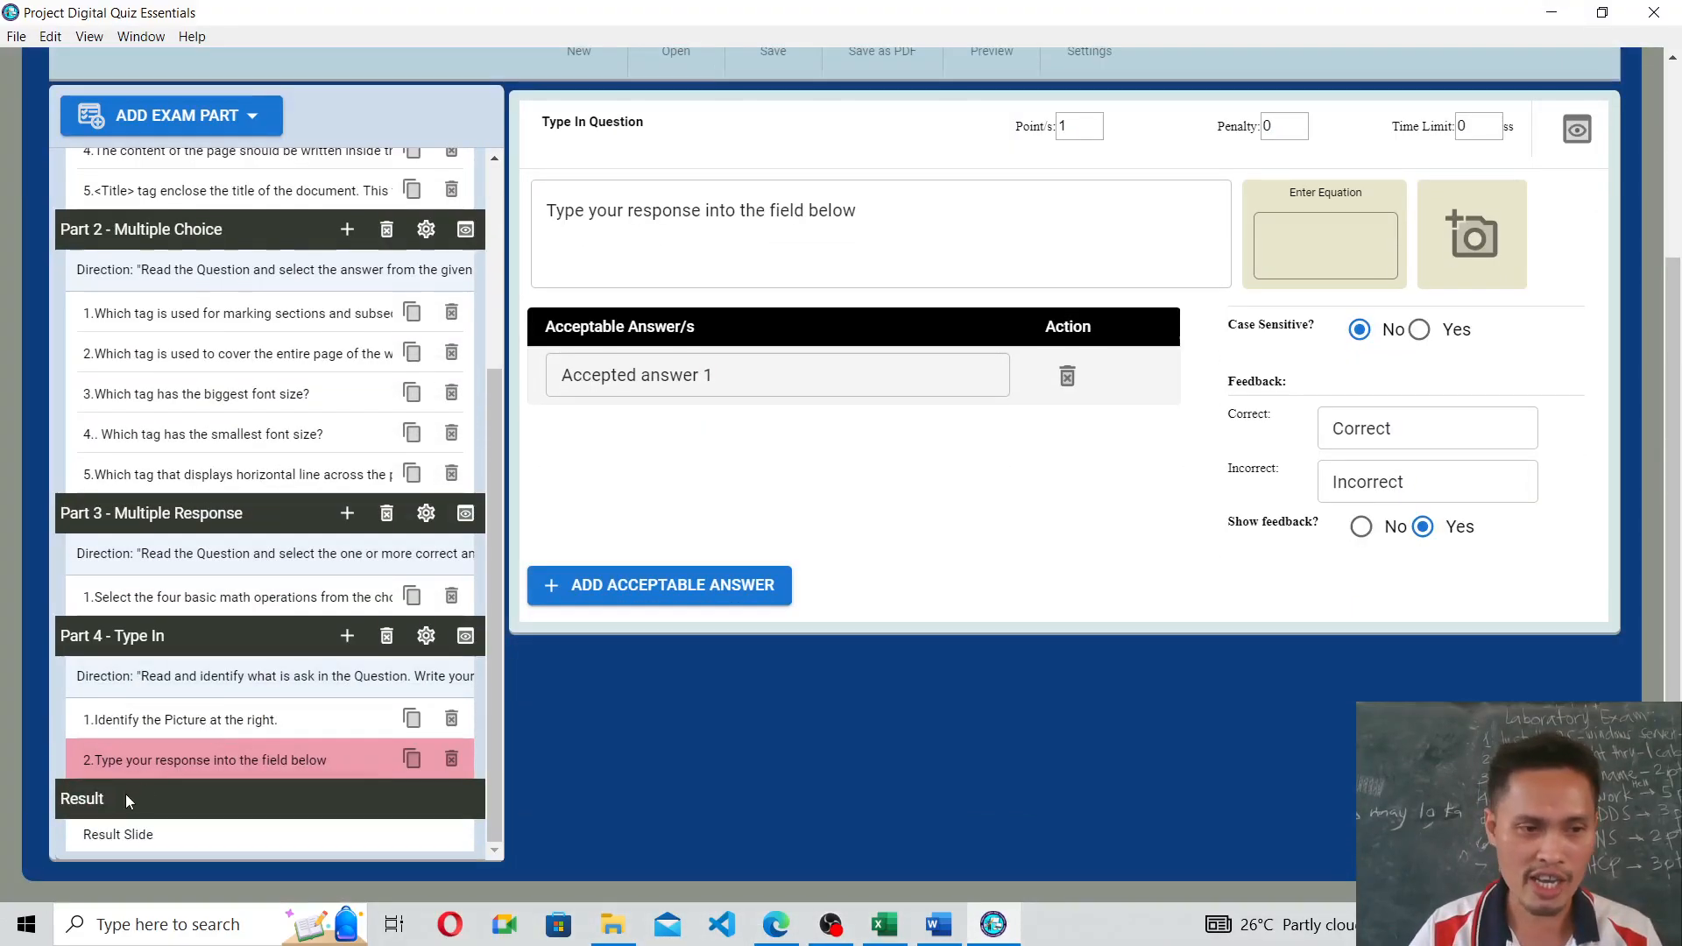
pyautogui.click(661, 240)
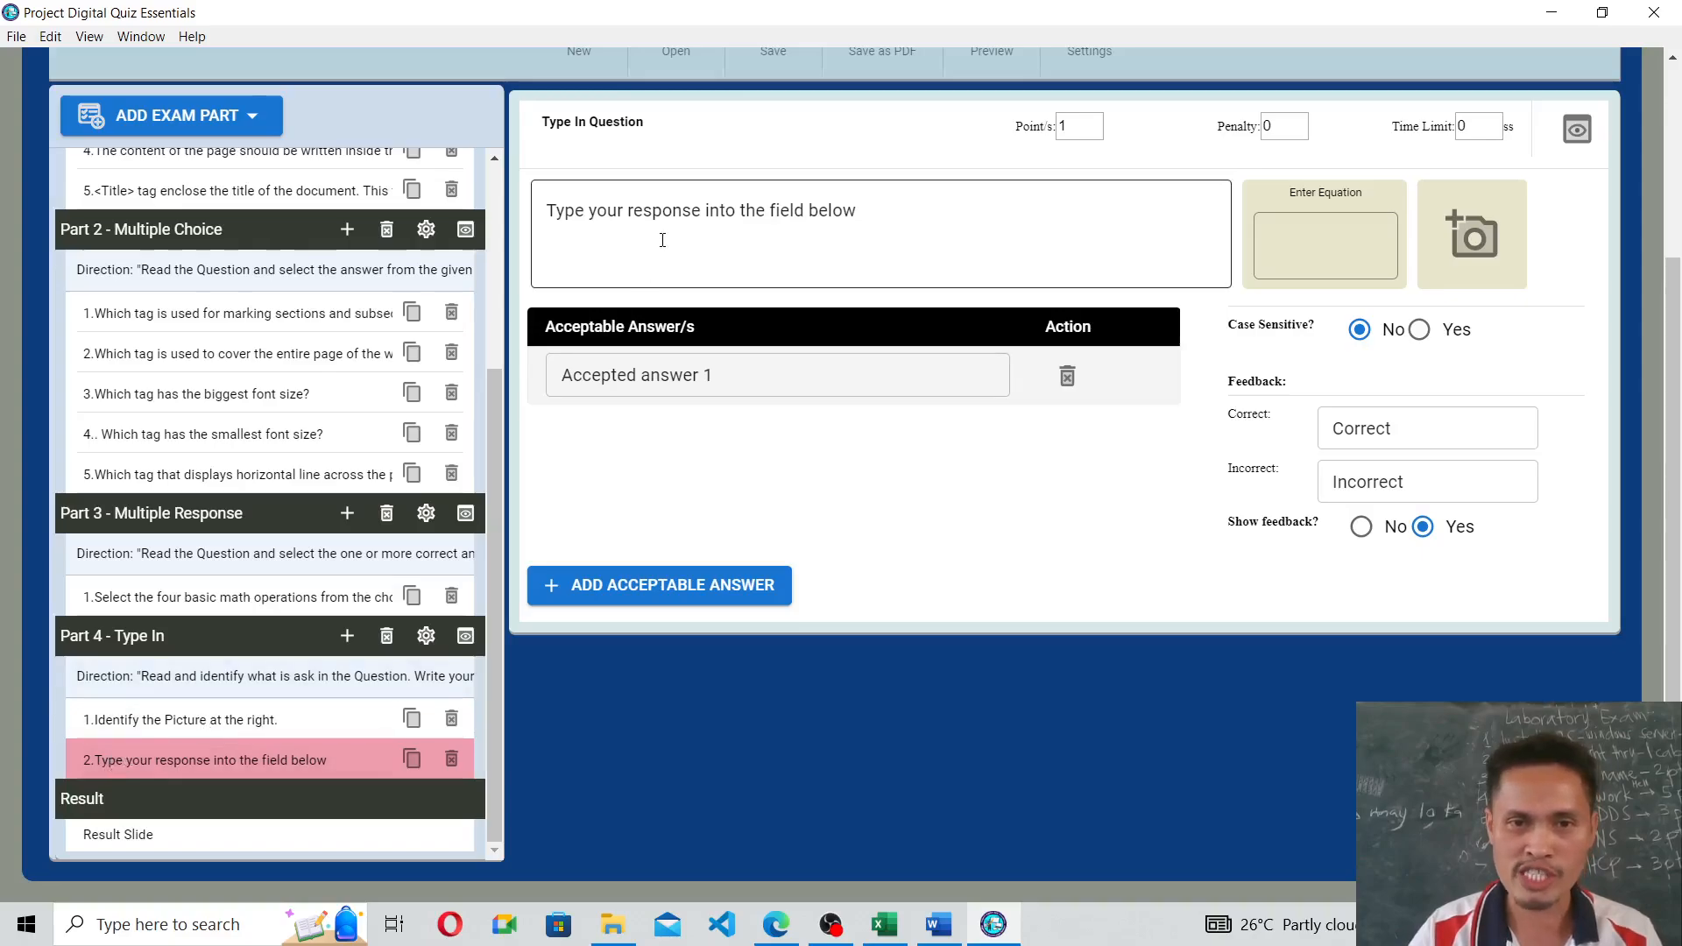
pyautogui.moveTo(867, 209); pyautogui.dragTo(526, 251)
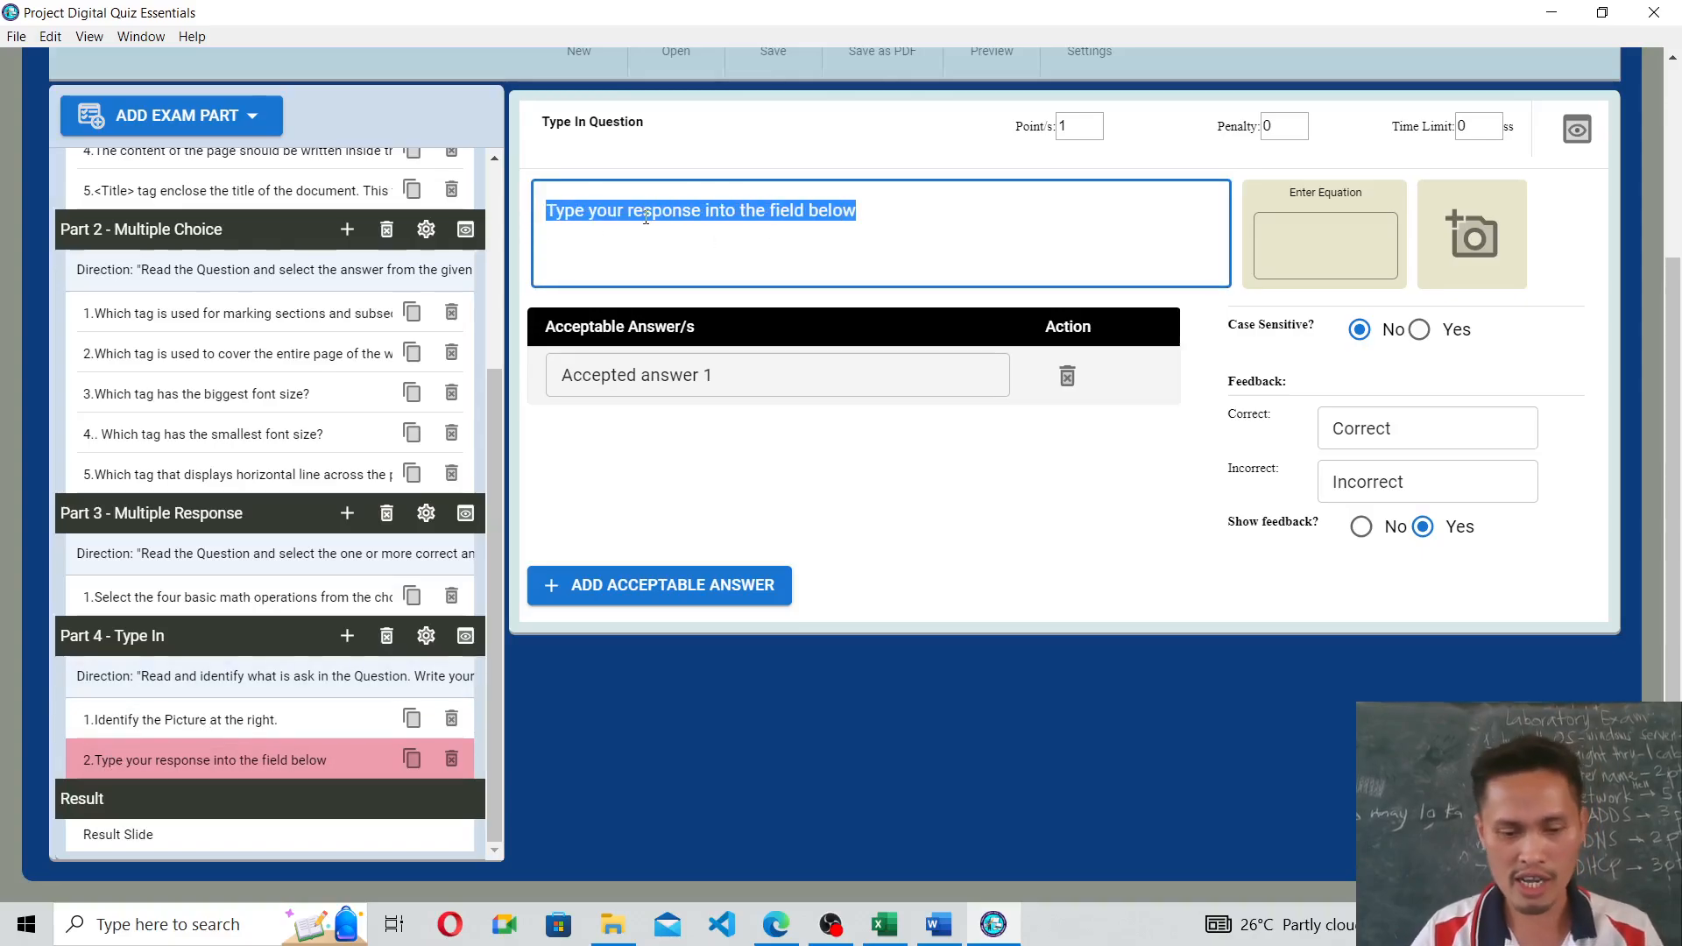
pyautogui.hotkey('ctrl', 'v')
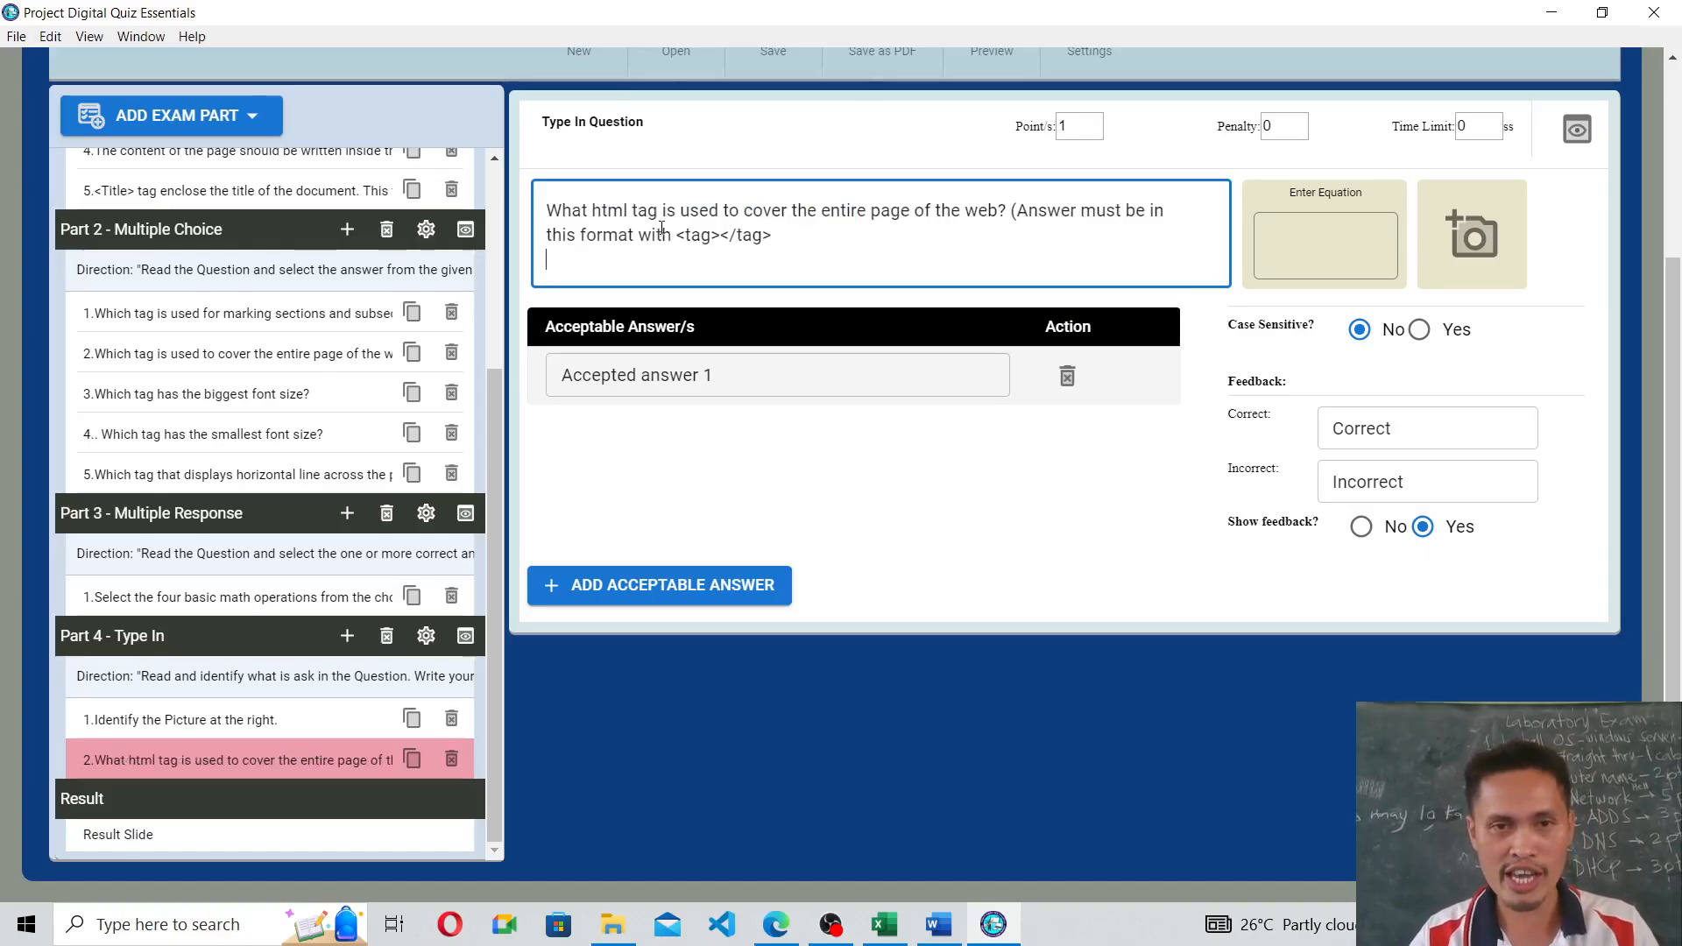
pyautogui.press('BackSpace')
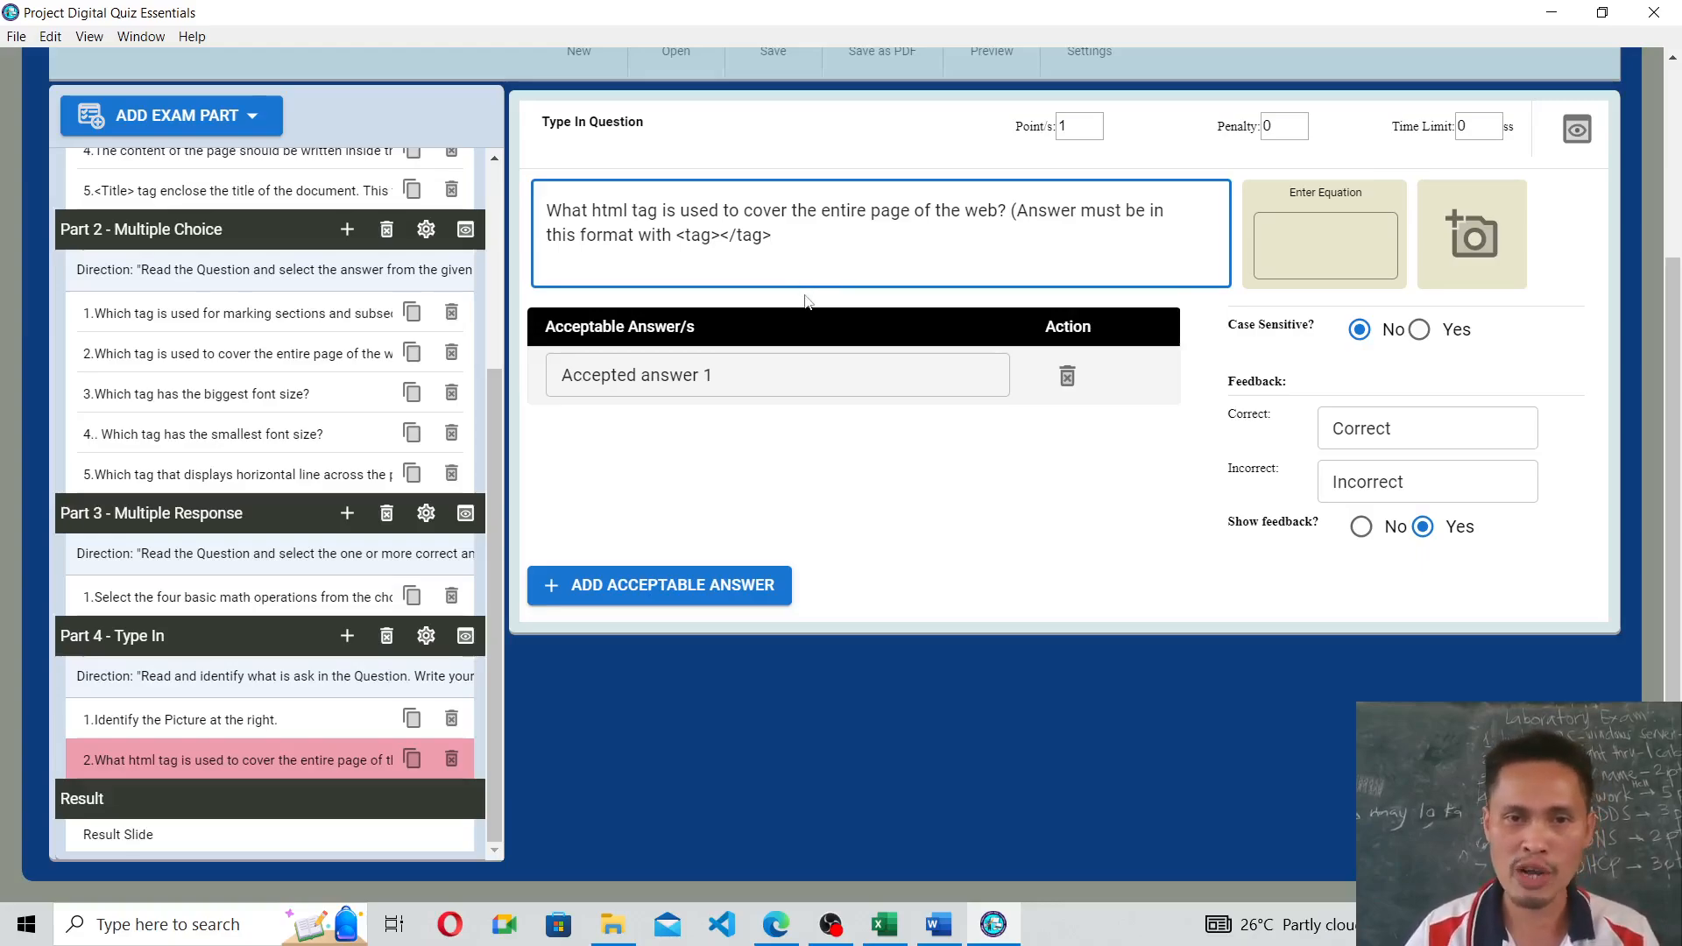
pyautogui.moveTo(744, 386); pyautogui.dragTo(503, 385)
pyautogui.press('BackSpace')
pyautogui.write('<')
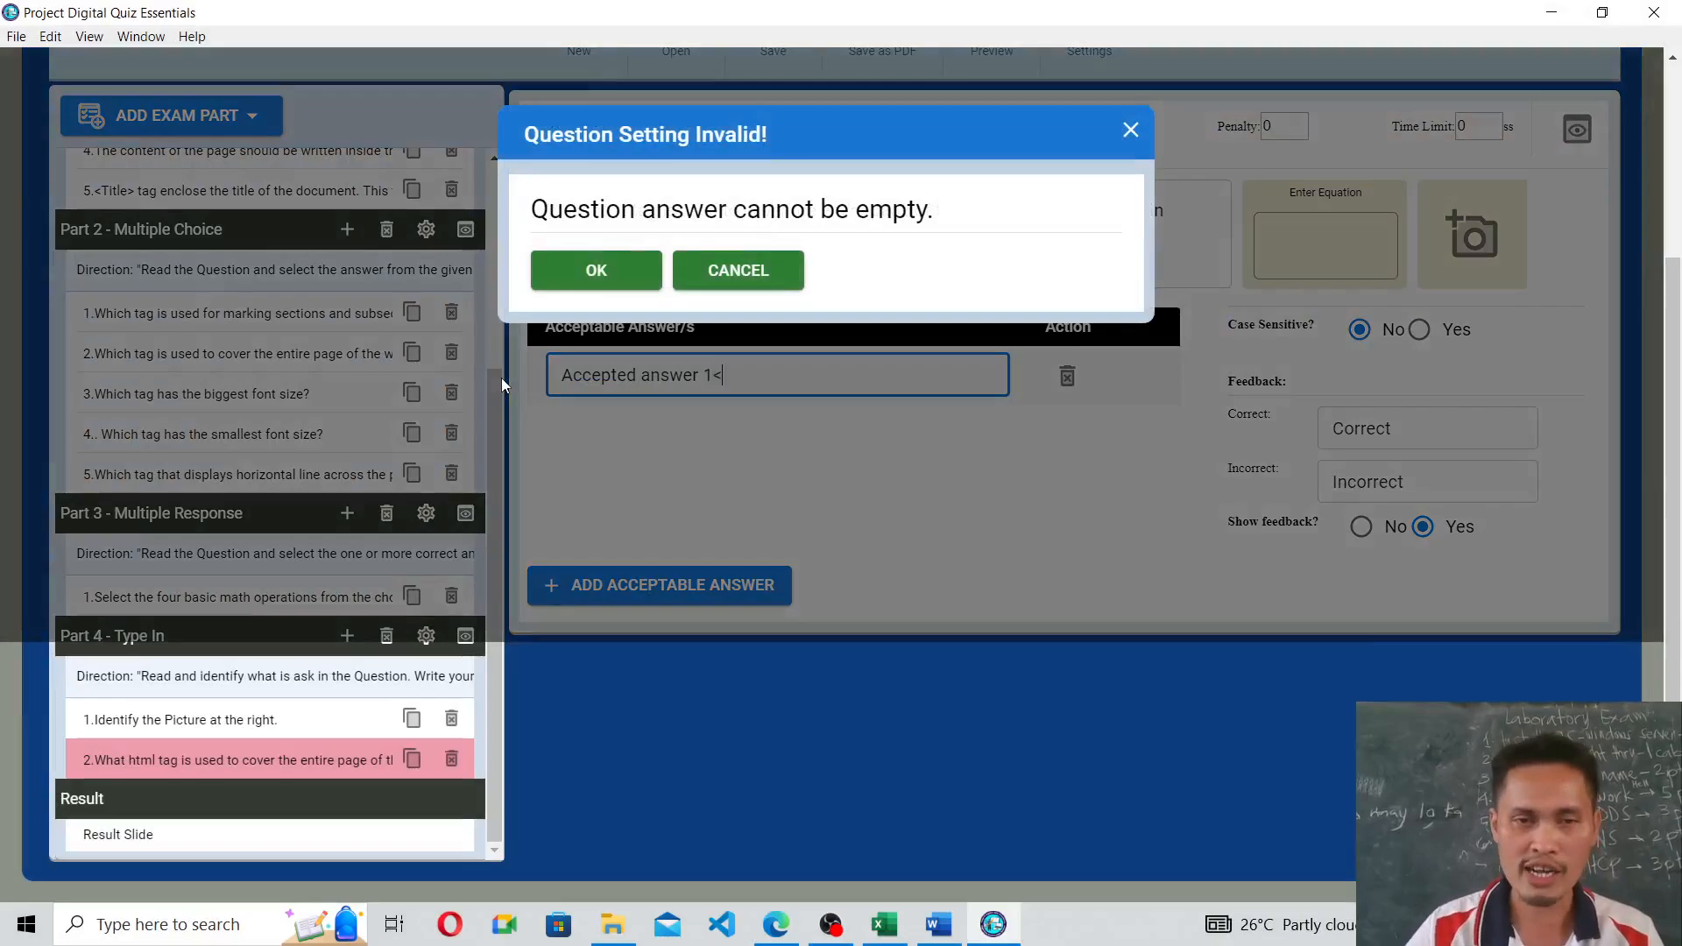
pyautogui.click(759, 272)
# Set the acceptable answer of the entire-page tag question to "<html> </html>".
pyautogui.moveTo(562, 377); pyautogui.dragTo(739, 361)
pyautogui.write('<html')
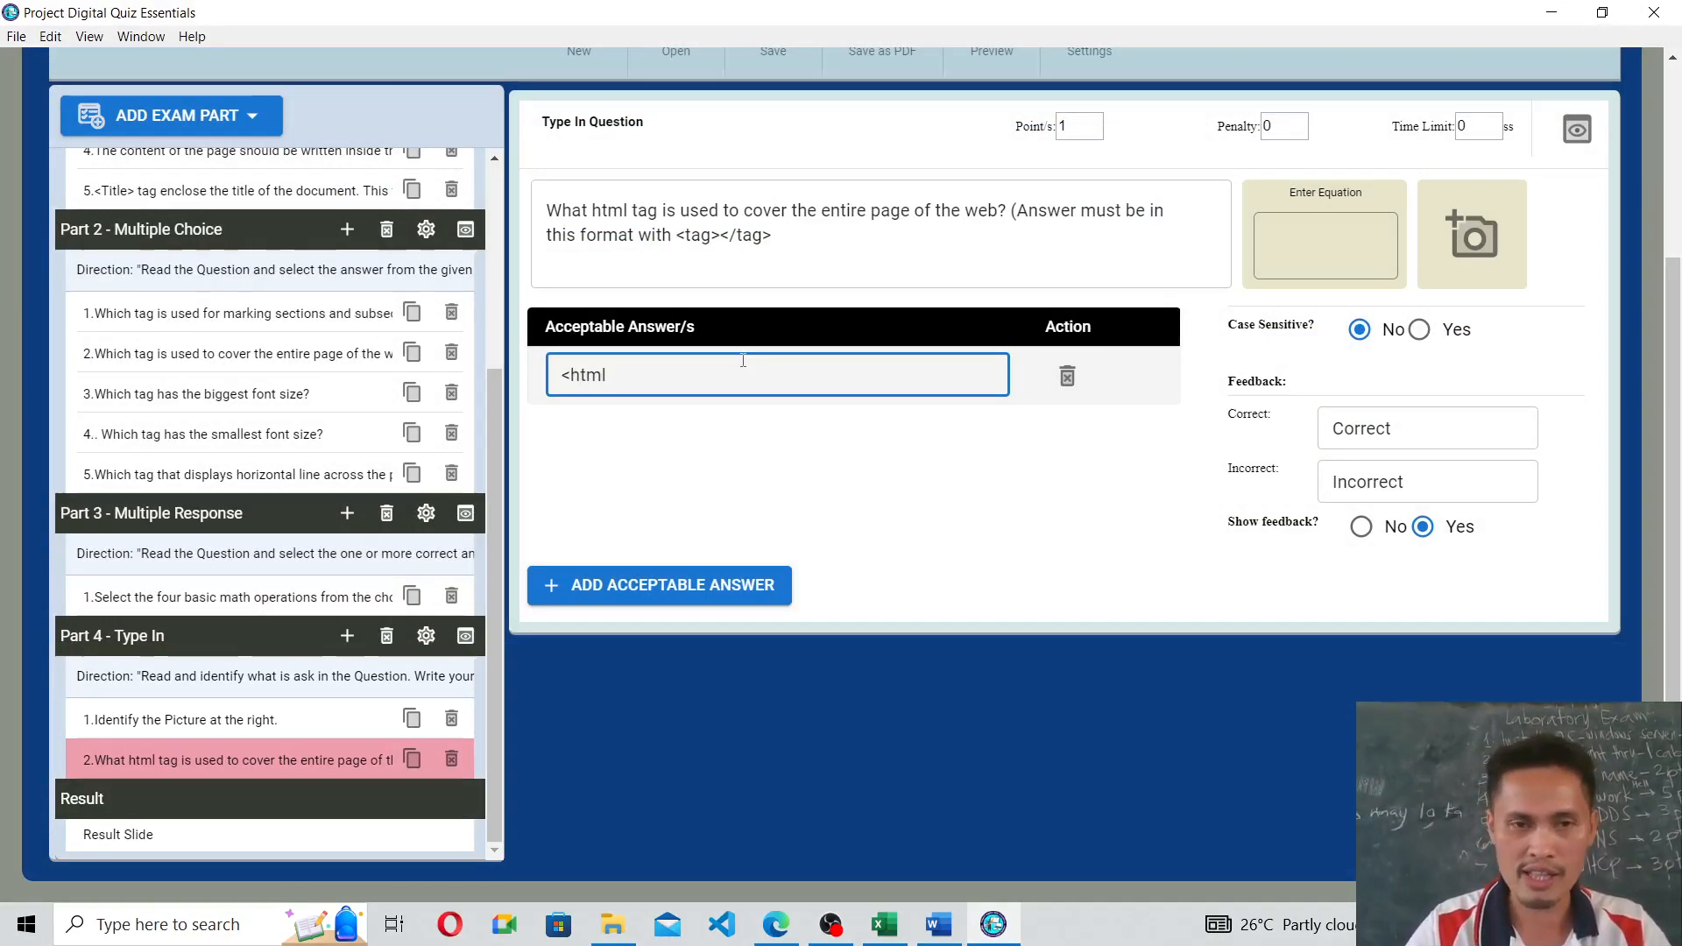
pyautogui.write('> ')
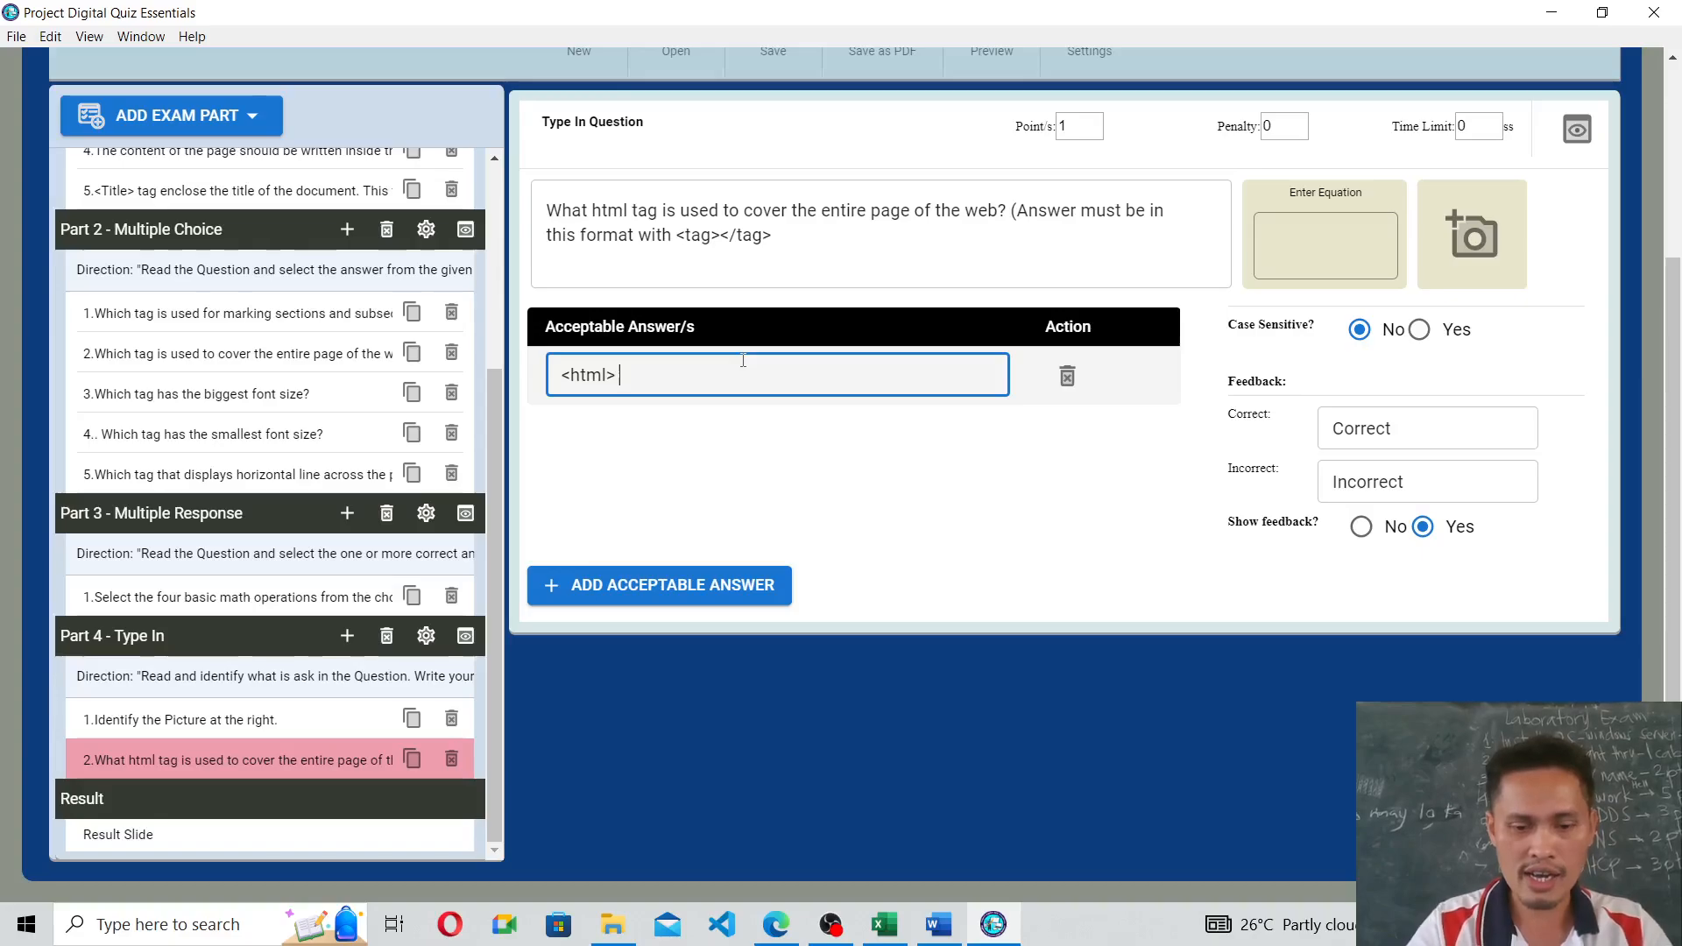
pyautogui.write('t')
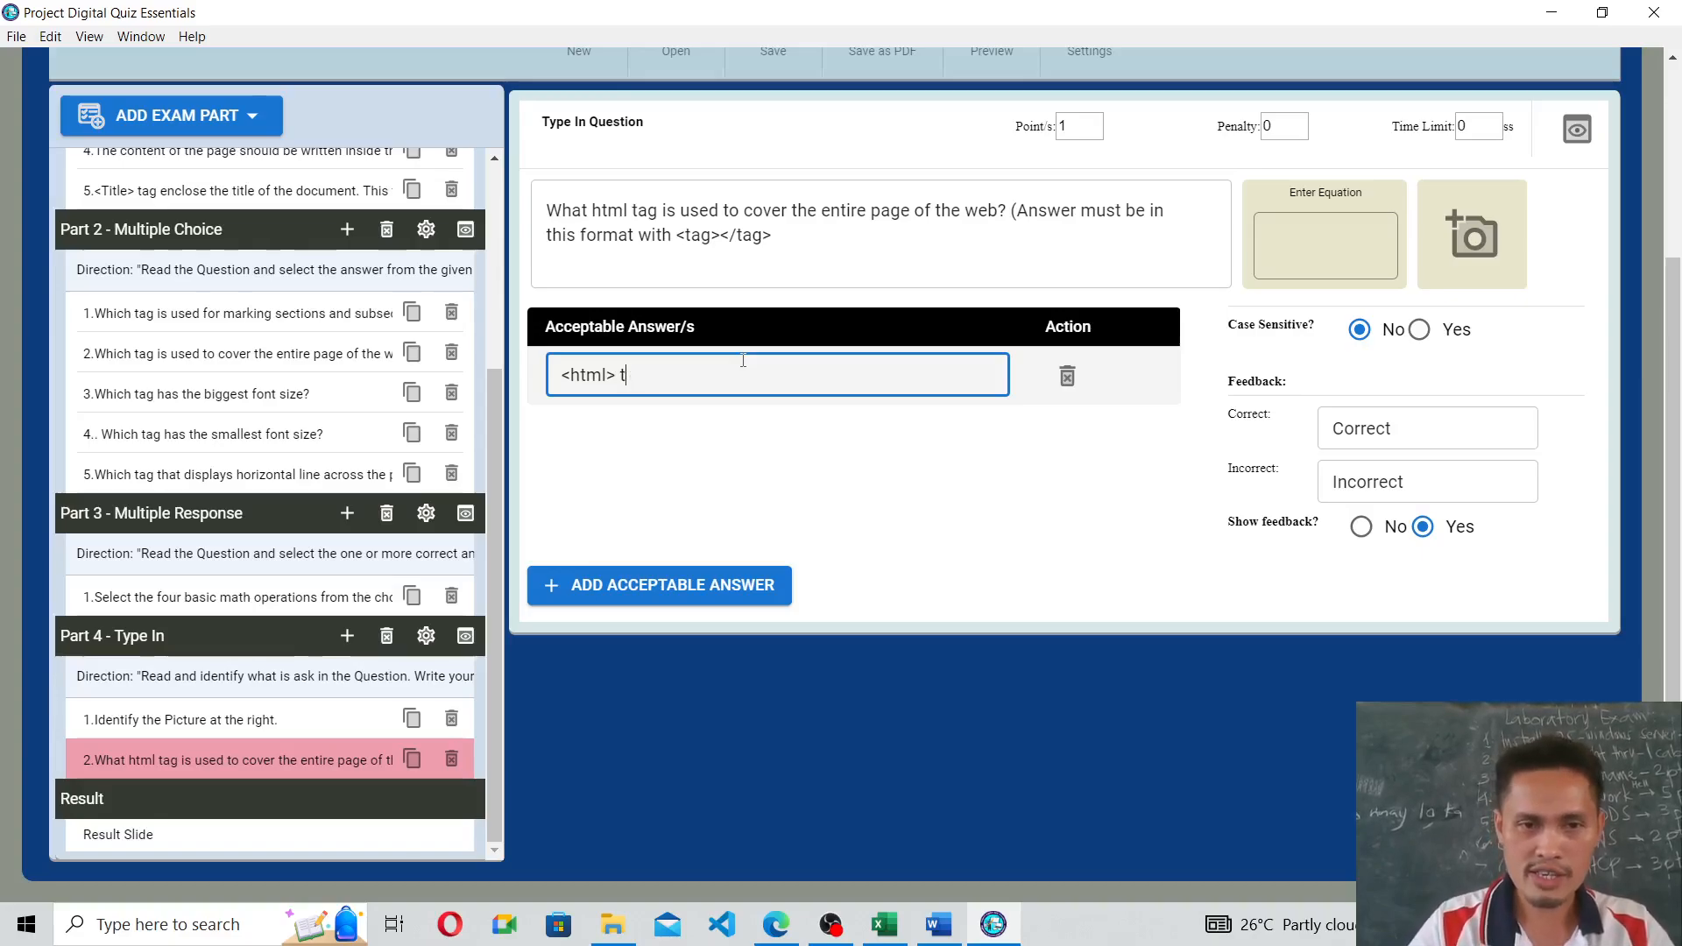
pyautogui.write('h<h')
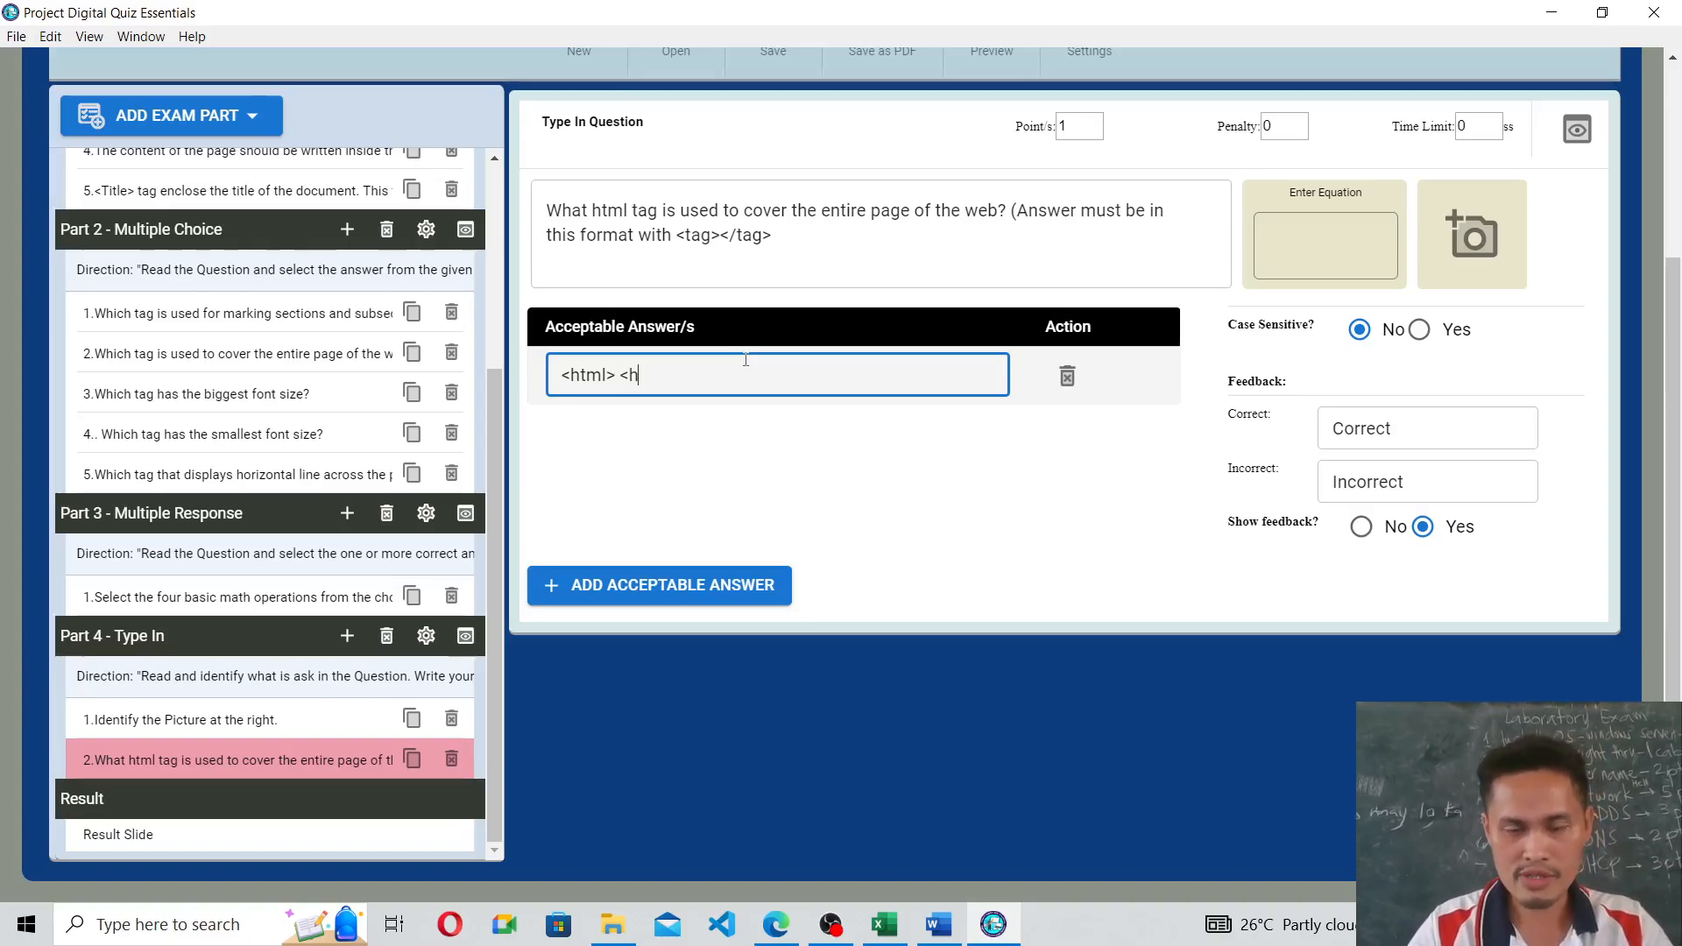
pyautogui.write('/ht')
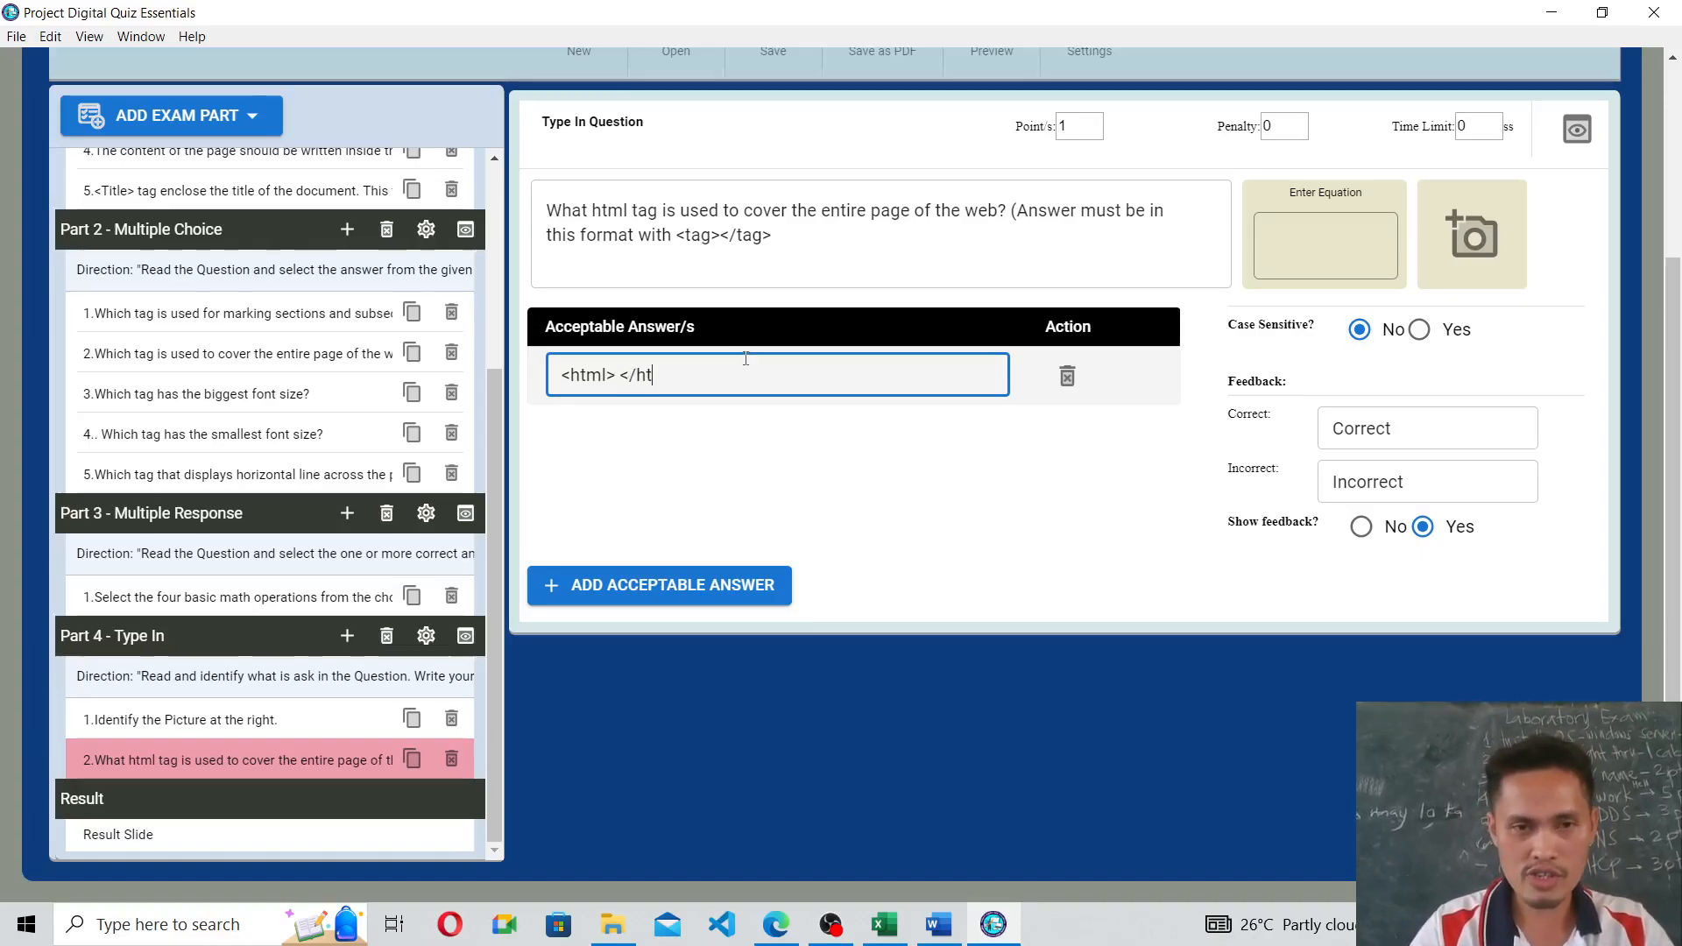
pyautogui.write('ml>')
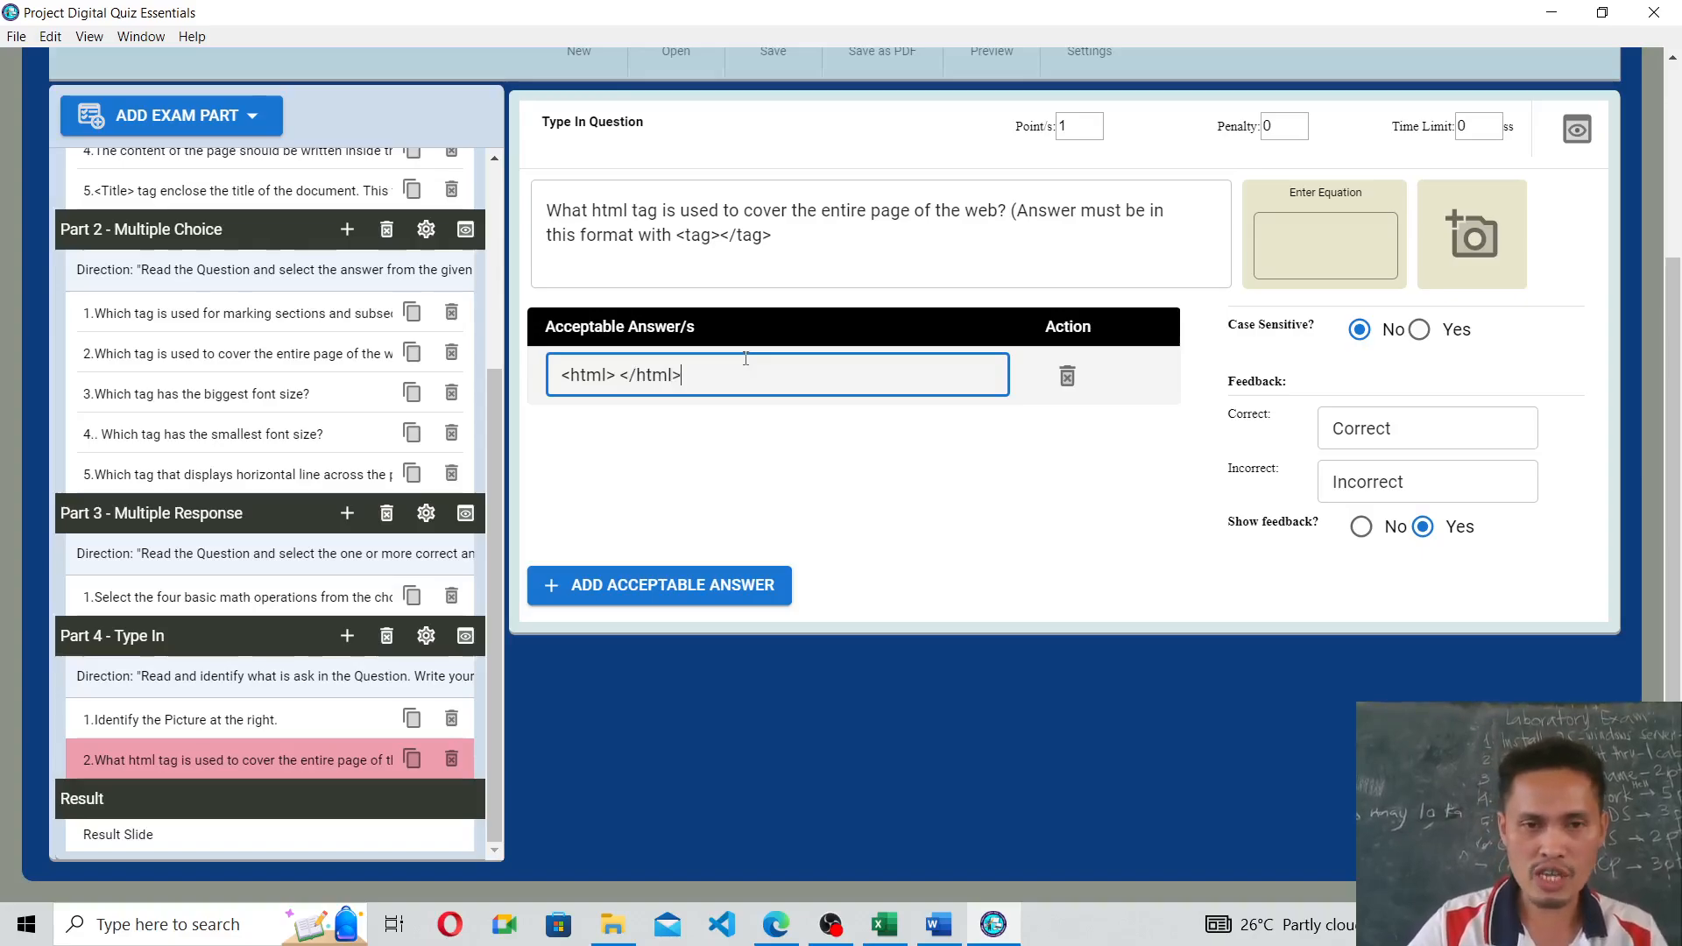
# Add a third question to Part 4 - Type In with the text of Type In question 2, about the title tag, copied from Quiz 1.pdf.
pyautogui.click(345, 634)
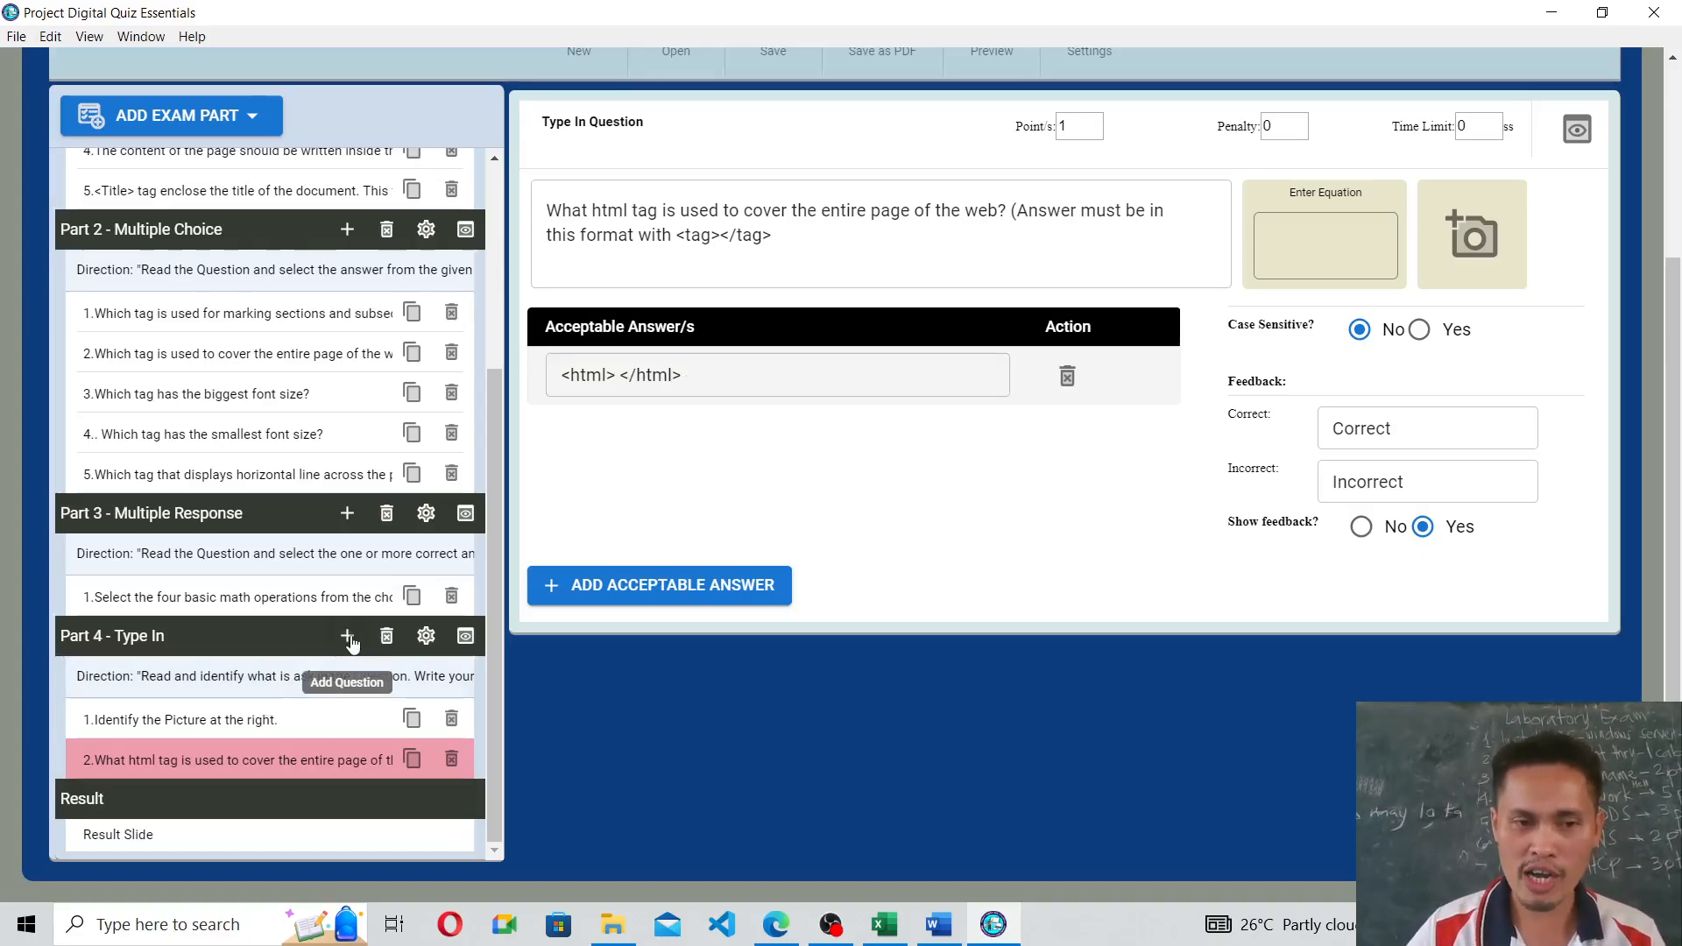
pyautogui.click(780, 924)
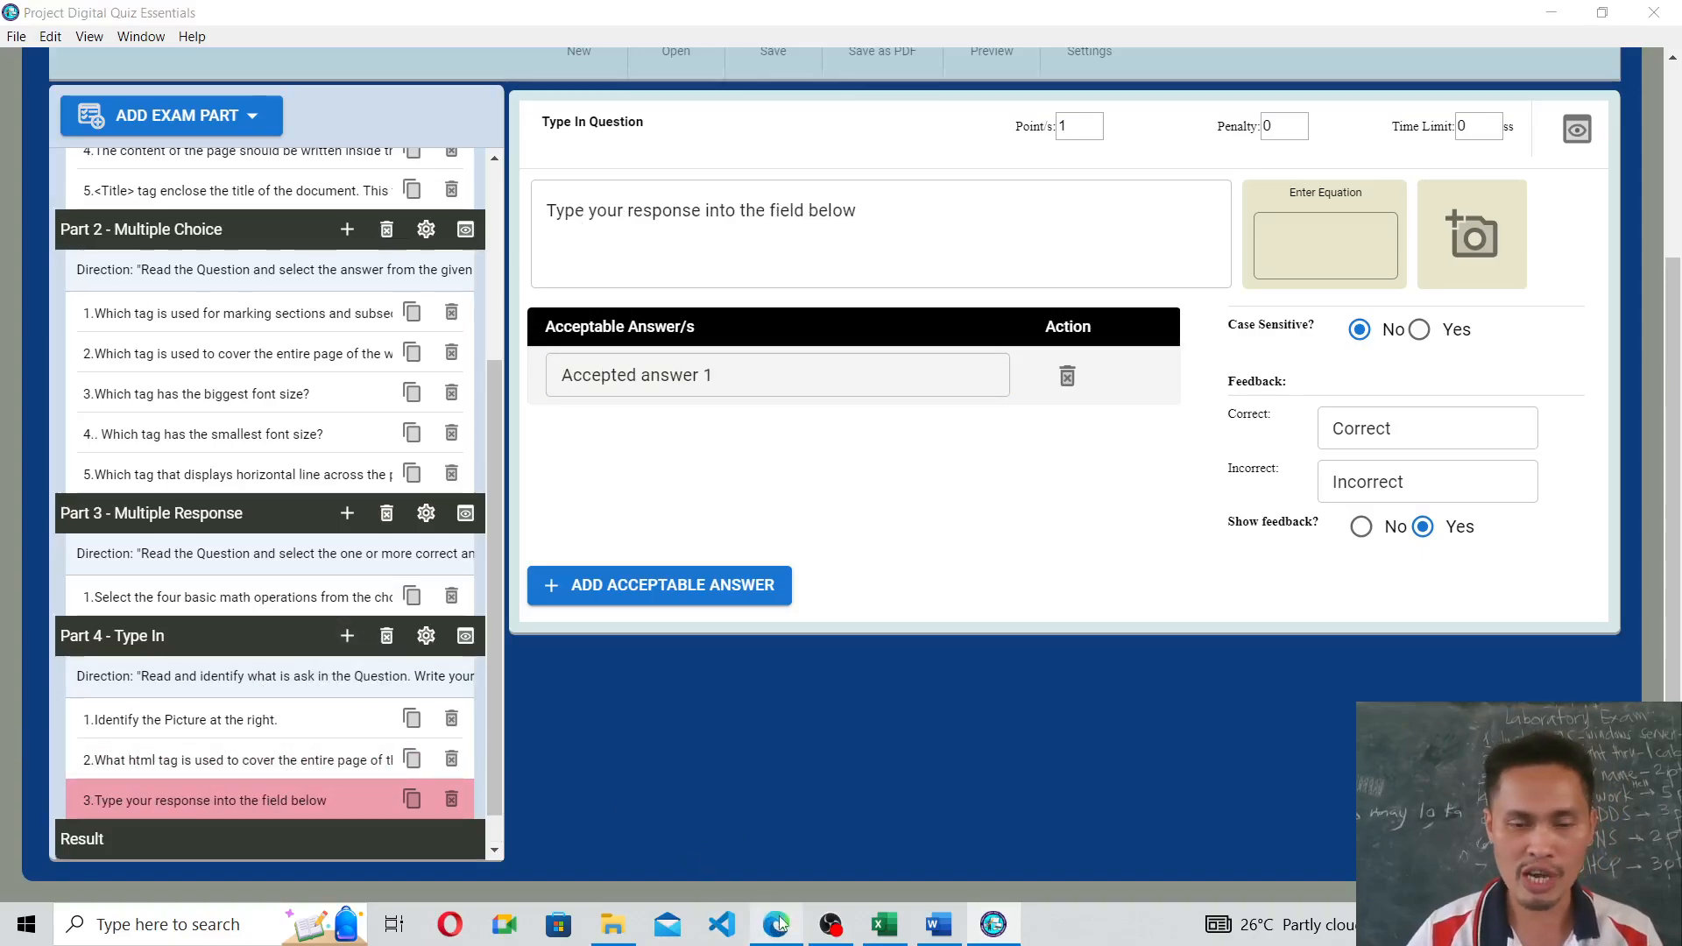
pyautogui.scroll(-3, 616, 324)
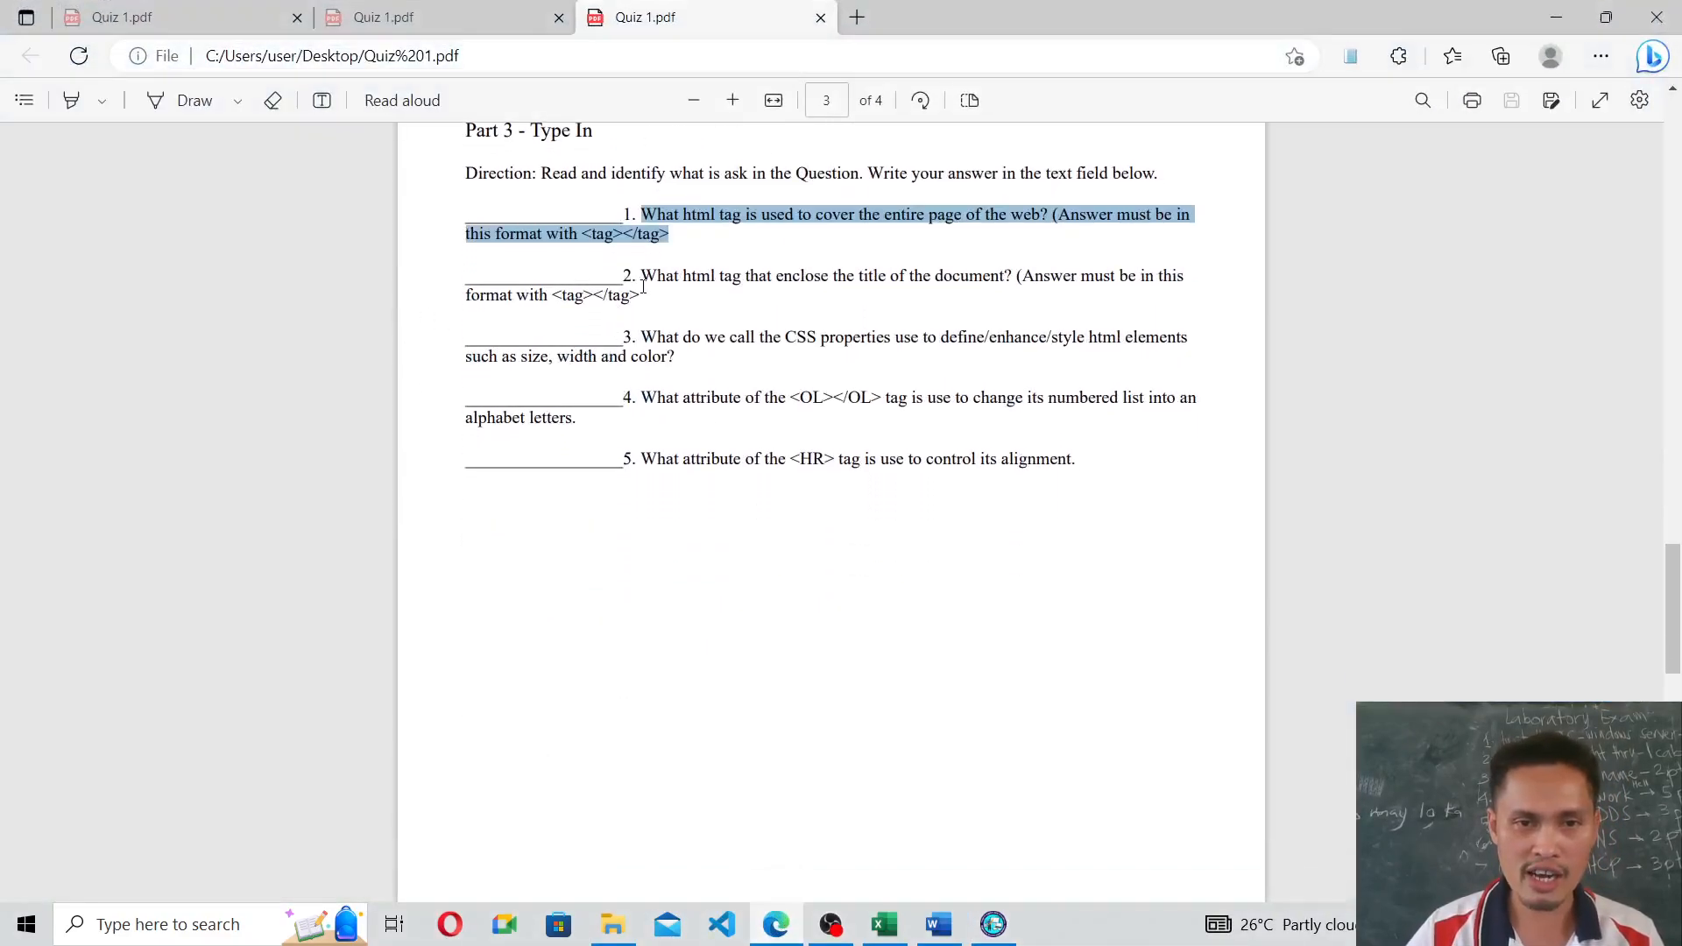
pyautogui.moveTo(640, 277); pyautogui.dragTo(646, 292)
pyautogui.hotkey('ctrl', 'c')
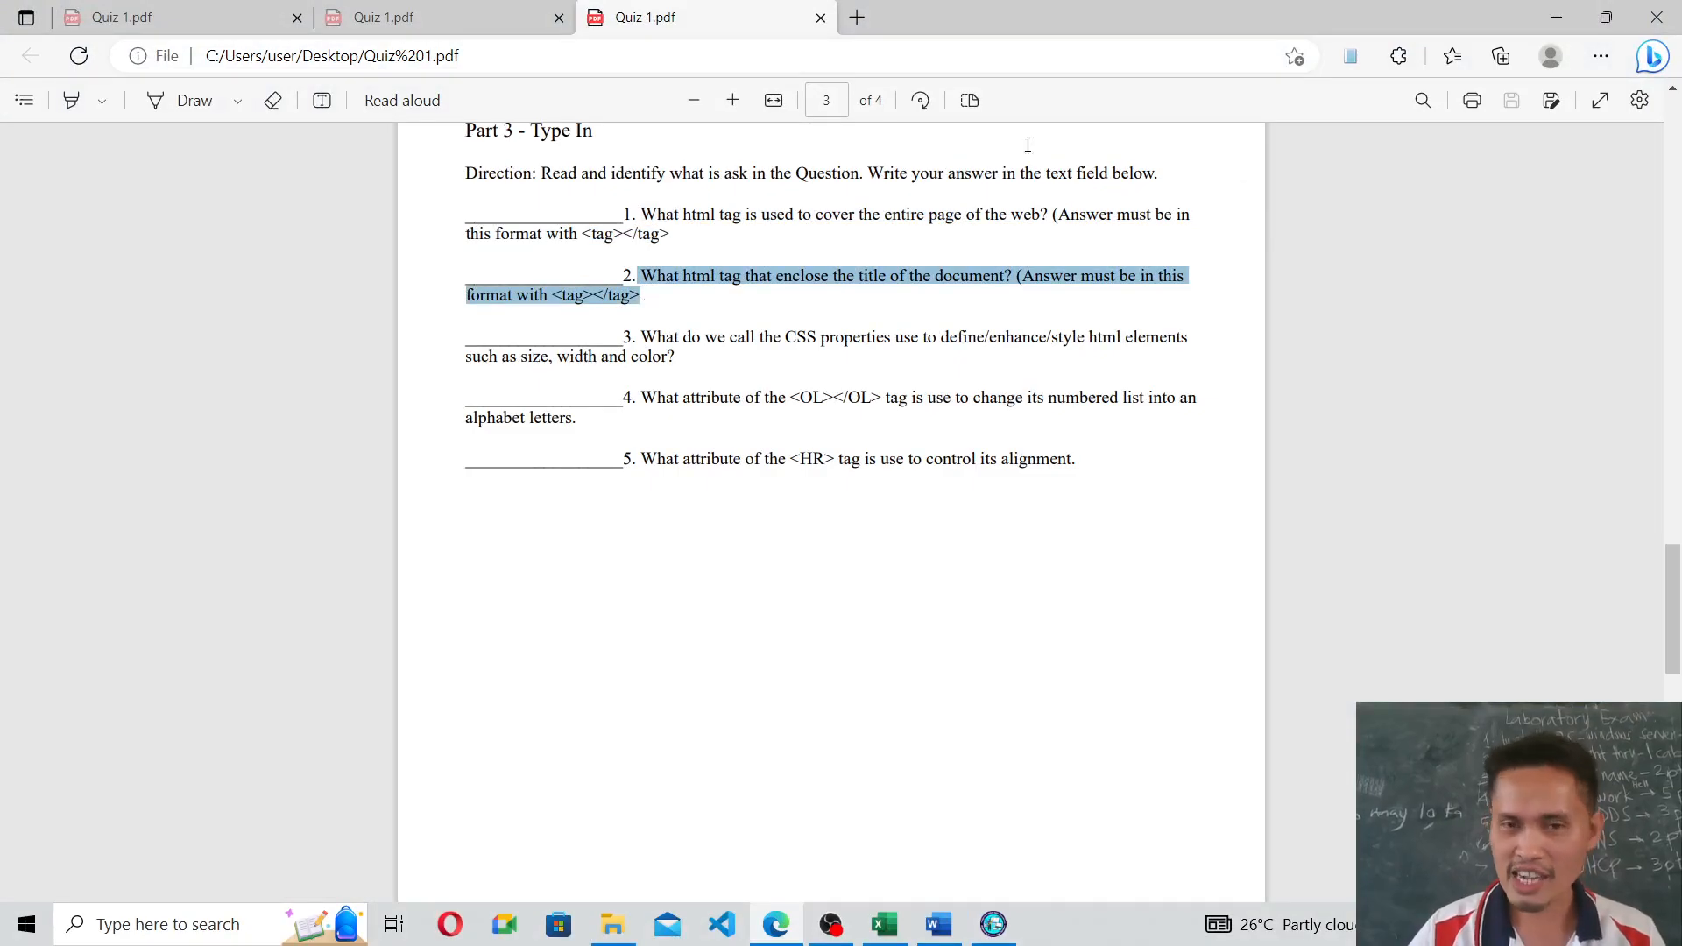
pyautogui.click(1556, 17)
pyautogui.click(654, 243)
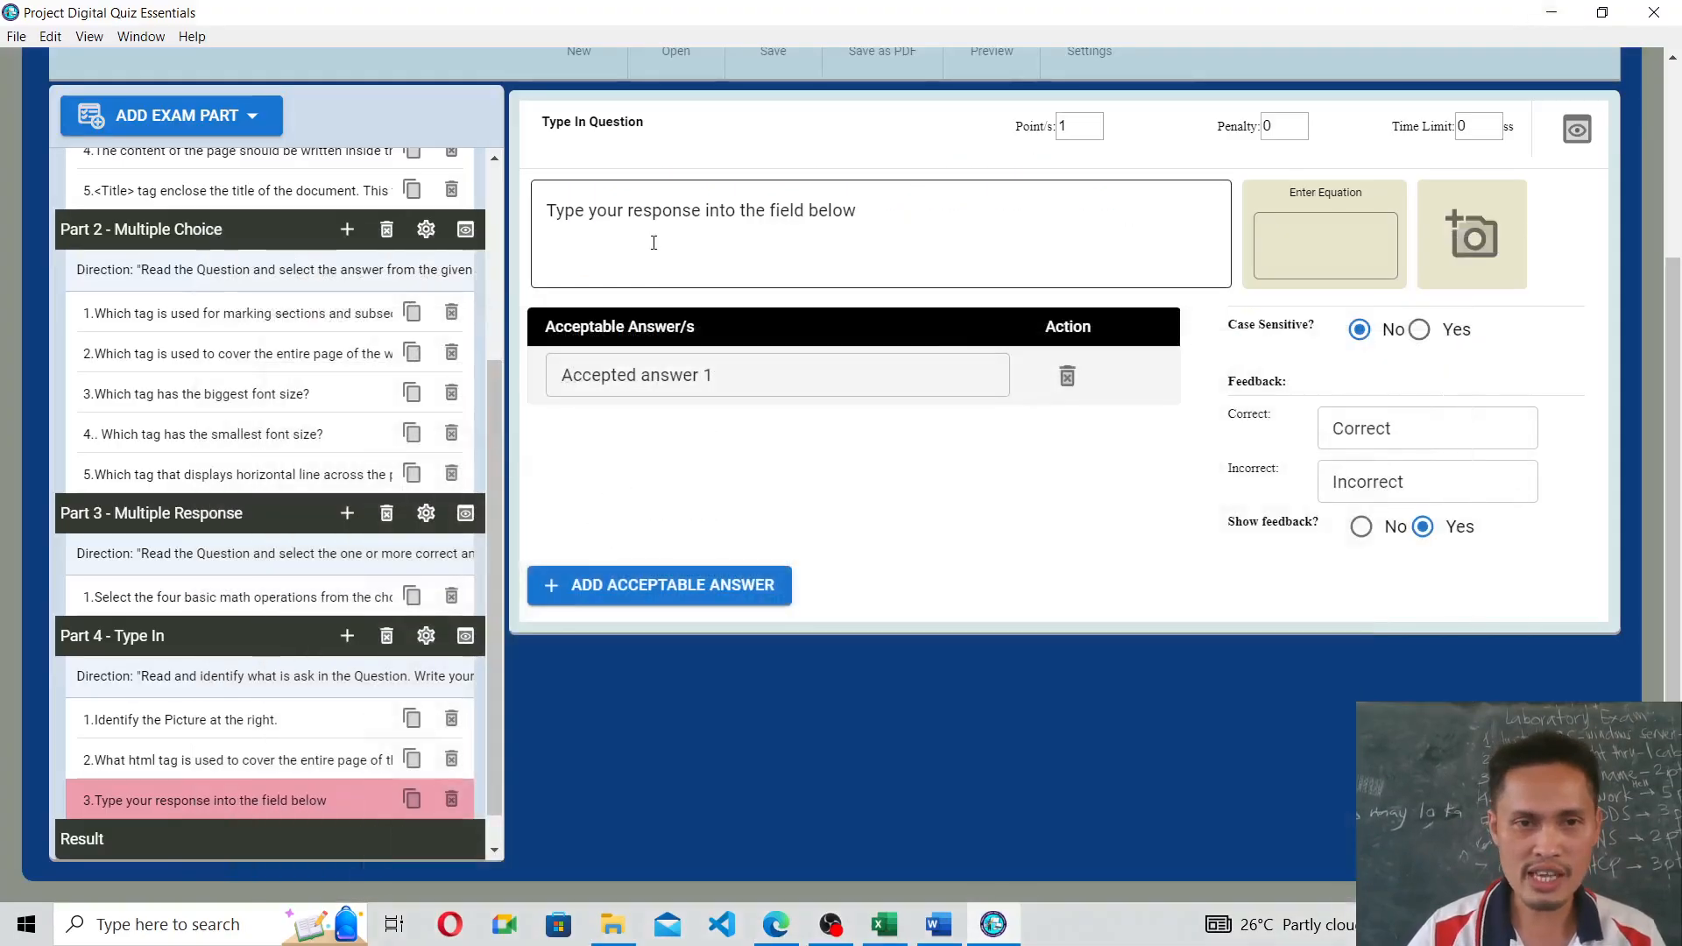
pyautogui.hotkey('ctrl', 'a')
pyautogui.hotkey('ctrl', 'v')
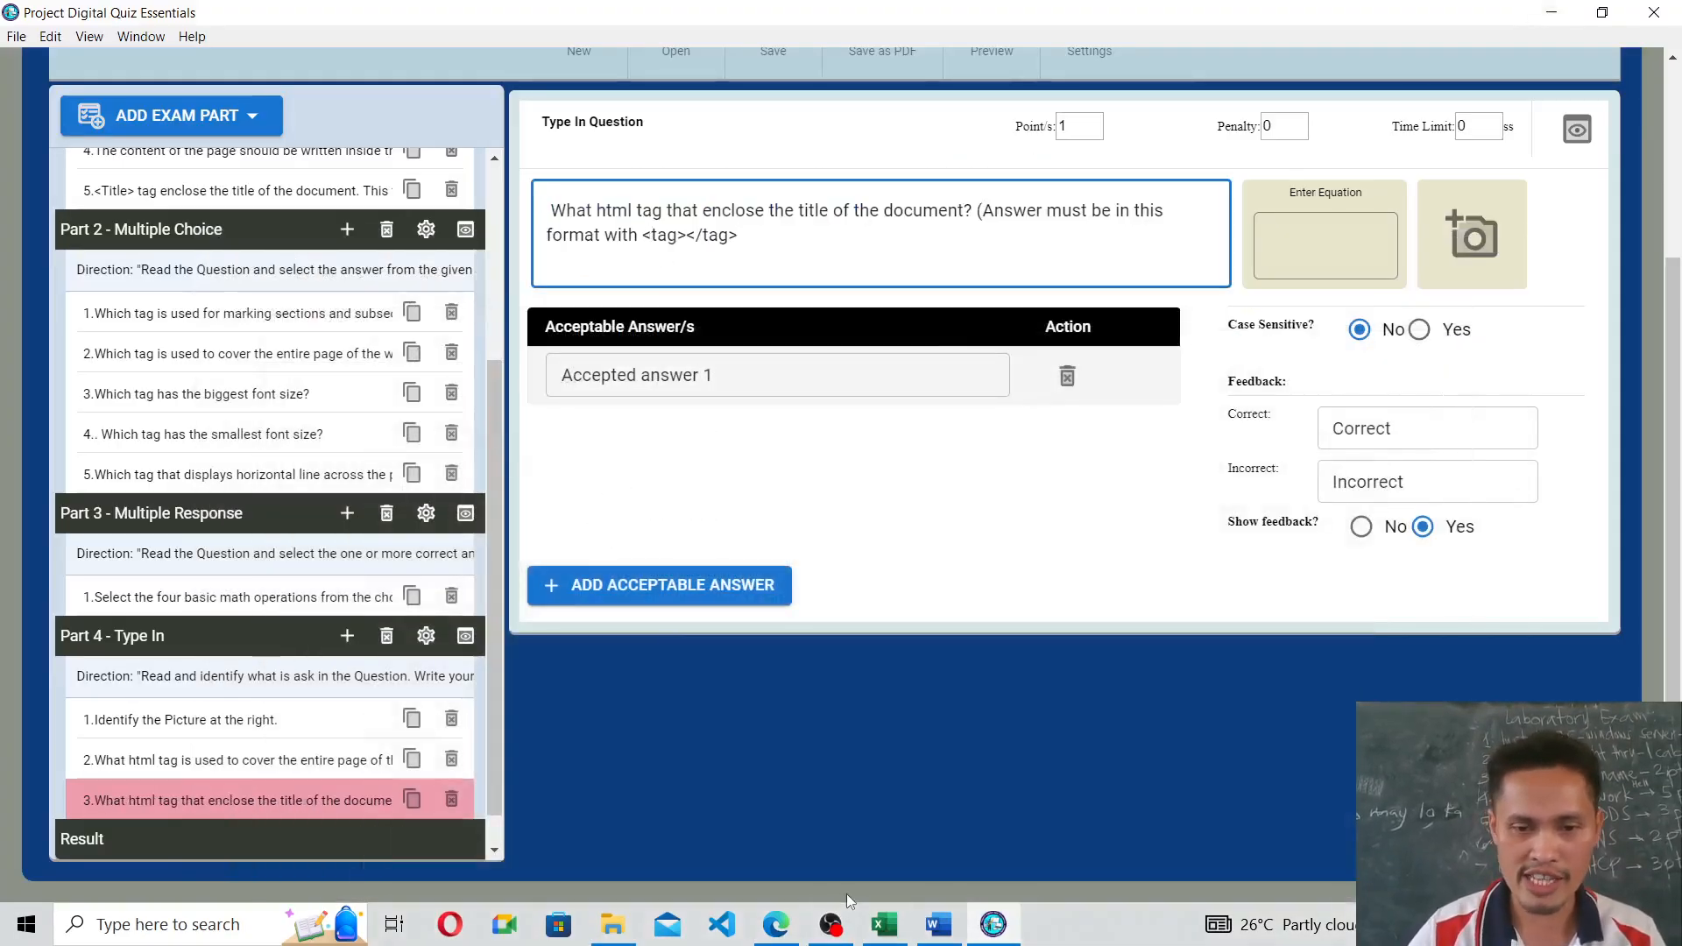
# Replace the new question's acceptable answer with "<title></title>", copied from the answer key in Quiz 1.pdf.
pyautogui.click(775, 924)
pyautogui.scroll(-3, 513, 557)
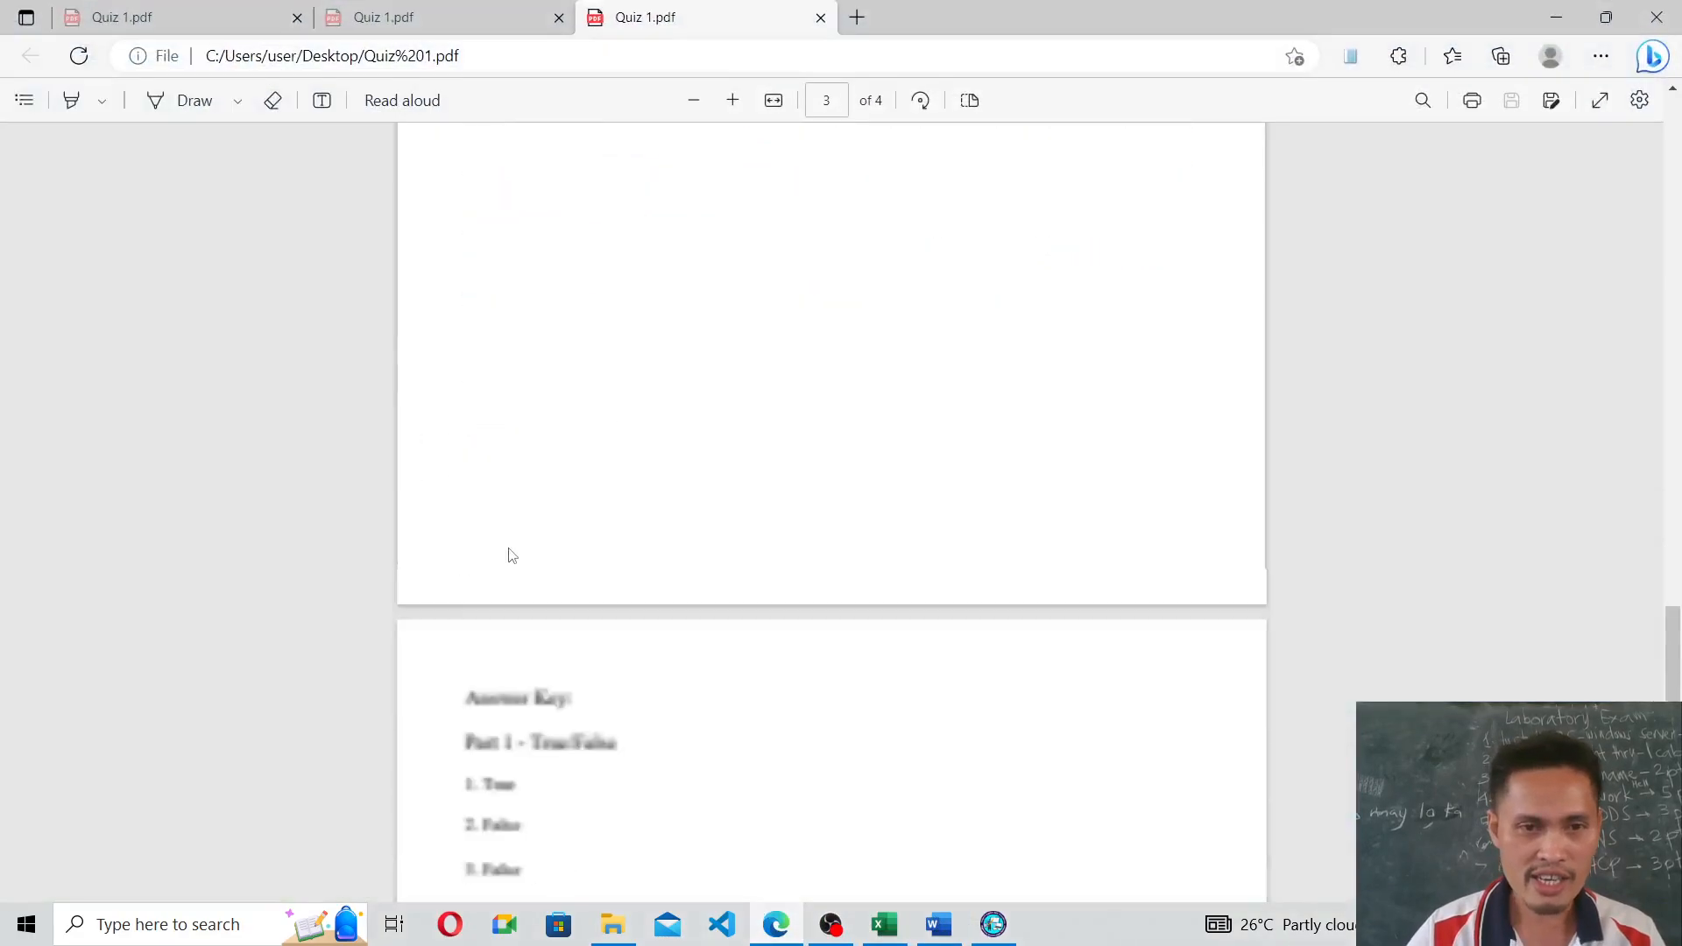
pyautogui.scroll(-10, 512, 556)
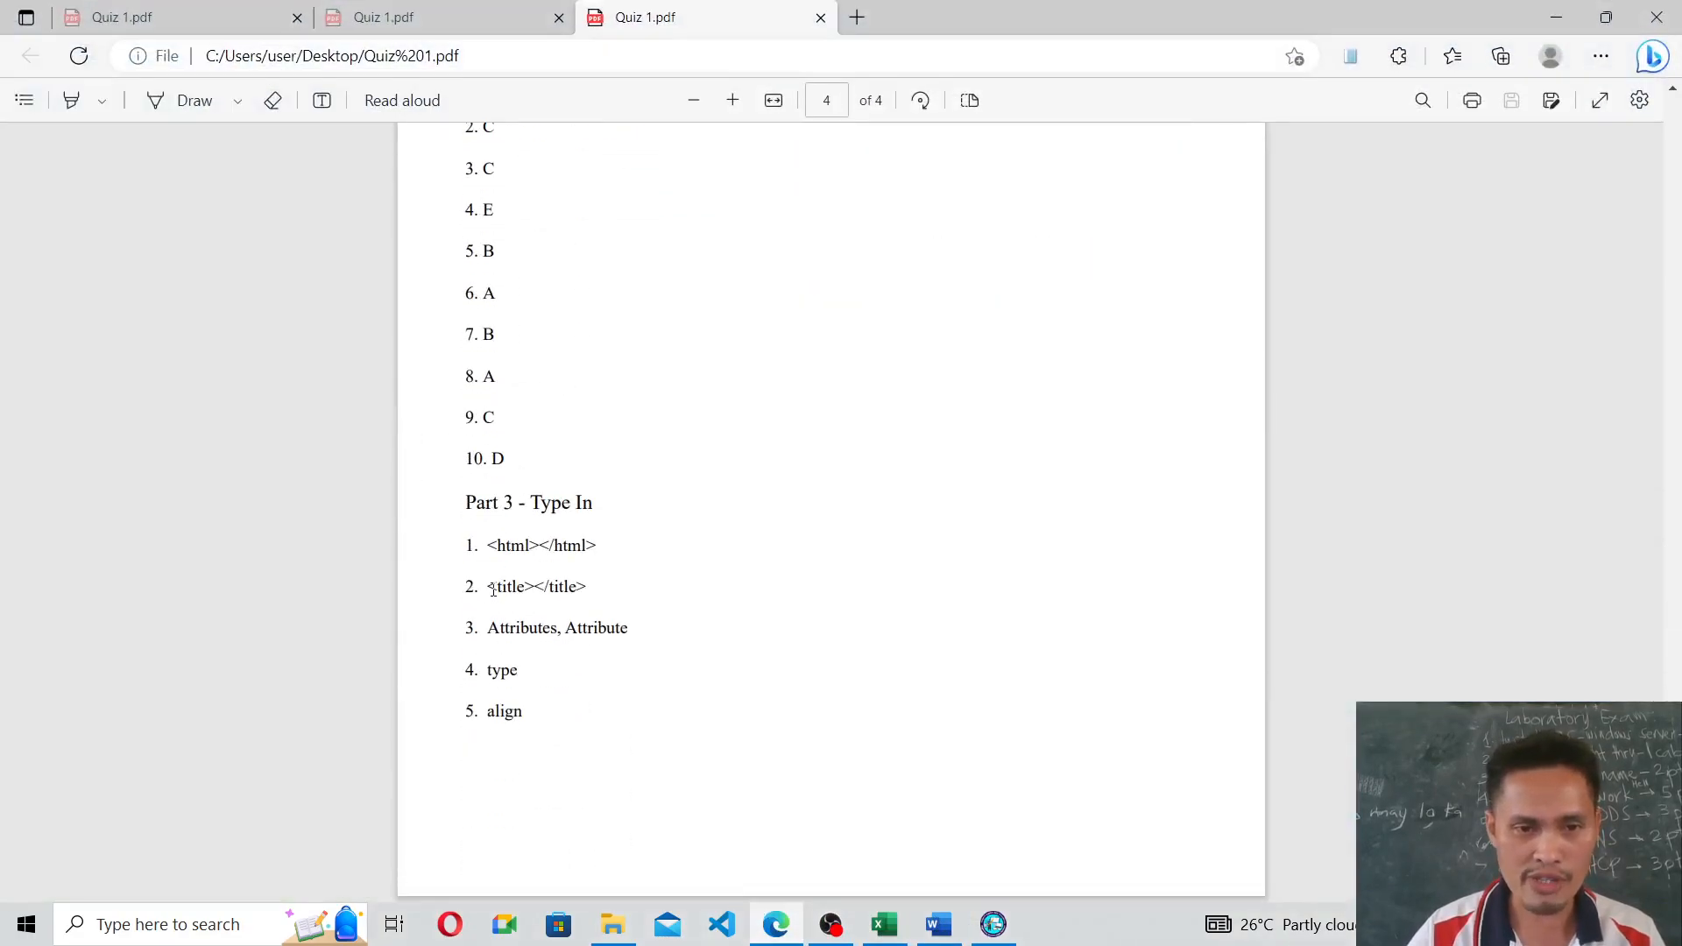
pyautogui.moveTo(489, 589); pyautogui.dragTo(591, 590)
pyautogui.hotkey('ctrl', 'c')
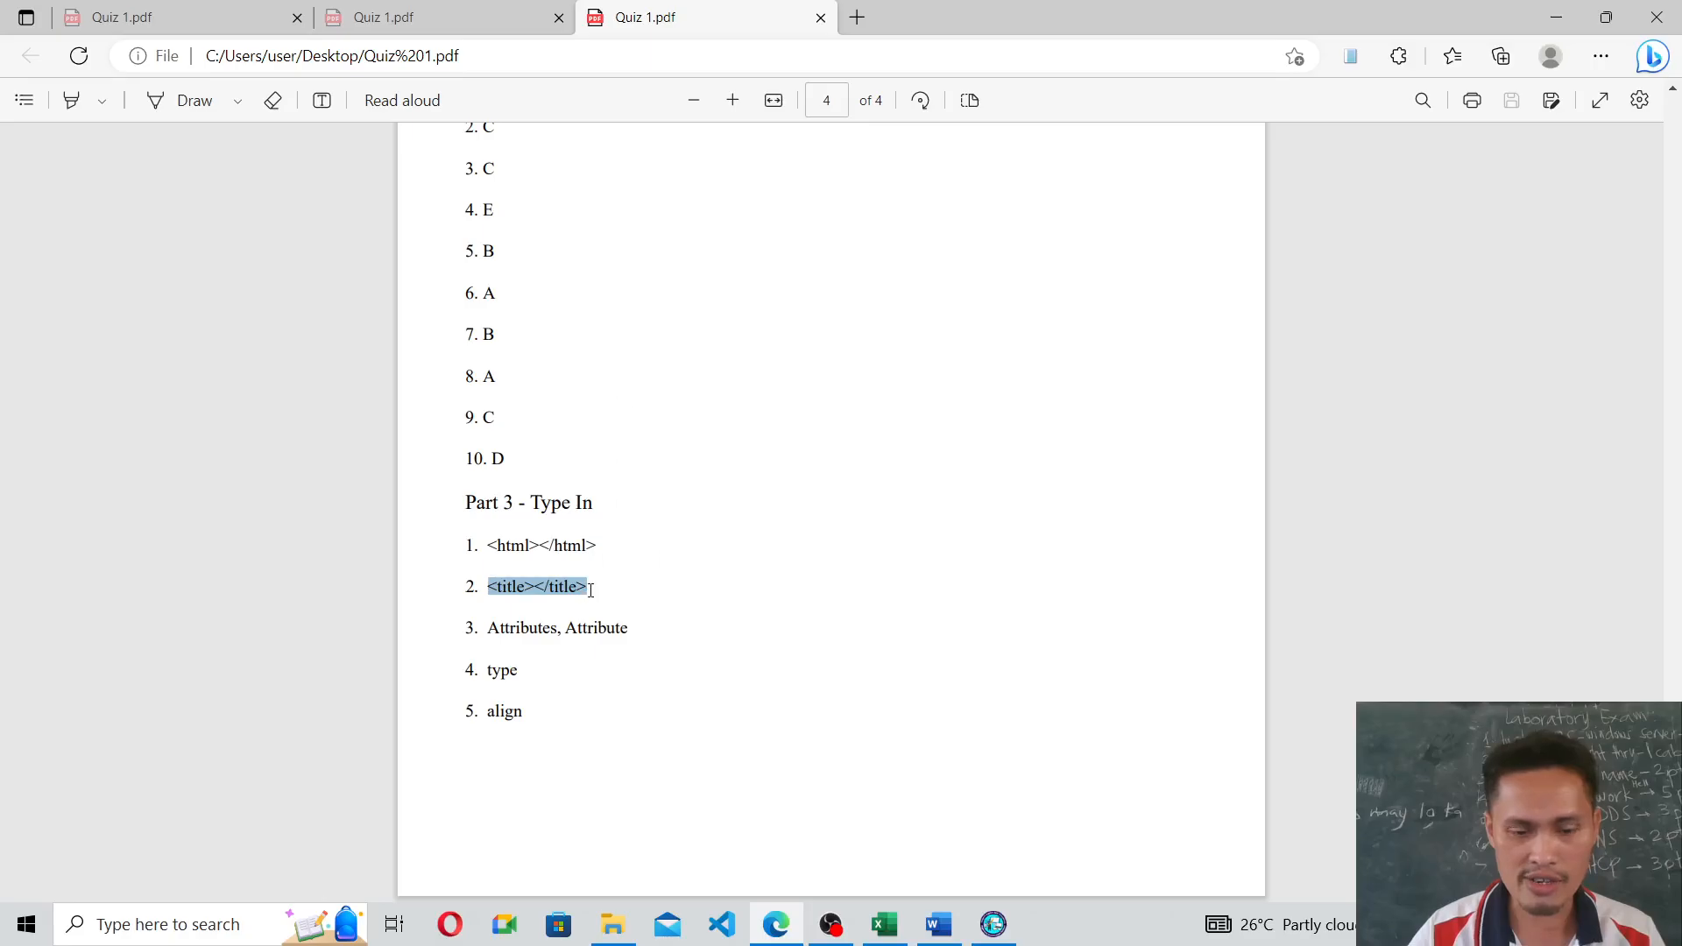
pyautogui.click(1556, 18)
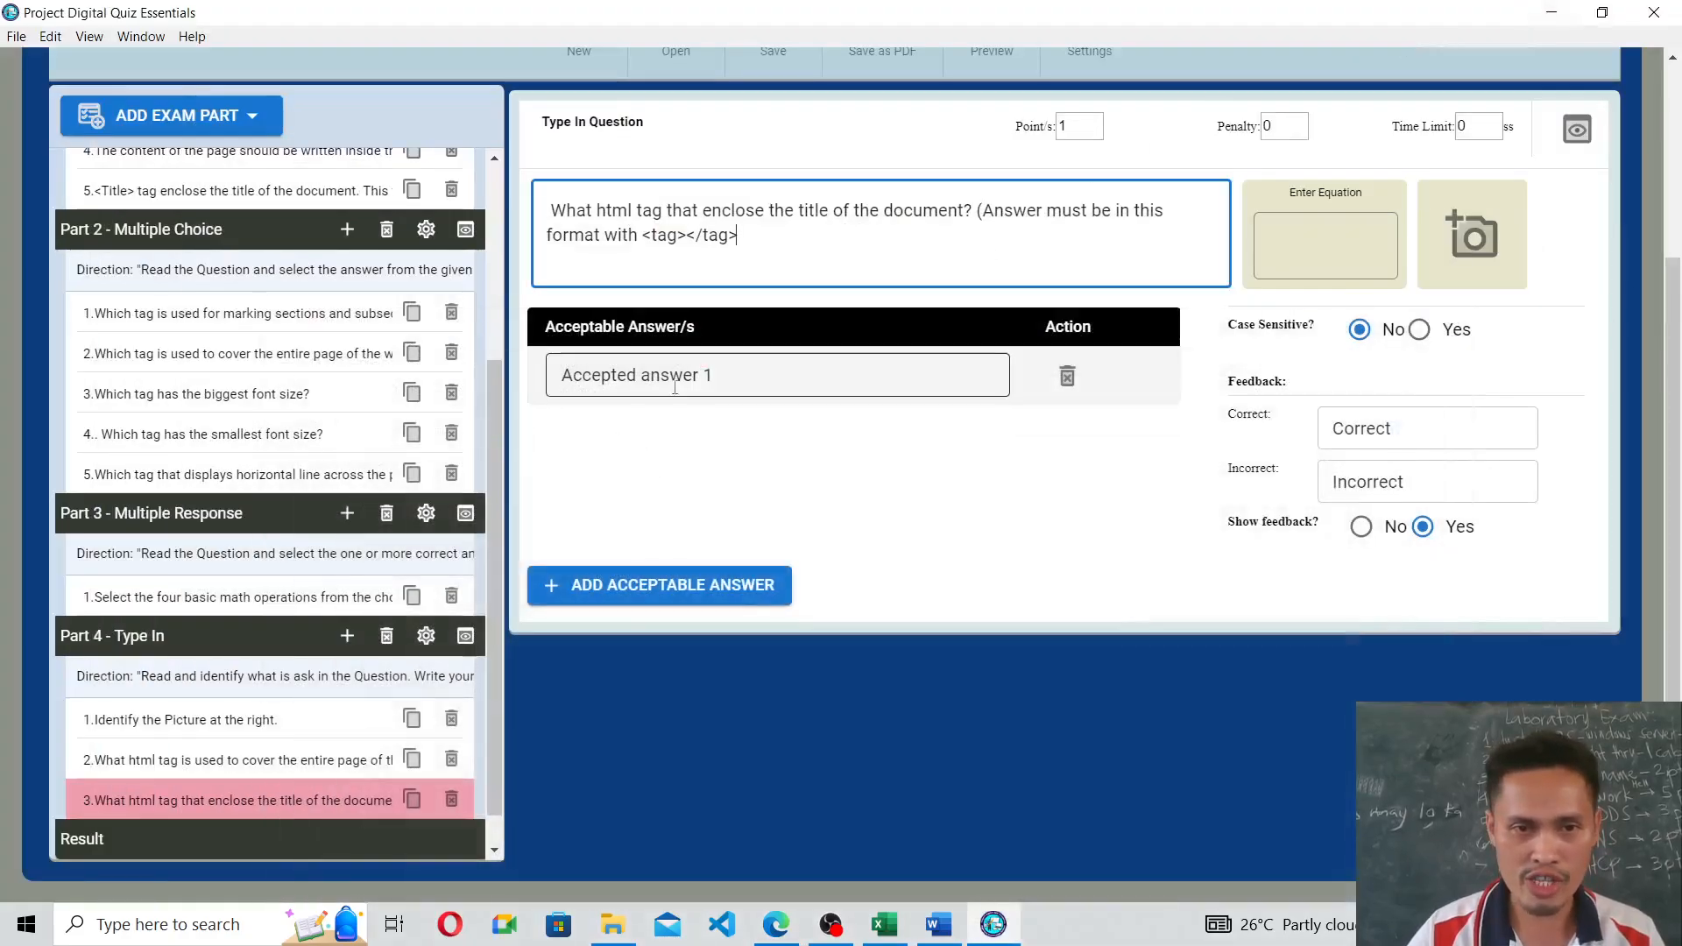
pyautogui.moveTo(723, 377); pyautogui.dragTo(525, 377)
pyautogui.hotkey('ctrl', 'v')
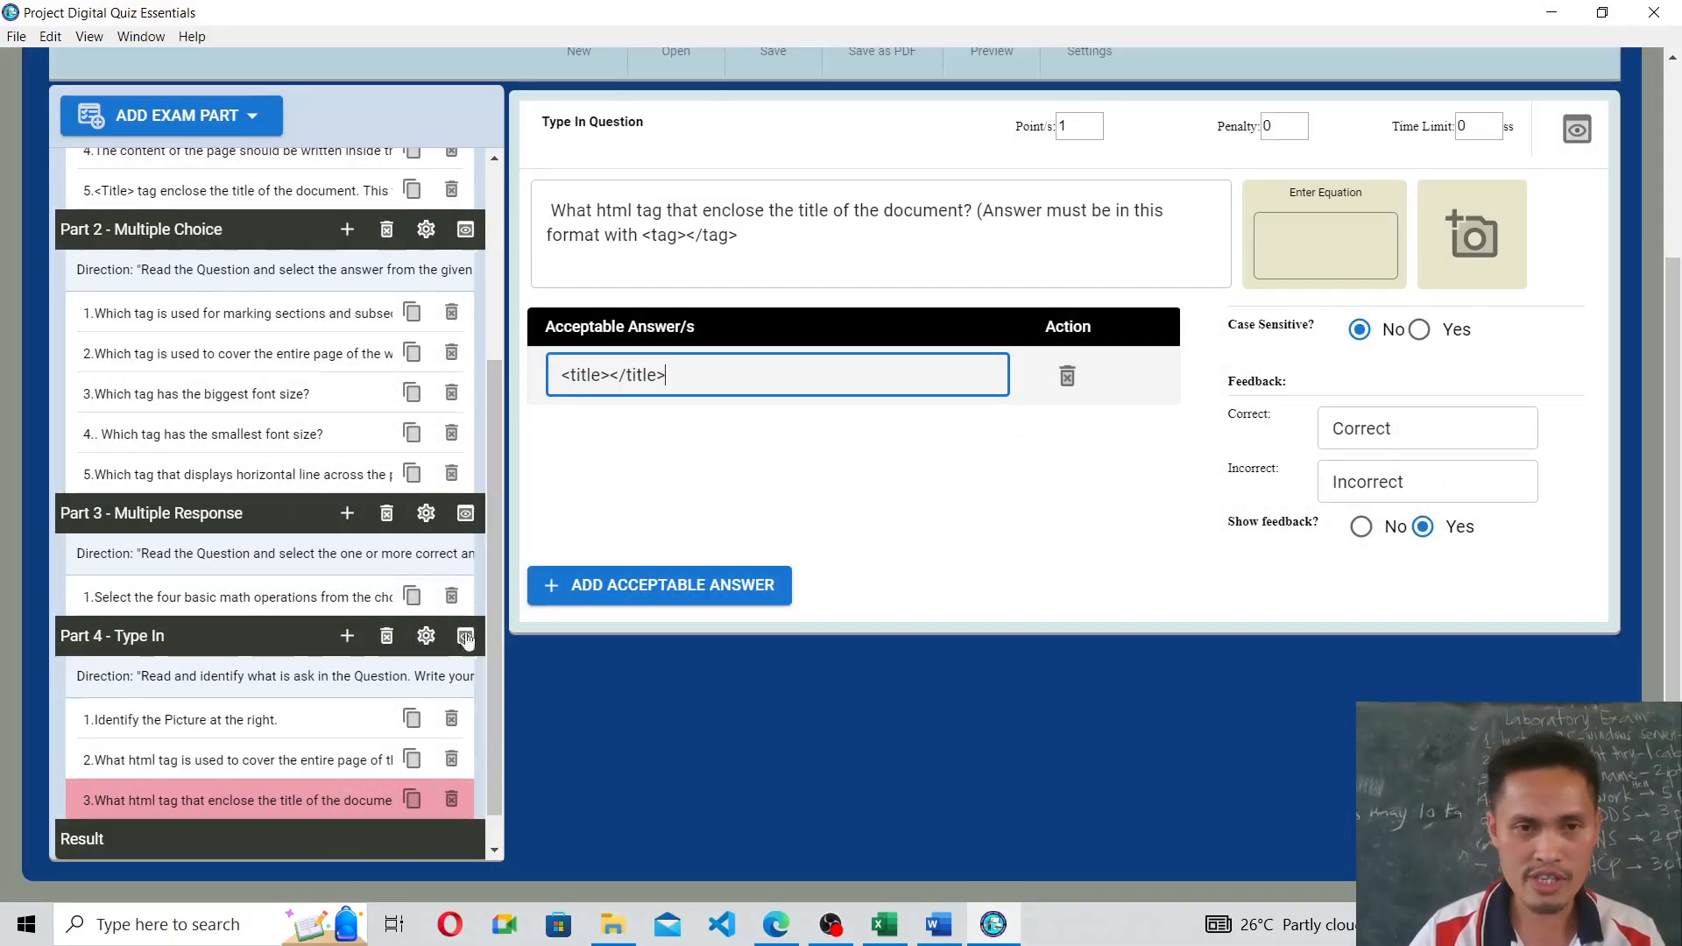
# Add a fourth question to Part 4 - Type In with the text of Type In question 3, about CSS properties, copied from Quiz 1.pdf.
pyautogui.click(348, 636)
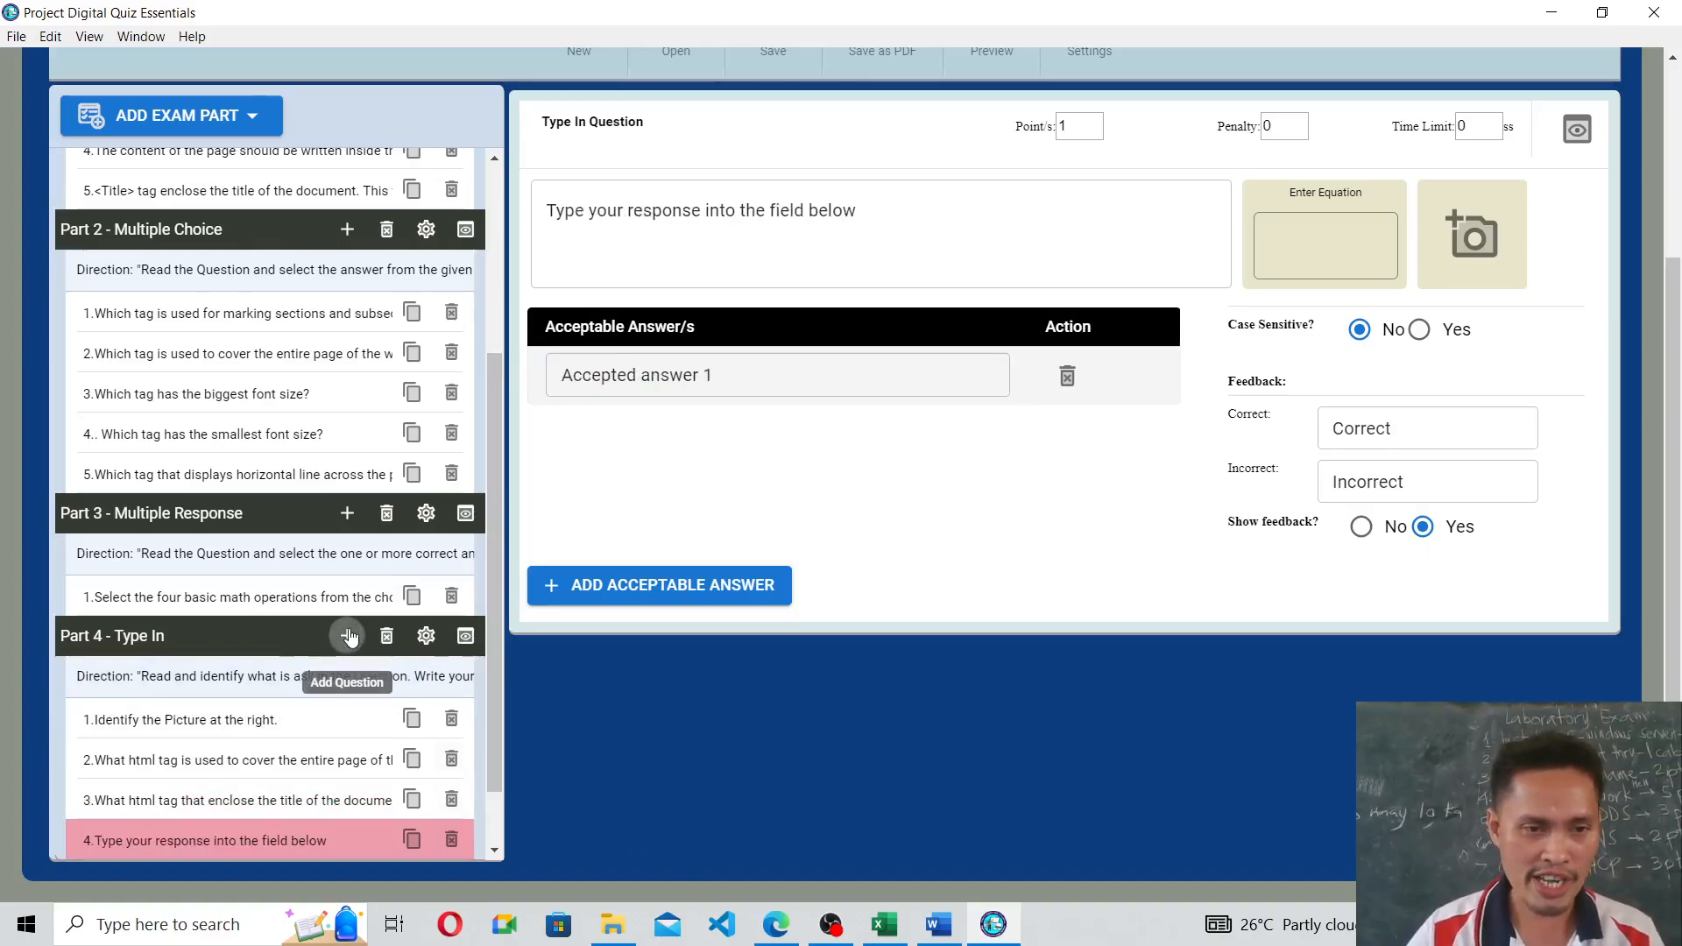
pyautogui.click(766, 929)
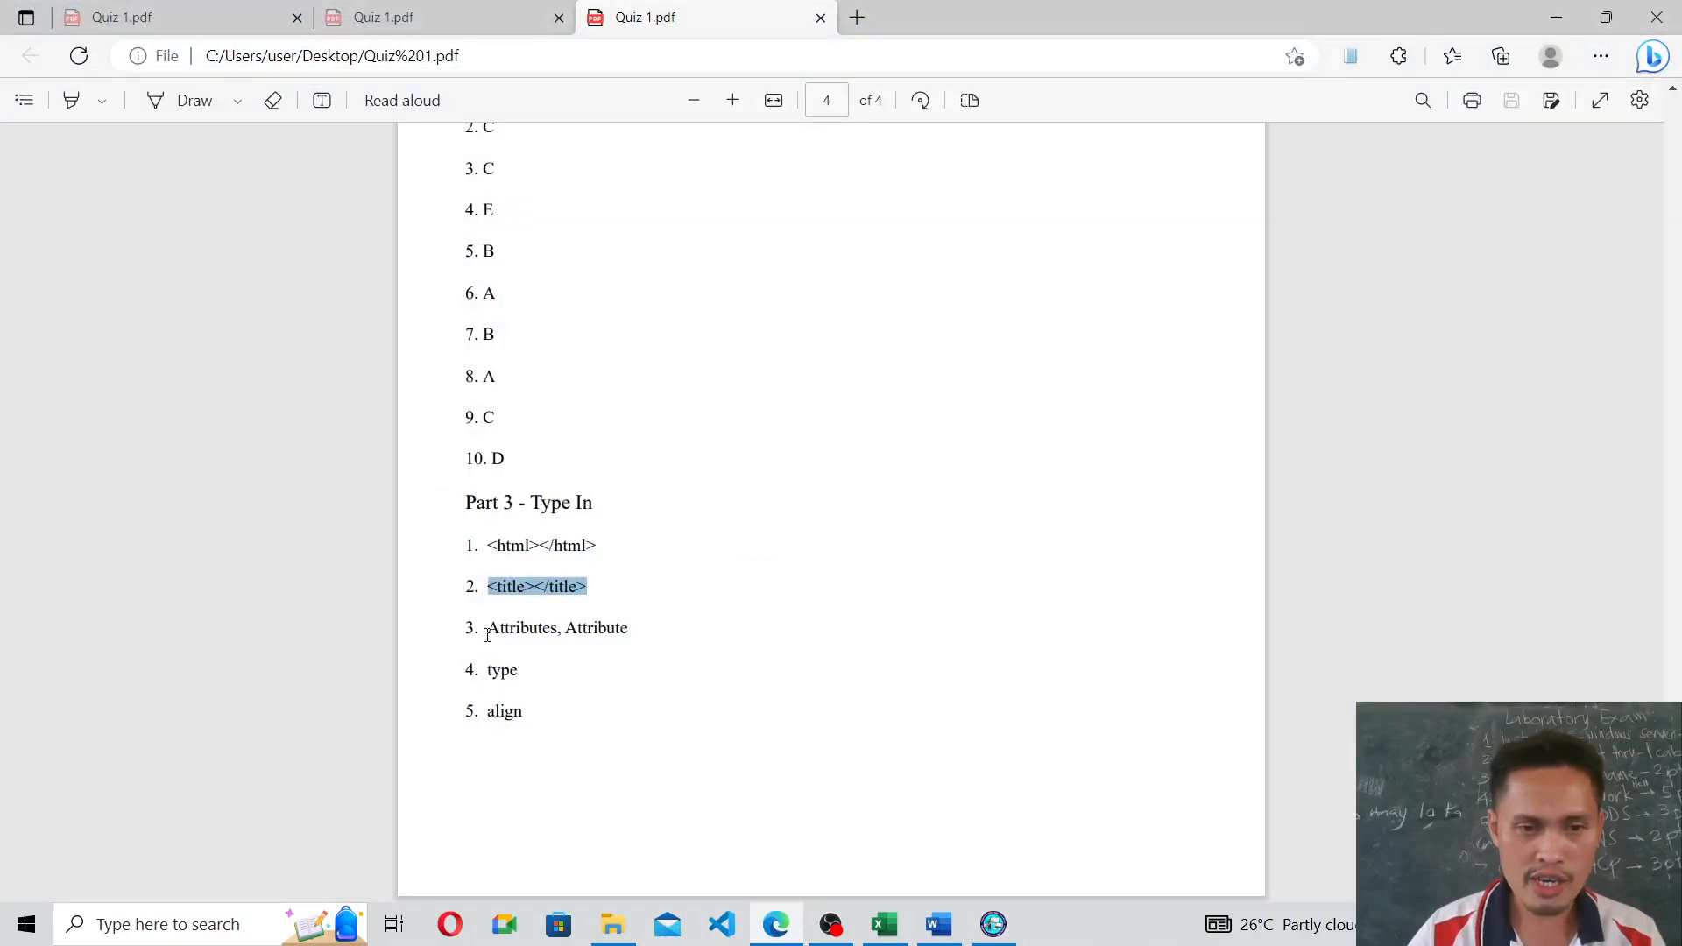
pyautogui.scroll(15, 583, 377)
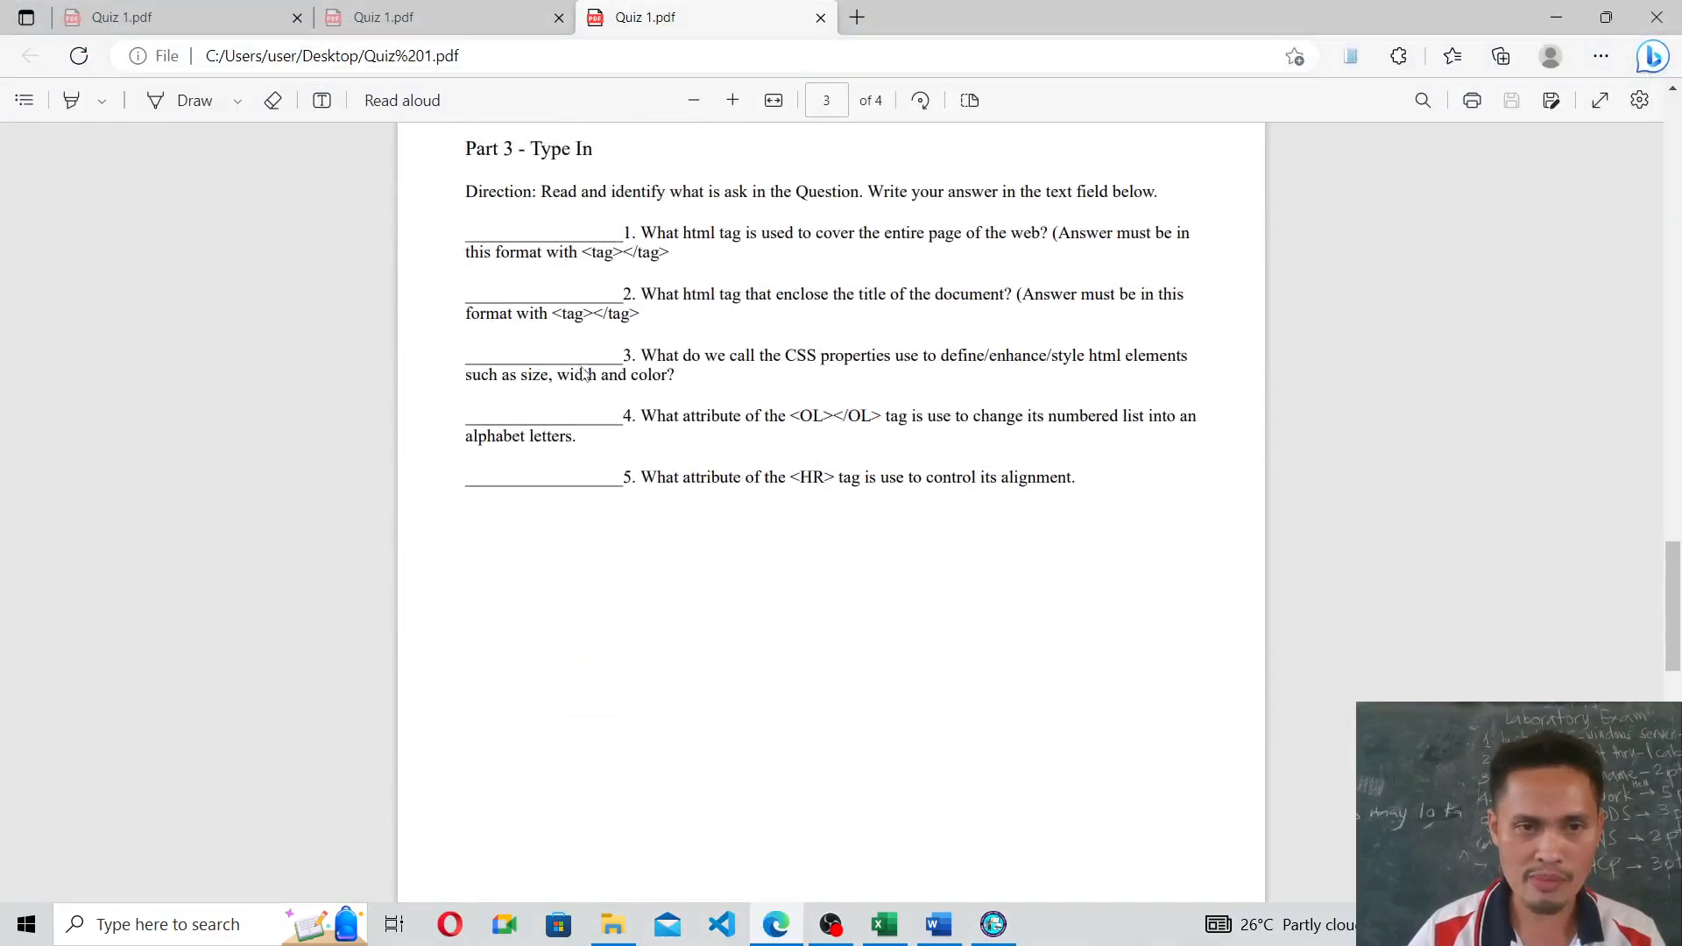
pyautogui.moveTo(642, 354); pyautogui.dragTo(696, 375)
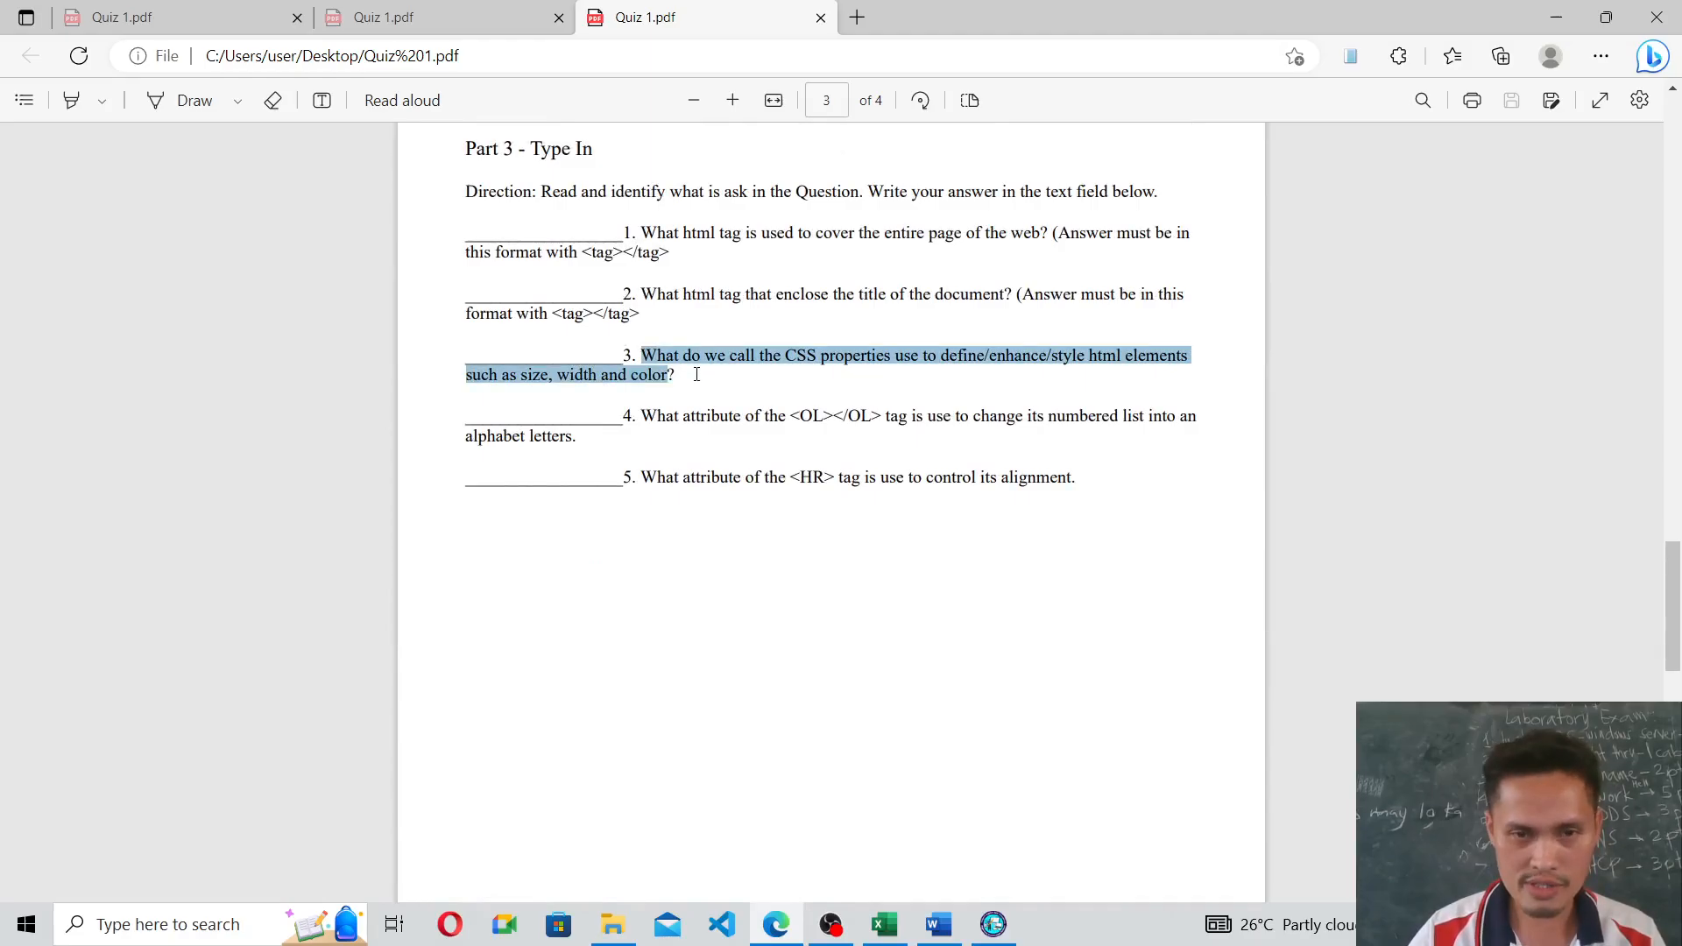
pyautogui.click(1556, 17)
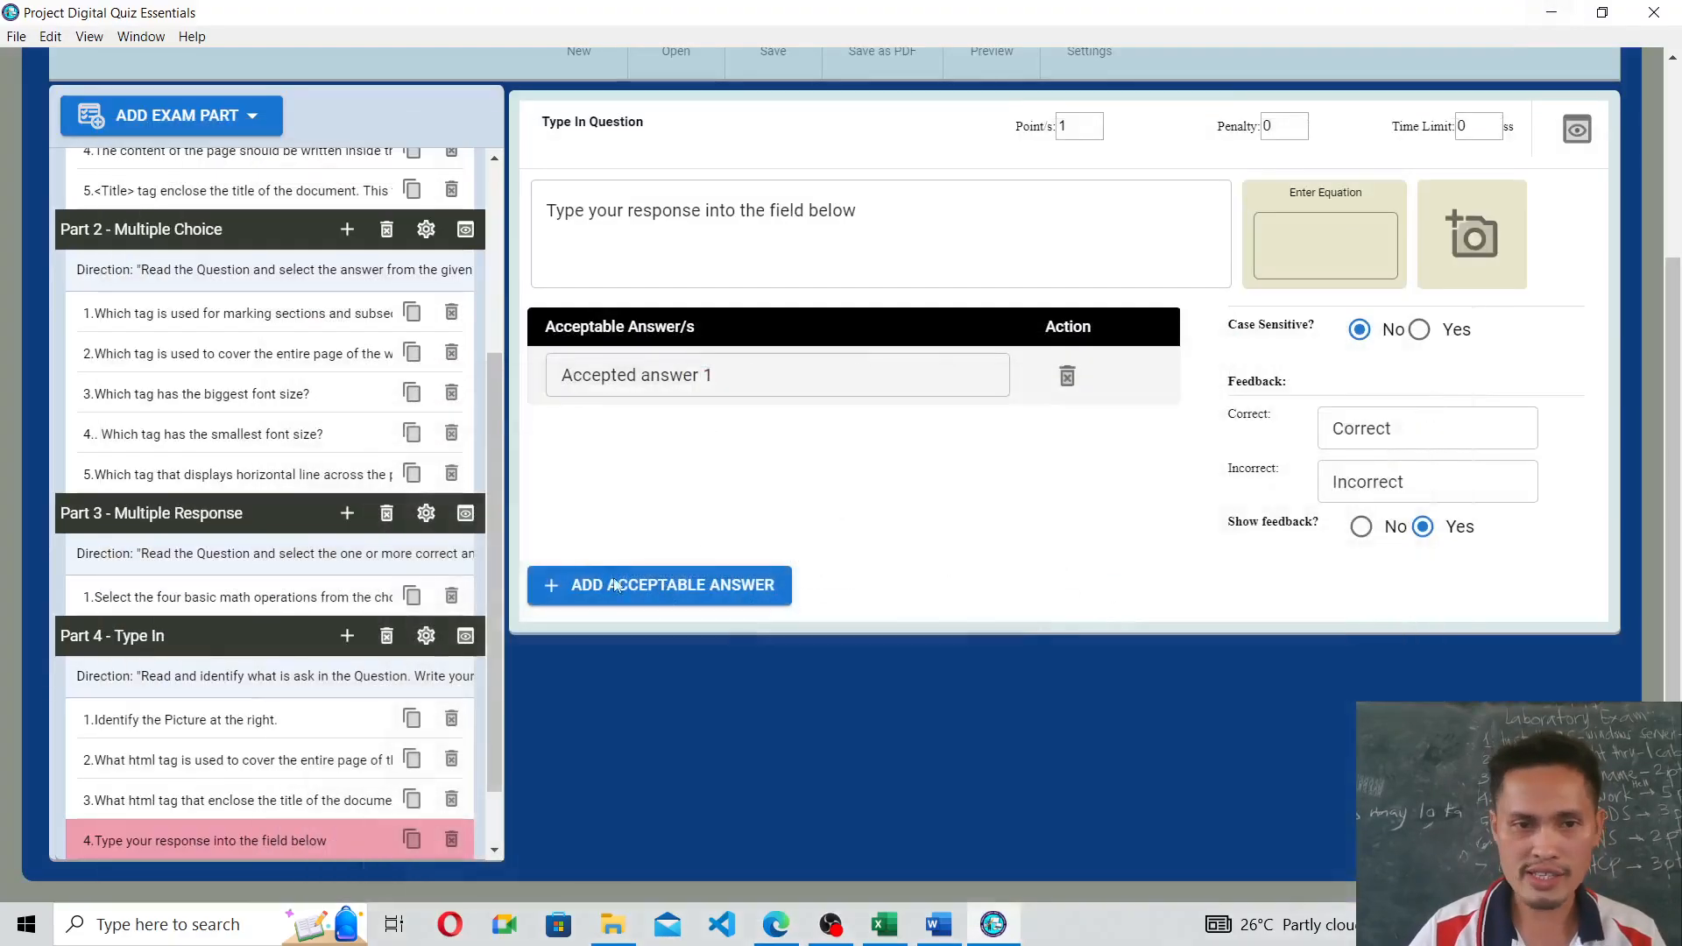
pyautogui.click(657, 210)
pyautogui.hotkey('ctrl', 'a')
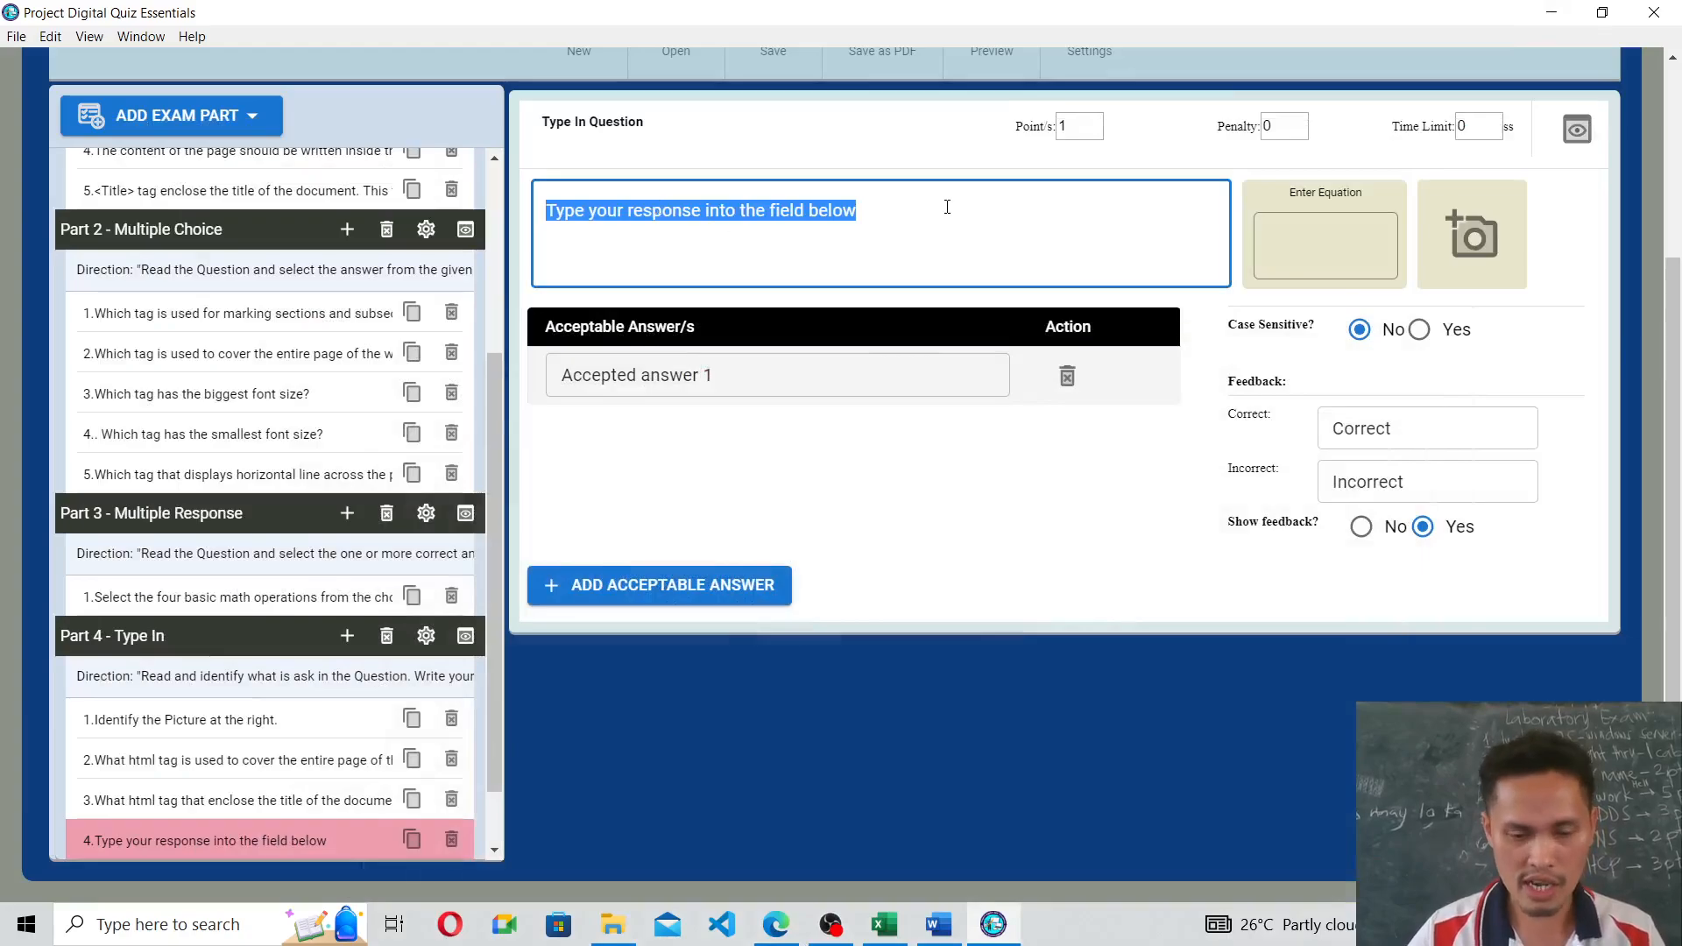
pyautogui.write('What do we call the CSS properties use to define/enhance/style html elements such as size, width and color?')
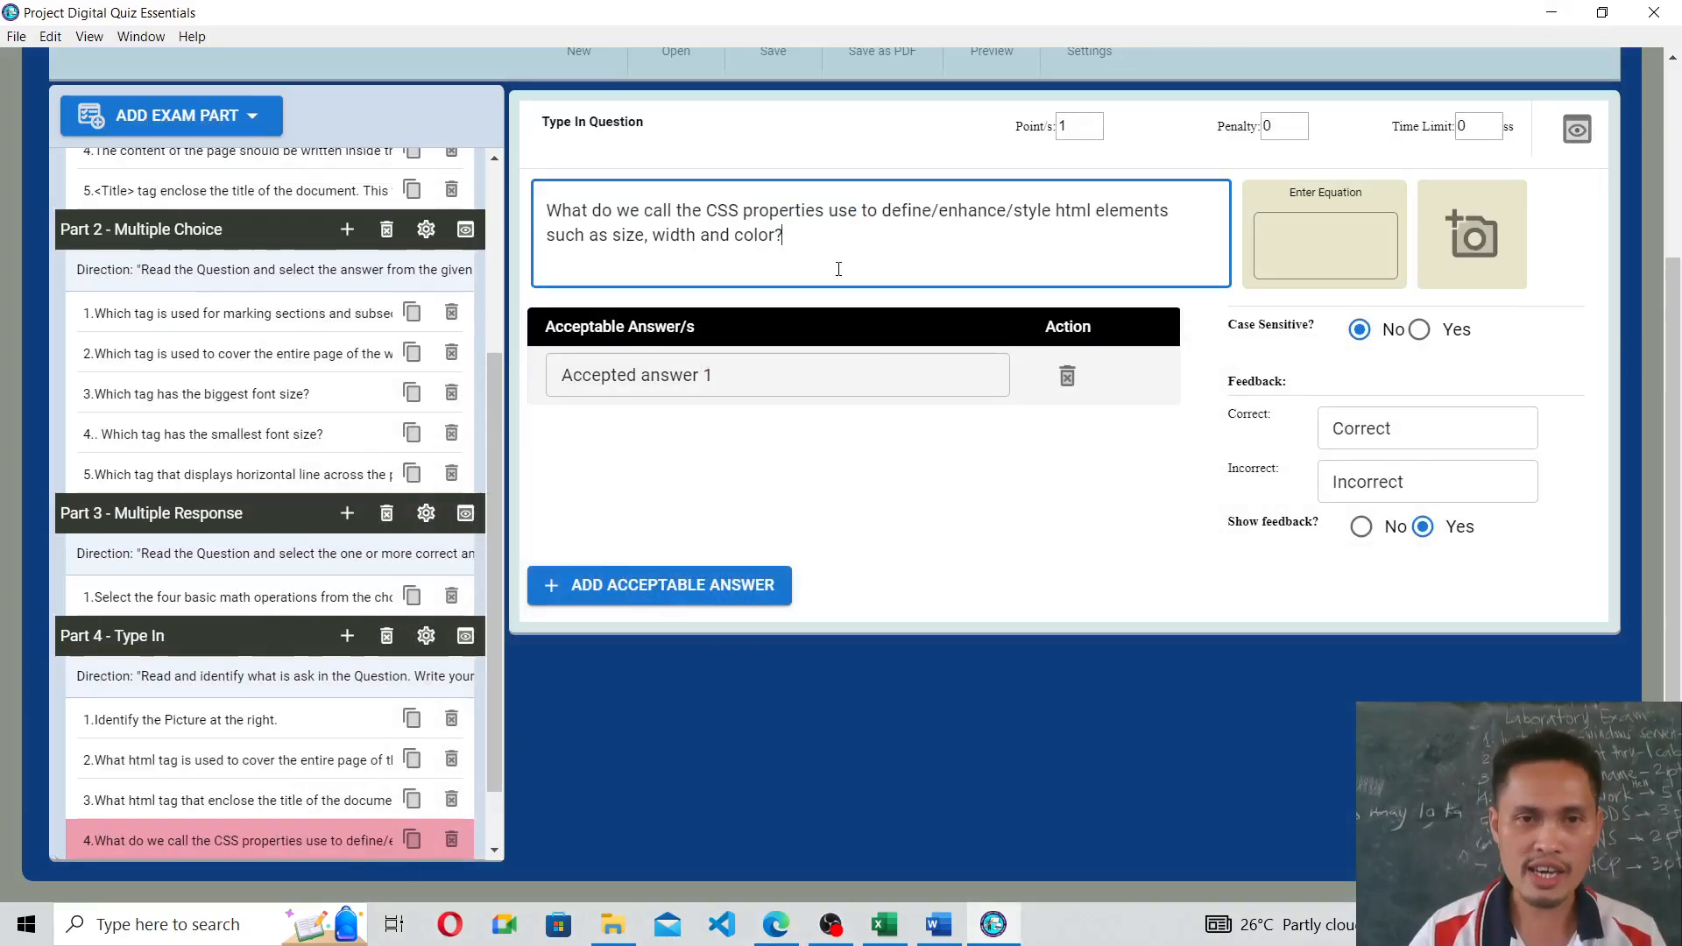
# Copy answer 3 from the Type In answer key in Quiz 1.pdf and reduce it to "Attributes" as the CSS question's first acceptable answer.
pyautogui.click(786, 926)
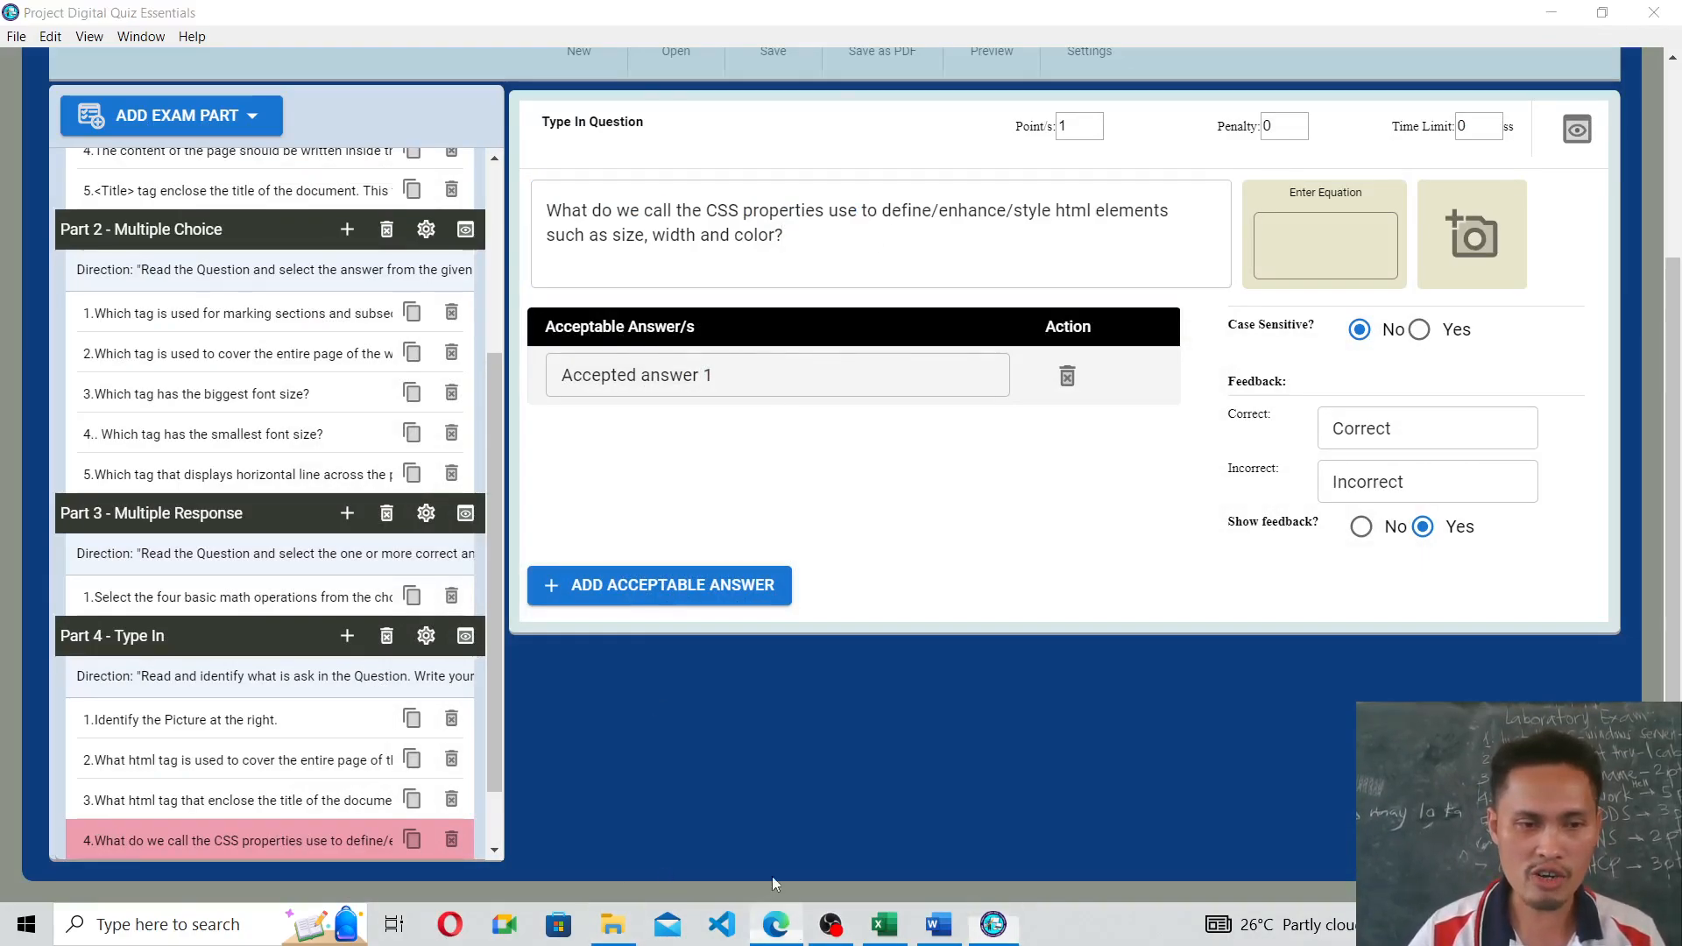
pyautogui.scroll(-10, 712, 533)
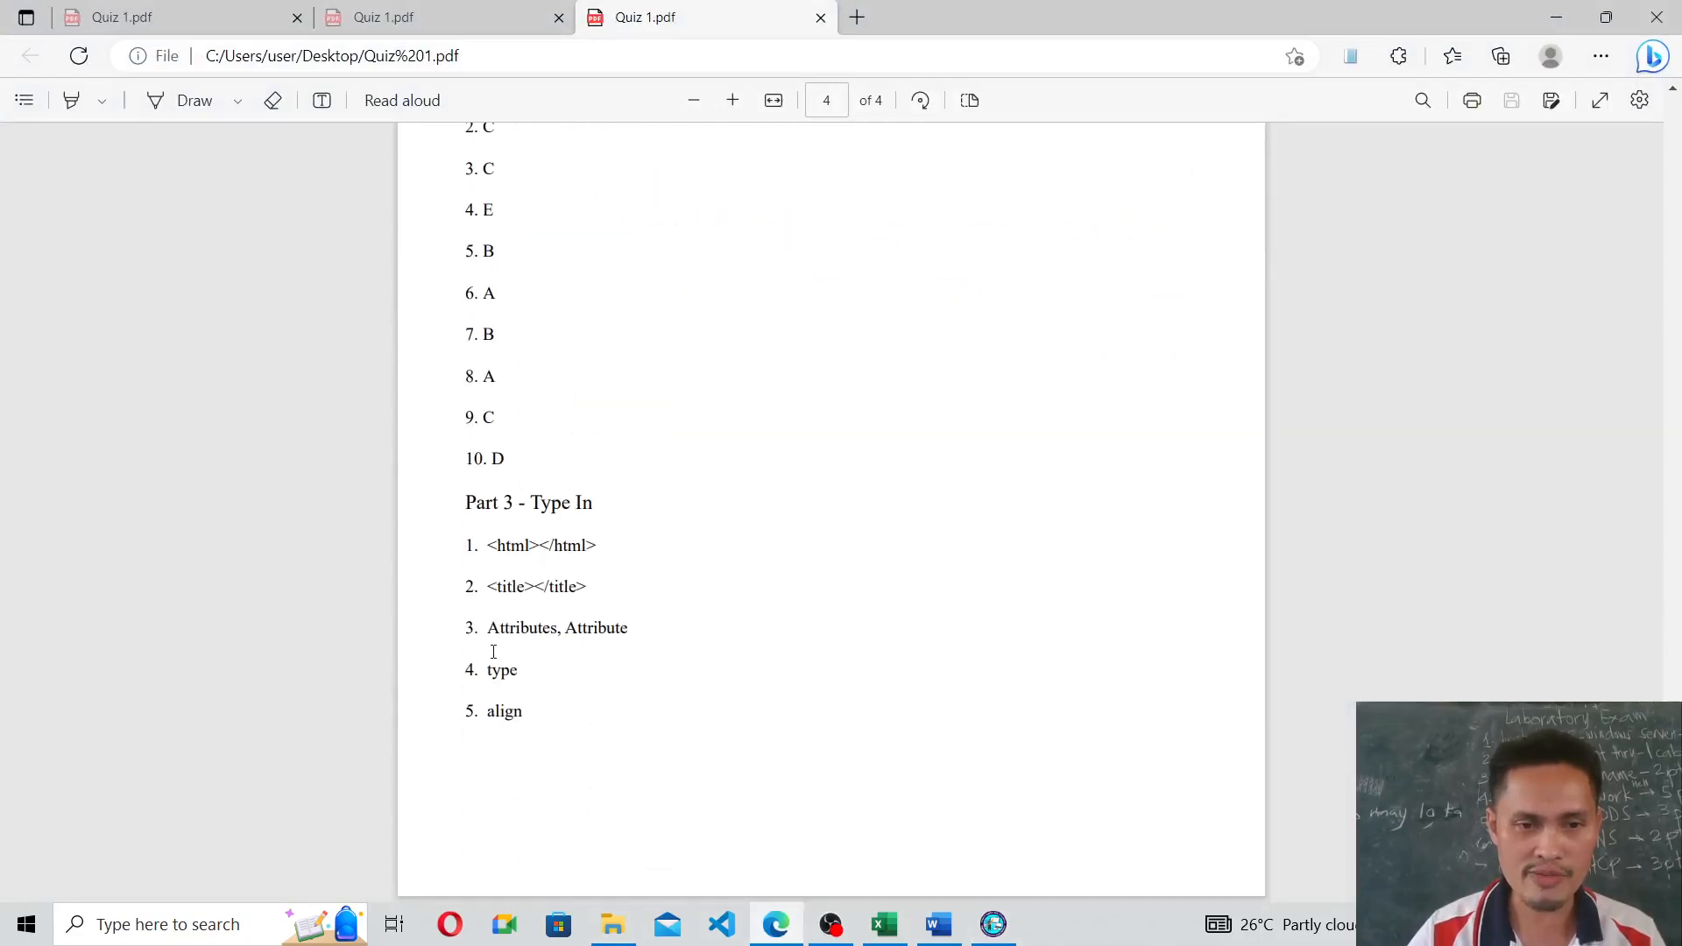
pyautogui.moveTo(488, 631); pyautogui.dragTo(620, 633)
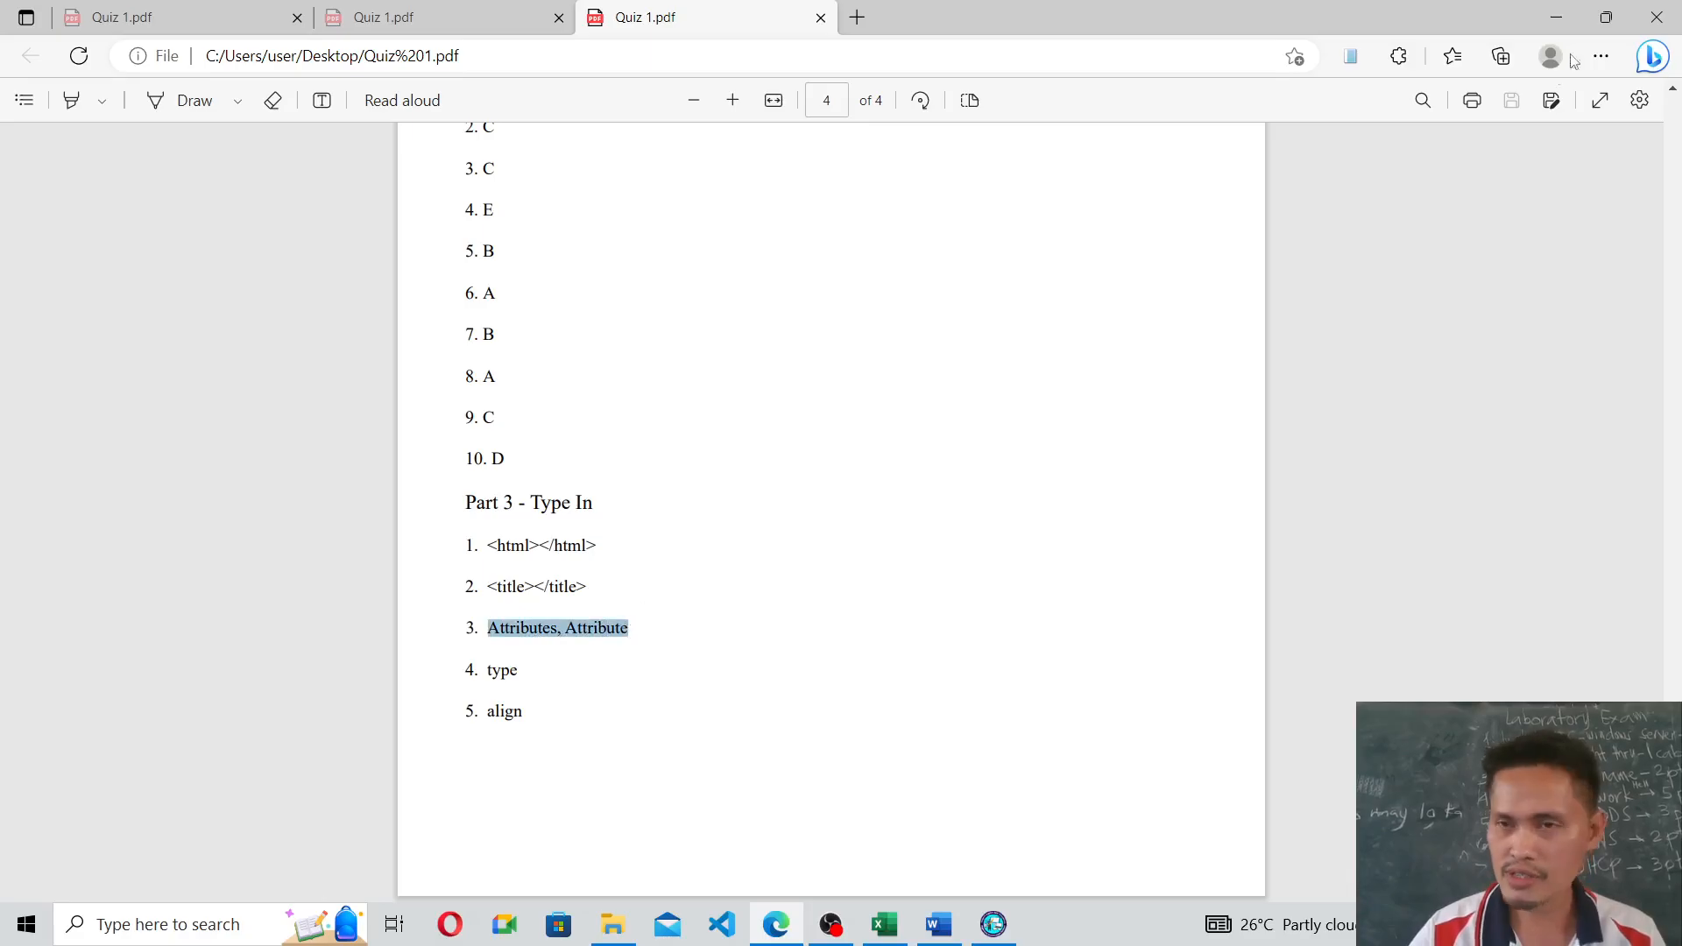
pyautogui.click(1556, 18)
pyautogui.moveTo(715, 376)
pyautogui.mouseDown()
pyautogui.moveTo(559, 358)
pyautogui.moveTo(722, 380)
pyautogui.mouseUp()
pyautogui.write('Attributes, Attribute')
pyautogui.press('BackSpace')
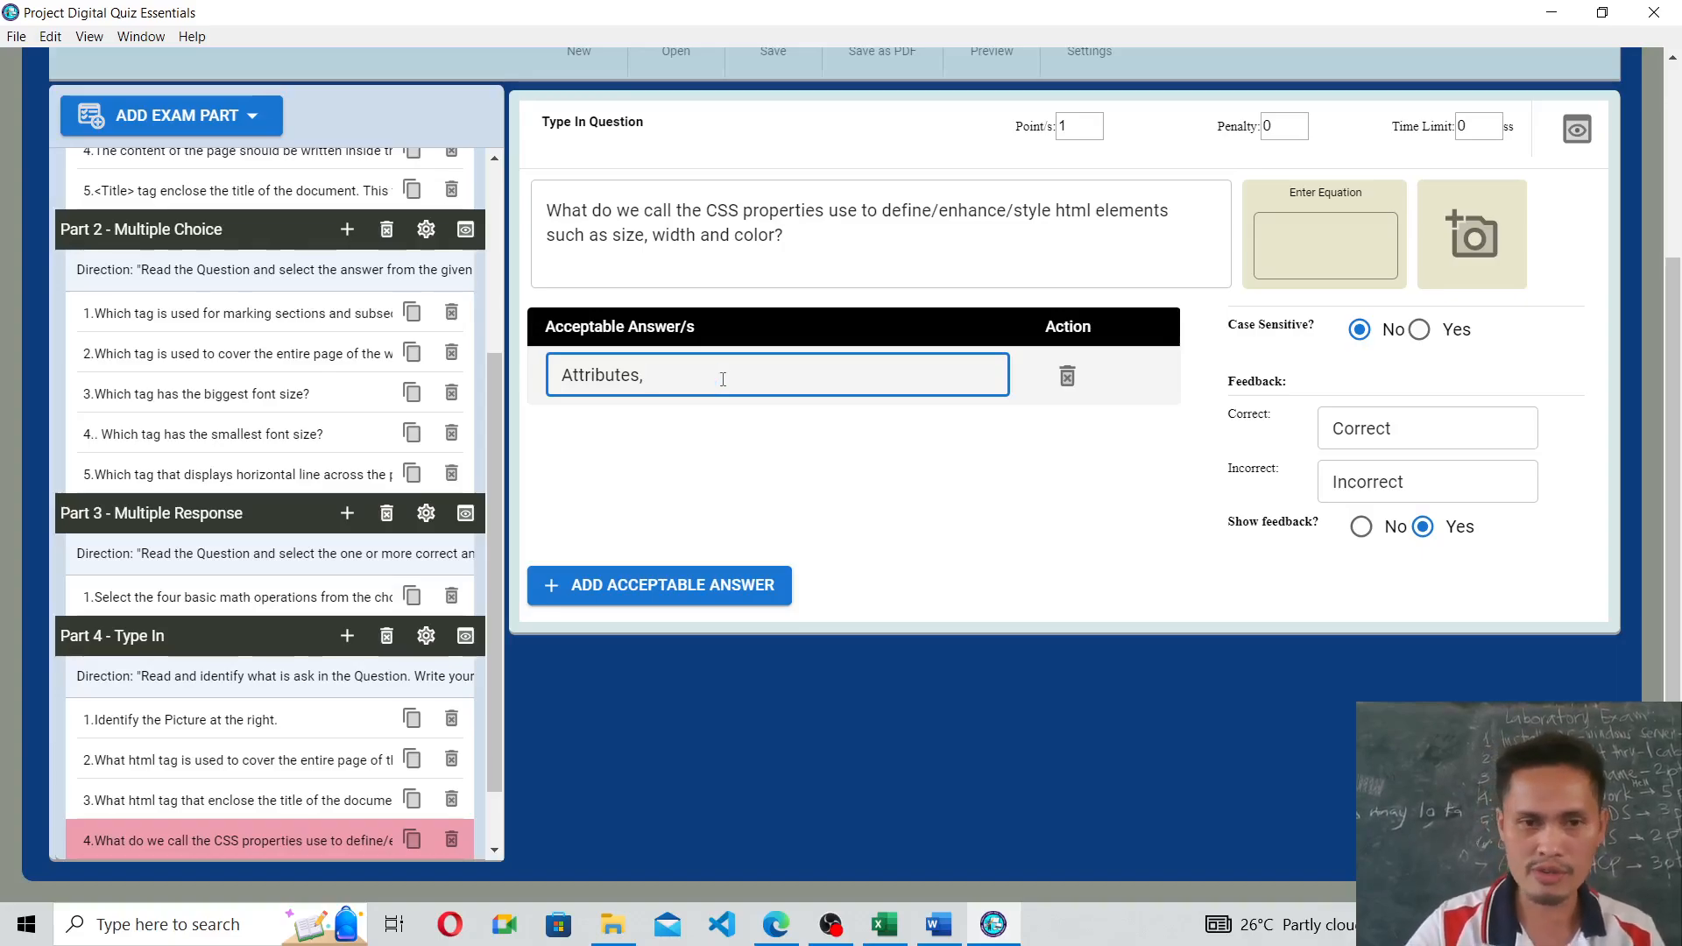
# Add a second acceptable answer, "Attribute", to the CSS properties question.
pyautogui.click(619, 585)
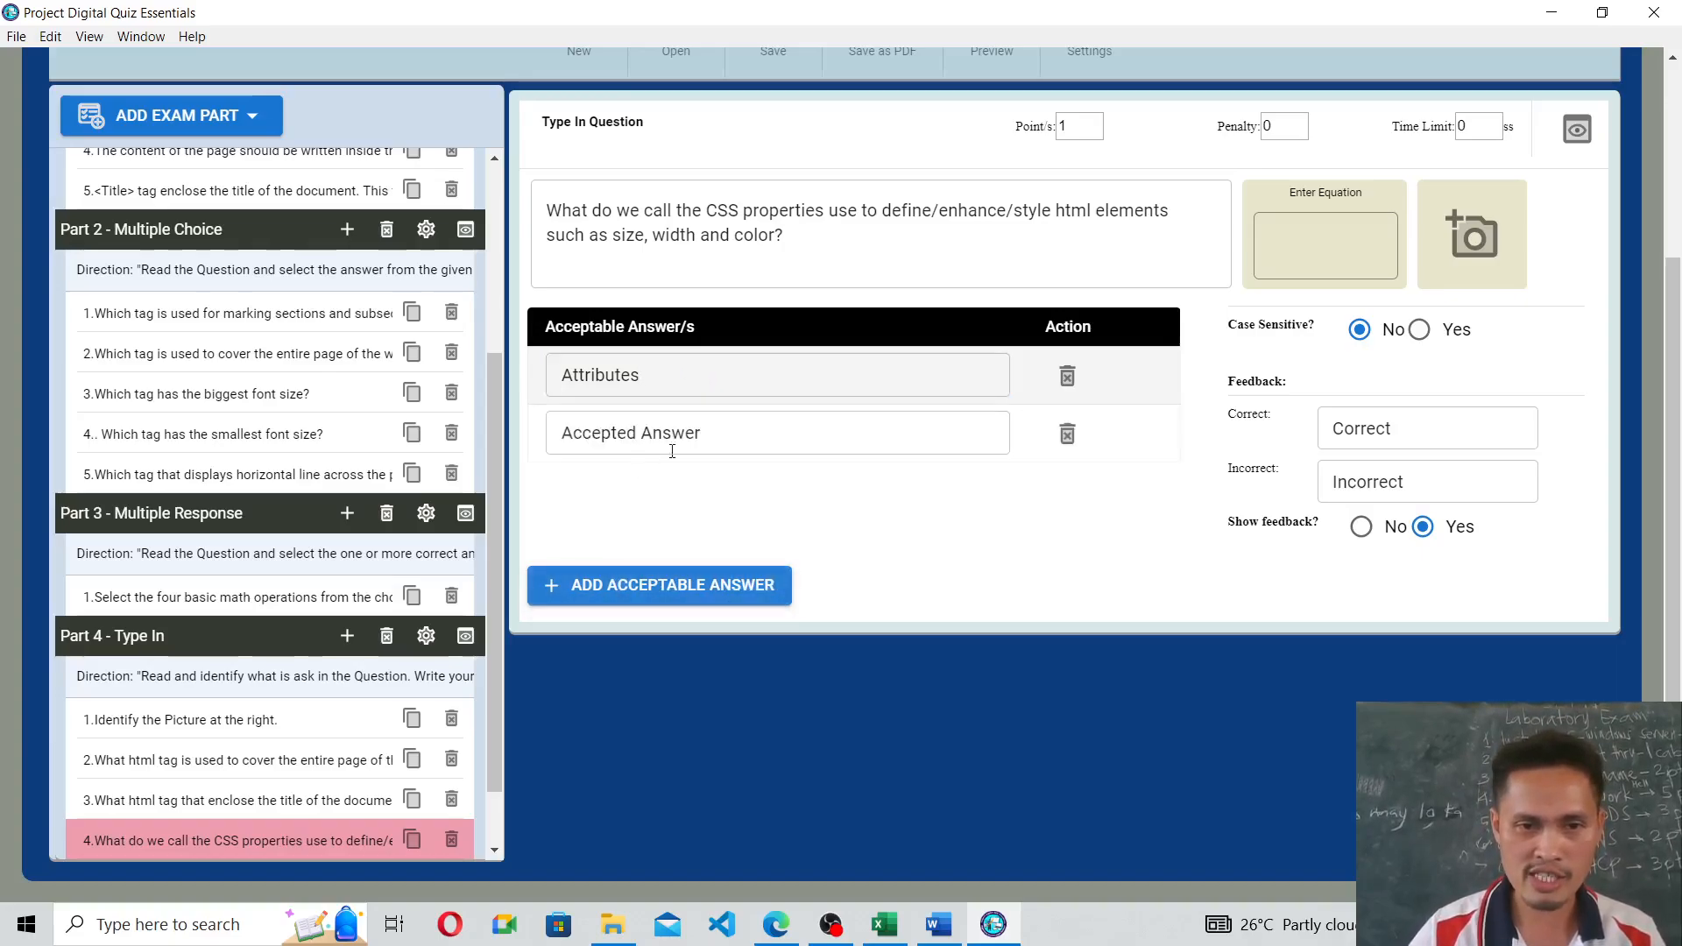
pyautogui.moveTo(710, 430); pyautogui.dragTo(487, 424)
pyautogui.write('Attribute')
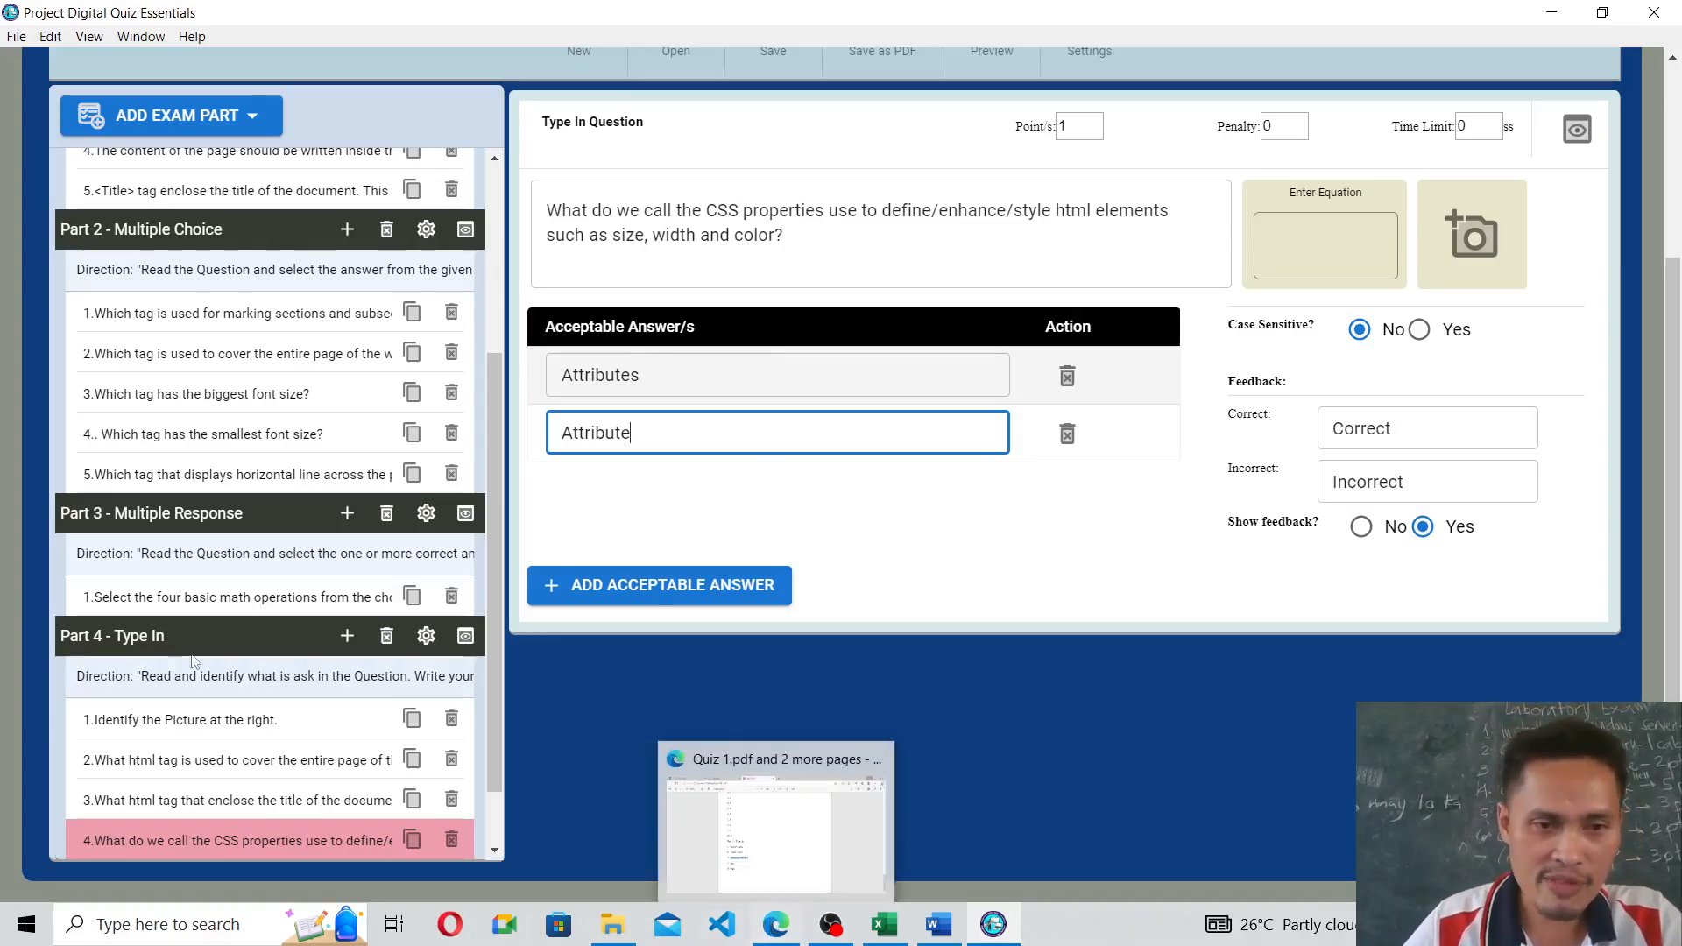
# Add a fifth question to Part 4 - Type In and copy the text of Type In question 4, about the <OL></OL> attribute, from Quiz 1.pdf.
pyautogui.click(347, 636)
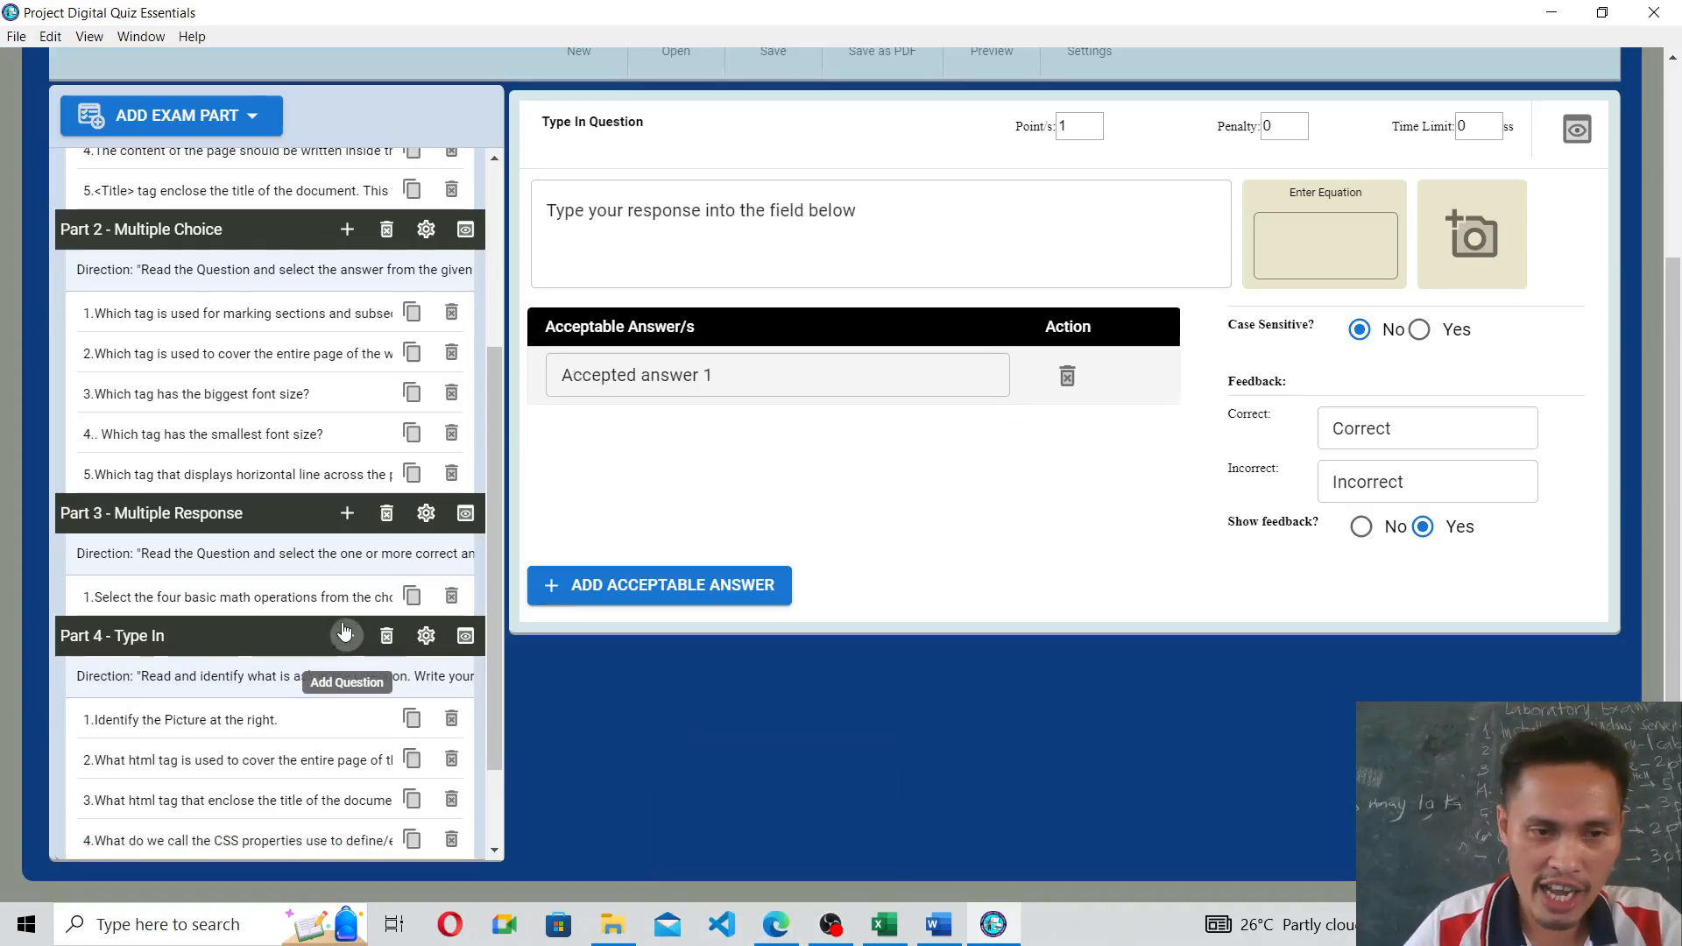
pyautogui.click(775, 924)
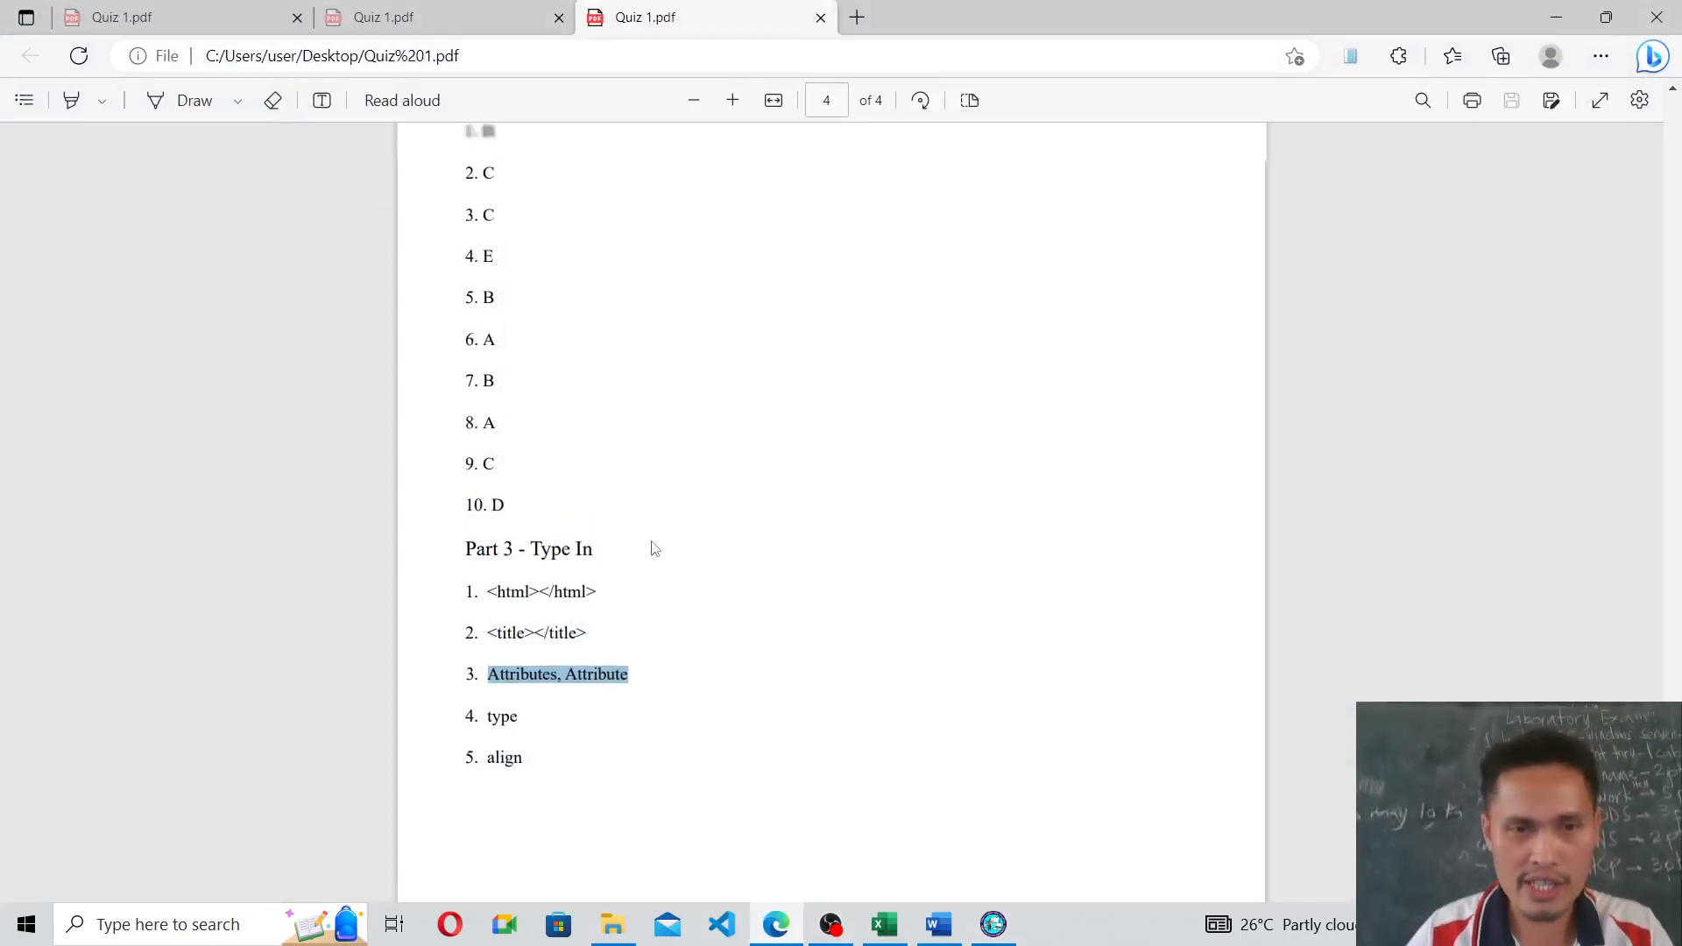
pyautogui.scroll(10, 656, 547)
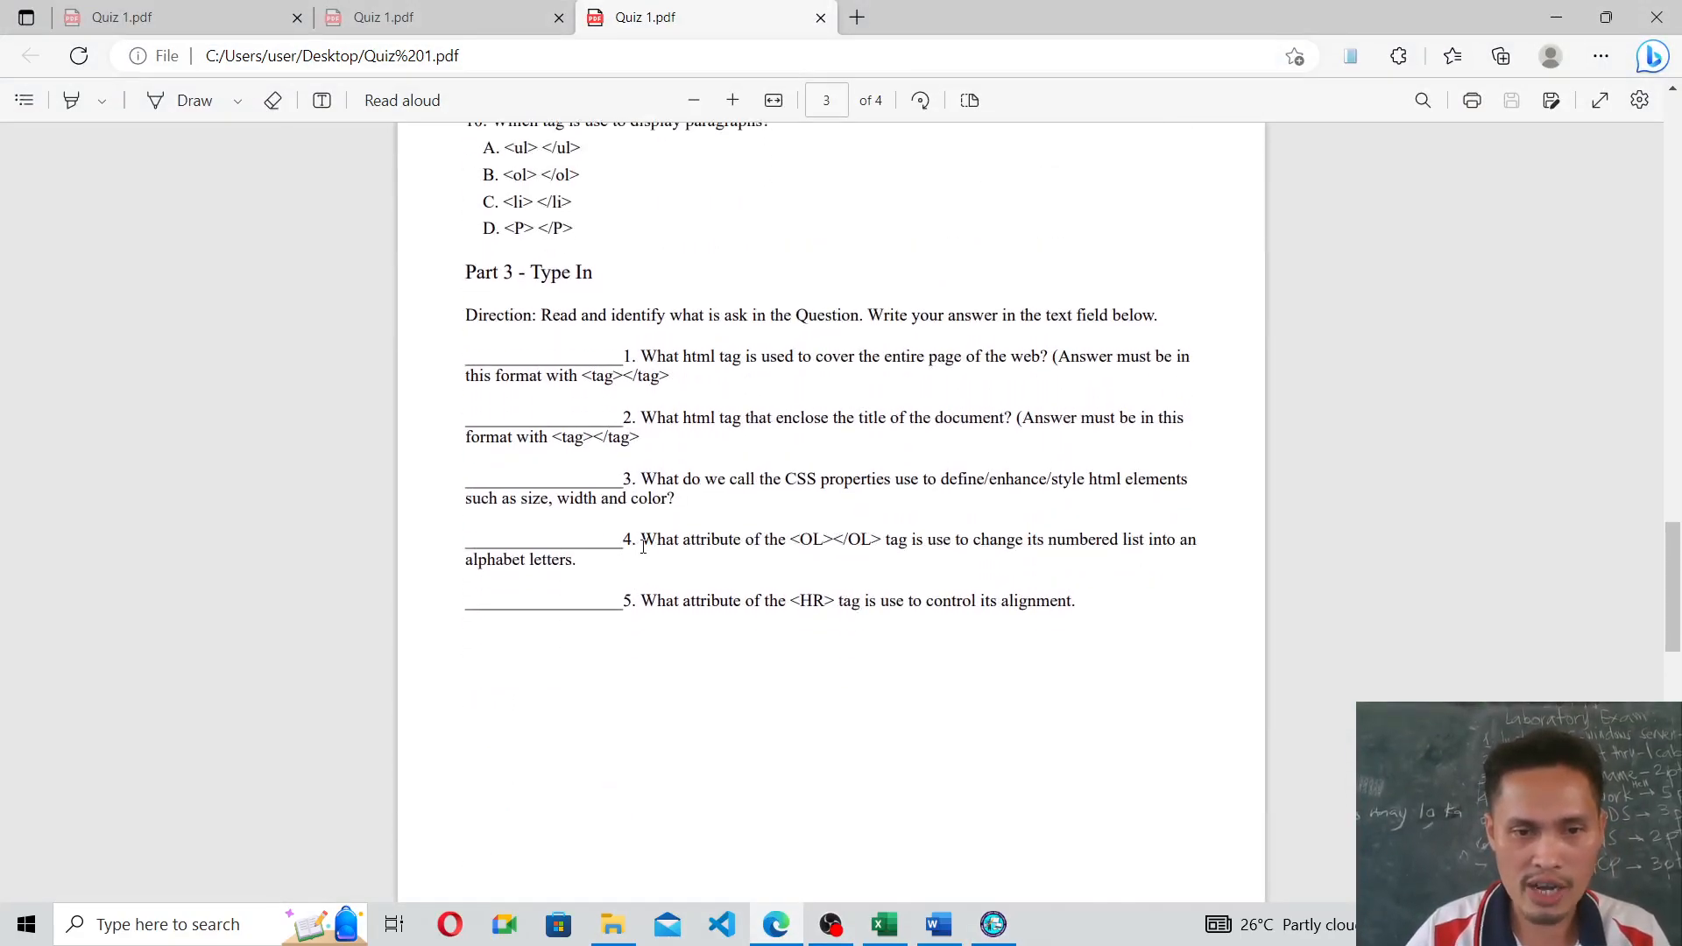
pyautogui.moveTo(631, 563); pyautogui.dragTo(631, 563)
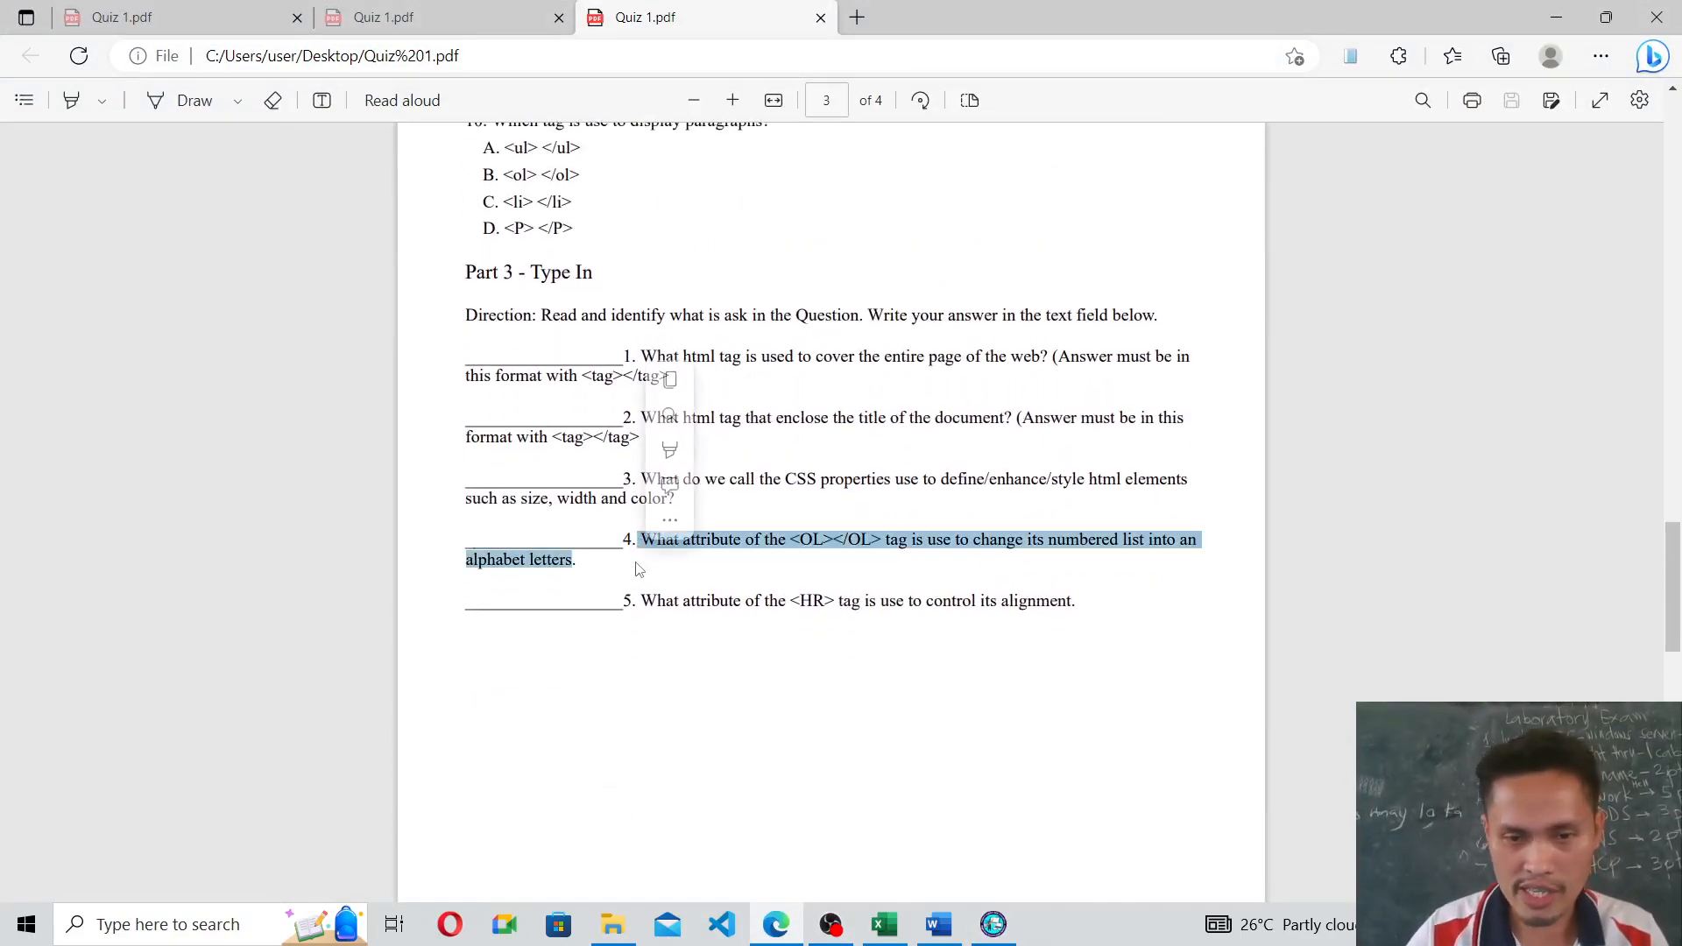
pyautogui.hotkey('ctrl', 'c')
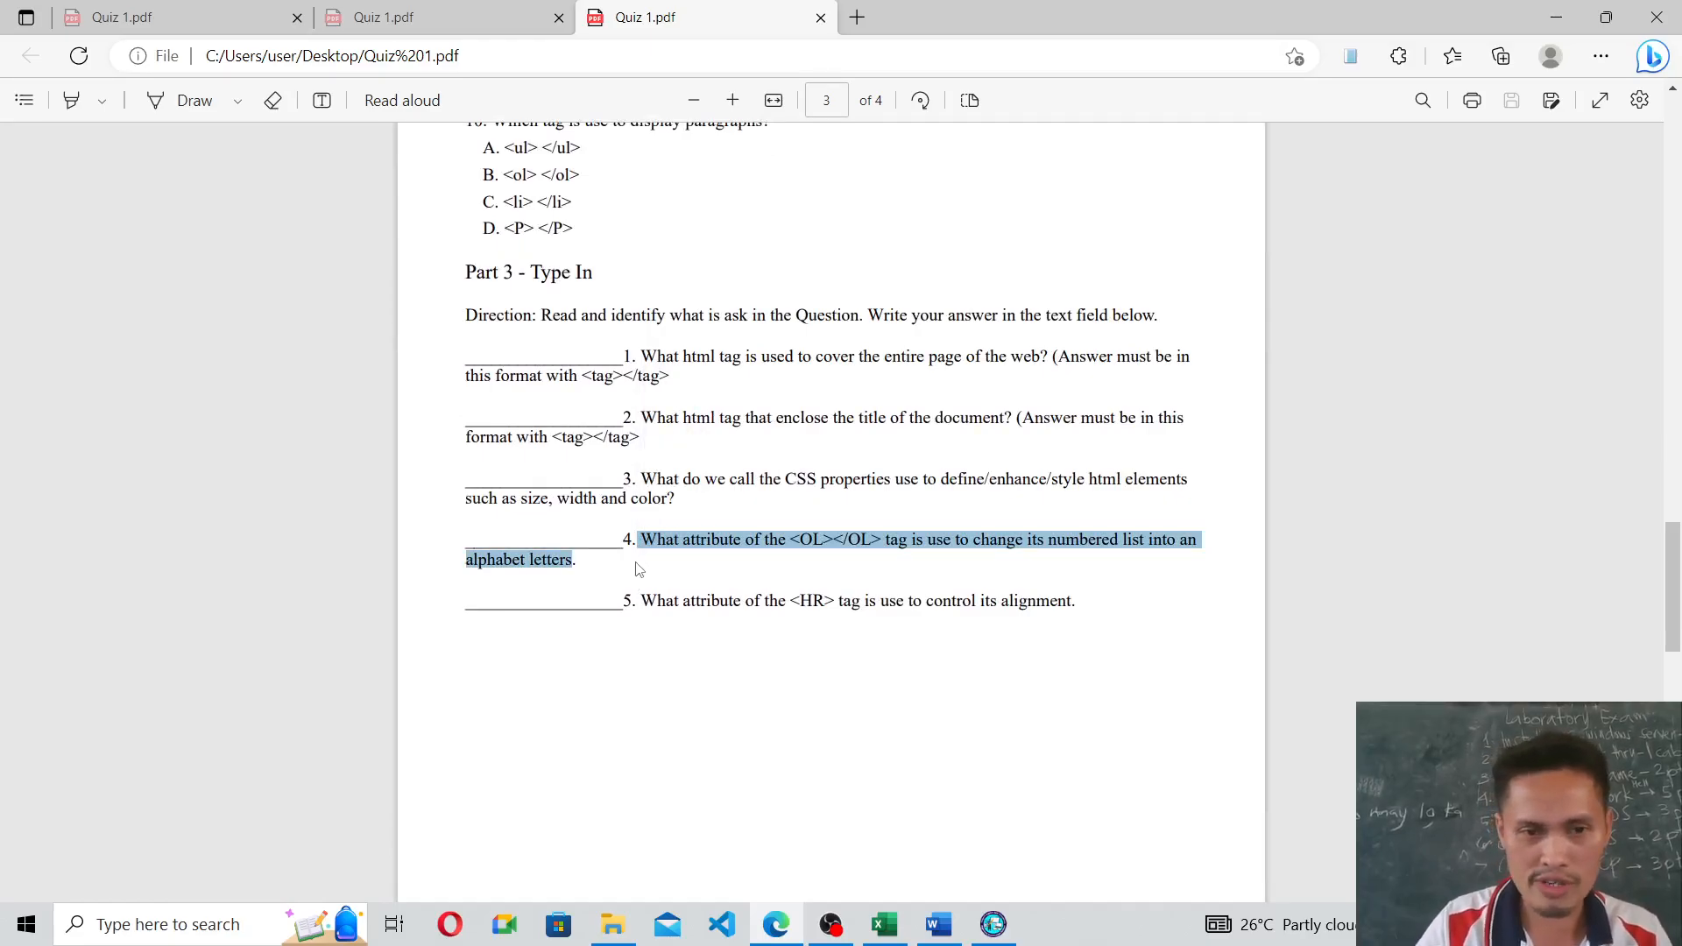
# Paste the copied question about the <OL></OL> attribute into the new Type In question and end it with a question mark.
pyautogui.click(1556, 18)
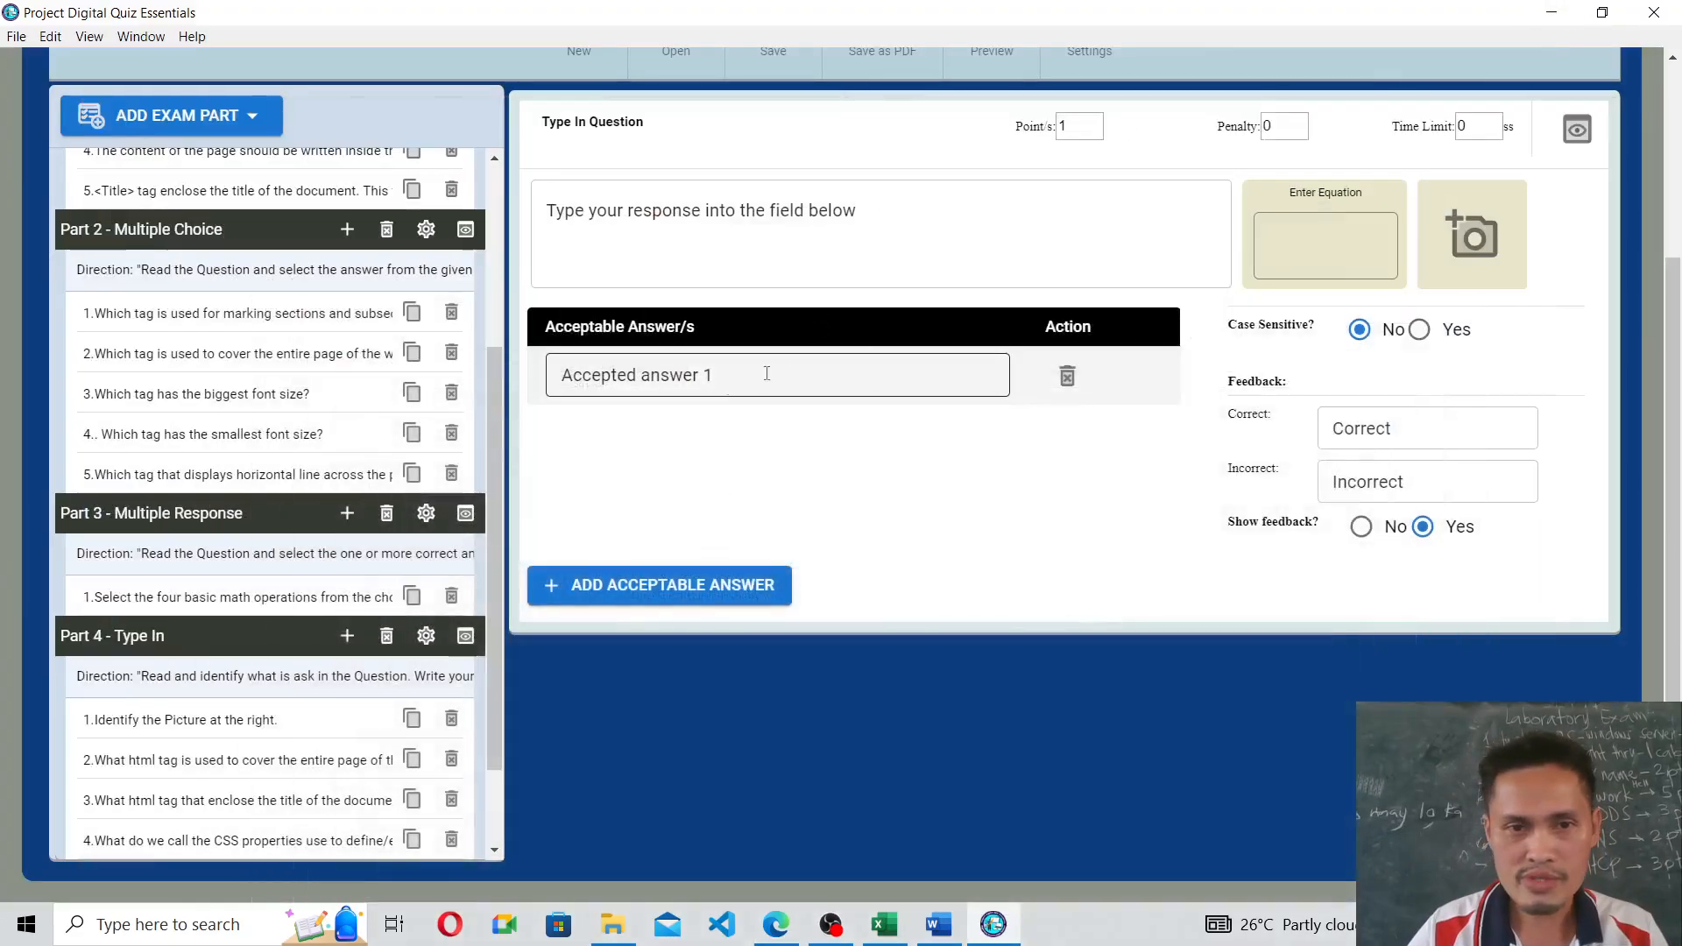
pyautogui.click(855, 235)
pyautogui.hotkey('ctrl', 'v')
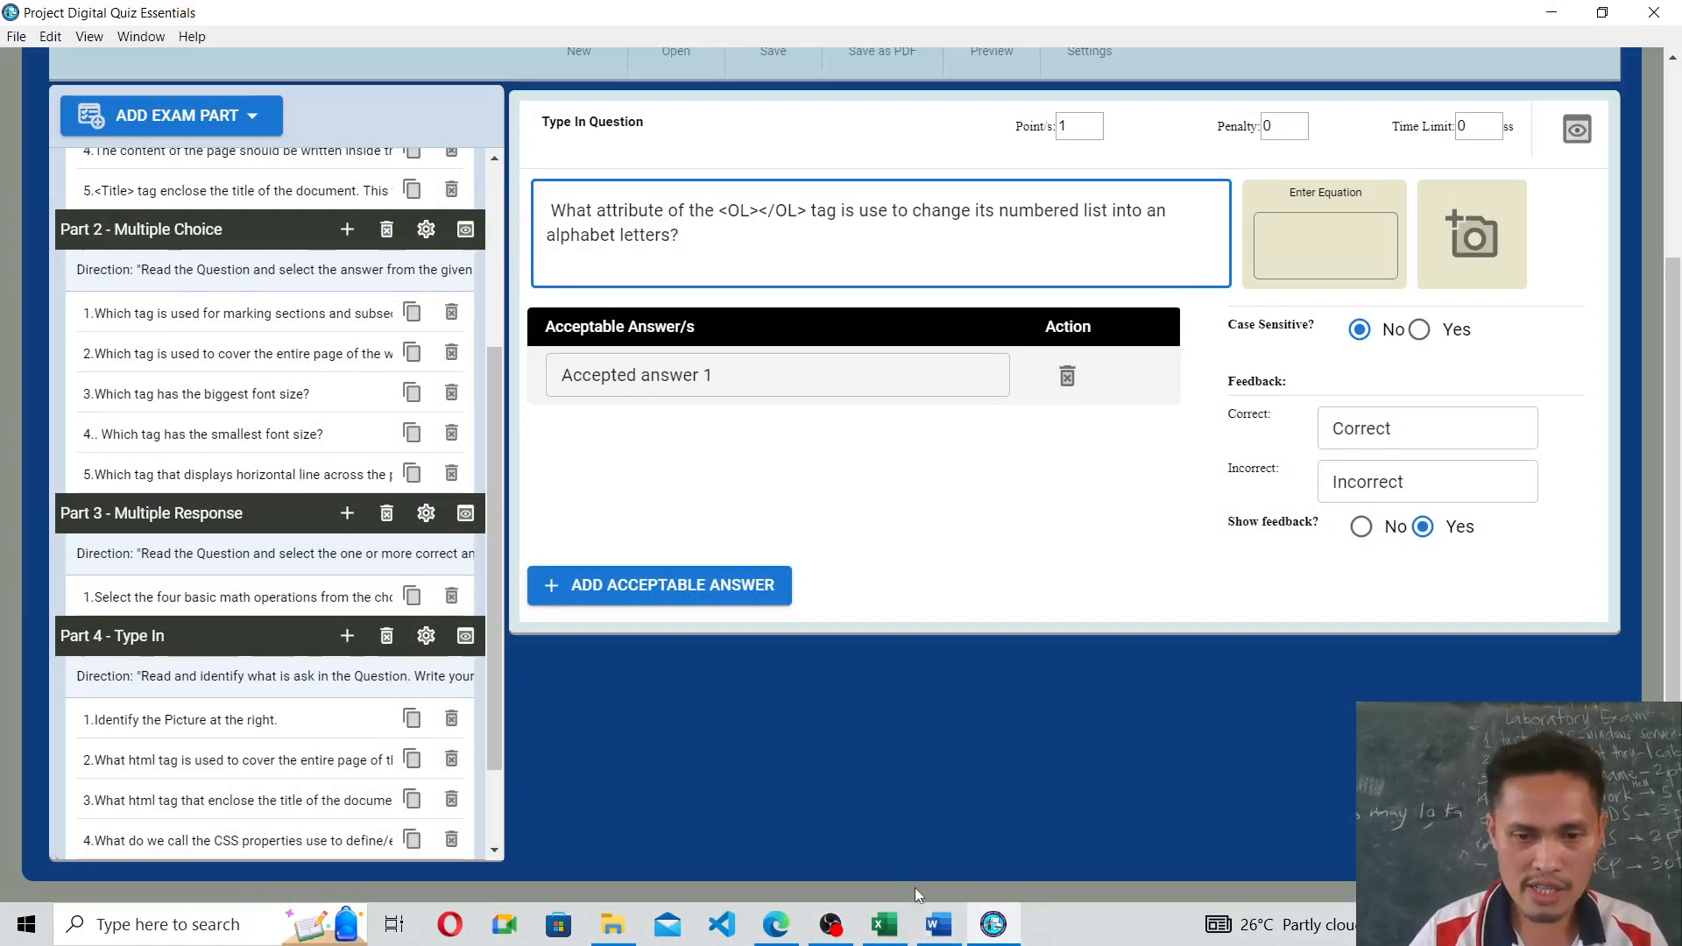
# Look up answer 4 in the Type In answer key of Quiz 1.pdf and enter "type" as the <OL></OL> question's acceptable answer.
pyautogui.click(775, 924)
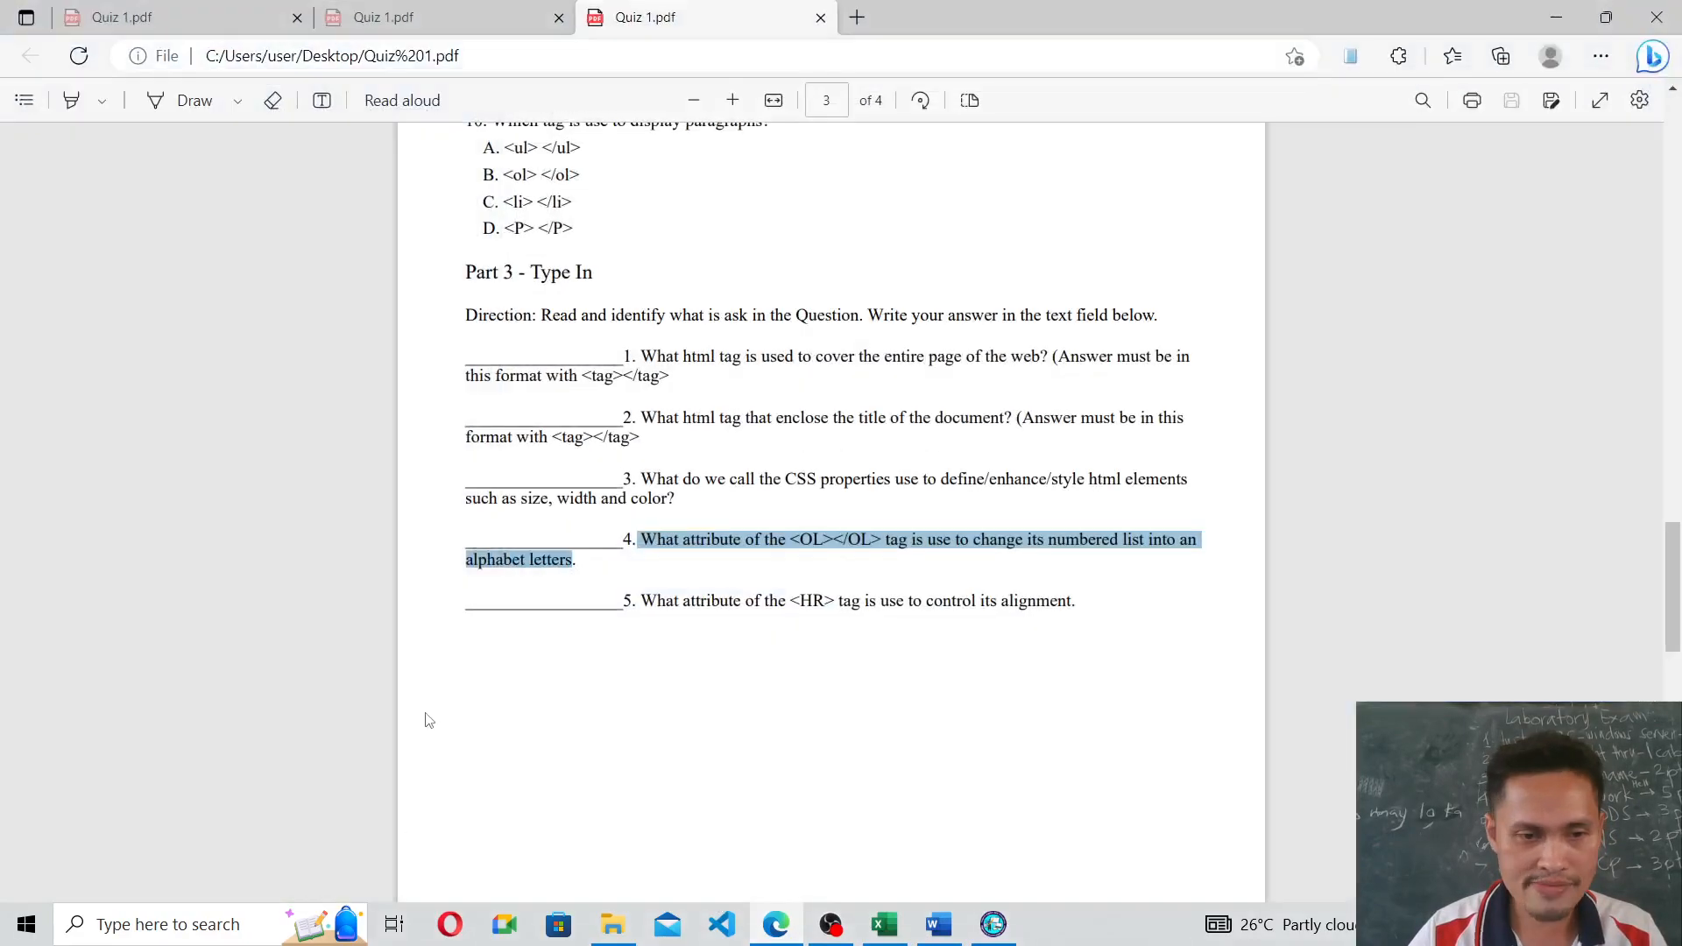
pyautogui.scroll(-5, 517, 722)
pyautogui.scroll(-6, 516, 718)
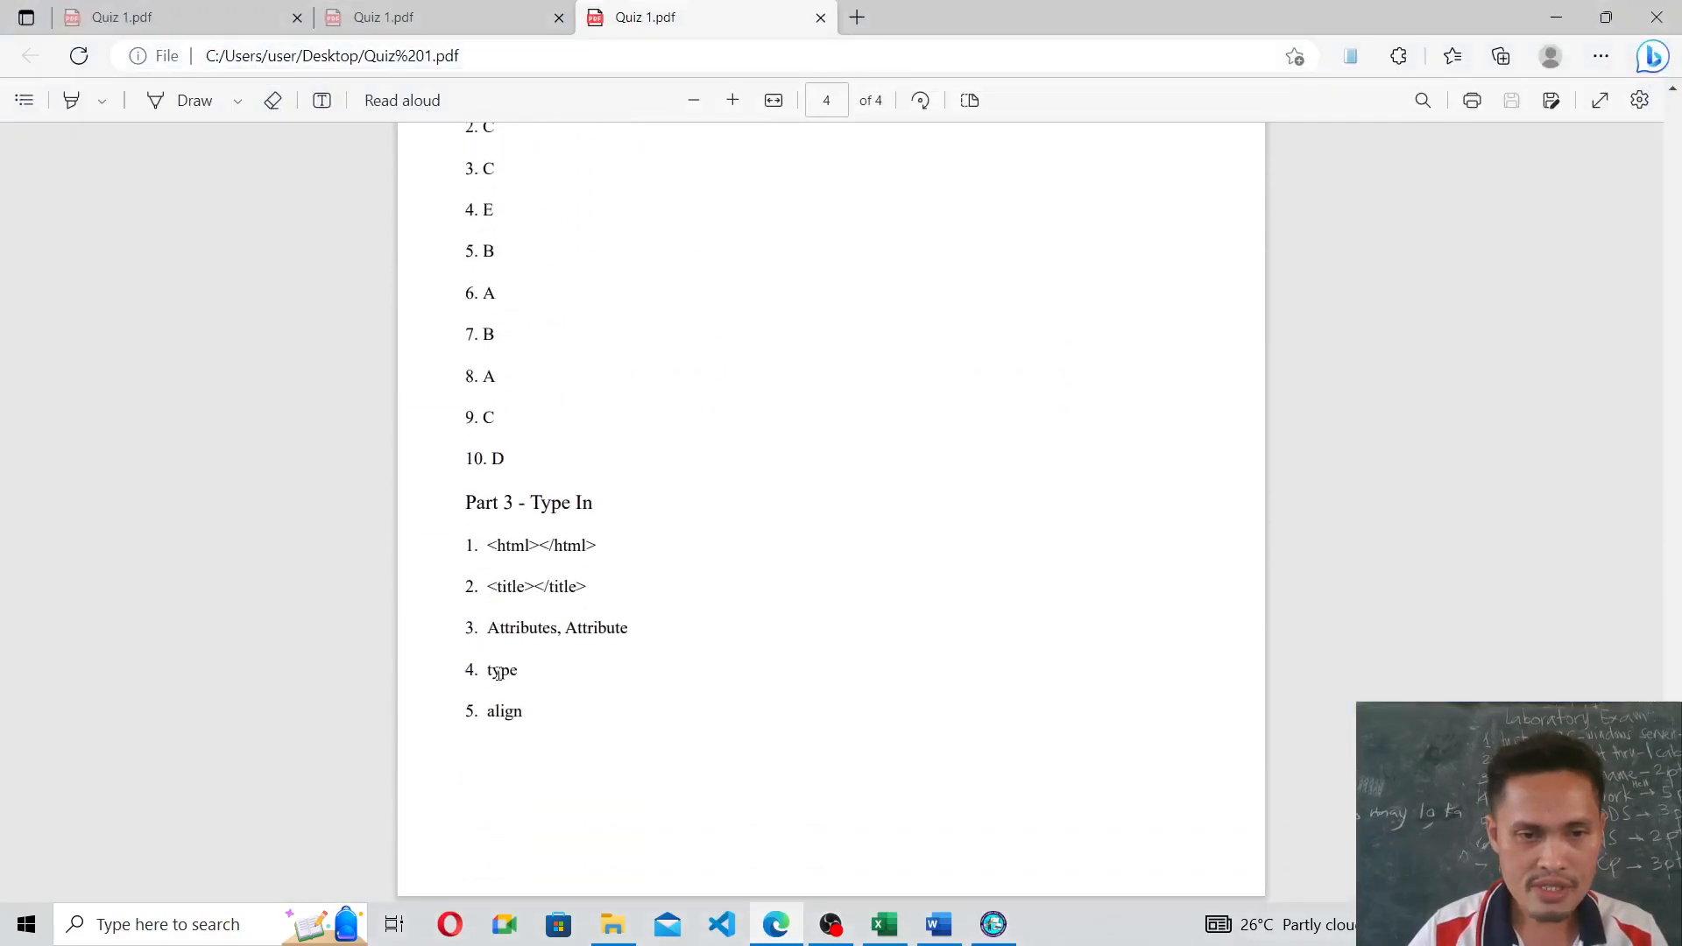
pyautogui.doubleClick(493, 673)
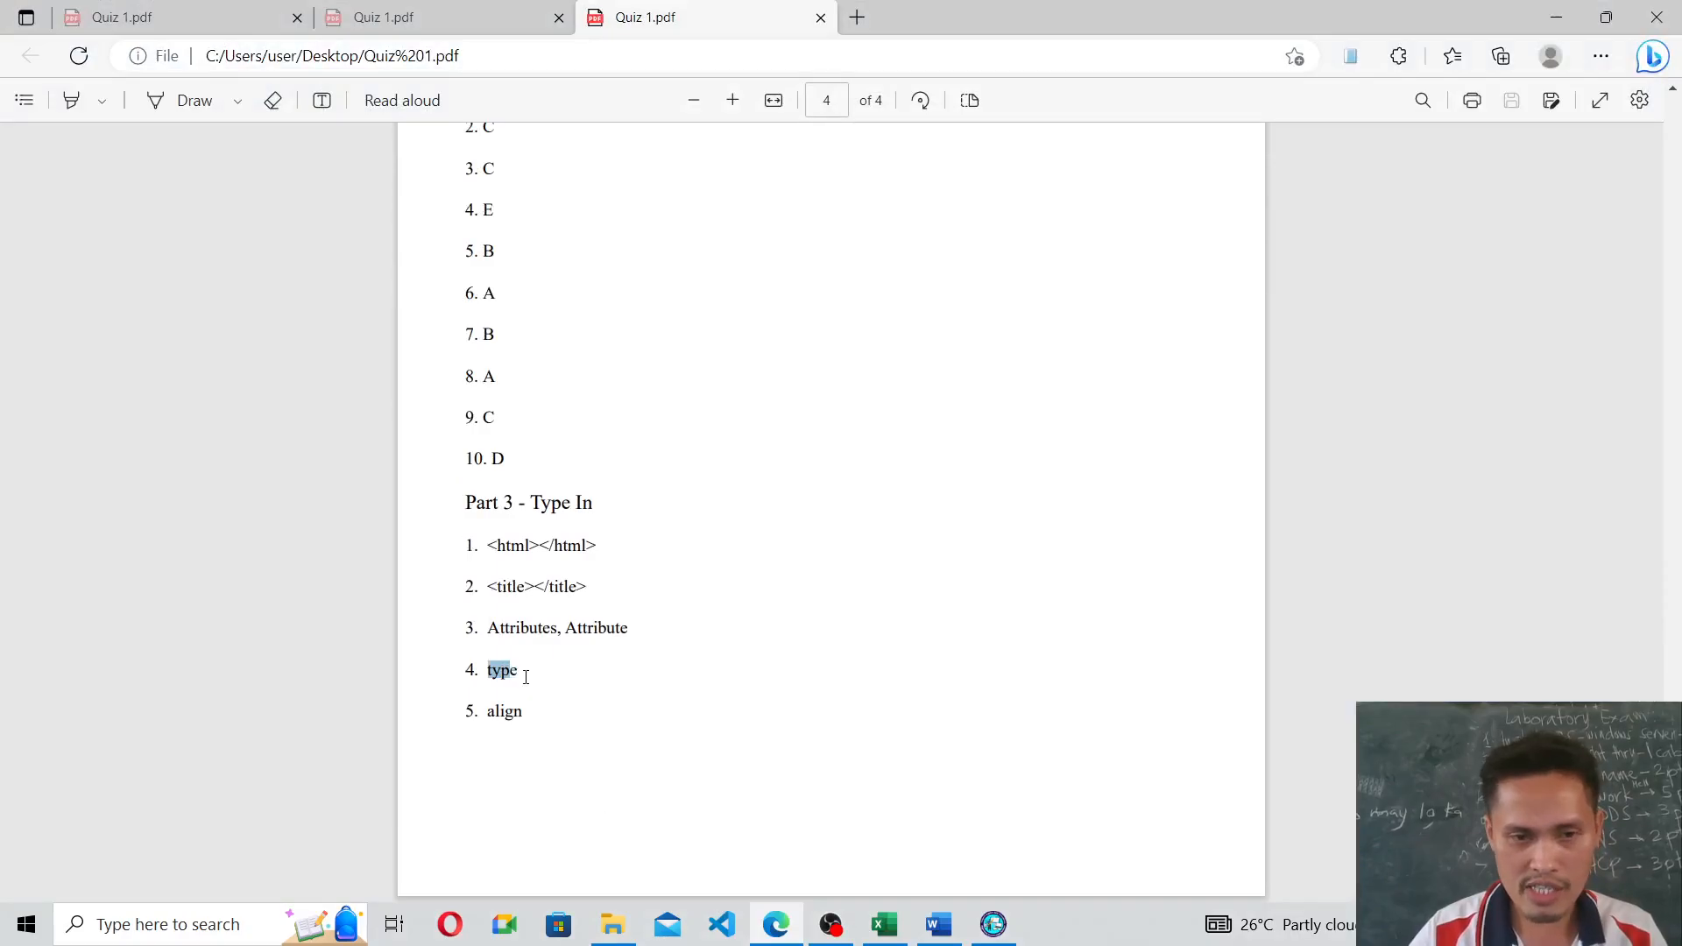
pyautogui.moveTo(525, 676); pyautogui.dragTo(524, 679)
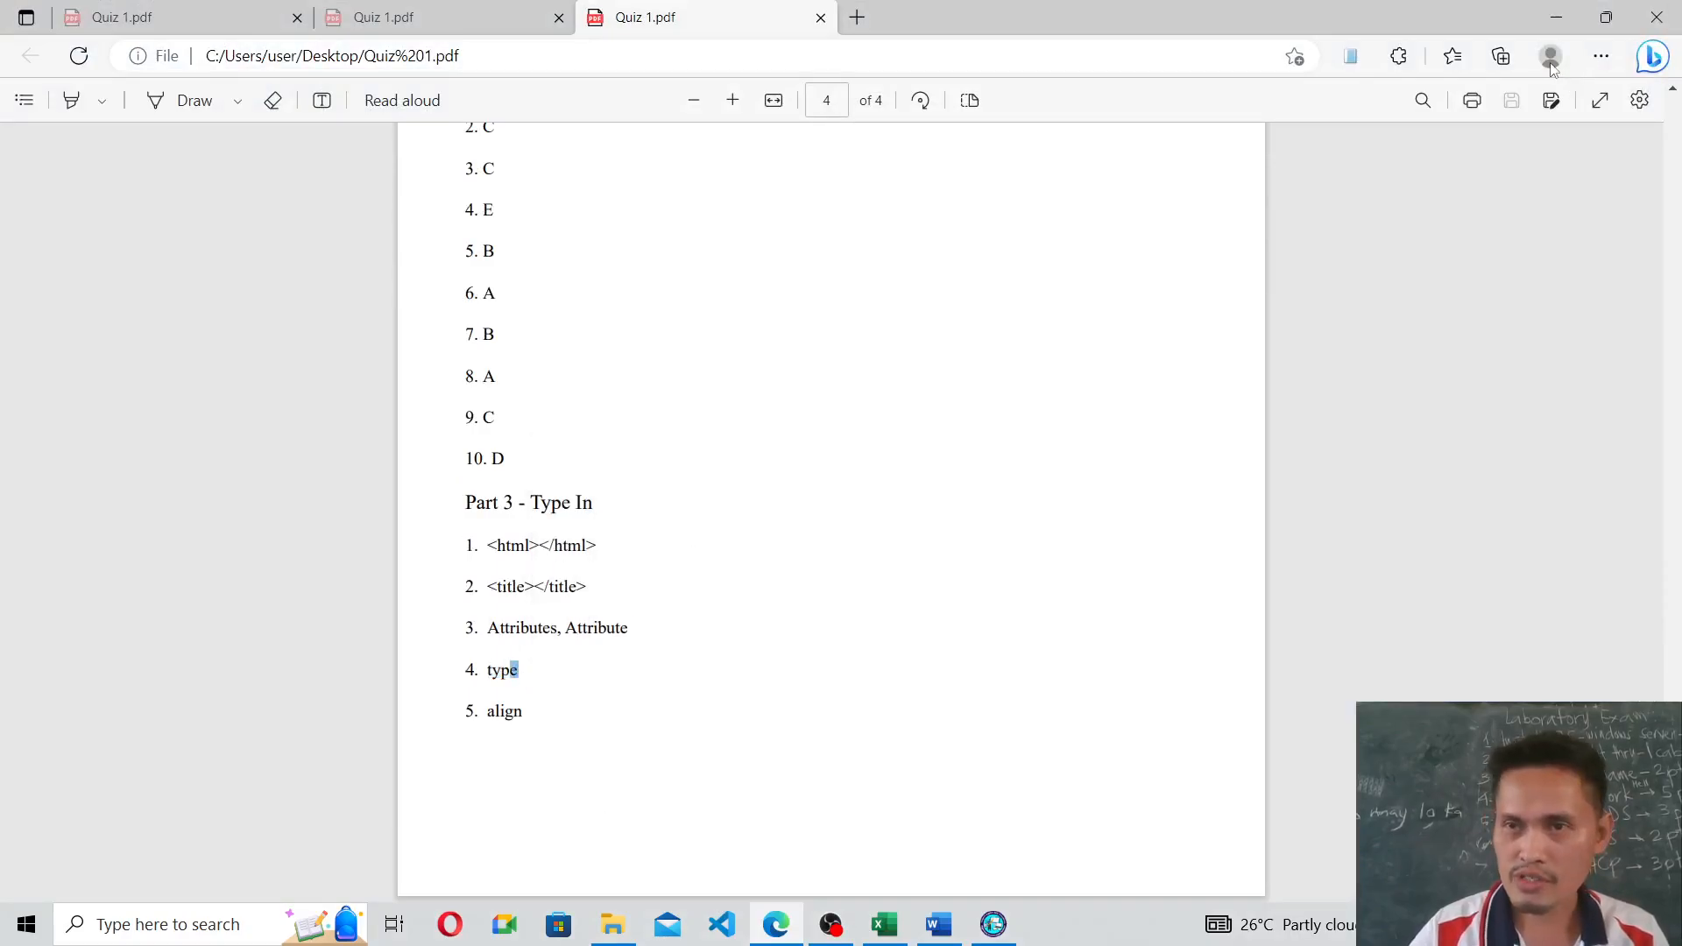
pyautogui.click(1556, 18)
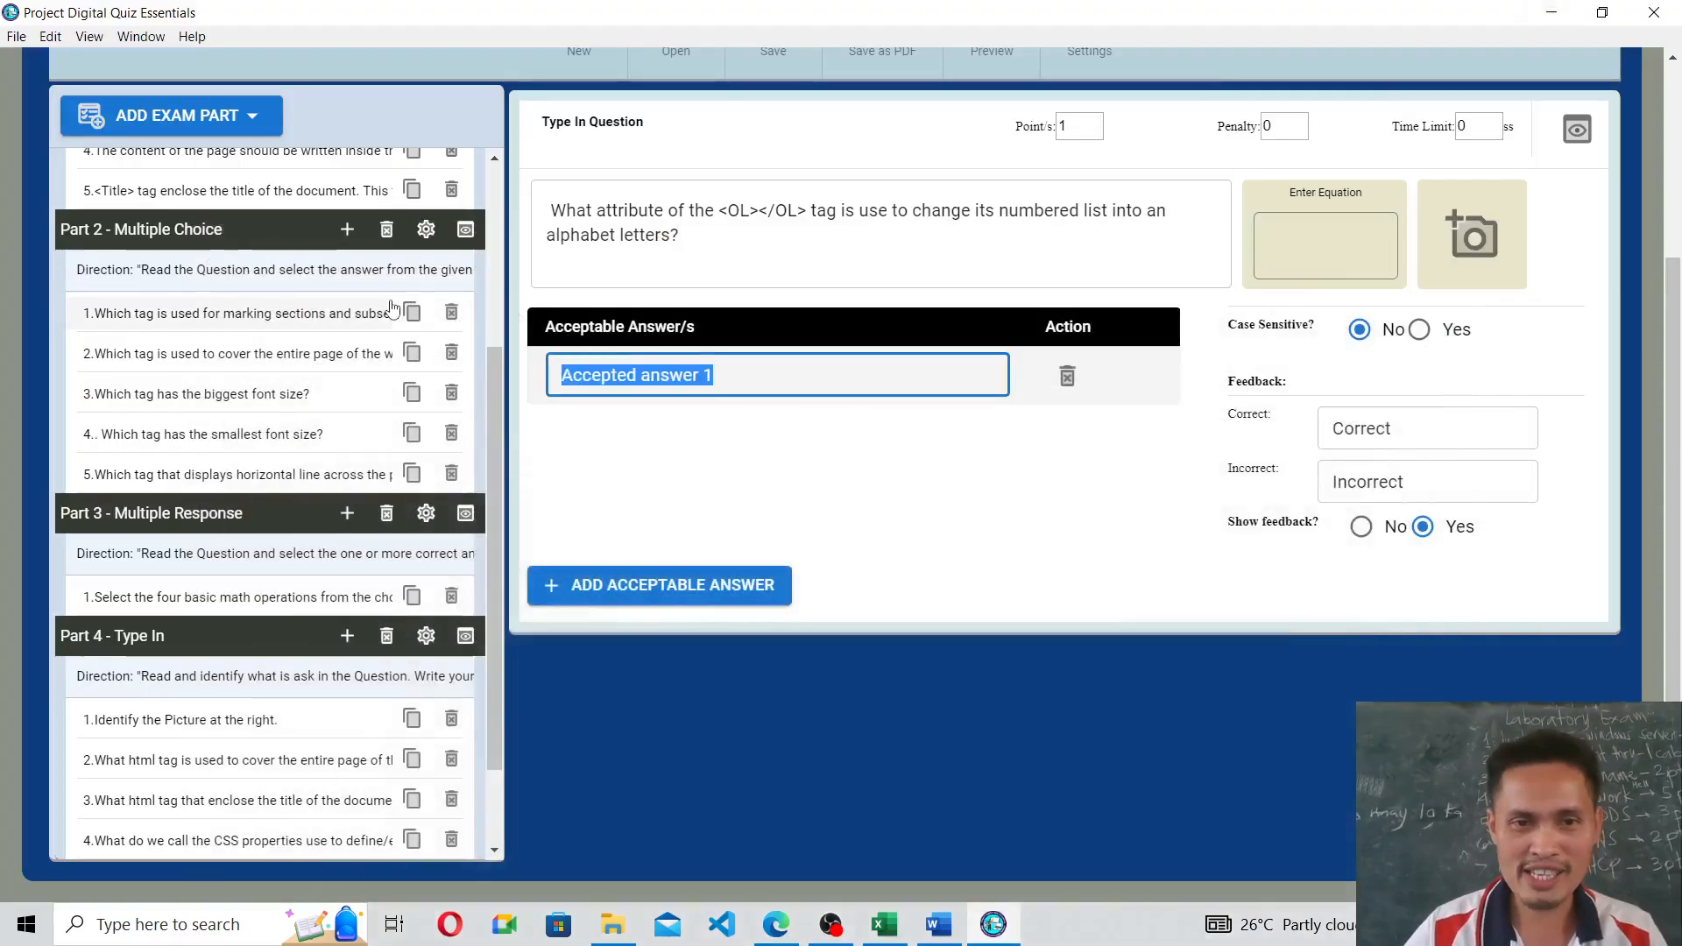
pyautogui.write('type')
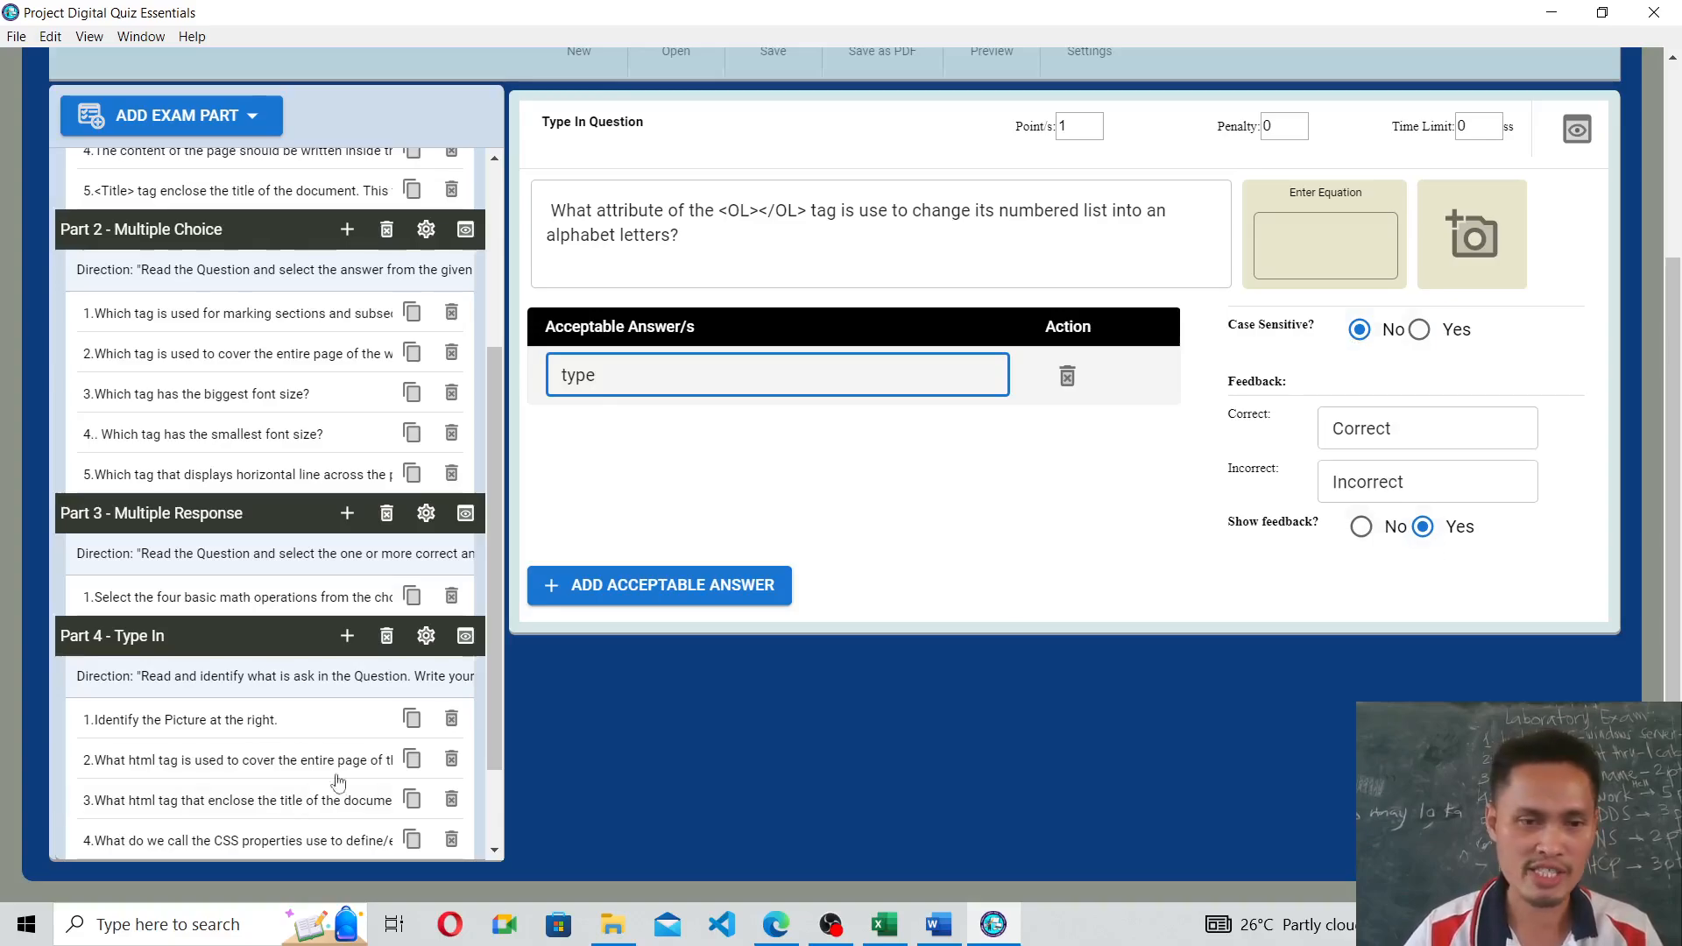
# Set the time limit of the <OL></OL> attribute question in Part 4 - Type In to 40 seconds.
pyautogui.scroll(3, 1355, 316)
pyautogui.scroll(-1, 1441, 352)
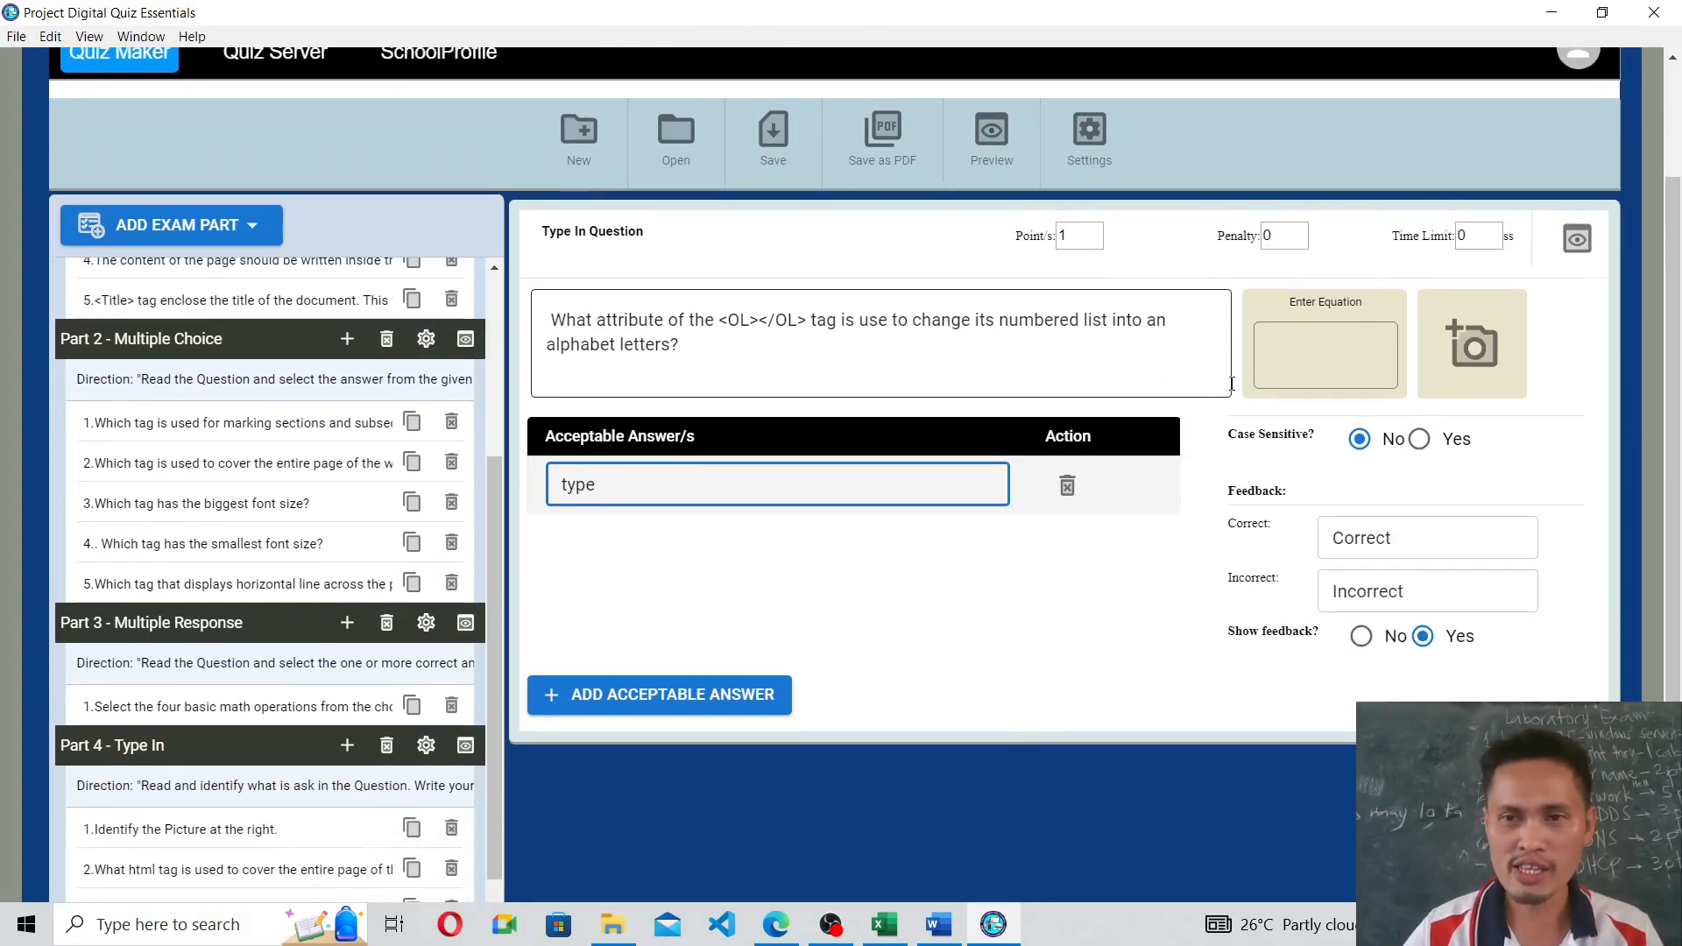
pyautogui.click(1469, 235)
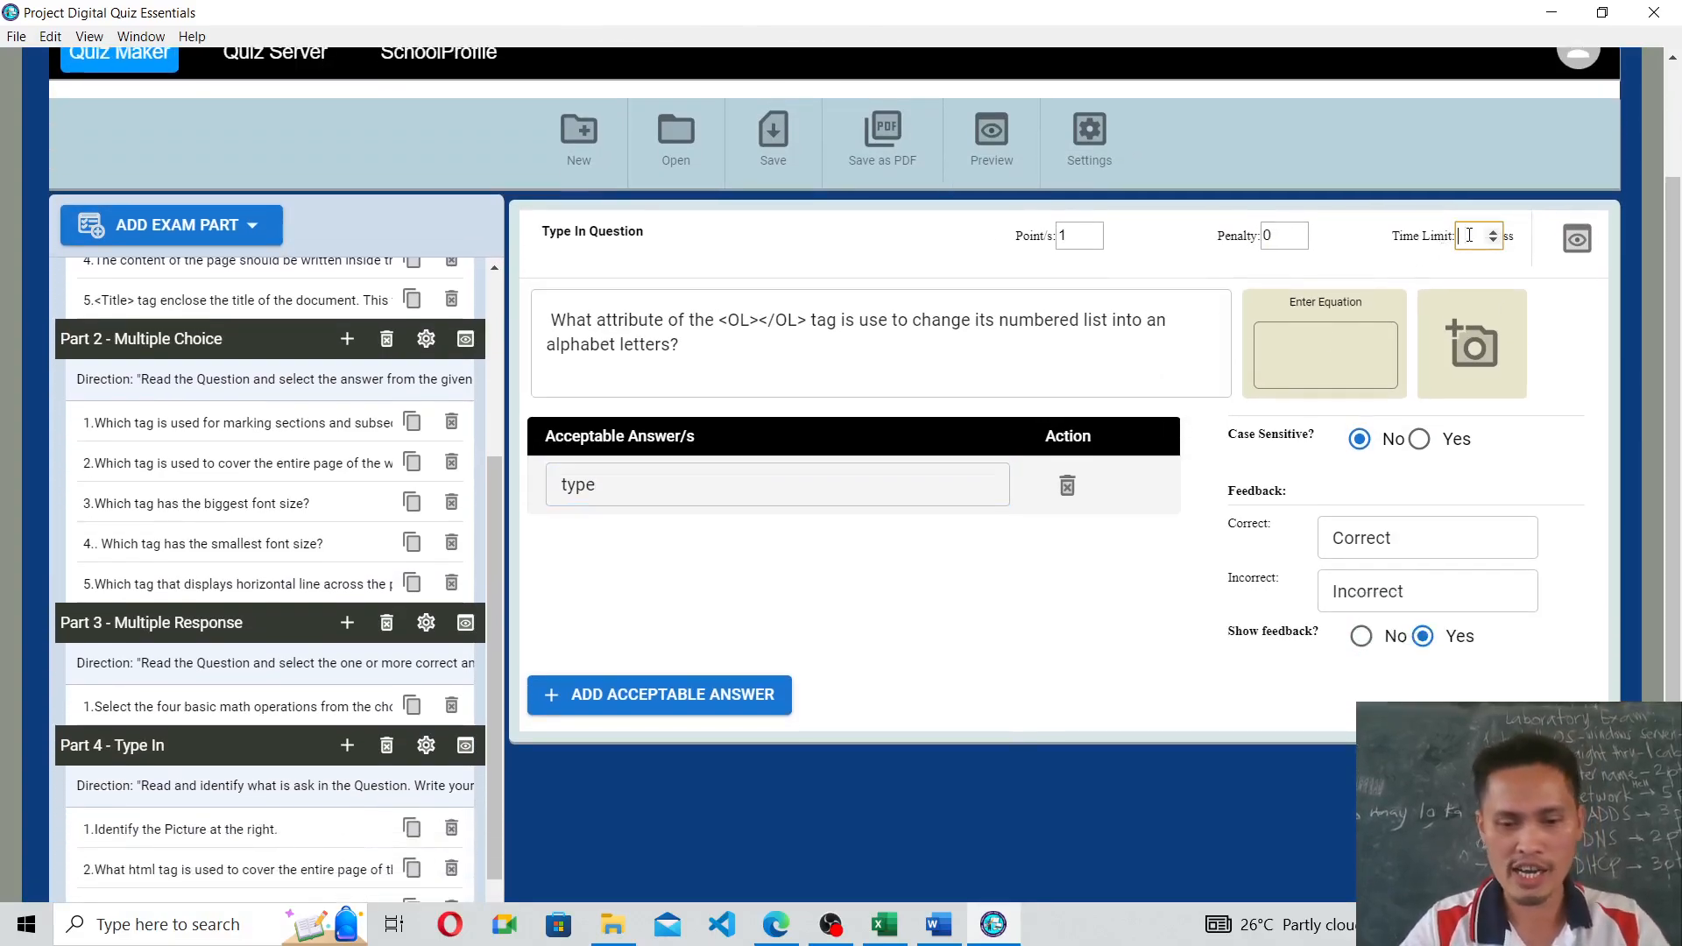
pyautogui.write('40')
# Open the fourth Type In question, about CSS properties, and set its time limit to 40 seconds.
pyautogui.scroll(-5, 307, 754)
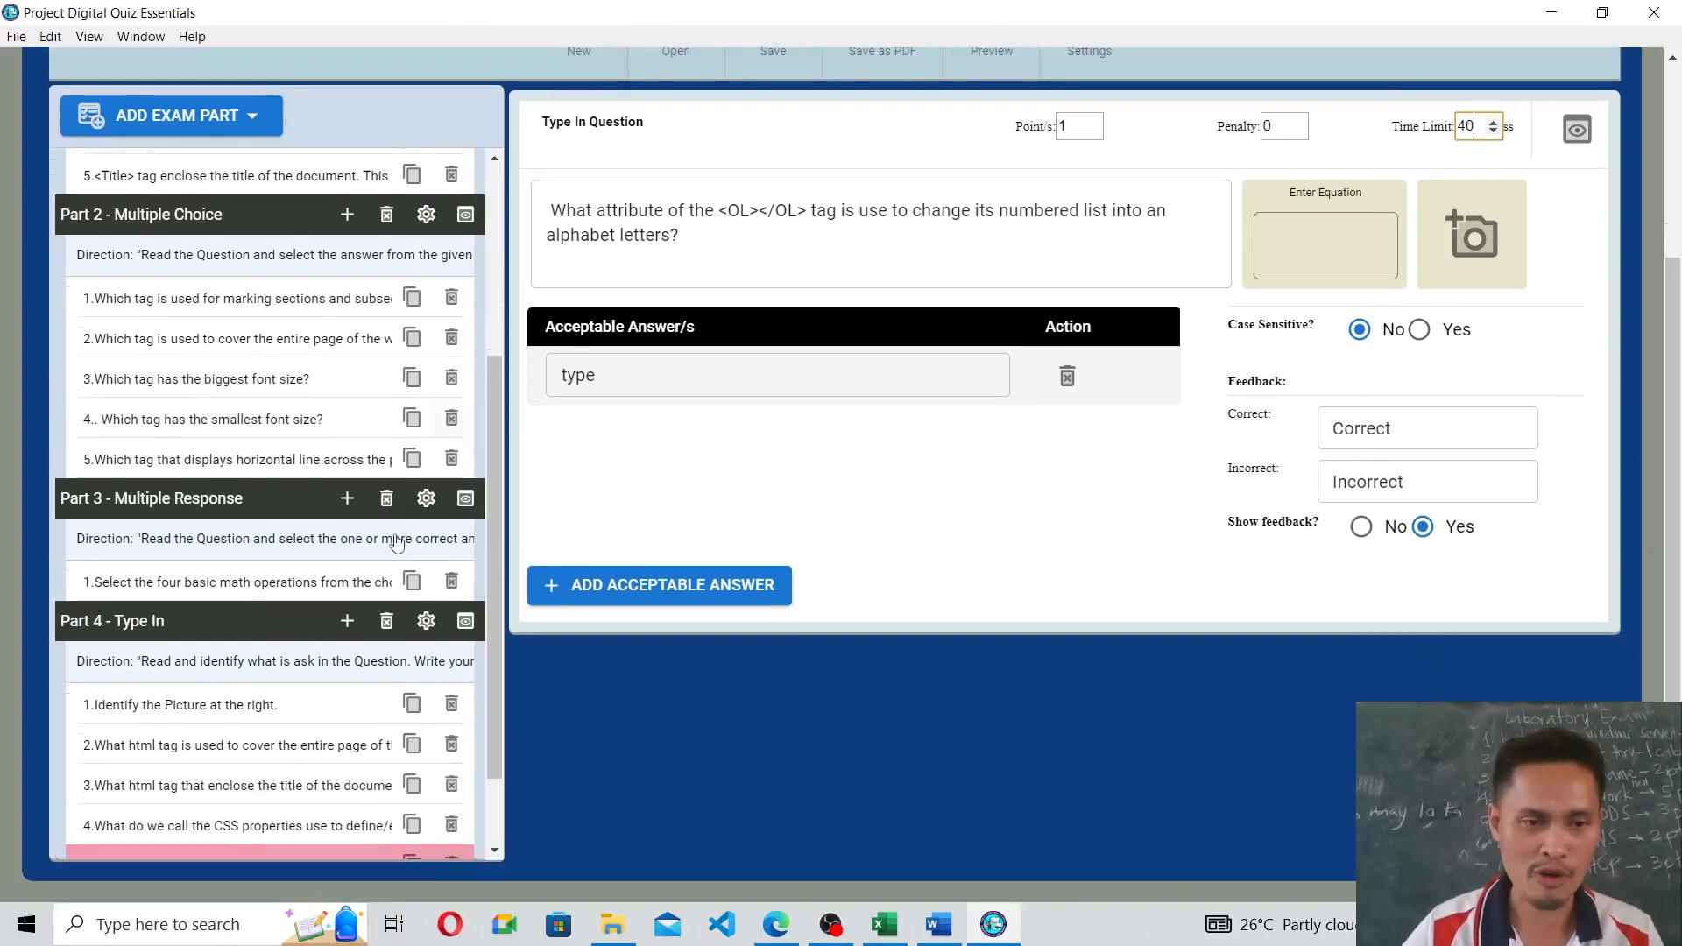
pyautogui.click(282, 726)
pyautogui.scroll(3, 1345, 341)
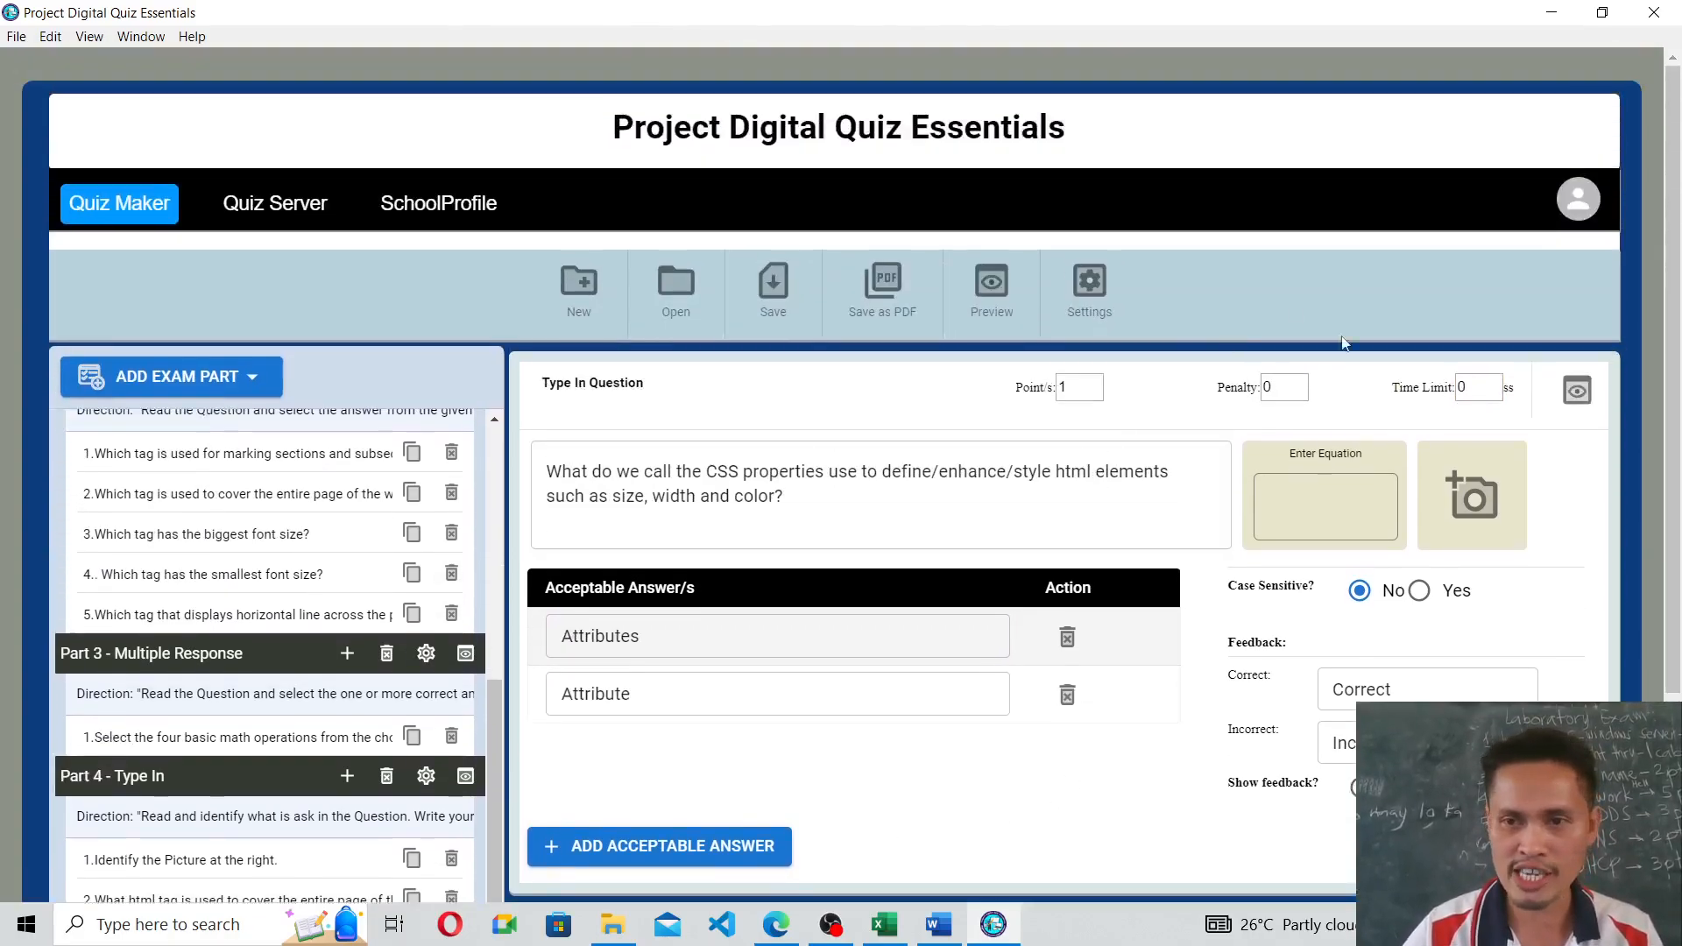
pyautogui.moveTo(1476, 387); pyautogui.dragTo(1403, 388)
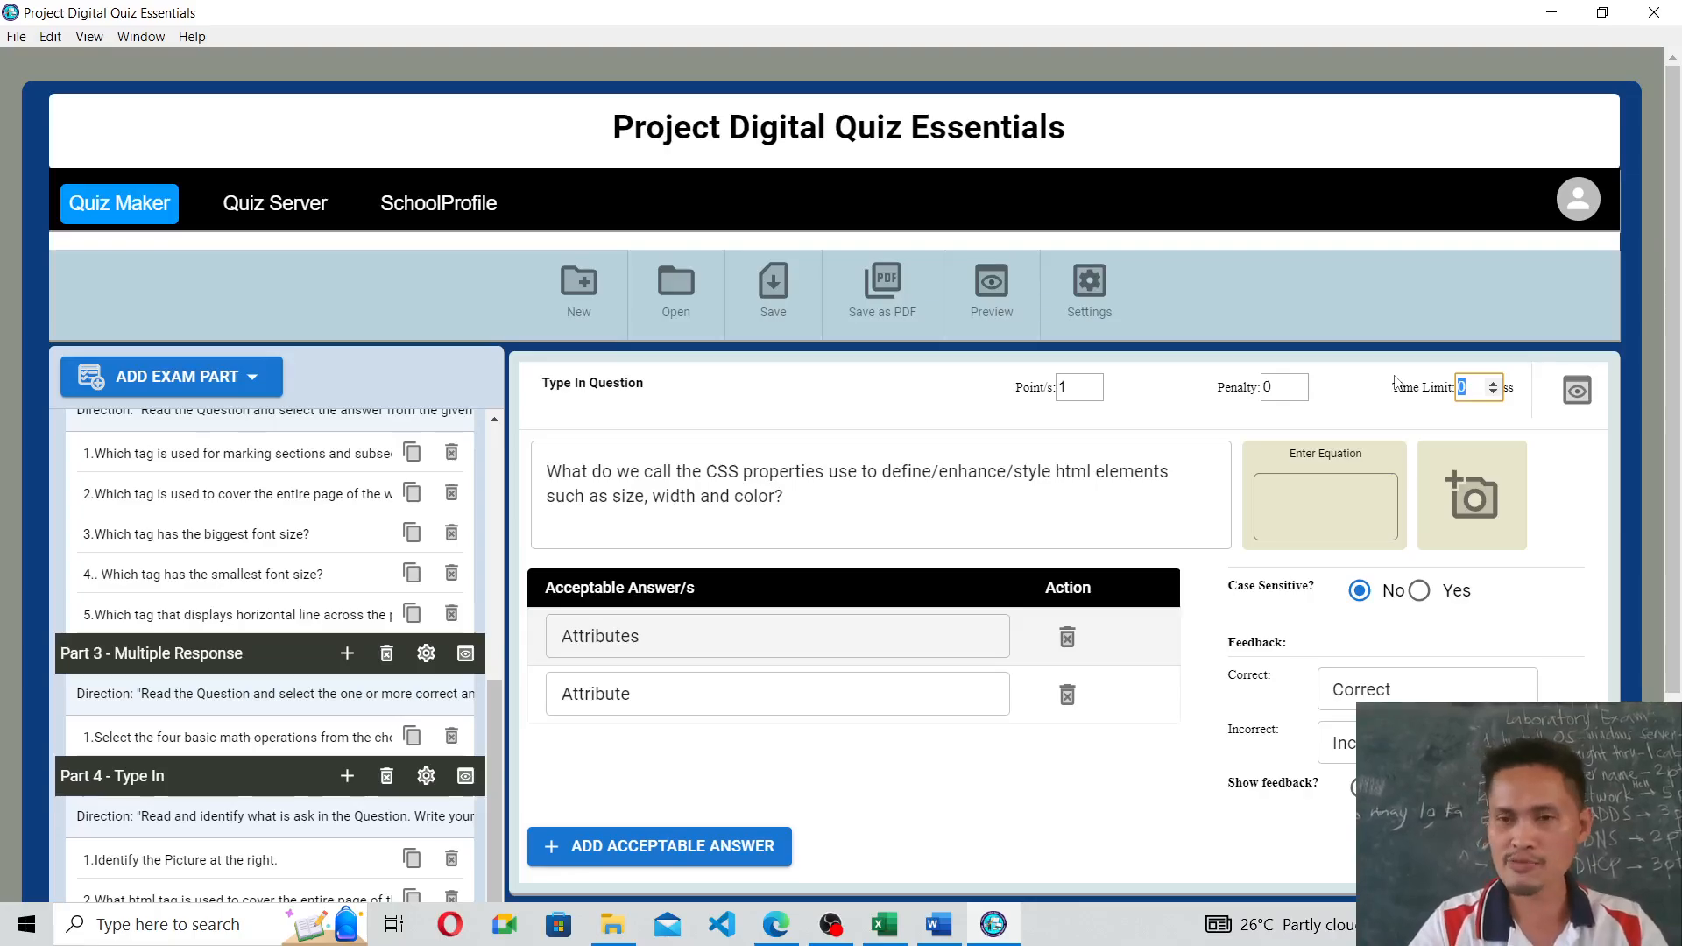
pyautogui.write('40')
# Open the third Type In question, about the tag enclosing the document title, and set its time limit to 40 seconds.
pyautogui.scroll(-3, 285, 646)
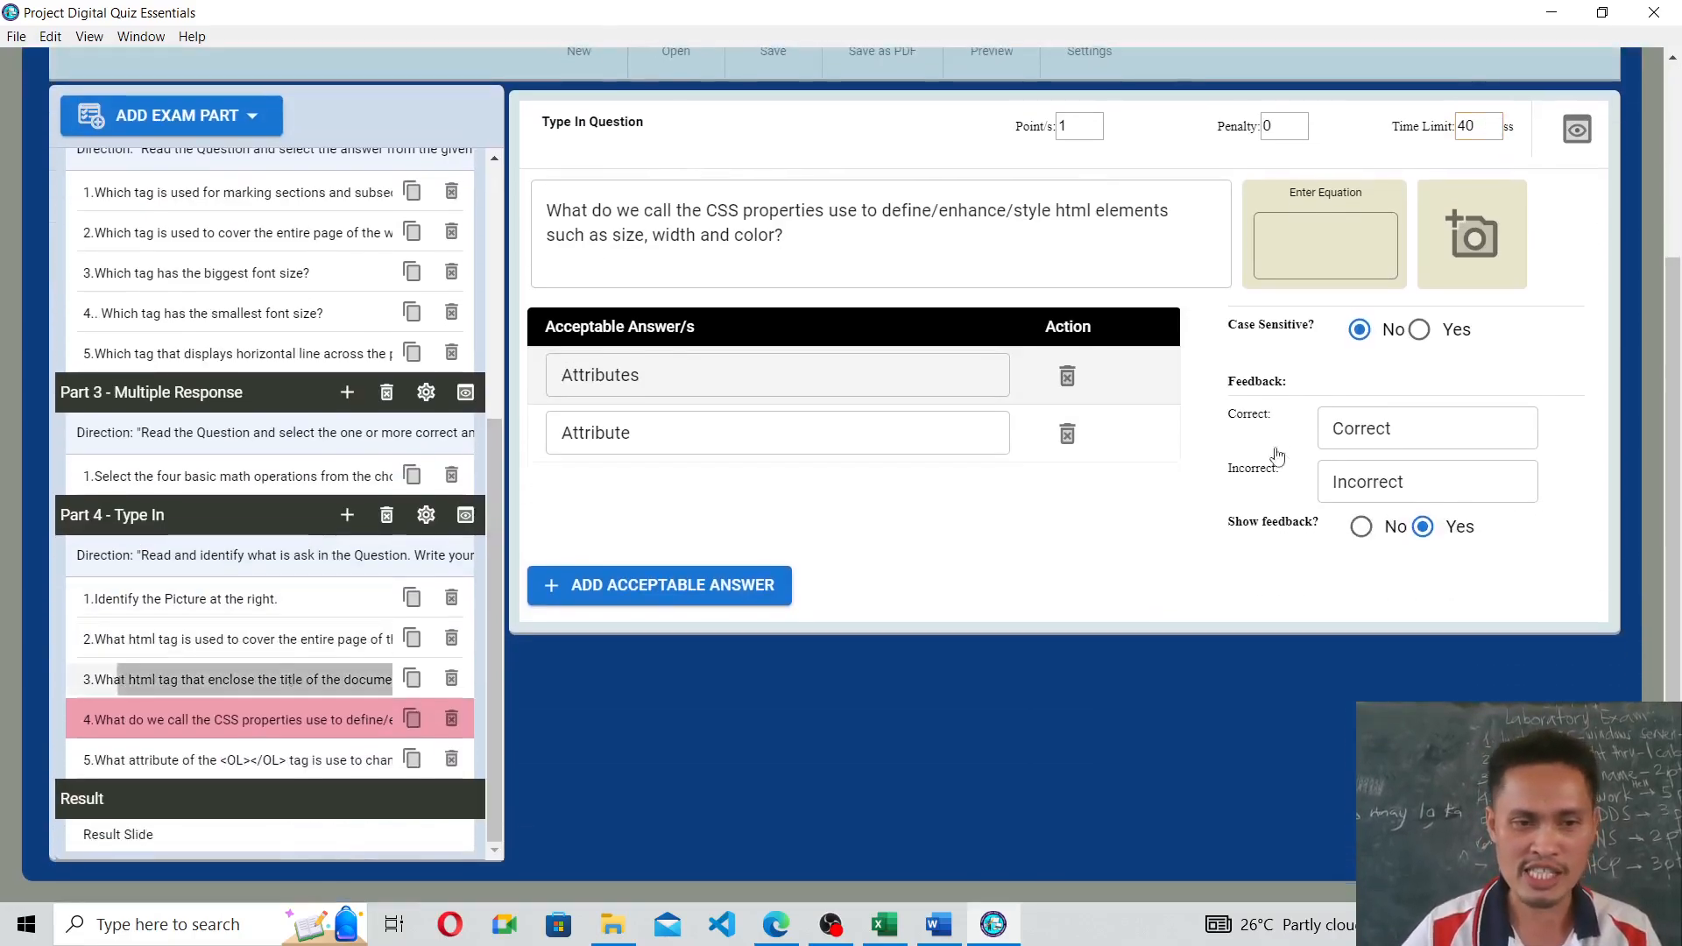
pyautogui.click(263, 677)
pyautogui.scroll(2, 1402, 416)
pyautogui.scroll(1, 1402, 416)
pyautogui.click(1472, 389)
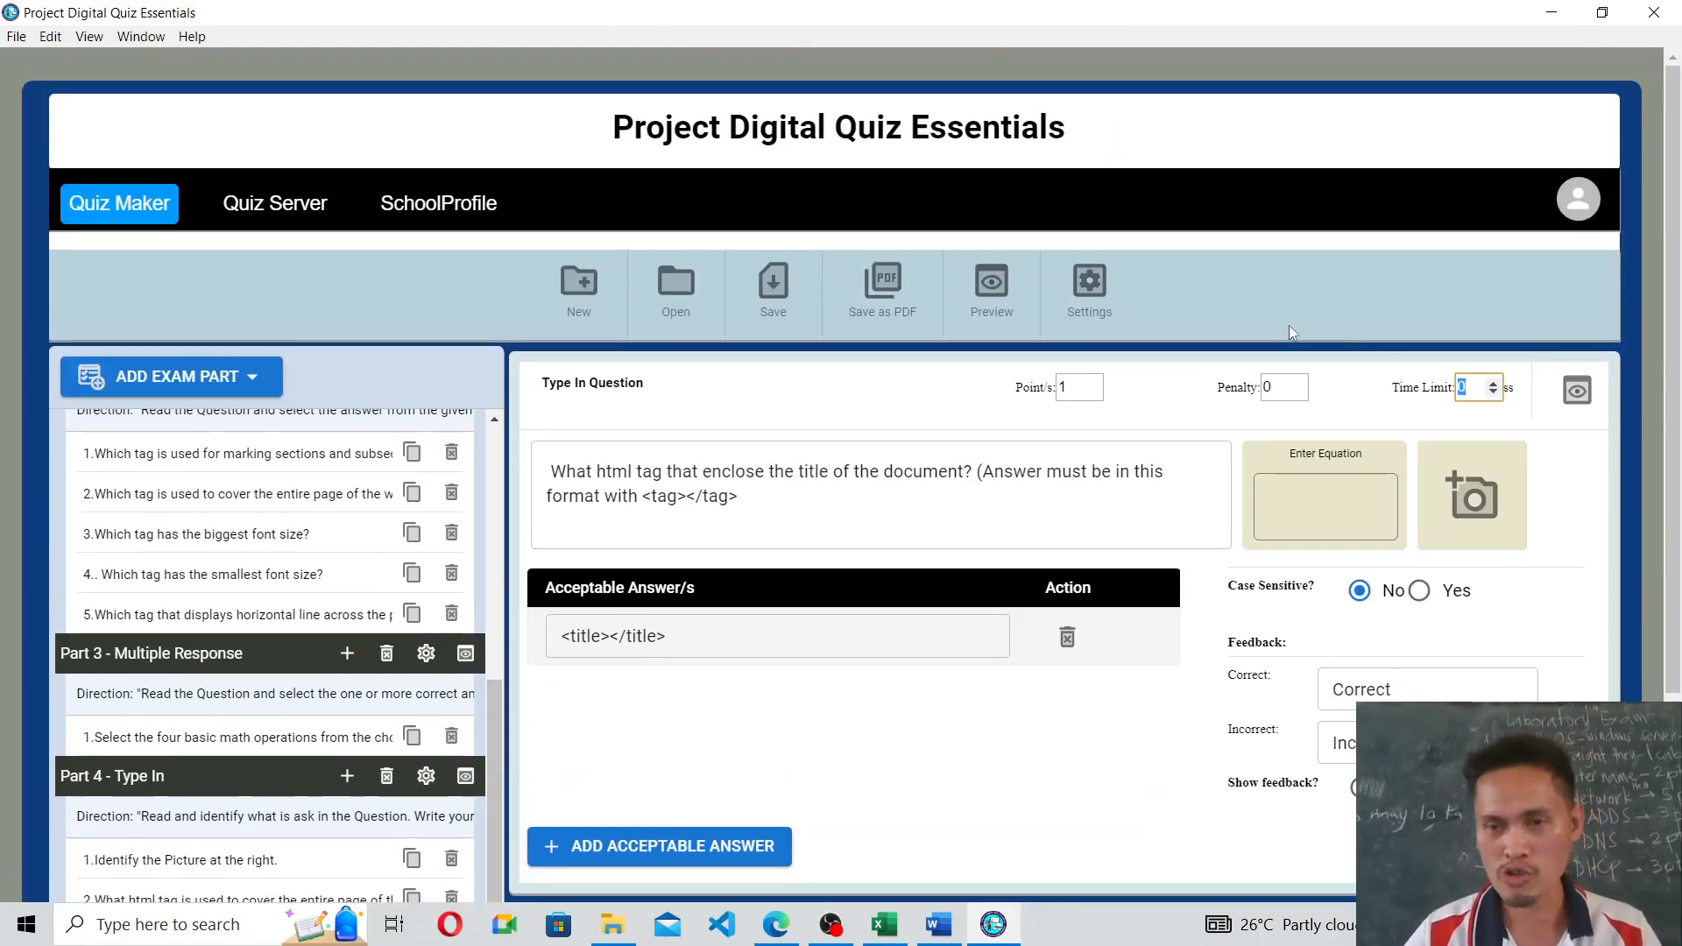
pyautogui.press('BackSpace')
pyautogui.write('40')
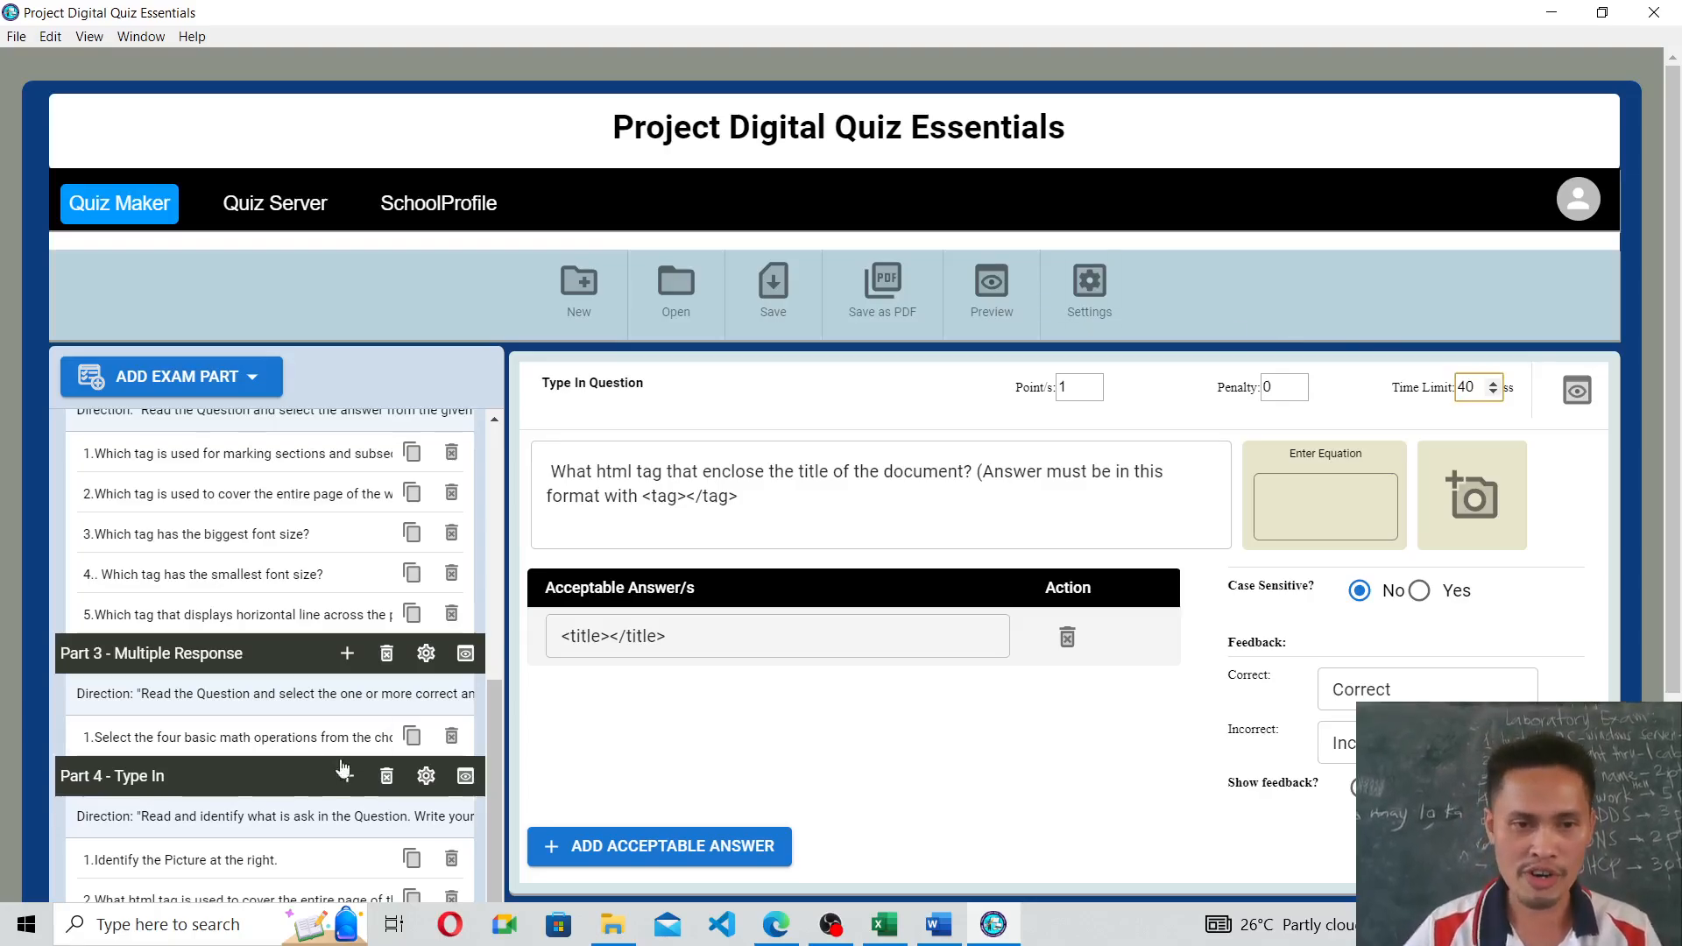
# Open the second Type In question, about the tag covering the entire web page, and set its time limit to 40 seconds.
pyautogui.scroll(-3, 211, 605)
pyautogui.click(220, 641)
pyautogui.scroll(3, 1446, 403)
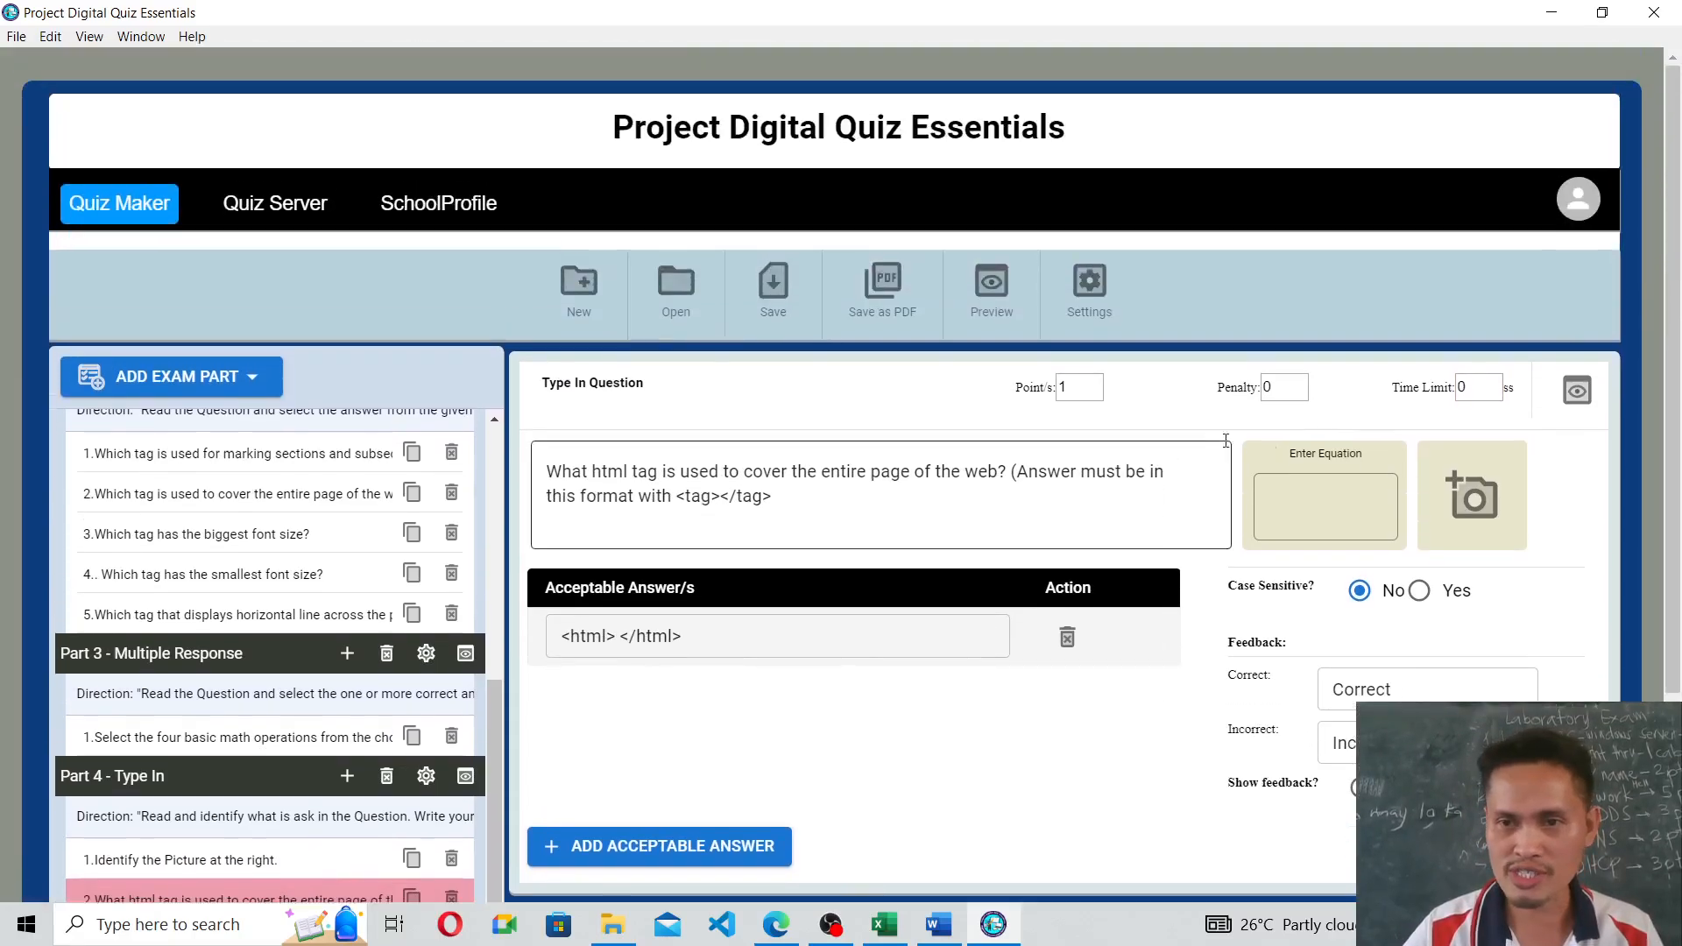
pyautogui.doubleClick(1461, 388)
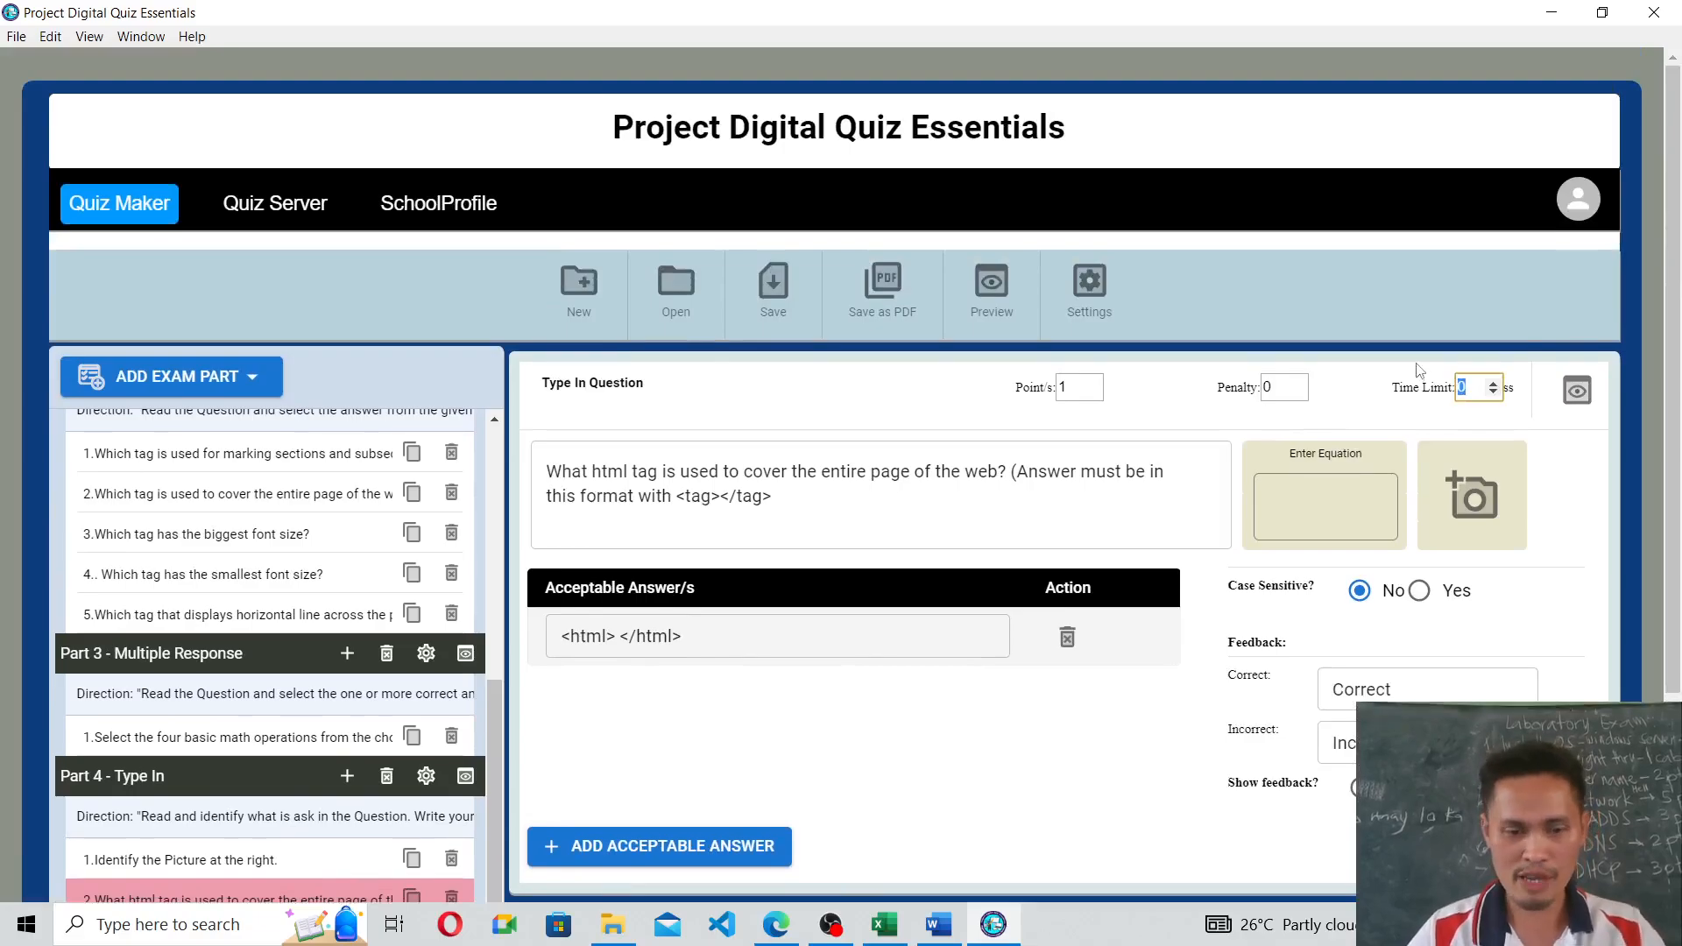
# Open the first Type In question, "Identify the Picture at the right.", and set its time limit to 40 seconds.
pyautogui.scroll(-3, 1145, 431)
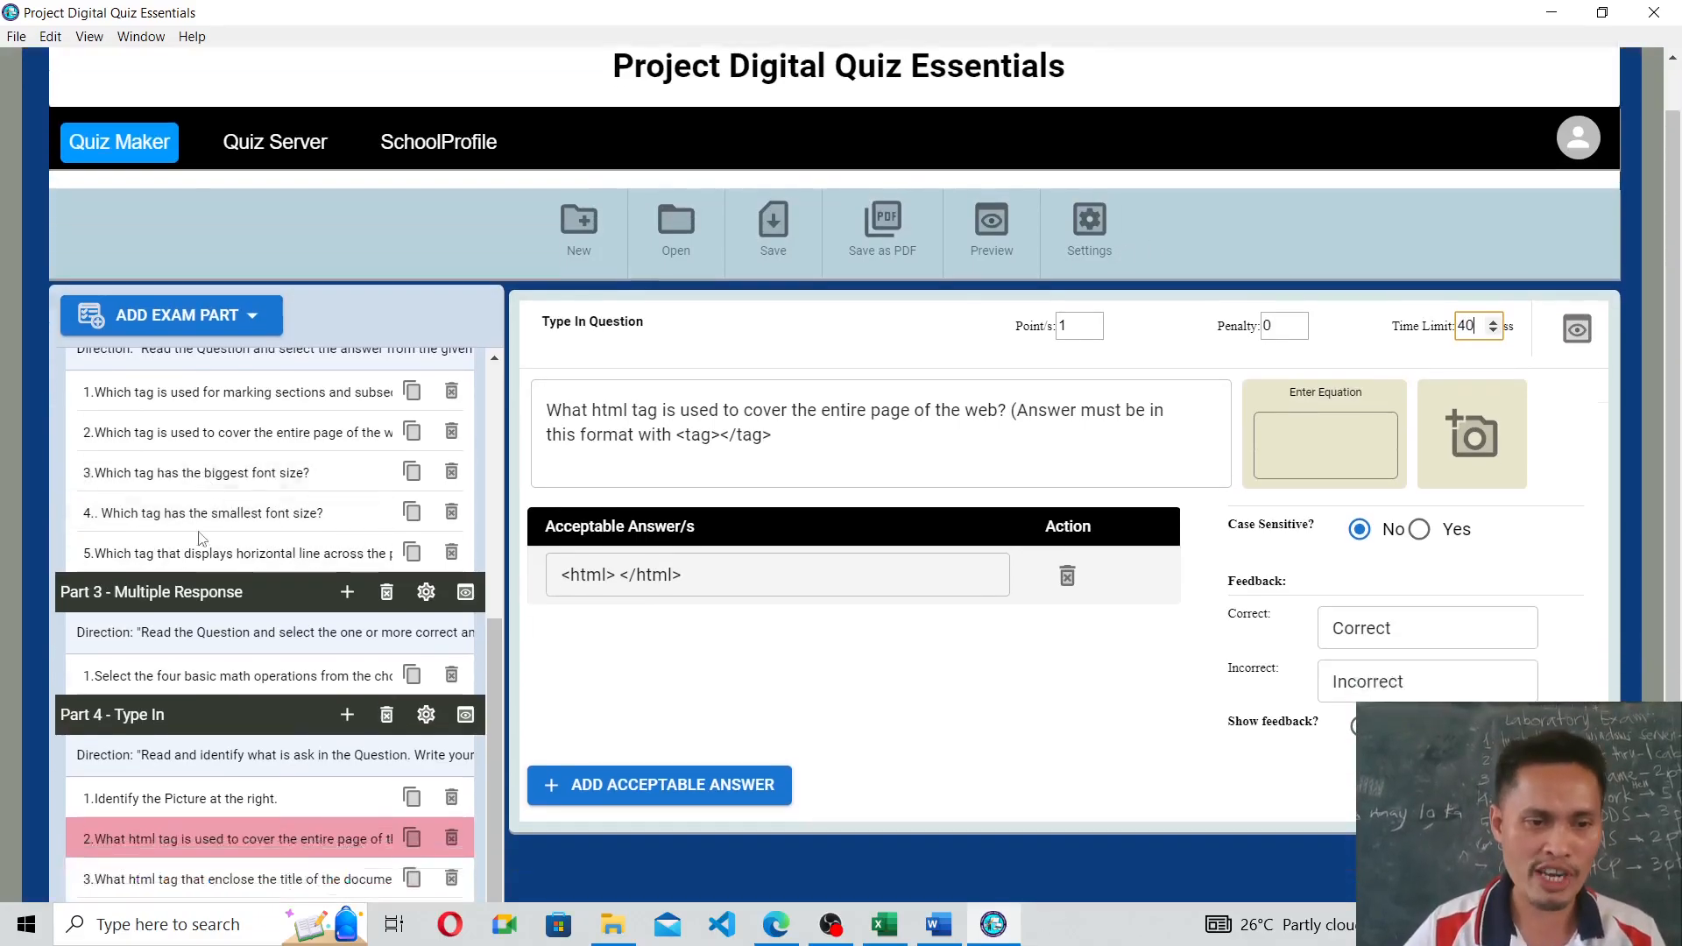
pyautogui.scroll(3, 1209, 411)
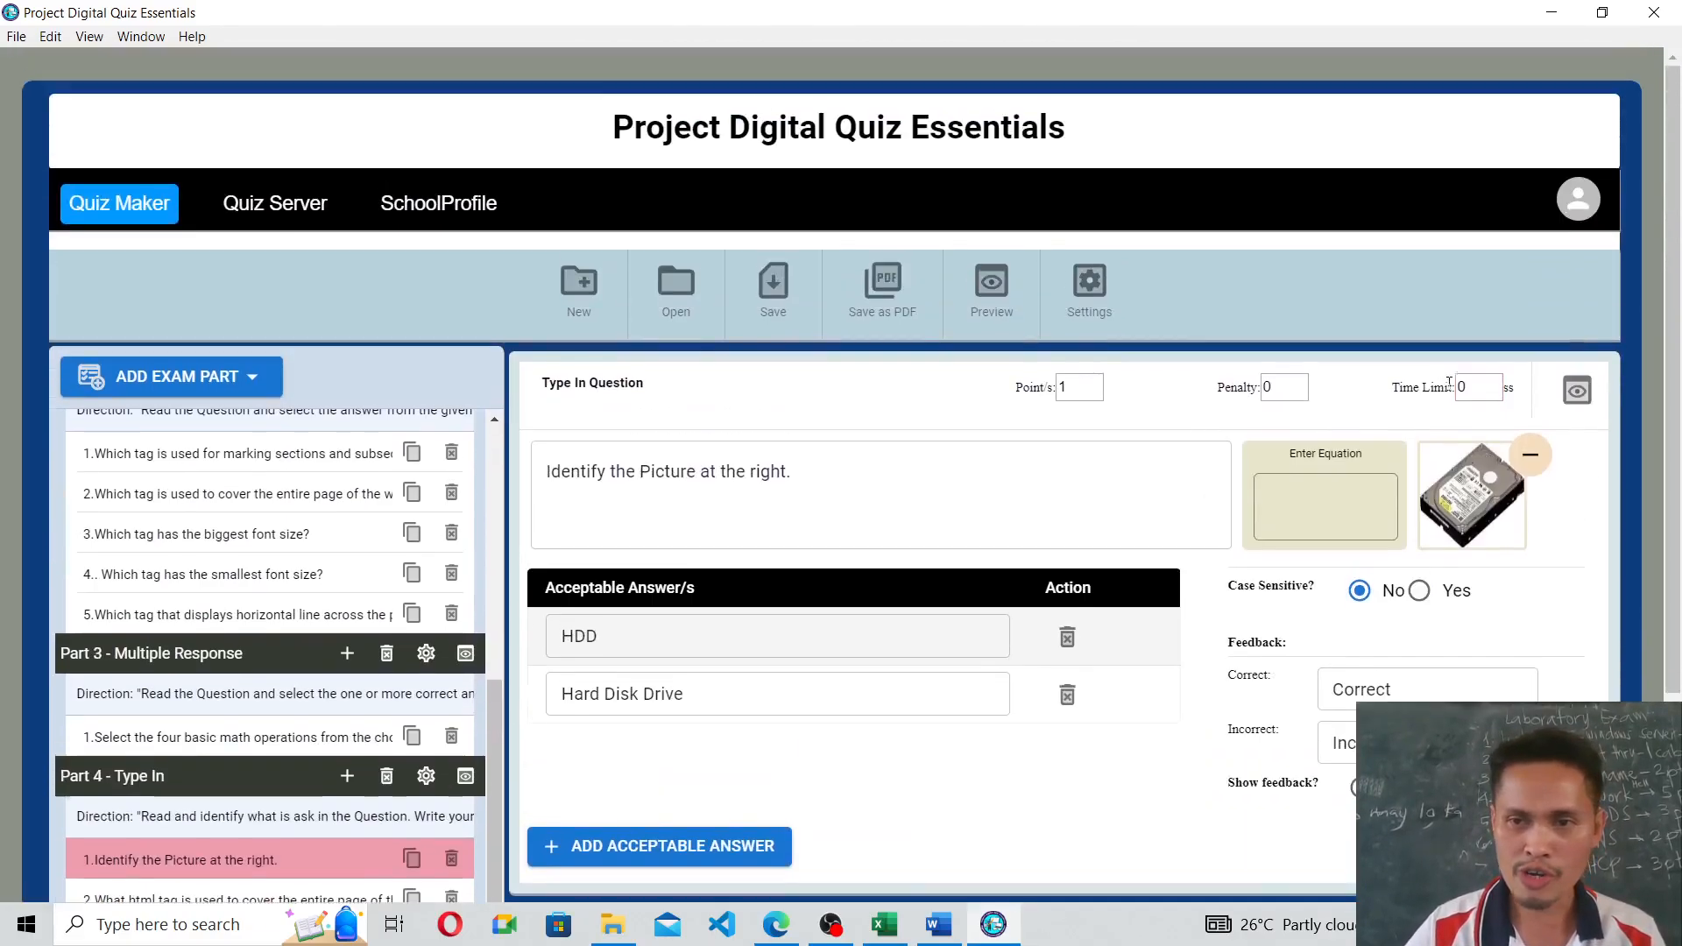
pyautogui.doubleClick(1475, 387)
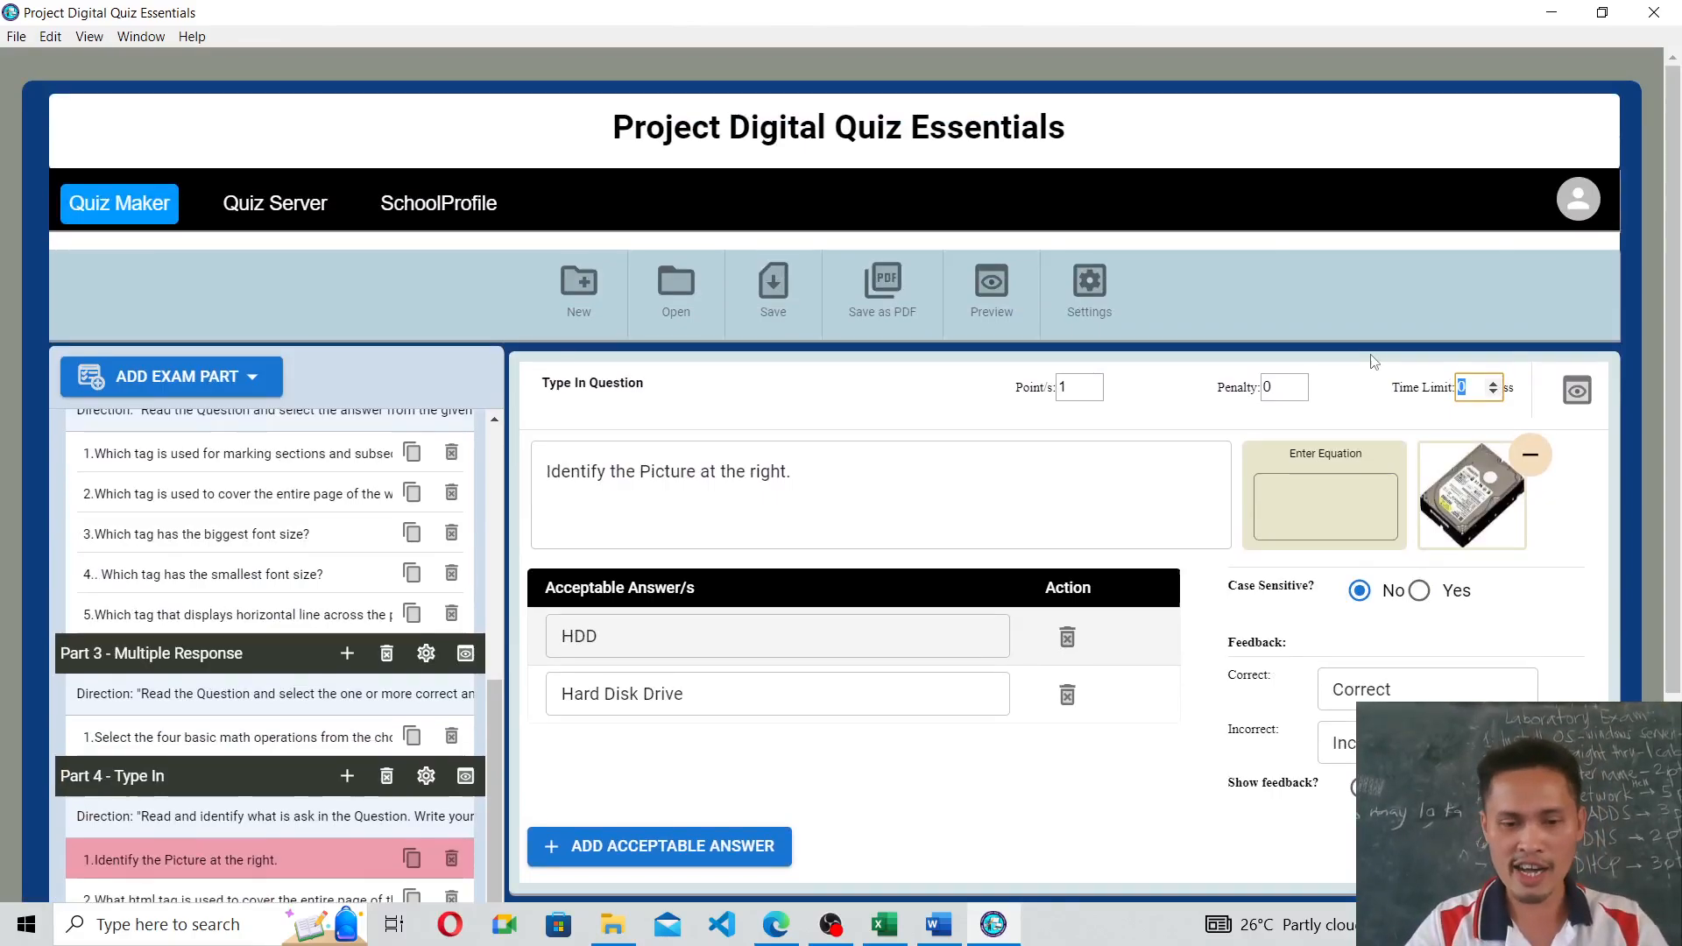
pyautogui.write('40')
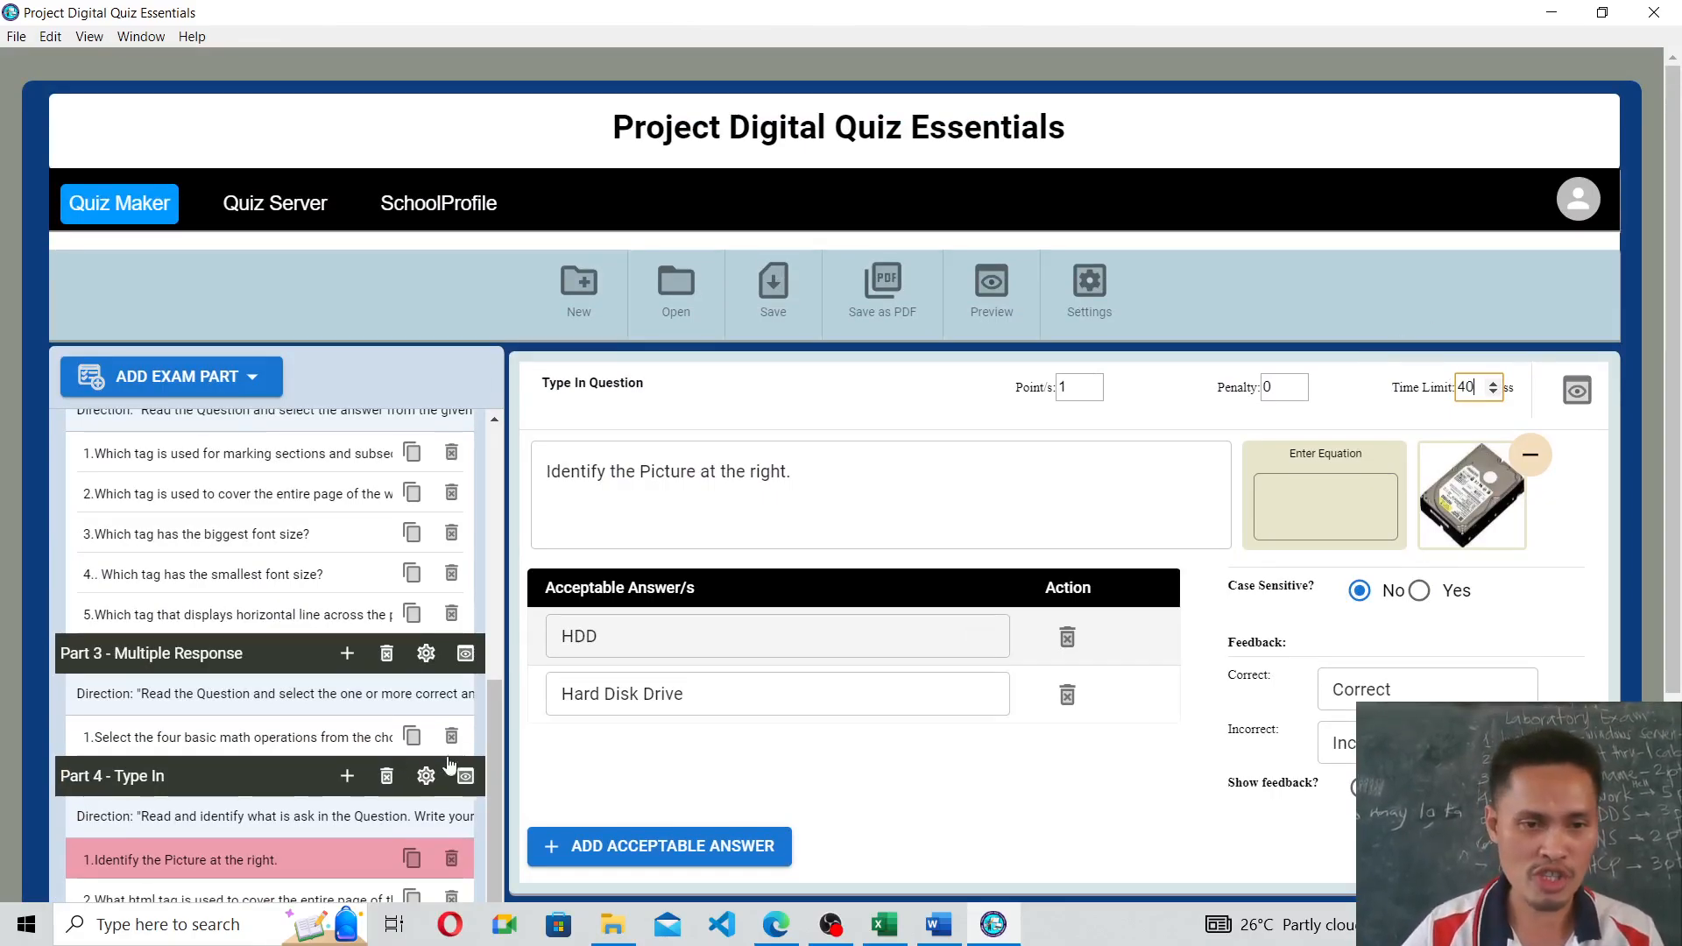
# Open the Part 3 - Multiple Response question on the four basic math operations and set its time limit to 40 seconds.
pyautogui.scroll(-1, 611, 683)
pyautogui.scroll(-2, 611, 682)
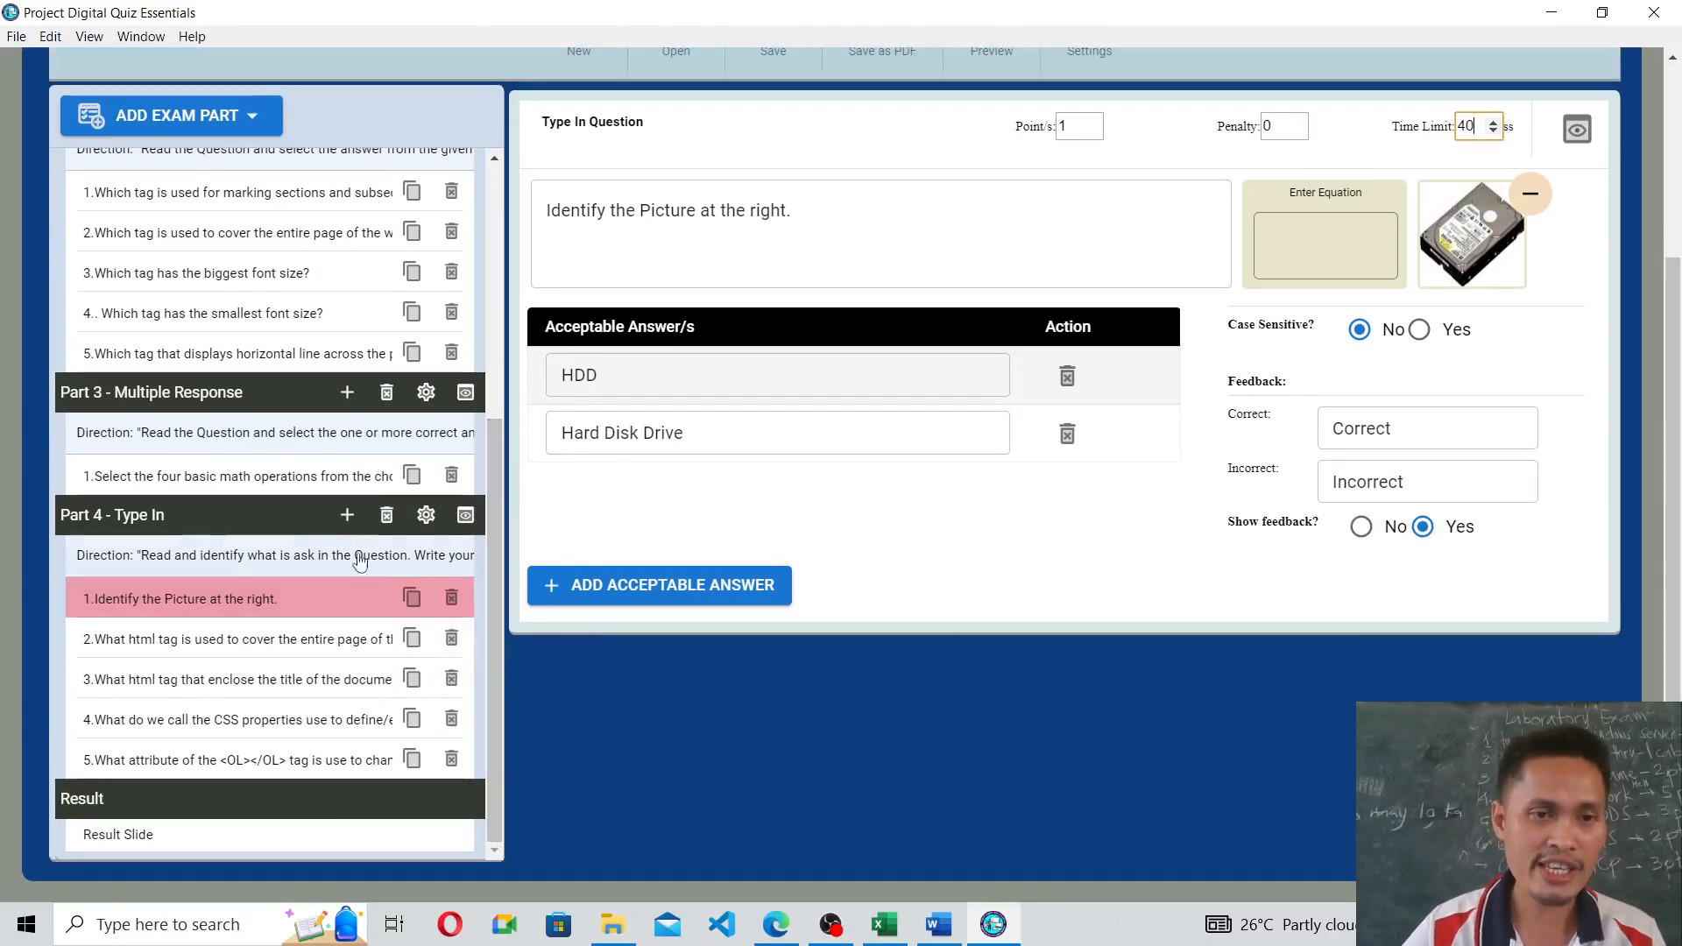
pyautogui.click(193, 477)
pyautogui.scroll(3, 1452, 326)
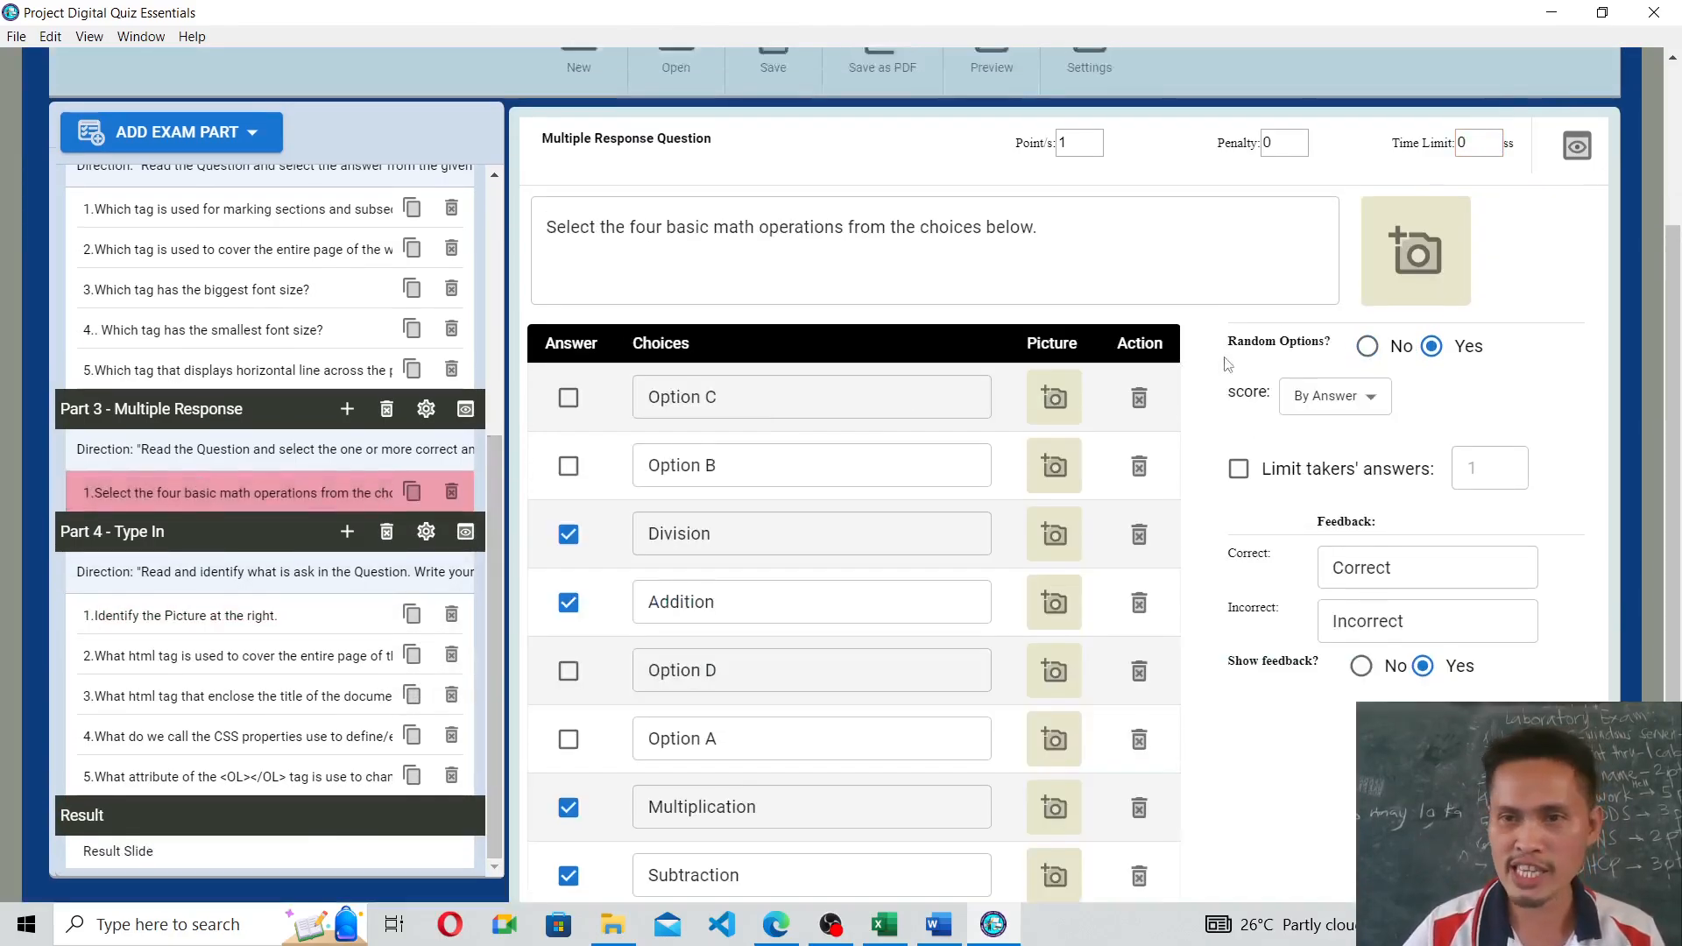
pyautogui.doubleClick(1461, 345)
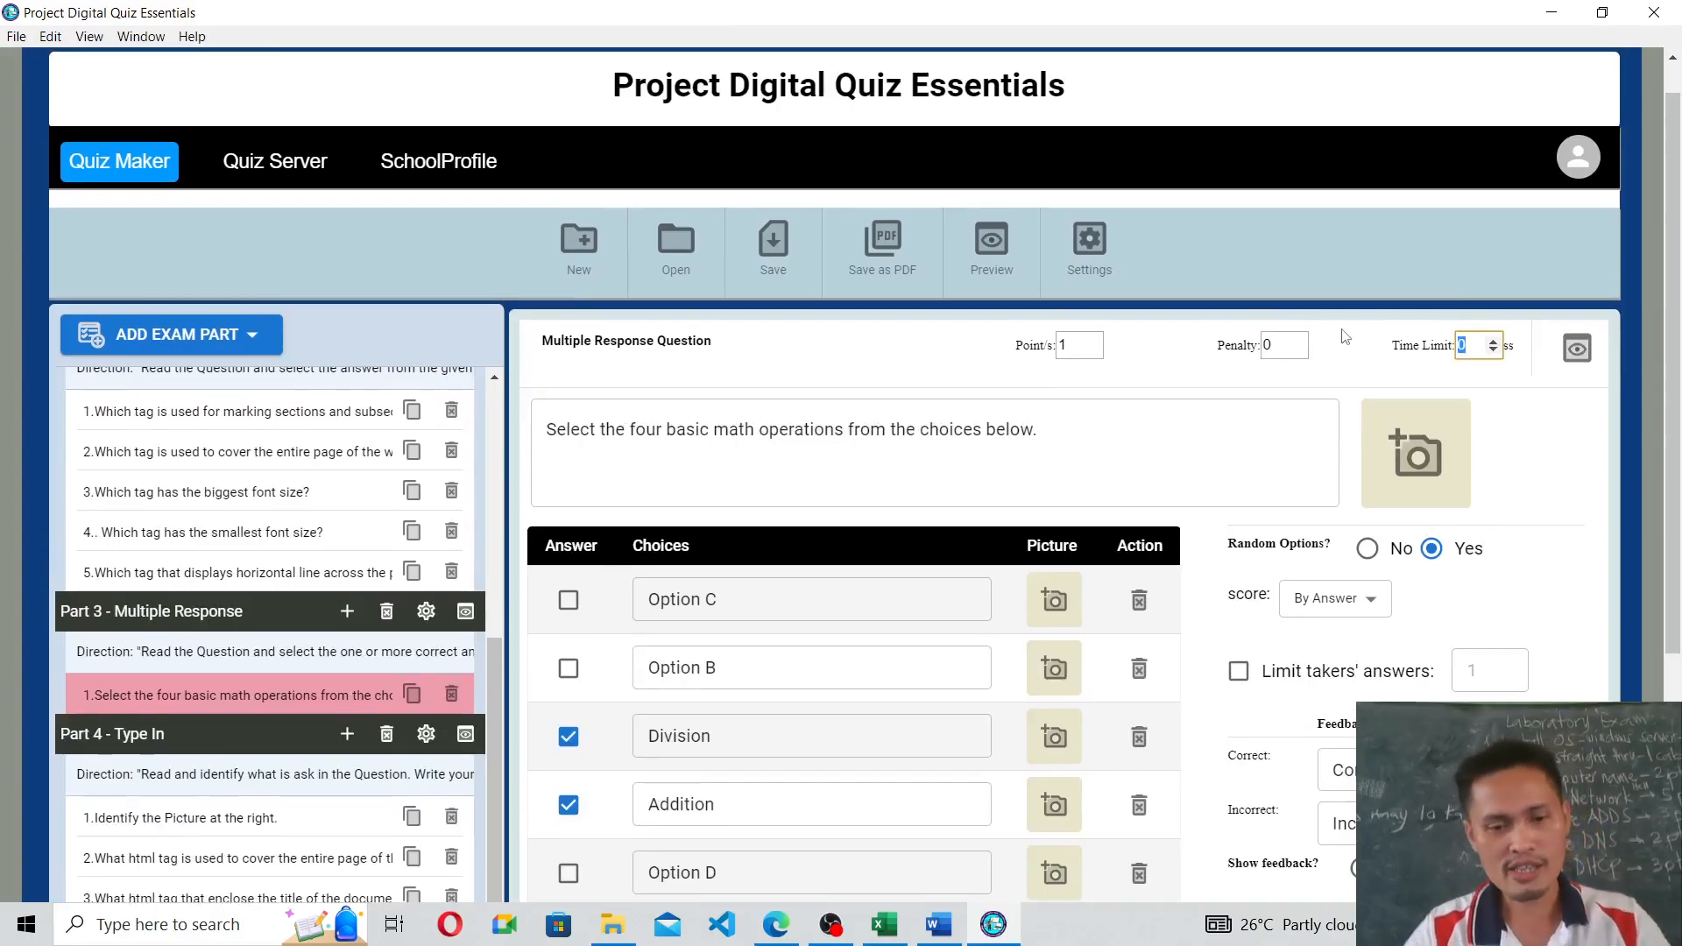
pyautogui.write('40')
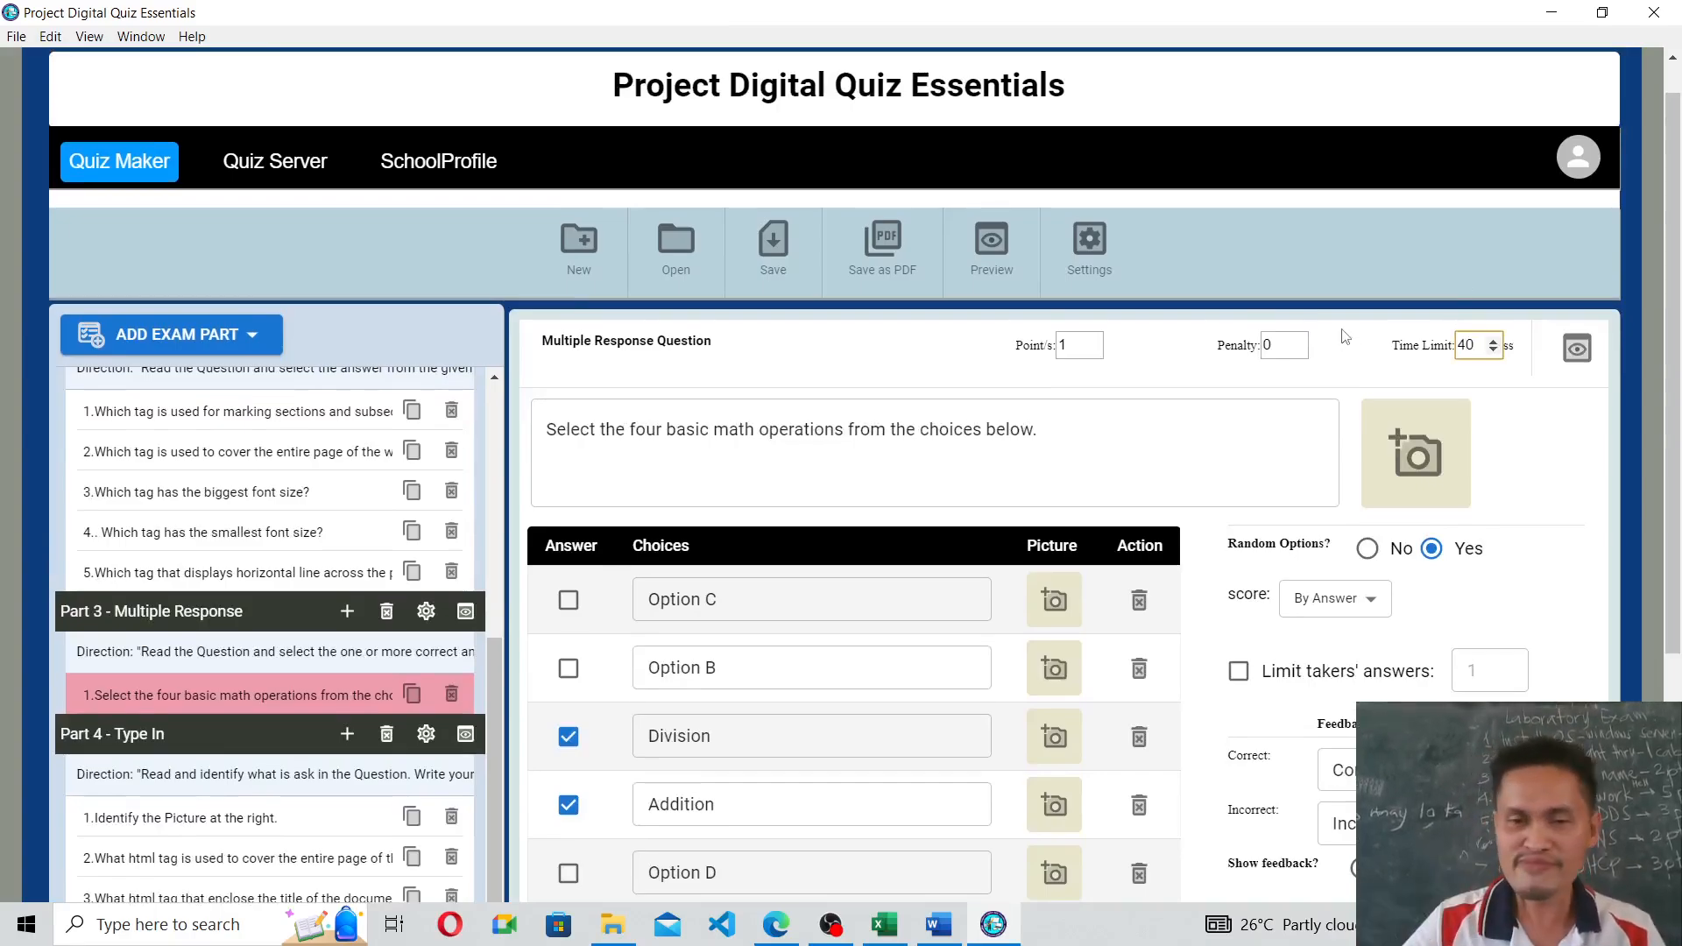
# Check the time limits of the last True/False question and all five Part 2 - Multiple Choice questions.
pyautogui.scroll(-1, 200, 625)
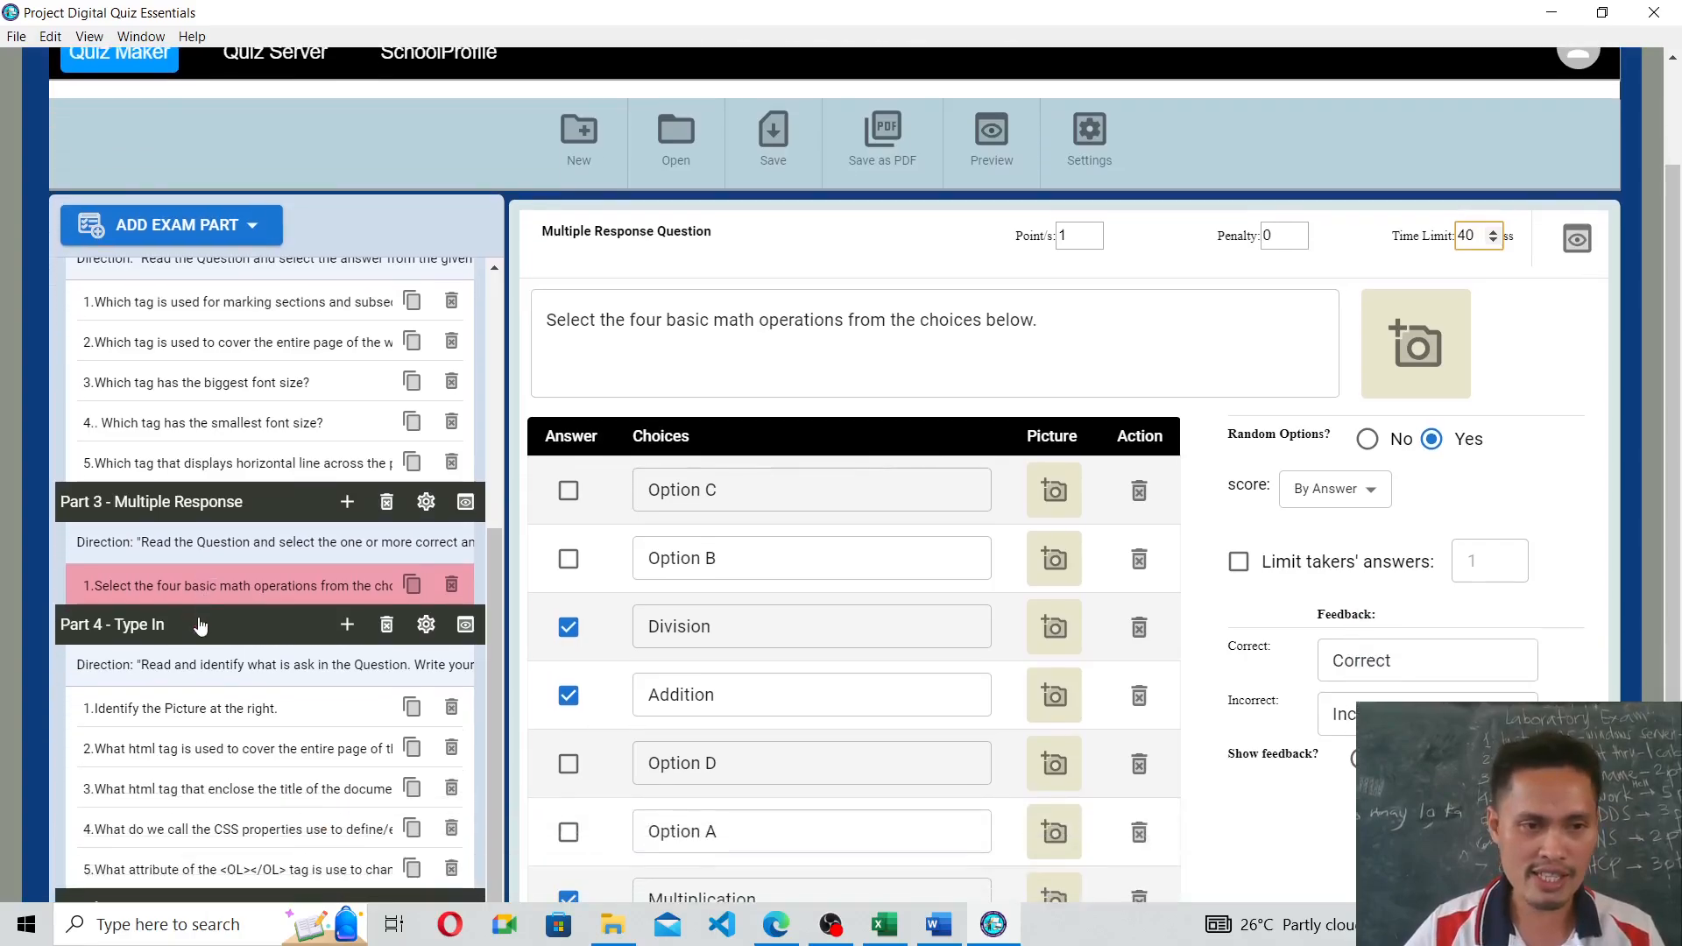
pyautogui.scroll(-1, 200, 624)
pyautogui.scroll(5, 197, 543)
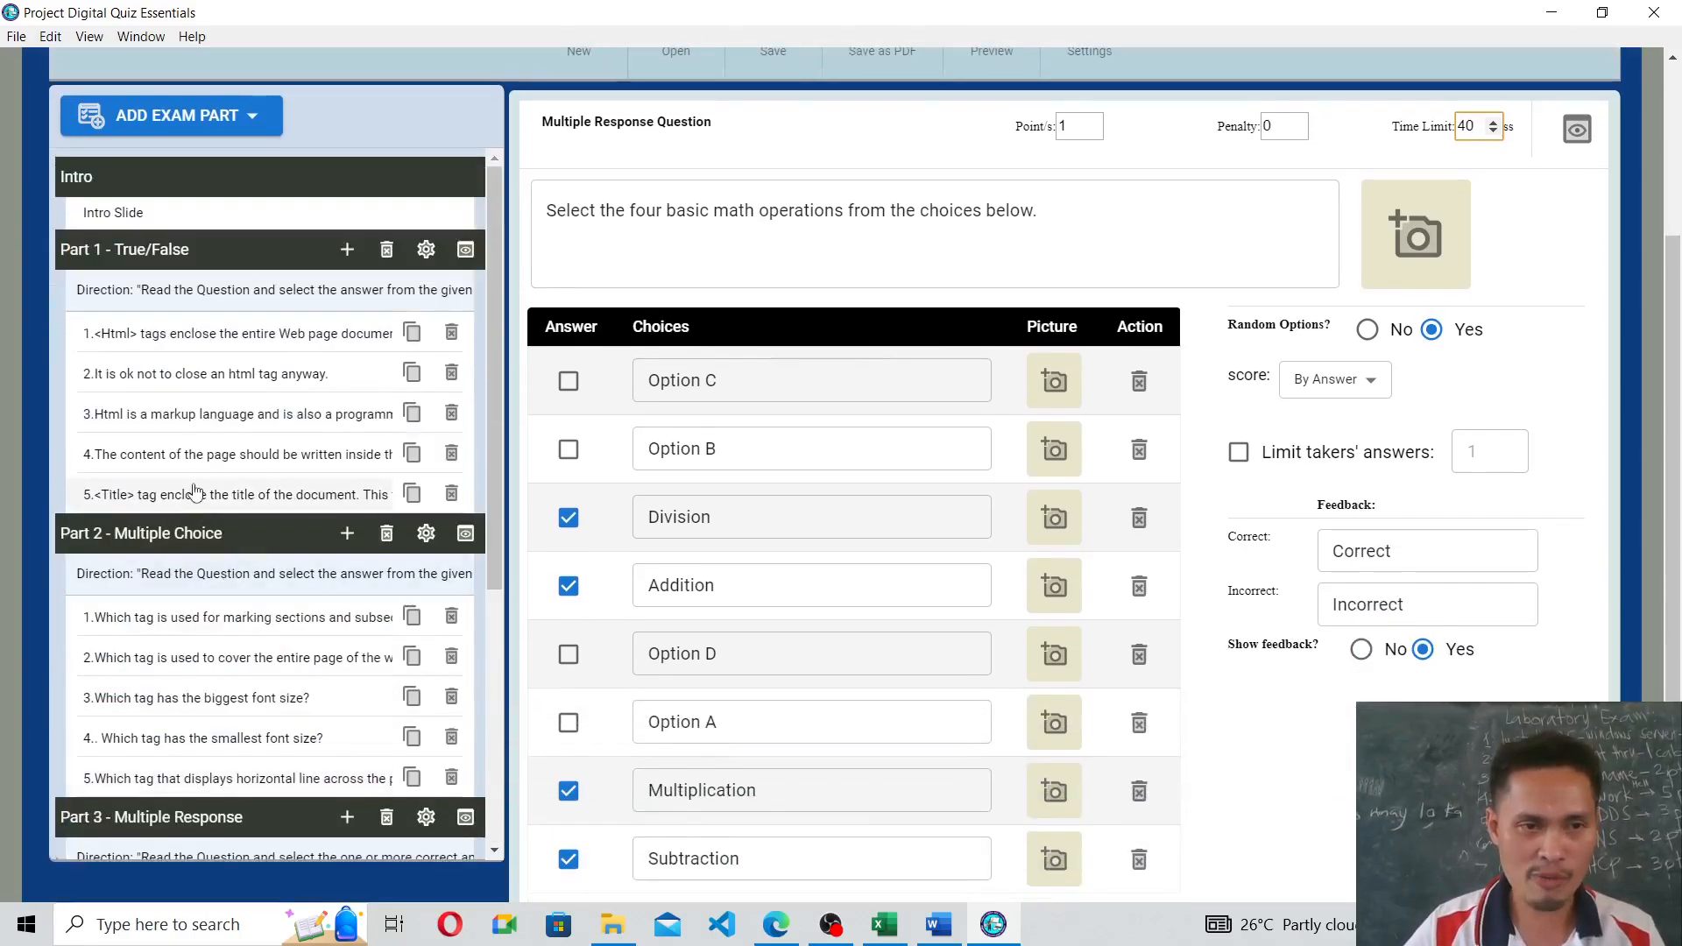
pyautogui.click(199, 496)
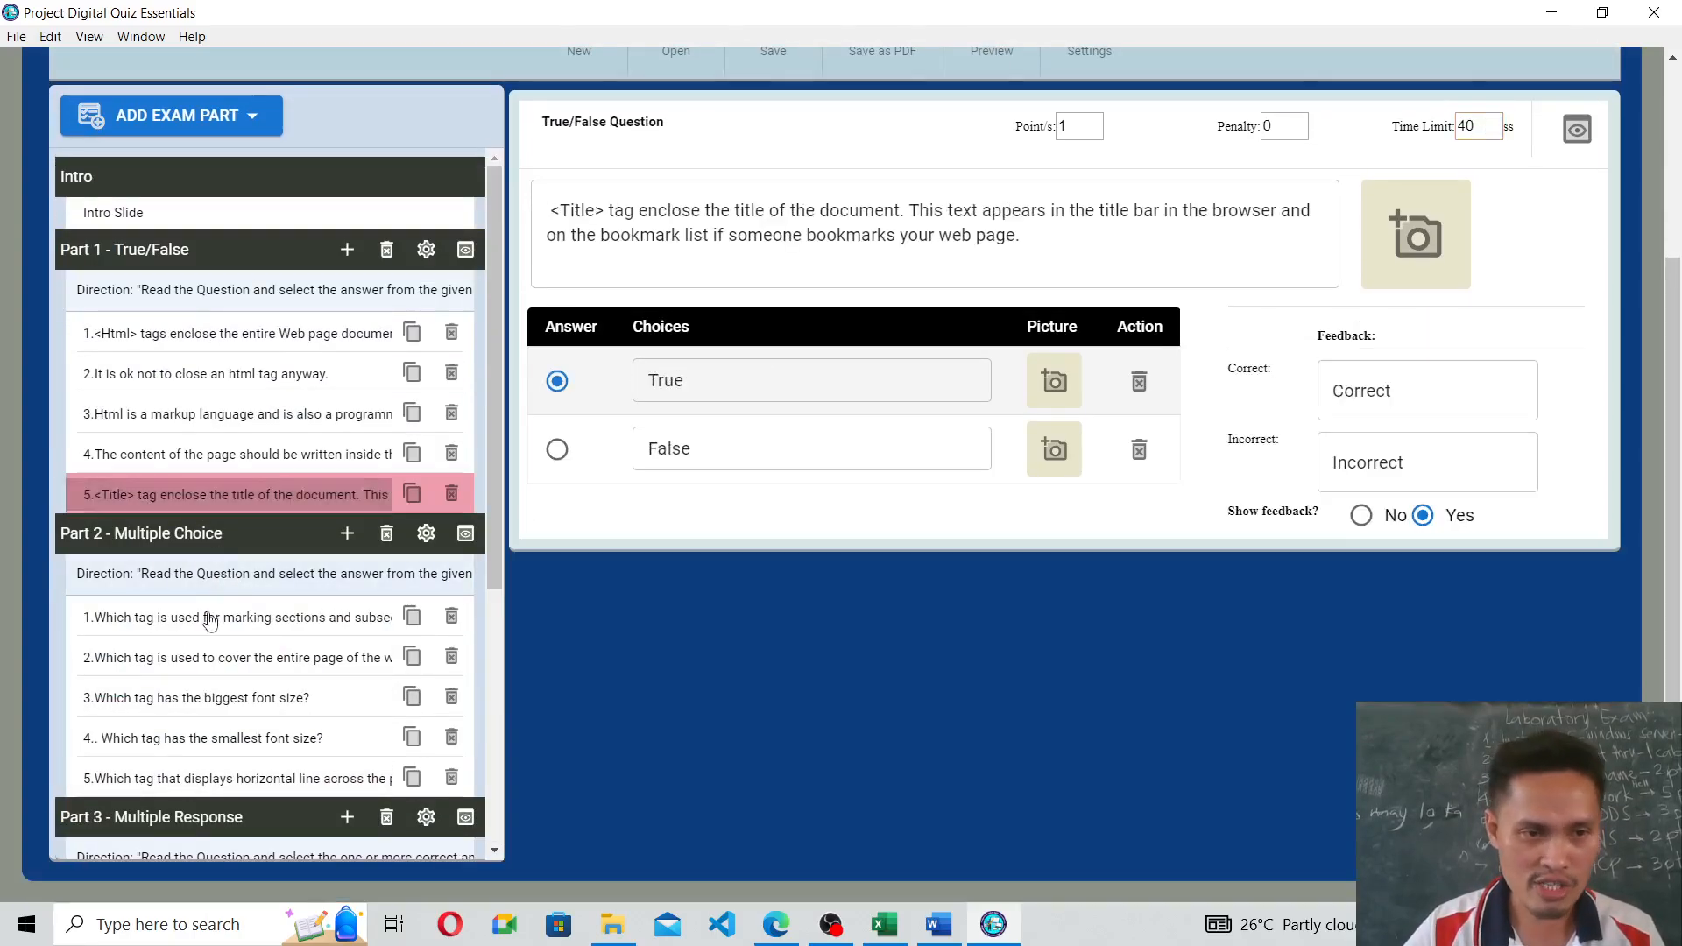
pyautogui.click(209, 620)
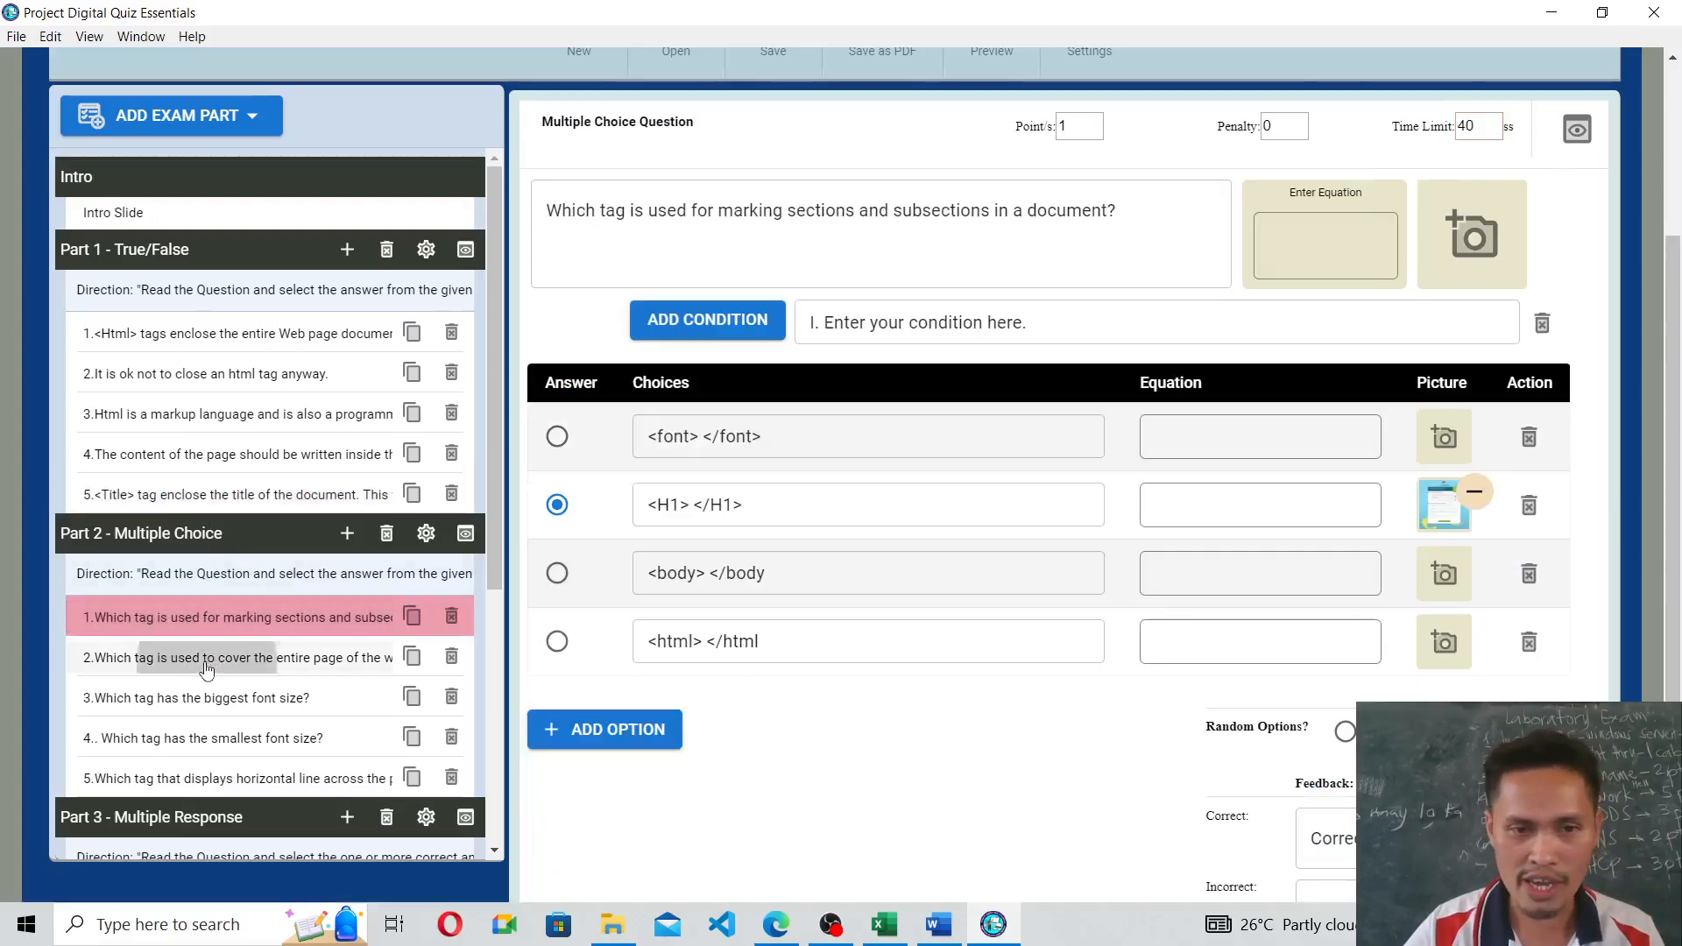
pyautogui.click(215, 658)
pyautogui.click(263, 698)
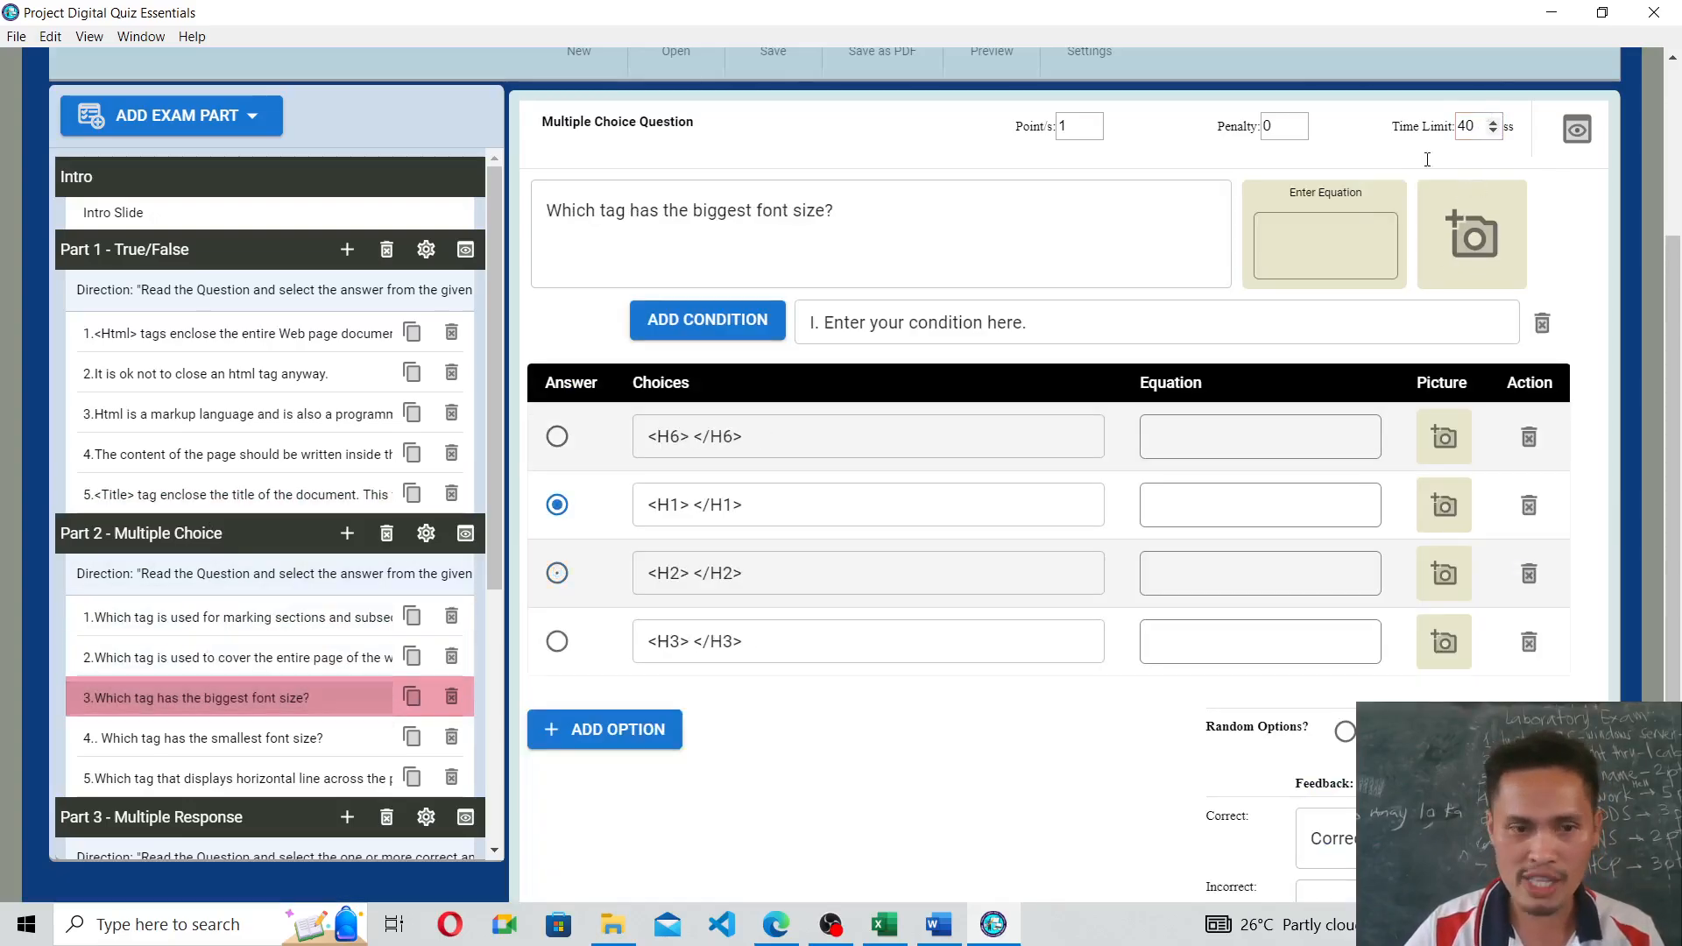
pyautogui.click(282, 738)
pyautogui.click(281, 778)
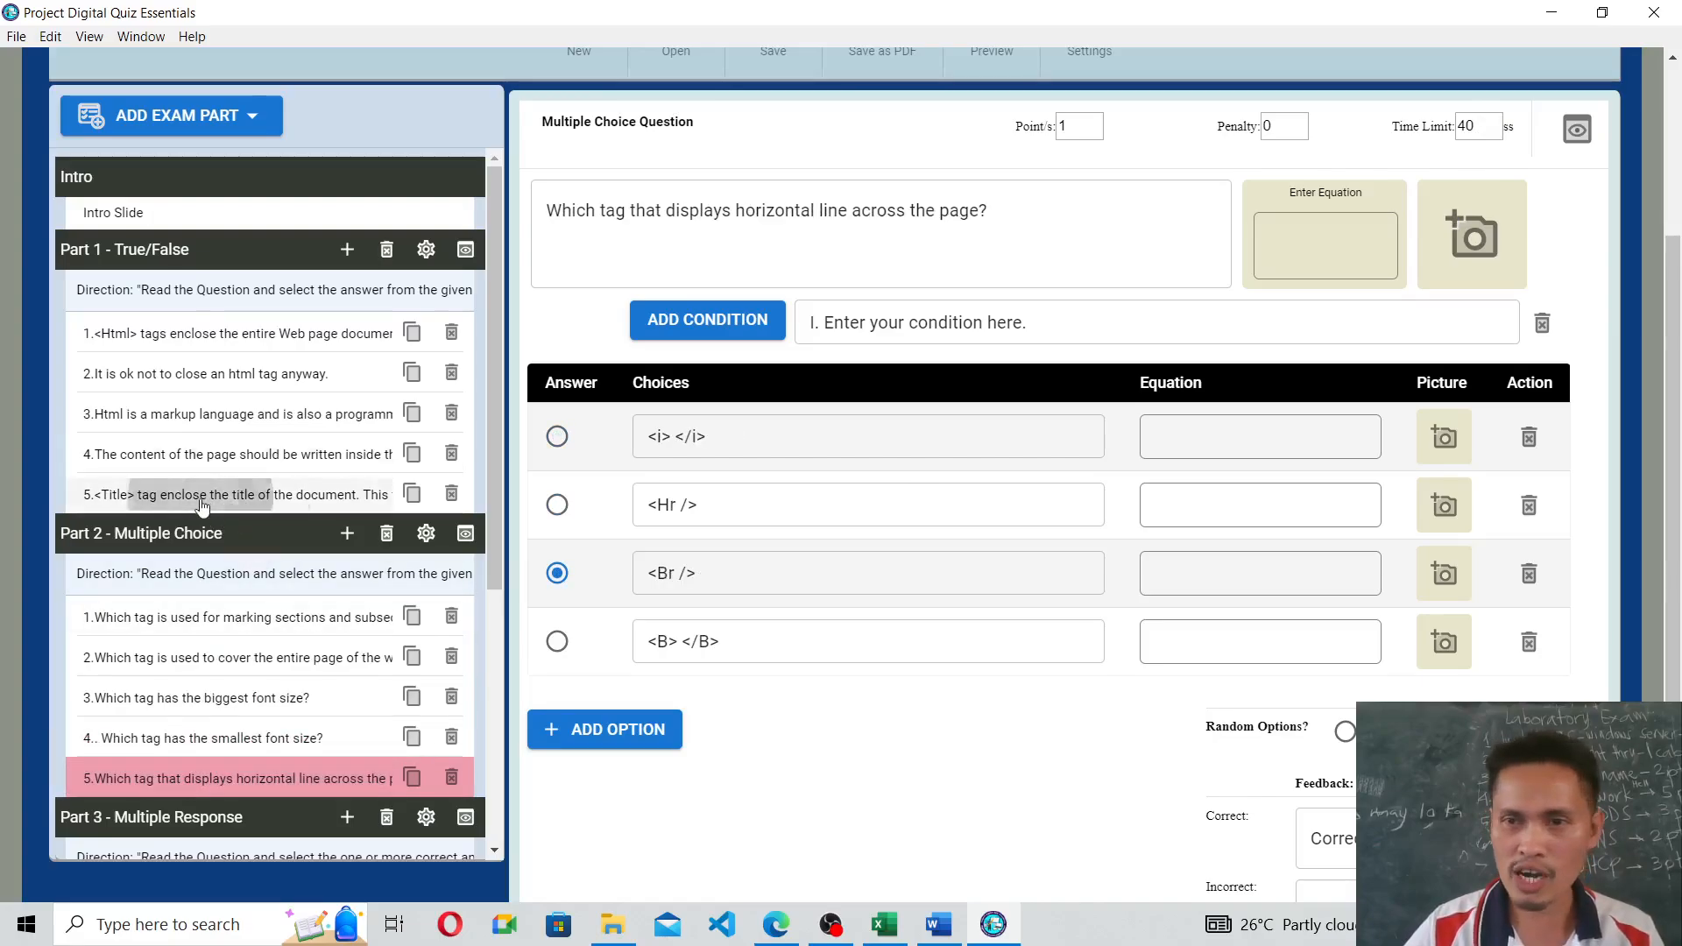
# Check the time limit of each Part 1 - True/False question, going from the fifth back to the first.
pyautogui.click(254, 490)
pyautogui.click(295, 451)
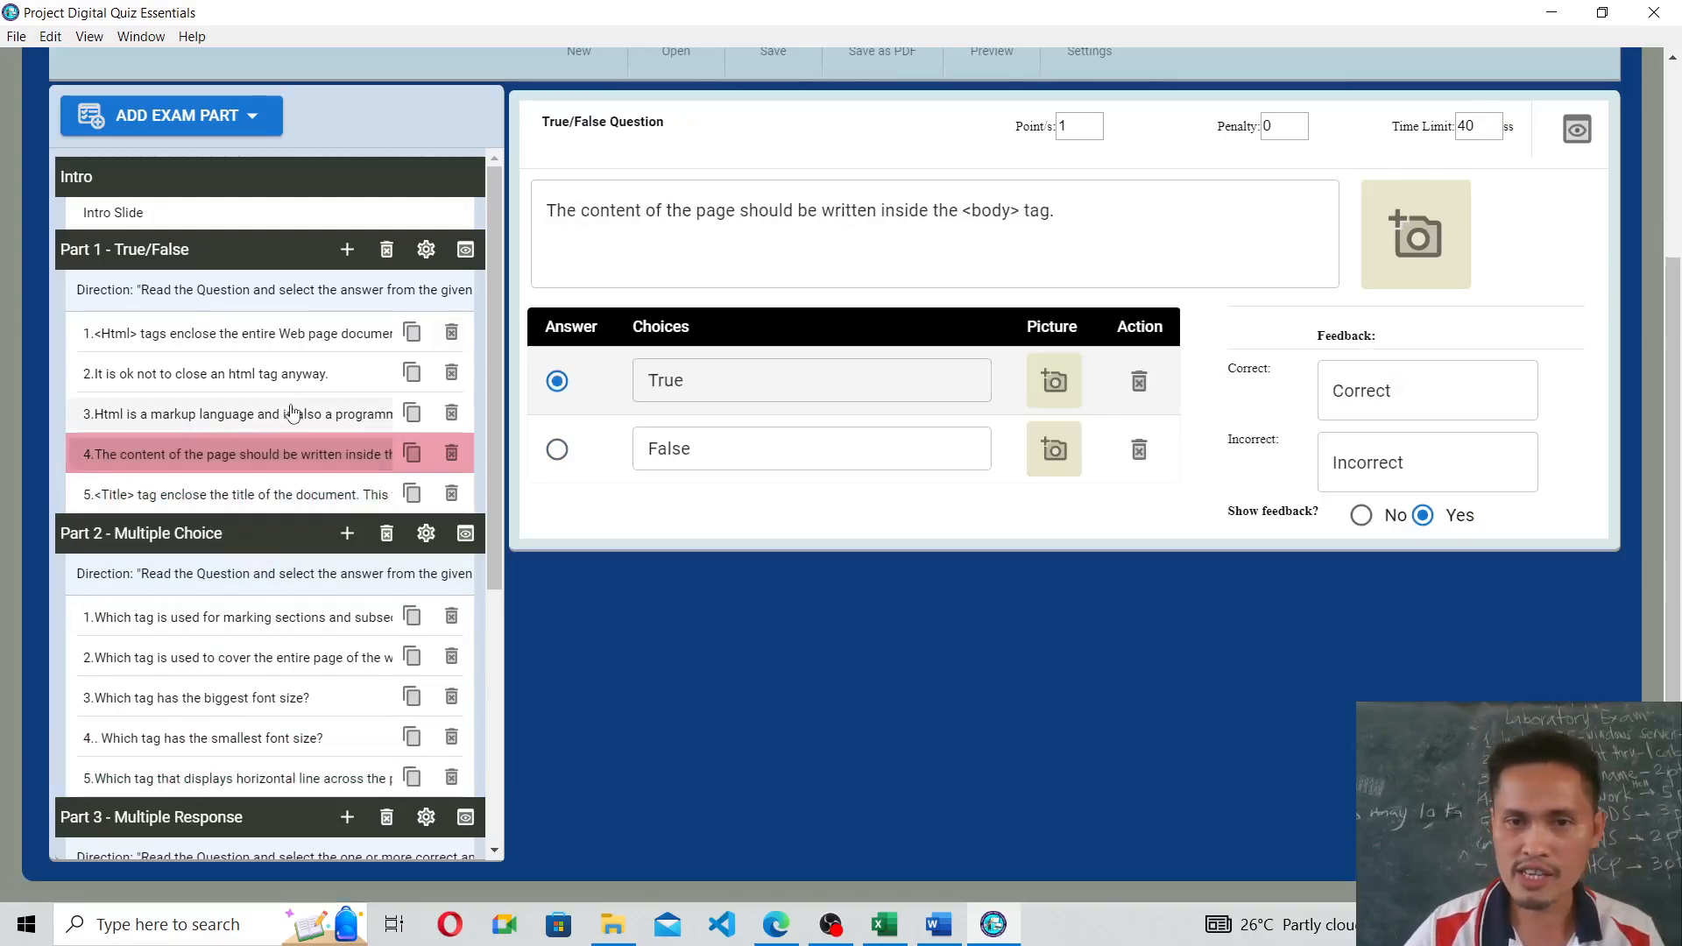
pyautogui.click(290, 406)
pyautogui.click(272, 373)
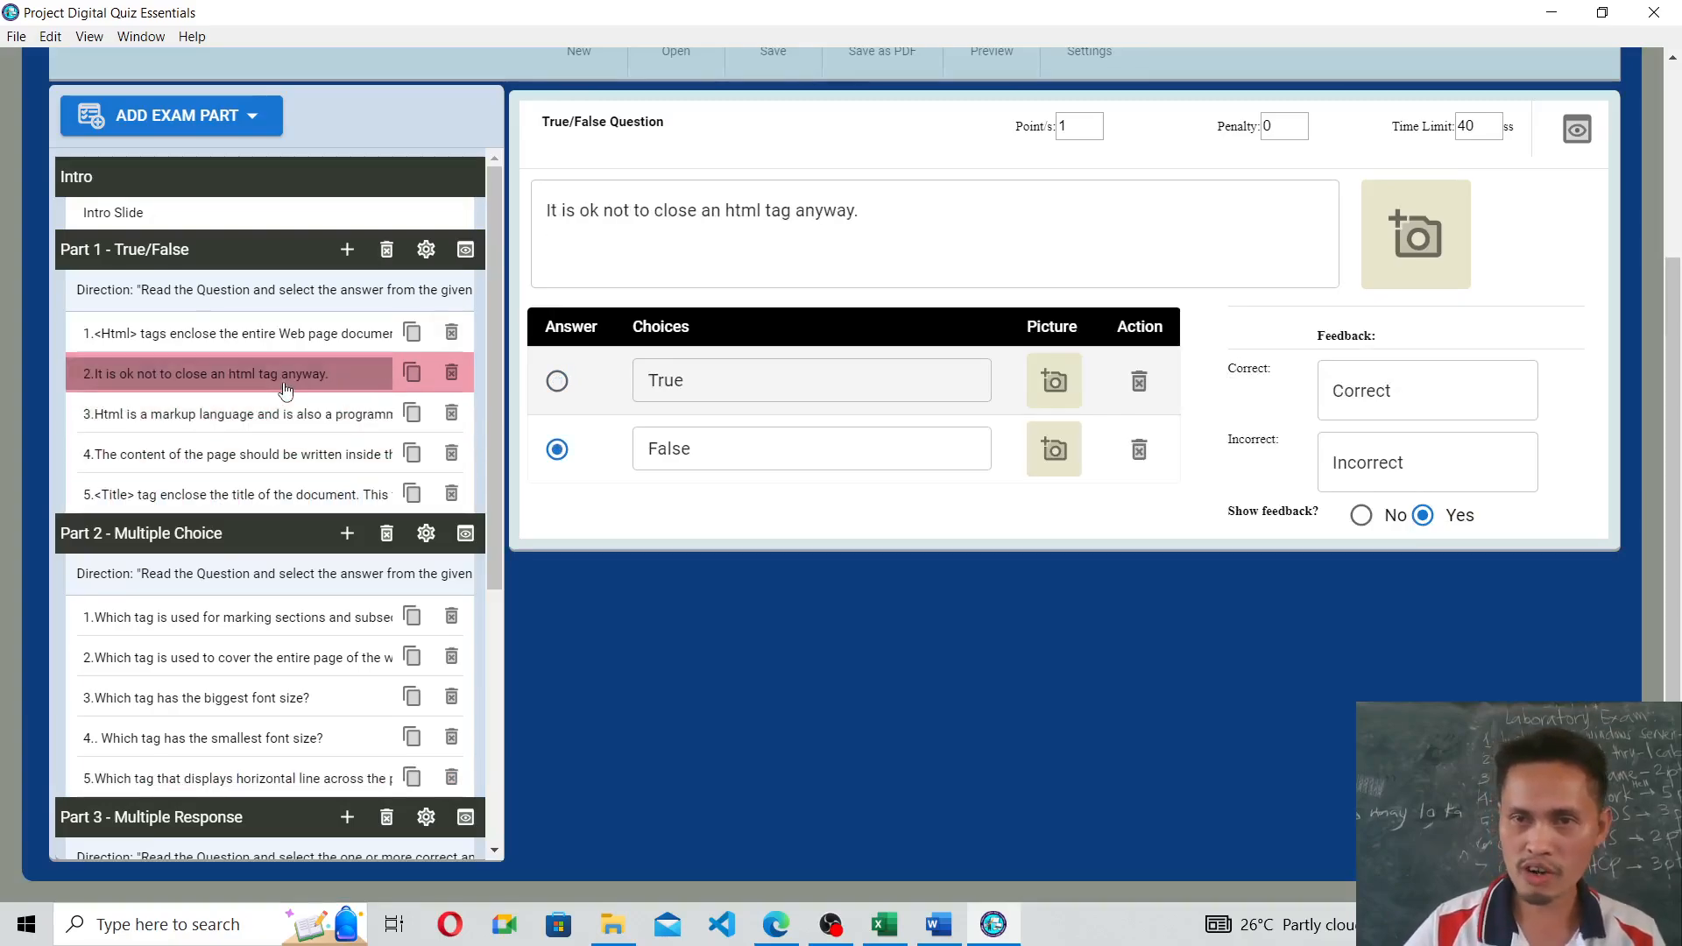
pyautogui.click(271, 332)
pyautogui.scroll(3, 740, 536)
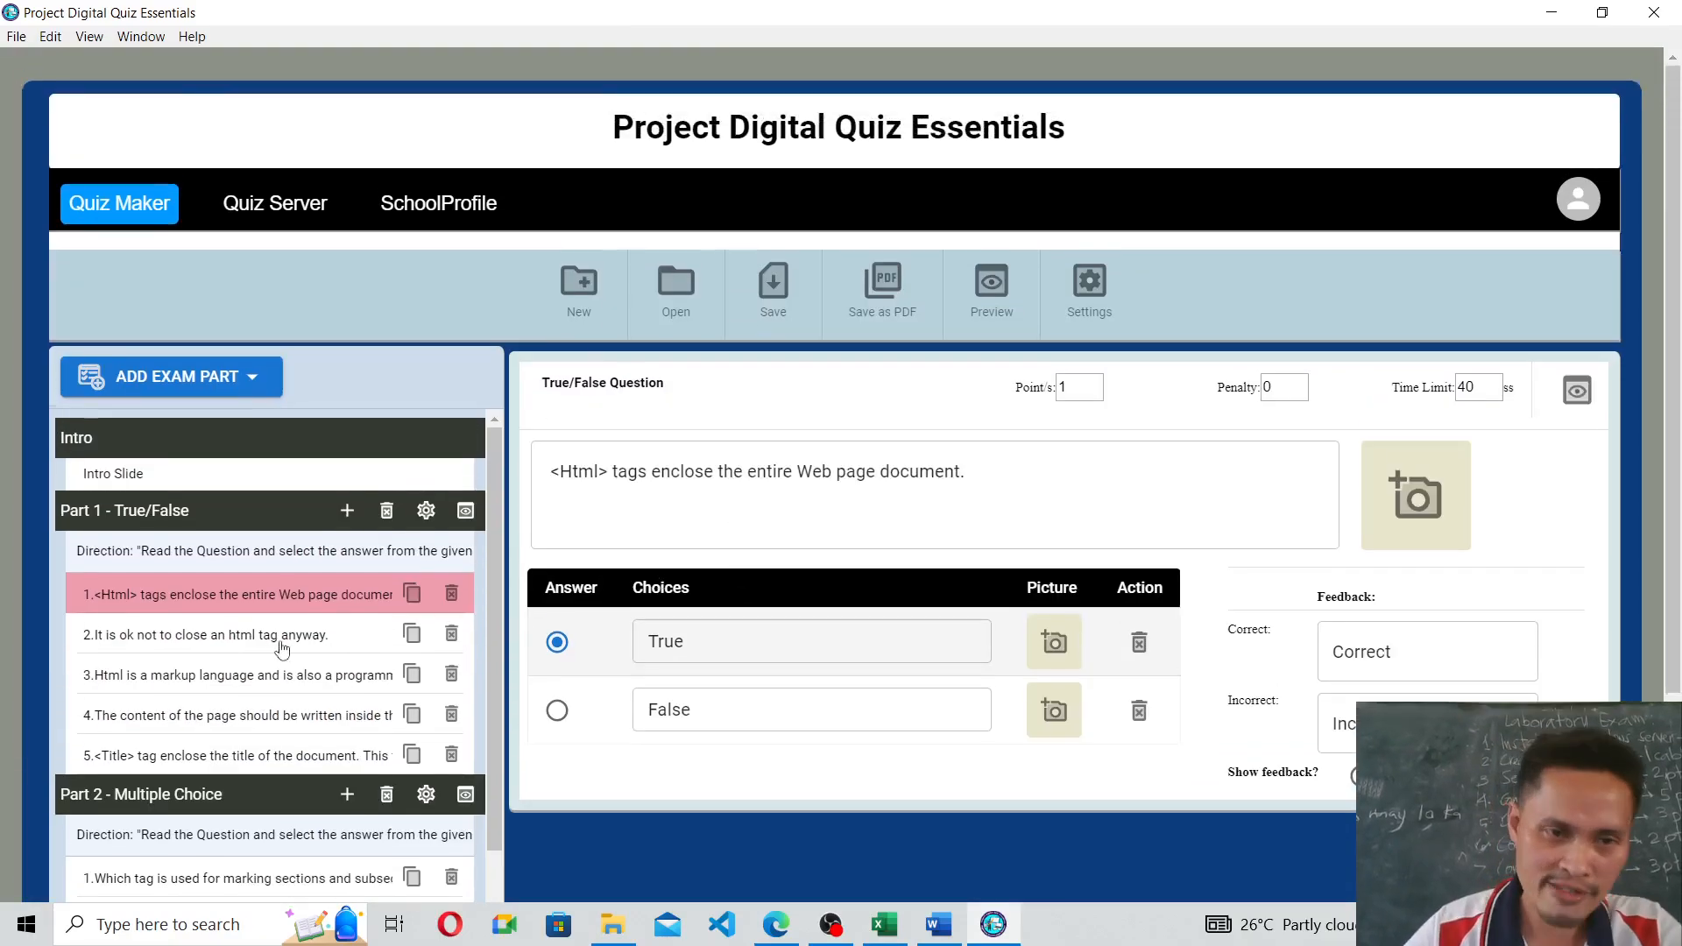
# Add a new Multiple Choice exam part after Part 4 - Type In.
pyautogui.scroll(-5, 281, 639)
pyautogui.scroll(-3, 292, 664)
pyautogui.scroll(10, 298, 490)
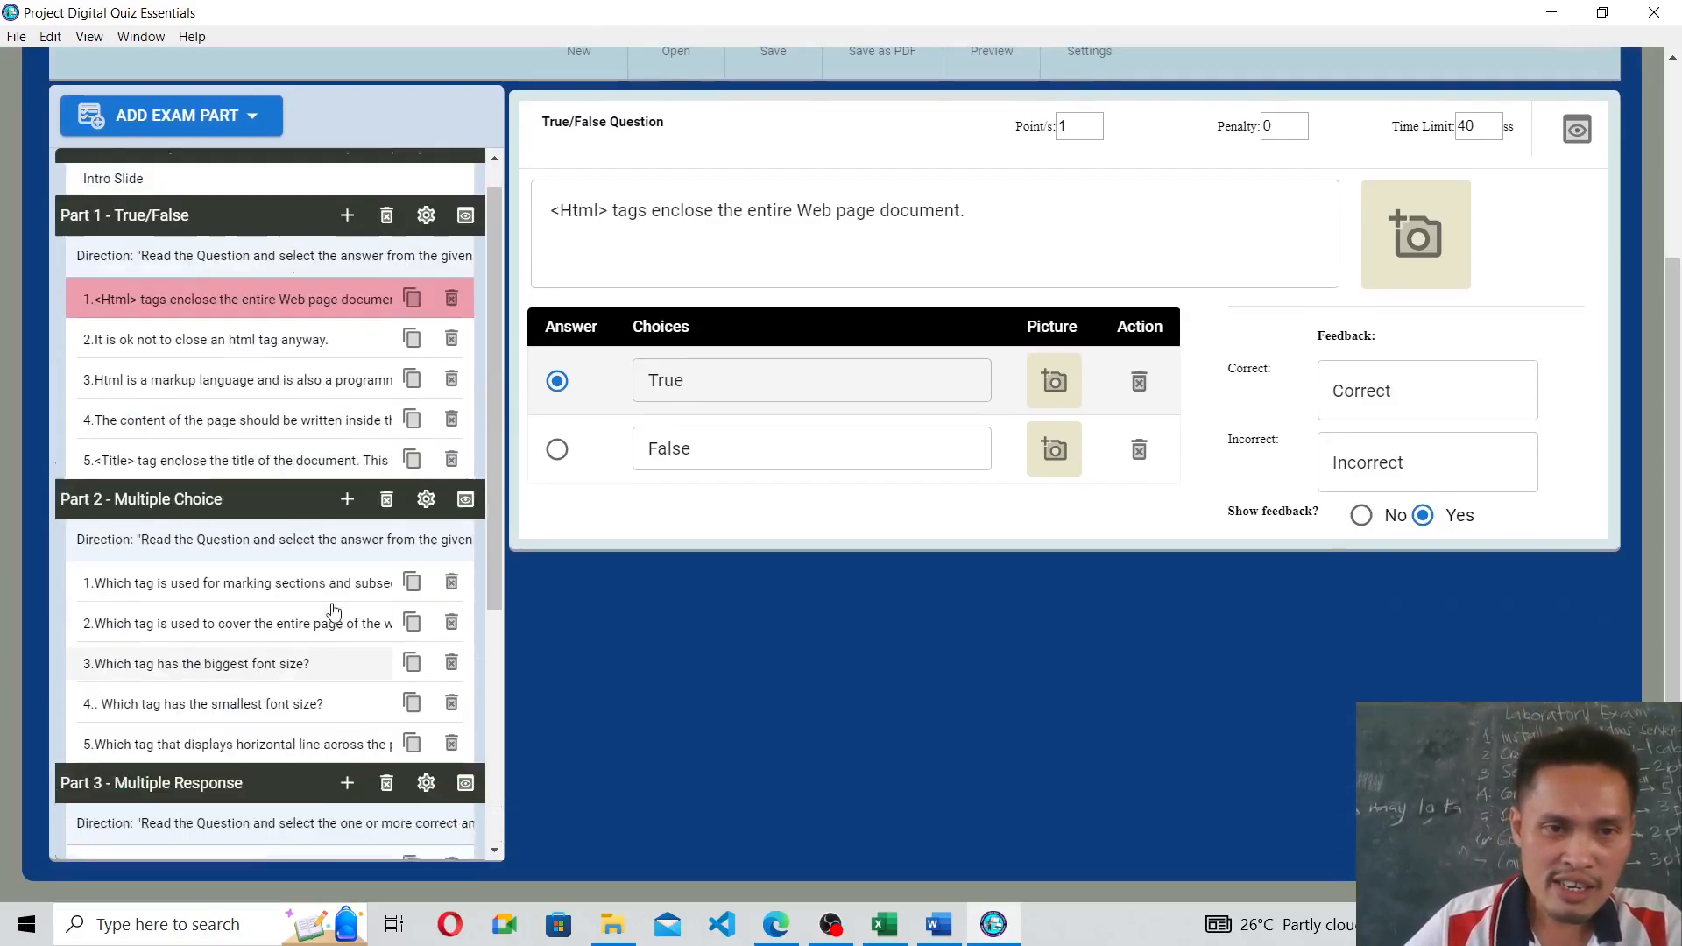
pyautogui.click(251, 122)
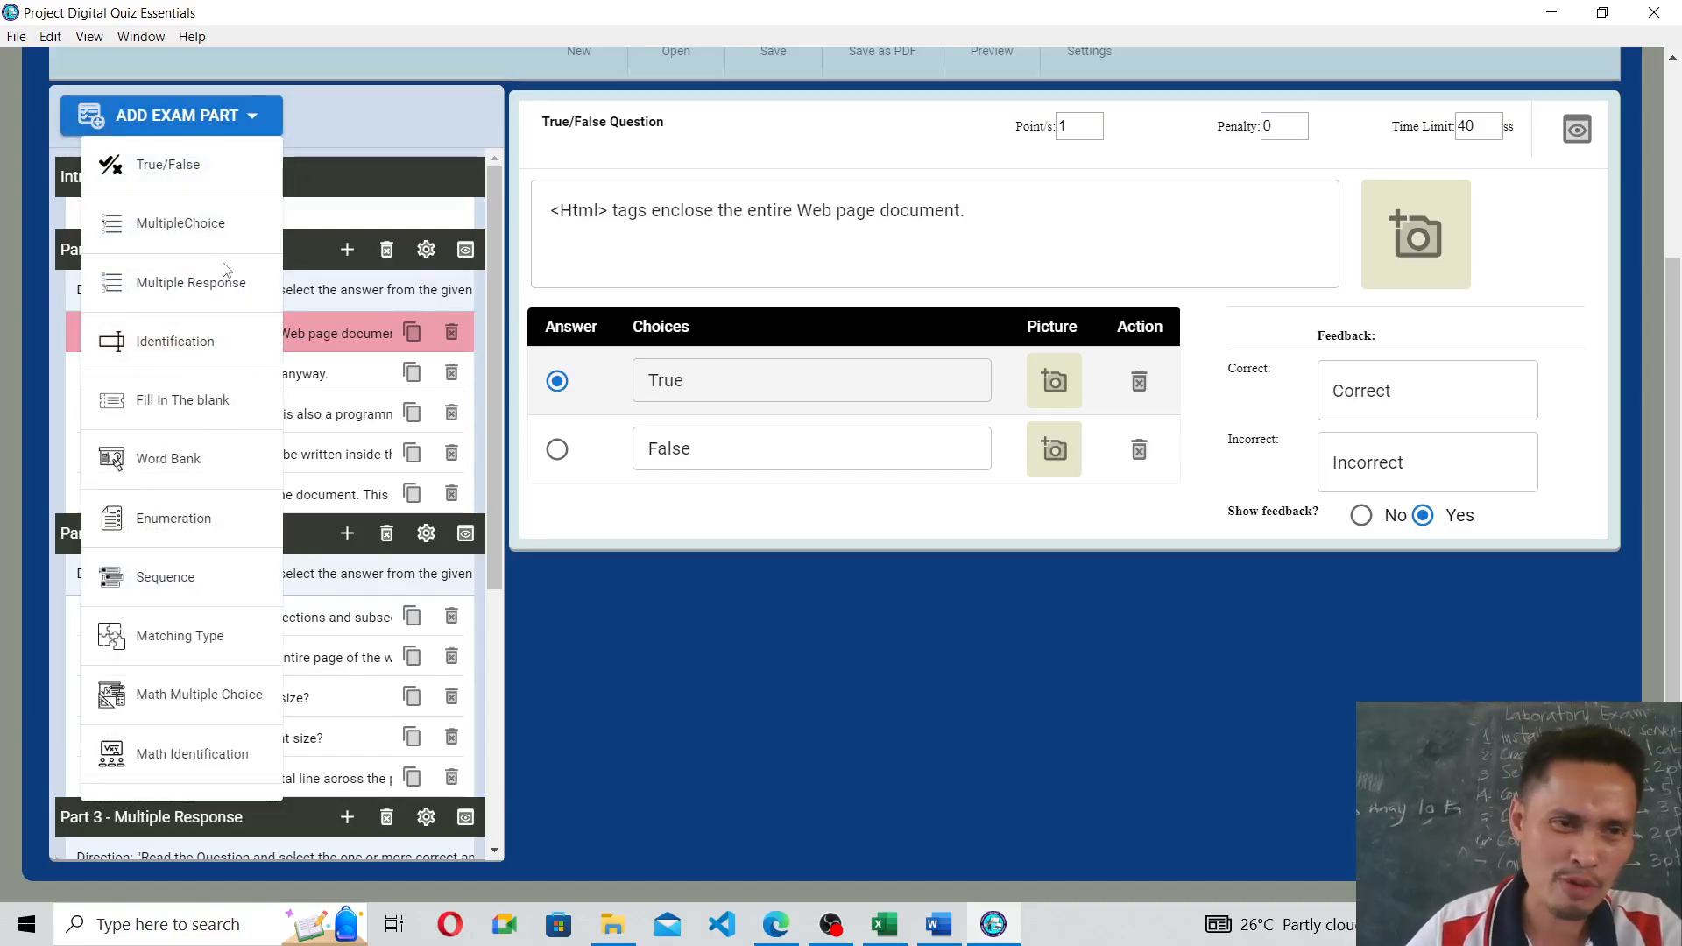
pyautogui.click(180, 235)
pyautogui.scroll(-10, 256, 487)
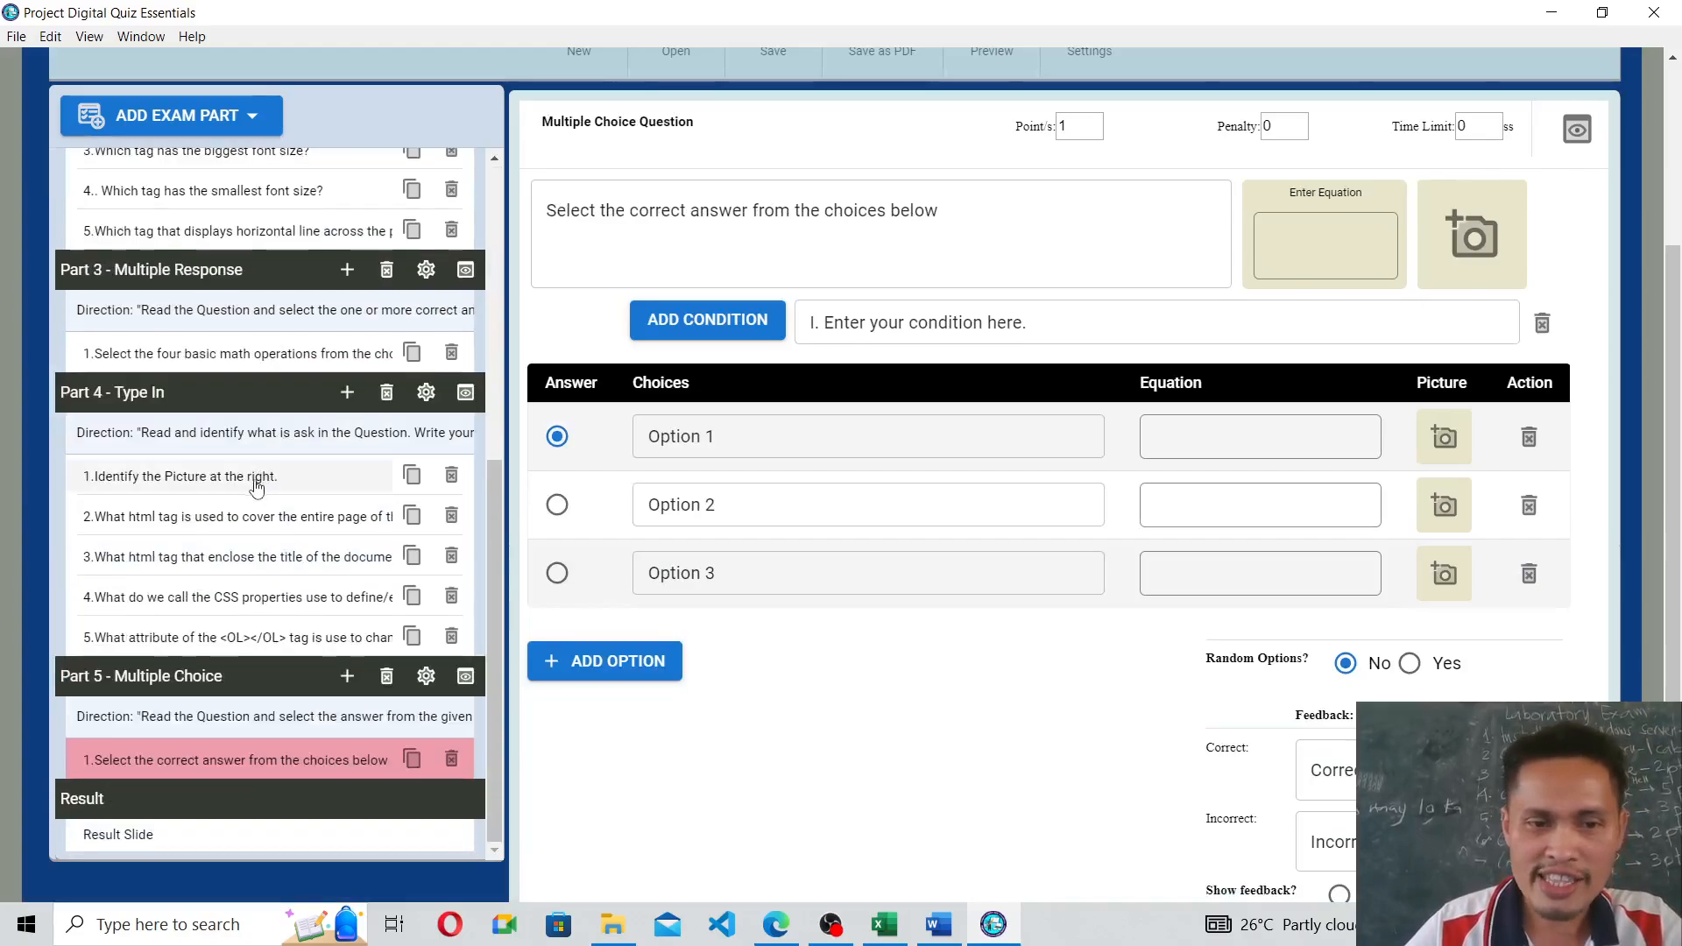
pyautogui.scroll(-1, 256, 487)
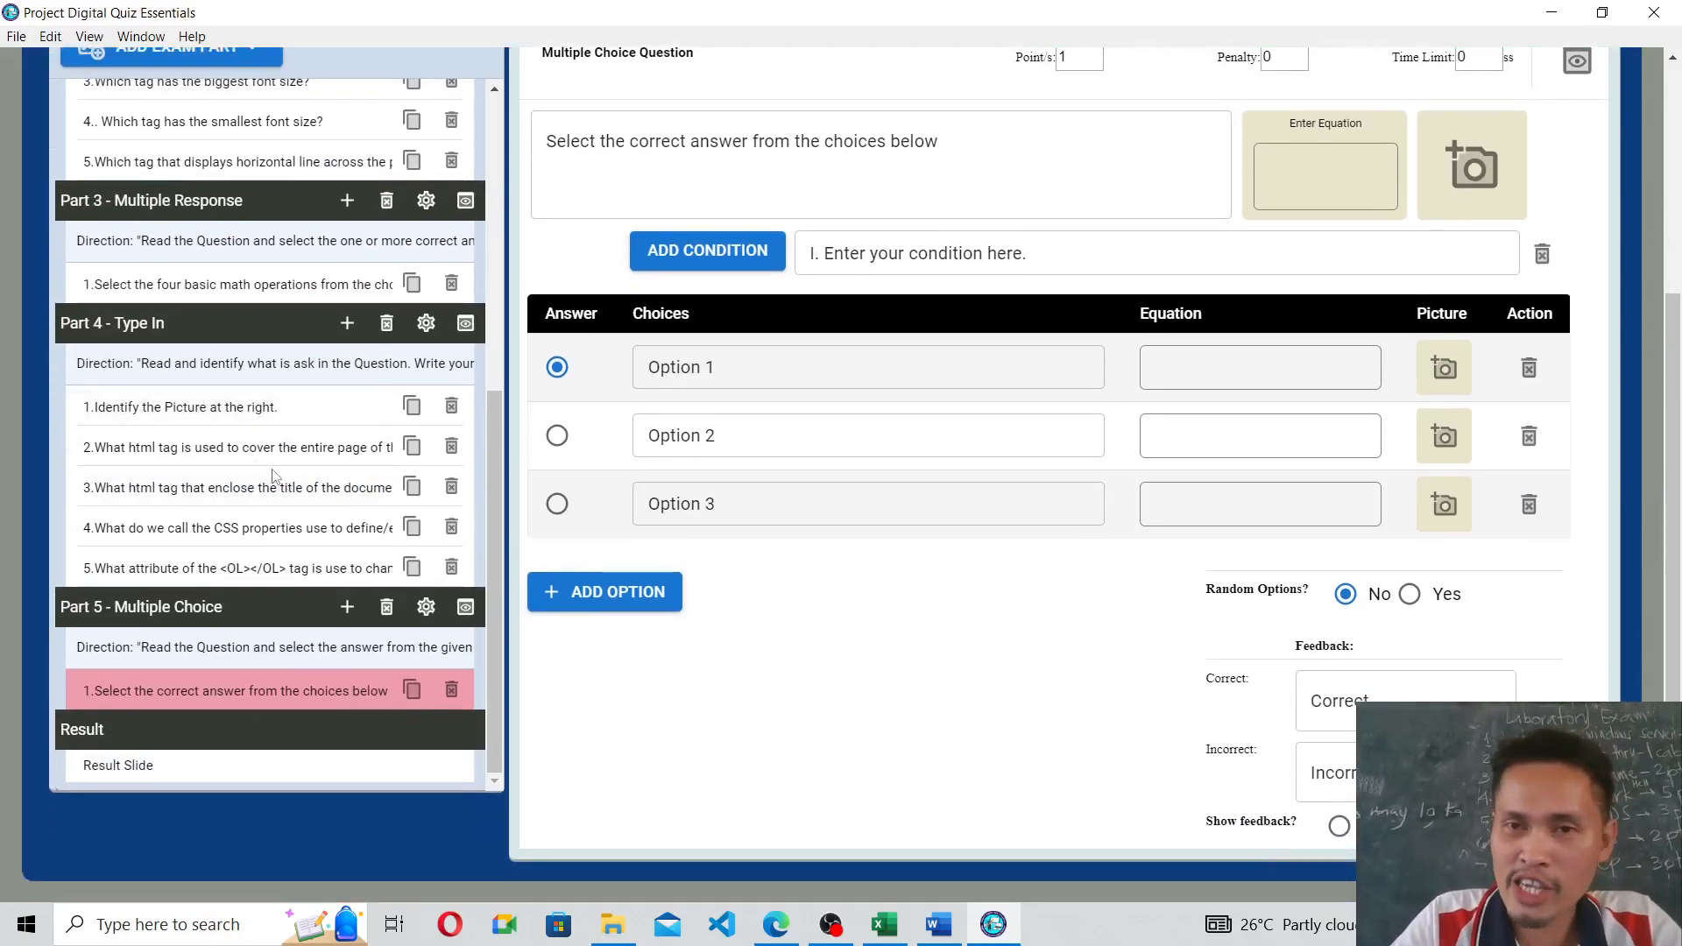
# Delete the whole Part 5 - Multiple Choice group from the exam.
pyautogui.click(388, 609)
pyautogui.scroll(3, 570, 511)
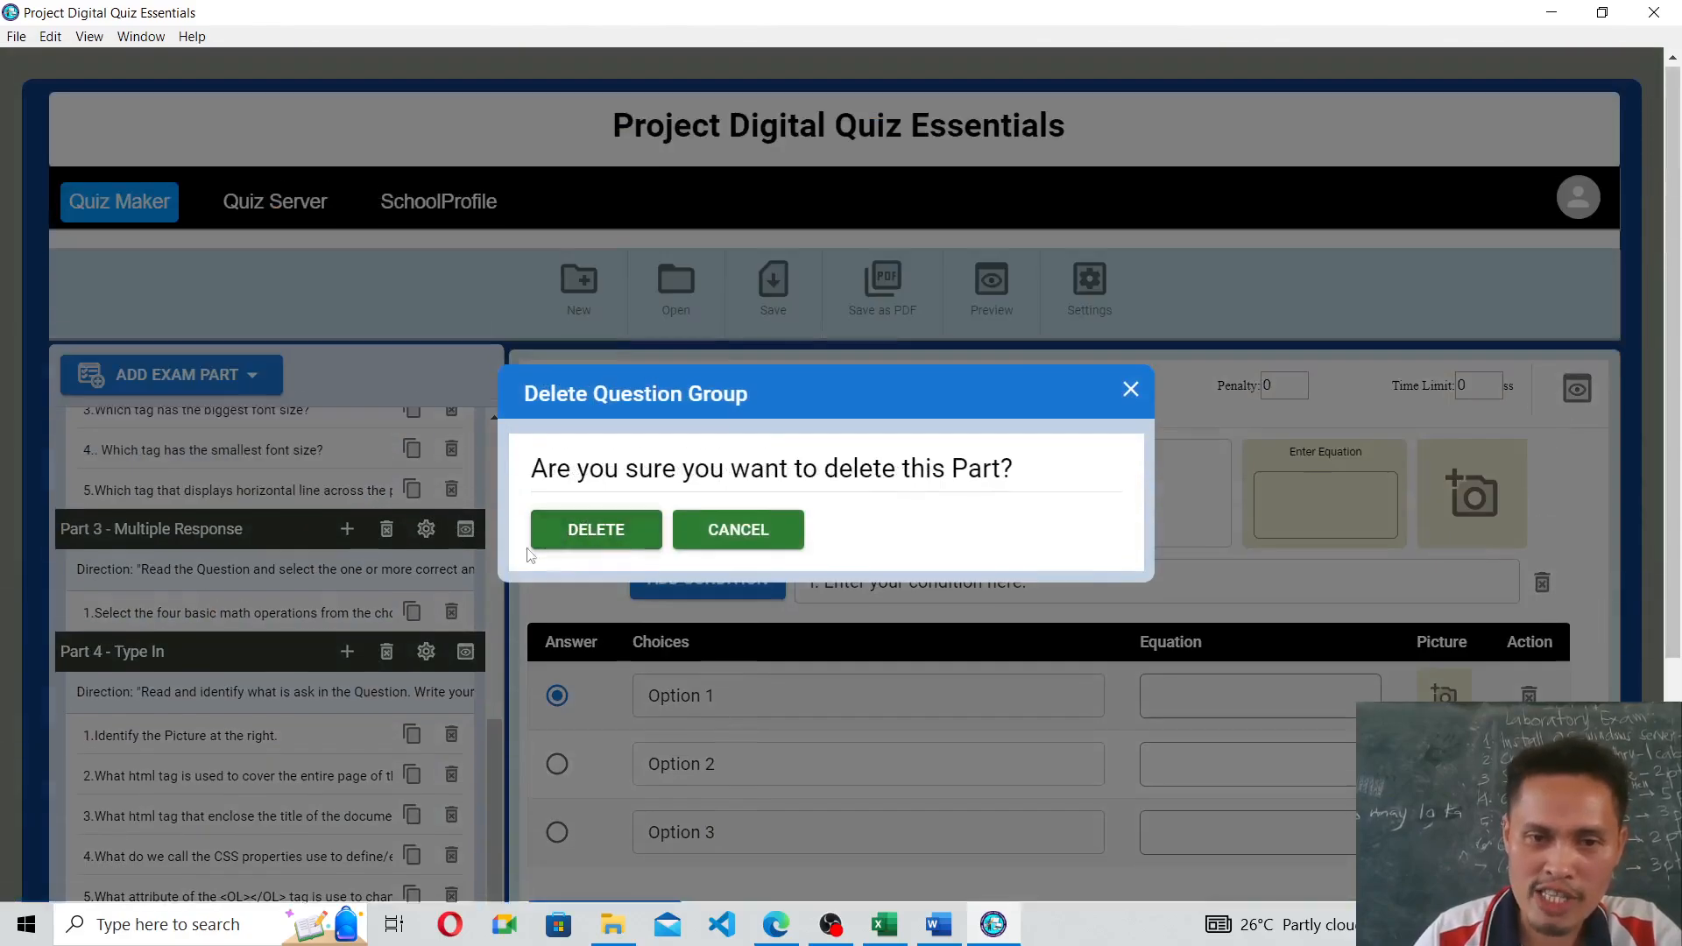
pyautogui.click(585, 528)
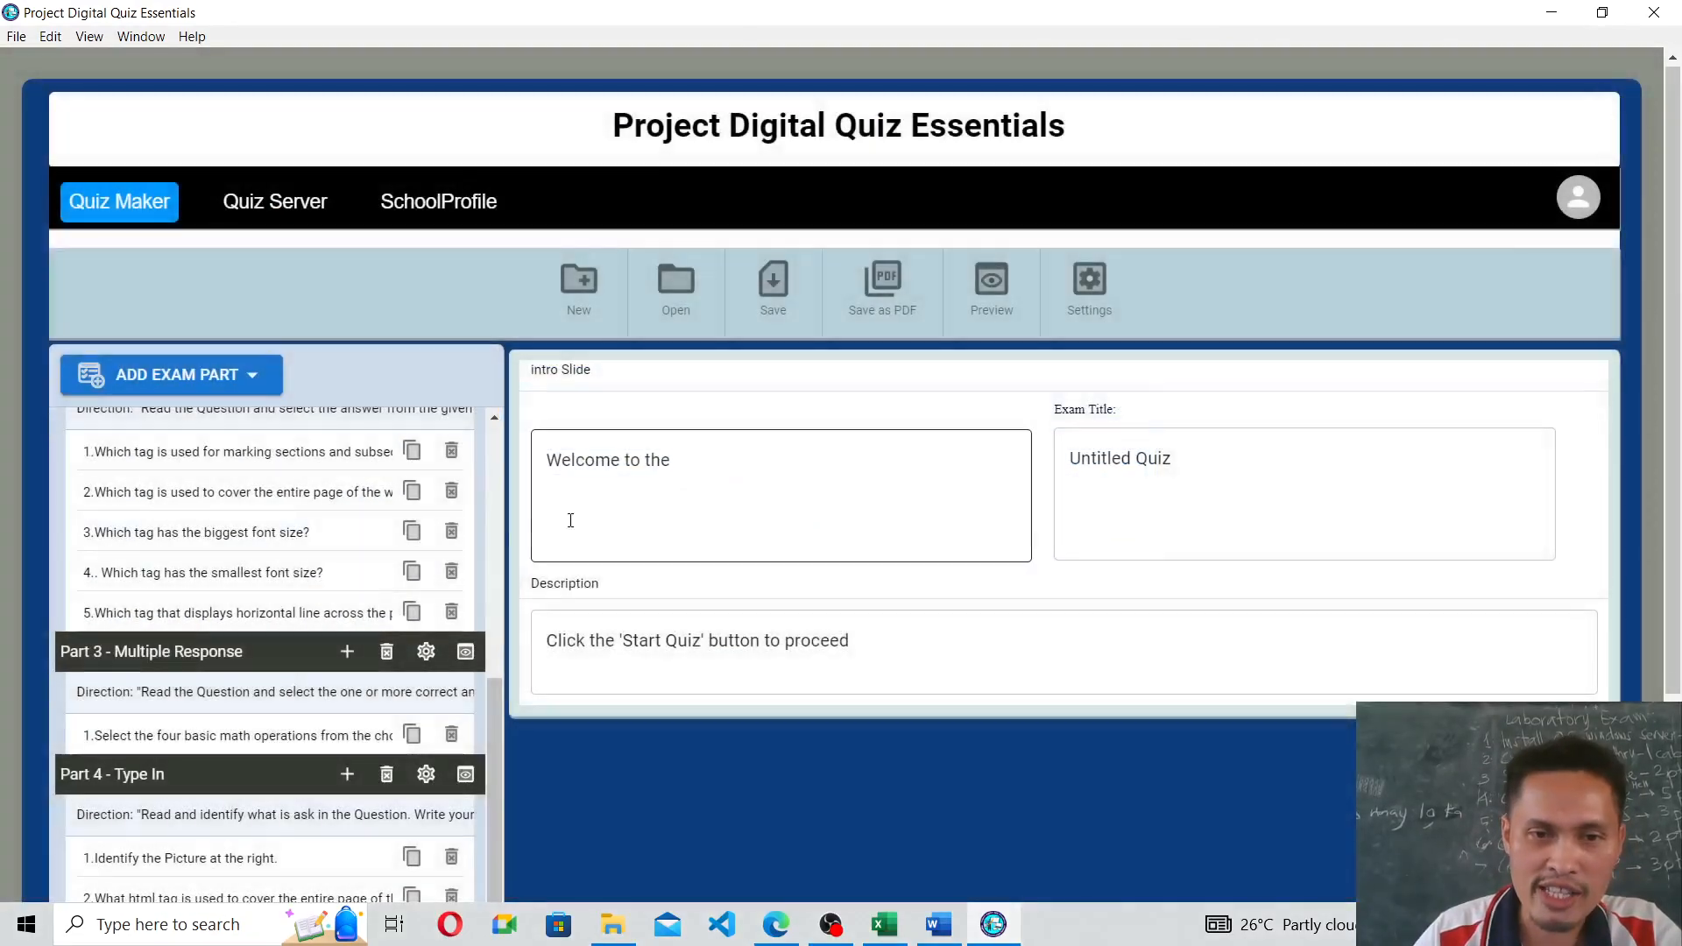
pyautogui.scroll(-3, 570, 518)
pyautogui.scroll(5, 266, 632)
pyautogui.scroll(-5, 267, 632)
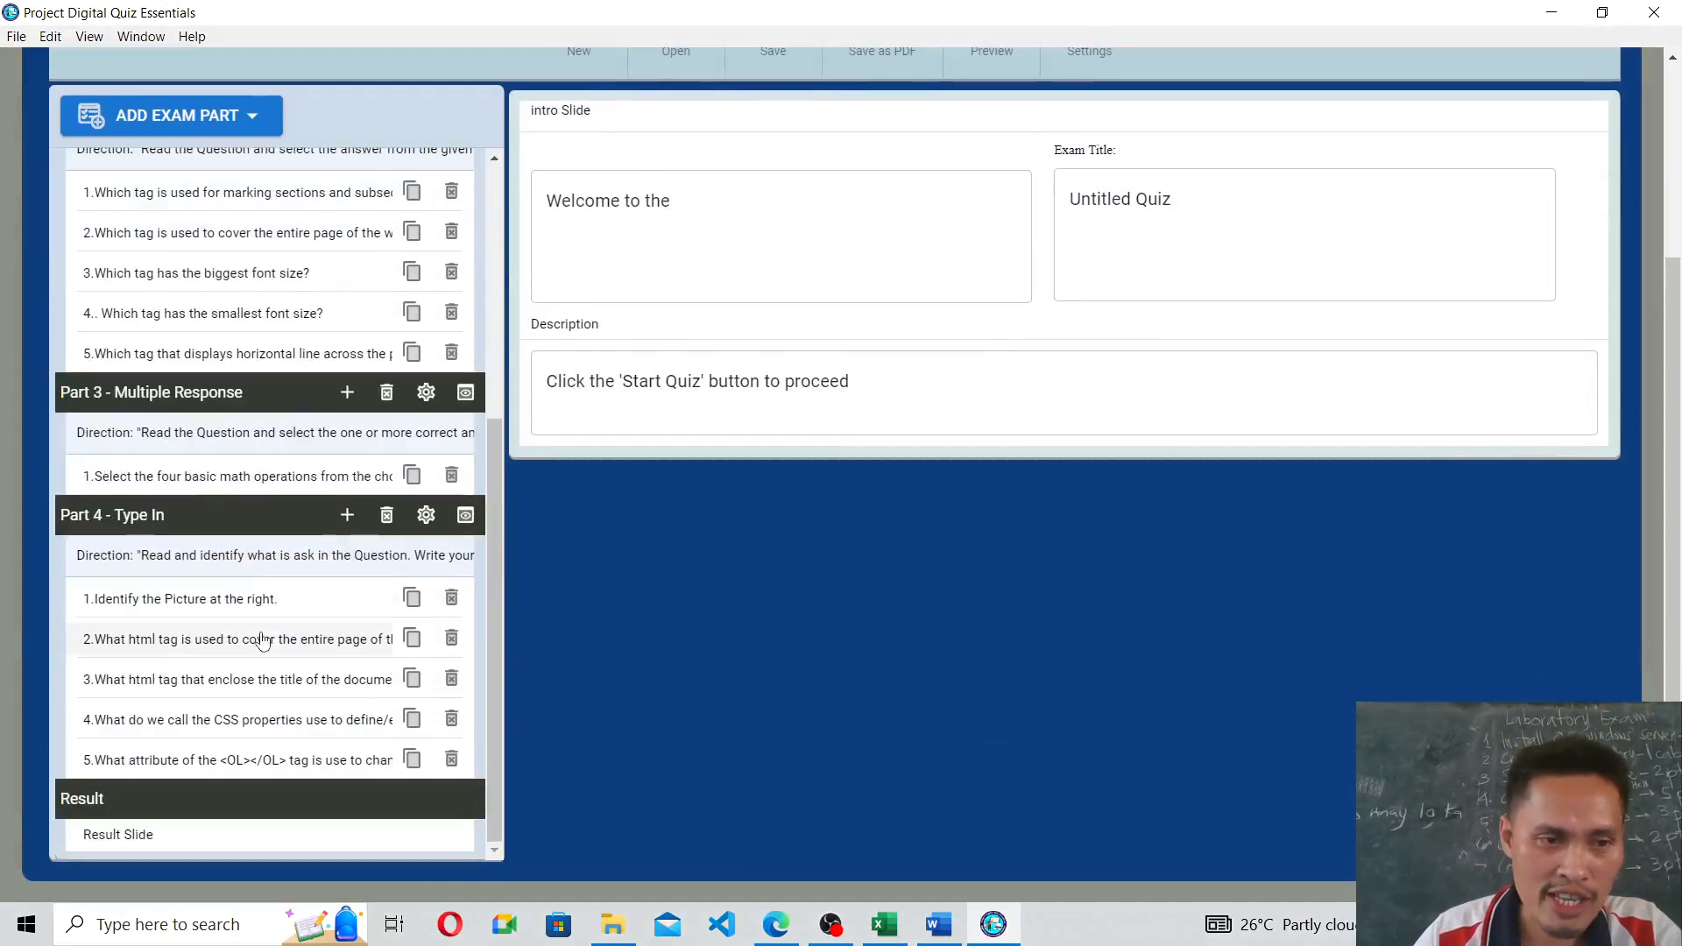
pyautogui.scroll(5, 263, 641)
pyautogui.scroll(-5, 253, 637)
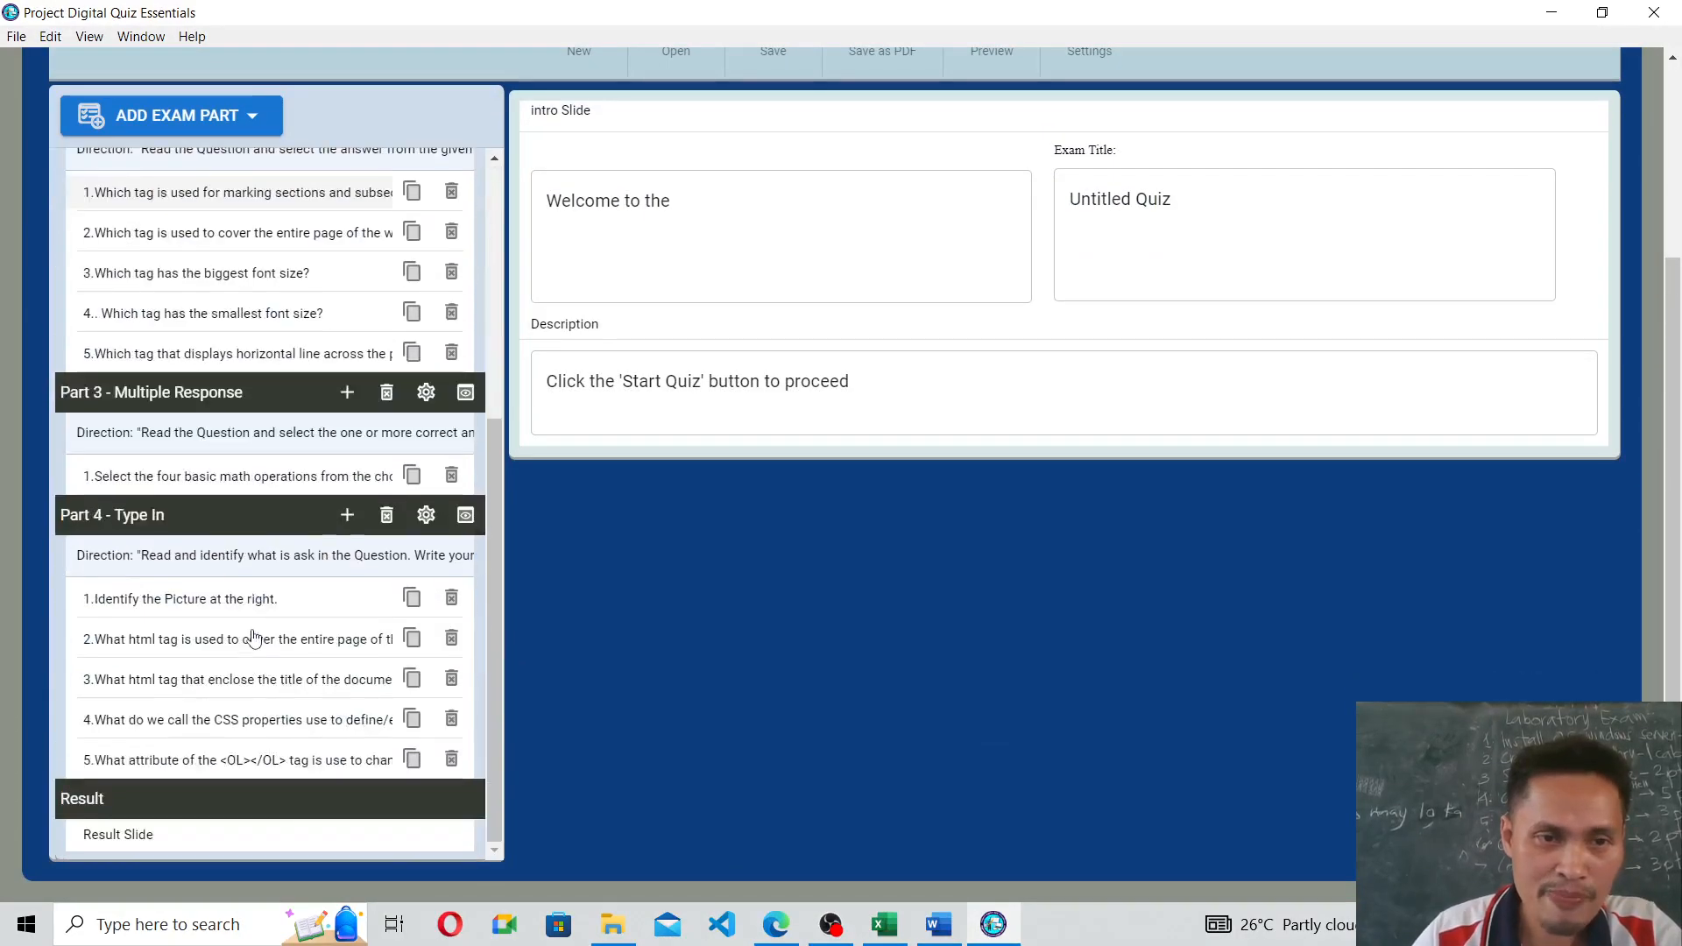
# Set the Part 1 - True/False question pool to select 5 random questions out of 5.
pyautogui.scroll(5, 249, 638)
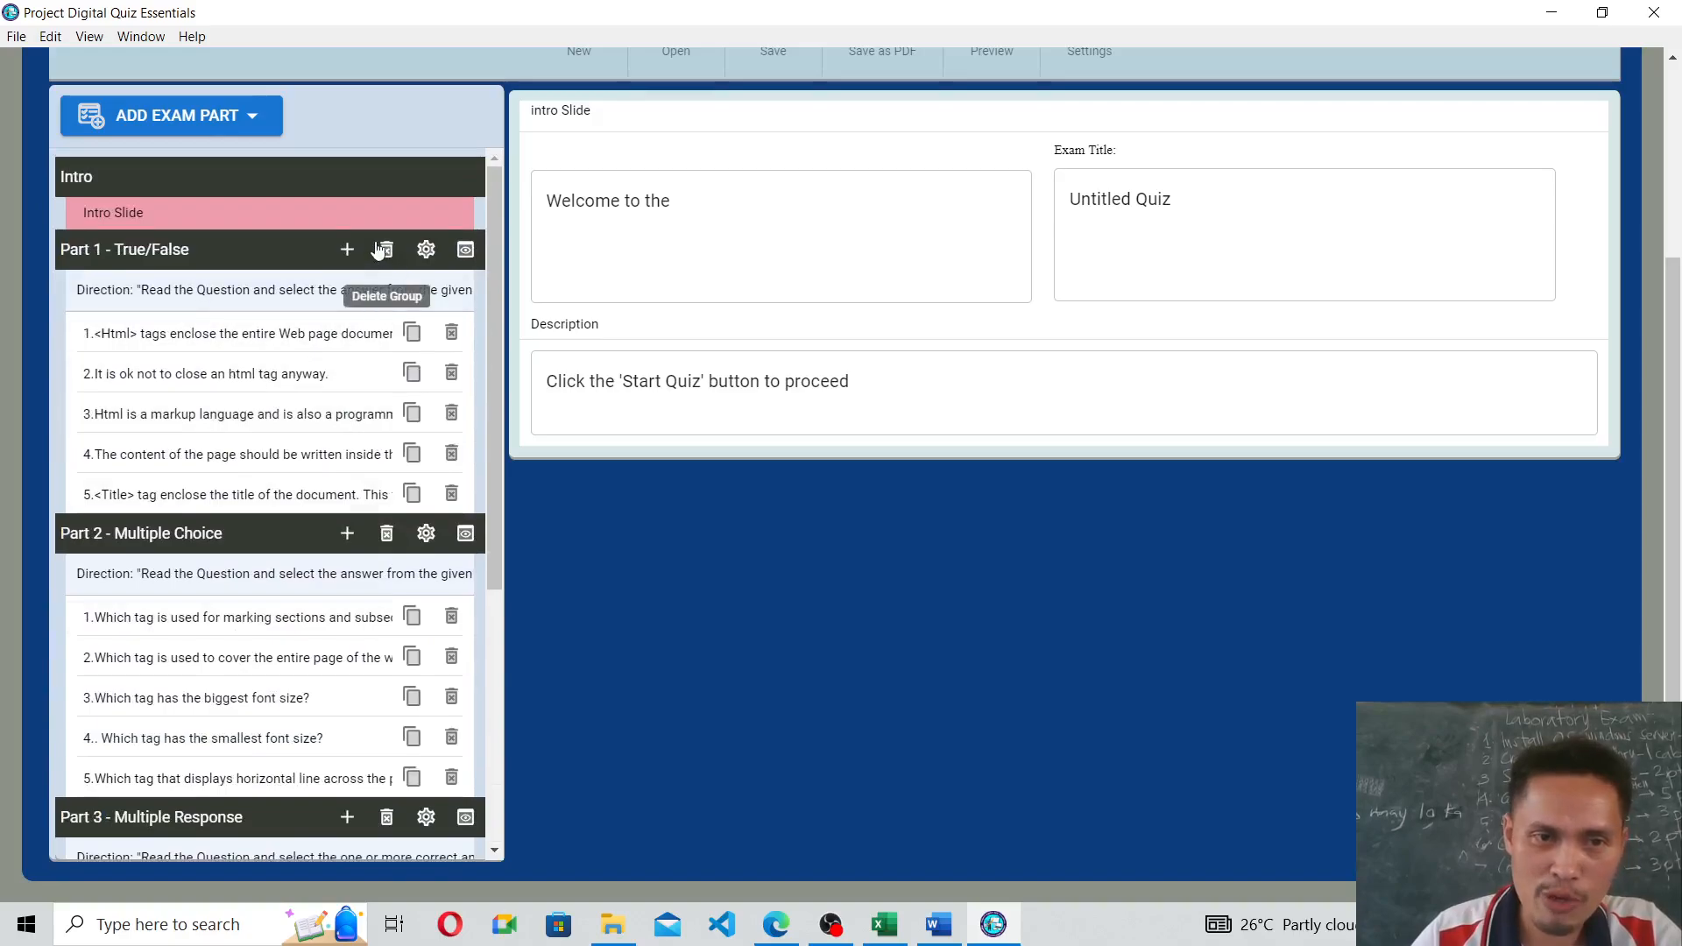
pyautogui.click(426, 252)
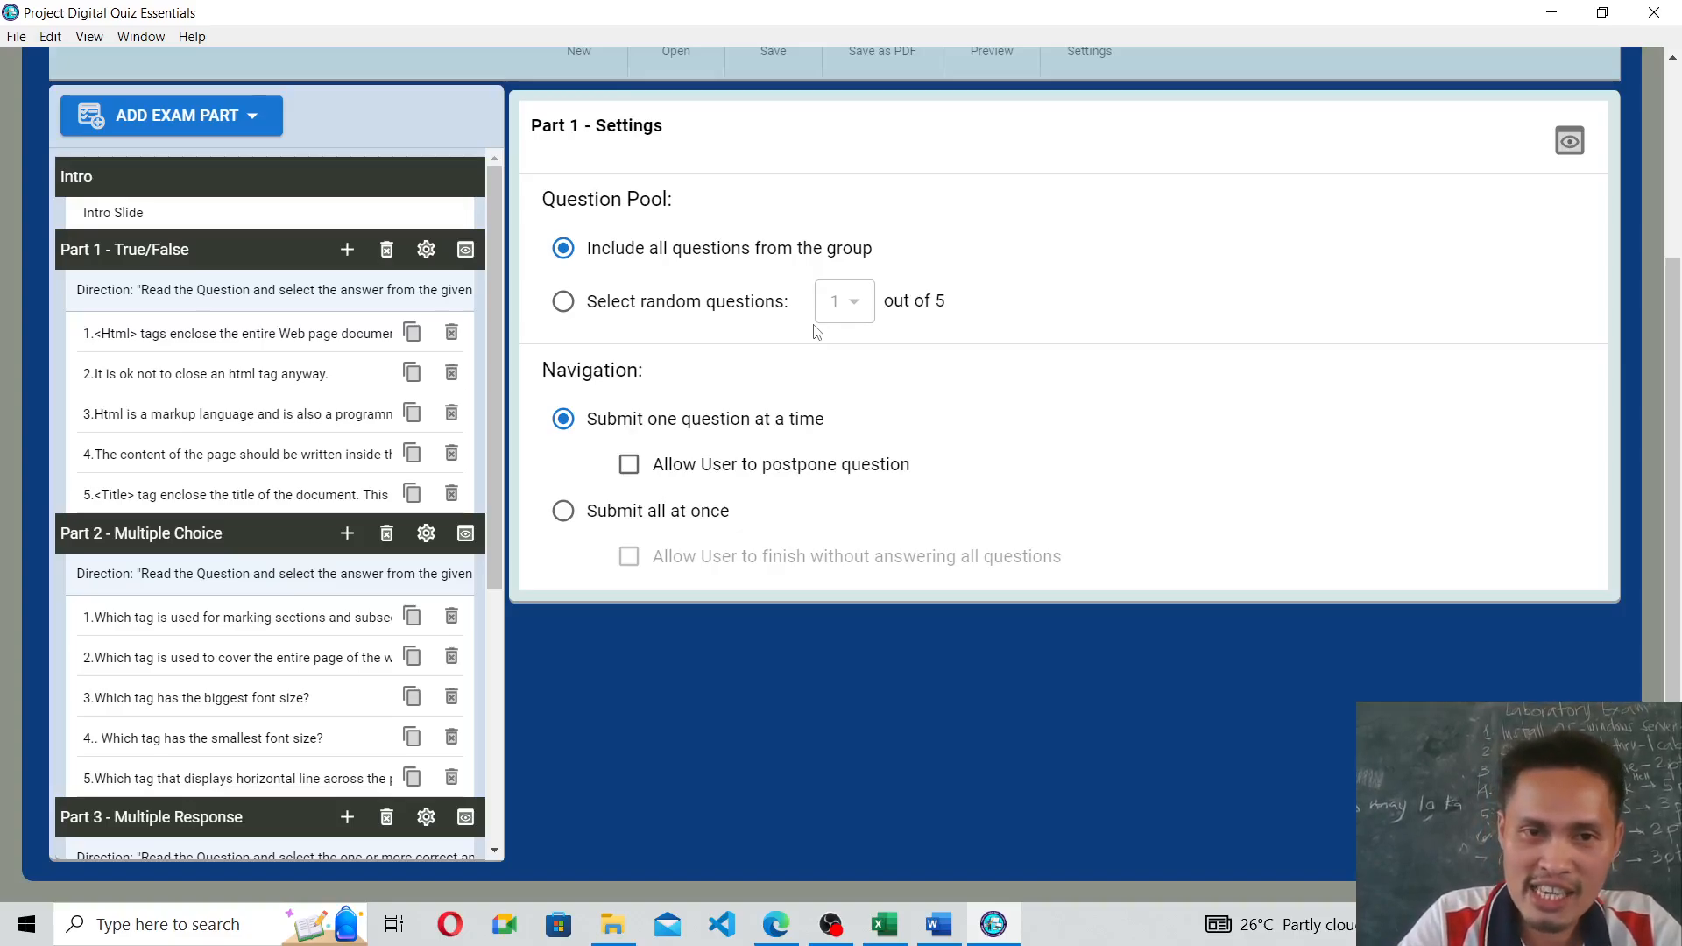
pyautogui.click(562, 301)
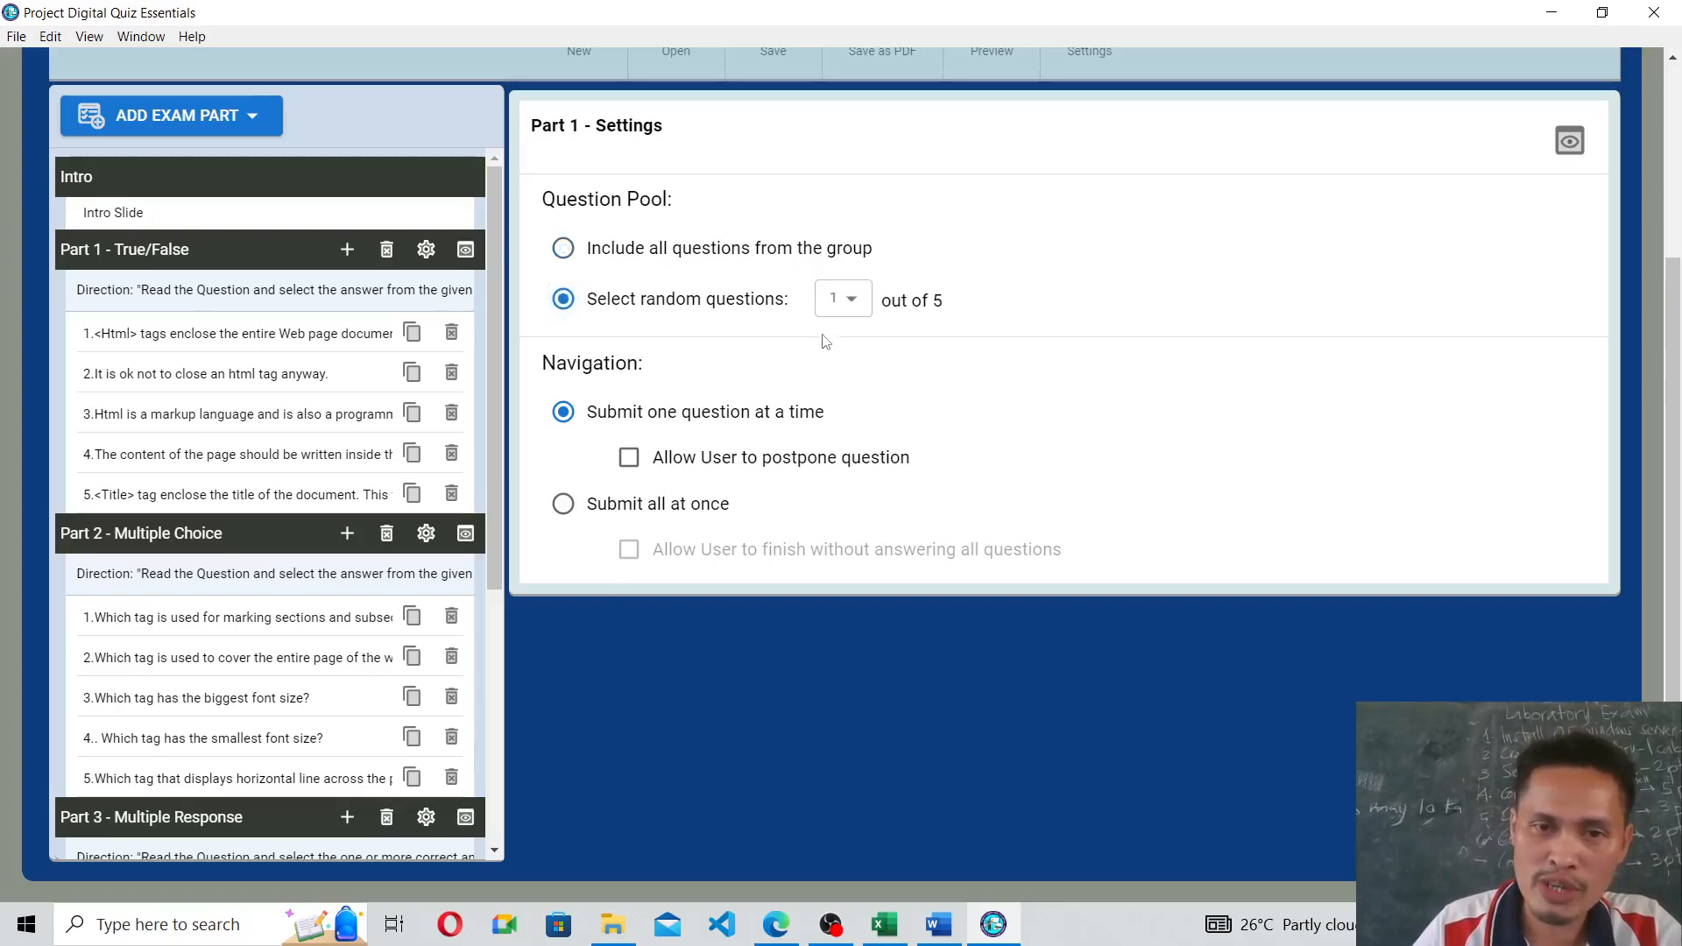
pyautogui.click(836, 299)
pyautogui.click(839, 506)
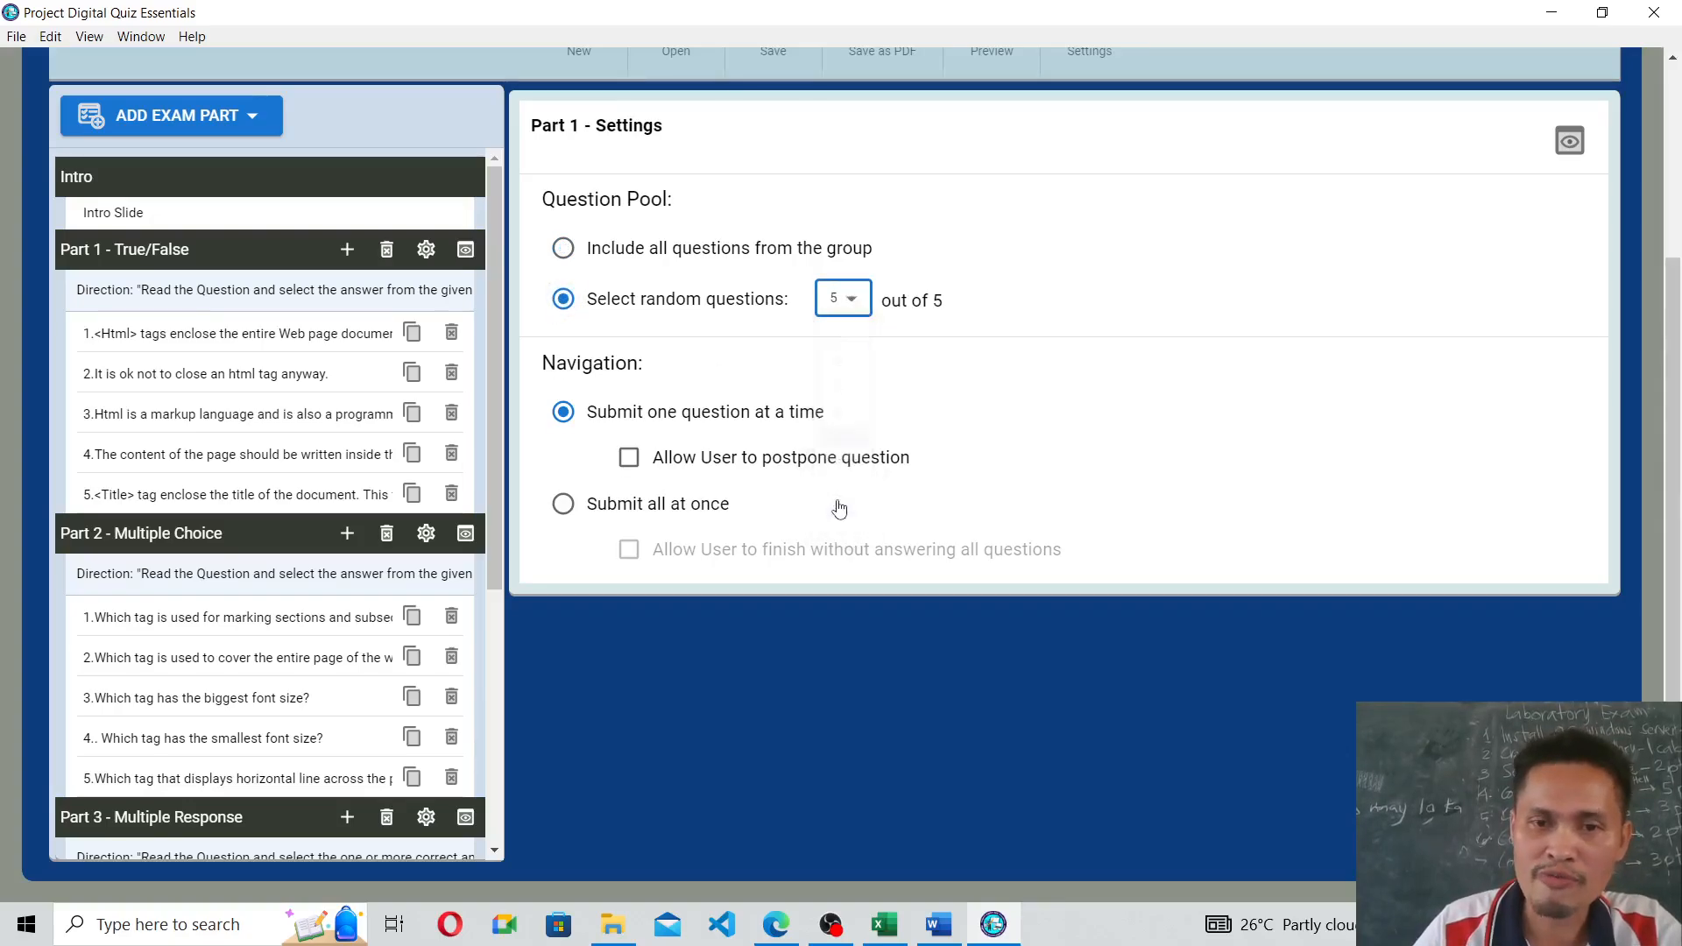
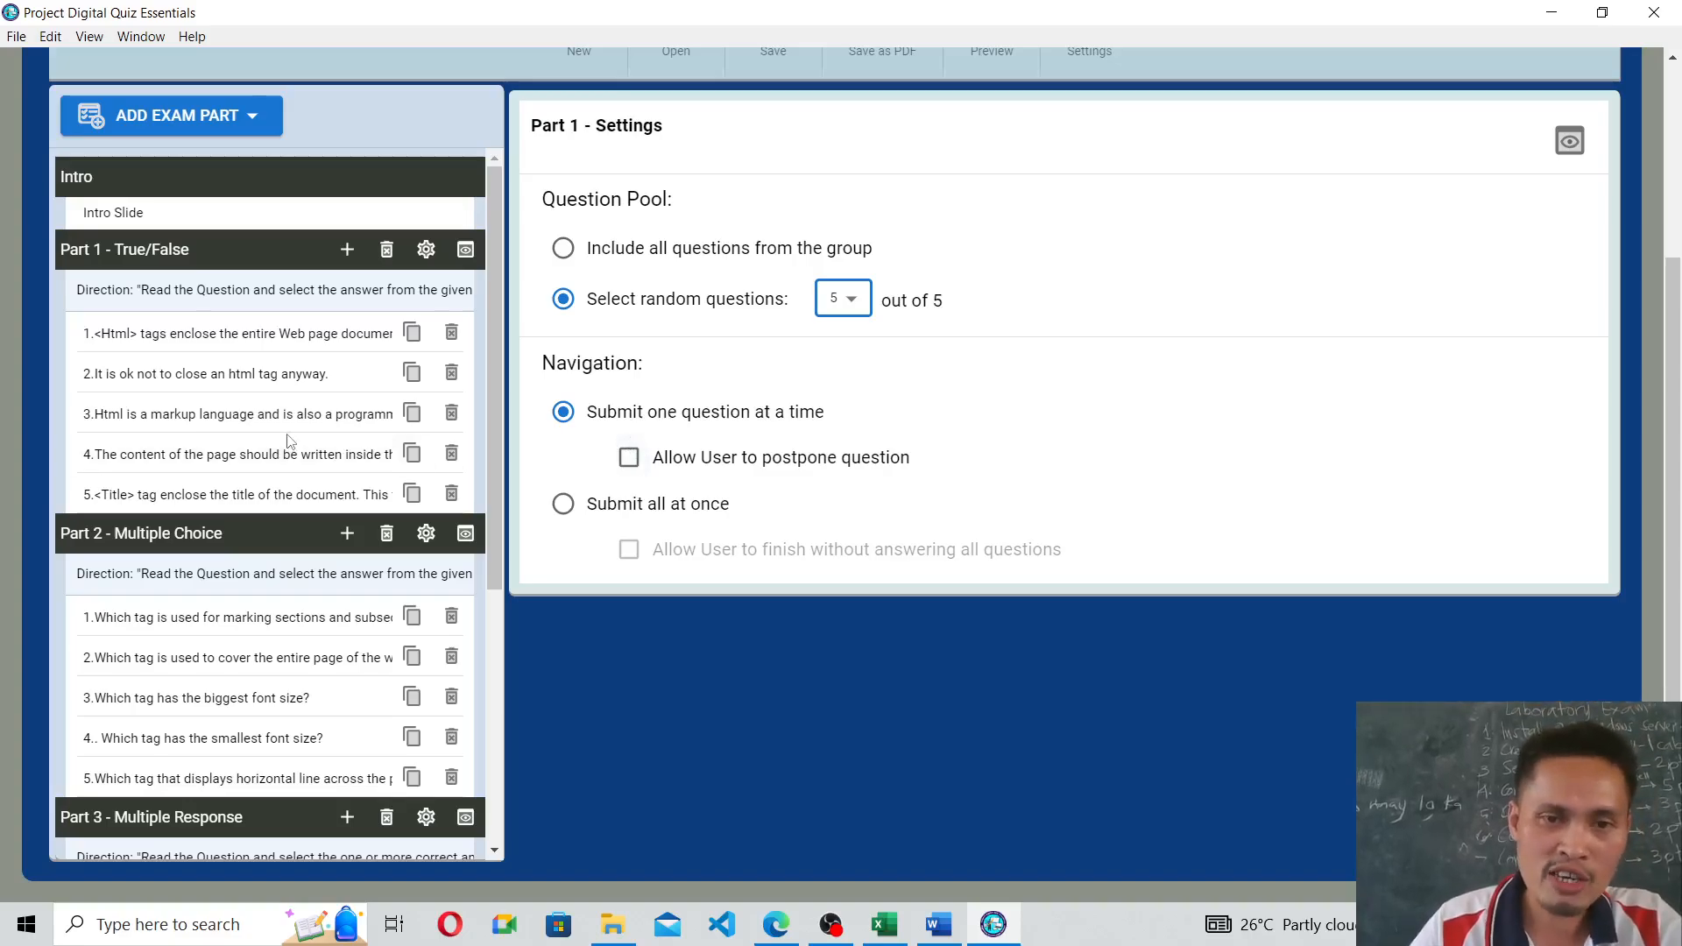
# Preview the whole Part 1 - True/False group and close the preview.
pyautogui.scroll(-4, 290, 441)
pyautogui.scroll(4, 307, 412)
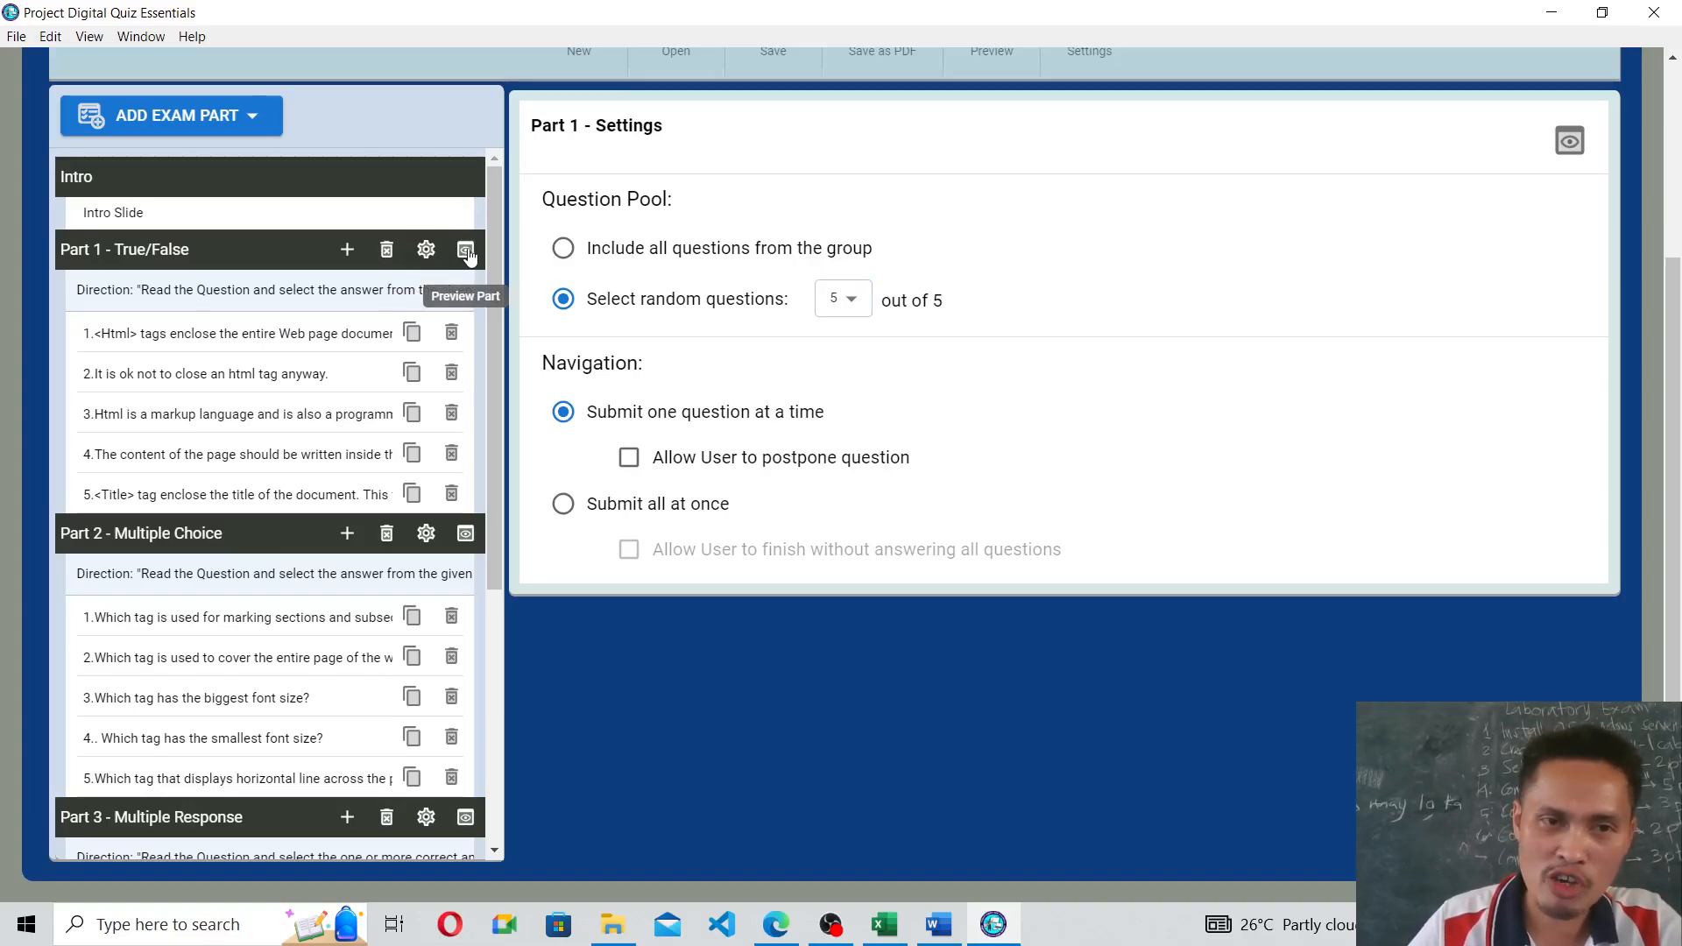
pyautogui.click(467, 253)
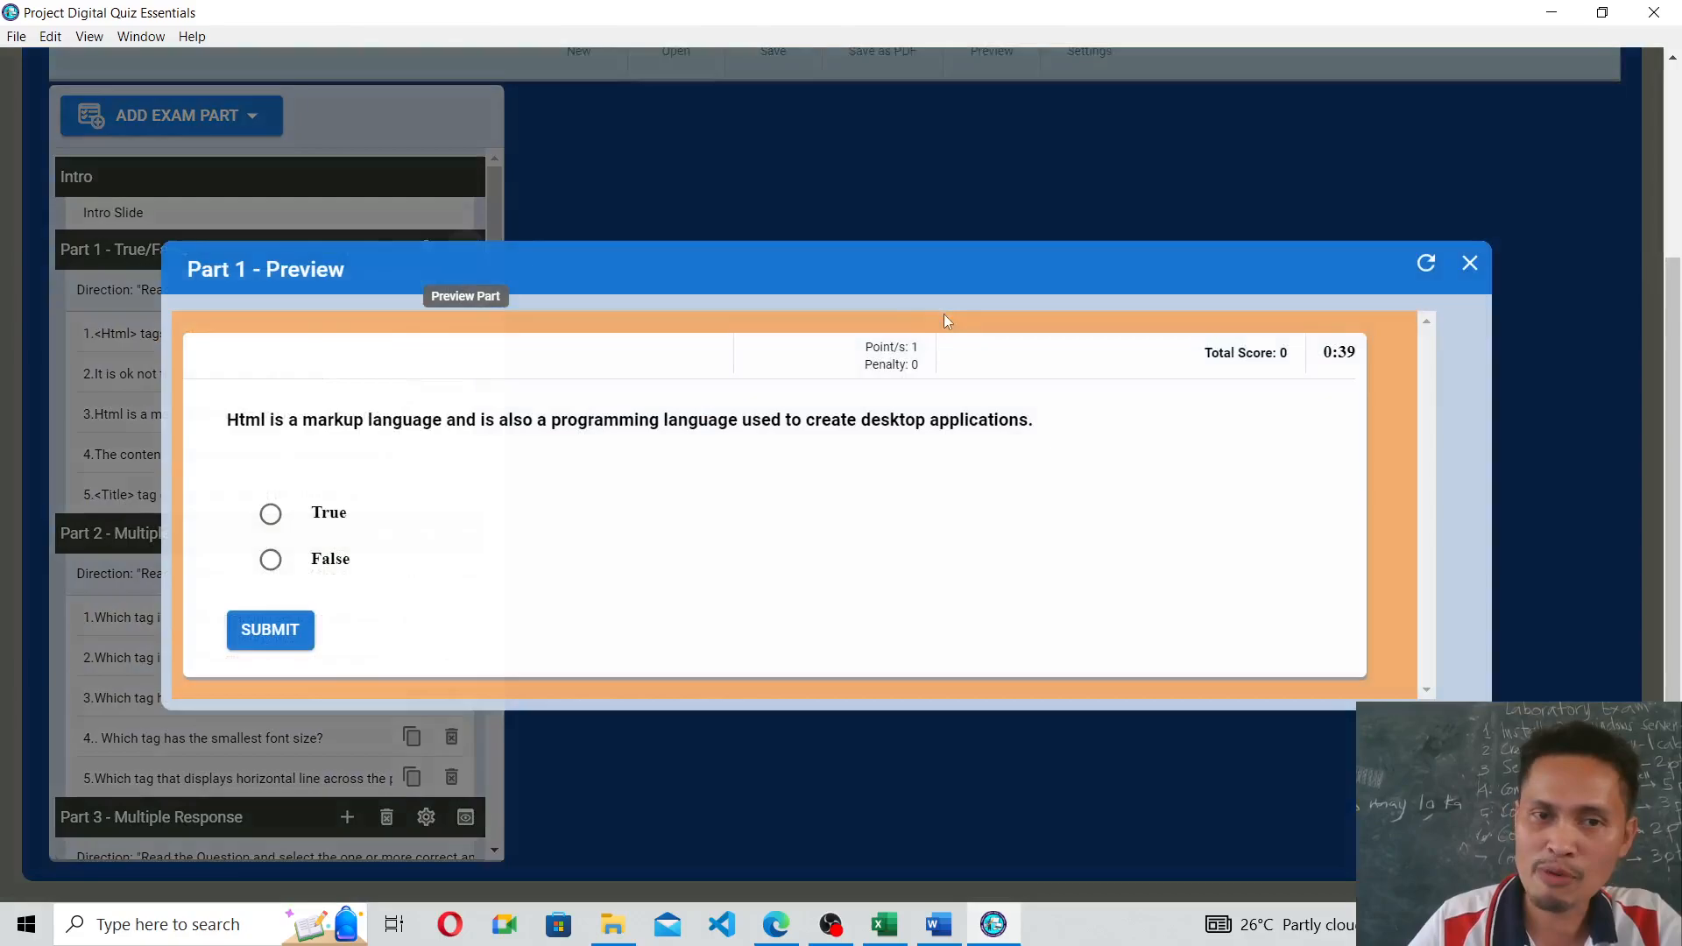
pyautogui.click(1470, 262)
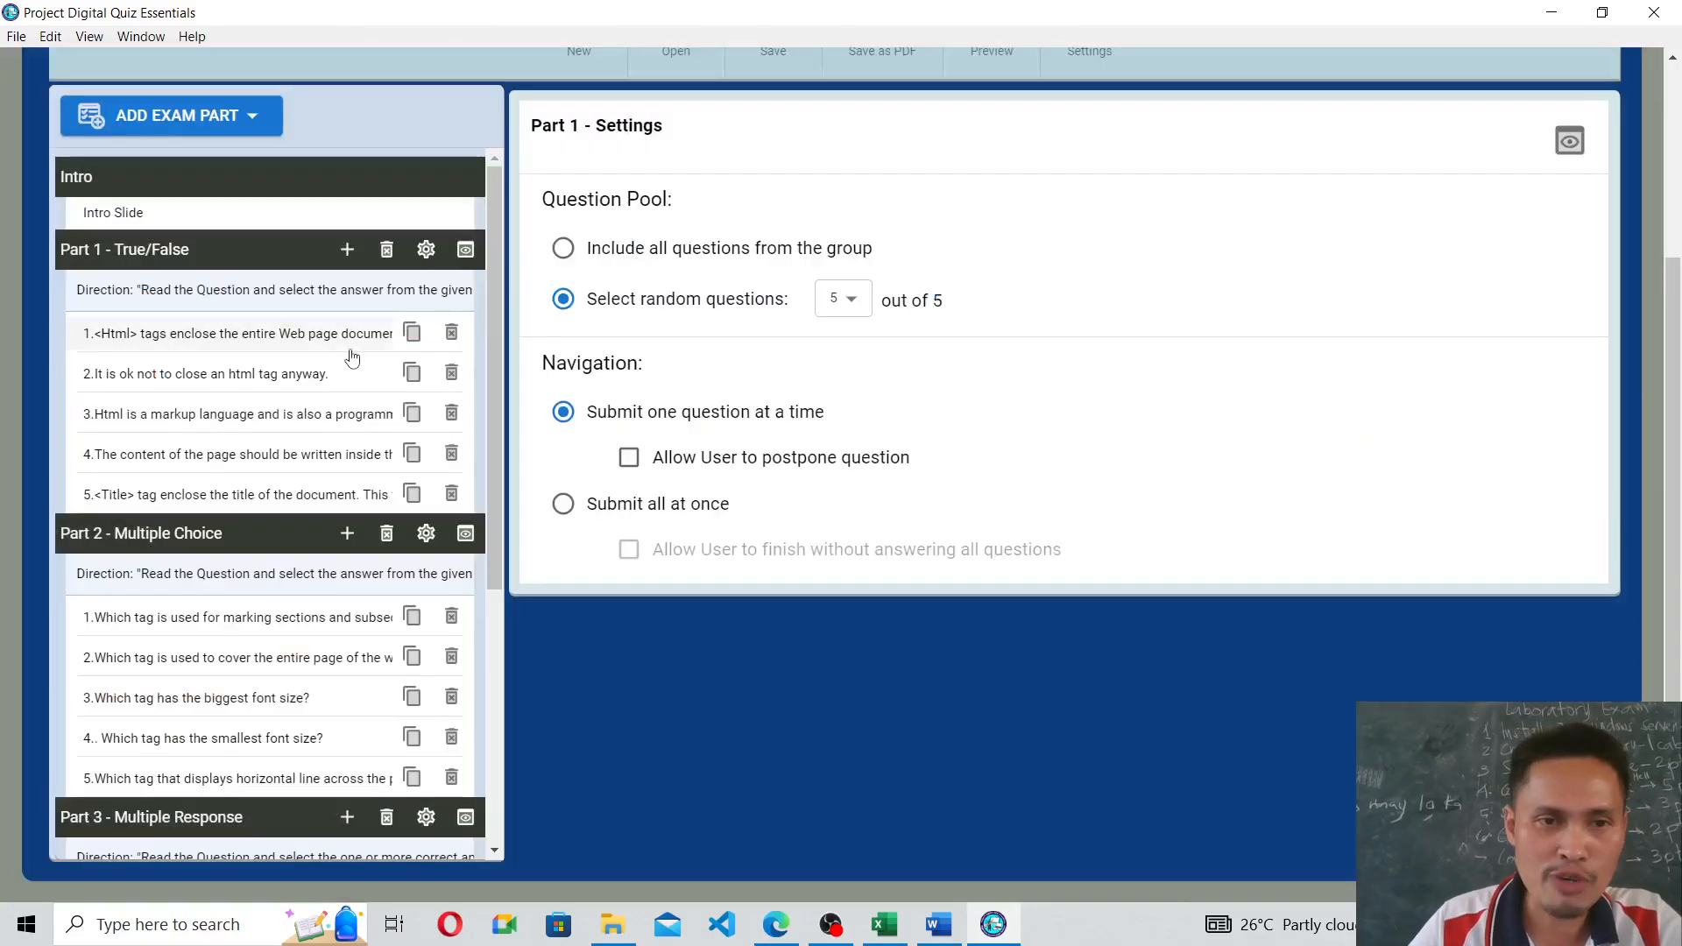
# Preview only the first True/False question, "<Html> tags enclose the entire Web page document.", and close the preview.
pyautogui.click(219, 334)
pyautogui.click(1577, 132)
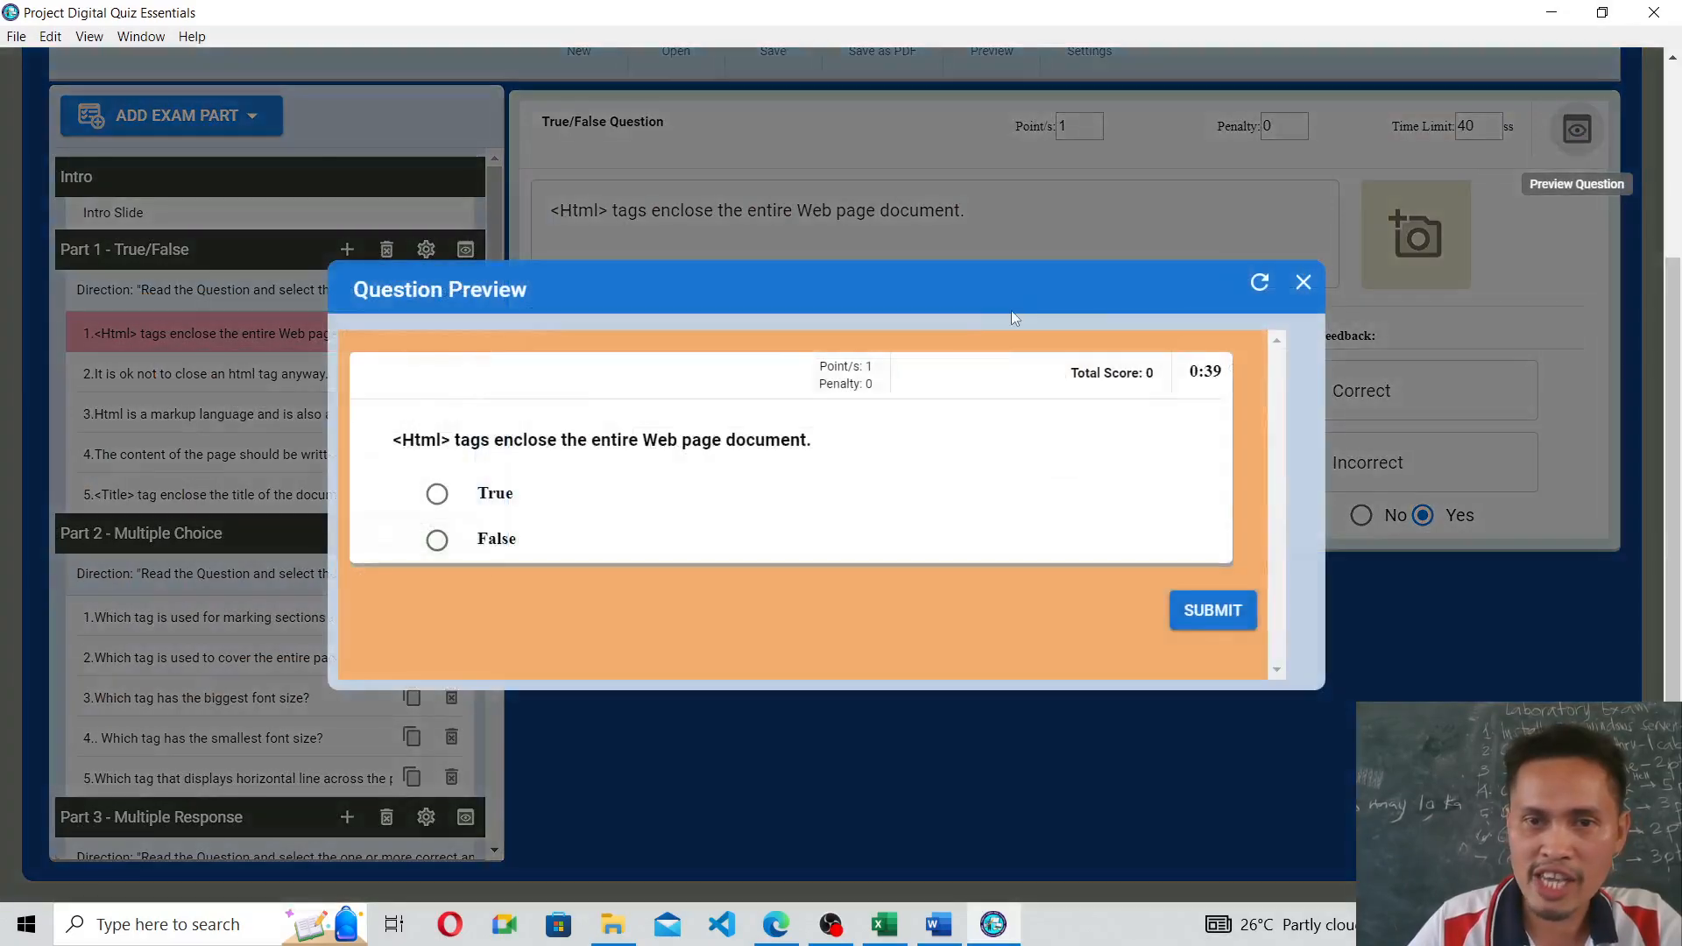
pyautogui.scroll(3, 379, 517)
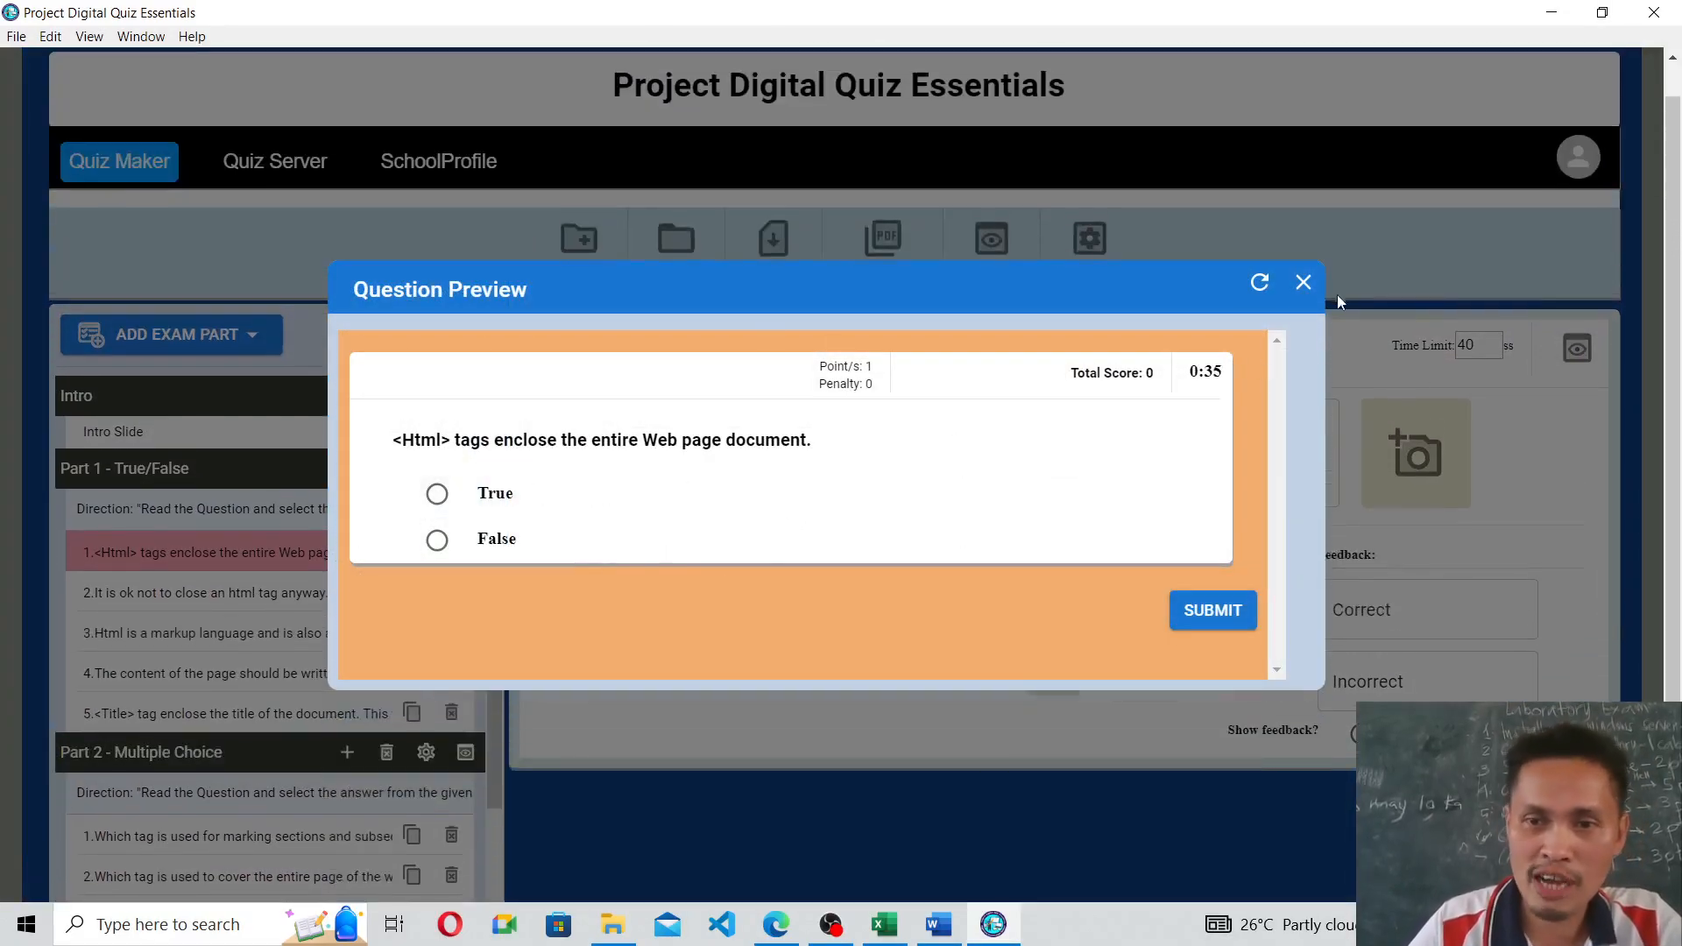
pyautogui.click(1306, 281)
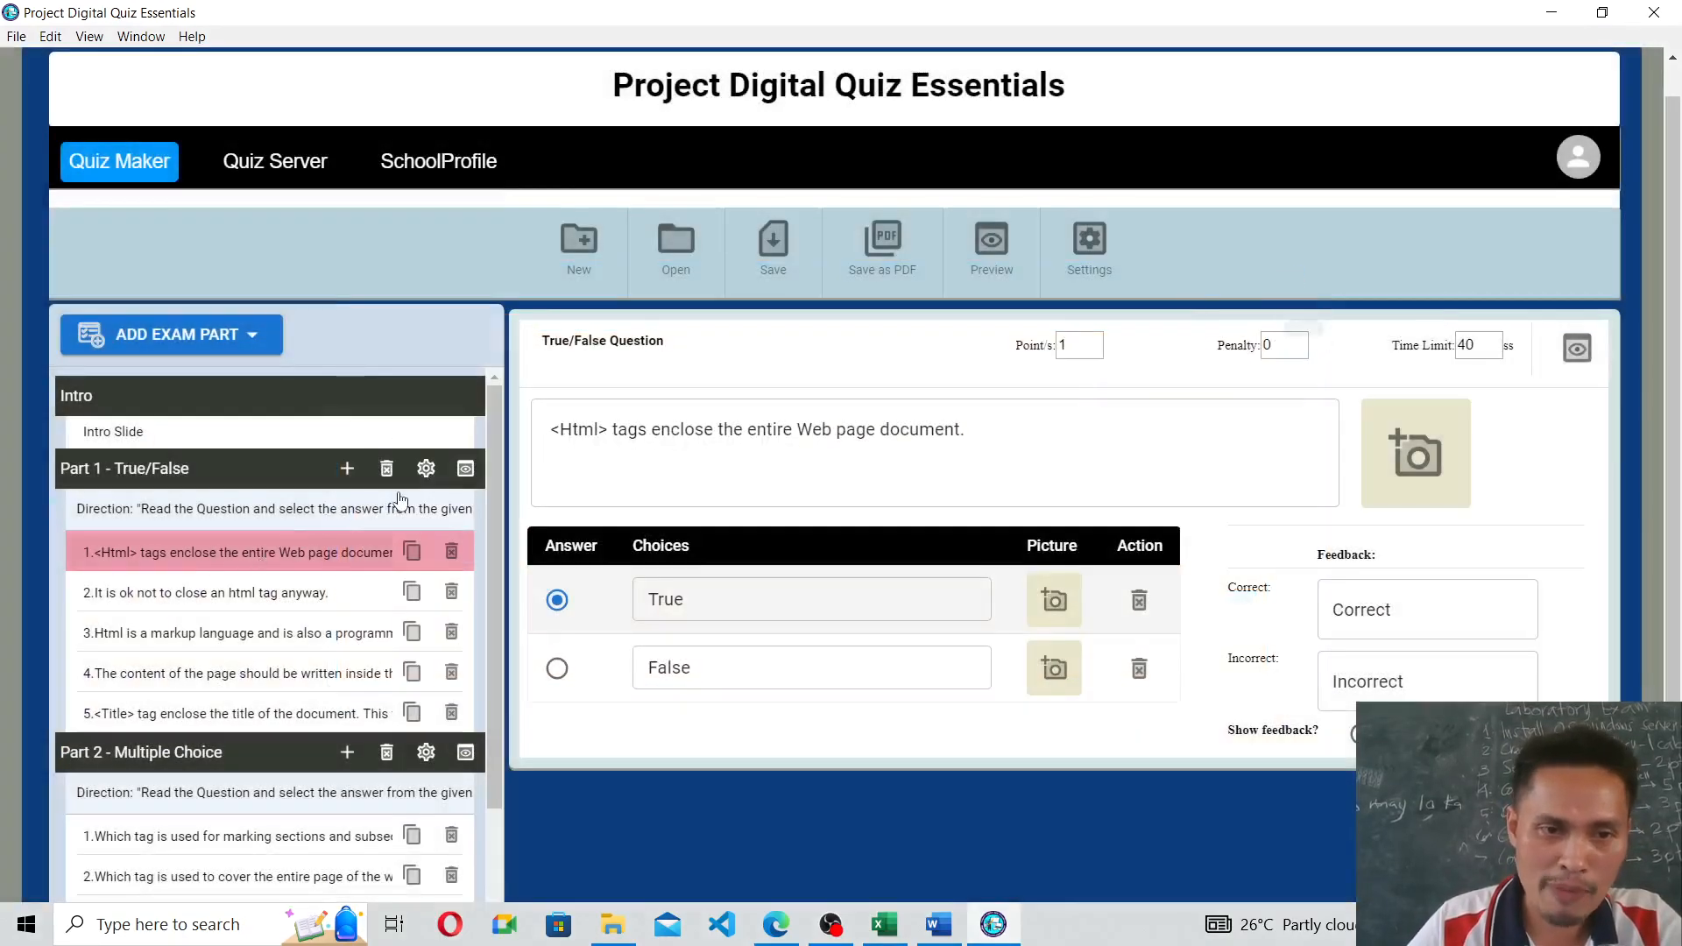
# Preview Part 1, submitting False for not closing an html tag and True for writing page content inside the <body> tag.
pyautogui.click(464, 470)
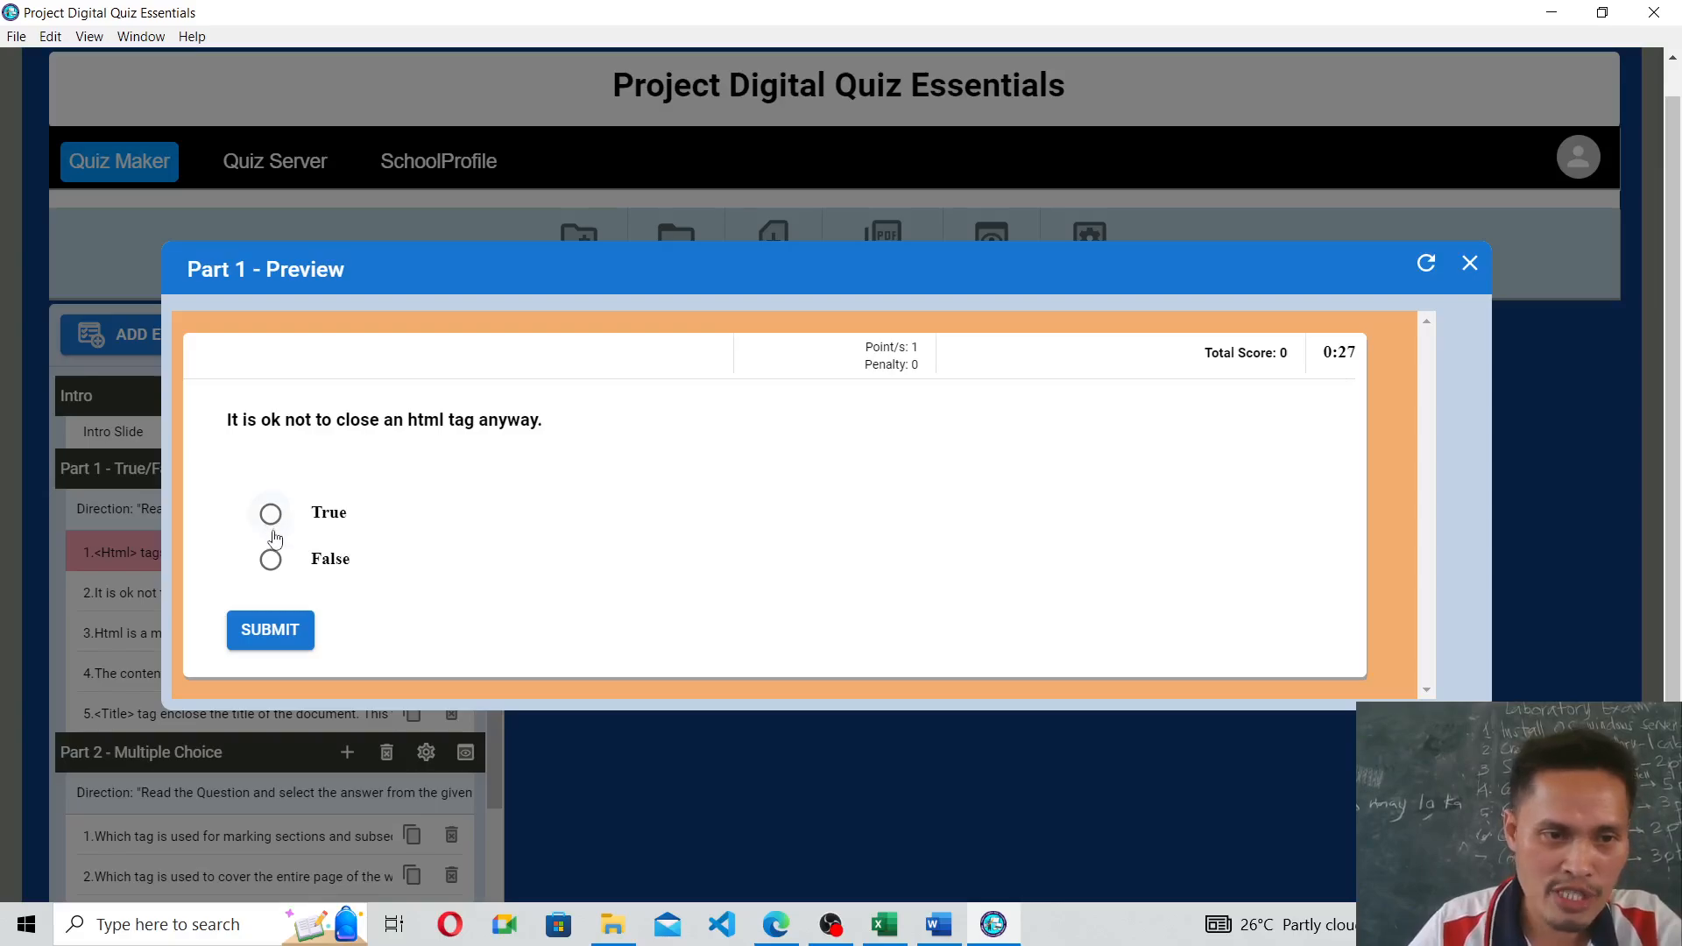
pyautogui.click(270, 559)
pyautogui.click(276, 633)
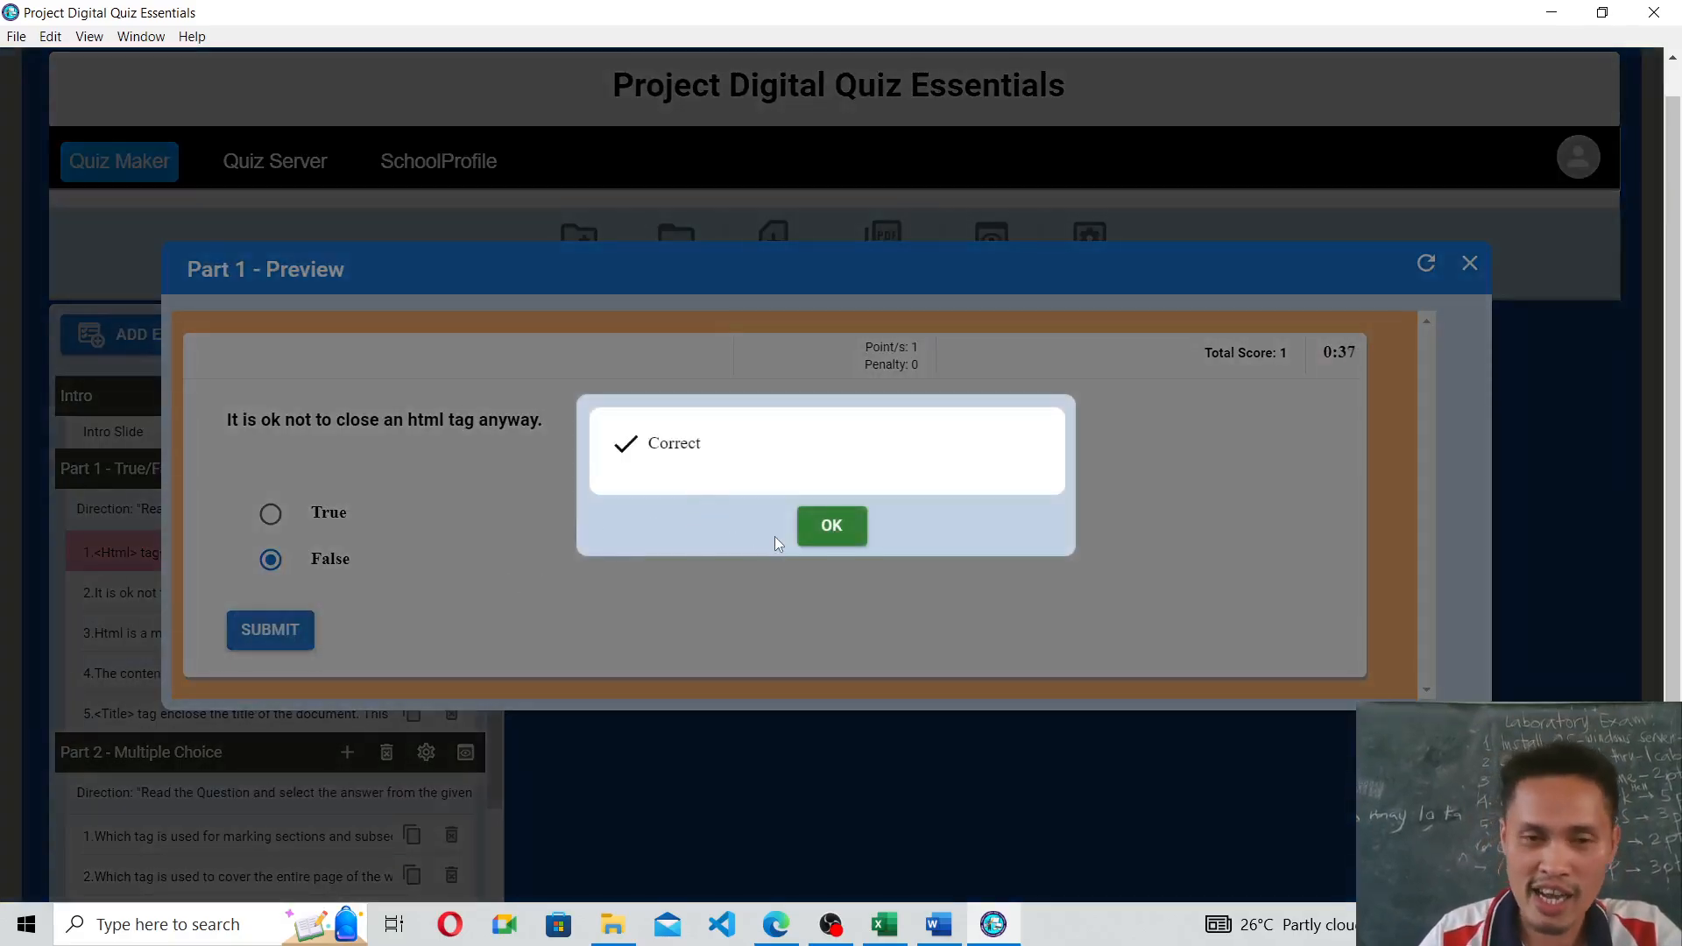
pyautogui.click(833, 526)
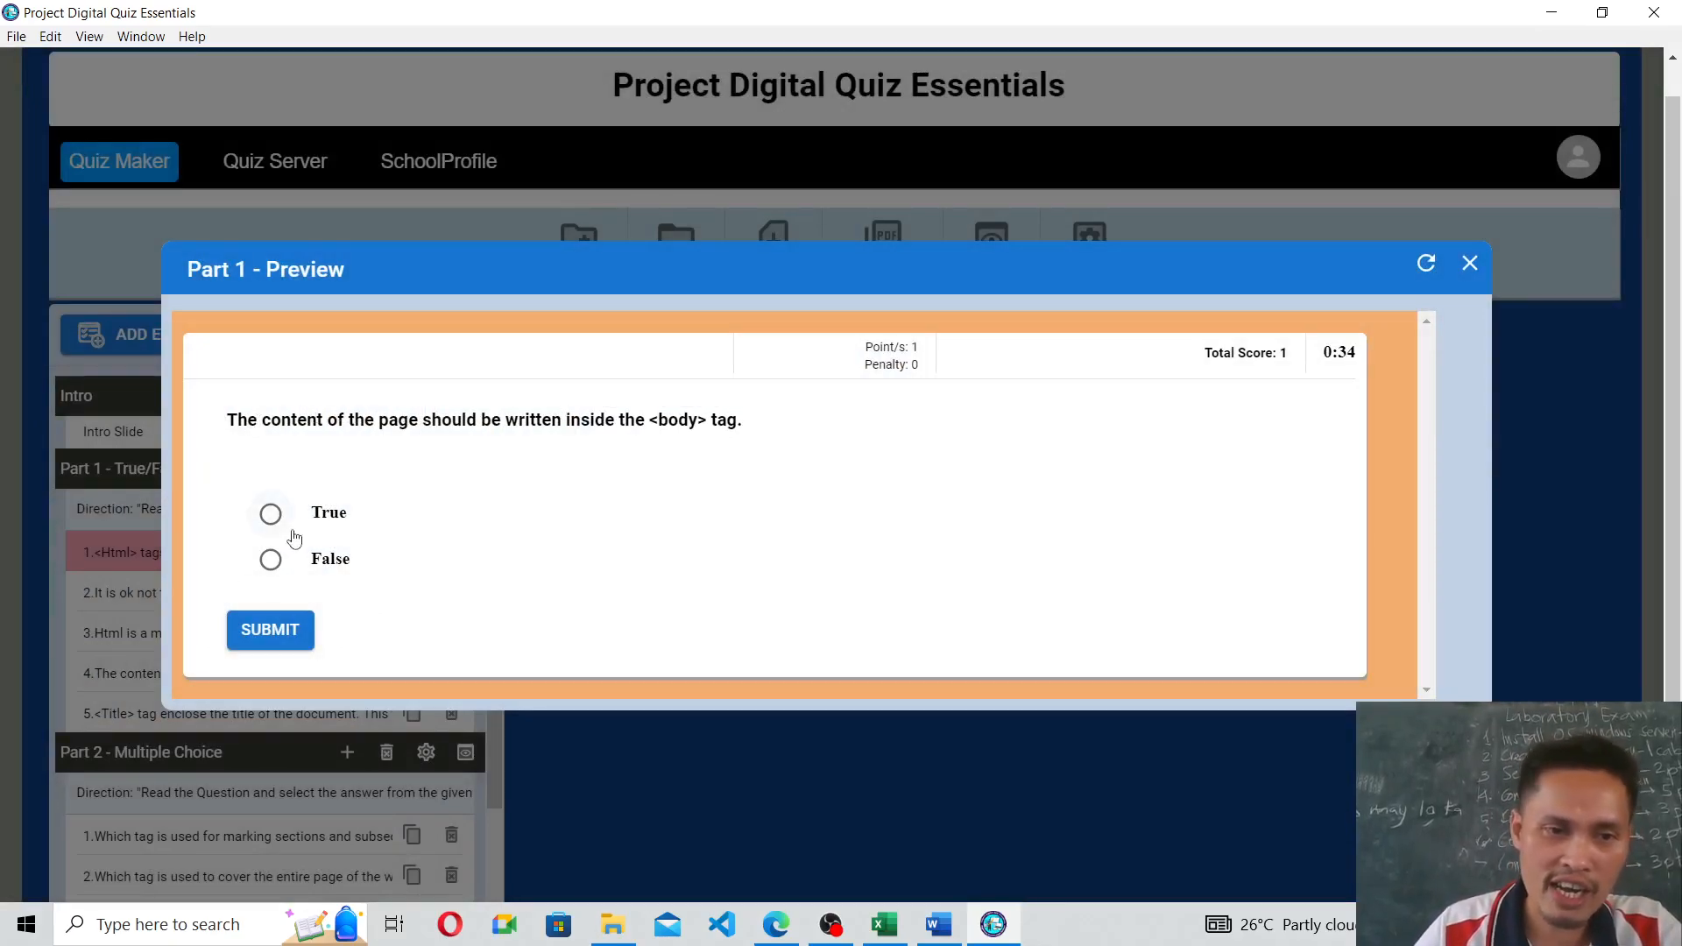
pyautogui.click(269, 516)
pyautogui.click(296, 627)
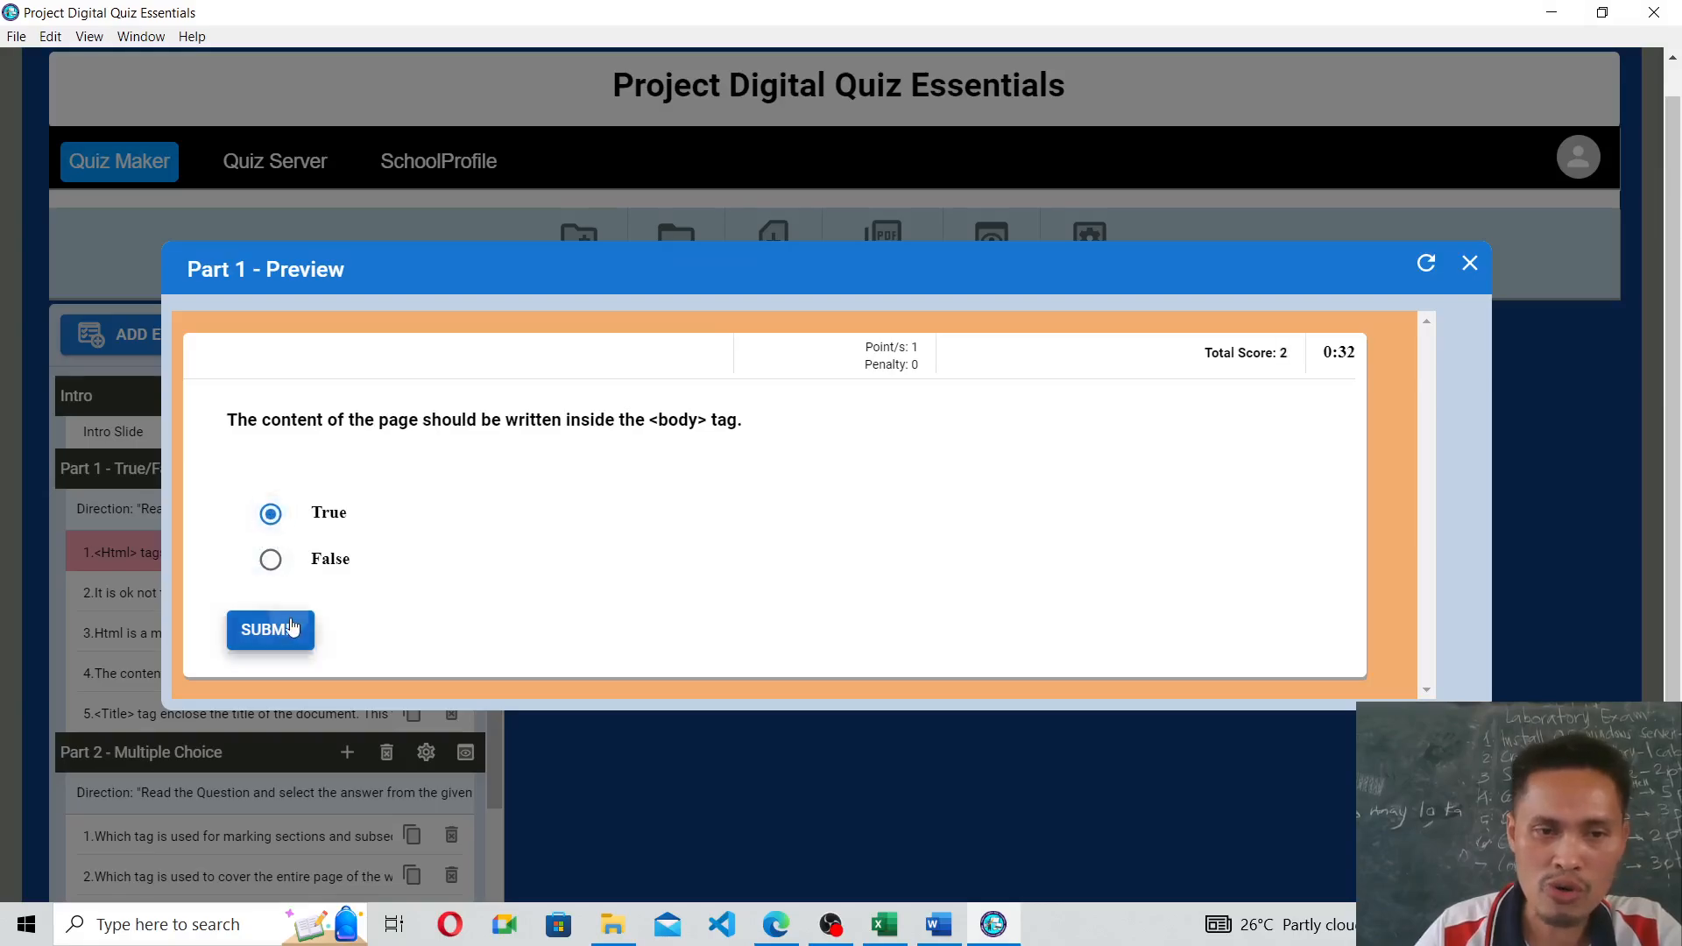
pyautogui.click(846, 526)
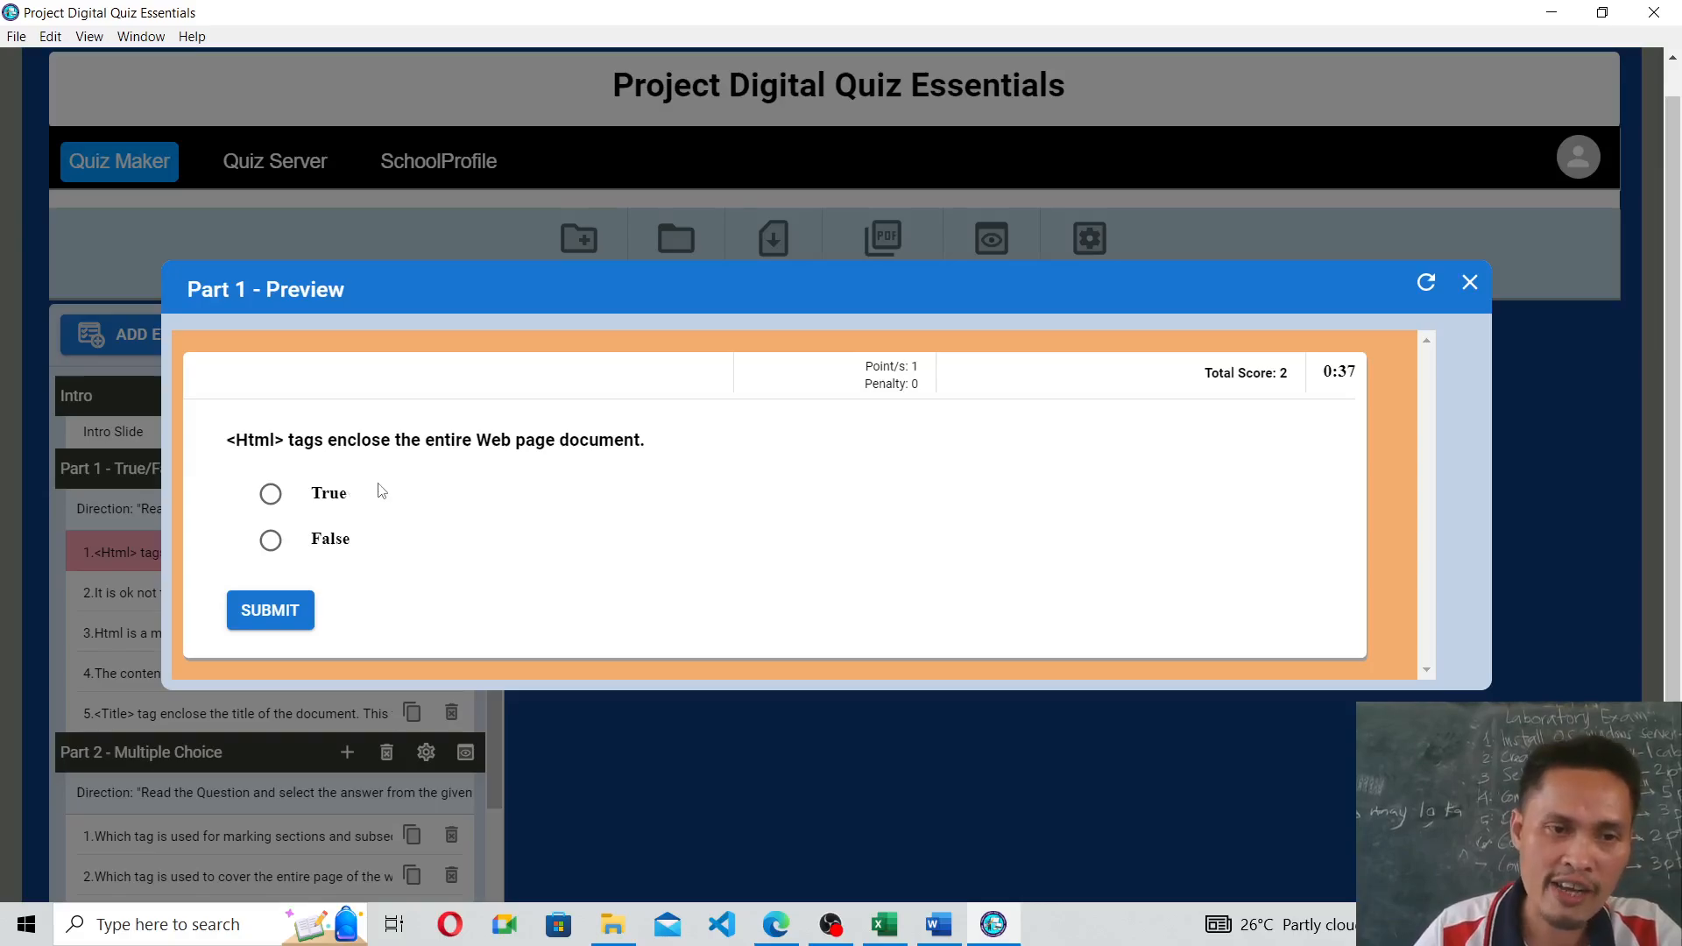
# Submit False for the previewed <Html> tags question and check the total score.
pyautogui.click(276, 545)
pyautogui.click(292, 610)
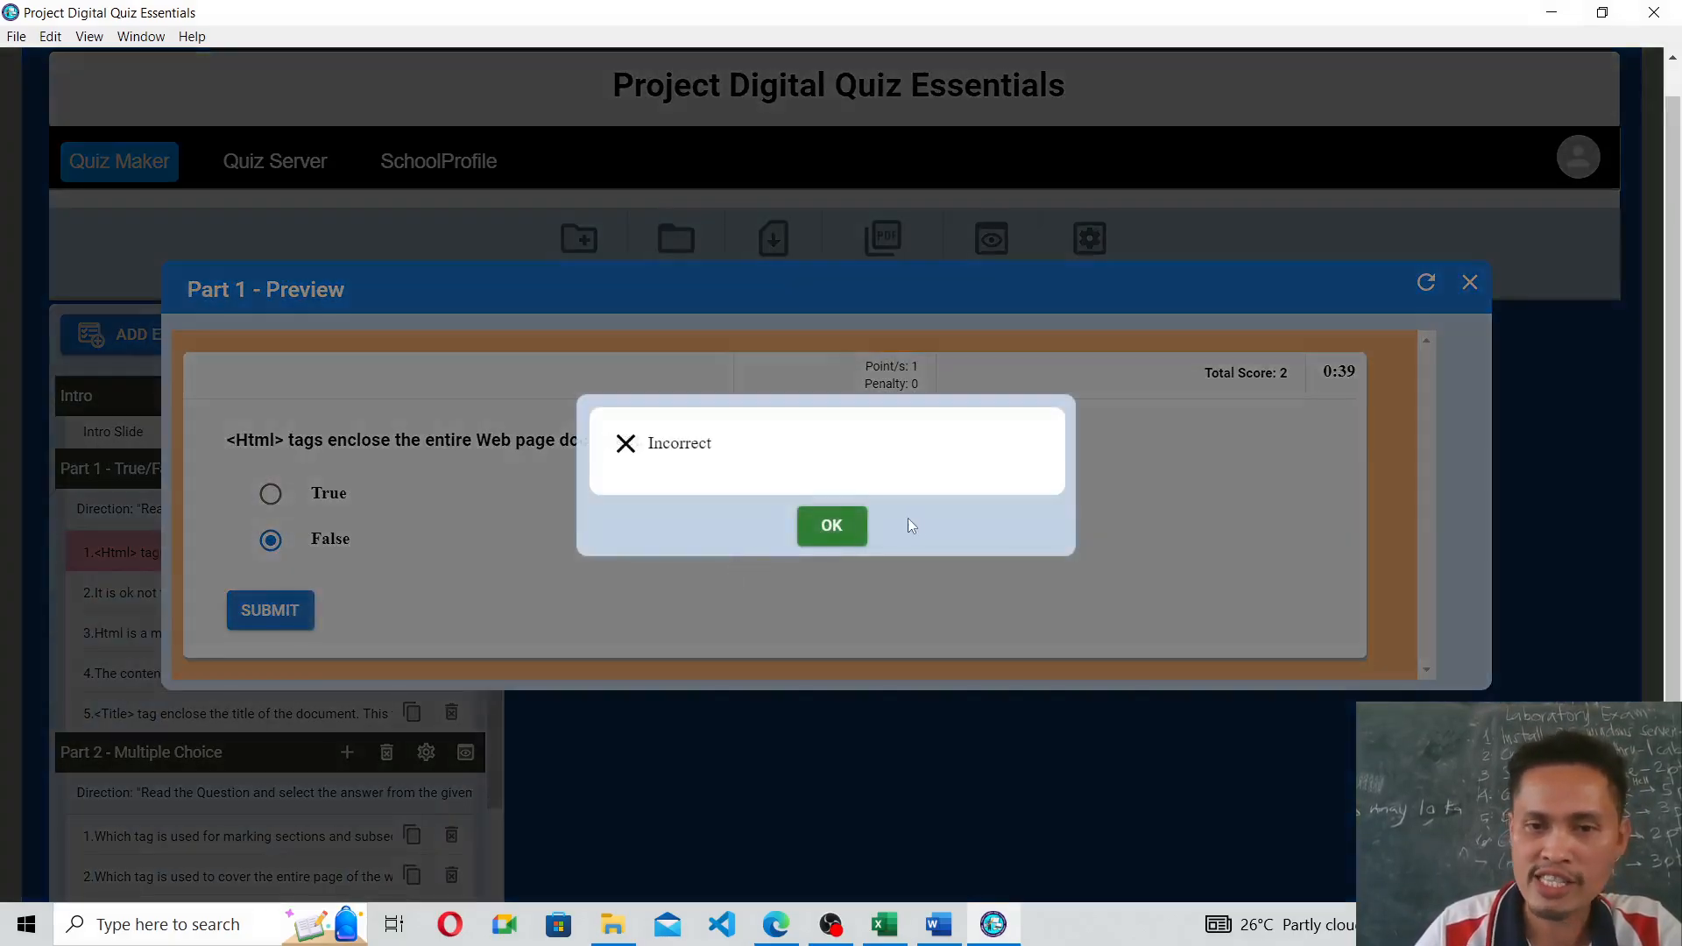
pyautogui.click(833, 525)
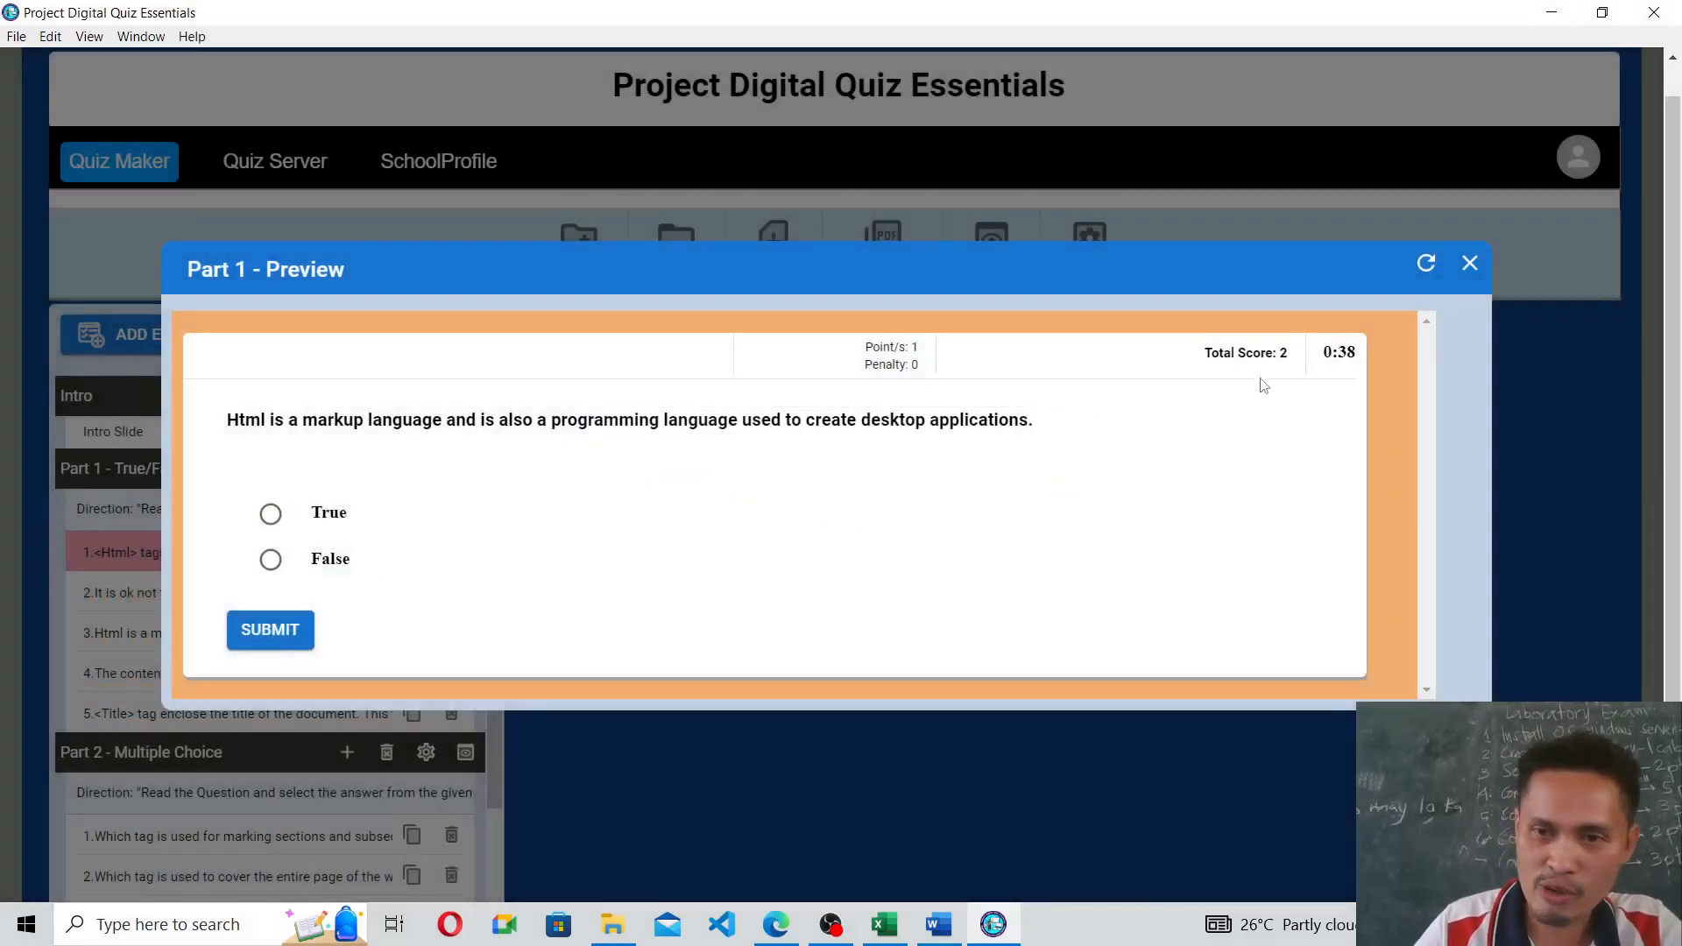
pyautogui.moveTo(1274, 351); pyautogui.dragTo(1293, 360)
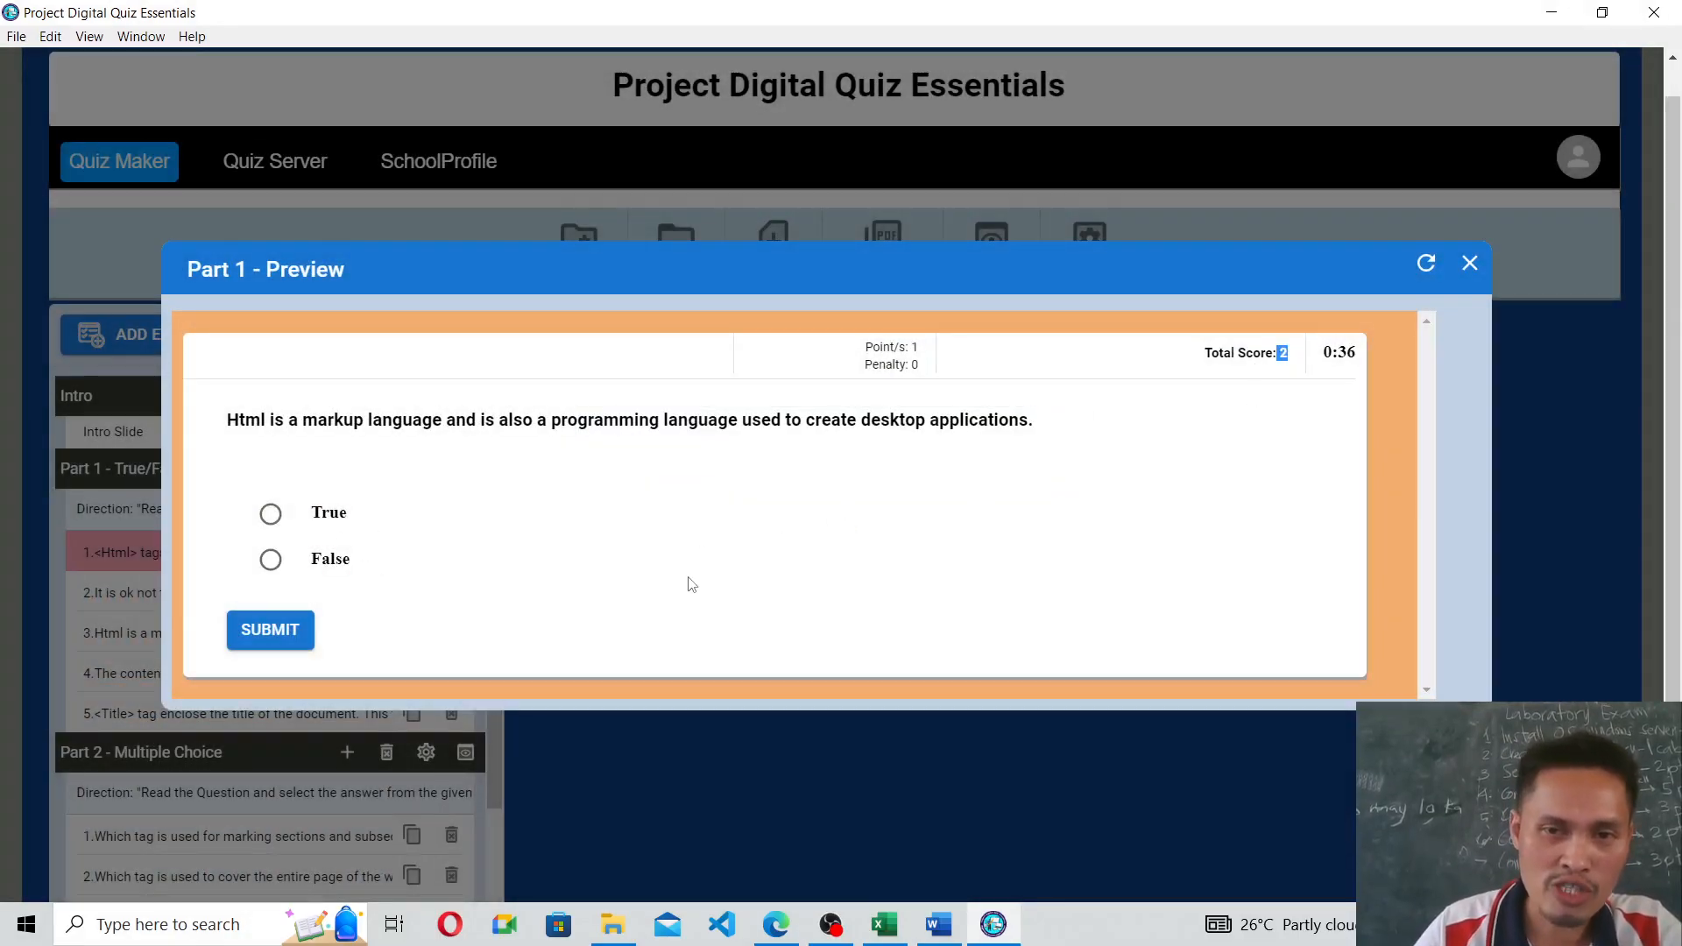
pyautogui.click(418, 488)
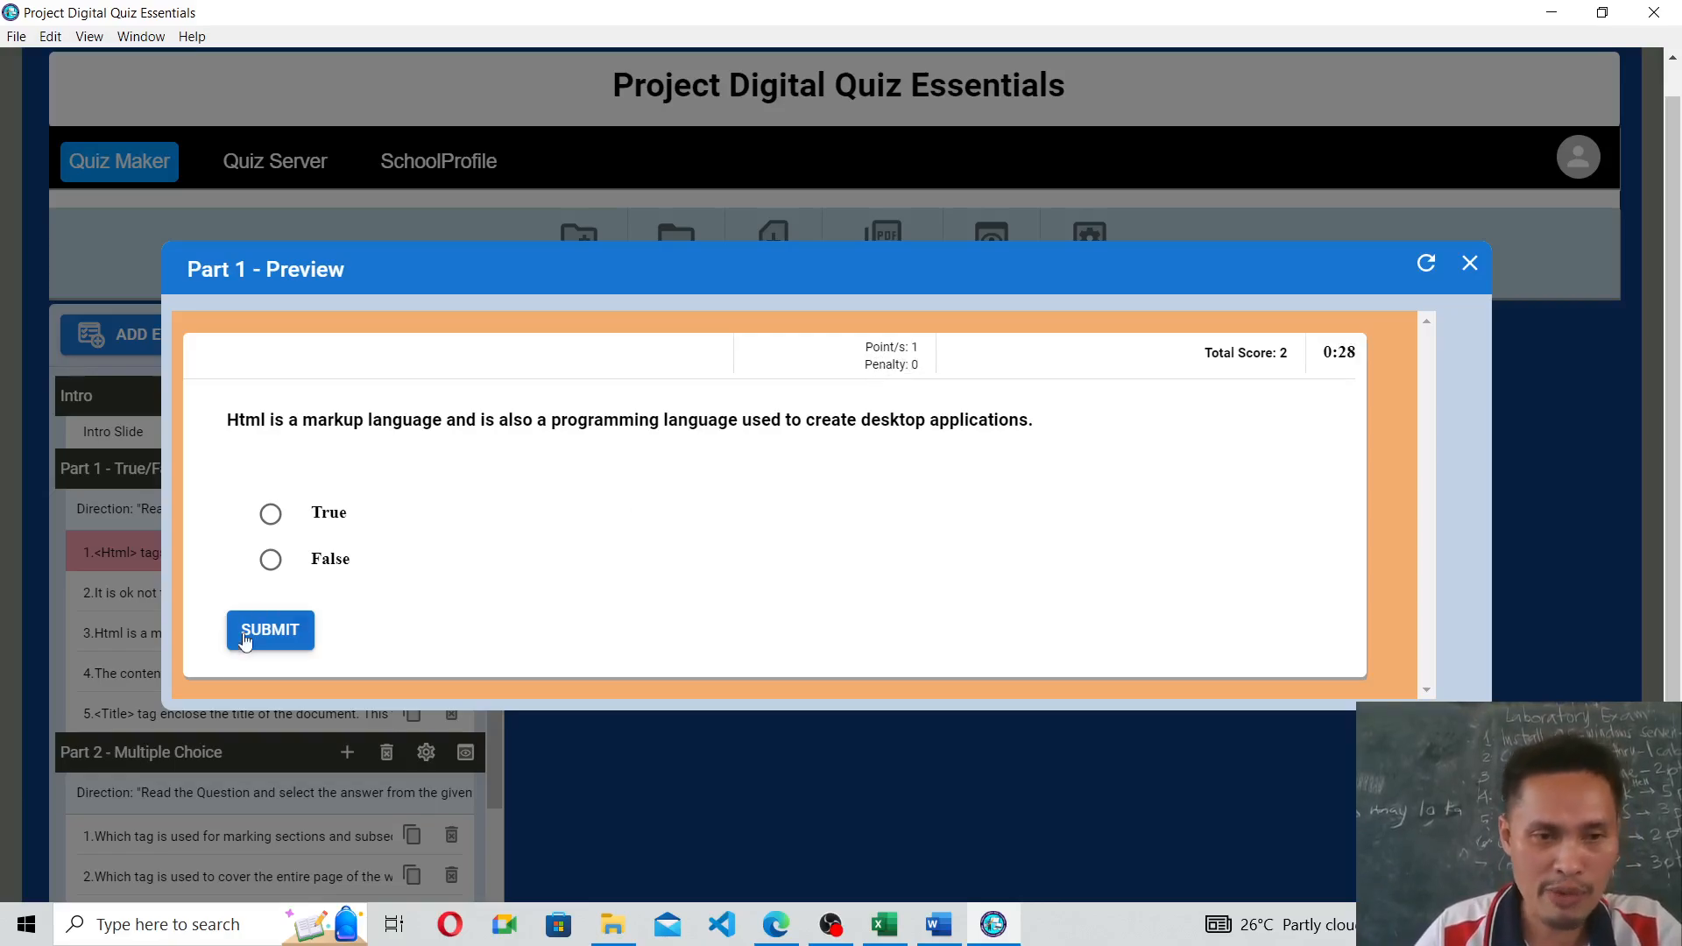
# Submit False for the Html markup language question and True for the <Title> tag question, and close the Part 1 preview.
pyautogui.click(272, 561)
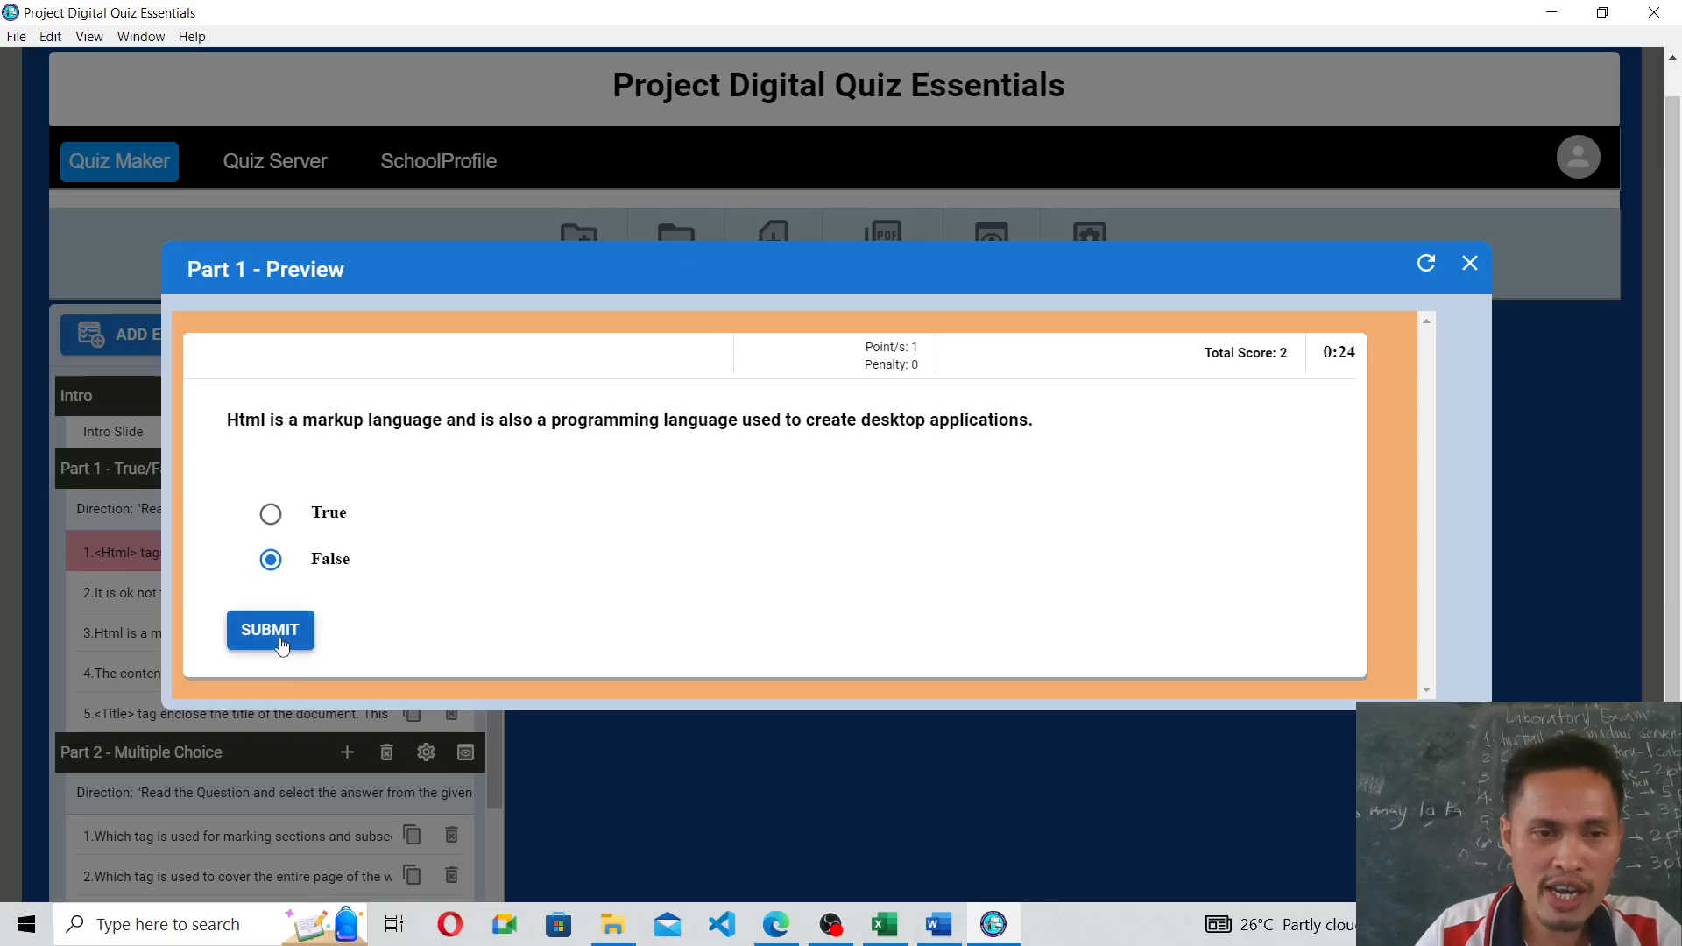
pyautogui.click(278, 634)
pyautogui.click(830, 525)
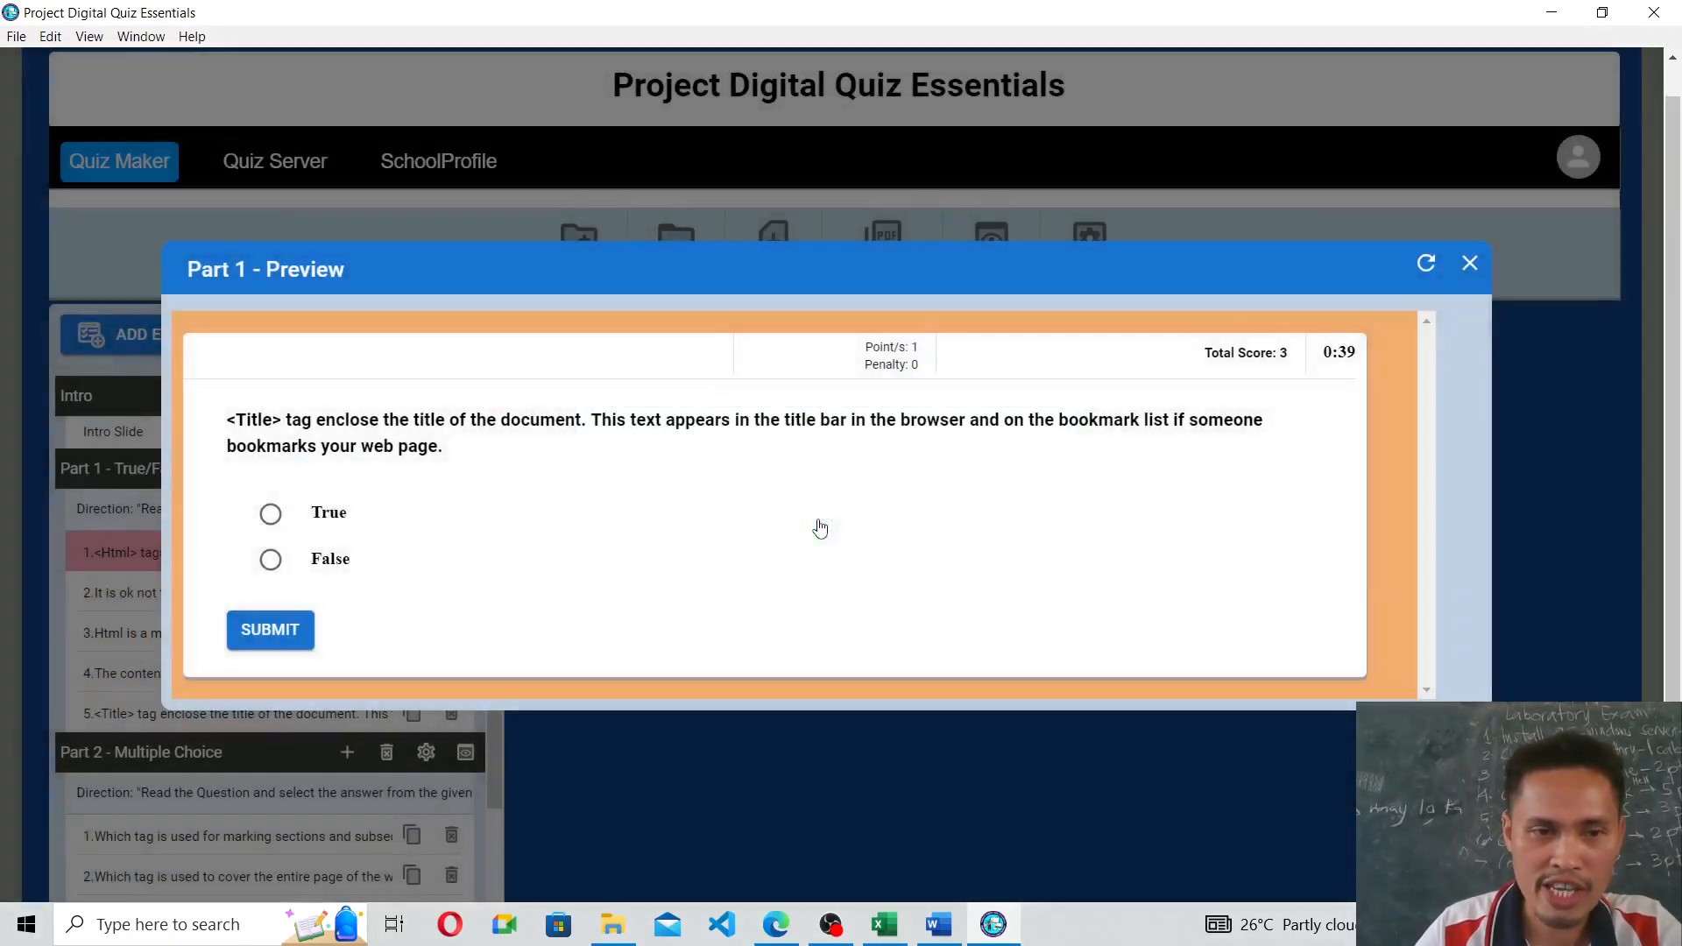
pyautogui.click(273, 515)
pyautogui.click(273, 633)
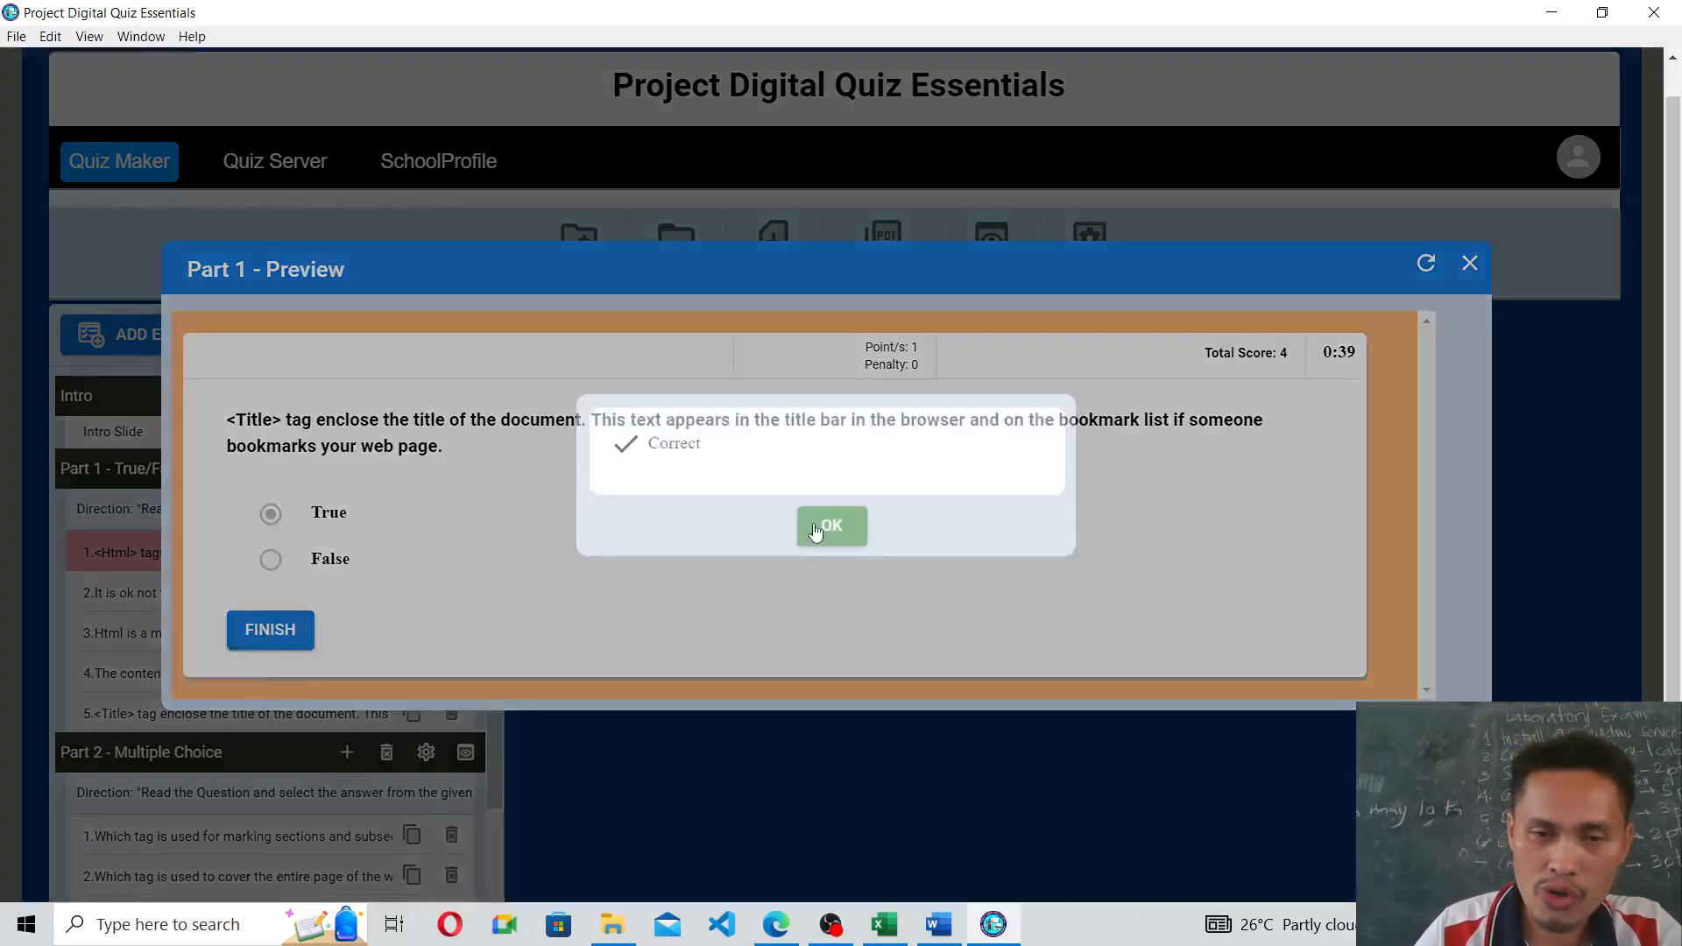
pyautogui.click(834, 524)
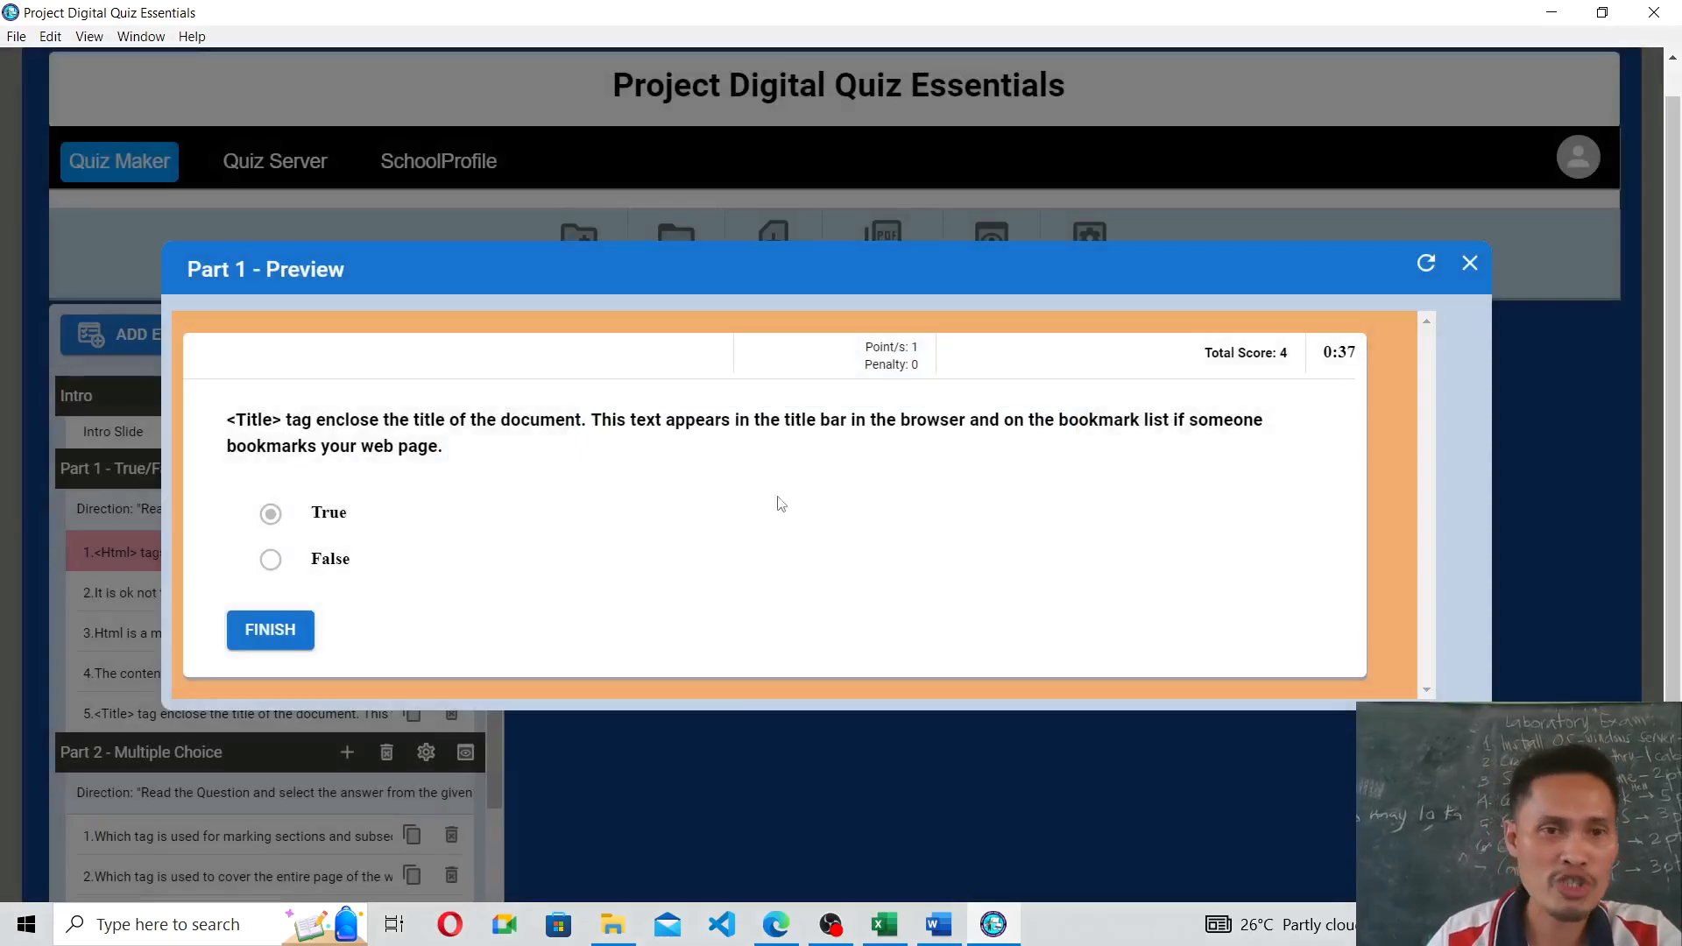
pyautogui.click(1468, 261)
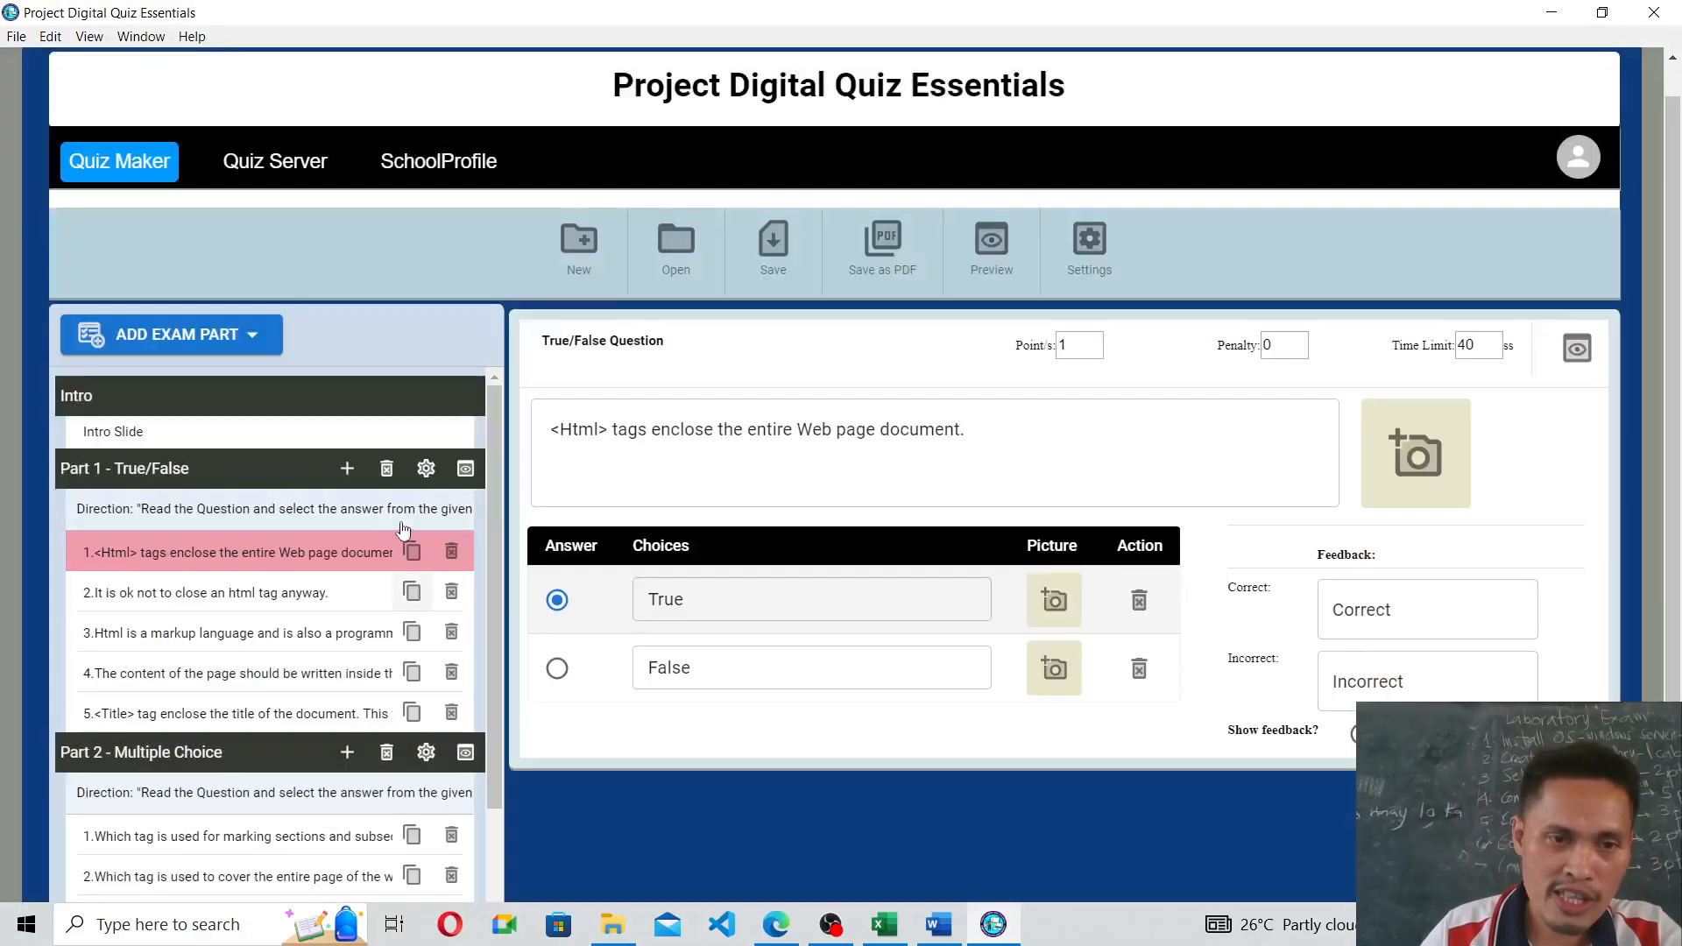
pyautogui.scroll(-4, 342, 558)
pyautogui.scroll(2, 342, 558)
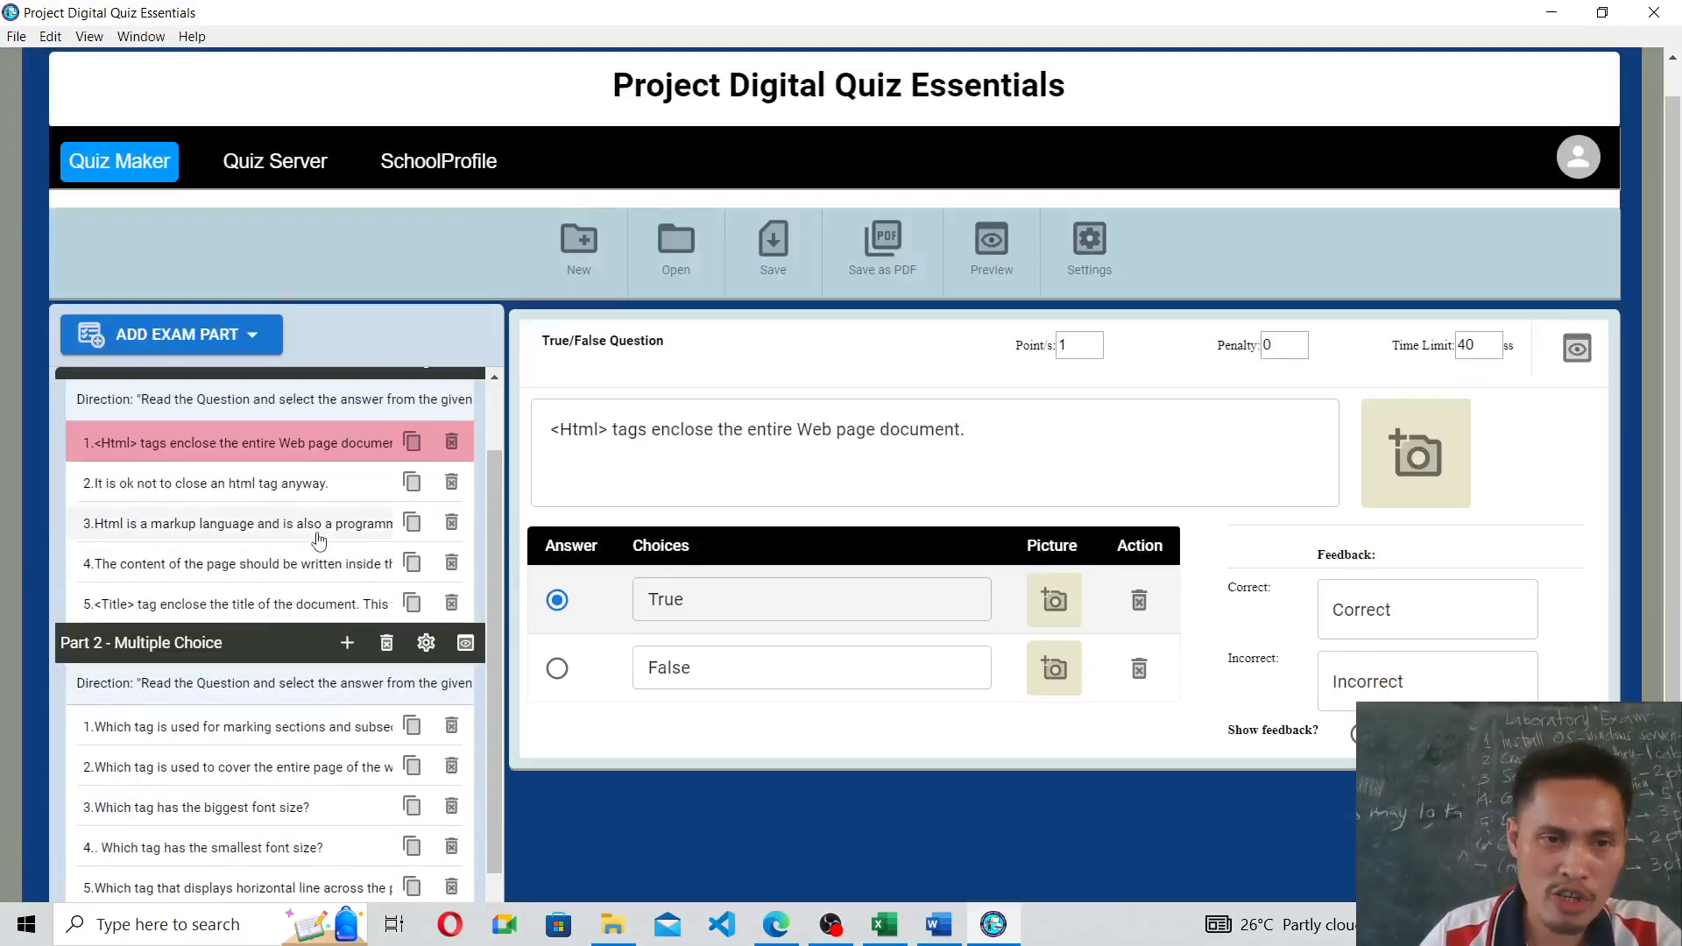
pyautogui.scroll(1, 354, 554)
pyautogui.scroll(-3, 263, 613)
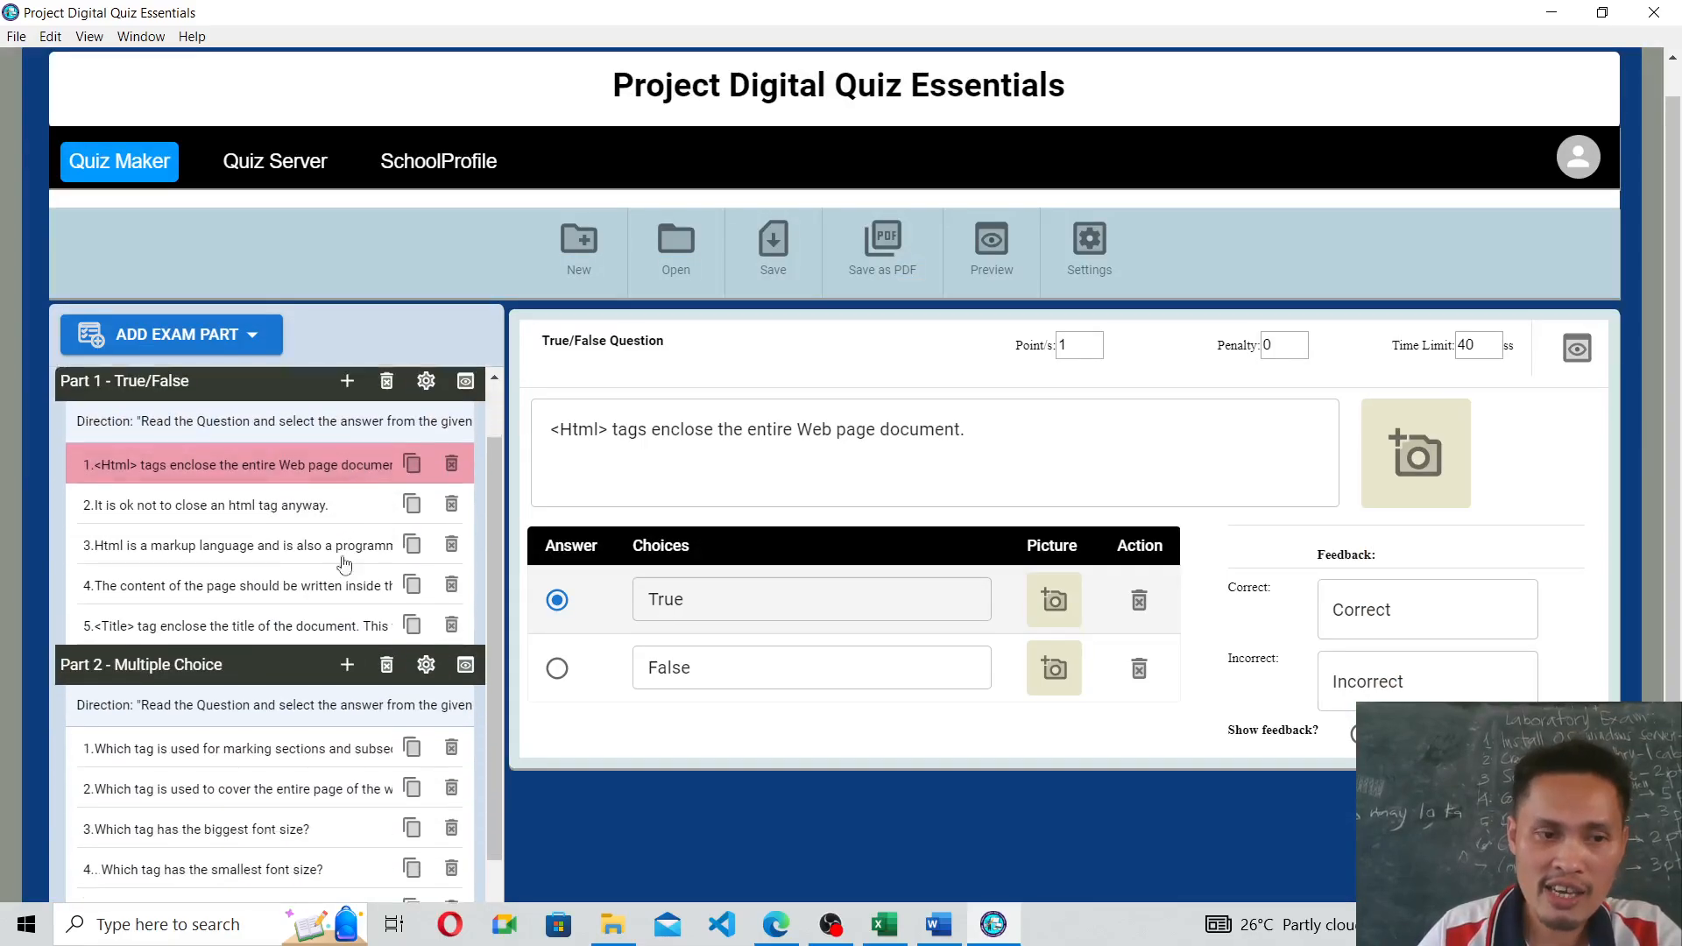
# Delete the second True/False question, "It is ok not to close an html tag anyway.", from Part 1.
pyautogui.scroll(-2, 156, 692)
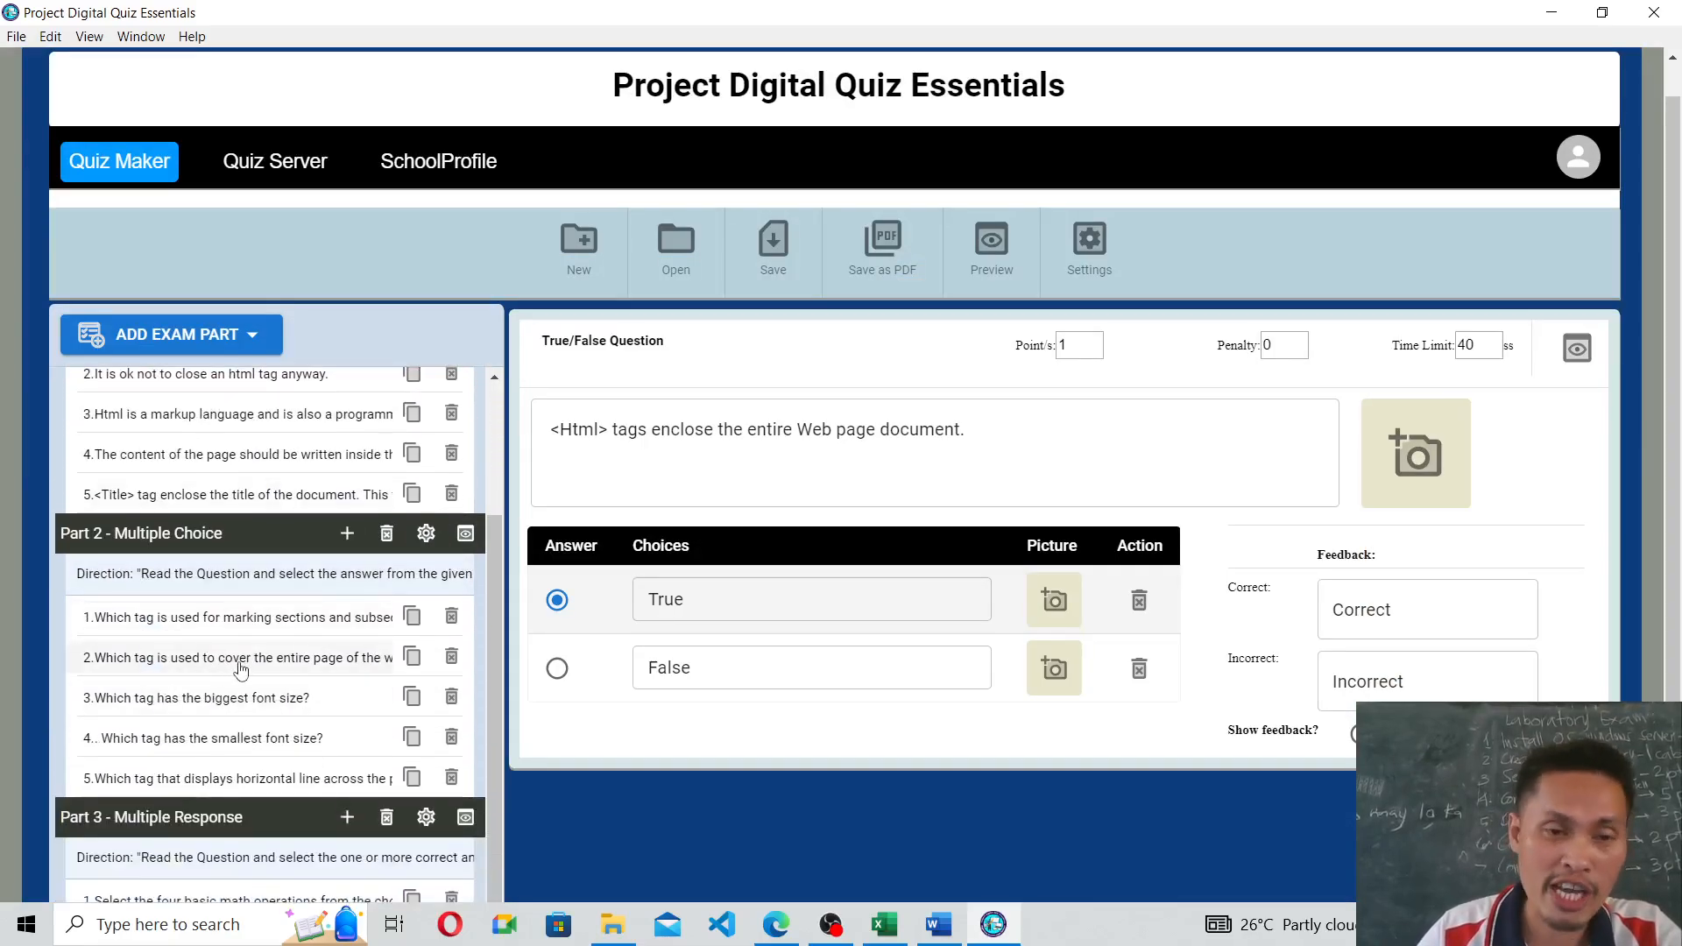
pyautogui.scroll(5, 202, 613)
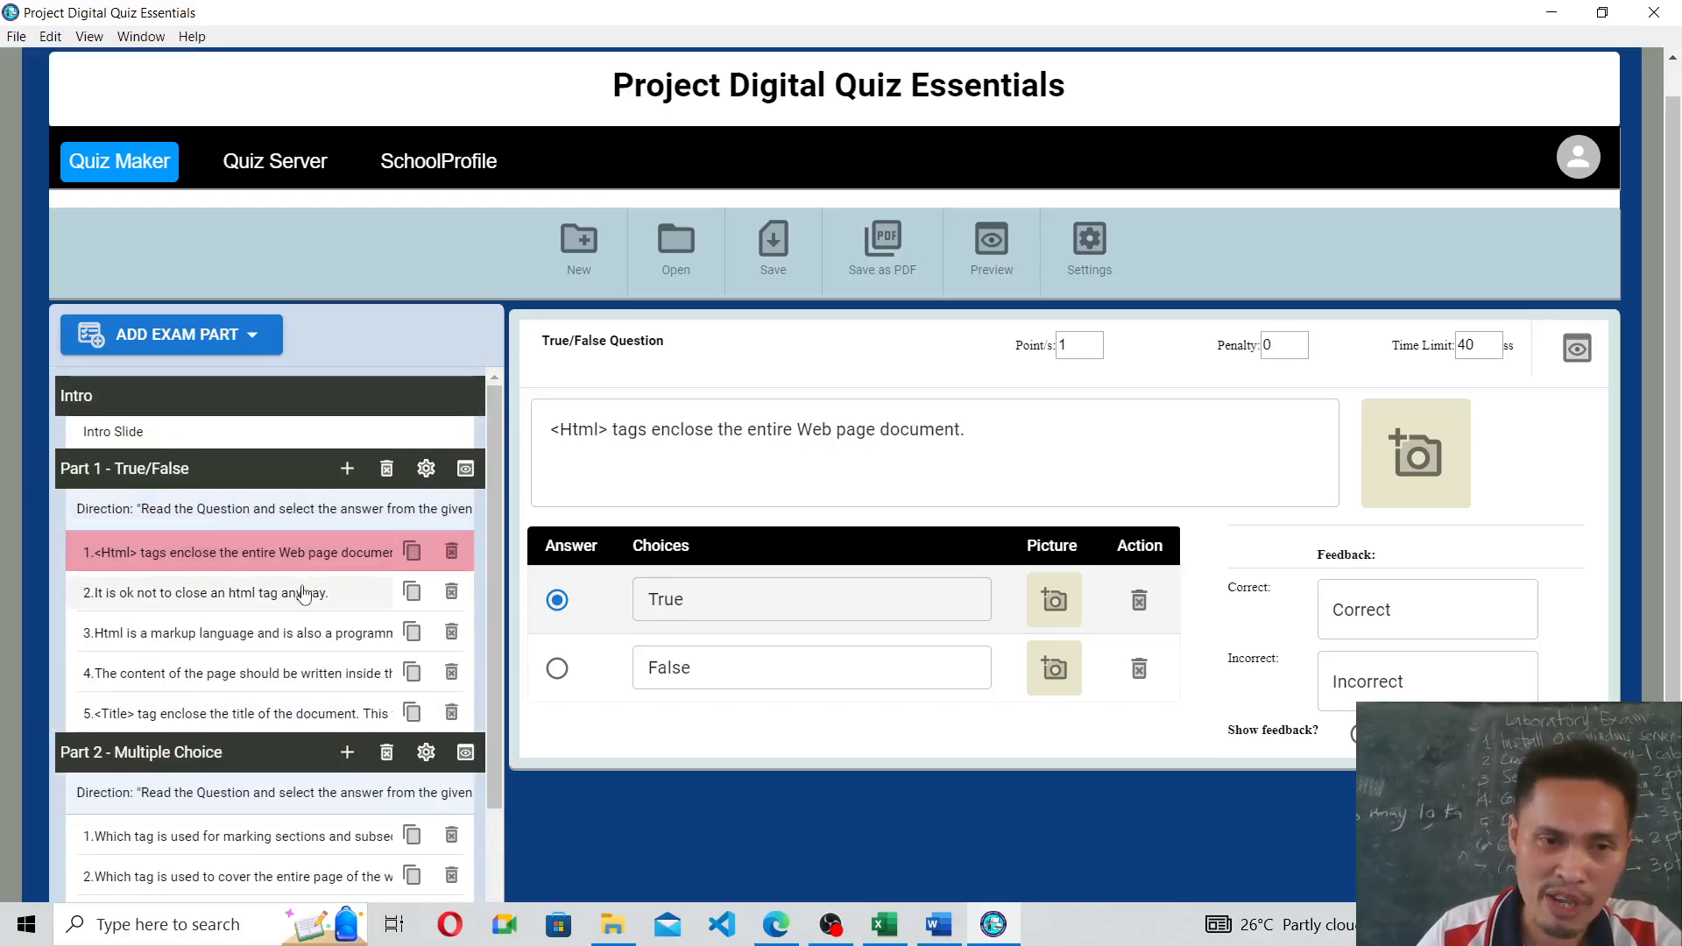
pyautogui.scroll(-4, 263, 613)
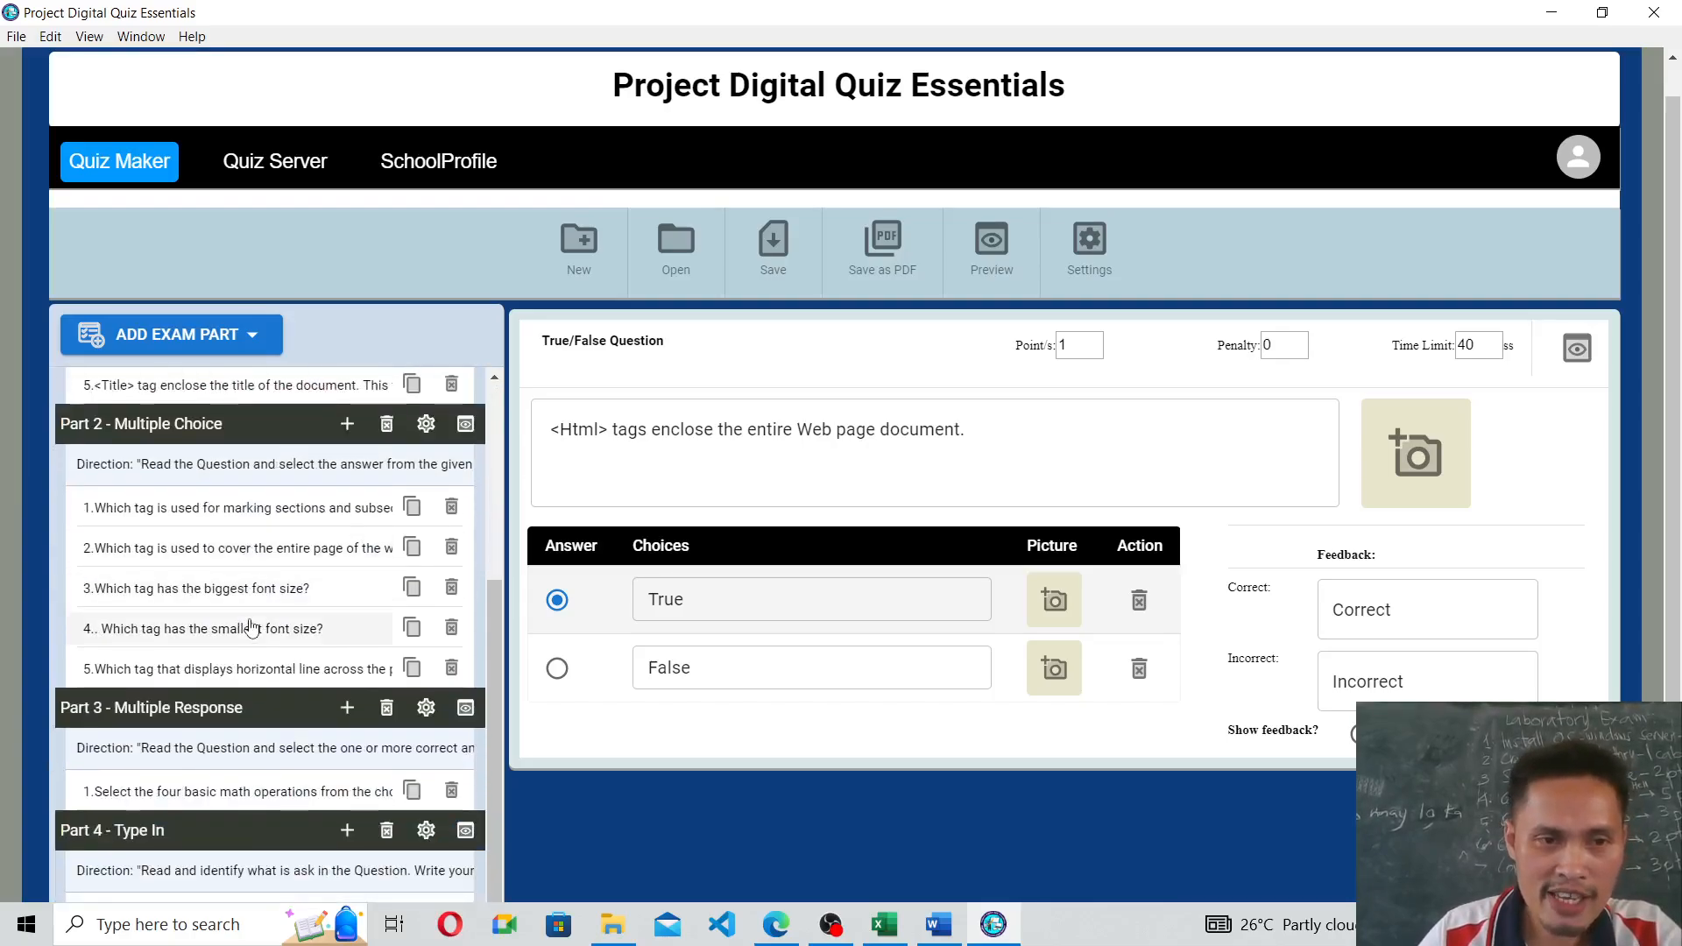
pyautogui.scroll(-1, 219, 689)
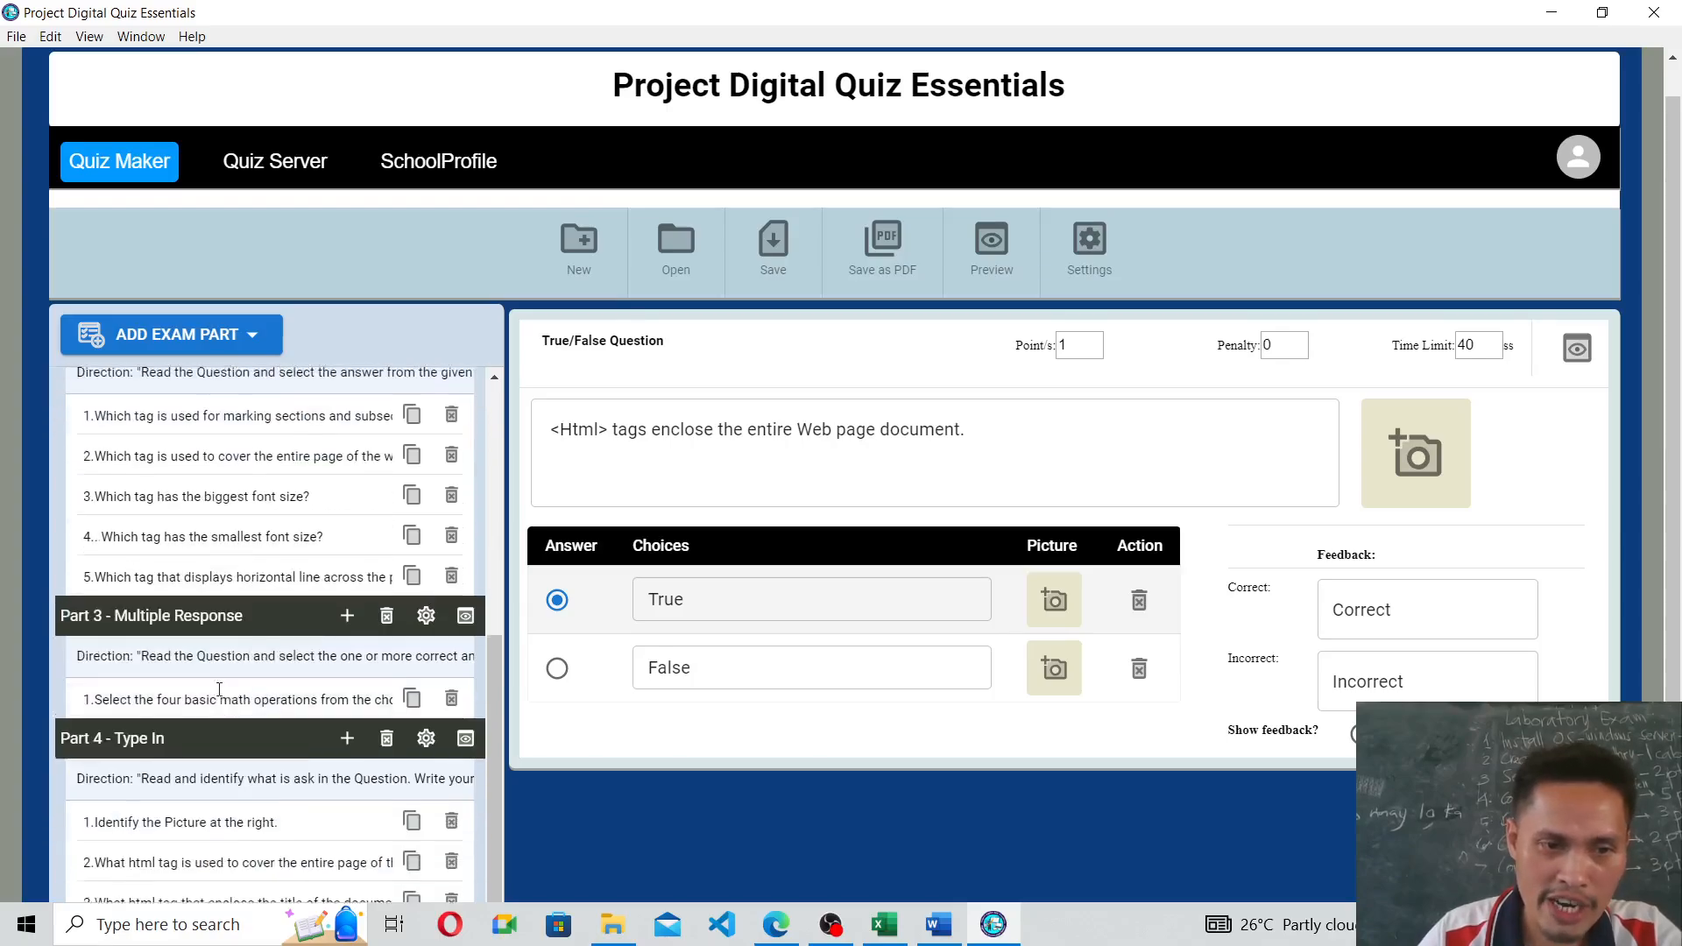
pyautogui.scroll(-1, 223, 681)
pyautogui.scroll(3, 252, 661)
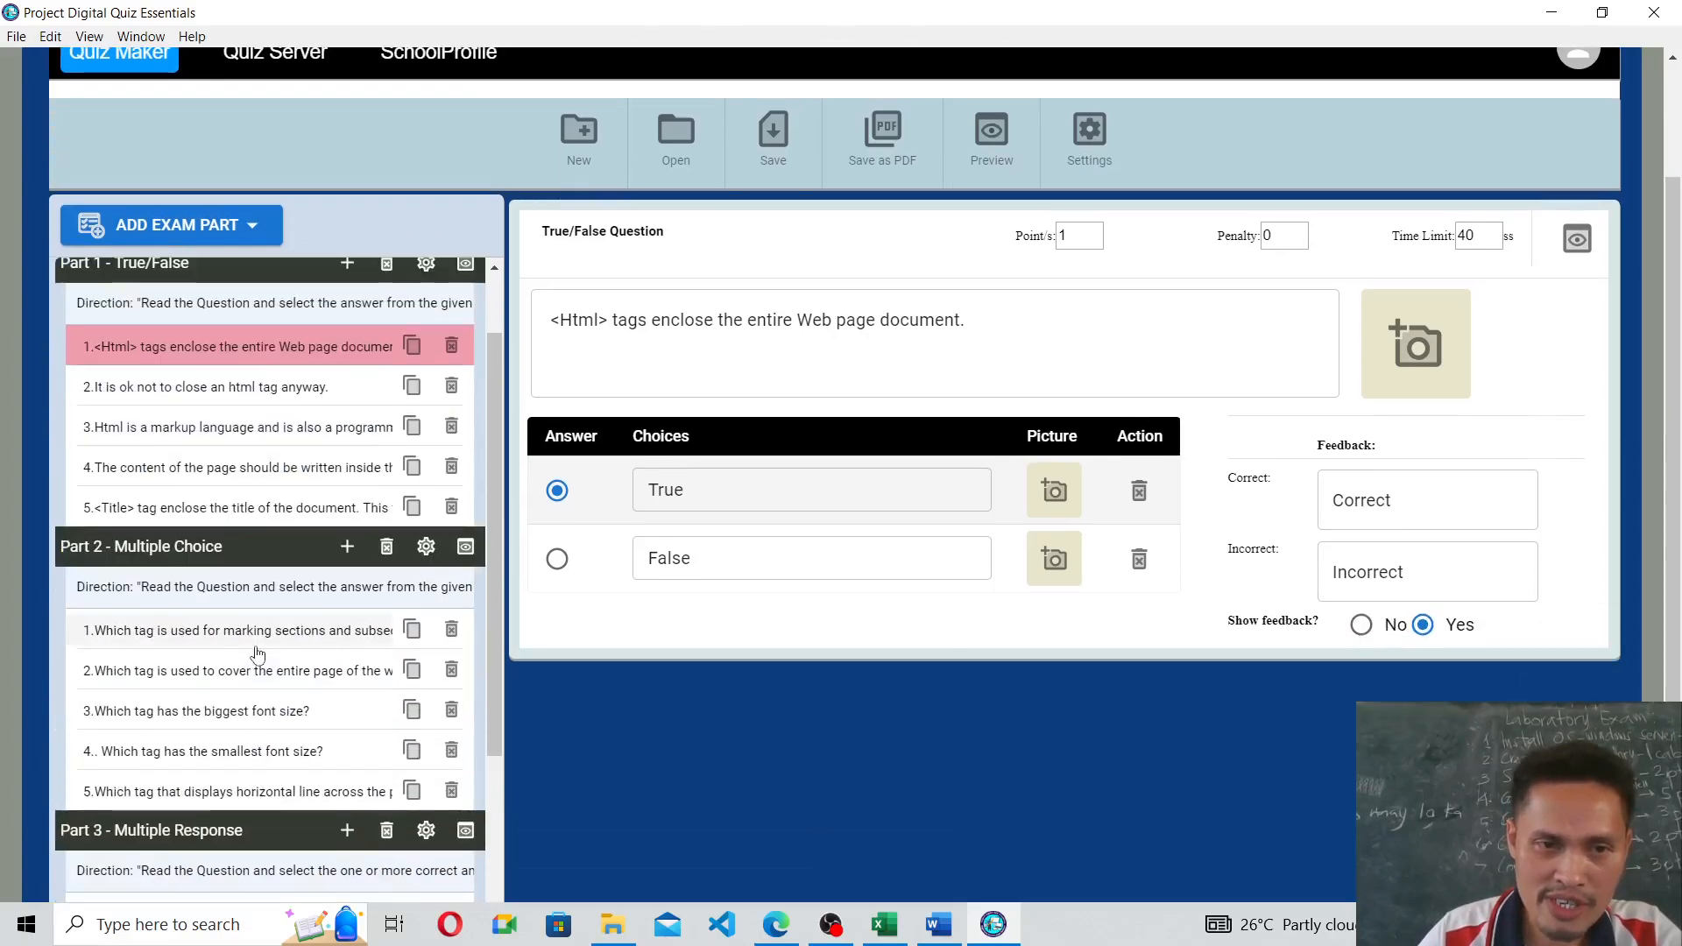
pyautogui.scroll(1, 257, 653)
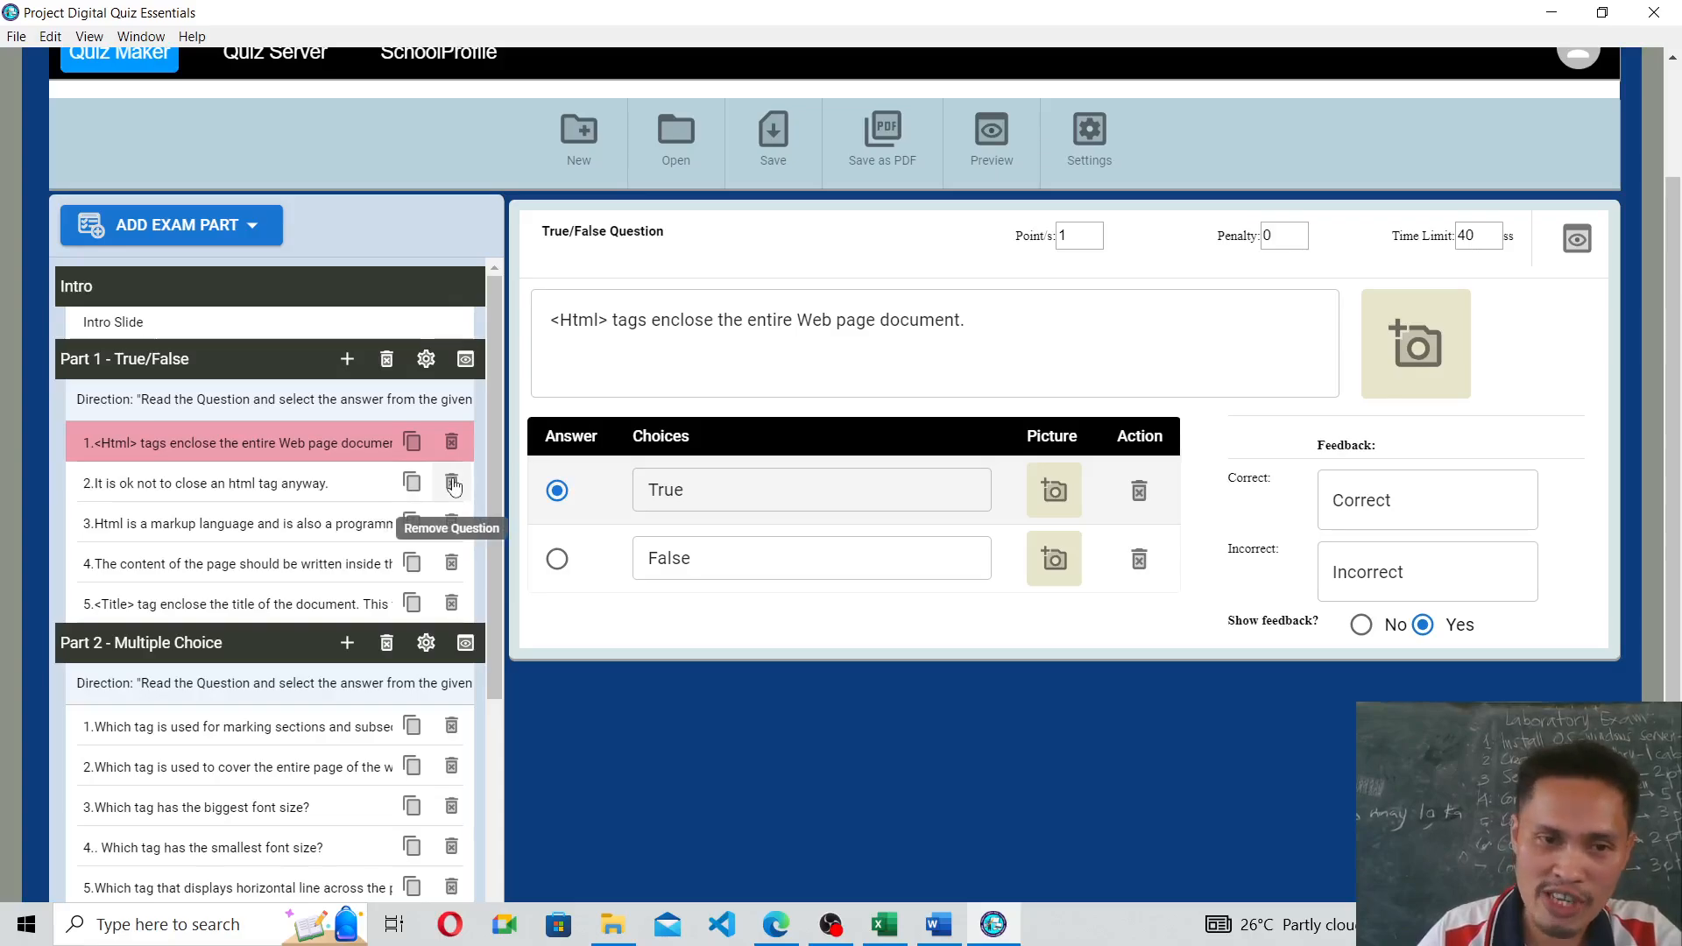
pyautogui.click(452, 484)
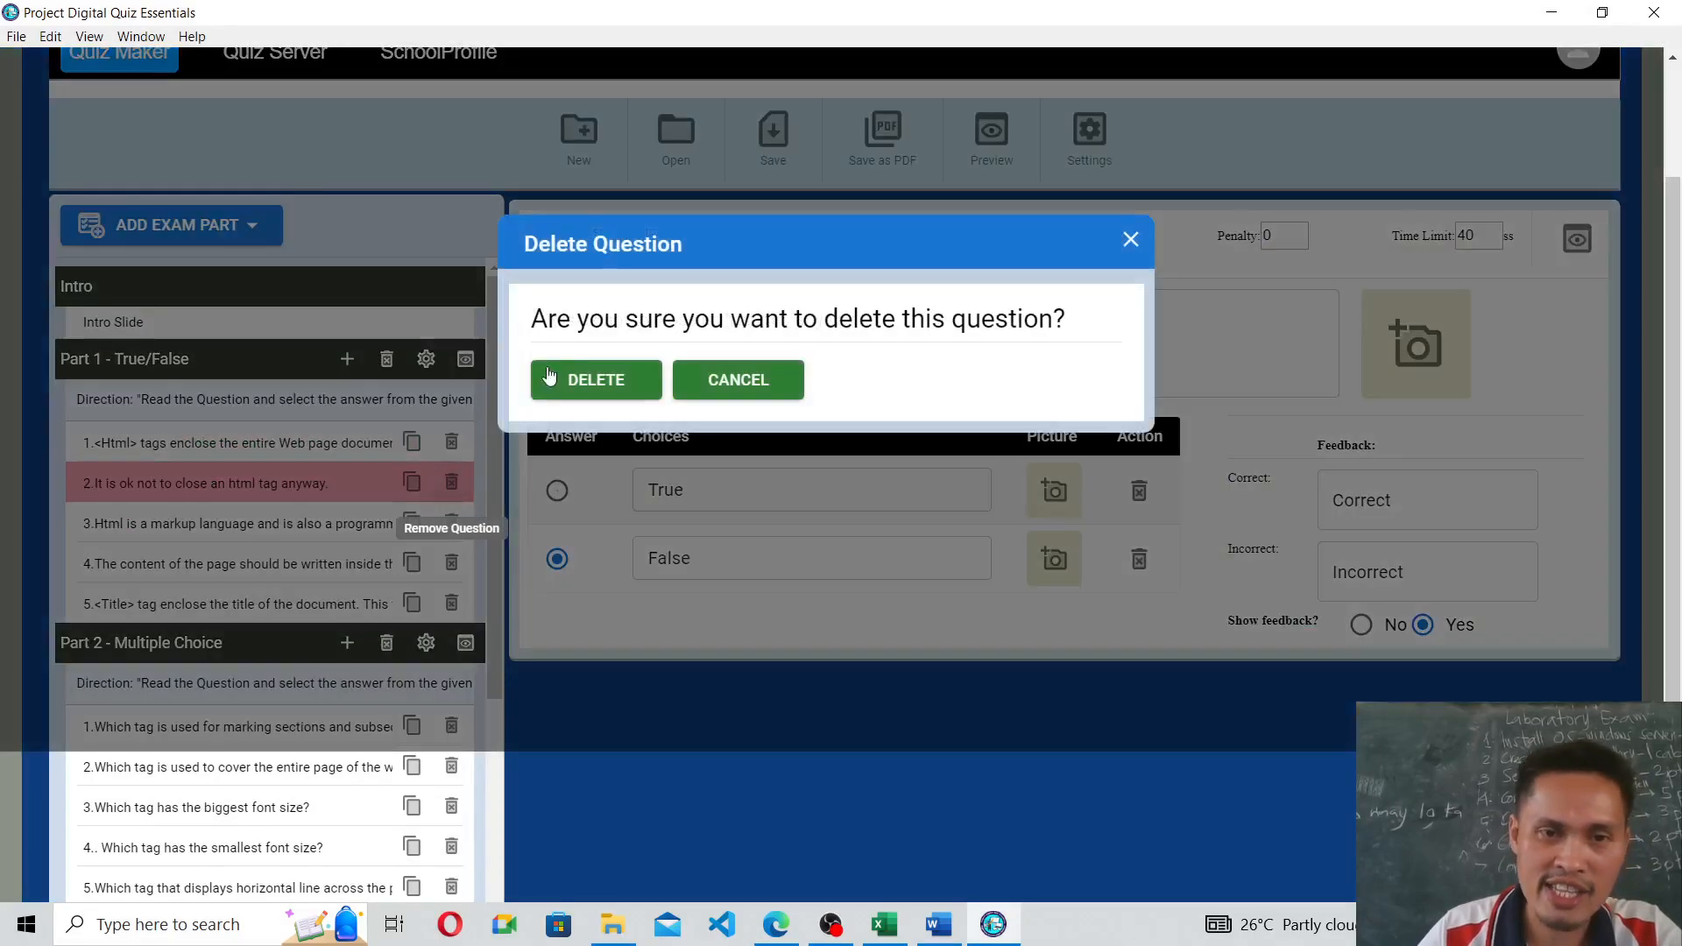
pyautogui.click(633, 399)
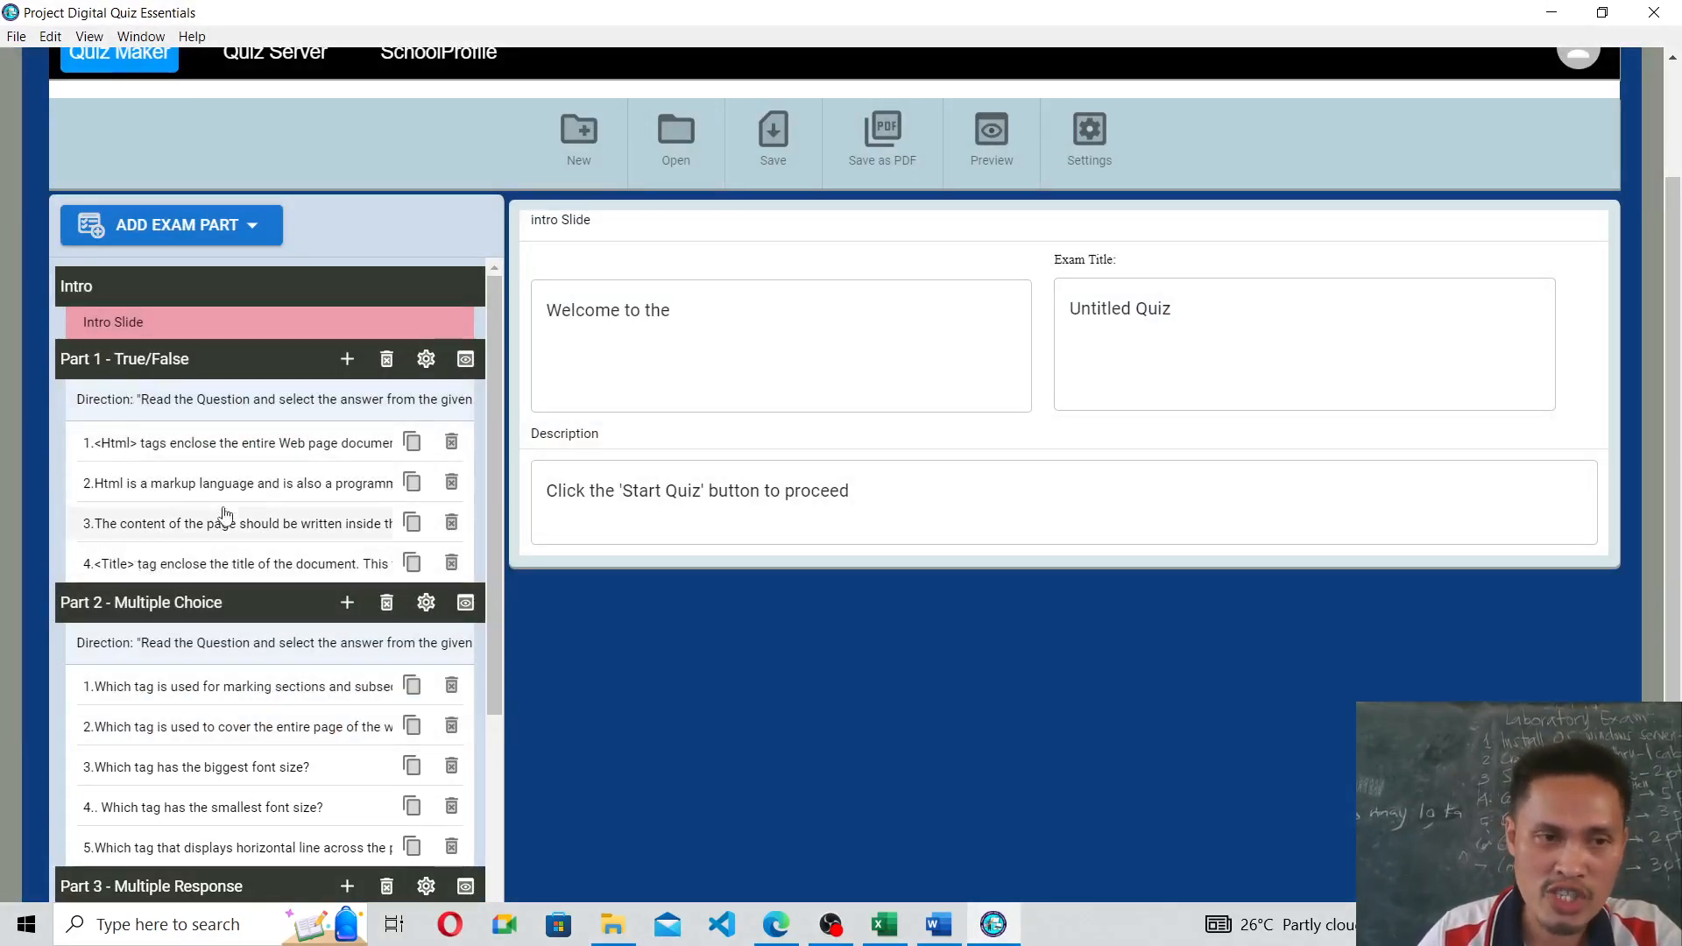
pyautogui.scroll(-4, 263, 534)
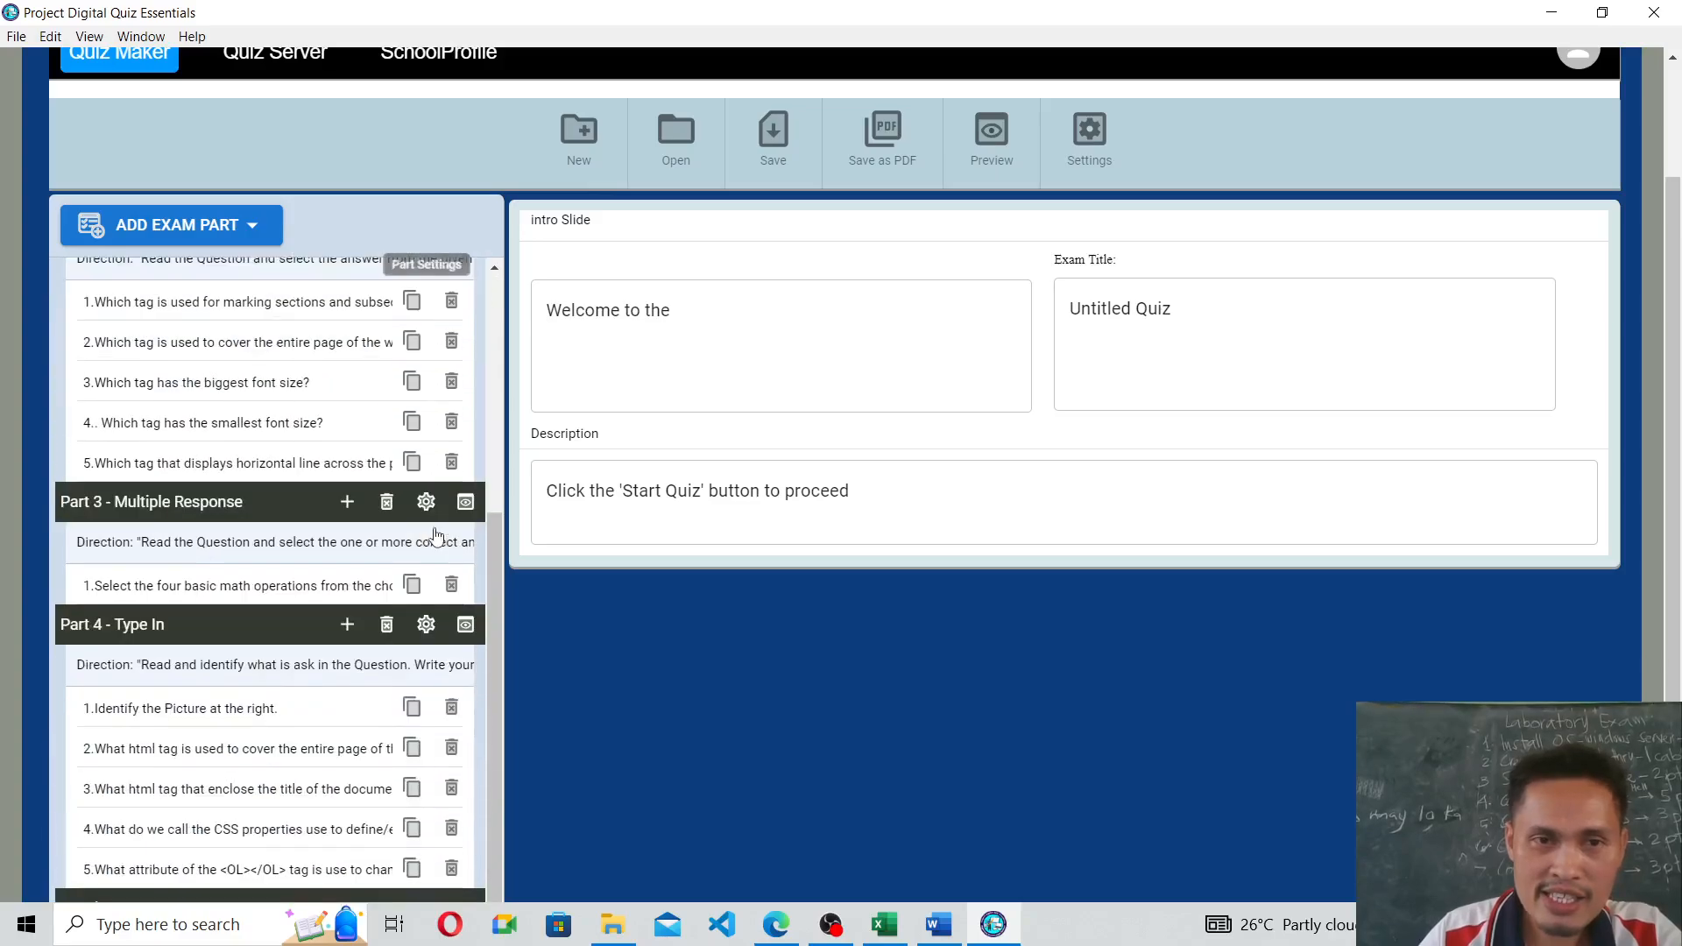
pyautogui.scroll(4, 387, 573)
pyautogui.scroll(1, 386, 574)
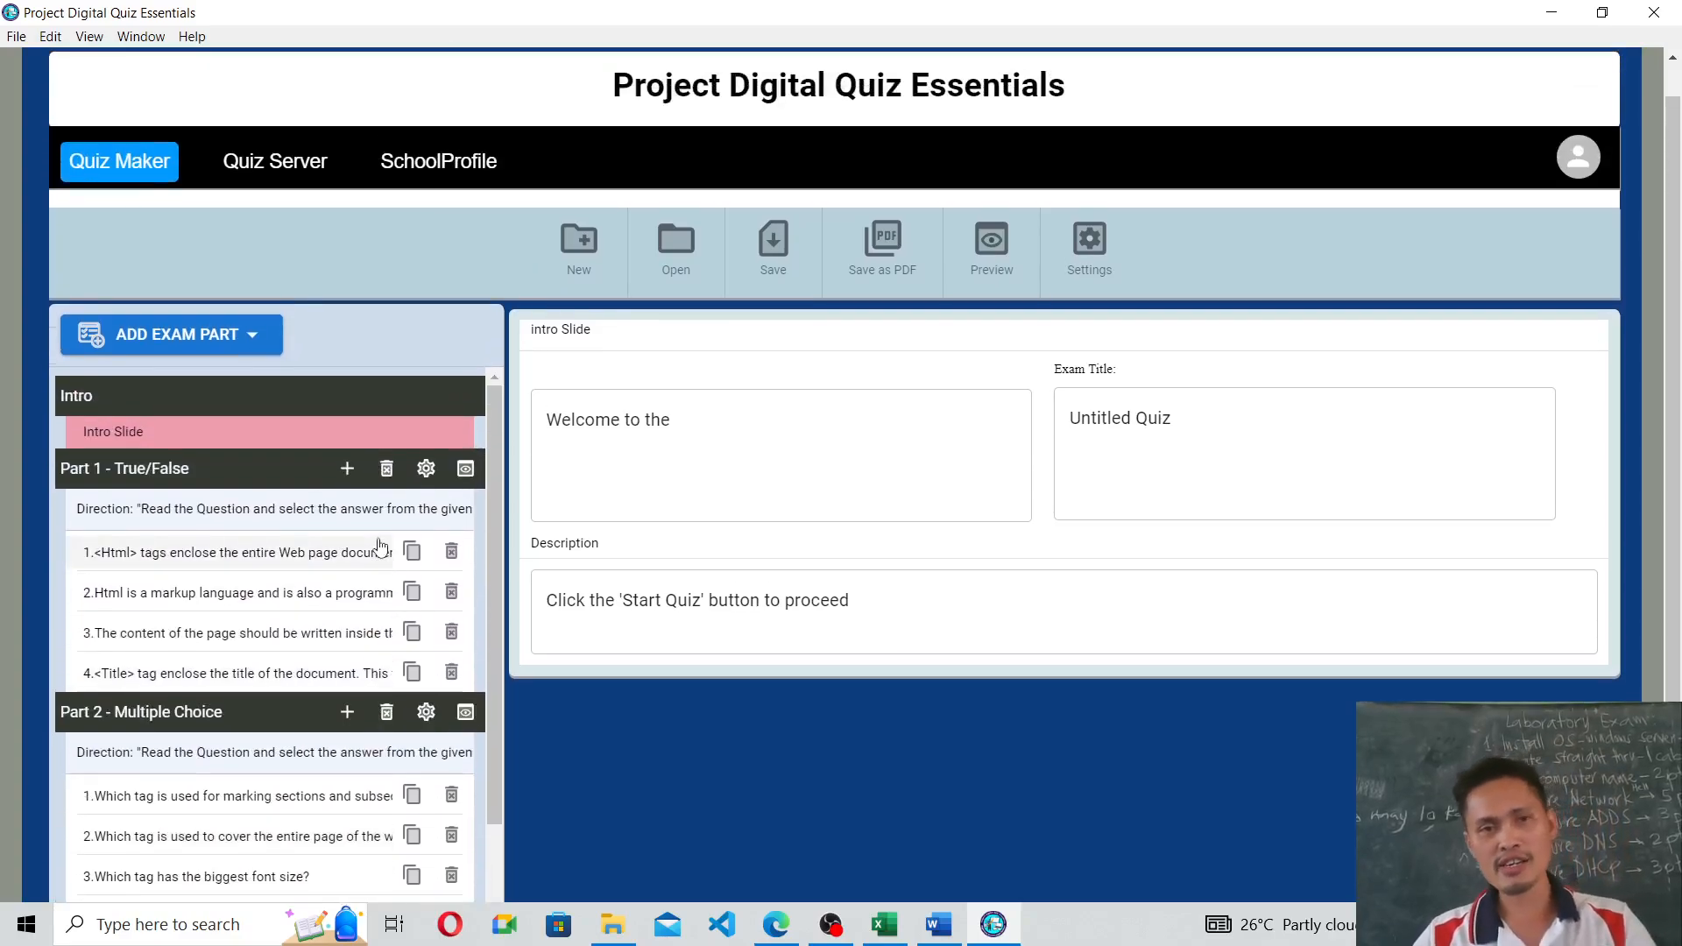